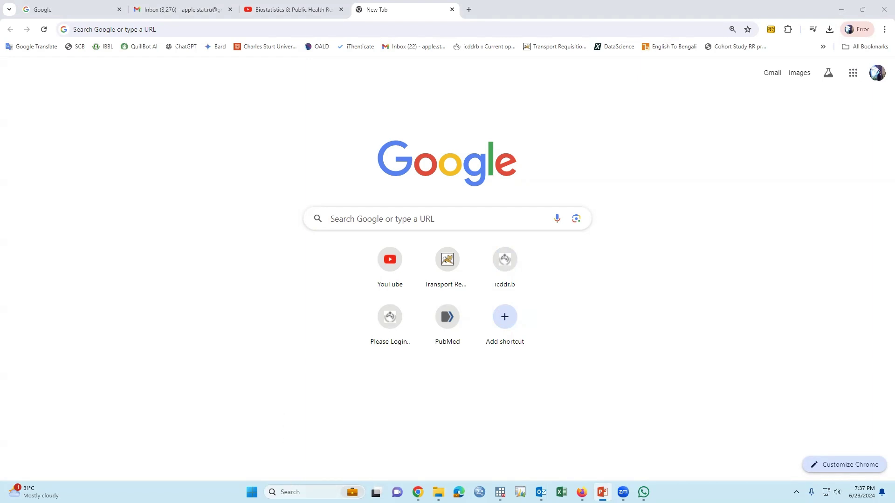
# Launch StataSE 15 (64-bit) from a system search for "stata"
pyautogui.press('super+s')
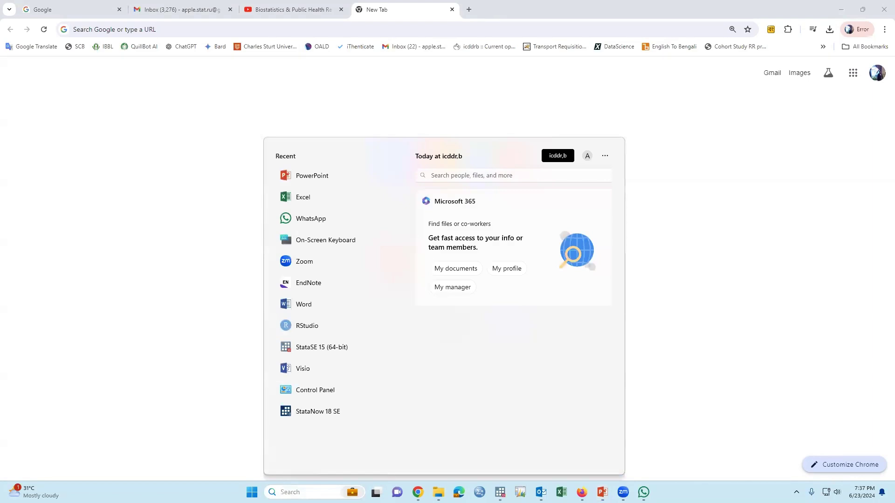
pyautogui.write('stata')
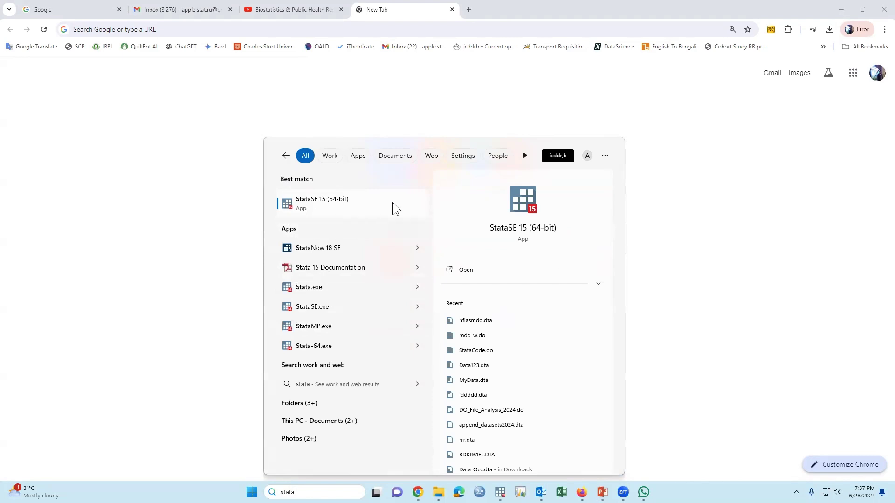
pyautogui.click(517, 230)
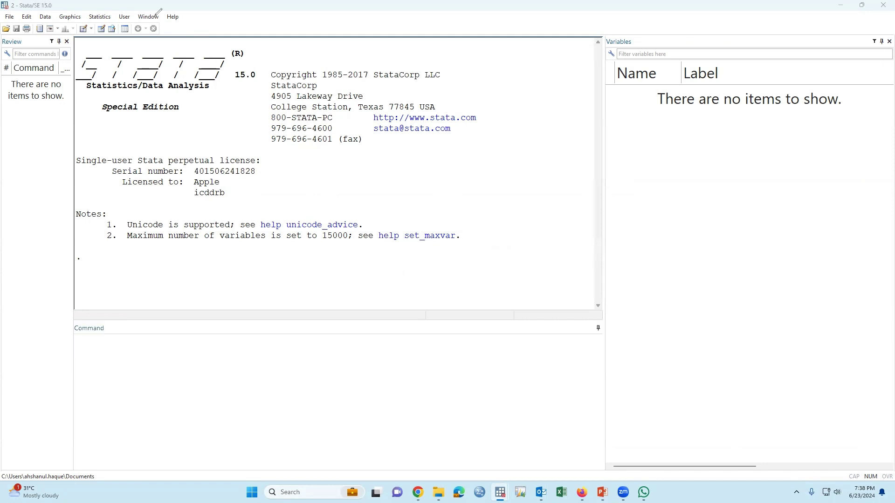
pyautogui.moveTo(150, 9); pyautogui.dragTo(212, 6)
pyautogui.moveTo(655, 157)
pyautogui.mouseDown()
pyautogui.moveTo(671, 166)
pyautogui.moveTo(691, 143)
pyautogui.mouseUp()
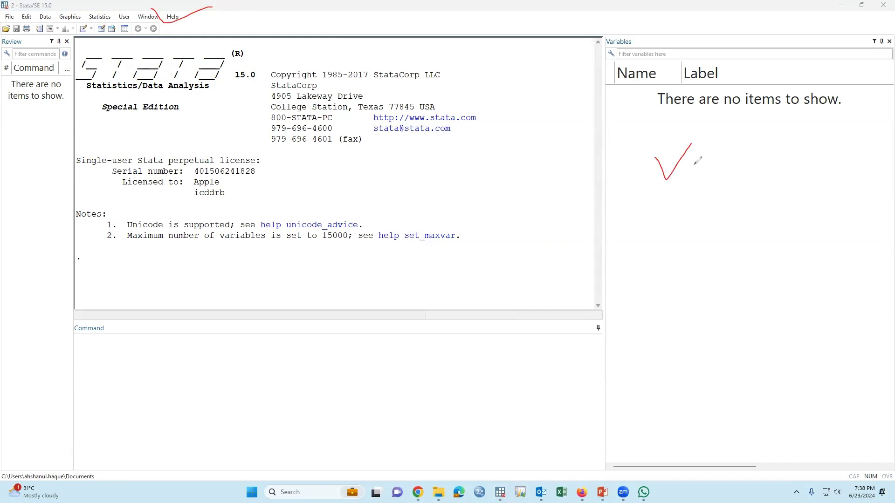
pyautogui.moveTo(394, 166)
pyautogui.mouseDown()
pyautogui.moveTo(407, 197)
pyautogui.moveTo(402, 161)
pyautogui.moveTo(409, 185)
pyautogui.moveTo(471, 186)
pyautogui.mouseUp()
pyautogui.moveTo(335, 395)
pyautogui.mouseDown()
pyautogui.moveTo(337, 375)
pyautogui.moveTo(322, 429)
pyautogui.moveTo(355, 416)
pyautogui.mouseUp()
pyautogui.moveTo(367, 371)
pyautogui.mouseDown()
pyautogui.moveTo(389, 400)
pyautogui.moveTo(362, 365)
pyautogui.mouseUp()
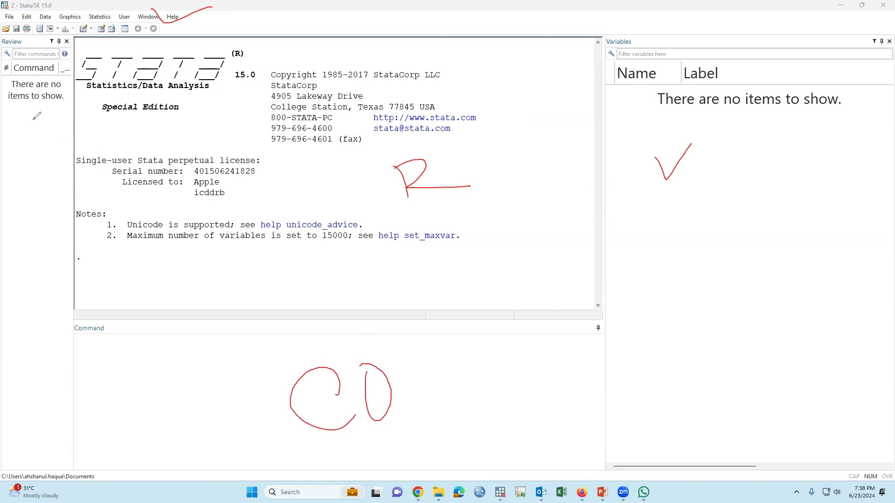
pyautogui.moveTo(33, 119)
pyautogui.mouseDown()
pyautogui.moveTo(38, 133)
pyautogui.moveTo(34, 121)
pyautogui.moveTo(52, 129)
pyautogui.moveTo(48, 121)
pyautogui.moveTo(63, 112)
pyautogui.moveTo(58, 134)
pyautogui.moveTo(71, 112)
pyautogui.mouseUp()
pyautogui.press('e')
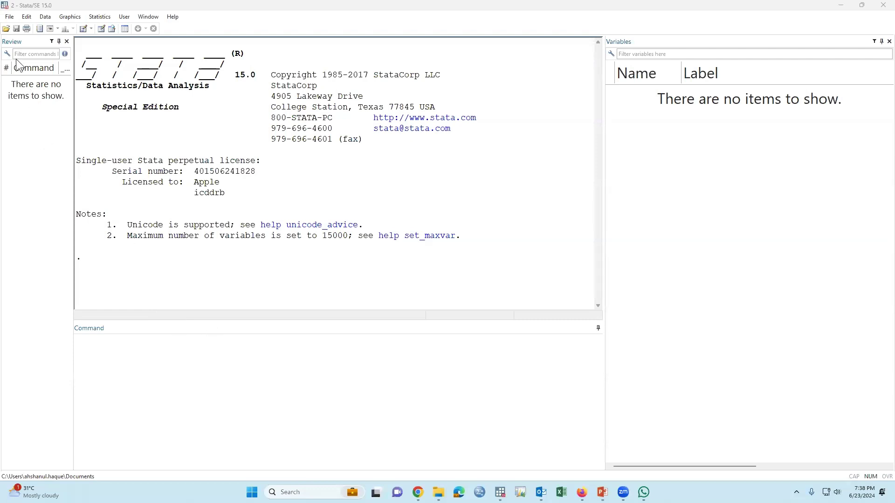
# Open the dataset ExampleData2.dta from the abc folder on drive D
pyautogui.click(6, 28)
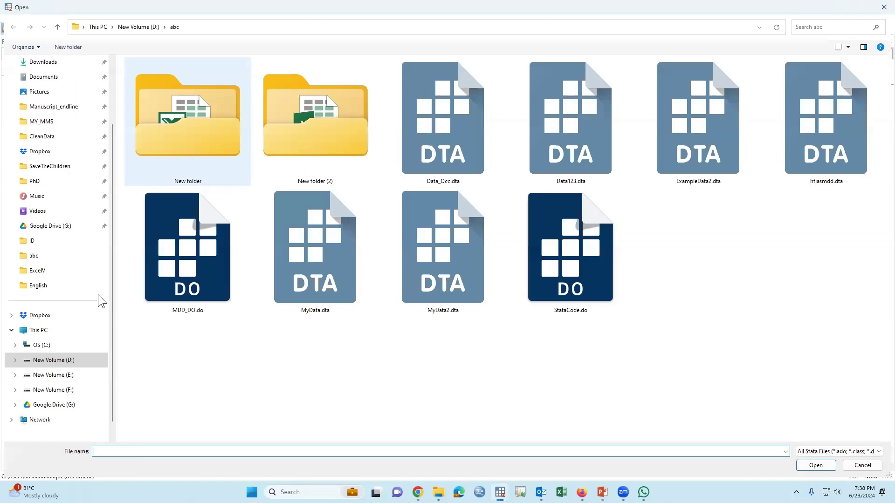
pyautogui.click(67, 361)
pyautogui.click(206, 151)
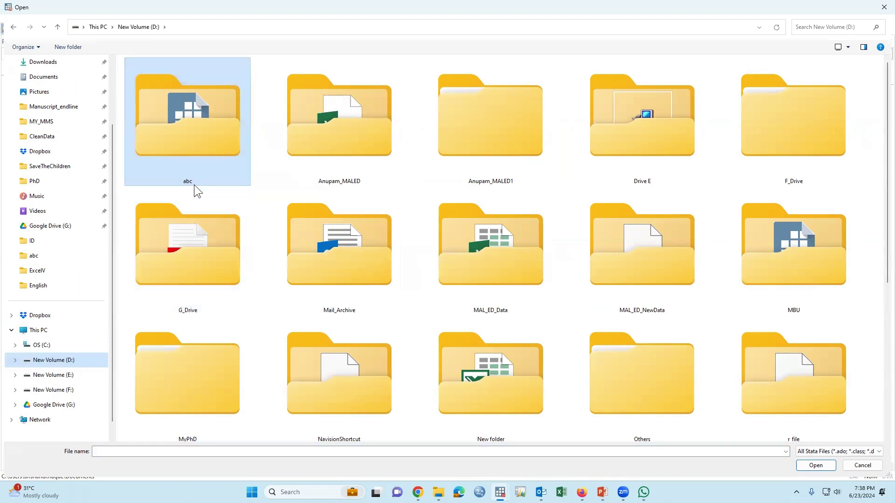
pyautogui.doubleClick(202, 150)
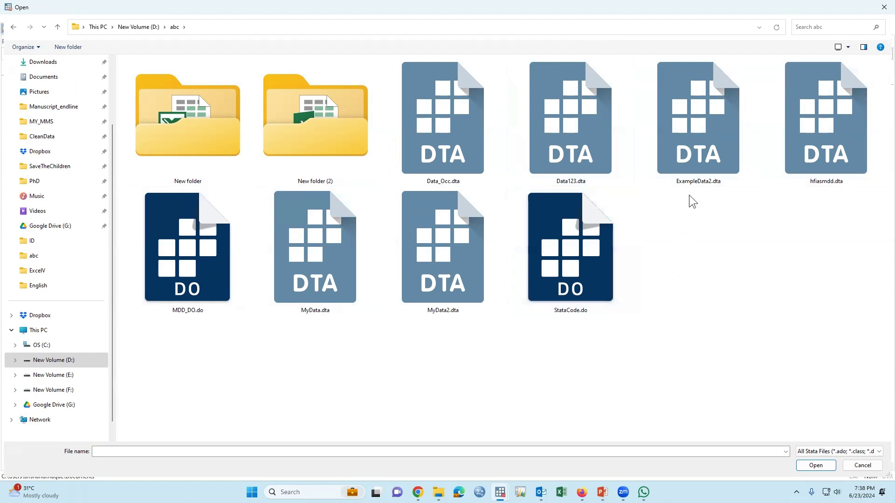
pyautogui.click(707, 158)
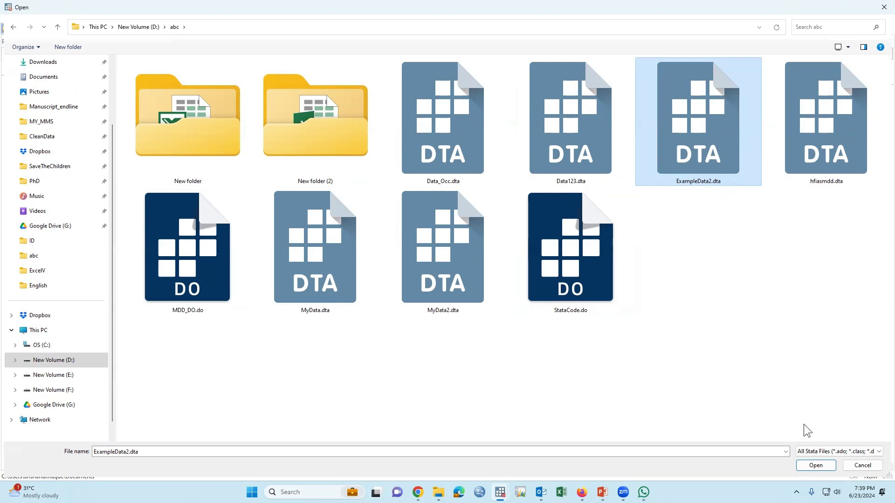
pyautogui.click(815, 466)
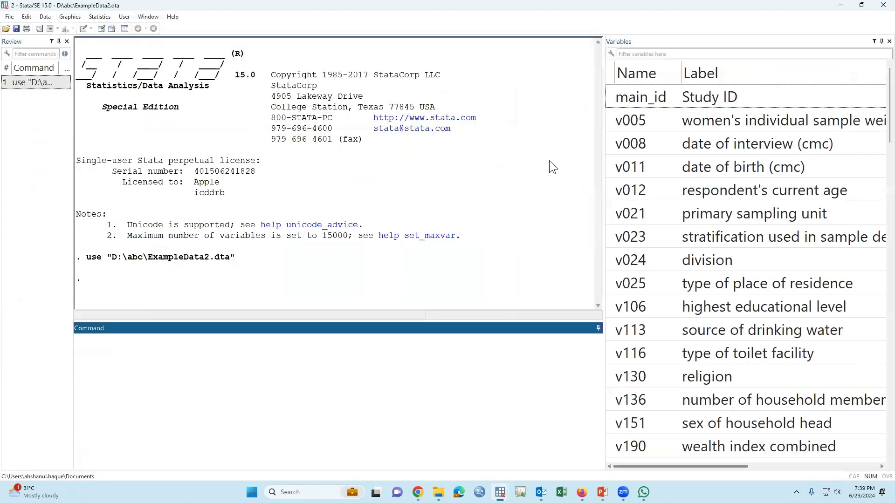
# Widen the Variables pane and look through the dataset's variable names and labels
pyautogui.moveTo(604, 164); pyautogui.dragTo(485, 163)
pyautogui.click(616, 227)
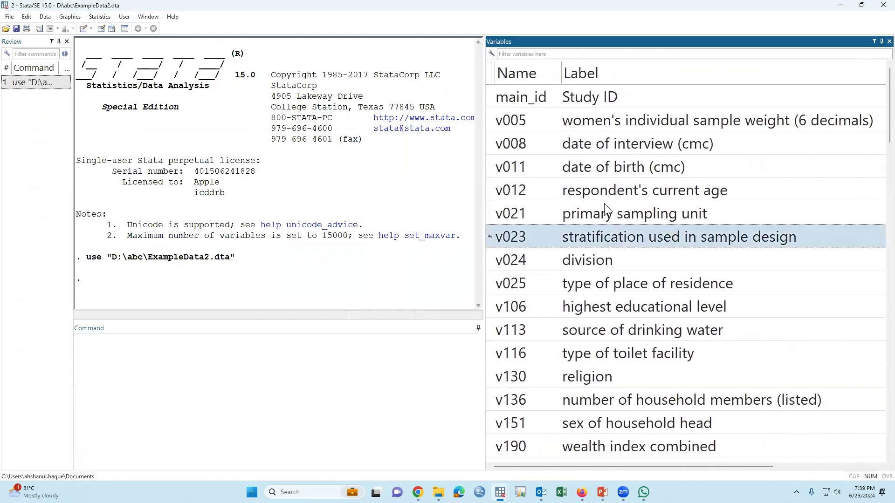
pyautogui.click(585, 99)
pyautogui.scroll(-20, 591, 180)
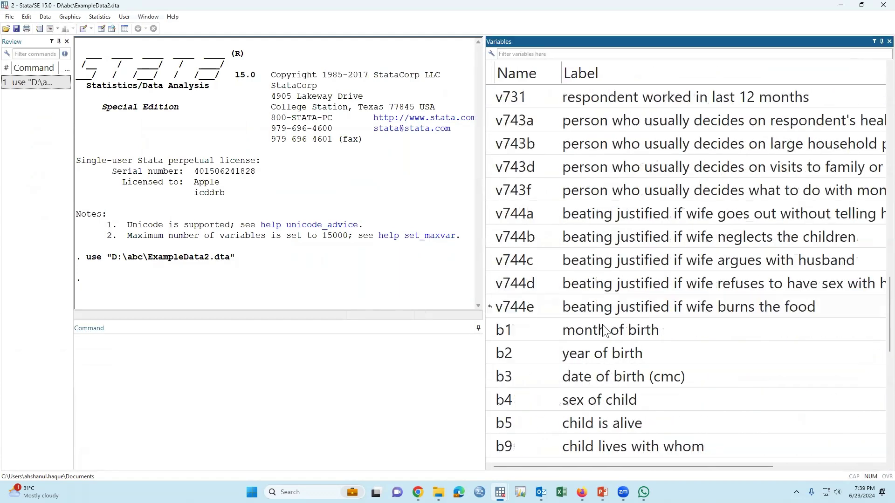
pyautogui.scroll(-2, 615, 373)
pyautogui.scroll(15, 614, 366)
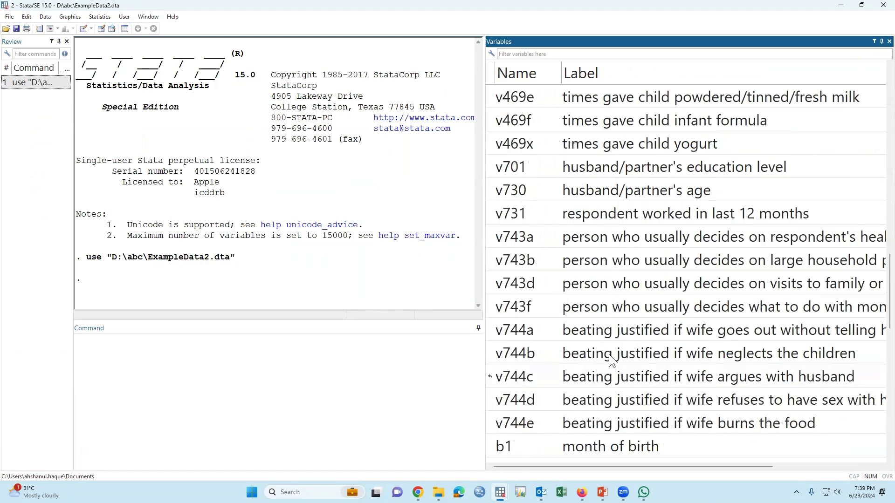
pyautogui.scroll(3, 608, 310)
# Narrow the Variables pane and clear all output from the Results window
pyautogui.moveTo(485, 227); pyautogui.dragTo(576, 212)
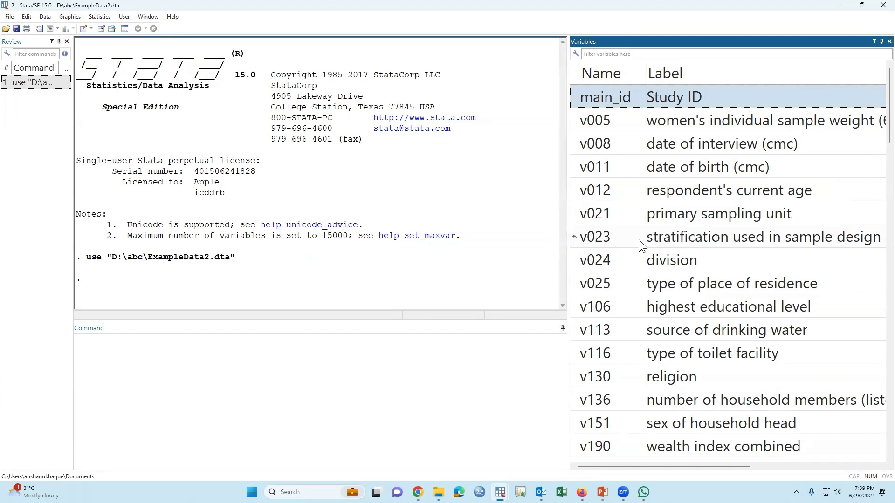
pyautogui.rightClick(445, 148)
pyautogui.click(464, 167)
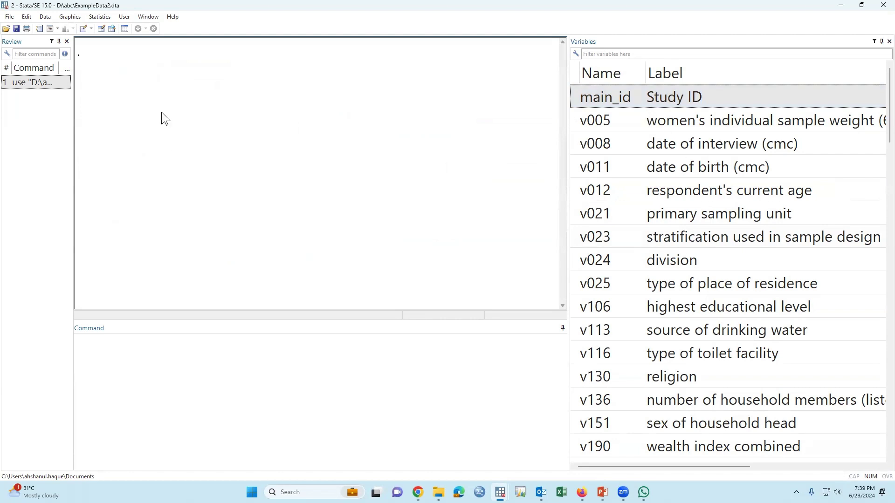
# Start saving the dataset under a new name and create and open a folder named Practice in D:\abc
pyautogui.click(10, 17)
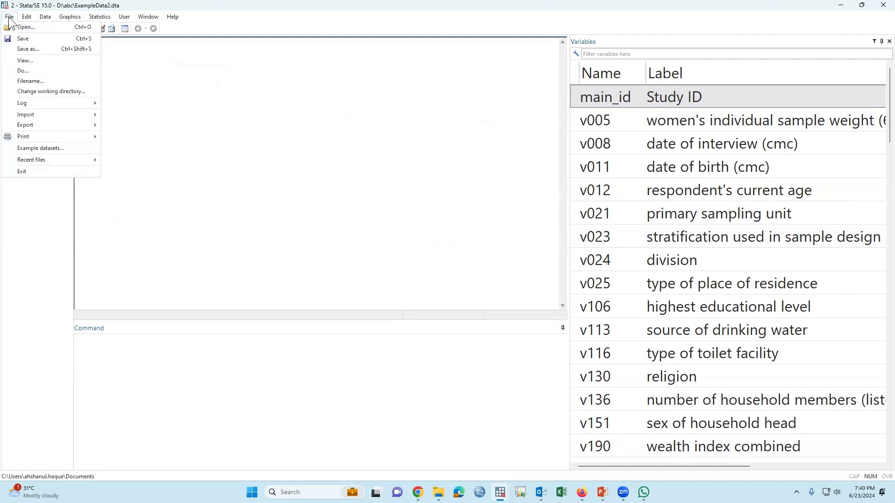
pyautogui.click(33, 49)
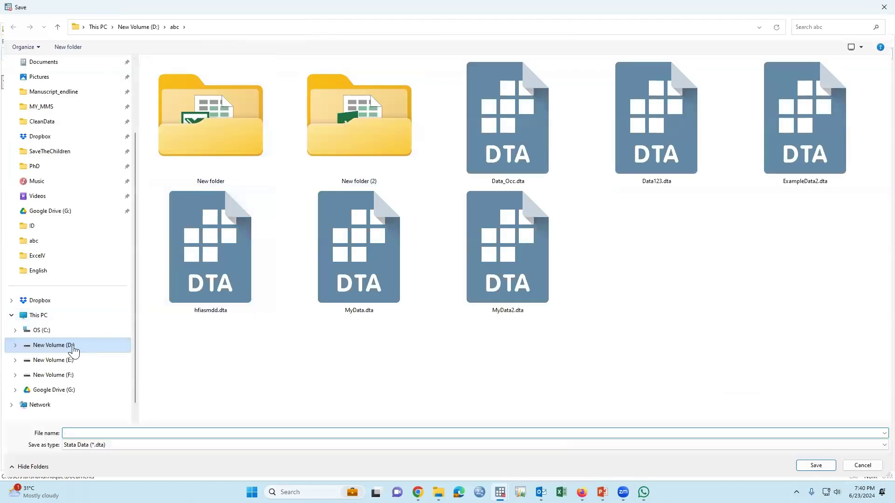
pyautogui.click(88, 347)
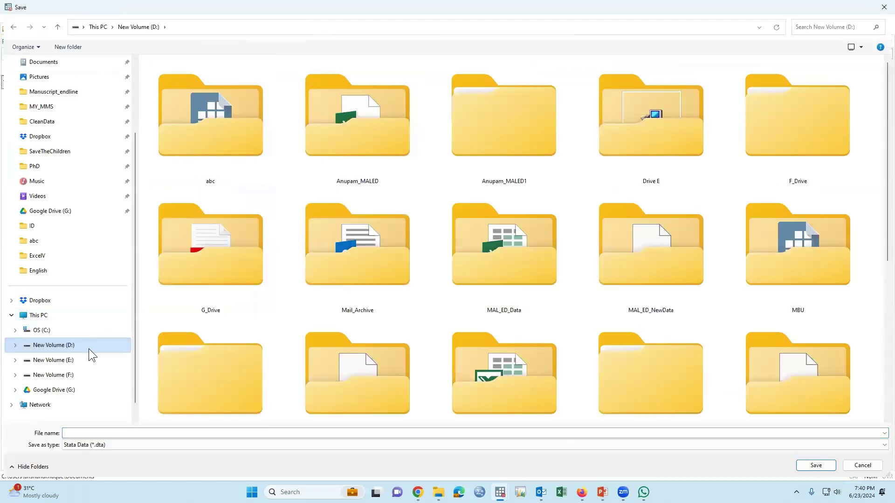
pyautogui.doubleClick(188, 146)
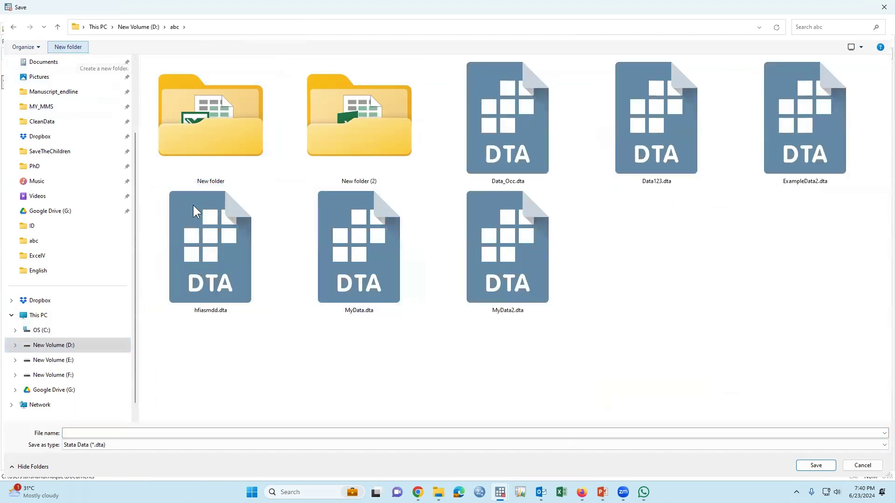
pyautogui.write('Practice')
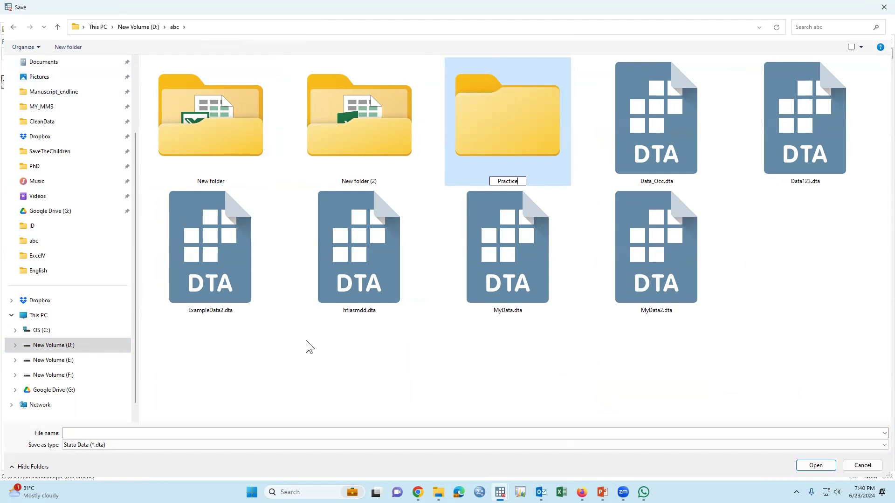
pyautogui.press('Return')
pyautogui.press('Return')
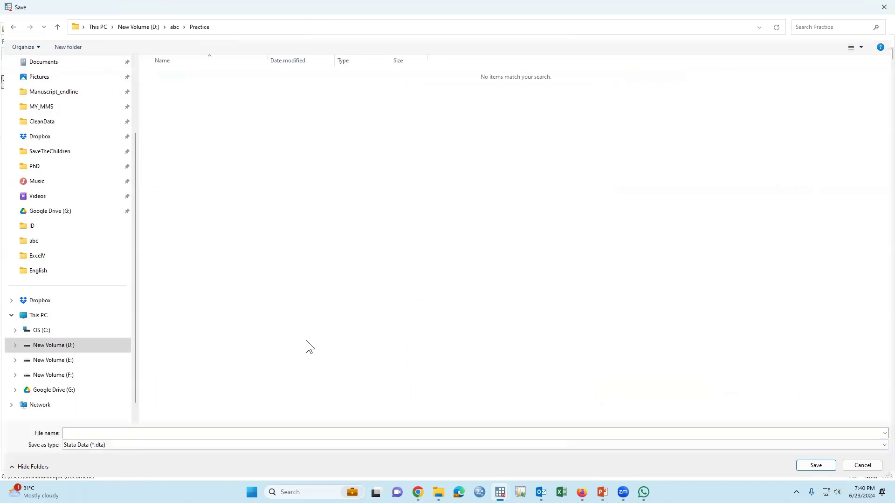
# Save the dataset as MyPractice in the Stata 12/11 Data (*.dta) format
pyautogui.click(240, 431)
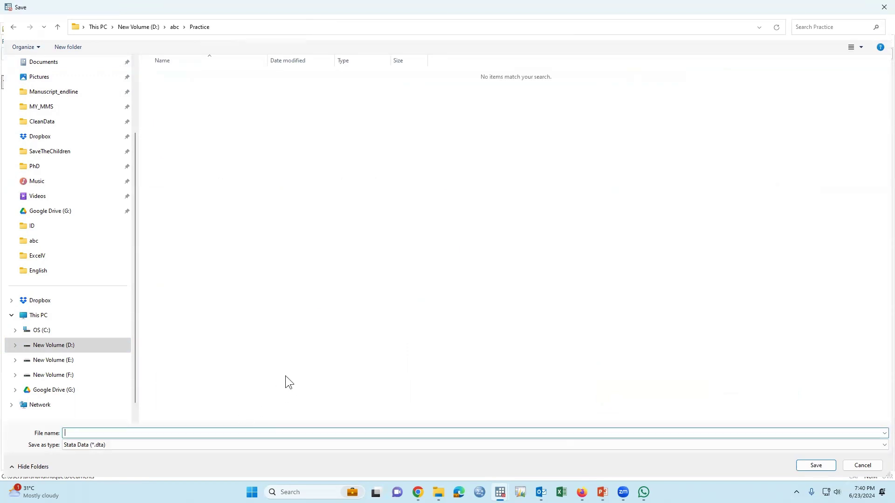
pyautogui.write('MyPractice')
pyautogui.click(108, 445)
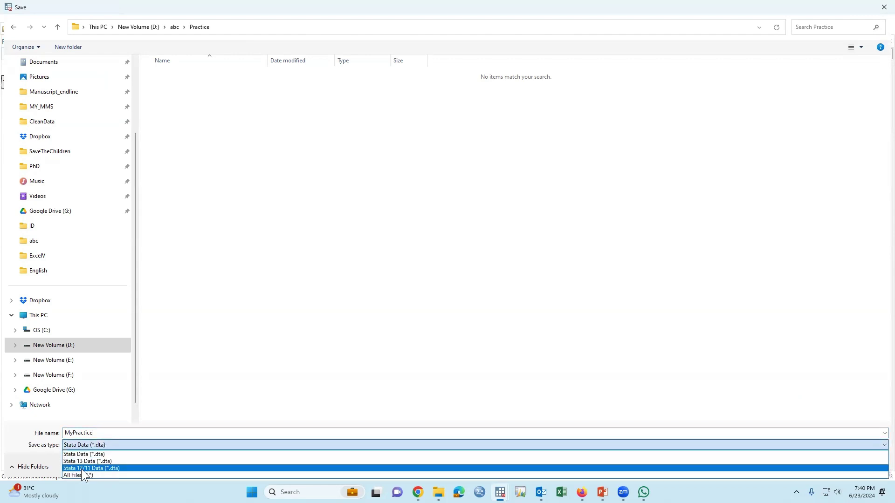
pyautogui.click(98, 469)
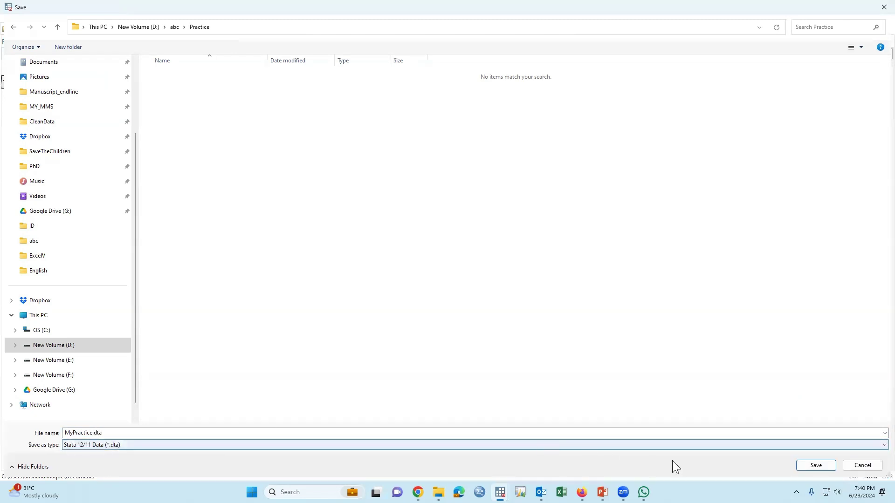
pyautogui.click(815, 466)
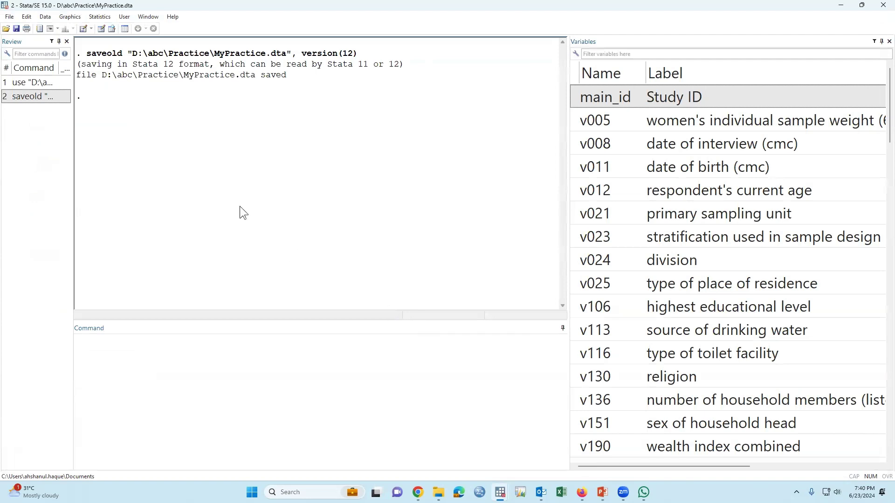
# Widen the Review pane to read the recorded use and saveold commands
pyautogui.moveTo(75, 122); pyautogui.dragTo(219, 122)
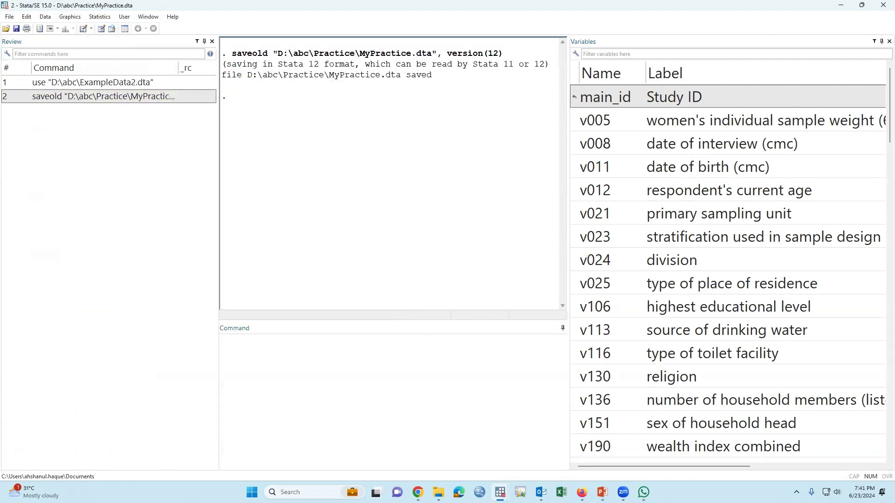
pyautogui.moveTo(24, 75)
pyautogui.mouseDown()
pyautogui.moveTo(125, 65)
pyautogui.moveTo(163, 90)
pyautogui.moveTo(32, 87)
pyautogui.moveTo(26, 70)
pyautogui.moveTo(185, 96)
pyautogui.moveTo(52, 115)
pyautogui.moveTo(28, 92)
pyautogui.mouseUp()
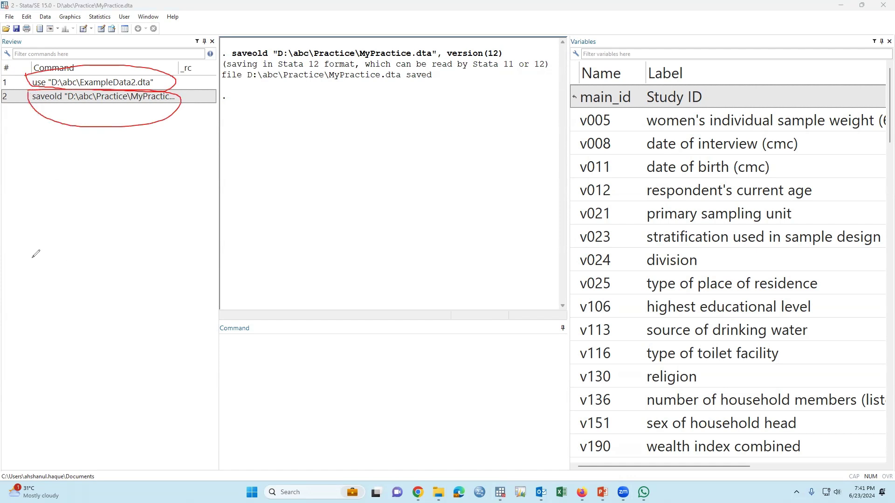
pyautogui.press('e')
pyautogui.press('Escape')
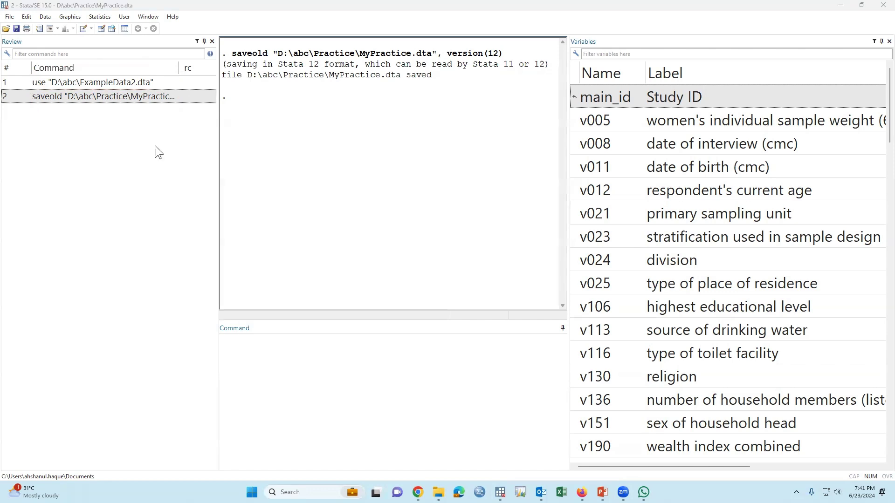
# Copy the use and saveold commands from the Review history and narrow the Review pane
pyautogui.click(97, 83)
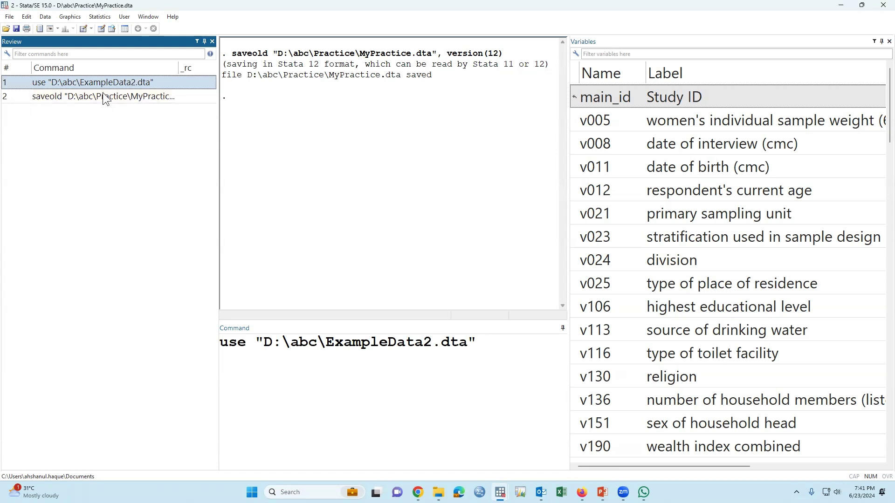
pyautogui.keyDown('shift'); pyautogui.click(102, 93); pyautogui.keyUp('shift')
pyautogui.rightClick(103, 93)
pyautogui.click(119, 109)
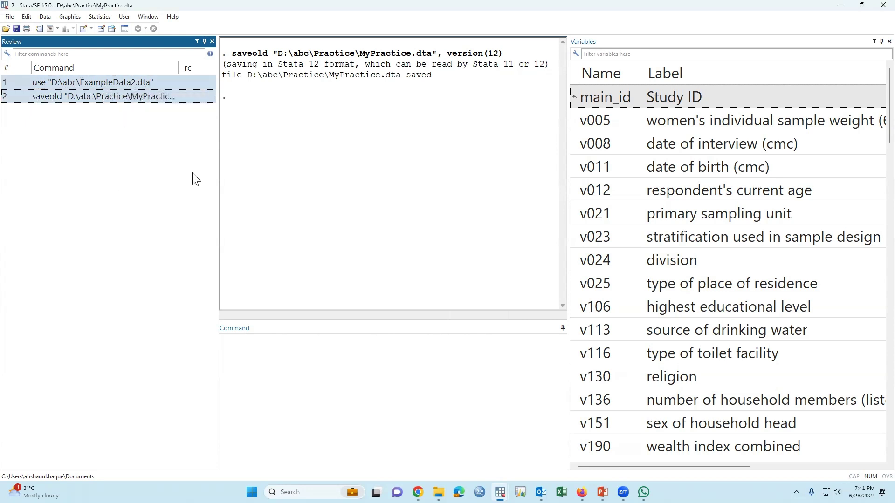
pyautogui.moveTo(218, 175); pyautogui.dragTo(112, 172)
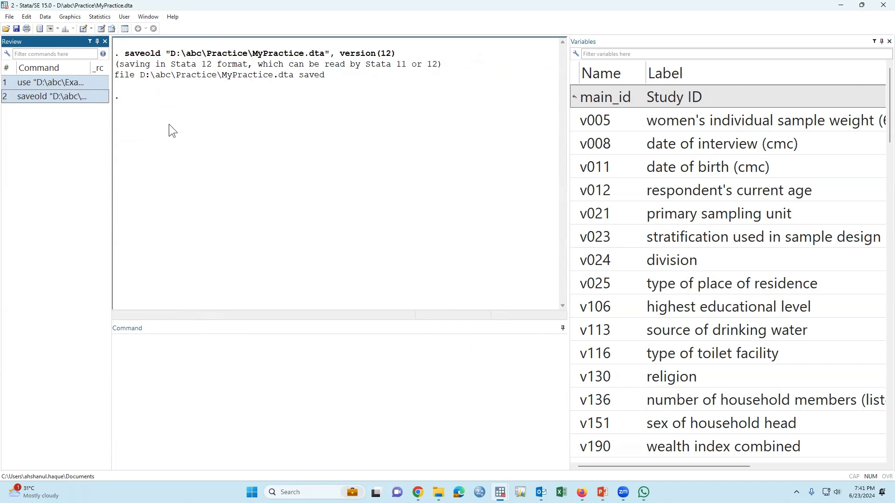
# Create a new do-file and bring its empty Do-file Editor window to the front
pyautogui.click(82, 29)
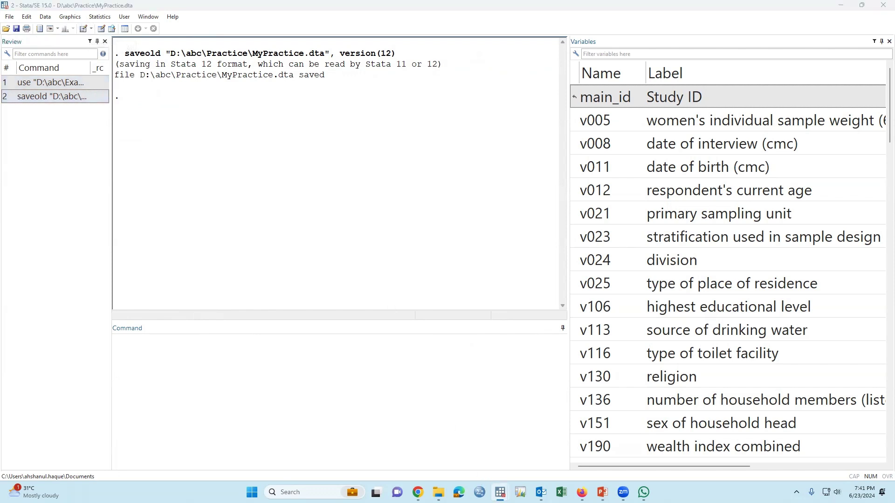
pyautogui.moveTo(499, 491)
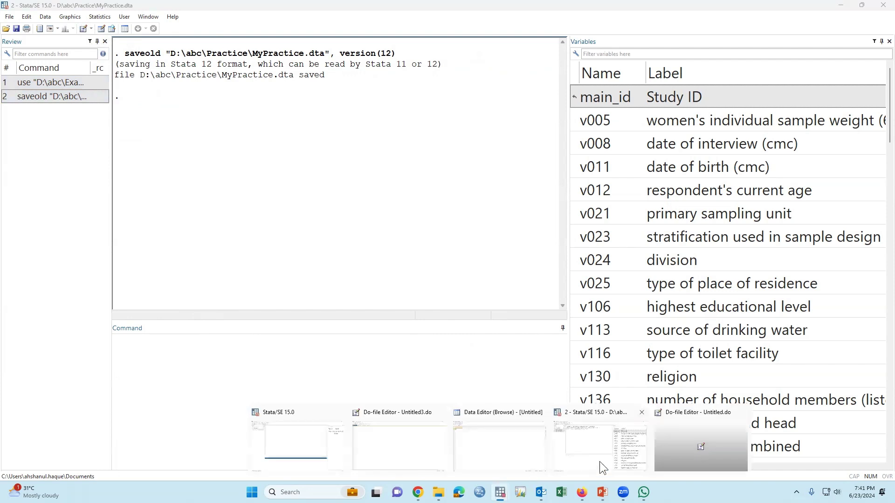
pyautogui.click(685, 454)
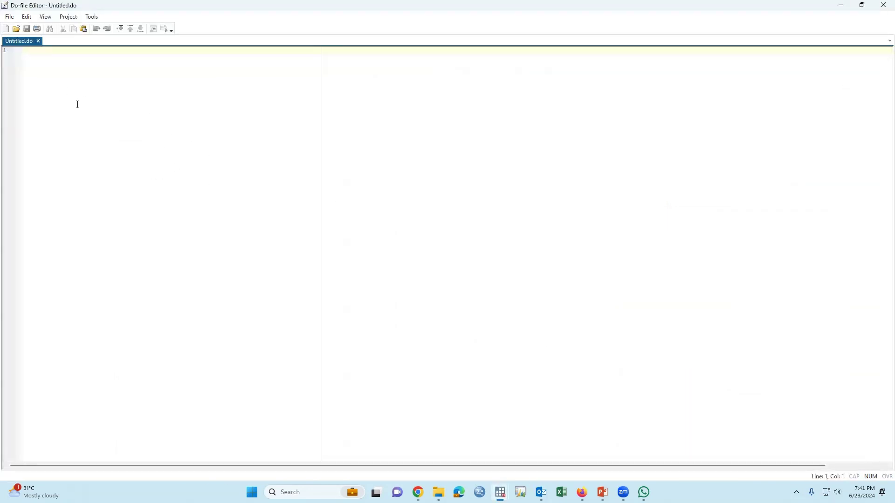
# Paste the copied use and saveold commands into the do-file beneath two blank lines and enlarge the text for reading
pyautogui.press('Return')
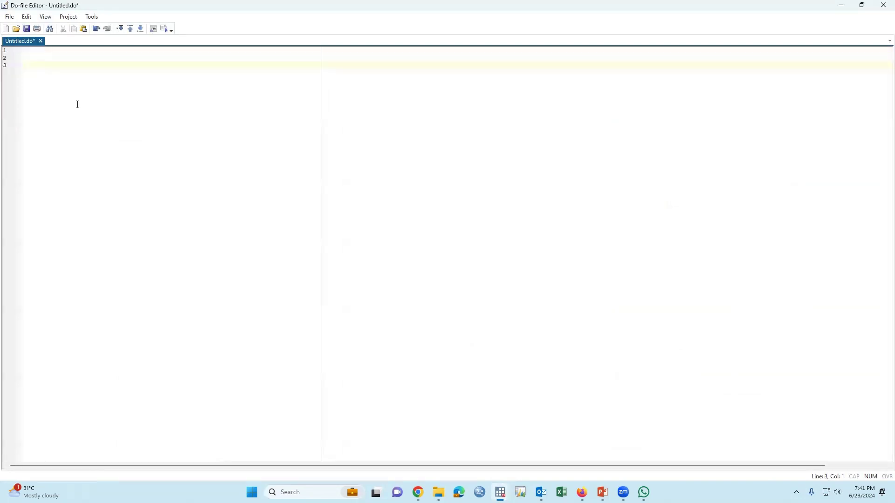
pyautogui.hotkey('ctrl', 'v')
pyautogui.scroll(4, 88, 142)
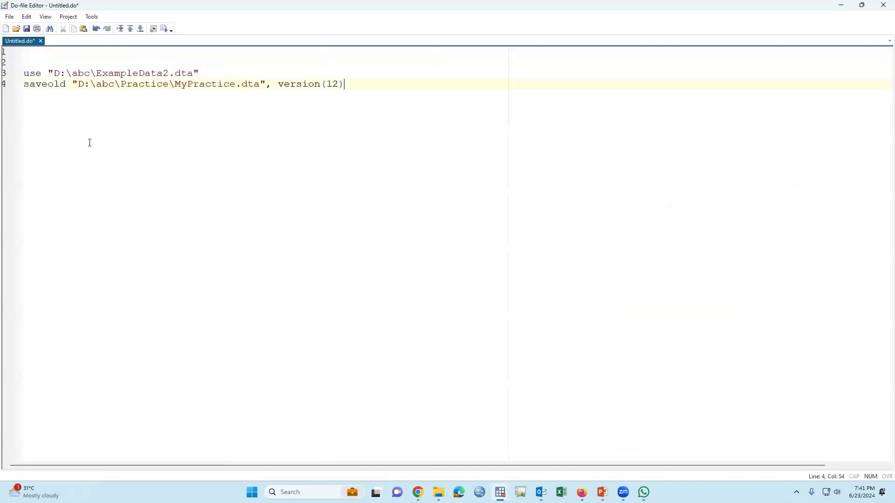
pyautogui.scroll(1, 91, 142)
pyautogui.moveTo(24, 92); pyautogui.dragTo(322, 88)
pyautogui.click(228, 169)
pyautogui.moveTo(24, 111); pyautogui.dragTo(573, 110)
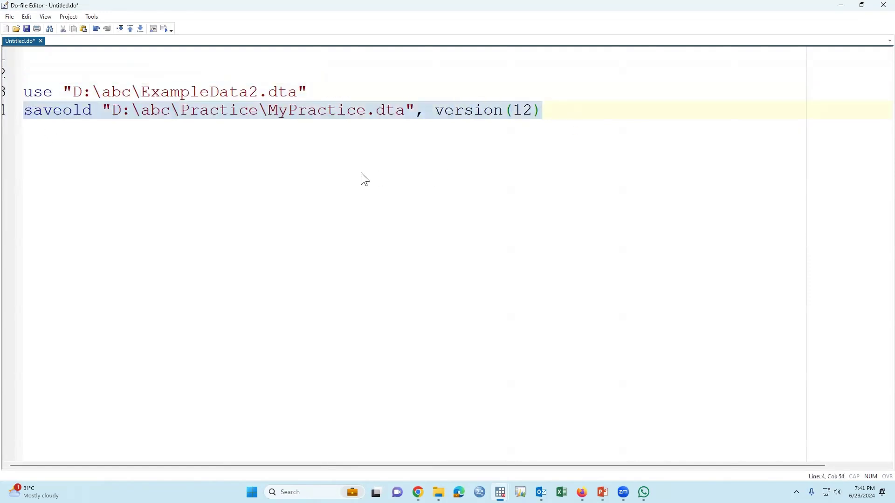
pyautogui.press('Right')
# Separate the two commands with a blank line and append ", clear" to the use command for ExampleData2.dta
pyautogui.click(310, 91)
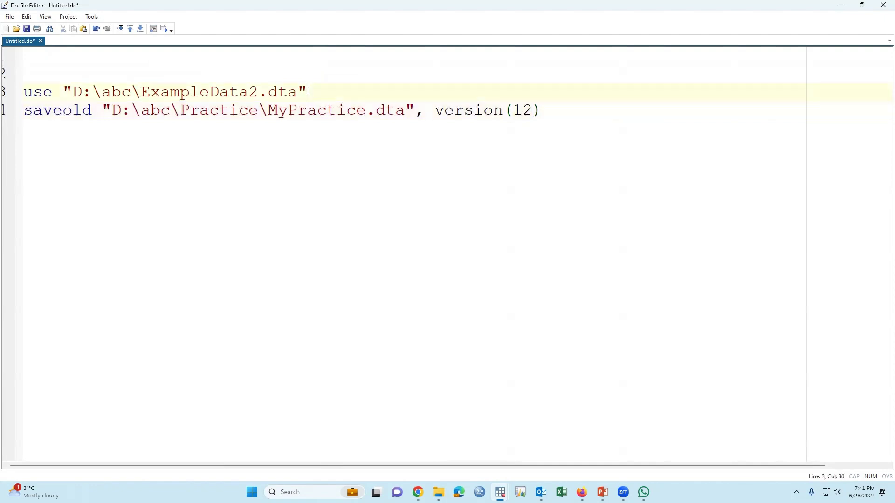
pyautogui.press('Return')
pyautogui.click(321, 95)
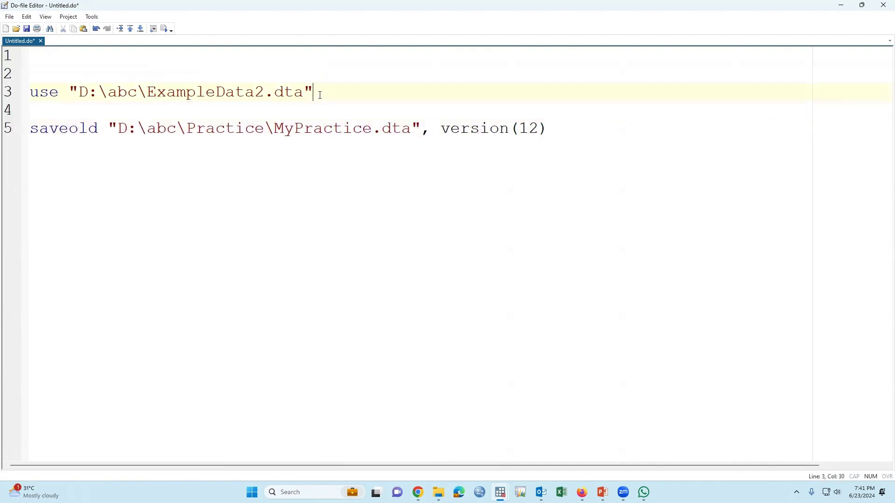
pyautogui.write(', clear')
pyautogui.moveTo(31, 94); pyautogui.dragTo(396, 89)
pyautogui.hotkey('ctrl', 'd')
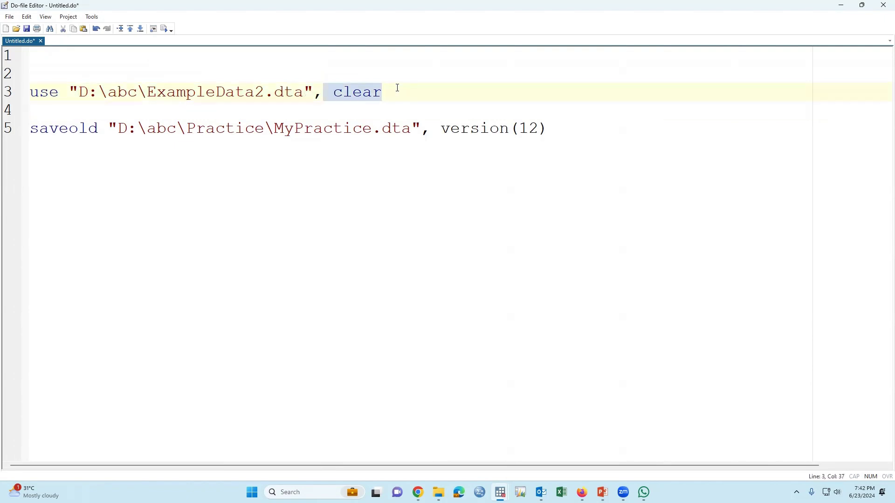
# Change the saveold command's version(12) option to replace and add several blank lines below it
pyautogui.hotkey('ctrl', 'End')
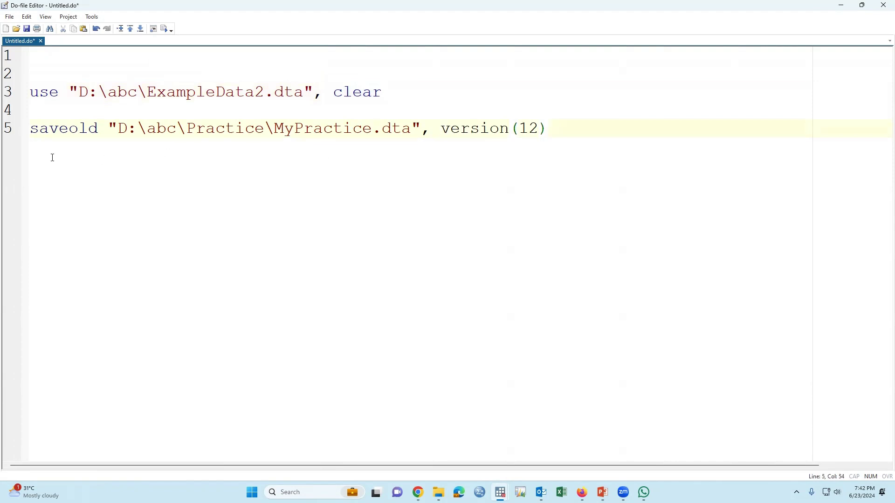
pyautogui.moveTo(442, 130); pyautogui.dragTo(591, 129)
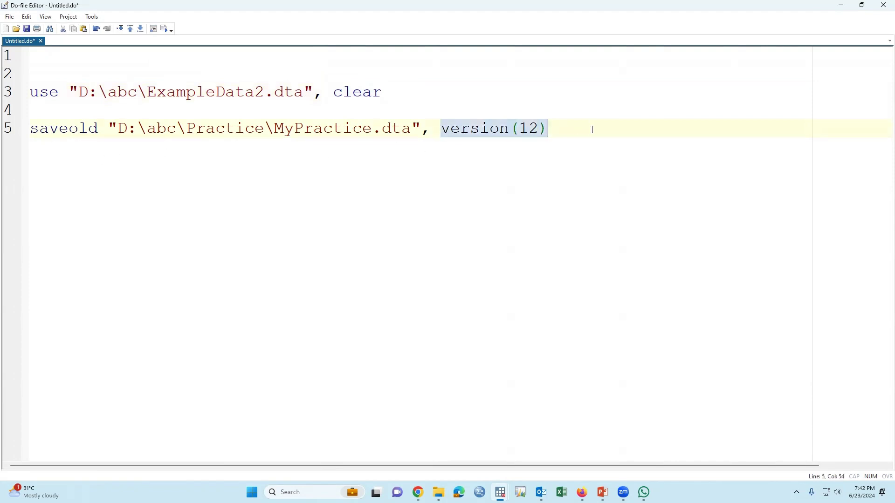
pyautogui.write('replace')
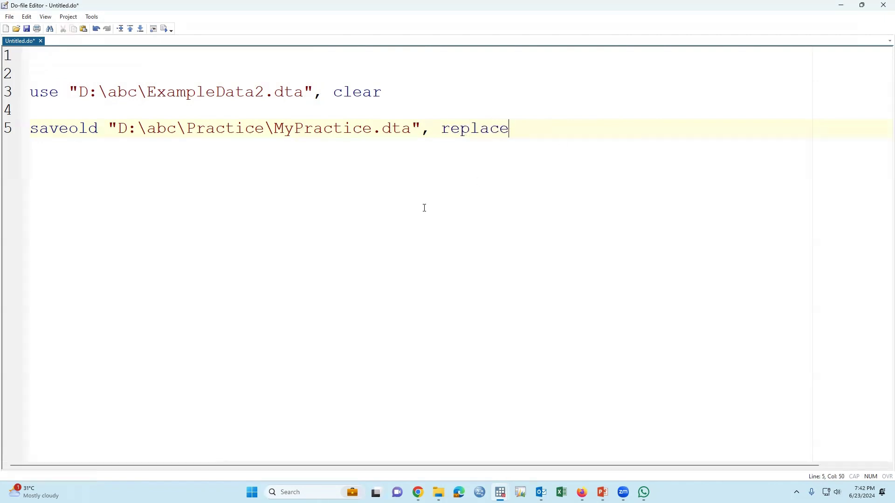
pyautogui.press('Return')
pyautogui.press('Return')
pyautogui.press('Return')
pyautogui.press('Return')
pyautogui.press('Return')
pyautogui.press('Return')
pyautogui.press('Return')
pyautogui.press('Return')
pyautogui.press('Return')
pyautogui.press('Return')
pyautogui.press('Return')
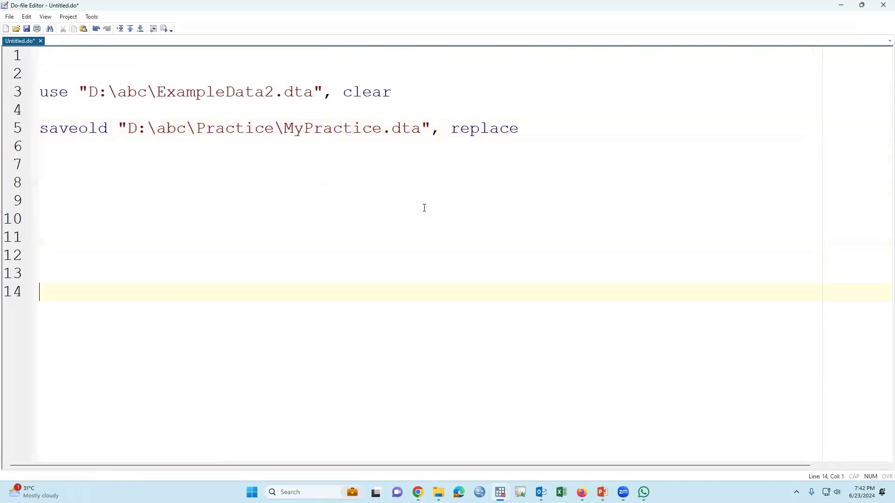
# Remove the blank line between the two commands and save the do-file as MyDO in D:\abc\Practice
pyautogui.click(62, 117)
pyautogui.press('Delete')
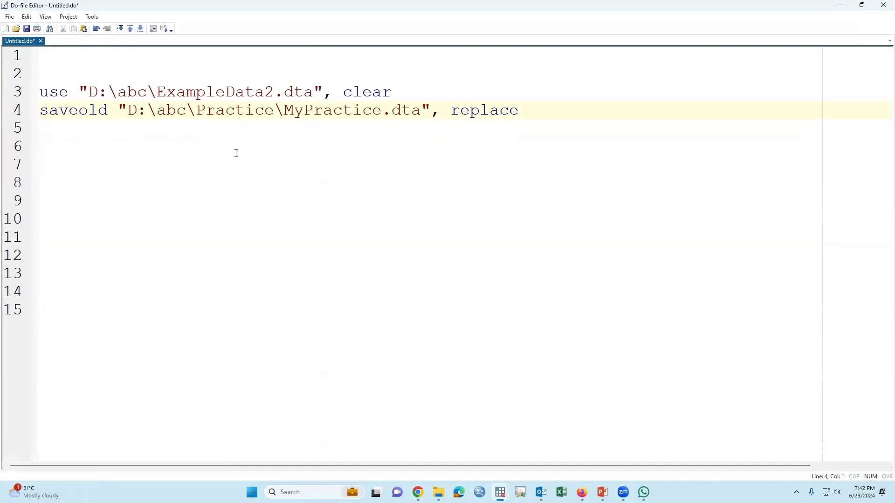
pyautogui.click(10, 17)
pyautogui.click(34, 80)
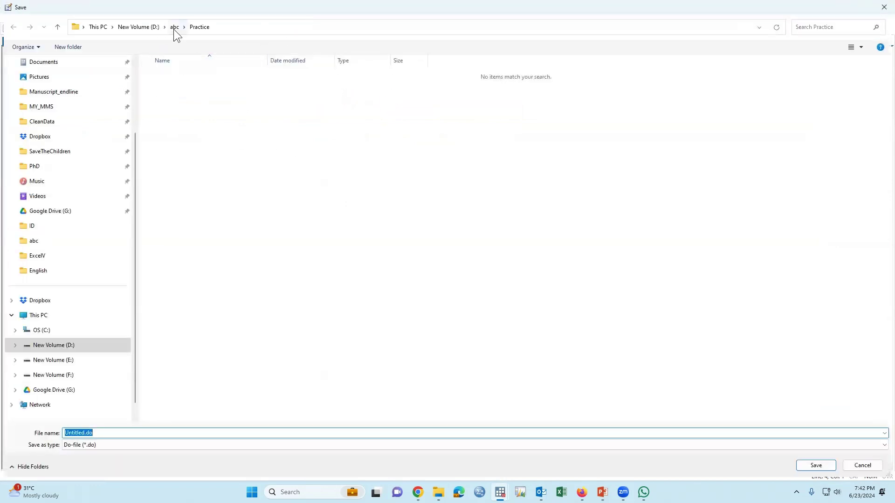
pyautogui.click(144, 28)
pyautogui.doubleClick(227, 137)
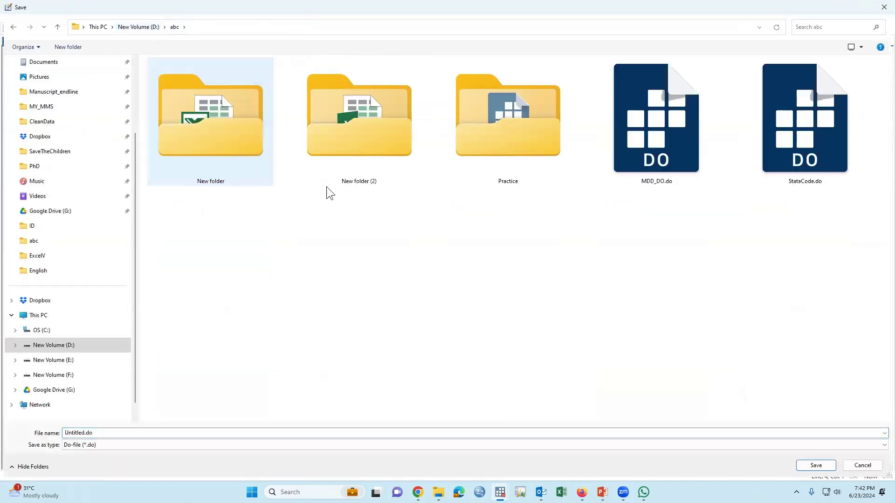
pyautogui.doubleClick(534, 131)
pyautogui.click(215, 436)
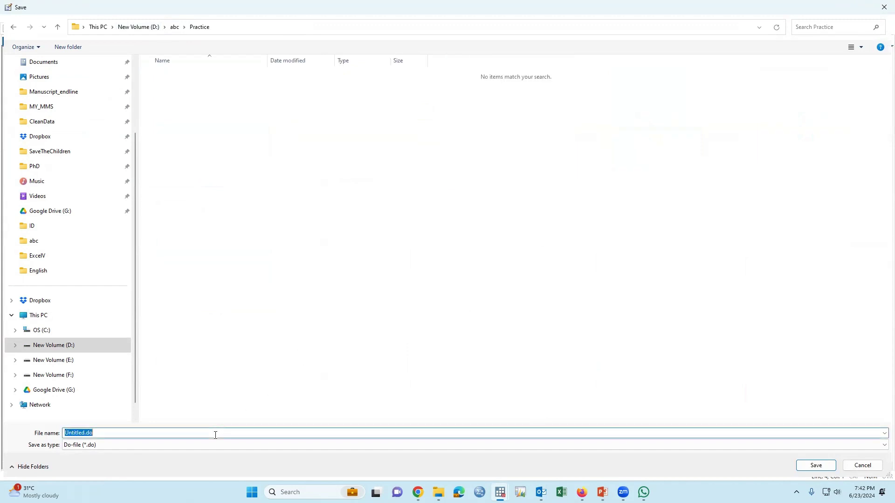
pyautogui.write('MyDO')
pyautogui.press('Return')
pyautogui.click(206, 199)
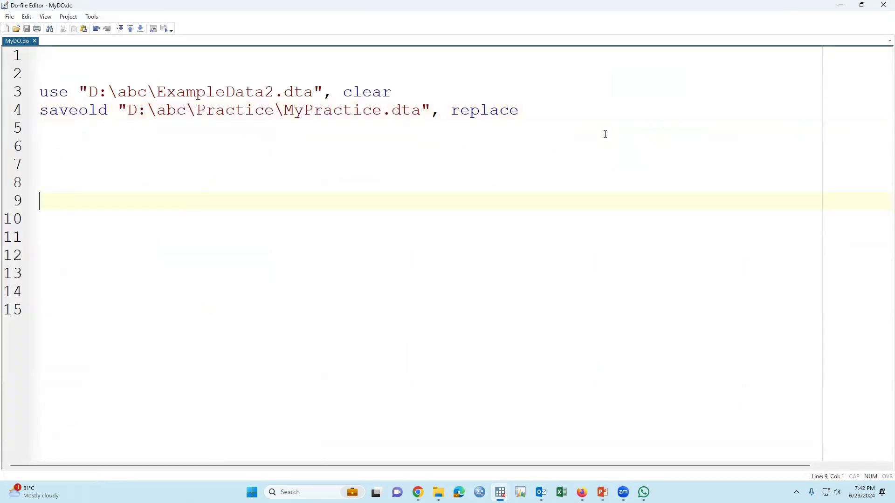
# Minimise the do-file and examine the full MyPractice dataset's rows and columns in the Data Editor before closing it
pyautogui.click(842, 5)
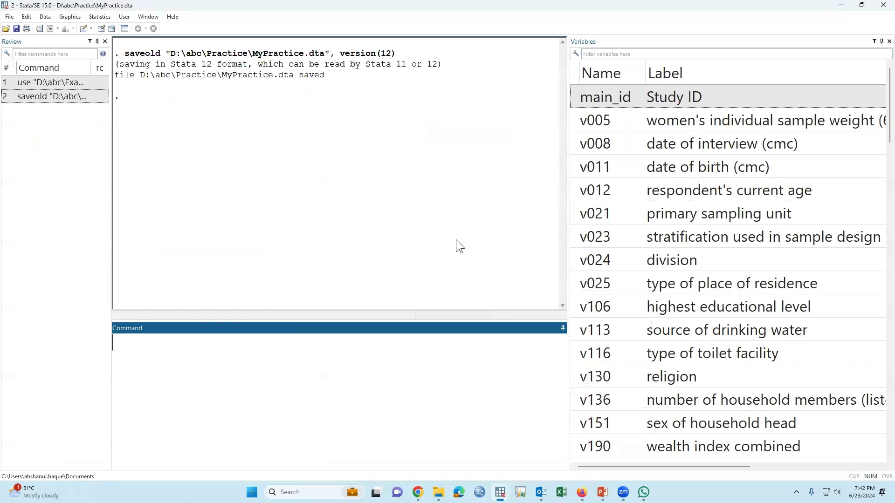
pyautogui.click(102, 28)
pyautogui.scroll(-6, 231, 178)
pyautogui.scroll(-5, 175, 423)
pyautogui.moveTo(124, 465); pyautogui.dragTo(150, 465)
pyautogui.moveTo(468, 463); pyautogui.dragTo(111, 432)
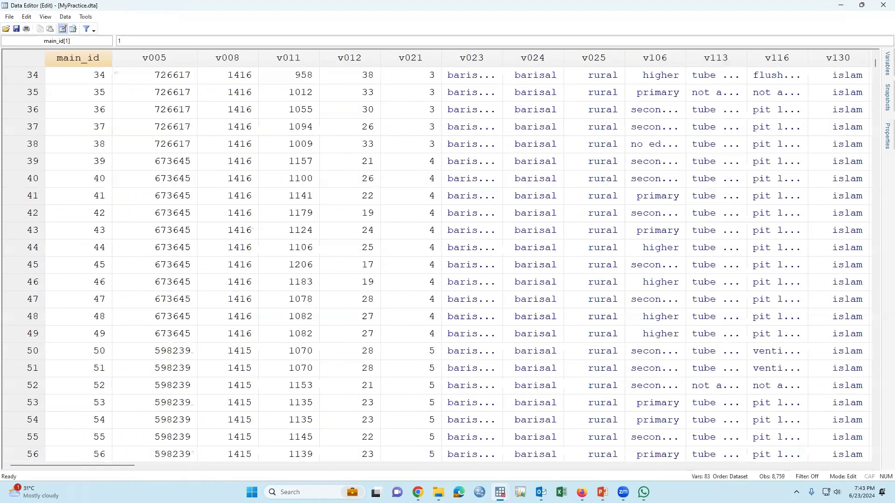
pyautogui.click(883, 5)
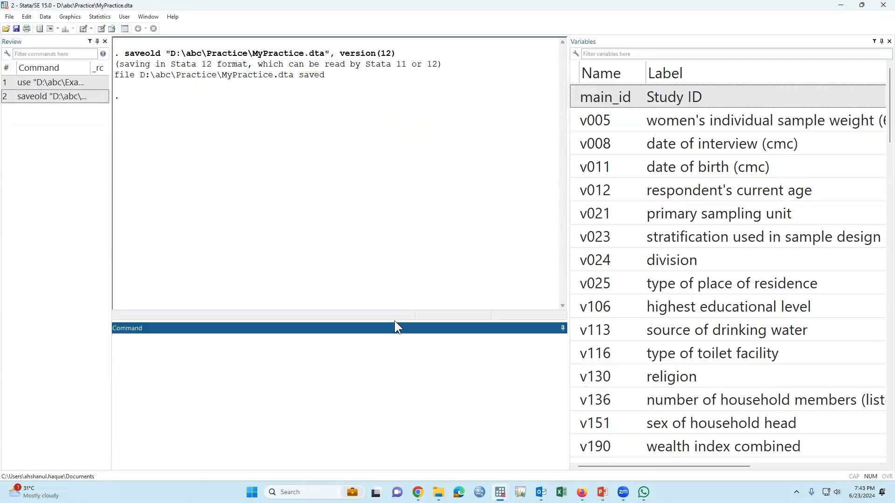
# Run the command "br main_id v005 v106 v190" to browse only those four variables
pyautogui.write('br')
pyautogui.click(577, 101)
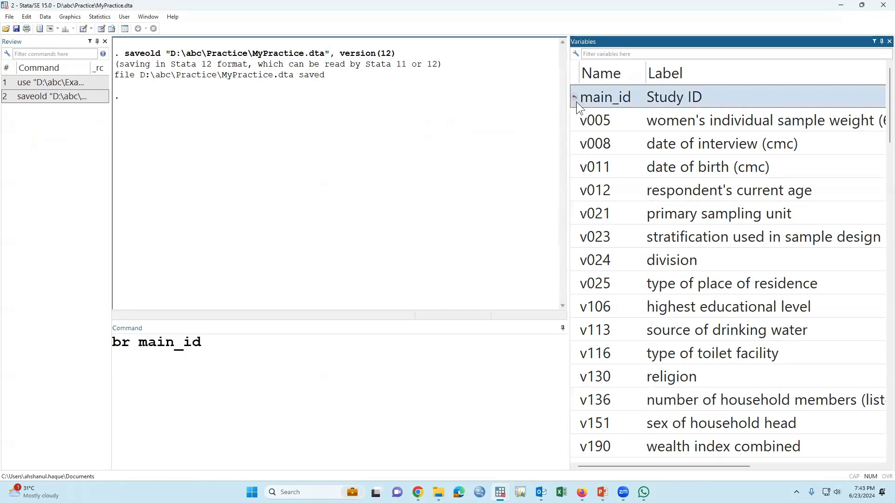
pyautogui.doubleClick(581, 124)
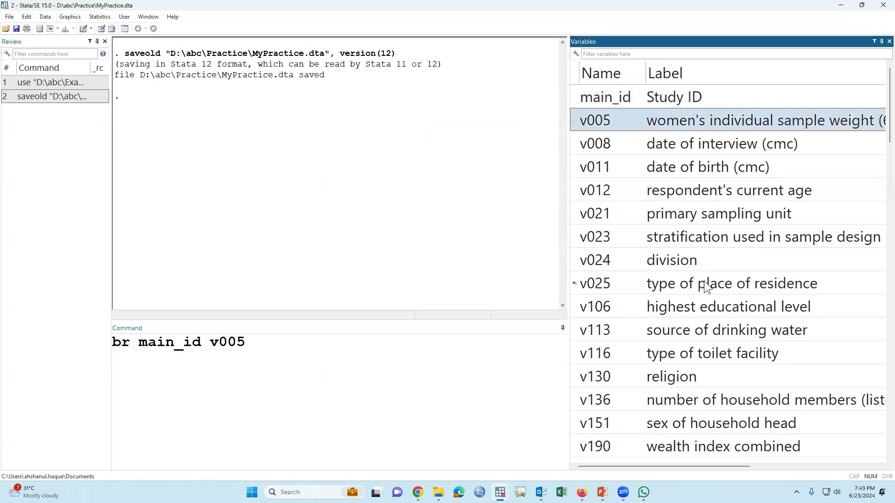
pyautogui.doubleClick(580, 307)
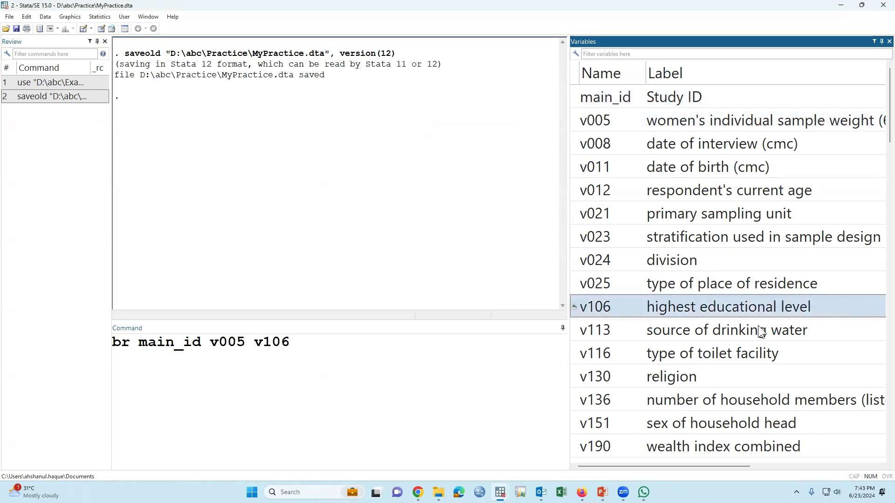
pyautogui.scroll(-2, 722, 402)
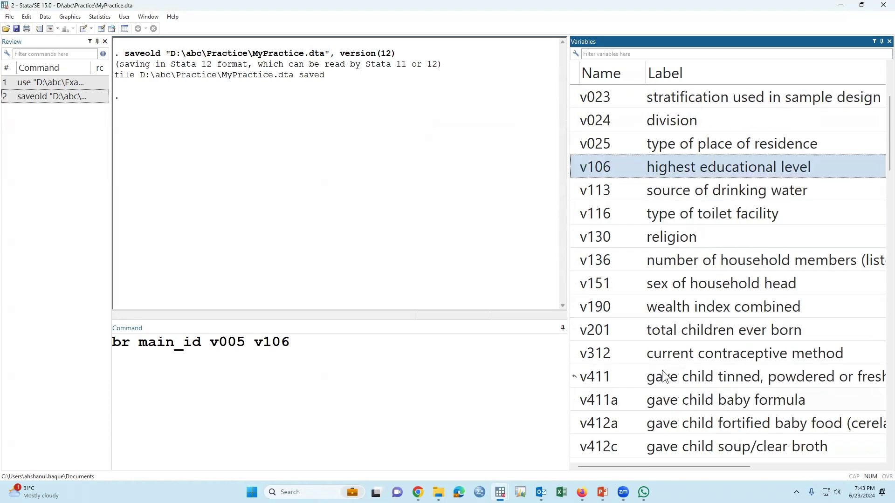
pyautogui.doubleClick(580, 310)
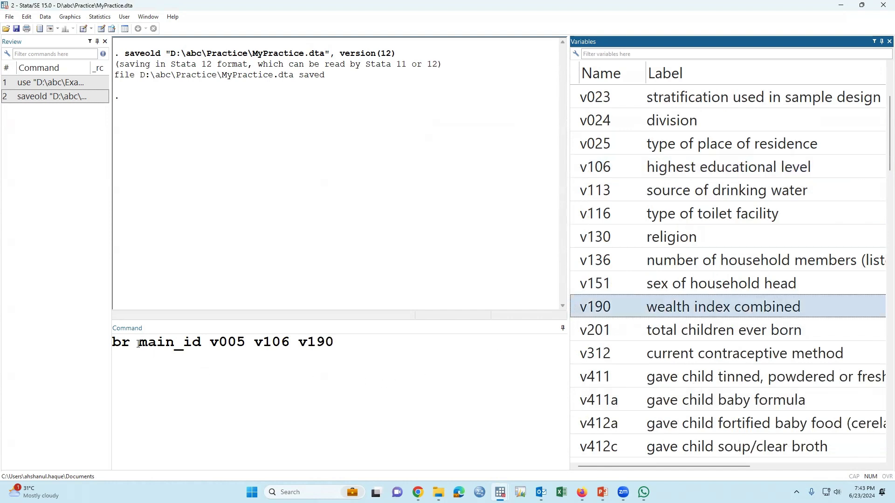
pyautogui.moveTo(139, 343); pyautogui.dragTo(361, 342)
pyautogui.click(292, 381)
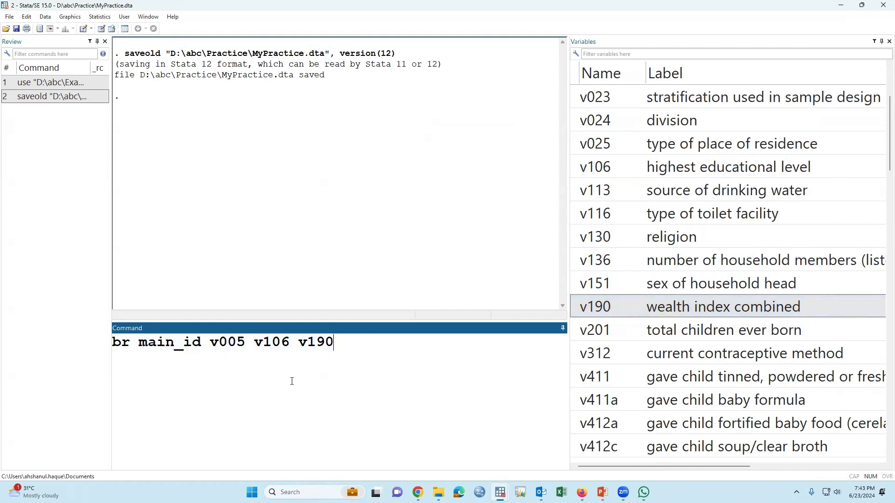
pyautogui.moveTo(138, 344); pyautogui.dragTo(355, 342)
pyautogui.click(366, 367)
pyautogui.press('Return')
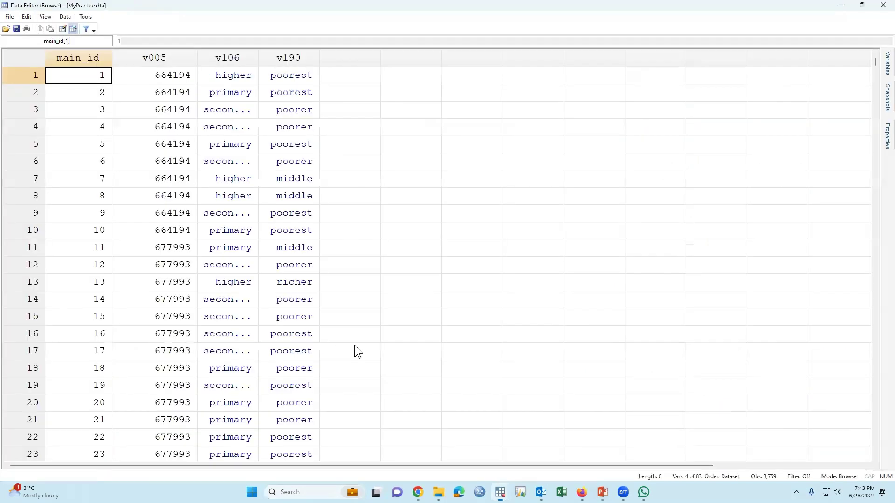
# Examine the rows of main_id, v005, v106 and v190 in browse mode, including several v106 cells, and close the view
pyautogui.click(247, 232)
pyautogui.scroll(-6, 260, 298)
pyautogui.scroll(-20, 261, 300)
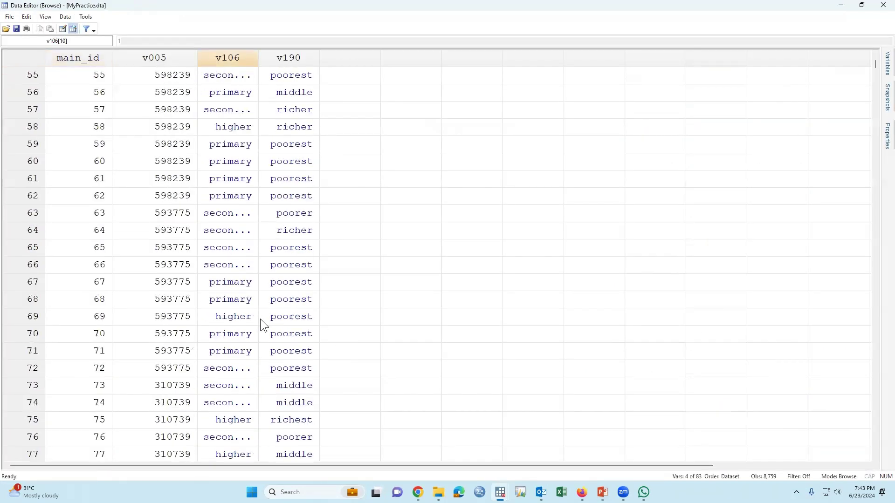
pyautogui.scroll(20, 261, 319)
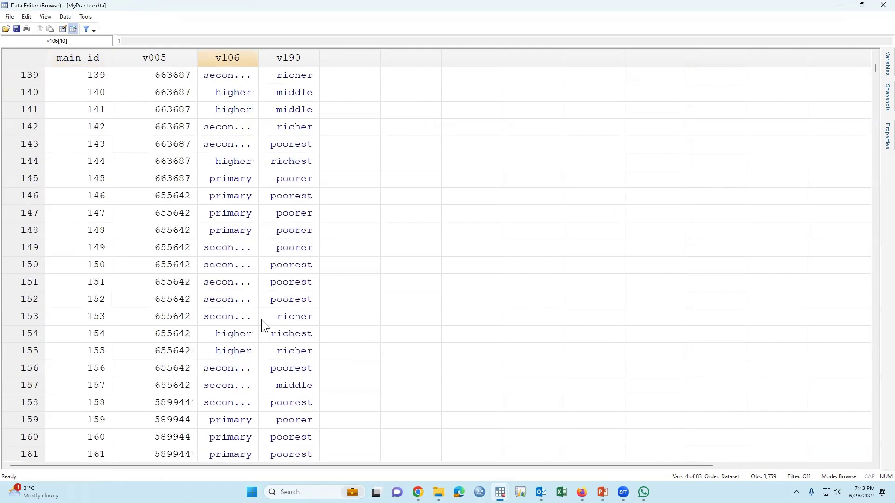
pyautogui.scroll(20, 260, 320)
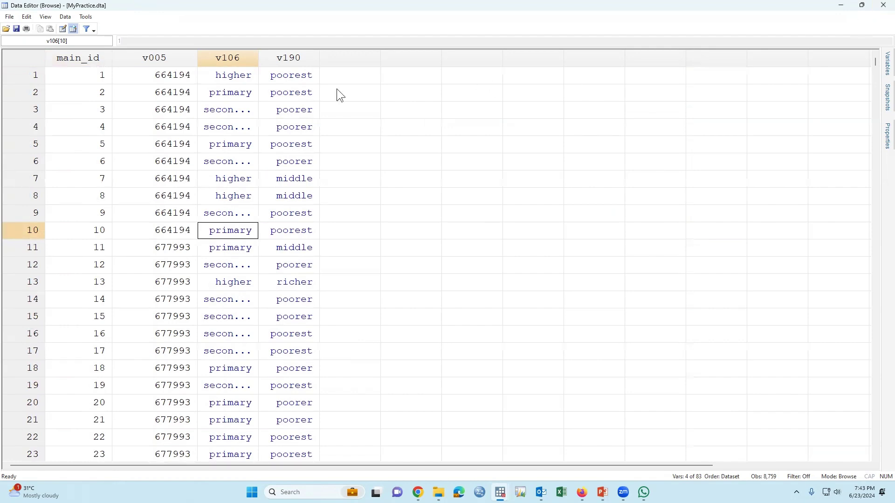
pyautogui.click(216, 133)
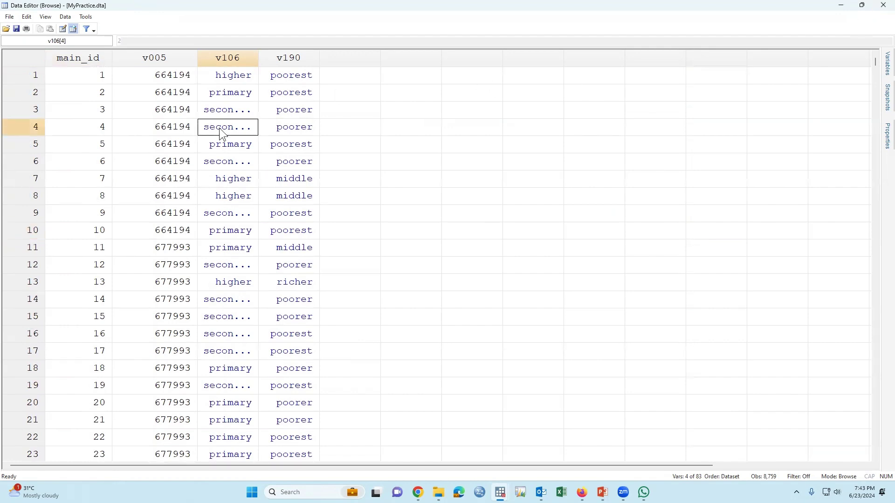
pyautogui.click(232, 167)
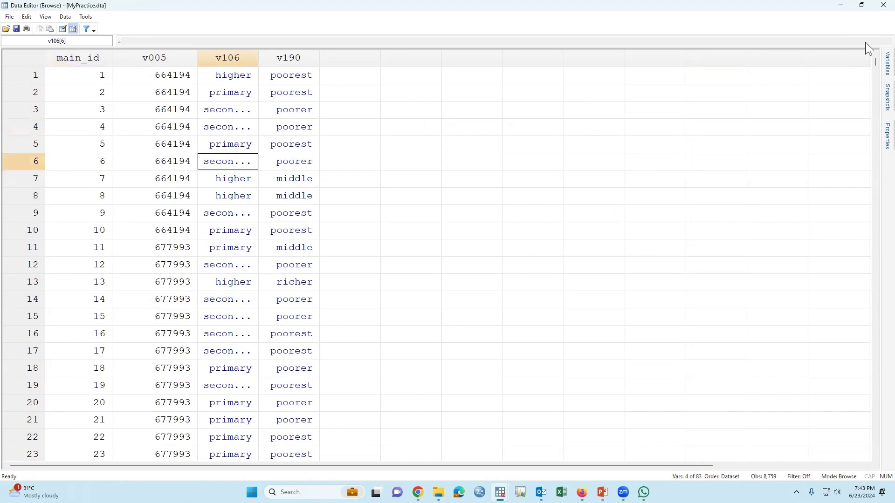
pyautogui.hotkey('alt', 'F4')
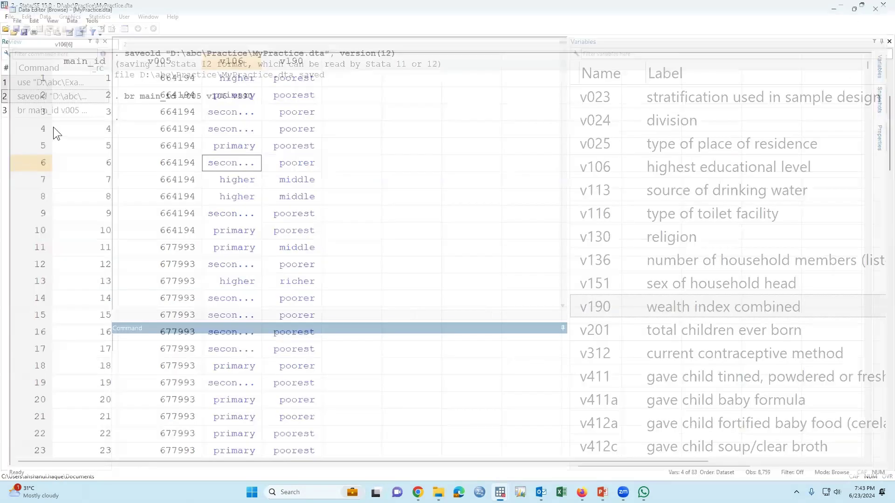
# Recall the previous br command, change br to ed, run it, and select the v190 cell of observation 8
pyautogui.click(47, 111)
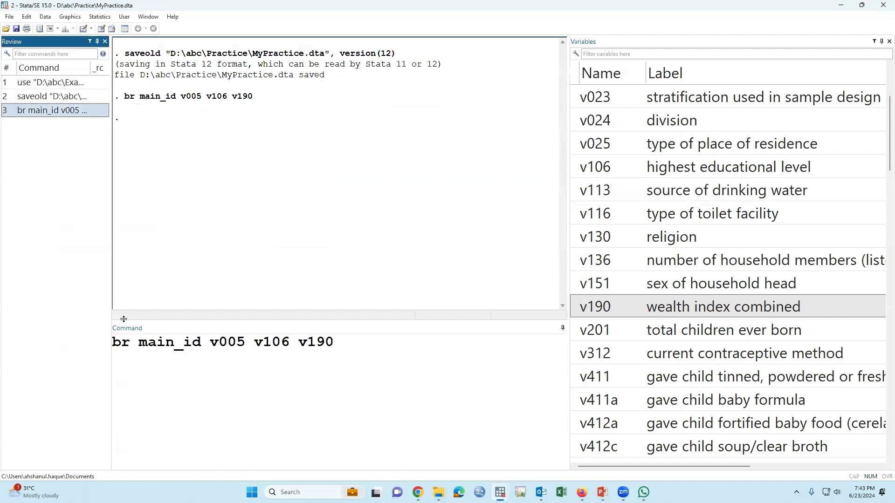
pyautogui.doubleClick(121, 343)
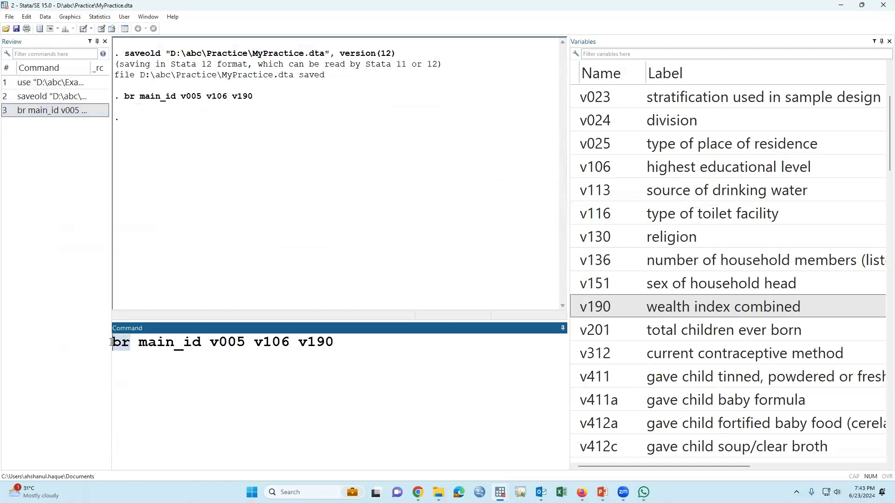
pyautogui.write('ed')
pyautogui.hotkey('shift', 'Left')
pyautogui.hotkey('shift', 'Left')
pyautogui.press('End')
pyautogui.press('Return')
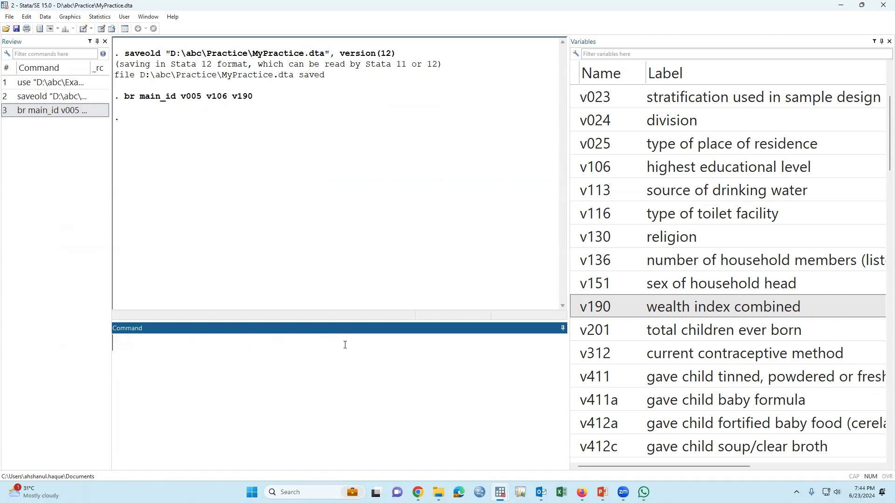
pyautogui.click(289, 195)
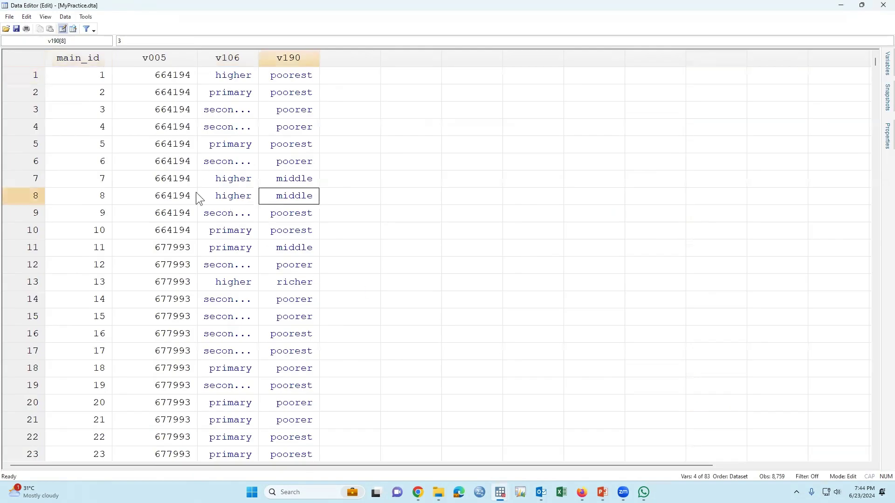
# Set main_id to 44, 55 and 106 for observations 4, 5 and 6, and close the Data Editor
pyautogui.click(105, 129)
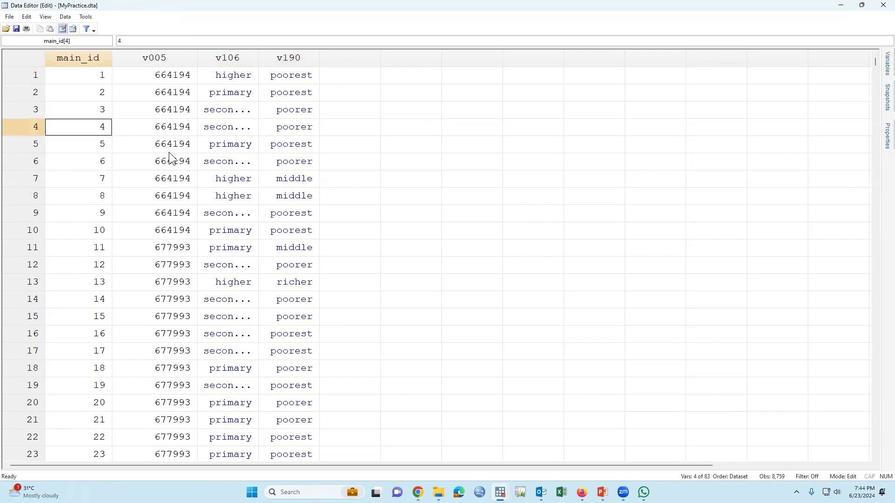
pyautogui.write('44')
pyautogui.press('Return')
pyautogui.write('55')
pyautogui.press('Return')
pyautogui.write('106')
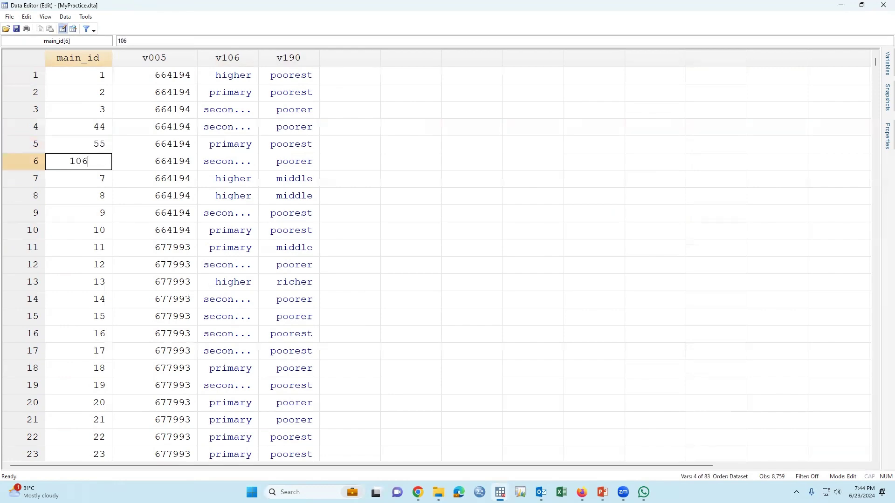
pyautogui.press('Return')
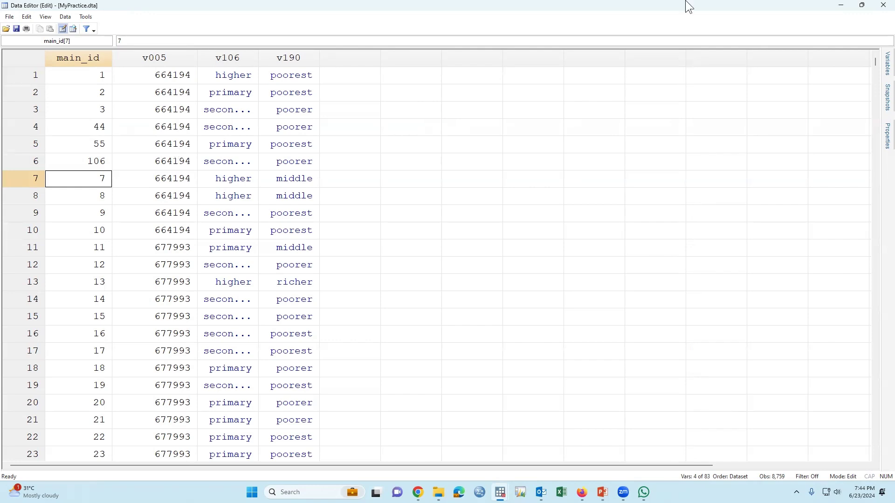
pyautogui.click(883, 6)
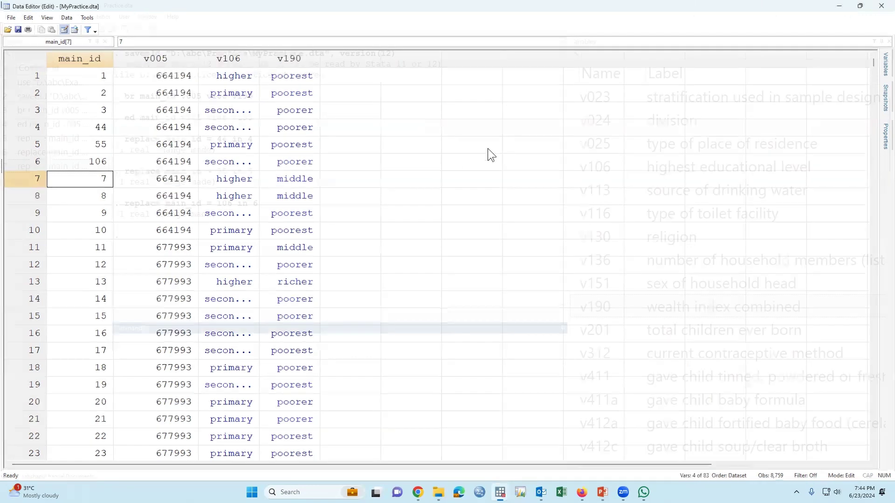
# Save the edited dataset over the existing MyPractice.dta, clearing the results before and after saving
pyautogui.rightClick(370, 143)
pyautogui.click(403, 163)
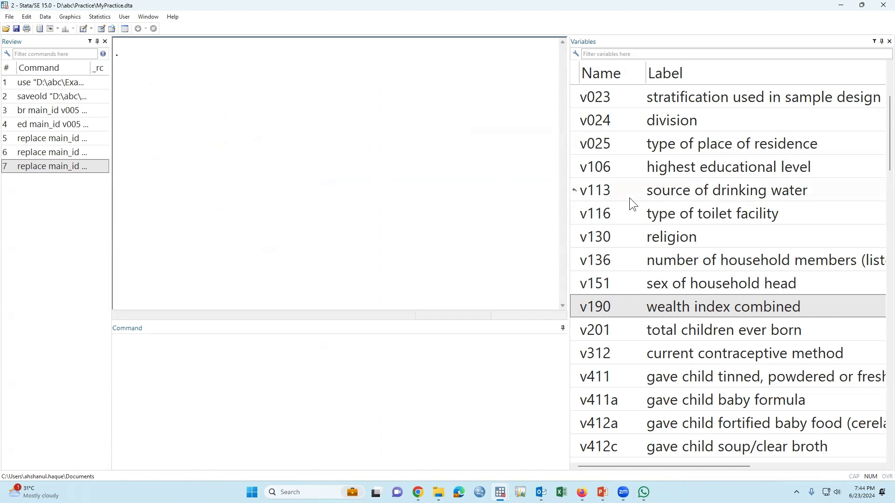
pyautogui.hotkey('alt', 'Tab')
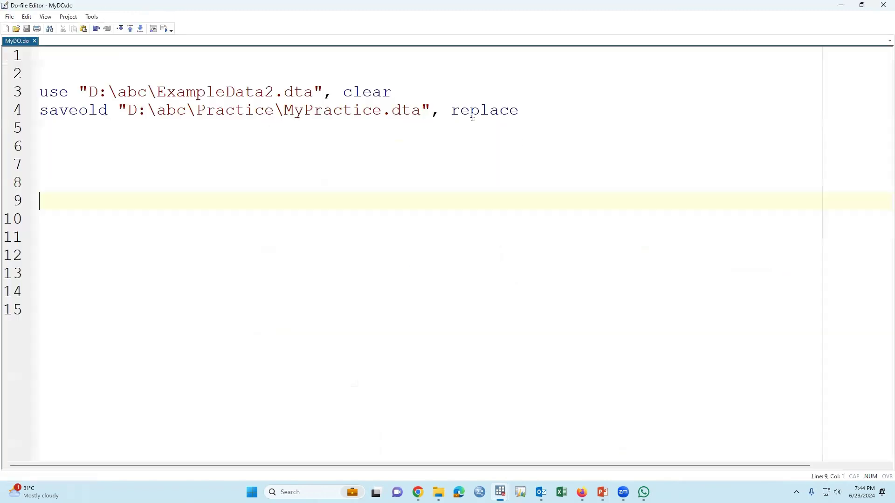
pyautogui.click(265, 156)
pyautogui.hotkey('alt', 'Tab')
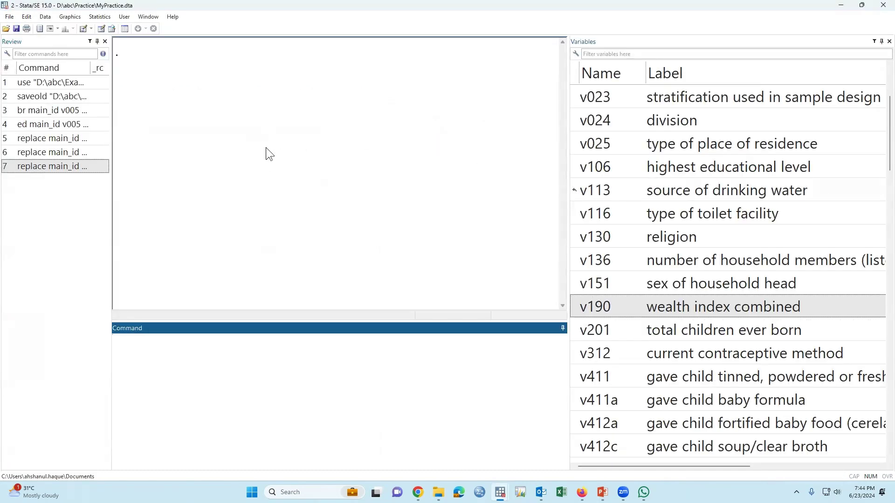
pyautogui.click(9, 17)
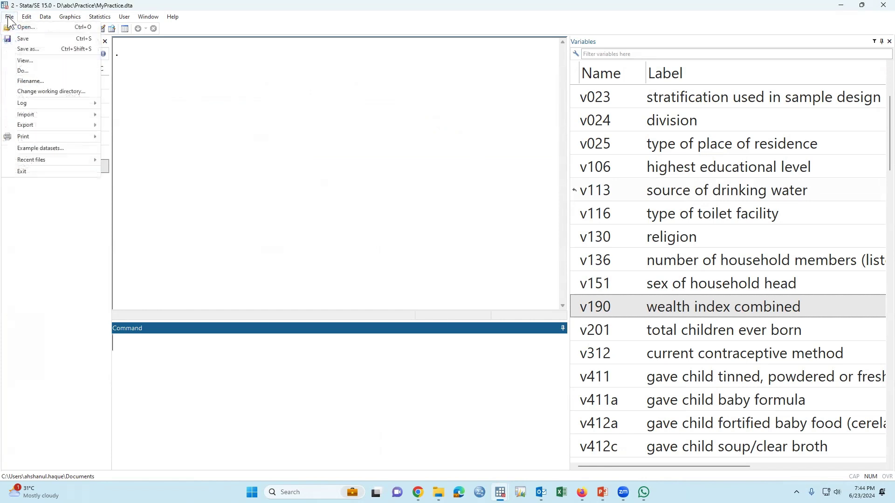
pyautogui.click(30, 40)
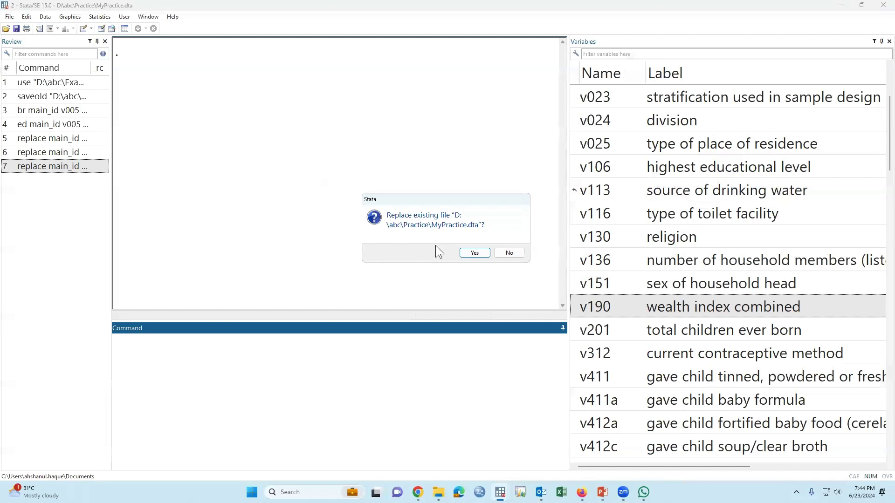
pyautogui.click(475, 252)
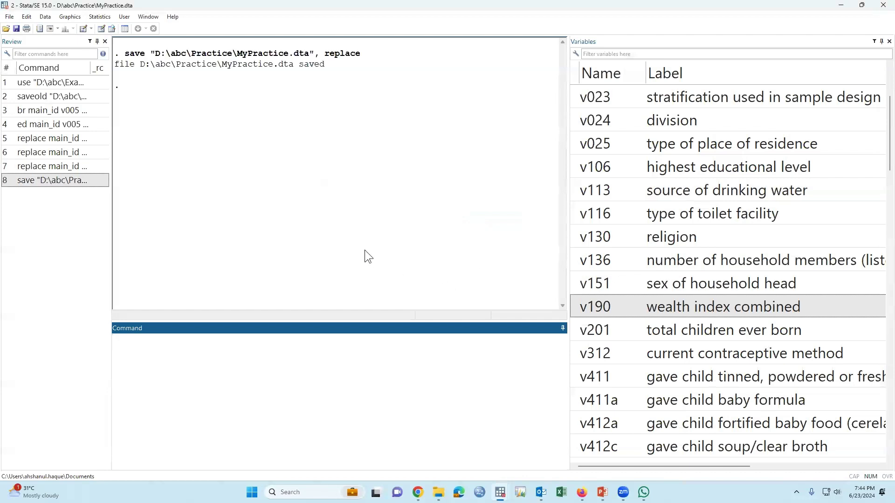
pyautogui.rightClick(273, 106)
pyautogui.click(290, 123)
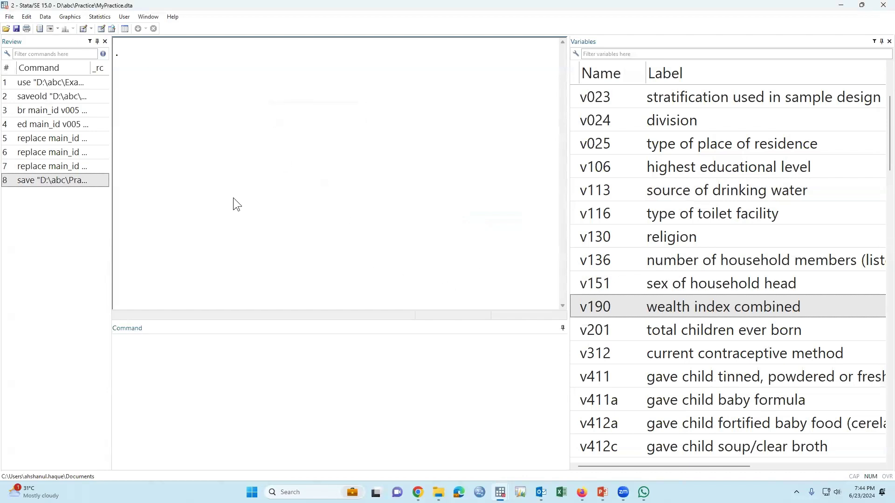
# Execute only the do-file line that loads D:\abc\ExampleData2.dta with the clear option
pyautogui.hotkey('alt', 'Tab')
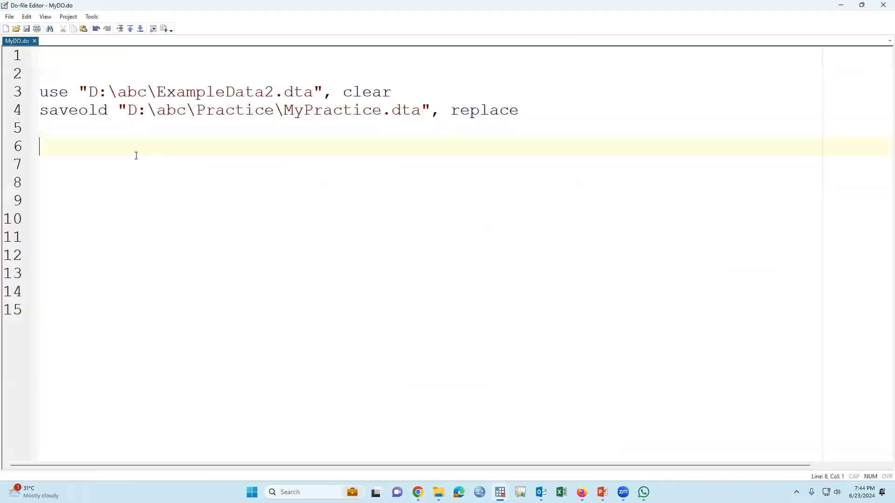
pyautogui.moveTo(40, 92); pyautogui.dragTo(40, 110)
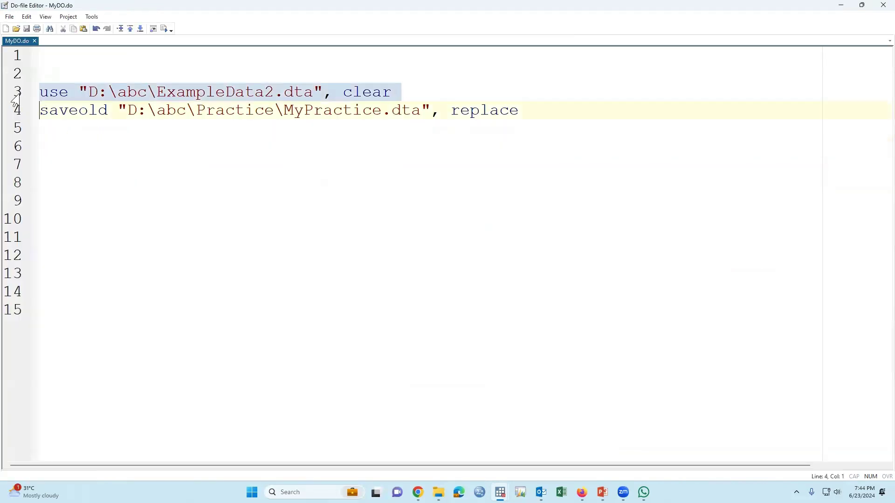
pyautogui.hotkey('shift', 'Left')
pyautogui.hotkey('ctrl', 'd')
pyautogui.hotkey('alt', 'Tab')
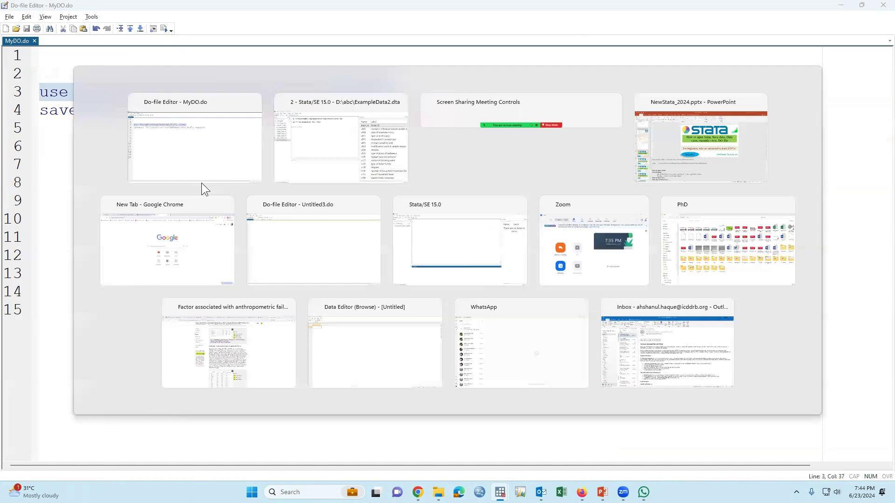
pyautogui.hotkey('alt', 'Tab')
# Execute the saveold line of the do-file to replace MyPractice.dta, and clear the results
pyautogui.moveTo(40, 110); pyautogui.dragTo(92, 135)
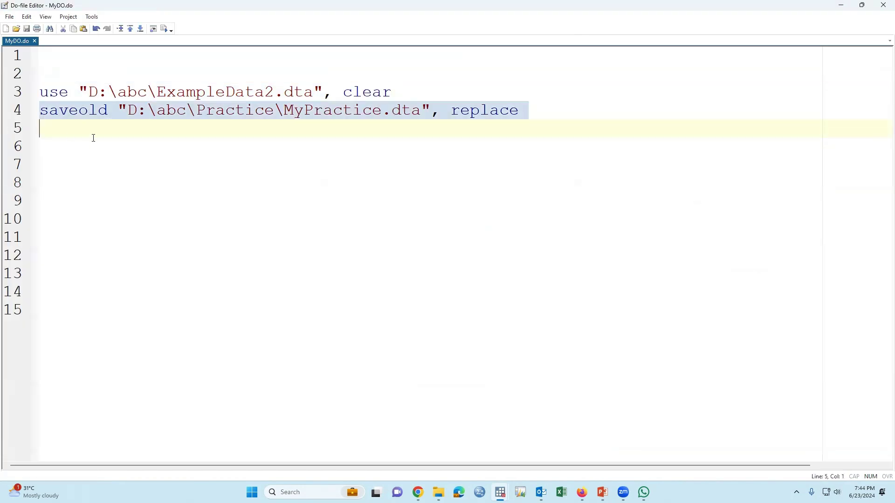
pyautogui.click(166, 29)
pyautogui.hotkey('alt', 'Tab')
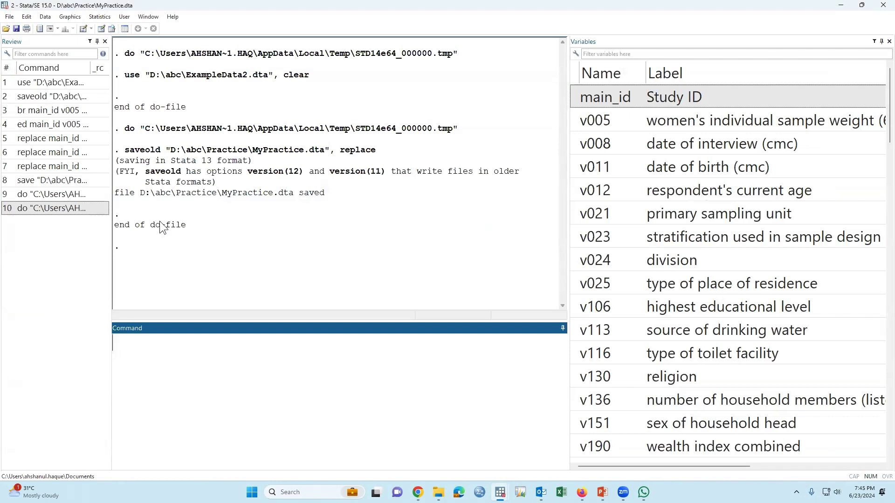
pyautogui.rightClick(335, 73)
pyautogui.click(354, 94)
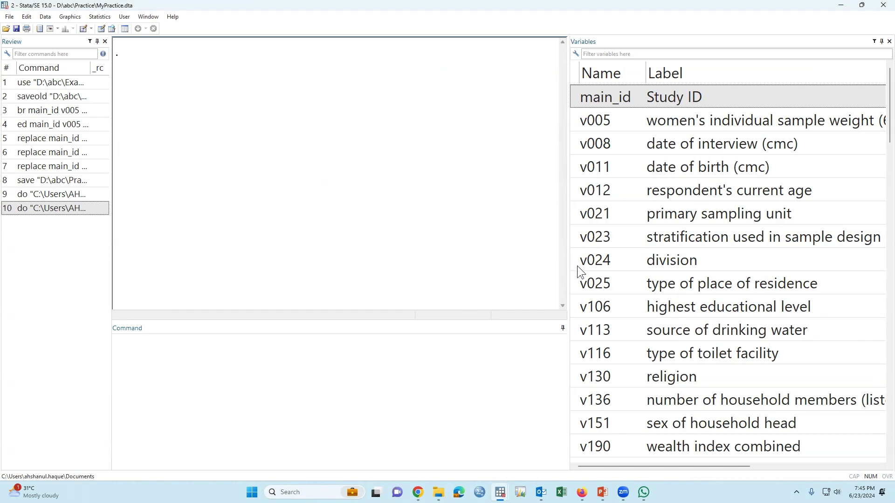
# Run the command "tab v024" to tabulate the division variable, and examine its frequency table
pyautogui.click(604, 261)
pyautogui.click(304, 371)
pyautogui.write('tab')
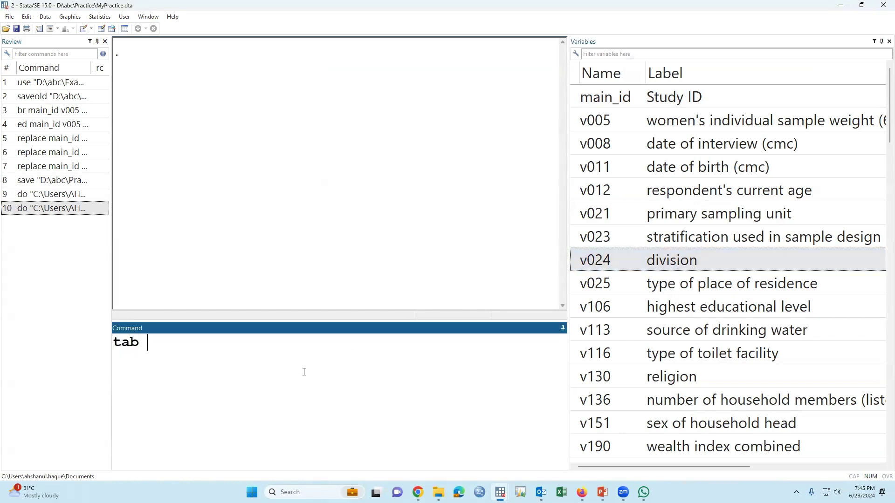
pyautogui.moveTo(574, 260)
pyautogui.click(574, 261)
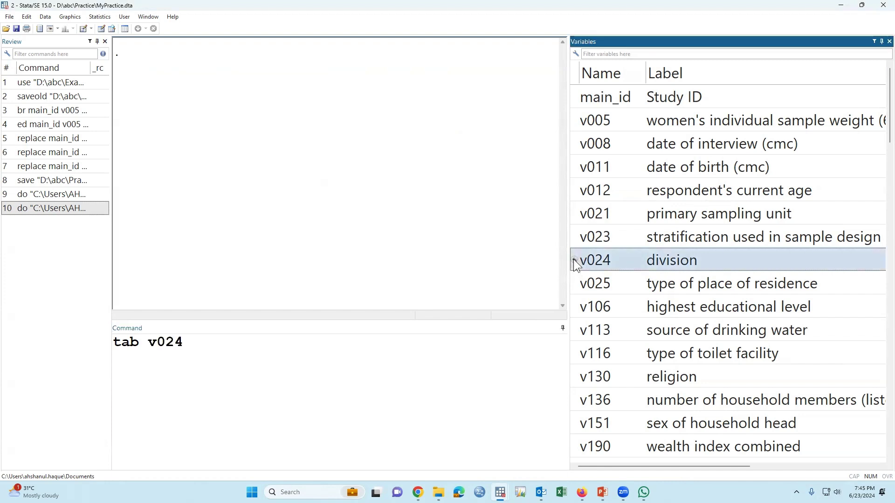
pyautogui.click(200, 348)
pyautogui.press('Return')
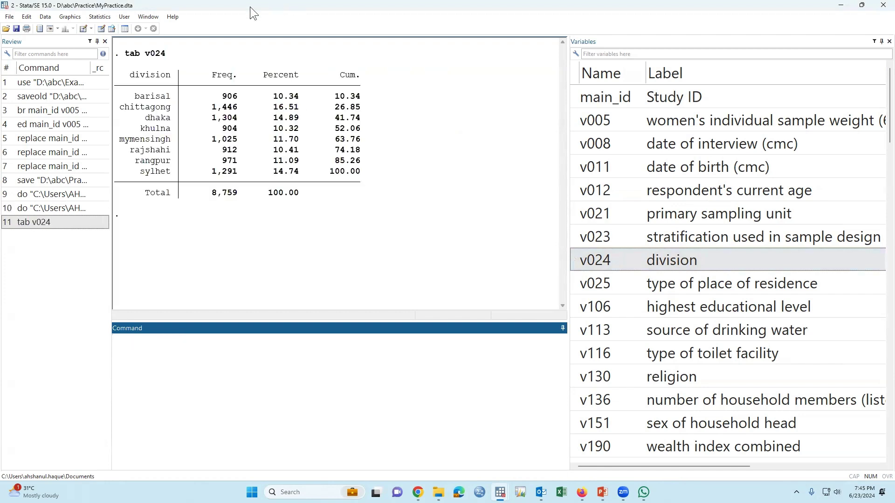
pyautogui.click(134, 97)
pyautogui.moveTo(135, 96); pyautogui.dragTo(359, 205)
pyautogui.click(304, 191)
# Copy the command tab v024 from the results into line 5 of MyDO.do and enlarge the editor text
pyautogui.moveTo(126, 55); pyautogui.dragTo(157, 55)
pyautogui.rightClick(162, 53)
pyautogui.click(183, 60)
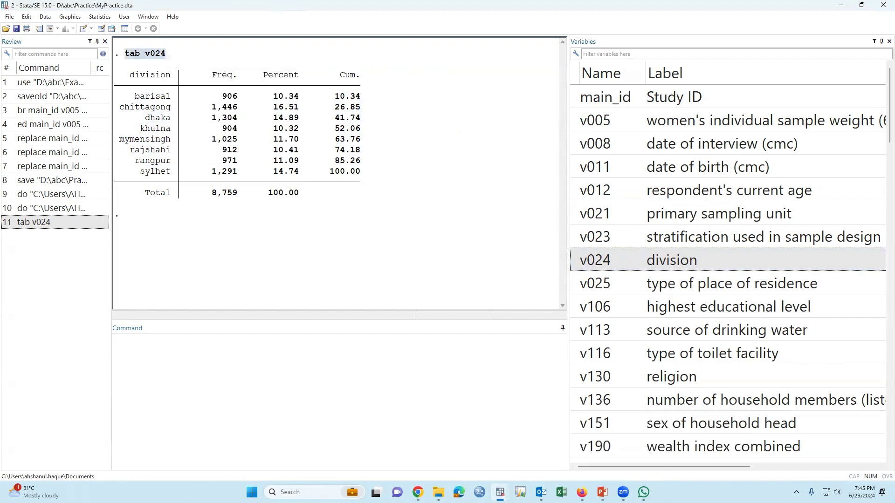
pyautogui.moveTo(494, 487)
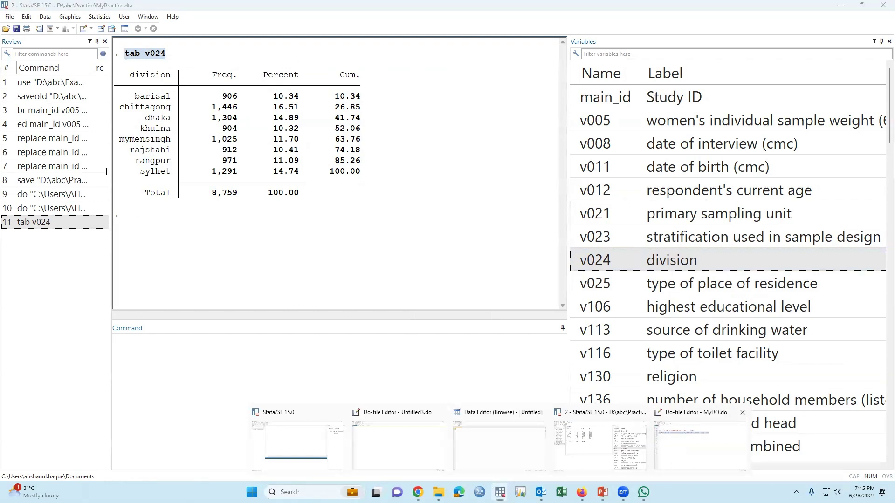
pyautogui.click(679, 455)
pyautogui.click(73, 130)
pyautogui.hotkey('ctrl', 'v')
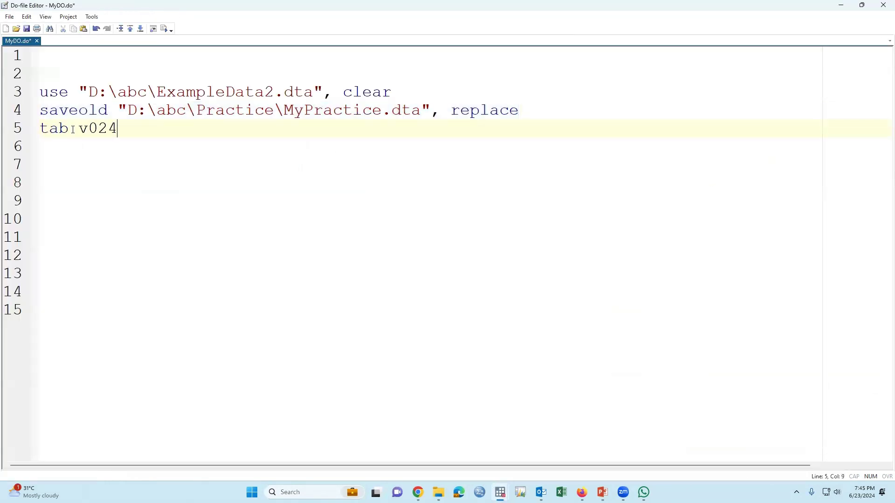
pyautogui.scroll(2, 128, 212)
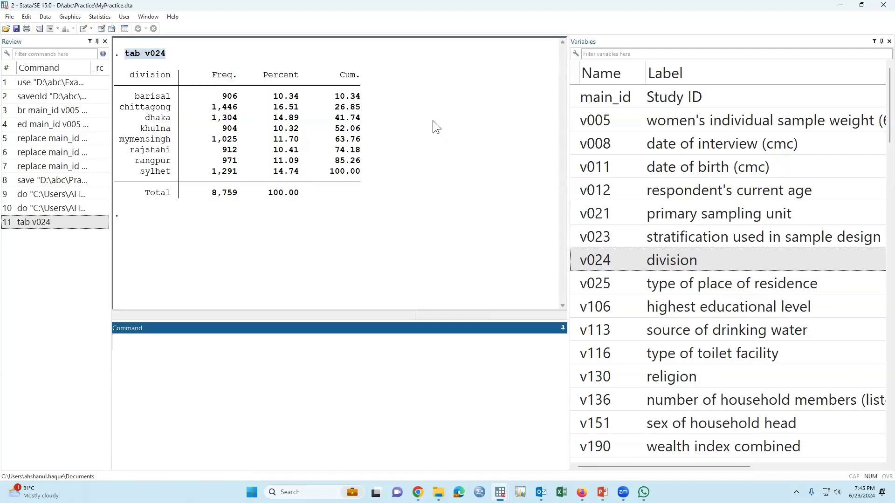
# Clear the results, execute only the tab v024 line from MyDO.do, and display its output
pyautogui.rightClick(411, 119)
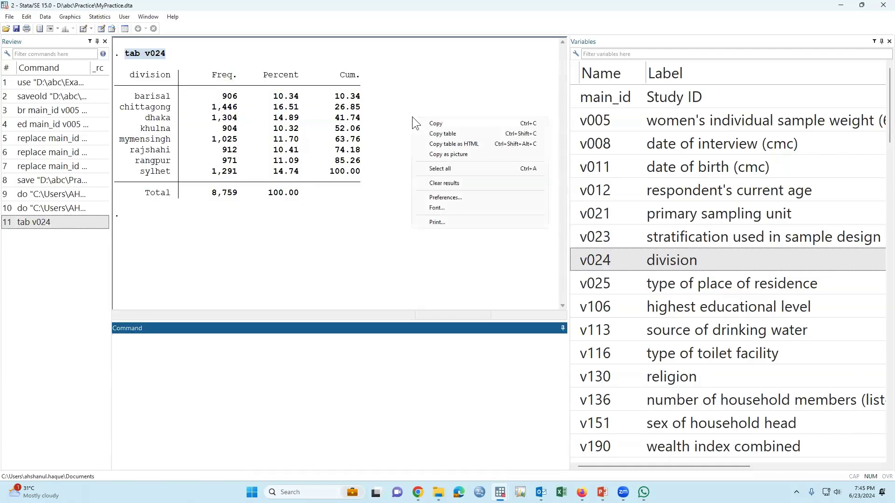
pyautogui.click(448, 185)
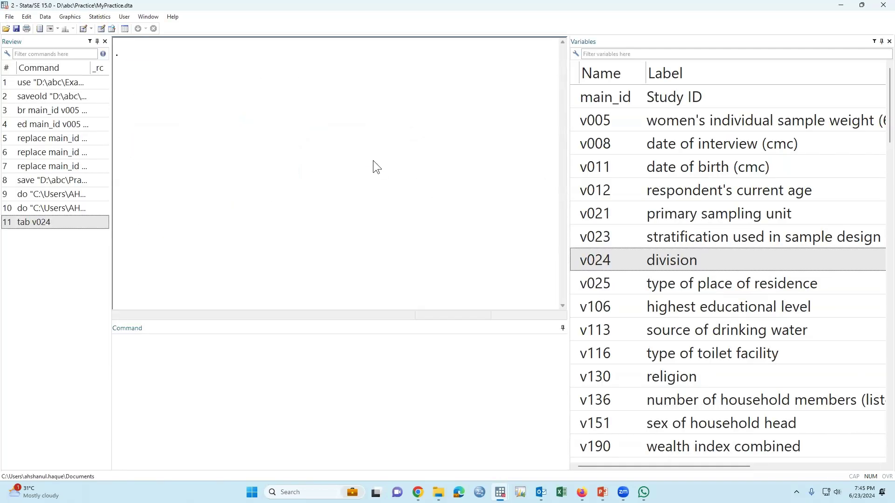
pyautogui.hotkey('alt', 'Tab')
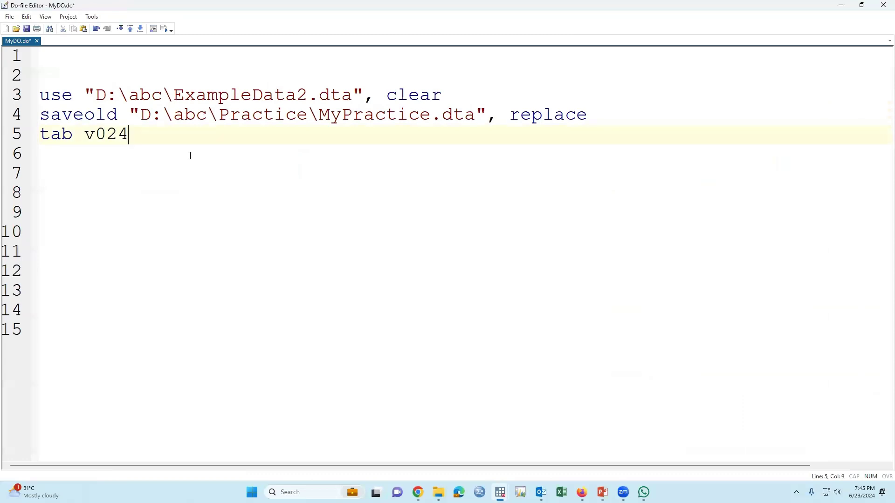
pyautogui.click(12, 138)
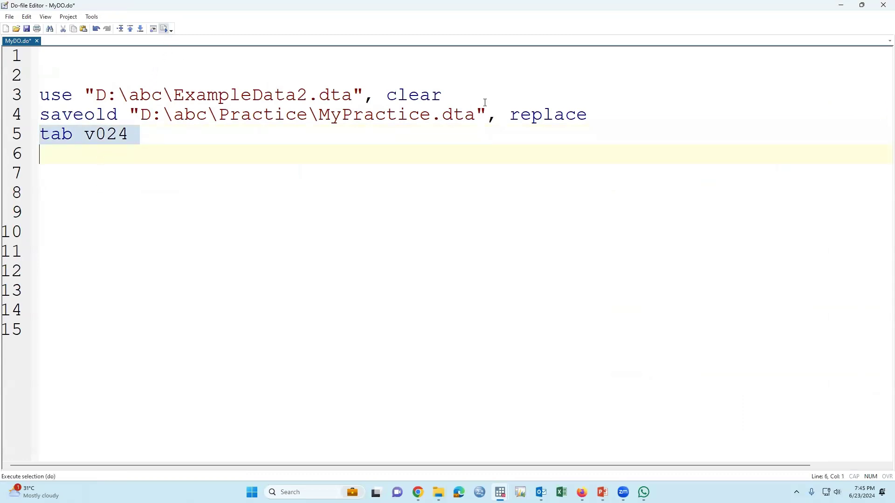
pyautogui.click(157, 29)
pyautogui.moveTo(157, 21)
pyautogui.mouseDown()
pyautogui.moveTo(181, 27)
pyautogui.moveTo(161, 42)
pyautogui.moveTo(153, 27)
pyautogui.mouseUp()
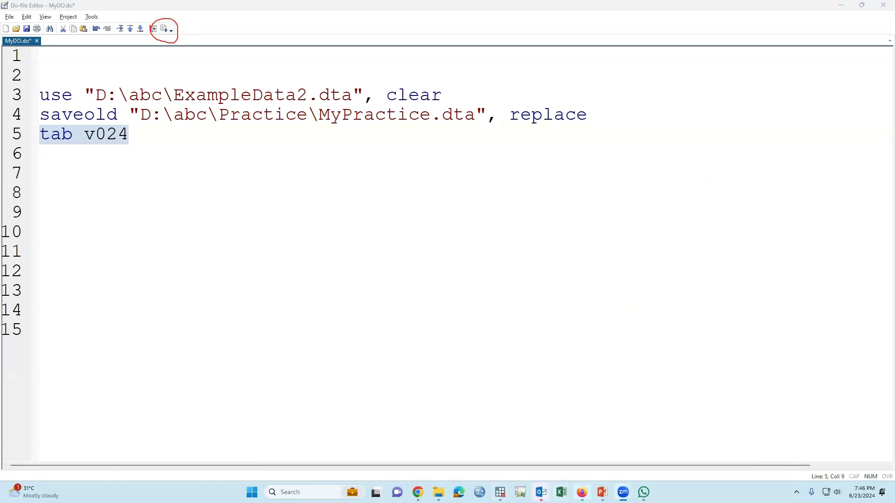
pyautogui.moveTo(582, 492)
pyautogui.moveTo(500, 493)
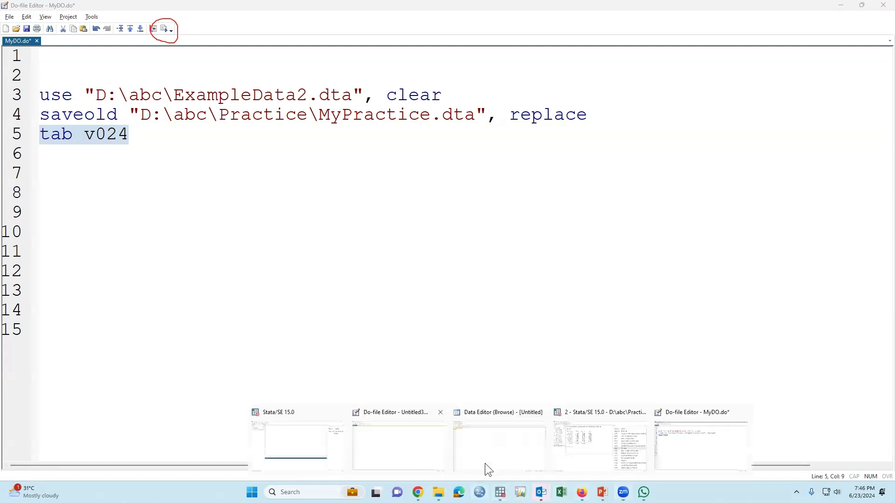
pyautogui.click(590, 450)
# Set the font size of the results to 20
pyautogui.rightClick(314, 82)
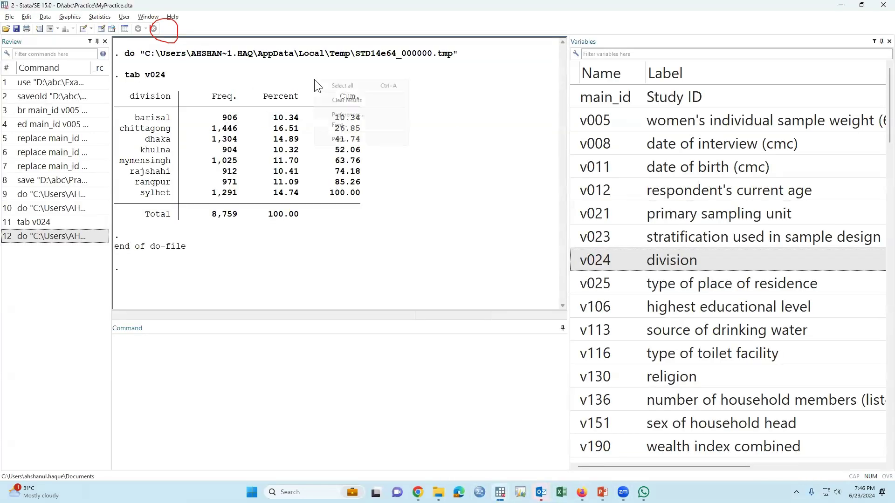
pyautogui.click(342, 124)
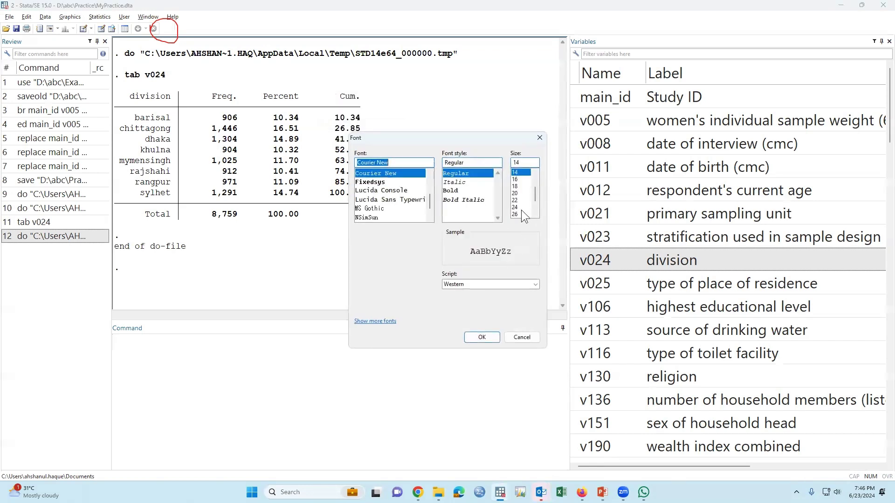
pyautogui.click(515, 193)
pyautogui.click(482, 337)
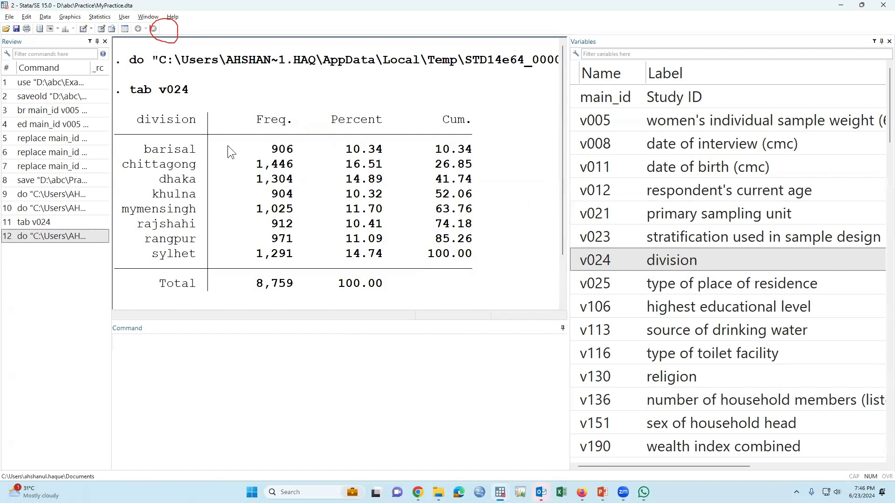
# Run the command "sum v012" to summarize the respondent's current age variable
pyautogui.click(320, 359)
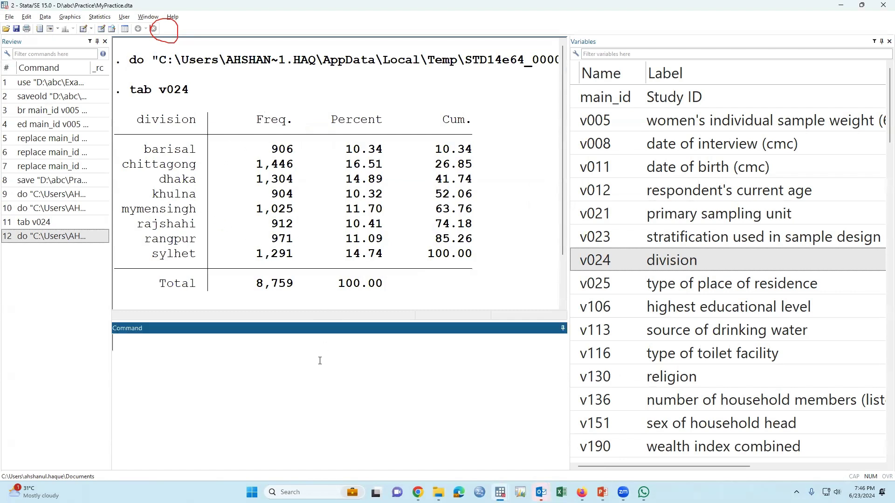
pyautogui.write('sum')
pyautogui.click(611, 250)
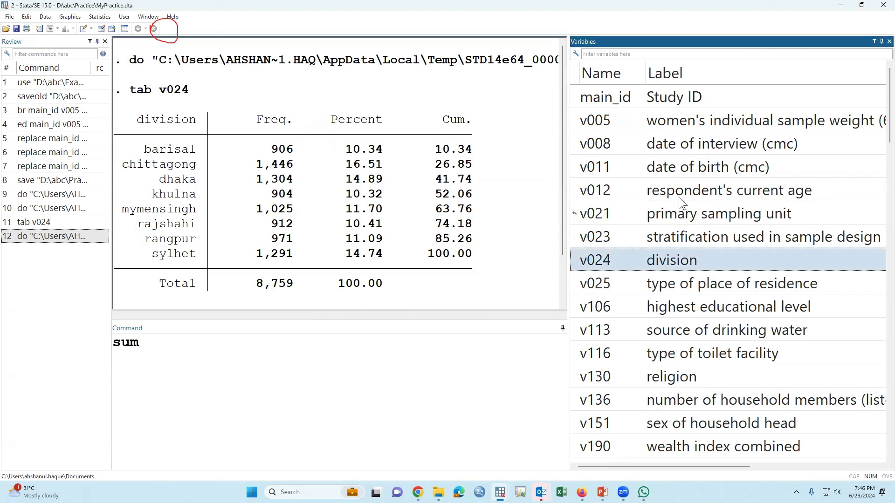
pyautogui.click(765, 187)
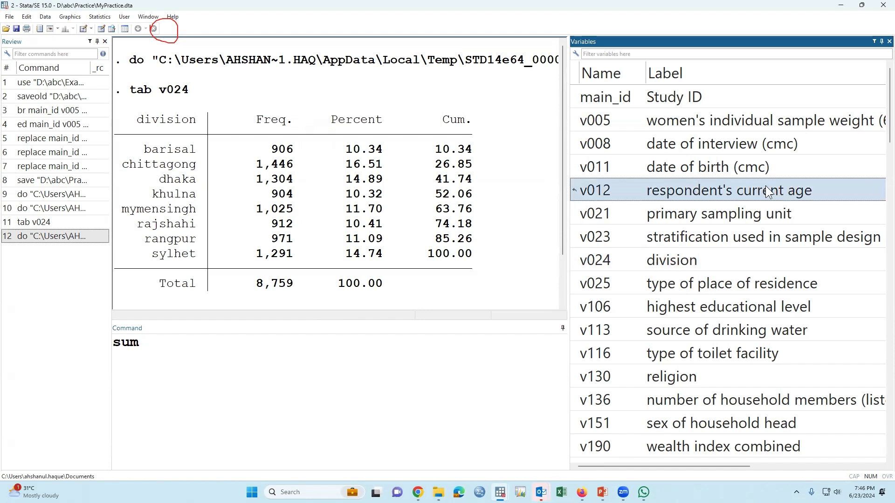
pyautogui.doubleClick(578, 193)
pyautogui.click(303, 357)
pyautogui.press('Return')
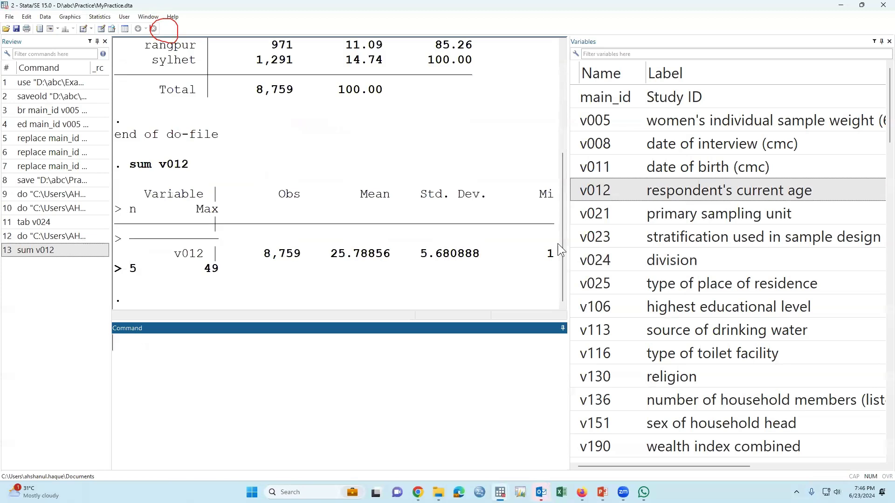
# Widen the results area, rerun sum v012 from the command history, and examine the mean, standard deviation, minimum and maximum
pyautogui.moveTo(568, 201); pyautogui.dragTo(740, 201)
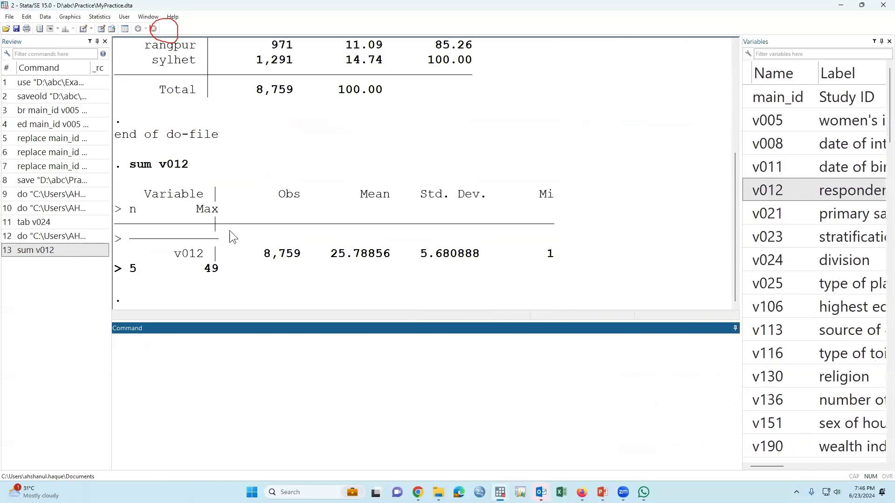
pyautogui.doubleClick(76, 254)
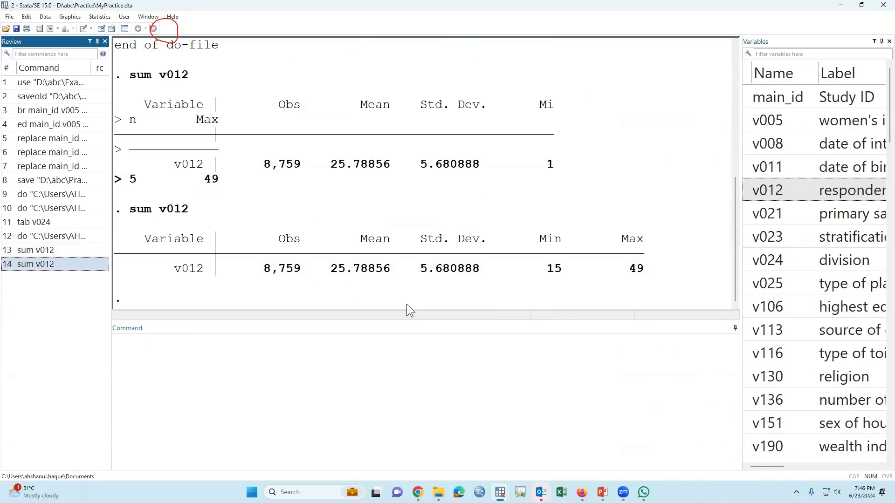
pyautogui.doubleClick(336, 273)
pyautogui.moveTo(415, 275); pyautogui.dragTo(478, 273)
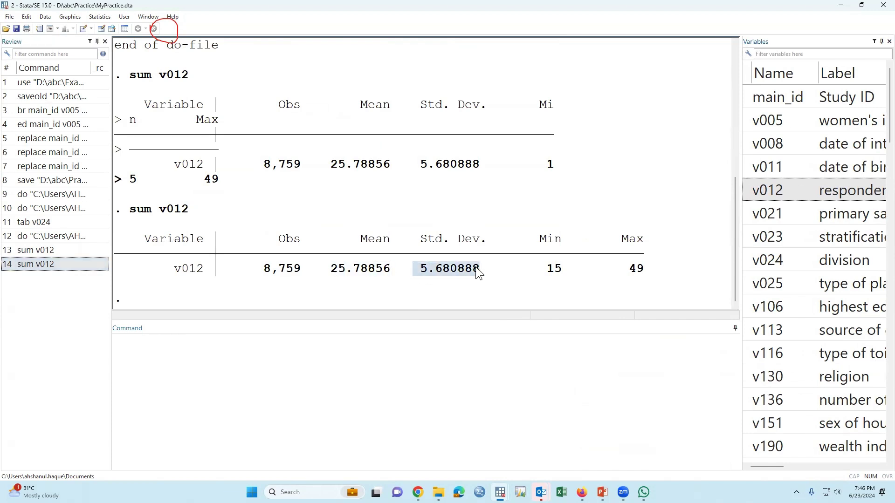
pyautogui.moveTo(541, 274); pyautogui.dragTo(647, 271)
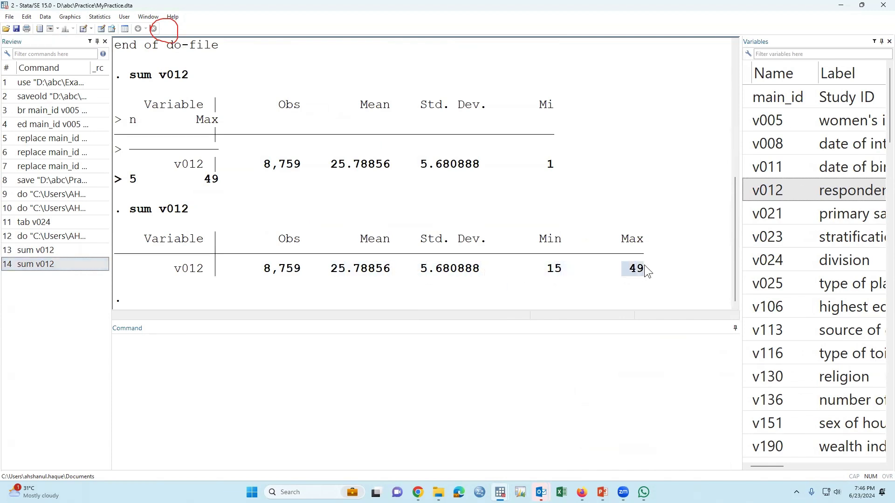
# Clear the results and transfer the command sum v012 from the command history to line 6 of MyDO.do
pyautogui.rightClick(357, 218)
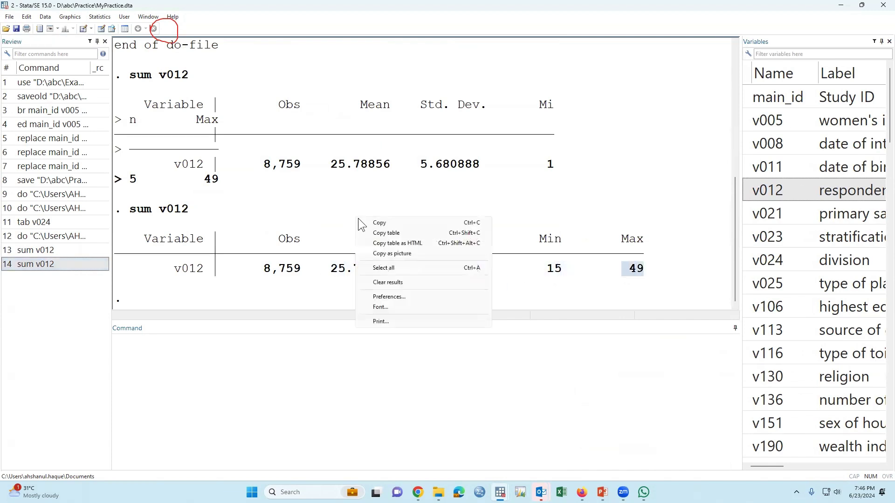
pyautogui.click(393, 285)
pyautogui.click(94, 302)
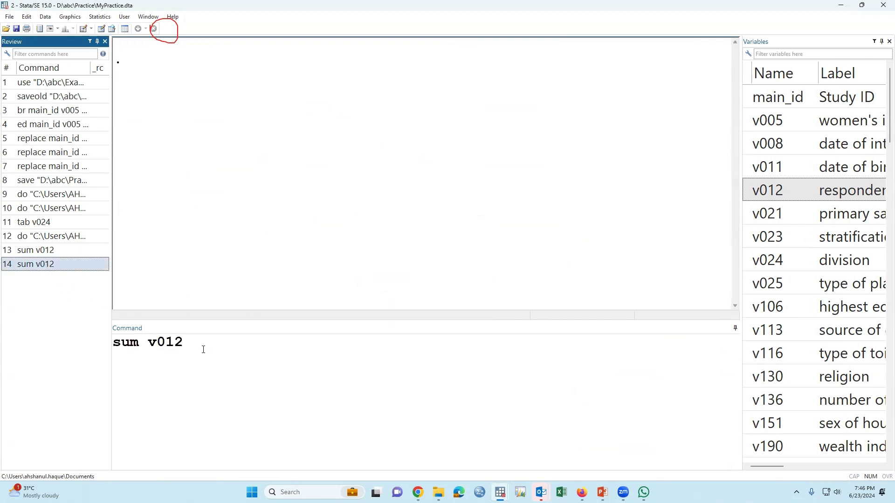
pyautogui.moveTo(203, 350); pyautogui.dragTo(96, 341)
pyautogui.press('BackSpace')
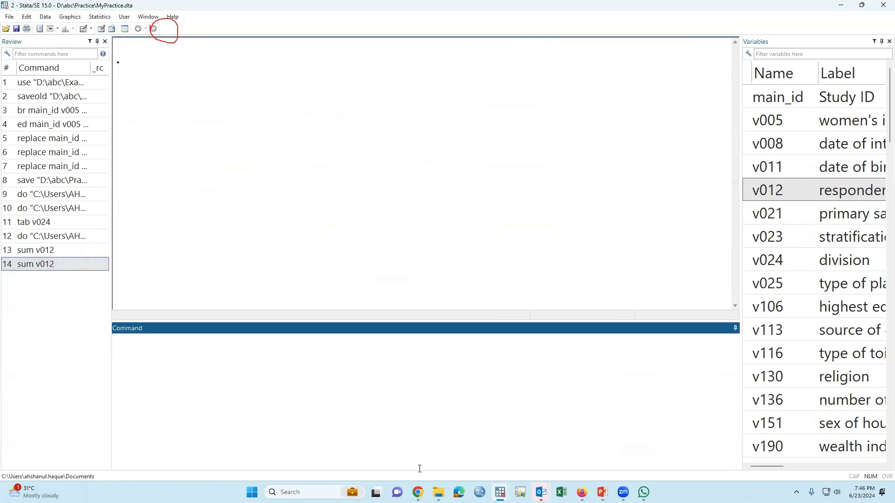
pyautogui.click(500, 492)
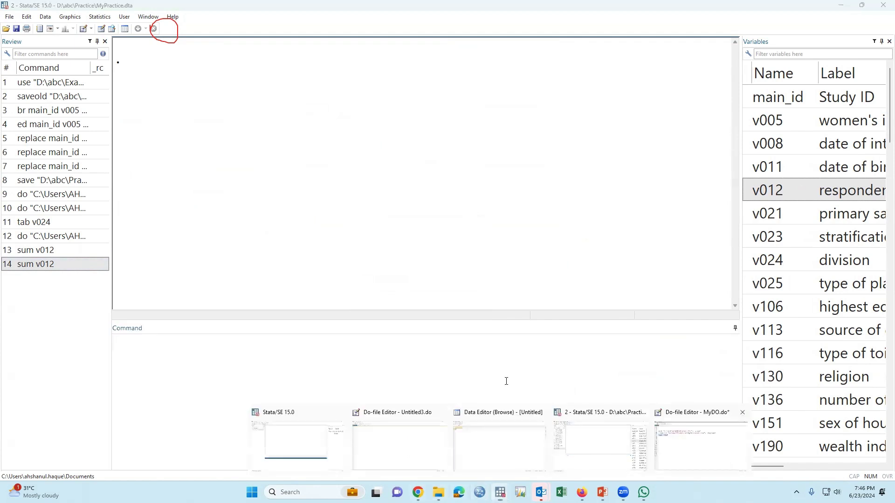
pyautogui.click(699, 445)
pyautogui.click(63, 151)
pyautogui.hotkey('ctrl', 'v')
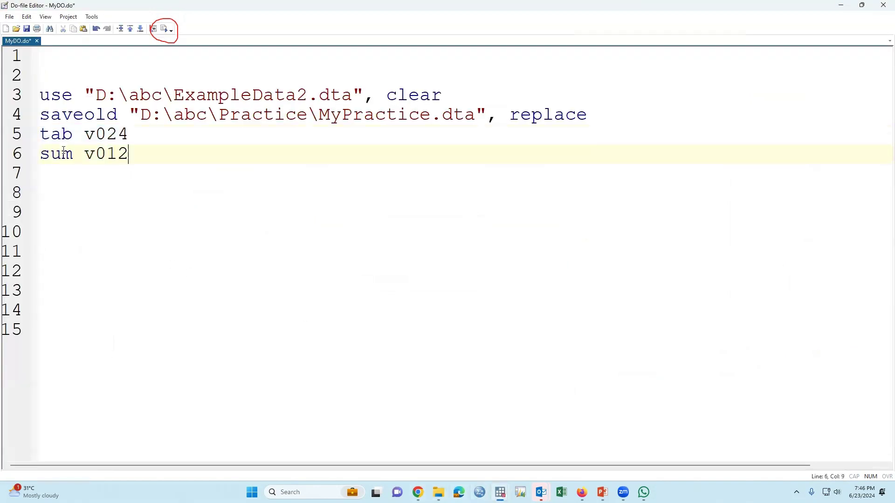
# Execute only the sum v012 line from MyDO.do and examine its output in the results
pyautogui.click(15, 159)
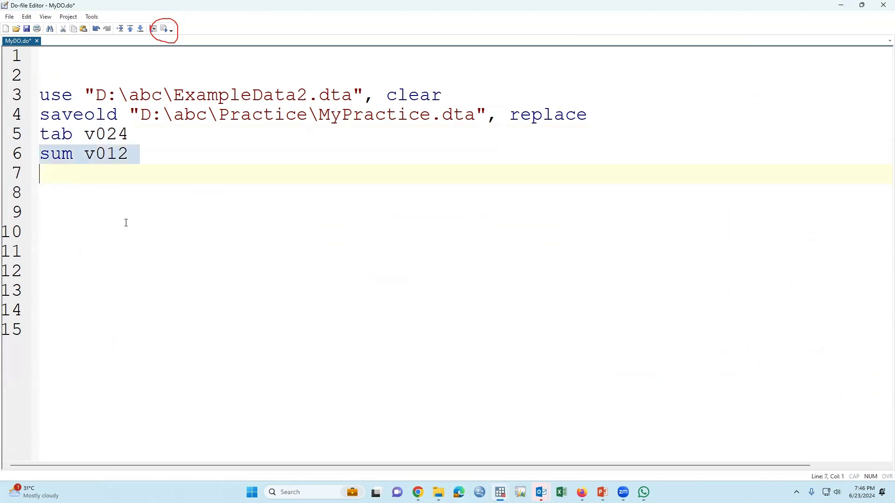
pyautogui.click(171, 36)
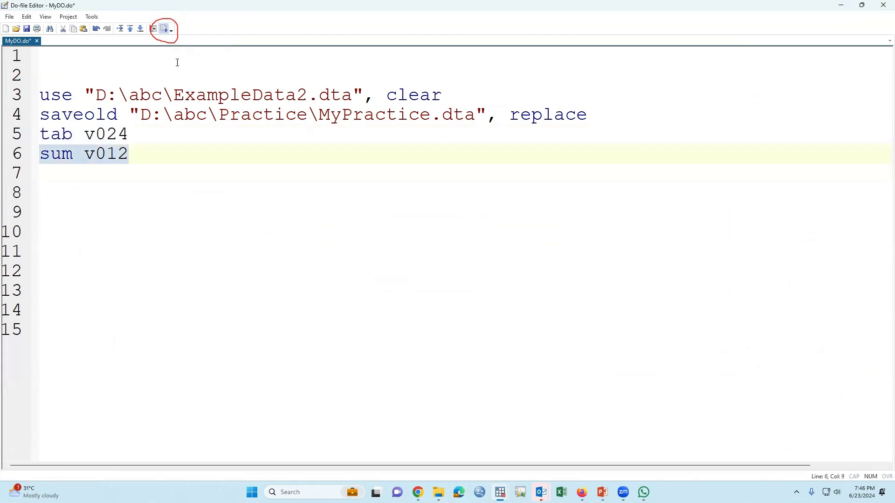
pyautogui.moveTo(500, 493)
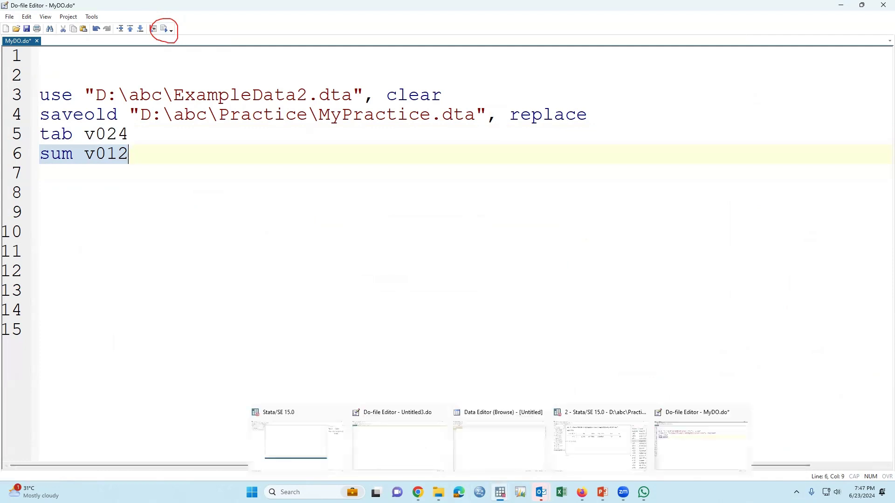
pyautogui.click(601, 445)
pyautogui.moveTo(182, 149); pyautogui.dragTo(536, 161)
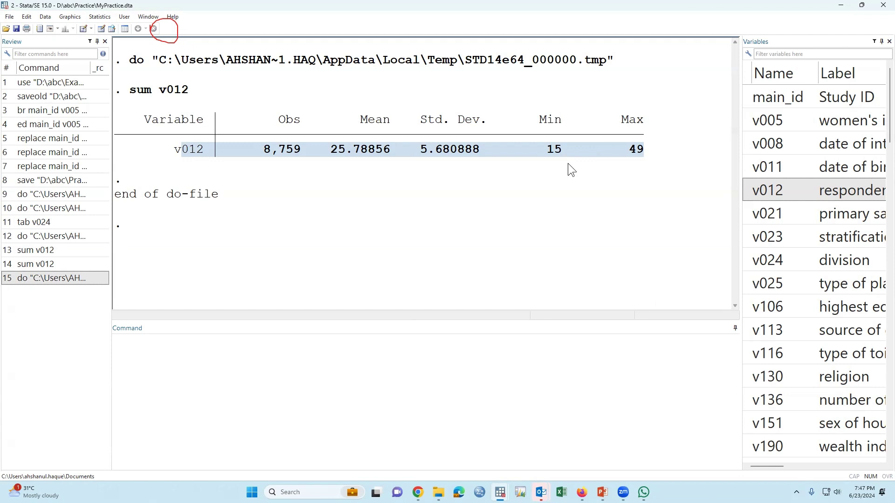
# Execute the use, saveold, tab v024 and sum v012 lines of MyDO.do together
pyautogui.hotkey('alt', 'Tab')
pyautogui.press('Down')
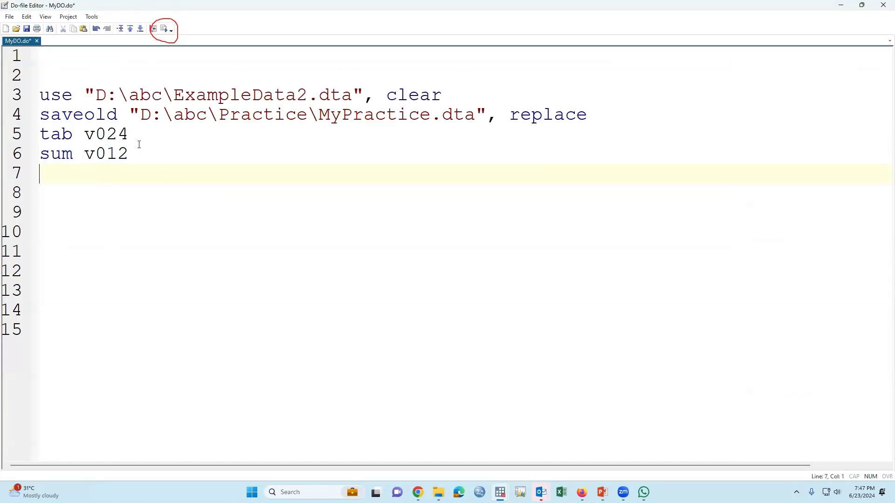
pyautogui.moveTo(106, 78); pyautogui.dragTo(136, 167)
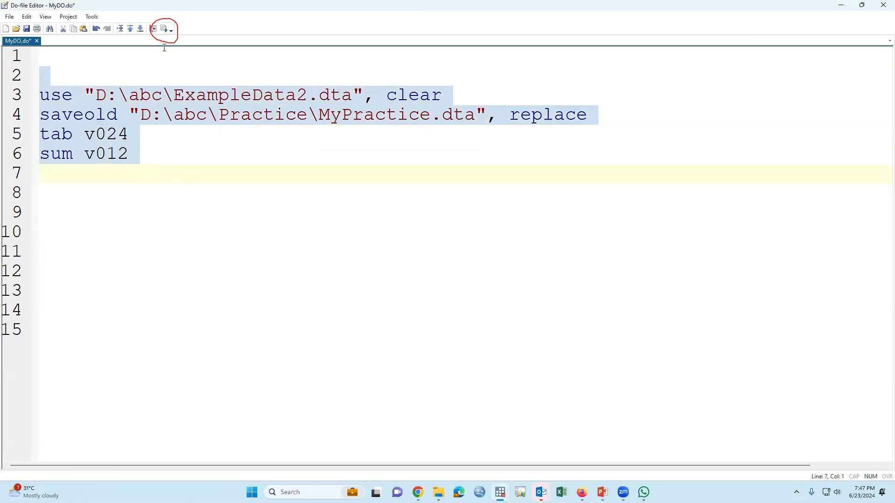
pyautogui.hotkey('shift', 'Left')
# Clear the displayed results, the dataset in memory with the command "clear", and the whole command history
pyautogui.rightClick(415, 159)
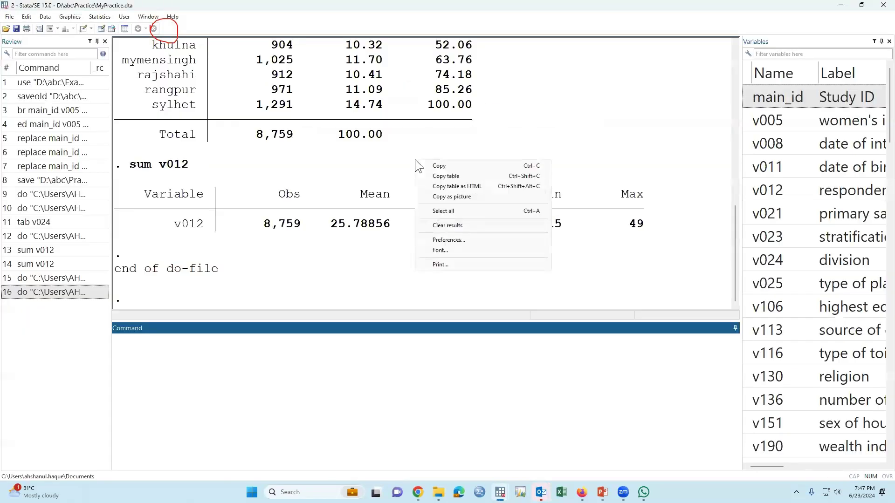
pyautogui.click(450, 225)
pyautogui.write('clear')
pyautogui.press('Return')
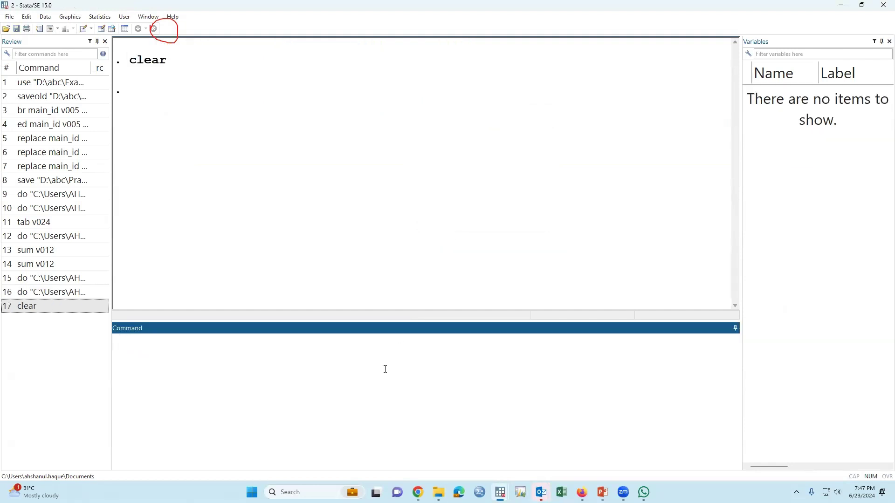
pyautogui.rightClick(63, 355)
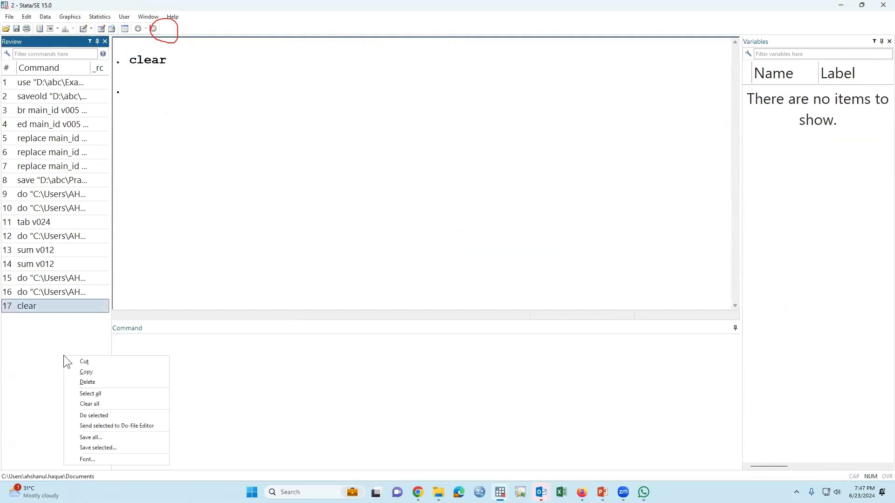
pyautogui.click(99, 404)
pyautogui.rightClick(832, 196)
pyautogui.click(806, 256)
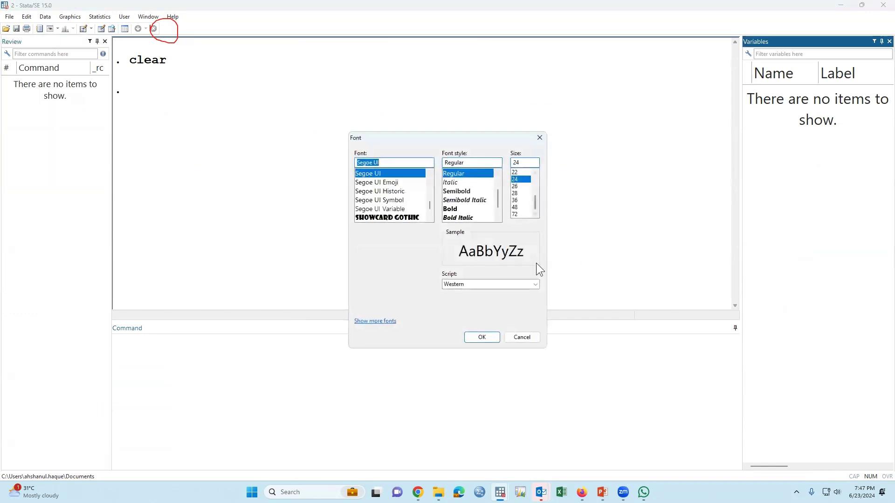
pyautogui.click(519, 338)
# Set the font size of the command history to 18
pyautogui.rightClick(40, 180)
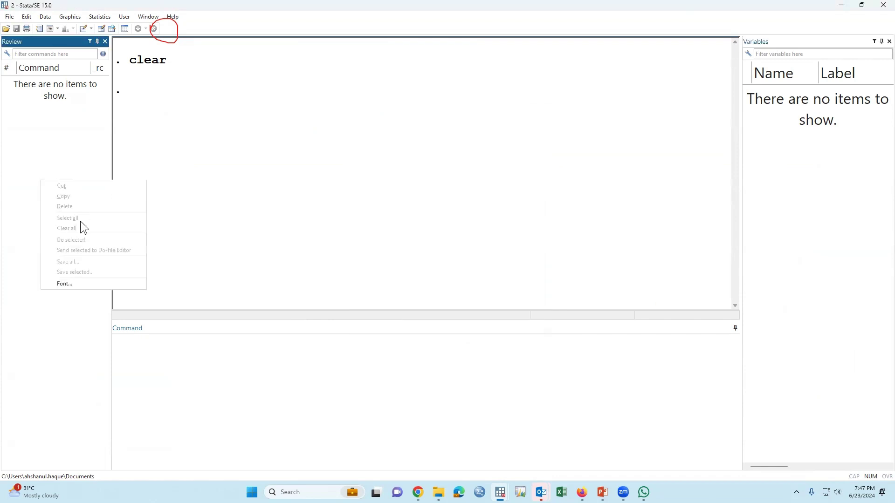
pyautogui.click(67, 283)
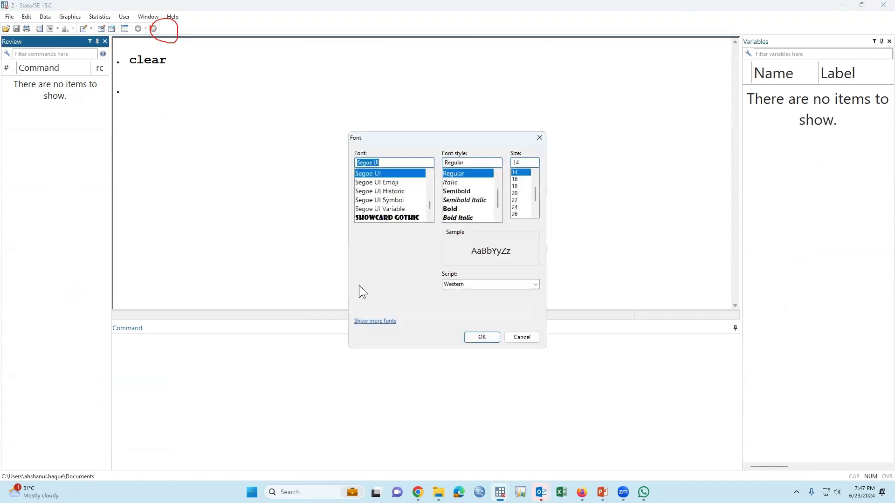
pyautogui.click(518, 186)
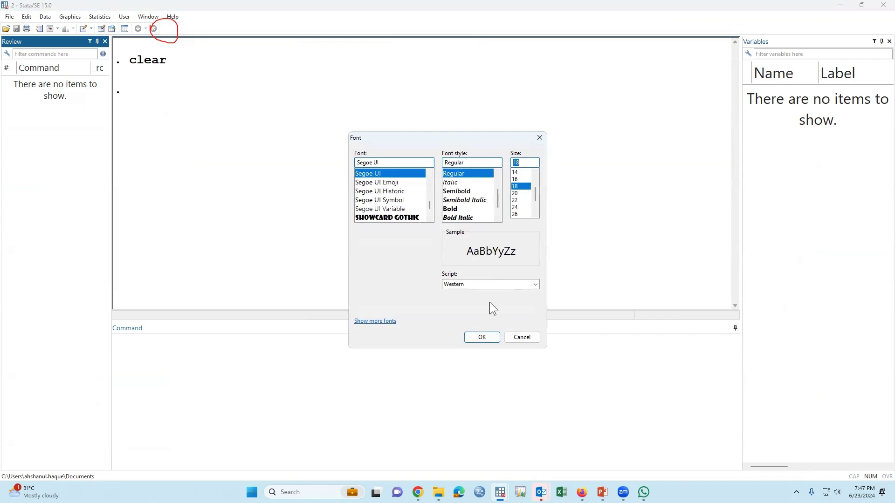
pyautogui.click(481, 336)
# Set the font size of the command entry area to 26
pyautogui.rightClick(406, 374)
pyautogui.click(436, 450)
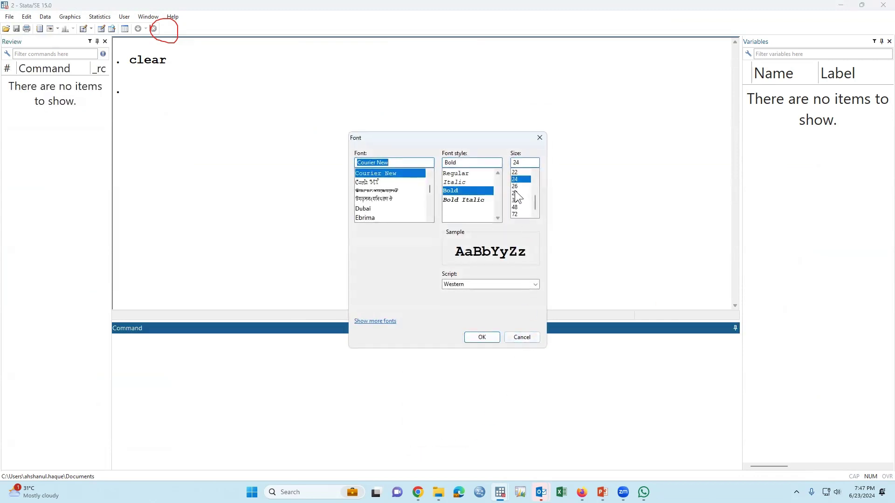
pyautogui.click(515, 187)
pyautogui.click(493, 337)
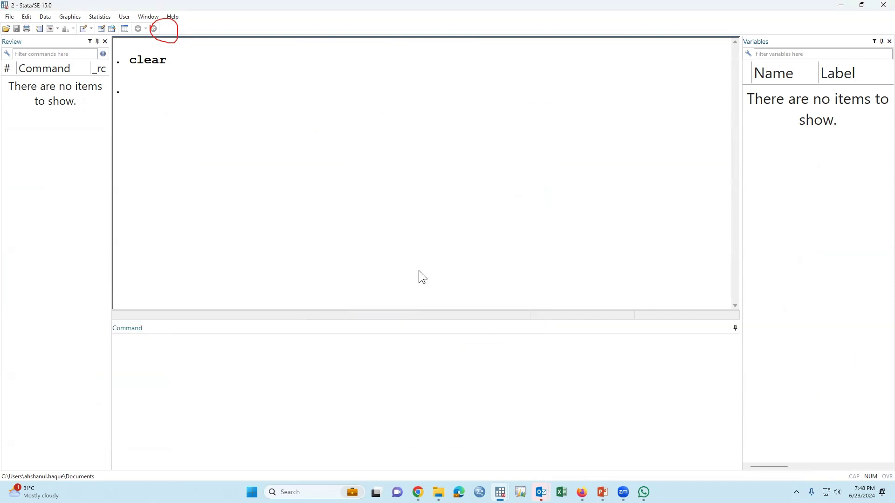
# Select lines 3 to 6 of MyDO.do, from the use command through sum v012, and execute them
pyautogui.hotkey('alt', 'Tab')
pyautogui.click(179, 207)
pyautogui.press('Up')
pyautogui.press('Up')
pyautogui.hotkey('shift', 'Up')
pyautogui.hotkey('shift', 'Up')
pyautogui.hotkey('shift', 'Up')
pyautogui.hotkey('shift', 'Up')
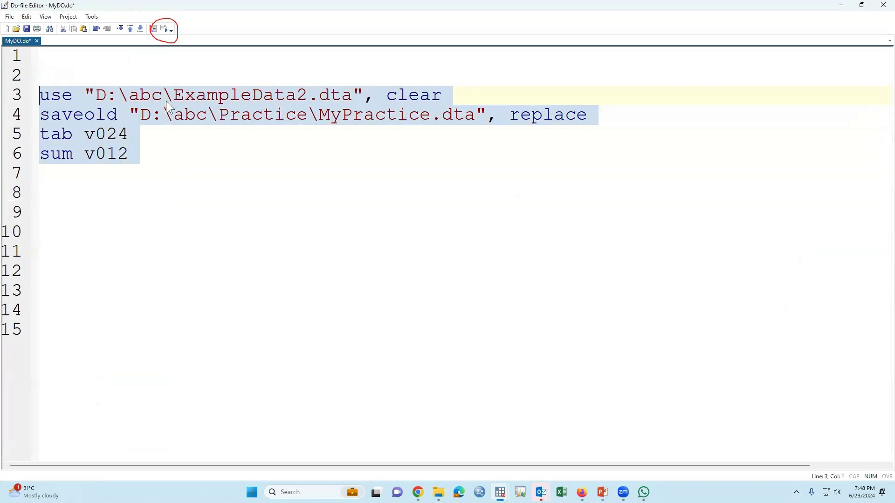
pyautogui.click(164, 29)
# Examine the reloaded variable list and the output of the executed do-file lines, and return to MyDO.do
pyautogui.hotkey('alt', 'Tab')
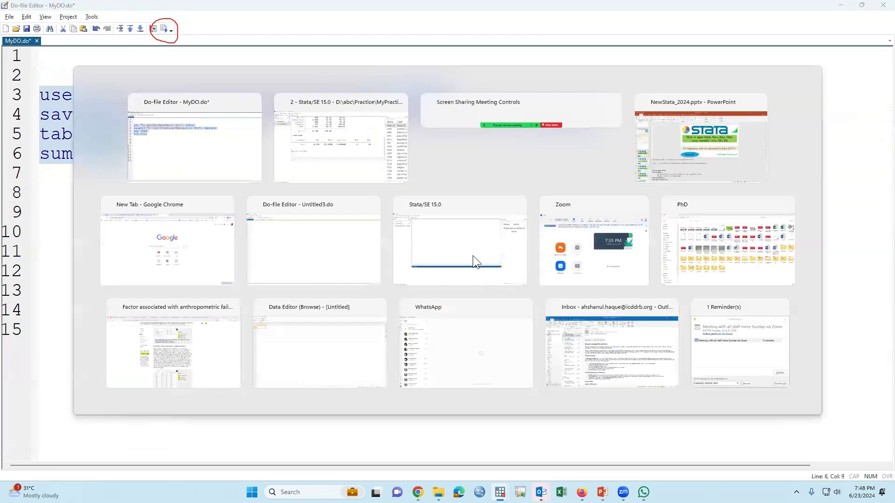
pyautogui.click(780, 98)
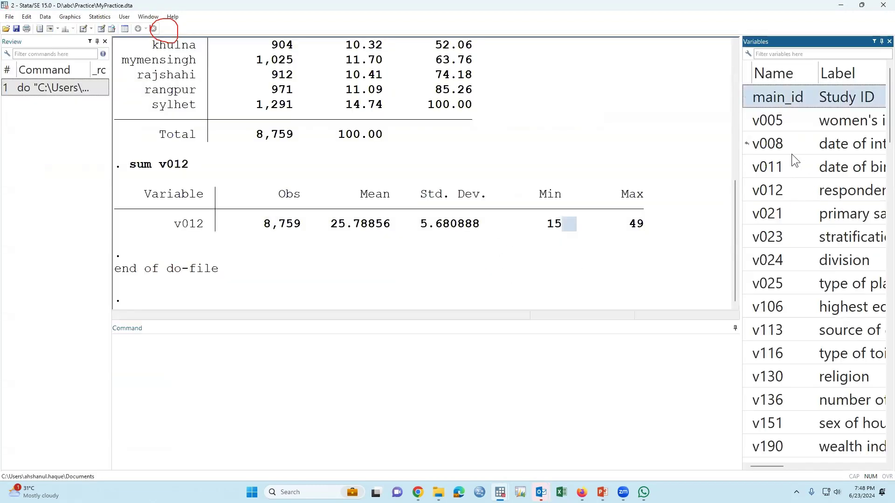
pyautogui.scroll(-20, 800, 251)
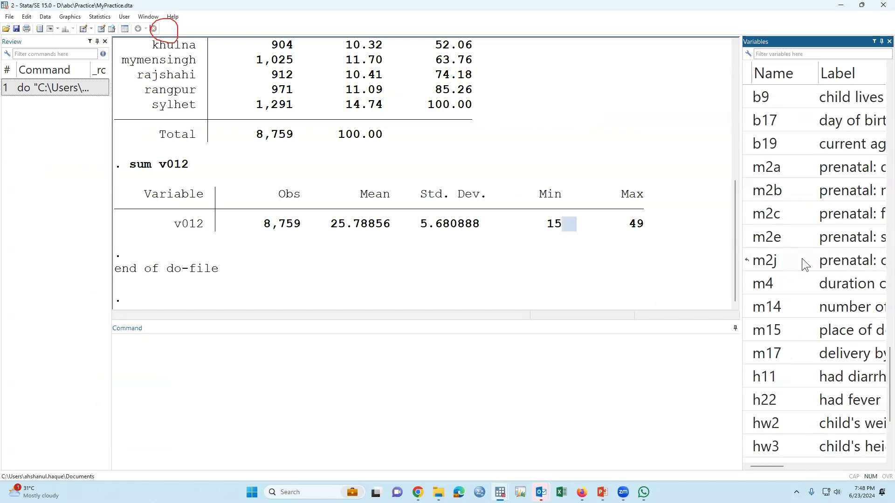
pyautogui.scroll(-3, 803, 262)
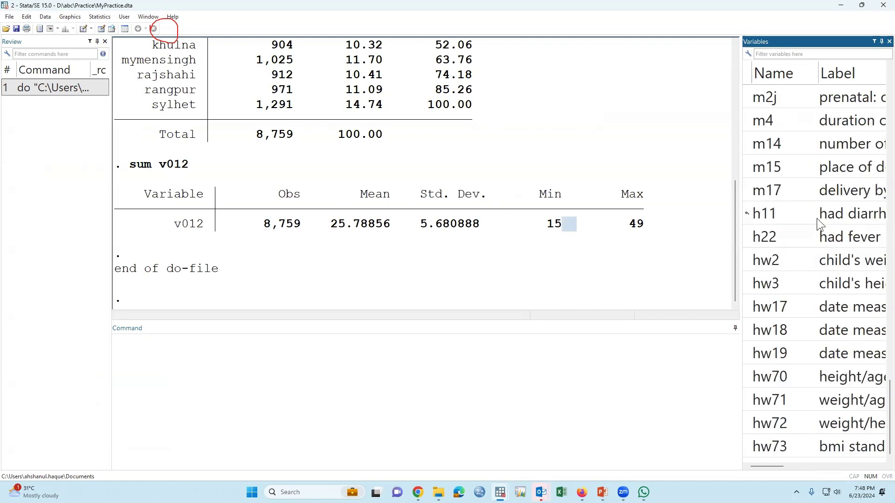
pyautogui.scroll(-5, 811, 261)
pyautogui.scroll(20, 813, 263)
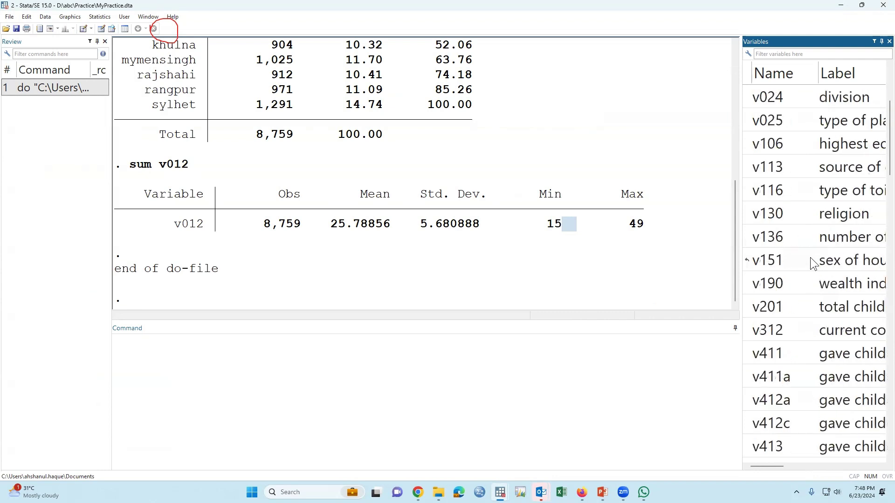
pyautogui.click(571, 180)
pyautogui.scroll(5, 571, 179)
pyautogui.scroll(2, 469, 184)
pyautogui.scroll(-6, 470, 186)
pyautogui.hotkey('alt', 'Tab')
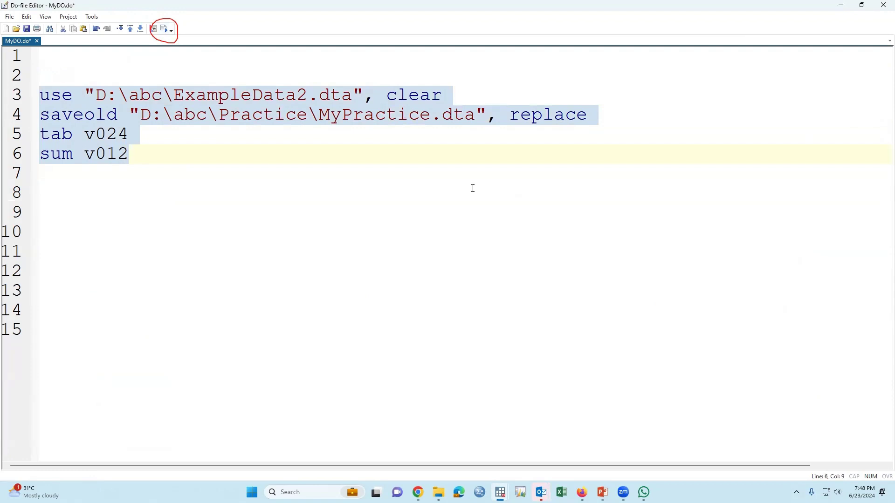
# Comment out the saveold line and the sum v012 line in MyDO.do with a leading asterisk
pyautogui.click(162, 206)
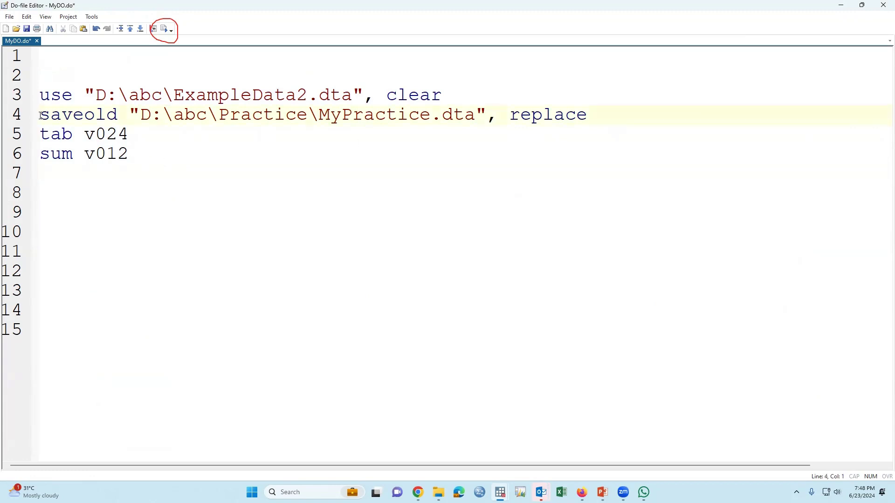
pyautogui.write('*')
pyautogui.hotkey('shift', 'Left')
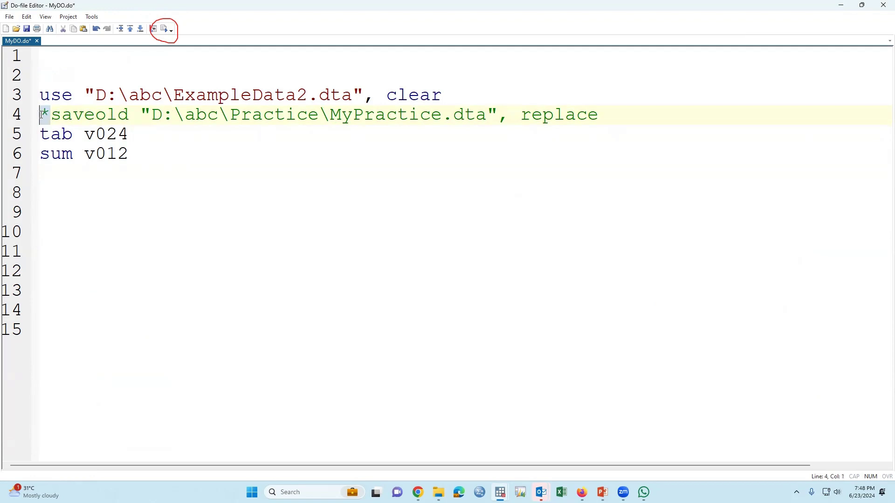
pyautogui.click(16, 119)
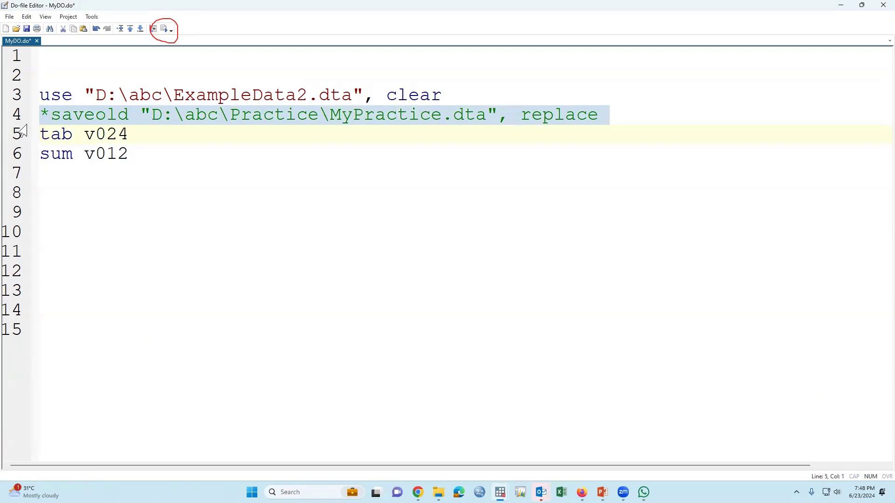
pyautogui.click(43, 151)
pyautogui.write('*')
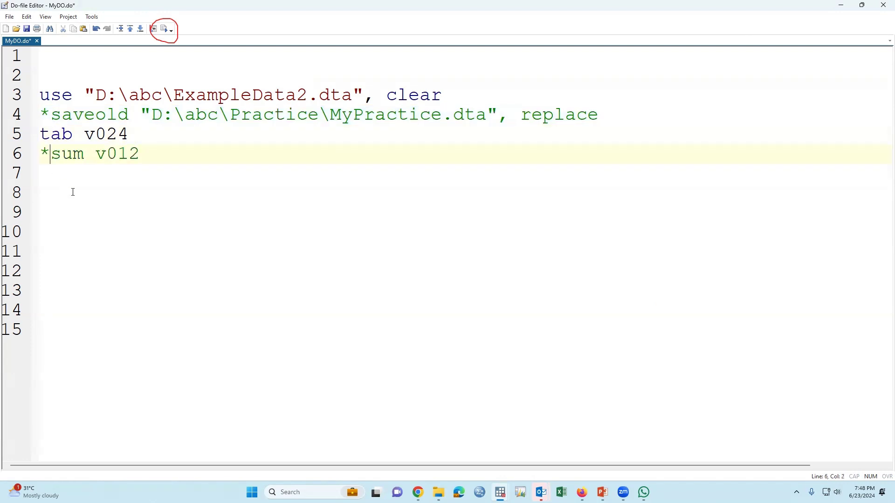
# Select lines 3 to 6 of MyDO.do, including the commented-out lines, and execute them
pyautogui.click(14, 104)
pyautogui.moveTo(18, 110); pyautogui.dragTo(28, 166)
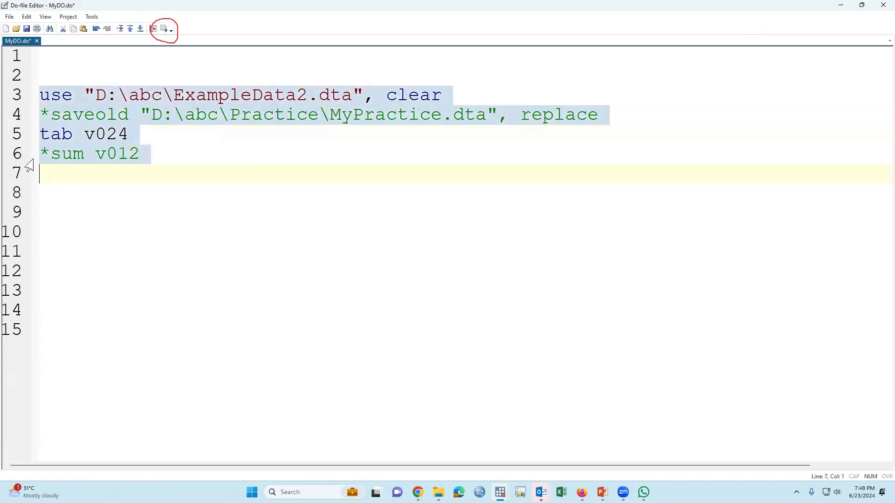
pyautogui.hotkey('shift', 'Left')
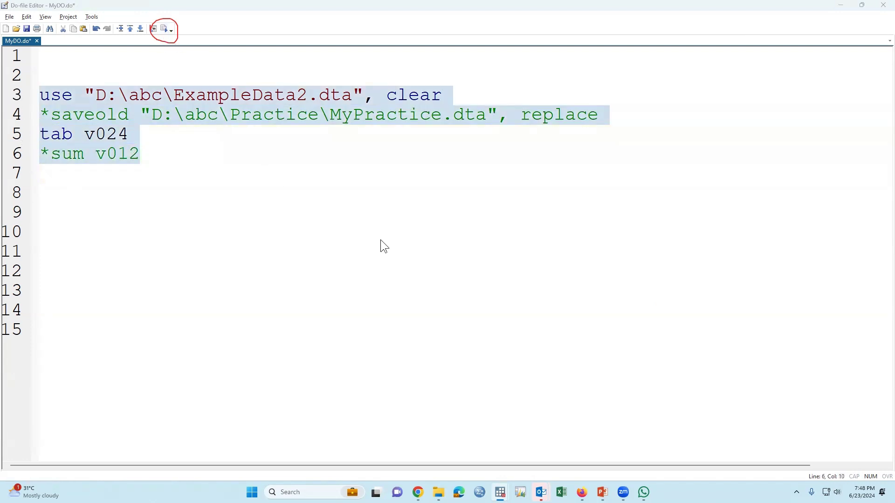
pyautogui.hotkey('ctrl', 'd')
pyautogui.scroll(1, 145, 112)
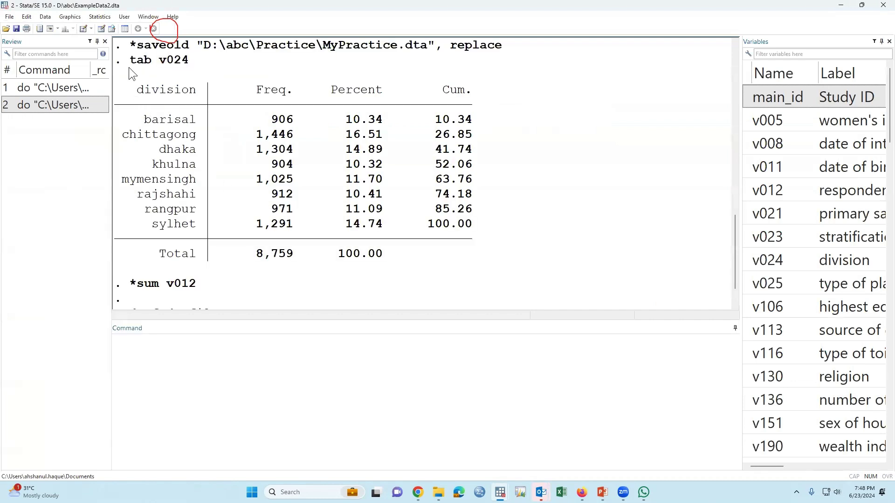
# Examine the tab v024 table and the commented sum v012 line in the results, and return to MyDO.do
pyautogui.moveTo(122, 60); pyautogui.dragTo(462, 236)
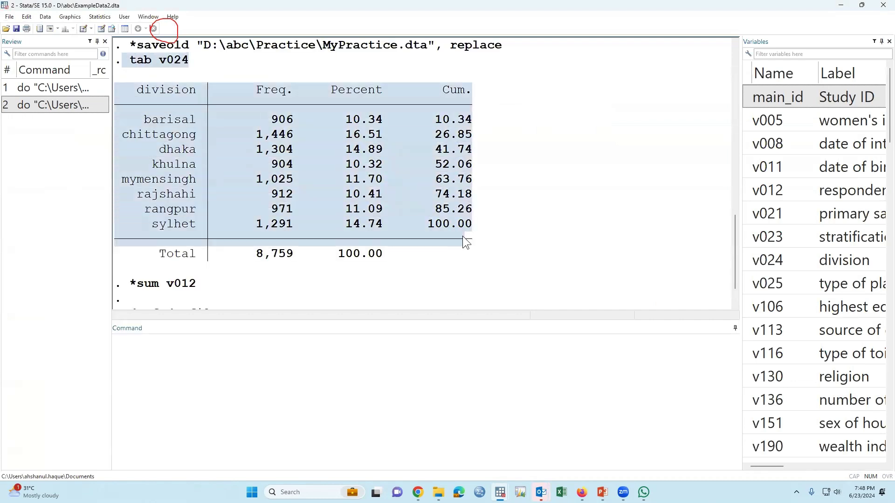
pyautogui.scroll(-1, 430, 252)
pyautogui.moveTo(131, 240)
pyautogui.mouseDown()
pyautogui.moveTo(234, 240)
pyautogui.moveTo(152, 252)
pyautogui.moveTo(135, 245)
pyautogui.moveTo(196, 239)
pyautogui.mouseUp()
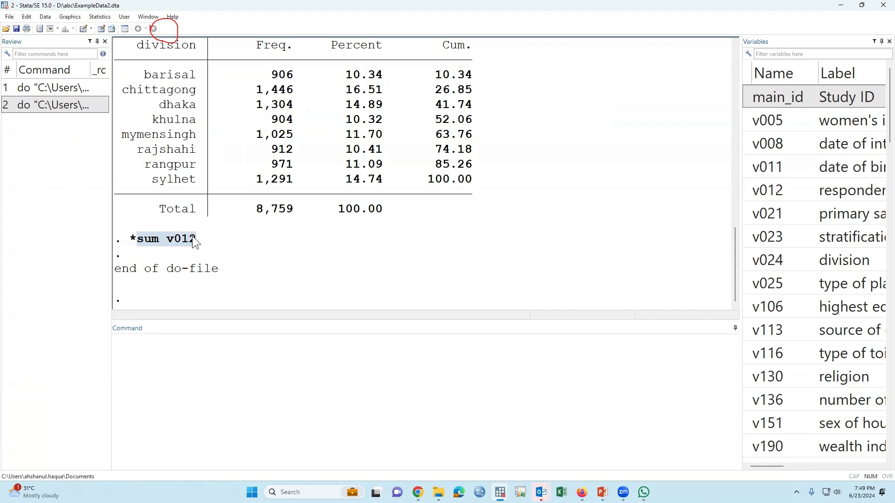
pyautogui.hotkey('alt', 'Tab')
# Remove the asterisk in front of sum v012 on line 6 to make the command active again
pyautogui.click(210, 225)
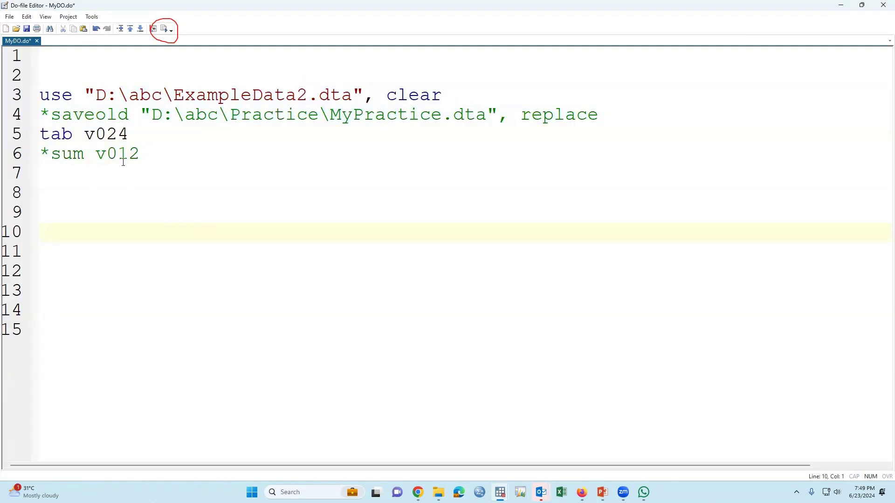
pyautogui.click(52, 154)
pyautogui.moveTo(51, 155); pyautogui.dragTo(41, 155)
pyautogui.click(110, 217)
pyautogui.click(51, 155)
pyautogui.press('BackSpace')
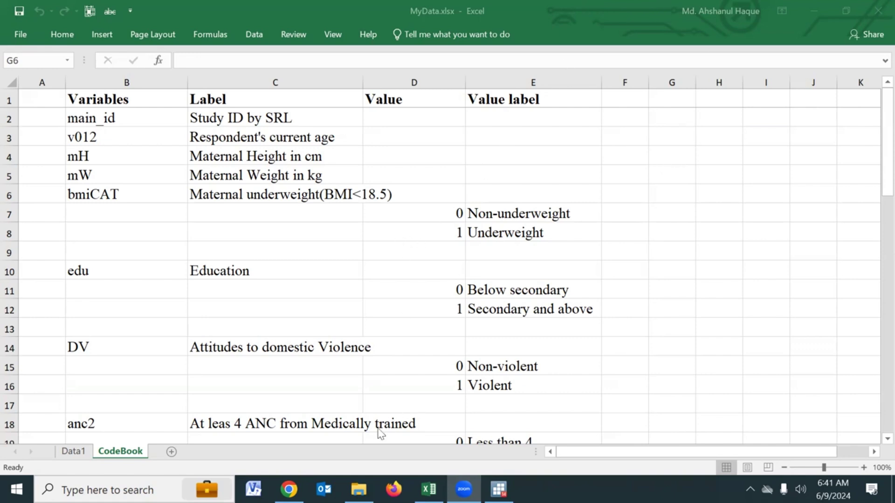
# Switch to File Explorer and locate MyData.xlsx in the abc folder on drive D
pyautogui.click(358, 489)
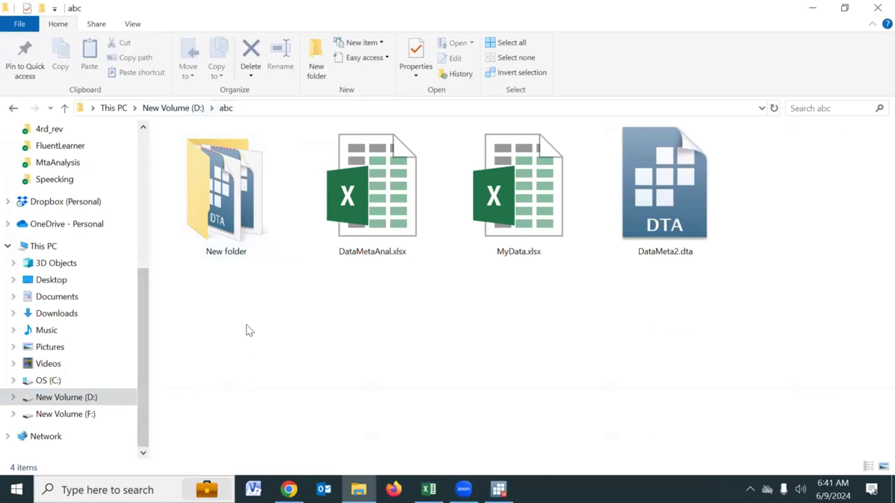
pyautogui.moveTo(233, 131)
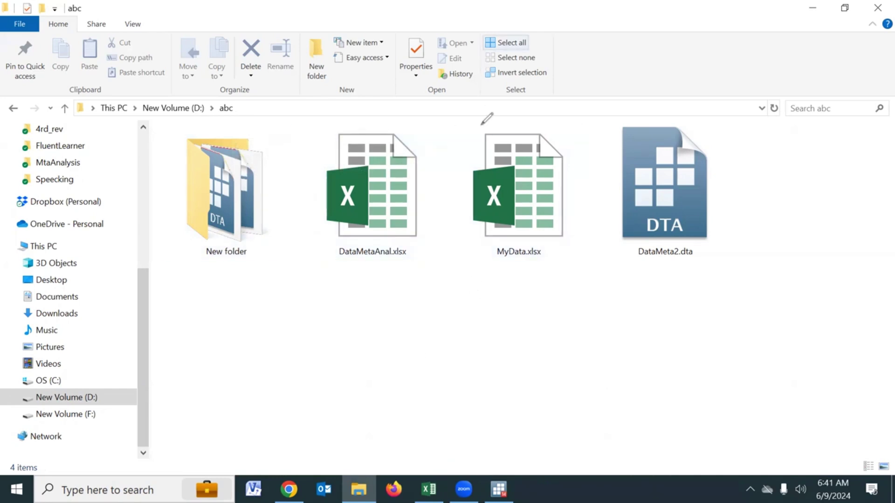
pyautogui.moveTo(475, 123); pyautogui.dragTo(585, 183)
pyautogui.moveTo(588, 223)
pyautogui.mouseDown()
pyautogui.moveTo(468, 281)
pyautogui.moveTo(456, 133)
pyautogui.moveTo(504, 117)
pyautogui.mouseUp()
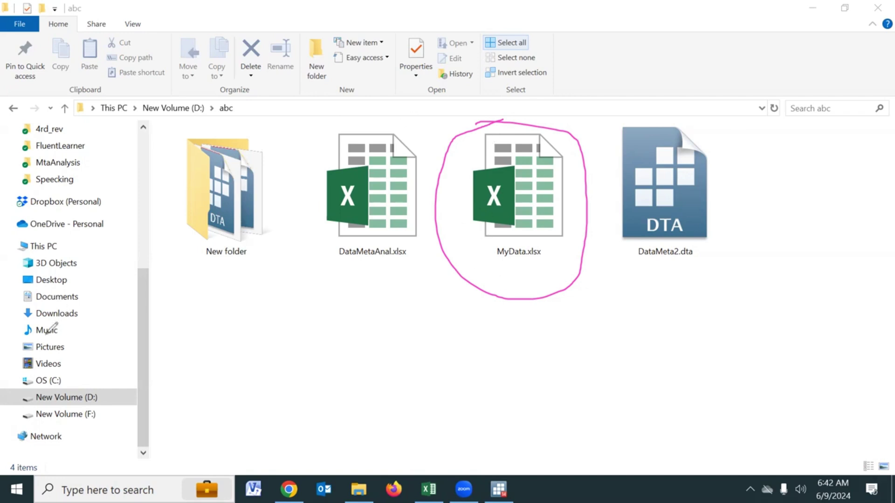
pyautogui.press('e')
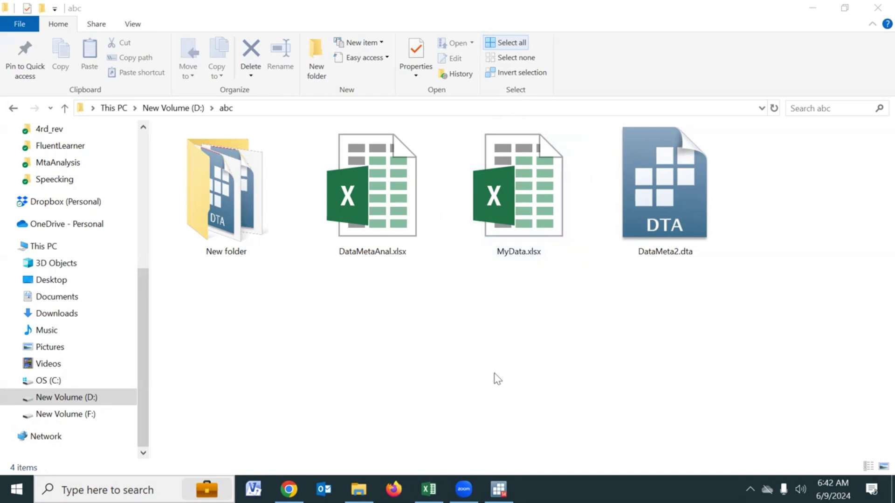
pyautogui.click(492, 415)
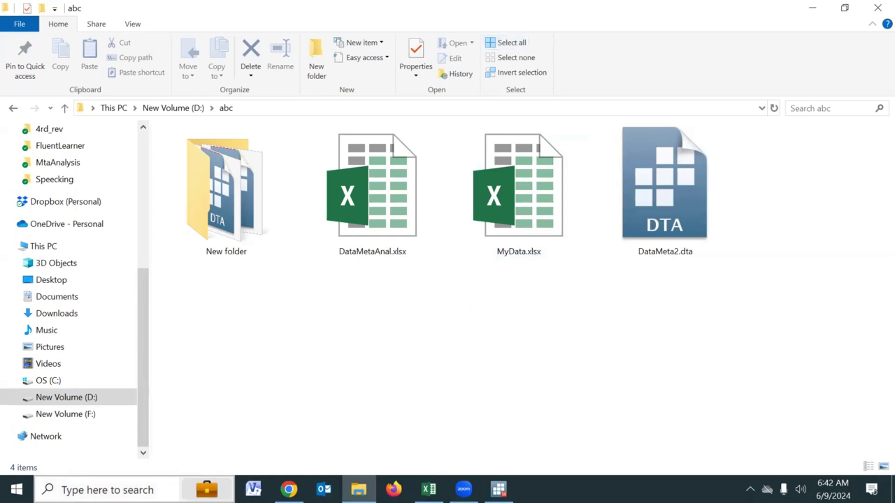
# Launch StataSE 14 (64-bit), and in the already open Stata window widen the Review pane and narrow the Variables pane
pyautogui.click(115, 489)
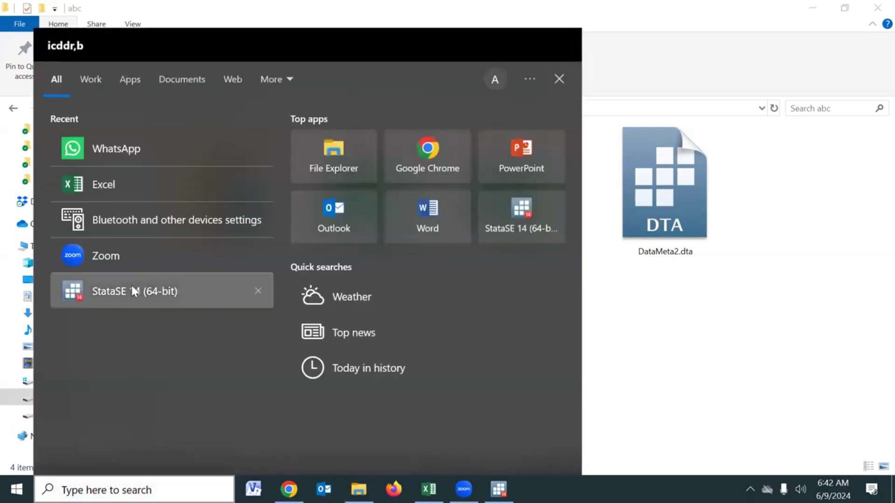
pyautogui.click(131, 285)
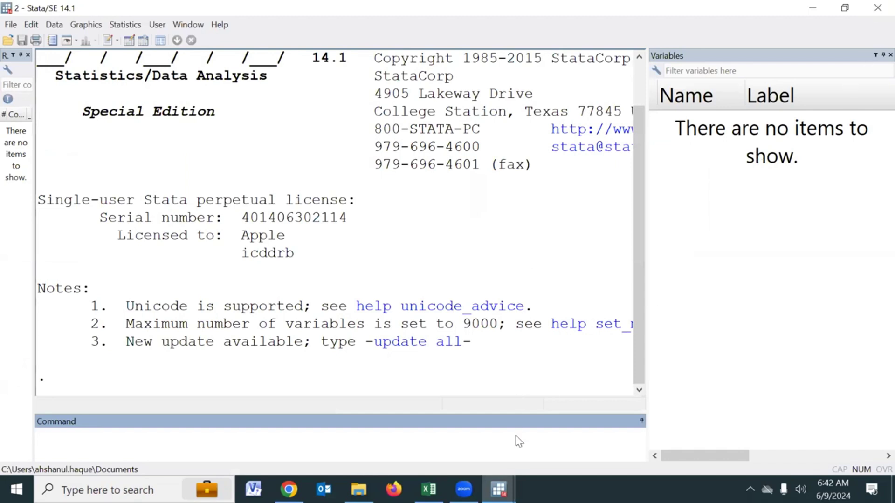
pyautogui.hotkey('alt', 'Tab')
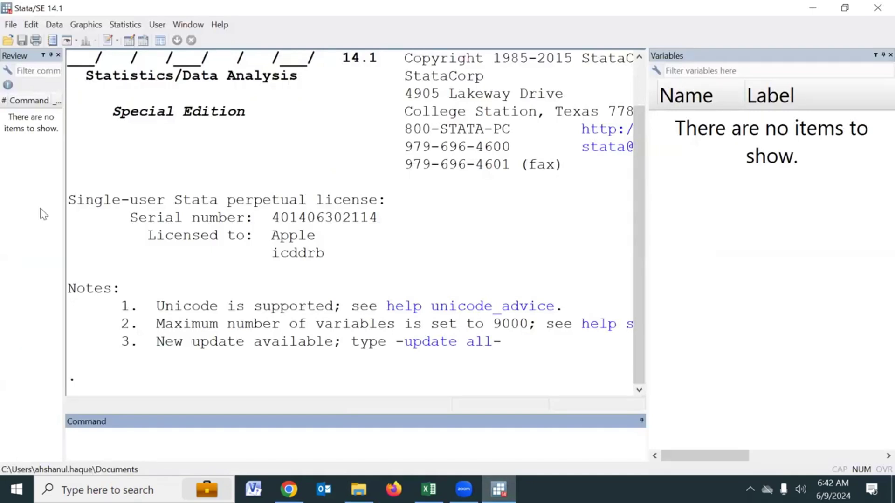
pyautogui.moveTo(80, 226); pyautogui.dragTo(149, 226)
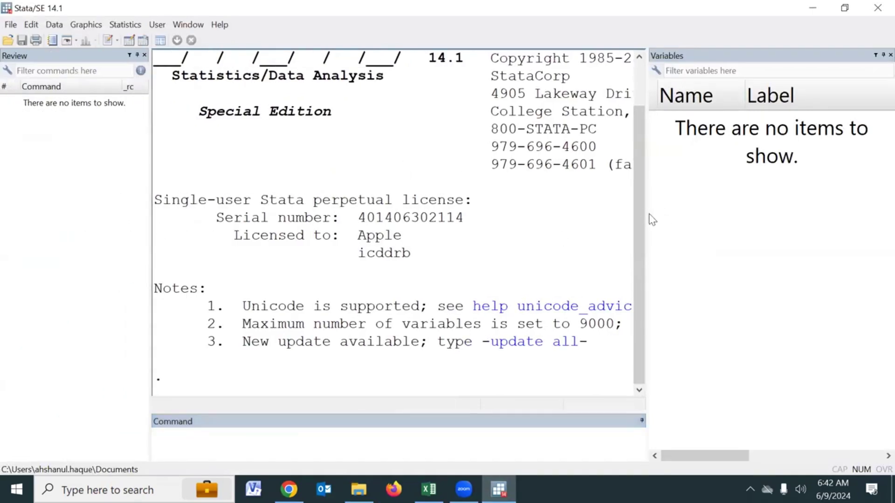
pyautogui.moveTo(645, 213); pyautogui.dragTo(666, 213)
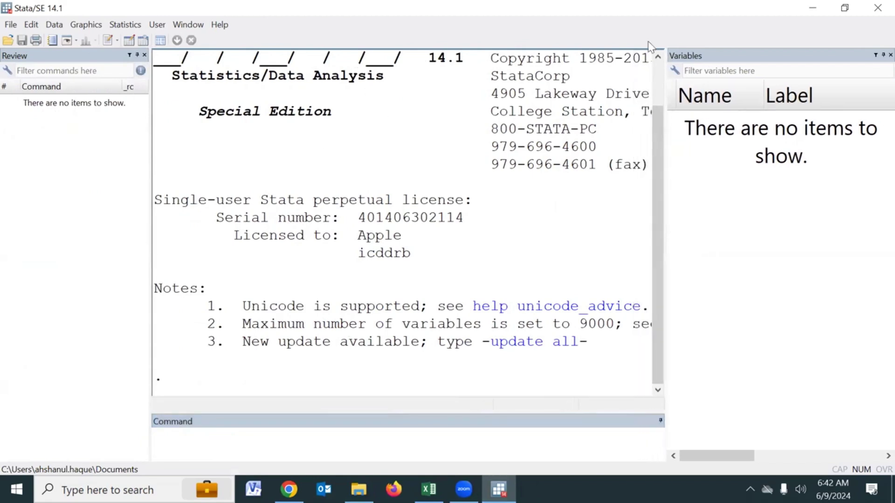
# Open the import dialog for Excel spreadsheets and move it slightly aside
pyautogui.click(12, 27)
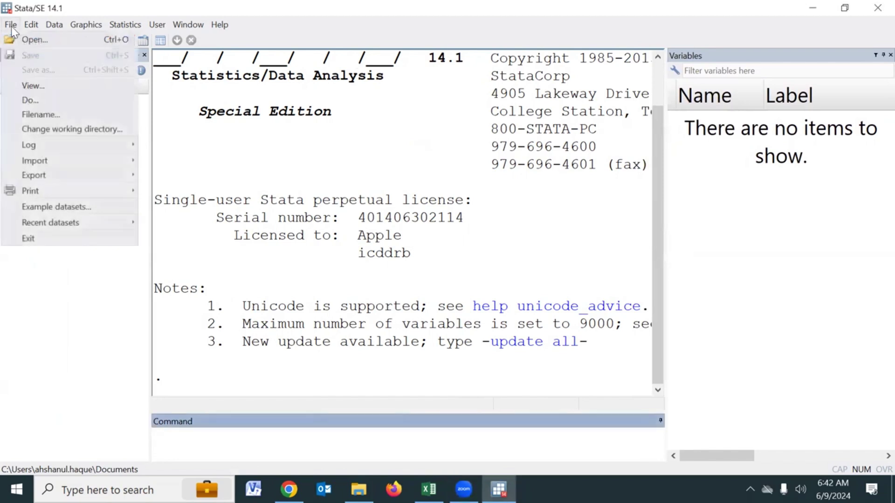
pyautogui.moveTo(62, 163)
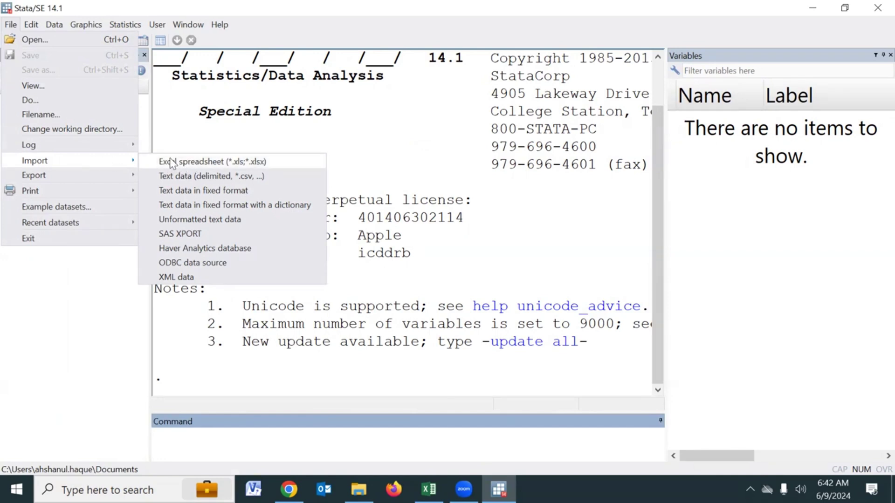
pyautogui.click(11, 25)
pyautogui.click(11, 25)
pyautogui.moveTo(58, 165)
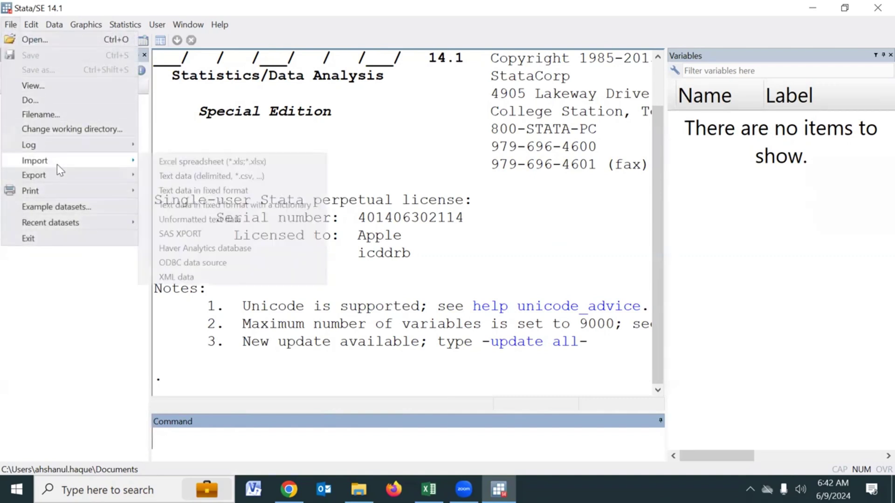
pyautogui.click(208, 163)
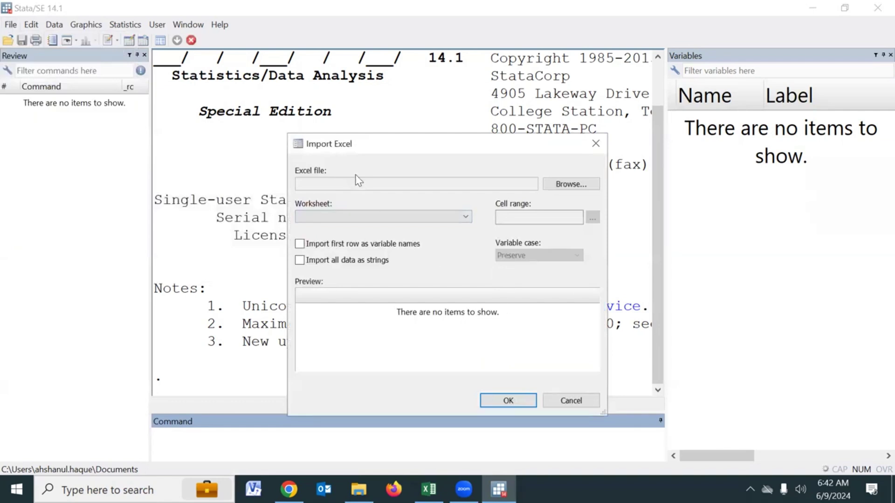
pyautogui.moveTo(379, 138); pyautogui.dragTo(348, 139)
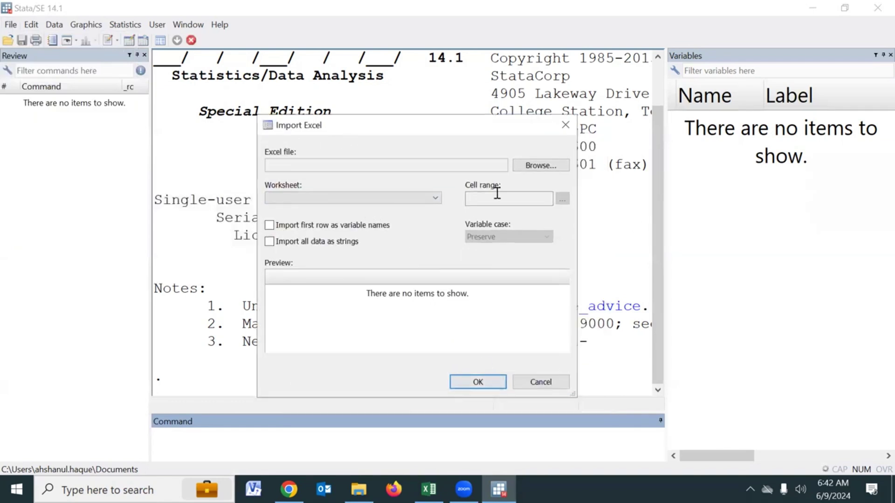
# Choose MyData.xlsx from the abc folder on New Volume (D:) as the Excel file to import
pyautogui.click(538, 168)
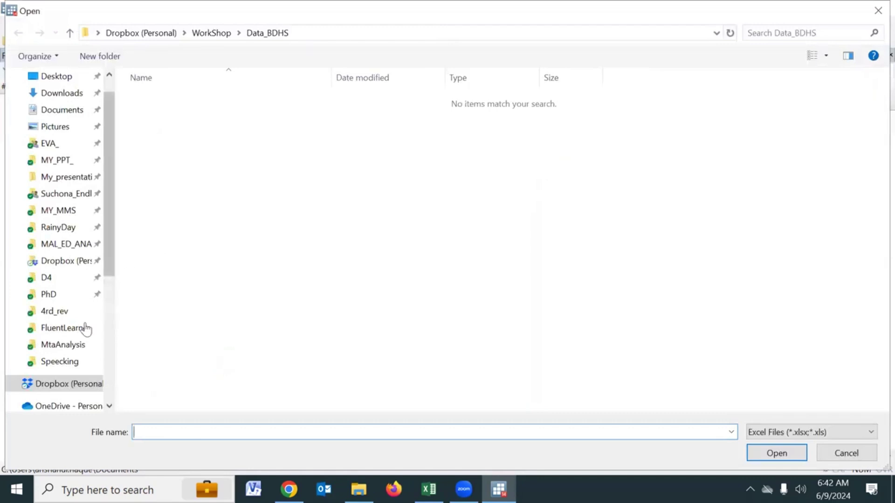
pyautogui.scroll(-5, 81, 354)
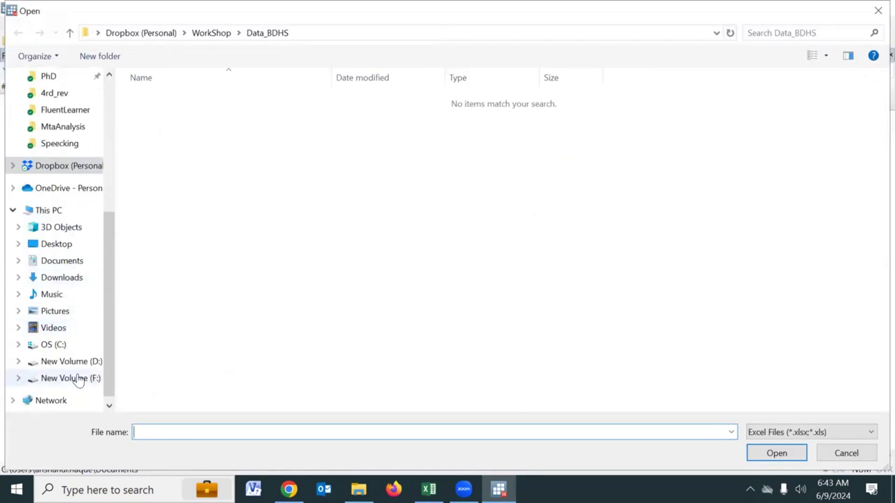
pyautogui.click(93, 362)
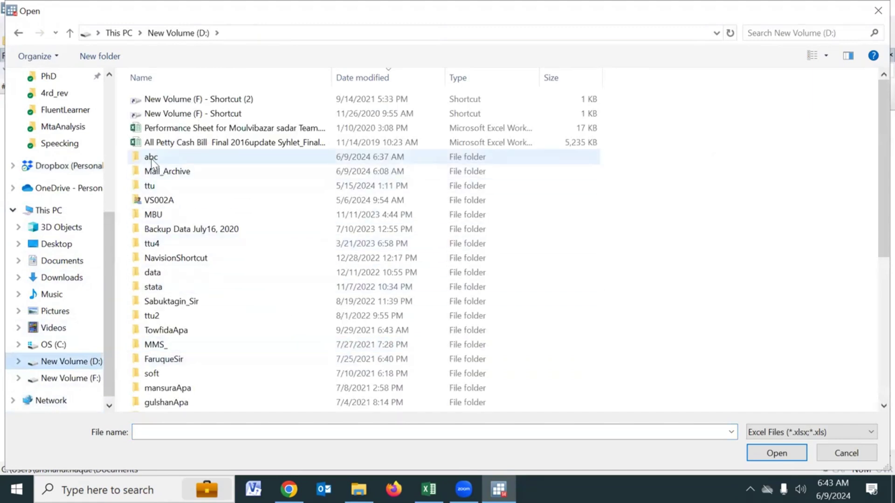
pyautogui.rightClick(711, 197)
pyautogui.moveTo(711, 210)
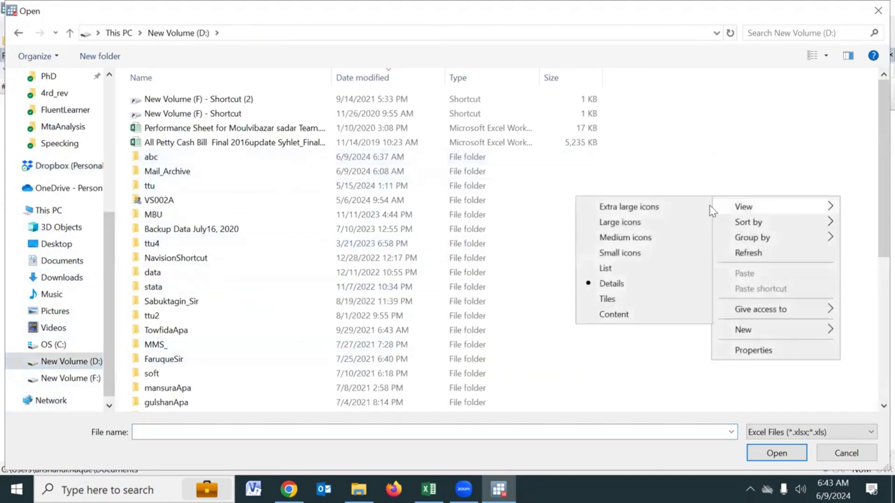
pyautogui.click(626, 206)
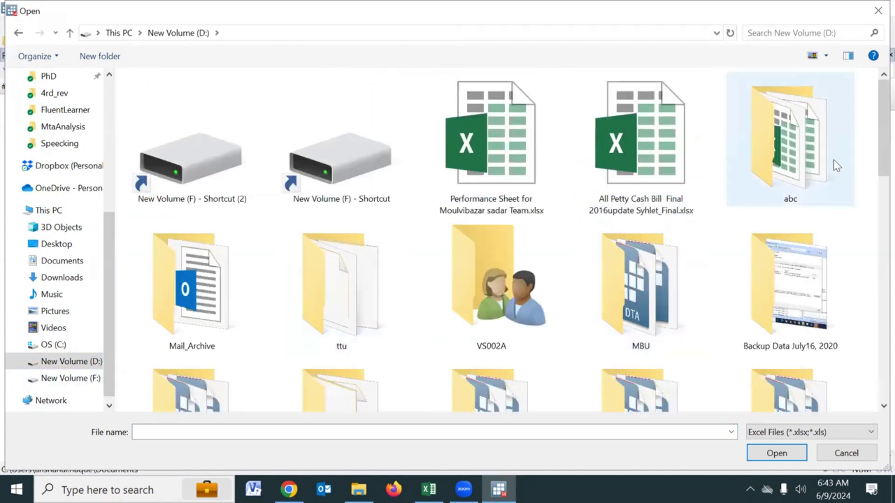
pyautogui.doubleClick(794, 157)
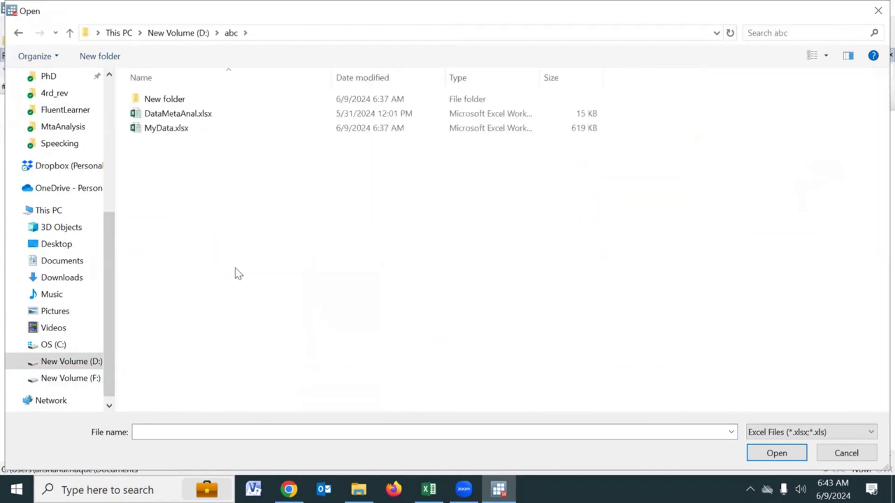
pyautogui.click(172, 134)
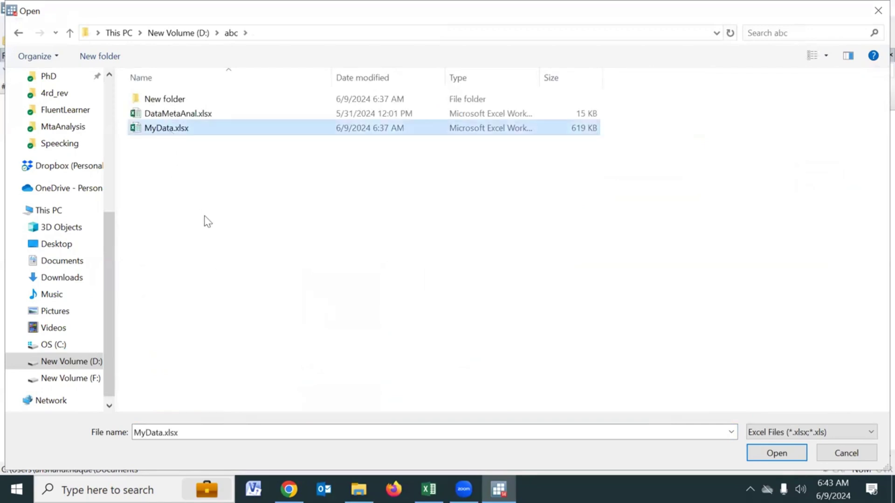
pyautogui.doubleClick(149, 133)
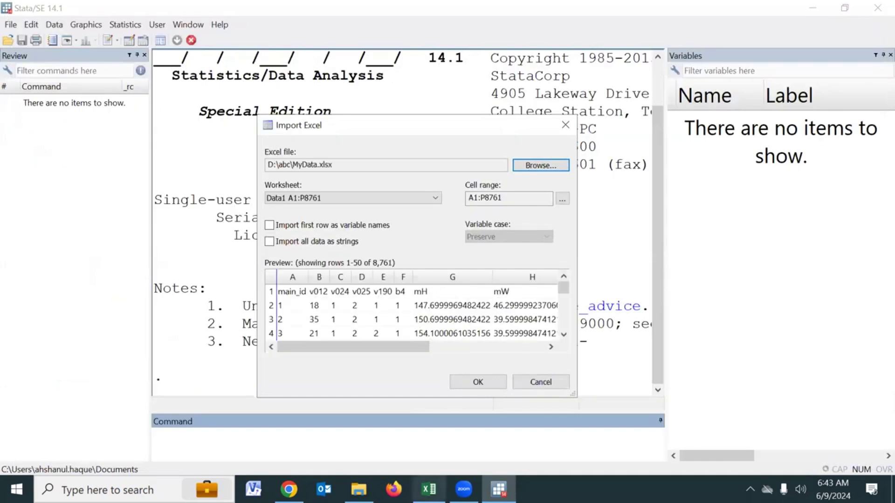
# Switch to MyData.xlsx in Excel and examine the header row and the records on the Data1 sheet
pyautogui.click(428, 489)
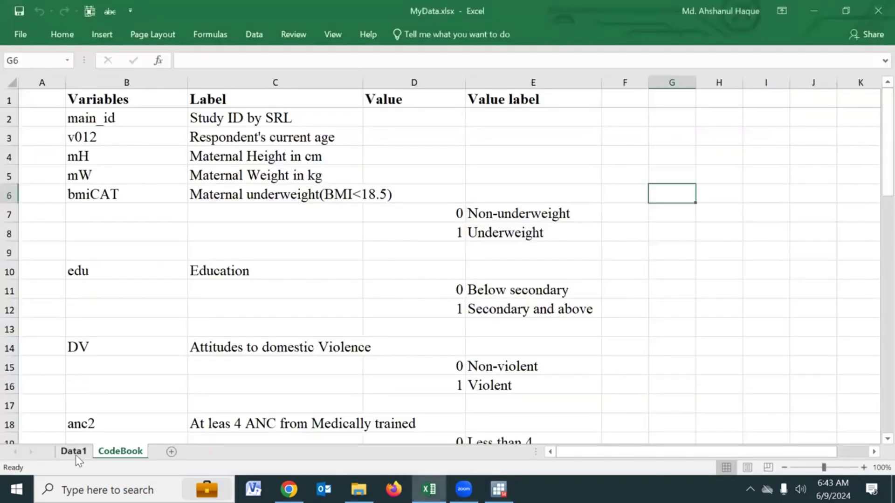
pyautogui.click(75, 452)
pyautogui.moveTo(684, 459); pyautogui.dragTo(129, 167)
pyautogui.click(19, 100)
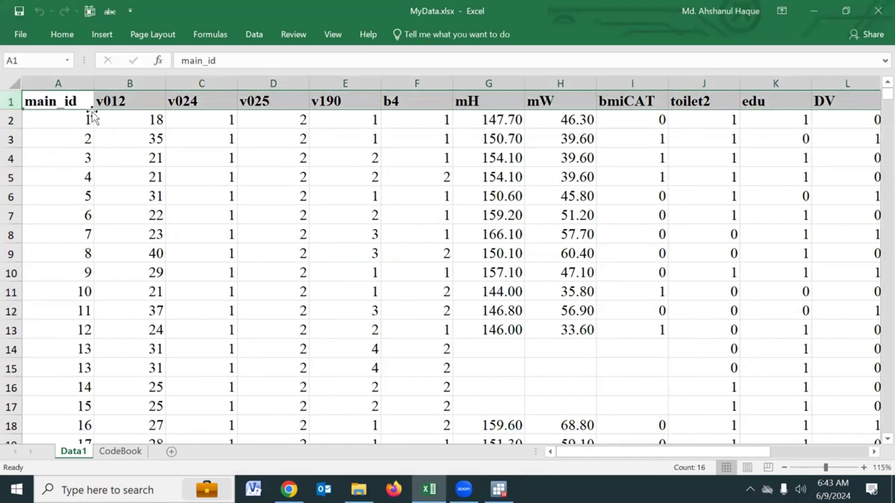
pyautogui.click(66, 124)
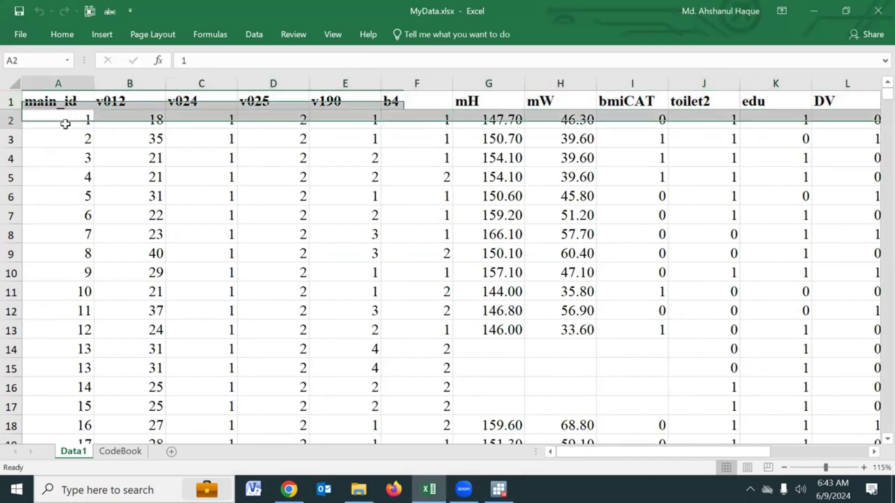
pyautogui.press('Up')
pyautogui.scroll(-7, 60, 174)
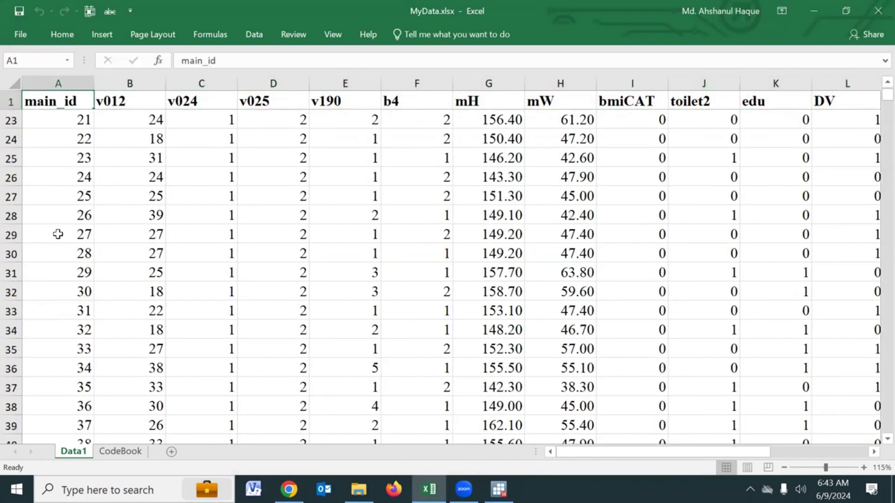
pyautogui.scroll(7, 58, 234)
pyautogui.click(14, 100)
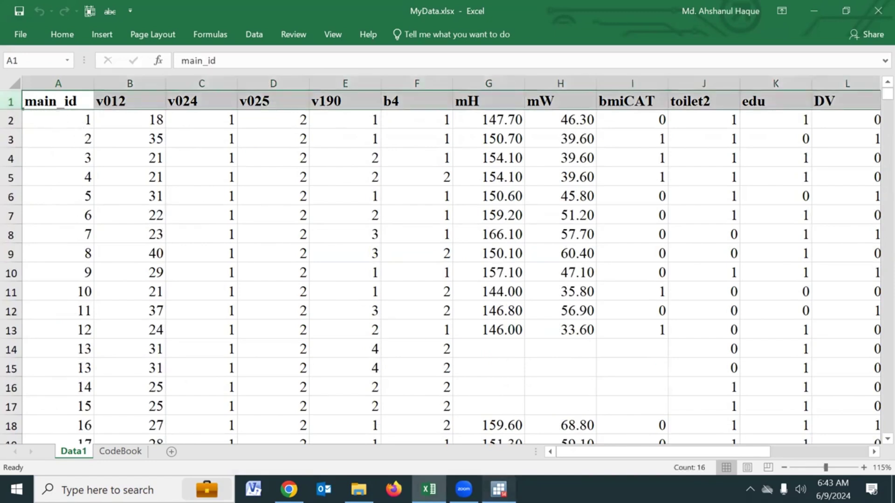
# Back in Stata's Excel import dialog, enable importing the first row as variable names and choose the Data1 A1:P8761 worksheet
pyautogui.click(499, 489)
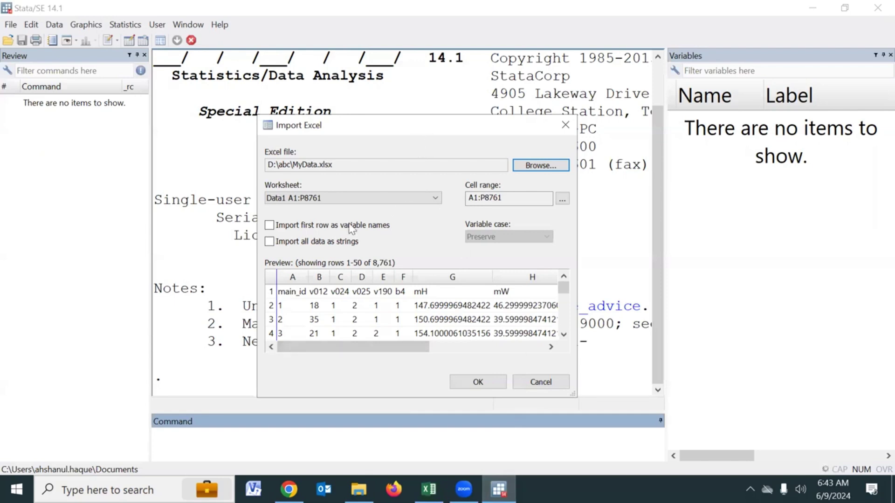
pyautogui.click(270, 225)
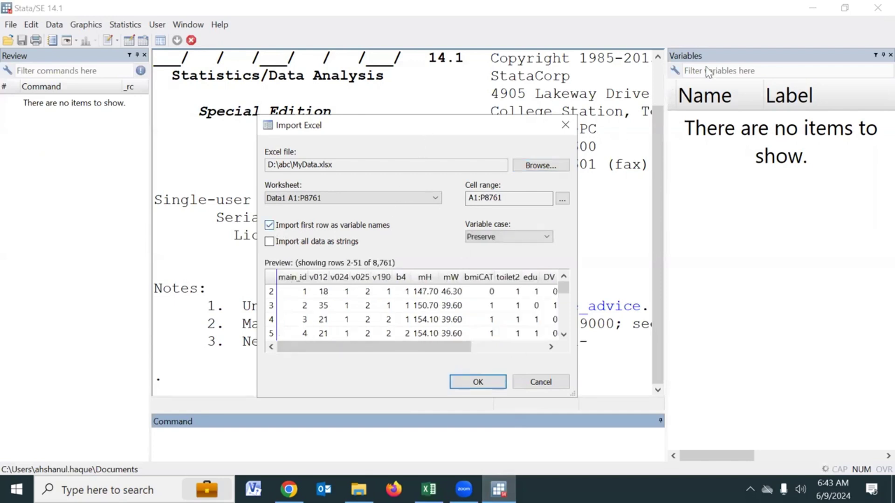
pyautogui.moveTo(267, 215)
pyautogui.mouseDown()
pyautogui.moveTo(285, 220)
pyautogui.moveTo(272, 234)
pyautogui.moveTo(256, 219)
pyautogui.mouseUp()
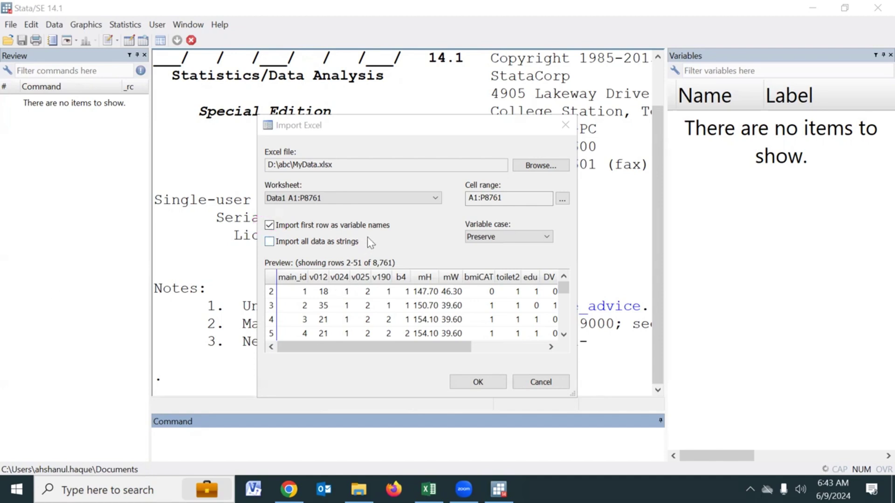
pyautogui.click(405, 198)
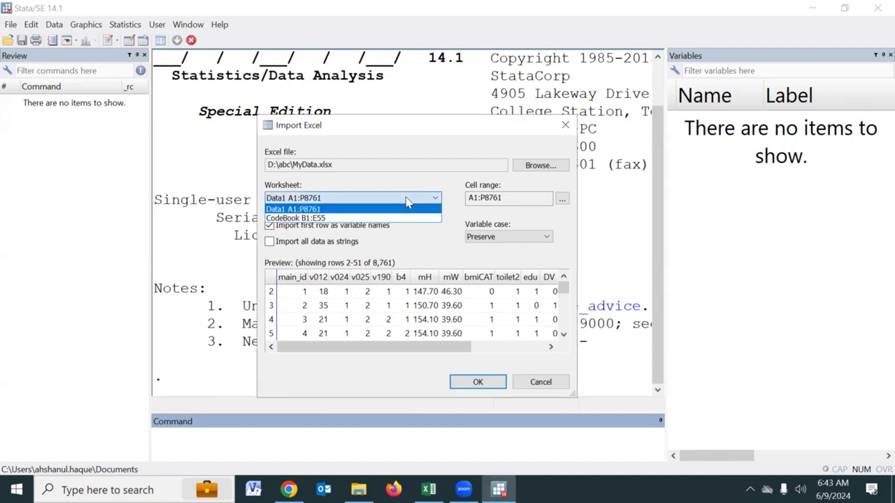
pyautogui.click(286, 210)
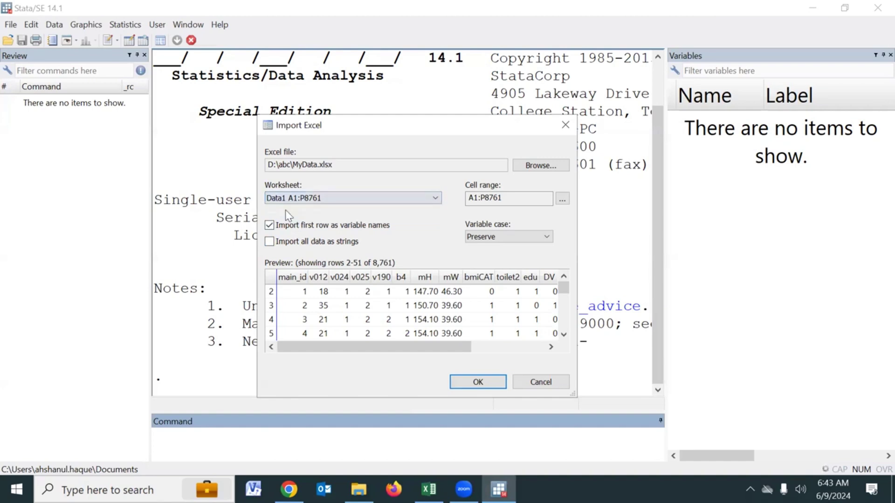
# Compare the CodeBook and Data1 sheets of MyData.xlsx in Excel, and return to Stata's import dialog
pyautogui.click(429, 489)
pyautogui.click(125, 455)
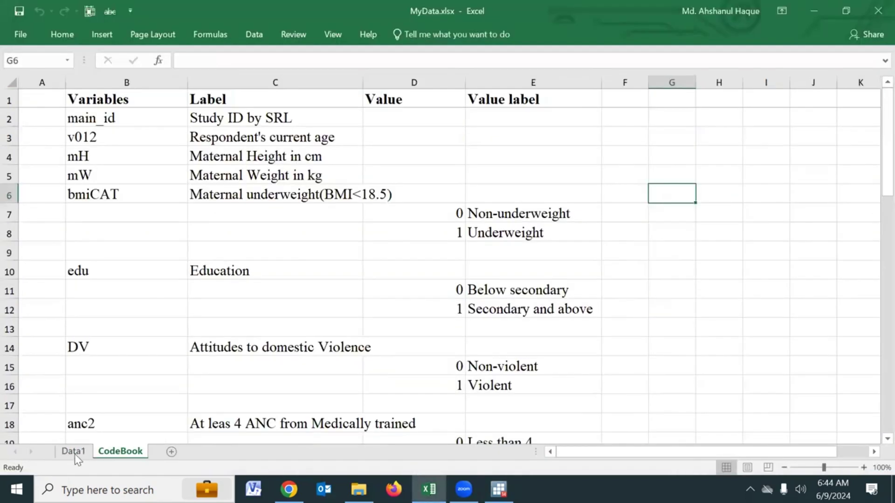
pyautogui.click(75, 453)
pyautogui.click(116, 451)
pyautogui.click(499, 489)
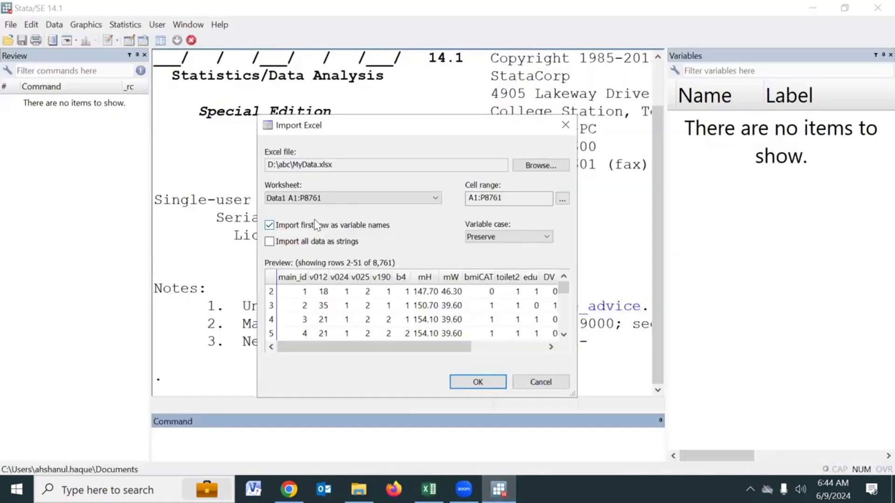
# Confirm Data1 A1:P8761 as the worksheet and run the Excel import
pyautogui.click(434, 198)
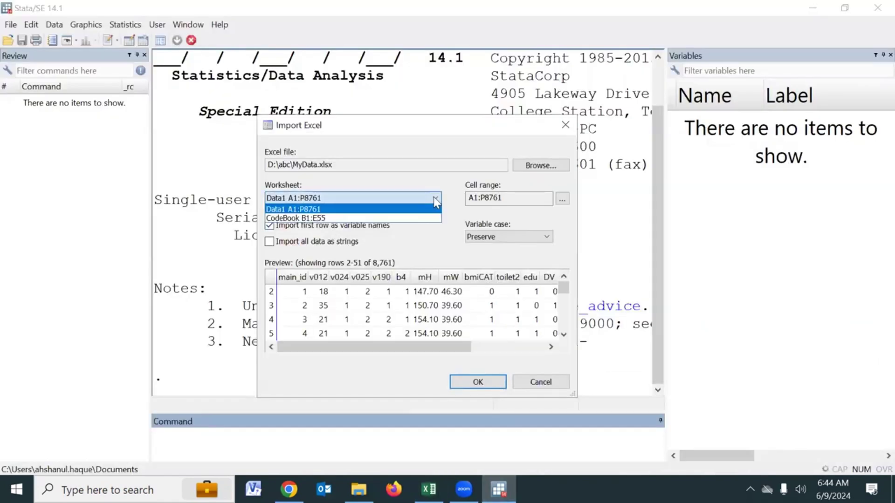
pyautogui.click(283, 210)
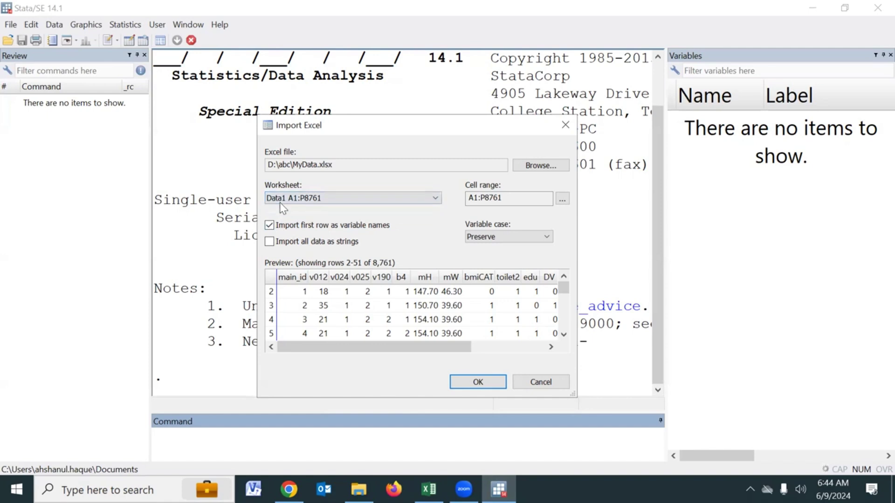
pyautogui.click(483, 383)
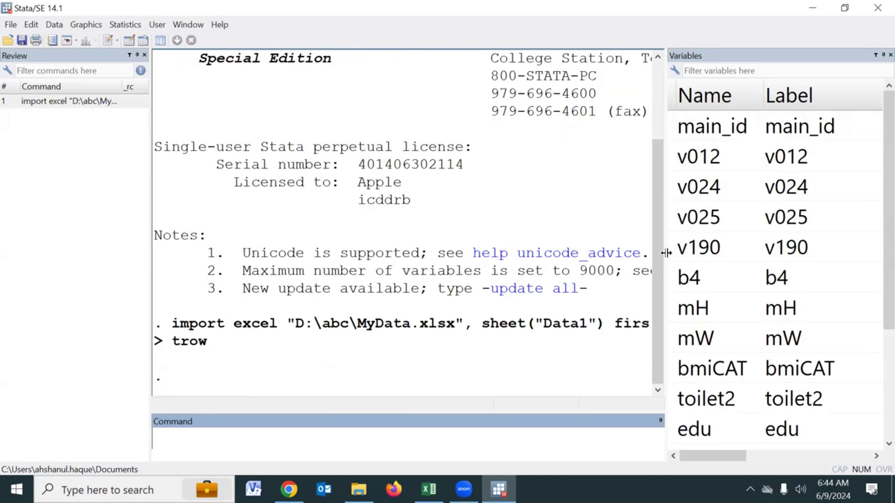
# Widen the Variables pane and look through the names and labels of the imported variables
pyautogui.moveTo(666, 247); pyautogui.dragTo(466, 235)
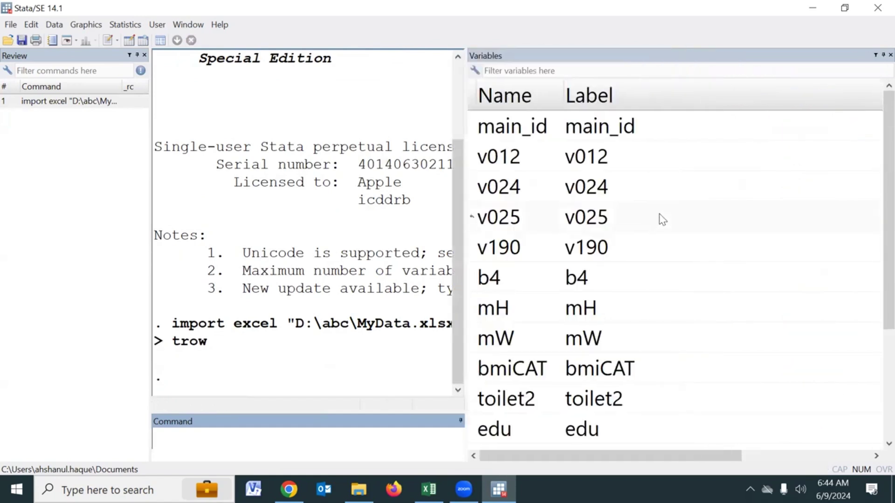
pyautogui.scroll(-2, 588, 303)
pyautogui.scroll(2, 588, 318)
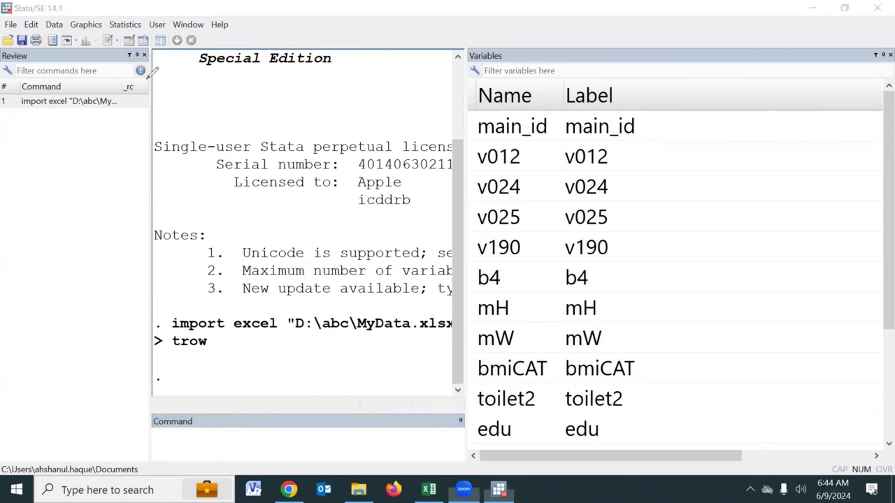
# Open the Data Editor in edit mode, examine the imported records, and close it
pyautogui.moveTo(123, 36)
pyautogui.mouseDown()
pyautogui.moveTo(141, 40)
pyautogui.moveTo(120, 50)
pyautogui.moveTo(126, 33)
pyautogui.mouseUp()
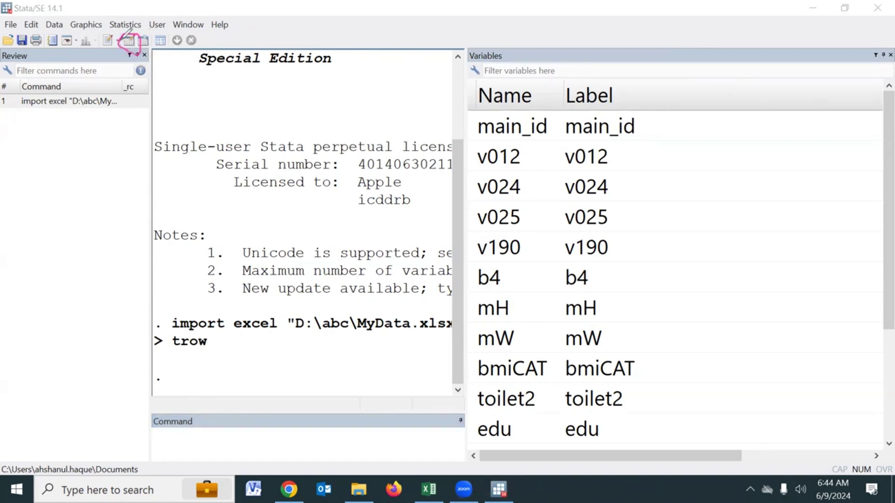
pyautogui.click(126, 37)
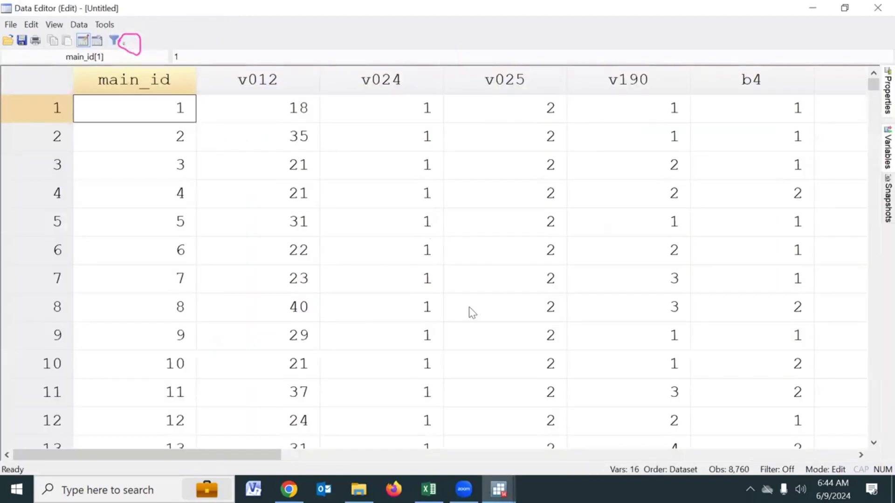
pyautogui.moveTo(208, 455); pyautogui.dragTo(40, 463)
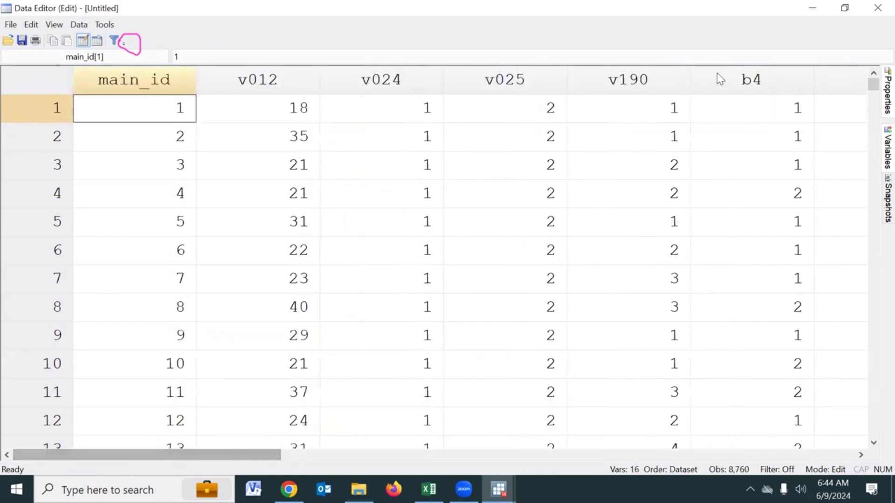
pyautogui.click(878, 8)
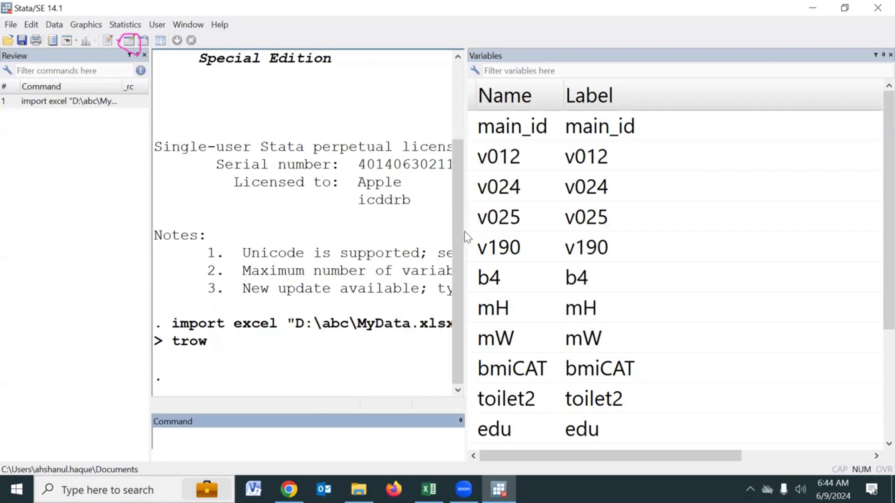
# Narrow the Variables pane to give the Results window and the Command pane more width
pyautogui.moveTo(463, 231); pyautogui.dragTo(667, 233)
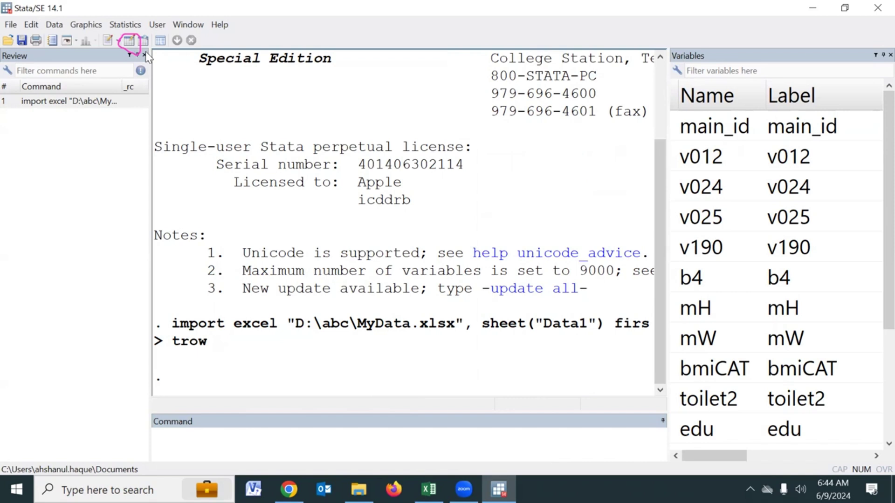
pyautogui.moveTo(137, 31)
pyautogui.mouseDown()
pyautogui.moveTo(142, 44)
pyautogui.moveTo(116, 45)
pyautogui.moveTo(107, 32)
pyautogui.mouseUp()
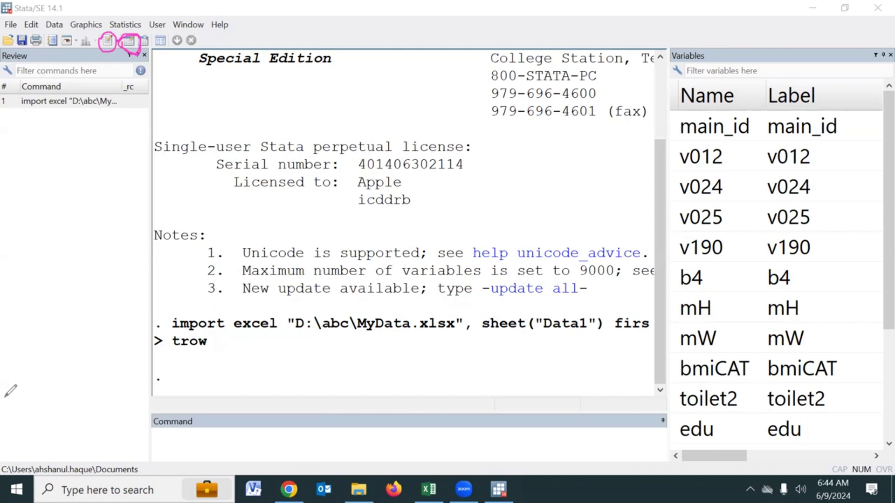
pyautogui.press('e')
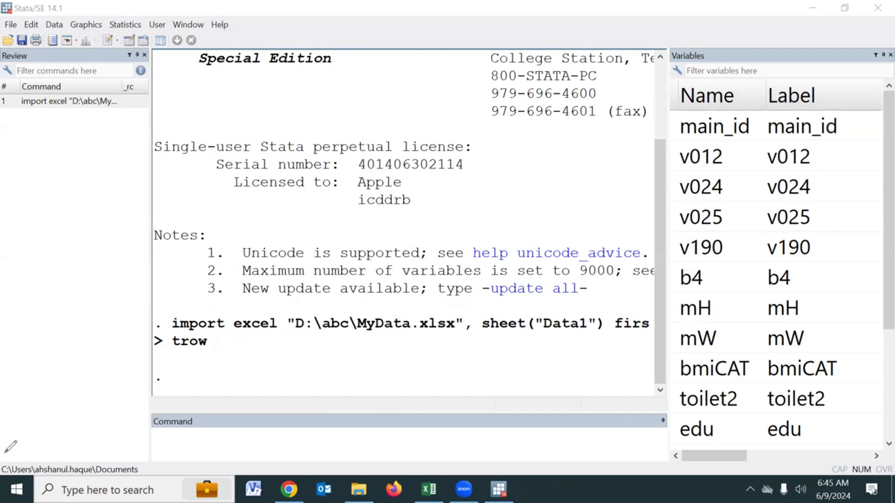
pyautogui.click(666, 227)
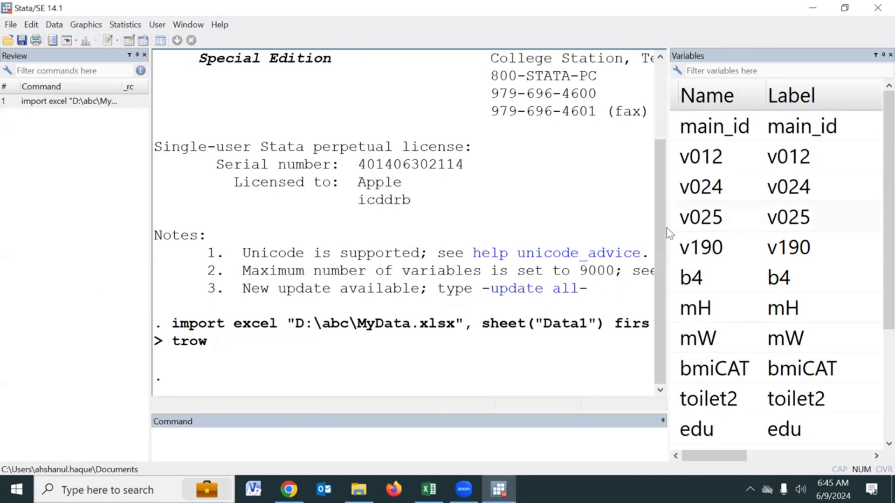
pyautogui.moveTo(678, 222); pyautogui.dragTo(811, 205)
# Recall the import excel command from the history, copy it in full, and clear the Command pane, enlarging the pane only while copying
pyautogui.click(70, 101)
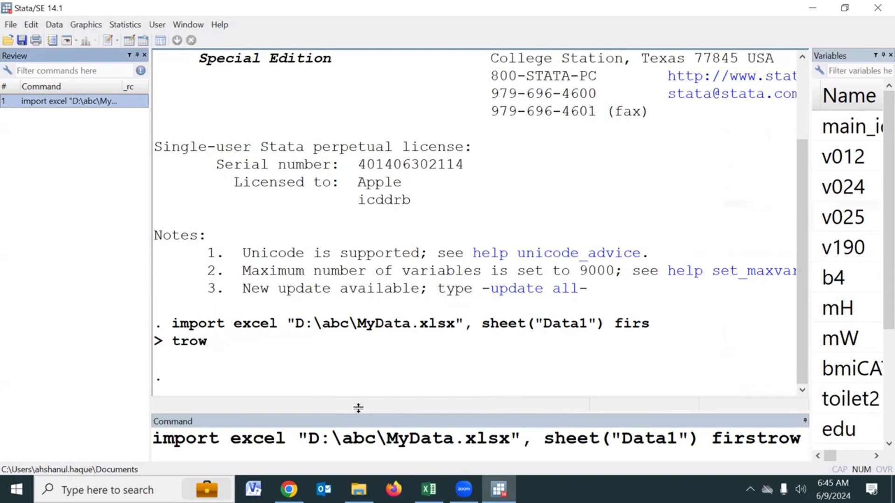
pyautogui.moveTo(354, 410); pyautogui.dragTo(359, 276)
pyautogui.click(378, 361)
pyautogui.moveTo(154, 302); pyautogui.dragTo(798, 305)
pyautogui.hotkey('ctrl', 'c')
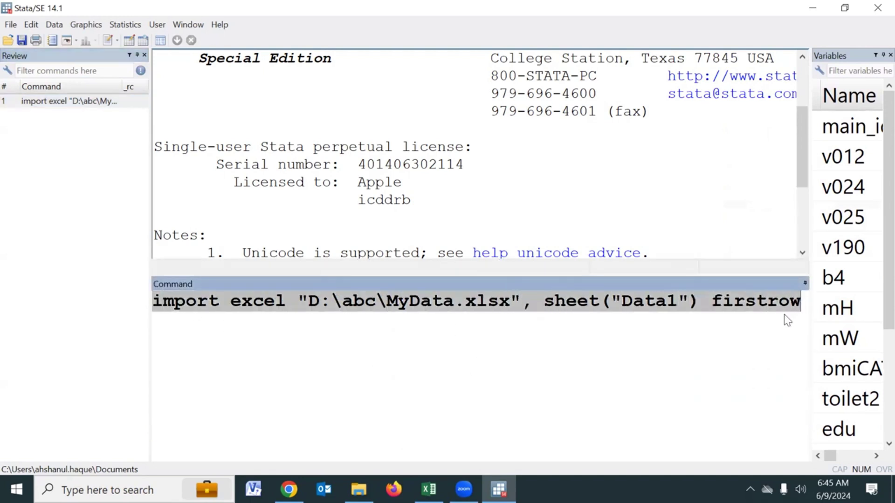
pyautogui.press('Delete')
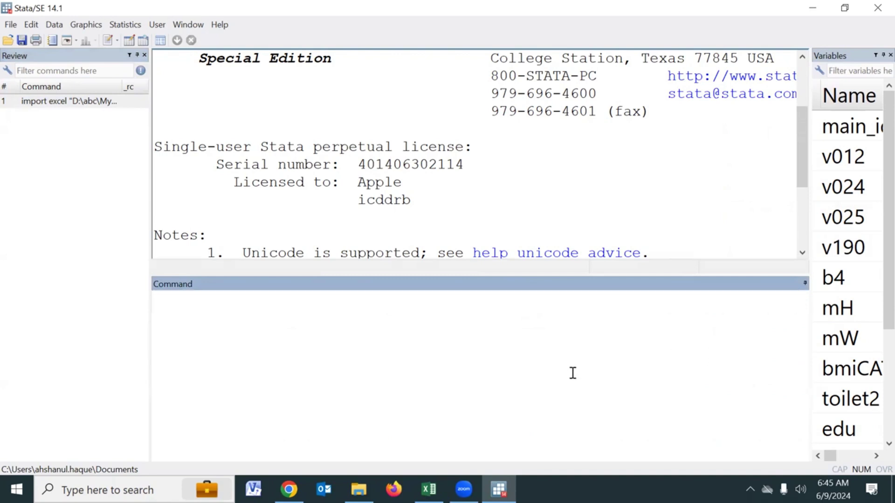
pyautogui.moveTo(516, 274); pyautogui.dragTo(518, 404)
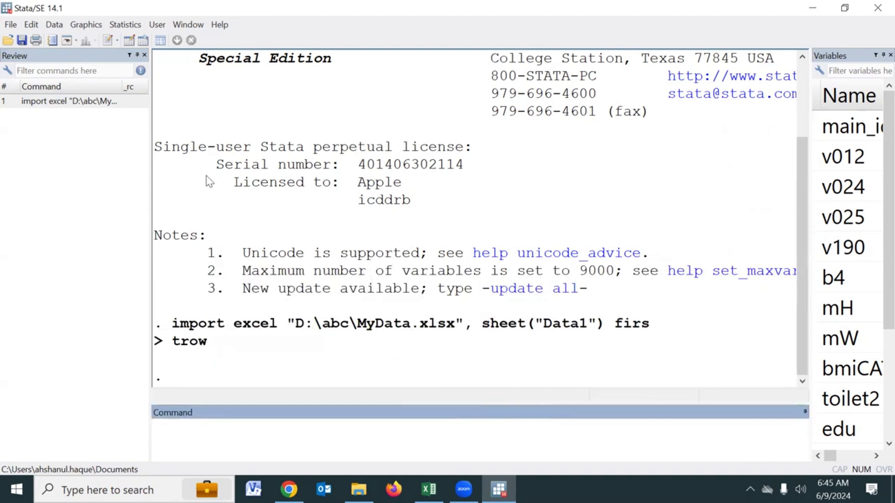
# Open a new do-file, paste the copied import excel command on line 3, and enlarge the text
pyautogui.click(109, 42)
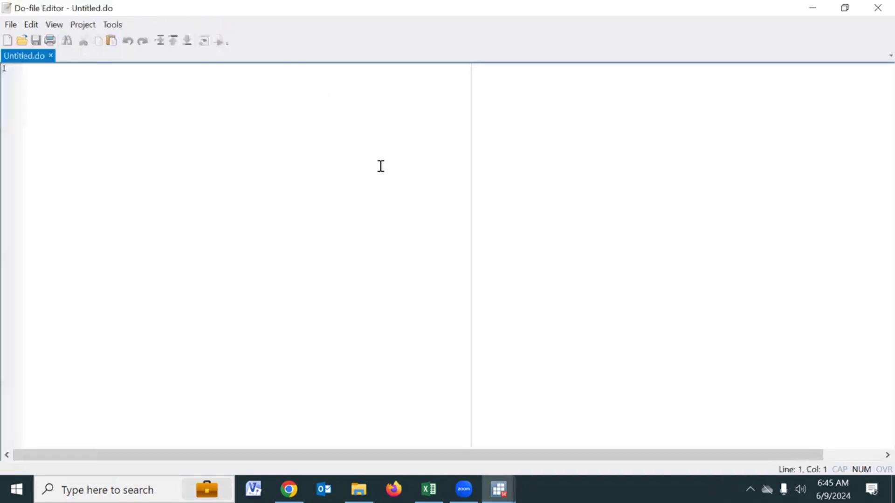
pyautogui.press('Return')
pyautogui.press('Return')
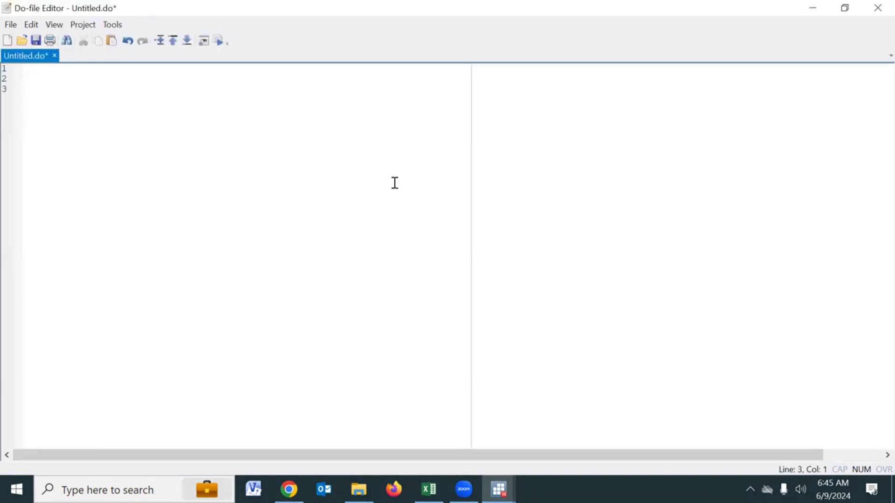
pyautogui.hotkey('ctrl', 'v')
pyautogui.keyDown('ctrl'); pyautogui.scroll(10, 372, 235); pyautogui.keyUp('ctrl')
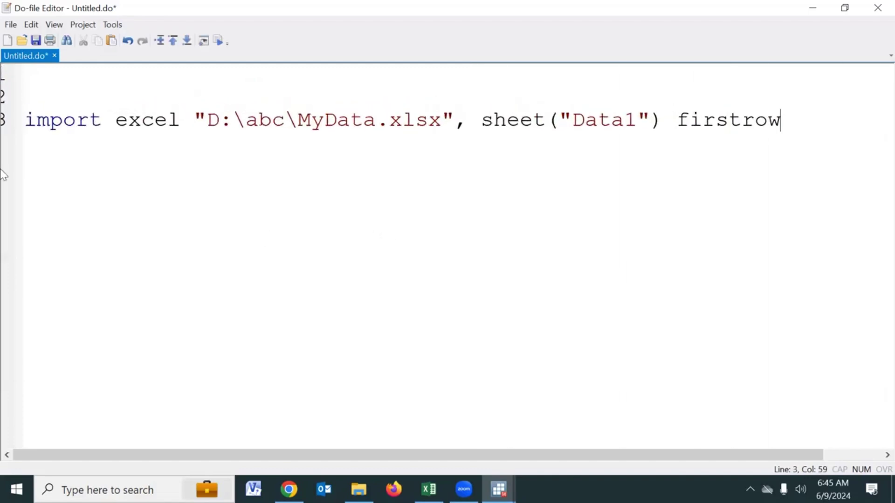
# Examine the parts of the import command: the import excel keyword, the drive, the abc folder and the file name MyData.xlsx
pyautogui.moveTo(29, 120); pyautogui.dragTo(208, 118)
pyautogui.click(192, 150)
pyautogui.click(203, 119)
pyautogui.click(235, 141)
pyautogui.doubleClick(263, 124)
pyautogui.click(271, 144)
pyautogui.moveTo(298, 120); pyautogui.dragTo(442, 120)
pyautogui.click(516, 160)
# Check the Data1 and CodeBook sheet names in the Excel workbook against the command, and return to the do-file
pyautogui.click(428, 489)
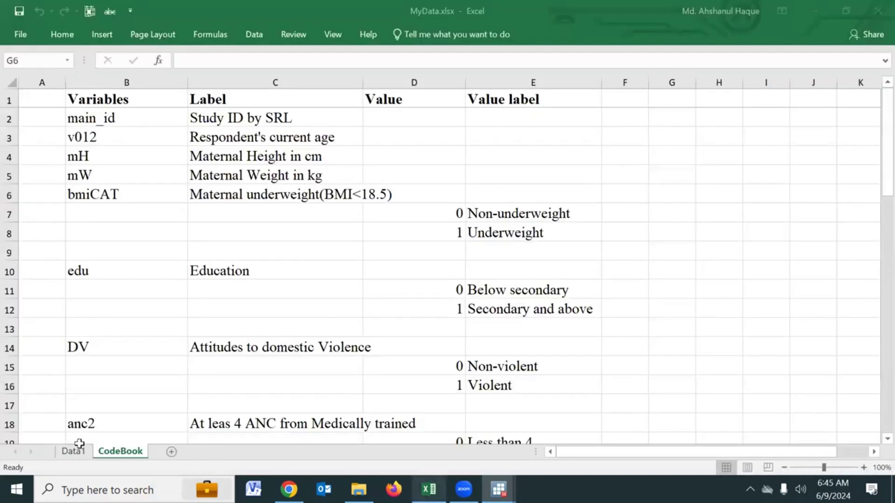
pyautogui.click(73, 451)
pyautogui.click(114, 452)
pyautogui.click(82, 453)
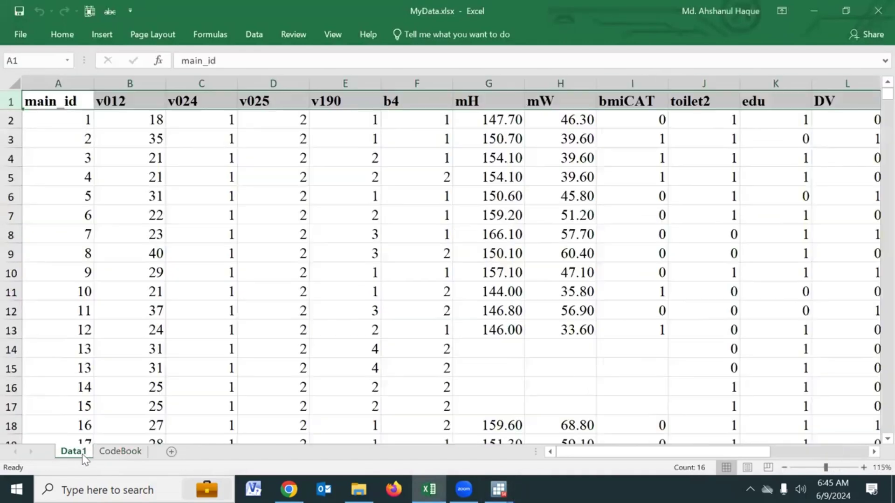
pyautogui.hotkey('alt', 'Tab')
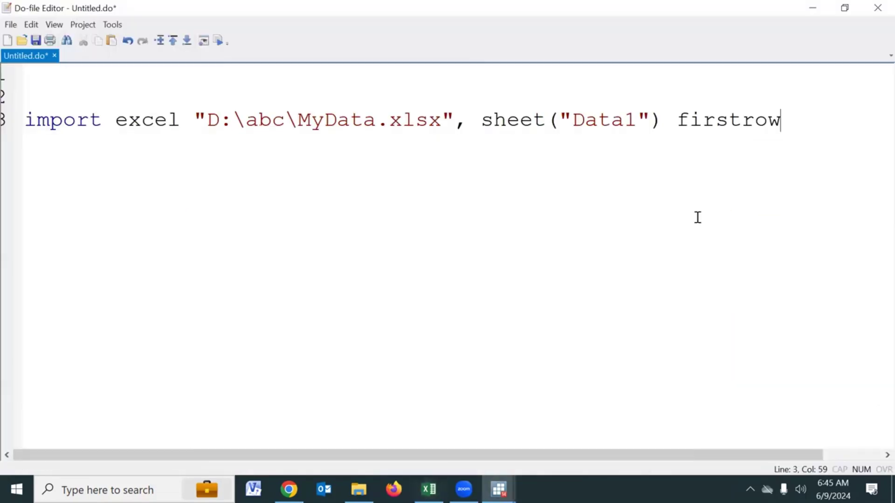
# Add the clear option to the end of the import excel command and run all lines of the do-file
pyautogui.tripleClick(602, 120)
pyautogui.press('Right')
pyautogui.write('clear')
pyautogui.press('Return')
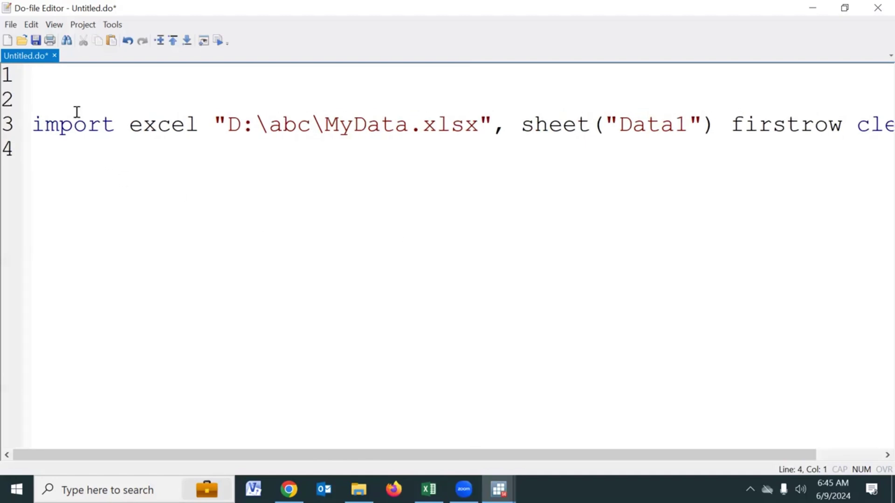
pyautogui.moveTo(48, 83); pyautogui.dragTo(71, 176)
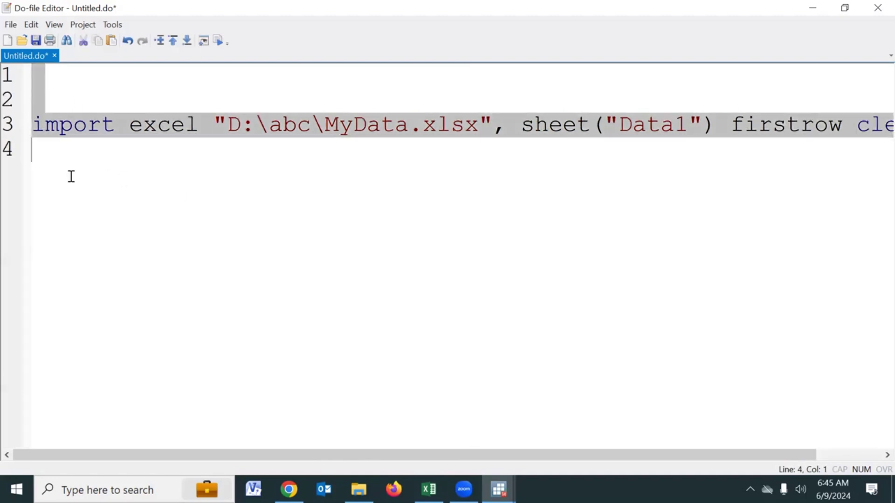
pyautogui.click(217, 41)
pyautogui.hscroll(1, 406, 273)
# Switch to the main Stata window and widen the Variables pane so the Name and Label columns fit
pyautogui.moveTo(498, 489)
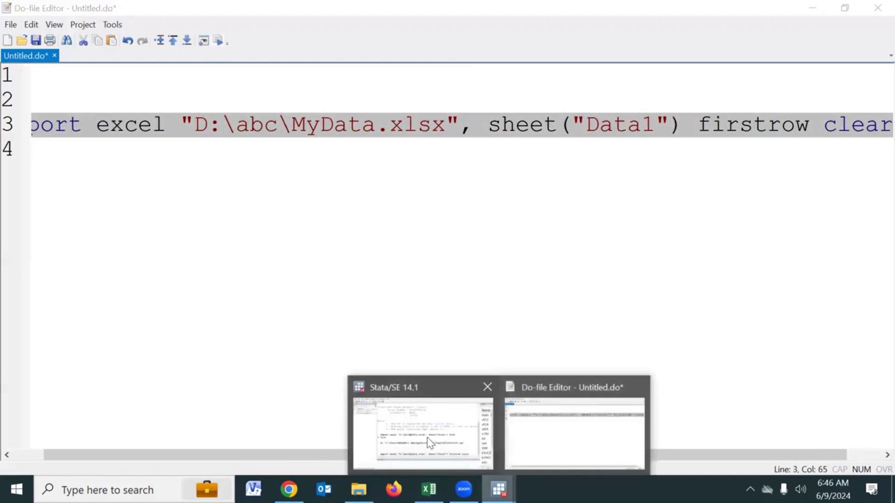
pyautogui.click(425, 437)
pyautogui.moveTo(809, 251); pyautogui.dragTo(735, 223)
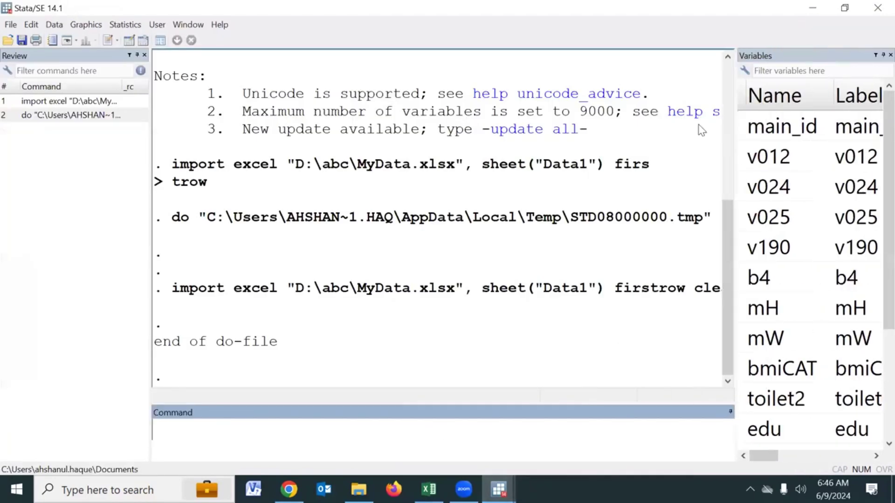
pyautogui.click(707, 76)
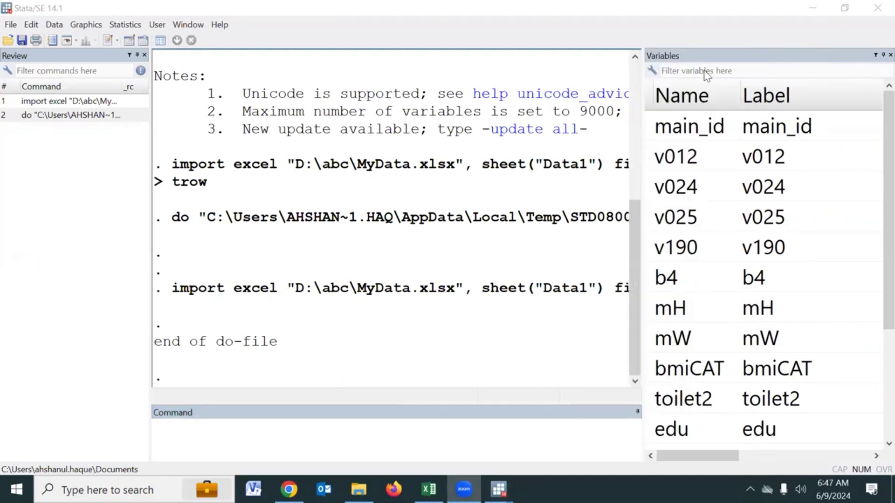
pyautogui.click(577, 333)
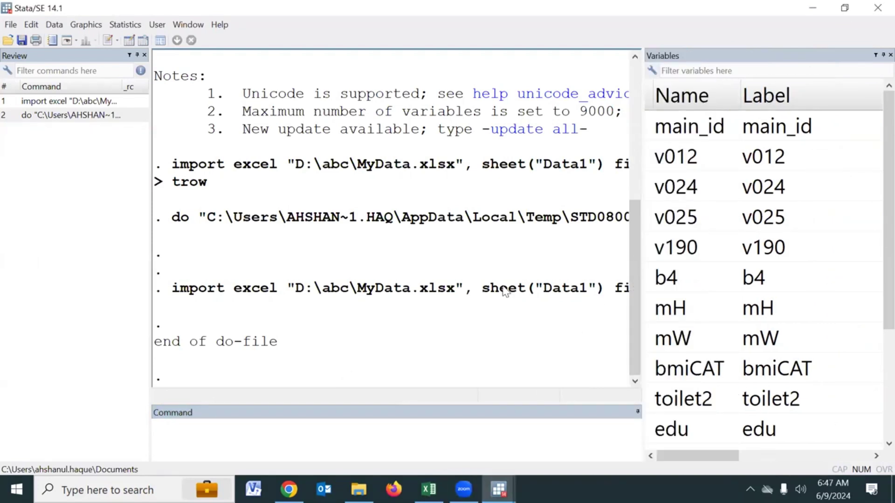
# Save the imported dataset as the Stata data file mydata2 in the abc folder on drive D
pyautogui.click(11, 26)
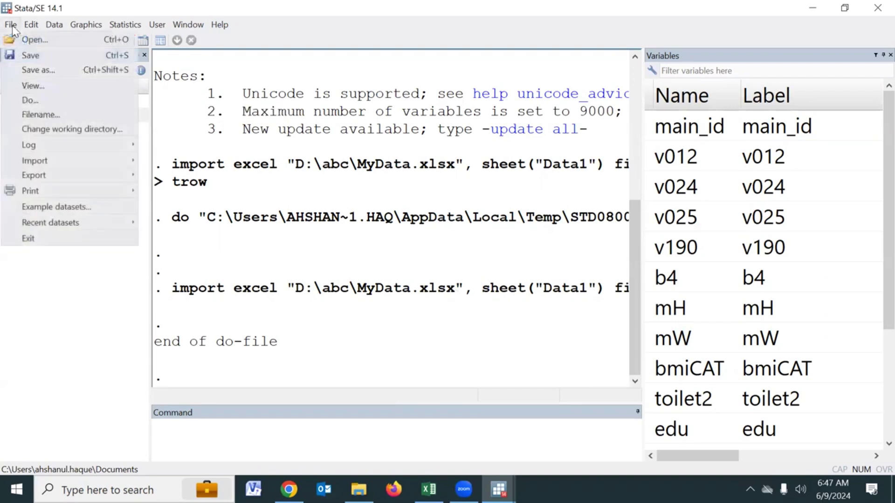
pyautogui.click(145, 154)
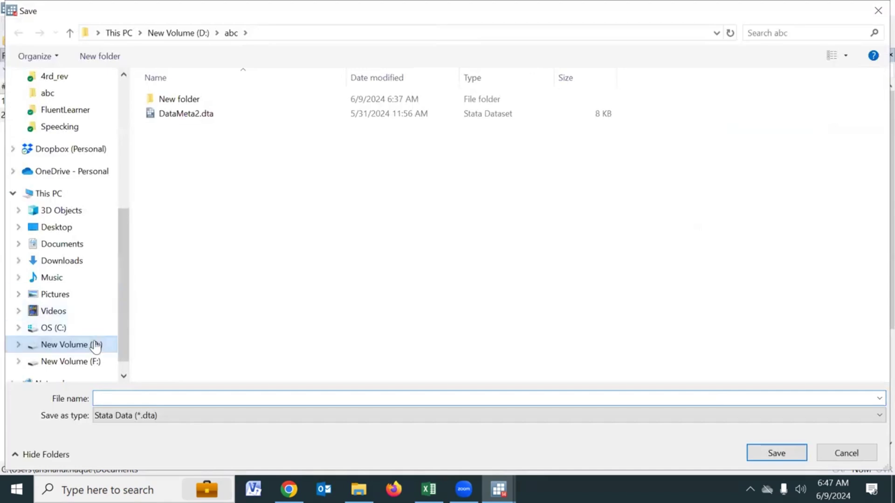
pyautogui.click(93, 345)
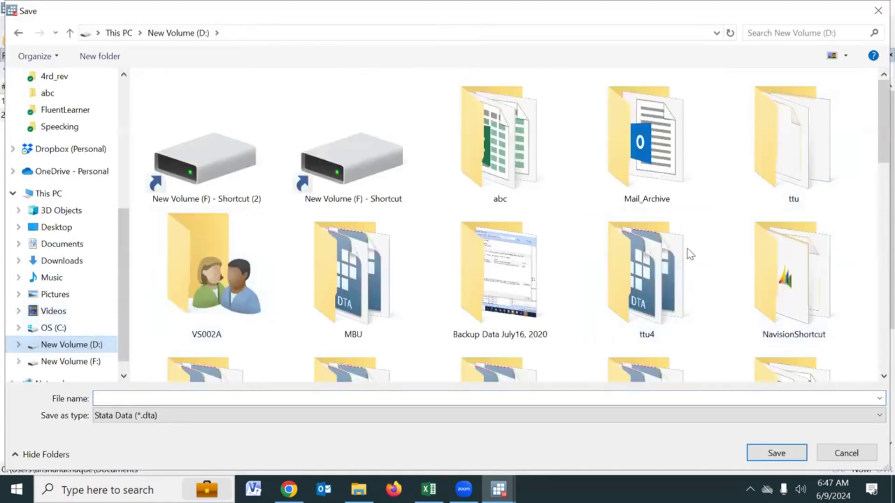
pyautogui.doubleClick(529, 148)
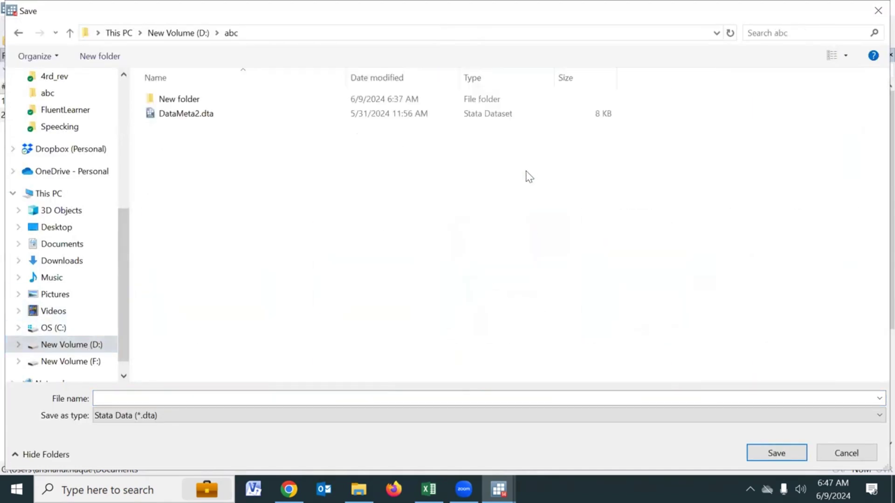
pyautogui.click(155, 397)
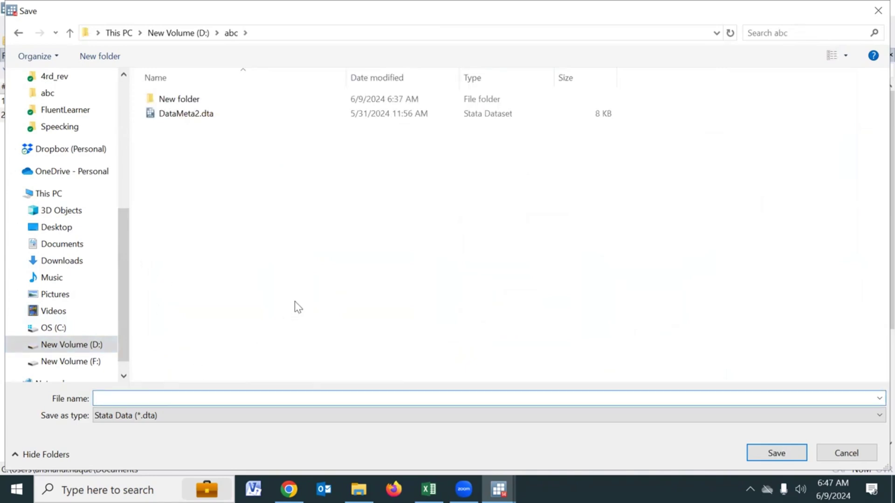
pyautogui.write('mydat')
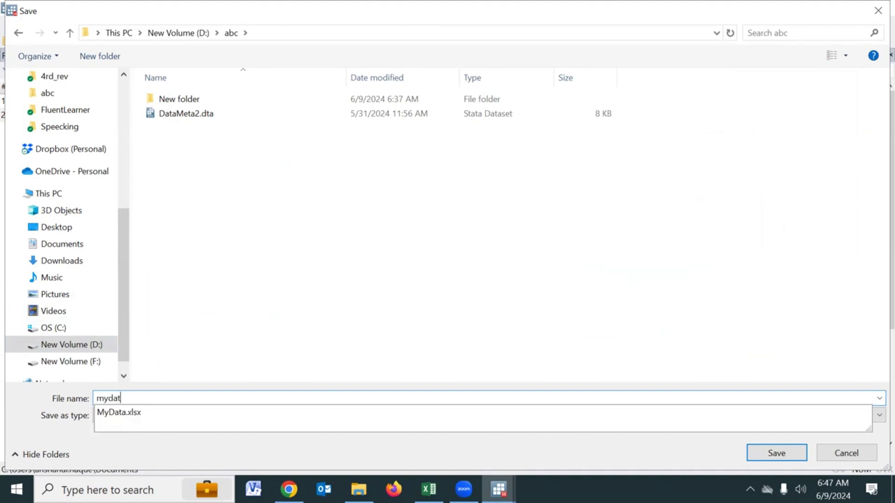
pyautogui.write('a2')
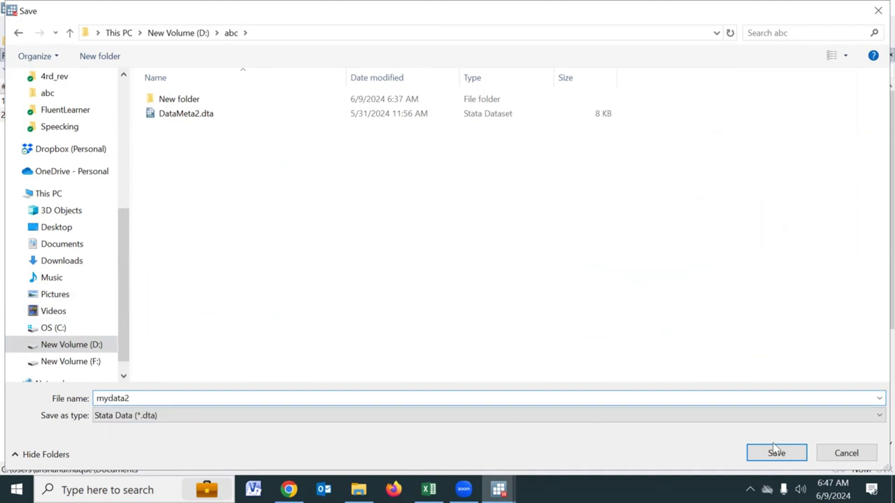
pyautogui.click(786, 455)
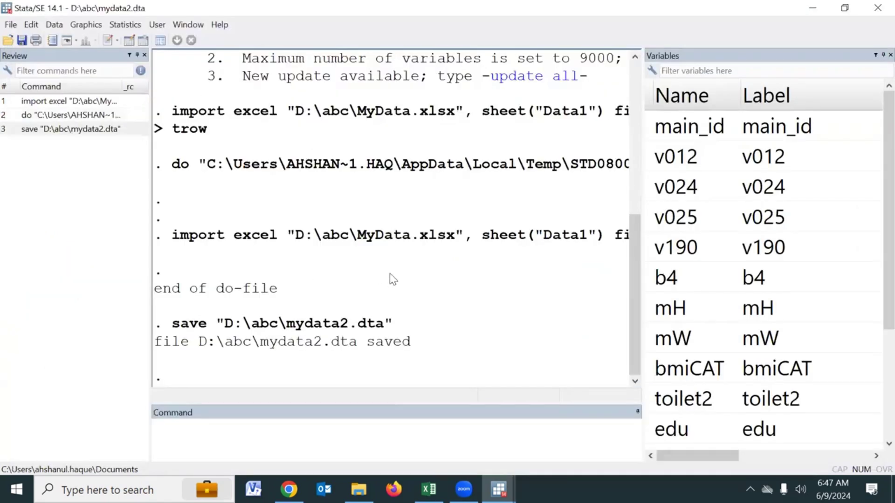
# Locate mydata2.dta in the abc folder on drive D in File Explorer and compare it with the source workbook MyData.xlsx
pyautogui.click(358, 489)
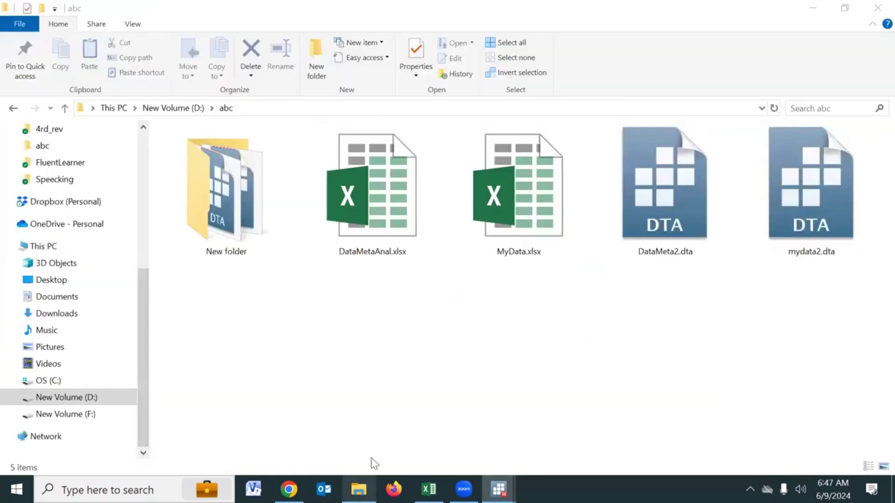
pyautogui.click(93, 400)
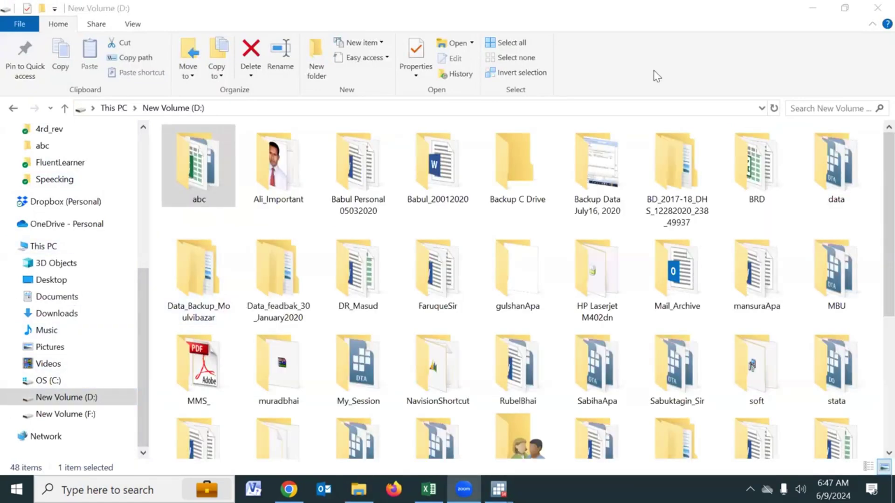
pyautogui.doubleClick(211, 176)
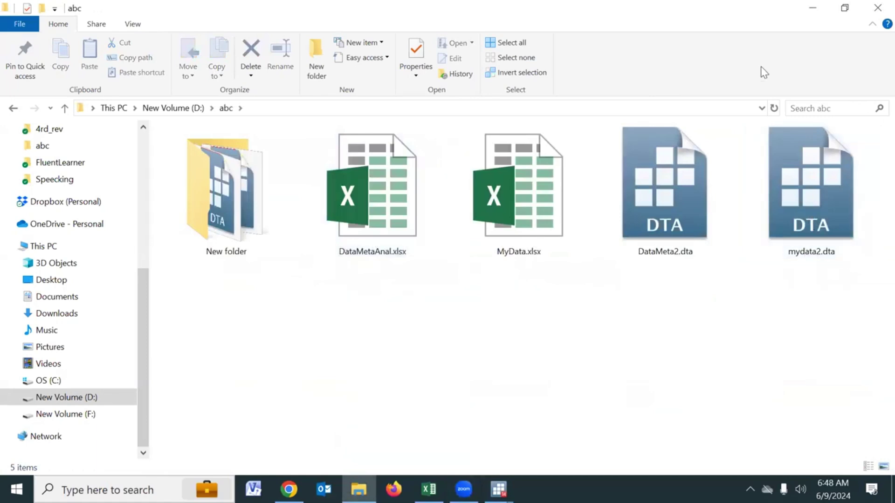
pyautogui.moveTo(755, 127)
pyautogui.mouseDown()
pyautogui.moveTo(882, 189)
pyautogui.moveTo(784, 327)
pyautogui.mouseUp()
pyautogui.moveTo(749, 300); pyautogui.dragTo(745, 112)
pyautogui.moveTo(471, 151)
pyautogui.mouseDown()
pyautogui.moveTo(614, 218)
pyautogui.moveTo(495, 324)
pyautogui.moveTo(490, 128)
pyautogui.mouseUp()
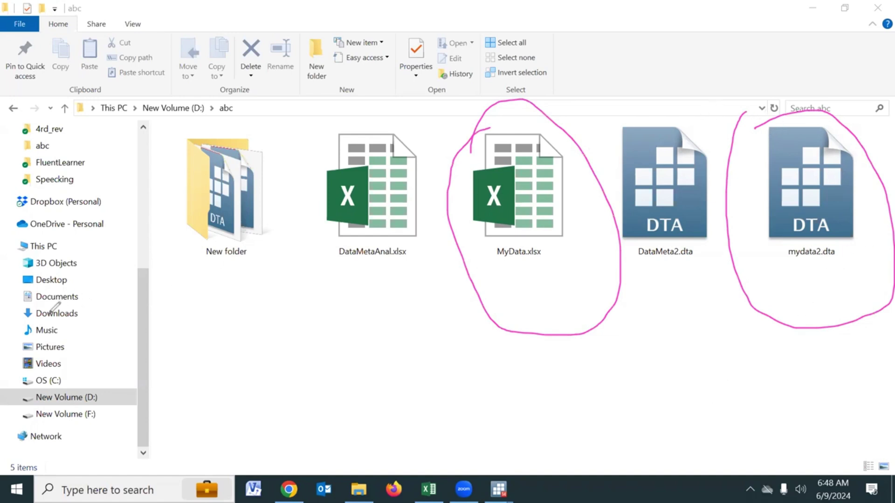
pyautogui.press('e')
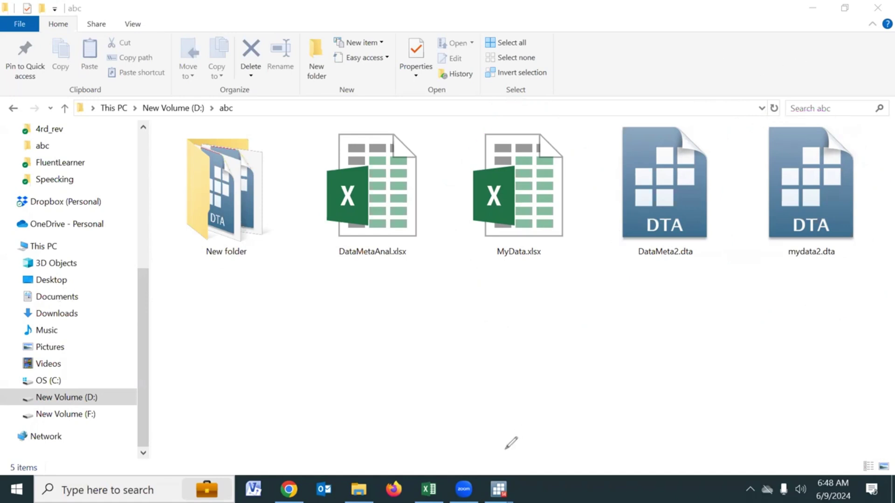
pyautogui.press('Escape')
# Return to the main Stata window, enlarge the Command pane, and run clear to remove the data from memory
pyautogui.moveTo(499, 489)
pyautogui.click(410, 410)
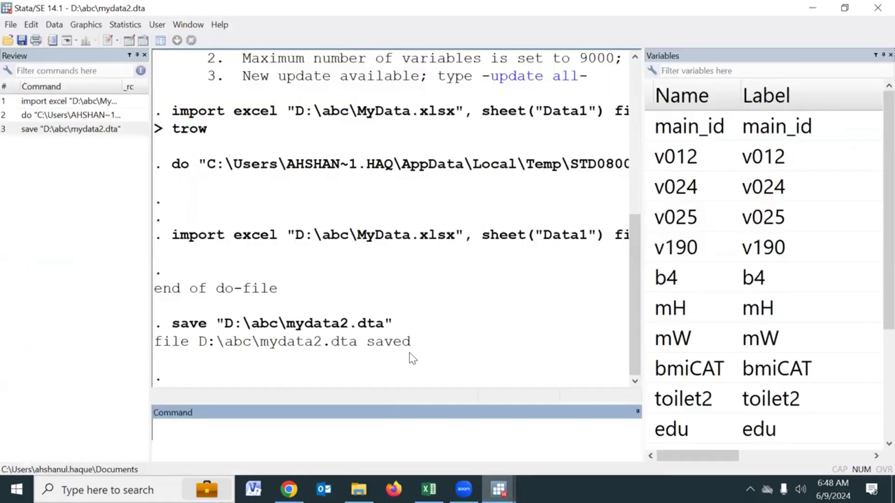
pyautogui.moveTo(392, 403); pyautogui.dragTo(389, 314)
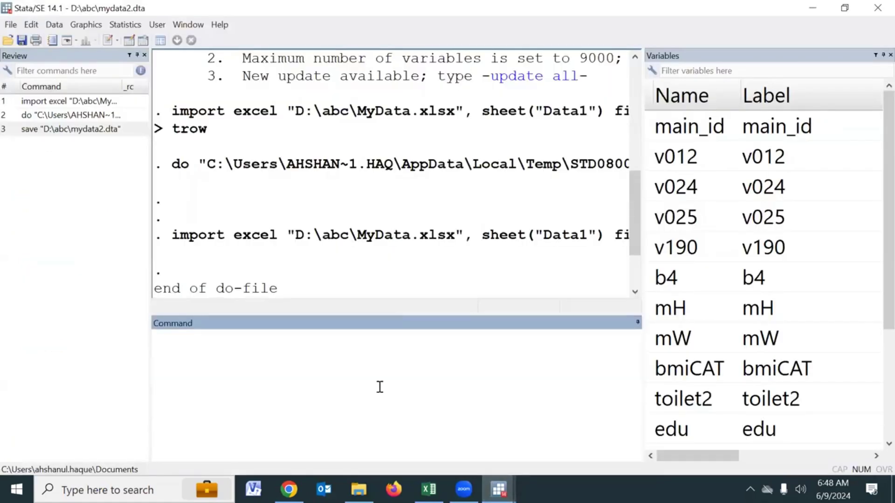
pyautogui.write('clear')
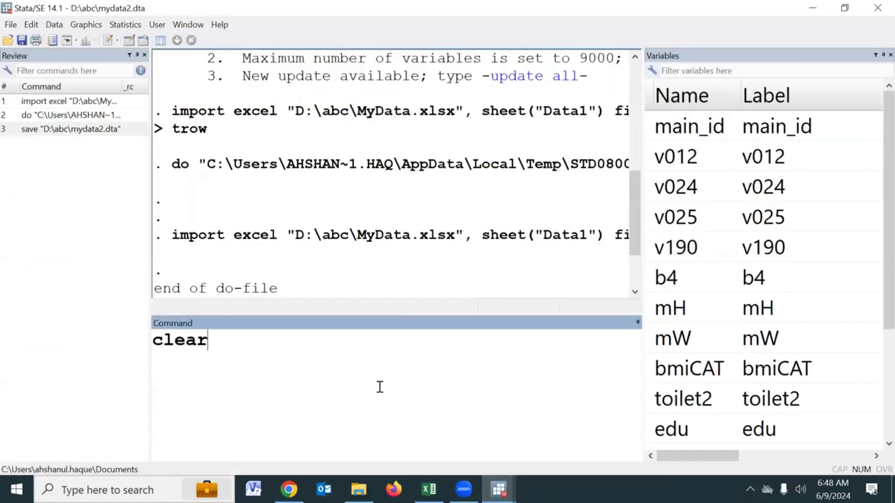
pyautogui.press('Return')
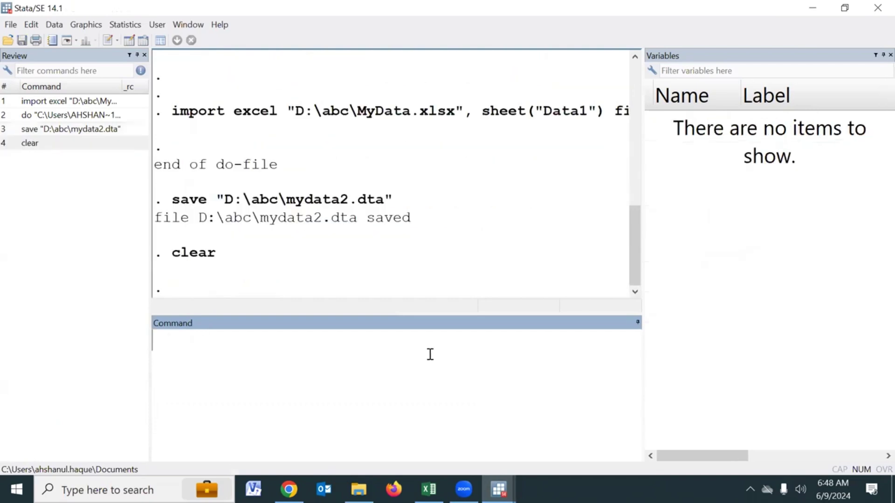
# Restore the Stata window to a smaller size and close the program, returning to the abc folder
pyautogui.rightClick(463, 229)
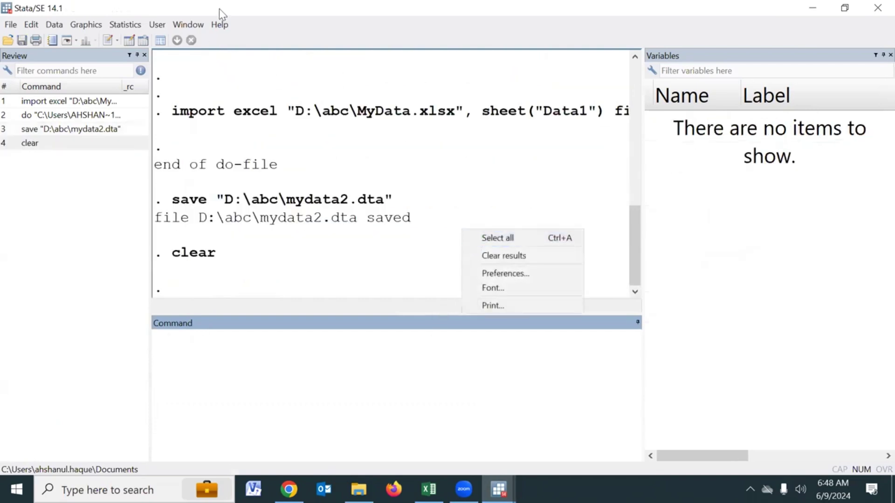
pyautogui.press('Escape')
pyautogui.press('super+Down')
pyautogui.click(752, 182)
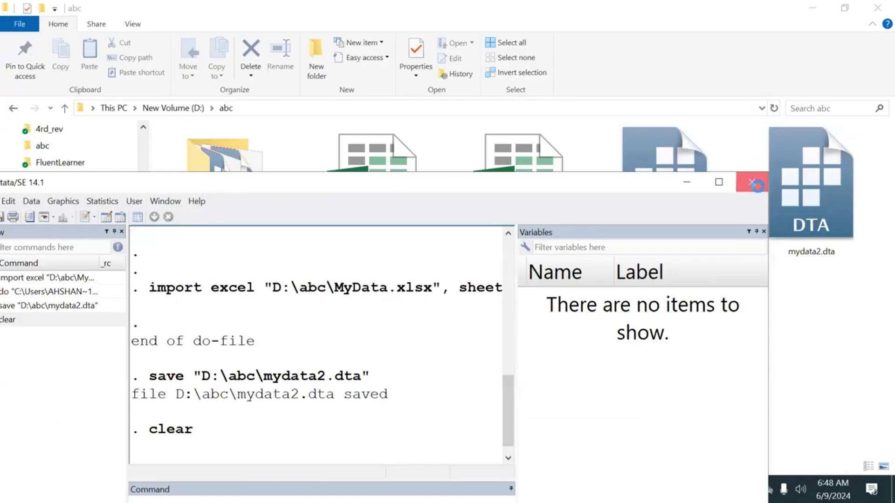
pyautogui.click(415, 430)
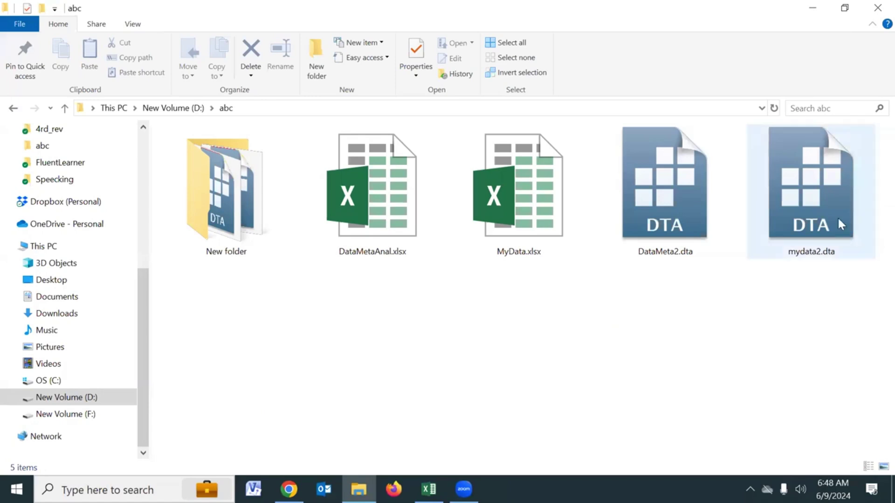
# Open mydata2.dta in Stata from the abc folder and maximize the Stata window
pyautogui.click(815, 205)
pyautogui.doubleClick(820, 197)
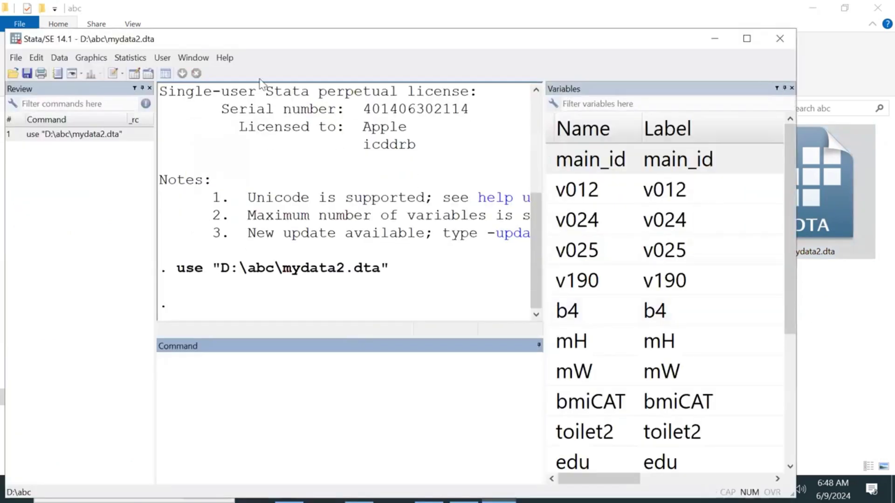
pyautogui.doubleClick(239, 39)
pyautogui.scroll(-2, 754, 373)
pyautogui.scroll(2, 751, 382)
pyautogui.click(129, 42)
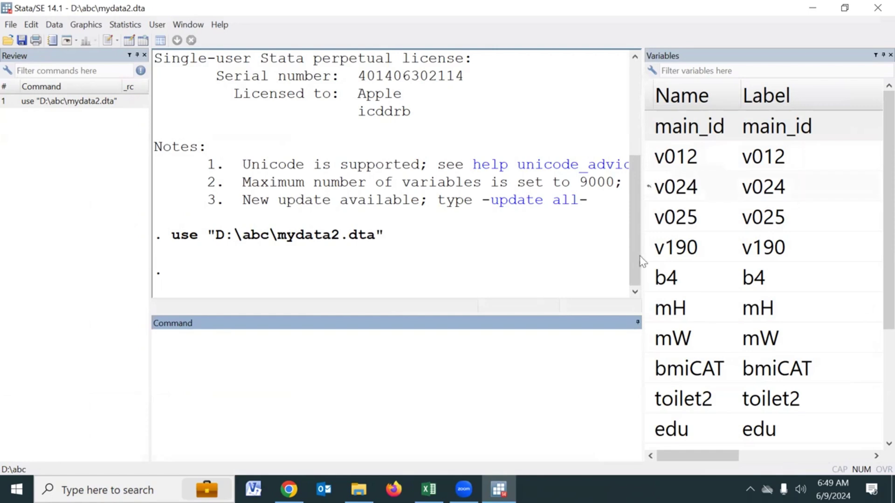
# Examine the variable names, labels and value labels on the CodeBook sheet of MyData.xlsx in Excel
pyautogui.click(428, 490)
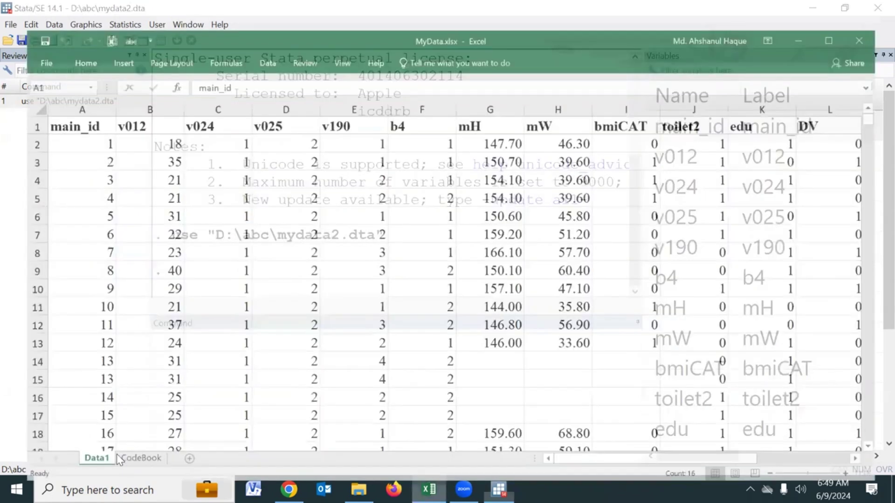
pyautogui.click(120, 451)
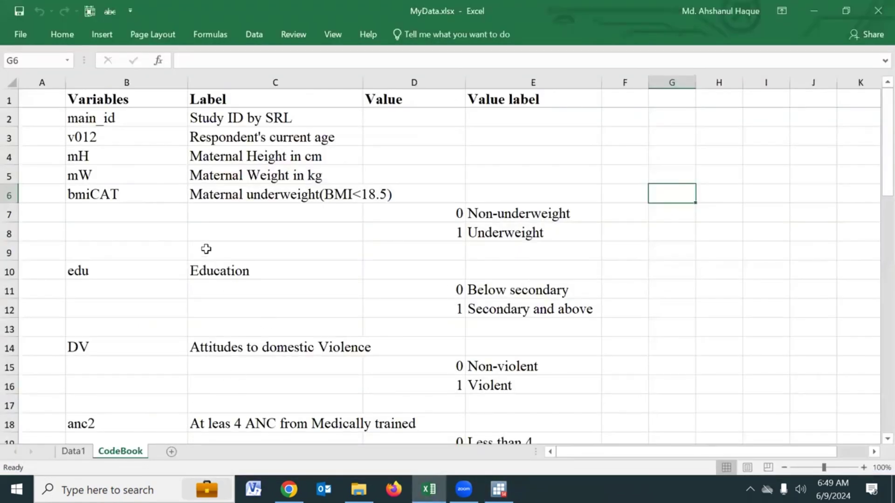
pyautogui.moveTo(131, 116); pyautogui.dragTo(120, 309)
pyautogui.scroll(-1, 127, 323)
pyautogui.scroll(-10, 127, 324)
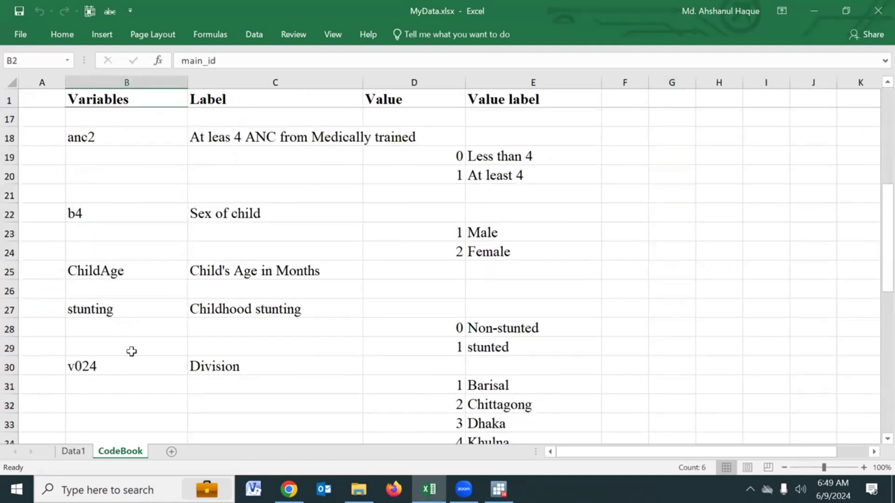
pyautogui.scroll(10, 134, 357)
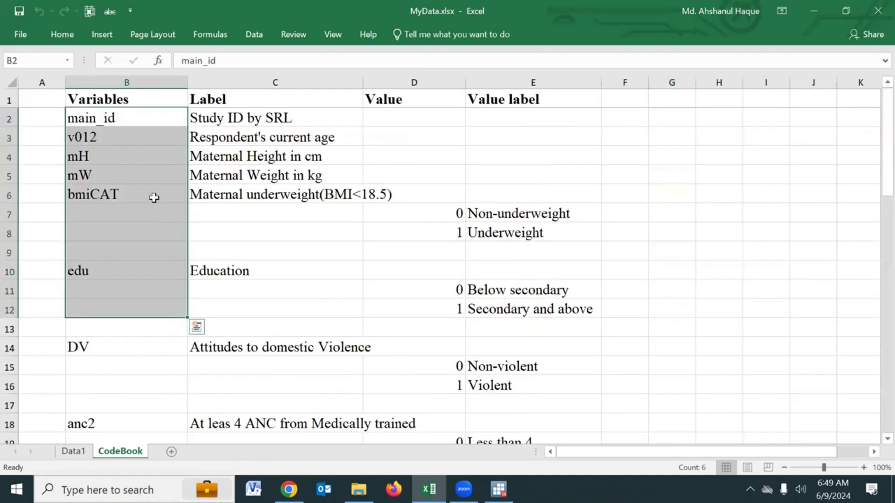
pyautogui.click(146, 134)
# Return to Stata, reduce the Command pane's height, and open a new blank do-file
pyautogui.hotkey('alt', 'Tab')
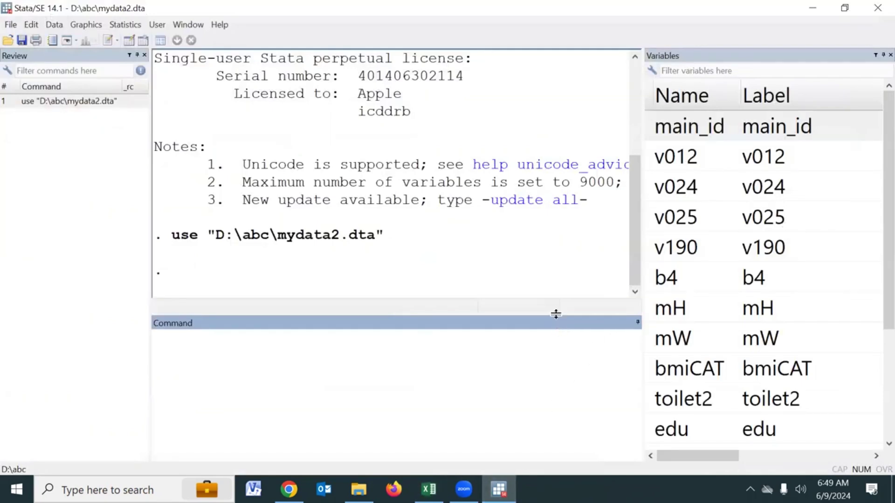
pyautogui.moveTo(556, 314); pyautogui.dragTo(542, 355)
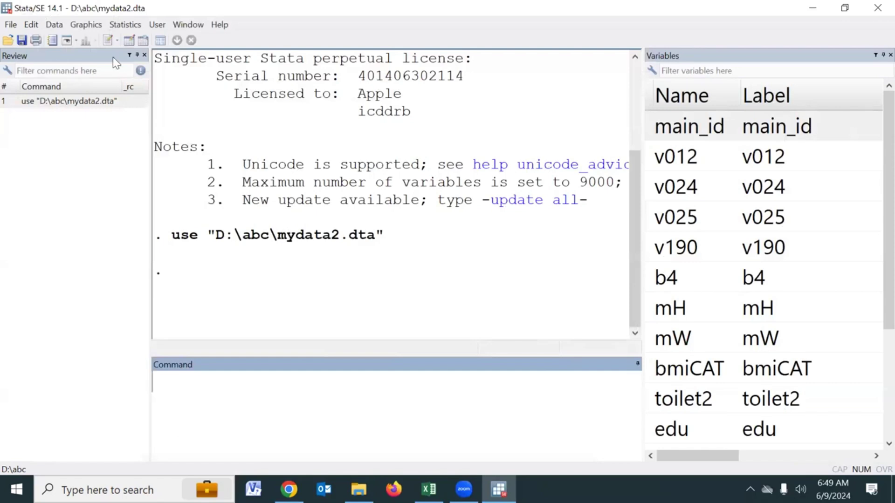
pyautogui.click(109, 40)
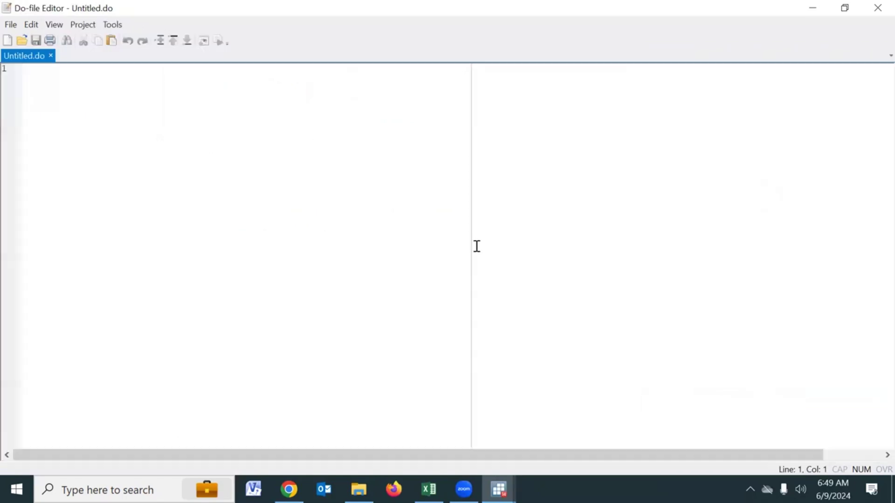
# Close the blank do-file and tabulate v024 directly from the command line, showing the output through to its end
pyautogui.click(876, 10)
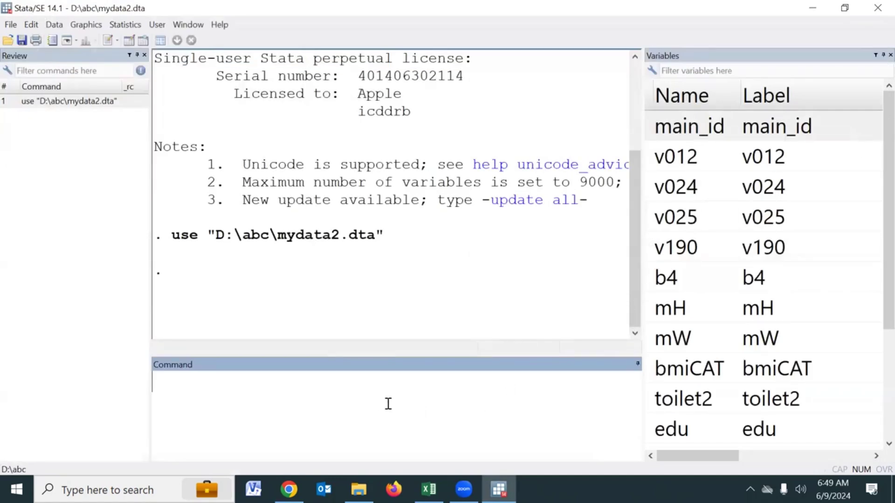
pyautogui.write('tab')
pyautogui.click(649, 186)
pyautogui.press('Return')
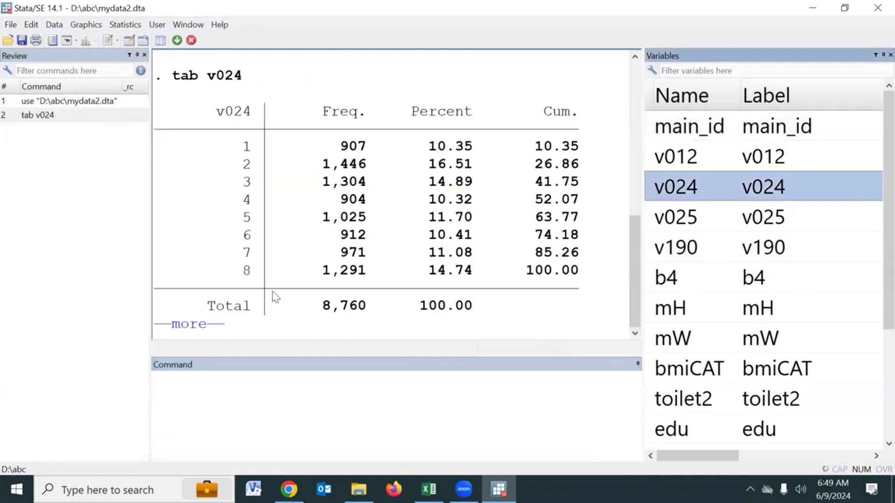
pyautogui.click(218, 323)
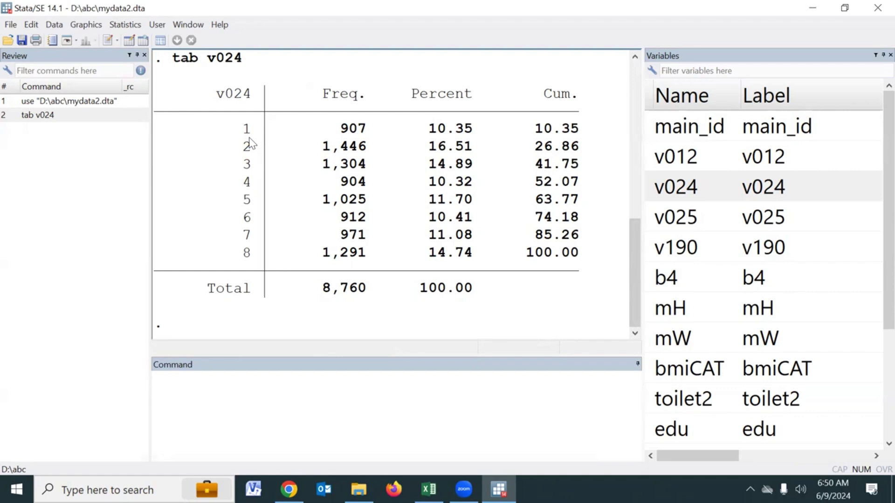
# Open a new do-file, enlarge its text and write the command tab v024 on line 3
pyautogui.hotkey('ctrl', '9')
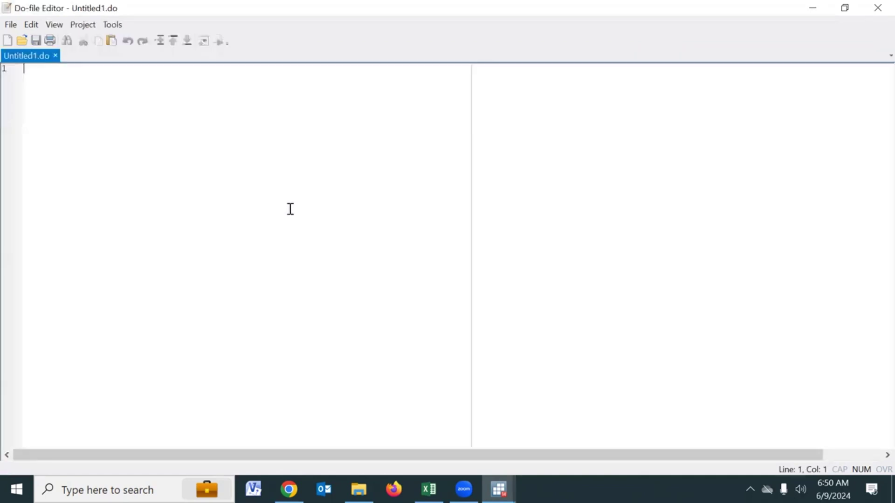
pyautogui.press('Return')
pyautogui.press('Return')
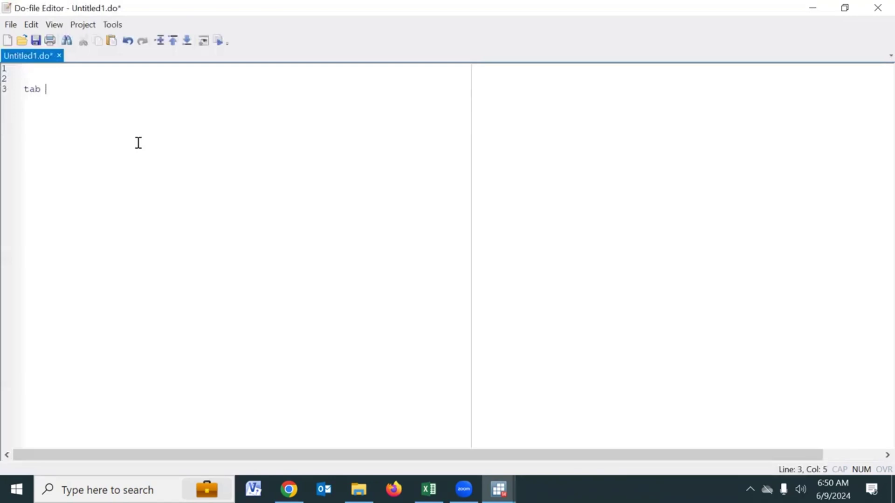
pyautogui.scroll(5, 138, 202)
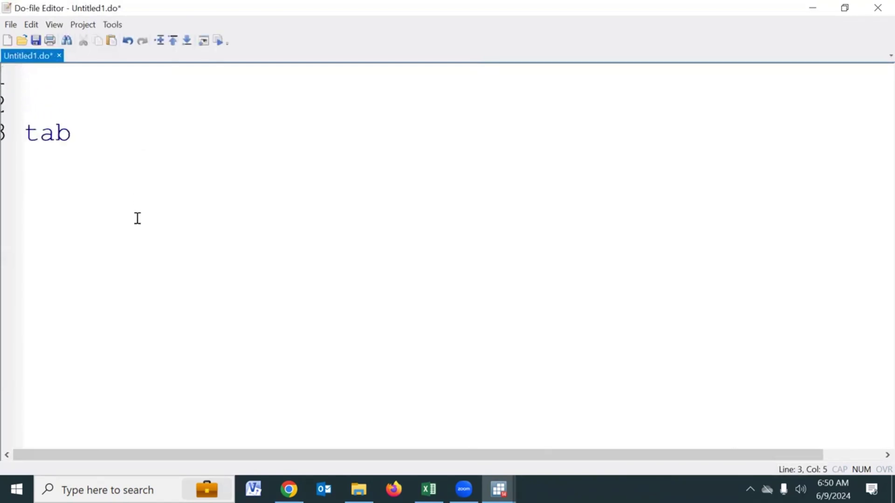
pyautogui.hotkey('alt', 'Tab')
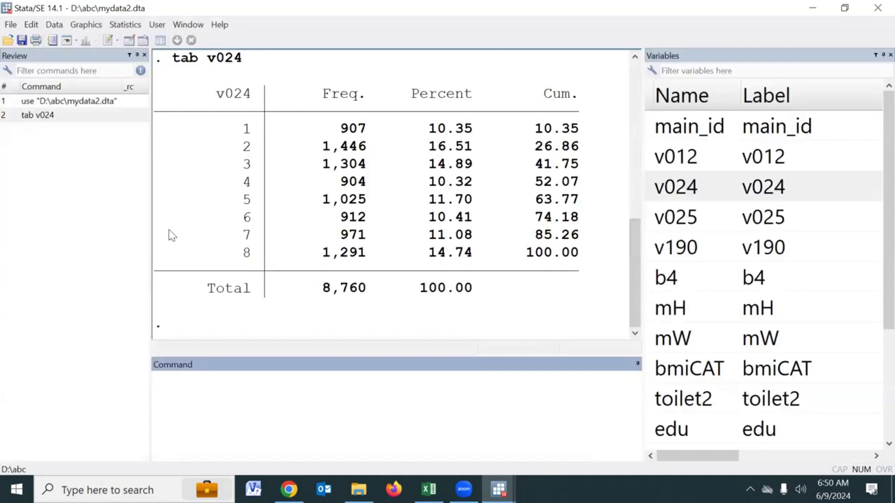
pyautogui.hotkey('alt', 'Tab')
pyautogui.write('v024')
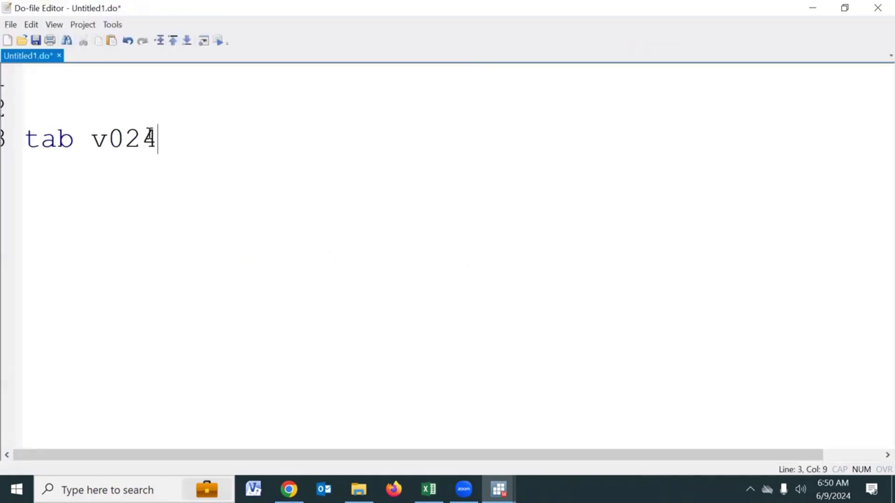
# Execute only the tab v024 line of the do-file and show its complete output in the main Stata window
pyautogui.moveTo(157, 138); pyautogui.dragTo(17, 138)
pyautogui.click(216, 42)
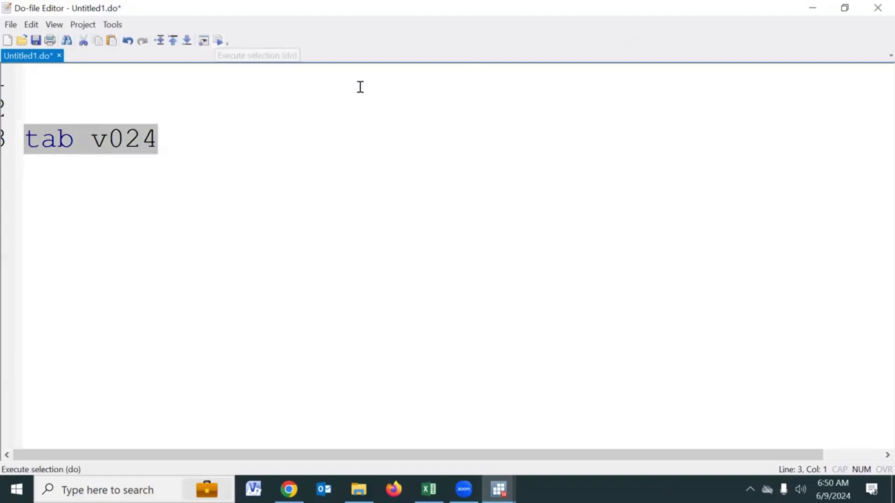
pyautogui.moveTo(242, 62)
pyautogui.mouseDown()
pyautogui.moveTo(219, 50)
pyautogui.moveTo(235, 34)
pyautogui.moveTo(224, 23)
pyautogui.moveTo(223, 58)
pyautogui.mouseUp()
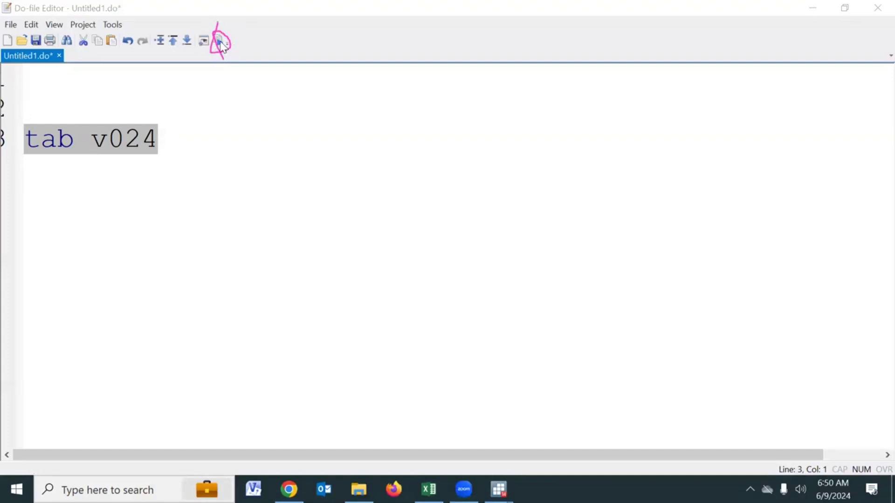
pyautogui.press('Escape')
pyautogui.click(499, 489)
pyautogui.click(412, 433)
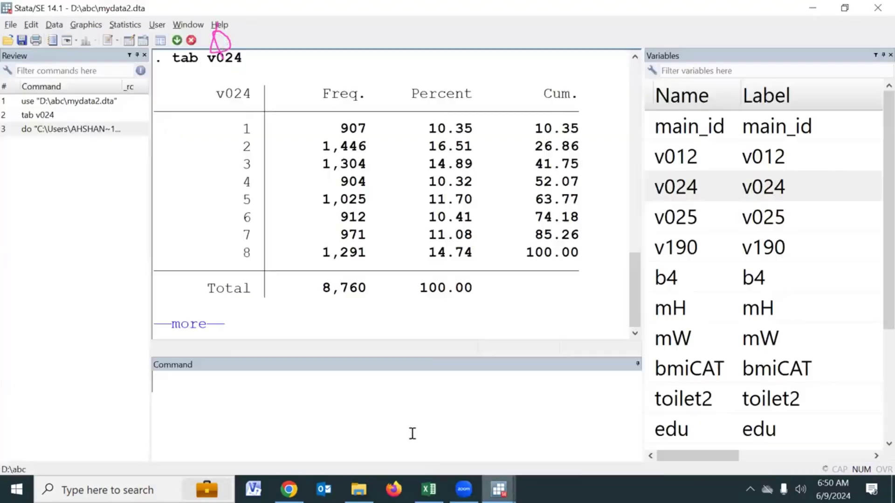
pyautogui.click(205, 324)
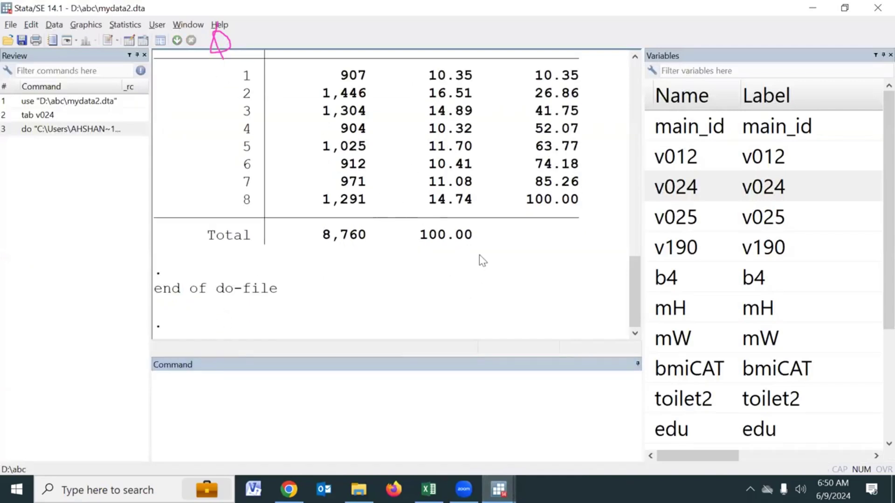
pyautogui.scroll(2, 479, 254)
pyautogui.scroll(-2, 479, 255)
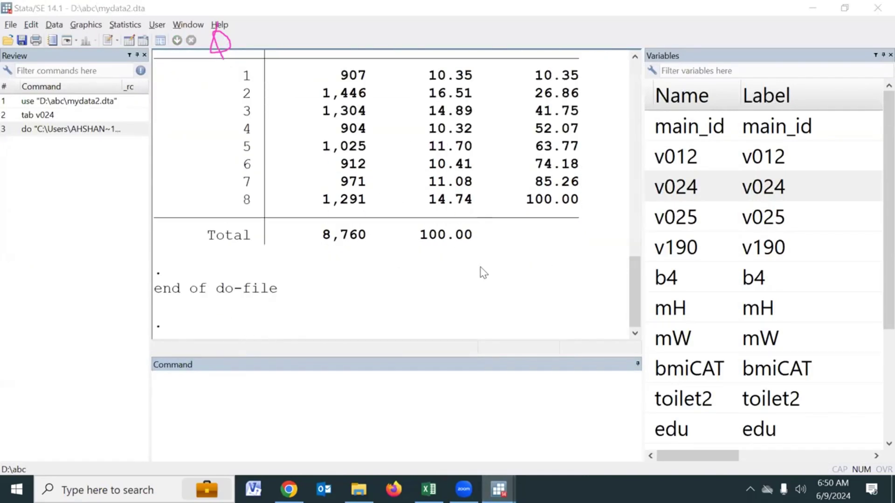
# Add the command sum ChildAge on line 4 of the do-file, followed by blank lines
pyautogui.hotkey('alt', 'Tab')
pyautogui.click(170, 135)
pyautogui.press('Return')
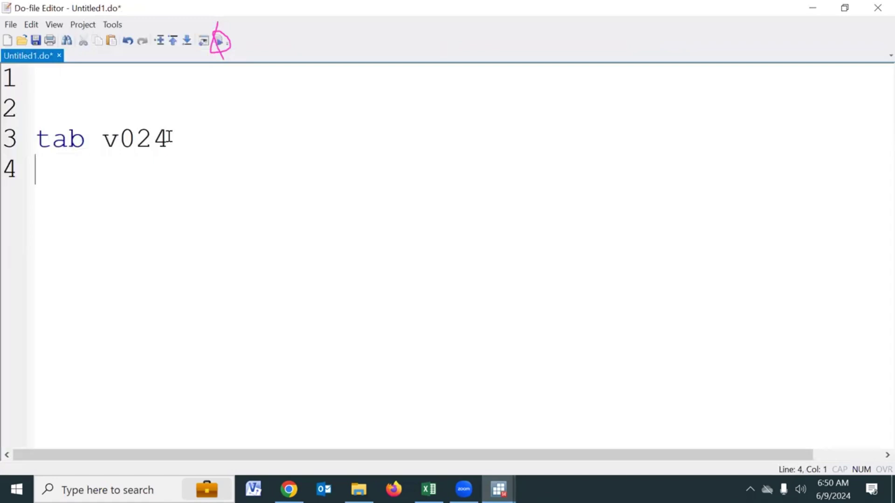
pyautogui.write('sum')
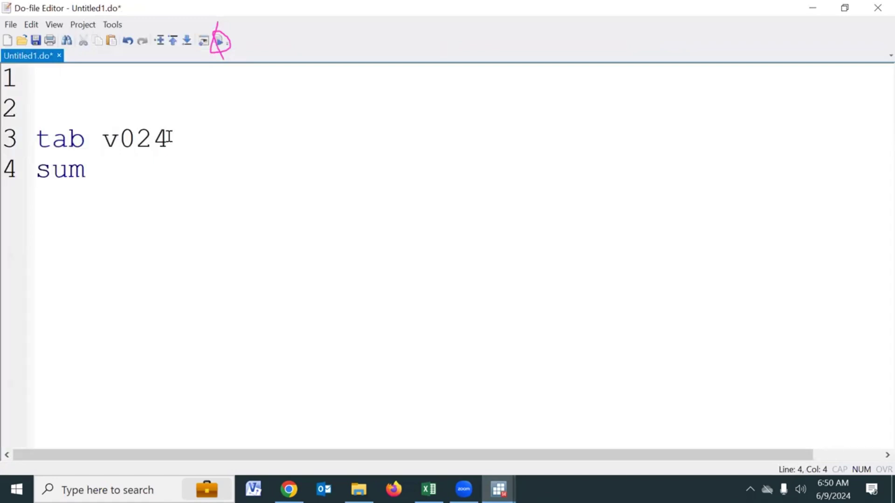
pyautogui.hotkey('ctrl', 'd')
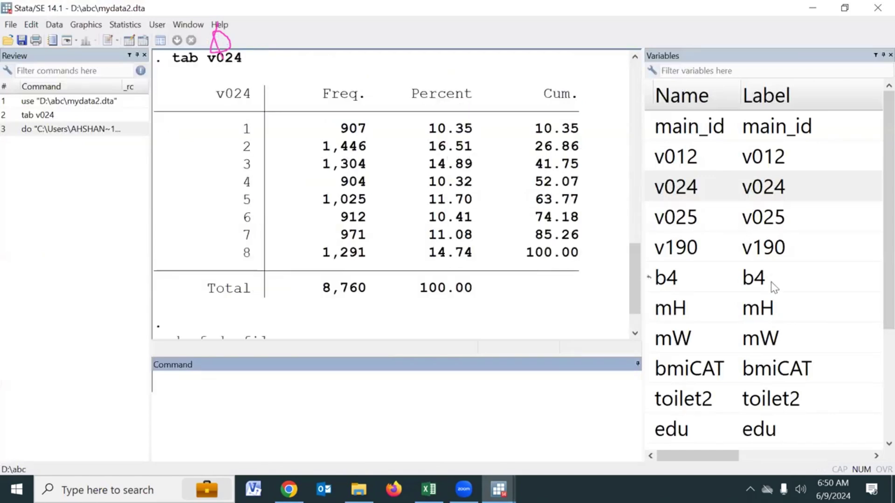
pyautogui.scroll(-2, 741, 349)
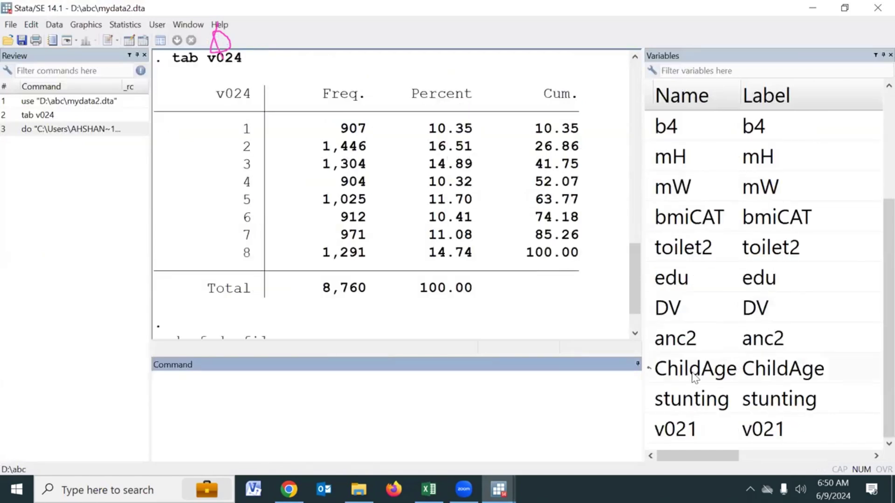
pyautogui.doubleClick(652, 371)
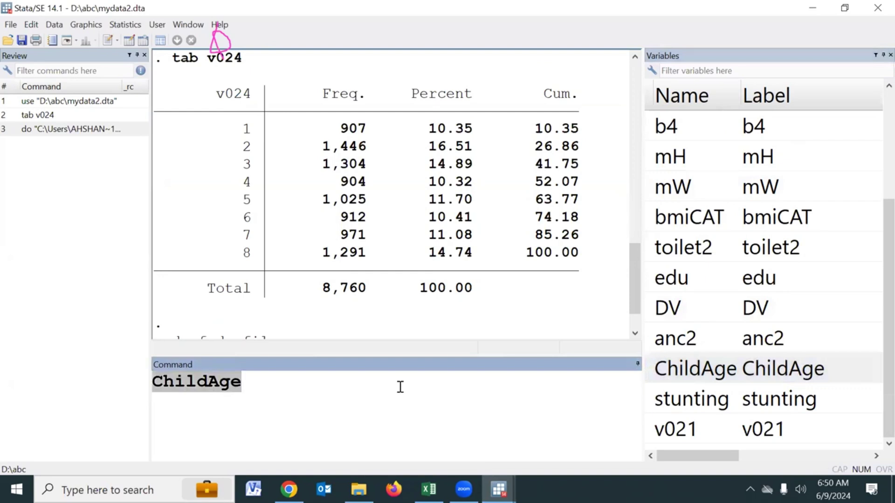
pyautogui.press('BackSpace')
pyautogui.hotkey('alt', 'Tab')
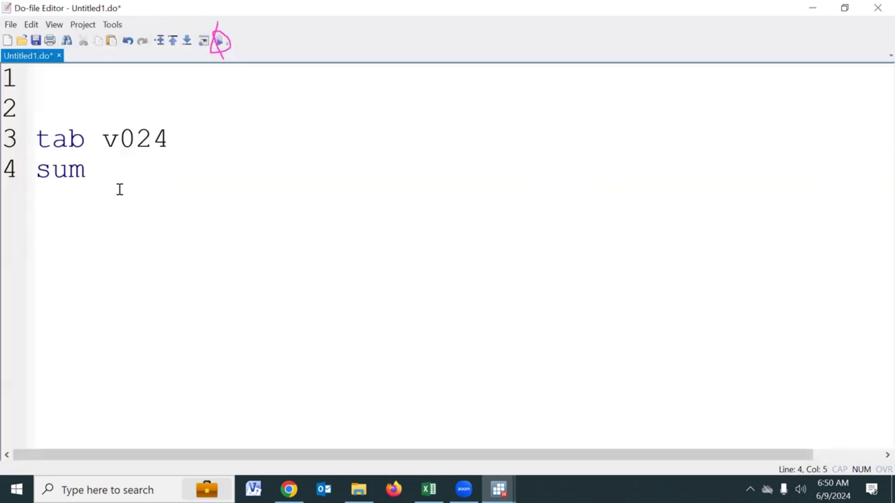
pyautogui.write('ChildAge')
pyautogui.press('Return')
pyautogui.press('Return')
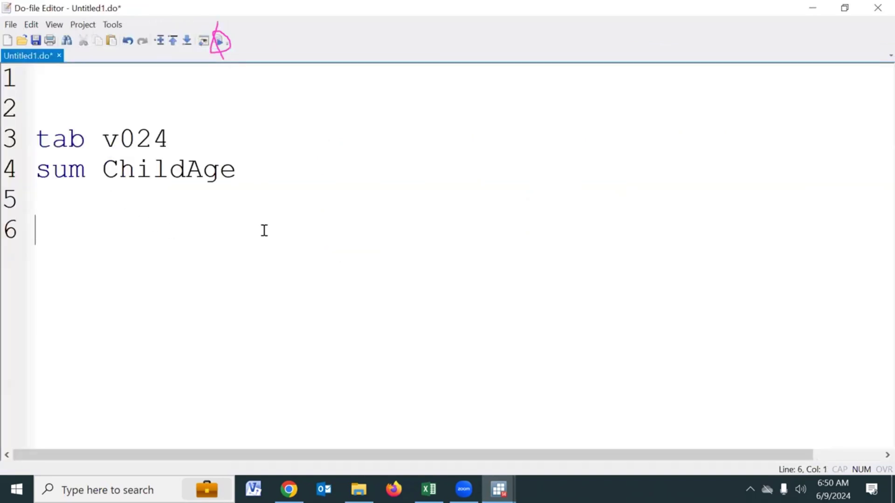
# Execute only the sum ChildAge line and bring its summary statistics into view in the main Stata window
pyautogui.moveTo(256, 177); pyautogui.dragTo(30, 160)
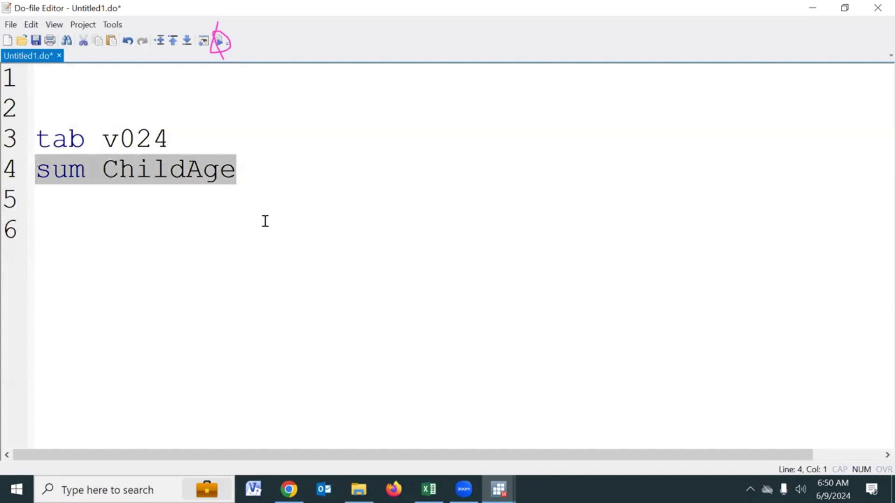
pyautogui.click(219, 42)
pyautogui.moveTo(499, 490)
pyautogui.click(420, 419)
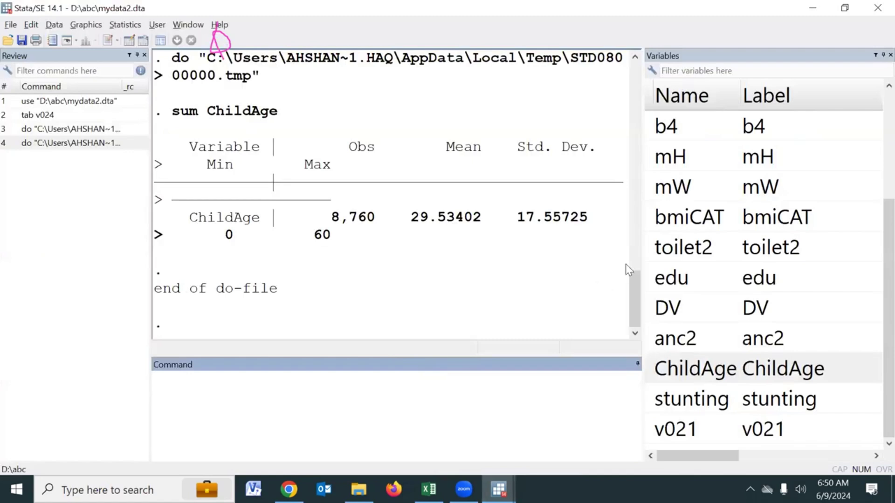
# Widen the results area by narrowing the Variables and Review panes, and clear the displayed results
pyautogui.moveTo(643, 261); pyautogui.dragTo(683, 270)
pyautogui.hotkey('alt', 'Tab')
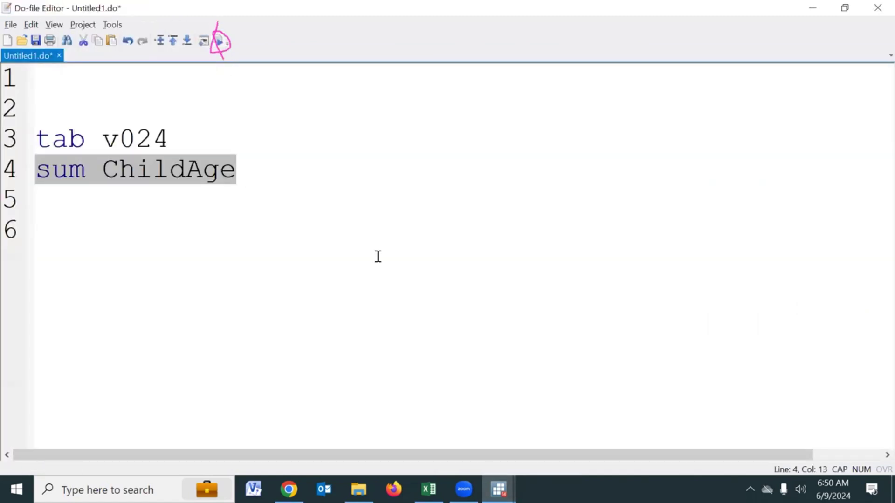
pyautogui.hotkey('alt', 'Tab')
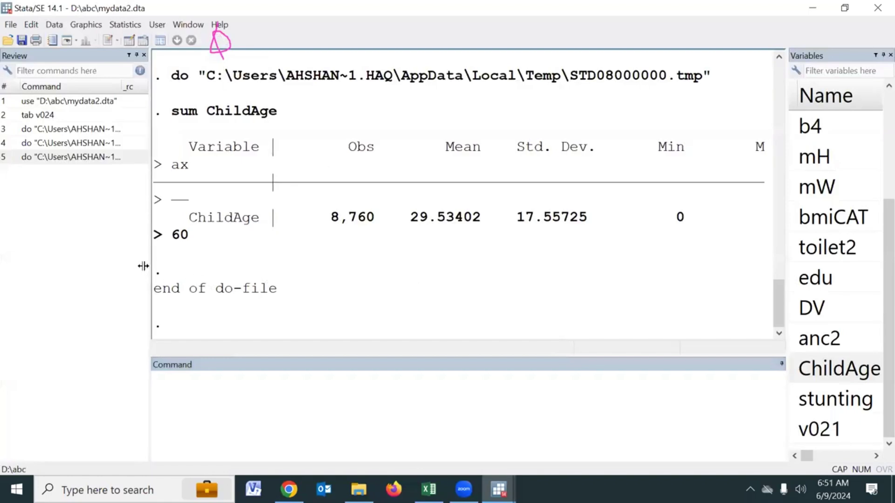
pyautogui.moveTo(143, 266); pyautogui.dragTo(49, 266)
pyautogui.rightClick(397, 253)
pyautogui.click(409, 277)
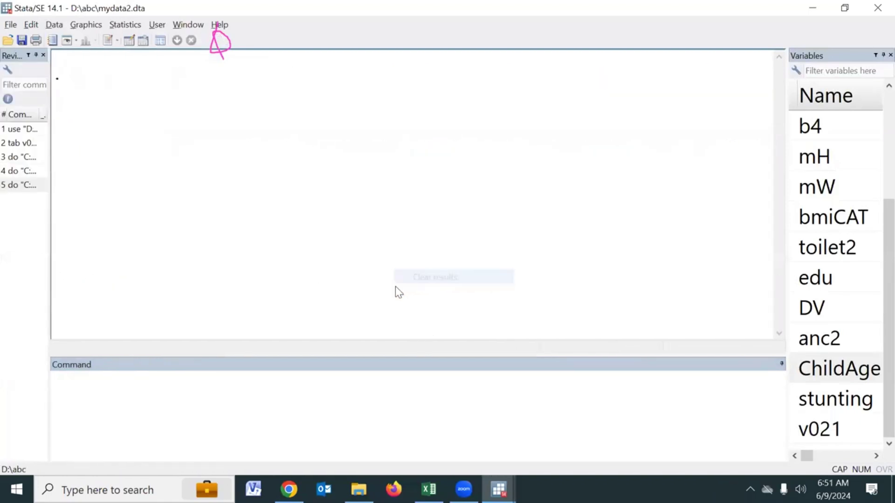
# Execute the sum ChildAge line again and examine the mean and standard deviation in the output
pyautogui.hotkey('alt', 'Tab')
pyautogui.click(219, 41)
pyautogui.hotkey('alt', 'Tab')
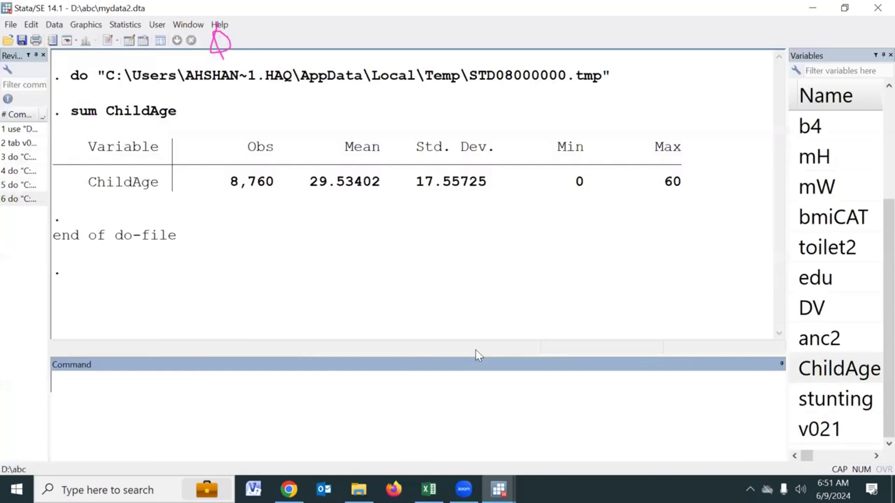
pyautogui.moveTo(310, 181); pyautogui.dragTo(496, 184)
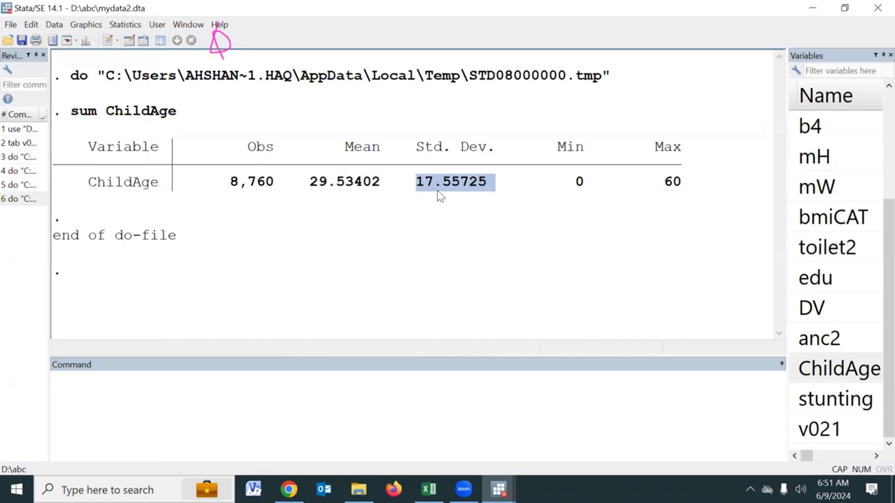
pyautogui.hotkey('alt', 'Tab')
pyautogui.click(150, 200)
pyautogui.doubleClick(154, 176)
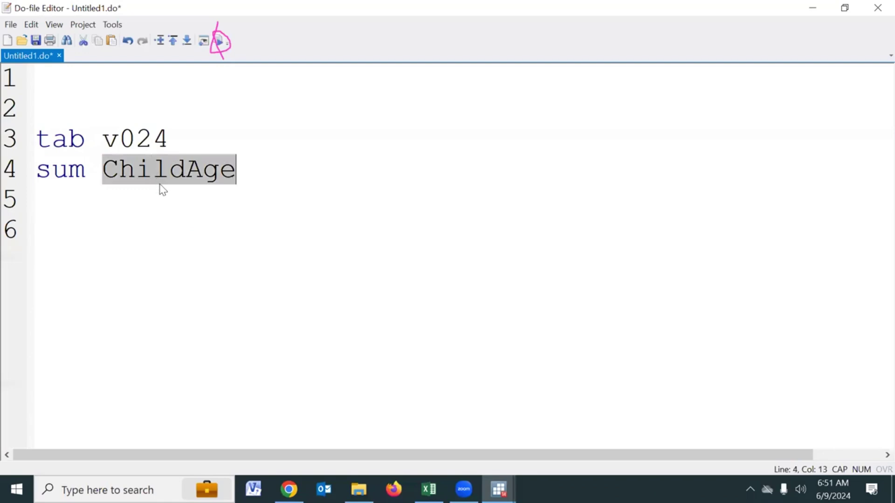
pyautogui.hotkey('alt', 'Tab')
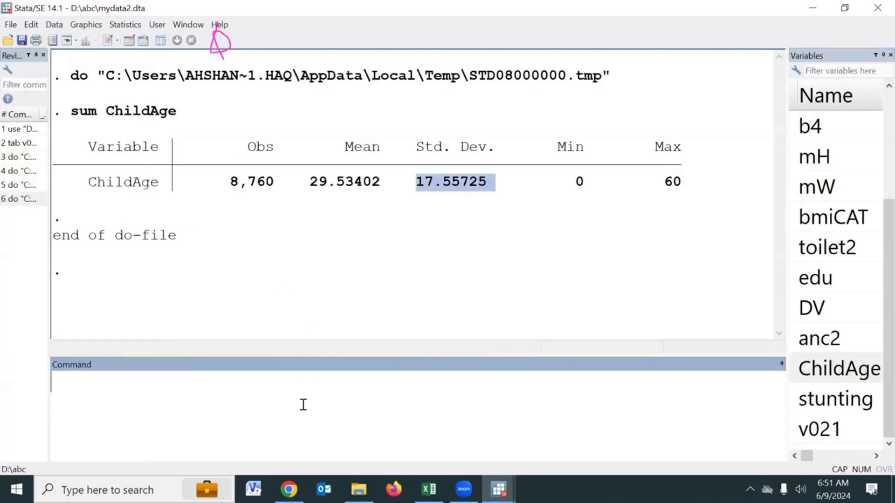
# Add the command tab edu in lowercase on line 6 of the do-file, taking the variable name from the variable list
pyautogui.hotkey('alt', 'Tab')
pyautogui.click(275, 169)
pyautogui.press('Return')
pyautogui.press('Return')
pyautogui.write('TAB')
pyautogui.hotkey('alt', 'Tab')
pyautogui.doubleClick(794, 280)
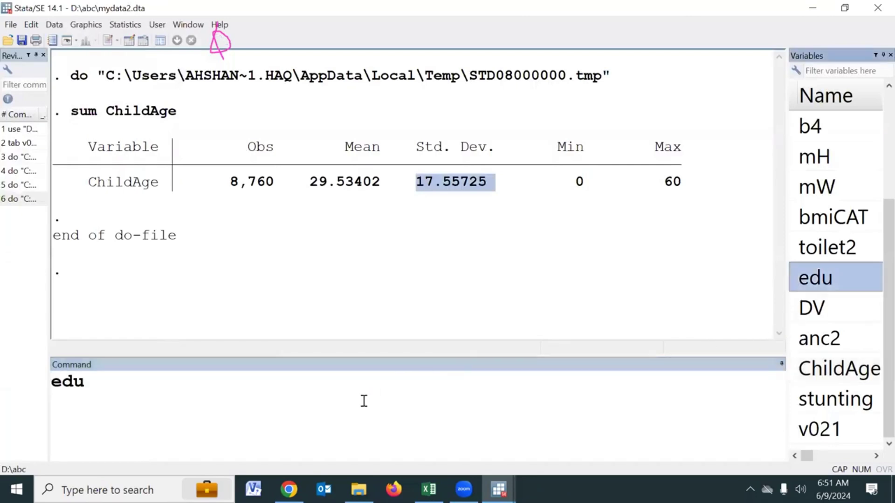
pyautogui.hotkey('ctrl', 'x')
pyautogui.hotkey('alt', 'Tab')
pyautogui.hotkey('ctrl', 'v')
pyautogui.doubleClick(76, 229)
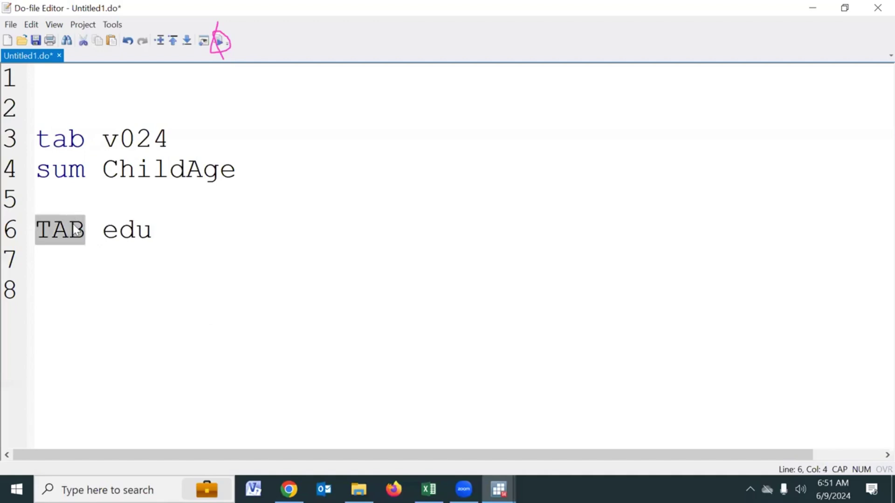
pyautogui.write('tab')
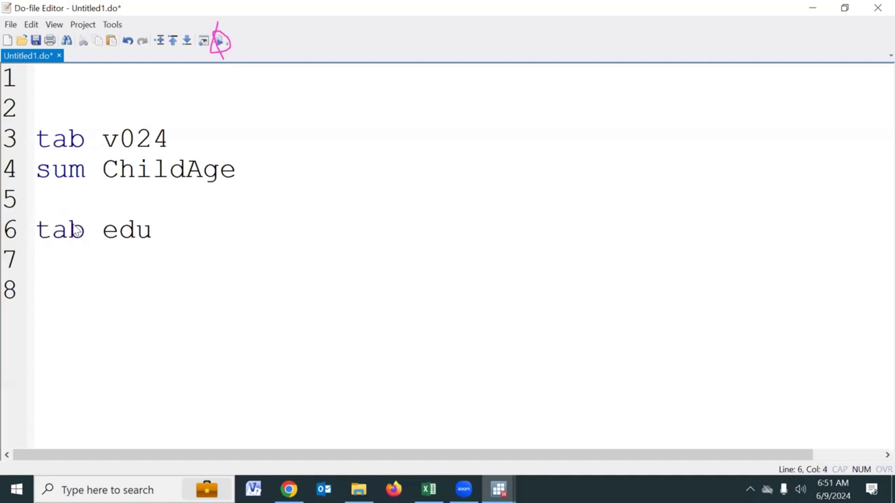
# Execute only the tab edu line of the do-file
pyautogui.doubleClick(61, 135)
pyautogui.doubleClick(58, 168)
pyautogui.click(55, 229)
pyautogui.moveTo(148, 231); pyautogui.dragTo(36, 231)
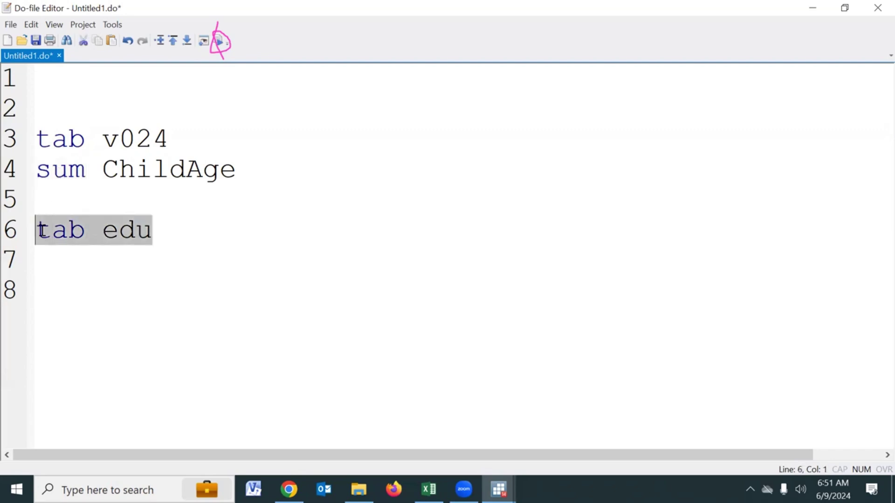
pyautogui.click(219, 41)
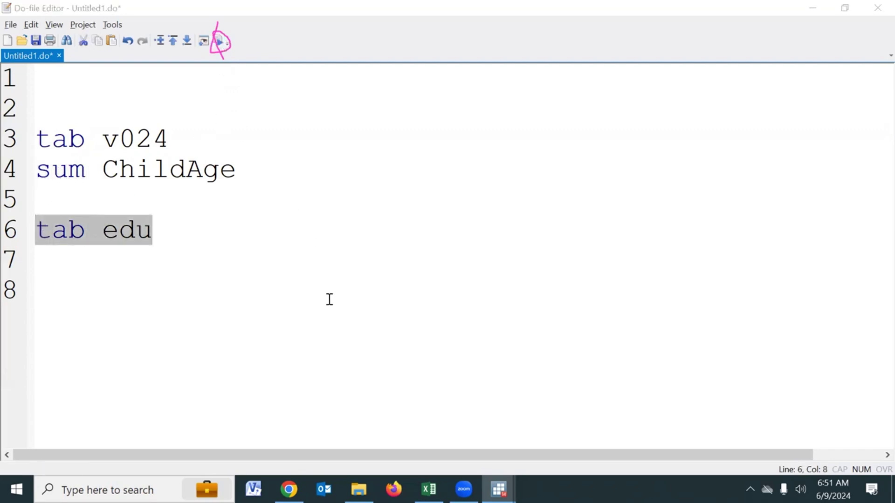
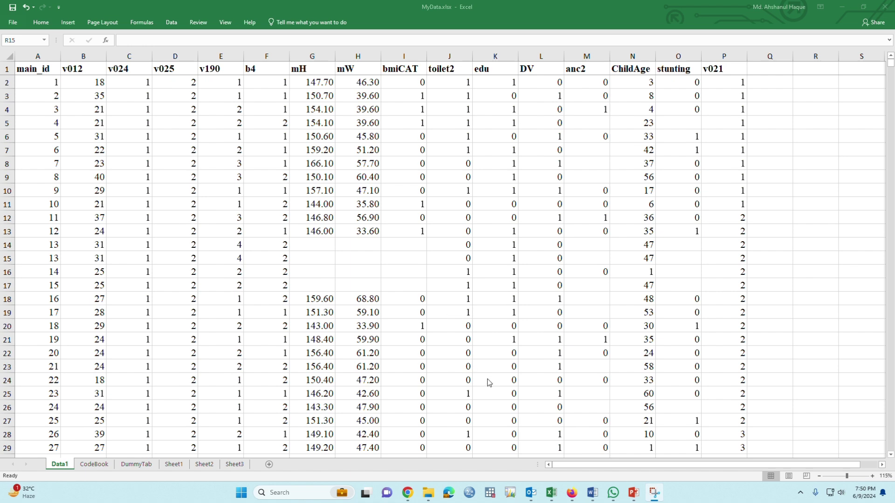
# Switch to Stata and select D:\abc\MyData.xlsx as the Excel file to import
pyautogui.click(490, 496)
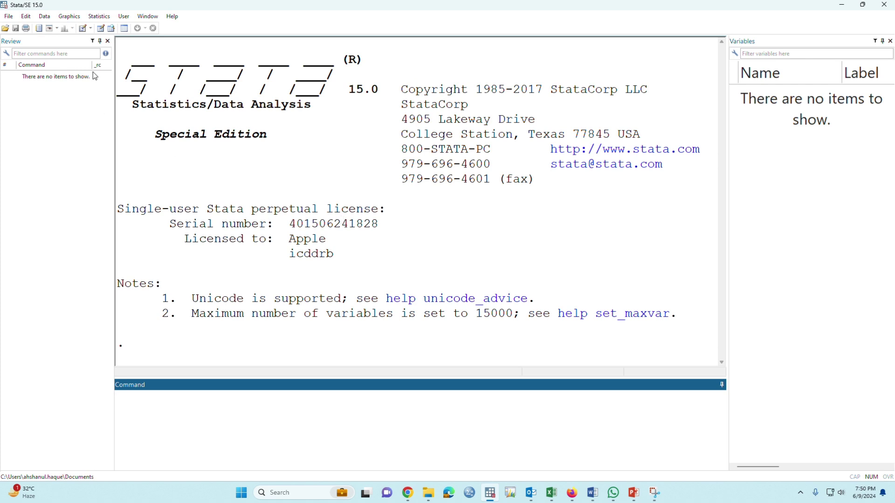
pyautogui.click(8, 16)
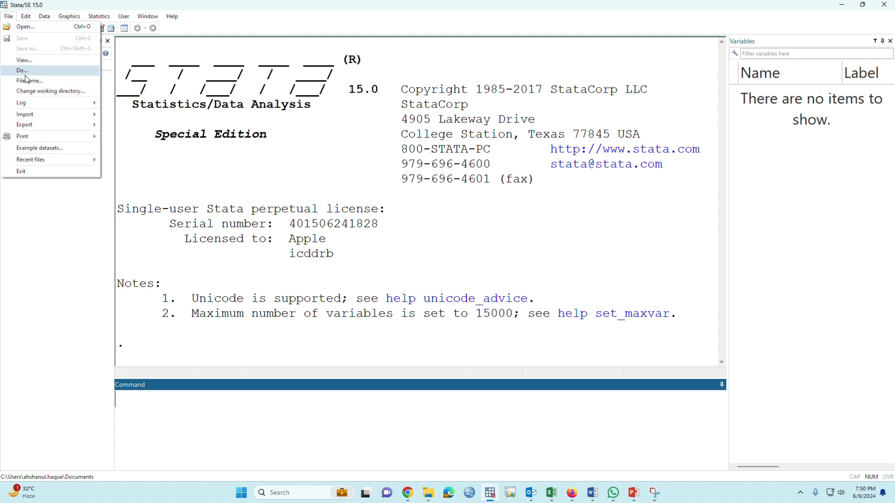
pyautogui.moveTo(28, 114)
pyautogui.click(156, 119)
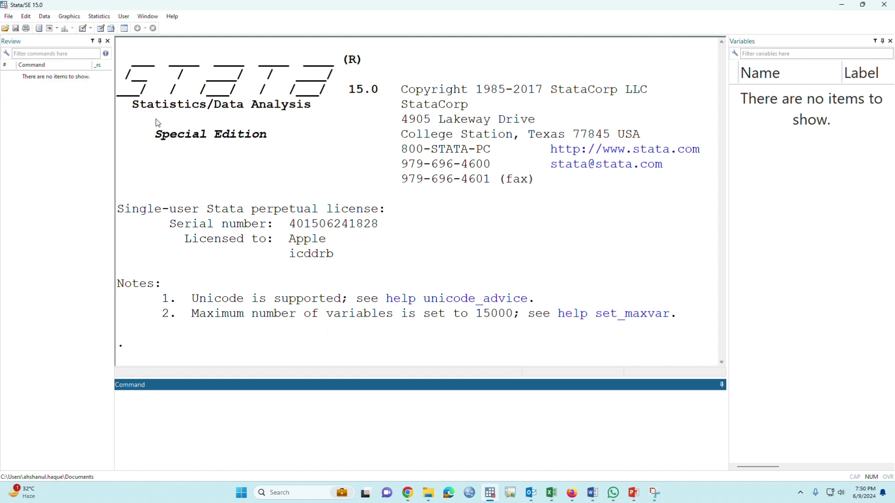
pyautogui.click(530, 172)
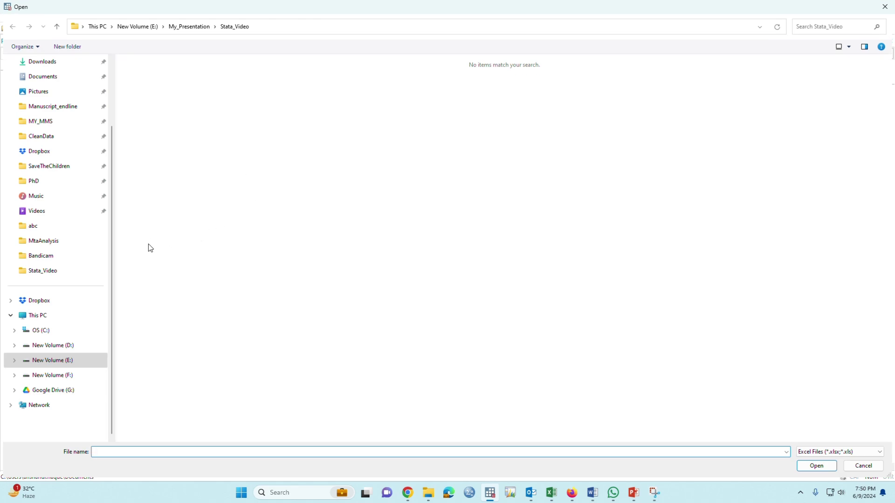
pyautogui.click(59, 347)
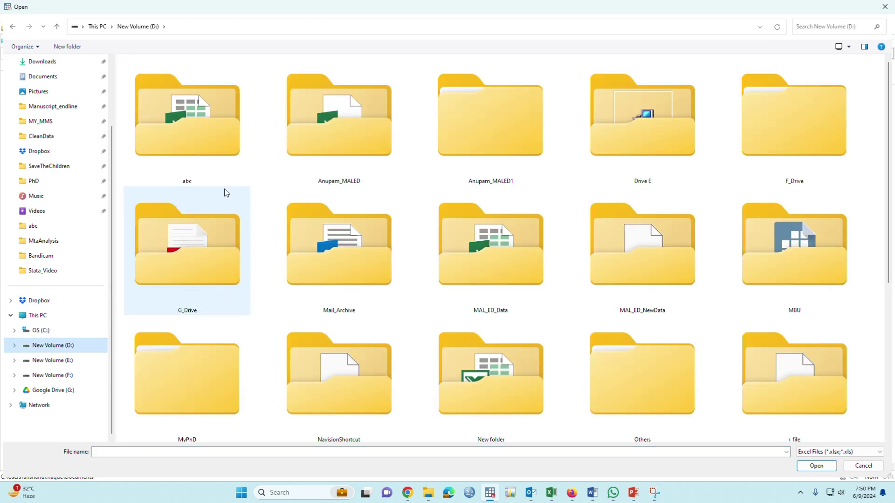
pyautogui.doubleClick(216, 141)
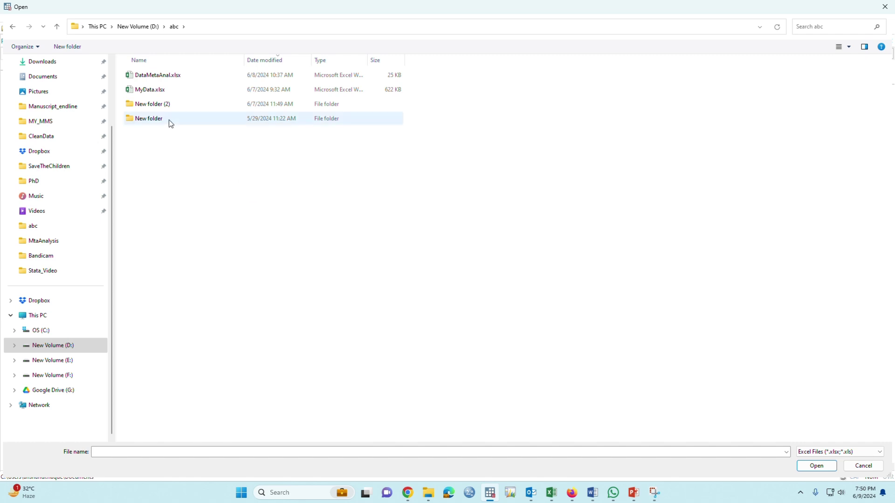
pyautogui.doubleClick(161, 94)
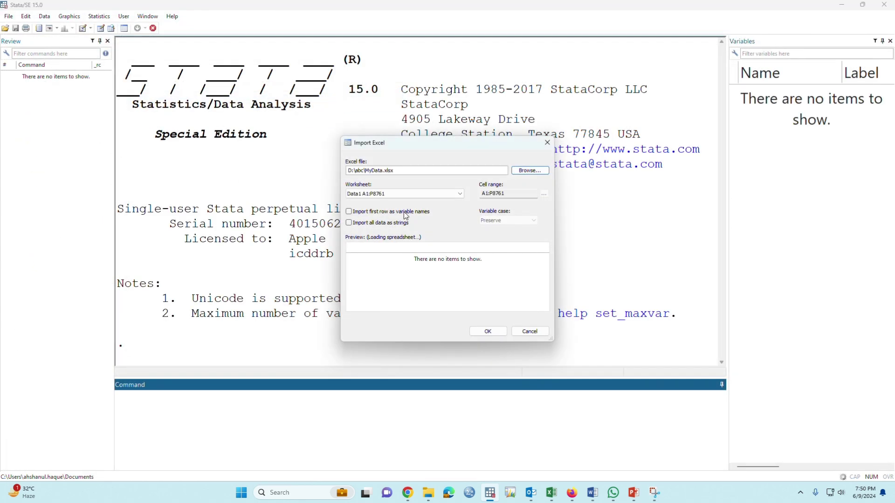
# Import the Data1 sheet with the first row as variable names, and widen the Variables pane to show the full labels
pyautogui.click(349, 211)
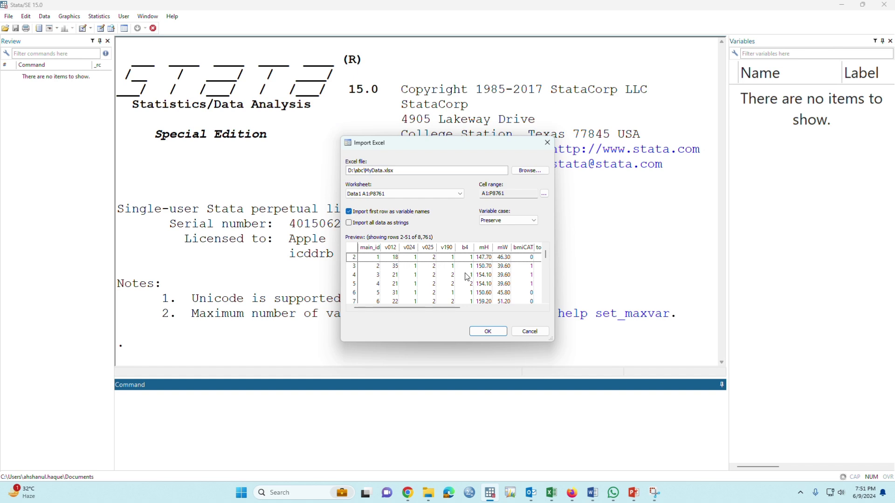
pyautogui.click(494, 332)
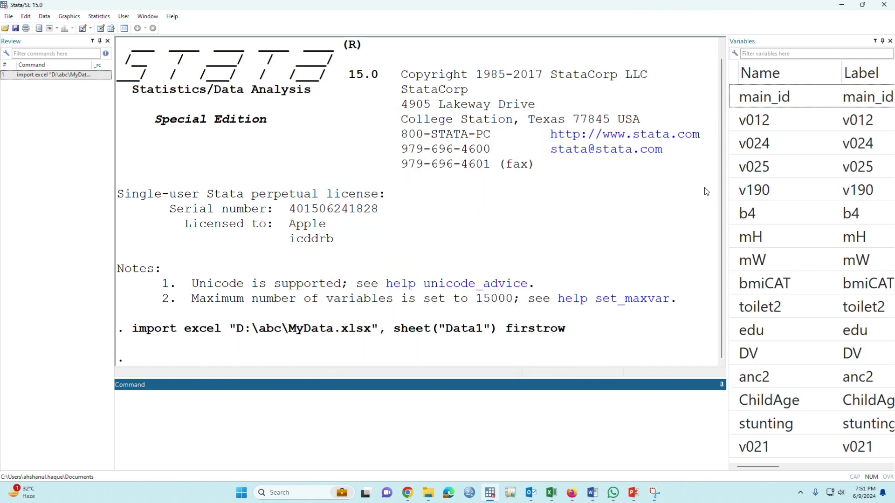
pyautogui.moveTo(726, 189); pyautogui.dragTo(589, 144)
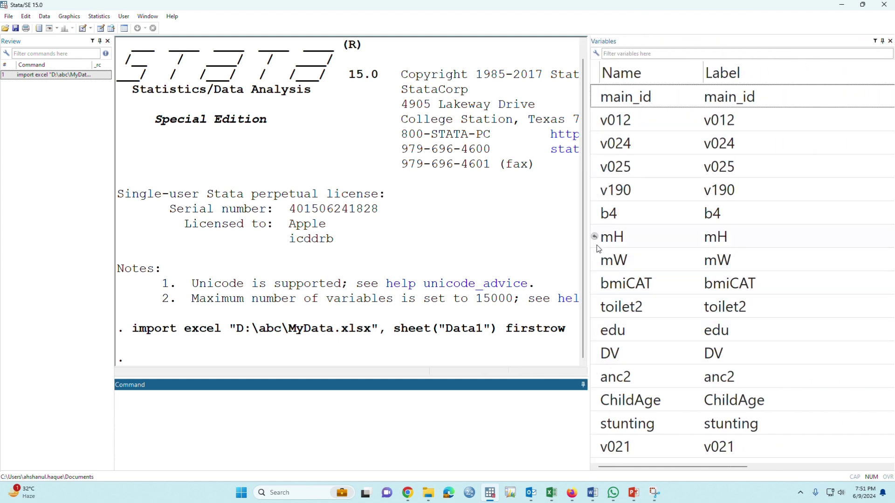
pyautogui.moveTo(589, 233); pyautogui.dragTo(681, 237)
# Copy the import excel command from the results and paste it onto line 3 of a new do-file
pyautogui.moveTo(132, 329); pyautogui.dragTo(565, 336)
pyautogui.hotkey('ctrl', 'c')
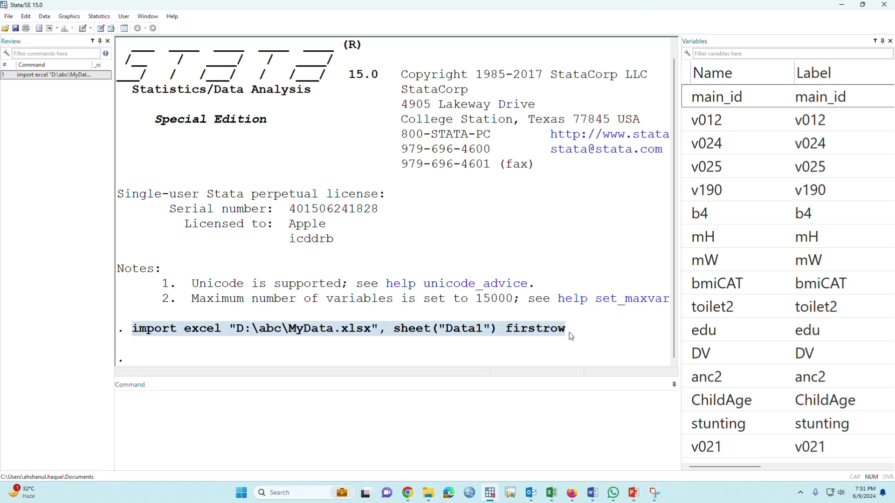
pyautogui.click(83, 28)
pyautogui.press('Return')
pyautogui.press('Return')
pyautogui.hotkey('ctrl', 'v')
pyautogui.scroll(10, 234, 276)
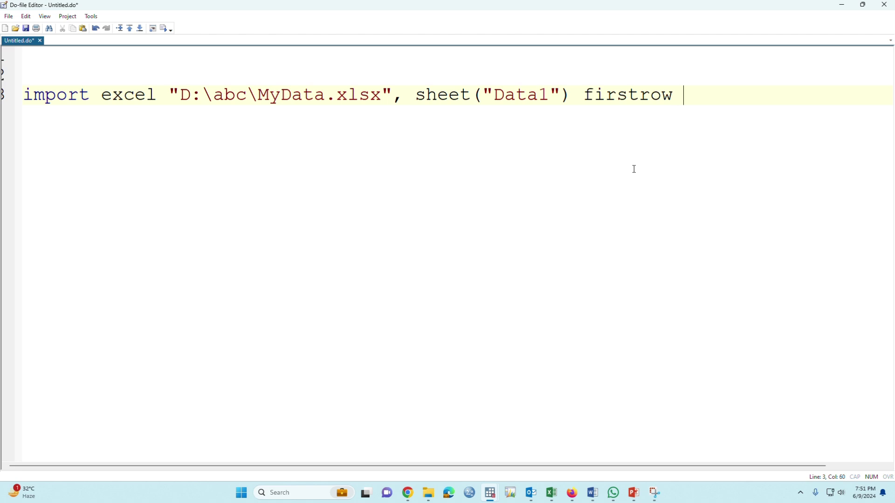
# Append the clear option to the import excel command on line 3 and execute that line
pyautogui.write('clear')
pyautogui.press('Return')
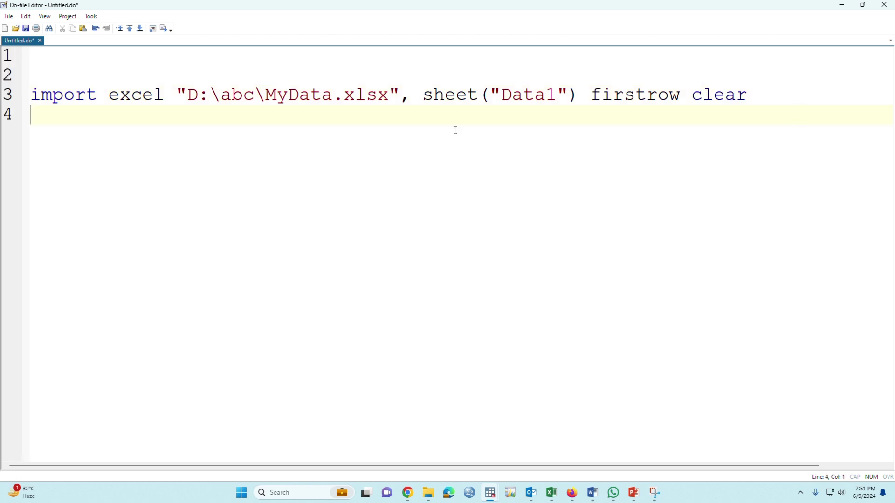
pyautogui.moveTo(763, 98); pyautogui.dragTo(34, 98)
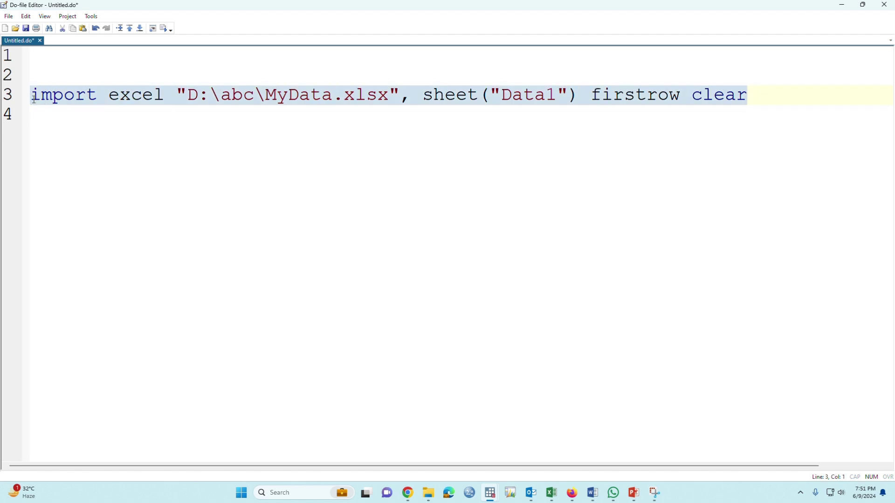
pyautogui.click(164, 29)
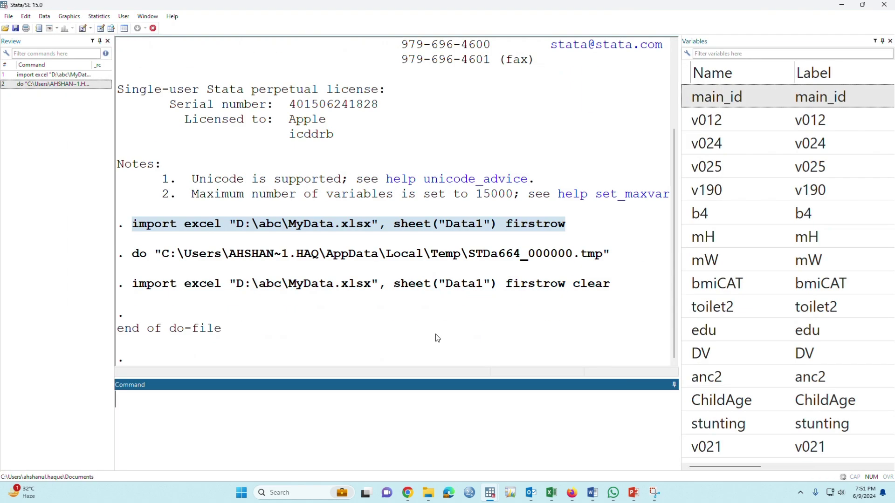
# Clear the displayed results and remove the dataset from memory with the clear command
pyautogui.rightClick(433, 133)
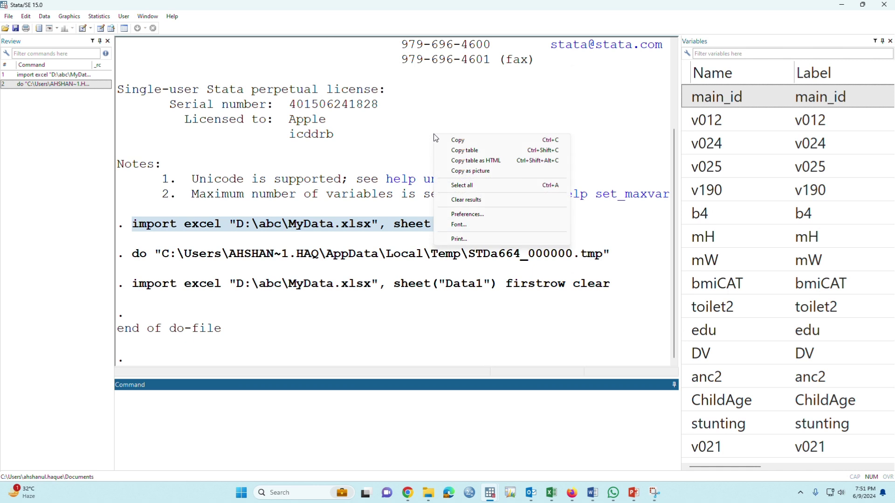
pyautogui.click(472, 200)
pyautogui.click(381, 431)
pyautogui.write('clear')
pyautogui.press('Return')
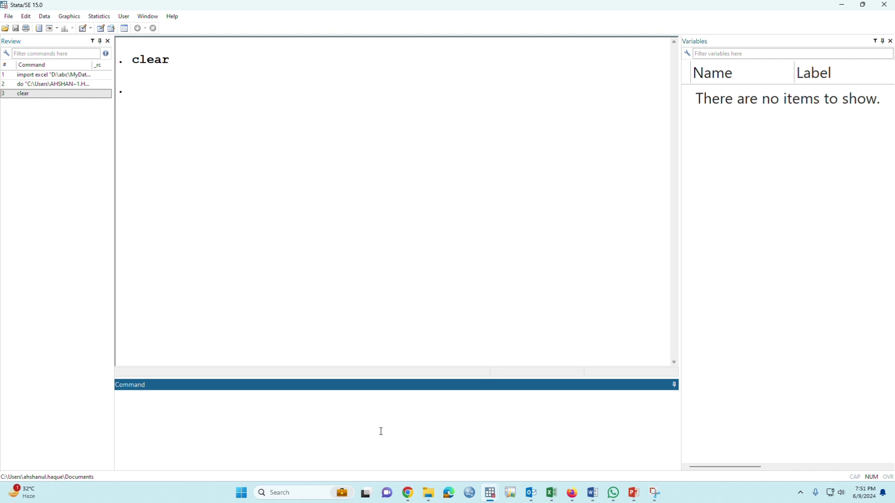
# Empty the command history and execute the import excel line of the do-file again
pyautogui.rightClick(7, 115)
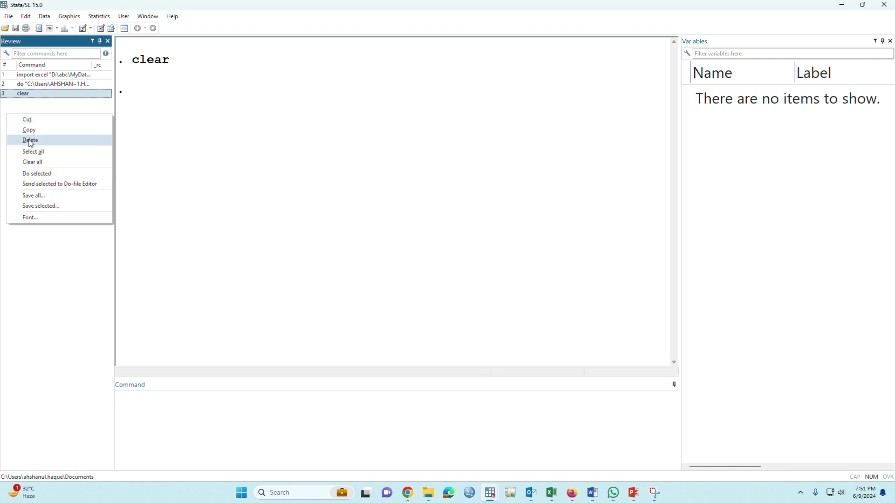
pyautogui.click(40, 161)
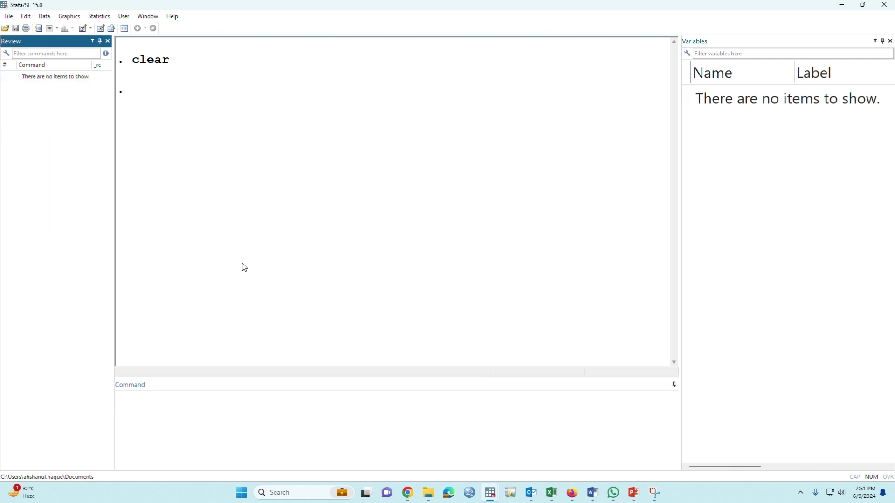
pyautogui.hotkey('alt', 'Tab')
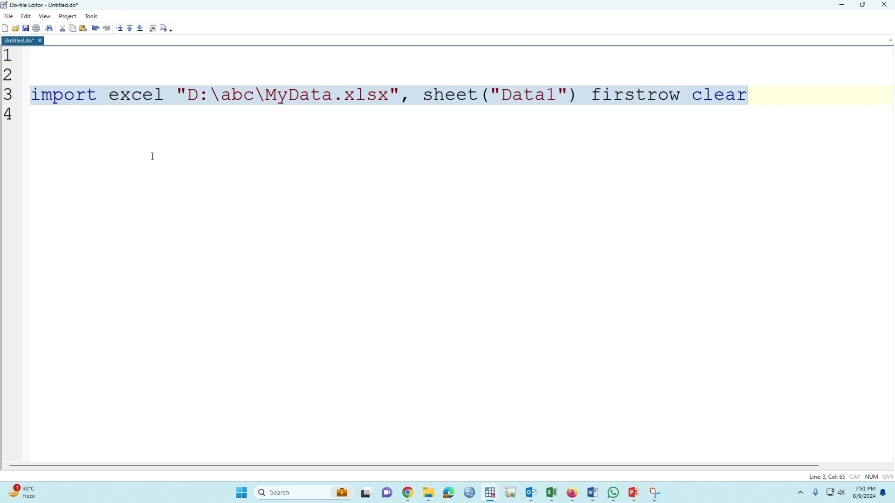
pyautogui.click(121, 142)
pyautogui.click(8, 99)
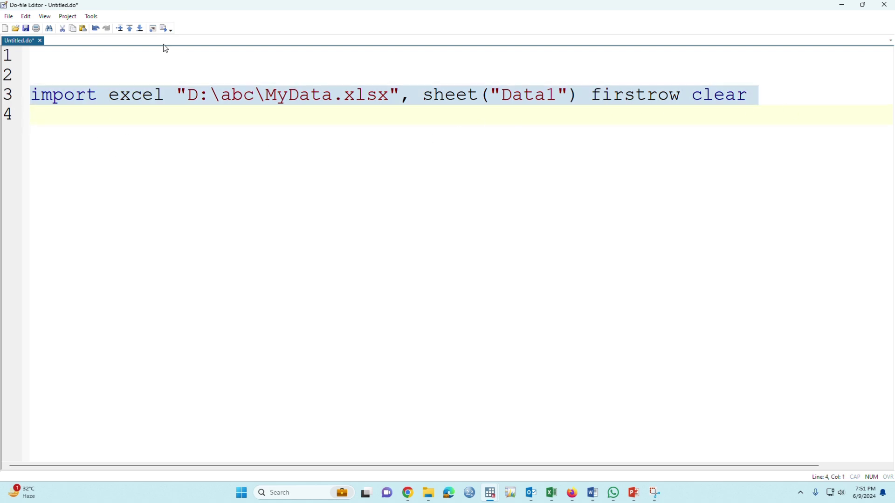
pyautogui.click(164, 29)
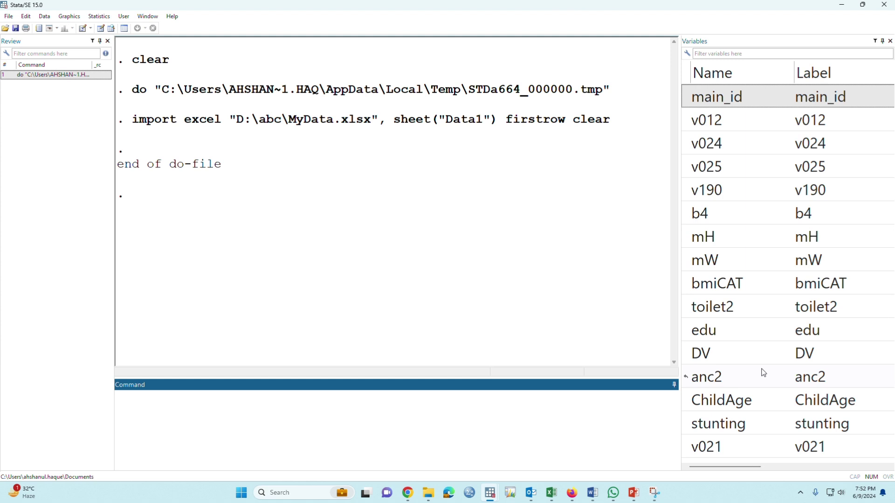
# Look through the imported rows and columns in the Data Editor and close it
pyautogui.click(101, 29)
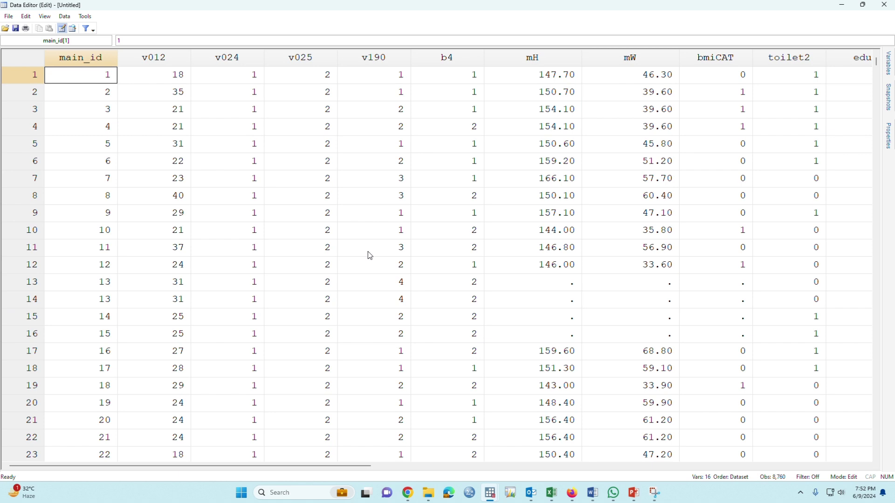
pyautogui.moveTo(85, 469); pyautogui.dragTo(122, 400)
pyautogui.click(884, 4)
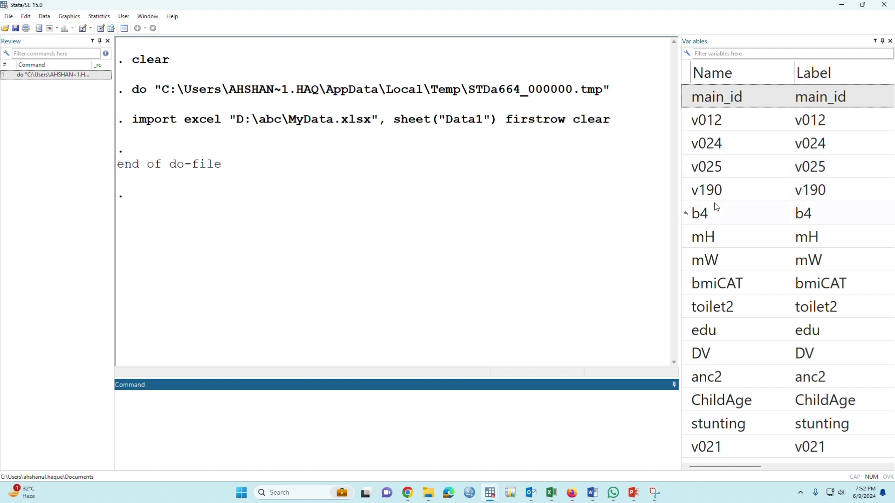
# Switch to MyData.xlsx in Excel and copy the main_id label text "Study ID by SRL" from the CodeBook sheet
pyautogui.click(551, 493)
pyautogui.click(94, 464)
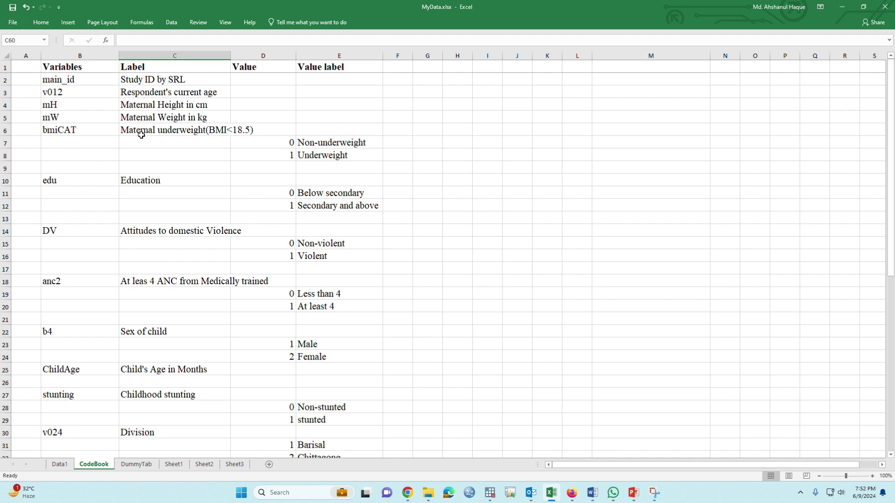
pyautogui.click(175, 80)
pyautogui.moveTo(166, 40); pyautogui.dragTo(104, 40)
pyautogui.hotkey('ctrl', 'c')
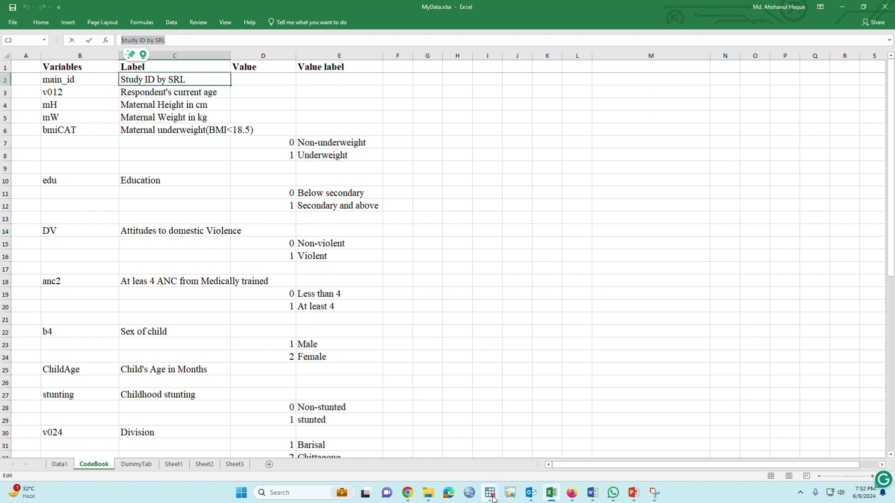
# Back in Stata, enter the command label variable main_id "Study ID by SRL", inserting the variable name from the list and pasting the label
pyautogui.moveTo(493, 498)
pyautogui.click(443, 443)
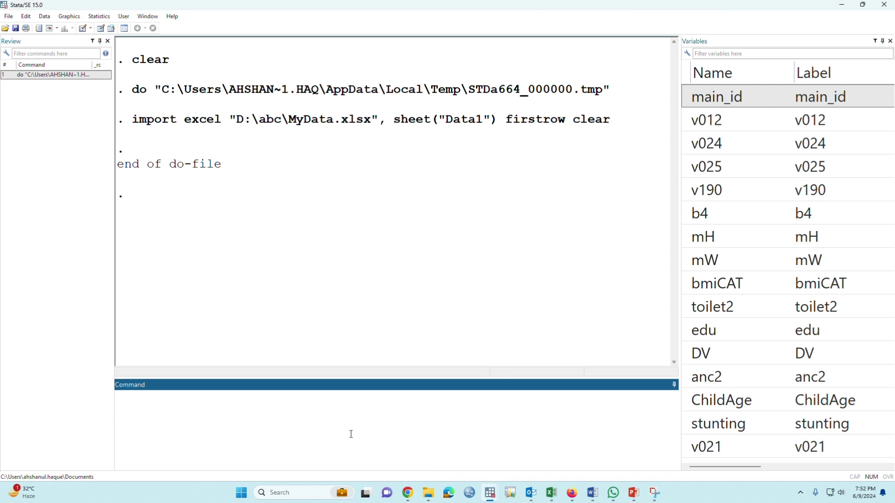
pyautogui.write('label vari')
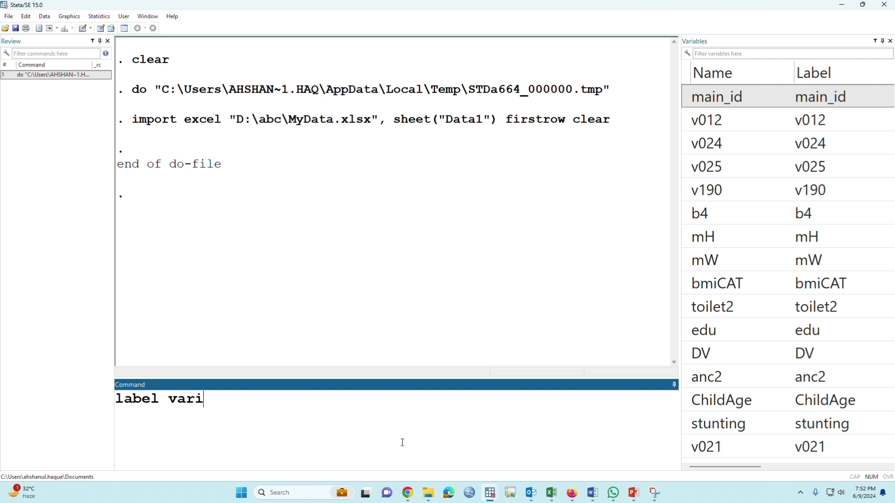
pyautogui.write('able')
pyautogui.click(700, 96)
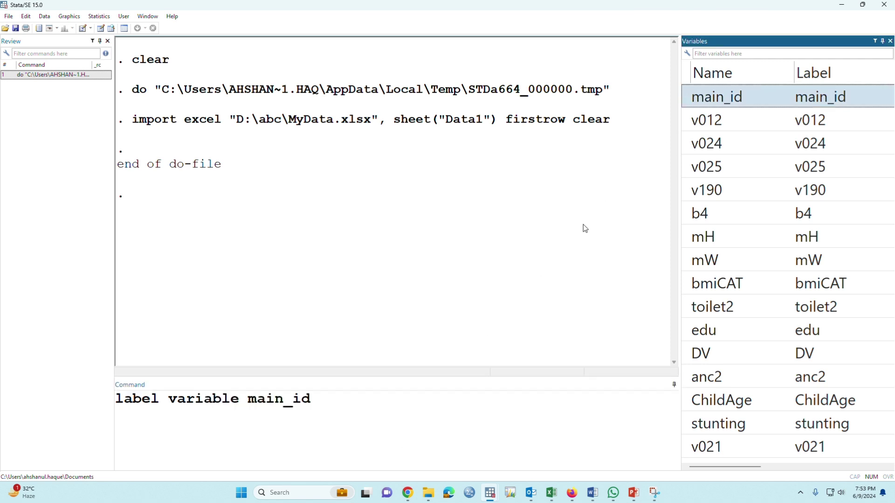
pyautogui.click(479, 437)
pyautogui.write('""')
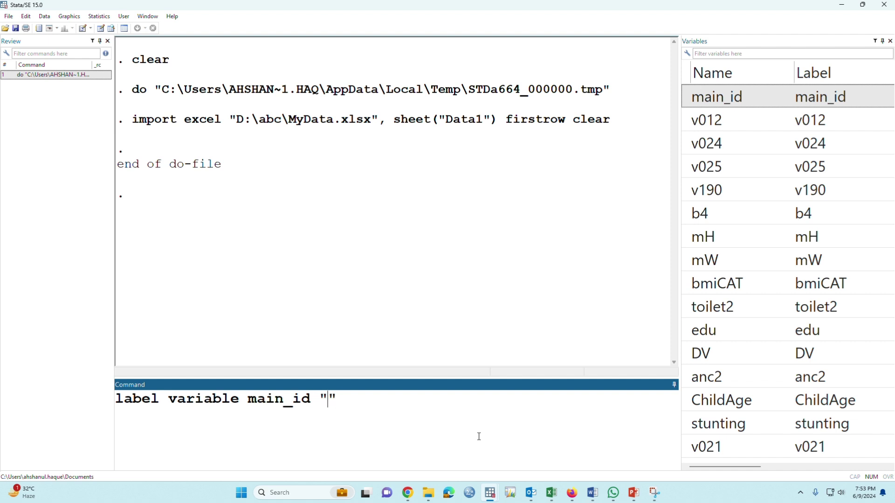
pyautogui.hotkey('ctrl', 'v')
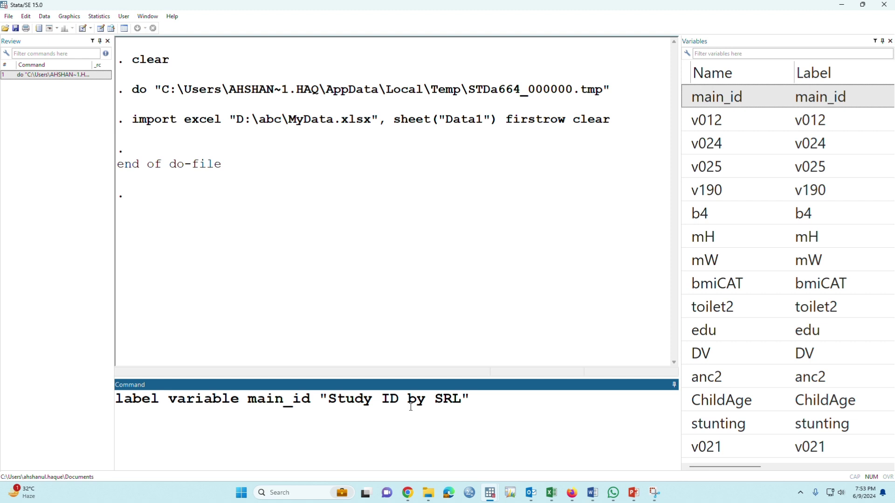
# Review each part of the label variable command and run it to label main_id
pyautogui.doubleClick(150, 400)
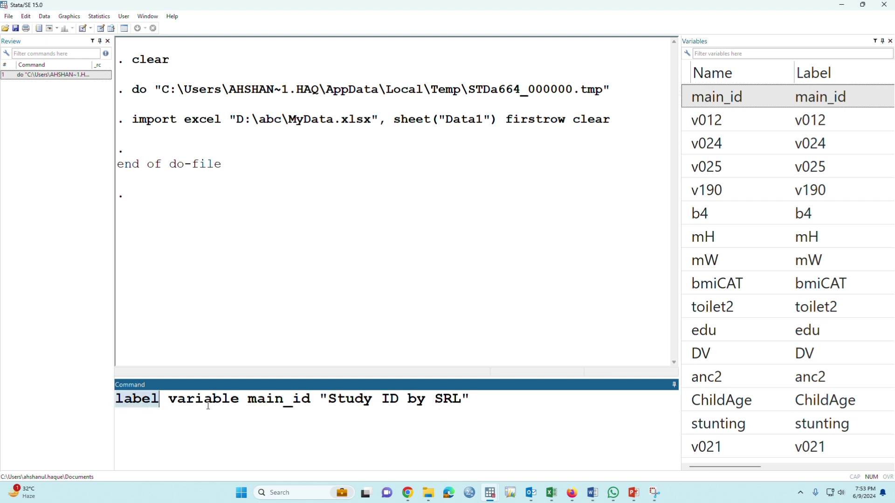
pyautogui.doubleClick(212, 401)
pyautogui.doubleClick(303, 398)
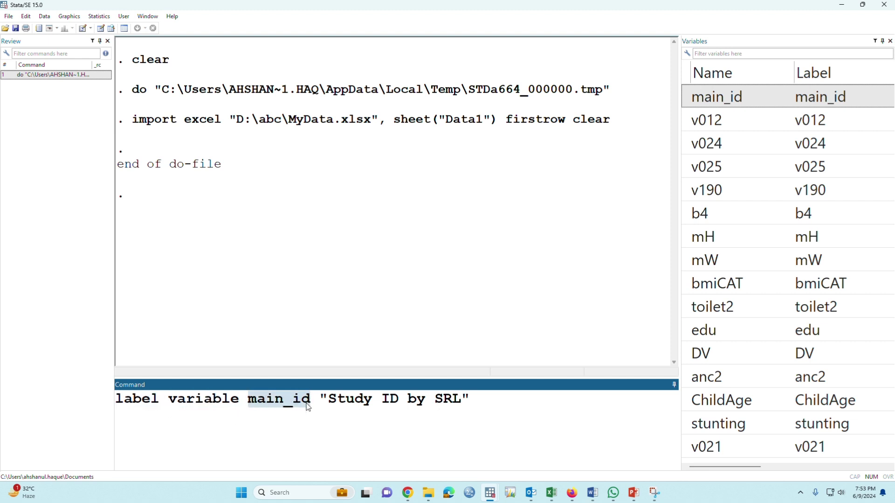
pyautogui.click(321, 403)
pyautogui.moveTo(321, 403); pyautogui.dragTo(507, 403)
pyautogui.click(503, 403)
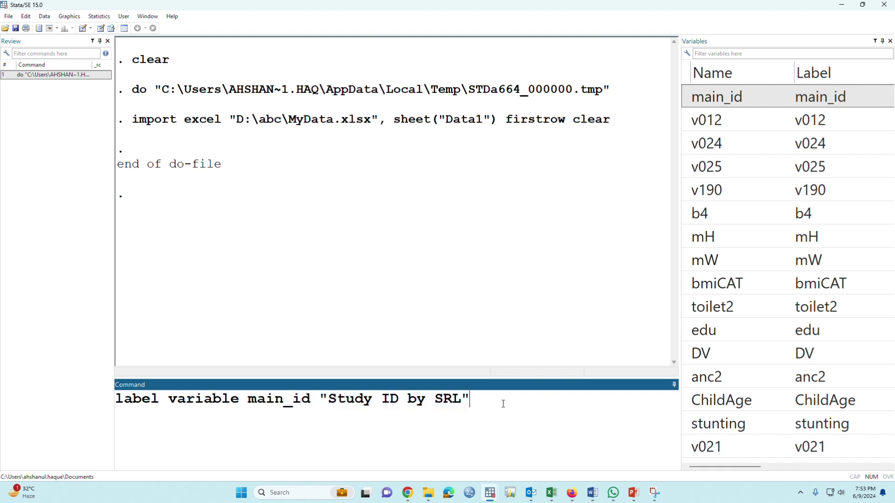
pyautogui.press('Return')
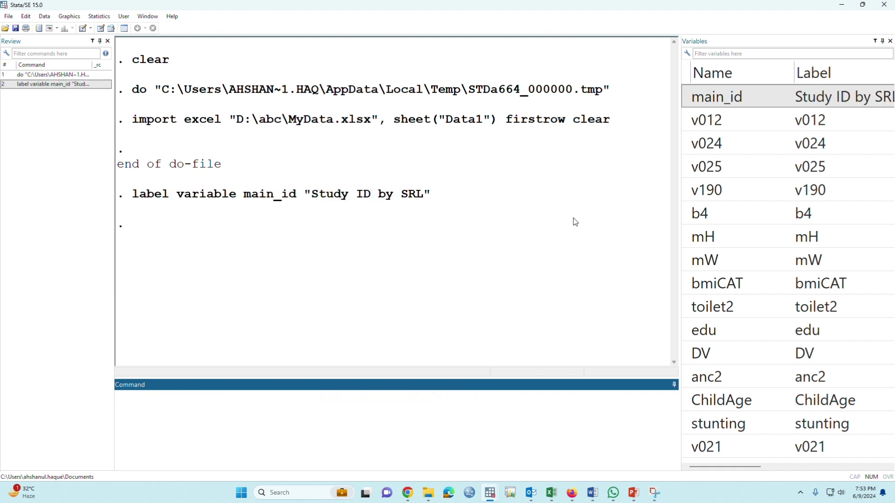
# Widen the variable list so the full variable labels fit
pyautogui.click(677, 177)
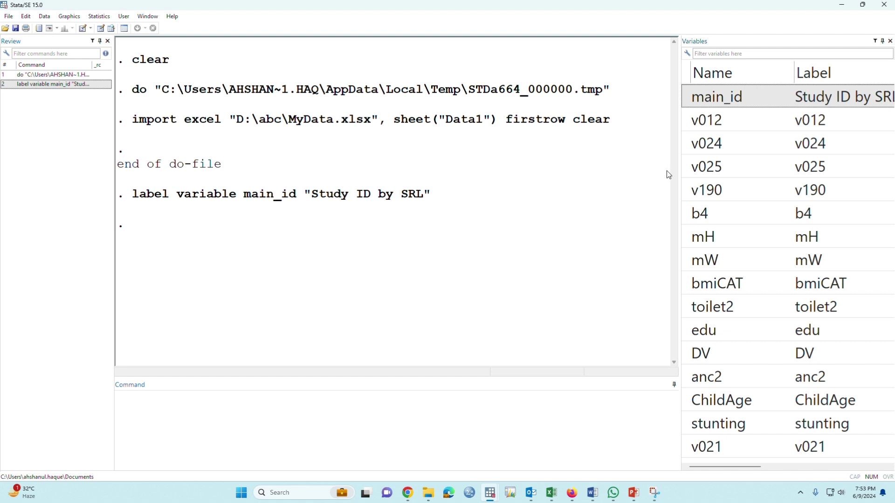
pyautogui.moveTo(680, 161); pyautogui.dragTo(576, 160)
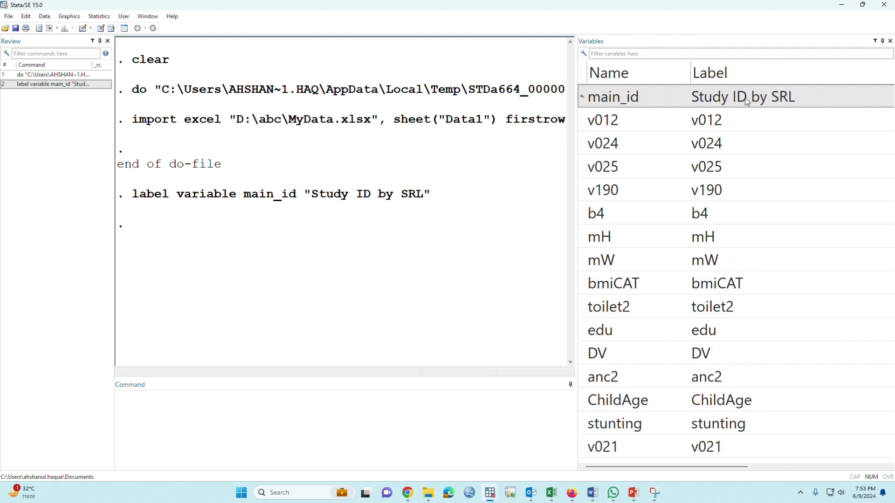
# Start the abbreviated labelling command la var v012, inserting the variable name from the variable list
pyautogui.click(302, 416)
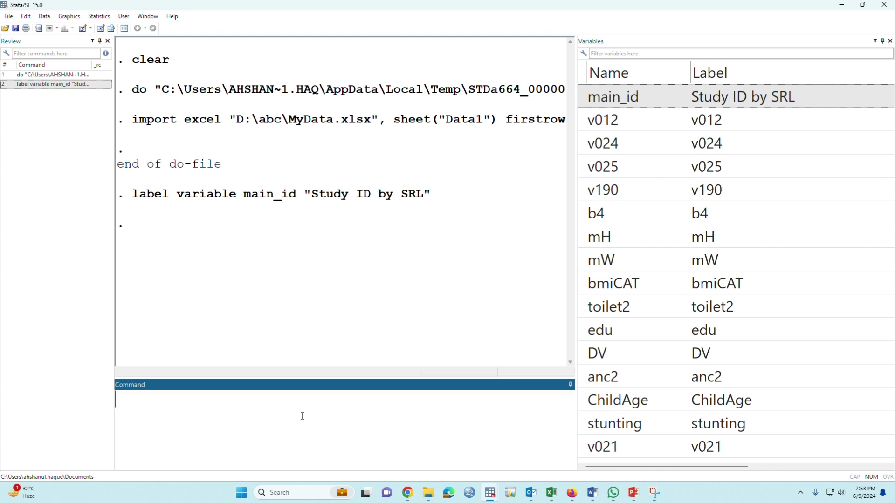
pyautogui.write('l')
pyautogui.write('abel')
pyautogui.press('BackSpace')
pyautogui.press('BackSpace')
pyautogui.press('BackSpace')
pyautogui.write('variable')
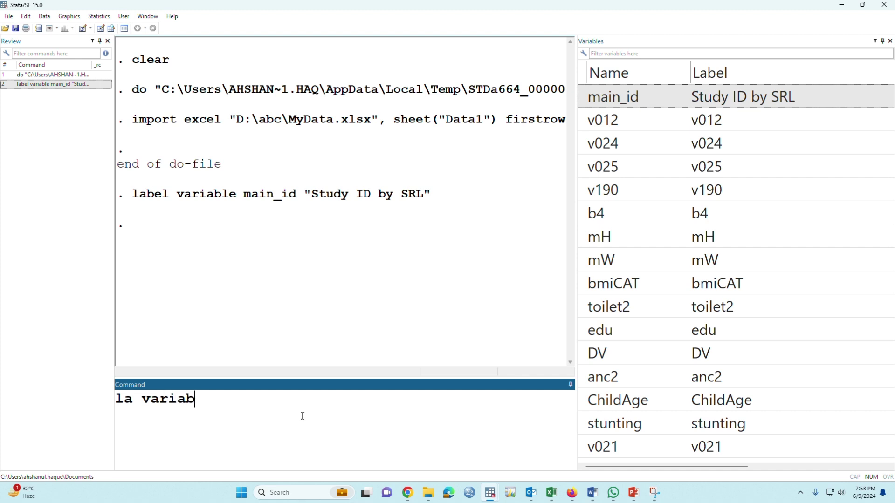
pyautogui.press('BackSpace')
pyautogui.press('BackSpace')
pyautogui.press('BackSpace')
pyautogui.press('BackSpace')
pyautogui.press('BackSpace')
pyautogui.click(584, 122)
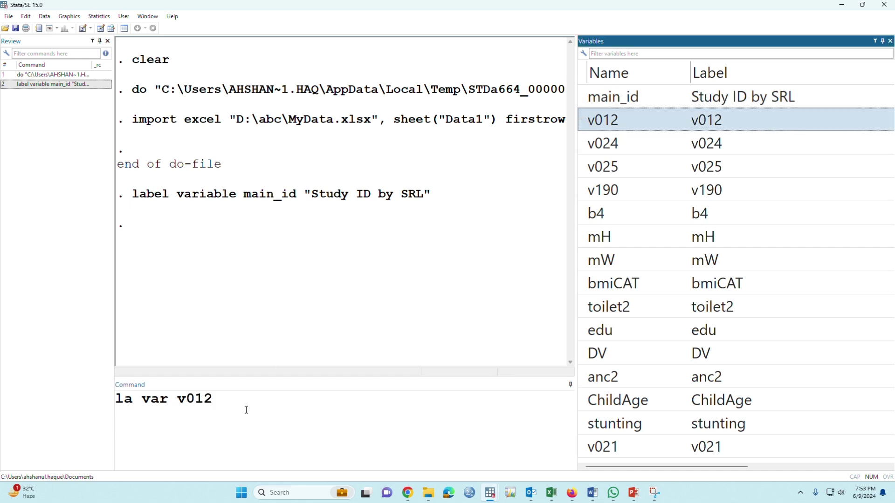
# Complete the v012 command with the label "Age of mother", run it and check the label in the variable list
pyautogui.write('""')
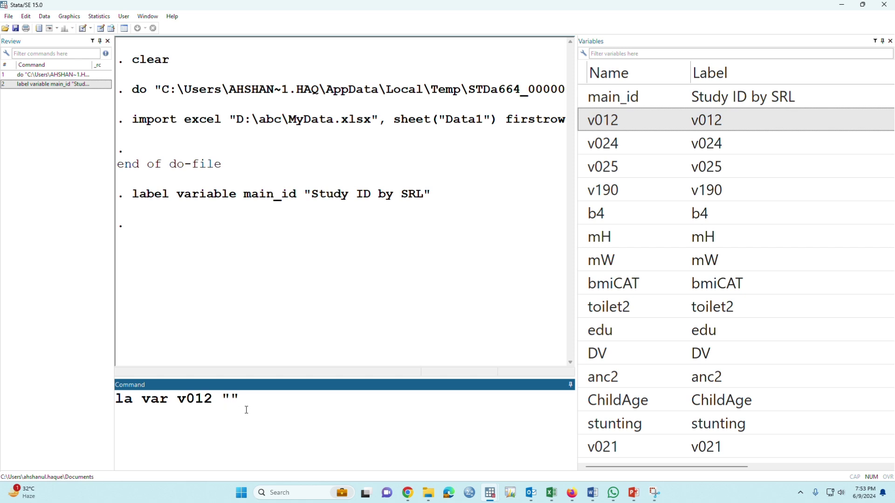
pyautogui.write('Age of mother')
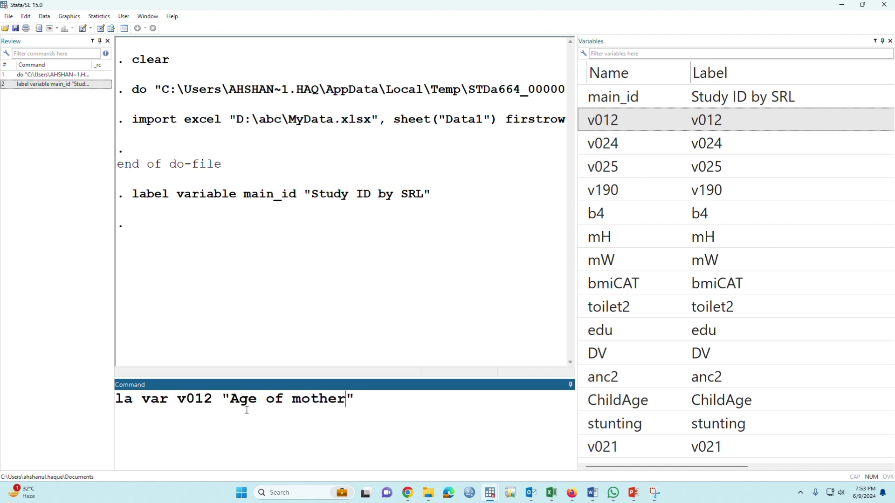
pyautogui.click(365, 399)
pyautogui.press('Return')
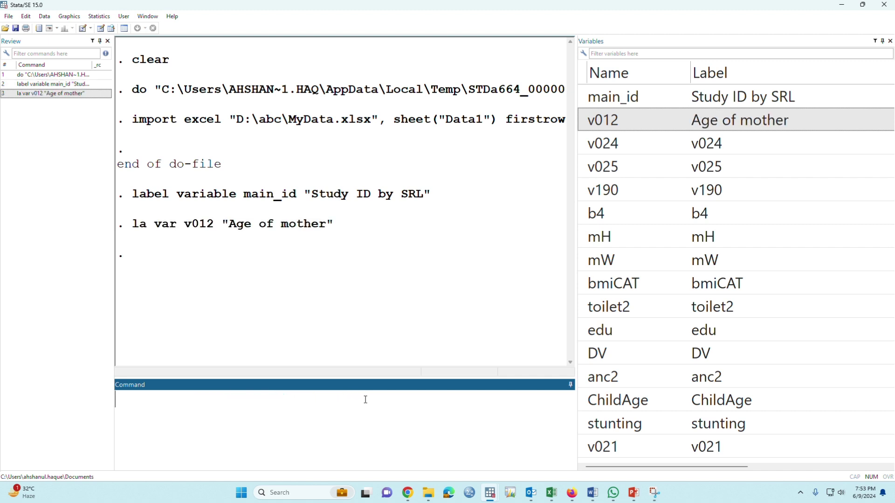
pyautogui.click(704, 123)
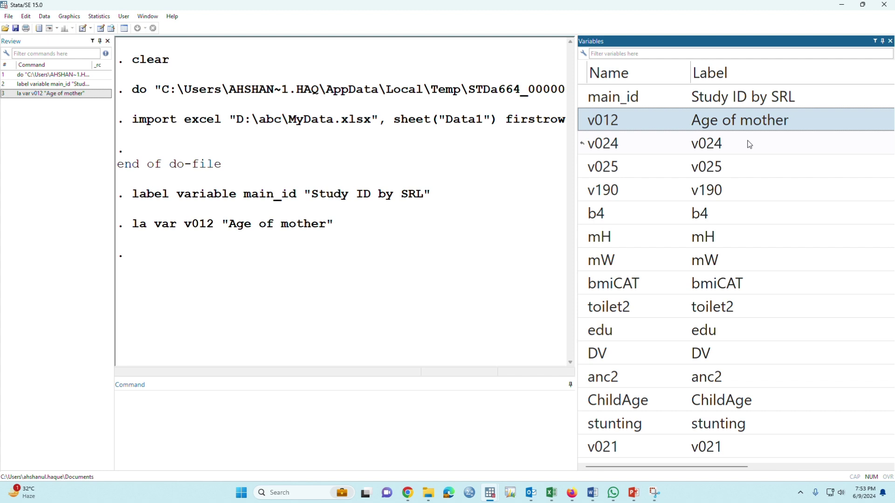
# Copy the two label commands for main_id and v012 from the command history and switch to the do-file
pyautogui.click(56, 84)
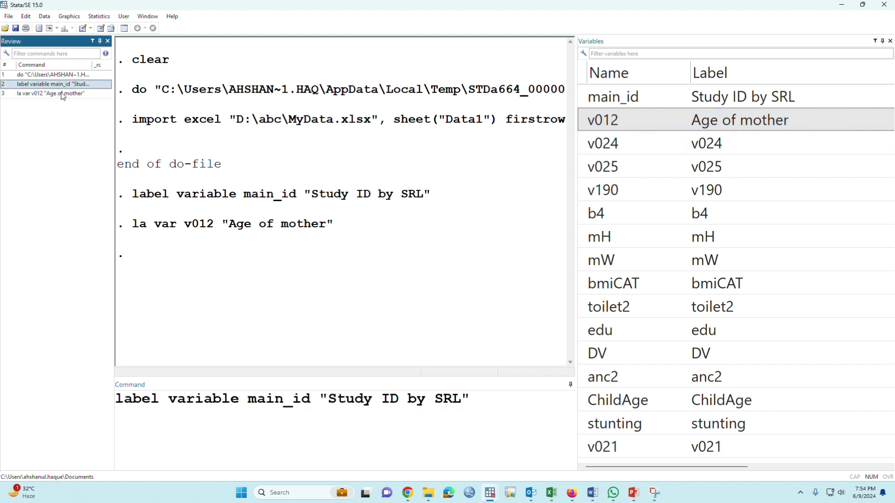
pyautogui.keyDown('shift'); pyautogui.click(64, 94); pyautogui.keyUp('shift')
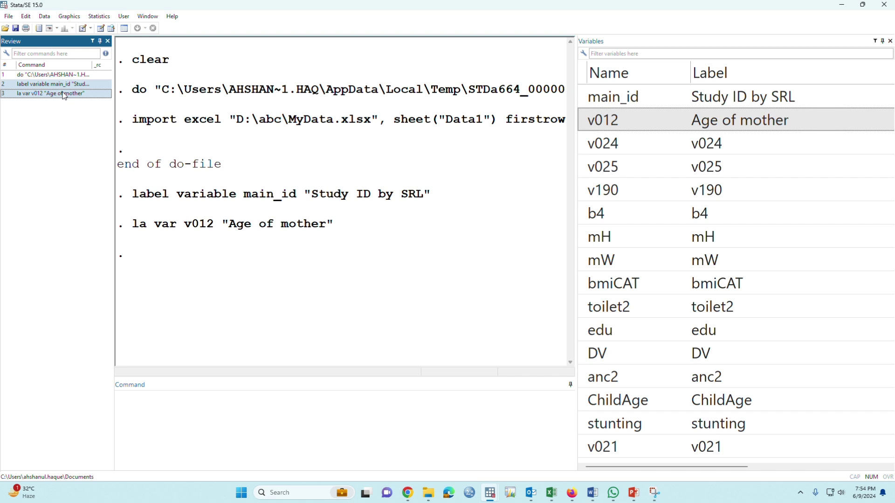
pyautogui.rightClick(64, 95)
pyautogui.click(80, 109)
pyautogui.moveTo(491, 501)
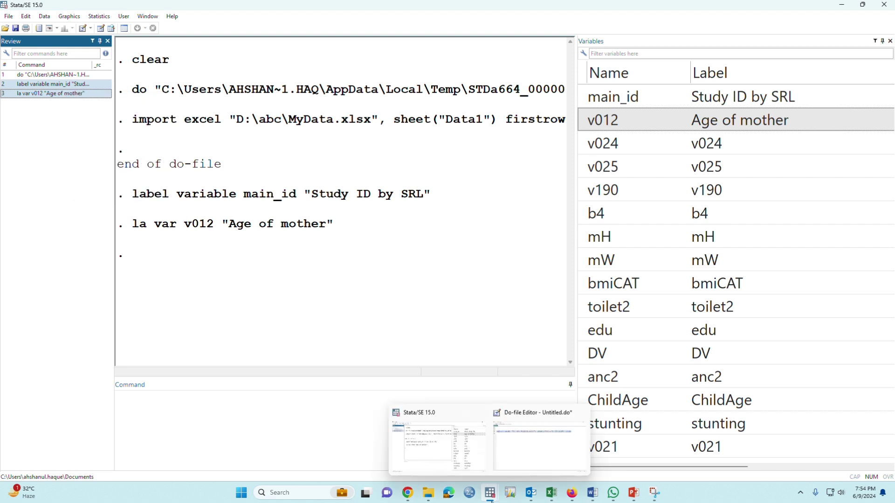
pyautogui.click(522, 454)
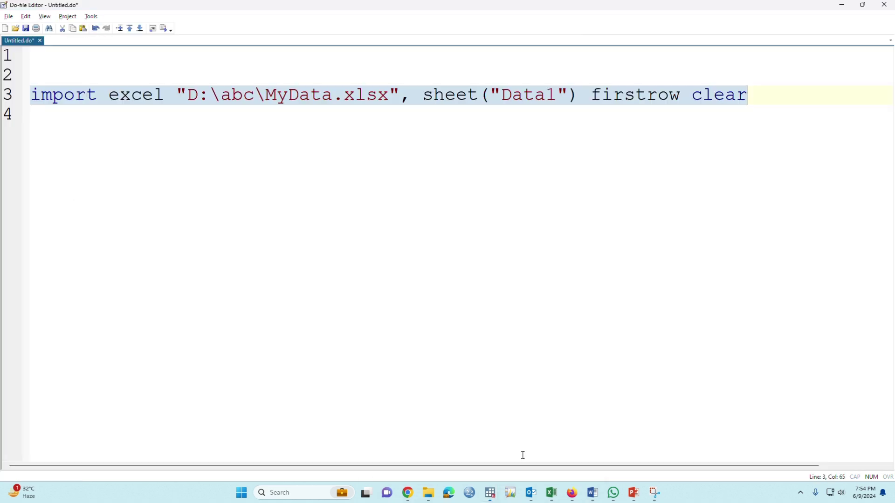
# Paste the two label commands below the import line, with blank lines before and after them
pyautogui.click(119, 132)
pyautogui.press('Return')
pyautogui.press('Return')
pyautogui.write('label variable main_id "Study ID by SRL" la var v012 "Age of mother"')
pyautogui.press('Return')
pyautogui.press('Return')
pyautogui.press('Return')
pyautogui.press('Return')
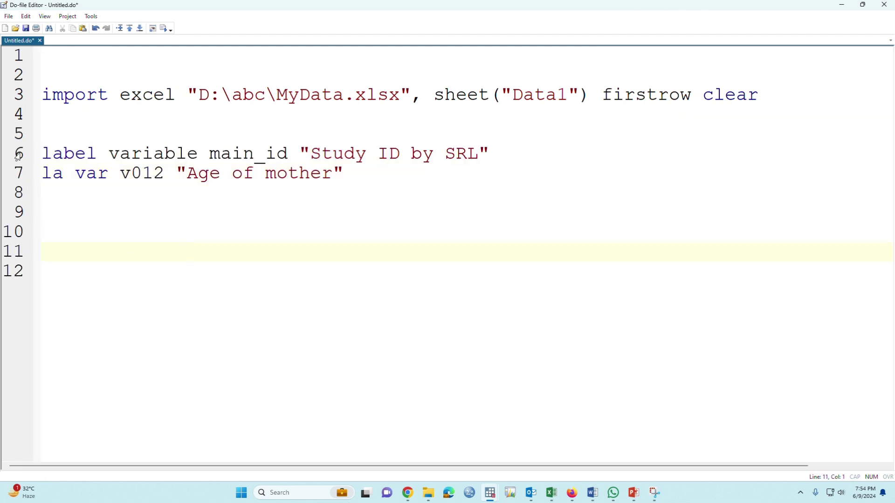
# Shorten label variable to la var in the main_id line and run both label lines from the do-file
pyautogui.hotkey('alt', 'Tab')
pyautogui.hotkey('alt', 'Tab')
pyautogui.click(97, 154)
pyautogui.press('BackSpace')
pyautogui.press('BackSpace')
pyautogui.press('BackSpace')
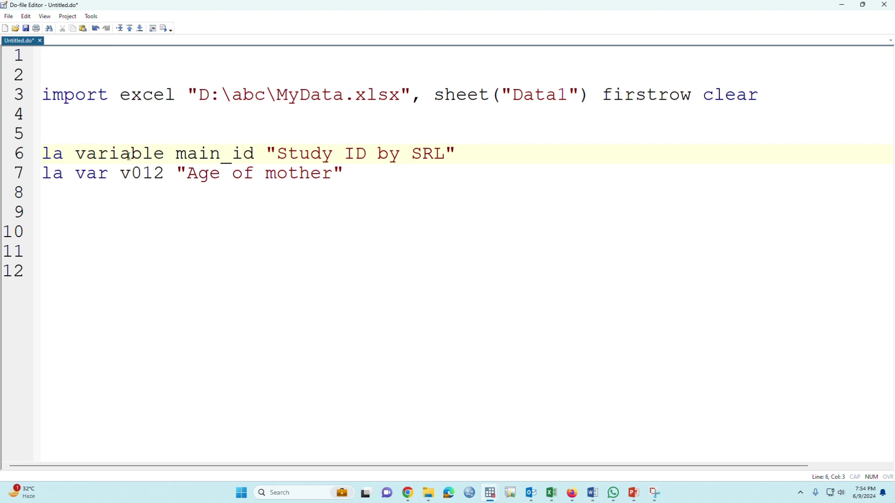
pyautogui.click(165, 153)
pyautogui.press('BackSpace')
pyautogui.press('BackSpace')
pyautogui.press('BackSpace')
pyautogui.press('BackSpace')
pyautogui.press('BackSpace')
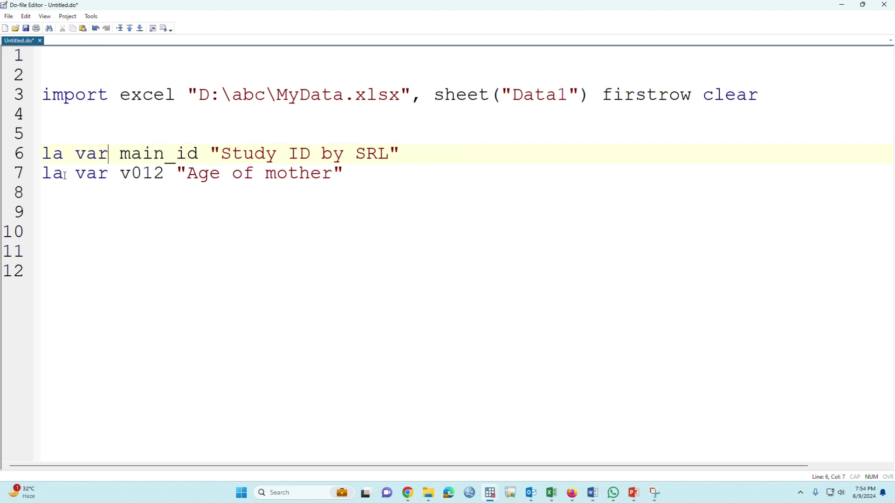
pyautogui.moveTo(14, 151); pyautogui.dragTo(22, 185)
pyautogui.click(167, 28)
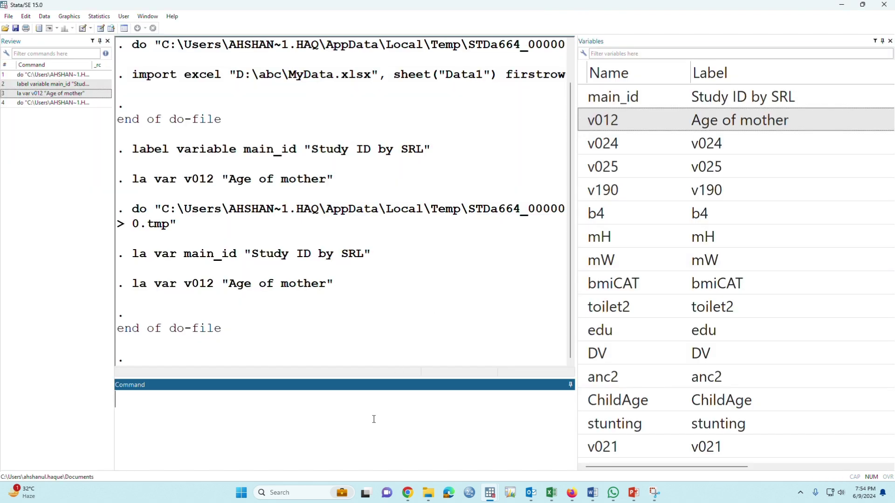
# Run clear to empty the memory, rerun the import and label lines from the do-file, and check both labels
pyautogui.write('clear')
pyautogui.press('Return')
pyautogui.hotkey('alt', 'Tab')
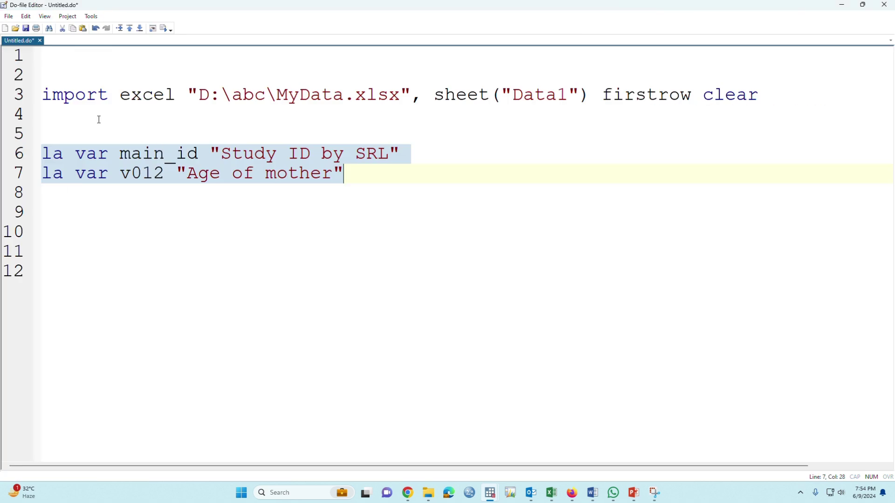
pyautogui.moveTo(20, 97); pyautogui.dragTo(28, 192)
pyautogui.click(166, 29)
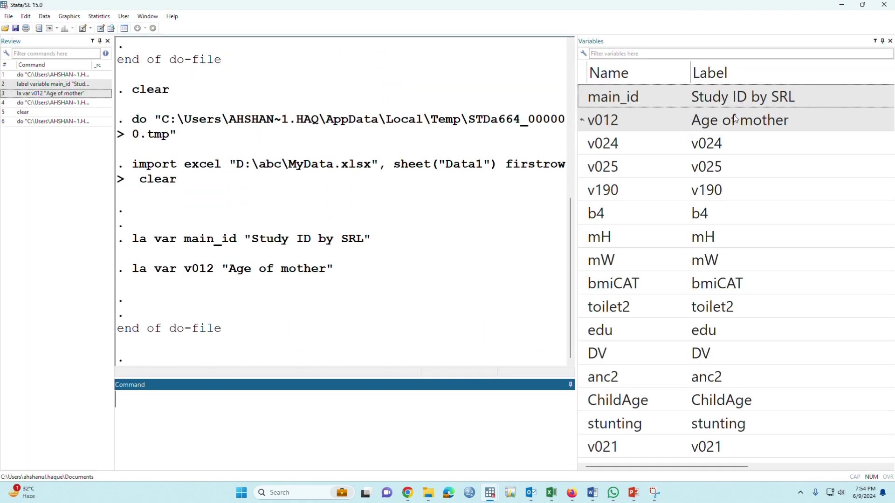
pyautogui.click(735, 120)
pyautogui.click(734, 101)
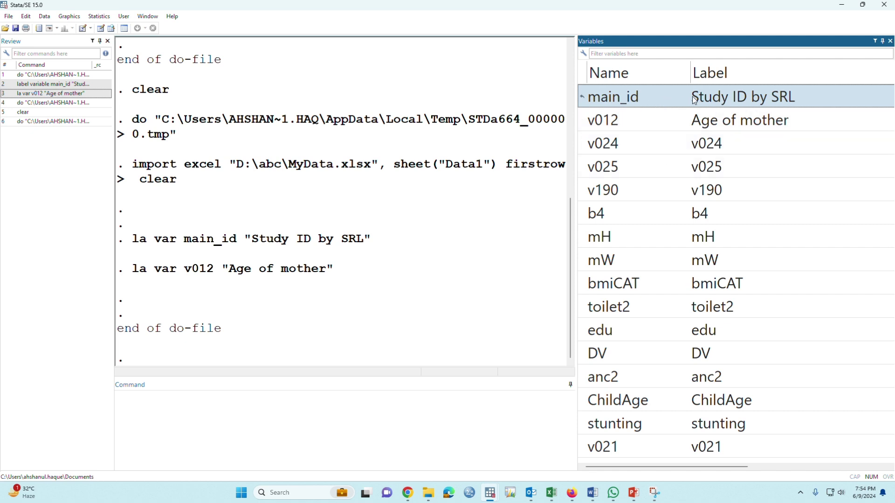
# Switch to MyData.xlsx in Excel and copy the whole codebook range B1:E55 from the CodeBook sheet
pyautogui.click(551, 492)
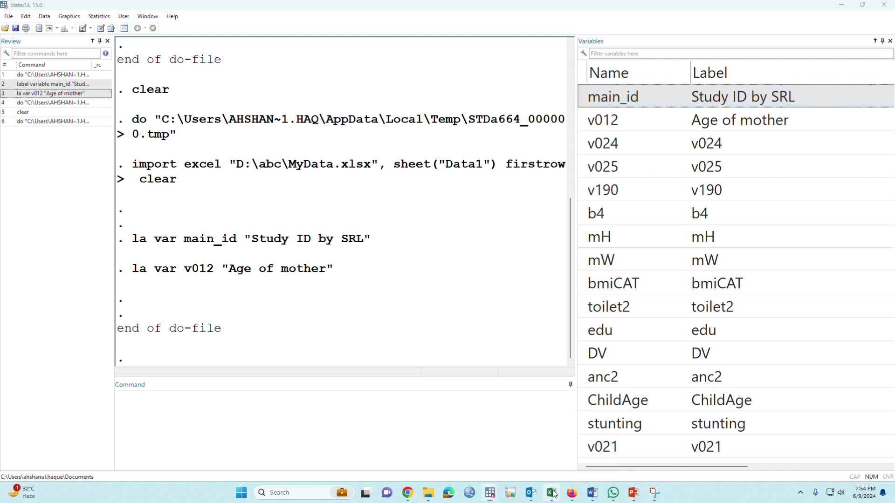
pyautogui.scroll(-9, 128, 409)
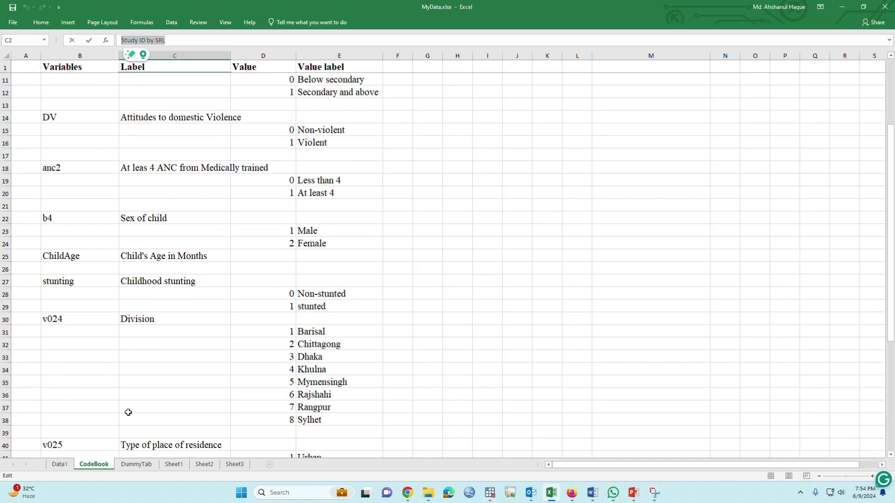
pyautogui.click(60, 407)
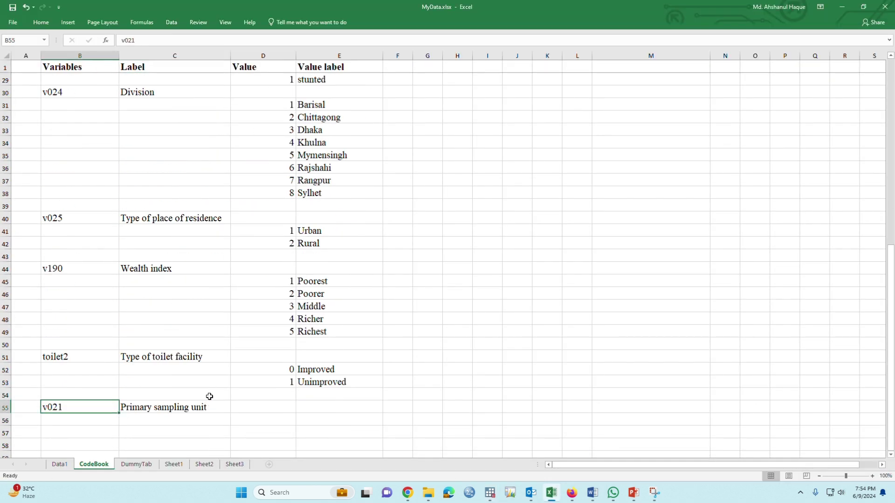
pyautogui.scroll(9, 207, 395)
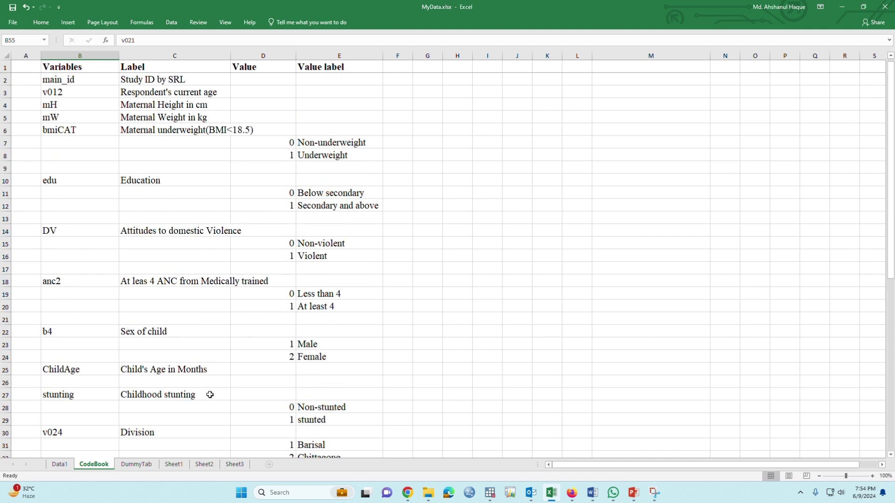
pyautogui.keyDown('shift'); pyautogui.click(333, 67); pyautogui.keyUp('shift')
pyautogui.hotkey('ctrl', 'c')
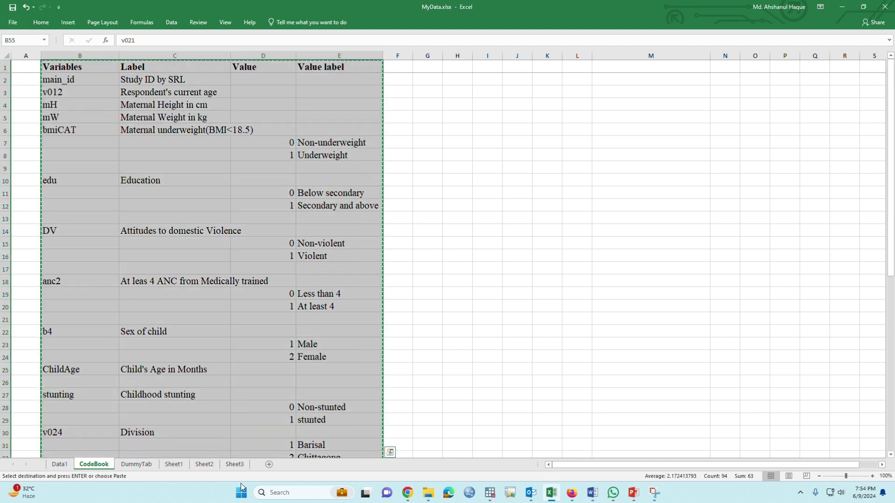
# Add a new worksheet and paste the copied codebook starting at cell F4
pyautogui.click(269, 464)
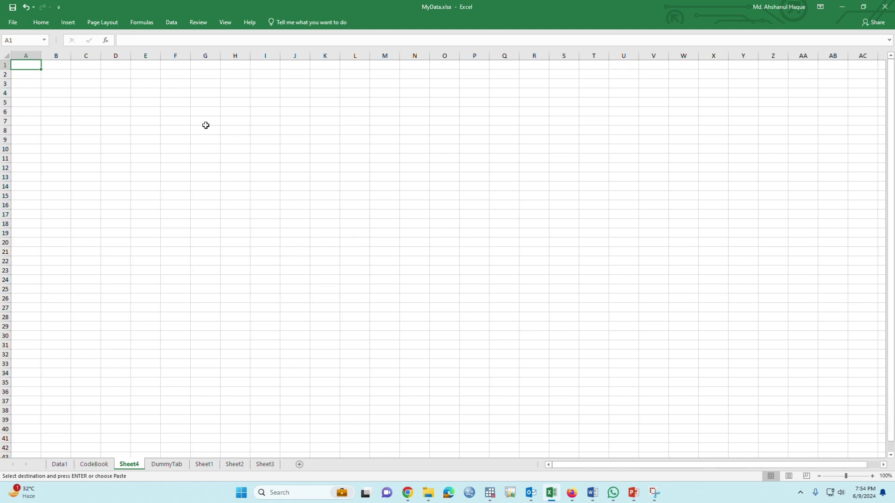
pyautogui.click(180, 92)
pyautogui.hotkey('ctrl', 'v')
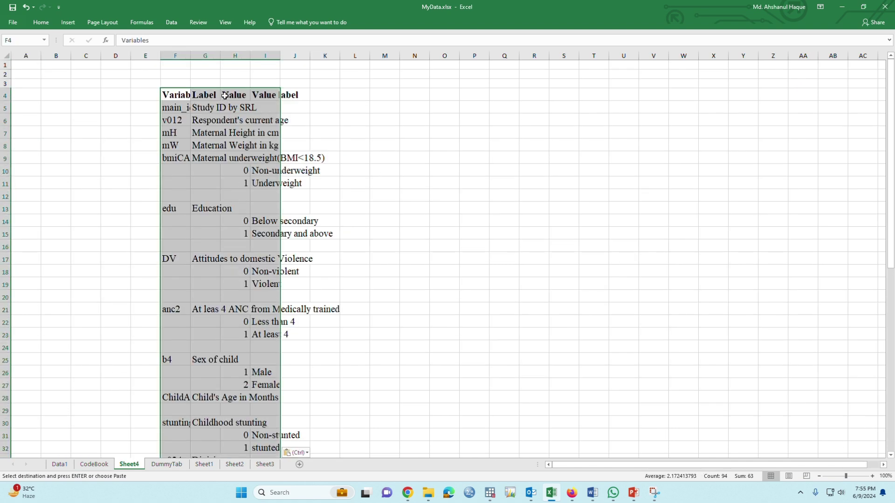
# Clear the contents of columns H to P and fit the widths of the Variables and Label columns to their text
pyautogui.moveTo(212, 55); pyautogui.dragTo(224, 54)
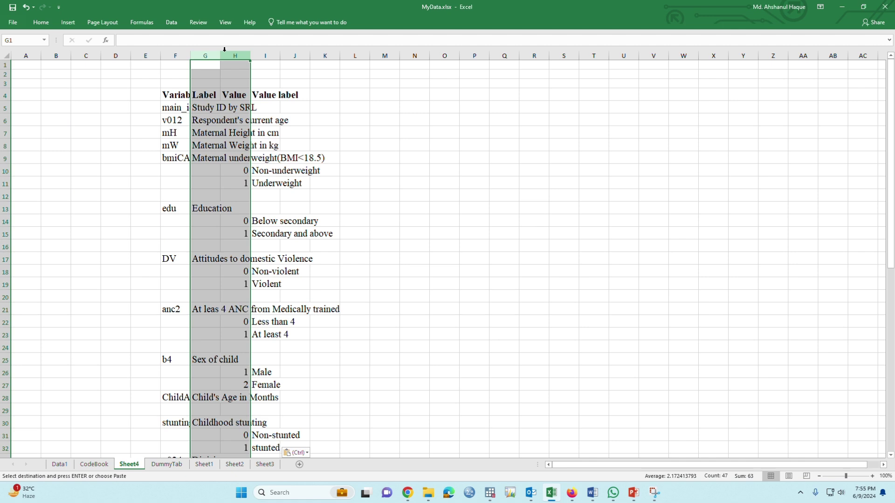
pyautogui.press('ctrl')
pyautogui.press('Escape')
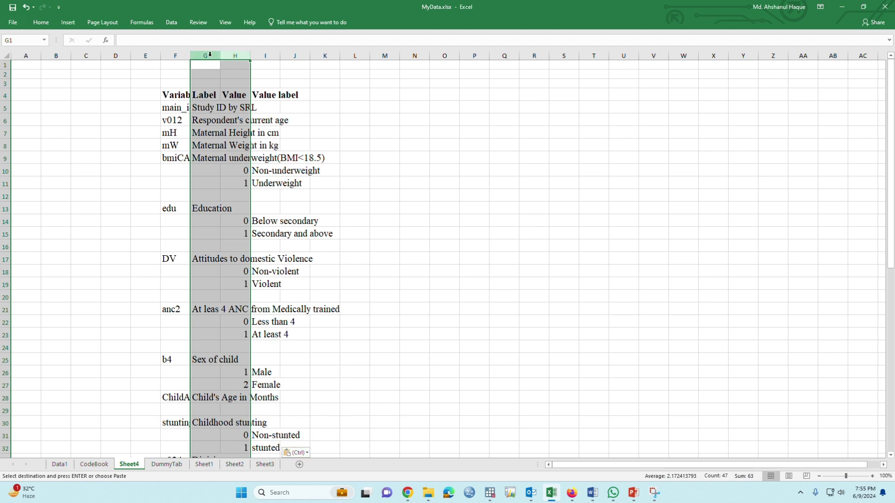
pyautogui.click(253, 71)
pyautogui.moveTo(235, 56); pyautogui.dragTo(356, 56)
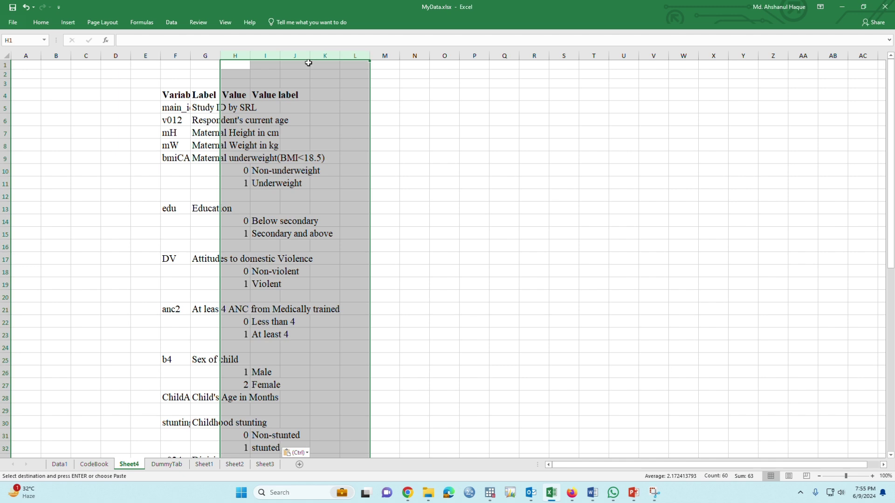
pyautogui.doubleClick(220, 55)
pyautogui.click(381, 108)
pyautogui.moveTo(371, 54); pyautogui.dragTo(594, 69)
pyautogui.press('Delete')
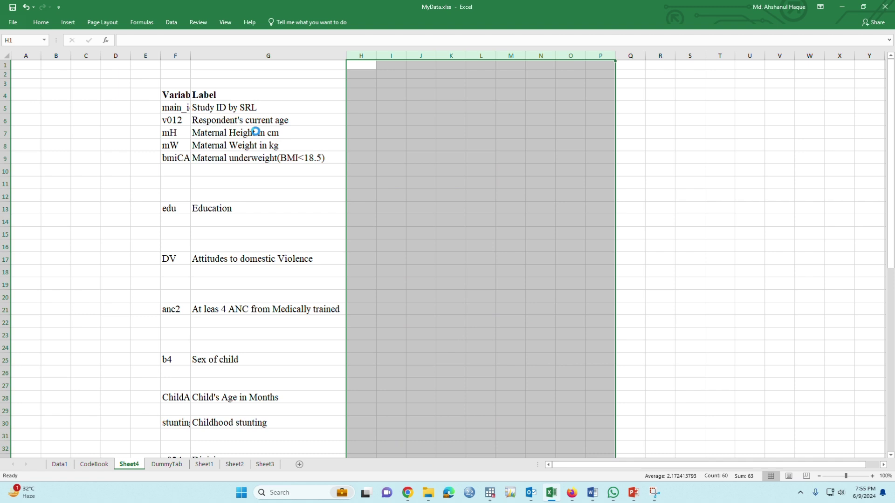
pyautogui.doubleClick(190, 56)
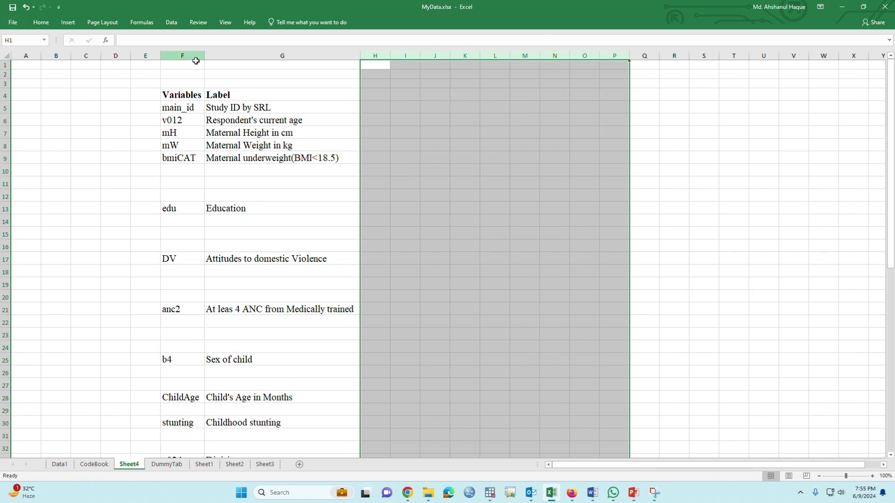
pyautogui.click(288, 169)
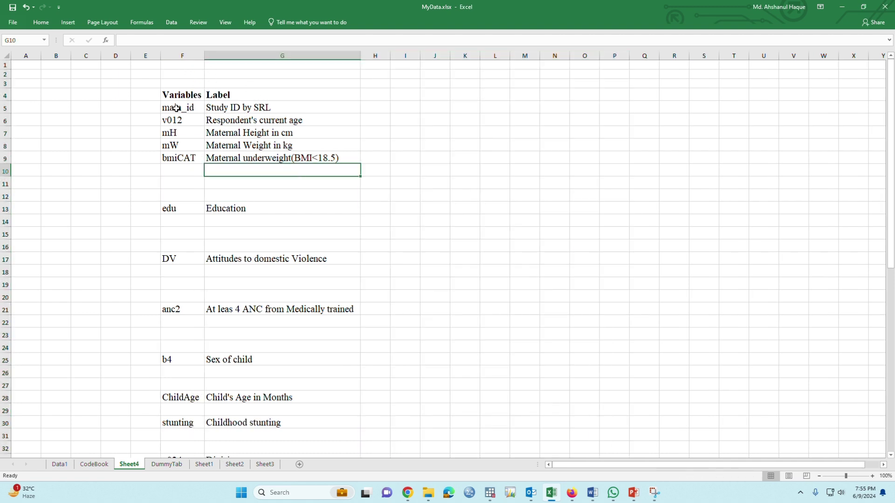
# Remove duplicate rows from the Variables and Label list in F5:G60
pyautogui.moveTo(176, 107); pyautogui.dragTo(305, 439)
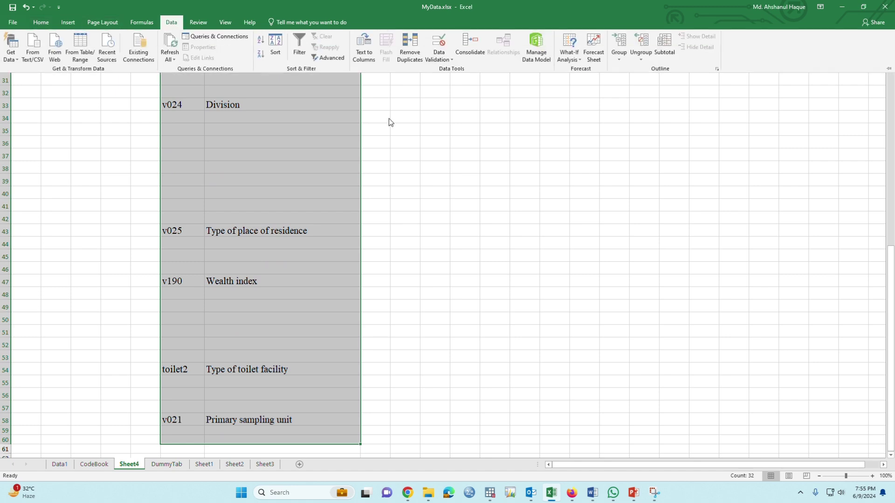
pyautogui.click(412, 43)
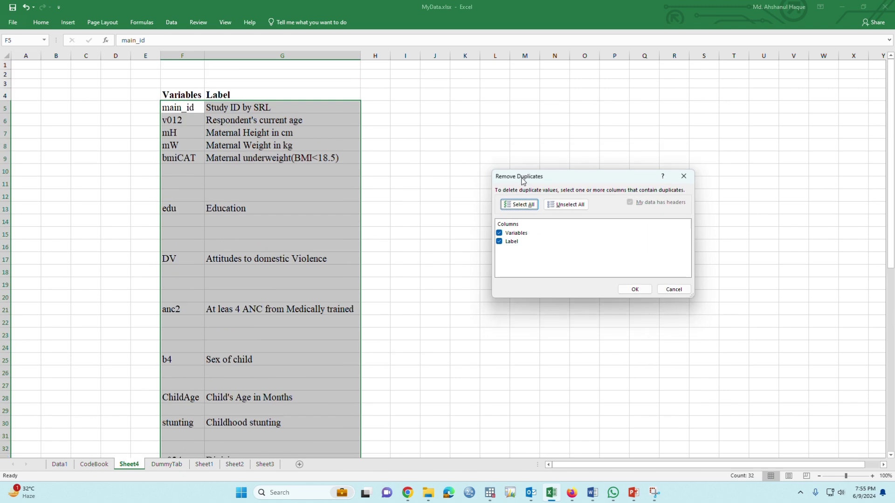
pyautogui.click(630, 290)
pyautogui.click(451, 271)
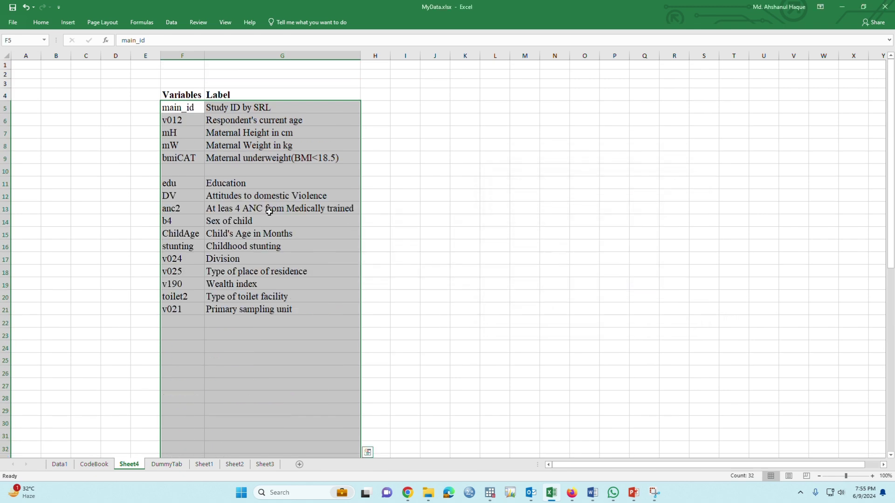
# Delete the remaining empty row 10 below bmiCAT and widen column F
pyautogui.click(3, 170)
pyautogui.hotkey('ctrl', '-')
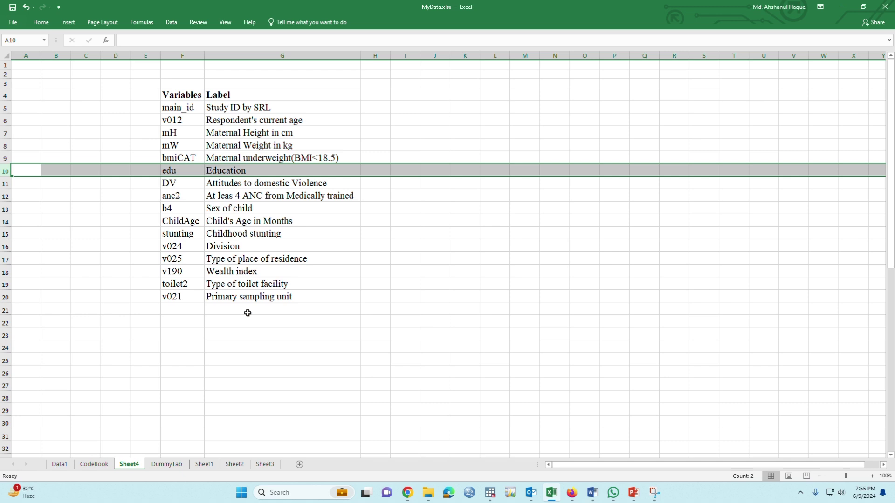
pyautogui.moveTo(282, 359); pyautogui.dragTo(282, 347)
pyautogui.moveTo(206, 60); pyautogui.dragTo(232, 60)
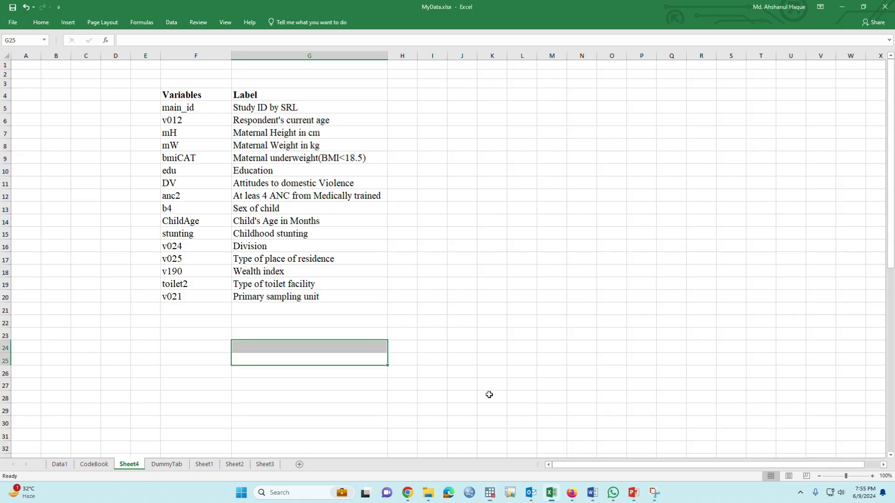
# Check the label command prefix in Stata's do-file, then enter la var in E5 of the Excel sheet and fill it through E20
pyautogui.click(492, 495)
pyautogui.click(538, 442)
pyautogui.click(171, 243)
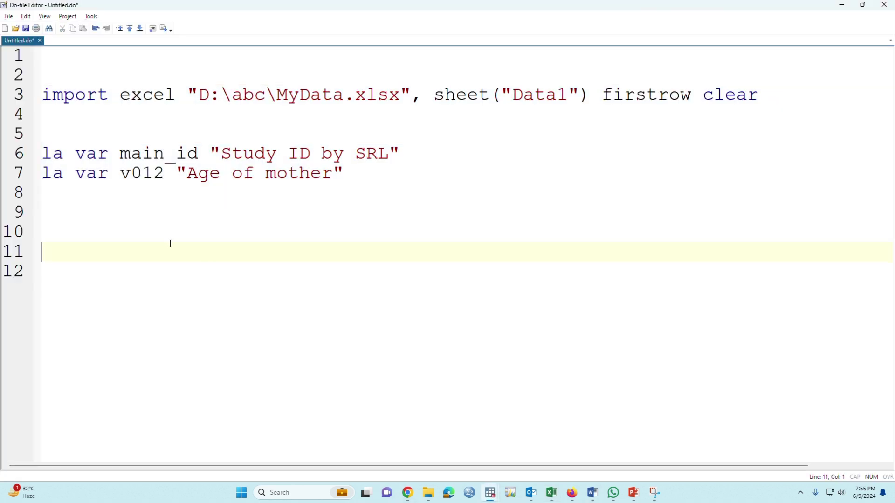
pyautogui.moveTo(43, 154); pyautogui.dragTo(112, 151)
pyautogui.hotkey('alt', 'Tab')
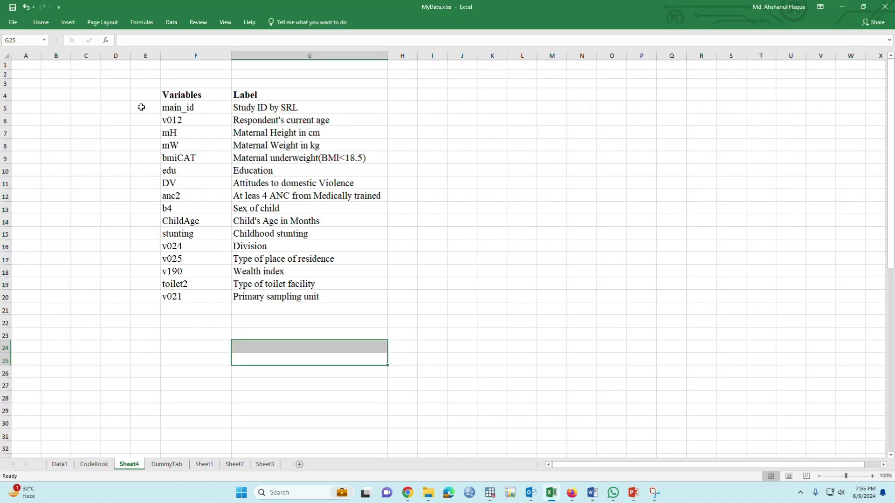
pyautogui.click(141, 107)
pyautogui.write('la var')
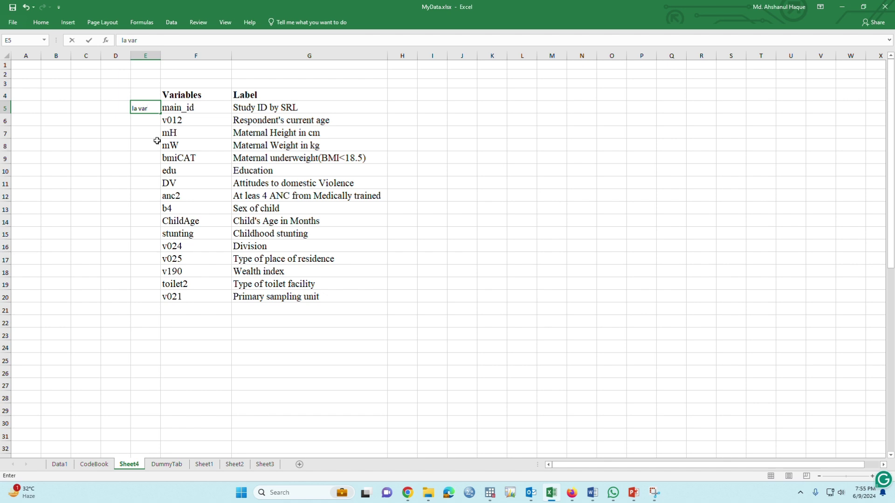
pyautogui.press('Return')
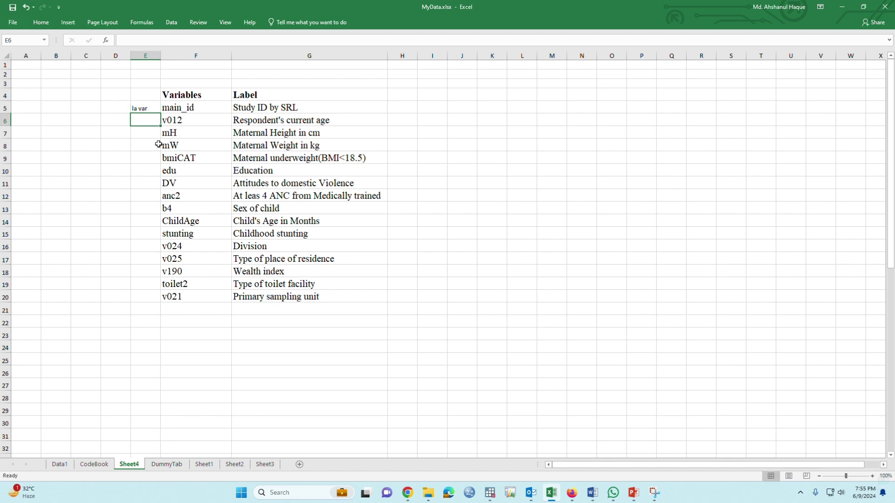
pyautogui.click(147, 108)
pyautogui.moveTo(159, 113); pyautogui.dragTo(151, 302)
# Check the opening quotation mark in the do-file's main_id label line, then insert a blank column before the Label column in Excel
pyautogui.hotkey('alt', 'Tab')
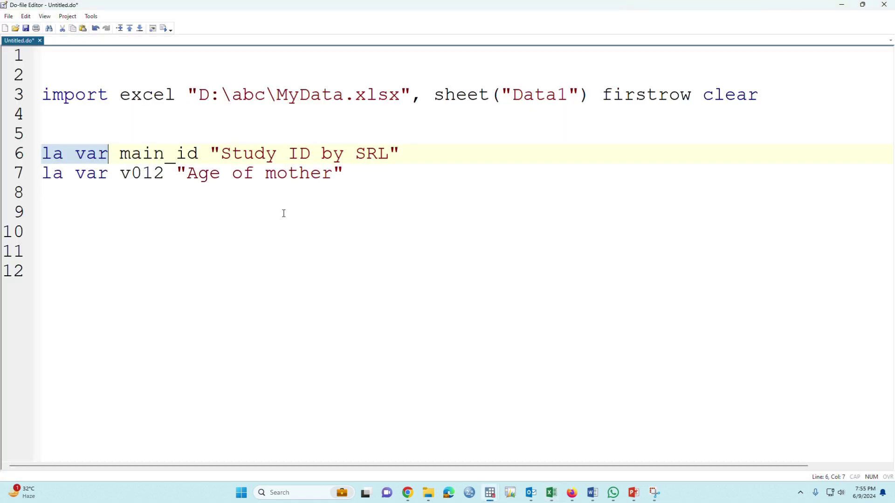
pyautogui.click(214, 152)
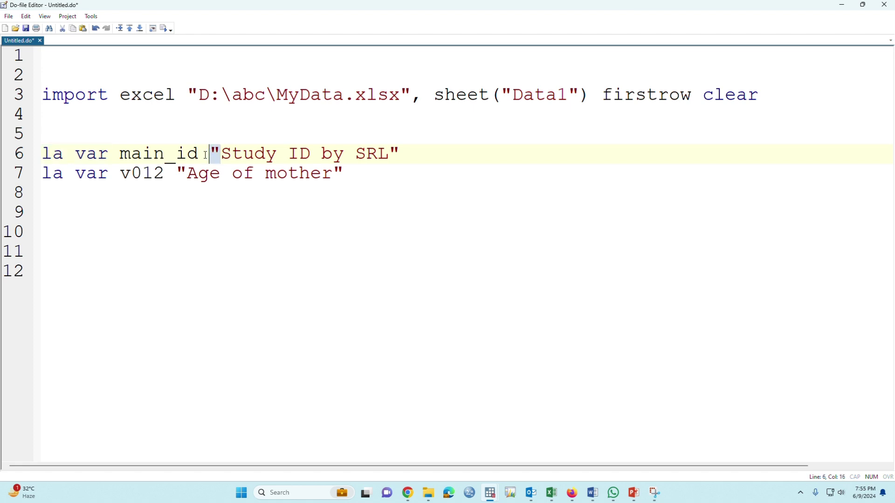
pyautogui.hotkey('alt', 'Tab')
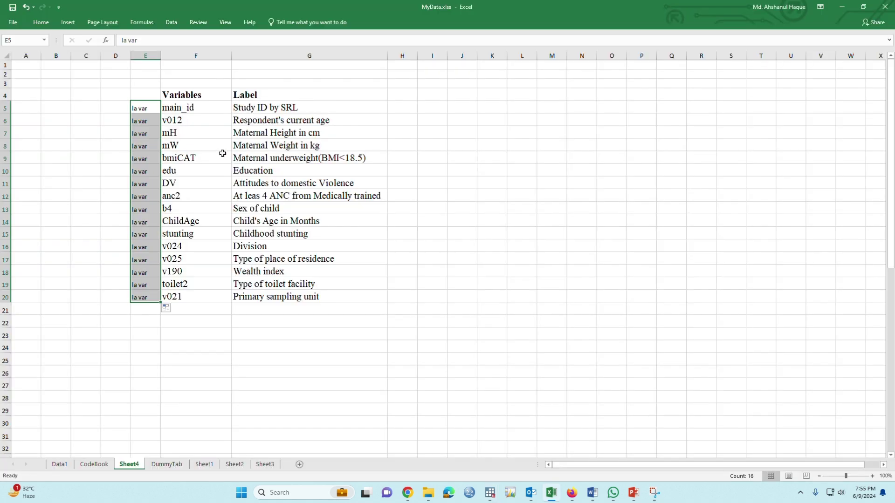
pyautogui.click(259, 53)
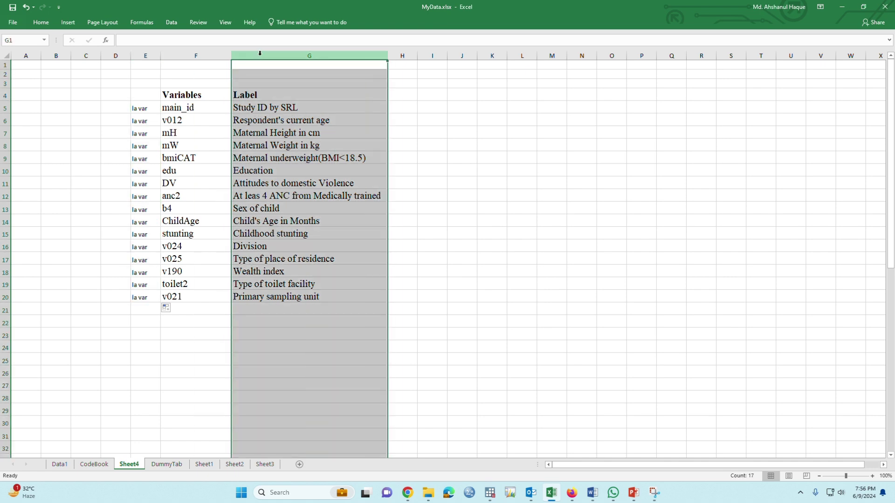
pyautogui.hotkey('ctrl', 'shift', '=')
# Enter a space and a double quotation mark in G5 and fill it through G20
pyautogui.doubleClick(233, 107)
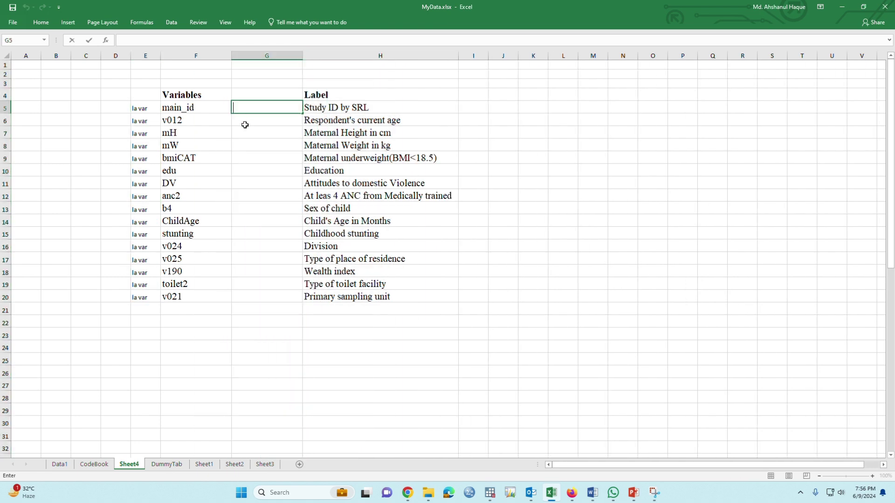
pyautogui.write("'")
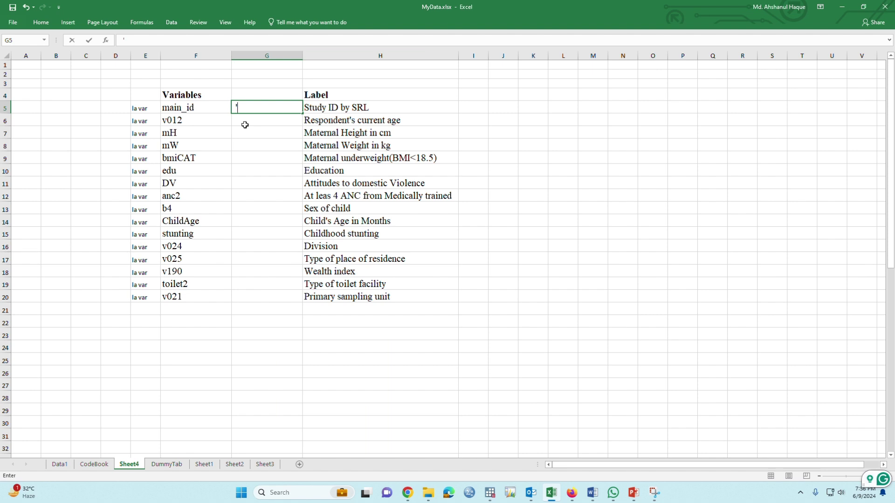
pyautogui.write('"')
pyautogui.press('Return')
pyautogui.click(257, 108)
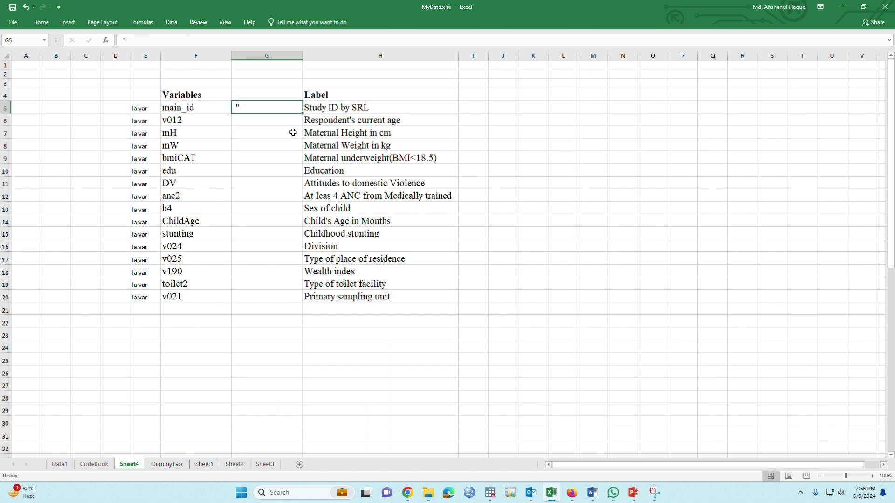
pyautogui.doubleClick(303, 113)
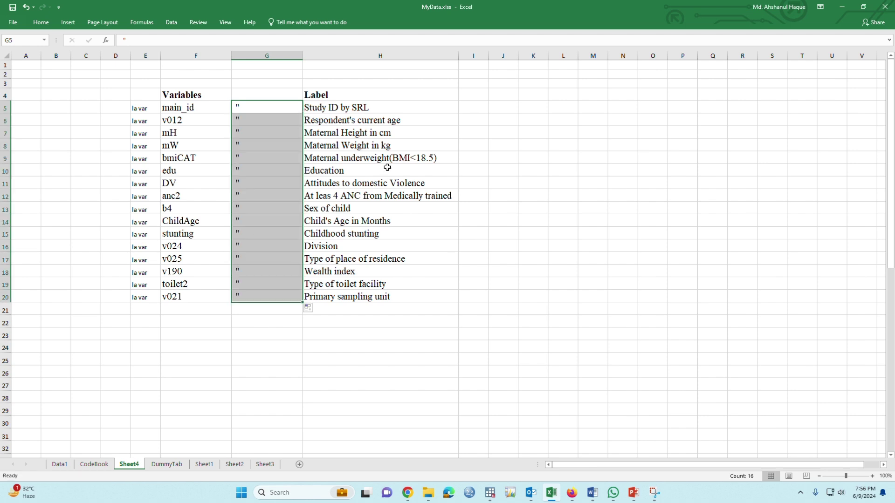
# Enter a closing double quotation mark in I5 and fill it through I20
pyautogui.click(467, 107)
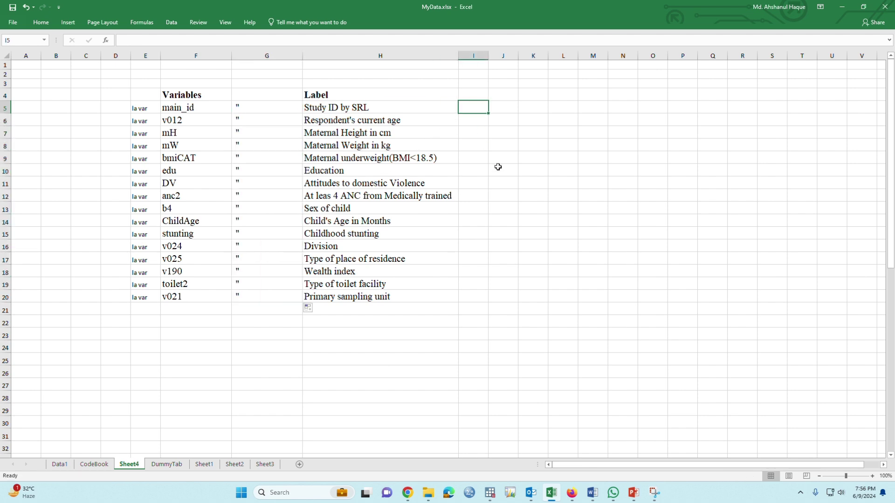
pyautogui.write('"')
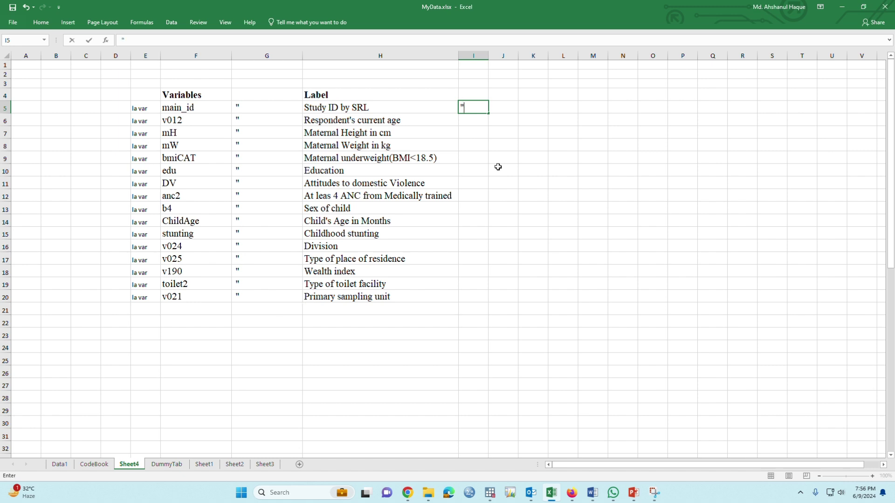
pyautogui.click(498, 166)
pyautogui.click(474, 109)
pyautogui.doubleClick(488, 113)
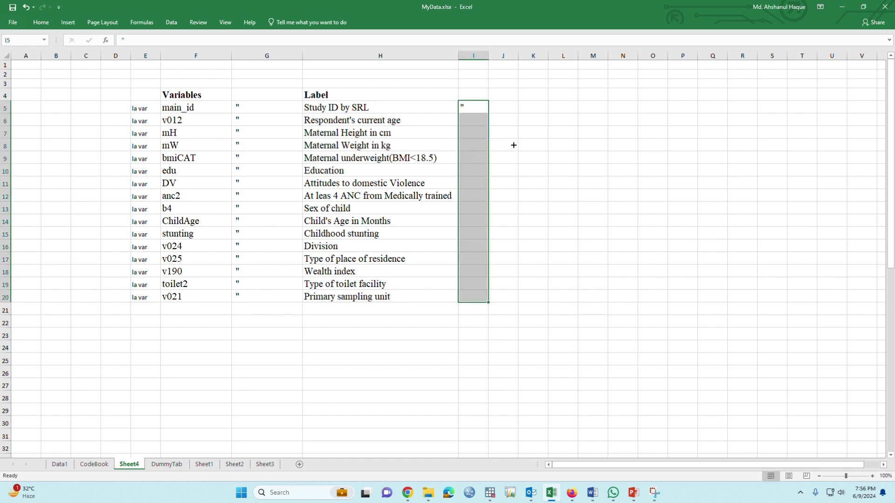
pyautogui.click(472, 362)
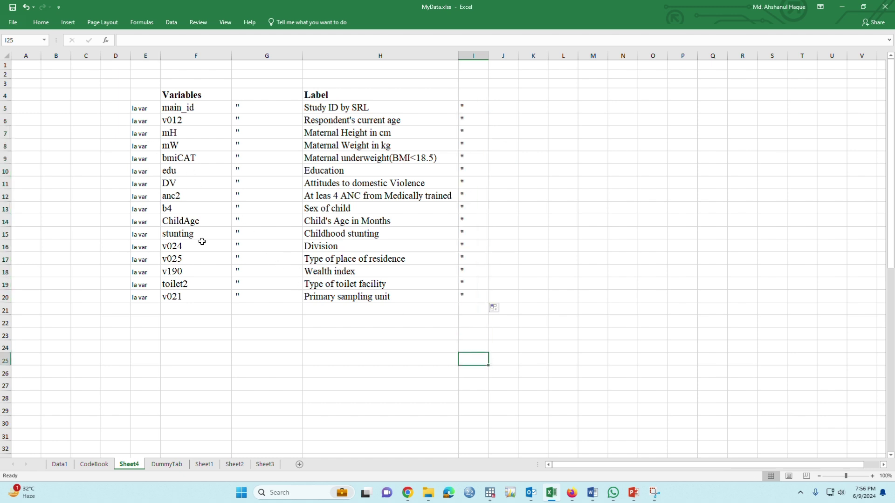
# Format the whole sheet in Times New Roman at size 14
pyautogui.scroll(3, 235, 302)
pyautogui.scroll(2, 234, 302)
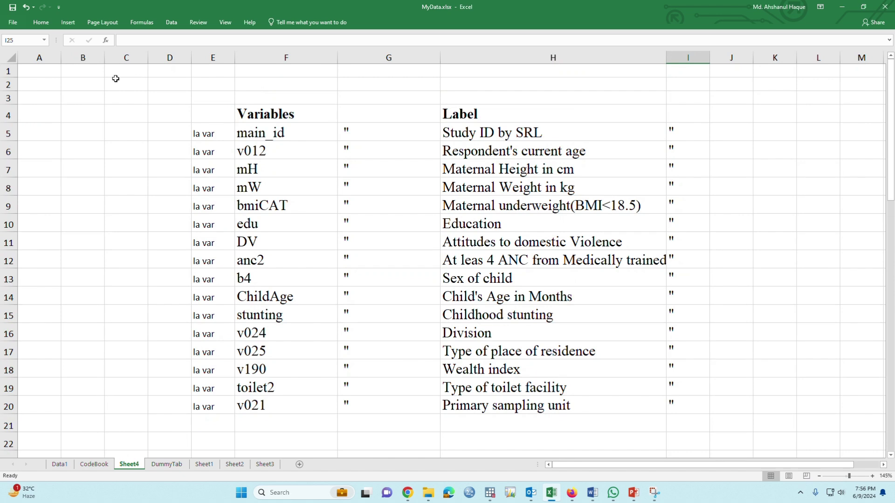
pyautogui.click(9, 58)
pyautogui.click(52, 24)
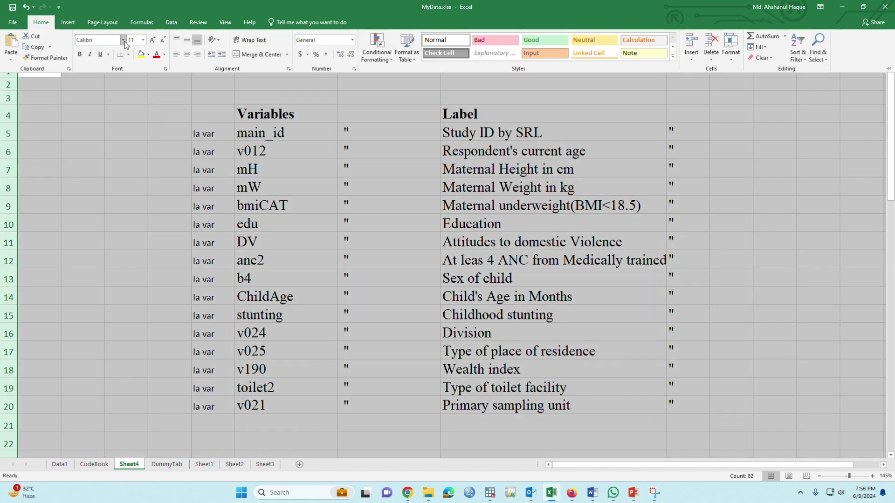
pyautogui.click(123, 40)
pyautogui.write('Times New Roman')
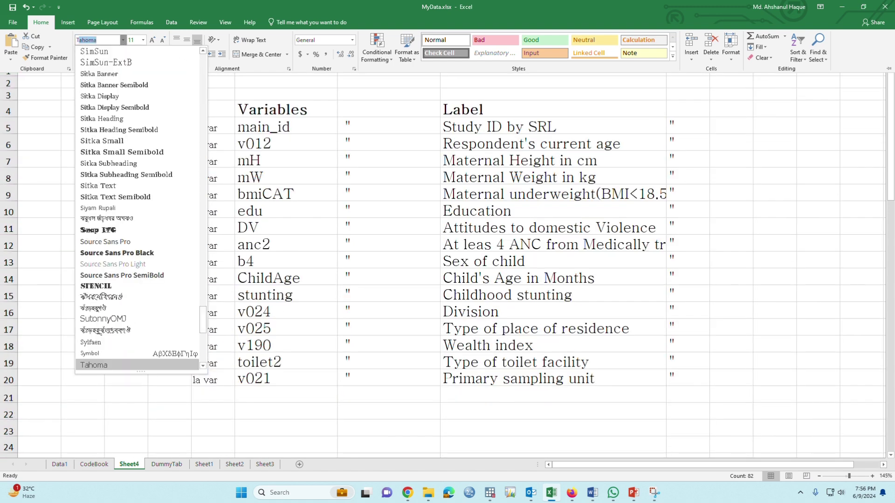
pyautogui.press('Return')
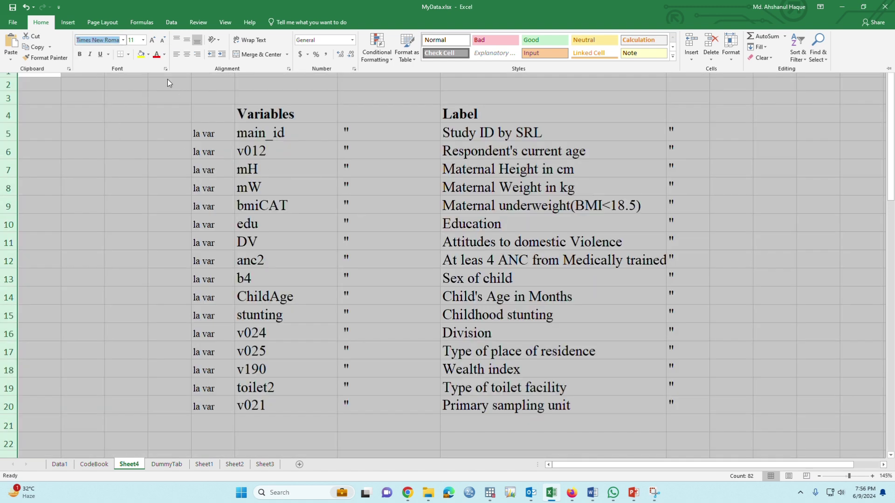
pyautogui.click(143, 40)
pyautogui.click(135, 97)
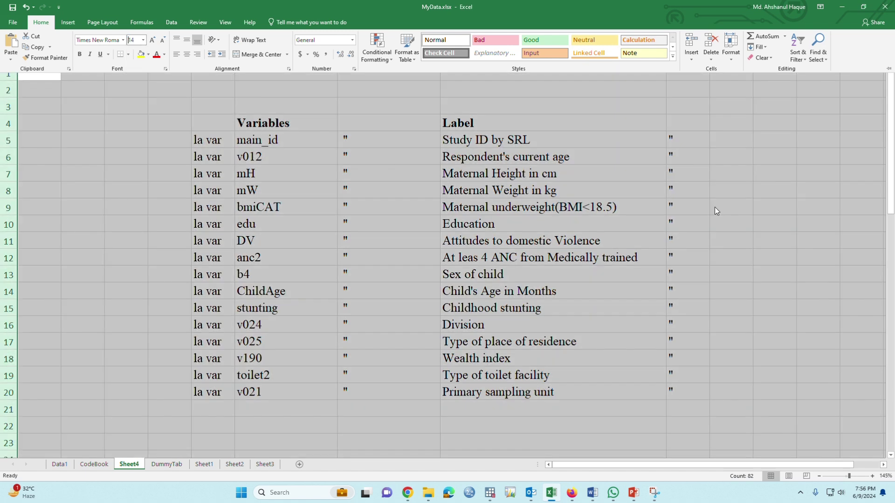
pyautogui.click(694, 162)
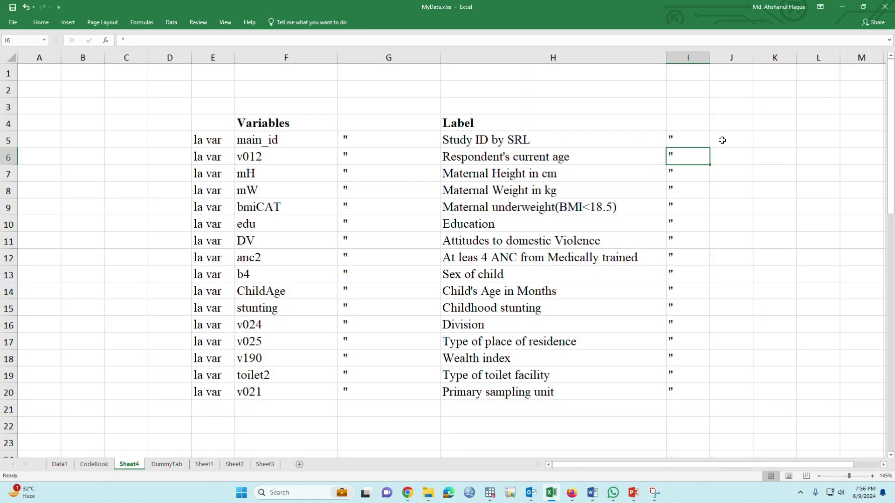
# Enter the formula =E5&F5&G5&H5&I5 in J5 to join the label command parts for main_id
pyautogui.click(734, 141)
pyautogui.write('=')
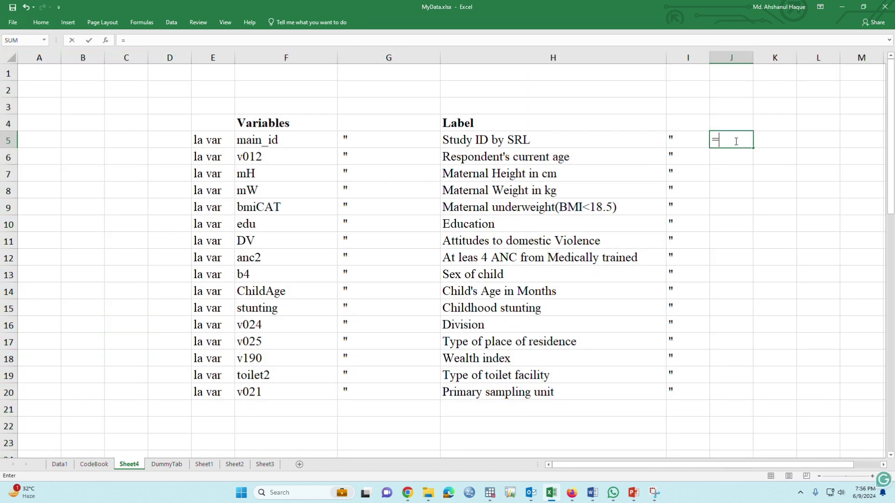
pyautogui.click(221, 142)
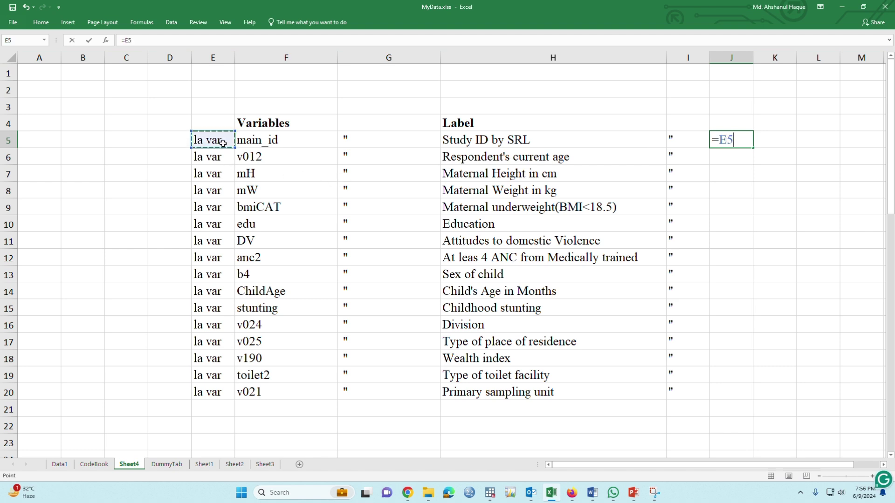
pyautogui.write('&')
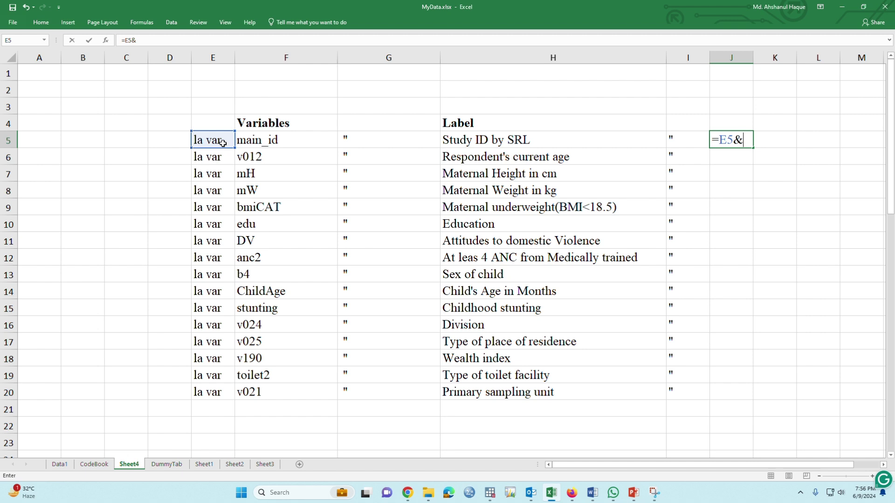
pyautogui.click(277, 146)
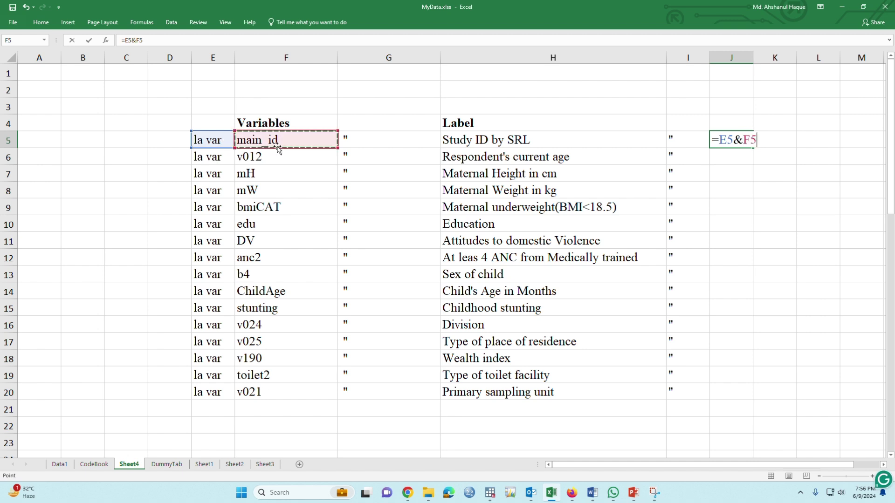
pyautogui.write('&')
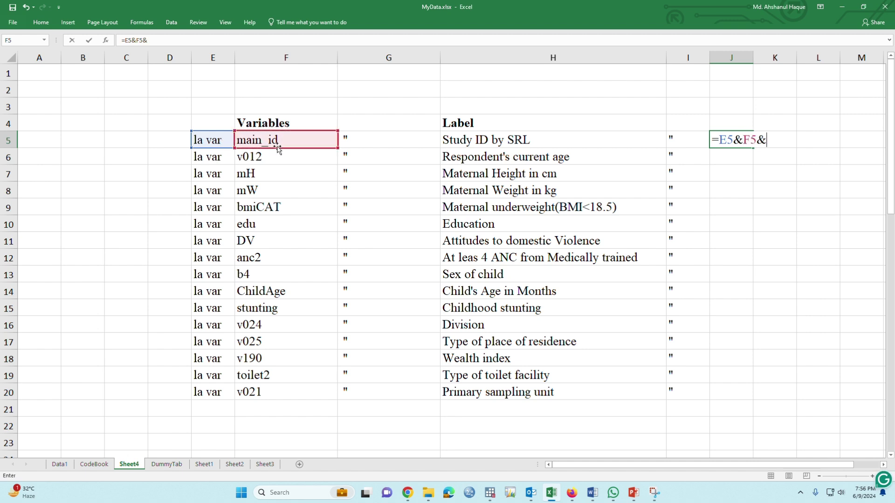
pyautogui.click(363, 142)
pyautogui.write('&')
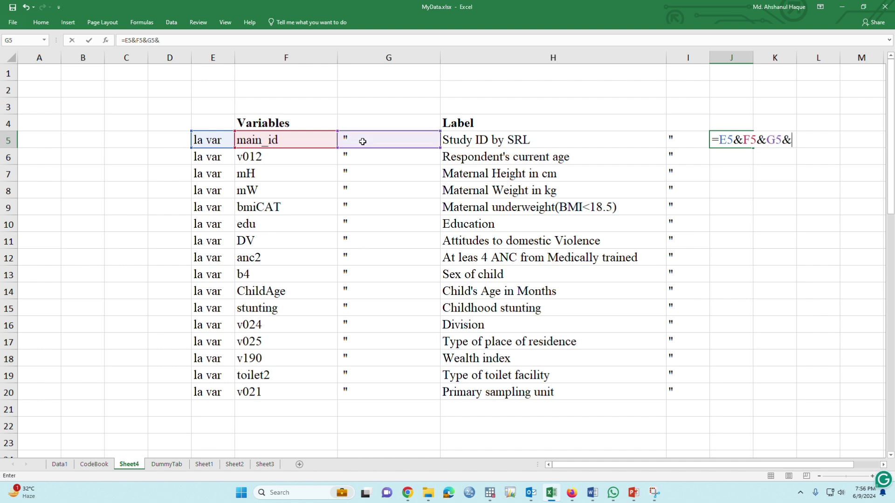
pyautogui.click(476, 140)
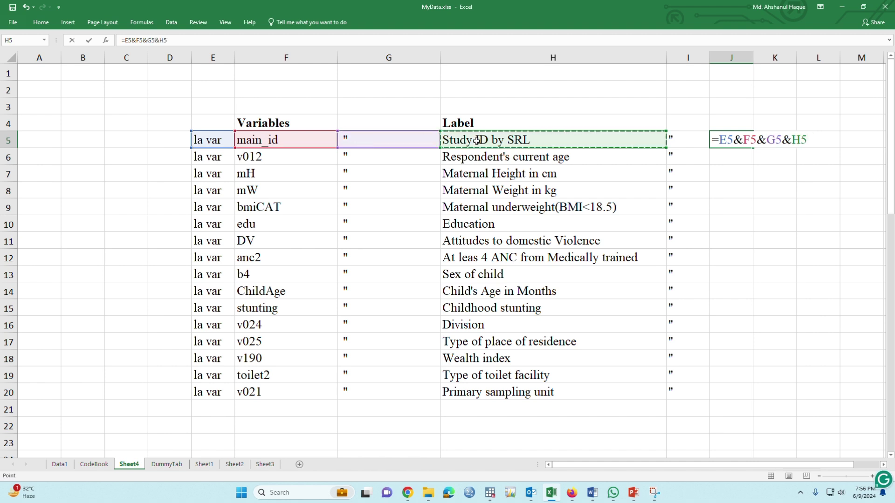
pyautogui.write('&')
pyautogui.click(681, 141)
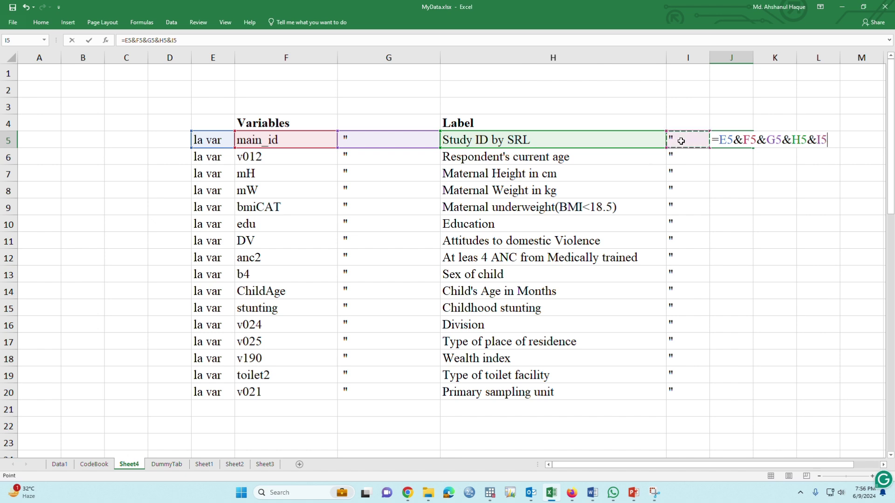
pyautogui.press('Return')
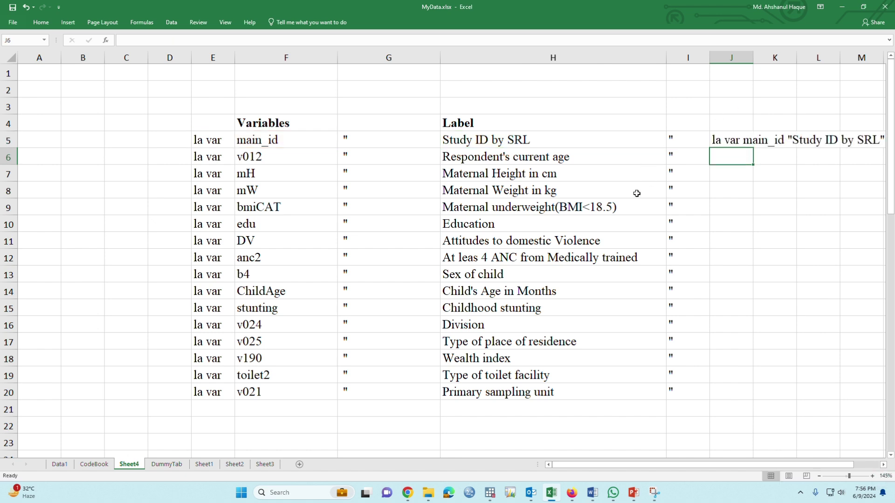
# Delete the empty columns A through D and widen column F to fit the combined main_id command
pyautogui.moveTo(169, 57); pyautogui.dragTo(50, 61)
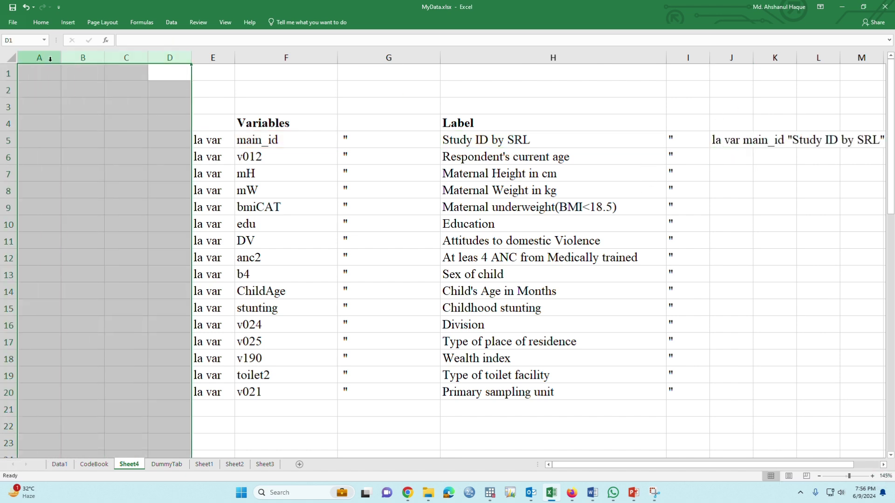
pyautogui.hotkey('ctrl', '-')
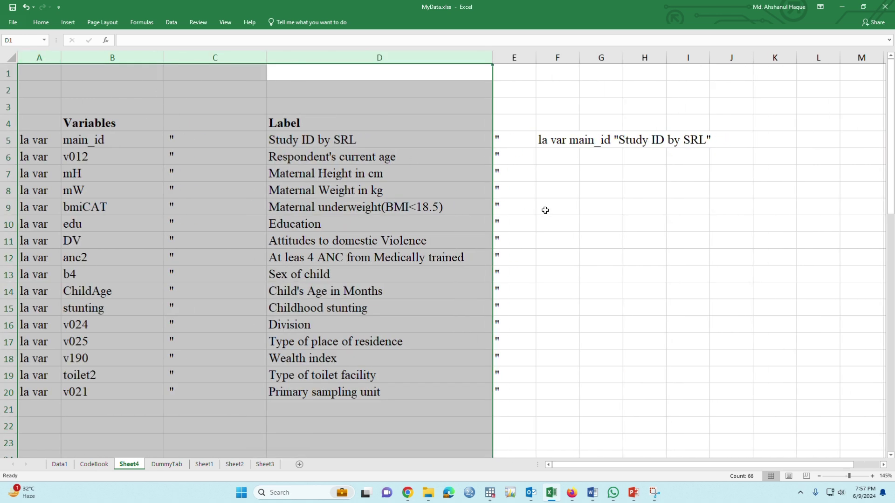
pyautogui.click(576, 220)
pyautogui.moveTo(577, 56); pyautogui.dragTo(725, 57)
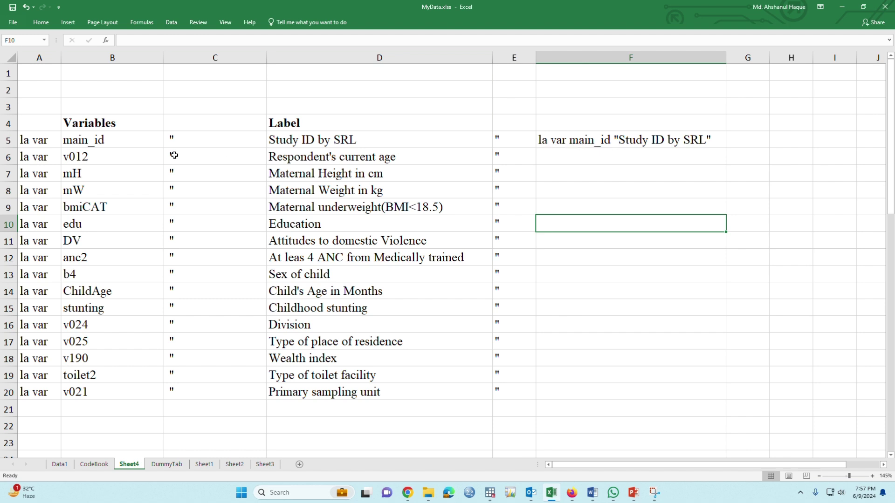
# Check the space before the quotation mark in C5, then fill the F5 formula down through F20
pyautogui.doubleClick(171, 139)
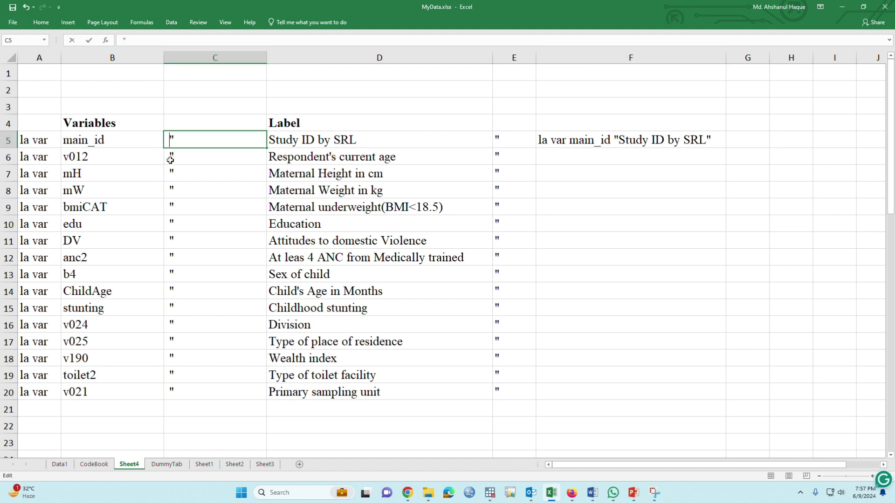
pyautogui.click(170, 159)
pyautogui.click(654, 142)
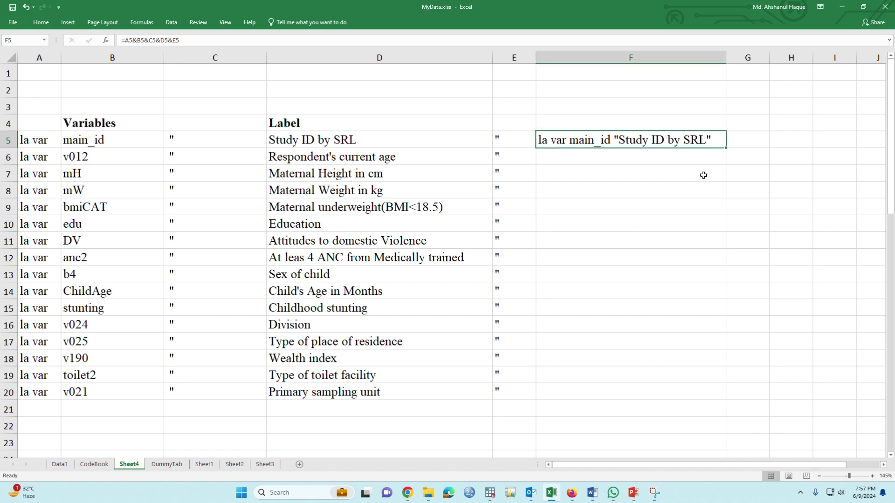
pyautogui.moveTo(725, 149); pyautogui.dragTo(691, 396)
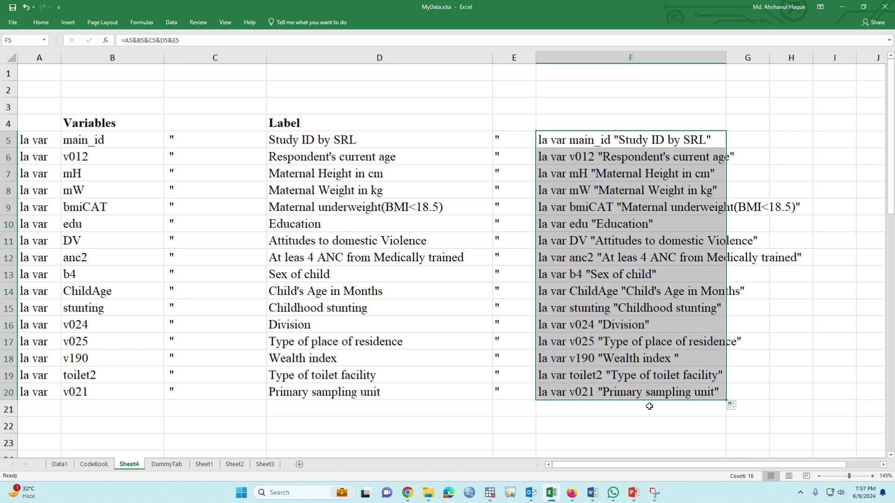
# Copy the label commands in F5:F20 and paste them into Stata's do-file in place of the existing main_id and v012 label lines
pyautogui.hotkey('ctrl', 'c')
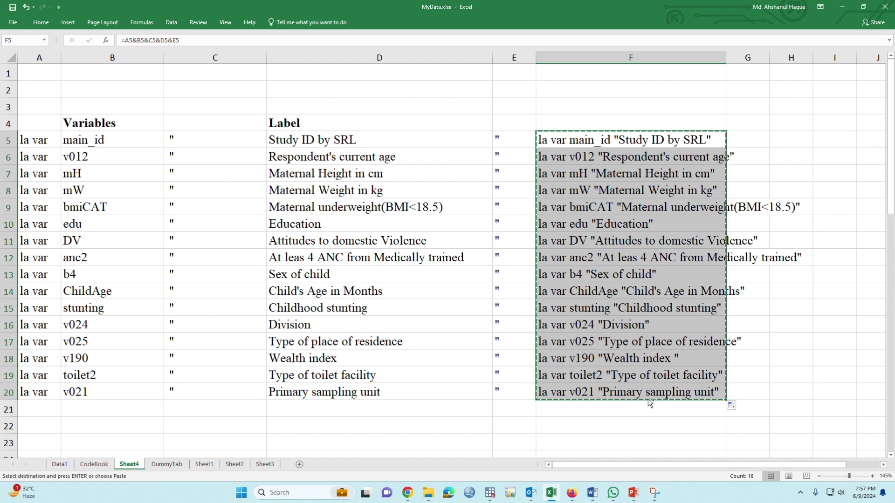
pyautogui.moveTo(490, 497)
pyautogui.click(508, 459)
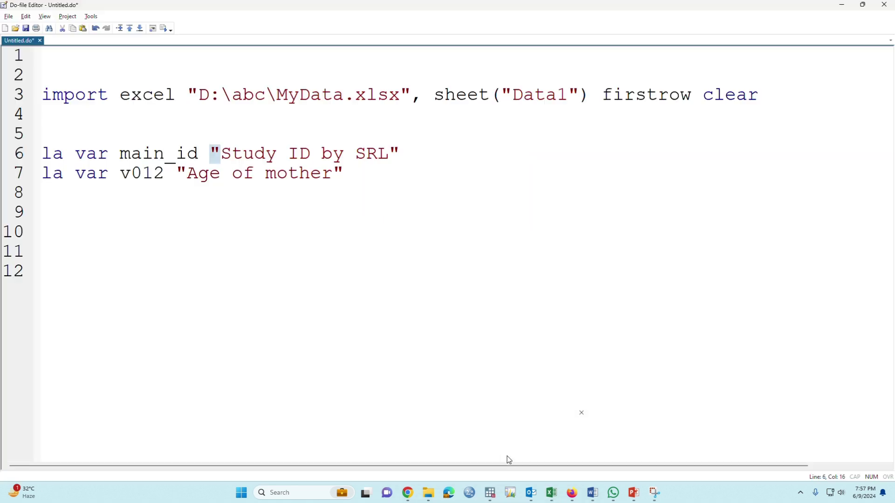
pyautogui.moveTo(63, 141); pyautogui.dragTo(148, 219)
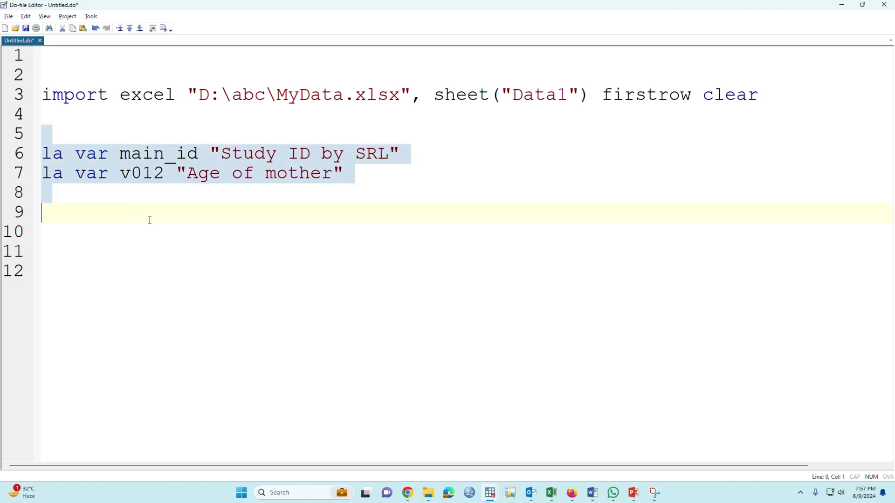
pyautogui.press('Delete')
pyautogui.press('Return')
pyautogui.hotkey('ctrl', 'v')
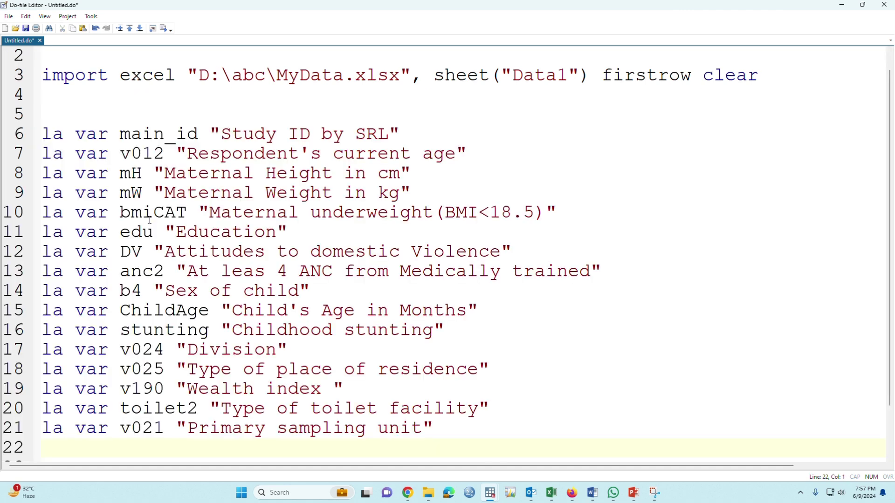
# Run the variable label commands for main_id through v021 from the do-file and check the labels in the main Stata window
pyautogui.moveTo(55, 95); pyautogui.dragTo(444, 425)
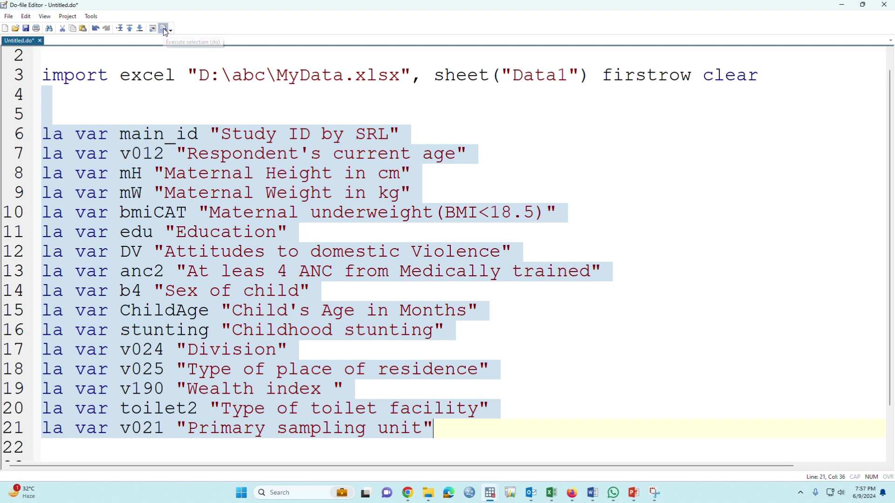
pyautogui.moveTo(491, 494)
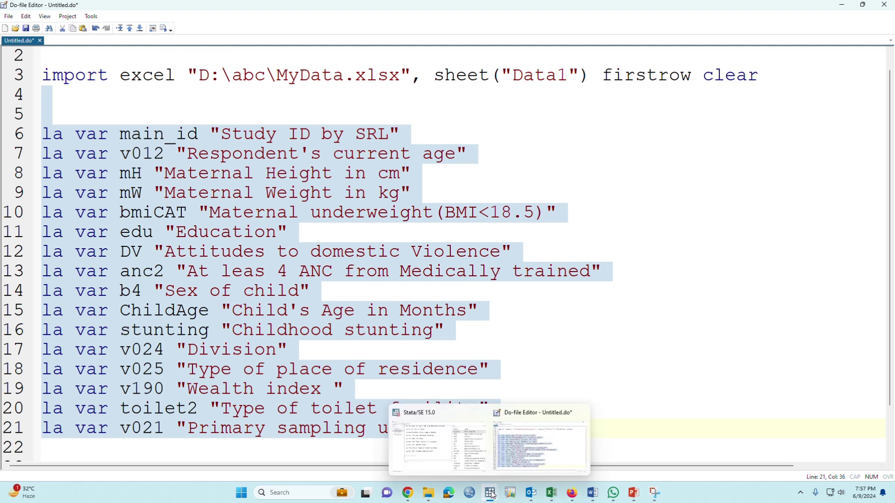
pyautogui.click(437, 444)
pyautogui.click(748, 378)
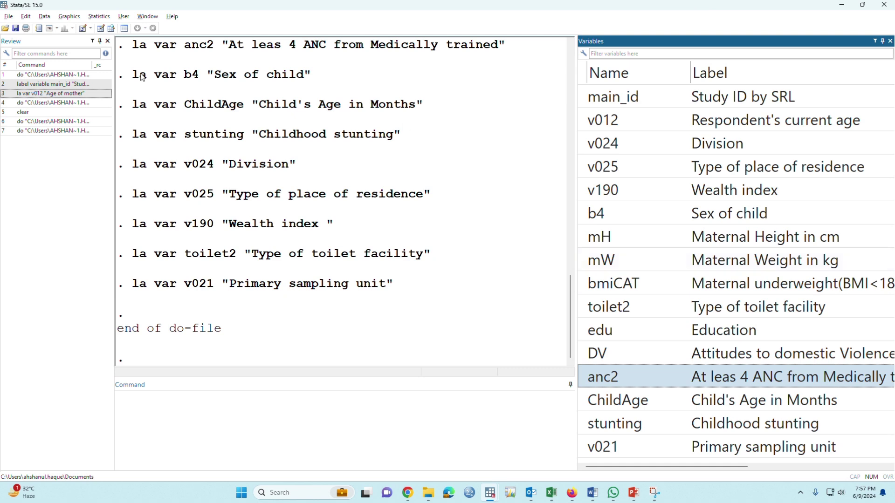
# Examine the numeric codes of v024, v025 and v190 in the Data Editor, and close it
pyautogui.click(101, 29)
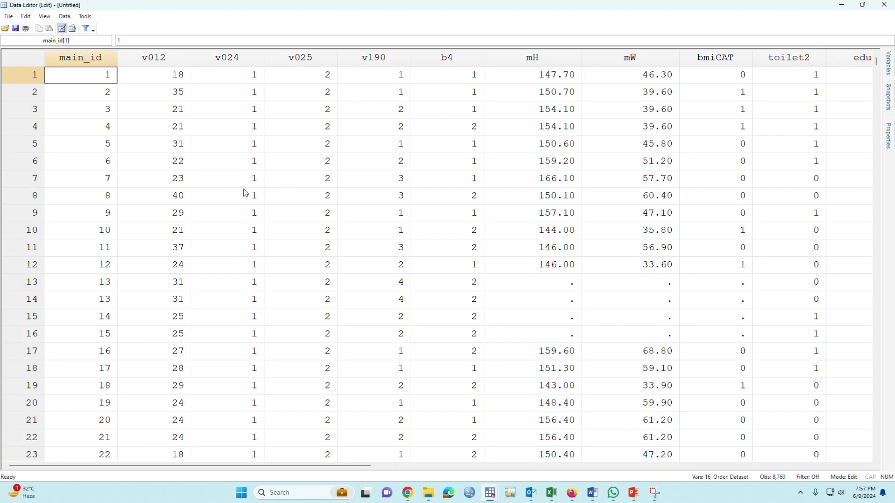
pyautogui.click(245, 194)
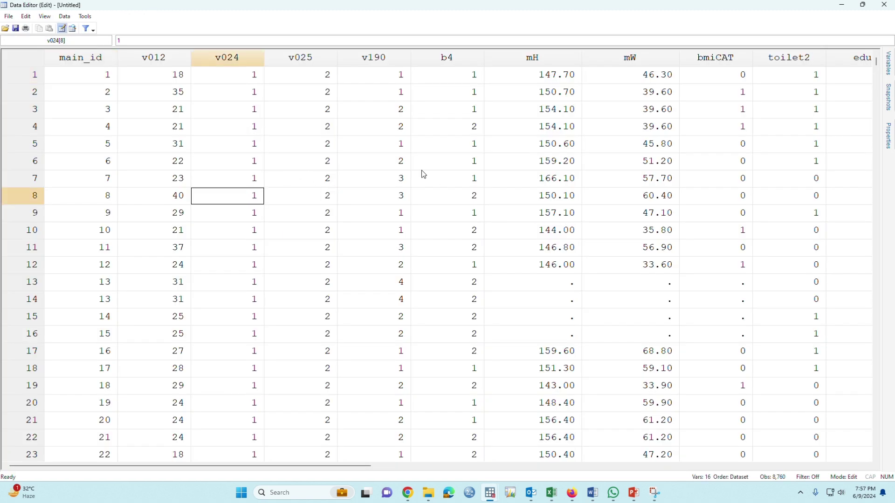
pyautogui.moveTo(251, 194); pyautogui.dragTo(255, 173)
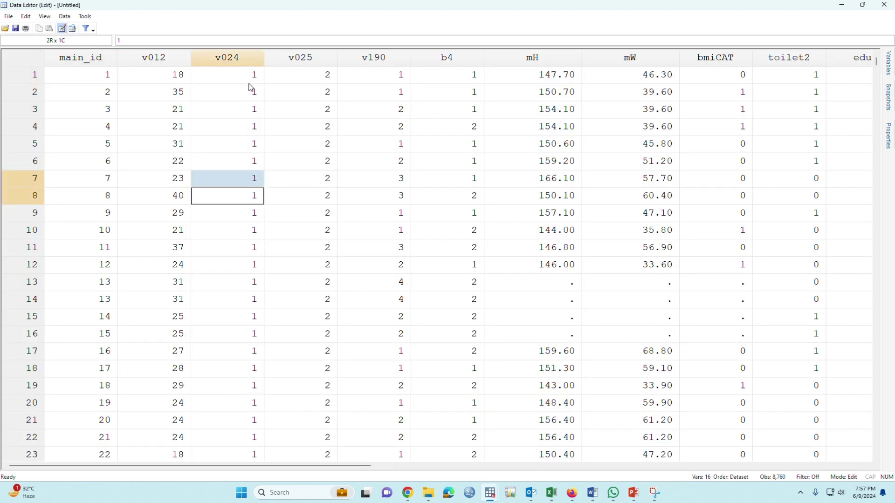
pyautogui.click(251, 78)
pyautogui.click(327, 78)
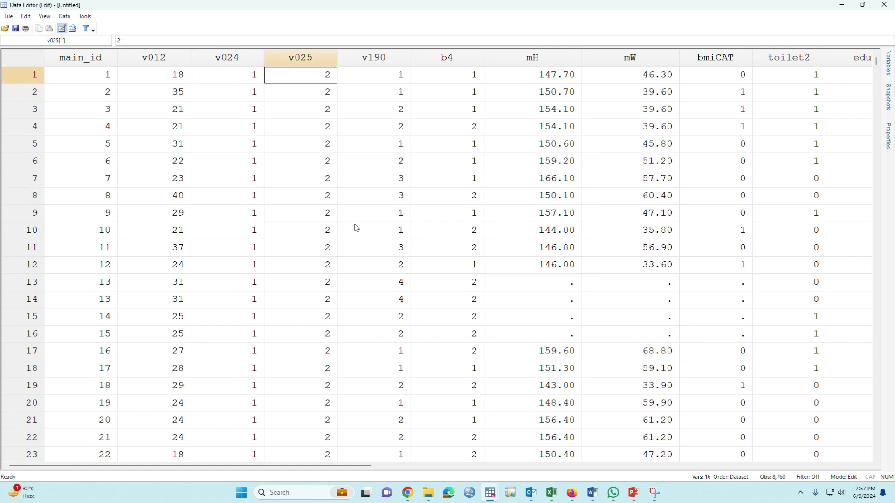
pyautogui.click(402, 183)
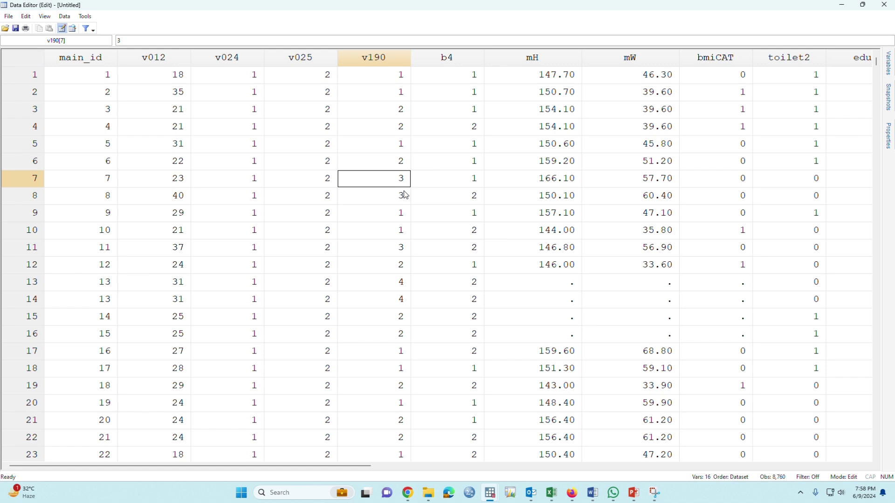
pyautogui.click(883, 4)
# Switch to the MyData.xlsx workbook in Excel and compare the CodeBook sheet's bmiCAT value labels with the bmiCAT variable in Stata
pyautogui.click(551, 493)
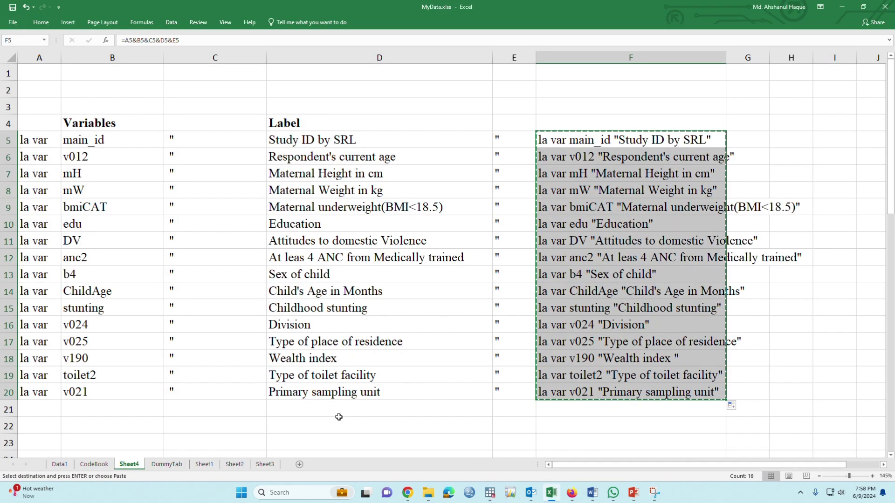
pyautogui.click(102, 464)
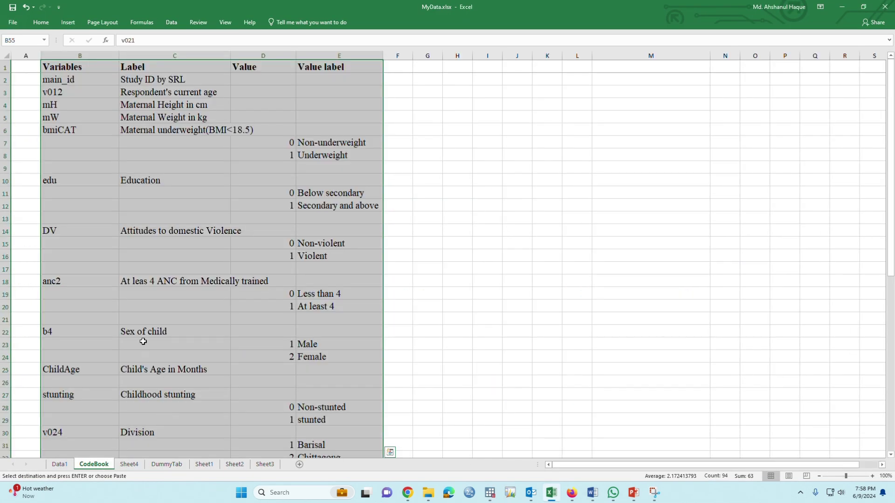
pyautogui.click(161, 329)
pyautogui.moveTo(51, 132); pyautogui.dragTo(310, 151)
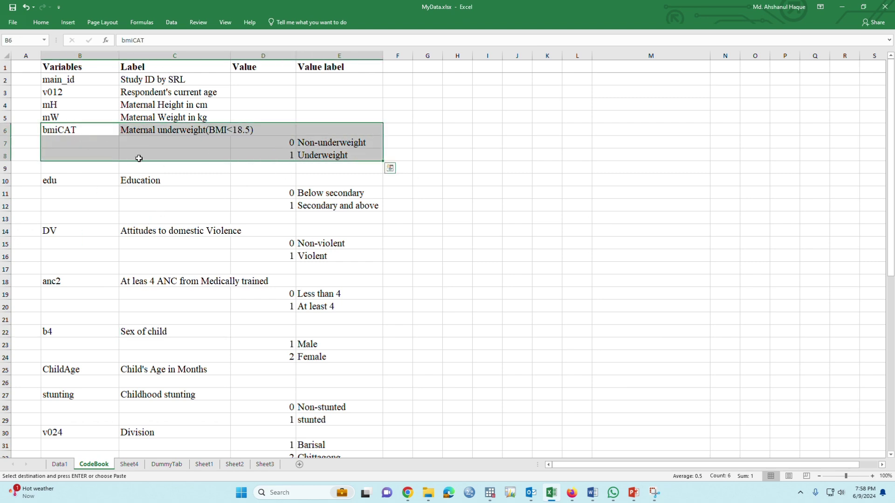
pyautogui.hotkey('alt', 'Tab')
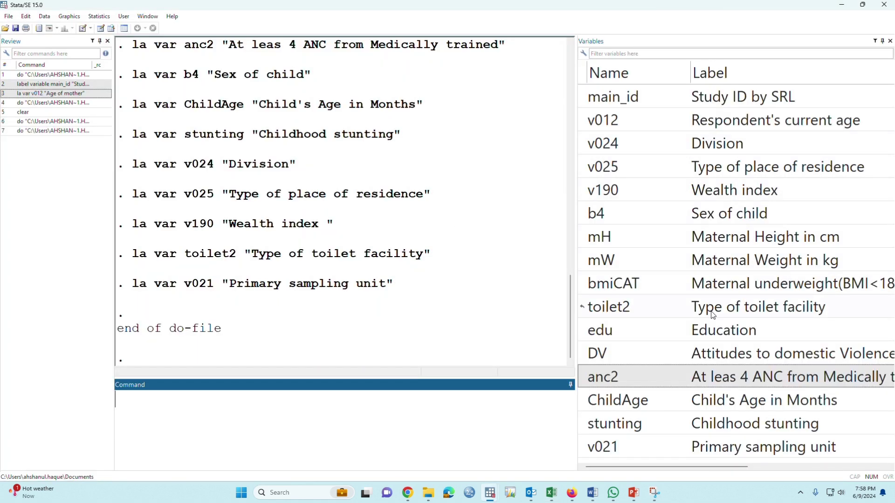
pyautogui.click(717, 357)
pyautogui.click(645, 290)
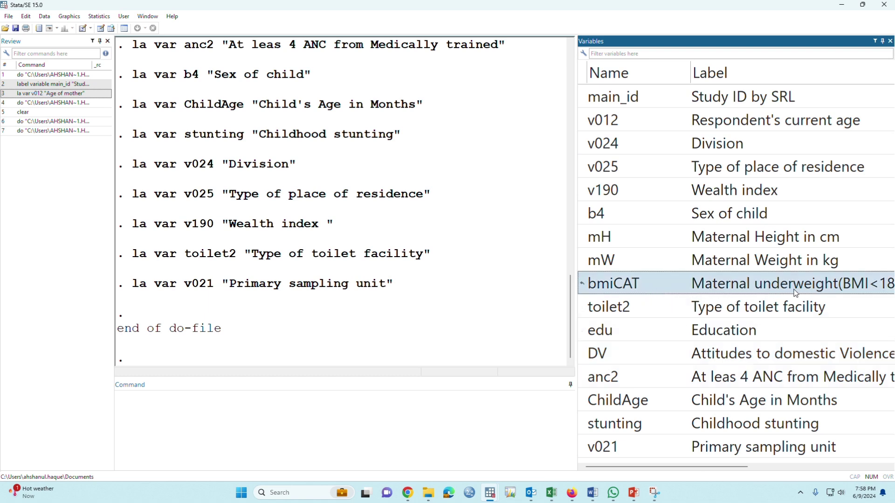
pyautogui.hotkey('alt', 'Tab')
pyautogui.click(292, 150)
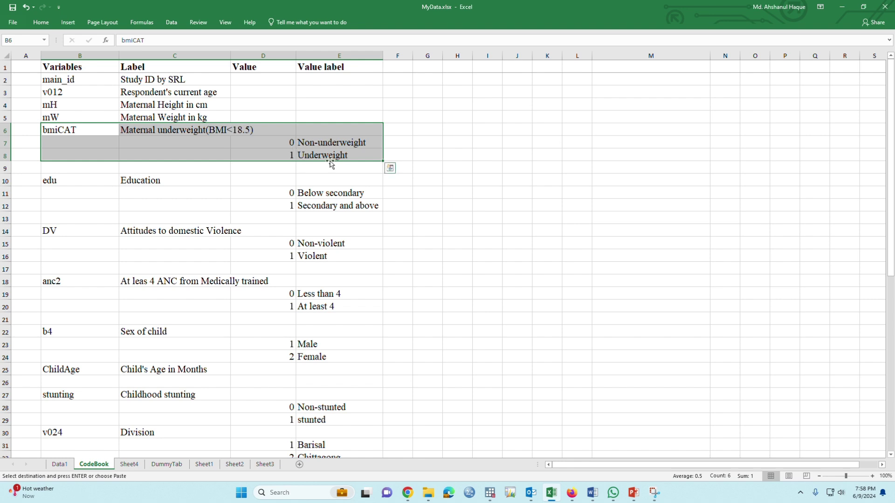
# Switch back to Stata, tabulate bmiCAT and examine its category codes and frequencies
pyautogui.hotkey('alt', 'Tab')
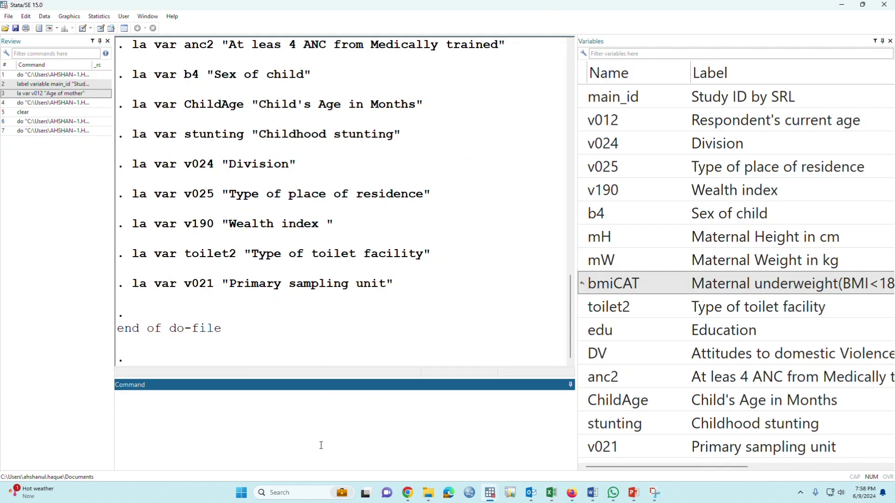
pyautogui.write('tab')
pyautogui.doubleClick(582, 284)
pyautogui.click(359, 405)
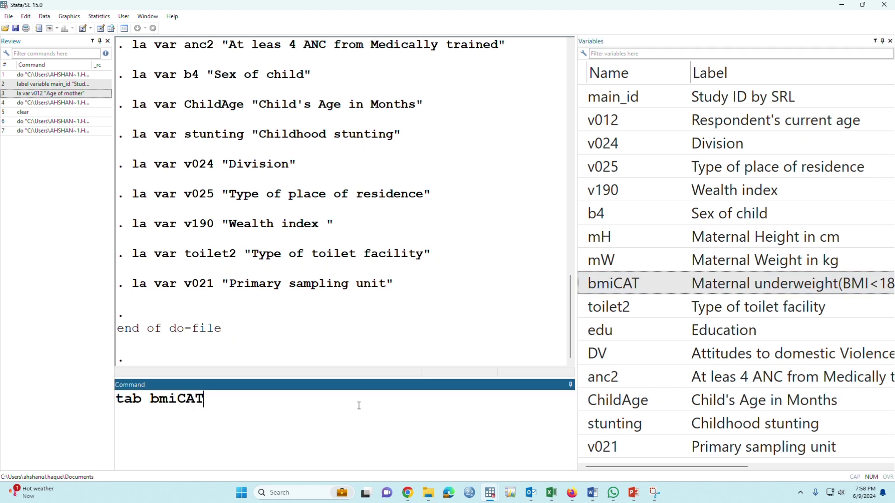
pyautogui.press('Return')
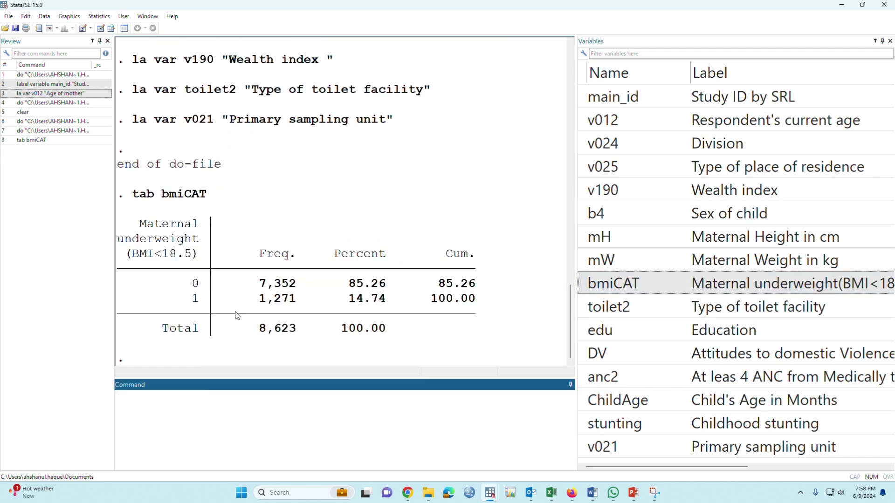
pyautogui.moveTo(186, 284); pyautogui.dragTo(297, 289)
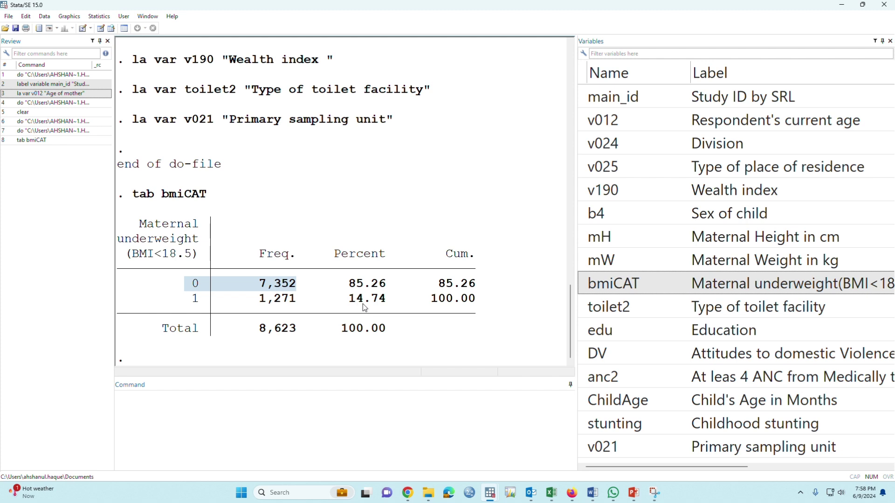
pyautogui.click(337, 337)
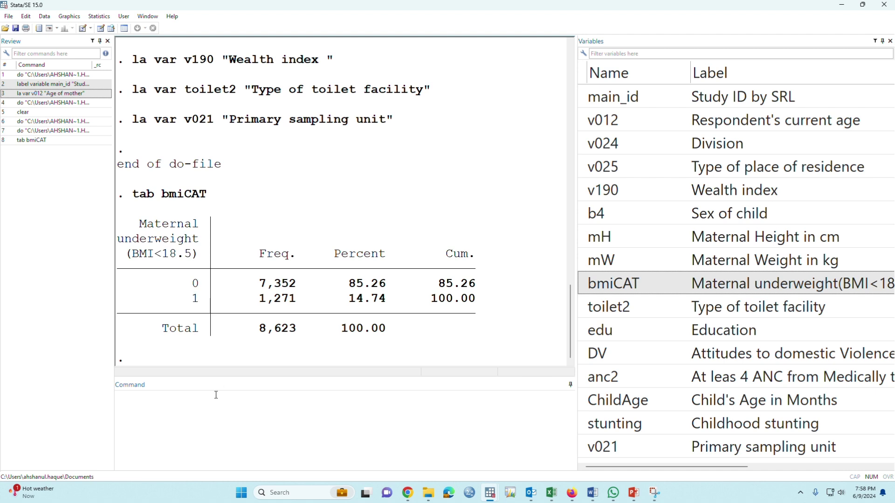
# Compose a label define command named bmiCAT that gives value 0 the label "Non-underweight"
pyautogui.click(207, 414)
pyautogui.write('label define')
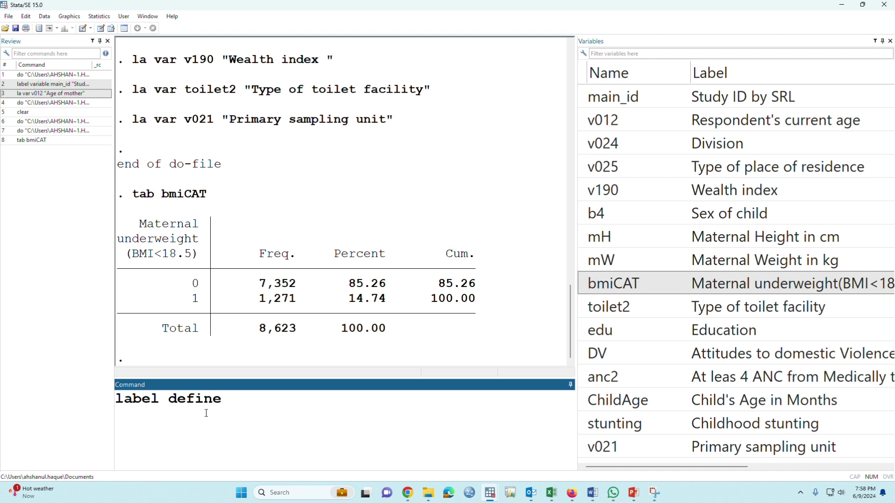
pyautogui.doubleClick(584, 285)
pyautogui.click(357, 404)
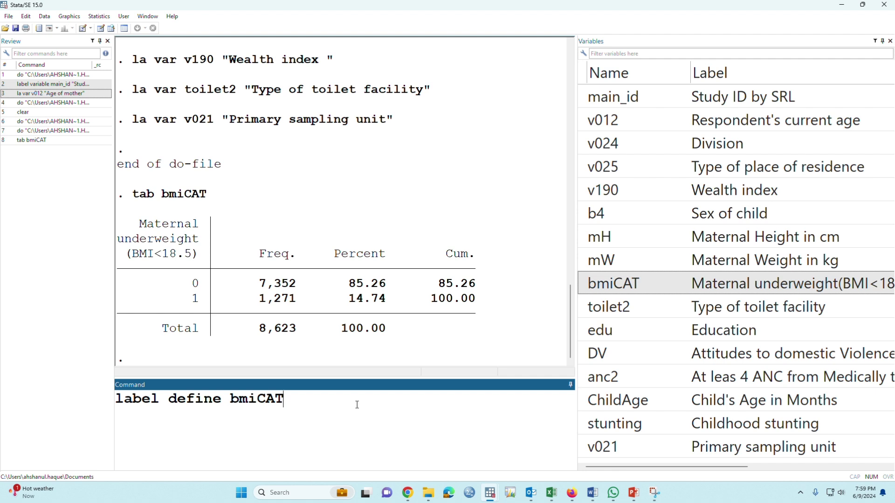
pyautogui.write('0 ""')
pyautogui.press('Left')
pyautogui.write('Non-underweight')
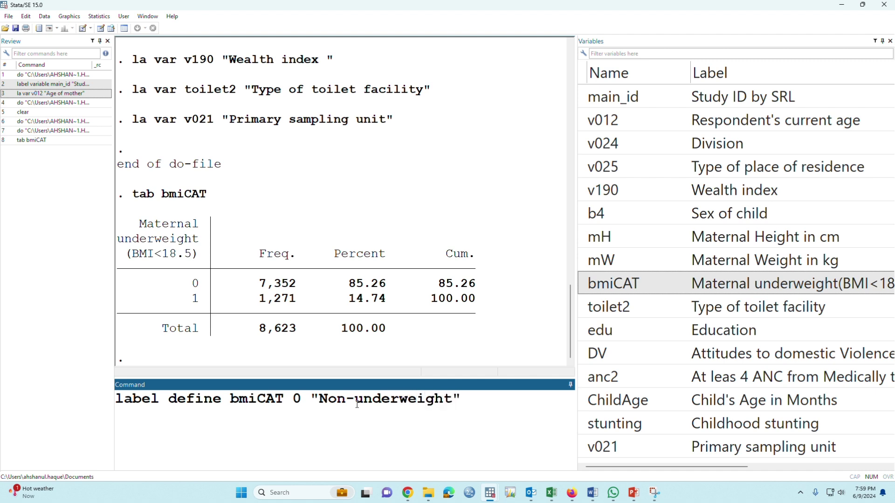
# Add value 1 as "Underweight" to the bmiCAT label definition and run it, widening the command area to fit
pyautogui.write(' 1')
pyautogui.write(' ""')
pyautogui.write('Underwe')
pyautogui.write('ight')
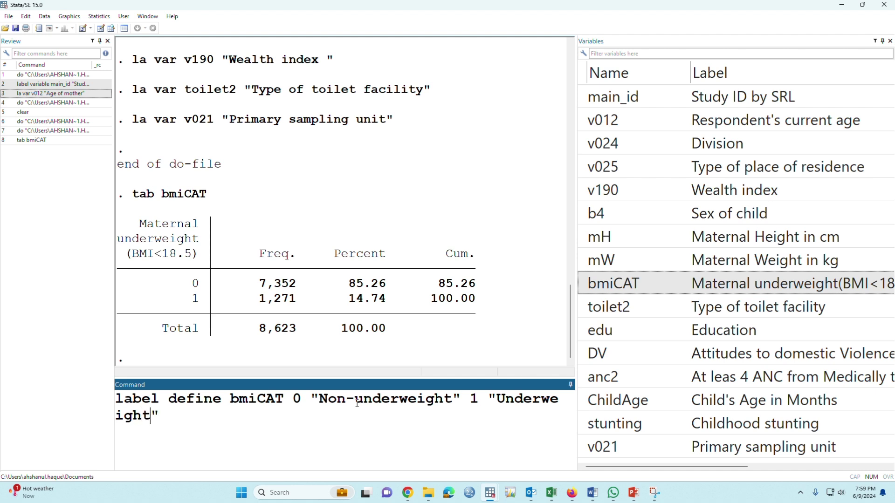
pyautogui.moveTo(576, 268); pyautogui.dragTo(698, 261)
pyautogui.click(619, 409)
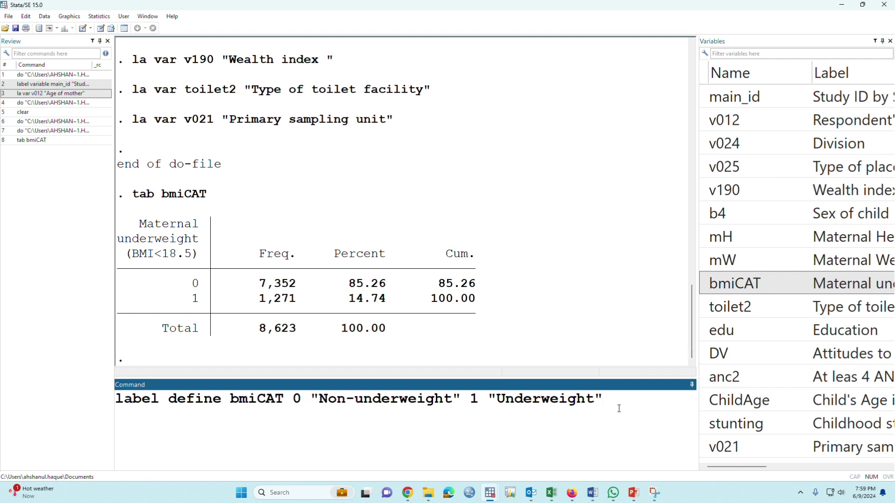
pyautogui.press('Return')
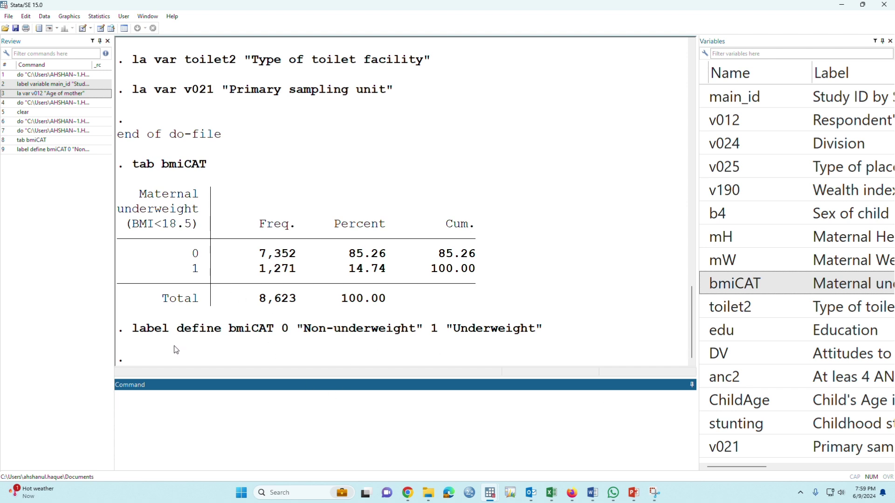
pyautogui.moveTo(138, 331); pyautogui.dragTo(263, 331)
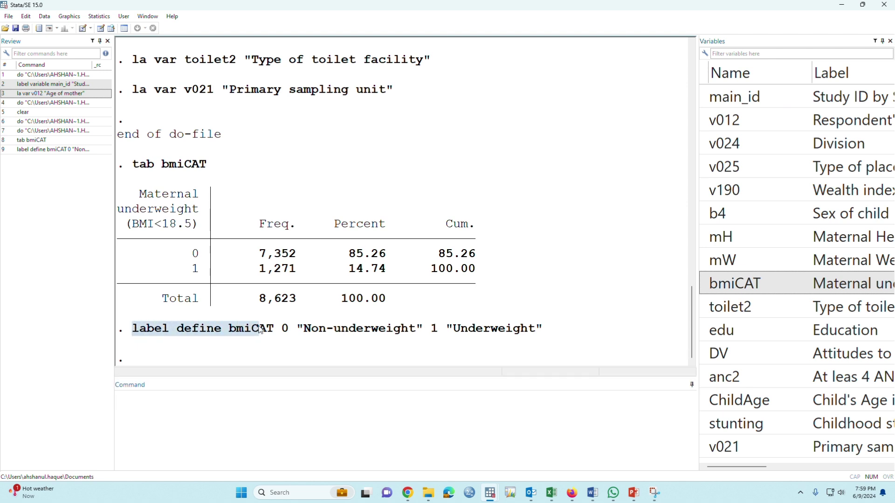
pyautogui.click(252, 343)
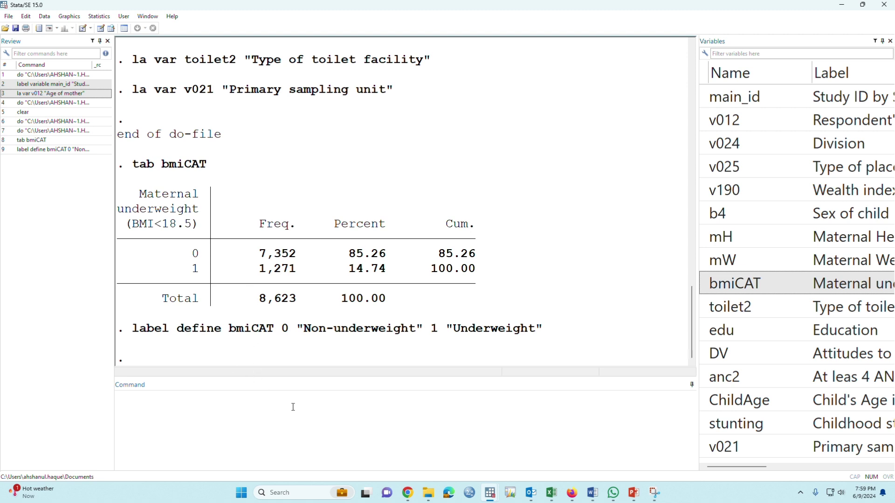
# Attach the bmiCAT value label to the bmiCAT variable by running label value bmiCAT bmiCAT
pyautogui.click(250, 410)
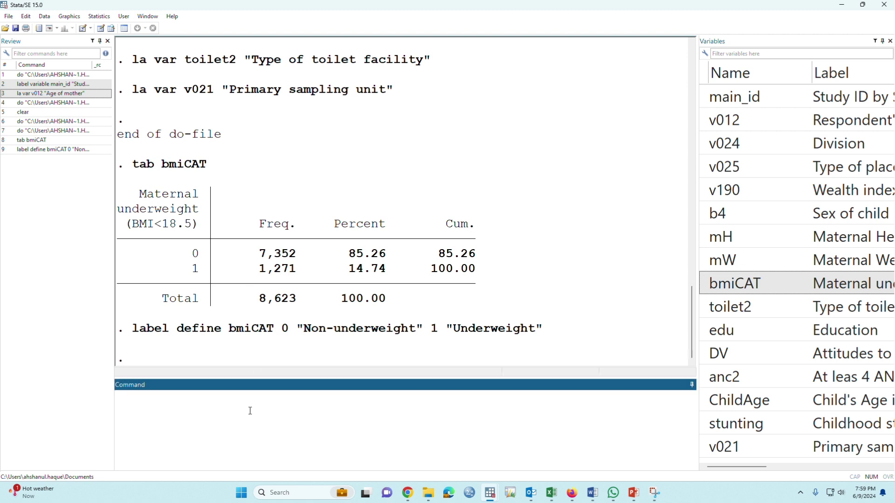
pyautogui.write('label value')
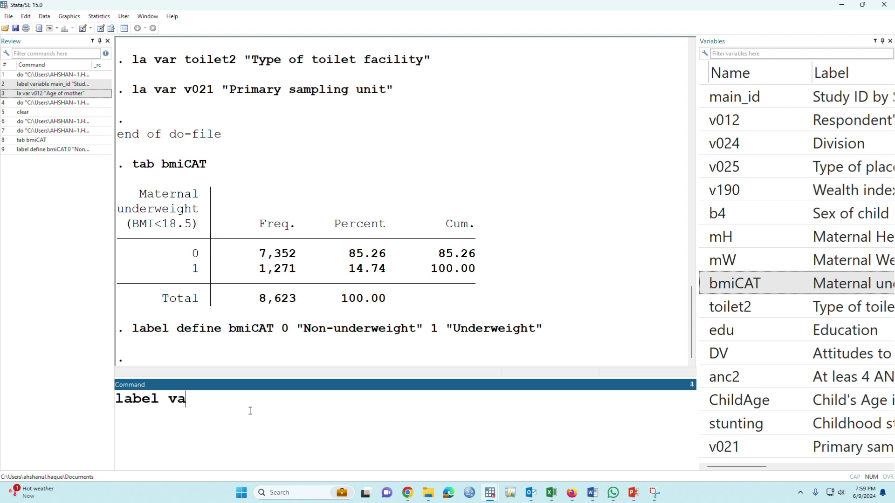
pyautogui.moveTo(134, 335); pyautogui.dragTo(443, 331)
pyautogui.click(136, 333)
pyautogui.moveTo(136, 333); pyautogui.dragTo(543, 335)
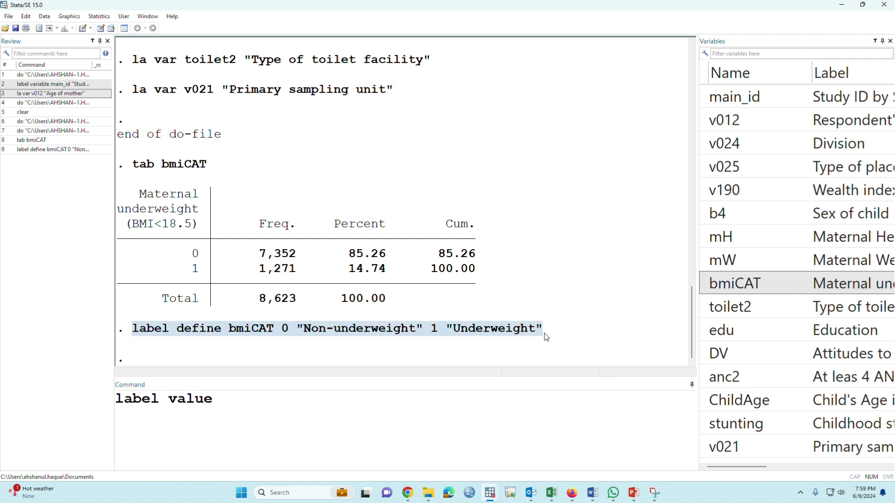
pyautogui.click(210, 414)
pyautogui.doubleClick(706, 285)
pyautogui.click(383, 408)
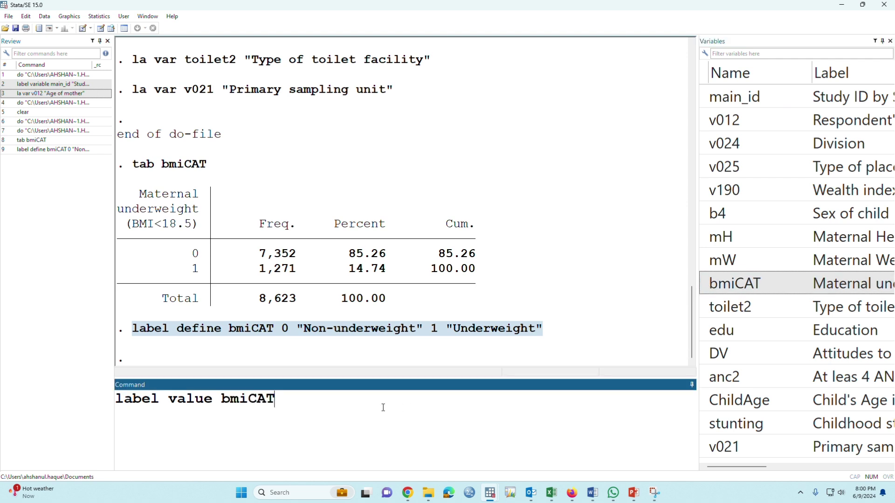
pyautogui.doubleClick(708, 283)
pyautogui.click(360, 422)
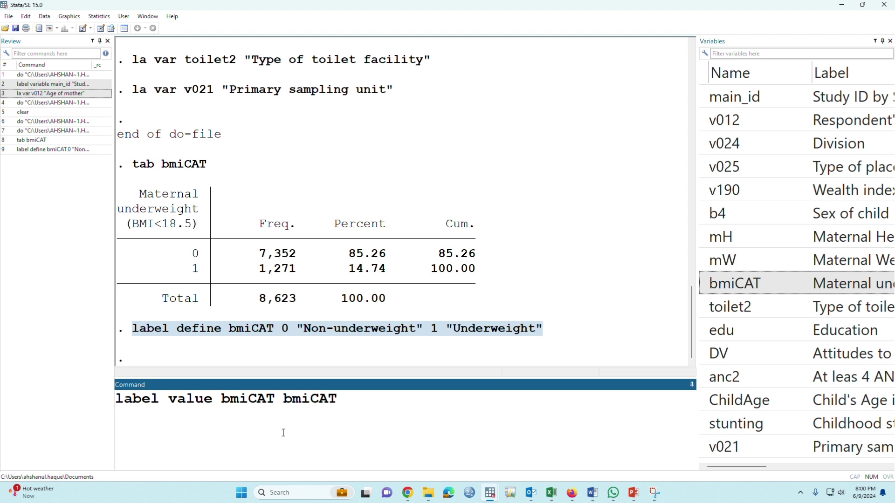
pyautogui.doubleClick(256, 405)
pyautogui.doubleClick(315, 416)
pyautogui.click(356, 400)
pyautogui.press('Return')
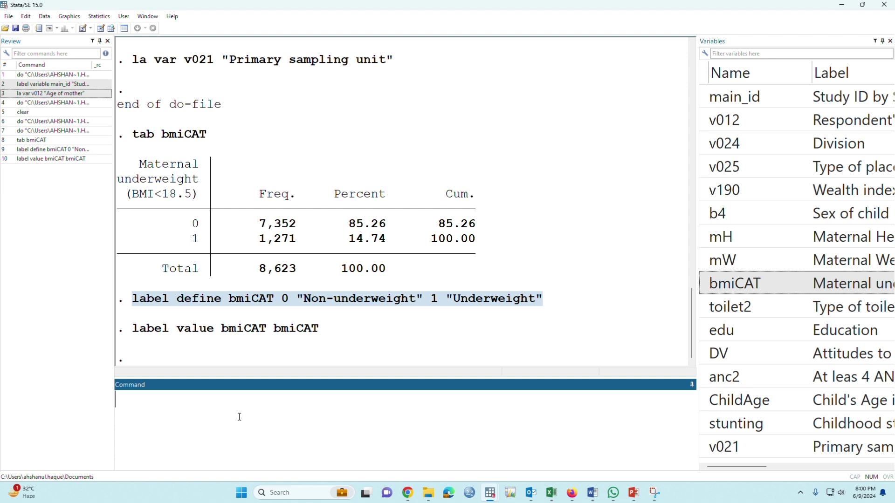
# Tabulate bmiCAT again to check the value labels on its categories
pyautogui.write('tab')
pyautogui.doubleClick(714, 291)
pyautogui.click(287, 419)
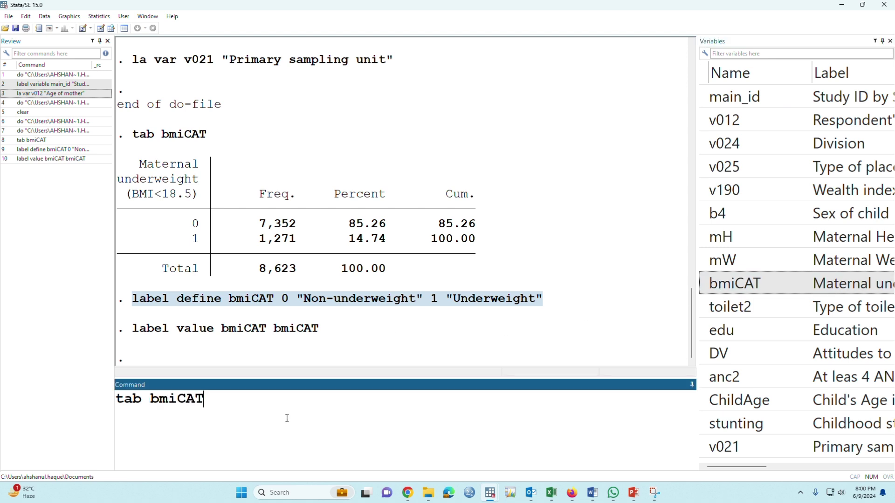
pyautogui.press('Return')
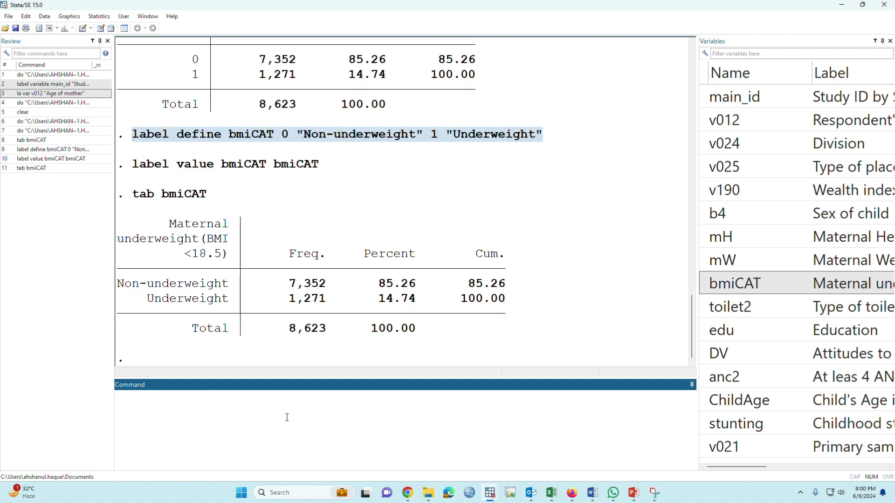
# Compare the labelled bmiCAT tabulation with the earlier unlabelled one and with the label define command
pyautogui.scroll(2, 211, 268)
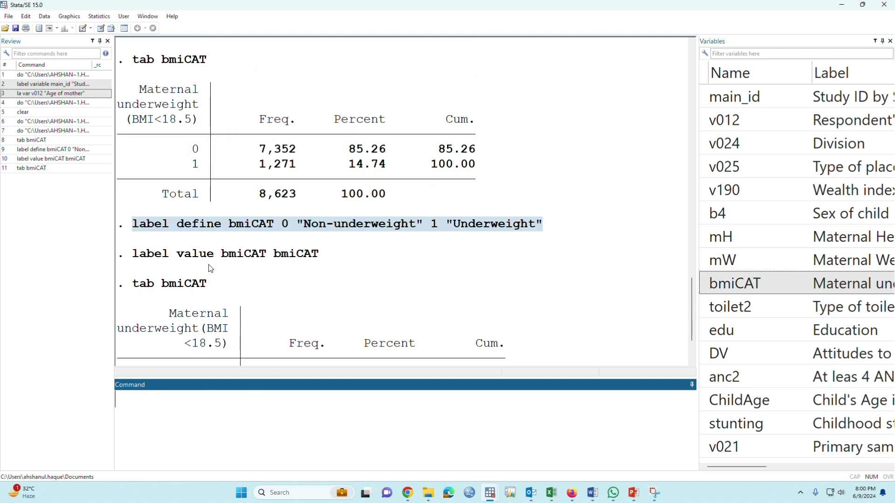
pyautogui.click(198, 149)
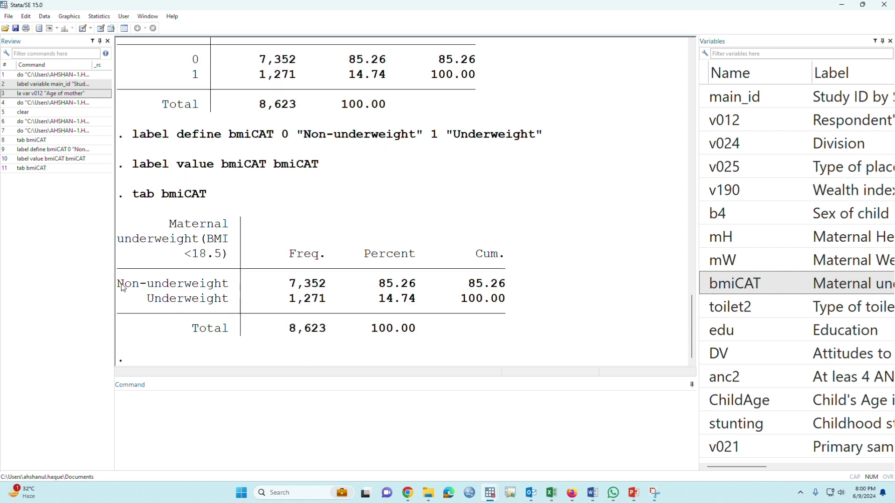
pyautogui.moveTo(123, 290); pyautogui.dragTo(235, 291)
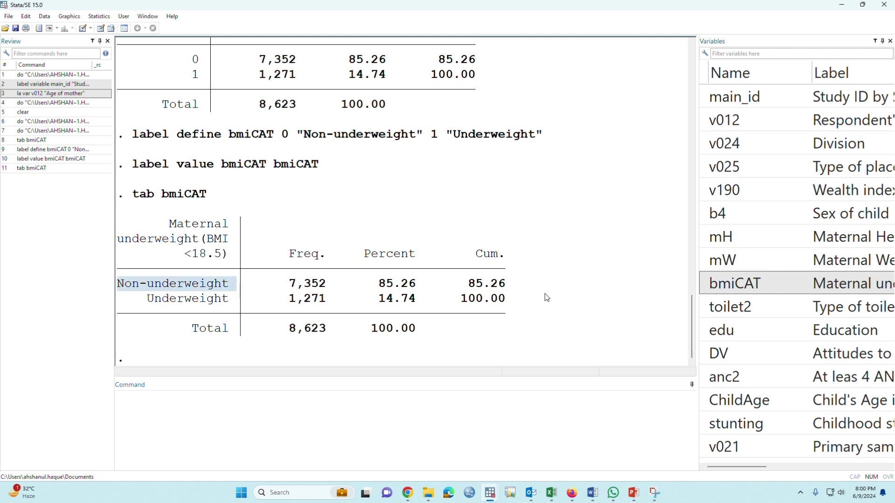
pyautogui.moveTo(122, 301); pyautogui.dragTo(214, 302)
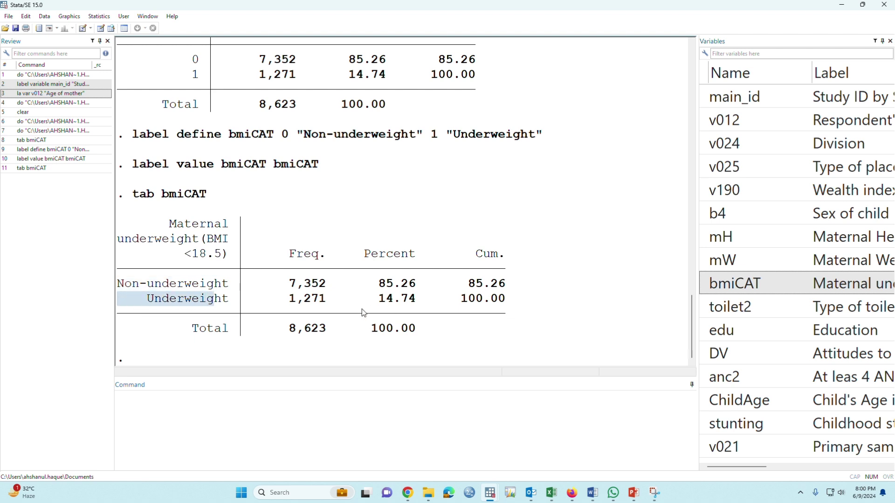
pyautogui.moveTo(132, 136); pyautogui.dragTo(497, 140)
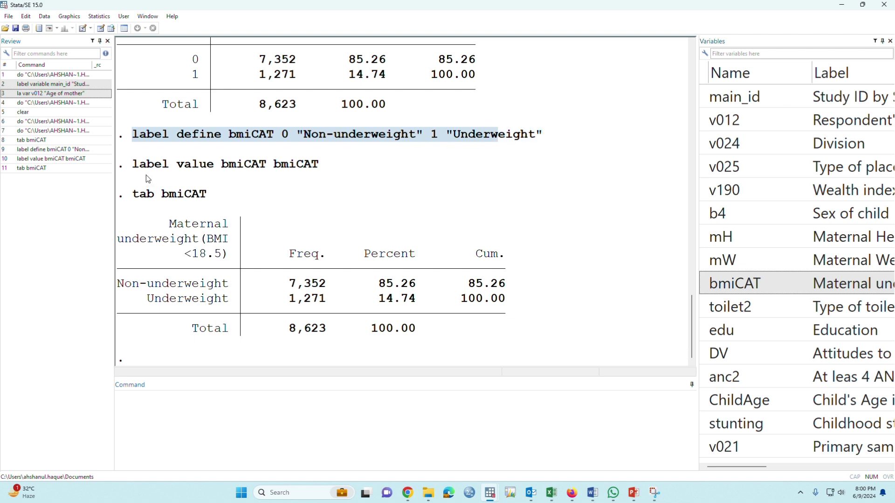
# Cut the label define and label value commands for bmiCAT out of the command history
pyautogui.click(51, 150)
pyautogui.keyDown('shift'); pyautogui.click(56, 159); pyautogui.keyUp('shift')
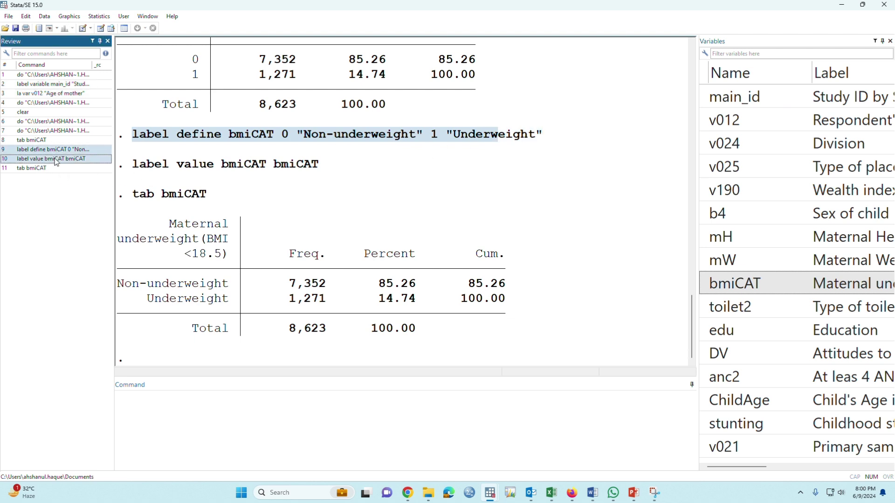
pyautogui.press('Delete')
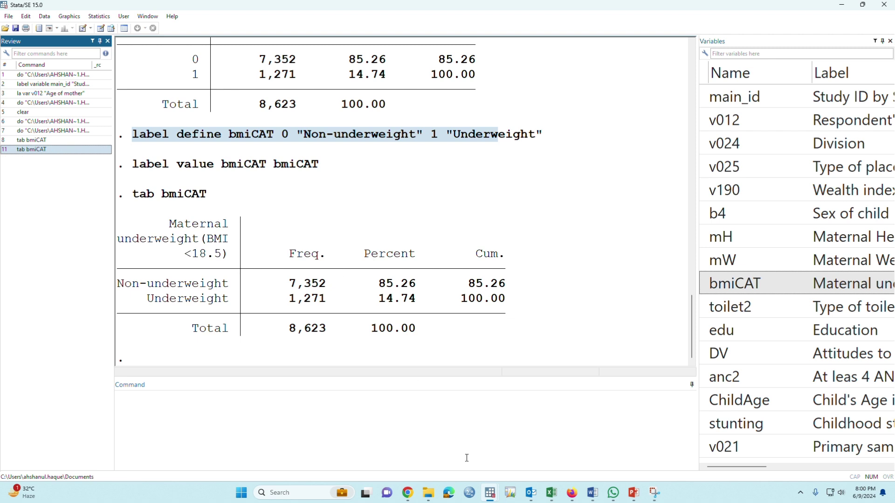
# Add the bmiCAT label define and label value commands to the do-file below the variable labels, with blank lines around them
pyautogui.moveTo(494, 486)
pyautogui.click(526, 459)
pyautogui.scroll(-1, 421, 375)
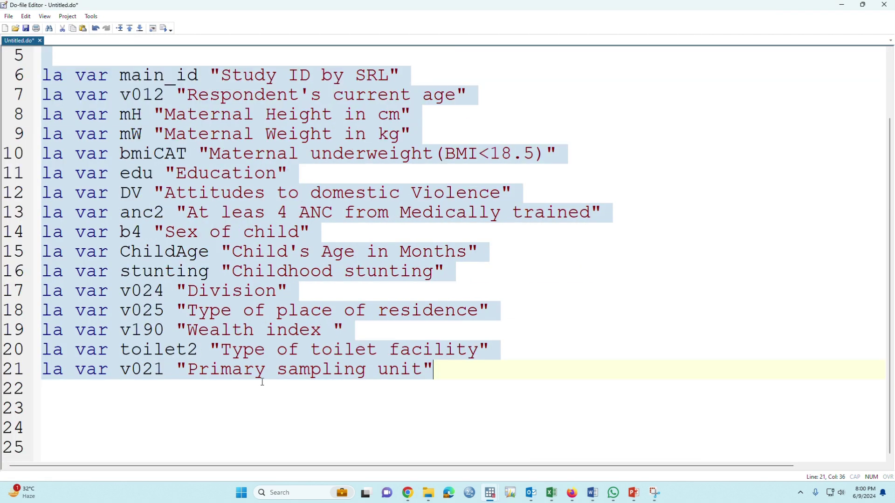
pyautogui.click(152, 407)
pyautogui.press('Return')
pyautogui.press('Return')
pyautogui.write('label define bmiCAT 0 "Non-underweight" 1 "Underweight" label value bmiCAT bmiCAT')
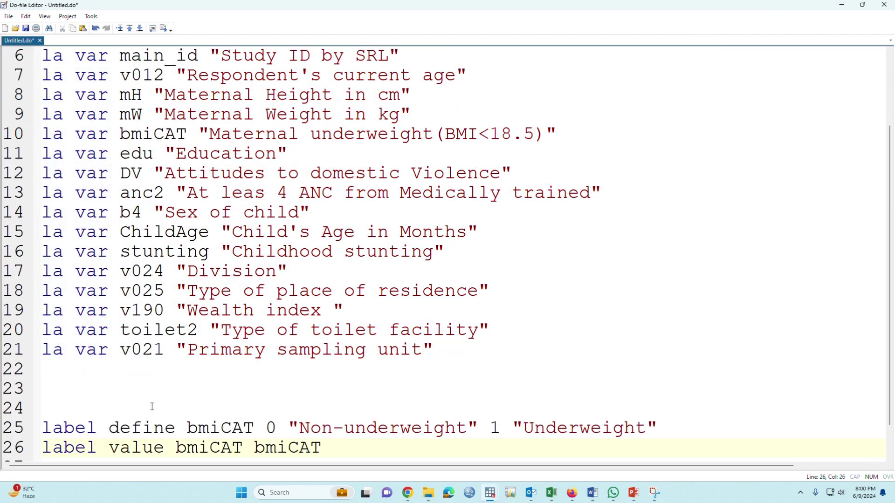
pyautogui.press('Return')
pyautogui.press('Return')
pyautogui.press('Return')
pyautogui.press('Return')
pyautogui.press('Return')
# Append the replace option to the bmiCAT label define line, keeping the label value line directly below it
pyautogui.click(667, 331)
pyautogui.write(', replace')
pyautogui.press('Return')
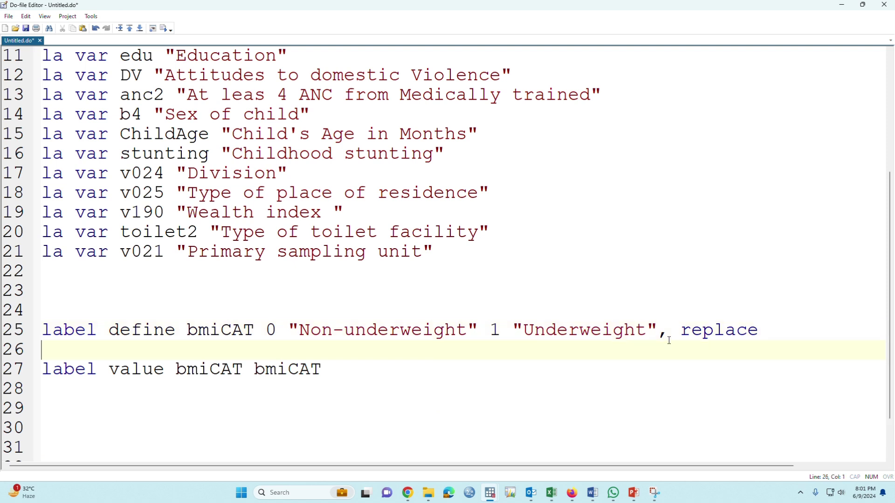
pyautogui.press('Delete')
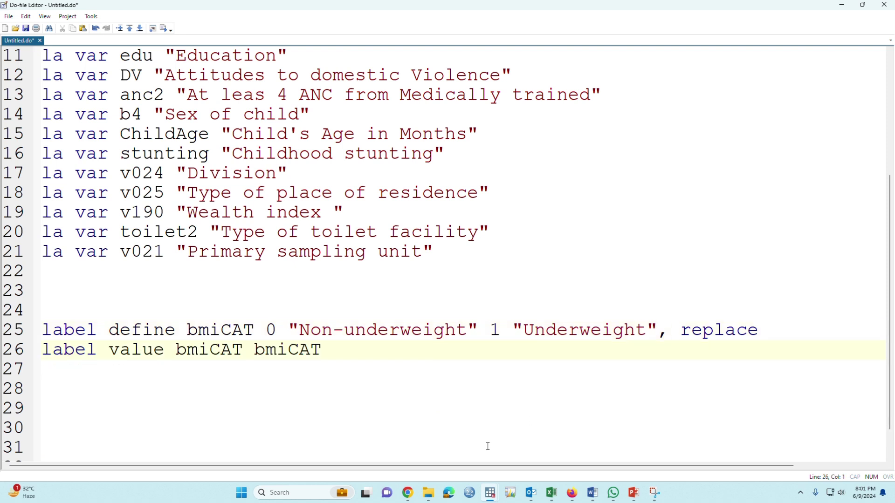
# Switch to the CodeBook sheet in Excel and review the value codes listed for edu, DV, v024 and v190
pyautogui.click(551, 493)
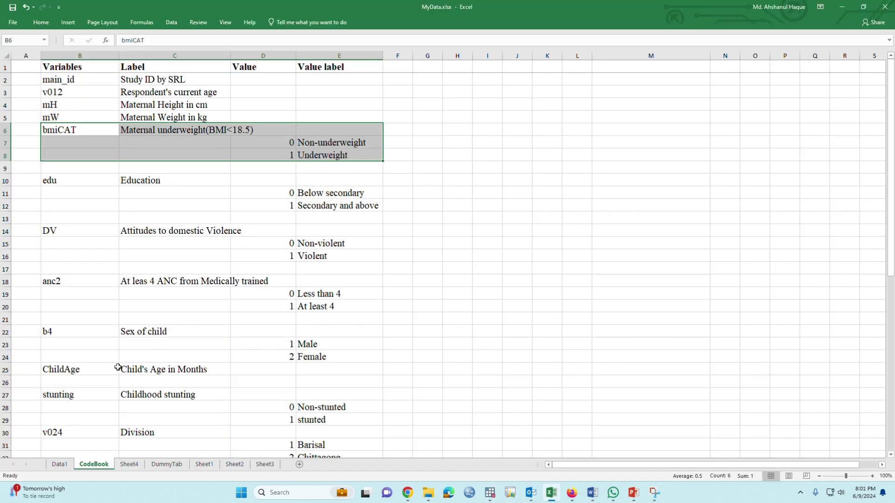
pyautogui.moveTo(75, 180); pyautogui.dragTo(332, 217)
pyautogui.moveTo(90, 232); pyautogui.dragTo(307, 256)
pyautogui.scroll(-3, 280, 303)
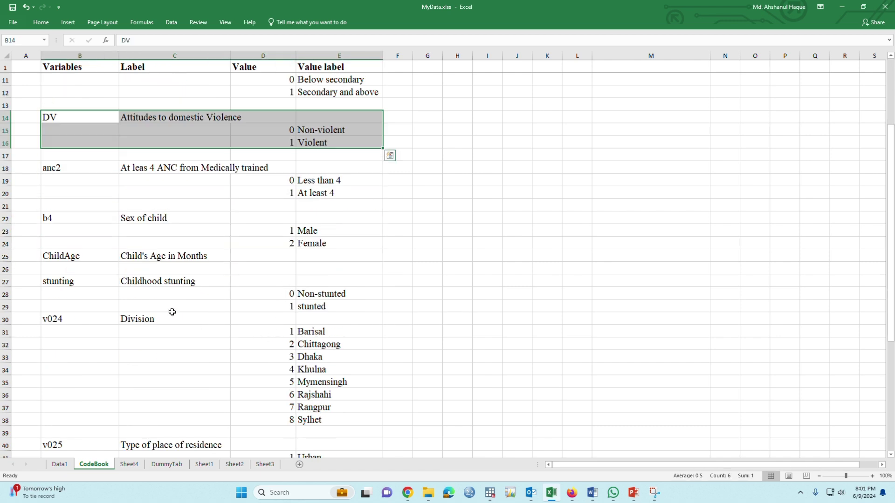
pyautogui.moveTo(97, 319); pyautogui.dragTo(321, 420)
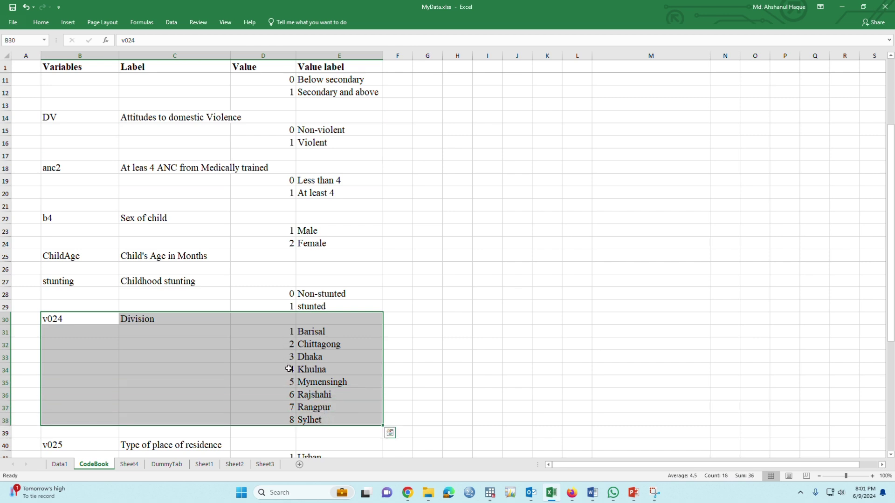
pyautogui.scroll(-4, 308, 418)
pyautogui.moveTo(78, 344); pyautogui.dragTo(303, 409)
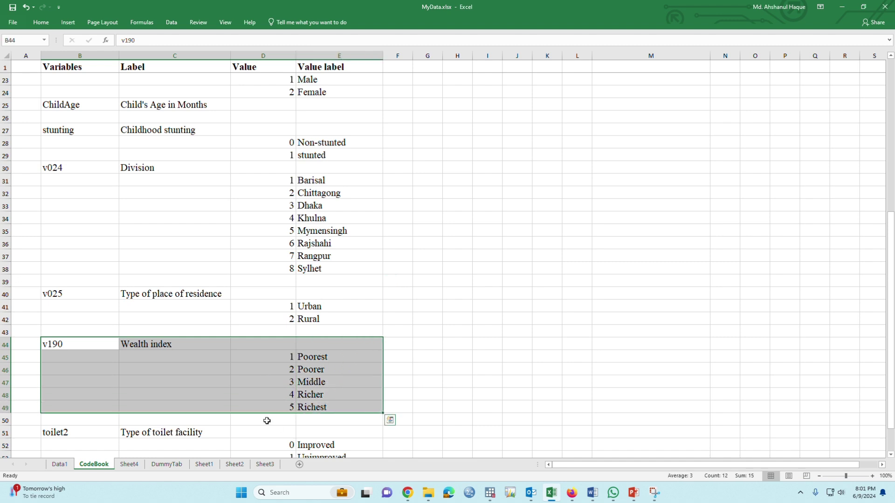
pyautogui.scroll(4, 238, 378)
pyautogui.scroll(3, 239, 372)
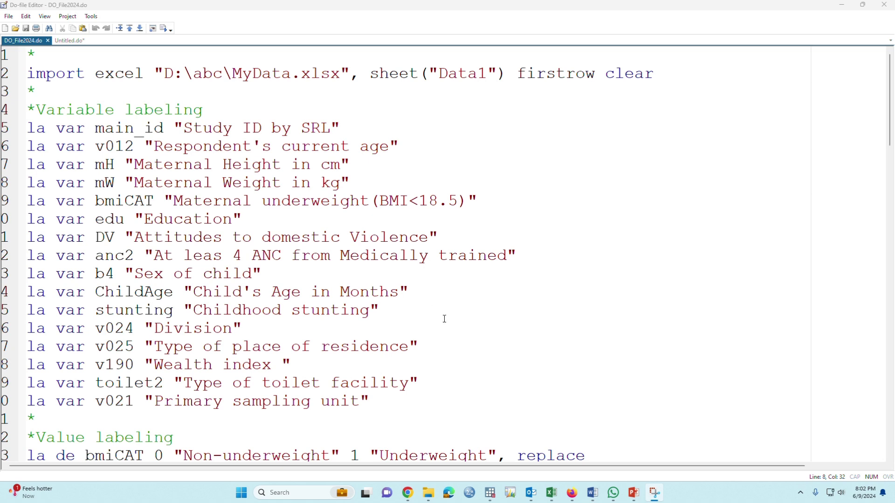
# Examine the value label definitions in DO_File2024.do, from bmiCAT, edu and DV through v024 and v190
pyautogui.scroll(-5, 445, 319)
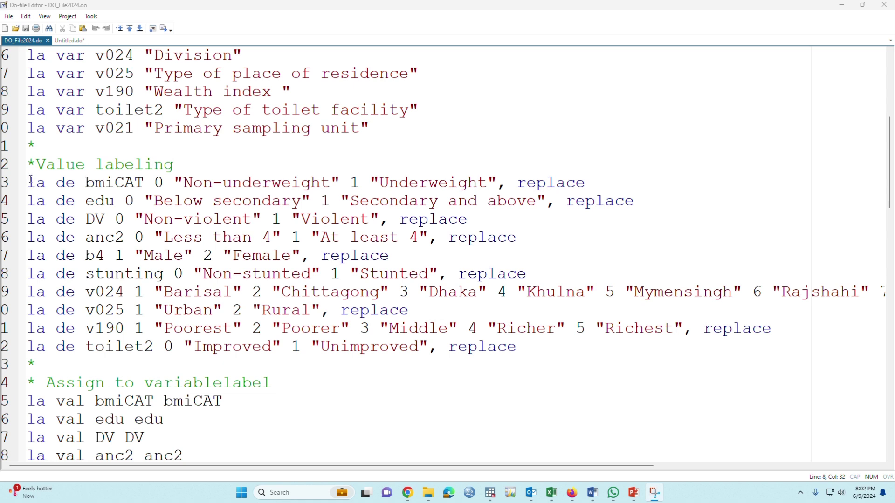
pyautogui.moveTo(30, 181); pyautogui.dragTo(595, 187)
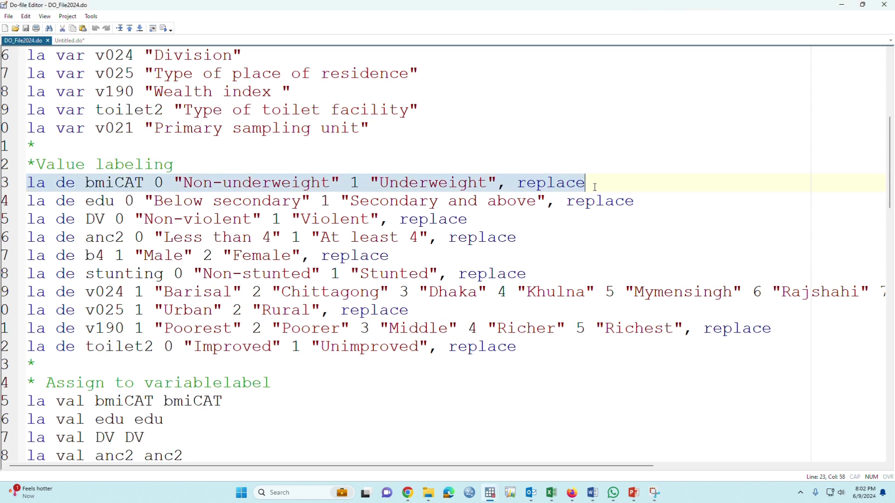
pyautogui.tripleClick(28, 201)
pyautogui.moveTo(31, 219); pyautogui.dragTo(468, 219)
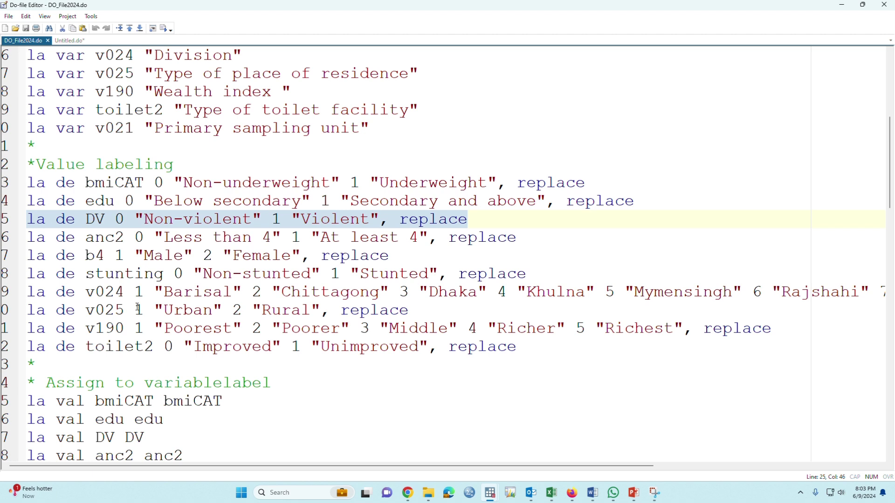
pyautogui.moveTo(27, 292); pyautogui.dragTo(848, 289)
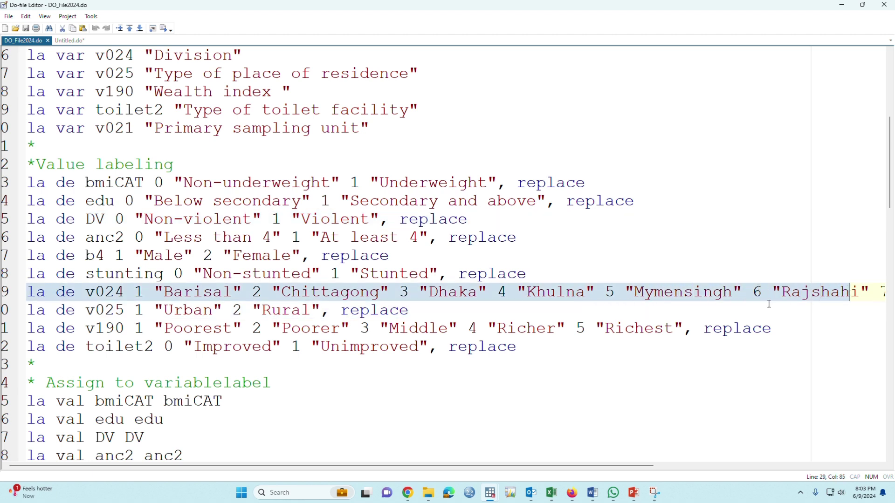
pyautogui.scroll(-2, 703, 325)
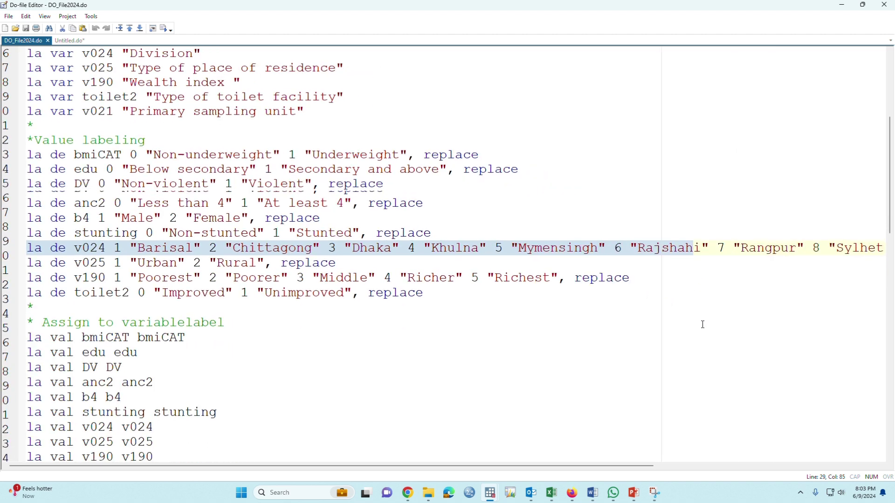
pyautogui.scroll(-2, 703, 324)
pyautogui.moveTo(27, 256); pyautogui.dragTo(588, 258)
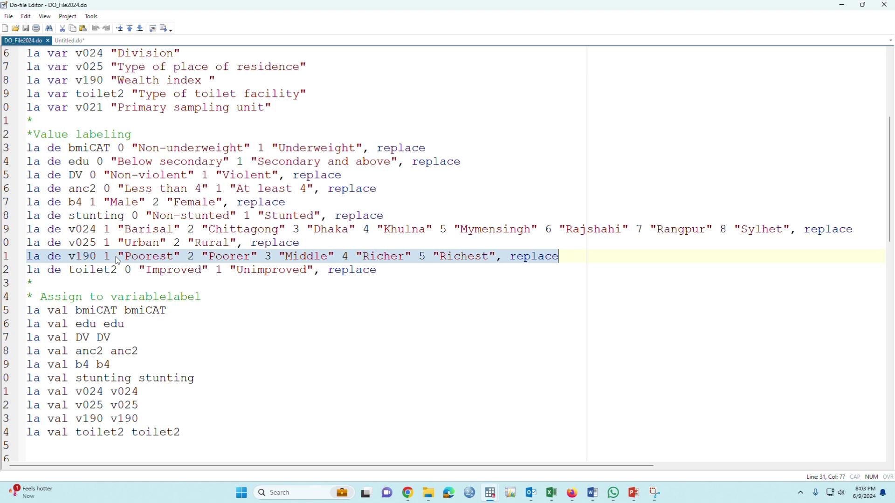
pyautogui.moveTo(105, 256); pyautogui.dragTo(496, 257)
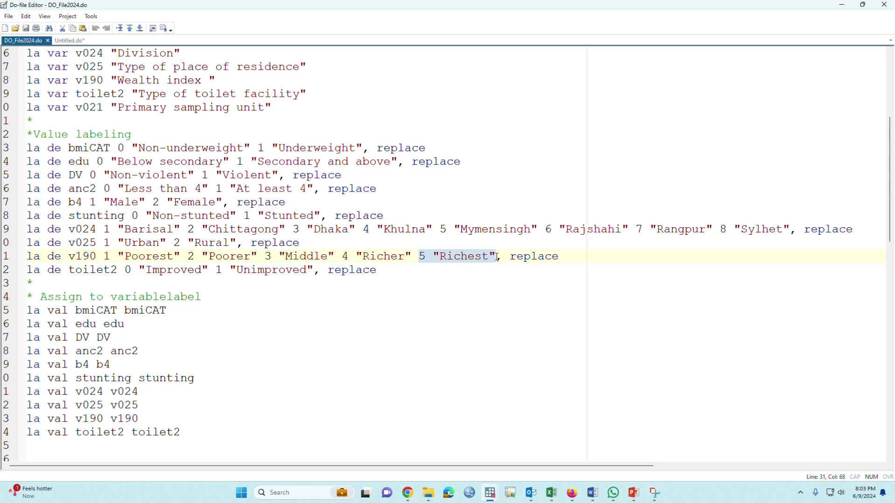
# Examine the la val lines in DO_File2024.do that assign each value label to its variable
pyautogui.click(466, 301)
pyautogui.click(222, 308)
pyautogui.scroll(-2, 222, 310)
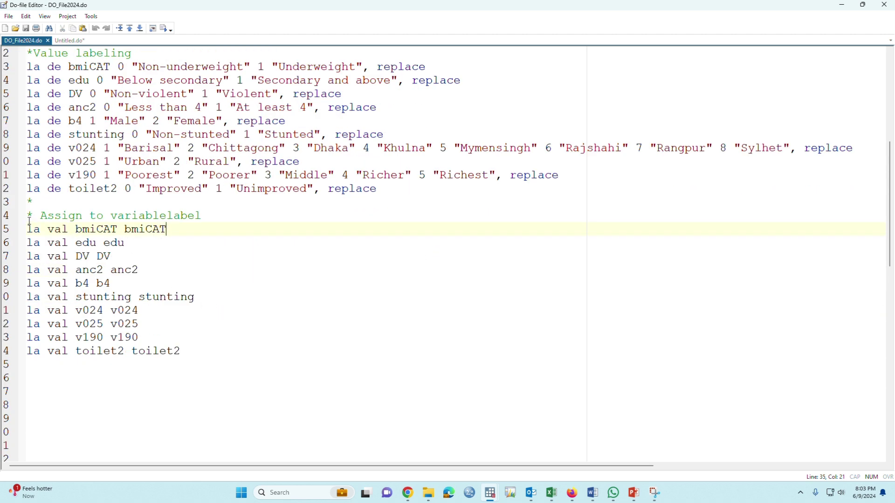
pyautogui.moveTo(29, 227); pyautogui.dragTo(76, 228)
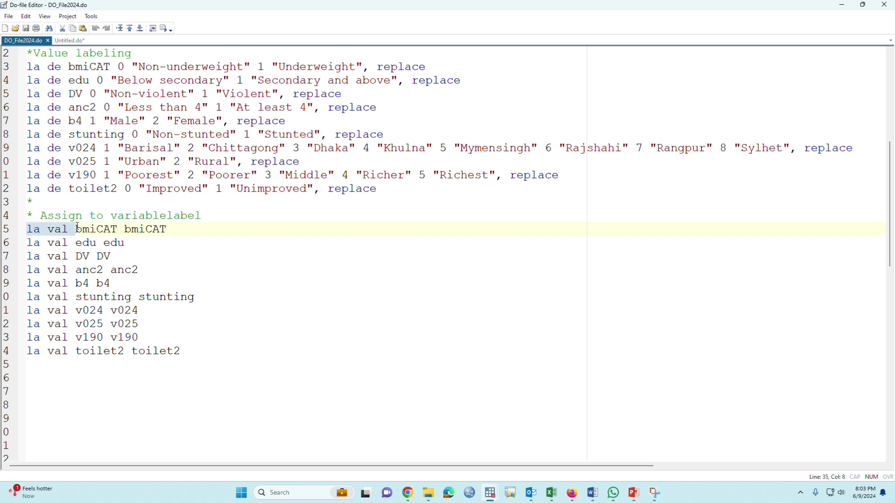
pyautogui.click(73, 230)
pyautogui.moveTo(77, 229); pyautogui.dragTo(173, 229)
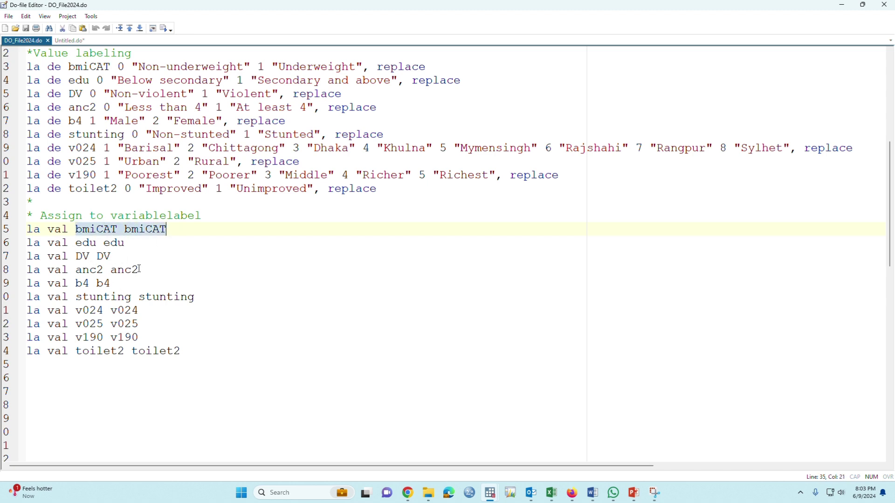
pyautogui.click(126, 242)
# Run the do-file lines from the bmiCAT label definition through la val toilet2 toilet2
pyautogui.moveTo(192, 352); pyautogui.dragTo(2, 69)
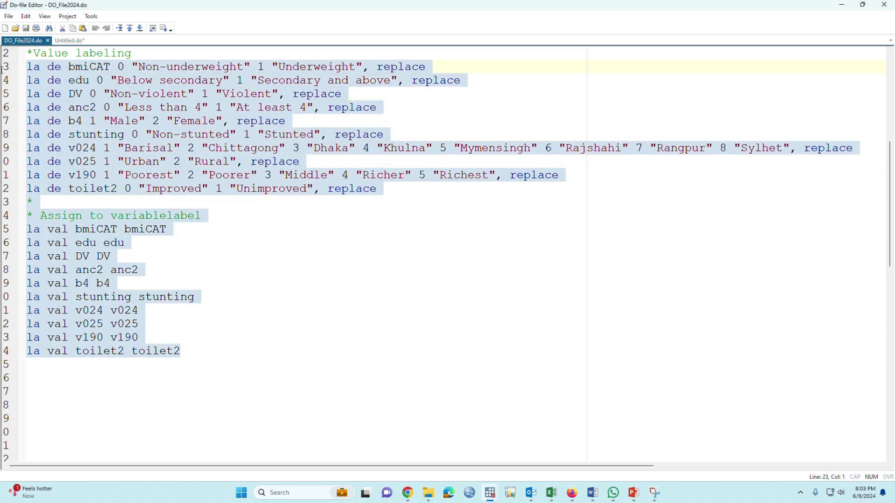
pyautogui.scroll(1, 193, 326)
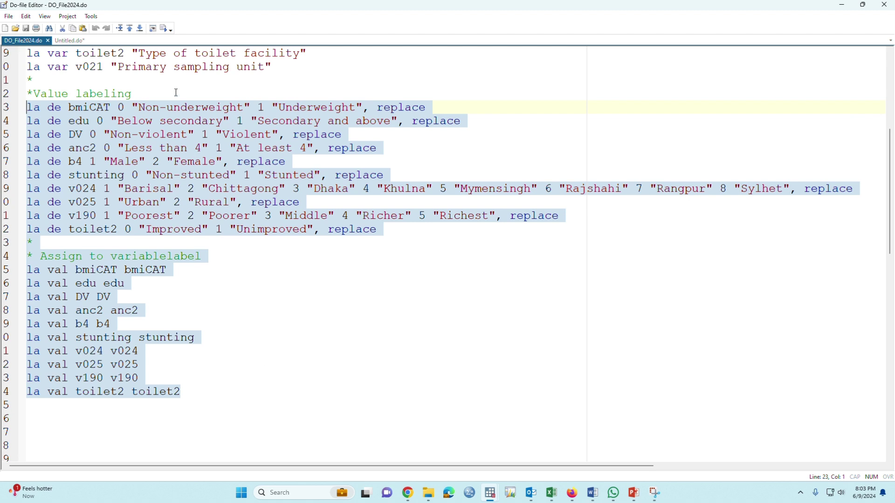
pyautogui.click(166, 29)
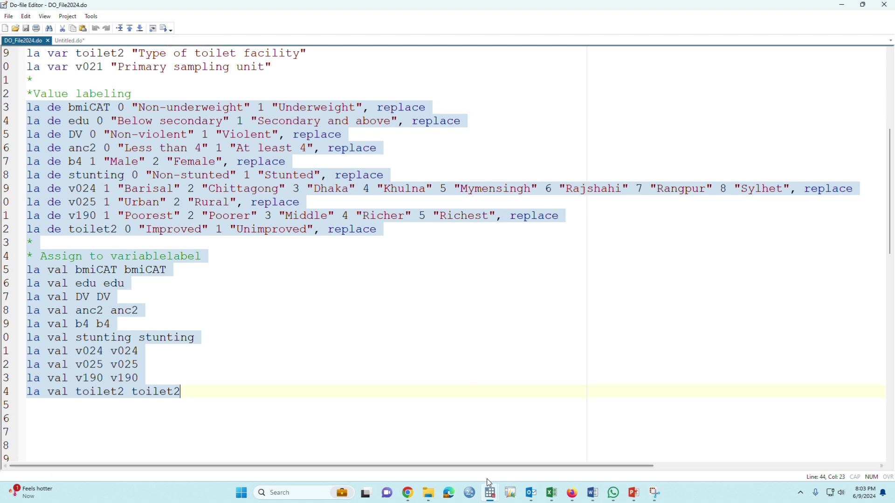
# Return to the main Stata window and widen the variable list so the full variable labels fit
pyautogui.moveTo(489, 485)
pyautogui.click(449, 465)
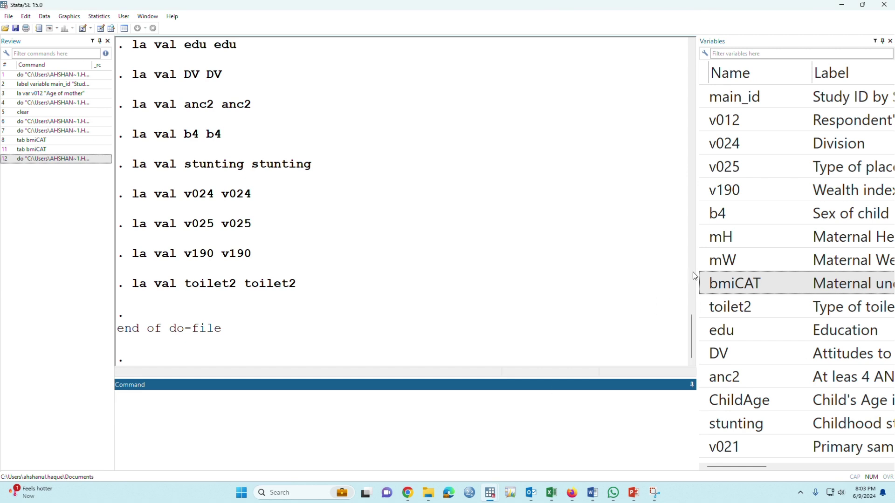
pyautogui.moveTo(697, 267); pyautogui.dragTo(454, 237)
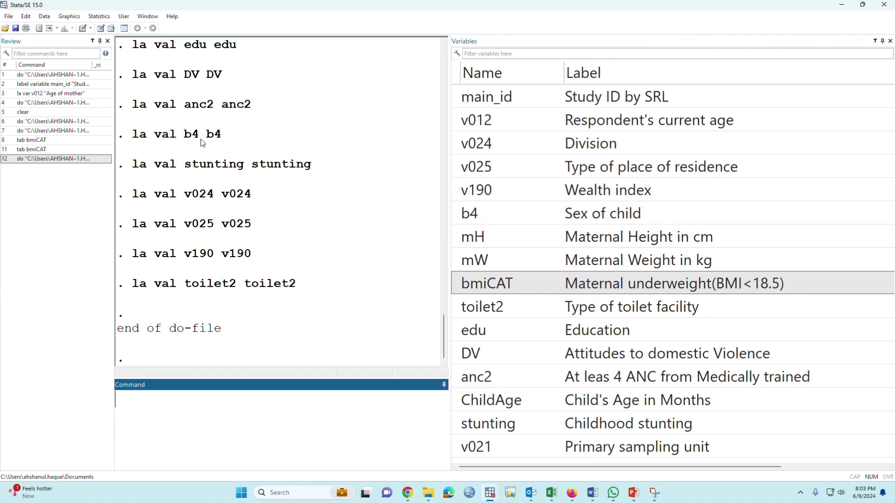
# Open the dataset in the Data Editor and check the value labels shown for v024, v025 and the other categorical variables
pyautogui.click(100, 28)
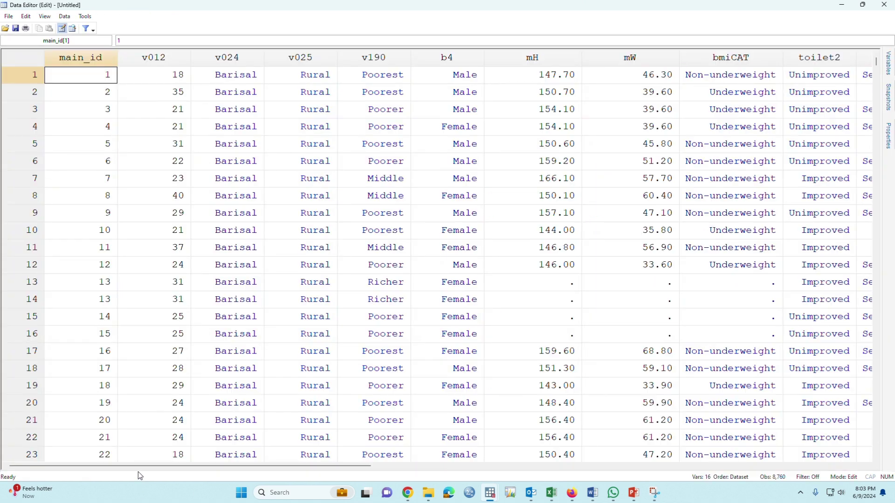
pyautogui.moveTo(140, 466); pyautogui.dragTo(136, 362)
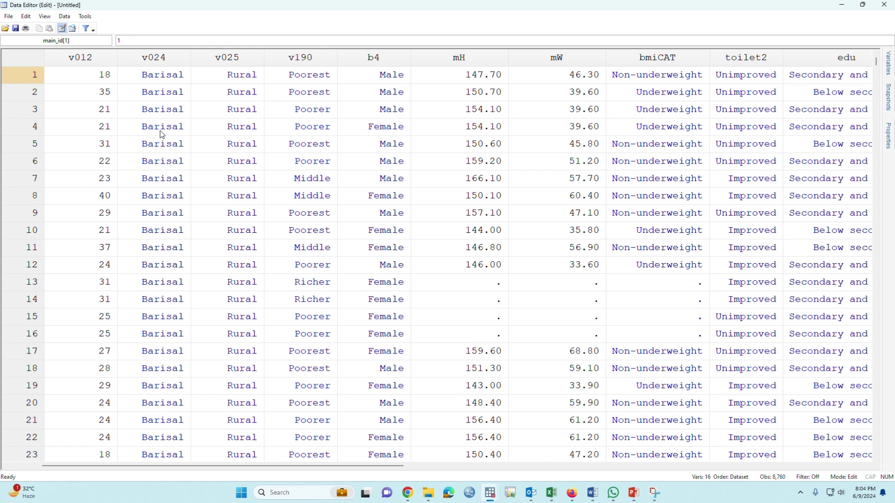
pyautogui.click(170, 80)
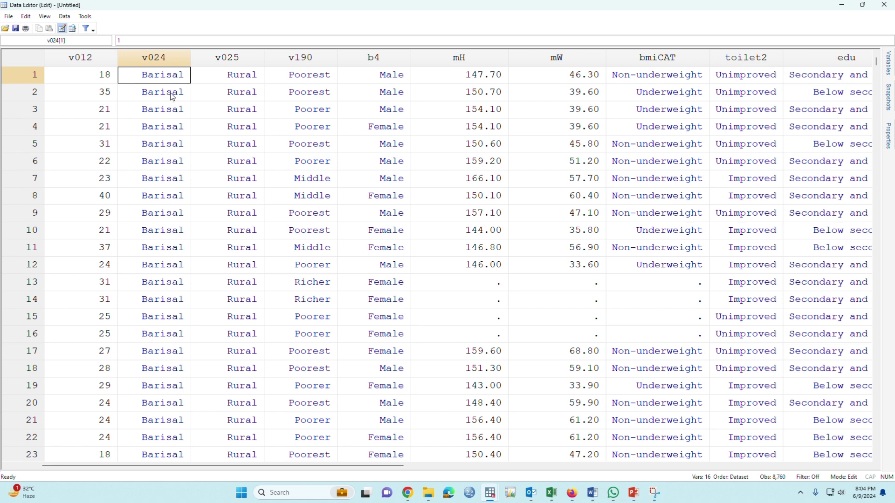
pyautogui.click(255, 96)
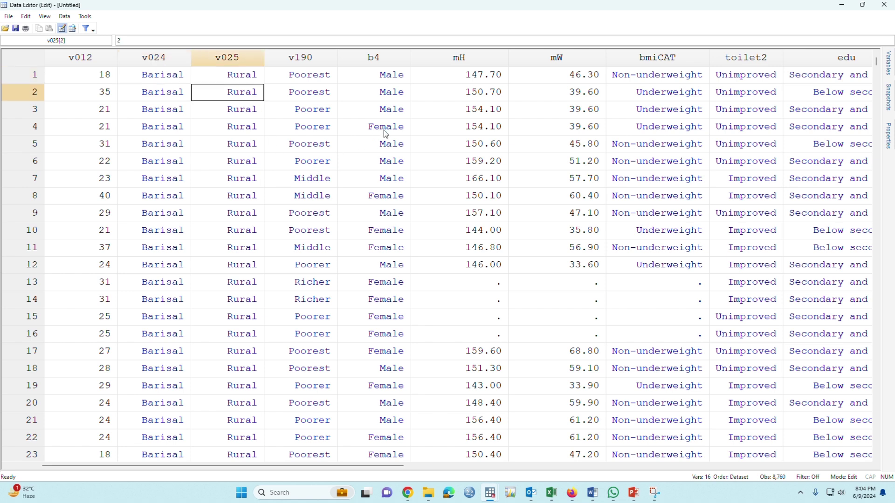
# Compare the value labels in the Data Editor with the variable list in the main window, and close the Data Editor
pyautogui.click(321, 183)
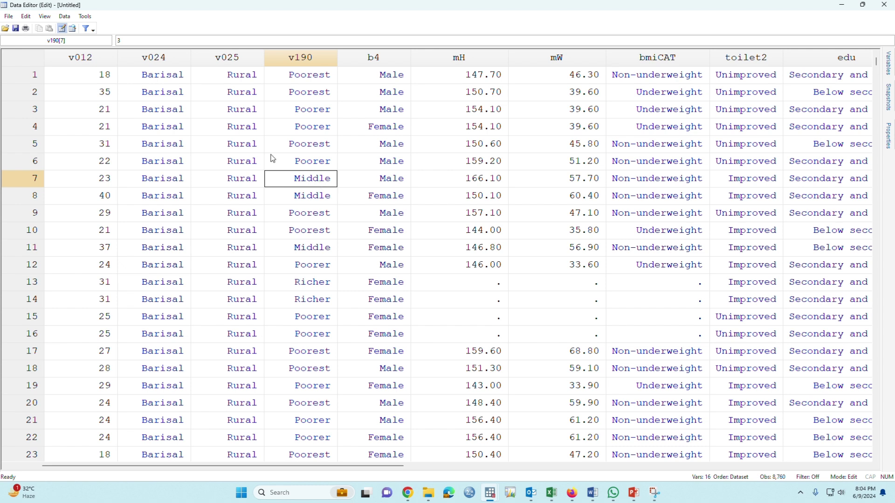
pyautogui.click(842, 5)
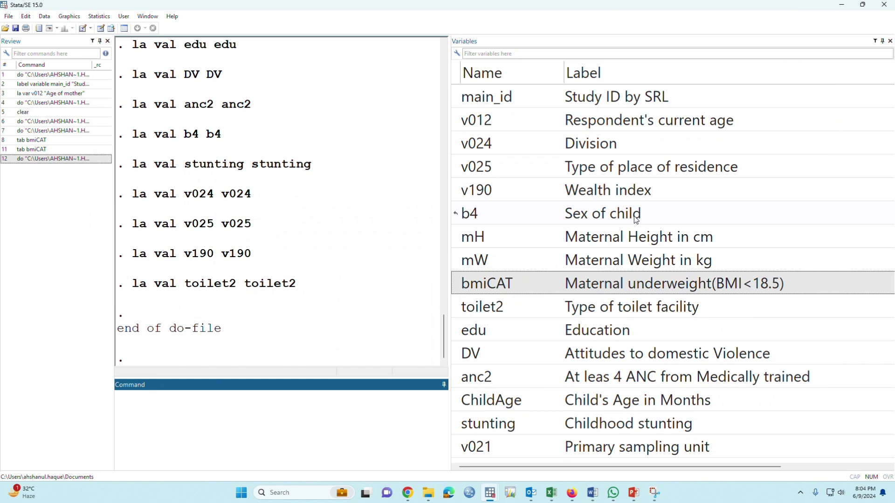
pyautogui.click(587, 97)
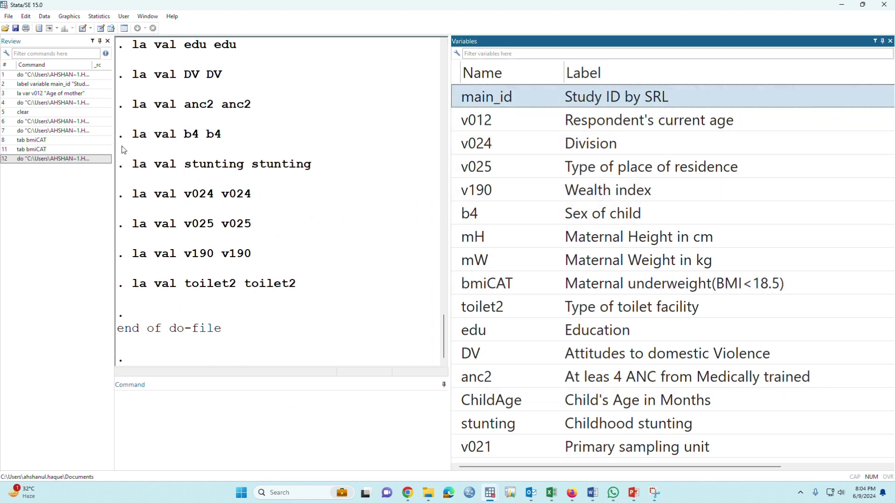
pyautogui.click(100, 28)
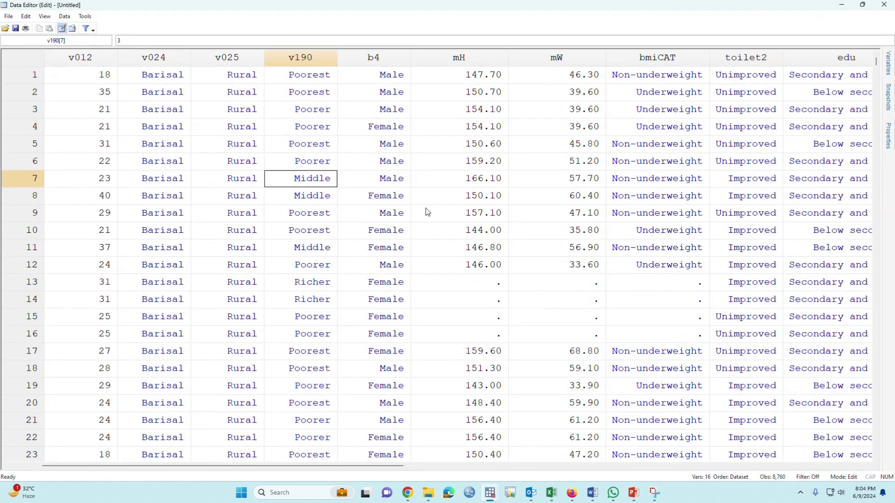
pyautogui.click(883, 4)
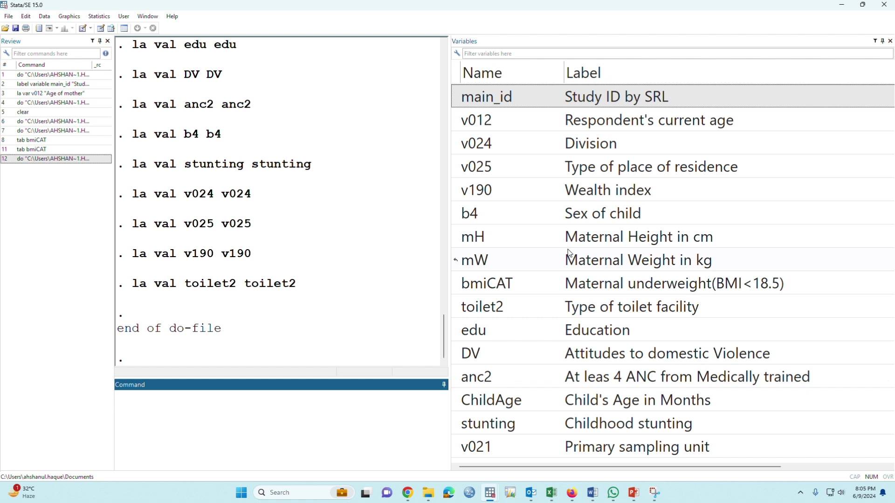
pyautogui.click(99, 16)
pyautogui.moveTo(124, 17)
pyautogui.click(373, 225)
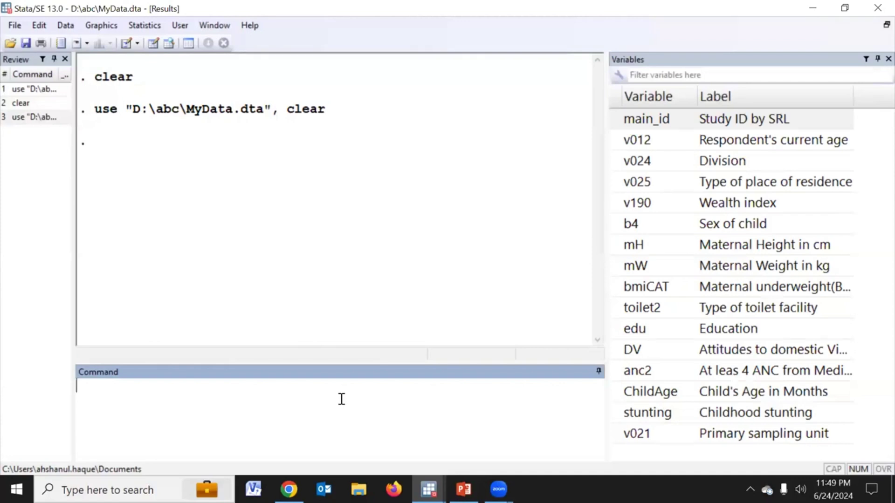
# Browse only the respondent's age variable with the command br v012
pyautogui.write('br')
pyautogui.click(616, 140)
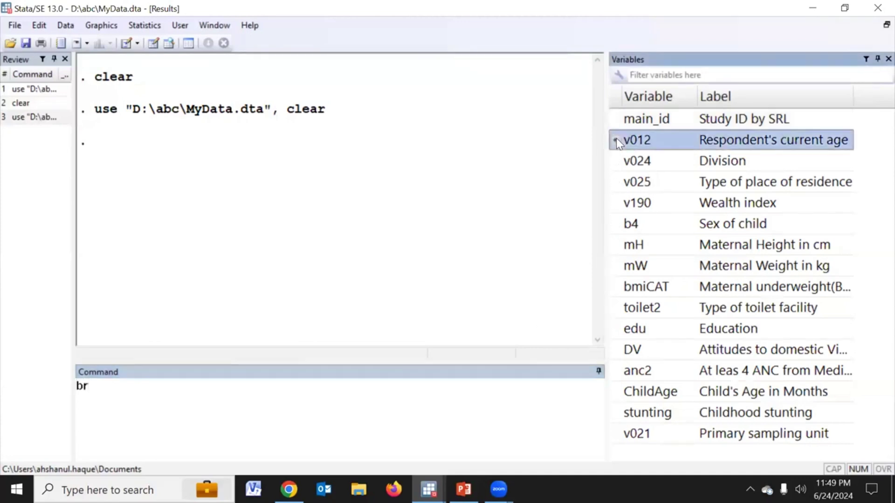
pyautogui.press('Return')
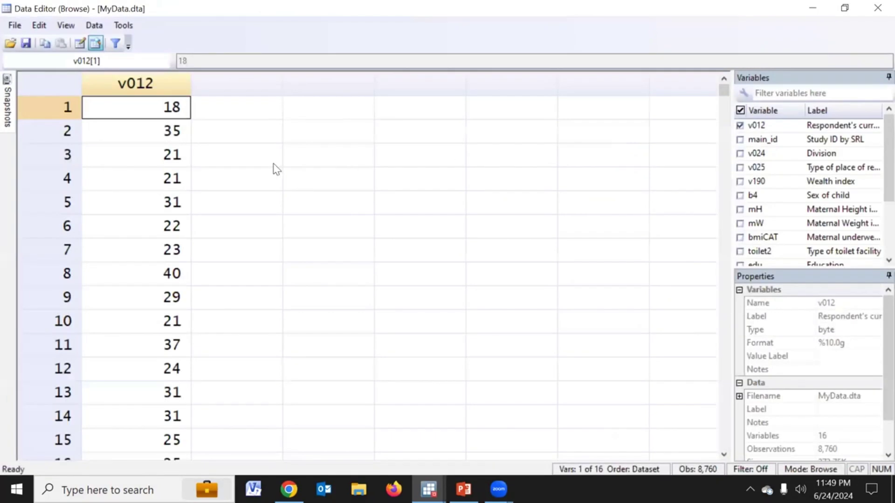
# Sort the data by v012 in ascending order and check the ages in the first and last rows
pyautogui.rightClick(154, 92)
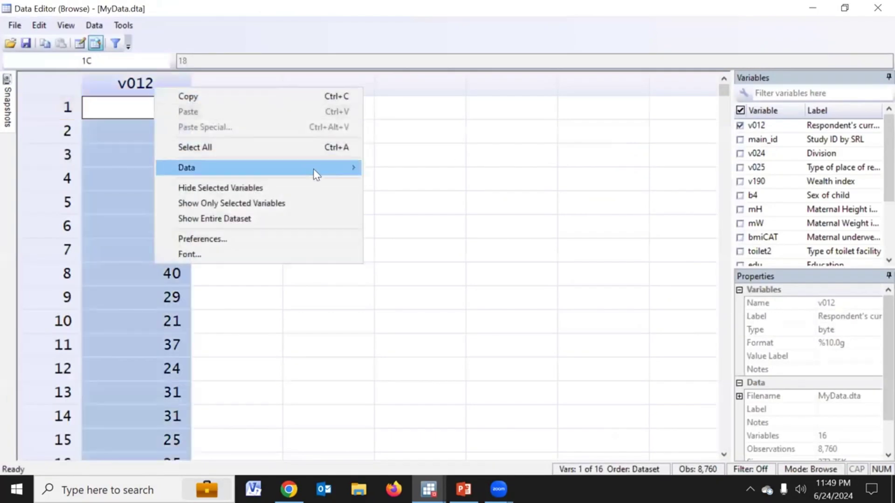
pyautogui.moveTo(313, 169)
pyautogui.click(399, 198)
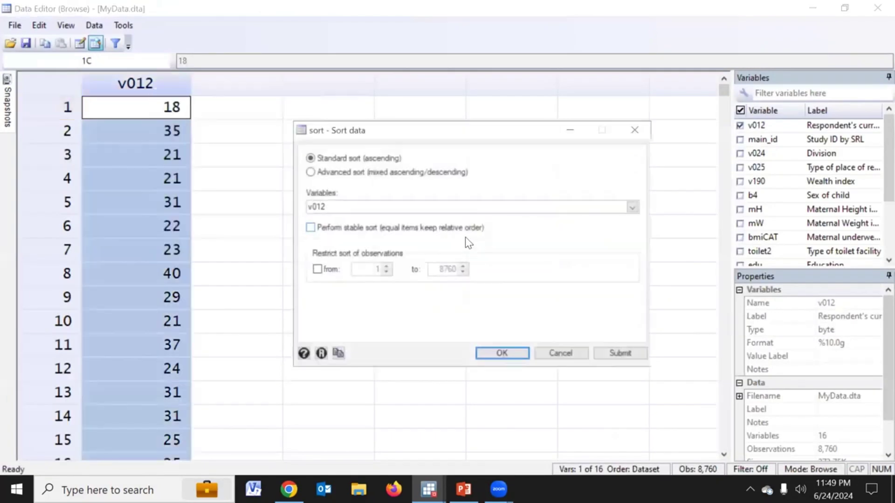
pyautogui.click(499, 353)
pyautogui.click(180, 113)
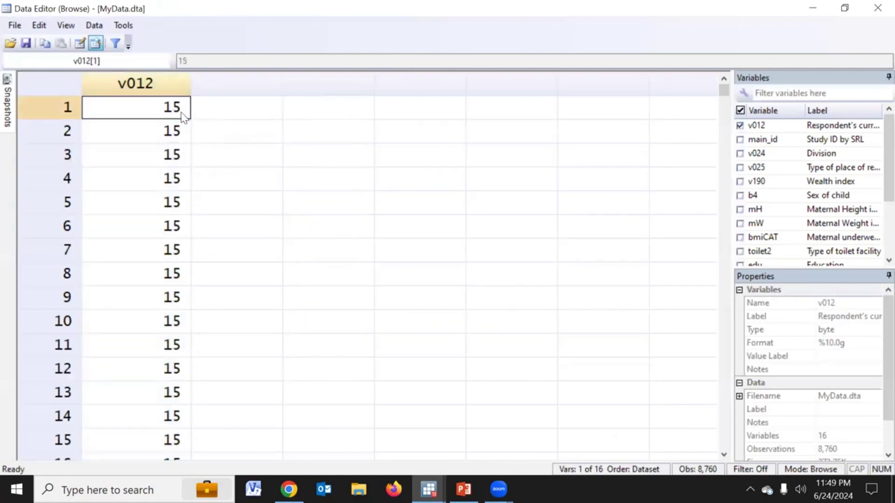
pyautogui.moveTo(724, 93); pyautogui.dragTo(704, 443)
pyautogui.scroll(1, 170, 123)
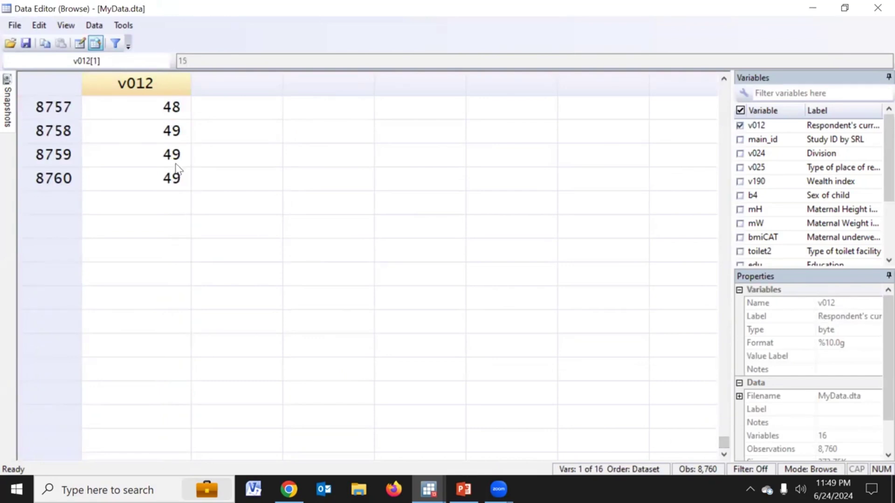
pyautogui.click(815, 11)
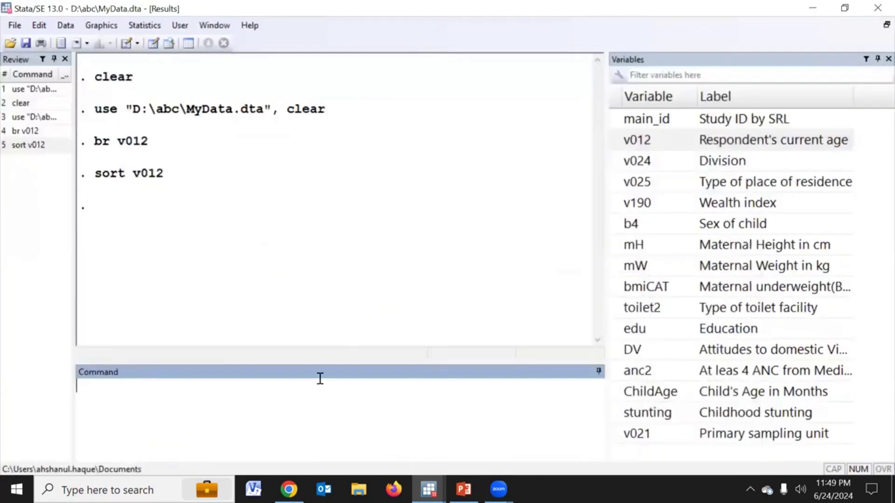
# Summarize respondent's age in detail with sum v012, d, and clear the results output after checking the smallest and largest ages
pyautogui.write('sum')
pyautogui.doubleClick(616, 139)
pyautogui.write(', ')
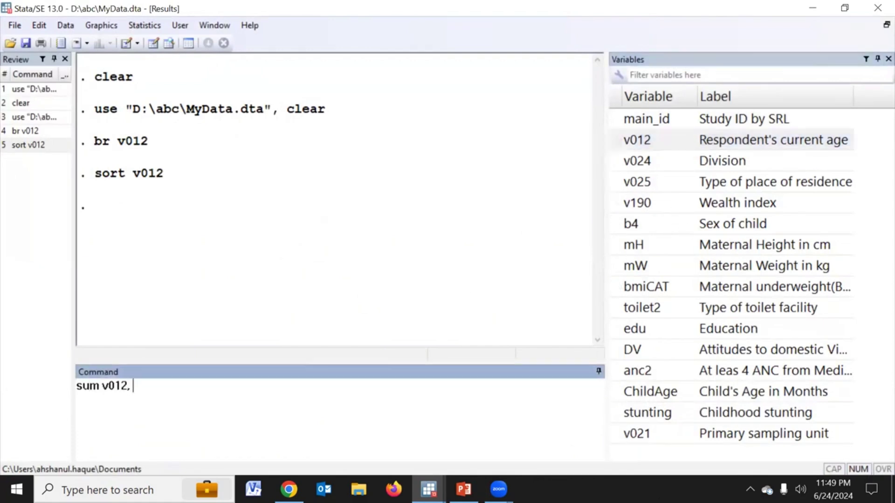
pyautogui.write('d')
pyautogui.press('Return')
pyautogui.click(108, 335)
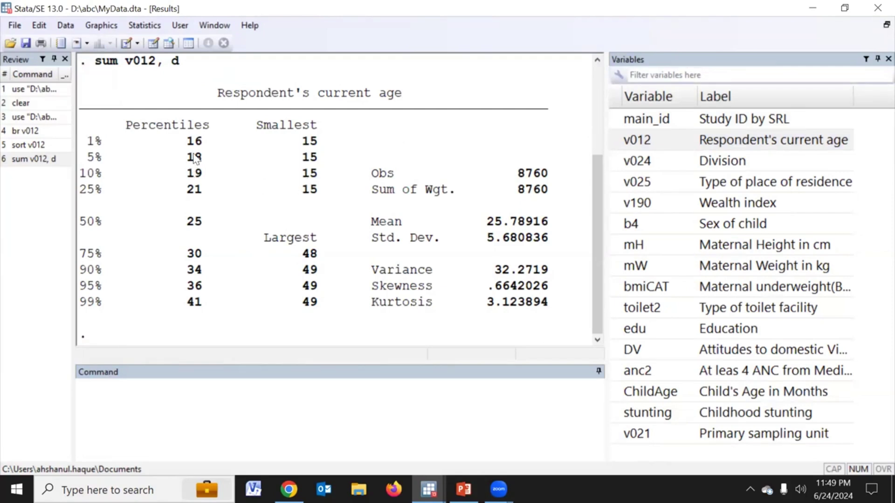
pyautogui.moveTo(302, 141); pyautogui.dragTo(340, 146)
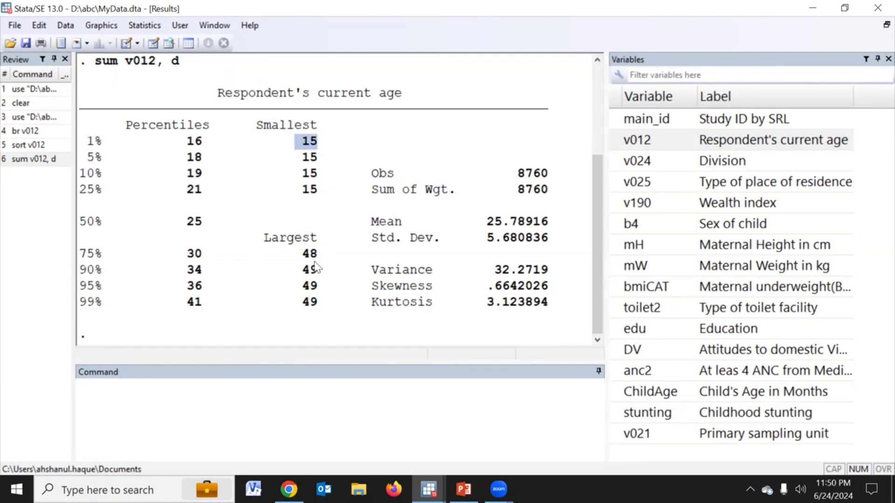
pyautogui.rightClick(357, 193)
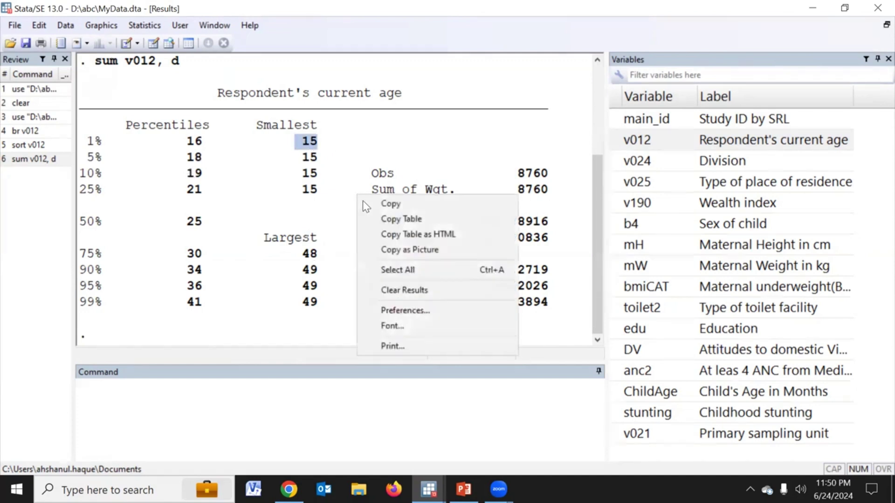
pyautogui.click(391, 291)
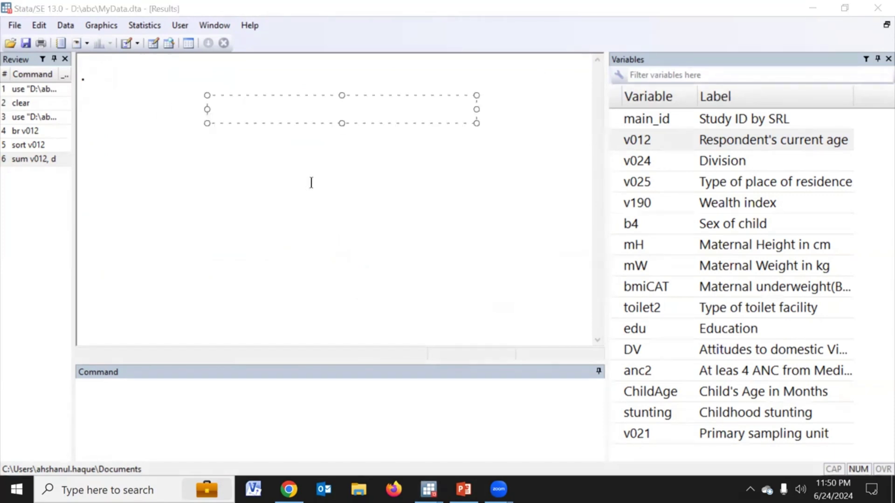
# Write a screen annotation titled AgeCat listing the ranges 15 - 20, 20 - 35 and 35 - 49 in an aligned column, and move it slightly up
pyautogui.write('AgeCat')
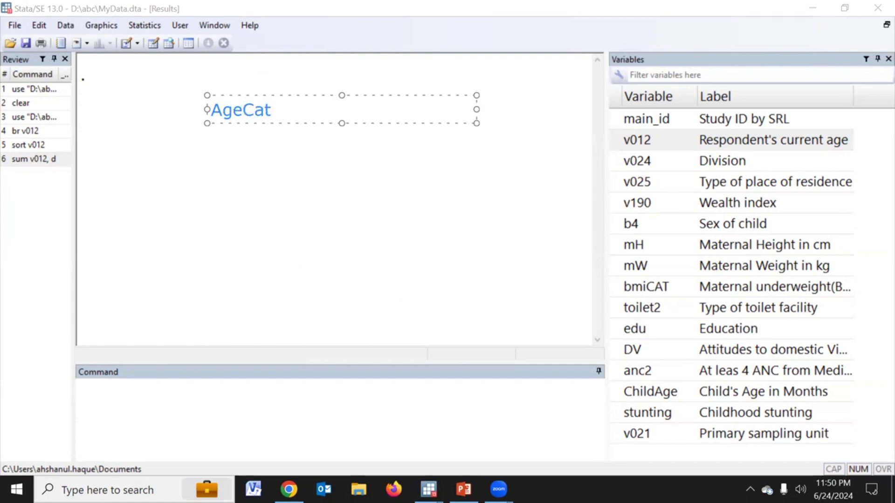
pyautogui.write('  15 - 20')
pyautogui.press('Return')
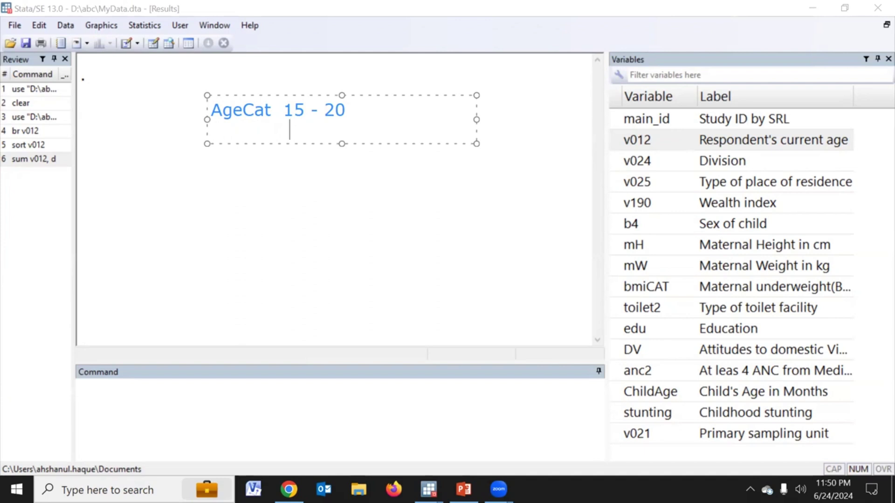
pyautogui.write('20 - 35')
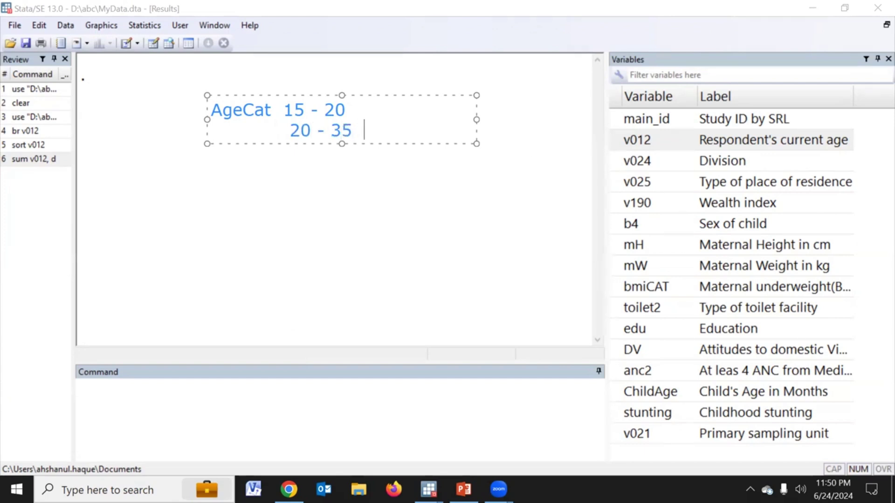
pyautogui.press('Return')
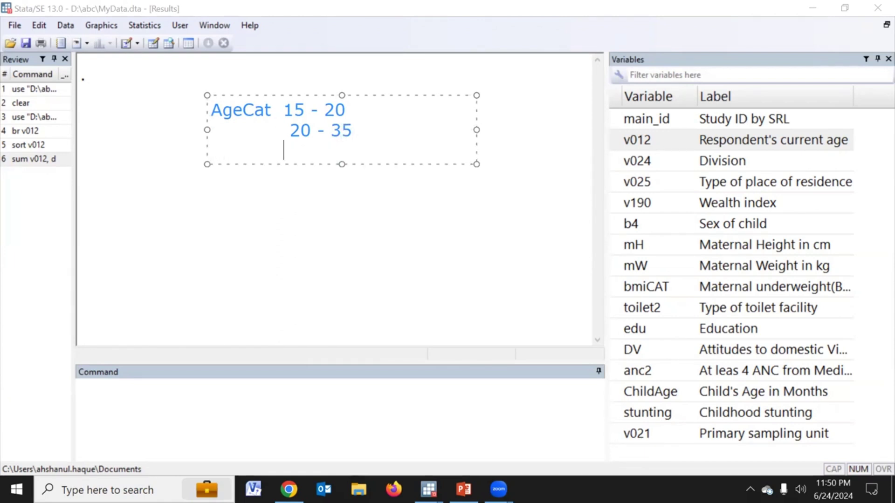
pyautogui.write('35 - 5')
pyautogui.press('BackSpace')
pyautogui.write('49')
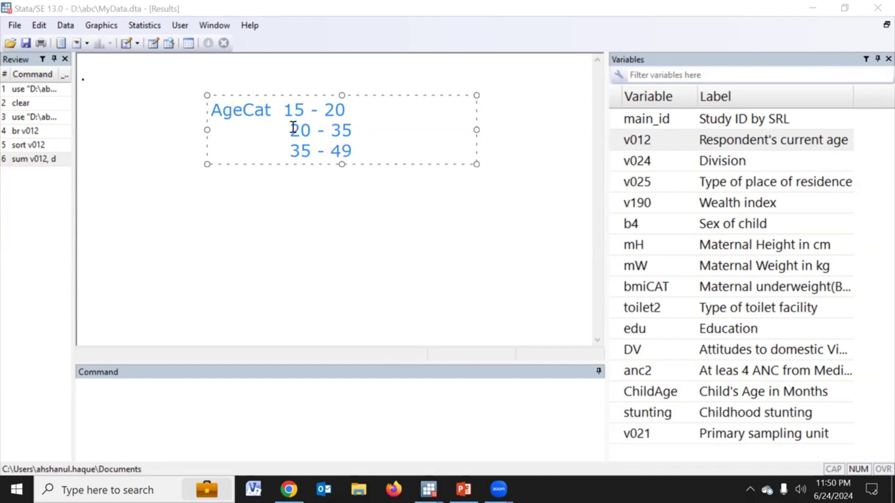
pyautogui.click(287, 112)
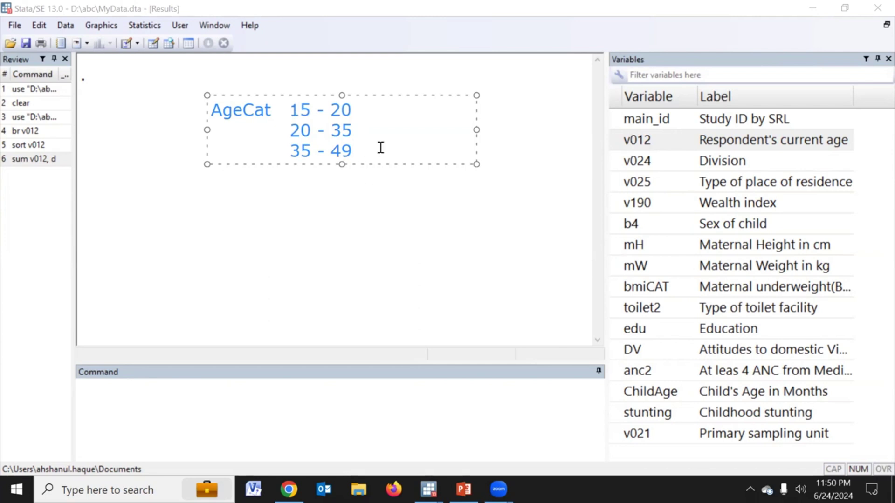
pyautogui.moveTo(397, 94); pyautogui.dragTo(395, 78)
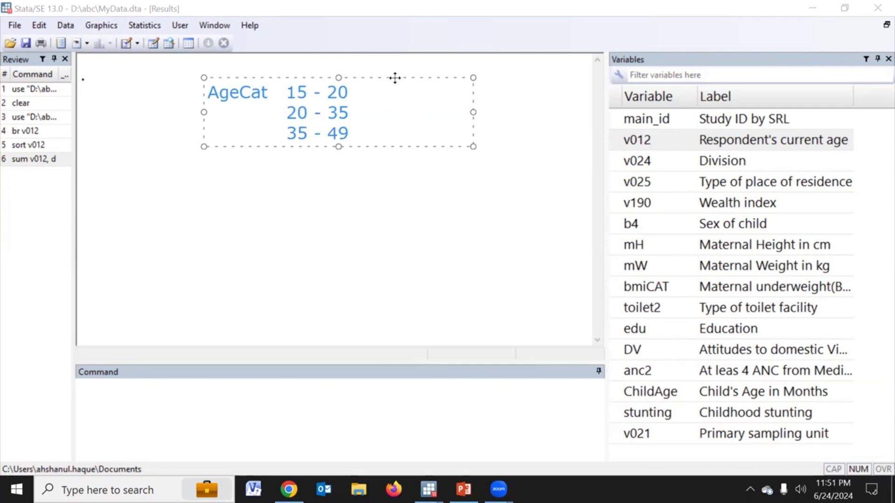
# Add the category codes to the AgeCat annotation: = 1 for 15 - 20, = 2 for 20 - 35 and = 3 for 35 - 49
pyautogui.click(370, 90)
pyautogui.write('= 1')
pyautogui.click(360, 112)
pyautogui.write('= 2  =')
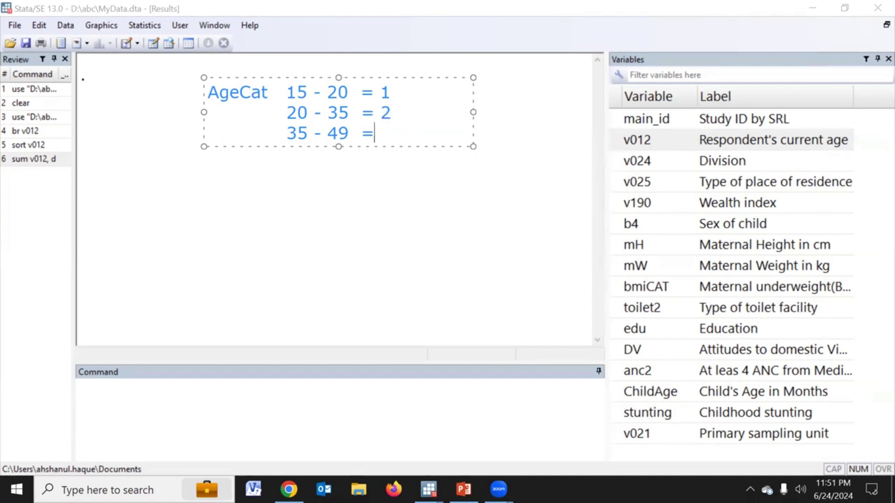
pyautogui.write(' 3')
pyautogui.click(466, 178)
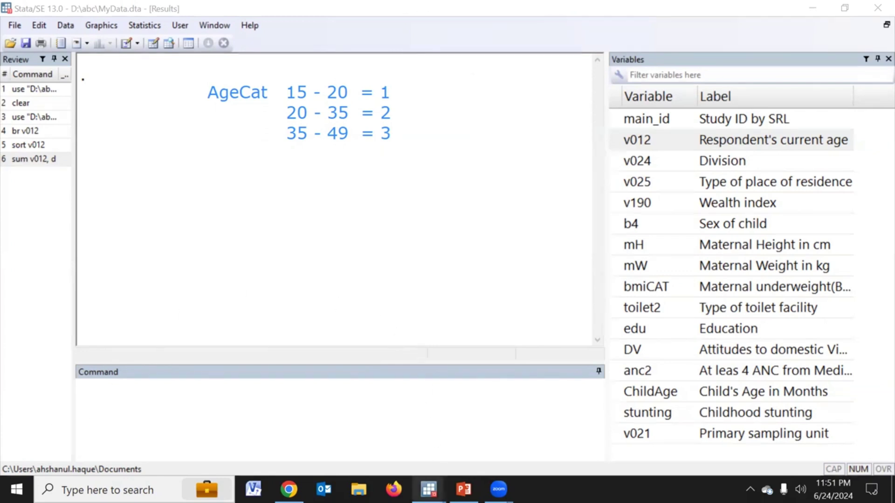
# Bring up the untitled do-file and insert four blank lines above the use "D:\abc\MyData.dta", clear line
pyautogui.moveTo(429, 489)
pyautogui.click(463, 447)
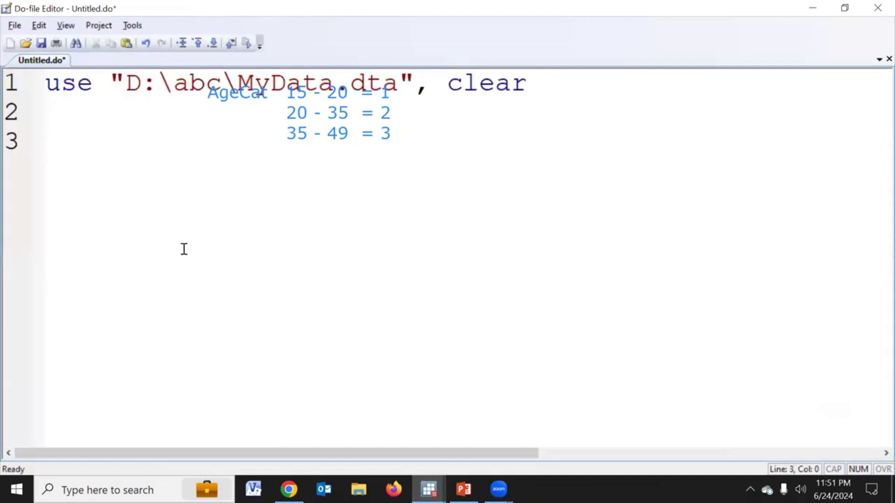
pyautogui.click(46, 83)
pyautogui.press('Return')
pyautogui.press('Return')
pyautogui.press('Return')
pyautogui.press('Return')
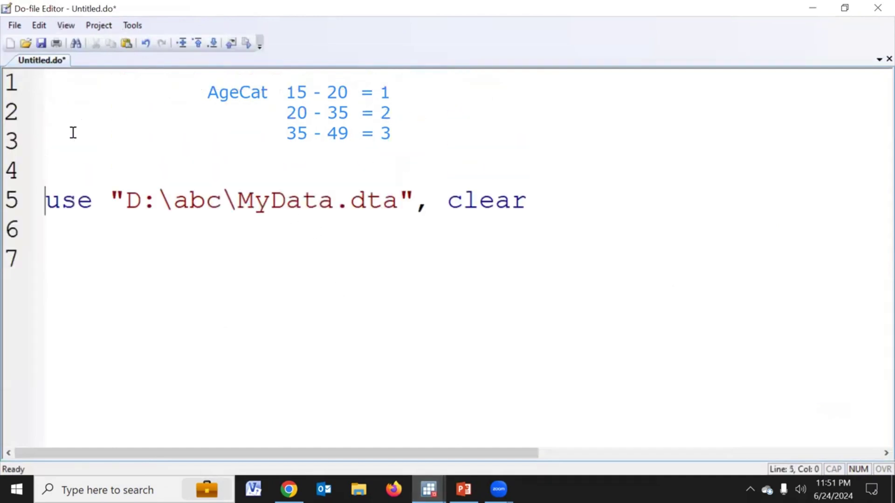
# Add two line breaks after the use line and begin the command gen AgeCat= 1 if on line 7
pyautogui.click(533, 200)
pyautogui.press('Return')
pyautogui.press('Return')
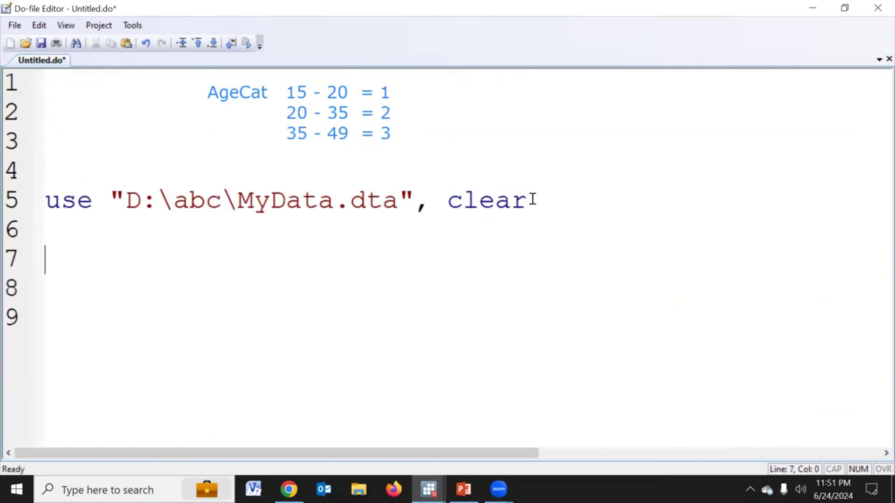
pyautogui.write('gen ')
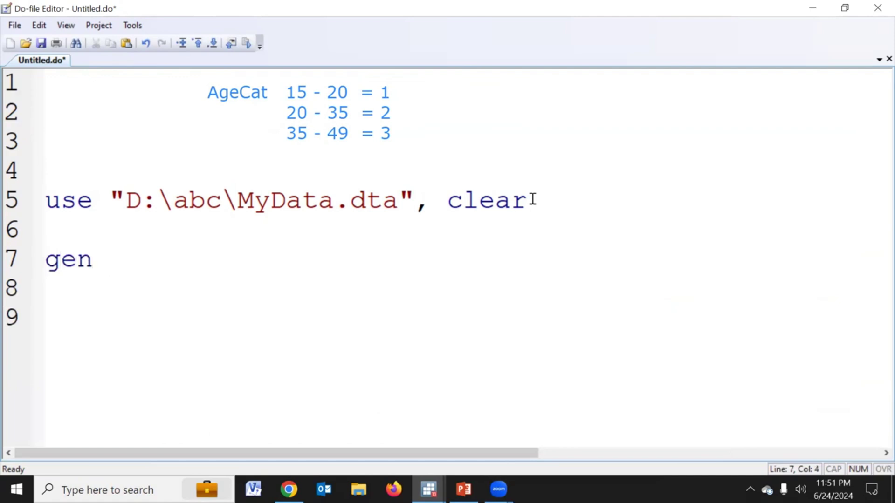
pyautogui.write('Age')
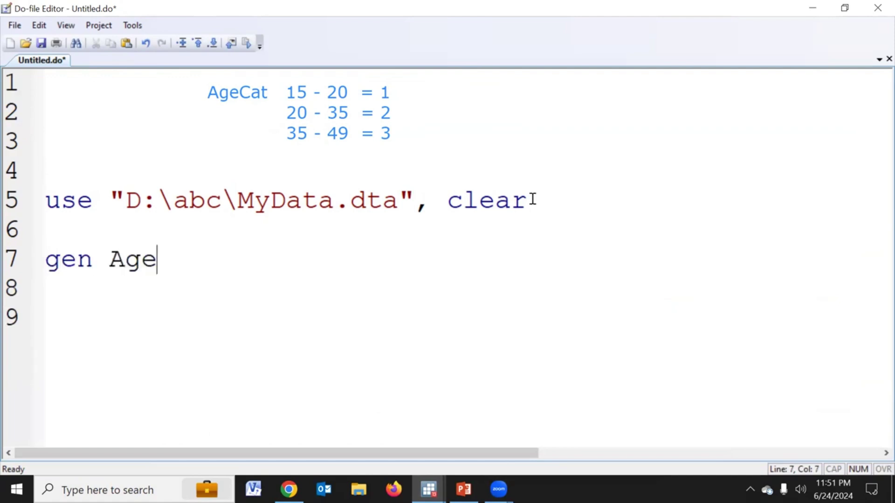
pyautogui.write('Cat=')
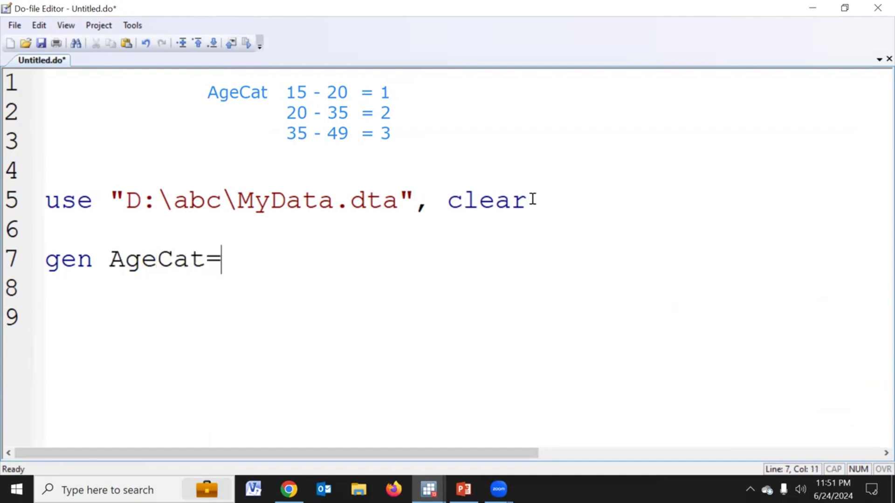
pyautogui.write(' 1 if')
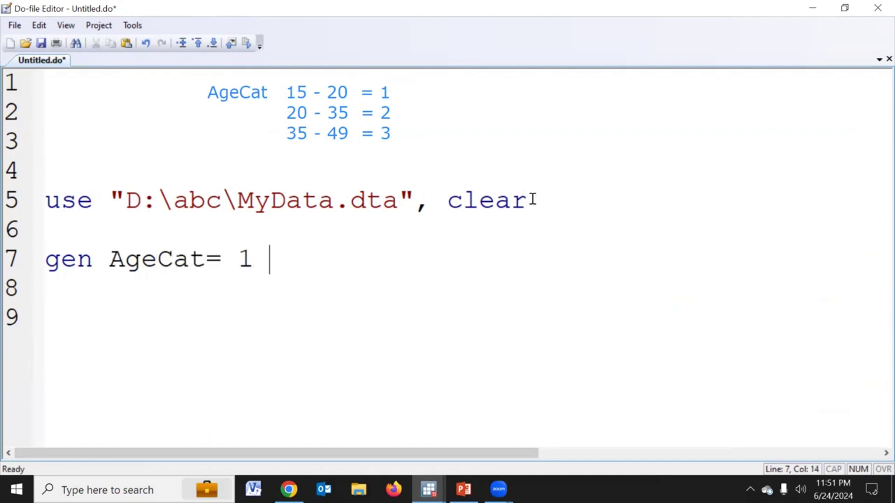
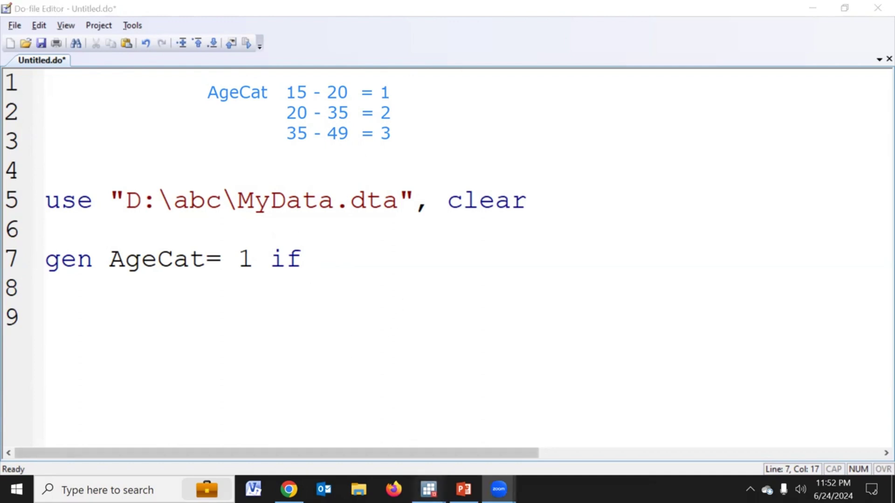
# Look up the respondent's current age variable name in the main Stata window, clear the command entry, and return to the do-file
pyautogui.moveTo(428, 488)
pyautogui.click(276, 422)
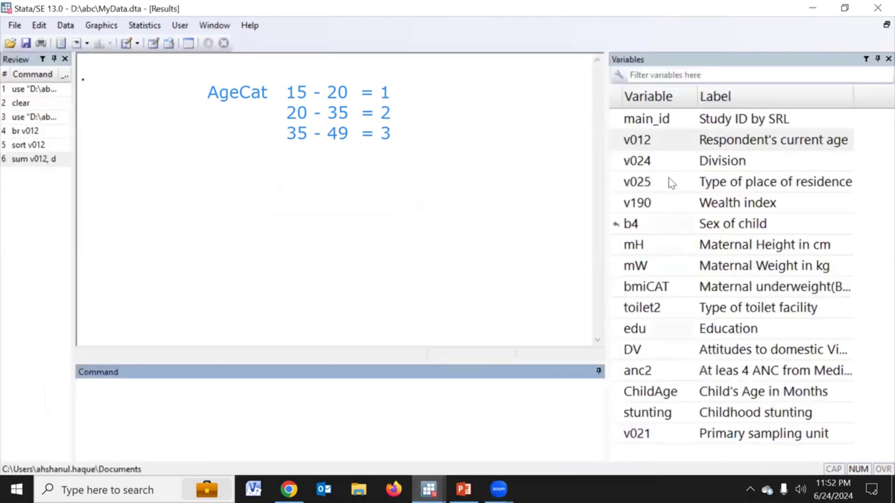
pyautogui.doubleClick(612, 140)
pyautogui.click(195, 432)
pyautogui.doubleClick(195, 434)
pyautogui.press('BackSpace')
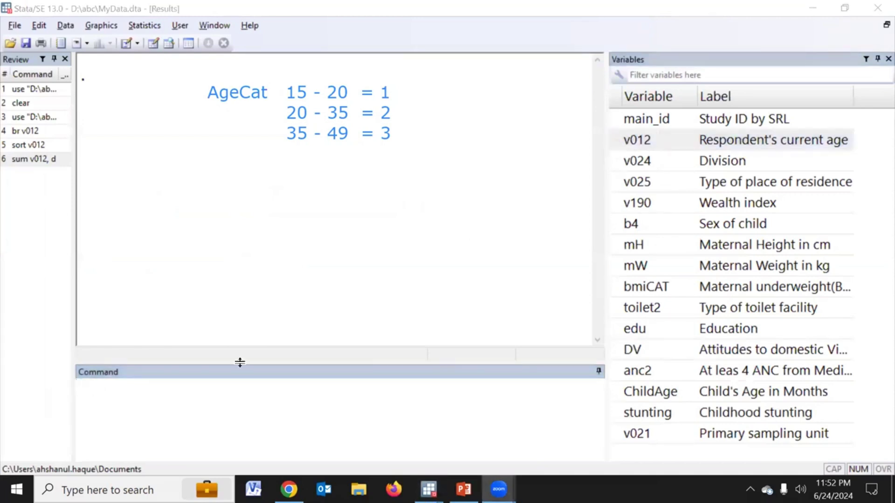
pyautogui.moveTo(429, 489)
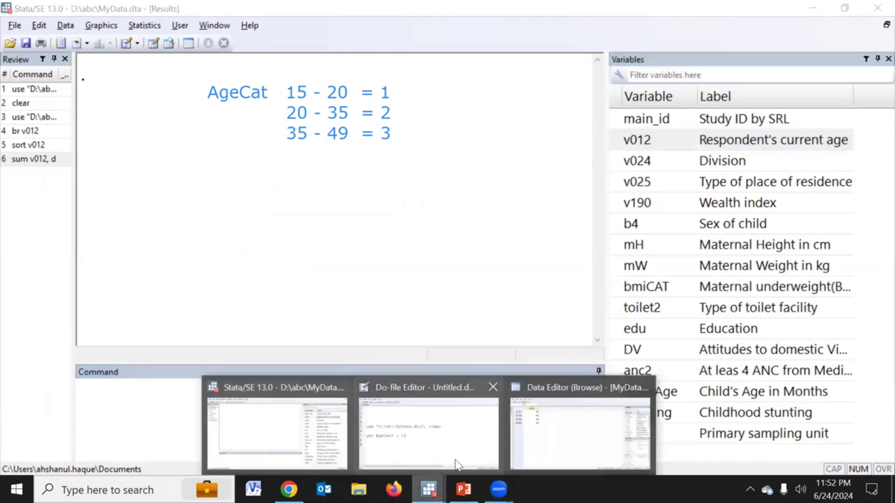
pyautogui.click(399, 400)
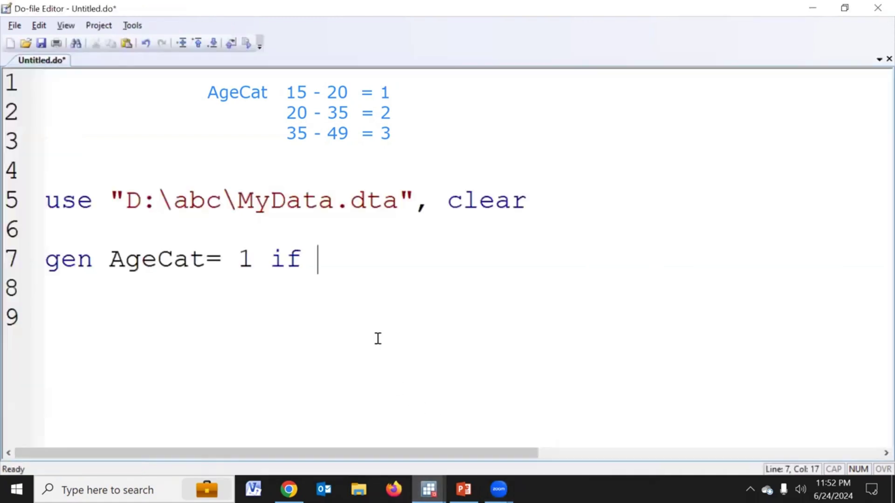
# Complete the gen condition with v012>=15 & v012<20 and start a new line below it
pyautogui.write('v012')
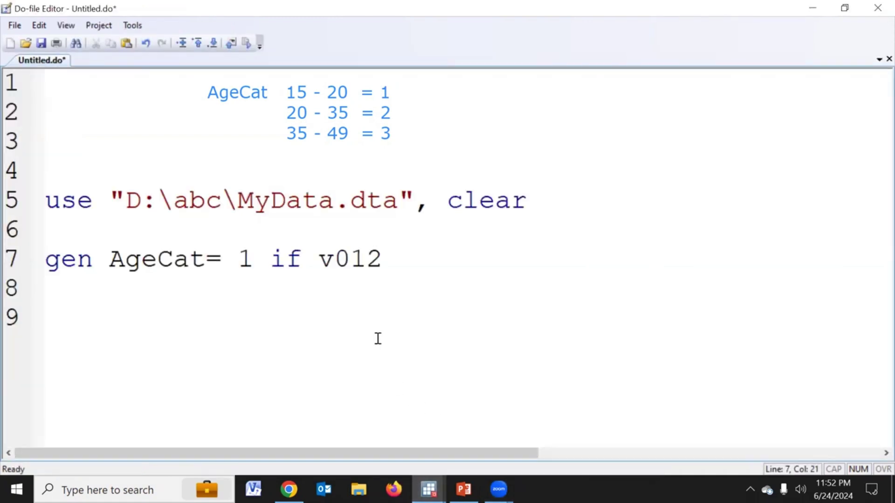
pyautogui.write('>=15')
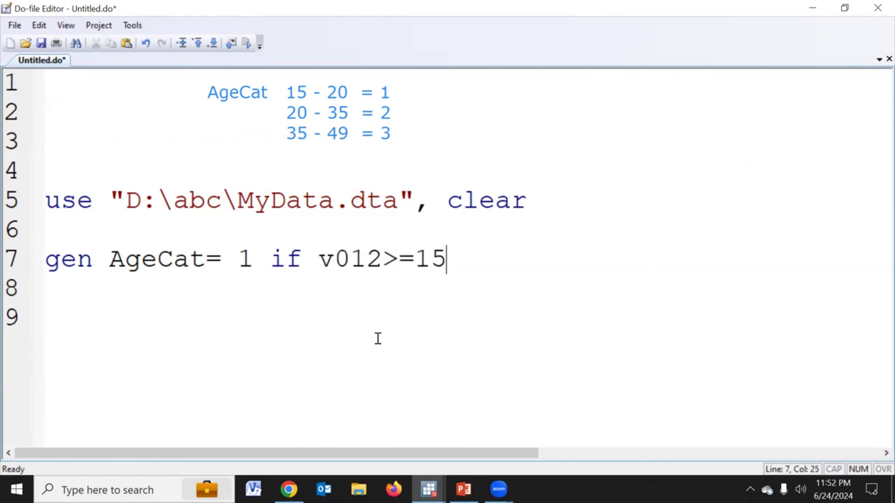
pyautogui.write(' & v012<')
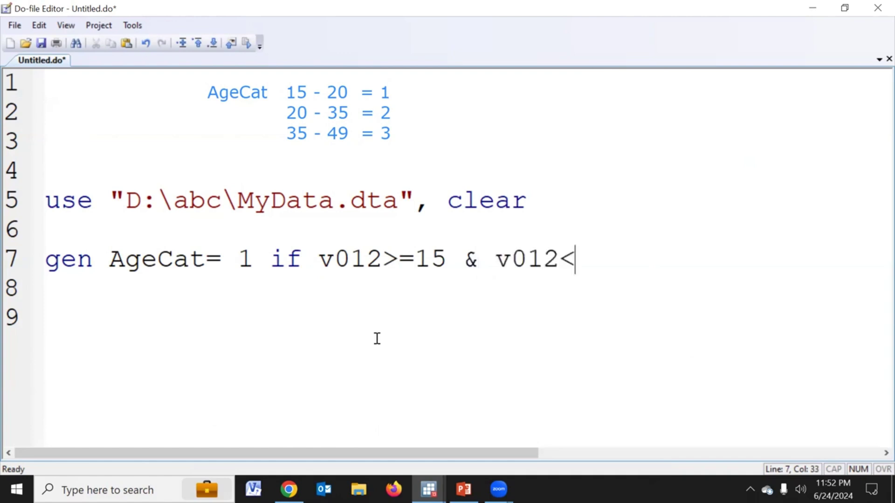
pyautogui.write('20')
pyautogui.click(413, 261)
pyautogui.moveTo(414, 261); pyautogui.dragTo(381, 261)
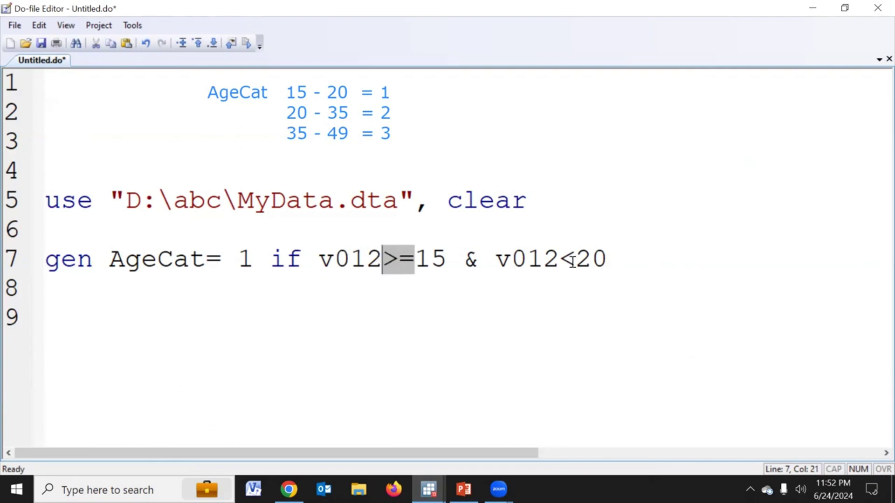
pyautogui.moveTo(576, 259); pyautogui.dragTo(560, 259)
pyautogui.click(619, 254)
pyautogui.press('Return')
# Begin line 8 with replace AgeCat, copying the variable name from line 7, and space out gen so both names align
pyautogui.moveTo(125, 260); pyautogui.dragTo(208, 260)
pyautogui.moveTo(61, 259); pyautogui.dragTo(220, 260)
pyautogui.click(76, 284)
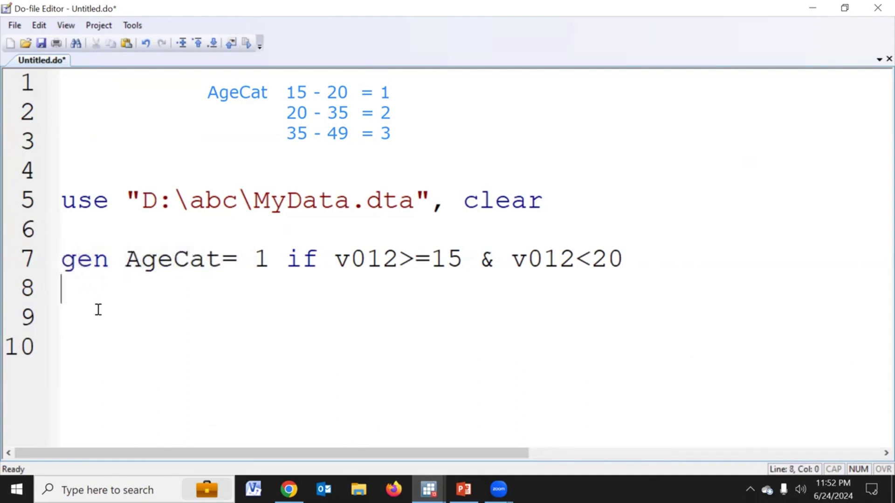
pyautogui.write('replace')
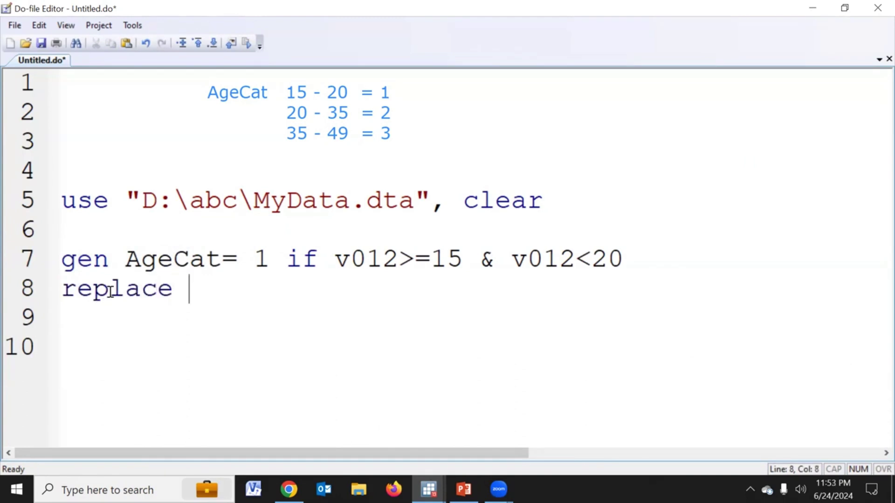
pyautogui.click(179, 260)
pyautogui.doubleClick(179, 259)
pyautogui.hotkey('ctrl', 'c')
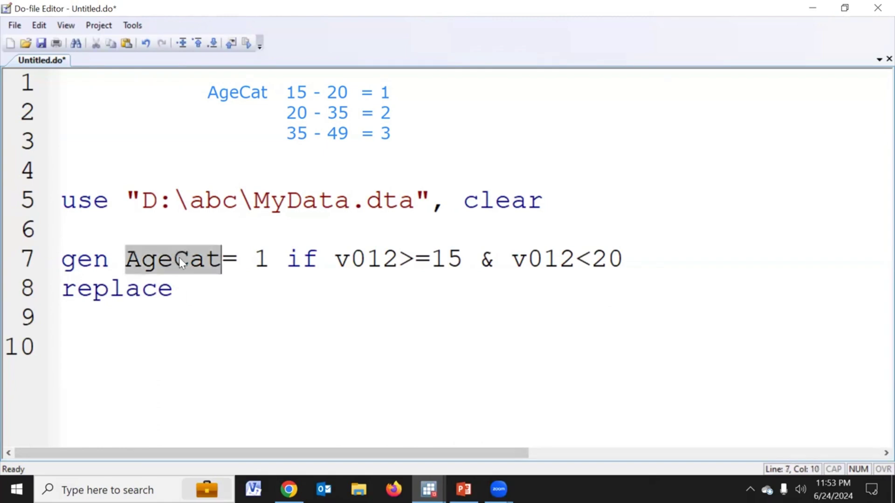
pyautogui.click(192, 288)
pyautogui.hotkey('ctrl', 'v')
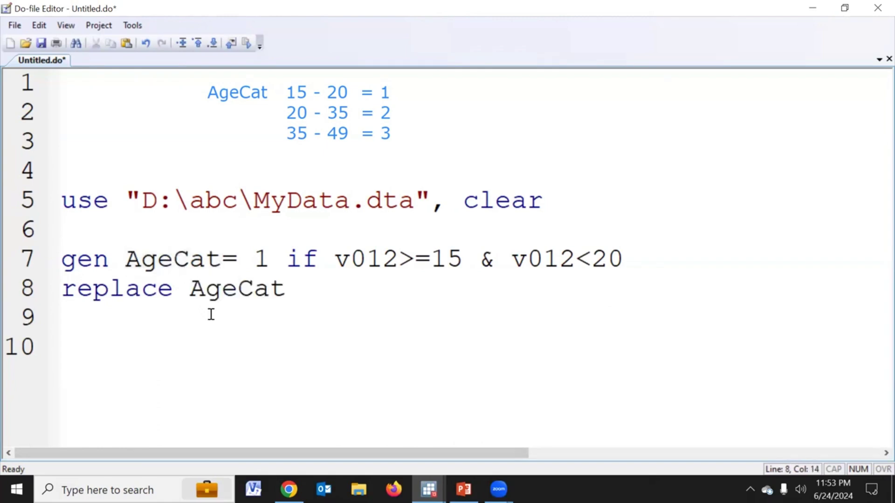
pyautogui.click(132, 259)
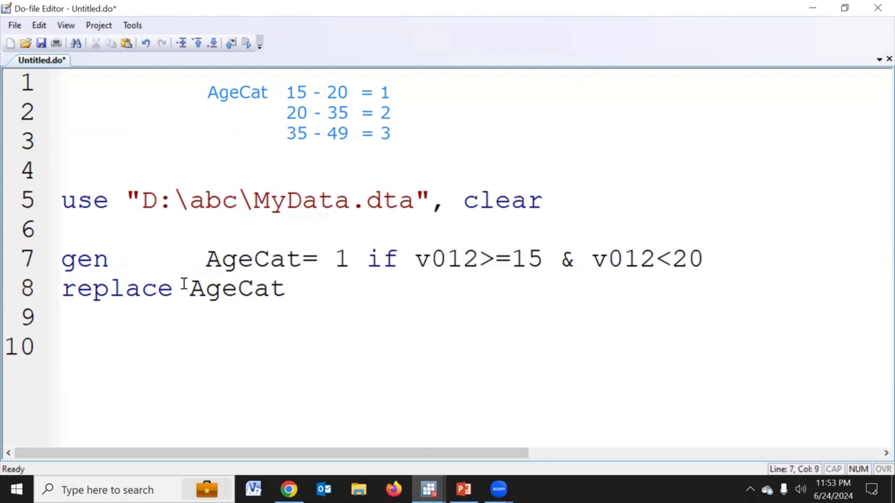
pyautogui.press('BackSpace')
# Extend the replace line with = 2 if followed by a copy of the v012>=15 & v012<20 condition from line 7
pyautogui.click(297, 291)
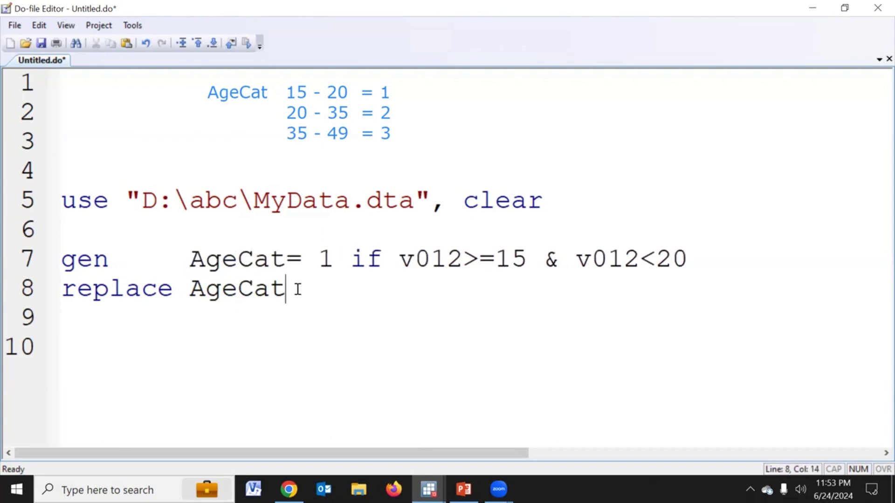
pyautogui.write('= 2 if')
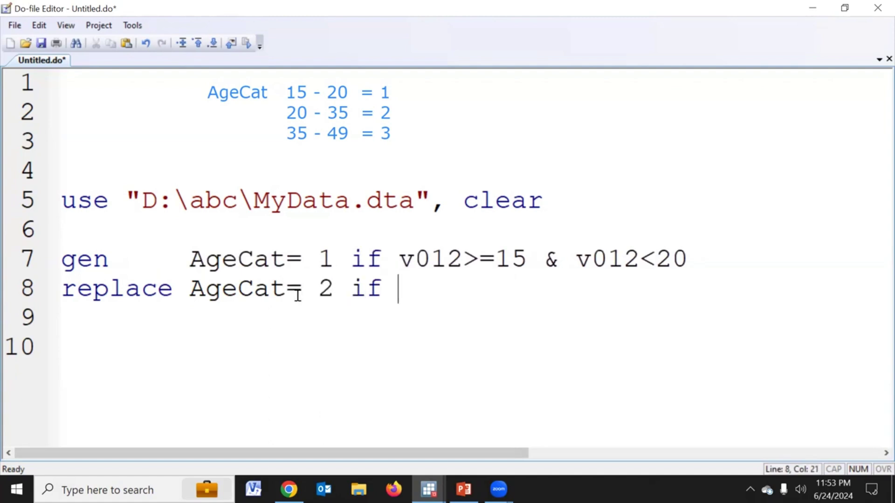
pyautogui.moveTo(399, 259); pyautogui.dragTo(689, 258)
pyautogui.hotkey('ctrl', 'c')
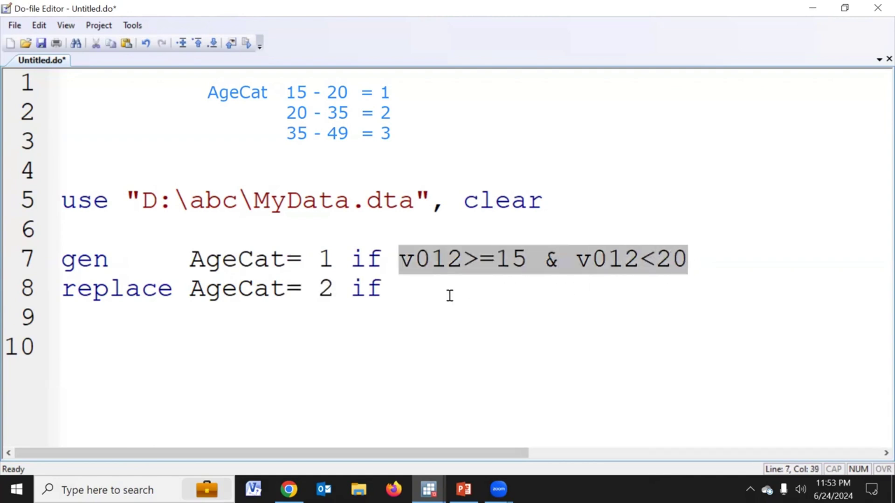
pyautogui.click(414, 290)
pyautogui.hotkey('ctrl', 'v')
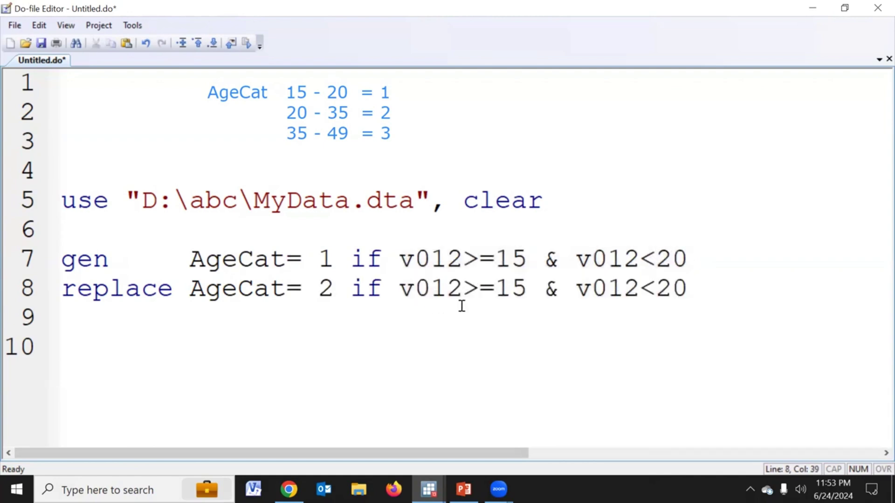
# Change the replace condition's bounds to v012>=20 & v012<35 and add a new line after it
pyautogui.doubleClick(511, 288)
pyautogui.write('20')
pyautogui.doubleClick(672, 288)
pyautogui.write('35')
pyautogui.press('Return')
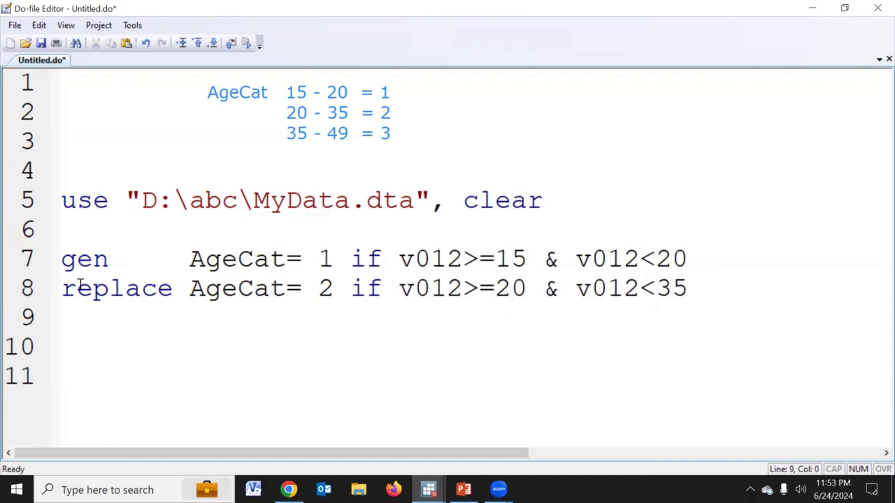
# Duplicate the replace line onto line 9, set its category to 3 and lower bound to 35, and select its upper bound
pyautogui.moveTo(60, 291); pyautogui.dragTo(71, 329)
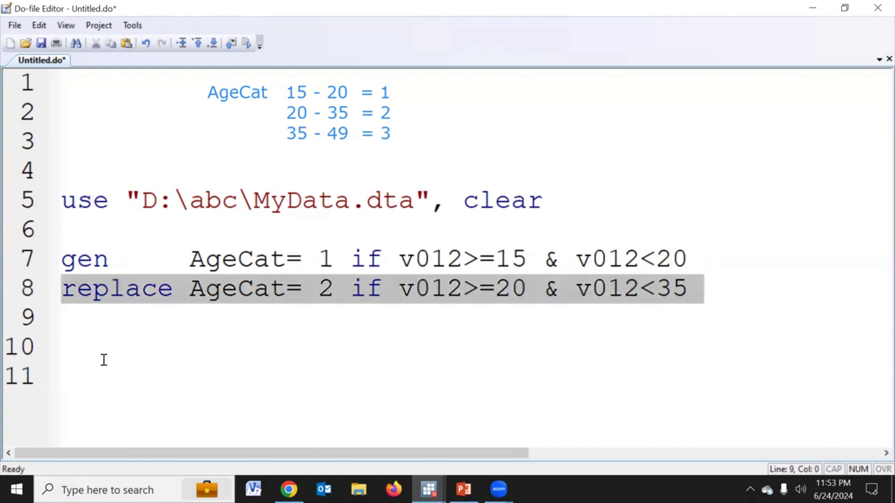
pyautogui.hotkey('ctrl', 'c')
pyautogui.hotkey('ctrl', 'v')
pyautogui.click(333, 318)
pyautogui.press('BackSpace')
pyautogui.write('3')
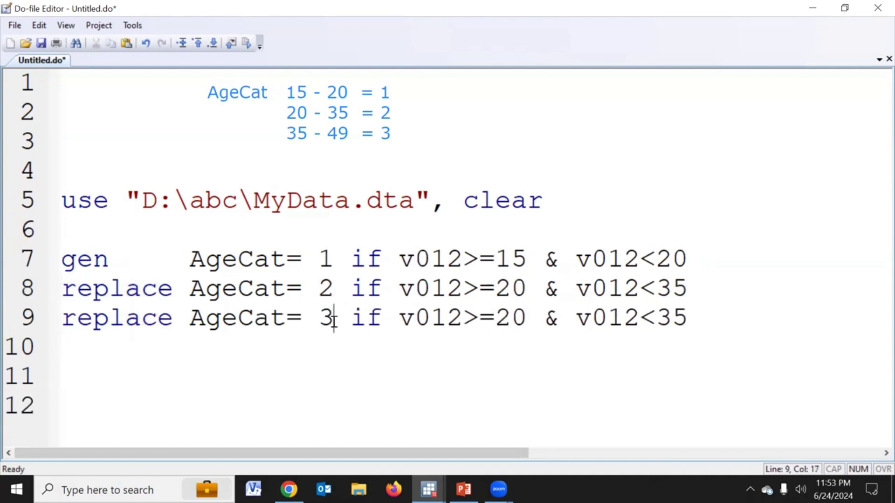
pyautogui.doubleClick(513, 321)
pyautogui.write('35')
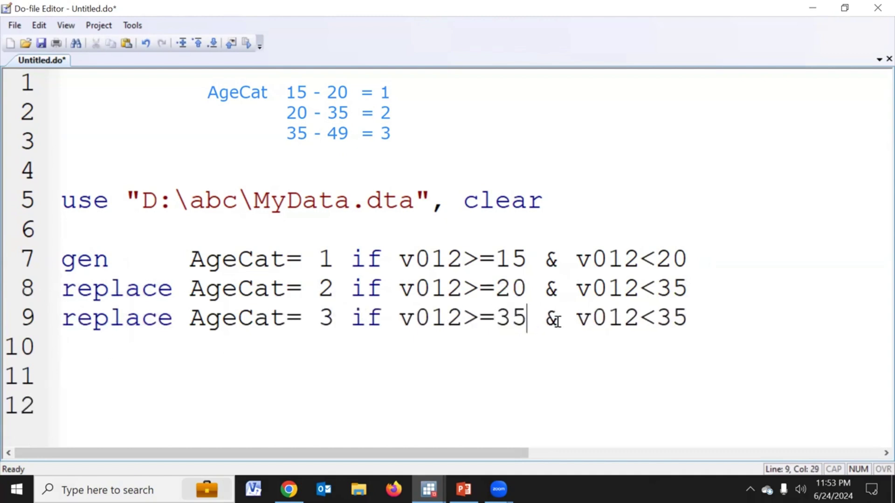
pyautogui.doubleClick(666, 317)
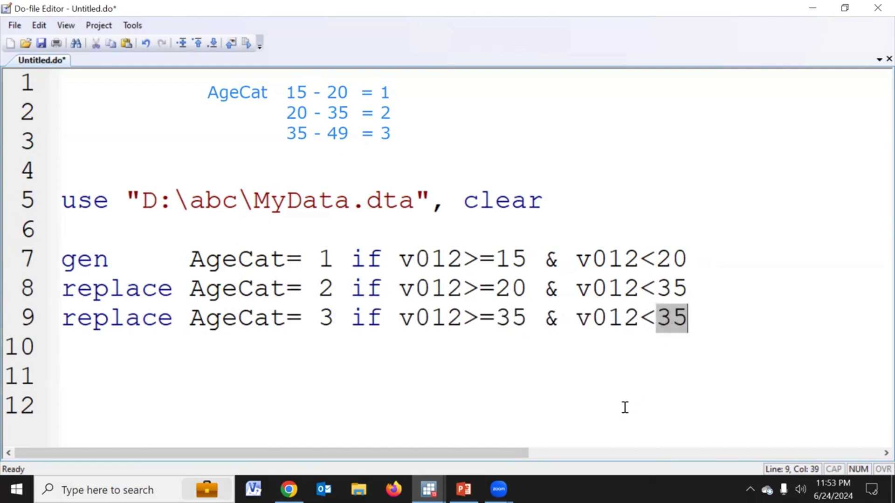
# Switch to the main Stata window and run sum v012 to check the age range
pyautogui.click(428, 489)
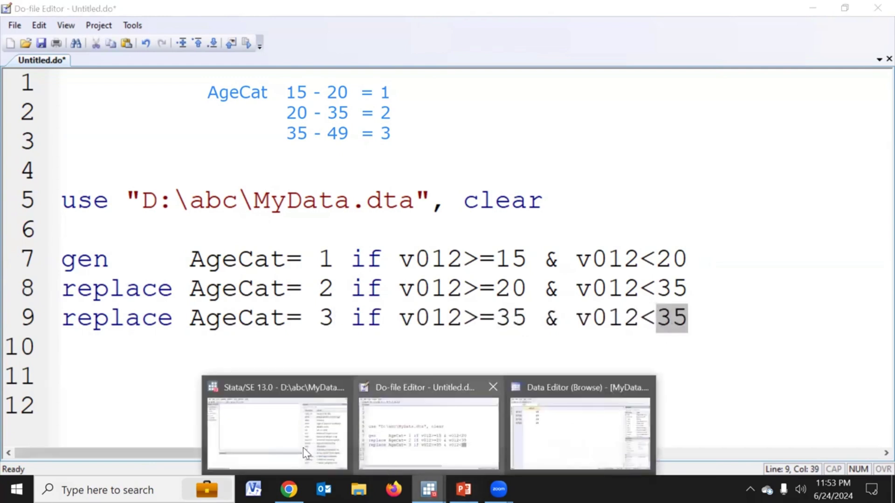
pyautogui.click(303, 447)
pyautogui.write('sum')
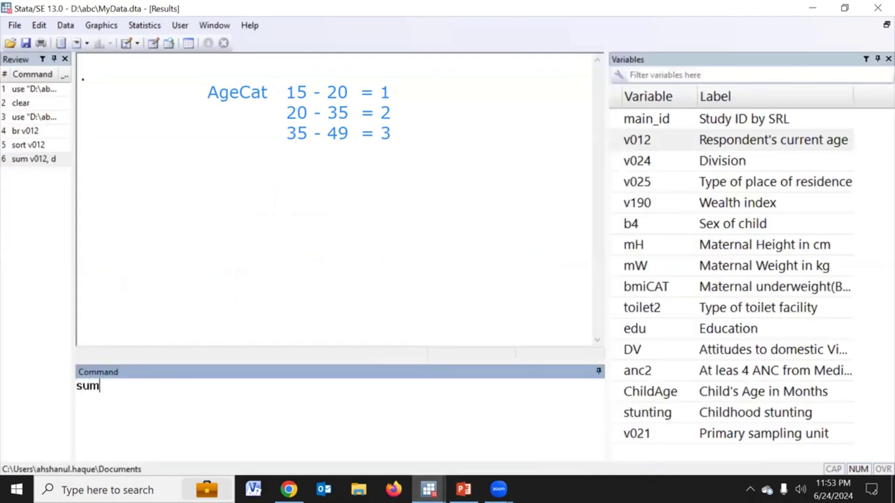
pyautogui.click(616, 140)
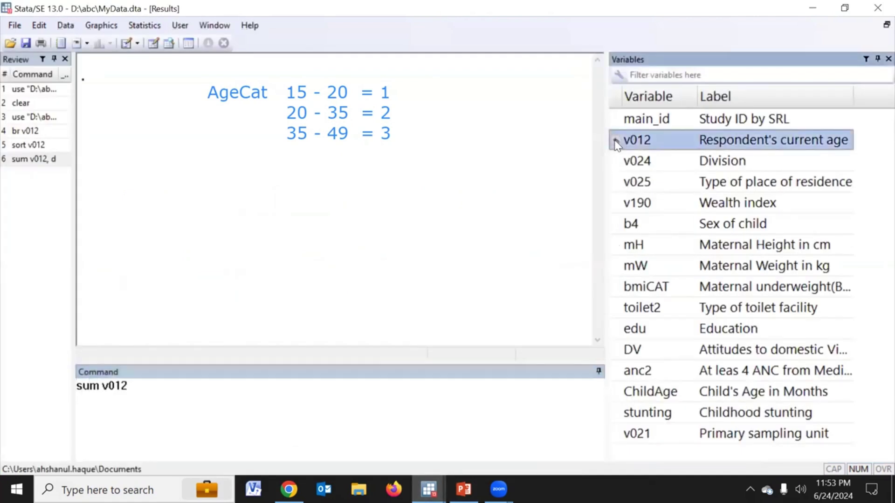
pyautogui.press('Return')
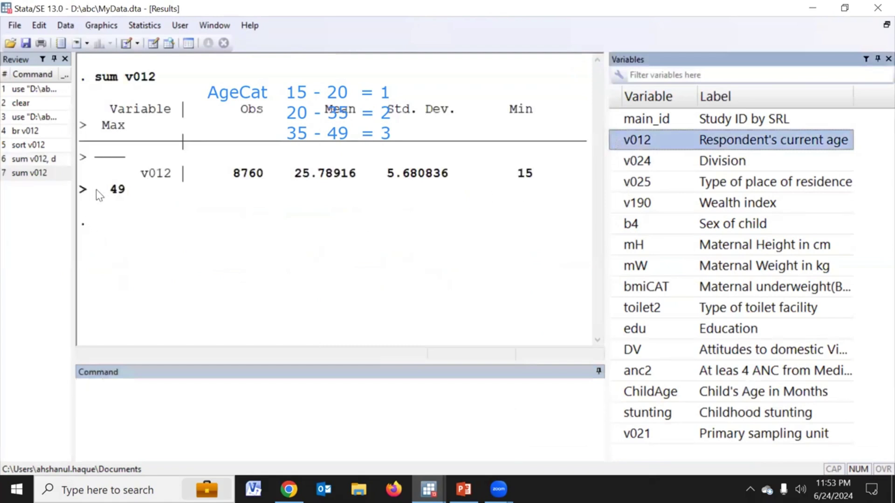
# Widen the results area, rerun sum v012 to fit its output table, and partly restore the width of the variables list
pyautogui.moveTo(96, 189); pyautogui.dragTo(117, 190)
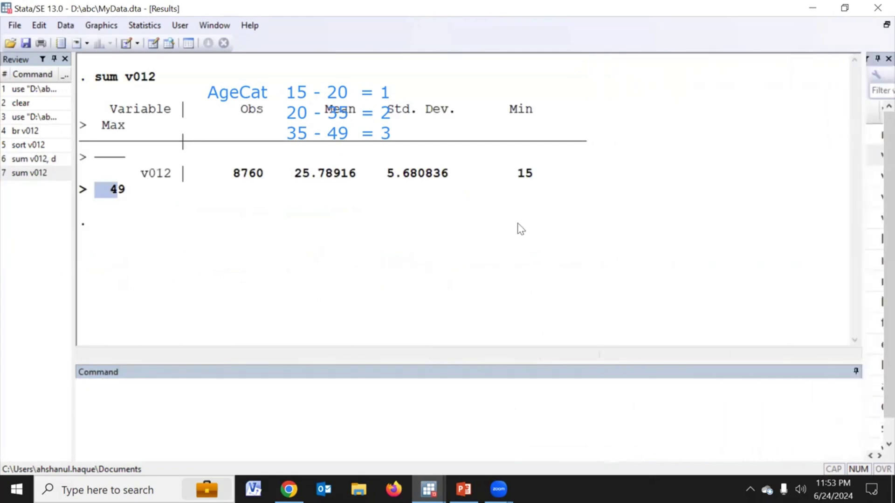
pyautogui.click(25, 177)
pyautogui.press('Return')
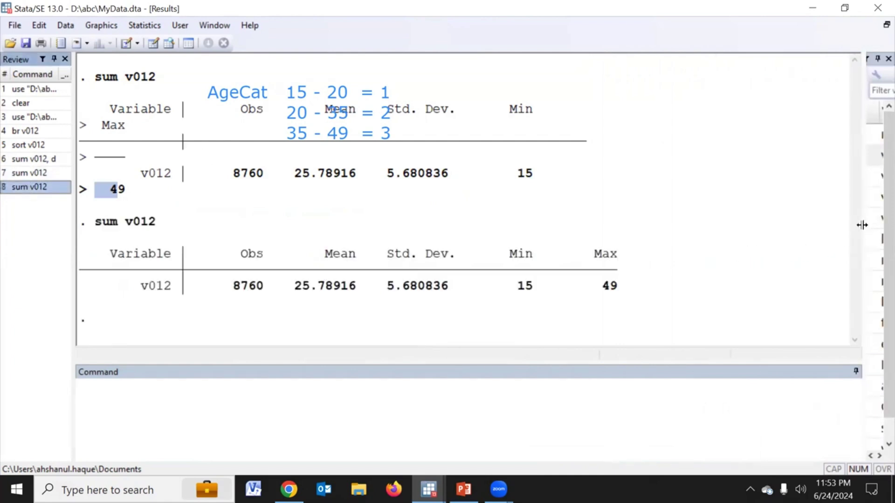
pyautogui.moveTo(862, 222); pyautogui.dragTo(771, 204)
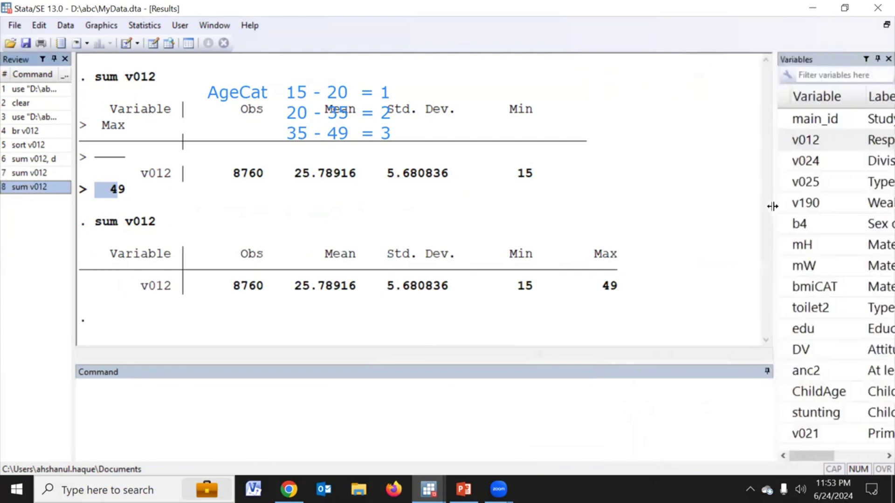
# Switch back to the do-file, set line 9's upper bound to v012<. and add a new line below it
pyautogui.moveTo(596, 286); pyautogui.dragTo(628, 287)
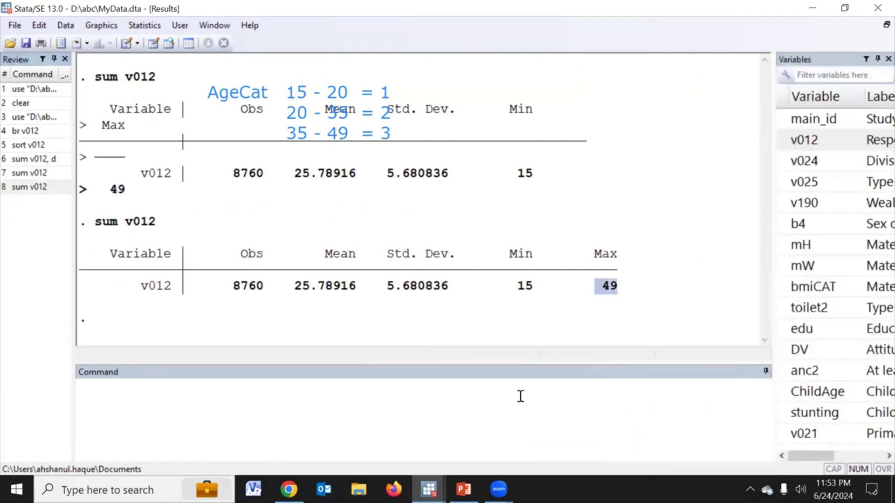
pyautogui.click(428, 487)
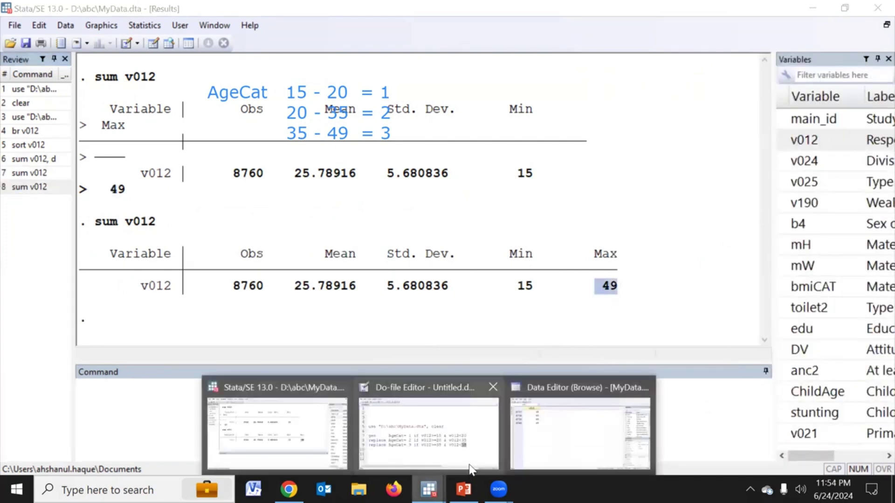
pyautogui.click(464, 447)
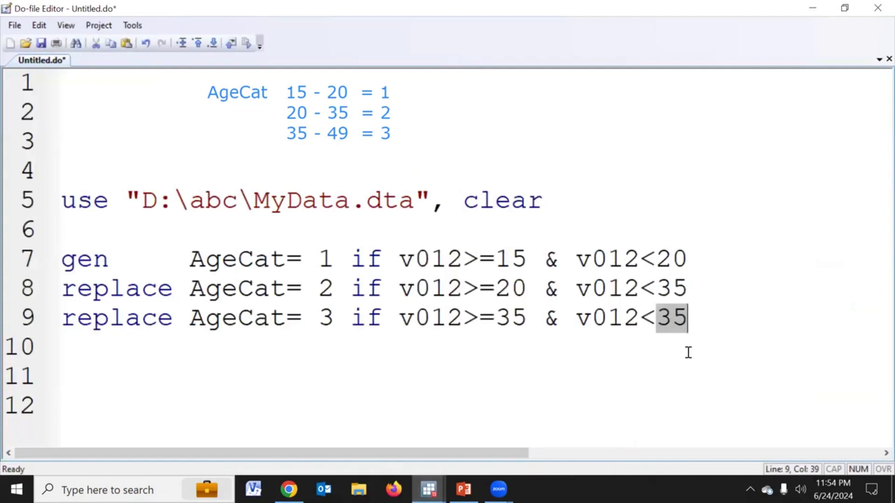
pyautogui.write('50')
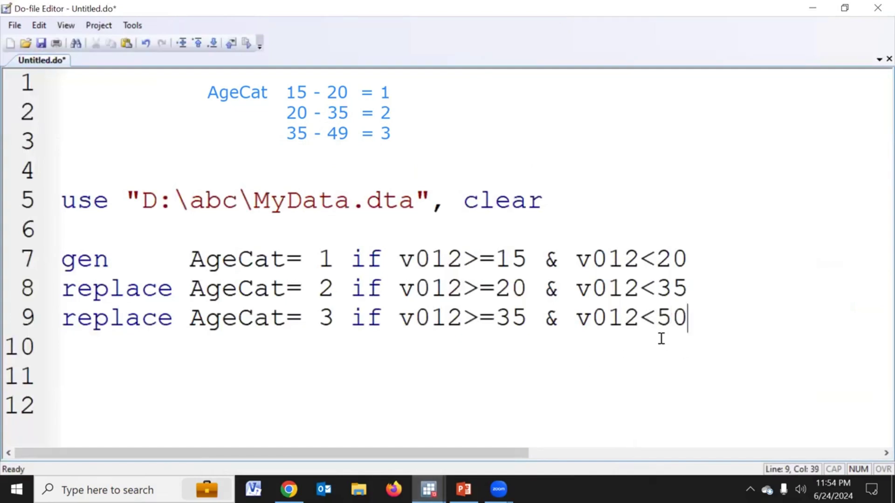
pyautogui.press('BackSpace')
pyautogui.press('BackSpace')
pyautogui.write('.')
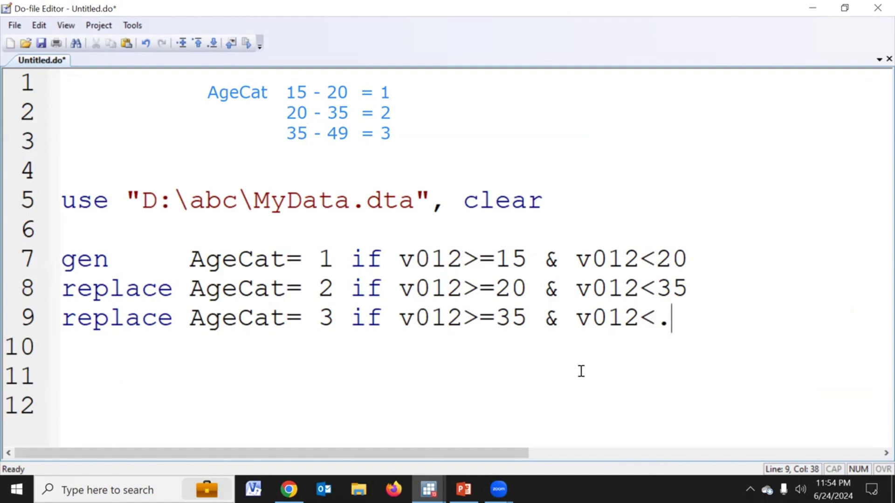
pyautogui.moveTo(672, 330); pyautogui.dragTo(642, 318)
pyautogui.click(641, 347)
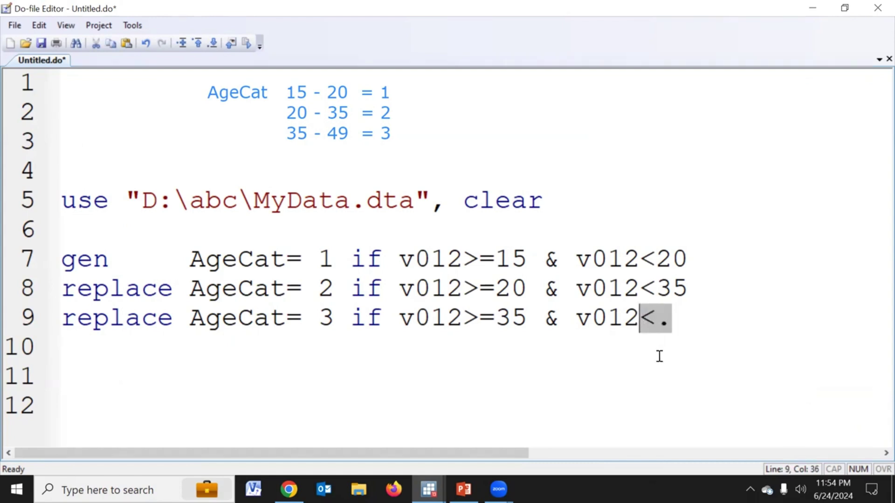
pyautogui.click(693, 327)
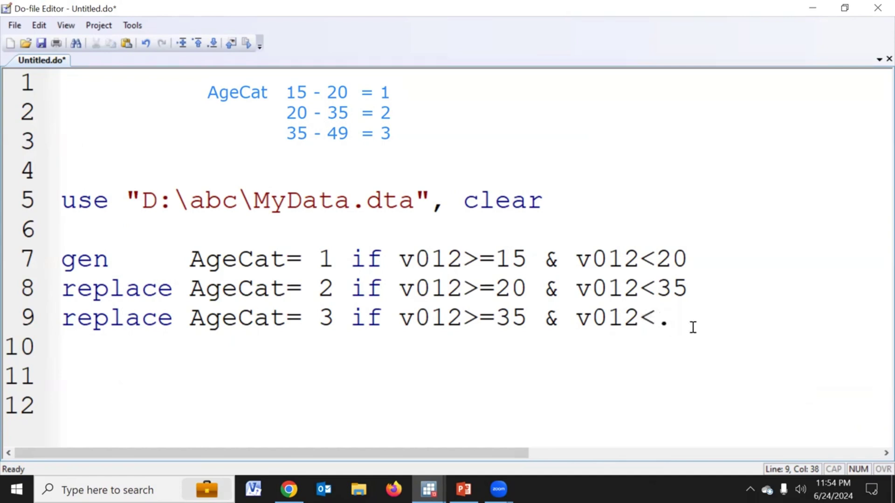
pyautogui.press('Return')
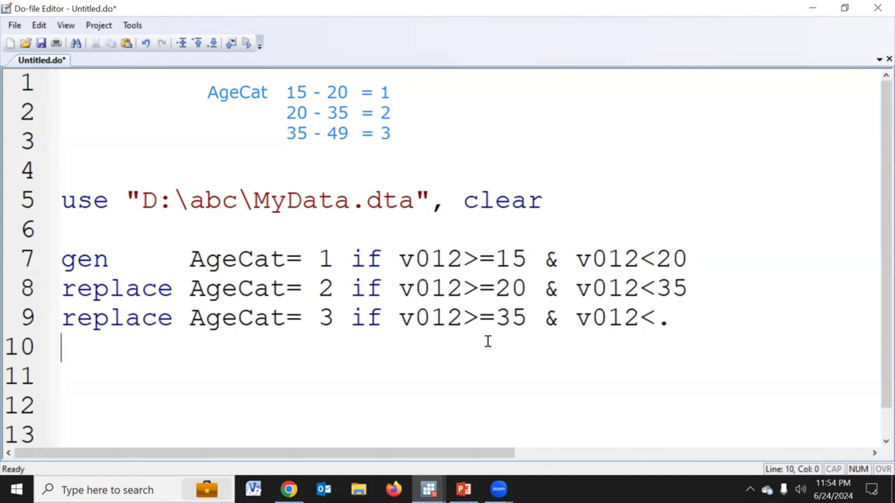
# Begin line 10 of the do-file with replace AgeCat=, copying the variable name from line 9
pyautogui.moveTo(65, 261); pyautogui.dragTo(675, 320)
pyautogui.click(481, 377)
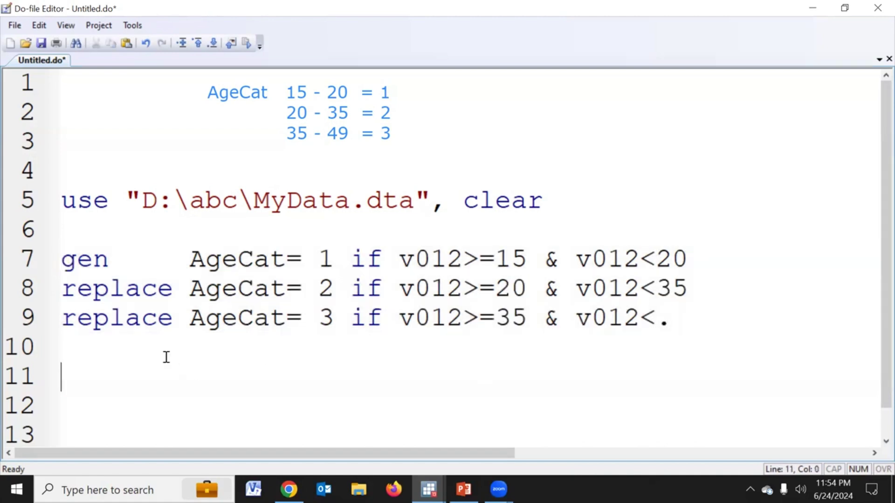
pyautogui.click(91, 344)
pyautogui.write('replace')
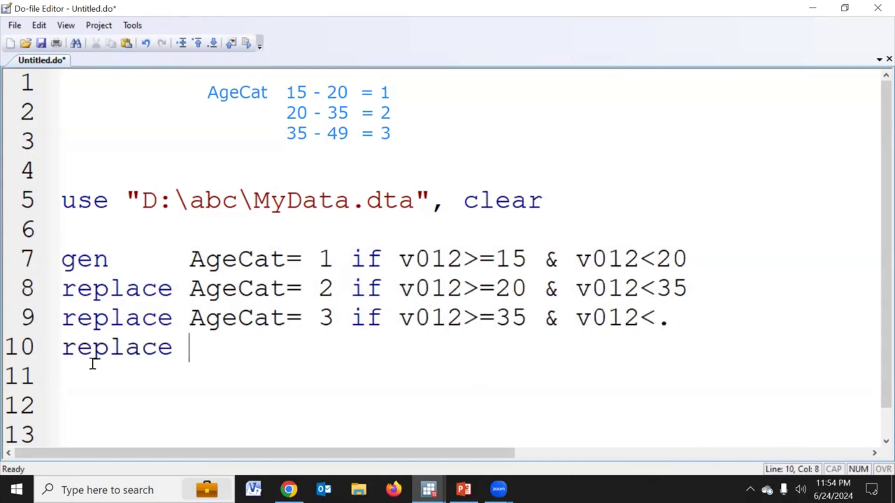
pyautogui.doubleClick(230, 319)
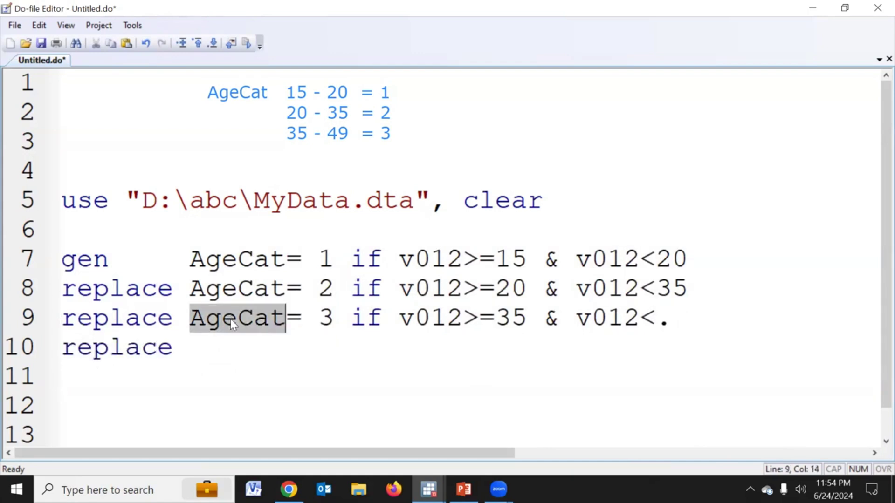
pyautogui.hotkey('ctrl', 'c')
pyautogui.click(204, 354)
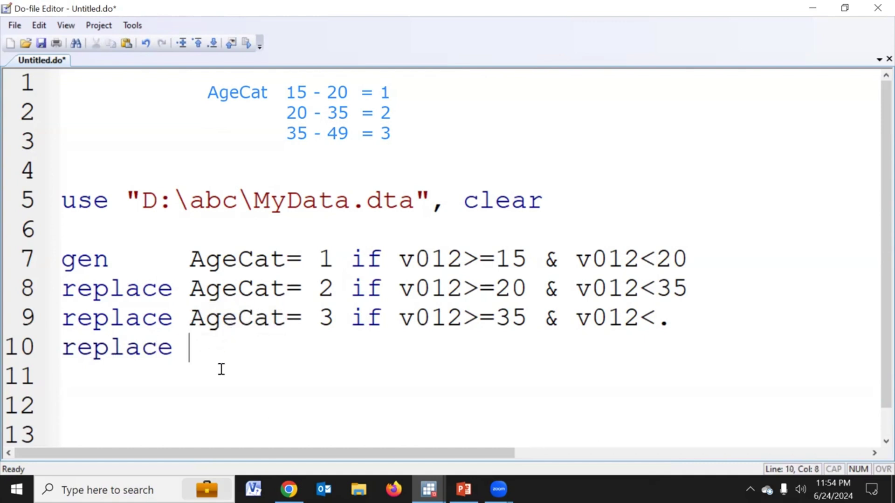
pyautogui.hotkey('ctrl', 'v')
pyautogui.write('=')
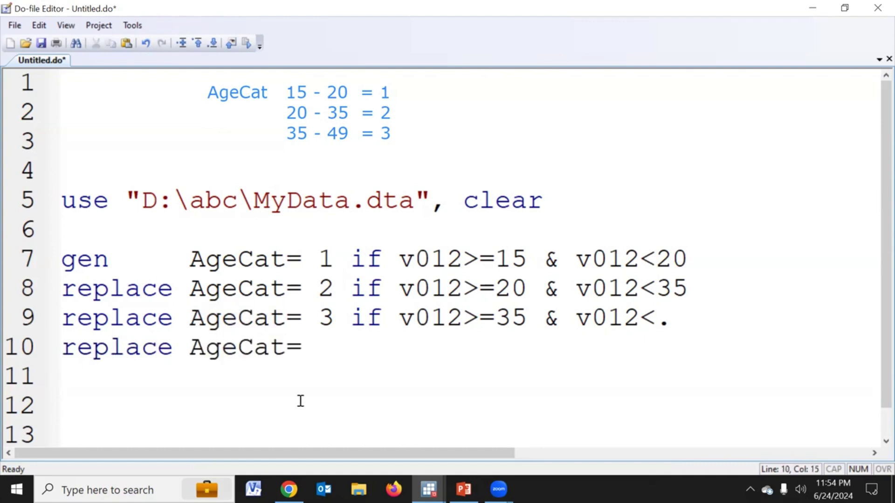
# Complete the line 10 command with . if v012==. so that missing ages stay missing in AgeCat
pyautogui.write(' . if')
pyautogui.doubleClick(445, 318)
pyautogui.hotkey('ctrl', 'c')
pyautogui.click(419, 344)
pyautogui.hotkey('ctrl', 'v')
pyautogui.write('==')
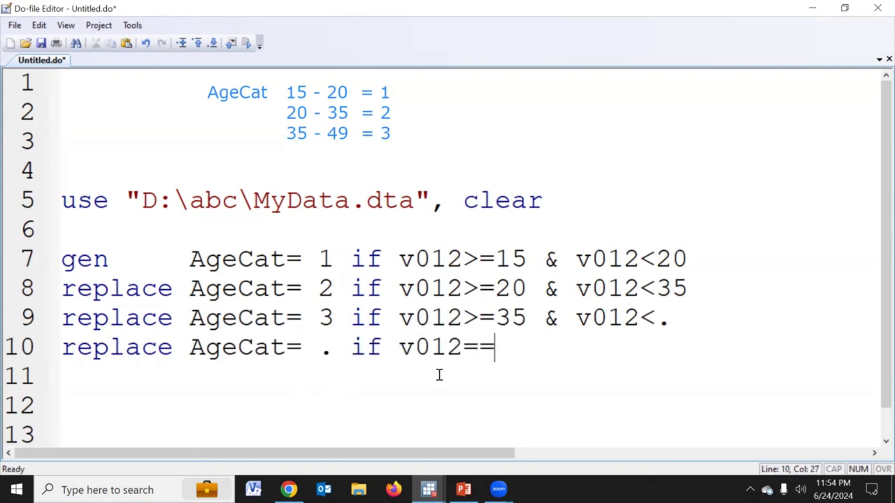
pyautogui.write('.')
pyautogui.click(19, 359)
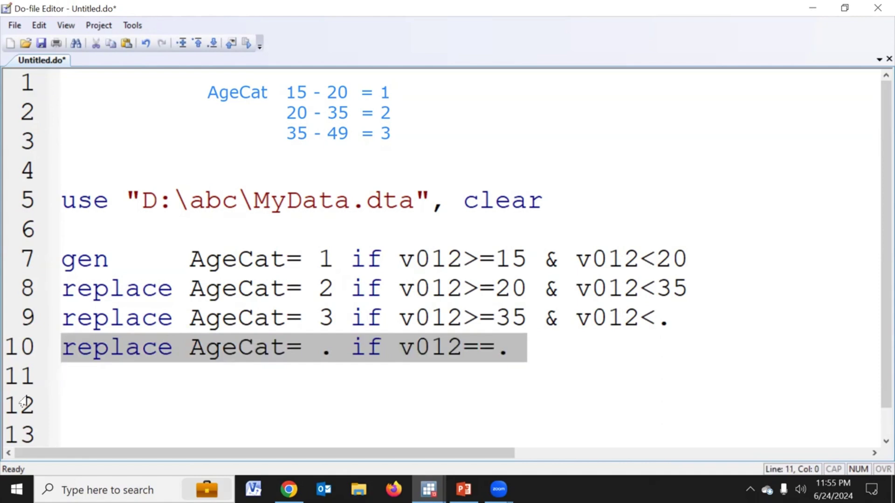
pyautogui.moveTo(522, 354); pyautogui.dragTo(61, 349)
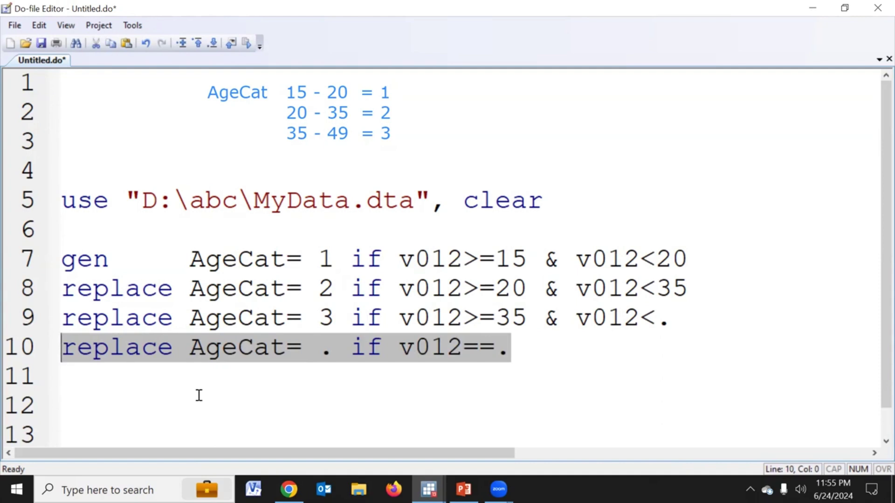
pyautogui.click(237, 400)
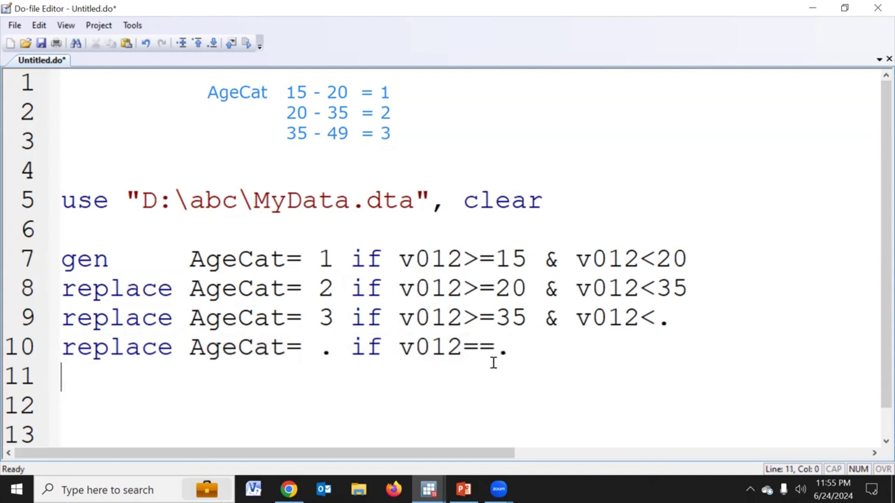
pyautogui.moveTo(528, 351); pyautogui.dragTo(319, 349)
pyautogui.moveTo(213, 348); pyautogui.dragTo(55, 348)
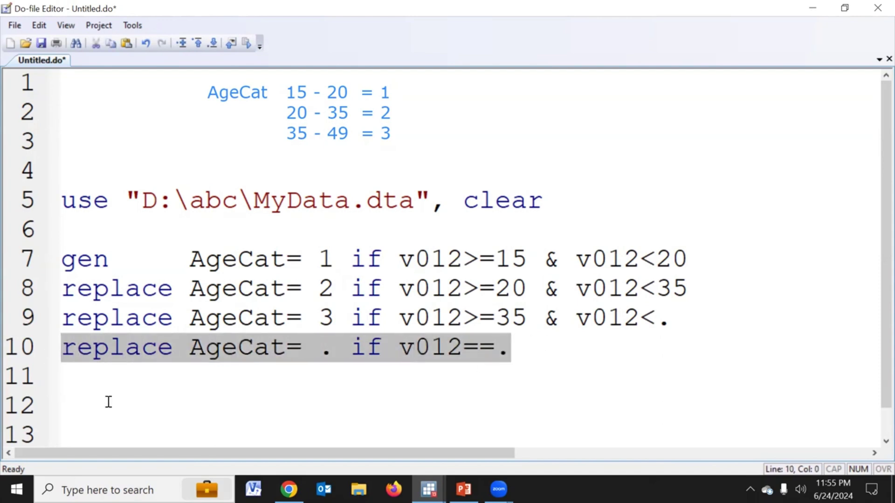
pyautogui.click(101, 377)
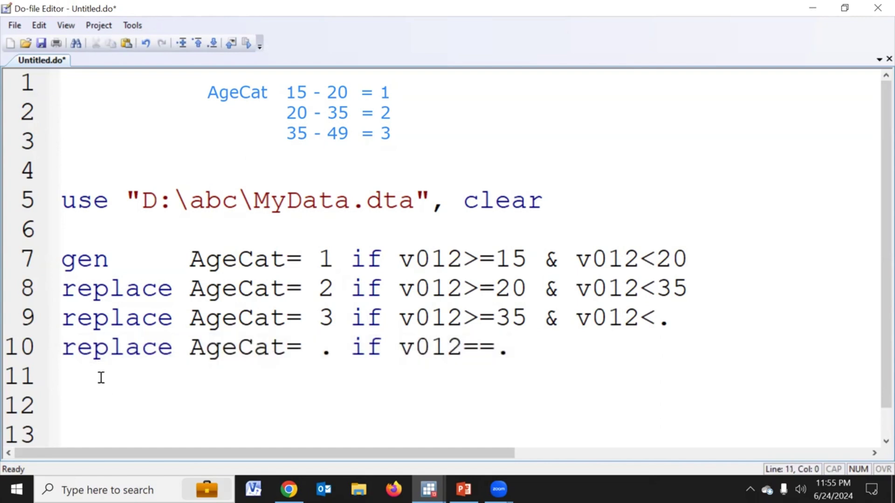
# Run the AgeCat commands on lines 7 to 10 and view their output in the main Stata window
pyautogui.moveTo(34, 256); pyautogui.dragTo(21, 344)
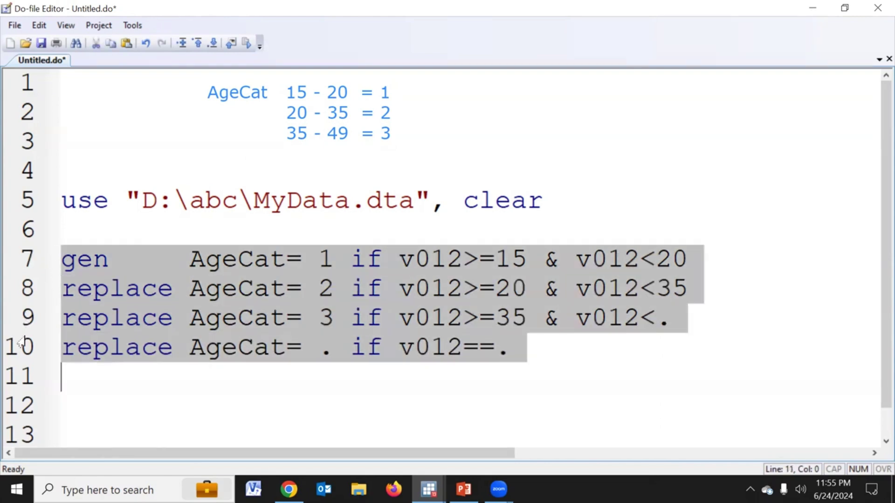
pyautogui.click(247, 43)
pyautogui.moveTo(429, 489)
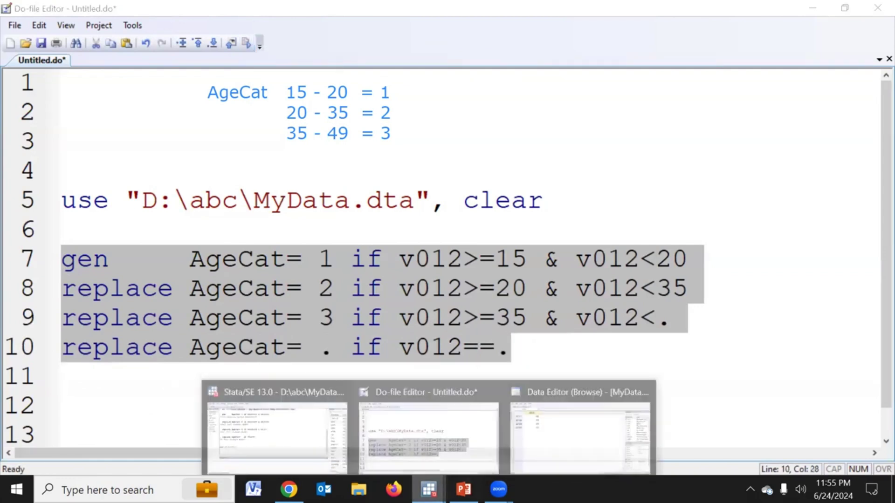
pyautogui.click(312, 451)
pyautogui.scroll(-1, 853, 372)
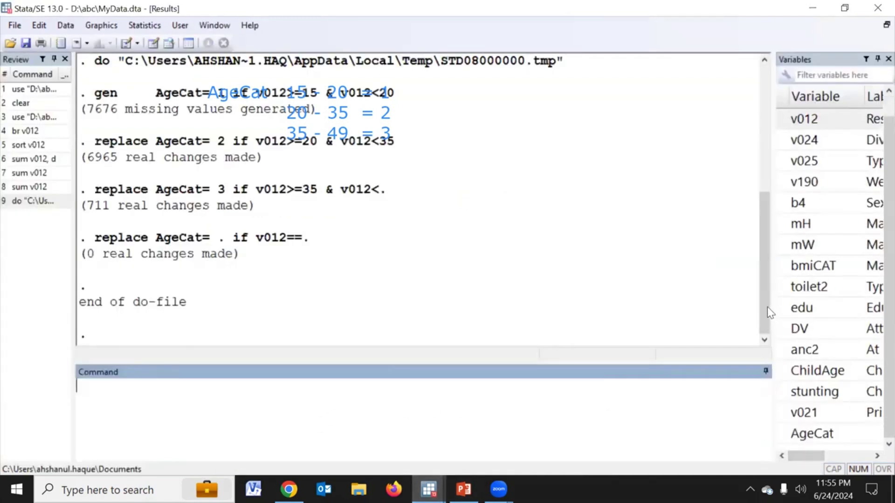
# Widen the variables list and tabulate AgeCat with the ta command
pyautogui.moveTo(770, 300); pyautogui.dragTo(689, 287)
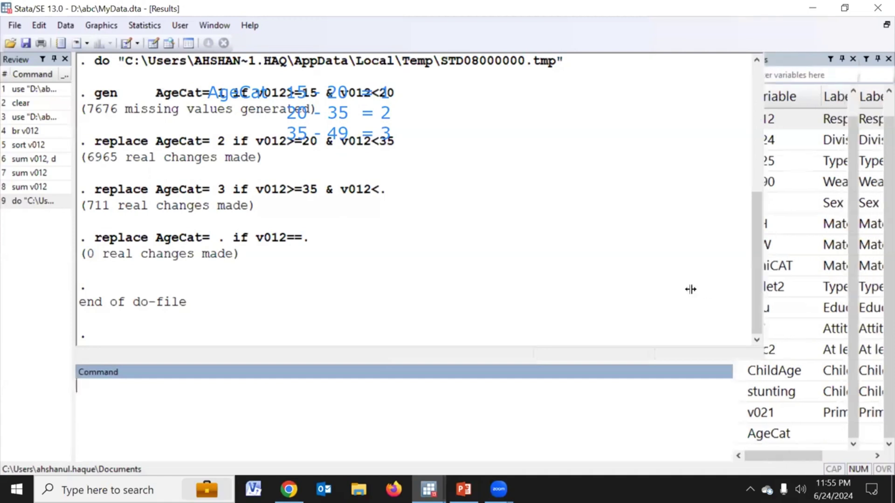
pyautogui.write('ta')
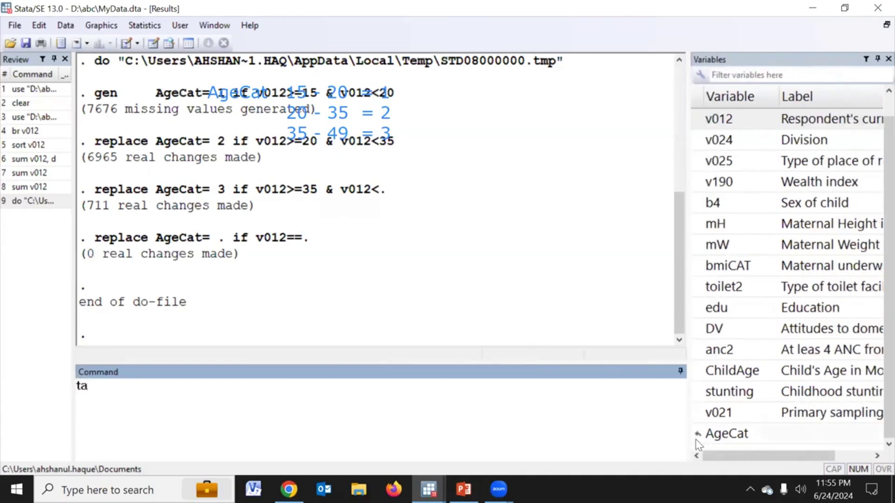
pyautogui.click(697, 435)
pyautogui.press('Return')
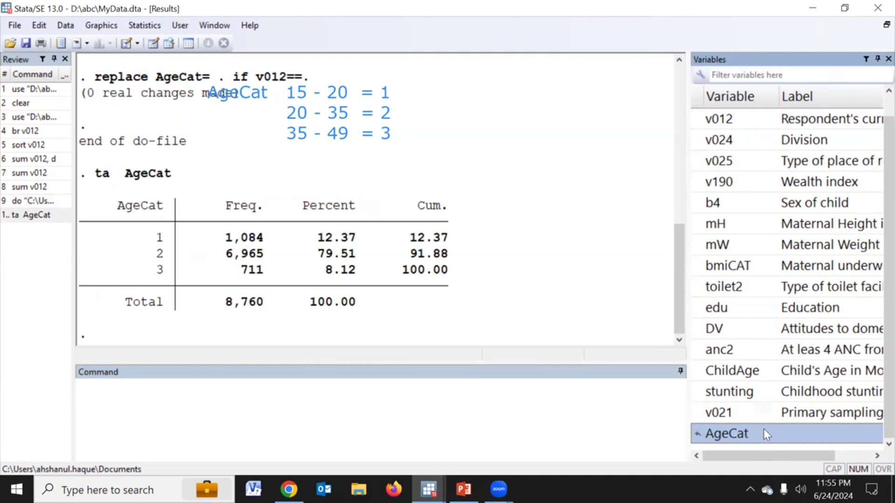
# Return to the do-file and write la var AgeCat "Age group" on line 11 to label the variable
pyautogui.press('alt')
pyautogui.hotkey('alt', 'Tab')
pyautogui.click(119, 378)
pyautogui.write('la var')
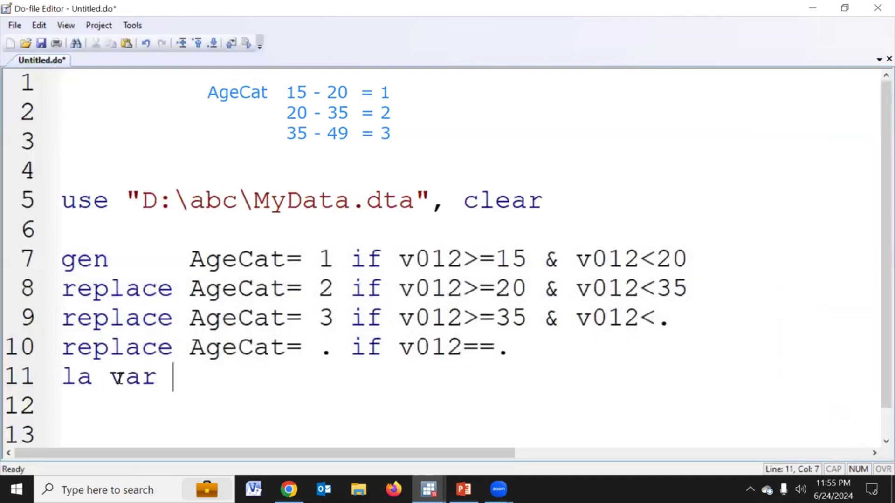
pyautogui.doubleClick(236, 348)
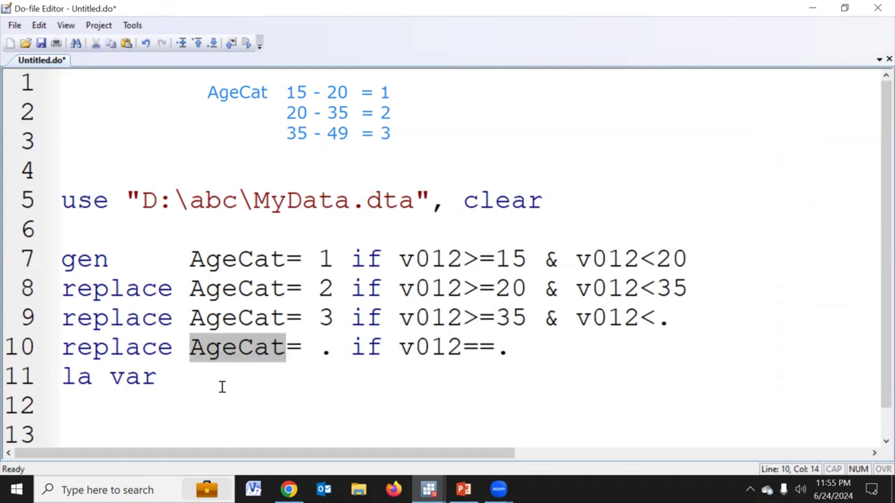
pyautogui.click(191, 380)
pyautogui.hotkey('ctrl', 'v')
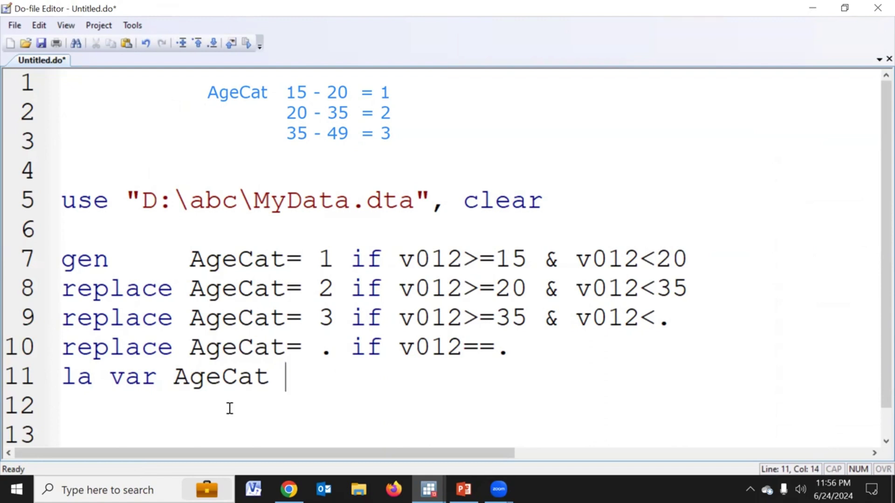
pyautogui.write('""')
pyautogui.press('Left')
pyautogui.write('Age ')
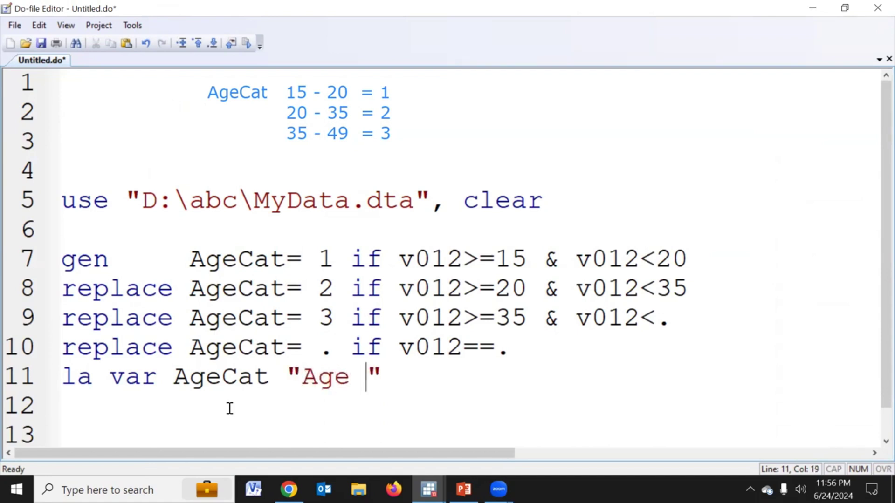
pyautogui.write('gr')
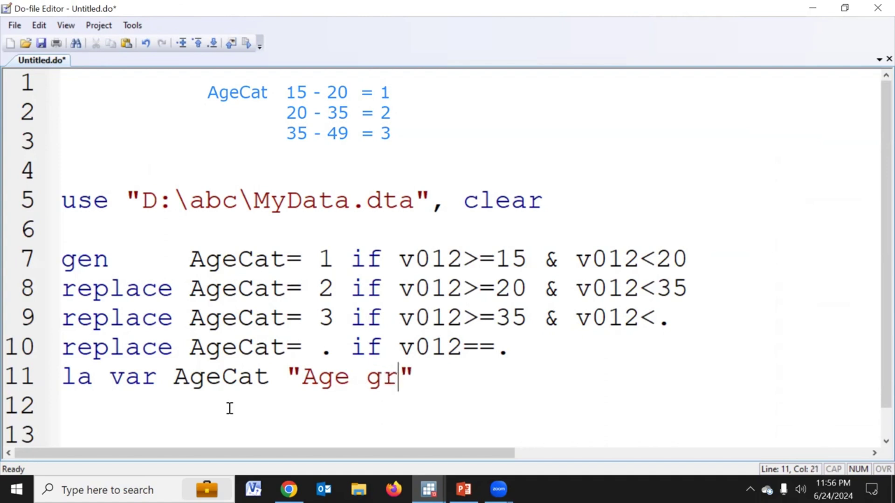
pyautogui.write('oup')
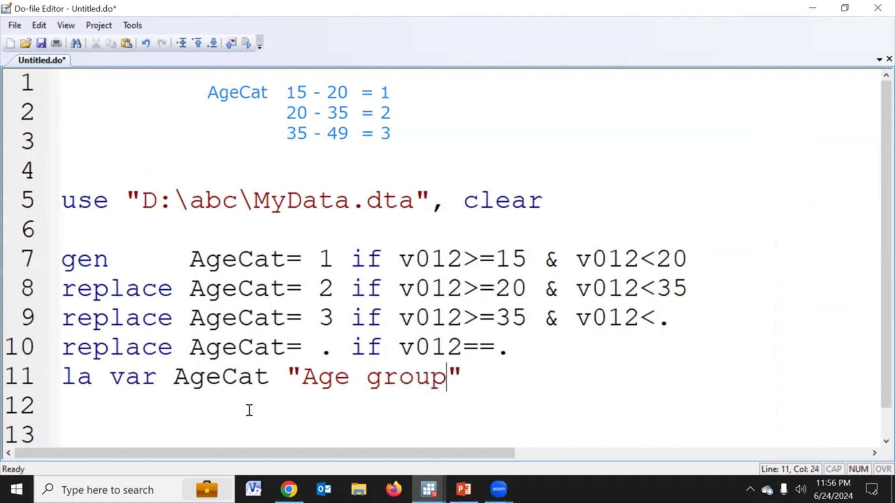
# On line 12, write la de AgeCat 1 "" 2 "" 3 "", replace, leaving the three label texts empty
pyautogui.click(473, 373)
pyautogui.press('Return')
pyautogui.write('la de ')
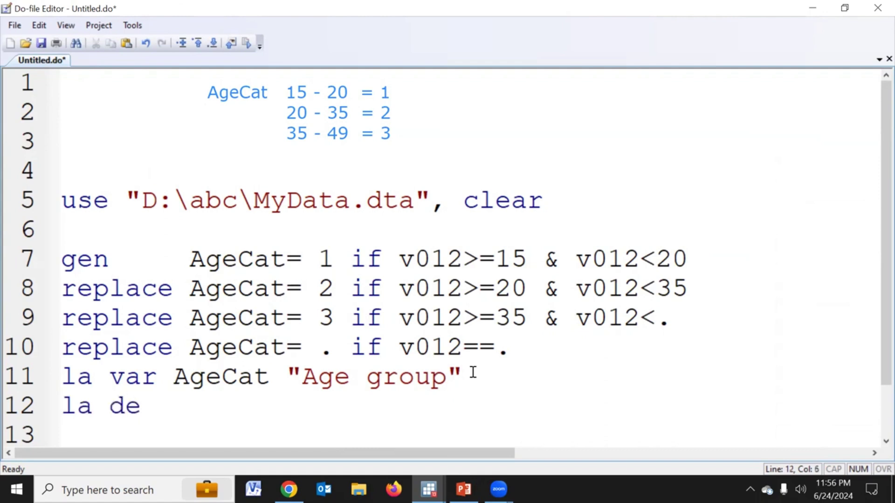
pyautogui.write('AgeCat ')
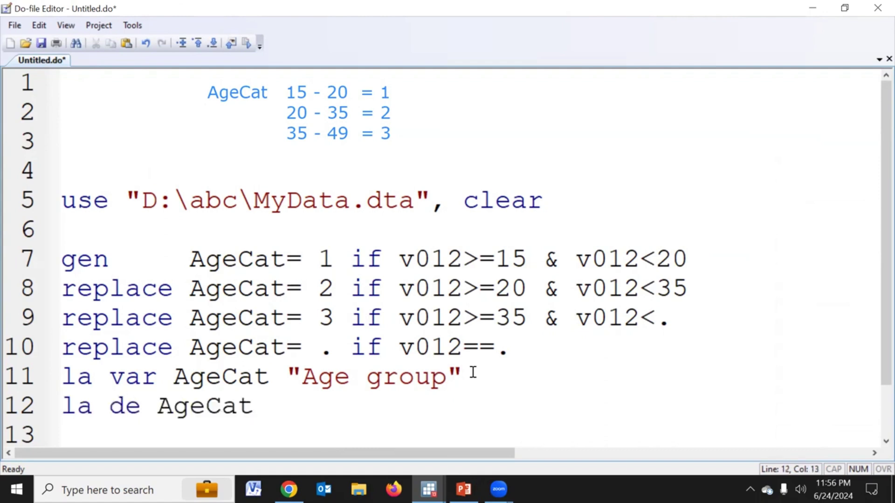
pyautogui.write('1 "" 2 "" 3')
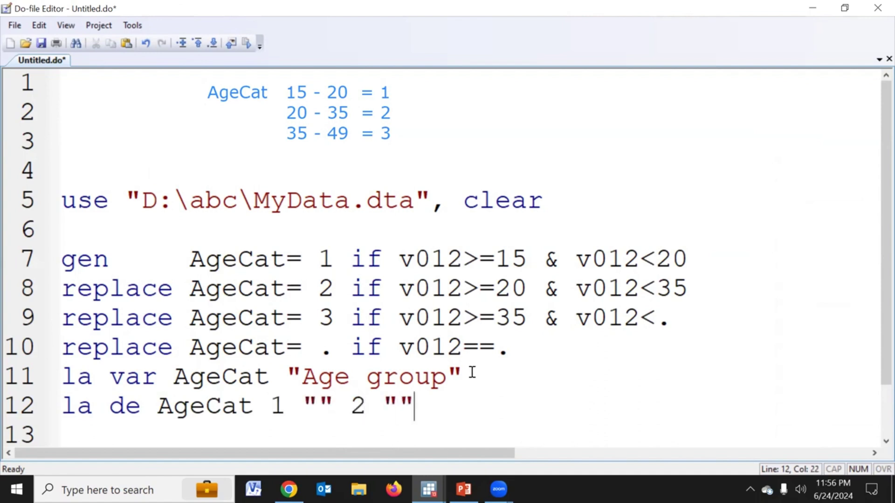
pyautogui.write(' "", replace')
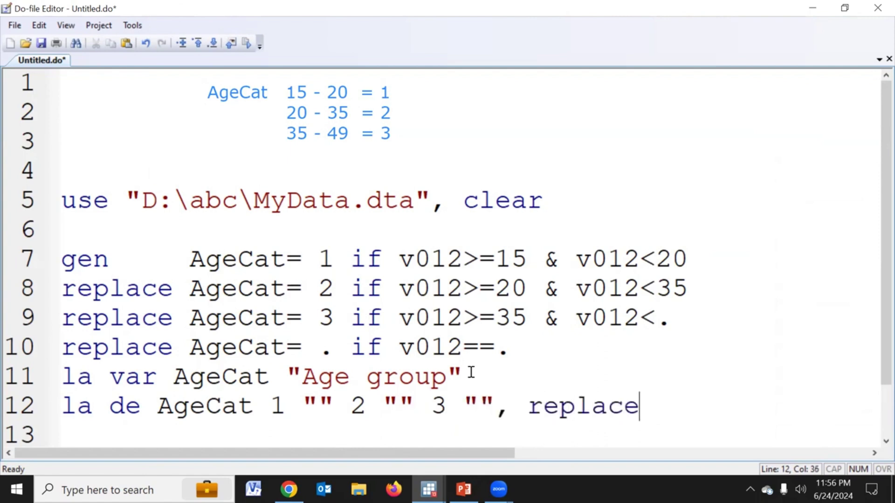
# On line 12 of the do-file, enter 15-20y as the label text for value 1 of AgeCat
pyautogui.press('Return')
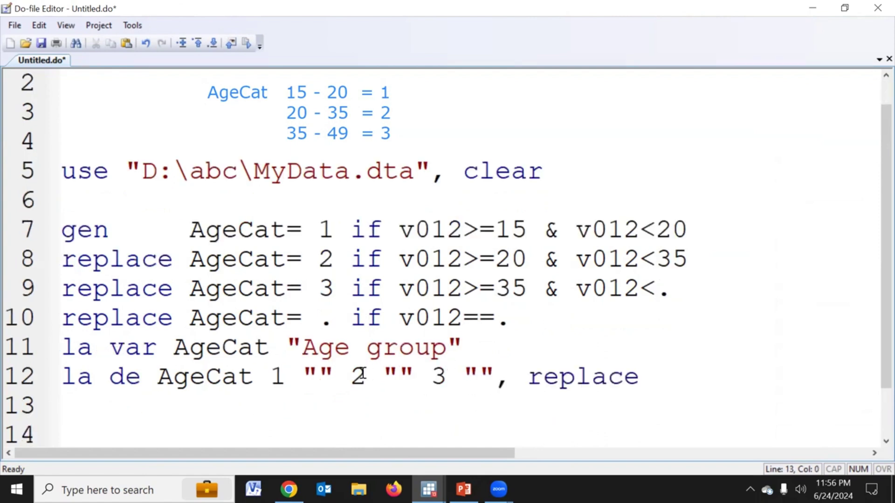
pyautogui.click(318, 375)
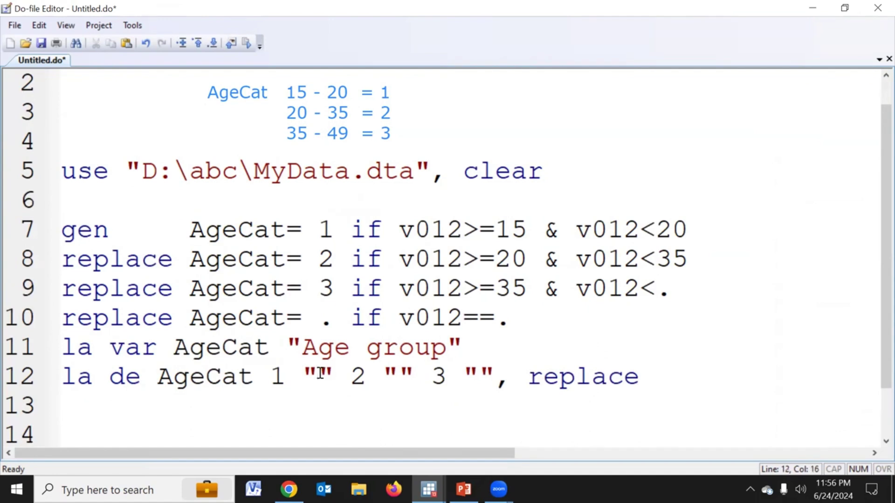
pyautogui.write('15-20y')
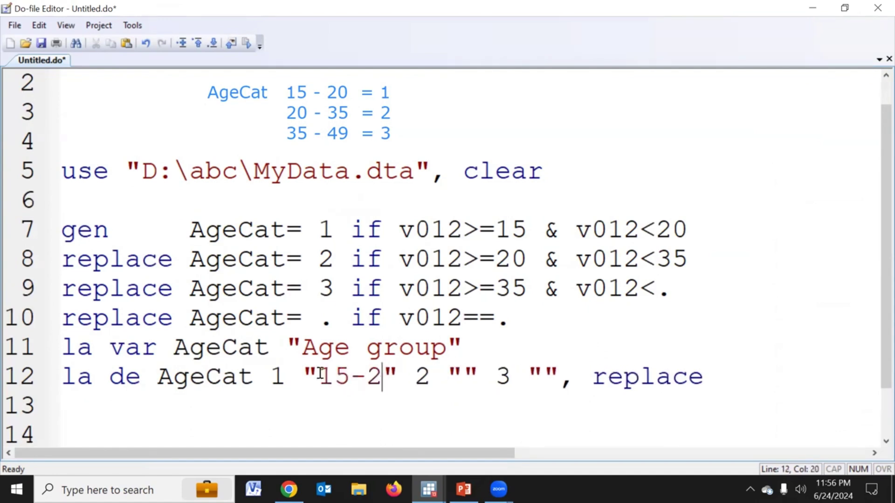
# Enter 20-35y as the label text for value 2 in the label definition on line 12
pyautogui.press('Right')
pyautogui.press('Right')
pyautogui.press('Right')
pyautogui.press('Right')
pyautogui.press('Right')
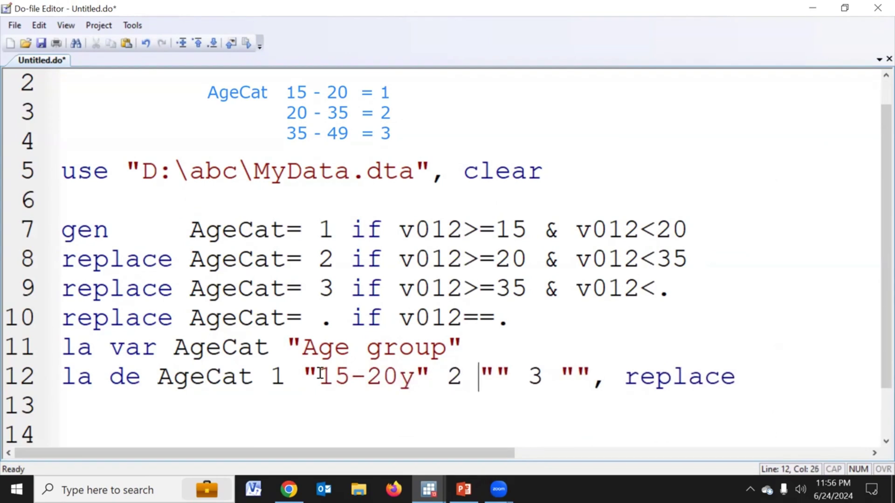
pyautogui.press('Left')
pyautogui.write('20-')
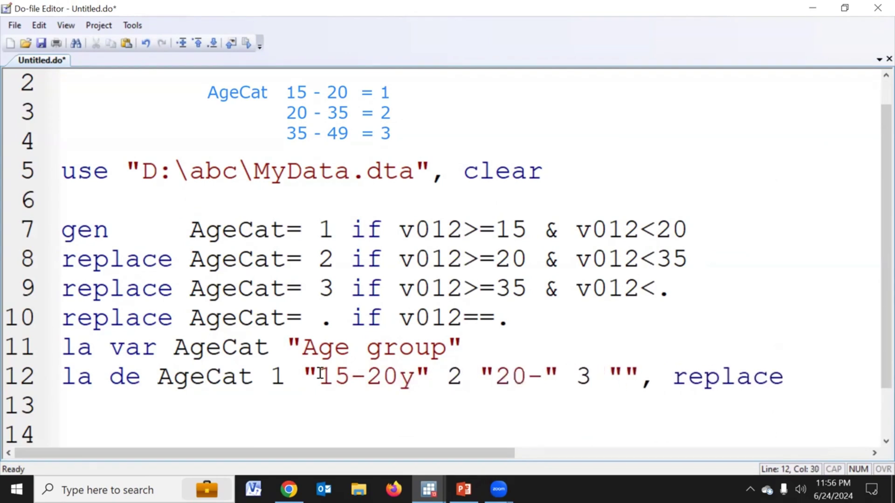
pyautogui.write('35y')
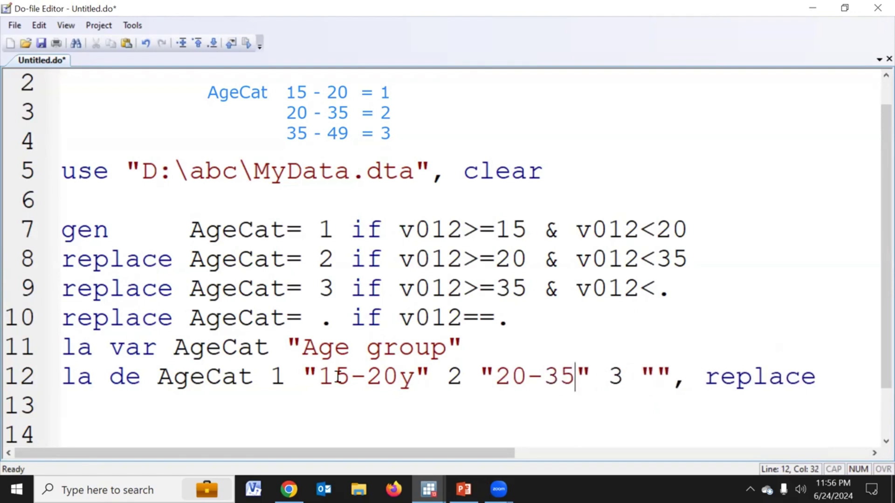
# Fill in the label text for value 3 on line 12 with 35-49y
pyautogui.press('Right')
pyautogui.press('Right')
pyautogui.press('Right')
pyautogui.press('Right')
pyautogui.press('Right')
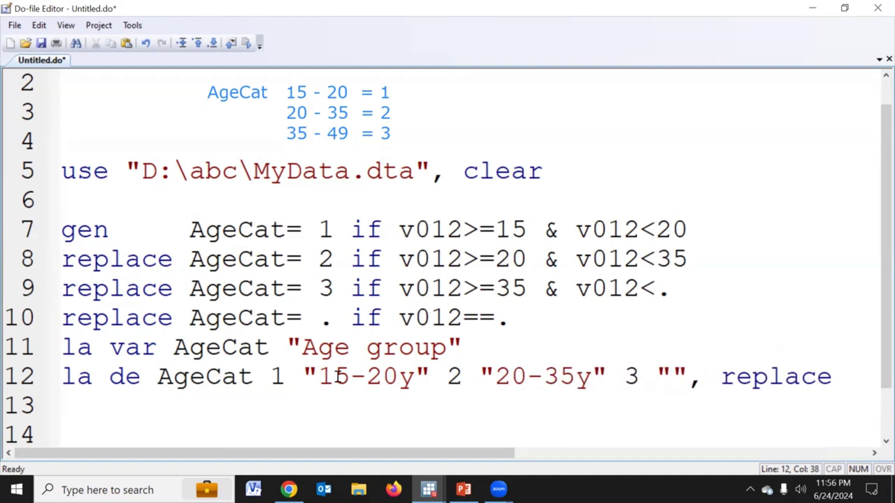
pyautogui.write('35-49')
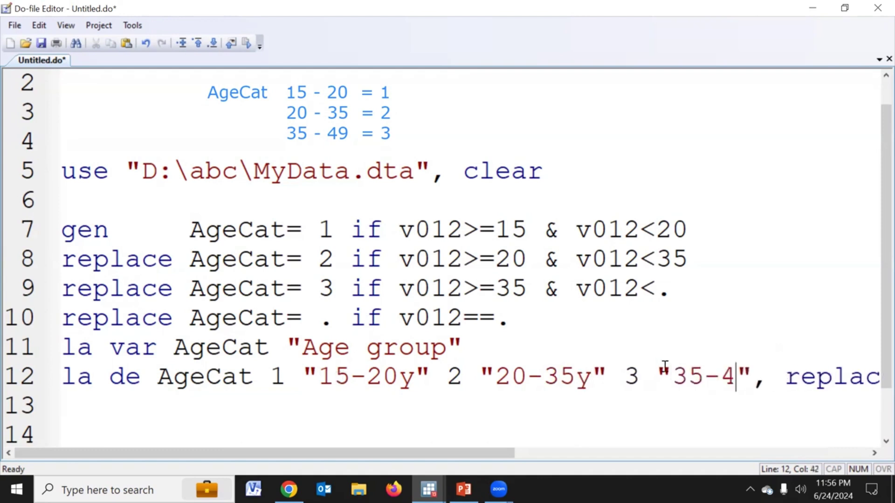
pyautogui.write('y')
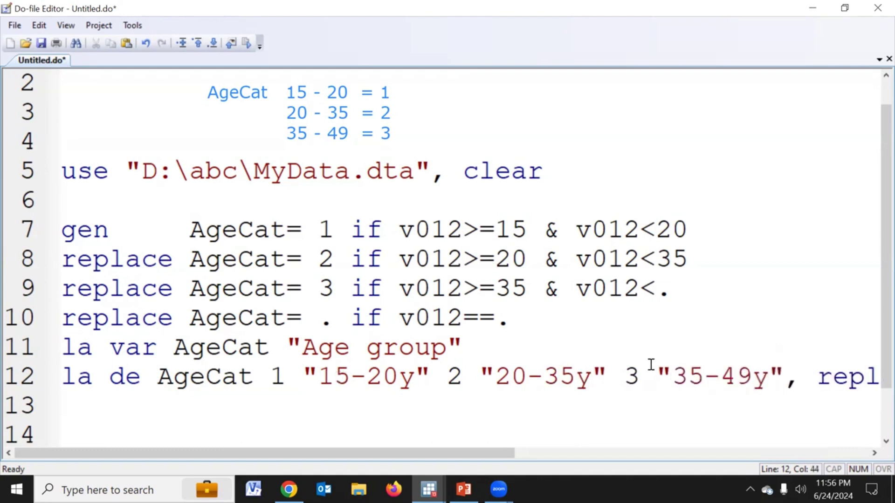
# Write la val AgeCat AgeCat on line 13 to attach the value labels to the variable
pyautogui.scroll(-3, 636, 374)
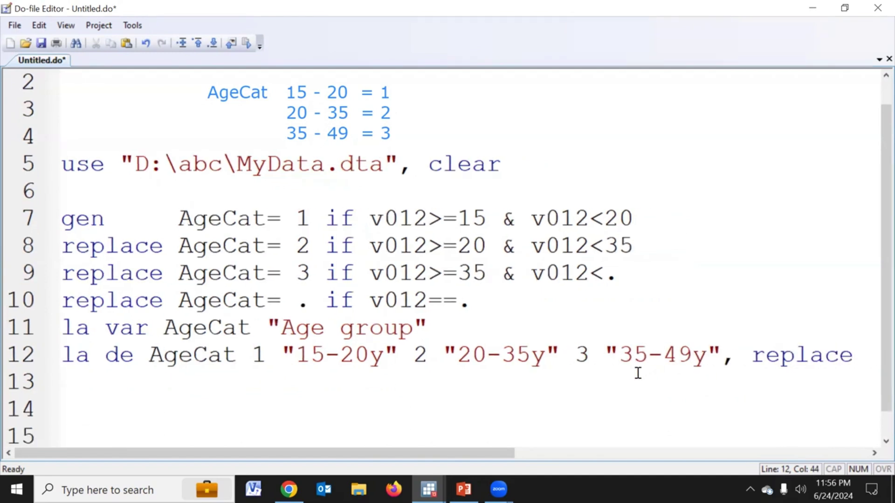
pyautogui.click(177, 386)
pyautogui.write('la ')
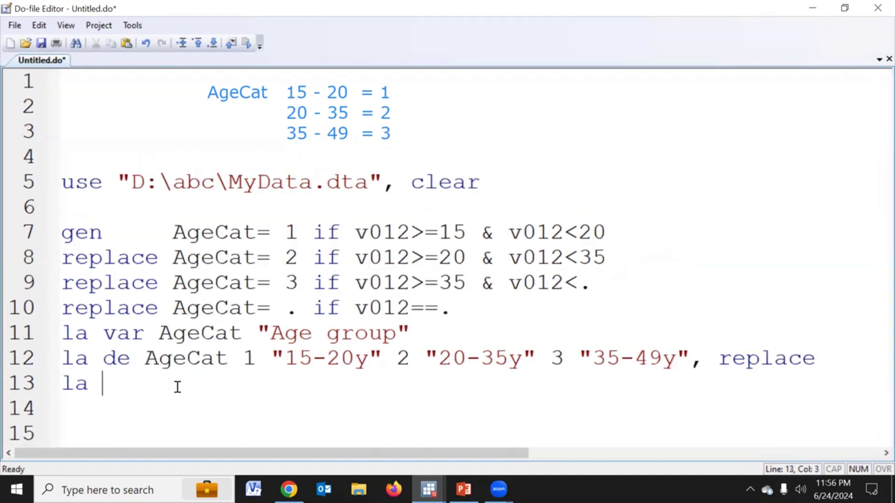
pyautogui.write('val ')
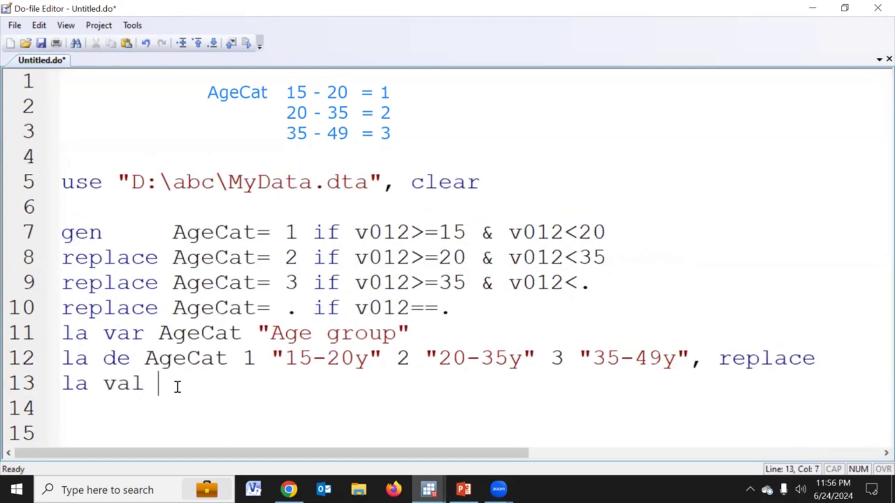
pyautogui.write('AgeCat AgeCat')
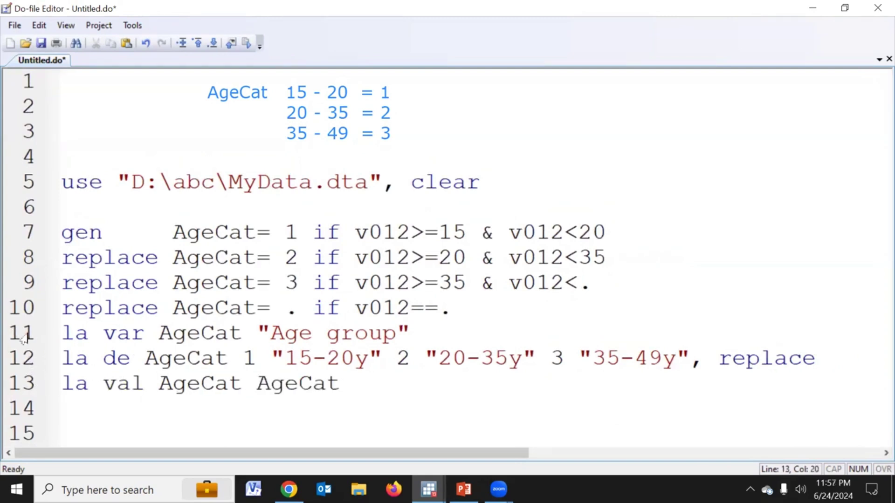
# Run the labelling commands on lines 11 to 13 and tabulate AgeCat with tab in the main Stata window
pyautogui.moveTo(25, 339); pyautogui.dragTo(24, 389)
pyautogui.click(247, 45)
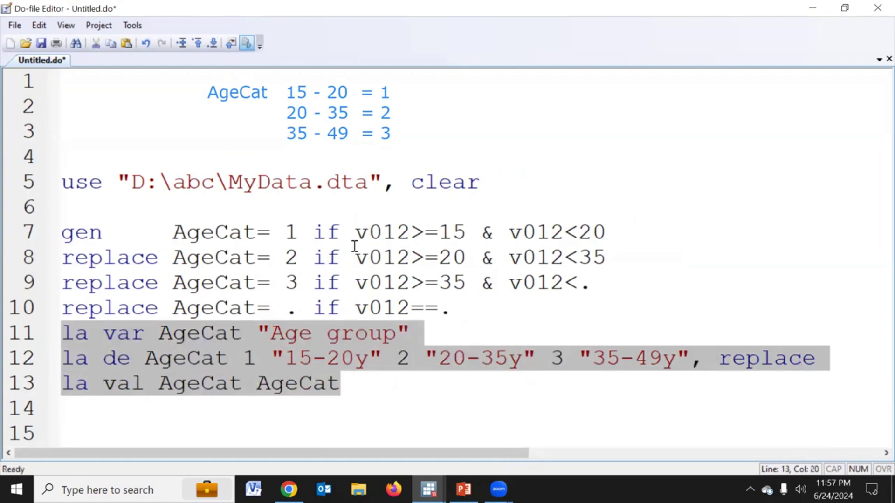
pyautogui.moveTo(429, 489)
pyautogui.click(270, 444)
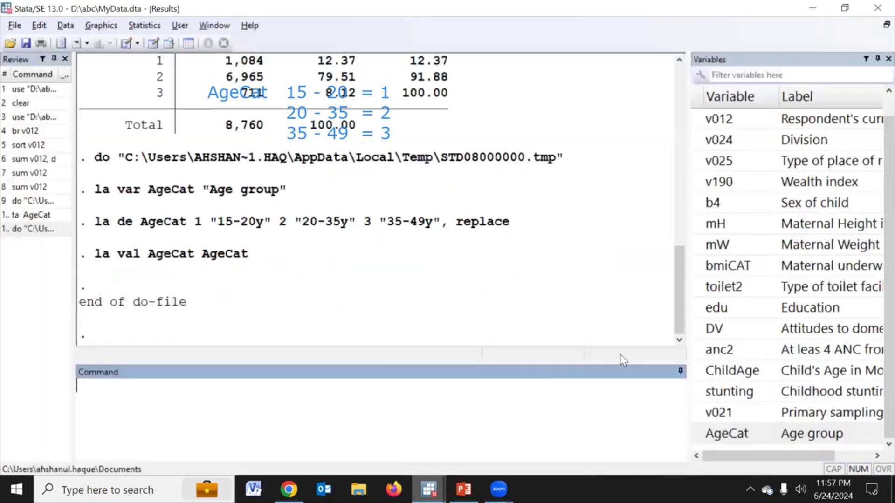
pyautogui.write('tab')
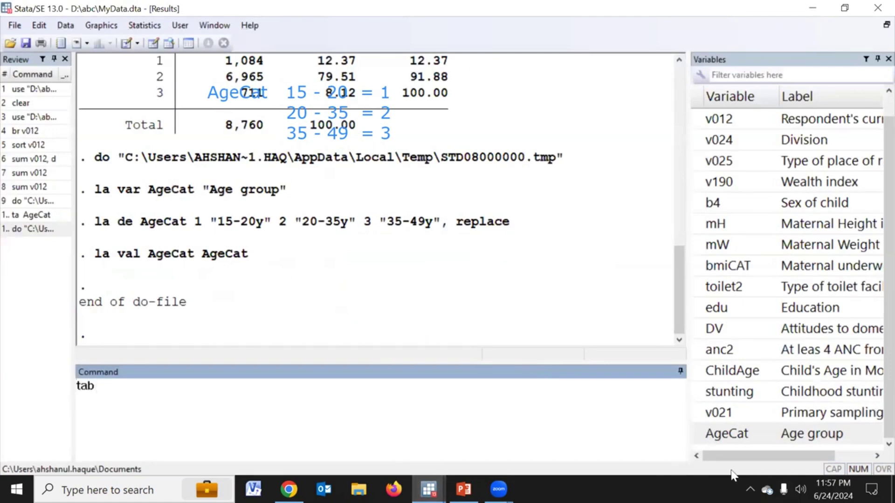
pyautogui.doubleClick(699, 433)
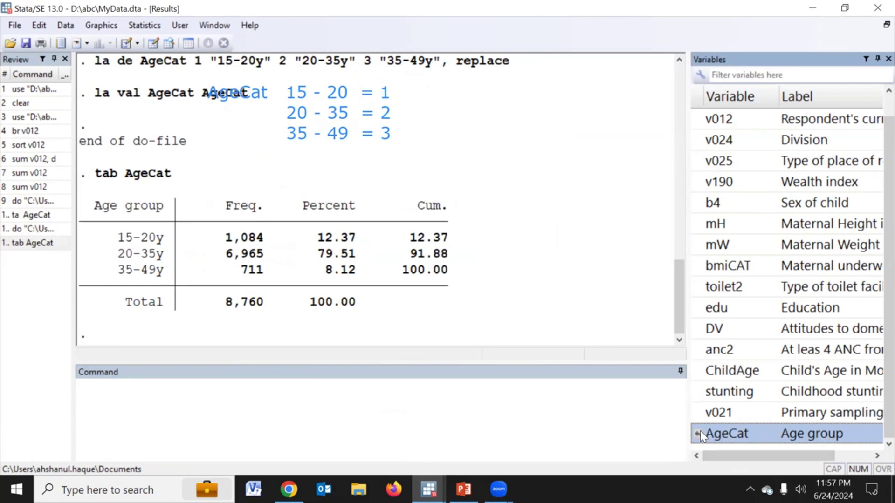
# Browse v012 and AgeCat side by side with the command br v012 AgeCat
pyautogui.click(383, 406)
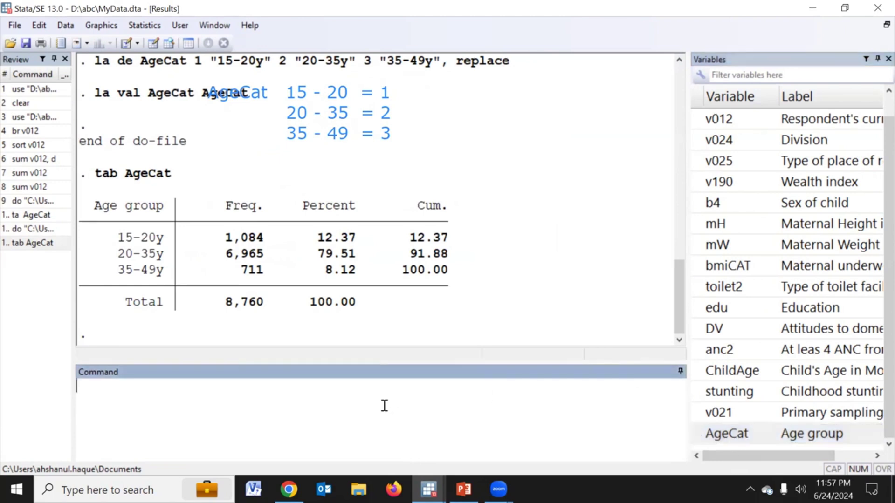
pyautogui.write('br')
pyautogui.click(700, 120)
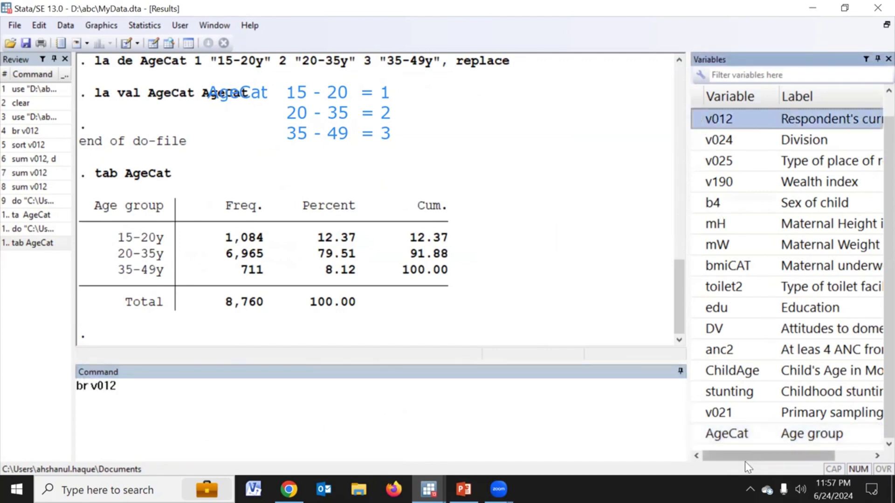
pyautogui.click(699, 432)
pyautogui.press('Return')
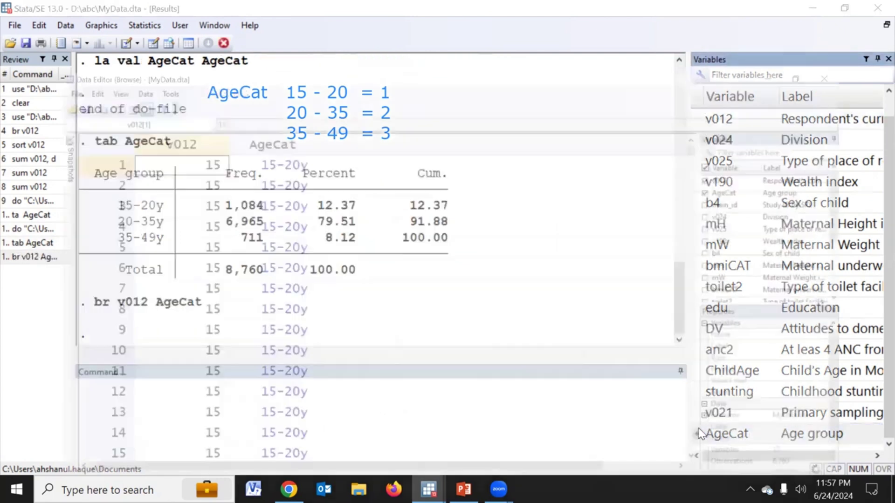
# Sort the data by v012 from within the data browser
pyautogui.rightClick(163, 83)
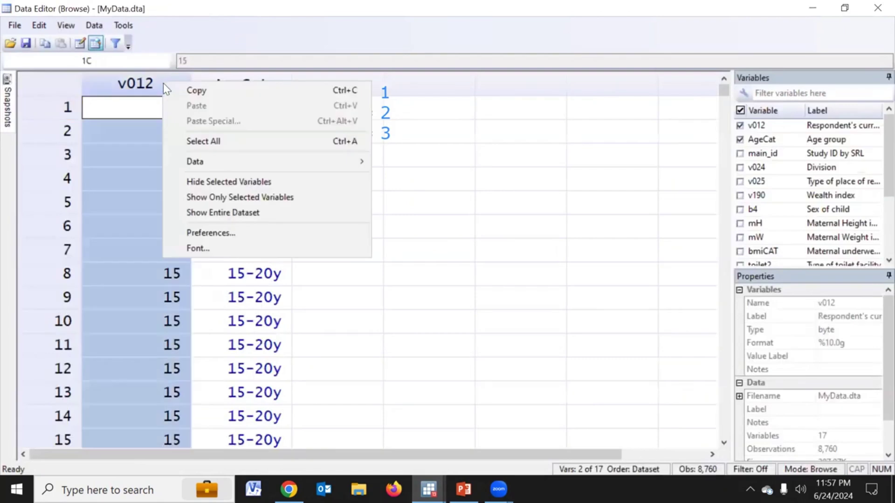
pyautogui.moveTo(233, 164)
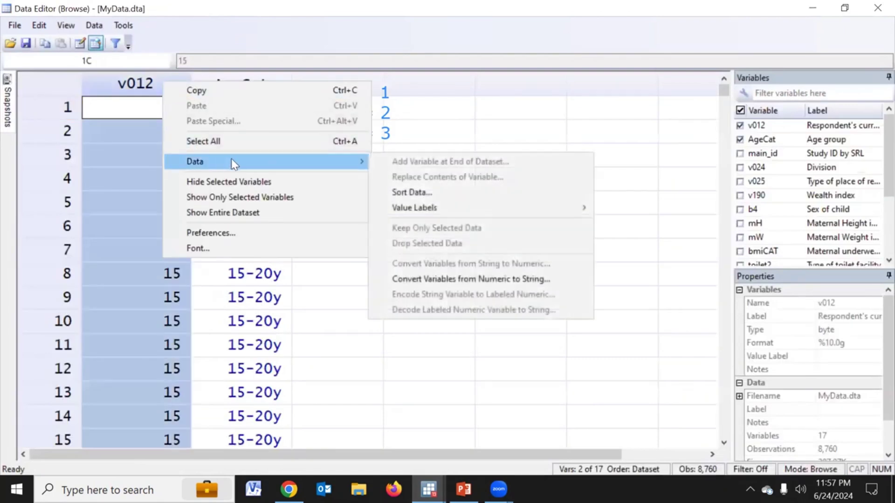
pyautogui.click(400, 192)
pyautogui.click(508, 357)
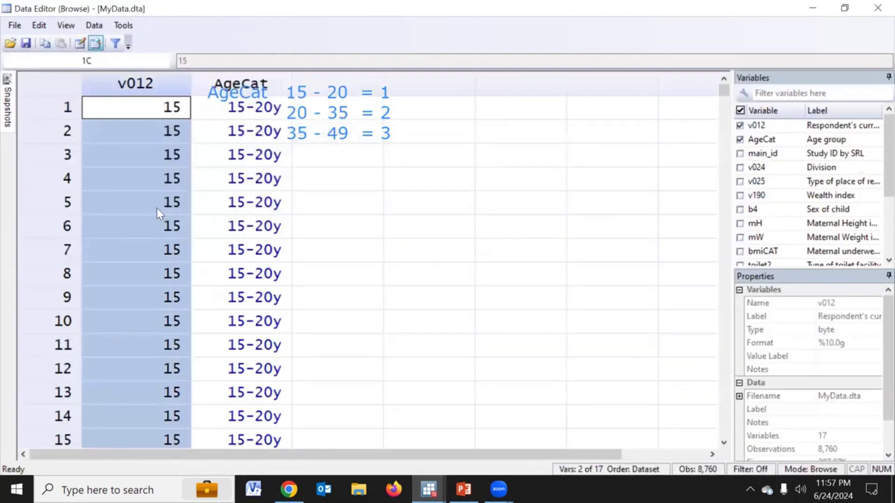
# Examine the sorted rows around v012 age 20 to check where AgeCat changes from 15-20y to 20-35y
pyautogui.click(174, 154)
pyautogui.scroll(-4, 177, 191)
pyautogui.scroll(-20, 177, 191)
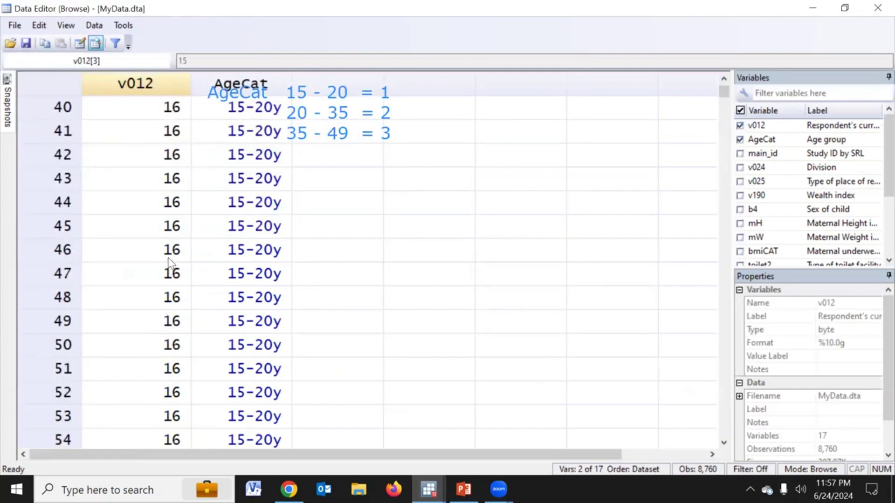
pyautogui.scroll(-20, 168, 340)
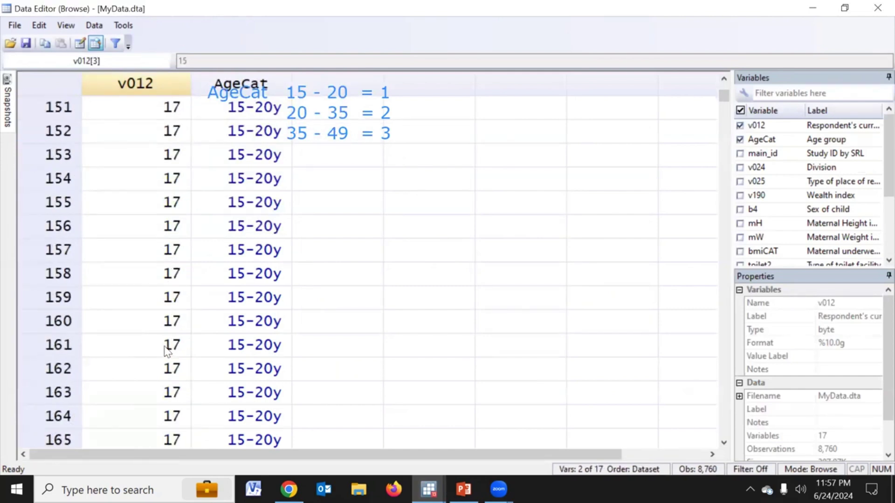
pyautogui.moveTo(724, 99); pyautogui.dragTo(724, 131)
pyautogui.scroll(6, 291, 289)
pyautogui.scroll(10, 290, 289)
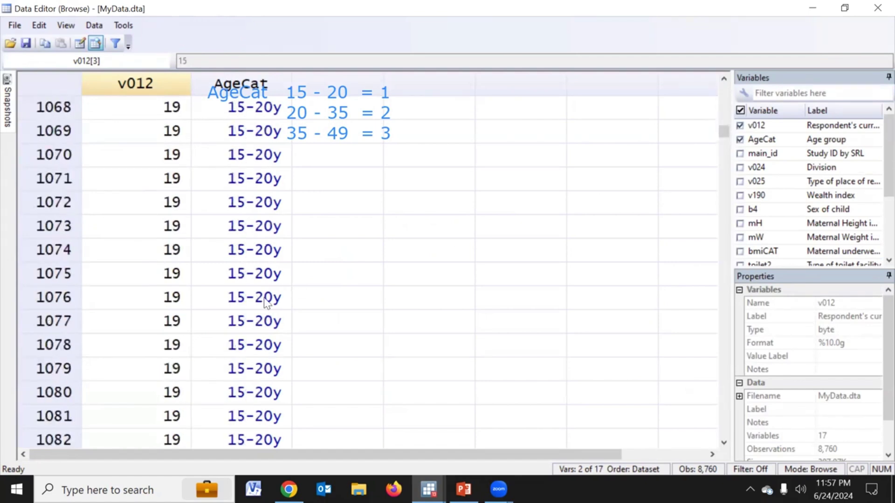
pyautogui.scroll(-4, 270, 299)
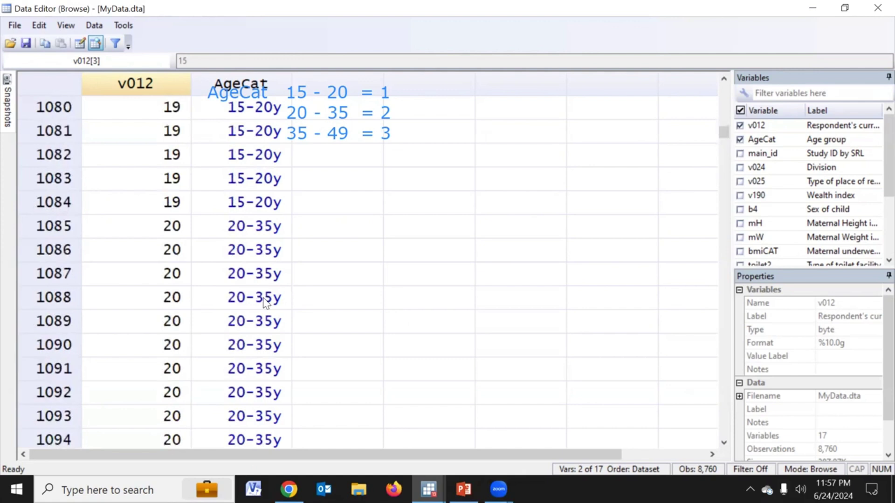
pyautogui.click(68, 226)
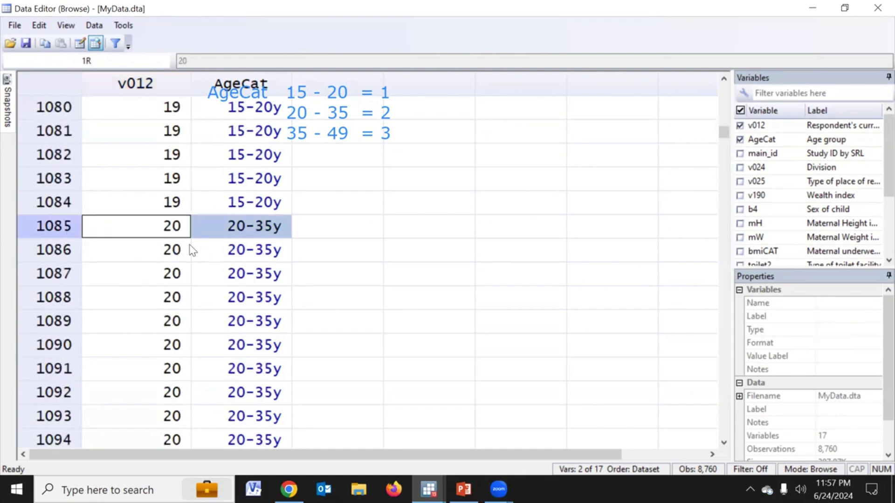
pyautogui.click(249, 224)
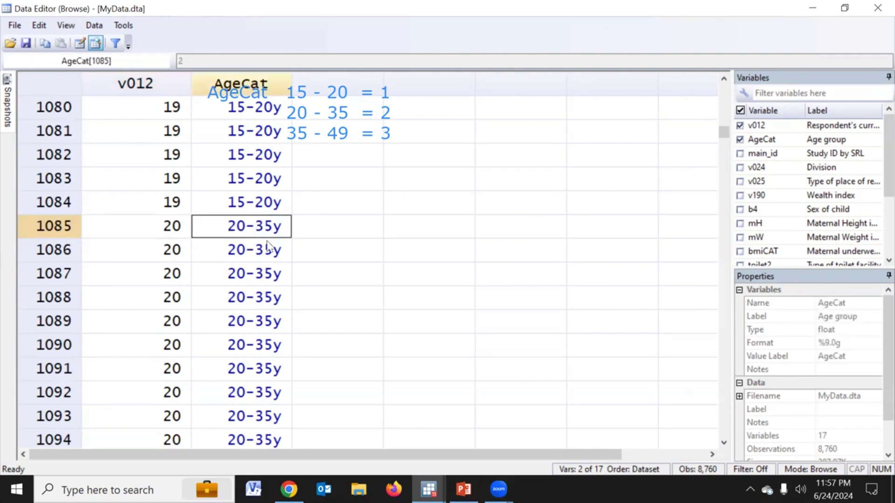
pyautogui.click(266, 249)
pyautogui.click(254, 234)
pyautogui.scroll(1, 726, 132)
# Check the rows where v012 reaches 35 for the change from 20-35y to 35-49y, and close the data browser
pyautogui.moveTo(726, 133); pyautogui.dragTo(716, 406)
pyautogui.scroll(20, 231, 339)
pyautogui.scroll(-3, 230, 339)
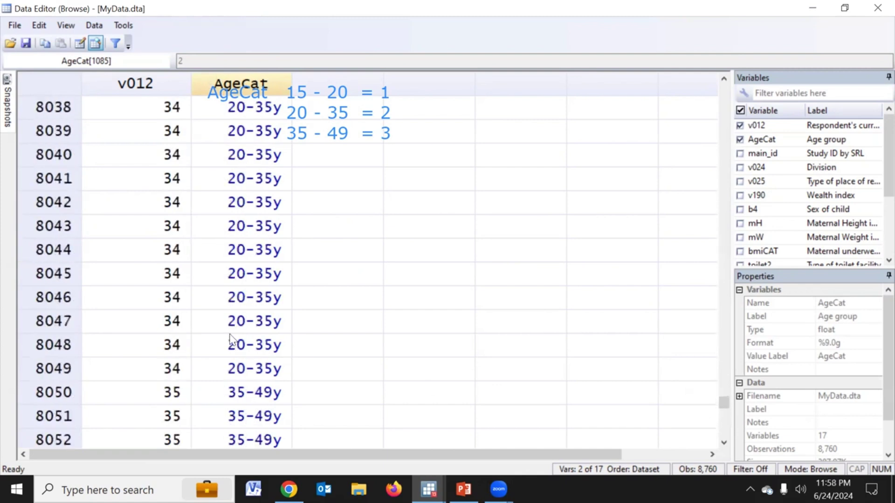
pyautogui.scroll(-1, 230, 338)
pyautogui.click(60, 321)
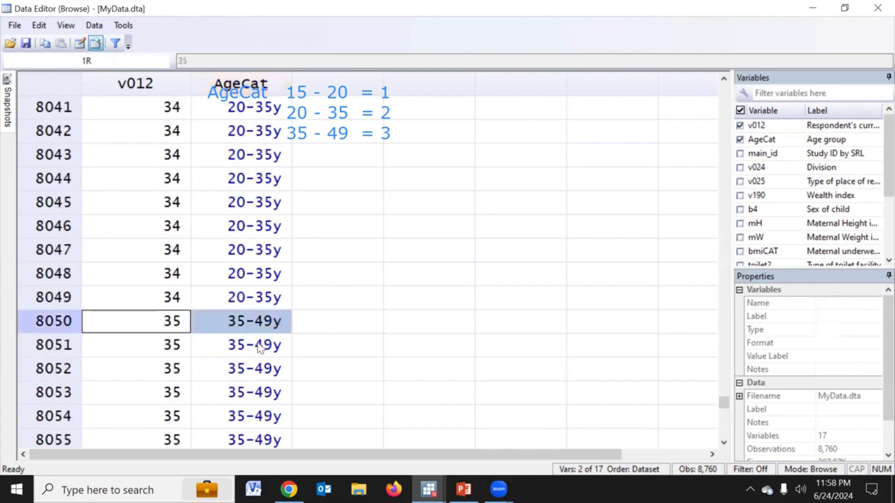
pyautogui.click(875, 11)
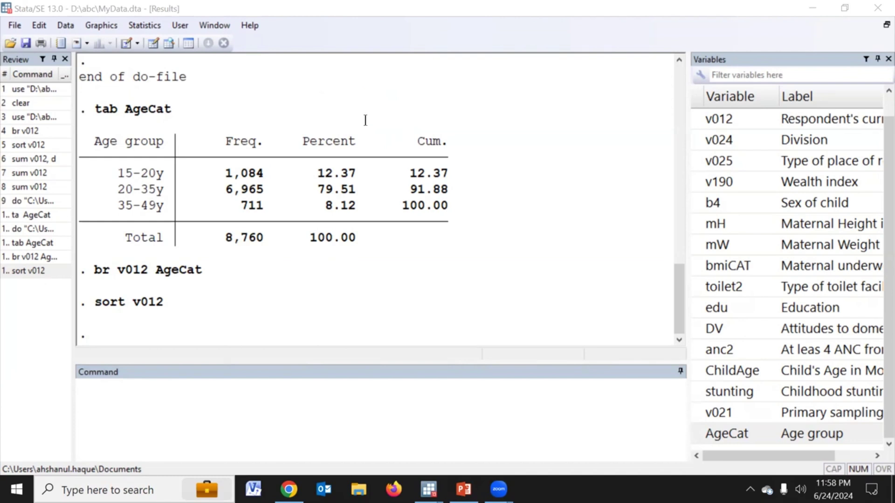
# Clear all output from the Results window
pyautogui.rightClick(410, 122)
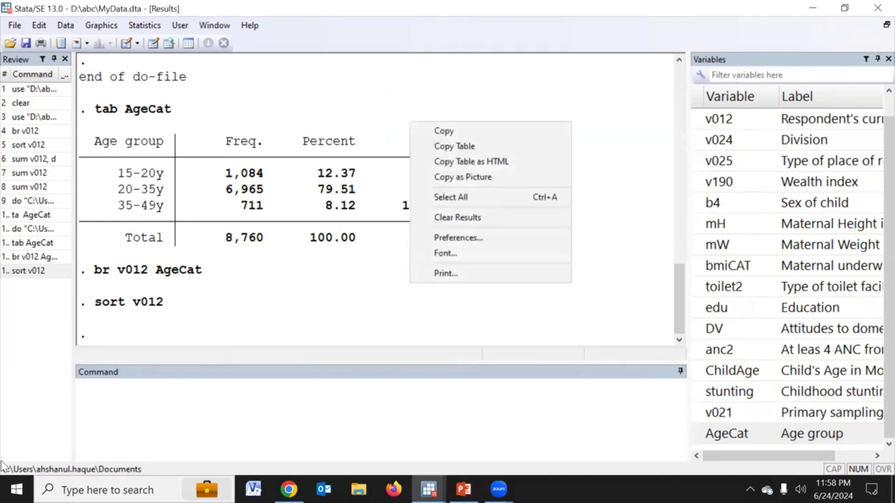
pyautogui.rightClick(513, 106)
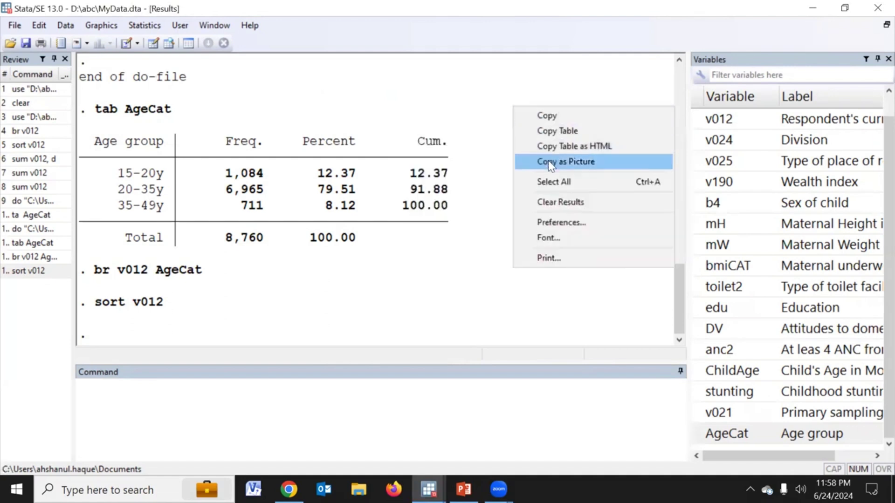
pyautogui.click(559, 205)
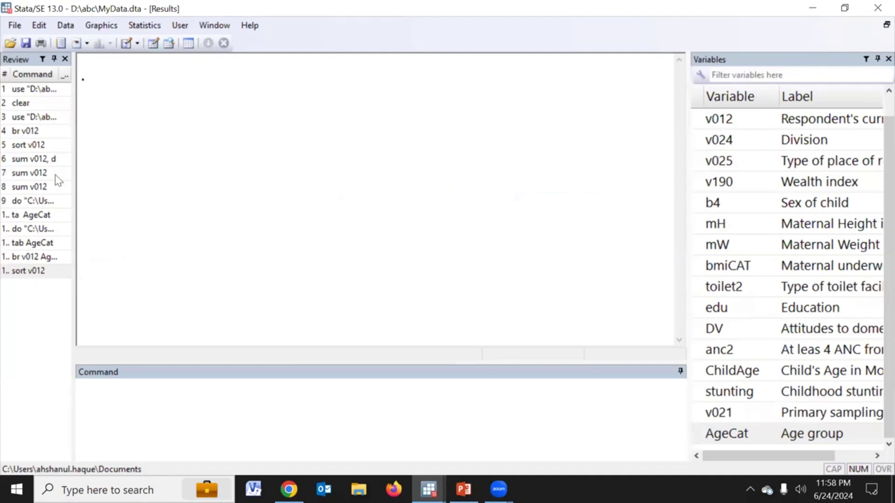
# Add the on-screen text note "BMI =Weight, kg / Height, m^ 2" and widen its box so it fits on one line
pyautogui.click(254, 133)
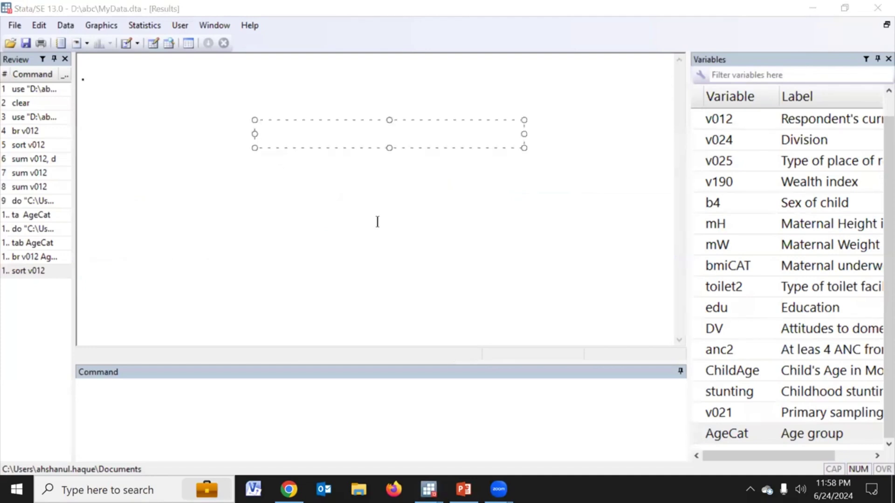
pyautogui.write('BMI =')
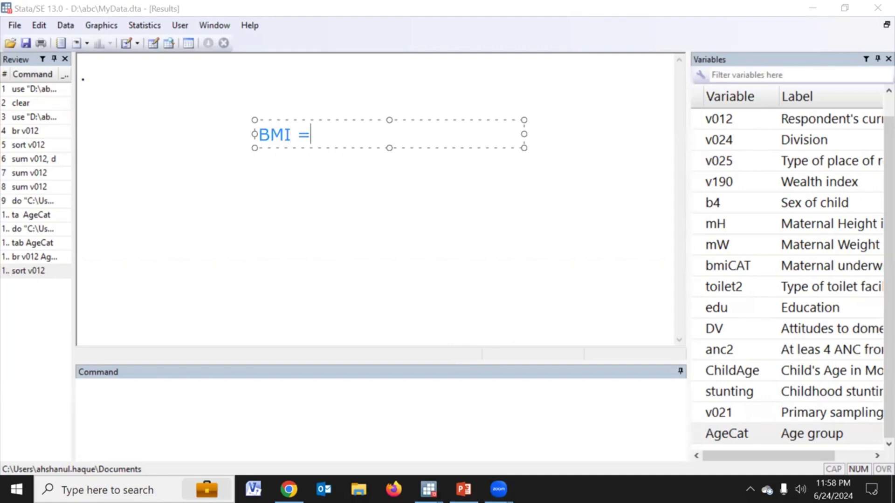
pyautogui.write('Weight /')
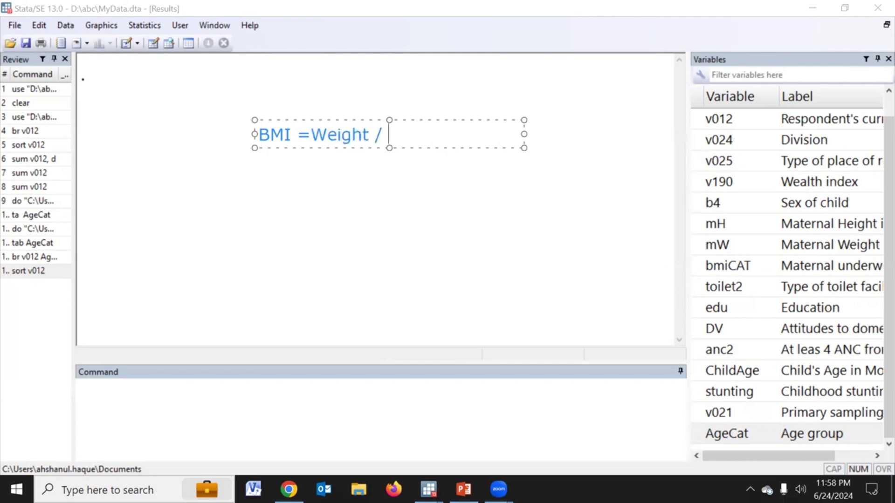
pyautogui.press('Left')
pyautogui.press('Left')
pyautogui.write(', kg')
pyautogui.press('Right')
pyautogui.write('Height')
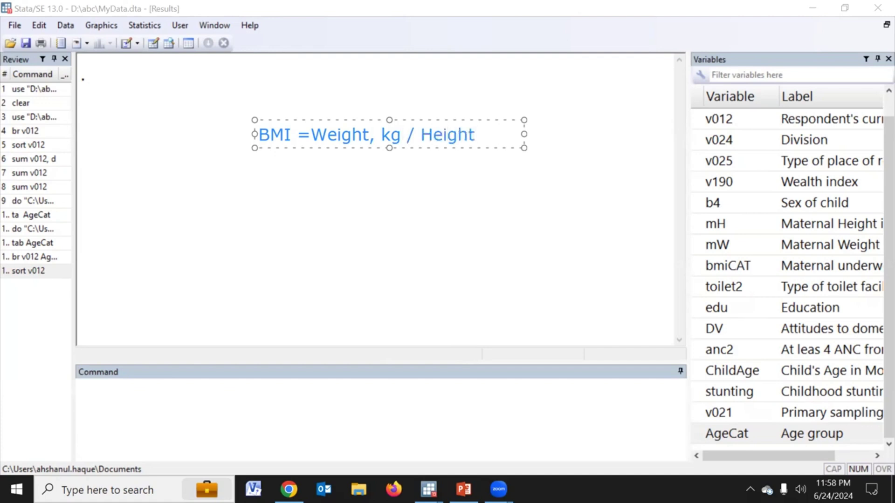
pyautogui.write(', m')
pyautogui.write('^ 2')
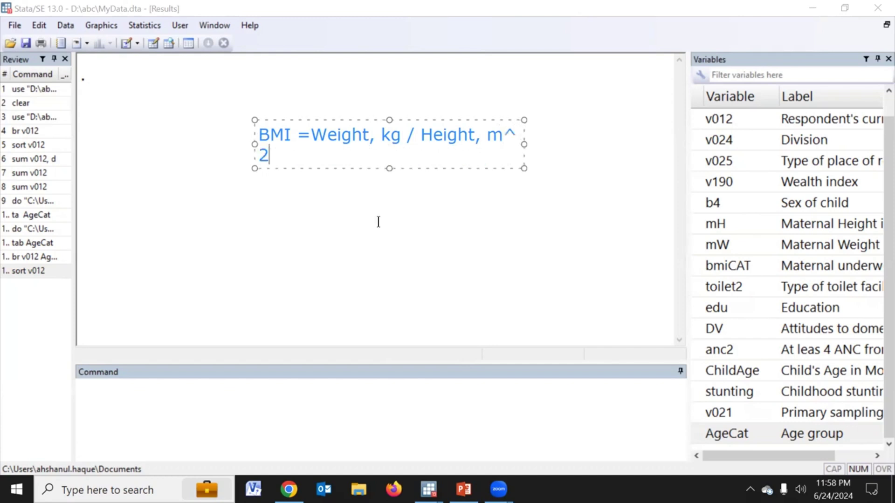
pyautogui.moveTo(524, 144); pyautogui.dragTo(615, 137)
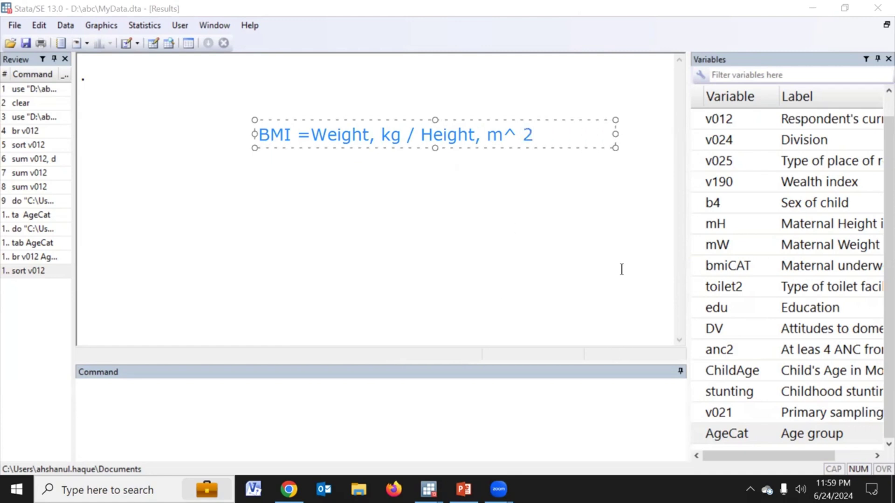
pyautogui.click(403, 420)
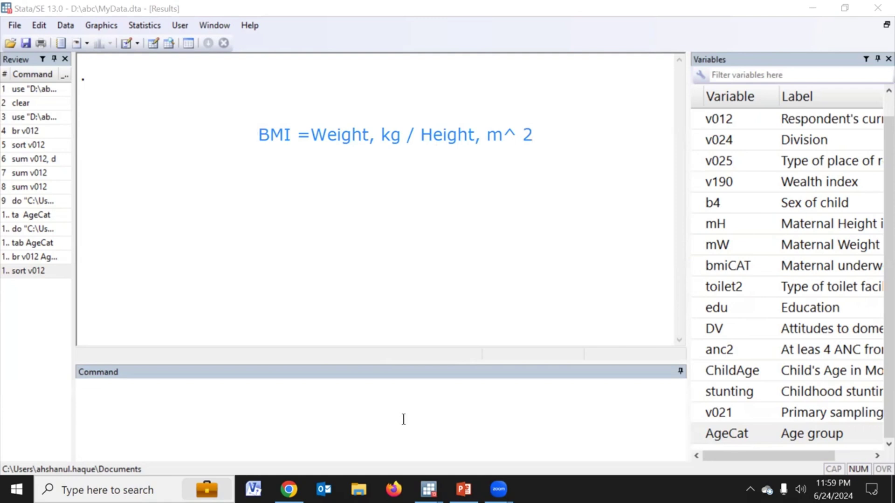
# Describe the variables mW and mH, and check their labels for the weight and height units
pyautogui.click(119, 406)
pyautogui.write('d')
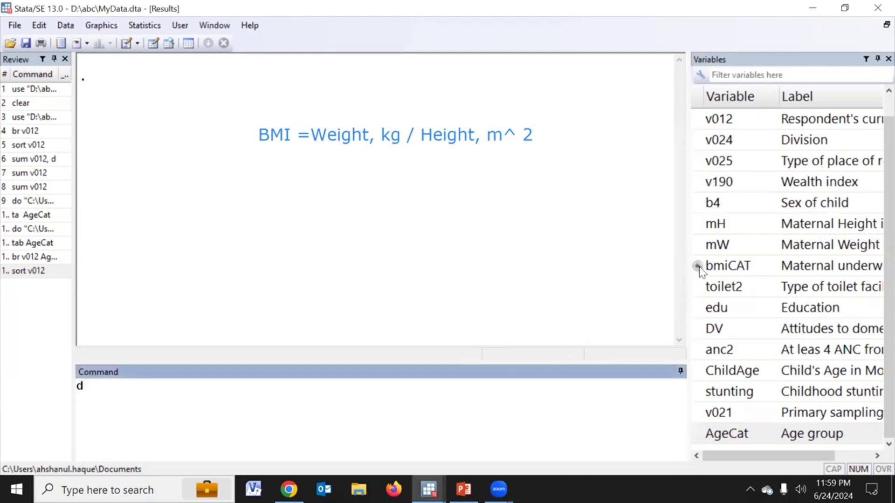
pyautogui.click(698, 244)
pyautogui.click(700, 225)
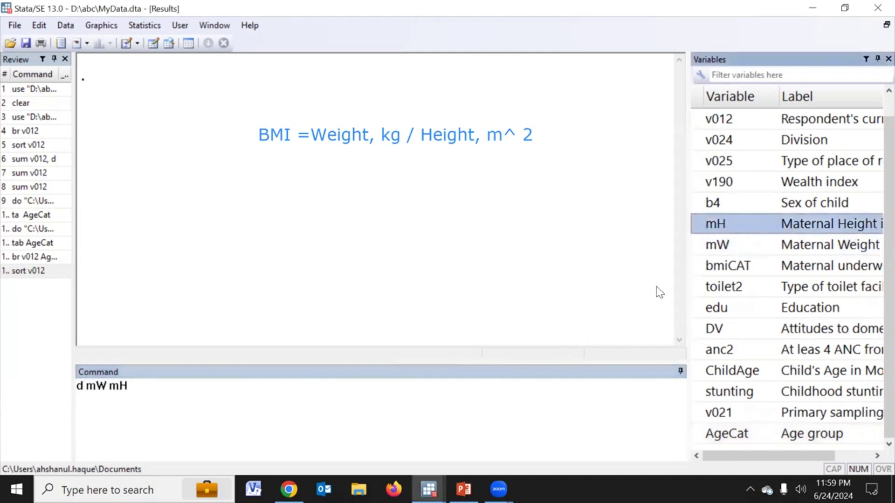
pyautogui.press('Return')
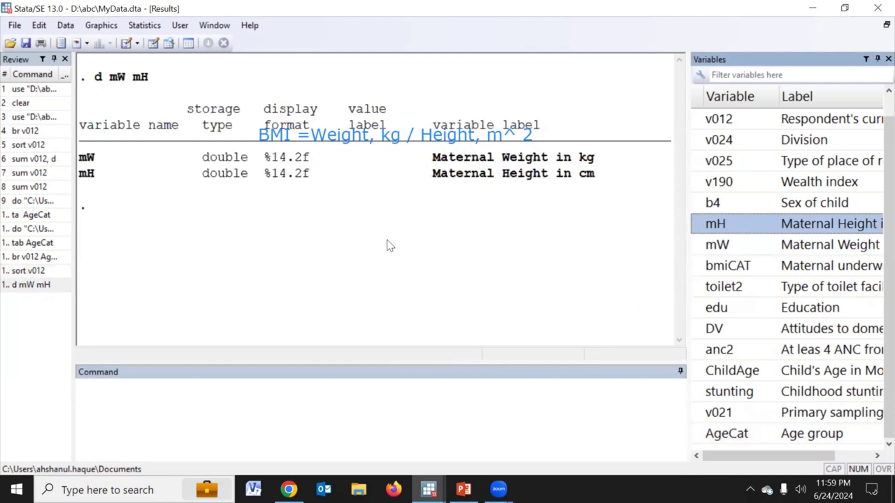
pyautogui.moveTo(80, 157); pyautogui.dragTo(606, 163)
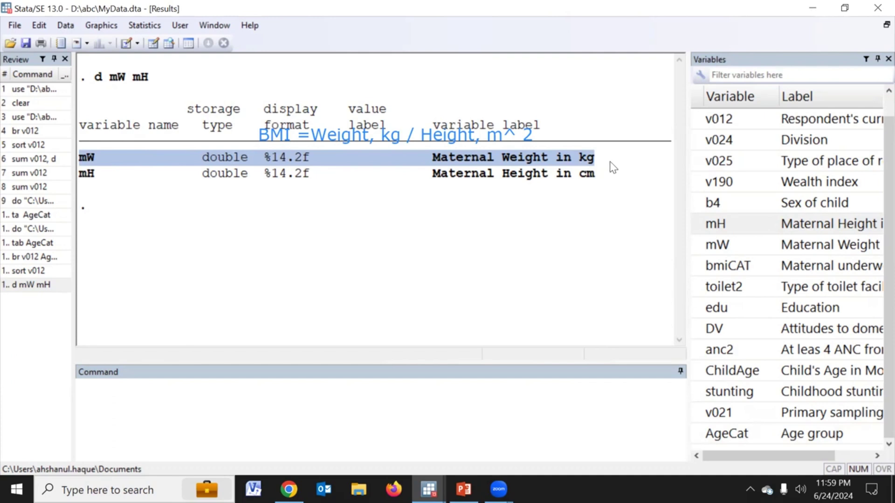
pyautogui.moveTo(83, 181); pyautogui.dragTo(567, 189)
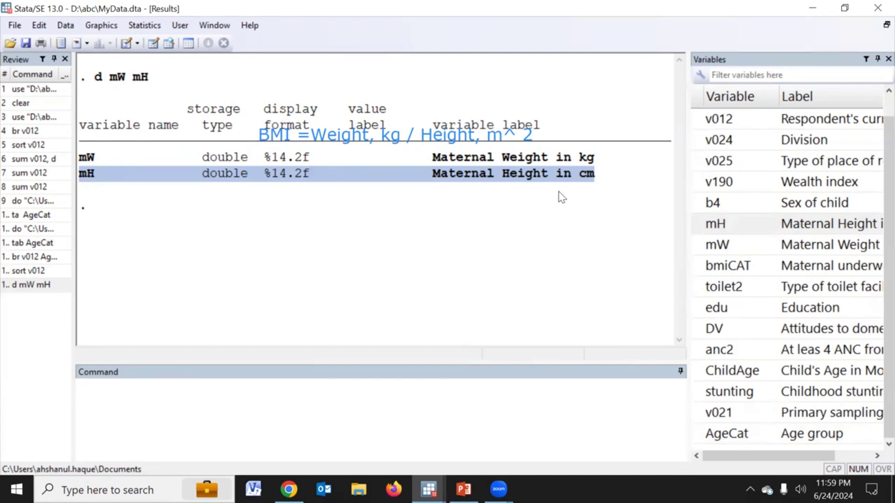
# Recall the command d mW mH, remove the variable names from it, and switch to the Do-file Editor
pyautogui.click(429, 489)
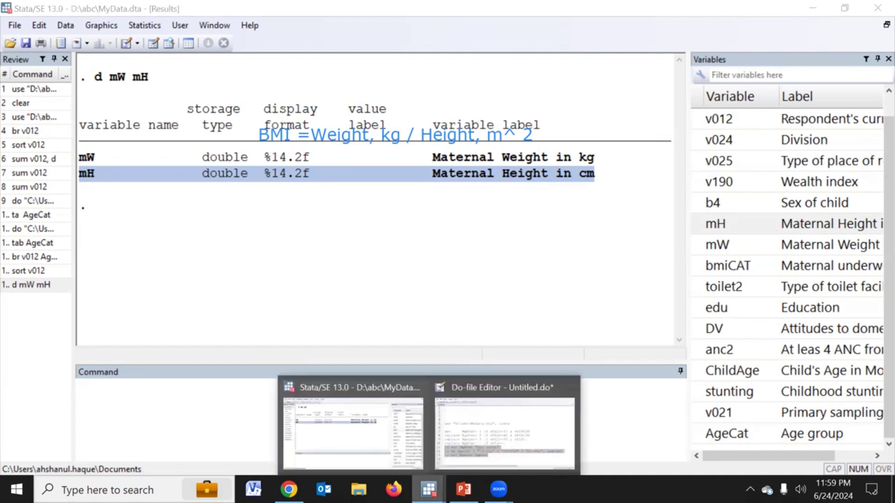
pyautogui.click(350, 309)
pyautogui.click(44, 285)
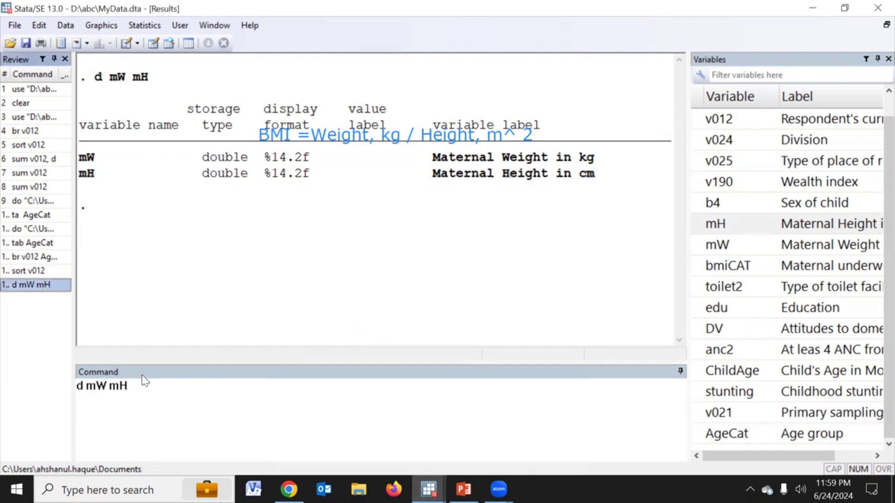
pyautogui.moveTo(86, 386); pyautogui.dragTo(168, 390)
pyautogui.press('BackSpace')
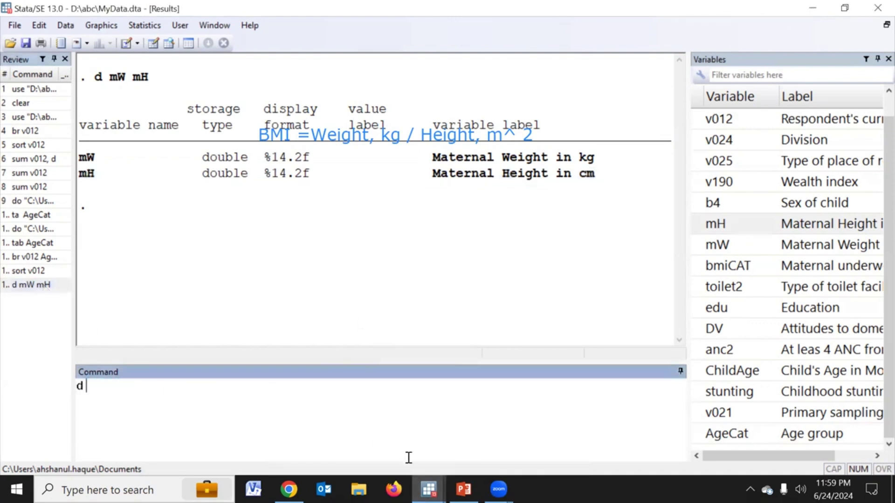
pyautogui.click(429, 489)
pyautogui.click(476, 428)
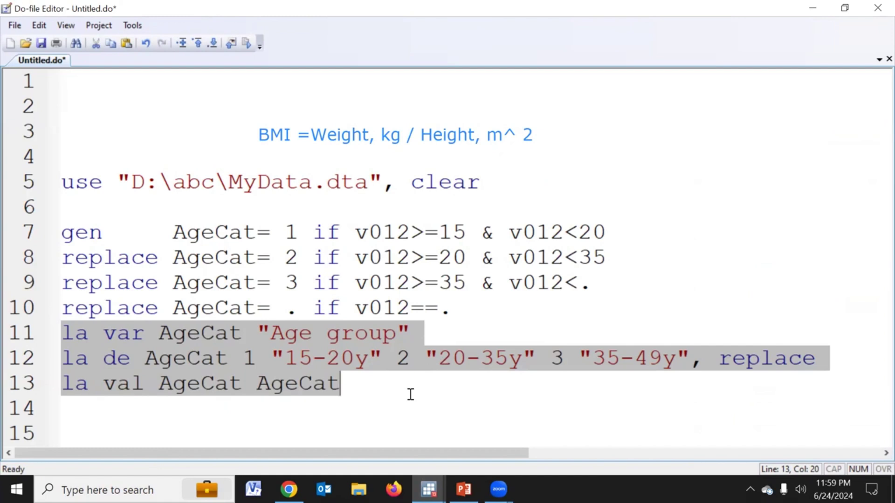
# Insert a block of blank lines in the do-file between the use command and the AgeCat commands
pyautogui.click(509, 175)
pyautogui.press('Return')
pyautogui.press('Return')
pyautogui.press('Return')
pyautogui.press('Return')
pyautogui.press('Return')
pyautogui.press('Return')
pyautogui.press('Return')
pyautogui.press('Return')
pyautogui.press('Return')
pyautogui.press('Return')
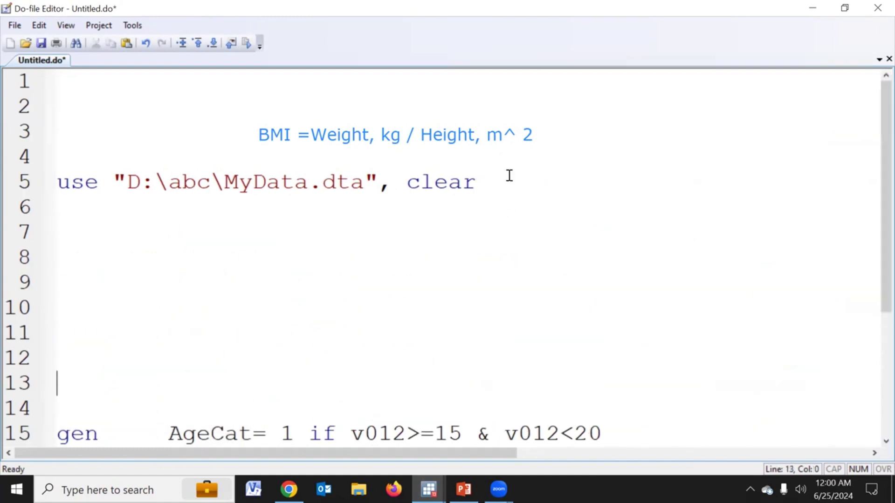
pyautogui.click(132, 254)
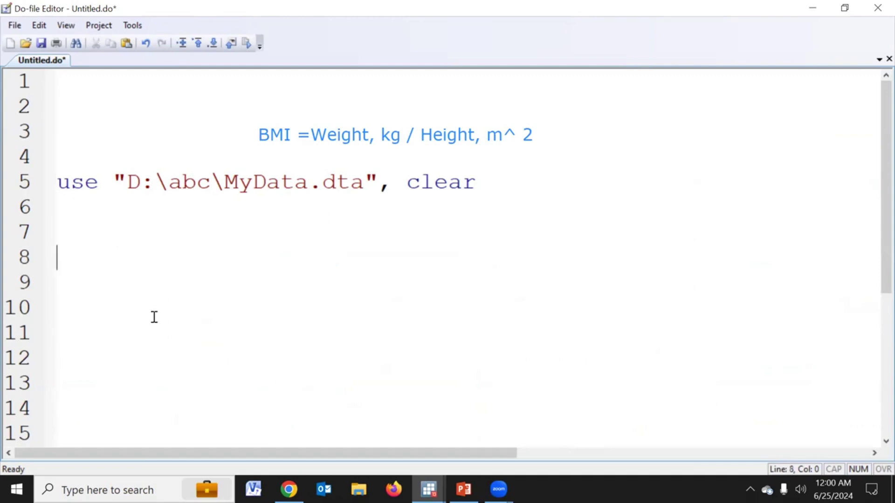
# Write the beginning of a BMI command on line 7 of the do-file as gen bmi =mW mH
pyautogui.click(120, 243)
pyautogui.write('bmi')
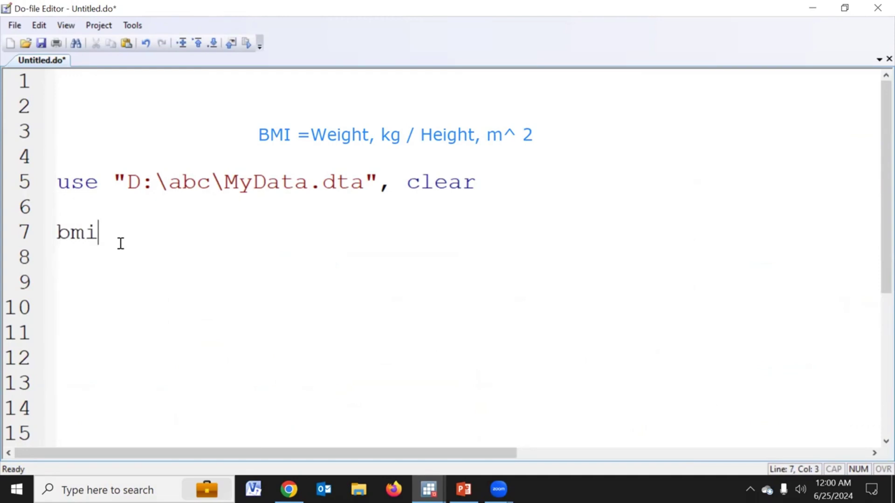
pyautogui.press('Left')
pyautogui.press('Left')
pyautogui.press('Left')
pyautogui.write('gen')
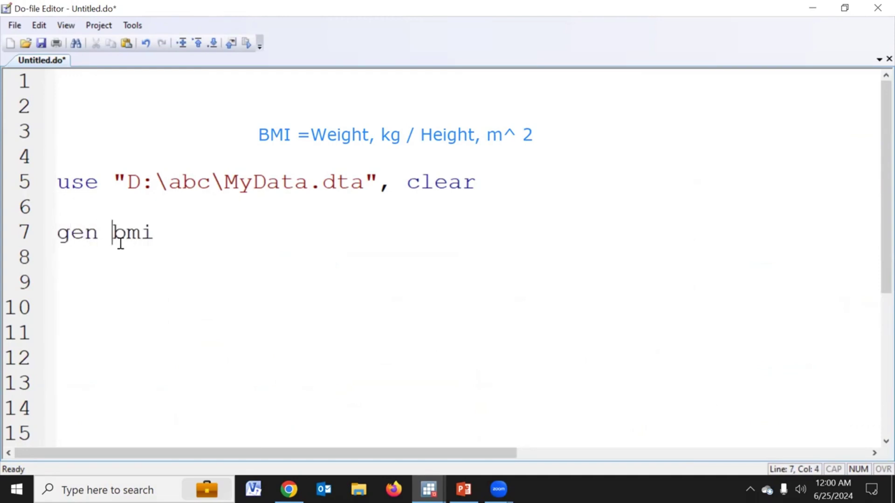
pyautogui.click(182, 240)
pyautogui.write('=mW mH')
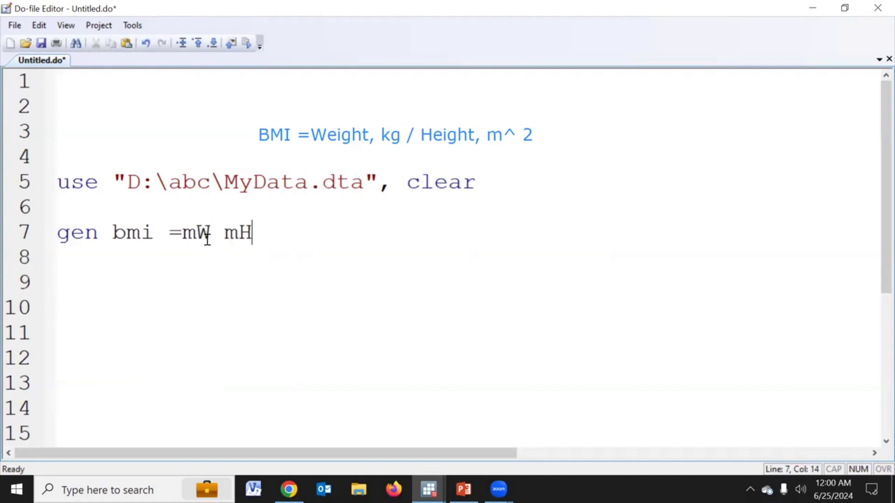
# Complete the bmi expression as mW / mH^2, dividing weight by squared height
pyautogui.click(182, 232)
pyautogui.click(225, 232)
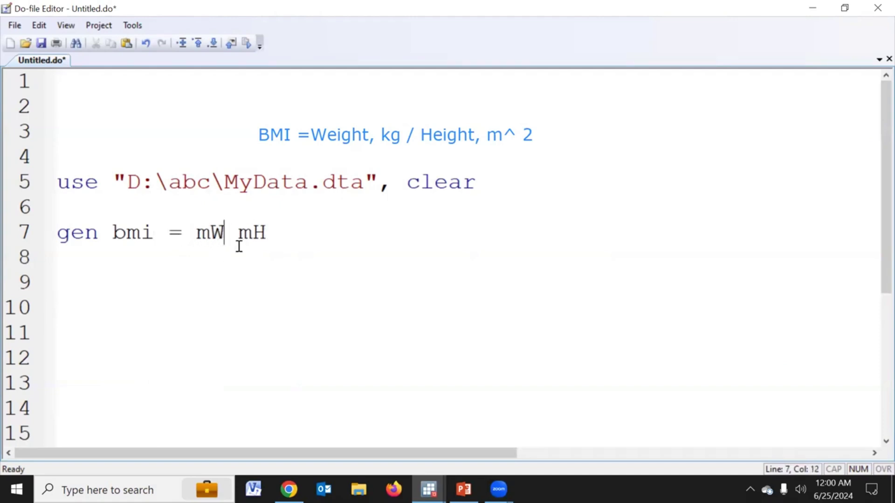
pyautogui.write('/')
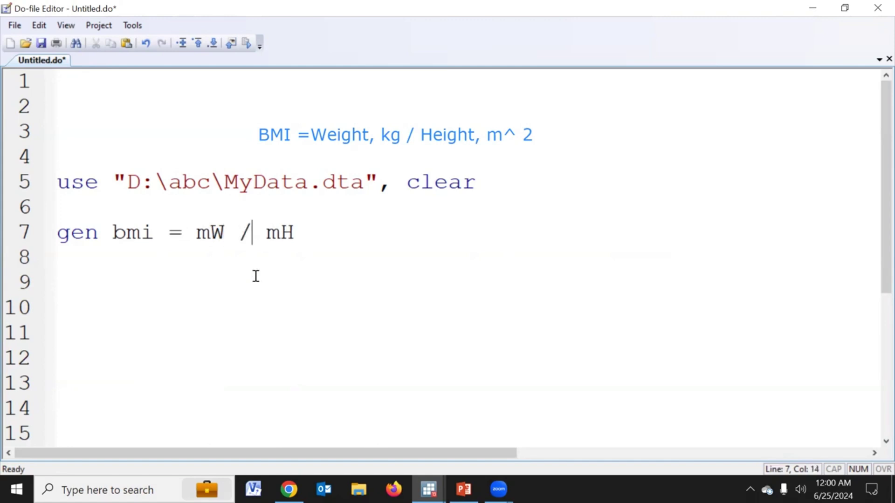
pyautogui.click(293, 232)
pyautogui.write('^2')
pyautogui.moveTo(296, 232); pyautogui.dragTo(268, 233)
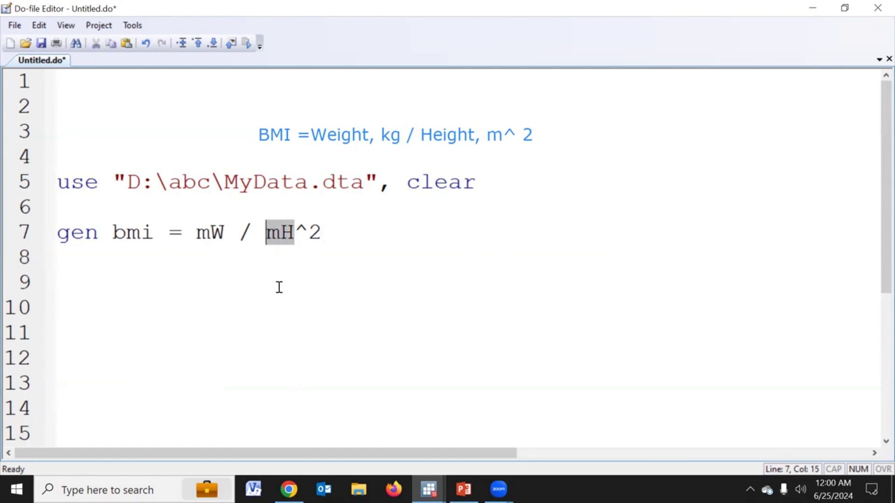
pyautogui.click(256, 134)
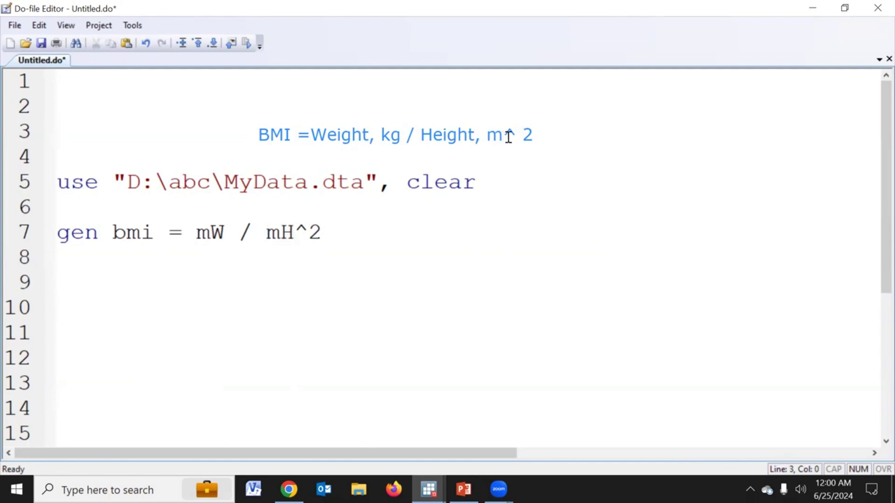
# Convert height to metres in the bmi formula by changing the denominator to (mH/100)^2
pyautogui.click(267, 232)
pyautogui.write('(')
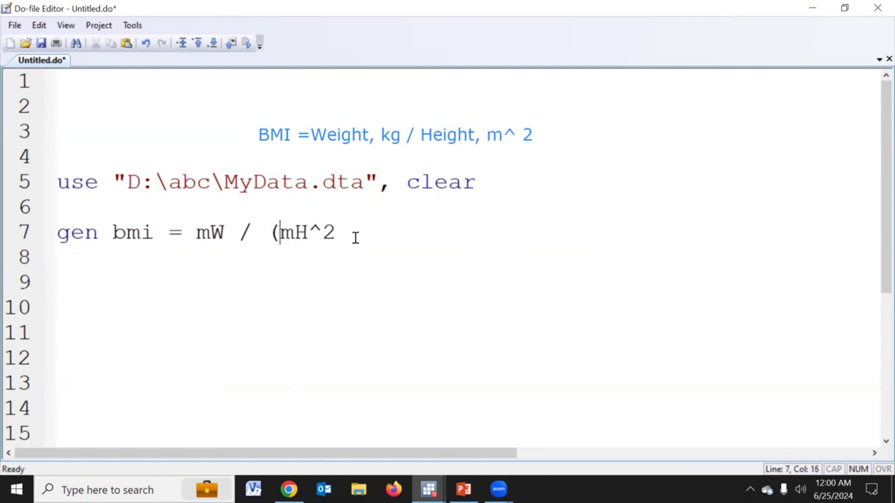
pyautogui.click(312, 231)
pyautogui.write('/100)')
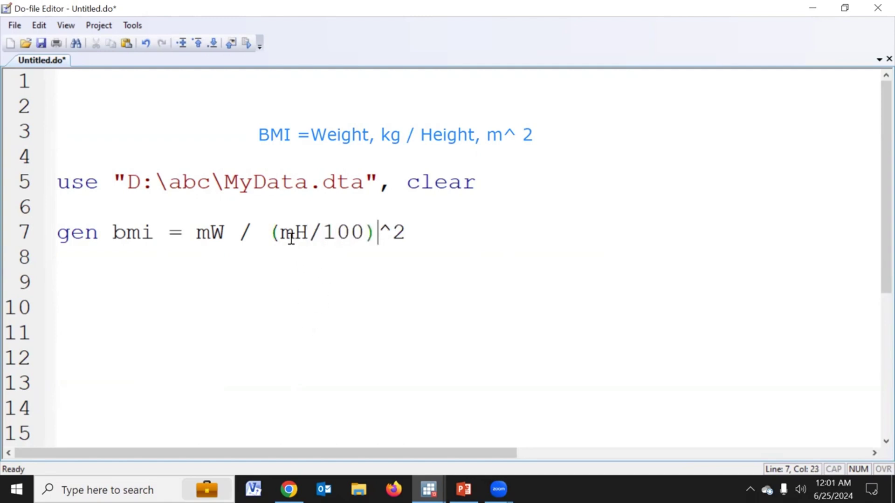
pyautogui.moveTo(280, 232); pyautogui.dragTo(367, 232)
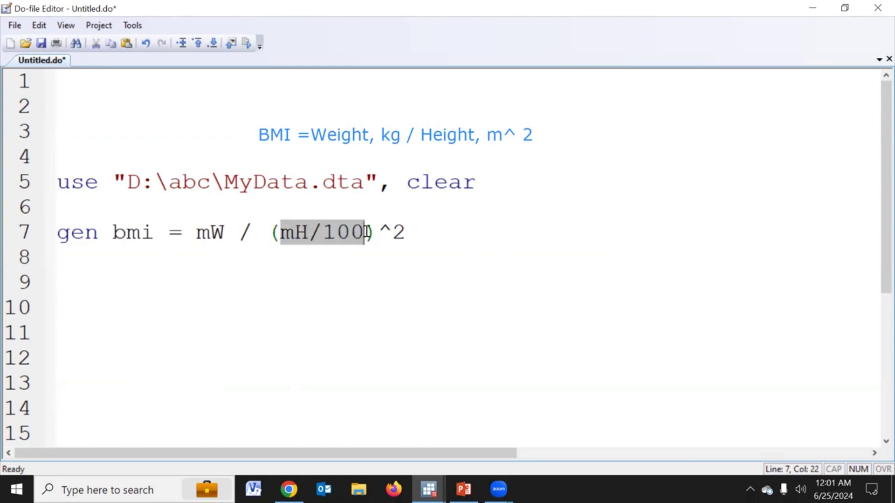
pyautogui.click(341, 249)
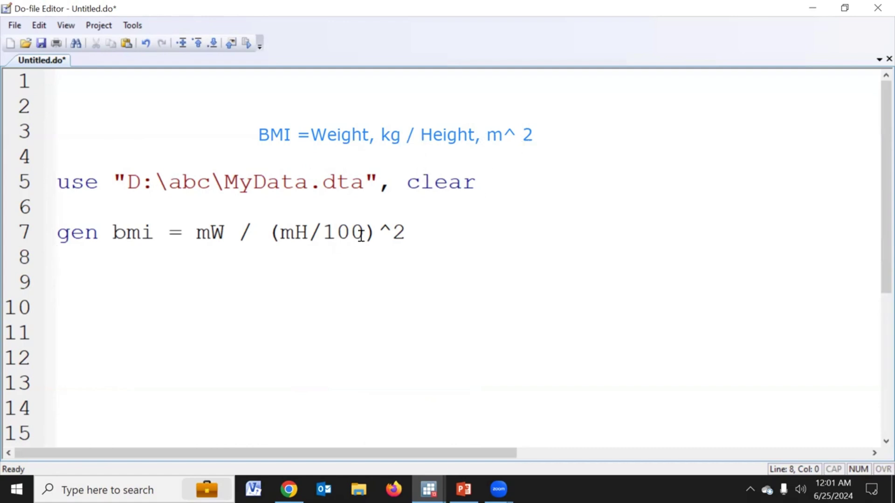
pyautogui.moveTo(363, 233); pyautogui.dragTo(322, 232)
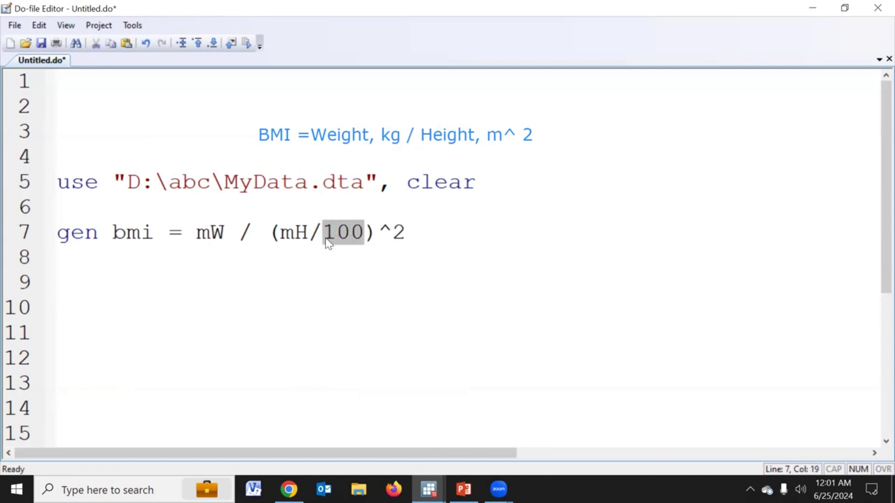
pyautogui.click(330, 236)
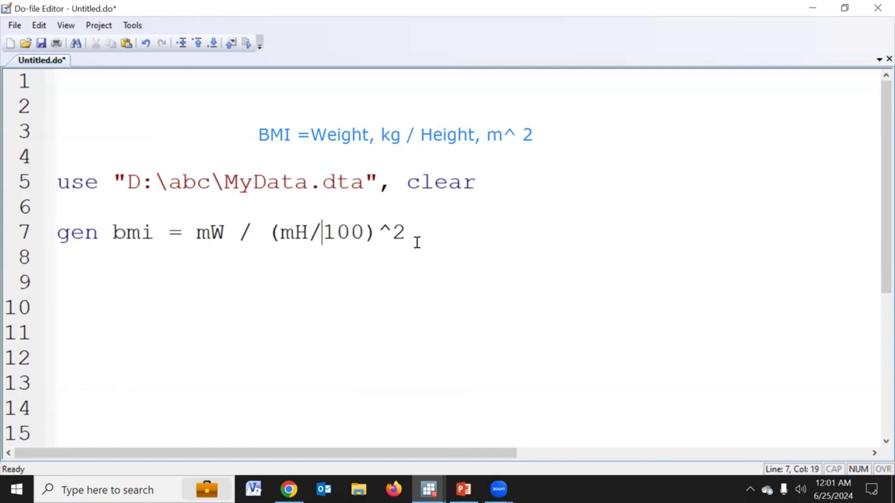
# Run only the gen bmi line from the do-file and check the variable list for bmi
pyautogui.moveTo(406, 233); pyautogui.dragTo(56, 233)
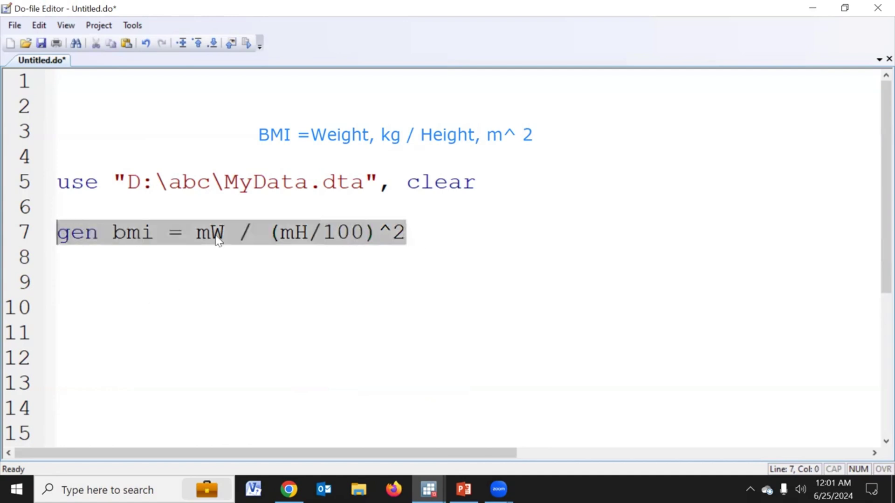
pyautogui.click(247, 45)
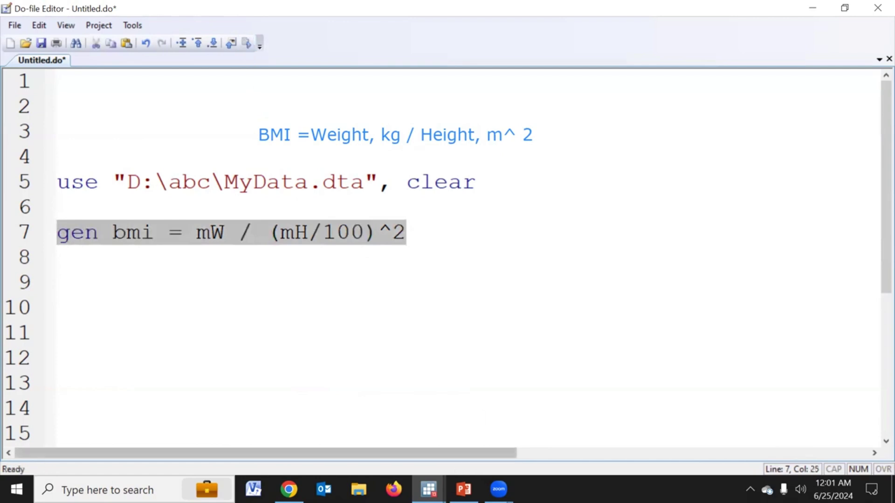
pyautogui.moveTo(429, 489)
pyautogui.click(343, 440)
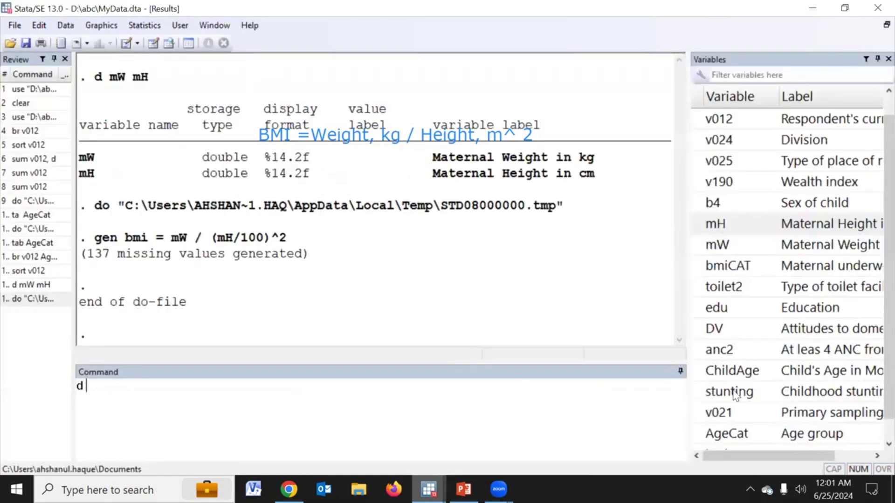
pyautogui.scroll(-1, 735, 392)
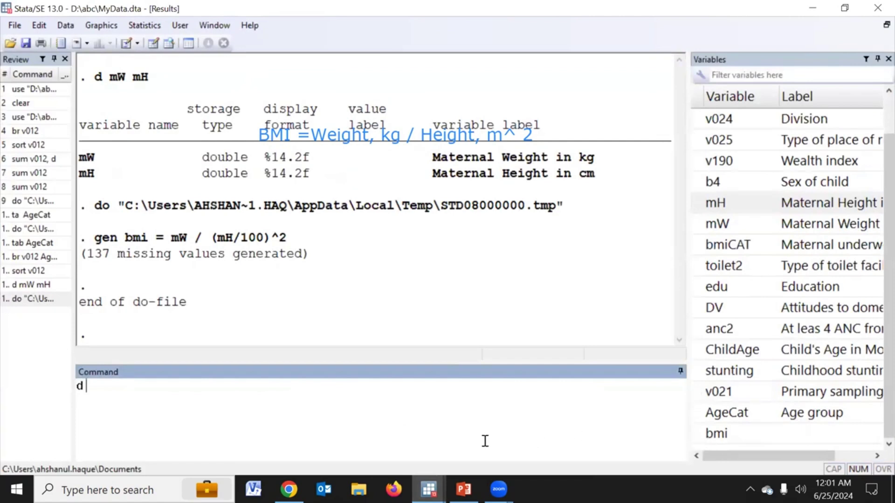
# Try to run the command d br mW mH bmi
pyautogui.write('b')
pyautogui.click(699, 223)
pyautogui.click(697, 203)
pyautogui.click(701, 434)
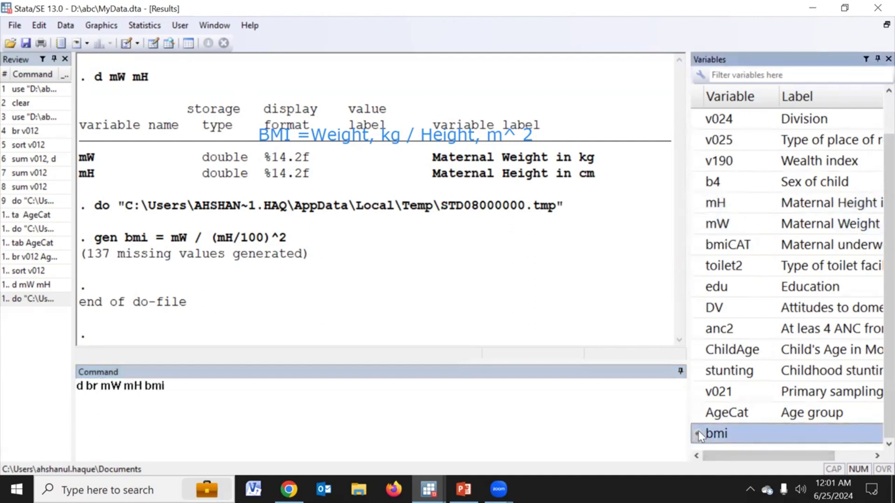
pyautogui.press('Return')
# Recall the failed command and correct it to br mW mH bmi
pyautogui.click(29, 312)
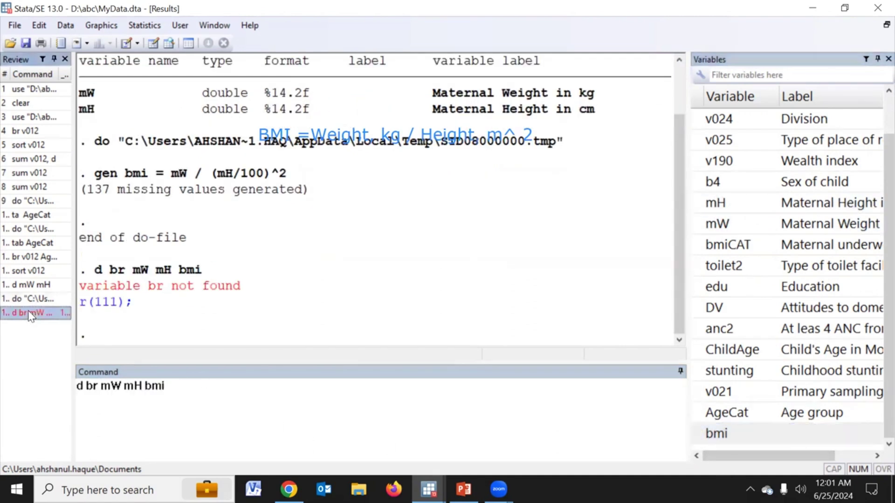
pyautogui.click(86, 387)
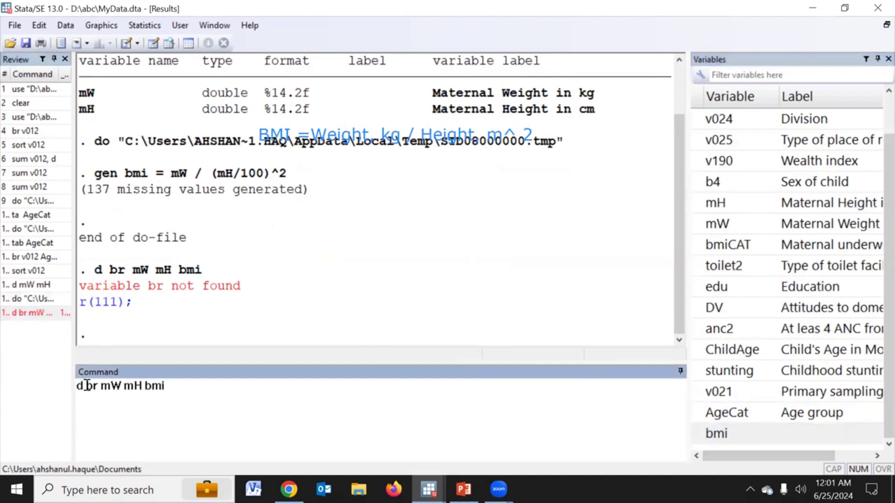
pyautogui.press('BackSpace')
pyautogui.press('BackSpace')
pyautogui.click(208, 401)
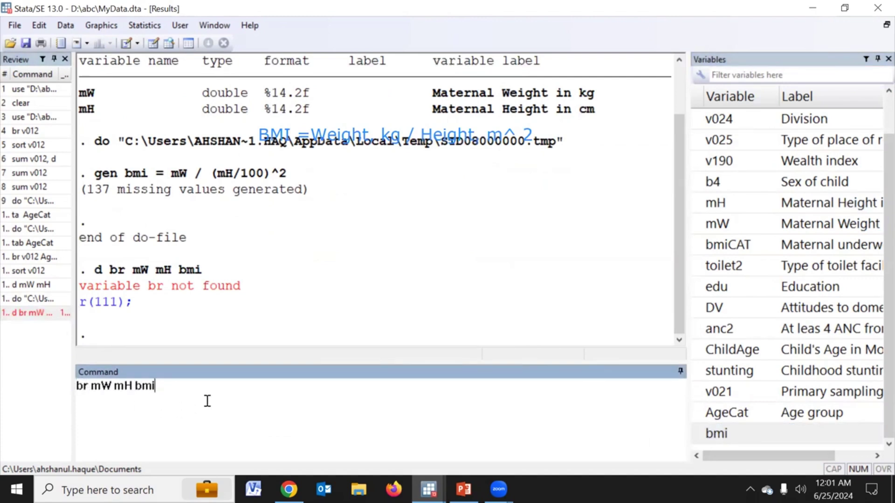
# Set the font size of the Command window to 18
pyautogui.rightClick(207, 400)
pyautogui.click(230, 390)
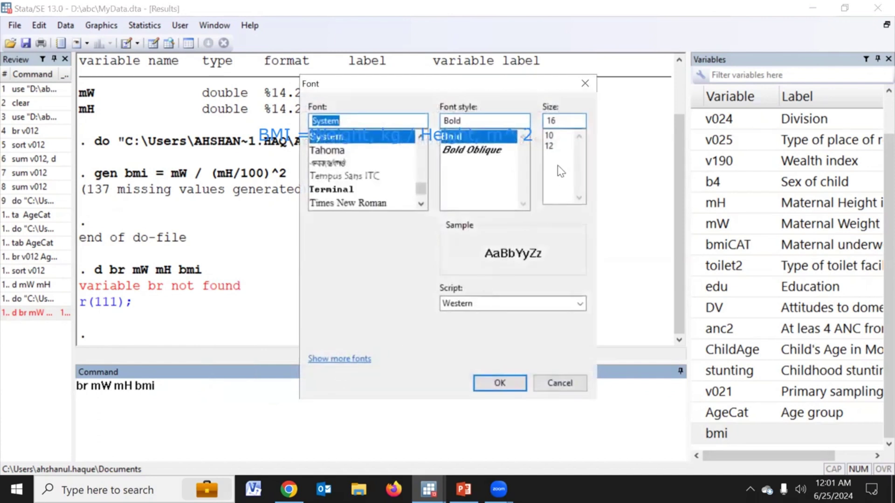
pyautogui.click(563, 123)
pyautogui.write('18')
pyautogui.press('Return')
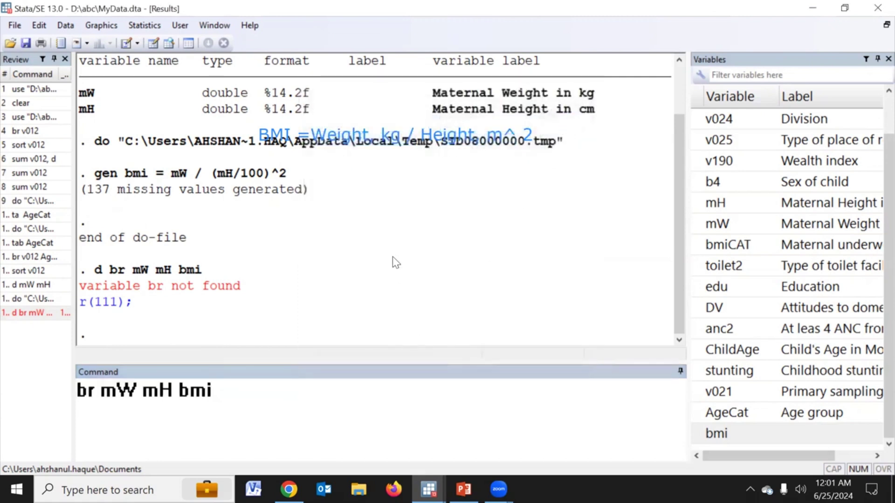
# Set the font size of the Results window to 18
pyautogui.rightClick(395, 240)
pyautogui.click(440, 305)
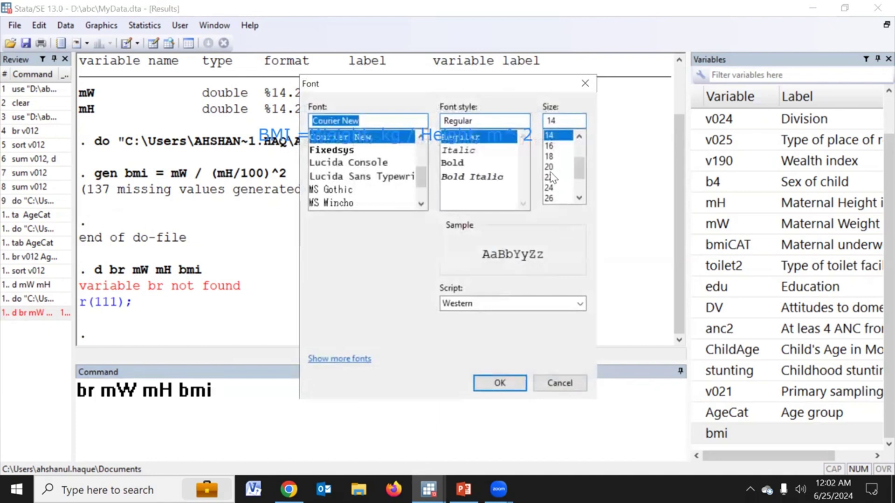
pyautogui.click(549, 156)
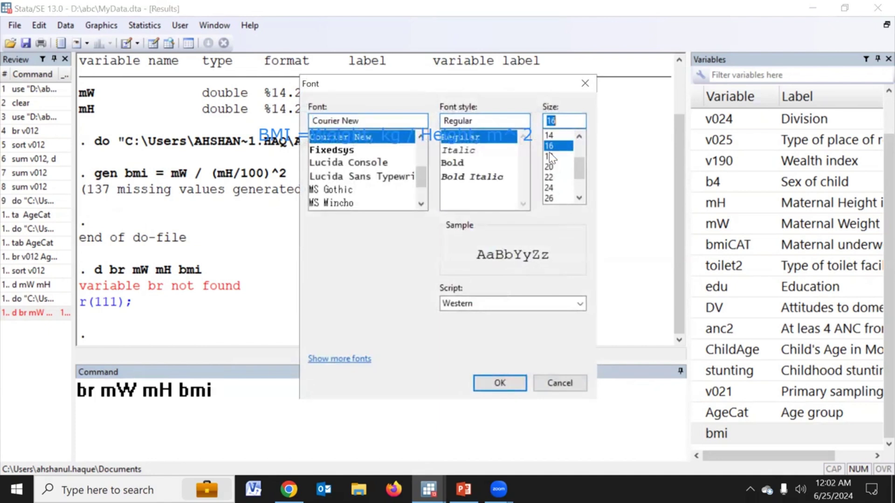
pyautogui.click(513, 382)
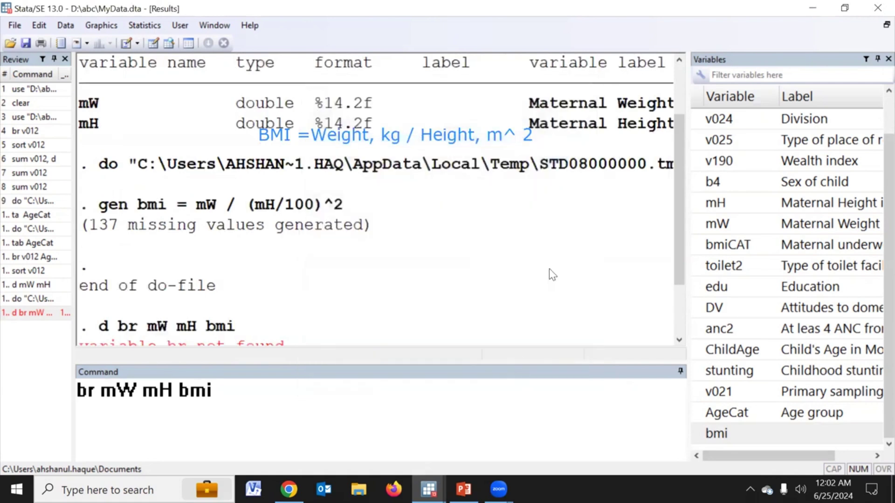
pyautogui.scroll(-2, 449, 324)
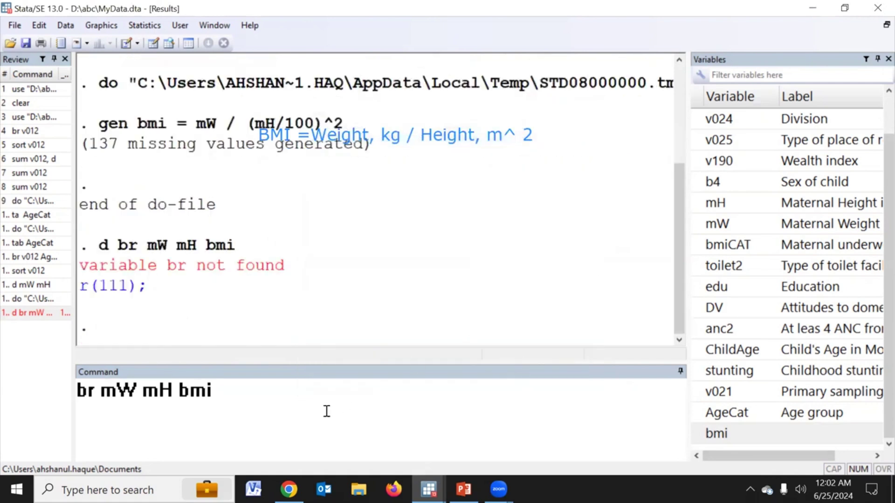
# Run br mW mH bmi and look through the rows to compare bmi with weight and height
pyautogui.click(328, 411)
pyautogui.press('Return')
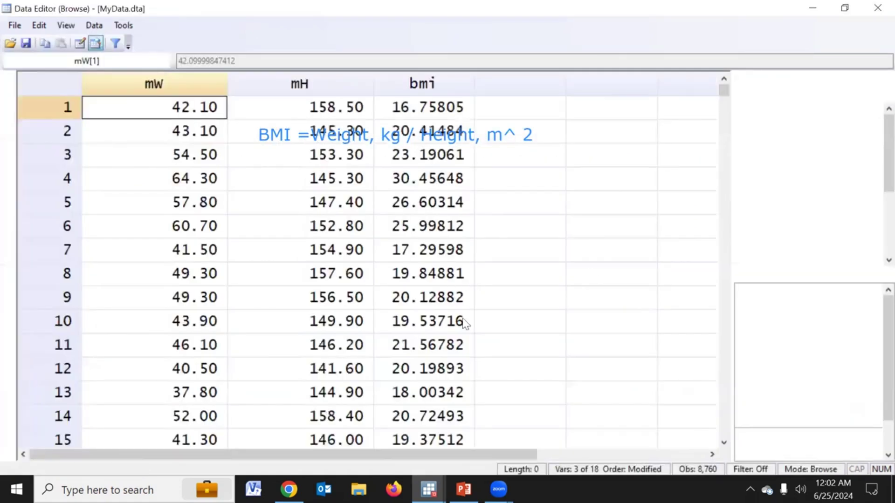
pyautogui.click(201, 258)
pyautogui.click(415, 281)
pyautogui.scroll(-9, 427, 344)
pyautogui.scroll(-20, 428, 348)
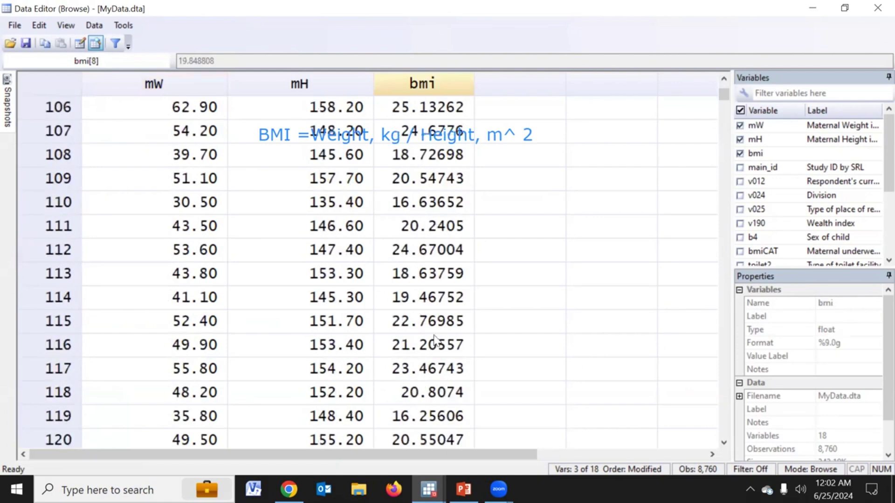
pyautogui.scroll(-20, 434, 340)
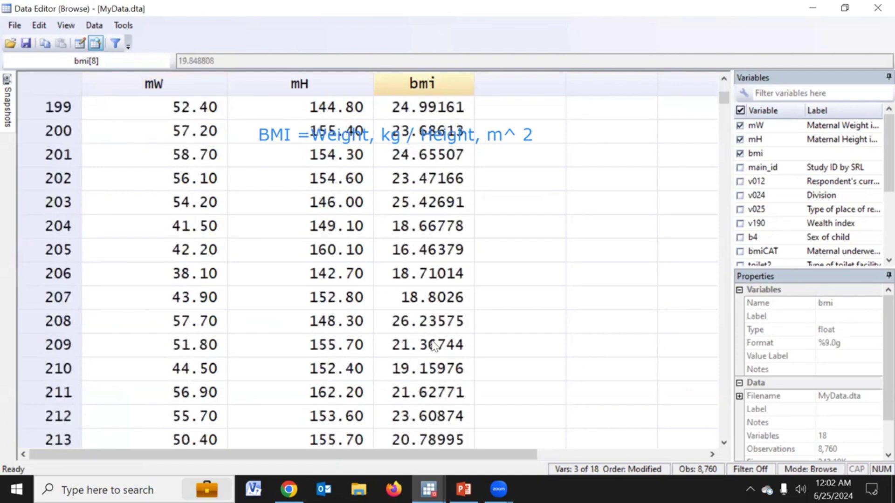
pyautogui.scroll(-4, 434, 344)
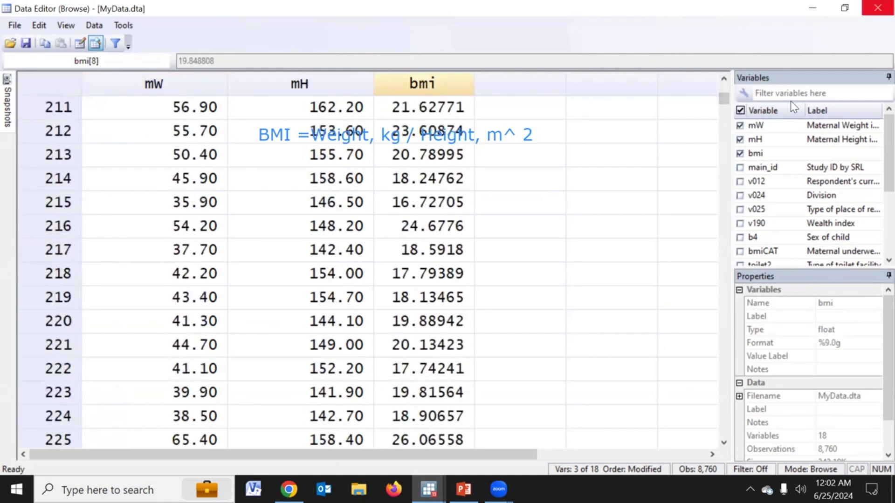
pyautogui.click(812, 8)
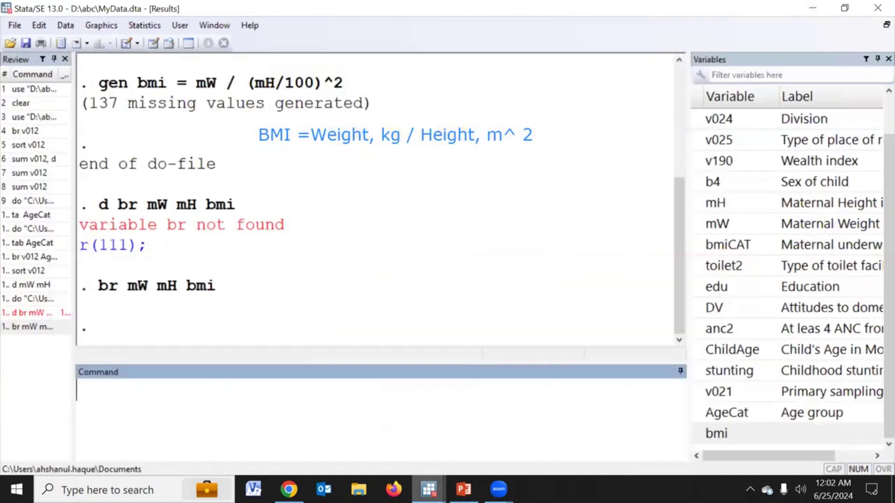
# Add the command la var bmi "Body mass index" on line 8 of the do-file to label bmi
pyautogui.moveTo(428, 489)
pyautogui.click(443, 443)
pyautogui.click(152, 294)
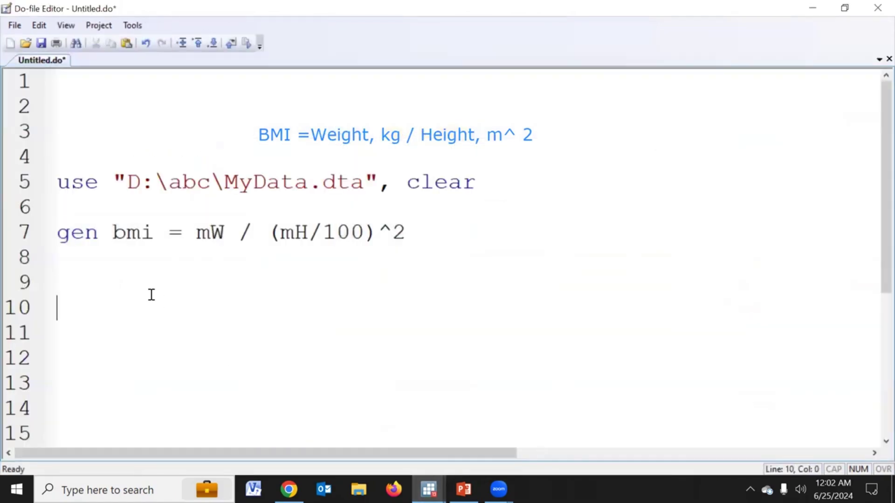
pyautogui.click(106, 266)
pyautogui.write('la')
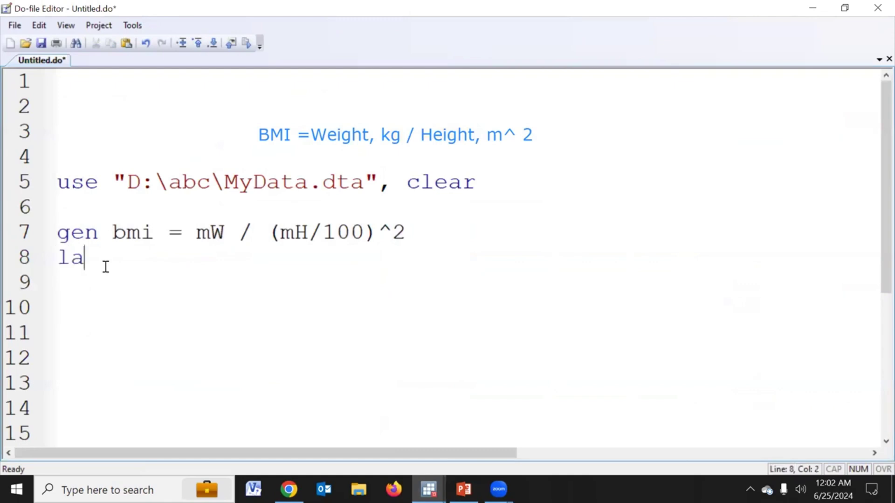
pyautogui.write(' var bm')
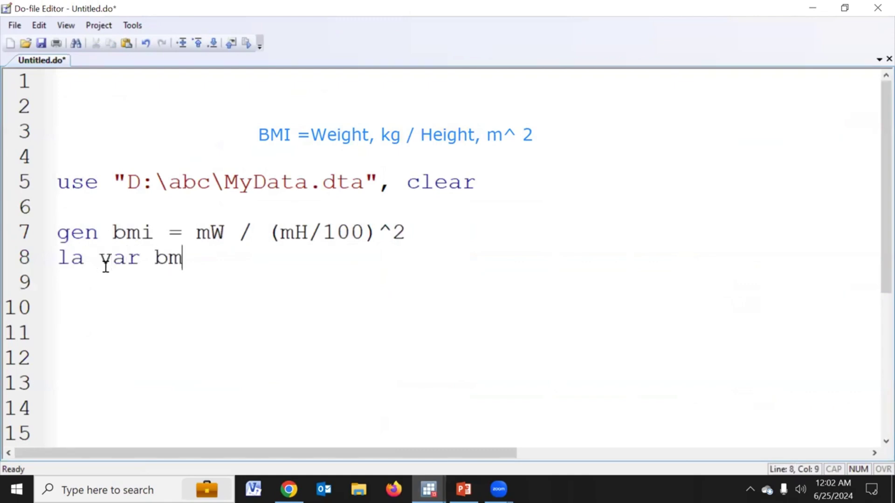
pyautogui.write('i ""')
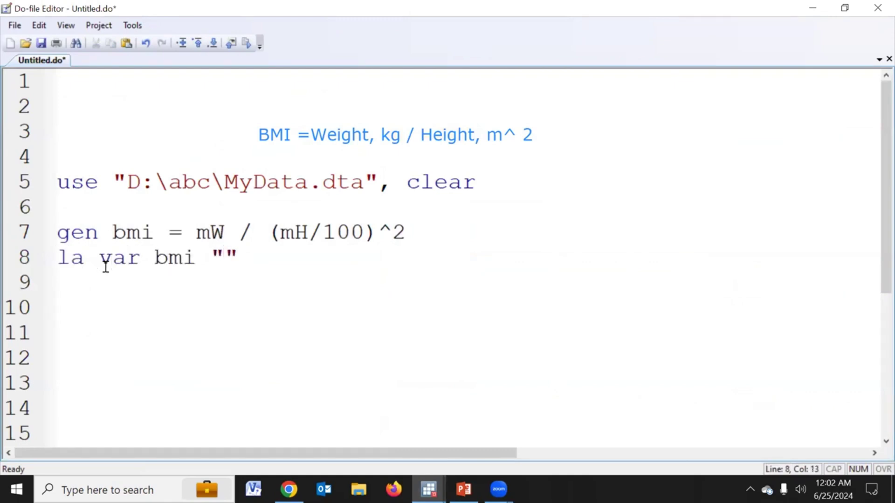
pyautogui.write('Body mass')
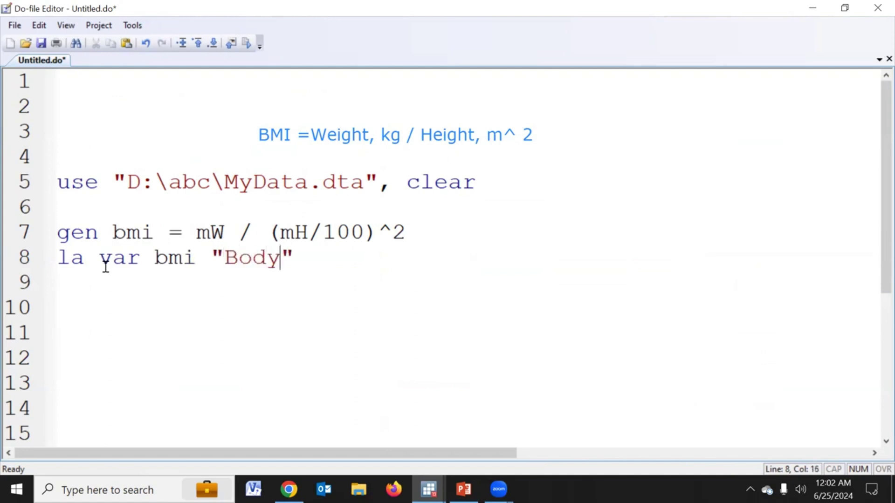
pyautogui.write(' i')
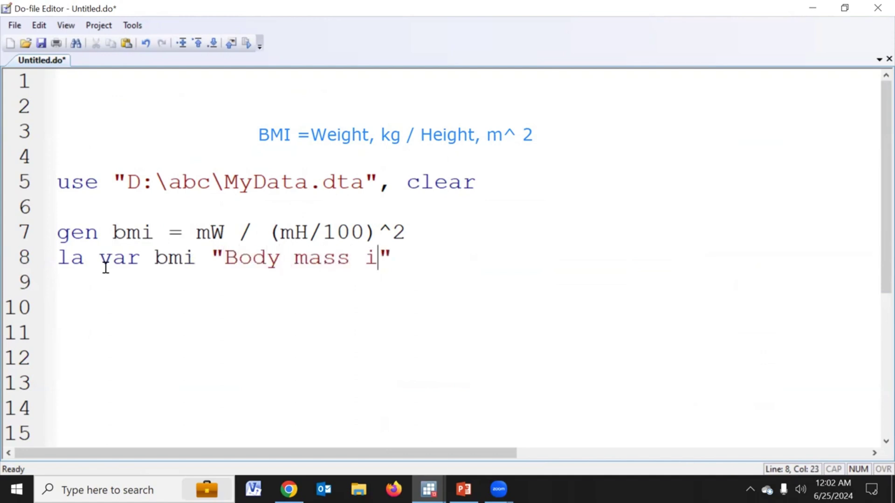
pyautogui.write('ndex')
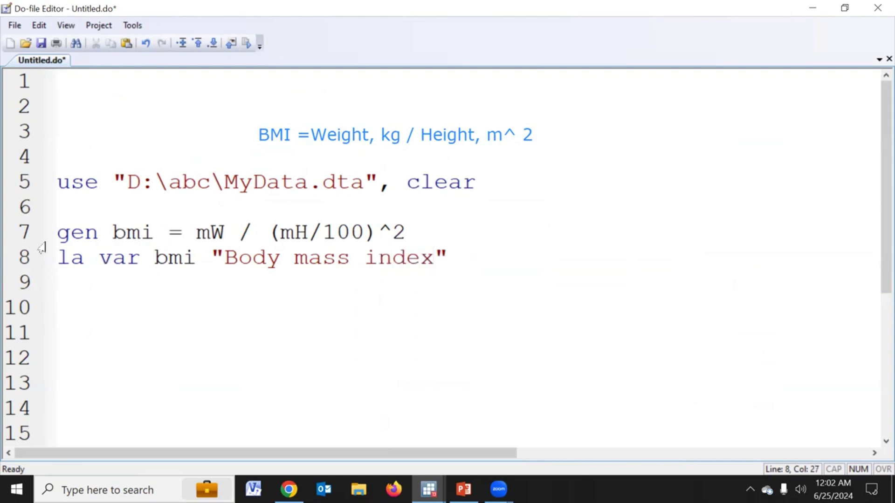
# Run only the la var bmi line from the do-file and check the label of bmi in the variable list
pyautogui.click(23, 263)
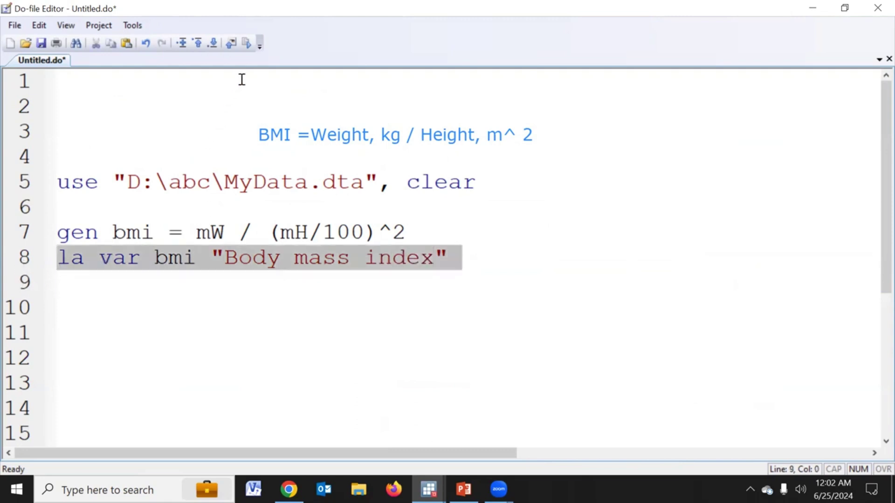
pyautogui.click(247, 44)
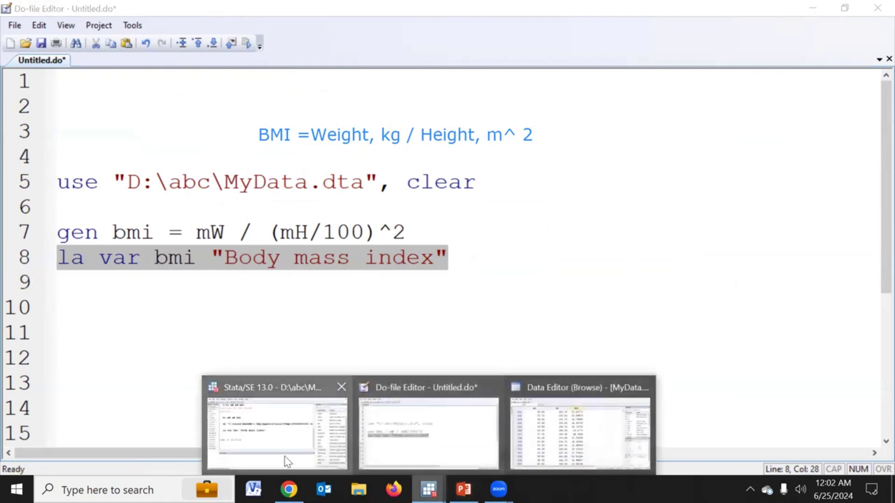
pyautogui.click(278, 426)
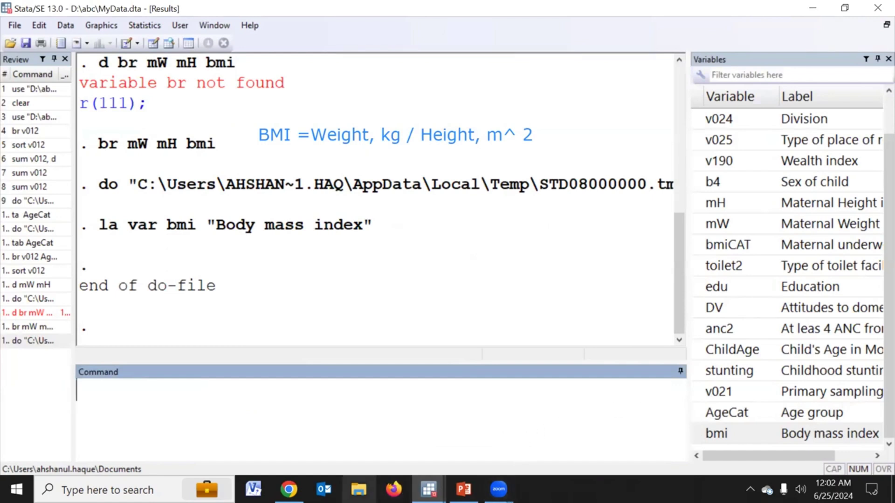
pyautogui.click(429, 488)
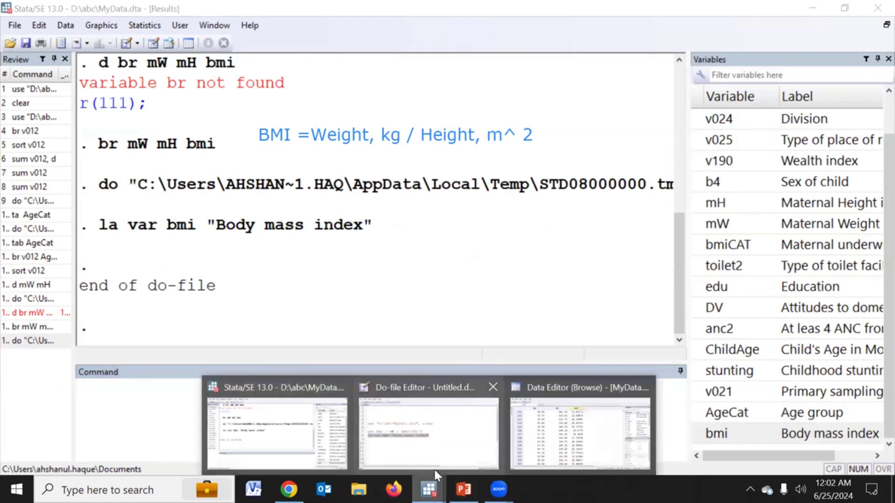
pyautogui.click(431, 442)
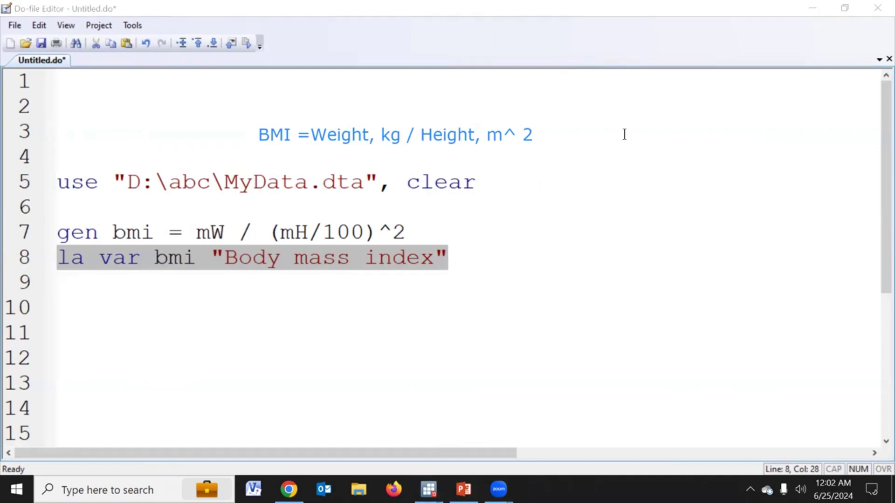
# Add an on-screen text annotation apart from the BMI formula, reading bmiCat <18.5 = 1, Normal, with 18.5 - 25=2, on a second line
pyautogui.click(624, 100)
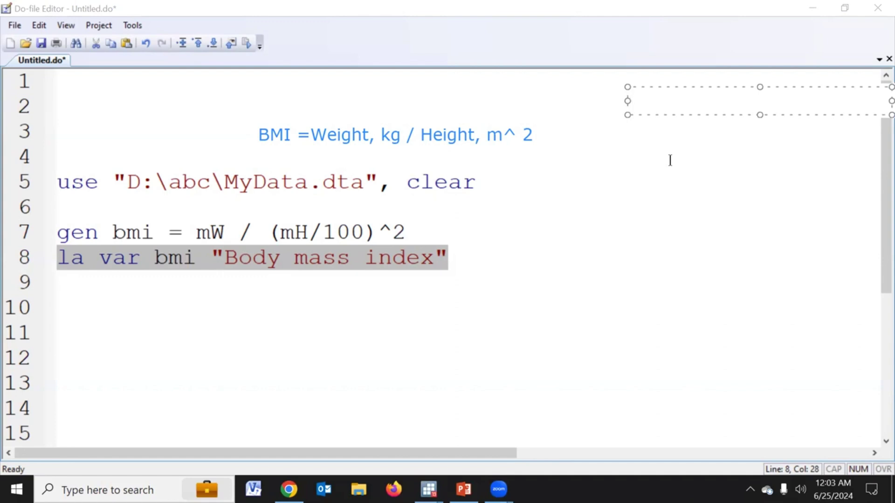
pyautogui.write('bmiCat')
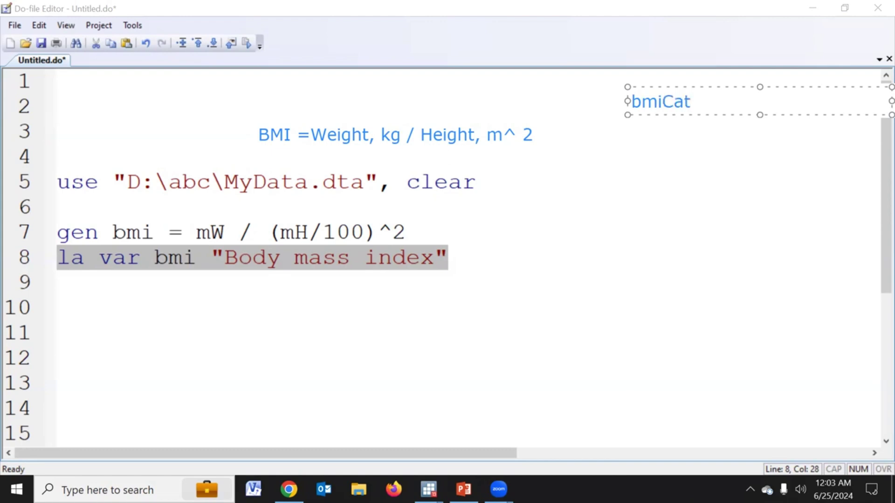
pyautogui.write(' <18.5  =')
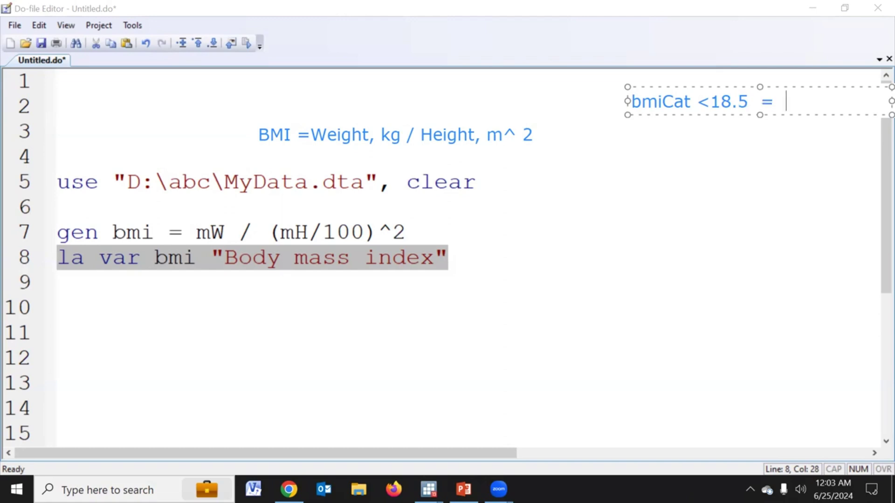
pyautogui.write('  1, Normal')
pyautogui.press('Return')
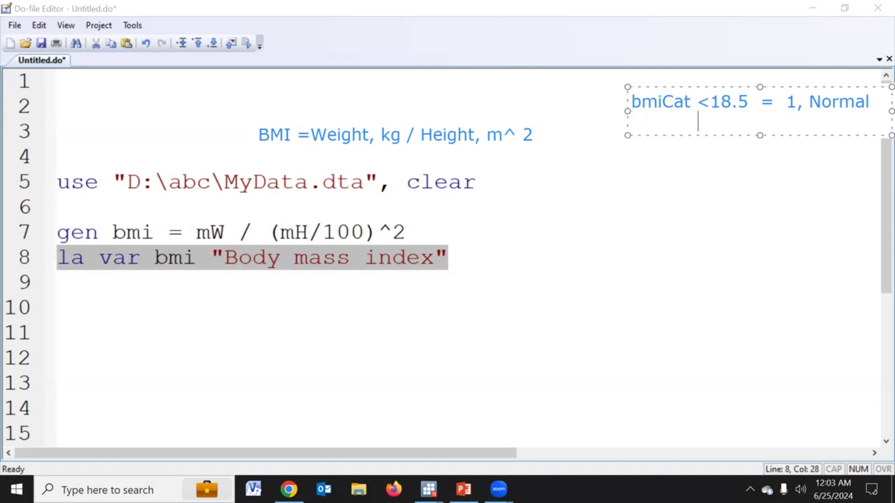
pyautogui.write('18.5 - 25')
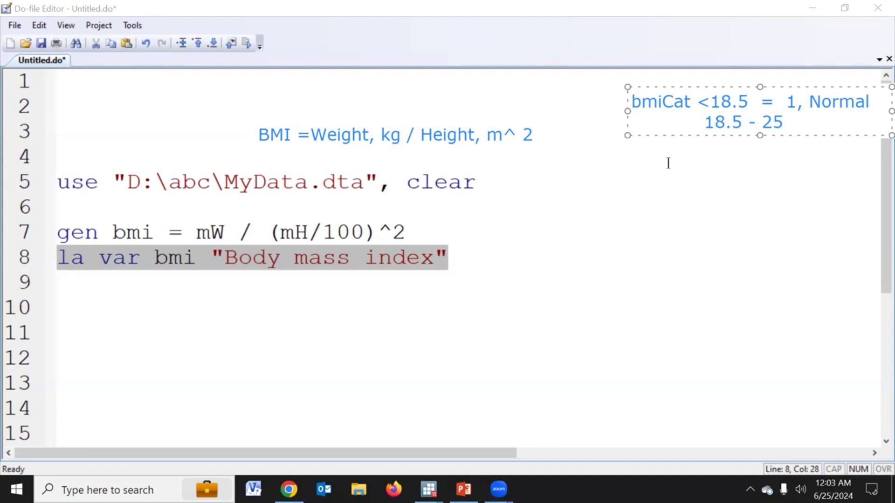
pyautogui.write('=2,')
# Replace the category name for code 1 in the bmiCat annotation with Underweight
pyautogui.doubleClick(847, 104)
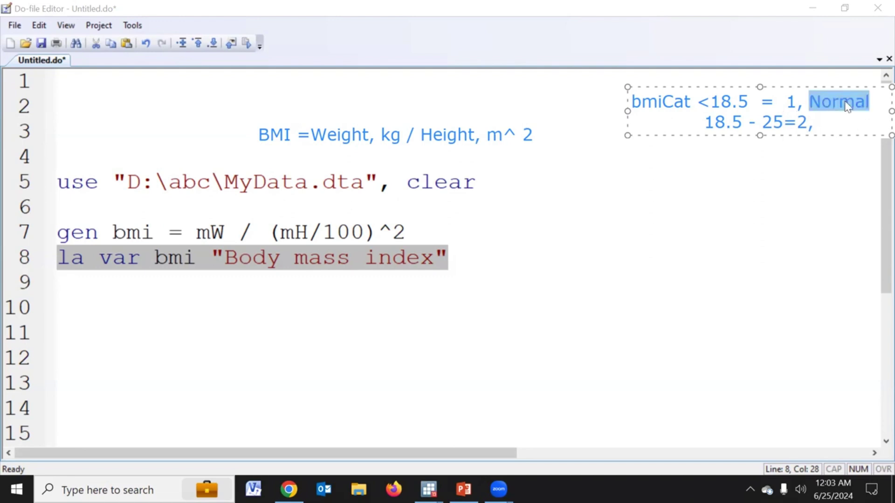
pyautogui.write('Un')
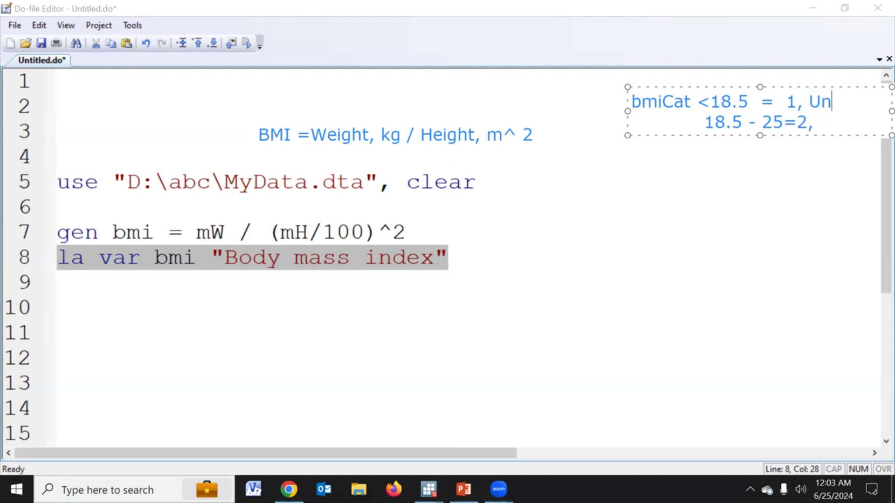
pyautogui.write('derweight')
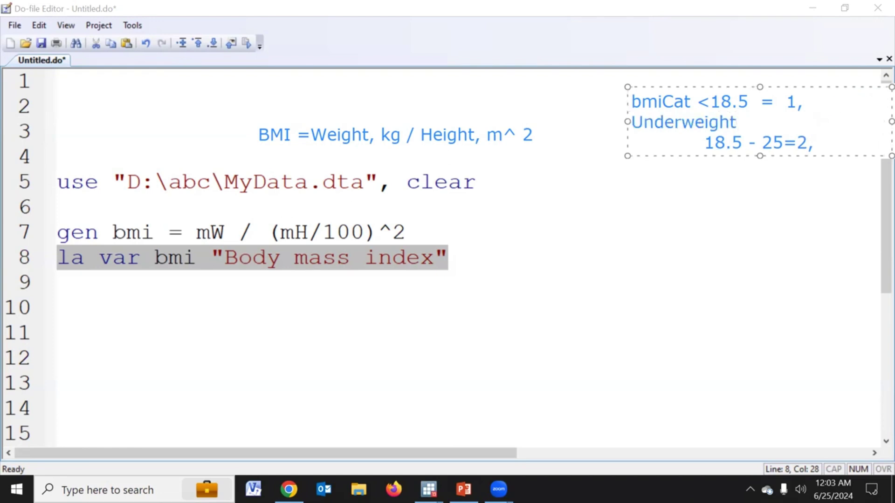
# Widen the bmiCat annotation, space out Underweight, and add the category name Normal for code 2
pyautogui.moveTo(627, 121); pyautogui.dragTo(572, 114)
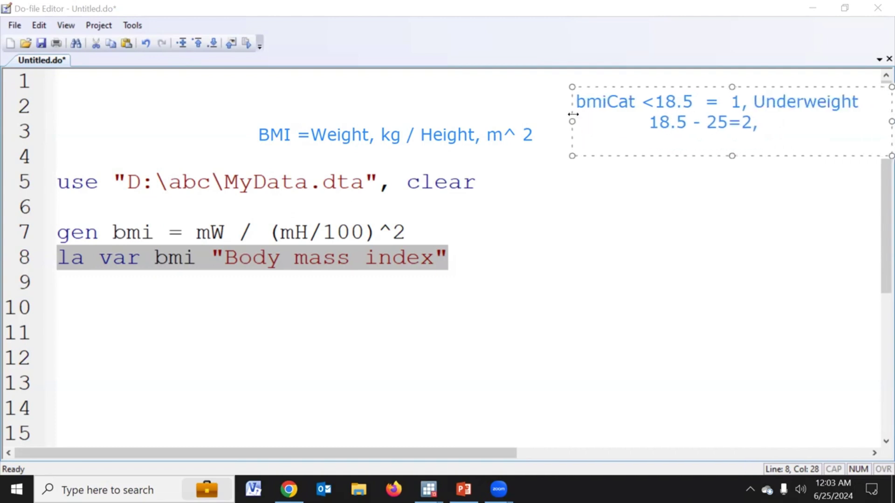
pyautogui.click(757, 103)
pyautogui.click(767, 122)
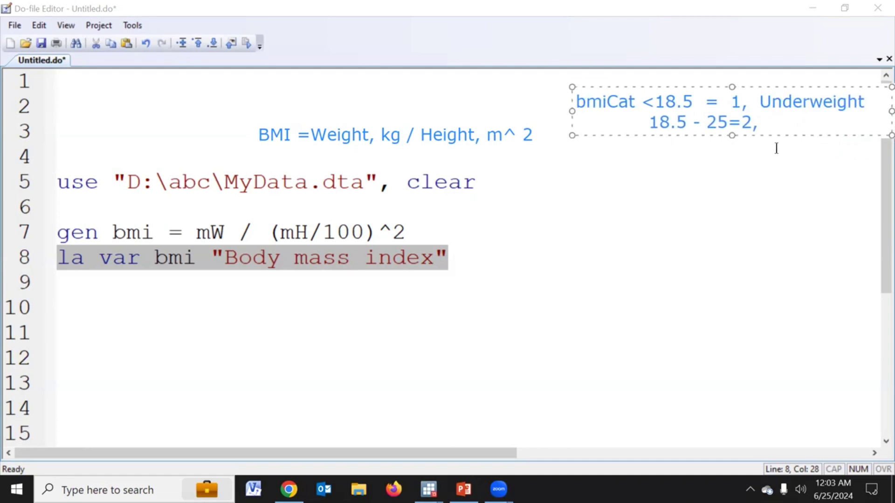
pyautogui.write('Normal')
pyautogui.press('Return')
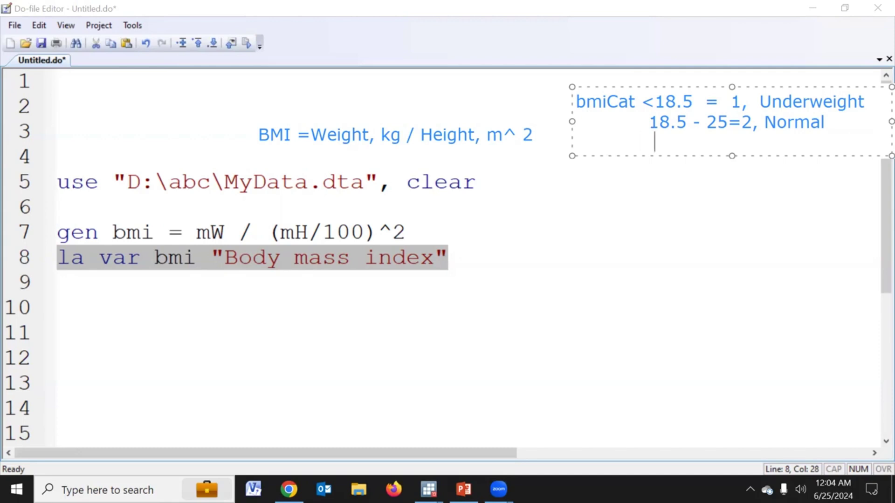
# Add a third line to the bmiCat annotation reading >=25 =3 Overweight
pyautogui.write('>25')
pyautogui.press('Left')
pyautogui.write('=')
pyautogui.click(721, 144)
pyautogui.write(',  Overweight')
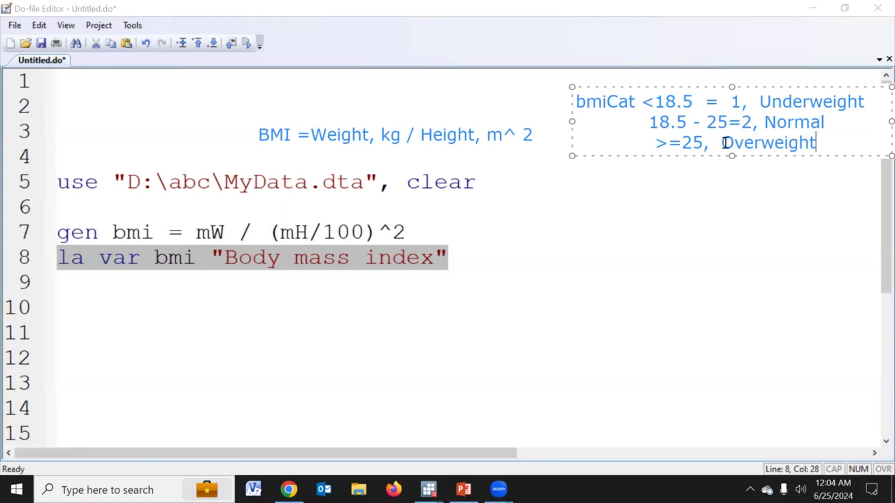
pyautogui.click(710, 145)
pyautogui.press('BackSpace')
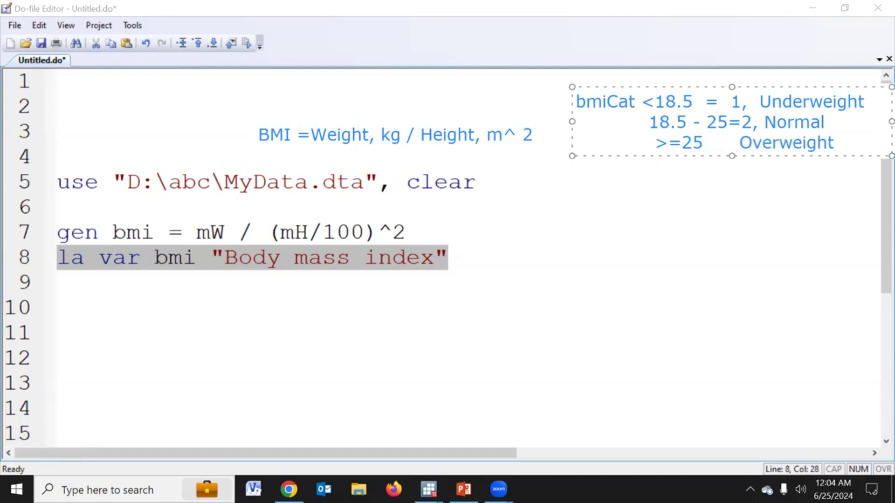
pyautogui.write('=')
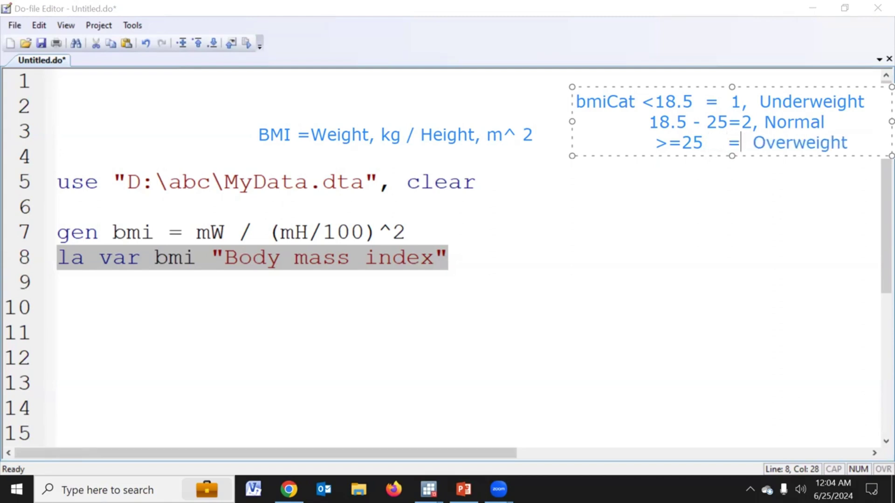
pyautogui.write('3')
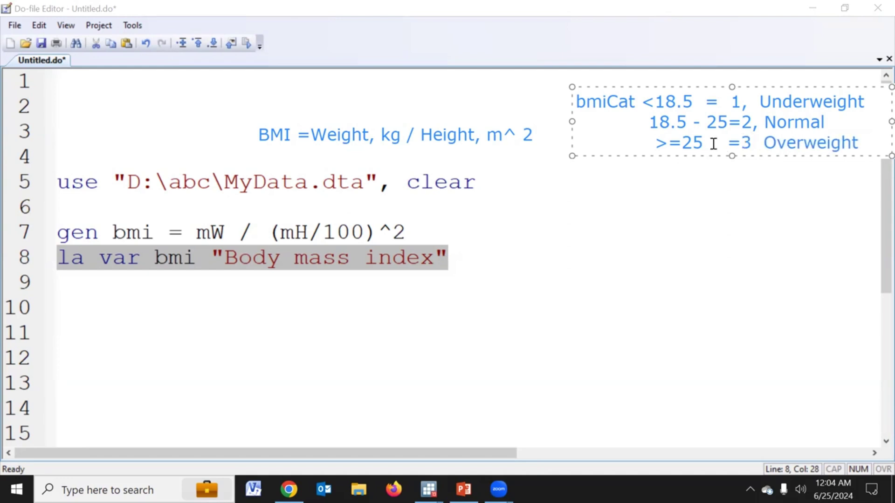
# Add spacing before the code 1 equals sign in the annotation and change the Normal range's upper limit to 24.9
pyautogui.click(710, 103)
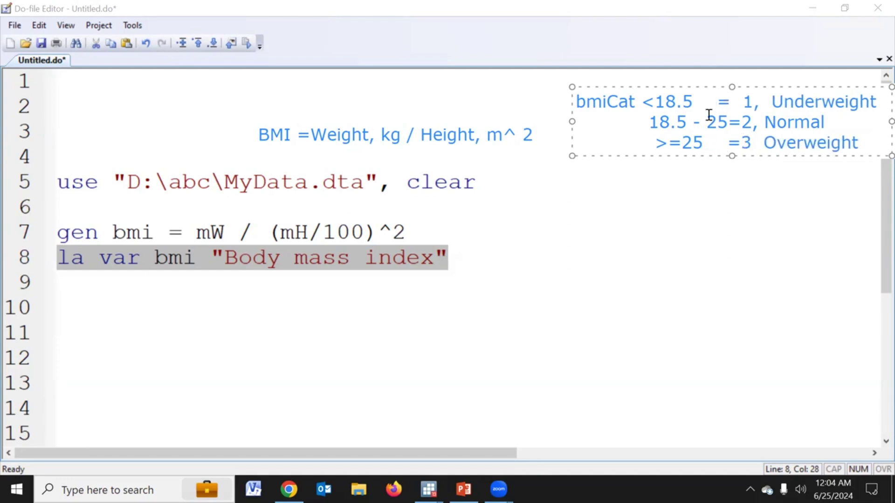
pyautogui.click(726, 122)
pyautogui.press('BackSpace')
pyautogui.press('BackSpace')
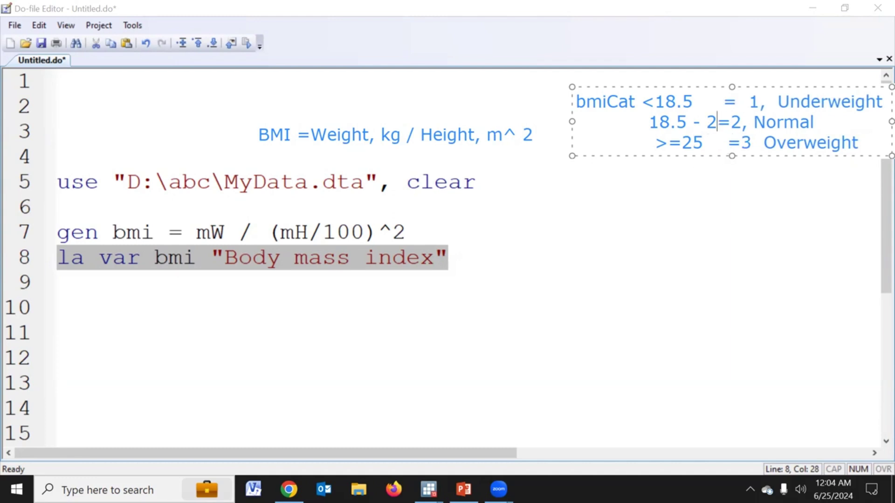
pyautogui.write('24.99')
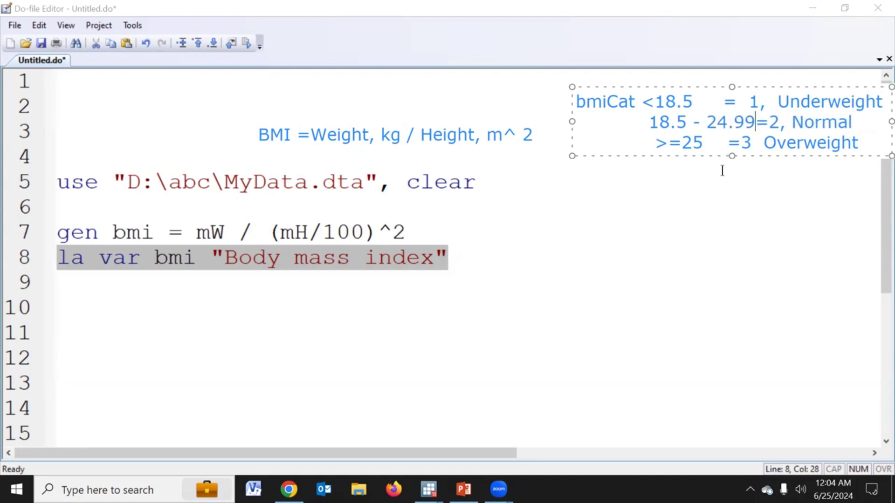
pyautogui.press('BackSpace')
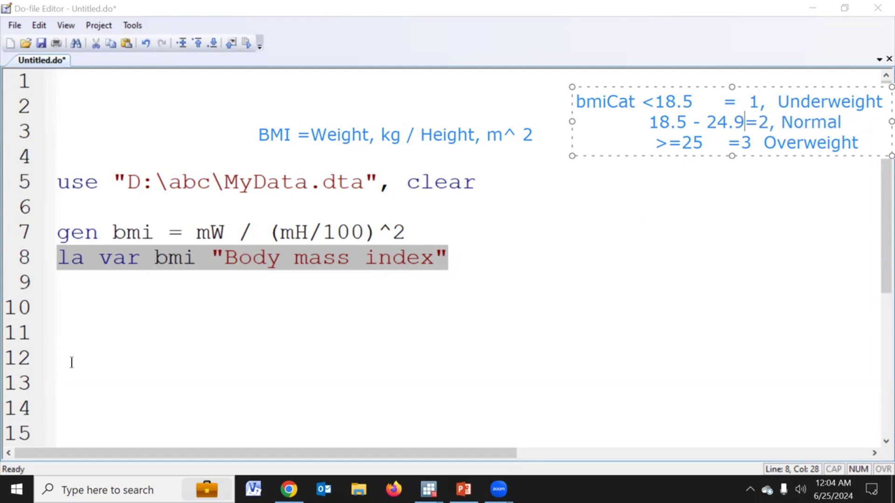
# Add the command gen bmiCat= 1 if bmi<18.5 on line 10 of the do-file
pyautogui.click(121, 327)
pyautogui.write('gen ')
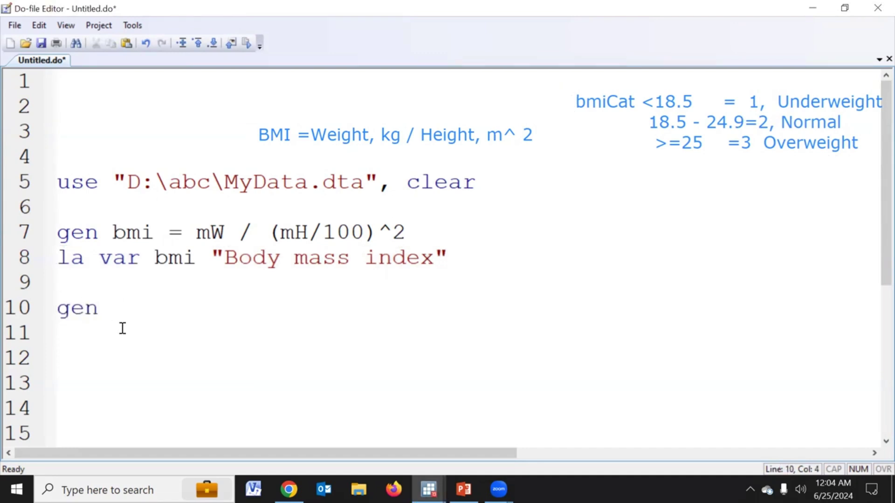
pyautogui.write('bmiC')
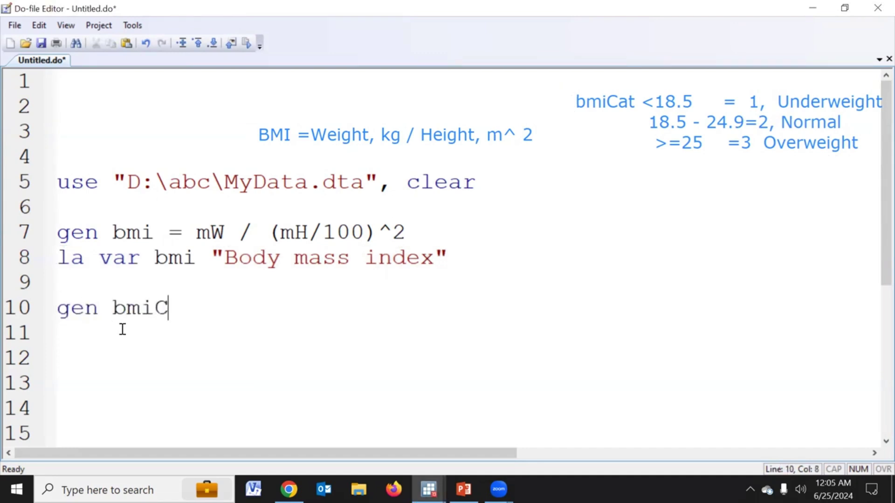
pyautogui.write('at=')
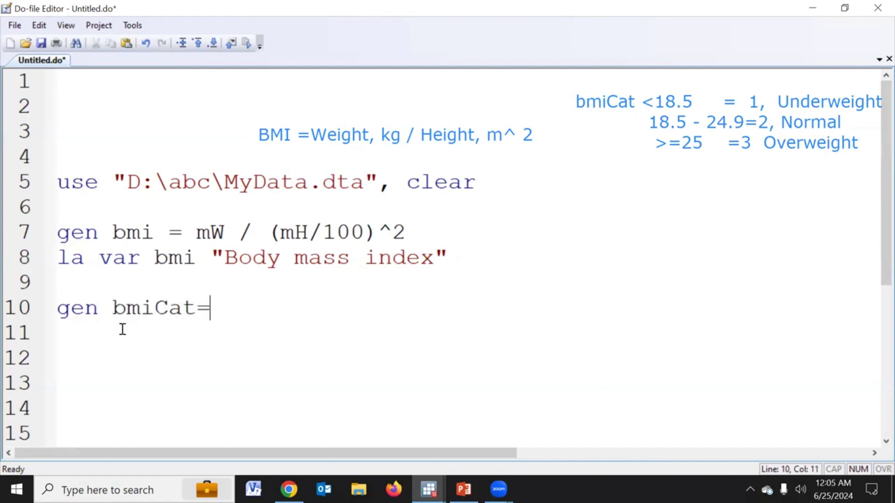
pyautogui.write(' 1 if')
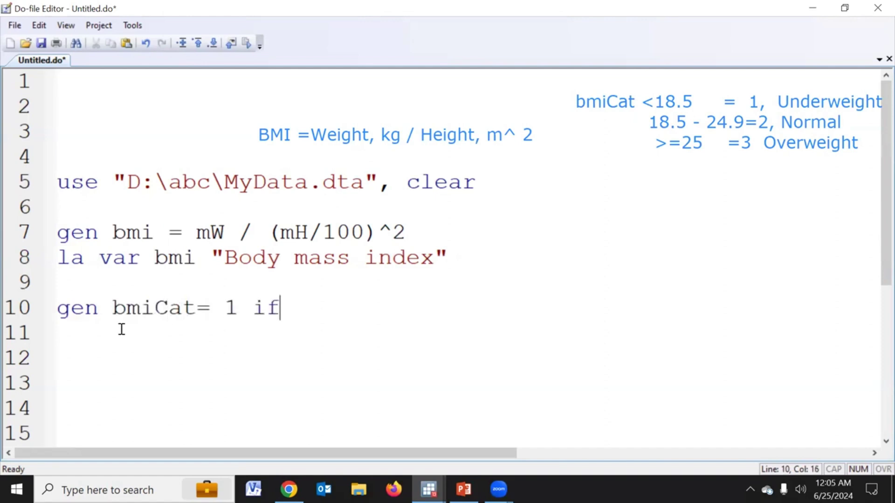
pyautogui.write(' bmi<18.5')
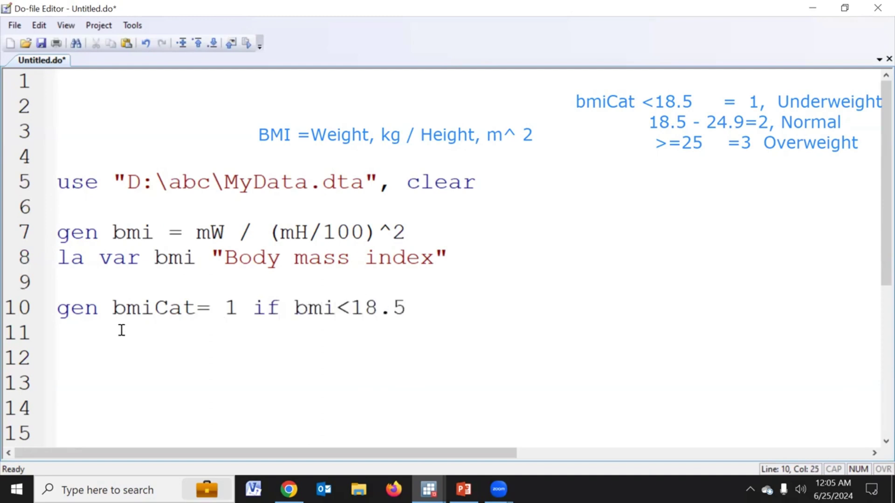
pyautogui.press('Return')
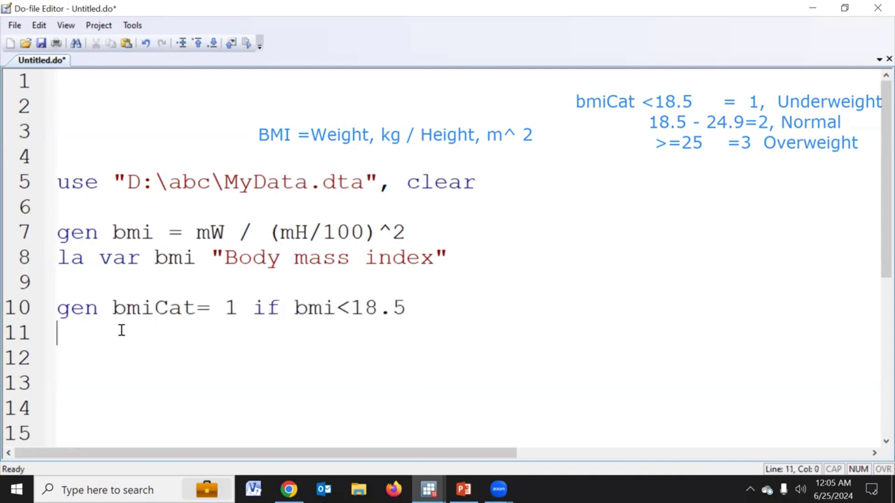
# Begin line 11 with replace bmiCat=2 if, reusing the variable name from line 10
pyautogui.write('replace ')
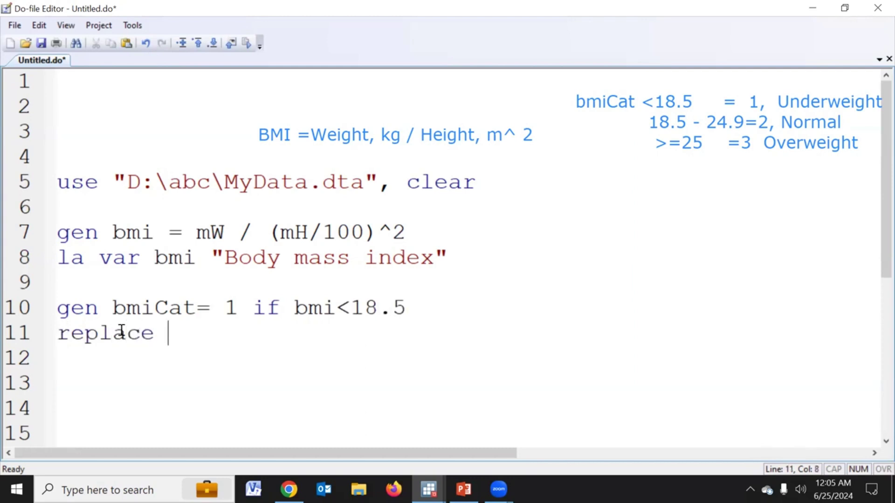
pyautogui.write('bmi')
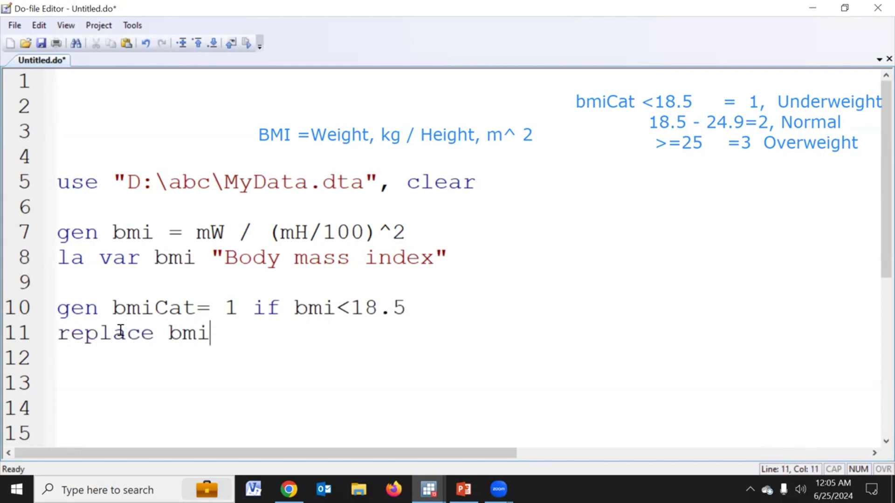
pyautogui.doubleClick(141, 308)
pyautogui.hotkey('ctrl', 'c')
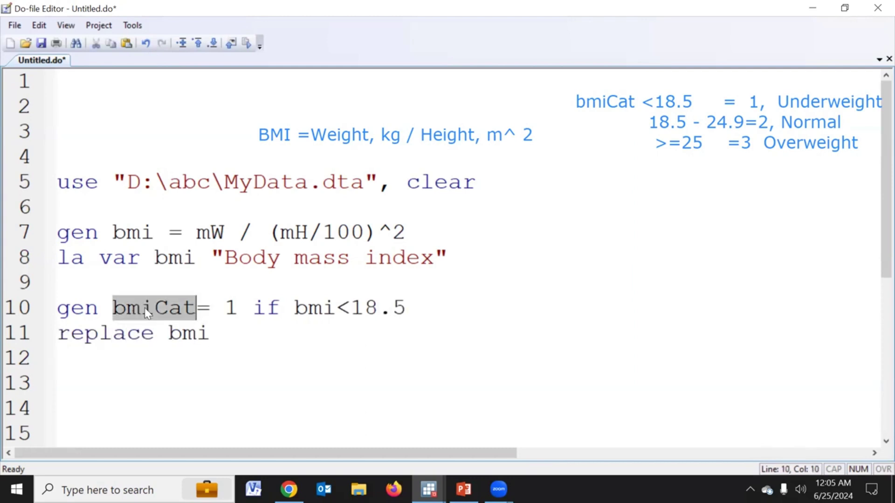
pyautogui.doubleClick(188, 333)
pyautogui.hotkey('ctrl', 'v')
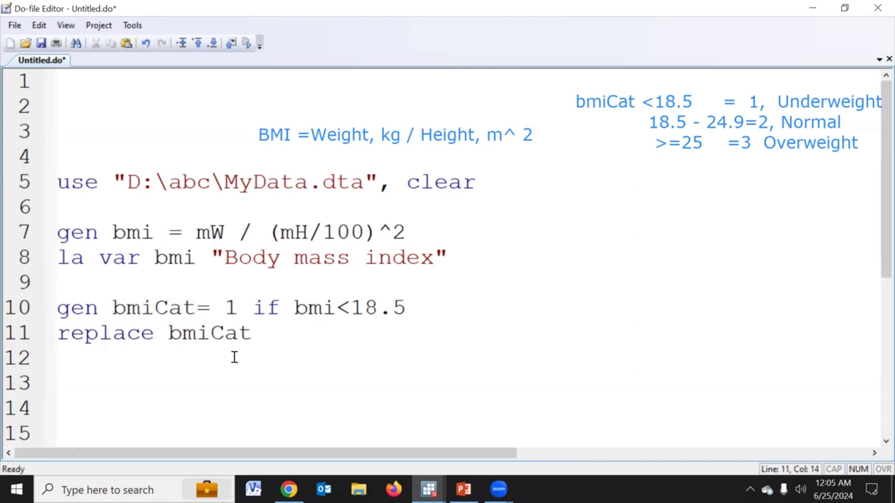
pyautogui.write('=2 if')
# Align the equals signs of the bmiCat commands on lines 10 and 11 with spaces
pyautogui.click(203, 307)
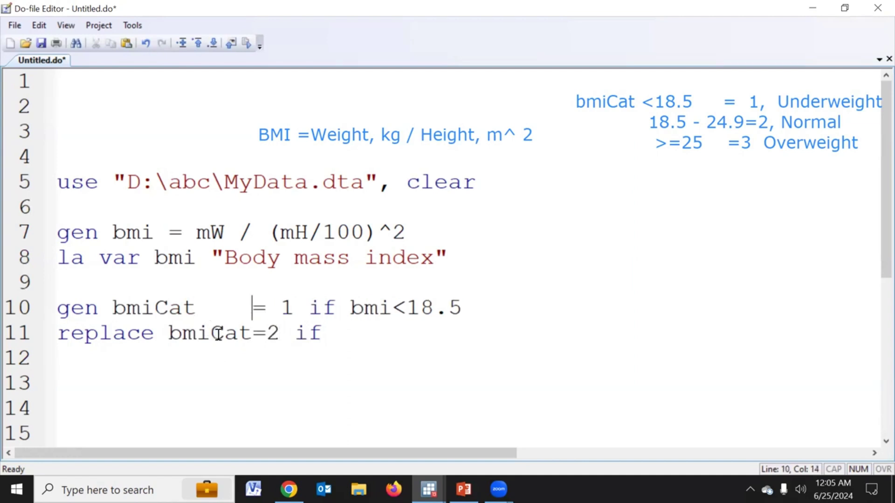
pyautogui.click(252, 334)
pyautogui.click(255, 308)
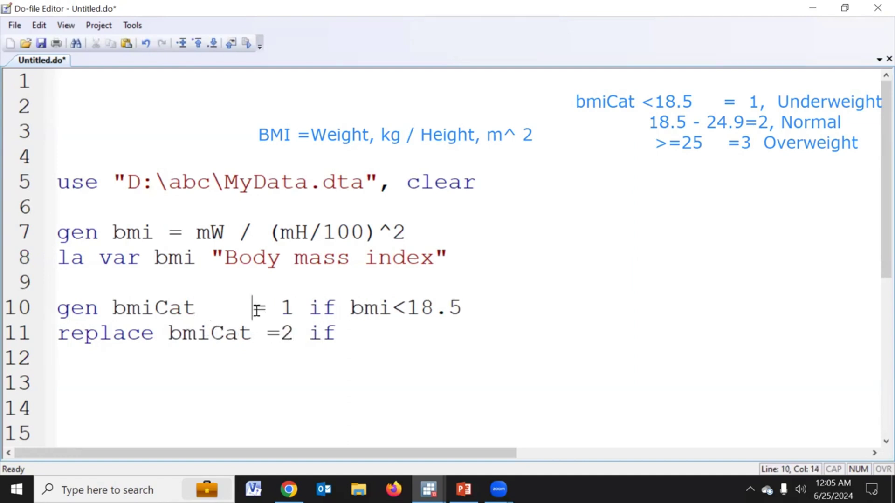
pyautogui.press('Delete')
# Complete the line 11 condition with bmi>=18.5 & bmi<25
pyautogui.click(368, 334)
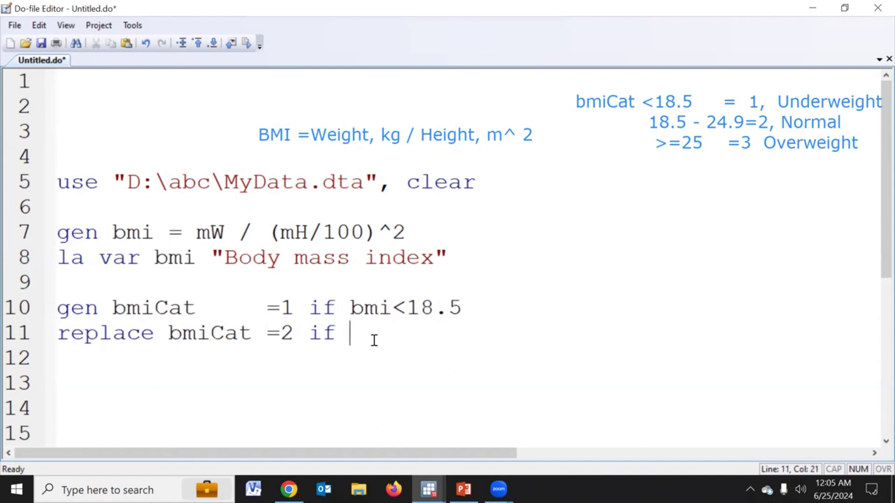
pyautogui.write('bmi>=18.5')
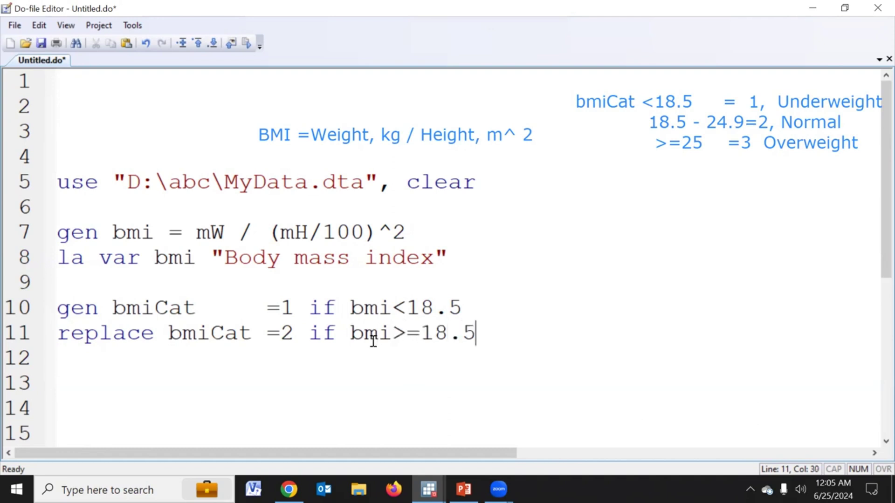
pyautogui.write(' &')
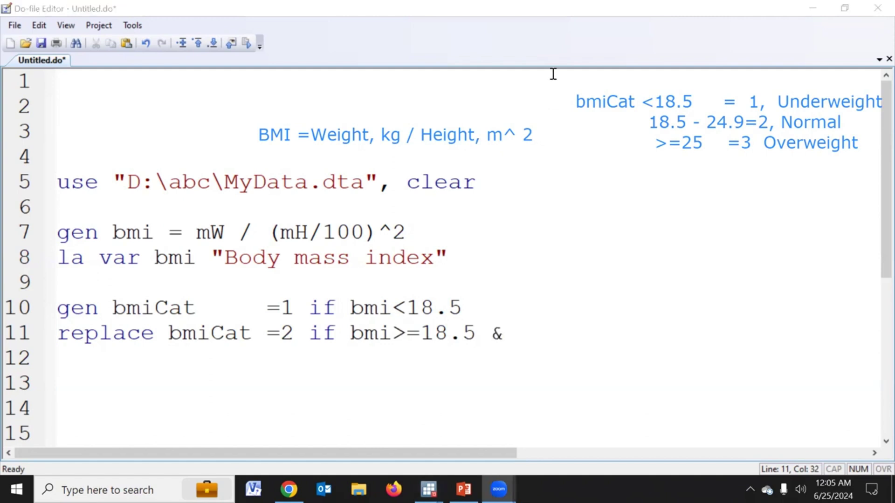
pyautogui.write('bmi')
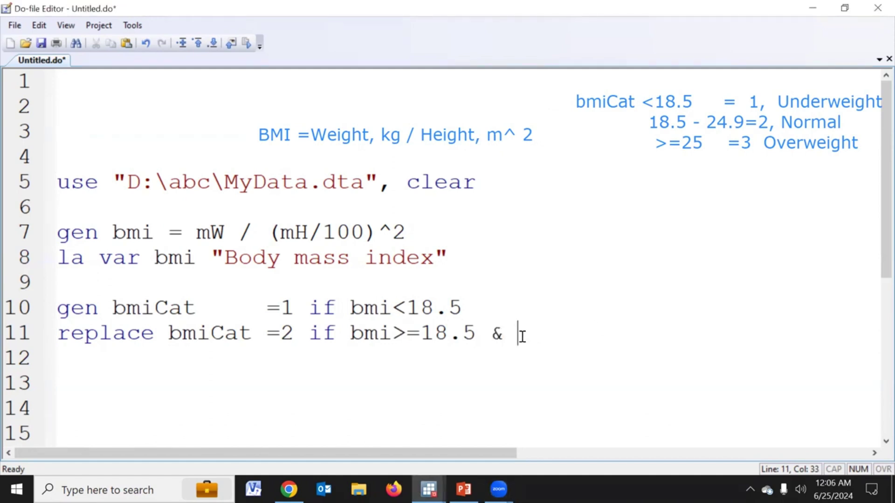
pyautogui.write('<25')
pyautogui.press('Return')
# Write replace bmiCat =3 if on line 12 and append a copy of line 11's bmi condition
pyautogui.write('replace ')
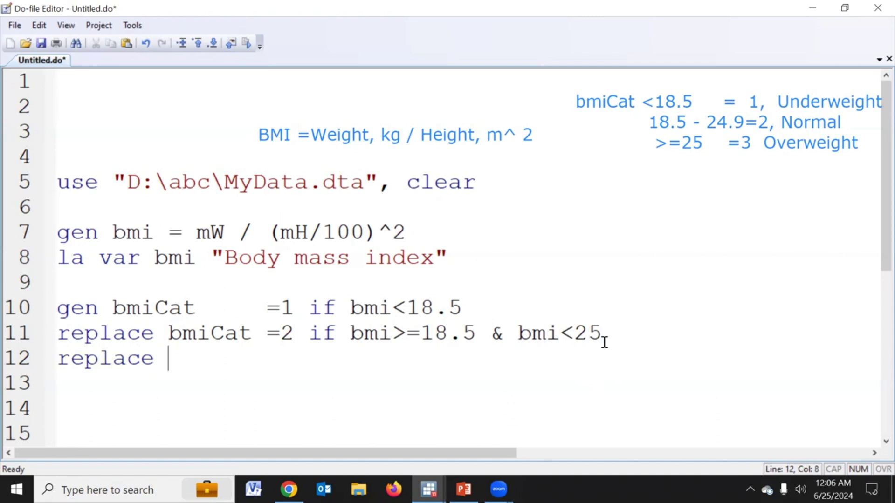
pyautogui.write('bmiCat')
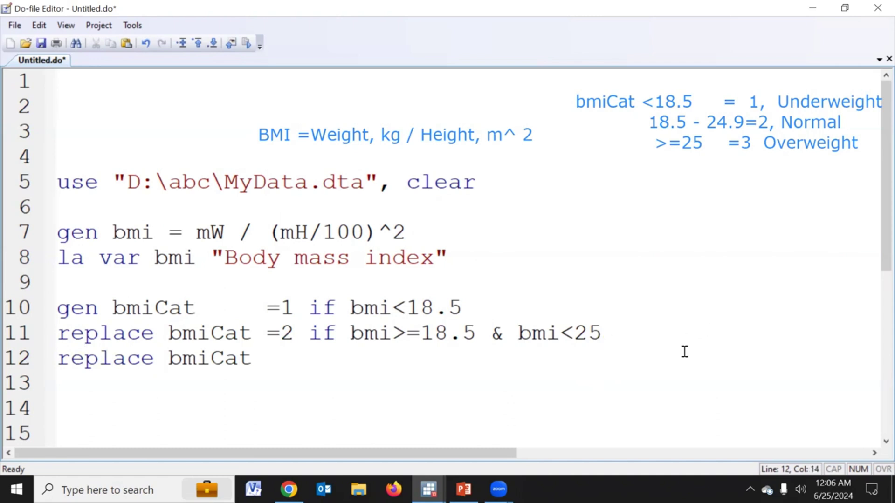
pyautogui.write(' =3 if')
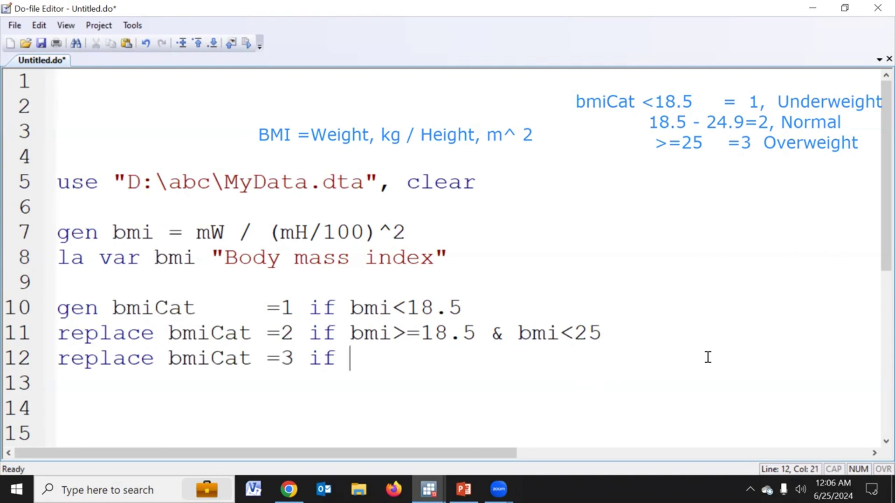
pyautogui.moveTo(351, 333); pyautogui.dragTo(620, 331)
pyautogui.hotkey('ctrl', 'c')
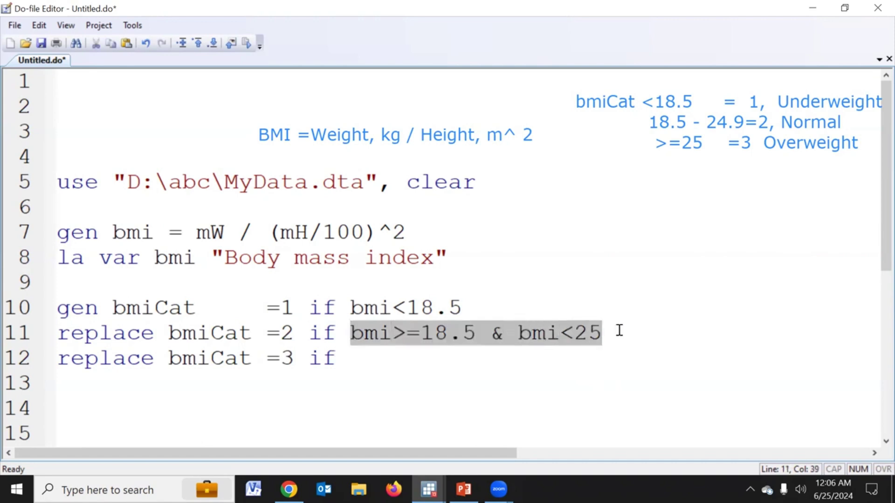
pyautogui.click(364, 362)
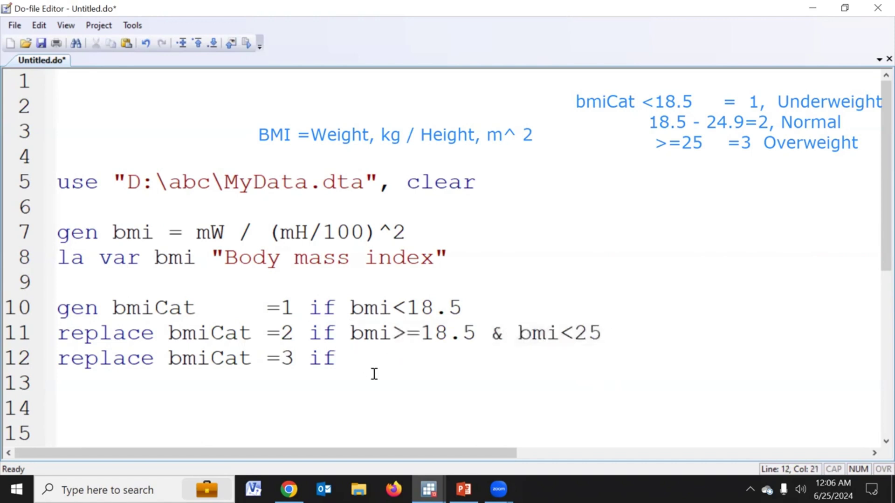
pyautogui.hotkey('ctrl', 'v')
# Edit the copied condition on line 12 to read bmi>=125 & bmi<
pyautogui.click(427, 361)
pyautogui.moveTo(428, 361); pyautogui.dragTo(475, 359)
pyautogui.write('25')
pyautogui.click(603, 361)
pyautogui.press('BackSpace')
pyautogui.press('BackSpace')
pyautogui.press('BackSpace')
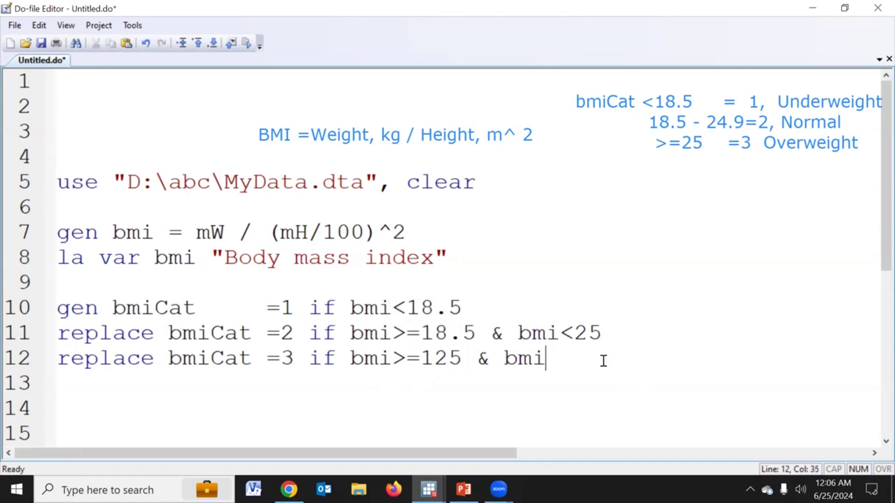
pyautogui.write('<.')
pyautogui.press('Return')
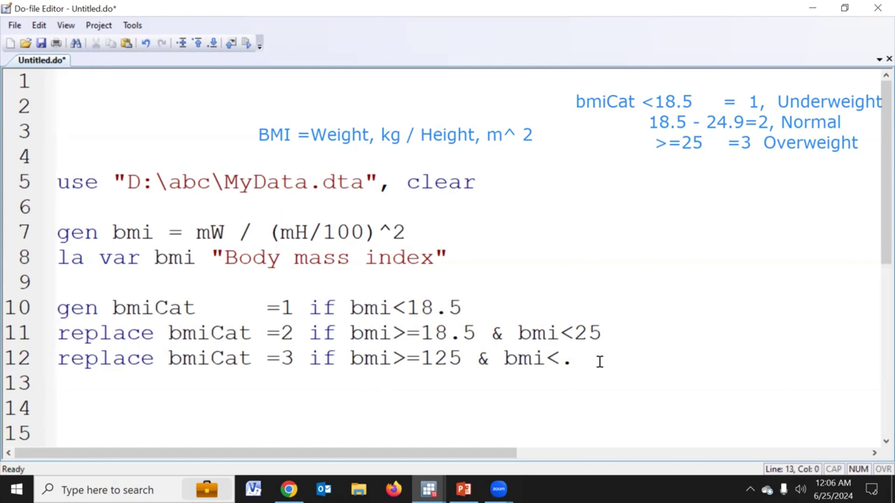
# Run only the three bmiCat commands on lines 10 to 12 of the do-file
pyautogui.moveTo(26, 317); pyautogui.dragTo(24, 361)
pyautogui.click(246, 43)
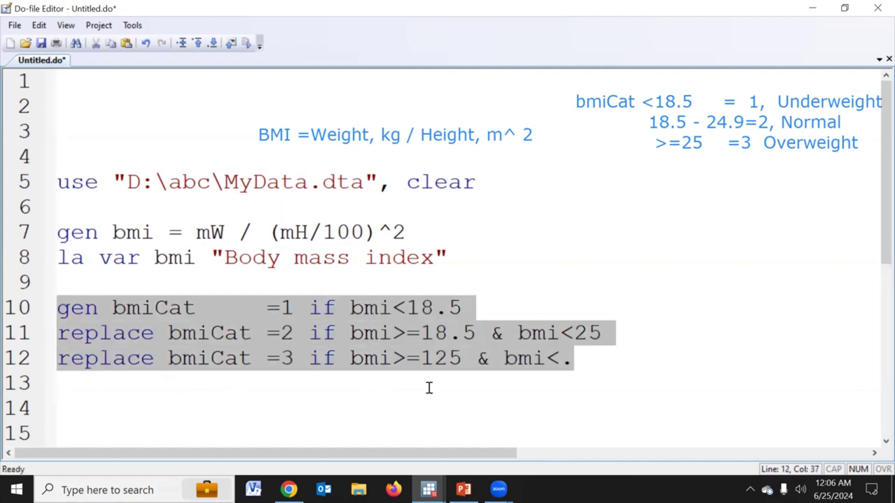
# Switch to the main Stata window and tabulate the bmiCat variable
pyautogui.moveTo(429, 489)
pyautogui.click(300, 441)
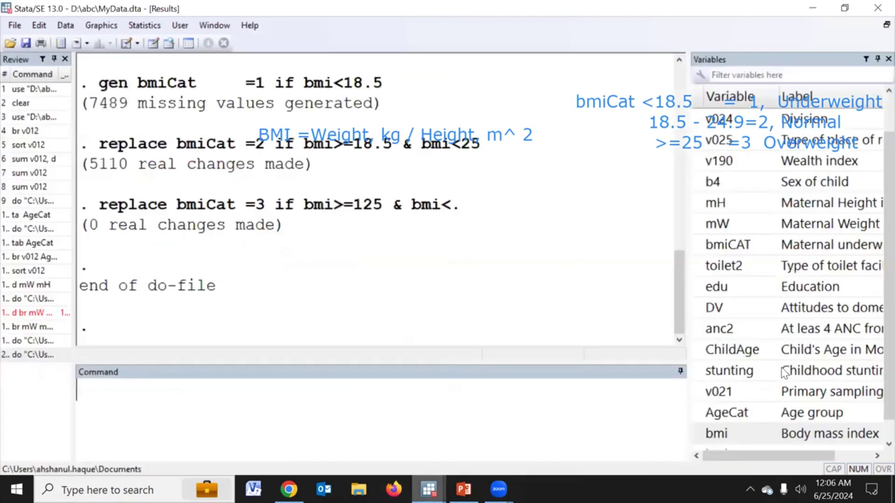
pyautogui.click(571, 422)
pyautogui.write('tab')
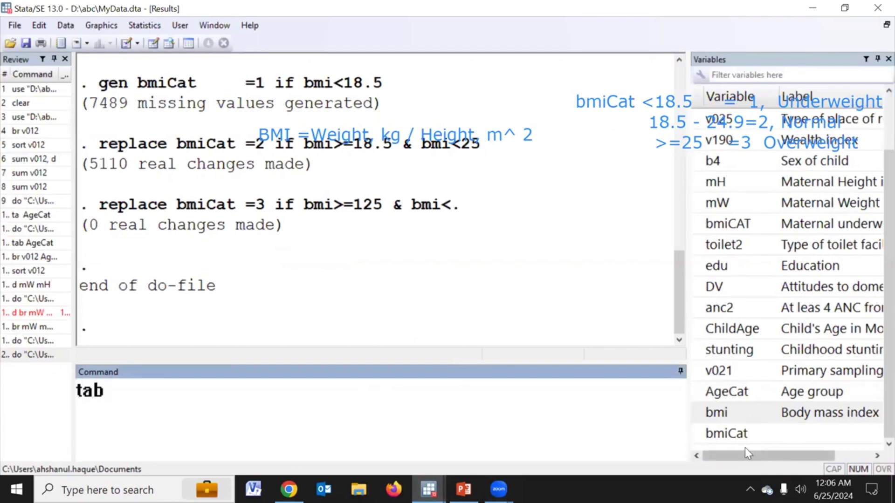
pyautogui.doubleClick(699, 435)
pyautogui.press('Return')
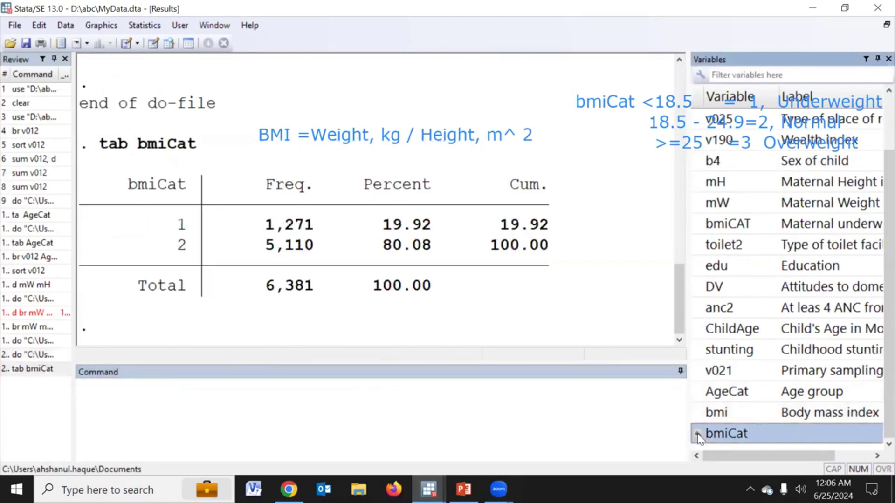
# Return to the do-file and correct the lower limit in the line 12 condition to bmi>=25
pyautogui.hotkey('alt', 'Tab')
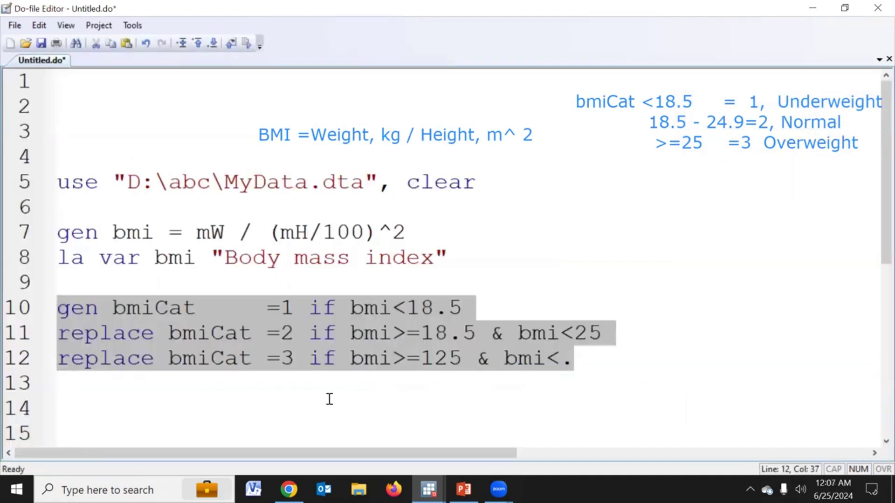
pyautogui.click(449, 361)
pyautogui.press('Left')
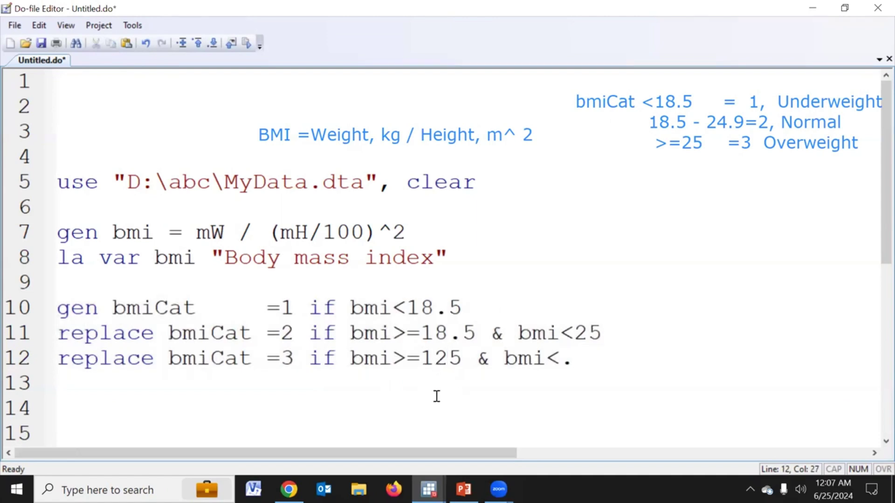
pyautogui.press('BackSpace')
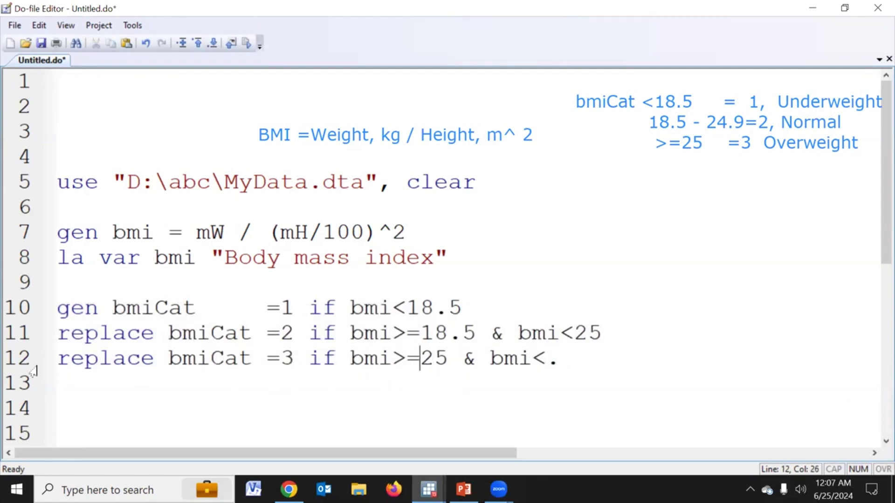
# Drop the bmiCat variable from the dataset in the main Stata window
pyautogui.hotkey('alt', 'Tab')
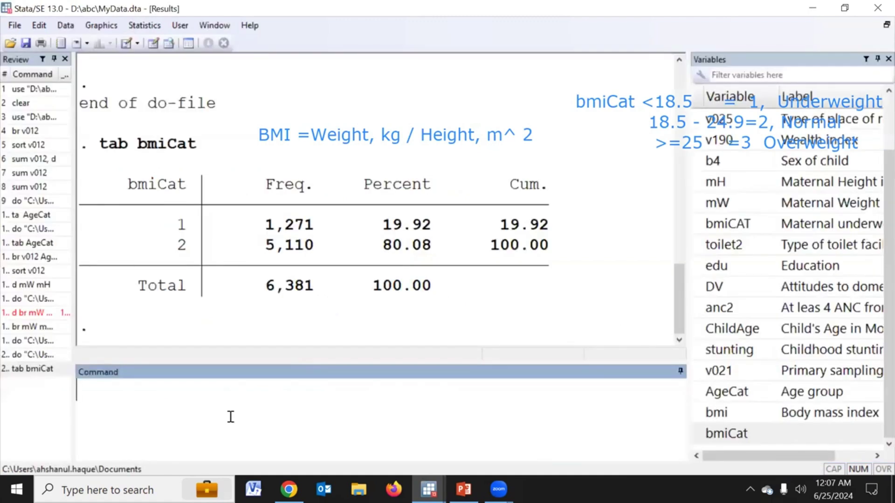
pyautogui.write('drop')
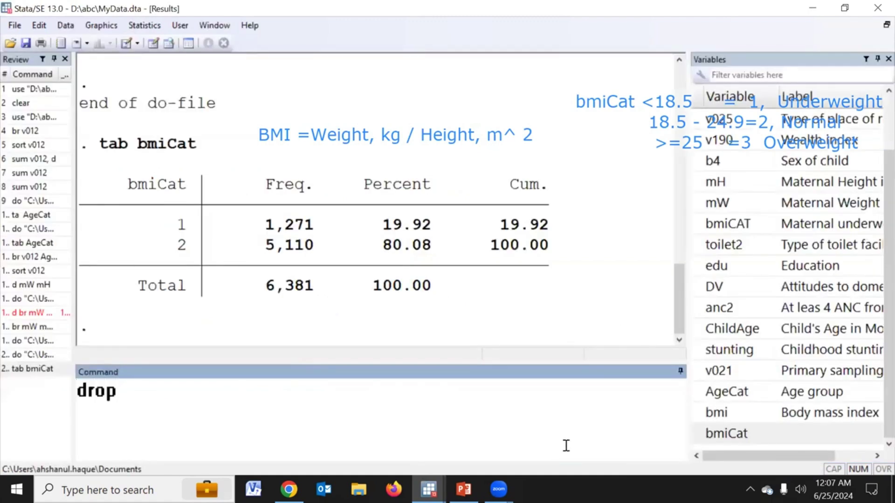
pyautogui.doubleClick(700, 435)
pyautogui.press('Return')
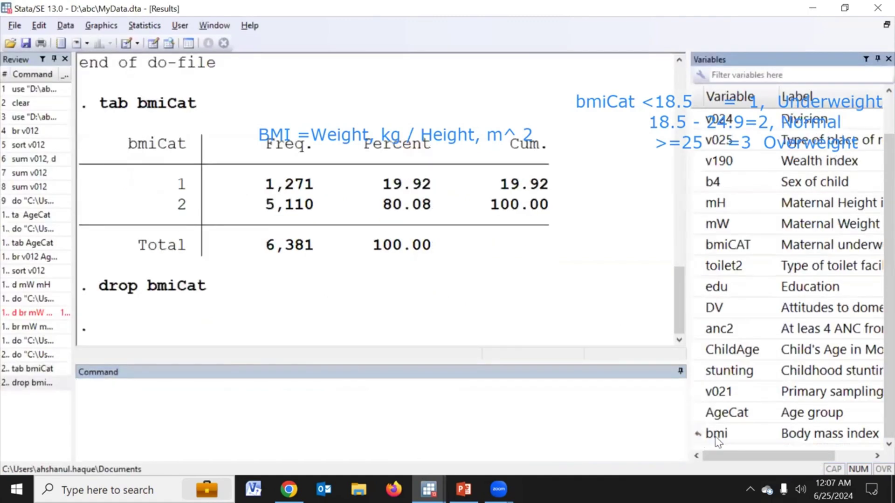
# Run the three bmiCat commands on lines 10 to 12 of the do-file again and repeat the bmiCat tabulation
pyautogui.hotkey('alt', 'Tab')
pyautogui.moveTo(22, 308); pyautogui.dragTo(31, 378)
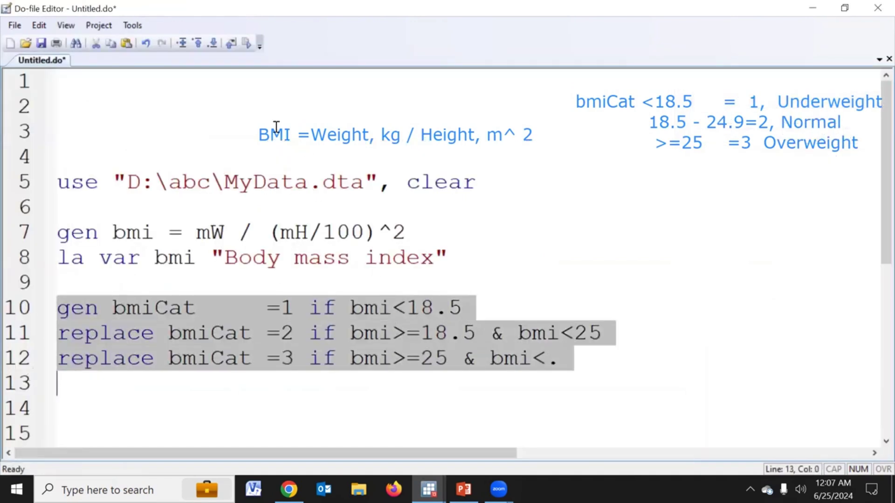
pyautogui.hotkey('shift', 'Left')
pyautogui.hotkey('ctrl', 'd')
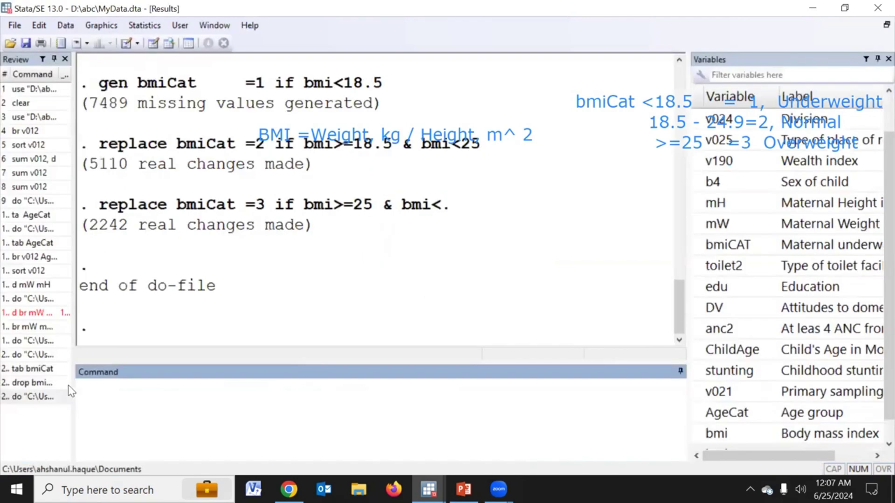
pyautogui.click(49, 369)
pyautogui.press('Return')
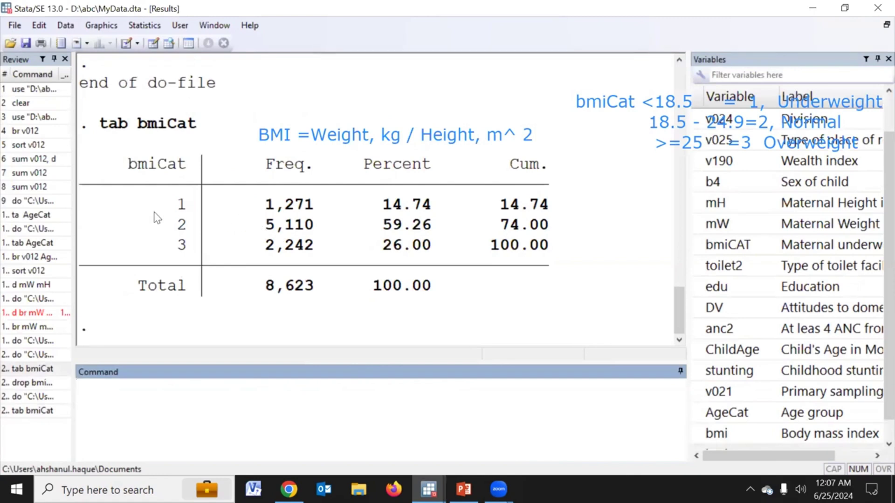
# Start line 13 of the do-file with la var bmiCat followed by an empty pair of quotation marks
pyautogui.hotkey('alt', 'Tab')
pyautogui.write('la var')
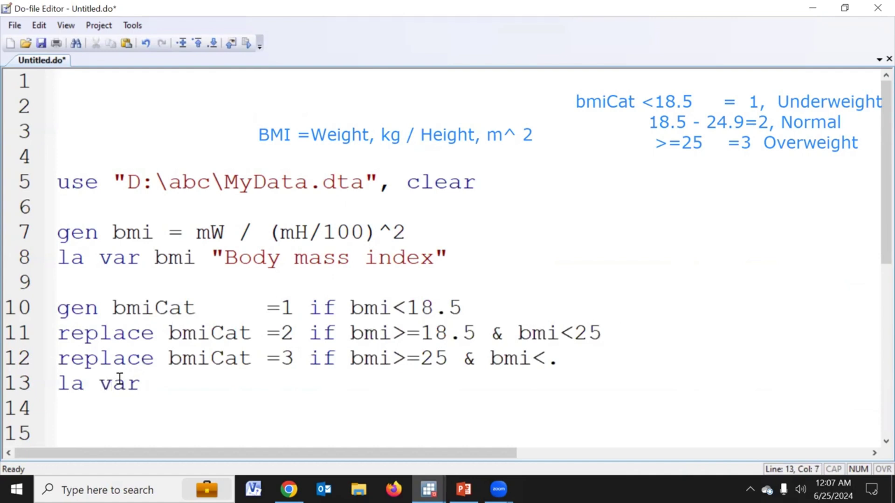
pyautogui.doubleClick(218, 367)
pyautogui.hotkey('ctrl', 'c')
pyautogui.click(188, 389)
pyautogui.hotkey('ctrl', 'v')
pyautogui.write('""')
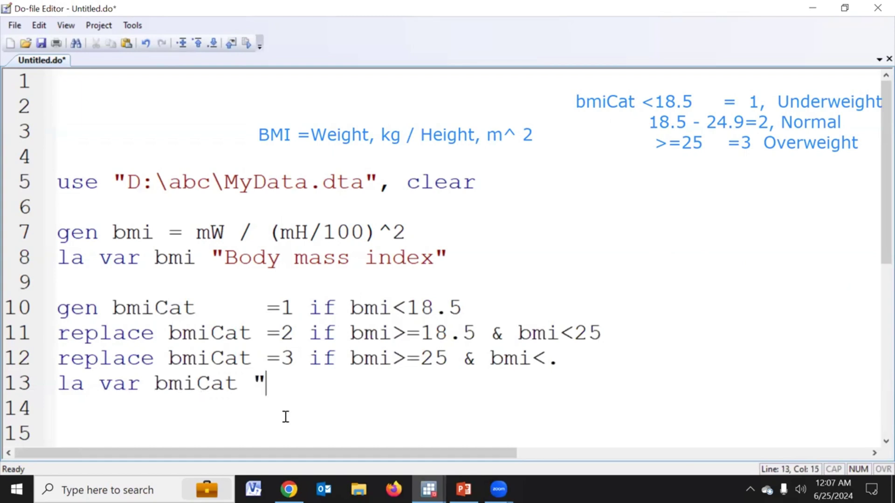
# Fill in the bmiCat variable label on line 13 as BMI 3 categories
pyautogui.press('Left')
pyautogui.write('BMI 3')
pyautogui.write(' catego')
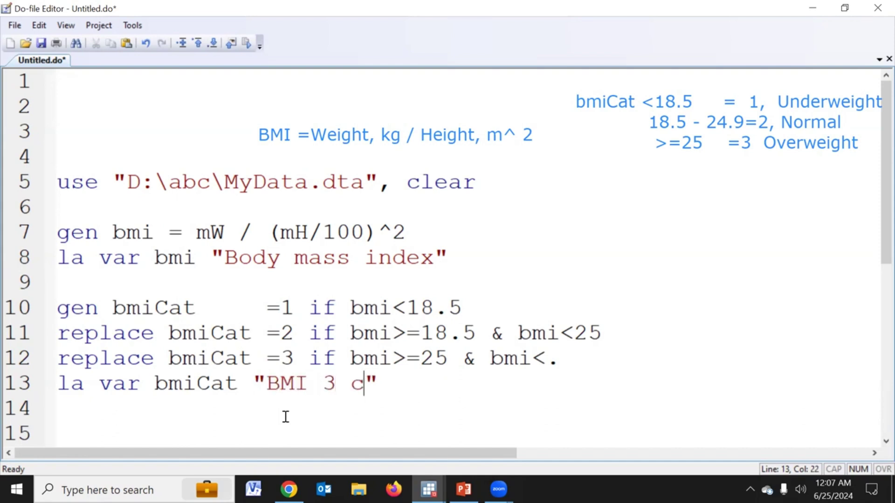
pyautogui.write('ry')
pyautogui.press('BackSpace')
pyautogui.write('ies')
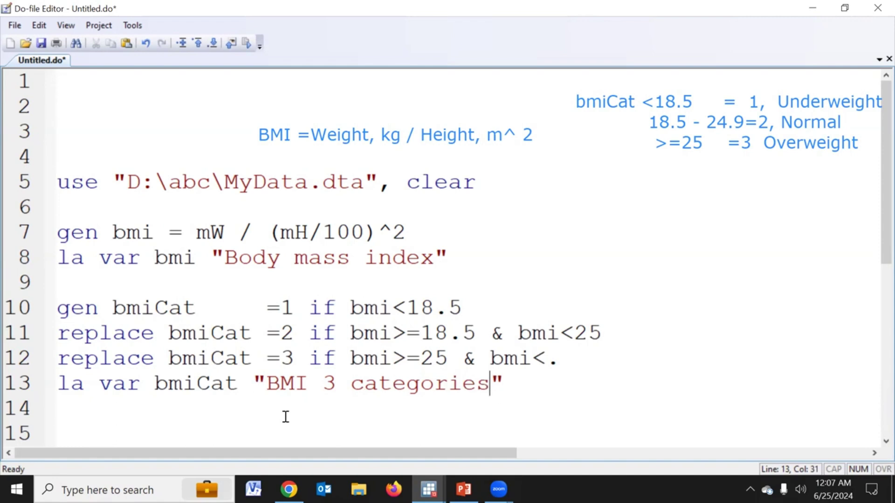
pyautogui.write('"')
# Write la de bmiCat 1 "" 2 "" 3 "", replace on line 14, leaving the three value labels empty
pyautogui.press('Return')
pyautogui.write('la de ')
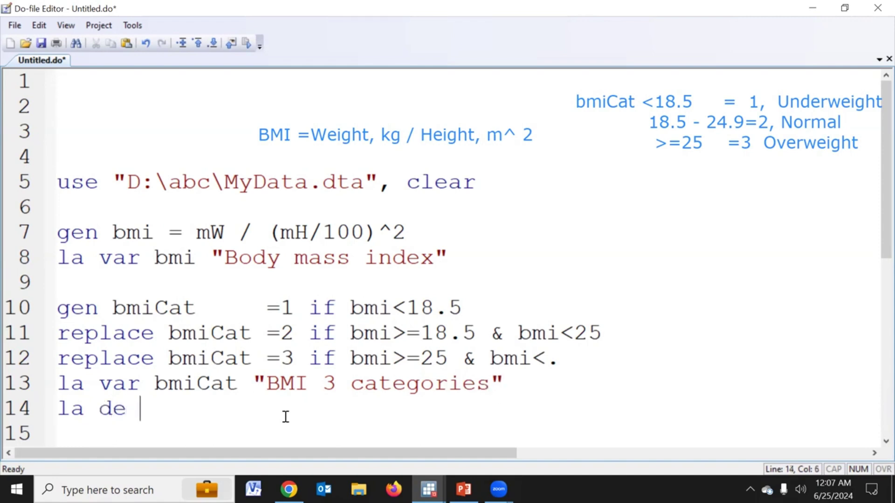
pyautogui.write('bmiCat 1 "" 2 "" 3 "", replace')
pyautogui.press('Return')
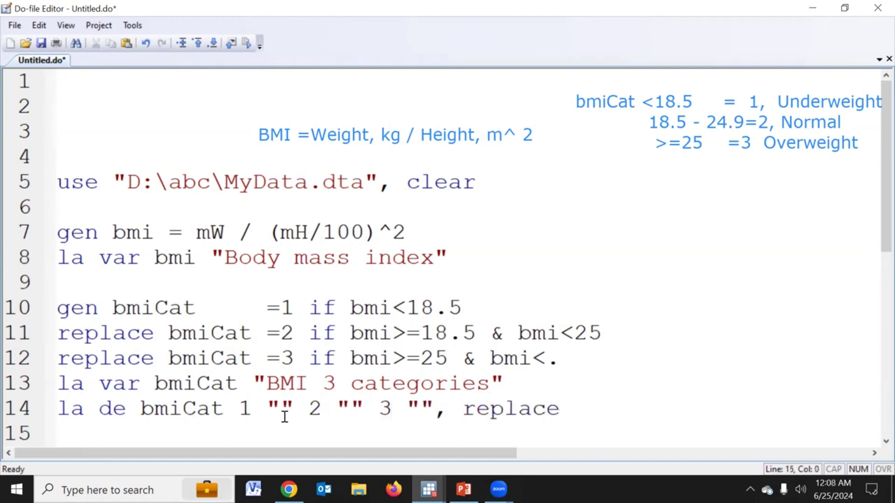
# Fill in the label for value 1 on line 14 as bmi<18.5
pyautogui.scroll(-2, 284, 417)
pyautogui.click(281, 257)
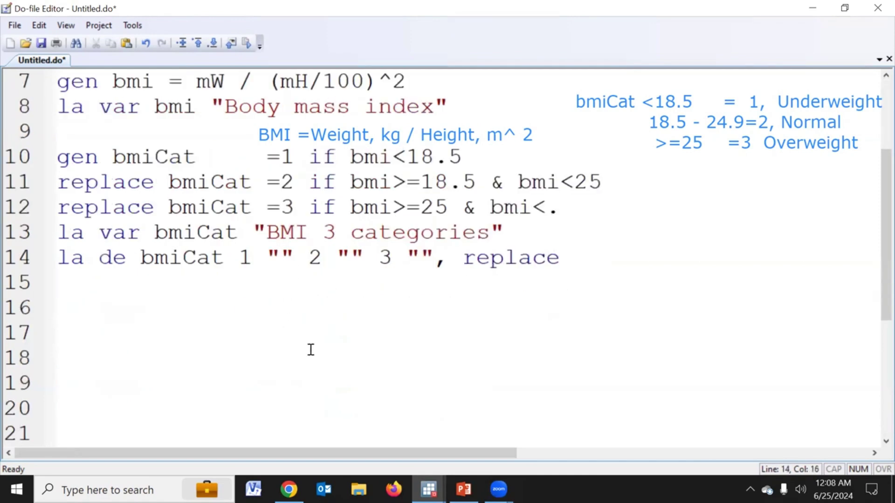
pyautogui.write('<')
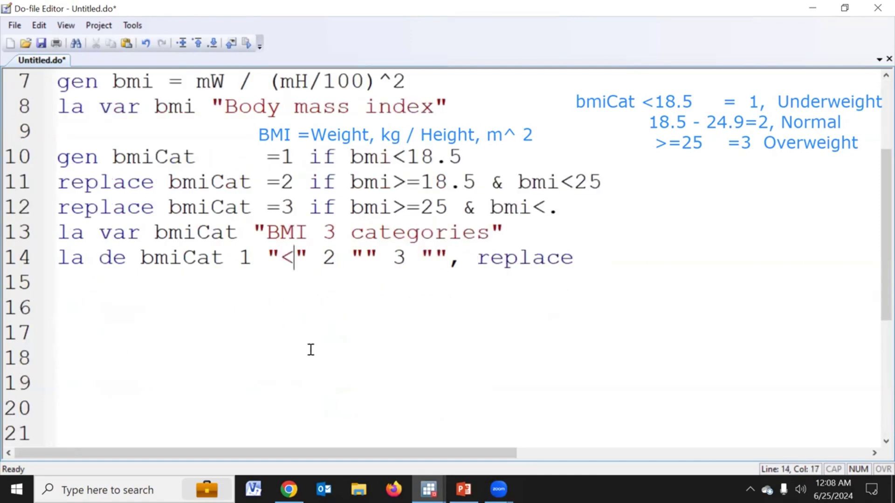
pyautogui.write('18.5')
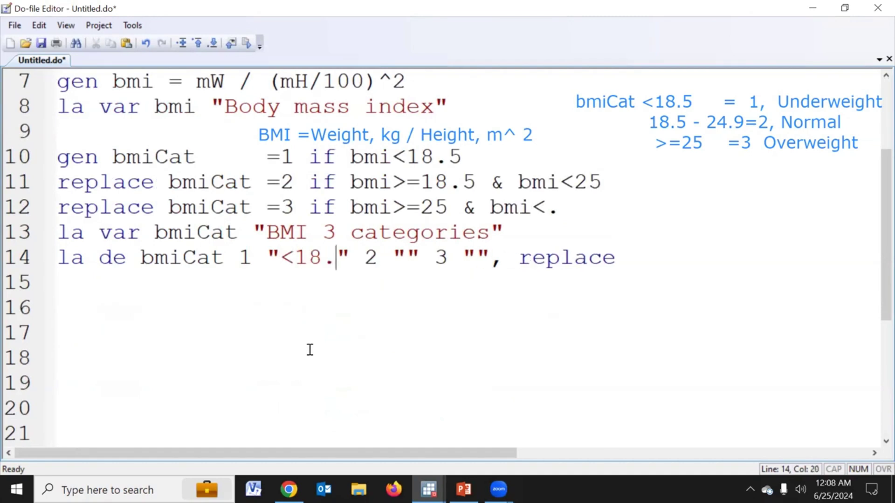
pyautogui.press('Left')
pyautogui.press('Left')
pyautogui.press('Left')
pyautogui.press('Left')
pyautogui.press('Left')
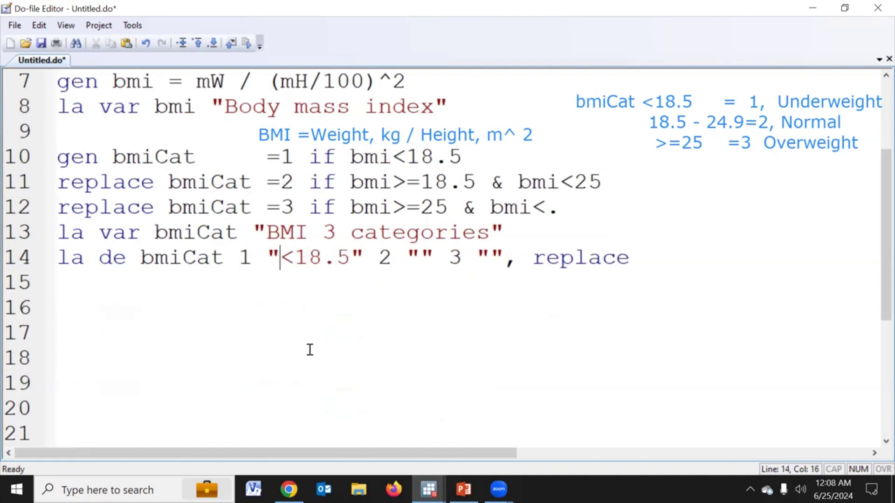
pyautogui.write('bmi')
# Fill in the label for value 2 on line 14 as bmi:18.5-24.9
pyautogui.press('Right')
pyautogui.press('Right')
pyautogui.press('Right')
pyautogui.press('Right')
pyautogui.press('Right')
pyautogui.press('Right')
pyautogui.press('Right')
pyautogui.press('Right')
pyautogui.press('Right')
pyautogui.press('Right')
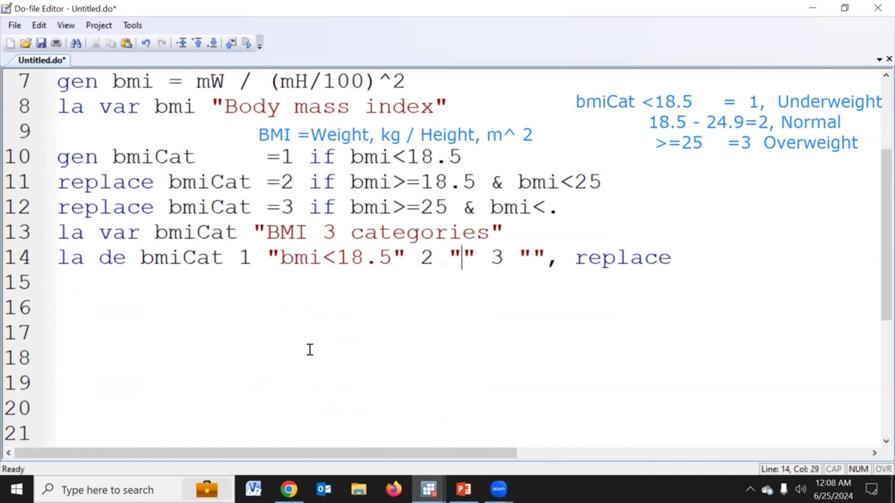
pyautogui.write('bmi:')
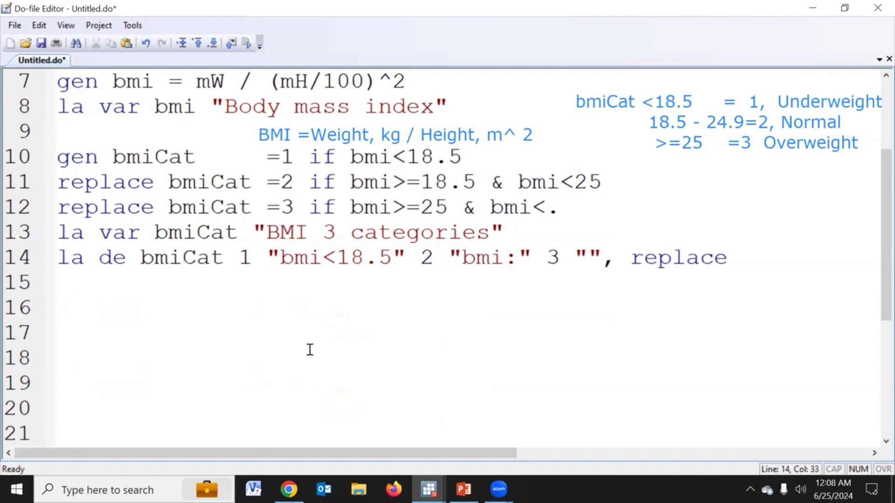
pyautogui.write('18.5-')
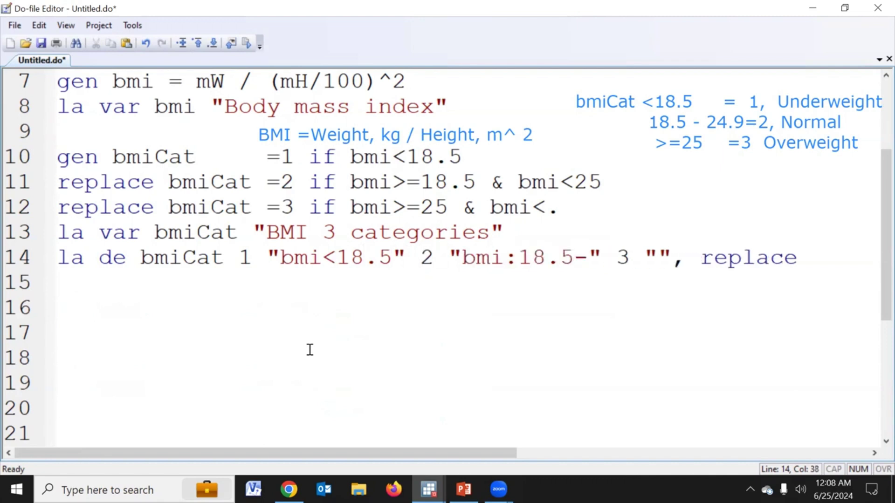
pyautogui.write('24.9')
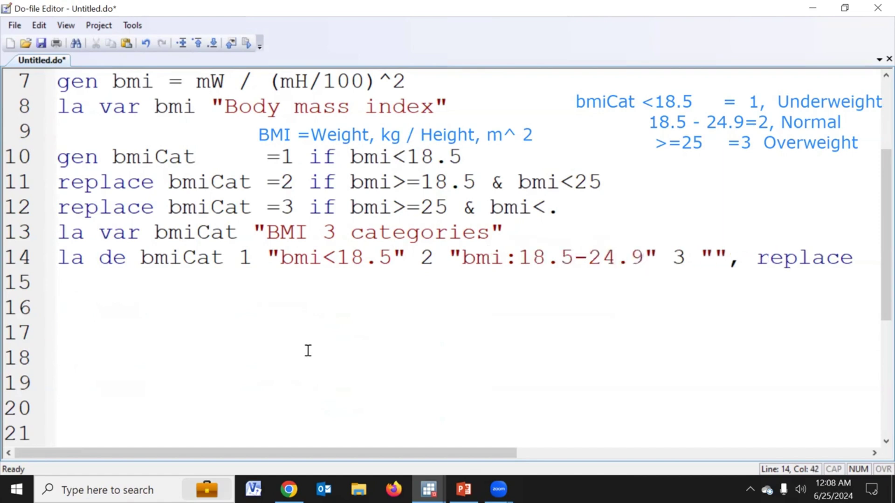
# Fill in the label for value 3 on line 14 as bmi: 25+
pyautogui.press('Right')
pyautogui.press('Right')
pyautogui.press('Right')
pyautogui.press('Right')
pyautogui.press('Right')
pyautogui.write('B')
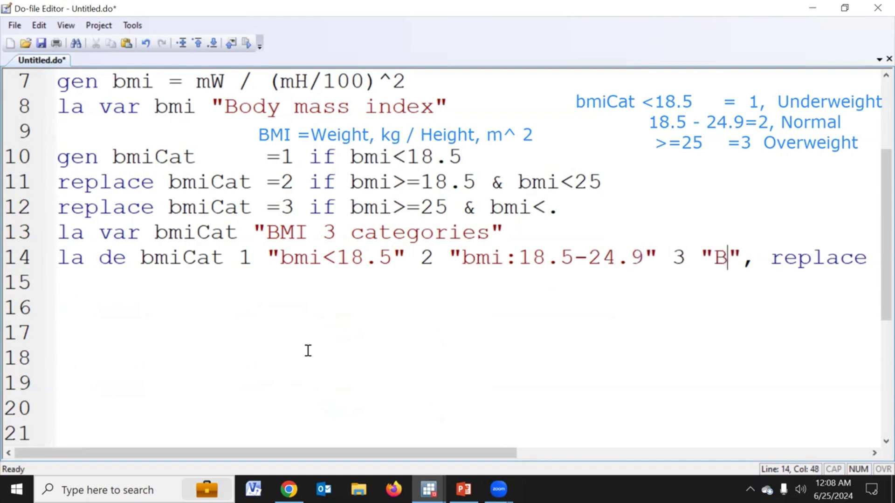
pyautogui.press('BackSpace')
pyautogui.write('bmi:')
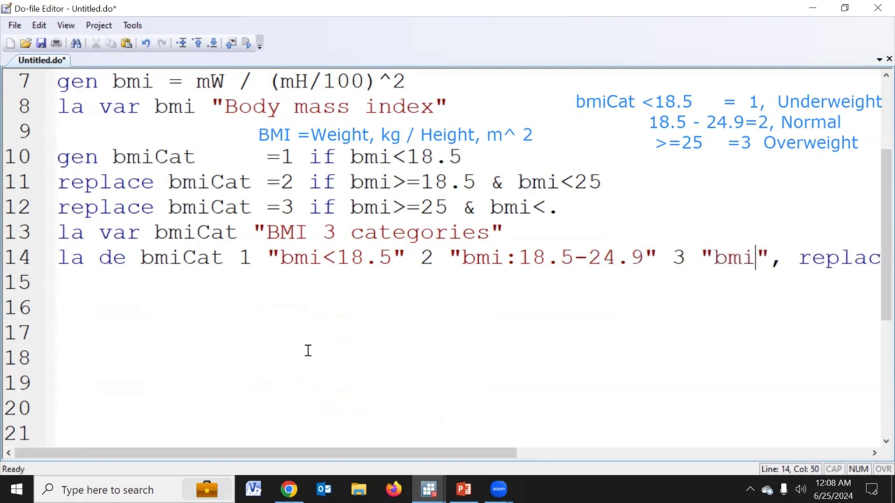
pyautogui.write(' 25+')
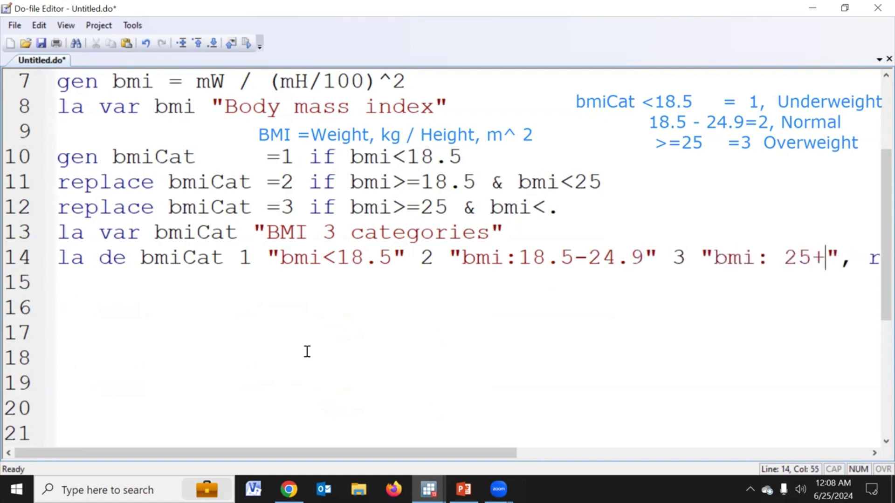
# Write la val bmiCat bmiCat on line 15 to attach the value labels to the variable
pyautogui.hotkey('ctrl', '-')
pyautogui.hotkey('ctrl', '-')
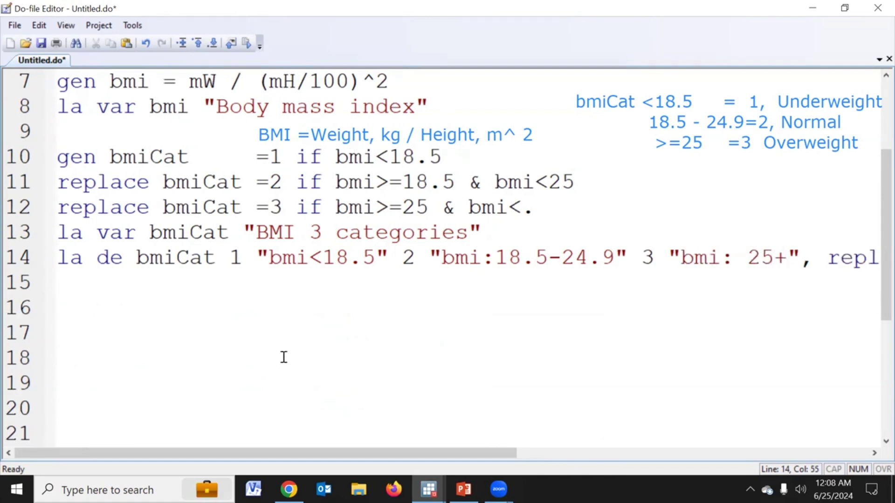
pyautogui.click(92, 257)
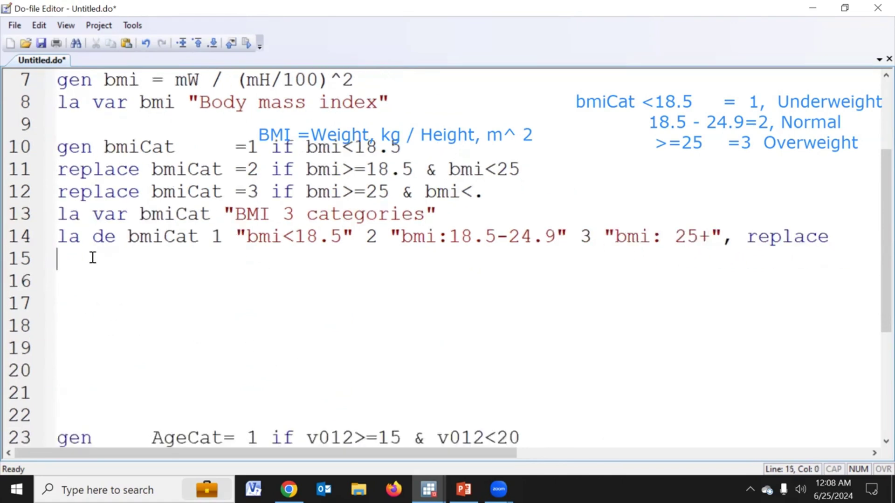
pyautogui.write('la val ')
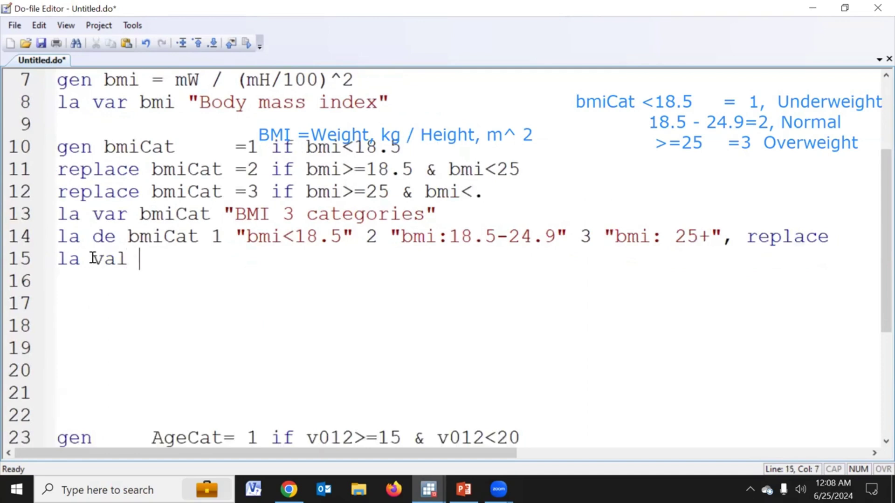
pyautogui.write('bmiCat bmiCat')
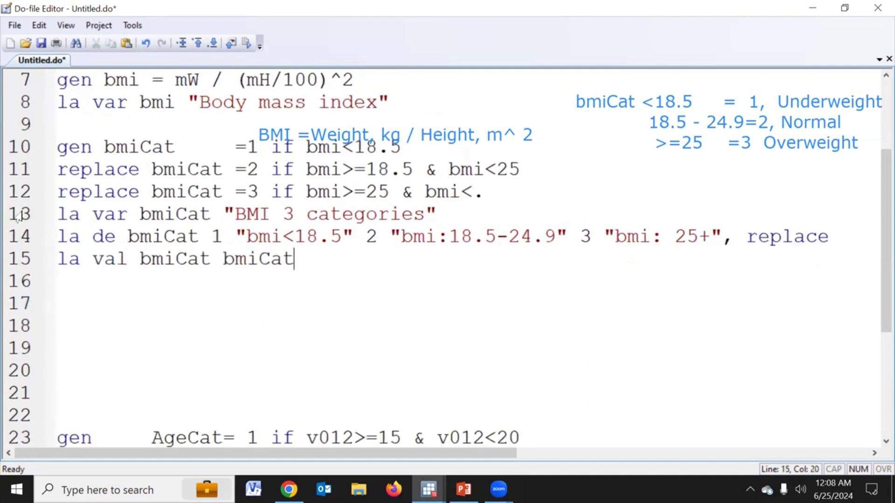
# Run only the three bmiCat labelling commands on lines 13 to 15 of the do-file
pyautogui.click(16, 237)
pyautogui.moveTo(21, 216); pyautogui.dragTo(29, 271)
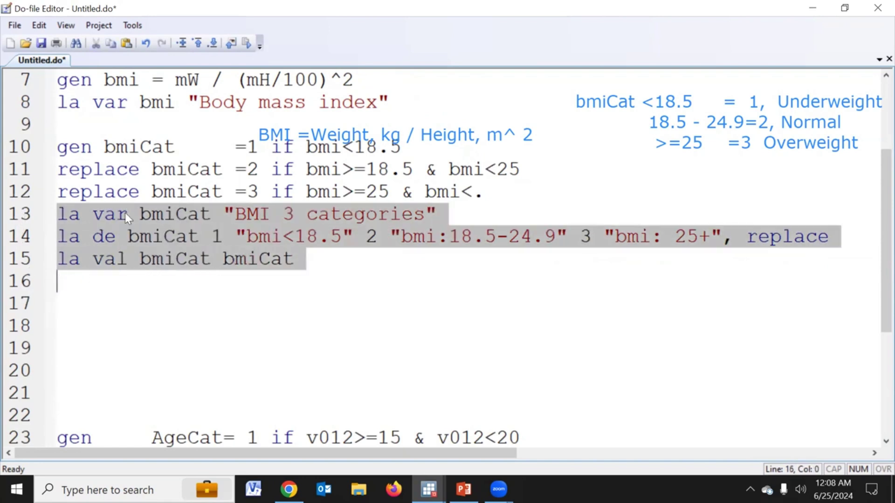
pyautogui.click(245, 45)
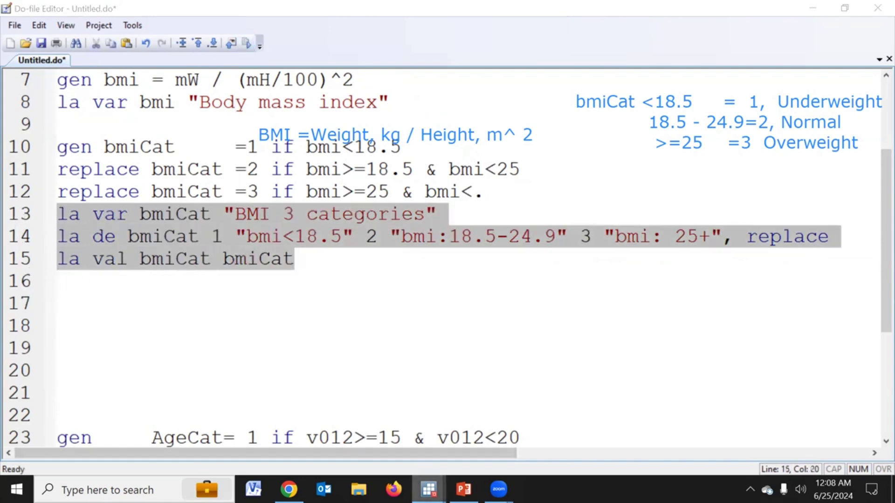
# Switch to the main Stata window and tabulate bmiCat to check its value labels
pyautogui.click(428, 489)
pyautogui.click(294, 441)
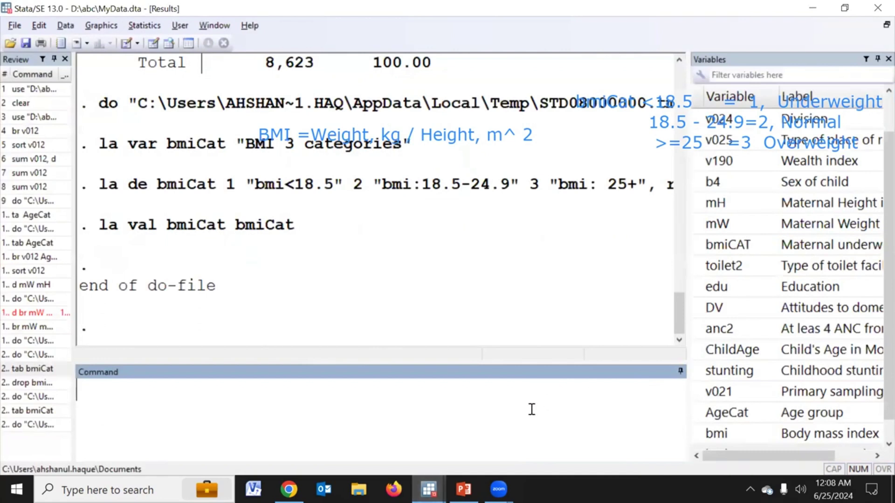
pyautogui.write('tab')
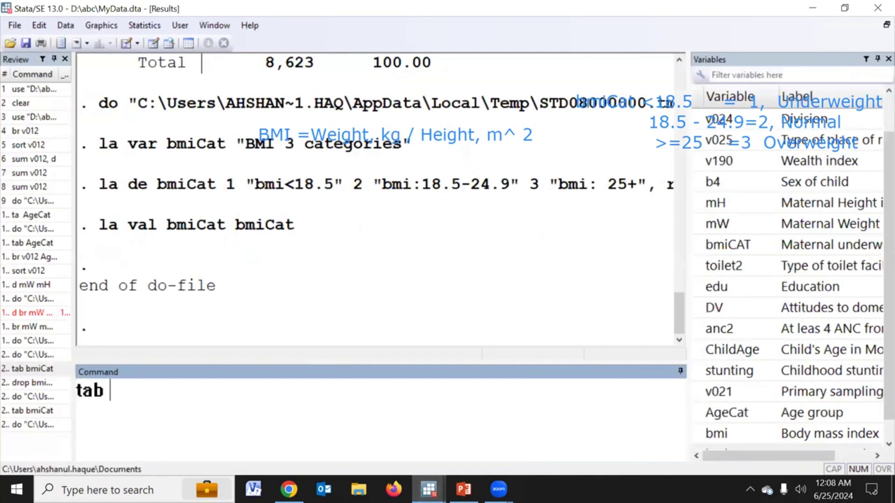
pyautogui.scroll(-1, 763, 400)
pyautogui.click(697, 435)
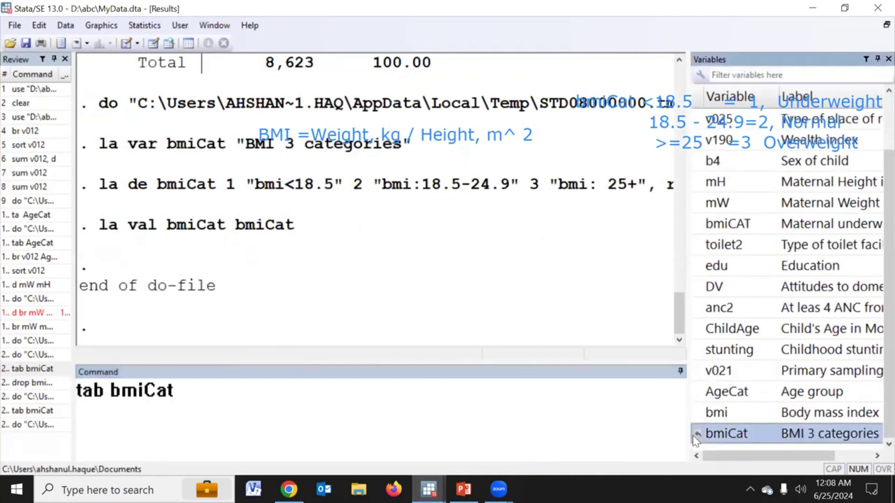
pyautogui.press('Return')
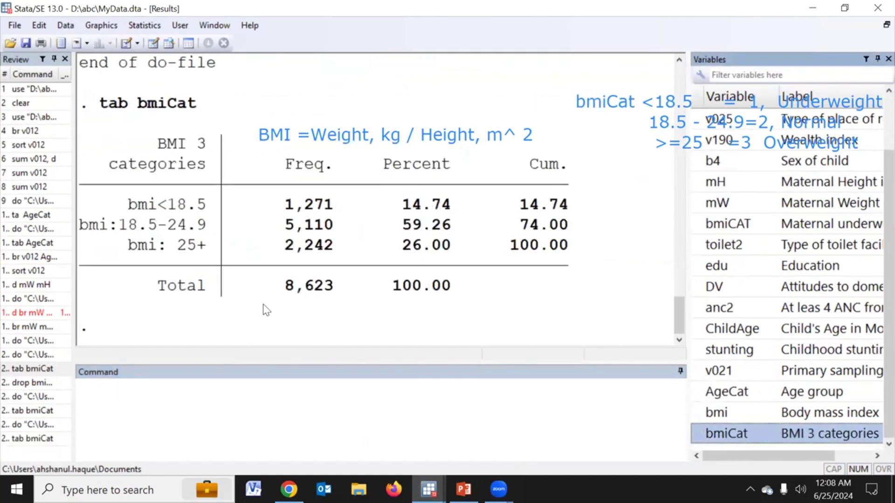
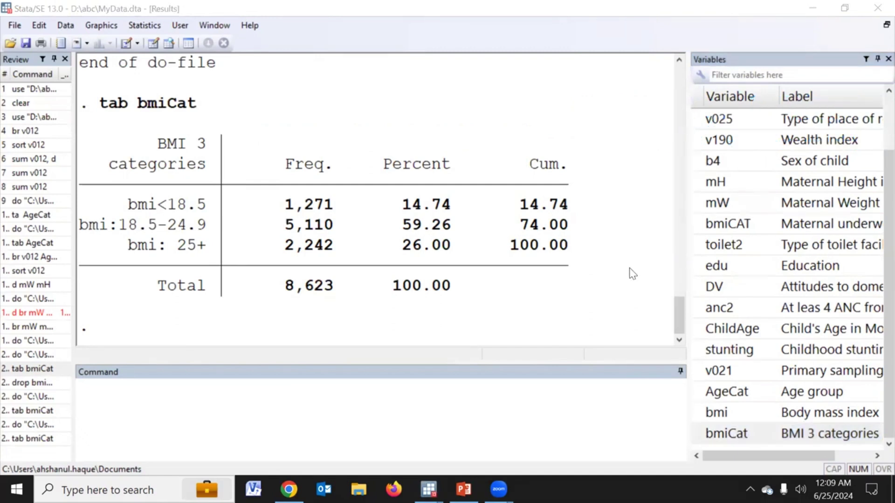
# Run tab1 edu DV anc2 to tabulate the three variables, continuing through the paused output
pyautogui.click(453, 413)
pyautogui.write('tab')
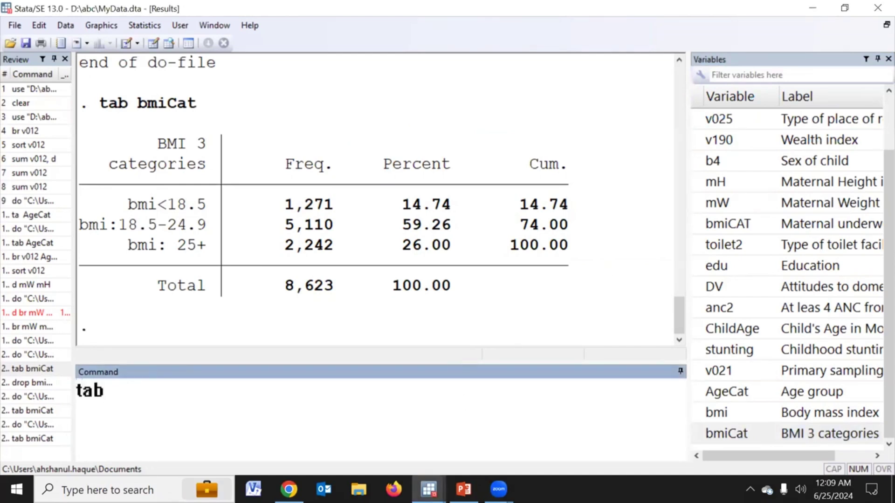
pyautogui.write('1')
pyautogui.doubleClick(699, 269)
pyautogui.click(699, 288)
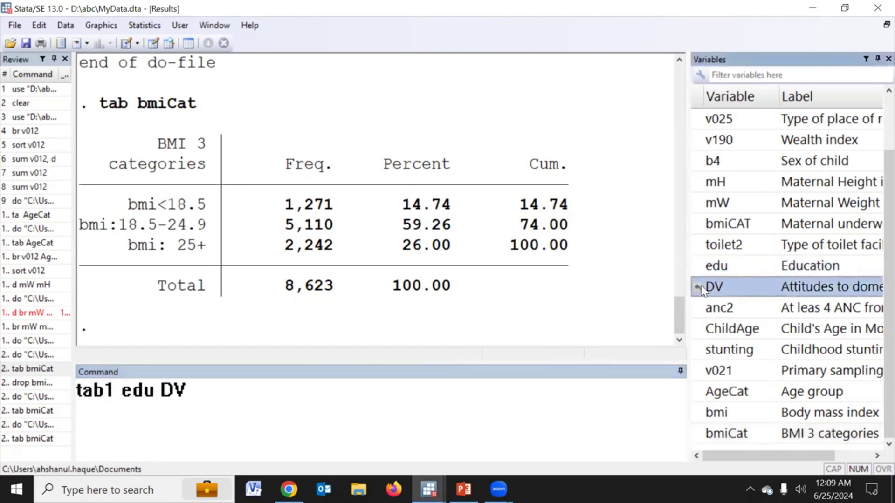
pyautogui.click(698, 308)
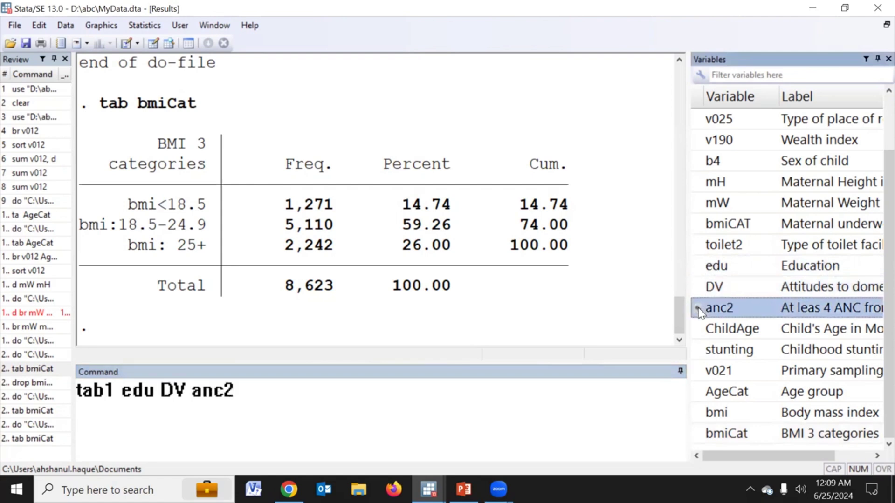
pyautogui.press('Return')
pyautogui.click(129, 327)
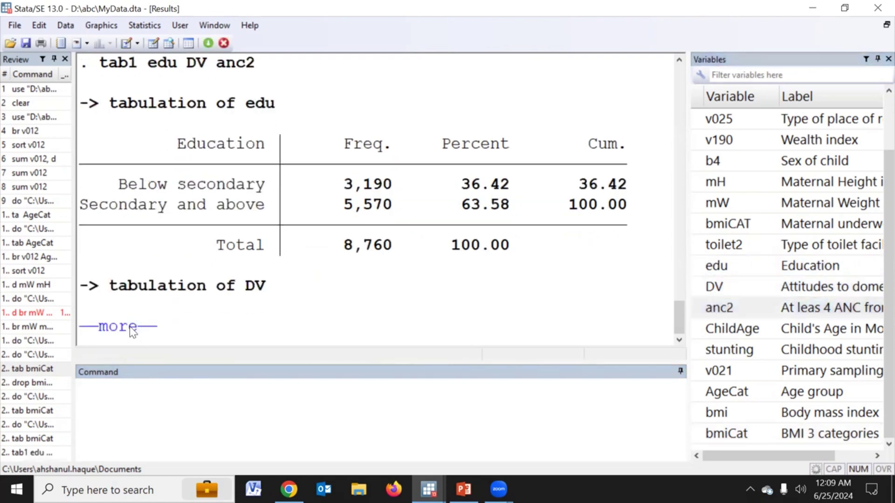
pyautogui.click(130, 327)
# Run set more off so that long output is shown without pausing
pyautogui.click(135, 410)
pyautogui.write('set mopre')
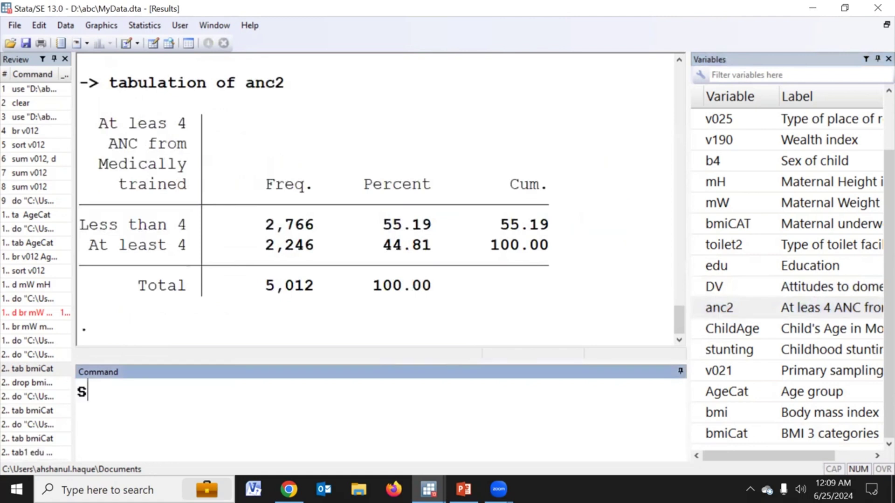
pyautogui.press('BackSpace')
pyautogui.press('BackSpace')
pyautogui.press('BackSpace')
pyautogui.write('re off')
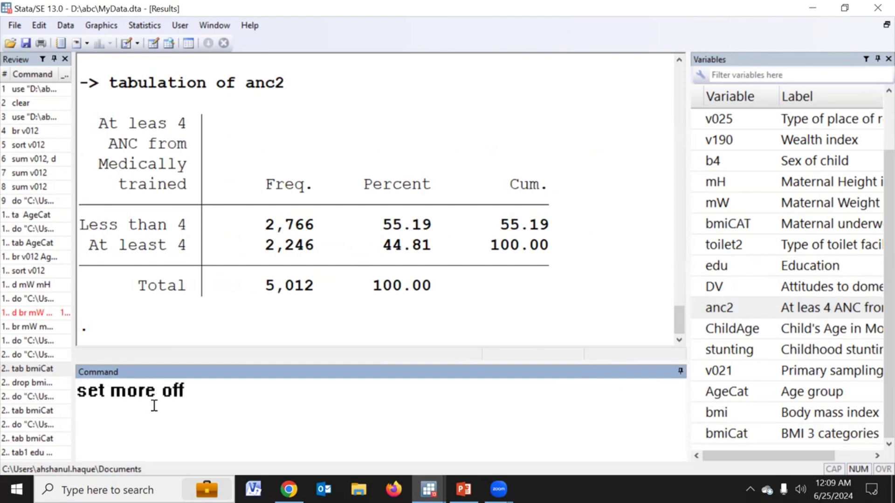
pyautogui.press('Return')
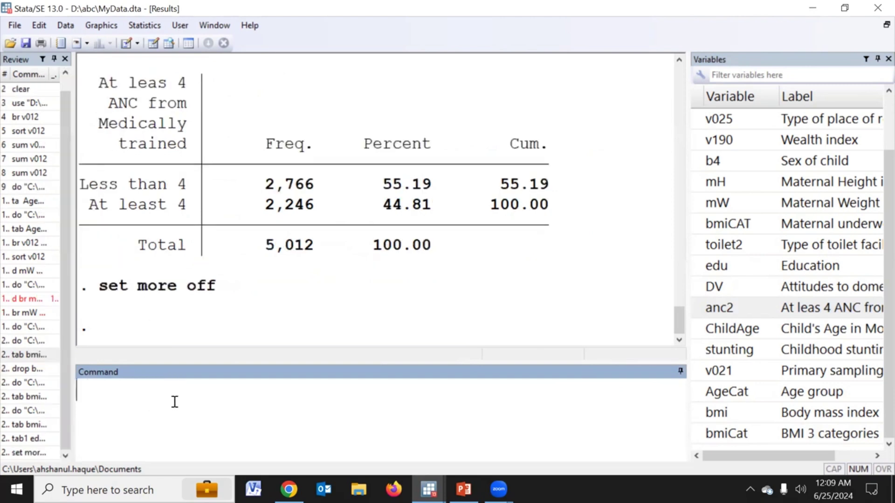
# Rerun the earlier tab1 edu DV anc2 command and look back through its output
pyautogui.click(25, 438)
pyautogui.press('Return')
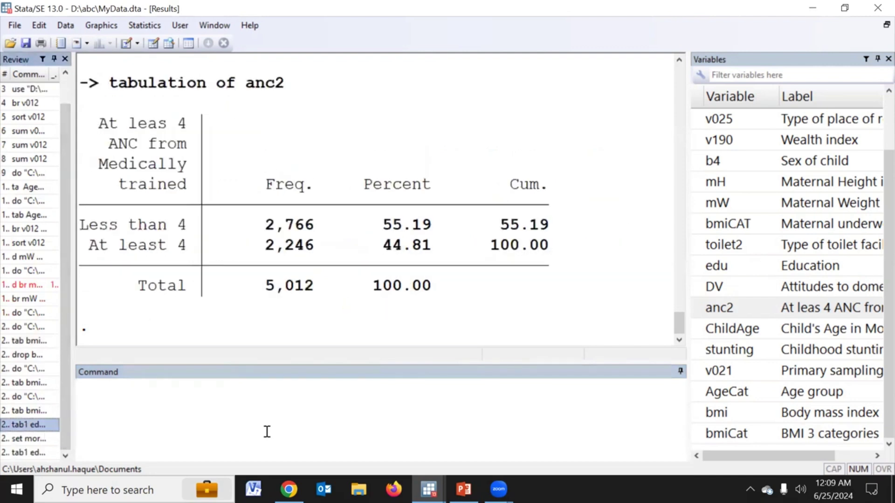
pyautogui.scroll(6, 314, 251)
pyautogui.scroll(-3, 313, 259)
pyautogui.scroll(5, 321, 196)
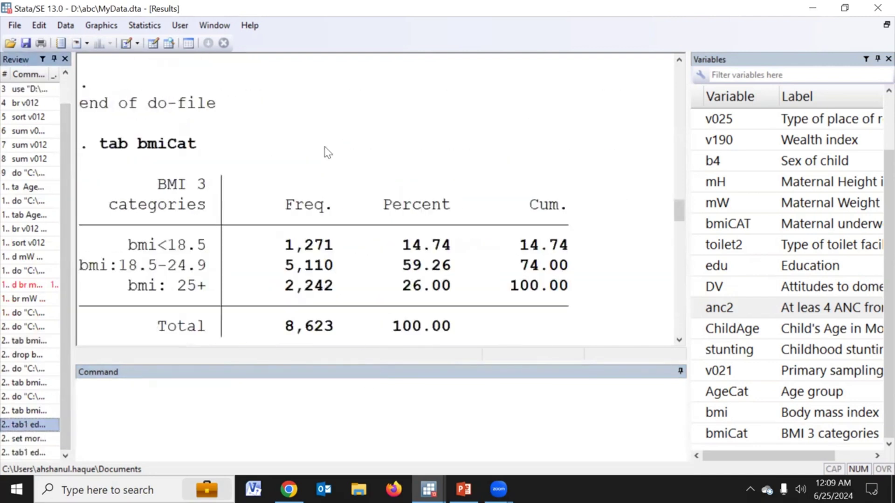
# Clear all results, run tab1 edu DV anc2 again and return to the start of its output
pyautogui.rightClick(326, 146)
pyautogui.click(355, 178)
pyautogui.click(39, 455)
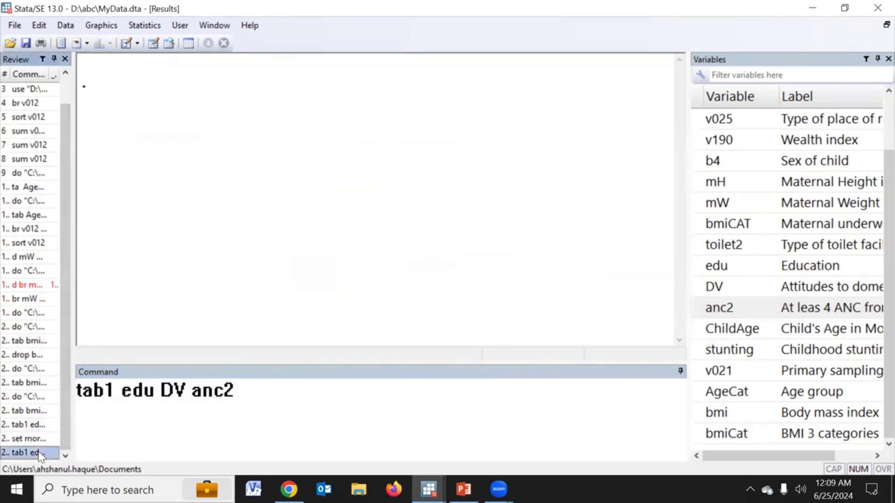
pyautogui.press('Return')
pyautogui.scroll(-1, 533, 222)
pyautogui.scroll(4, 314, 252)
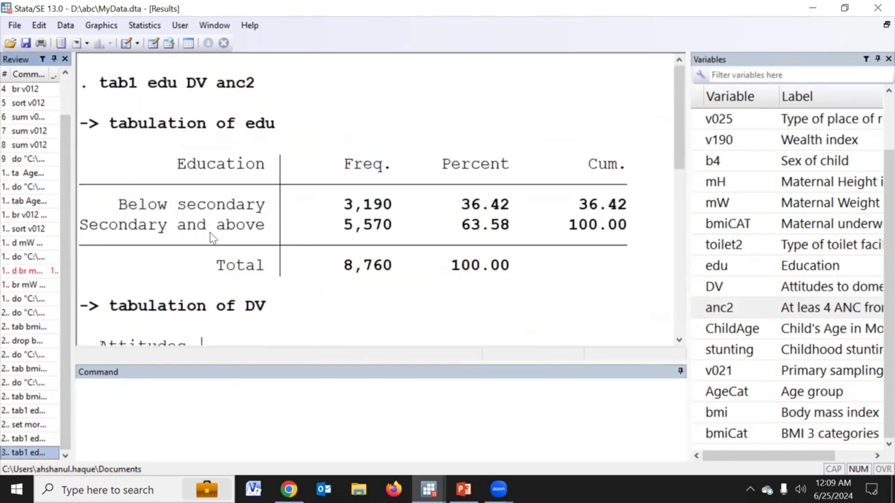
# Examine the category rows in the edu, DV and anc2 frequency tables, including their labels, frequencies and percentages
pyautogui.moveTo(124, 210); pyautogui.dragTo(645, 212)
pyautogui.moveTo(82, 226); pyautogui.dragTo(625, 230)
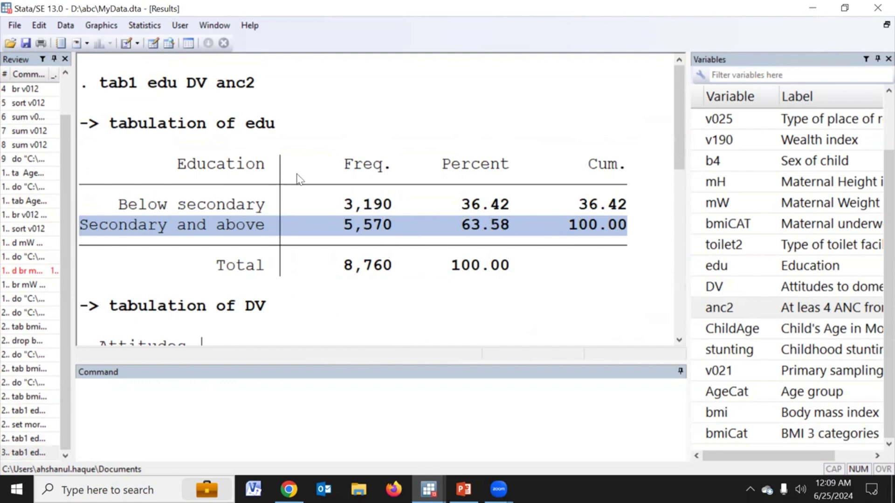
pyautogui.moveTo(248, 130); pyautogui.dragTo(286, 122)
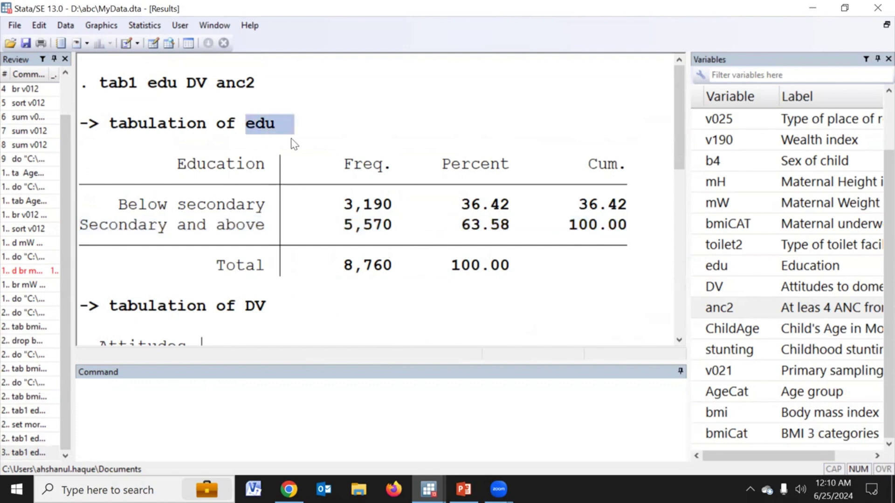
pyautogui.scroll(-2, 296, 226)
pyautogui.scroll(-2, 298, 230)
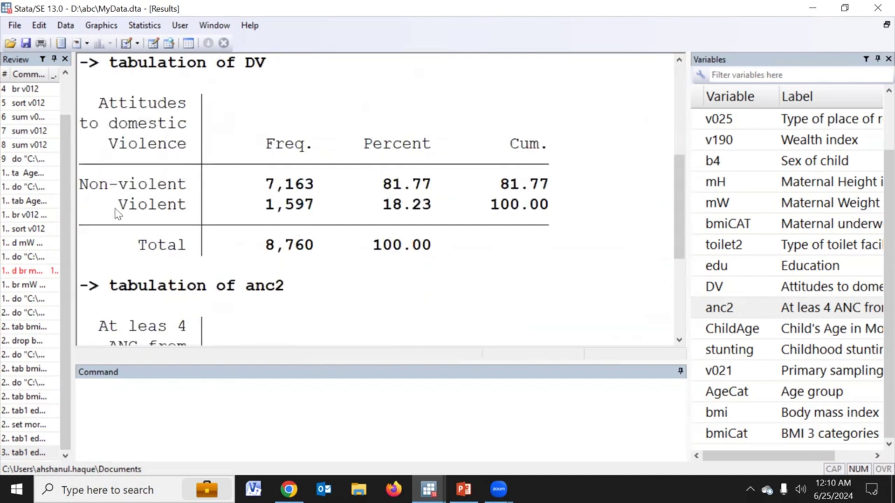
pyautogui.scroll(4, 170, 212)
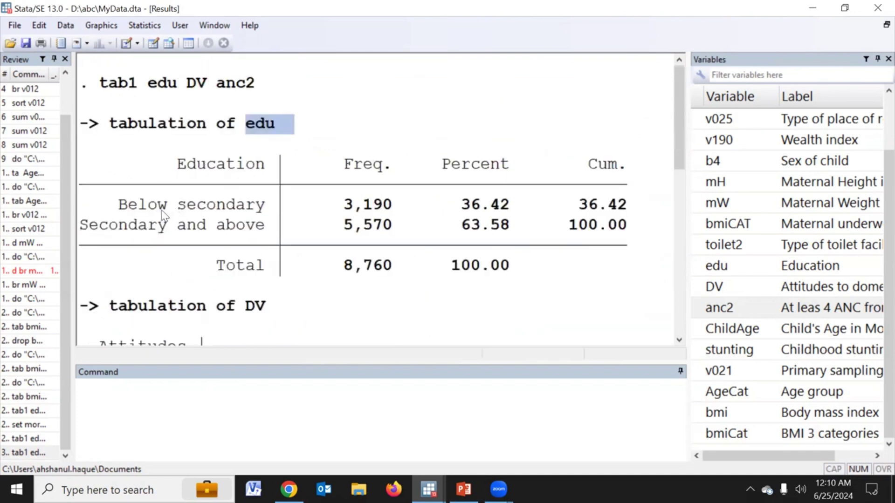
pyautogui.scroll(-3, 235, 253)
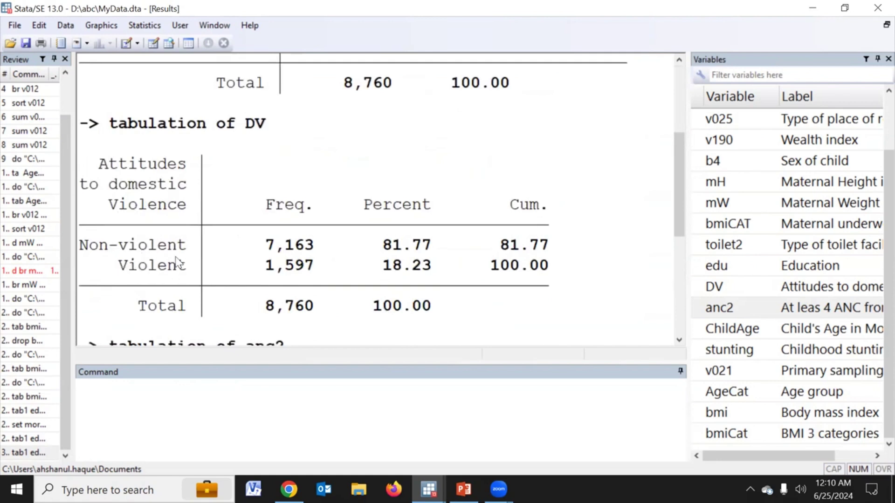
pyautogui.moveTo(81, 245); pyautogui.dragTo(550, 254)
pyautogui.scroll(-4, 459, 263)
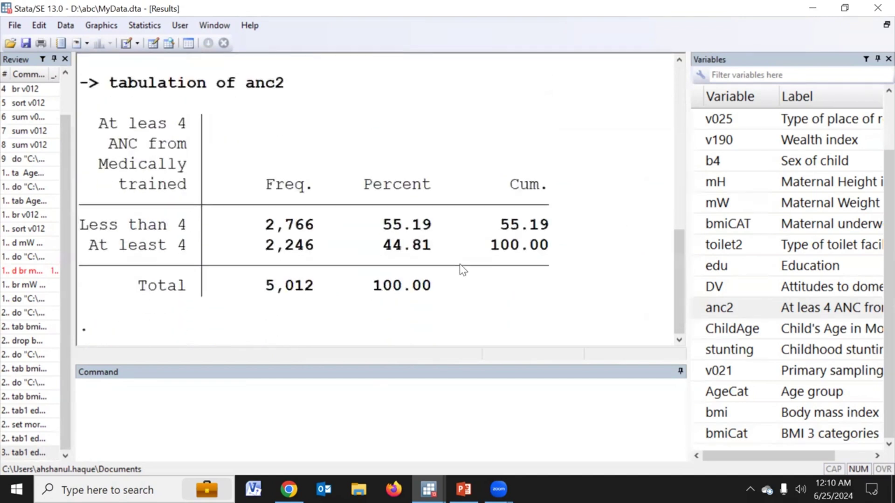
pyautogui.moveTo(92, 251); pyautogui.dragTo(558, 249)
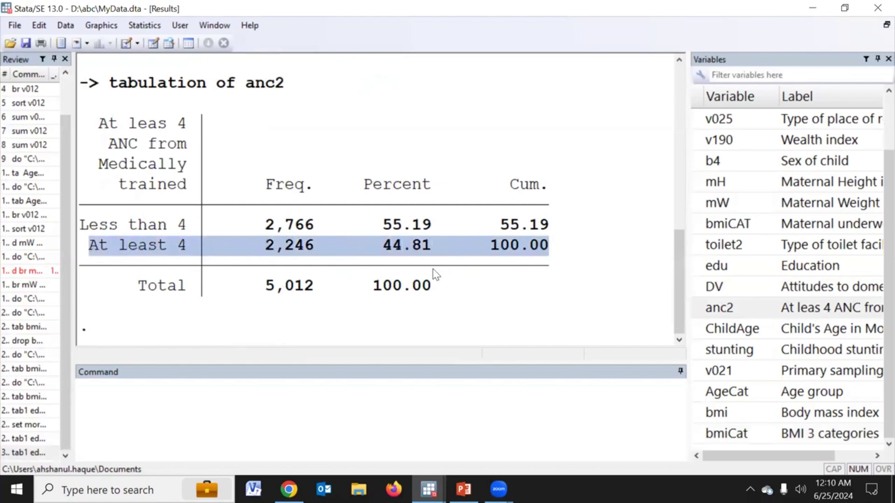
# Compare the Secondary and above, Non-violent and At least 4 rows across the three frequency tables
pyautogui.scroll(8, 238, 286)
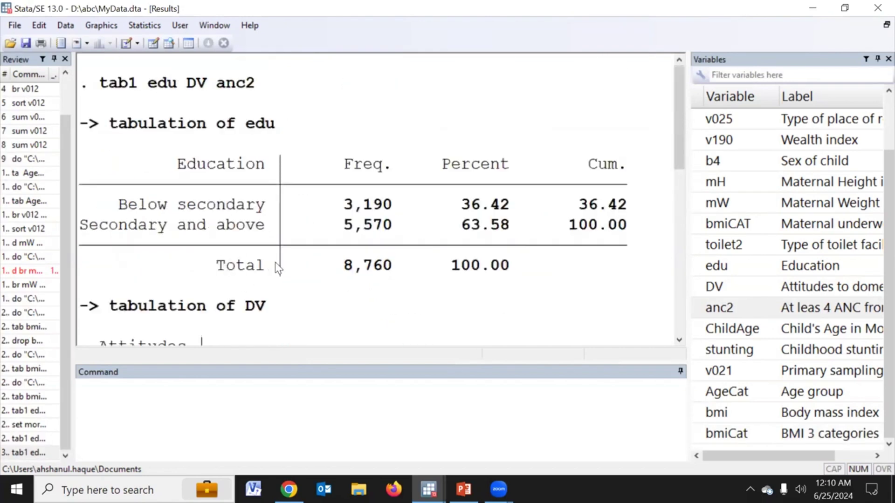
pyautogui.scroll(-1, 264, 229)
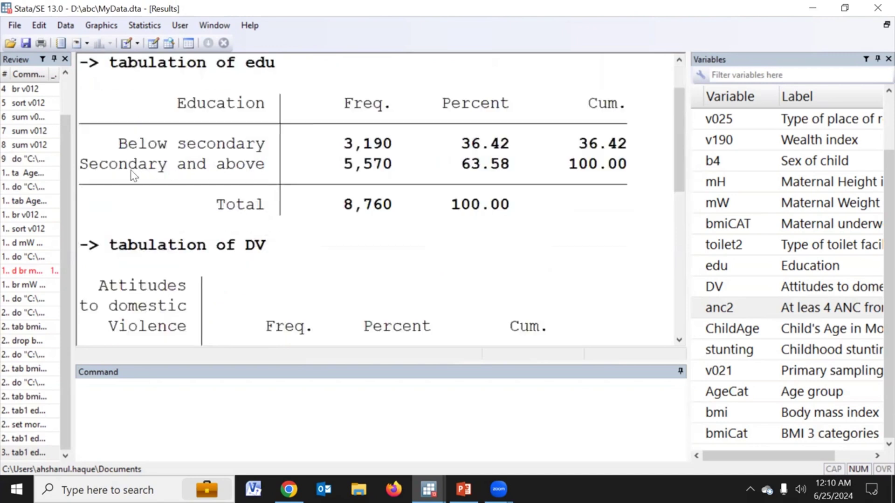
pyautogui.moveTo(83, 168); pyautogui.dragTo(625, 170)
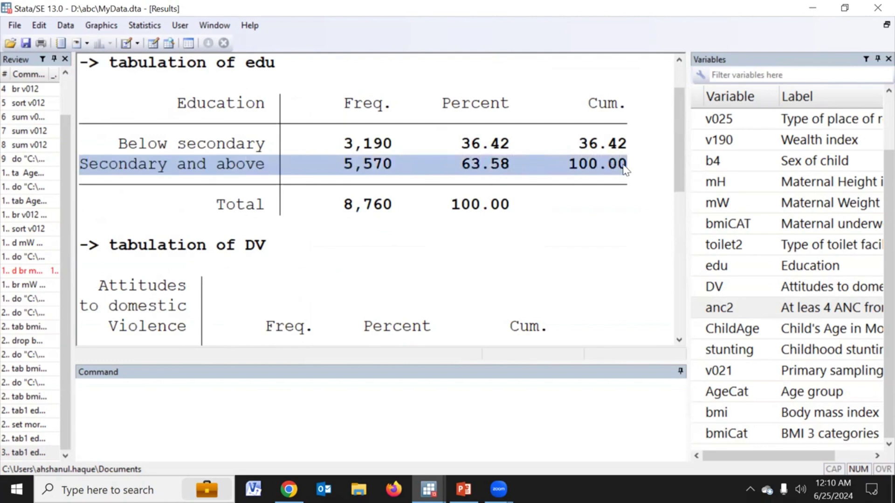
pyautogui.scroll(-3, 395, 205)
pyautogui.moveTo(83, 185); pyautogui.dragTo(552, 187)
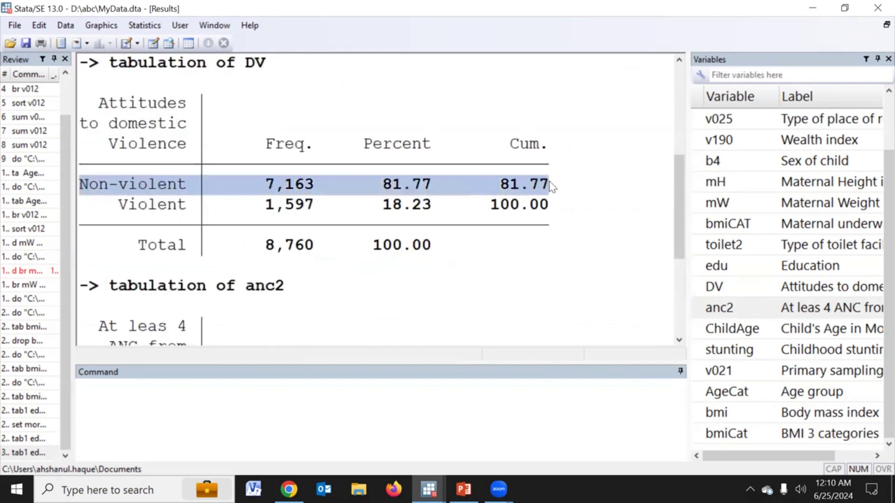
pyautogui.scroll(-2, 303, 245)
pyautogui.scroll(-1, 143, 273)
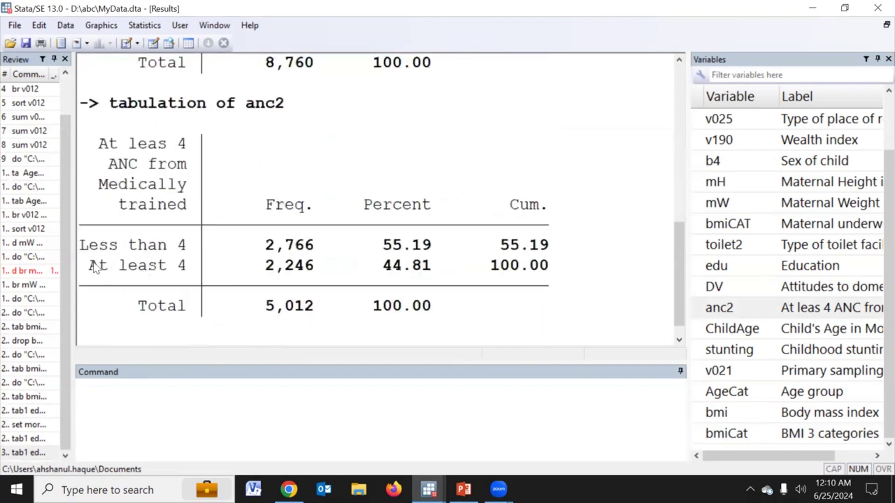
pyautogui.moveTo(80, 270); pyautogui.dragTo(548, 267)
pyautogui.scroll(3, 282, 298)
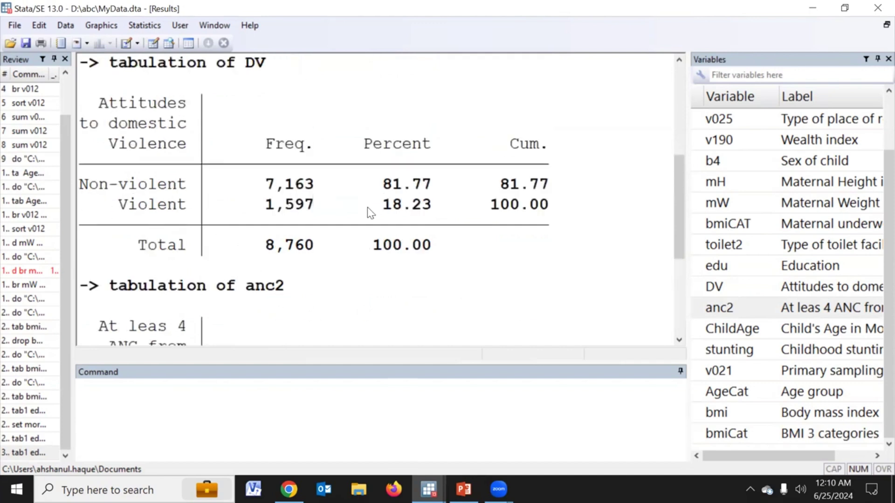
# Run numlabel, add to prefix the numeric codes to all value labels
pyautogui.click(168, 403)
pyautogui.write('n')
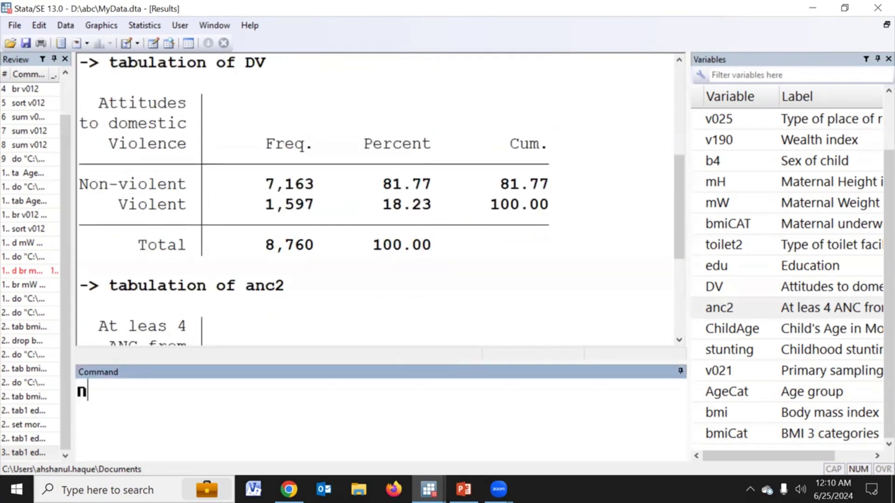
pyautogui.write('umlabel')
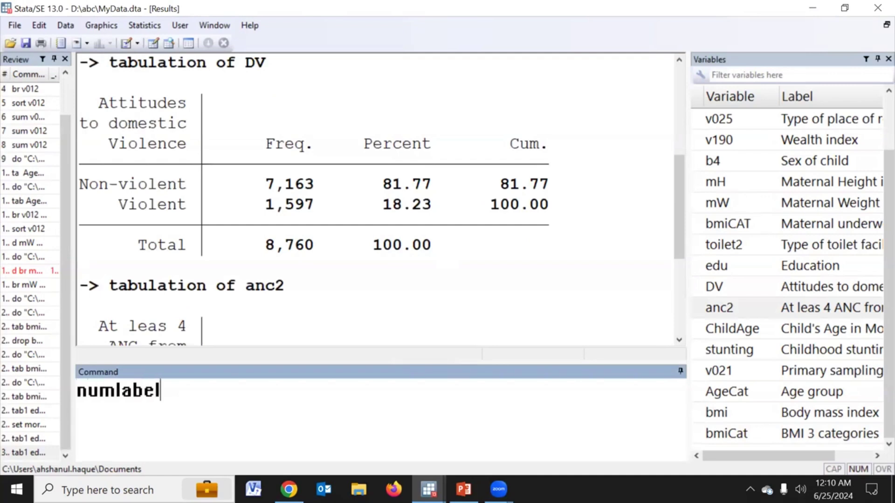
pyautogui.write('add')
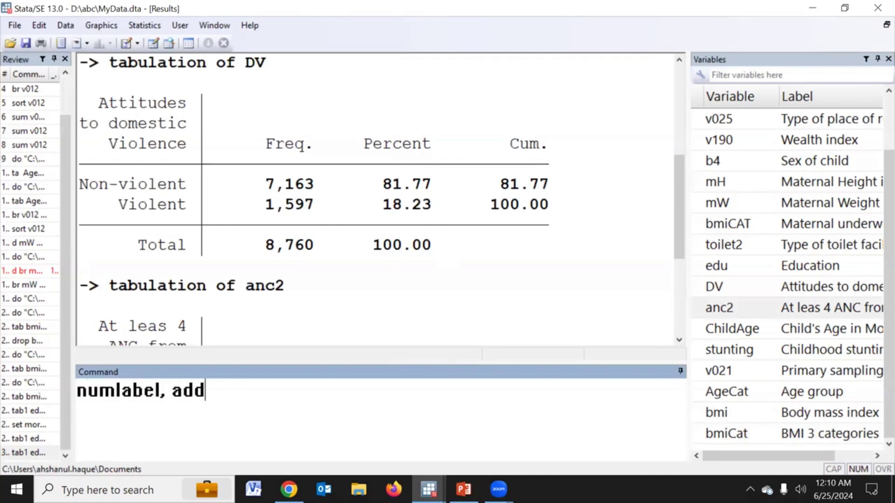
pyautogui.press('Return')
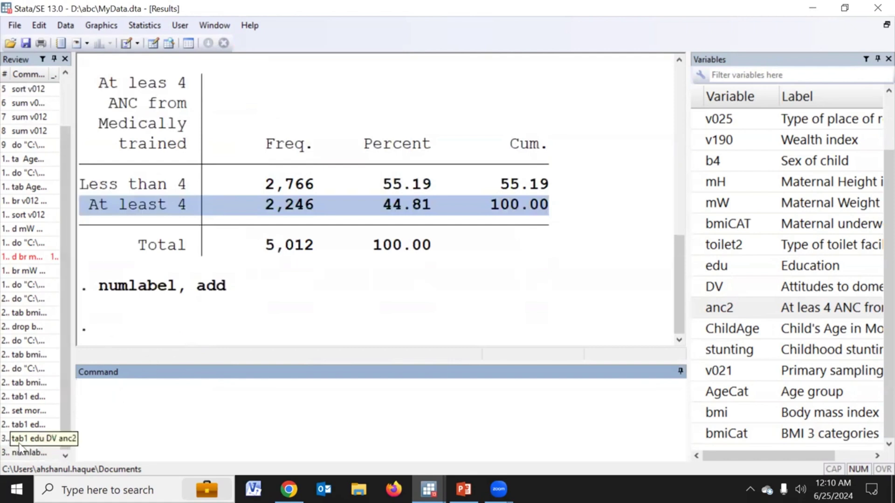
# Clear the results and rerun tab1 edu DV anc2 to tabulate the variables with their code-prefixed labels
pyautogui.rightClick(303, 208)
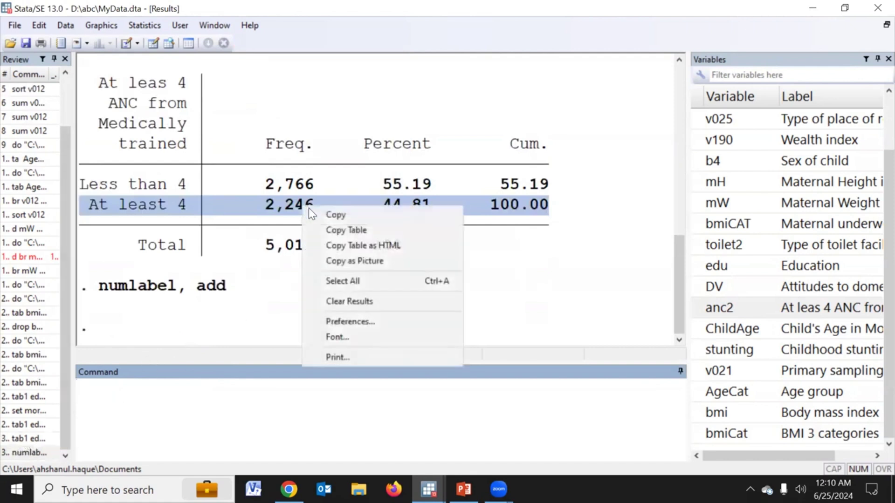
pyautogui.click(349, 302)
pyautogui.click(28, 425)
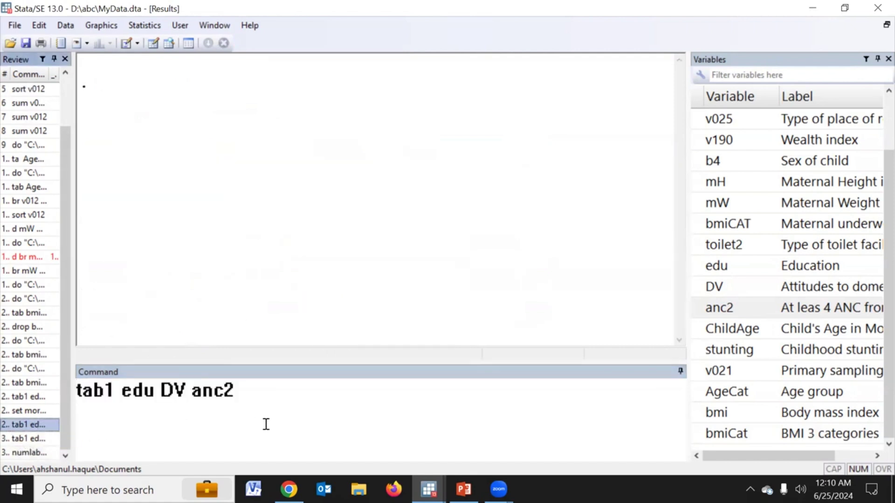
pyautogui.press('Return')
pyautogui.scroll(10, 439, 190)
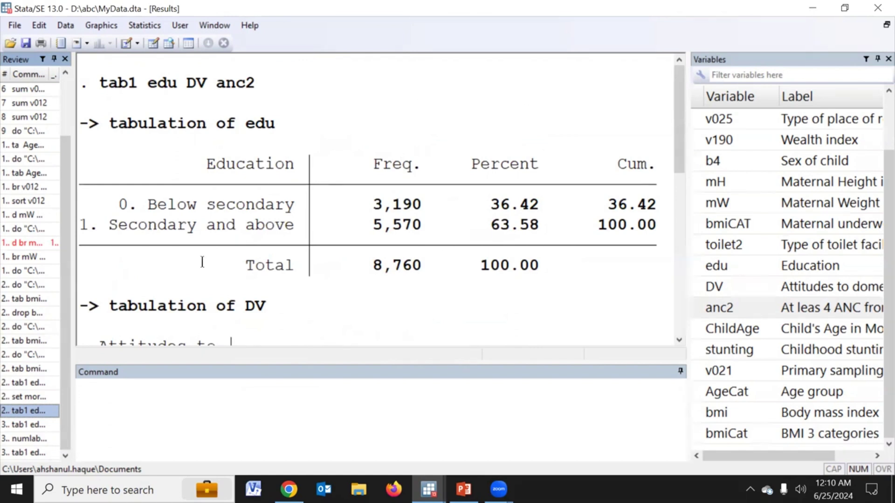
# Annotate the screen above the edu table with the text "Educated + No violence + Good ANC", widening the text box to fit one line
pyautogui.moveTo(372, 101); pyautogui.dragTo(641, 130)
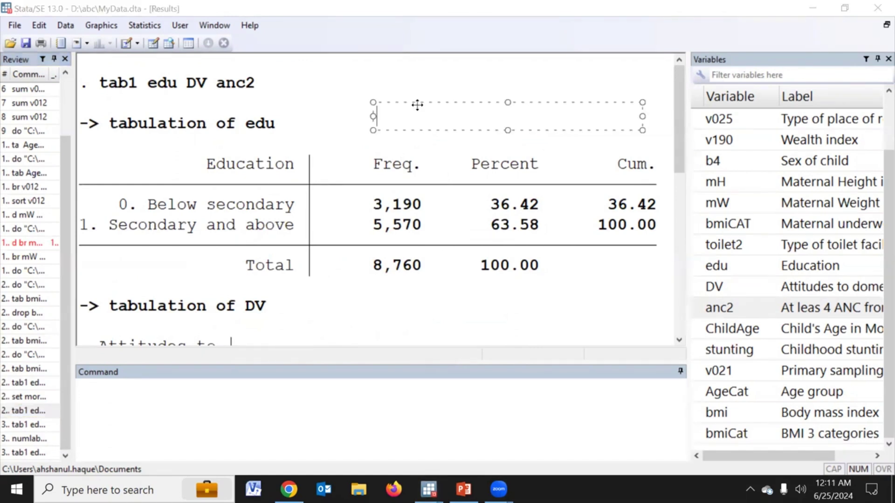
pyautogui.moveTo(416, 101); pyautogui.dragTo(381, 80)
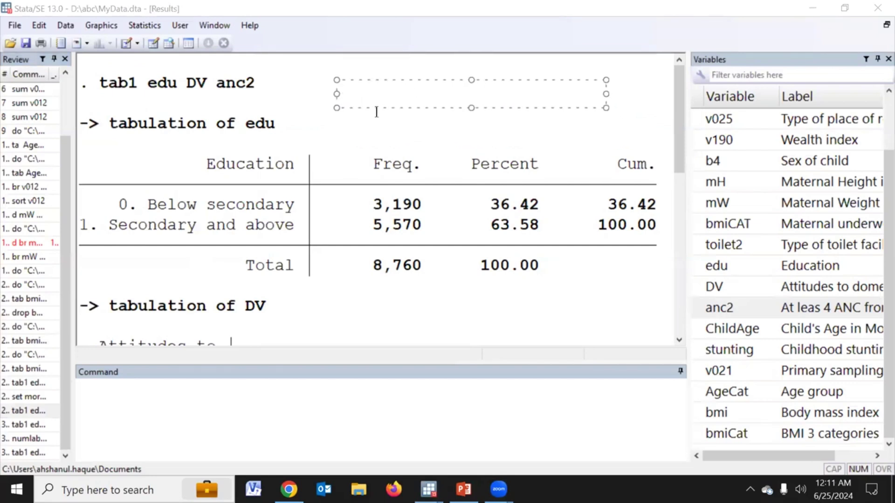
pyautogui.write('Educate')
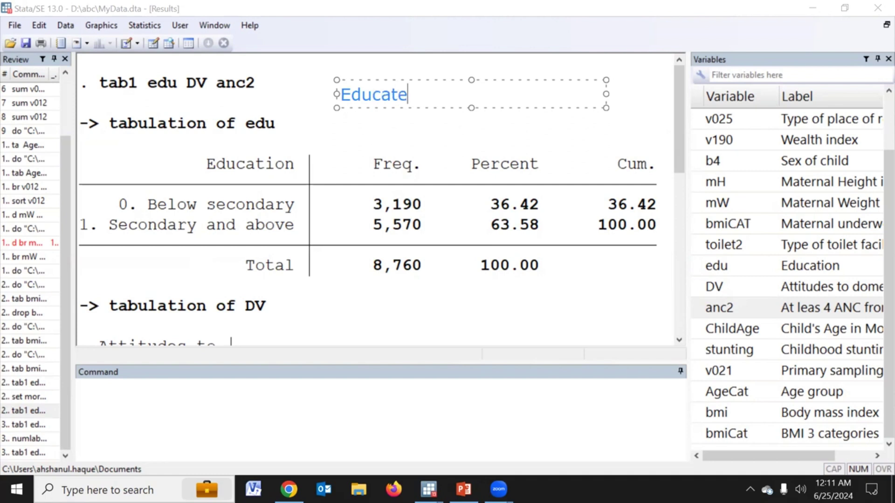
pyautogui.write('d +')
pyautogui.write('No viol')
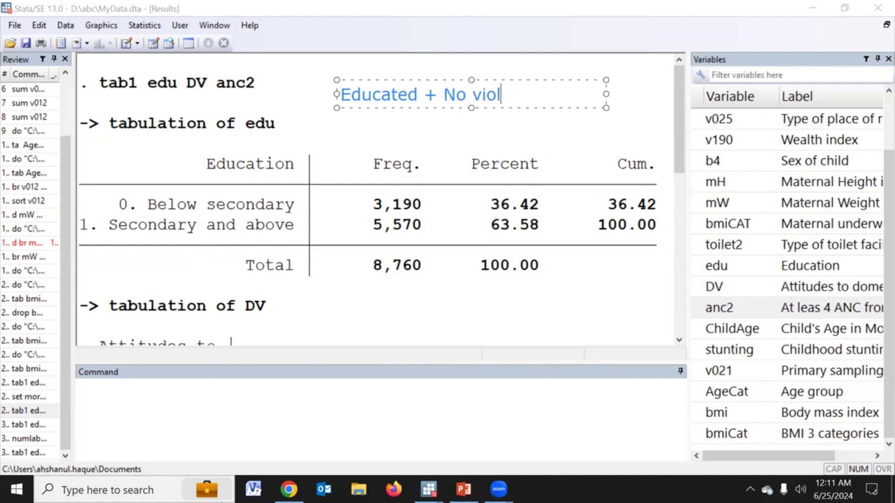
pyautogui.write('ence + ')
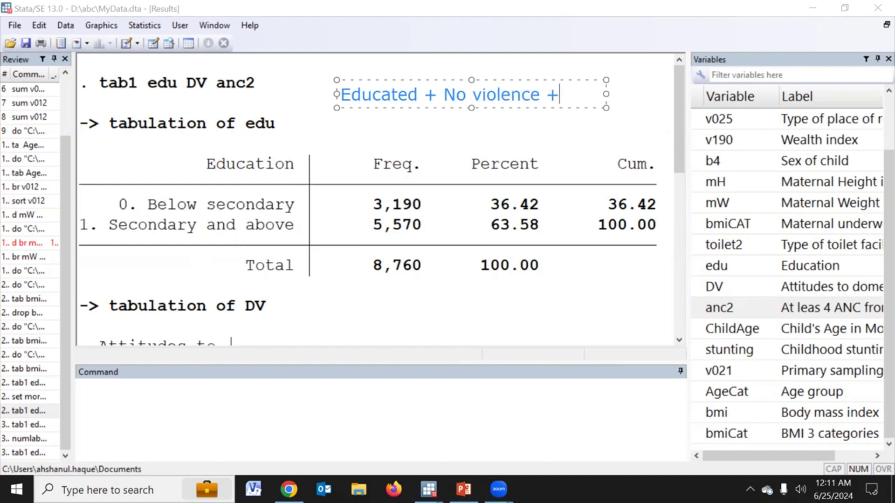
pyautogui.write('Good ANC')
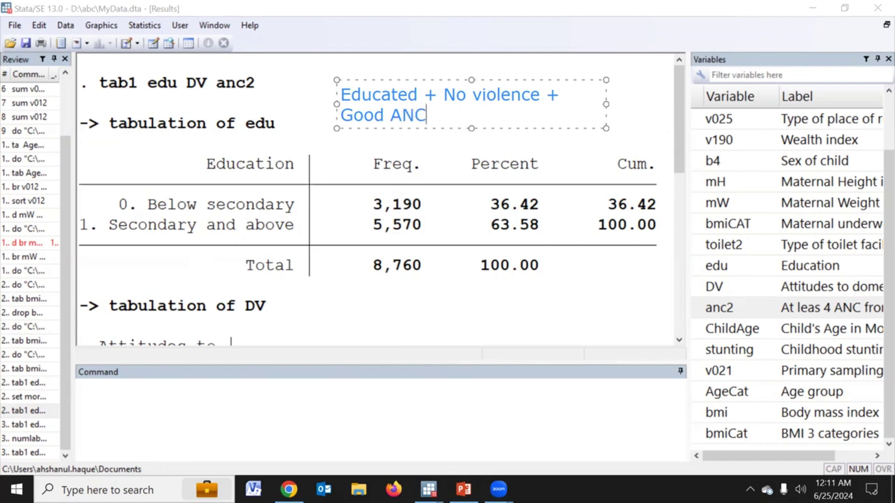
pyautogui.moveTo(605, 104); pyautogui.dragTo(676, 98)
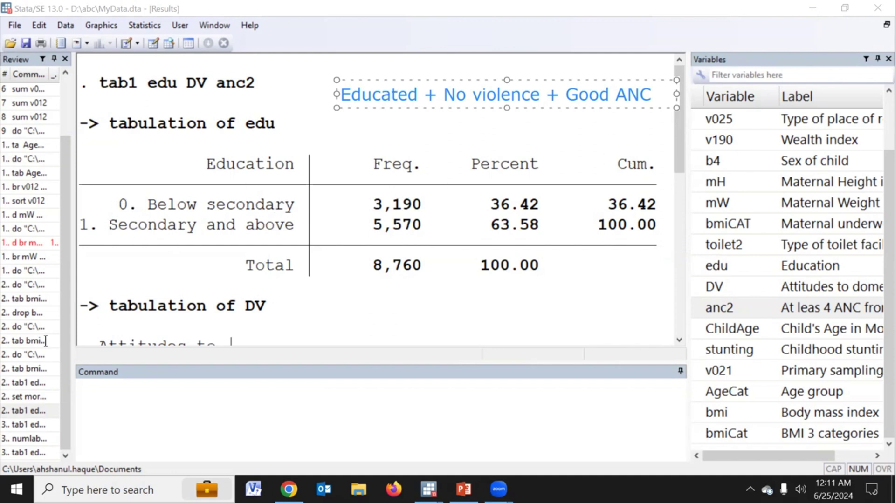
# Check the coded categories in the edu and DV frequency tables, highlighting the Non-violent label
pyautogui.scroll(-2, 227, 275)
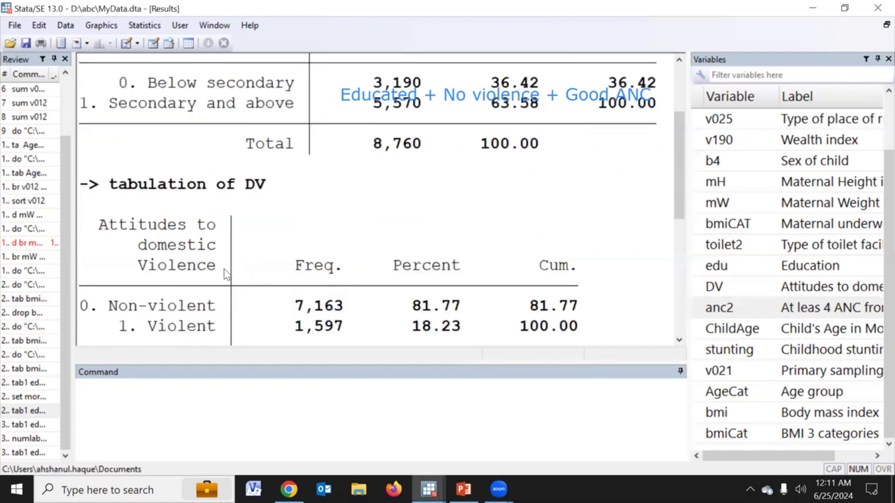
pyautogui.scroll(-1, 172, 233)
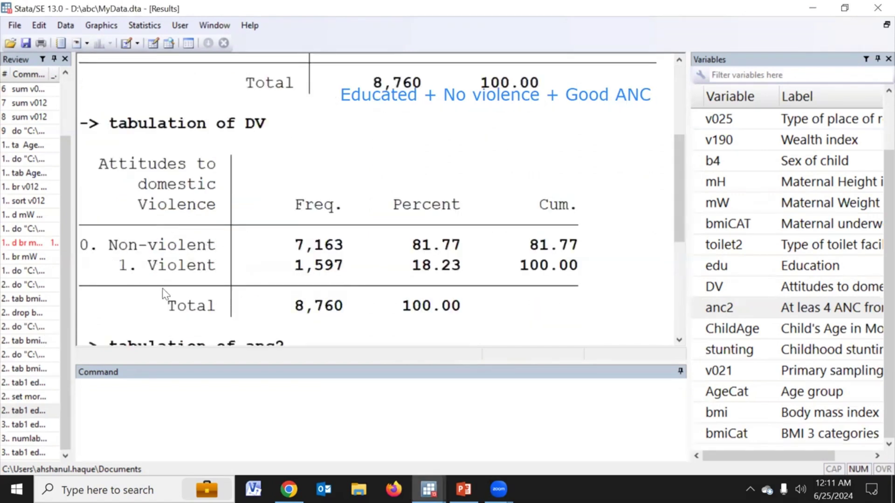
pyautogui.scroll(3, 165, 293)
pyautogui.scroll(-3, 164, 294)
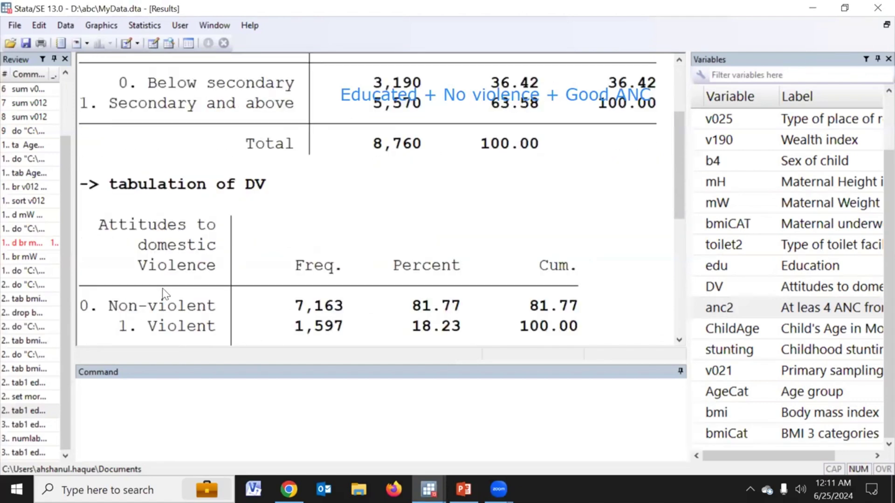
pyautogui.scroll(-2, 119, 221)
pyautogui.moveTo(86, 187); pyautogui.dragTo(200, 184)
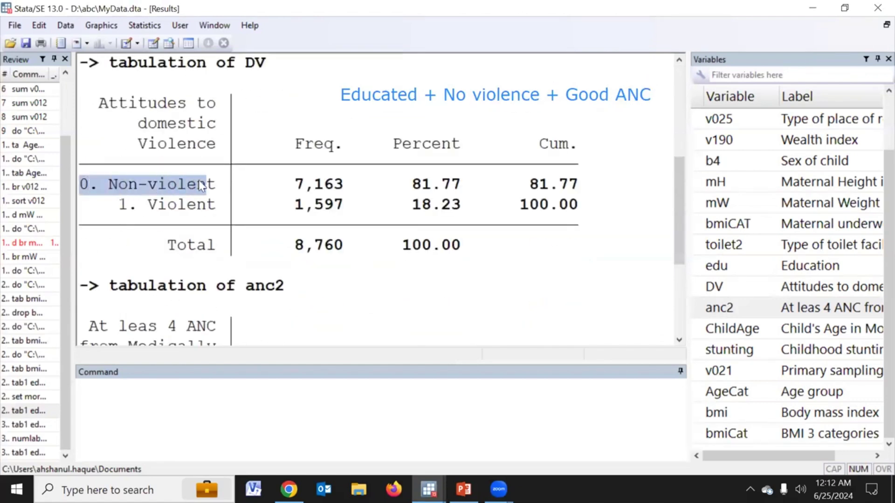
# Examine the category codes in the anc2 tabulation, including "1. At least 4", and clear the results output
pyautogui.scroll(-2, 175, 210)
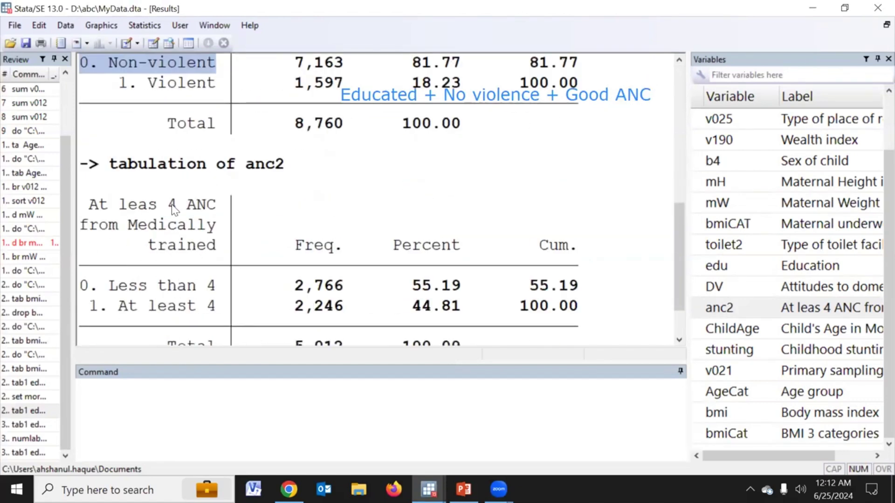
pyautogui.moveTo(89, 308); pyautogui.dragTo(246, 313)
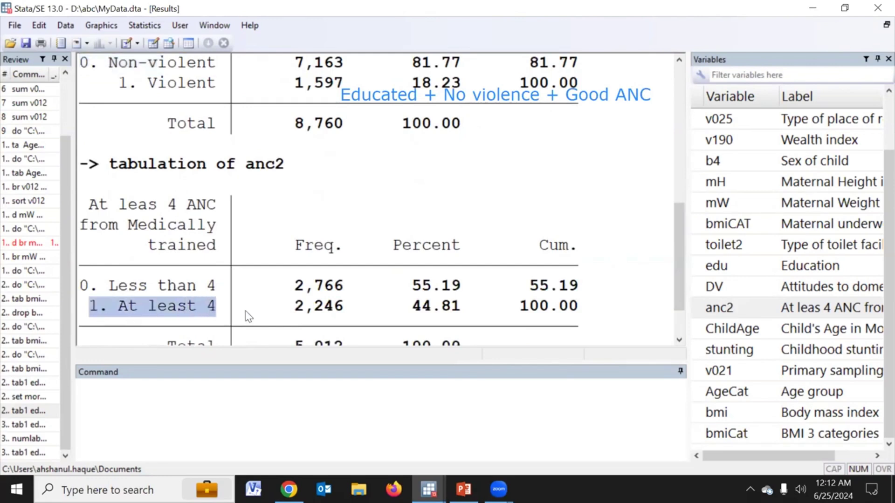
pyautogui.rightClick(512, 183)
pyautogui.click(554, 278)
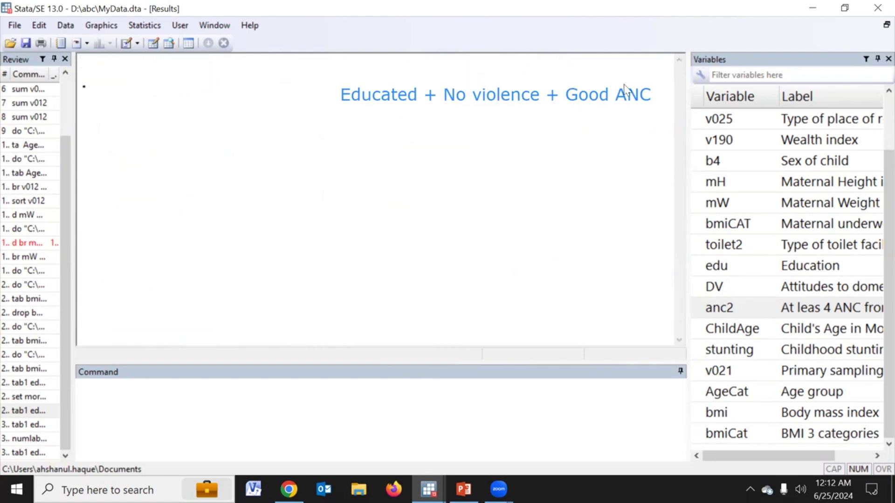
# Add the text annotation "1 & 0 & 1" below the "Educated + No violence + Good ANC" note
pyautogui.click(346, 117)
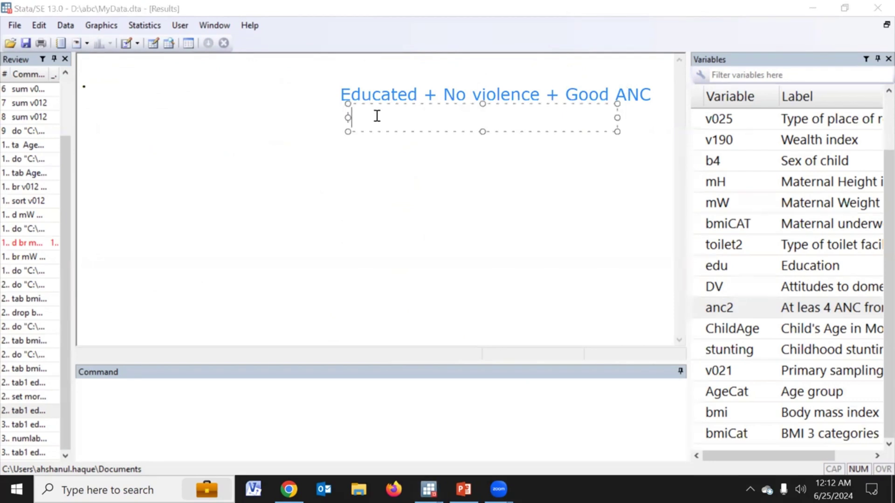
pyautogui.write('1 & 0 & ')
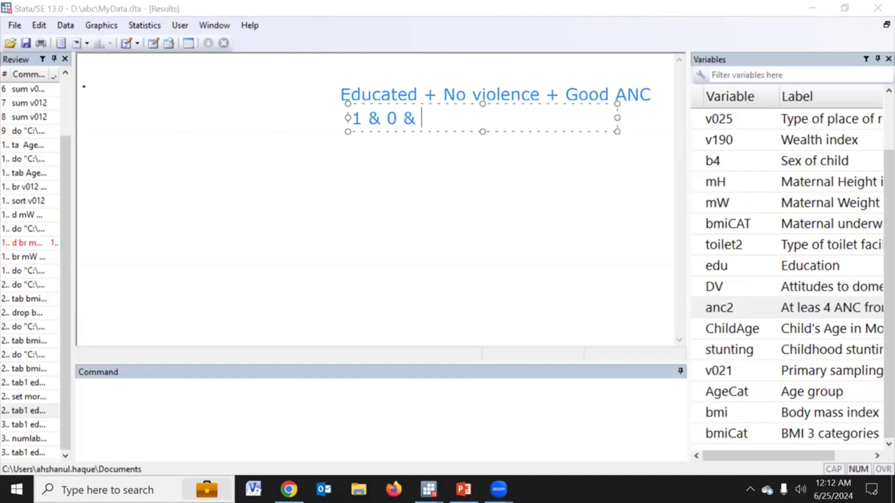
pyautogui.write('1')
pyautogui.doubleClick(357, 118)
pyautogui.doubleClick(390, 118)
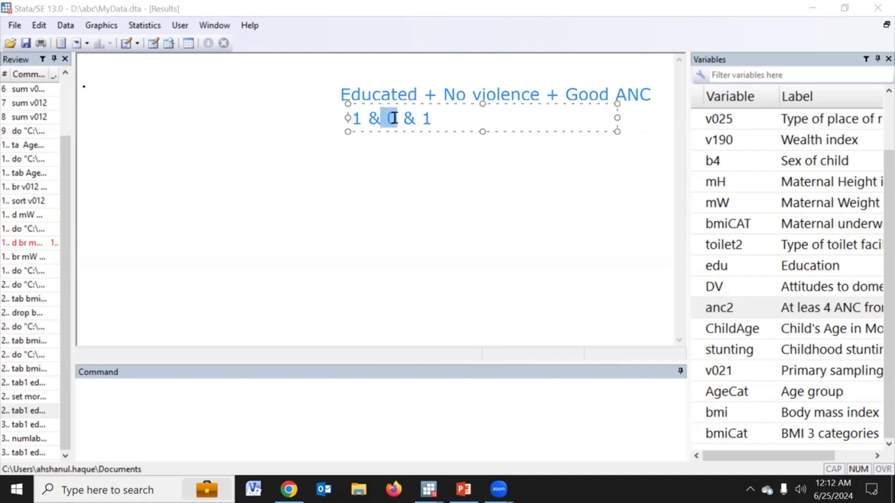
pyautogui.doubleClick(426, 118)
pyautogui.click(470, 207)
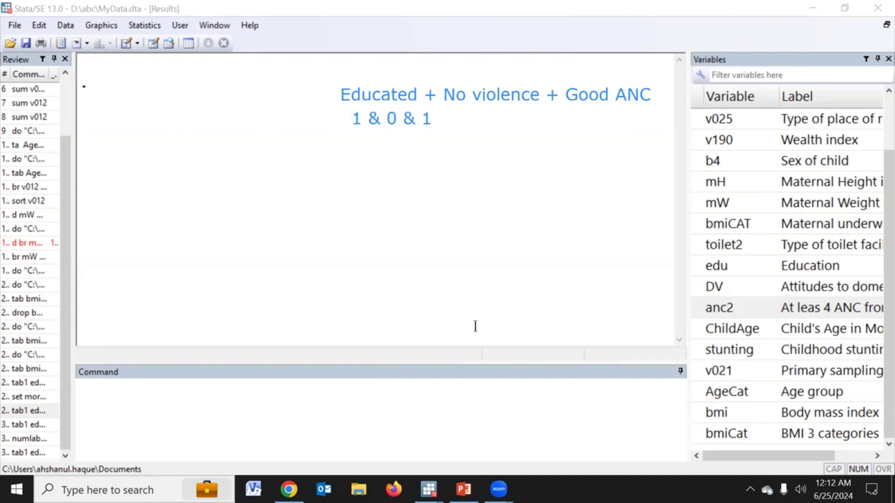
# Put the variable names edu, DV and anc2 in the command line, copy them and empty the command line
pyautogui.doubleClick(697, 265)
pyautogui.doubleClick(697, 286)
pyautogui.doubleClick(697, 307)
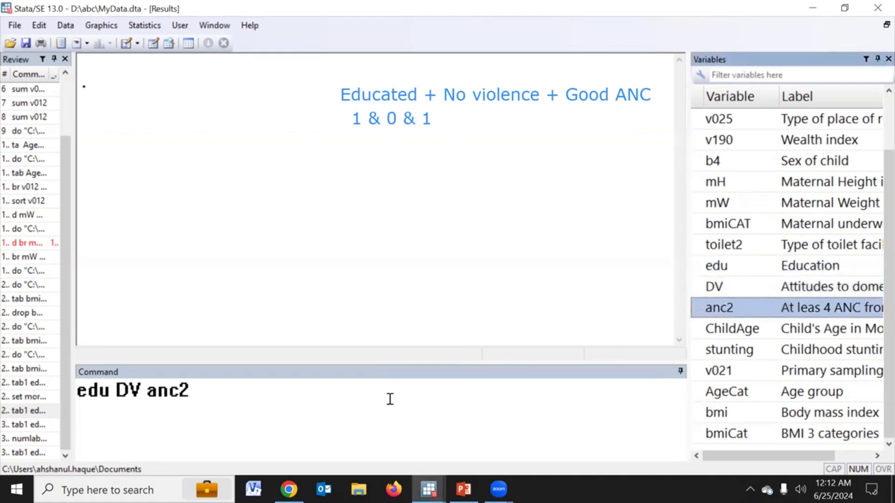
pyautogui.tripleClick(389, 399)
pyautogui.hotkey('ctrl', 'c')
pyautogui.press('BackSpace')
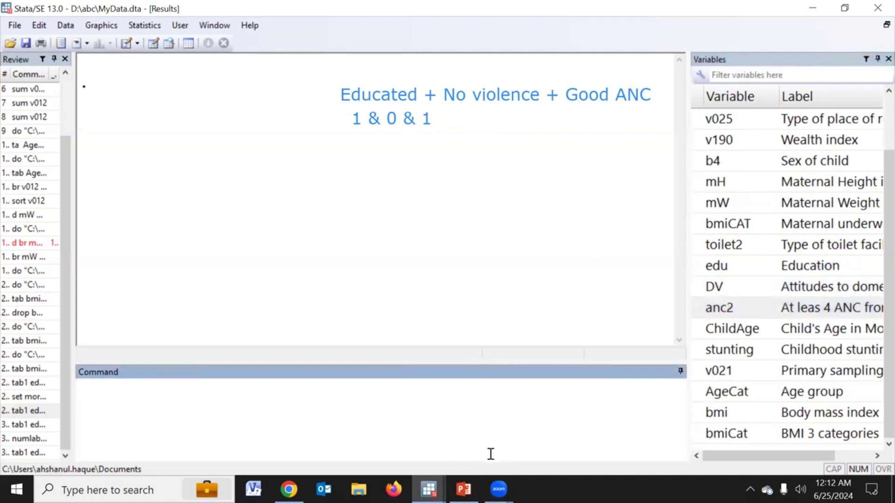
# In the do-file editor, add blank lines below the use command and paste "edu DV anc2" on line 7
pyautogui.moveTo(428, 489)
pyautogui.click(460, 448)
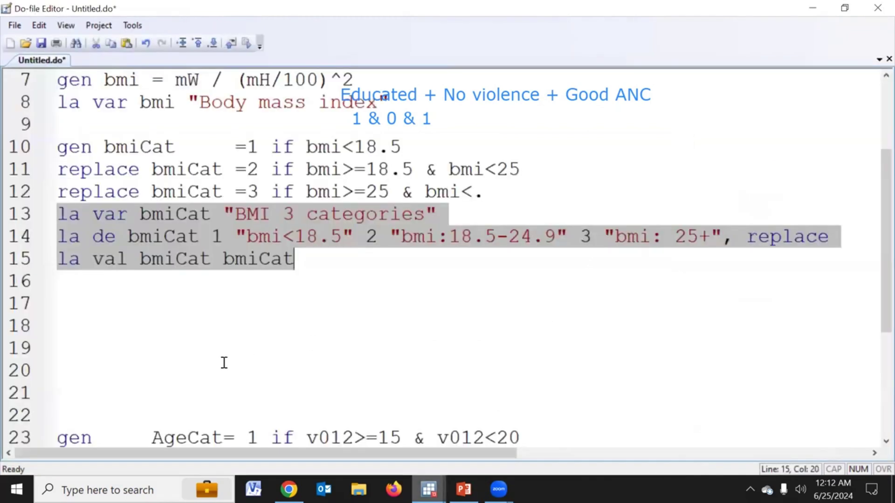
pyautogui.scroll(2, 262, 318)
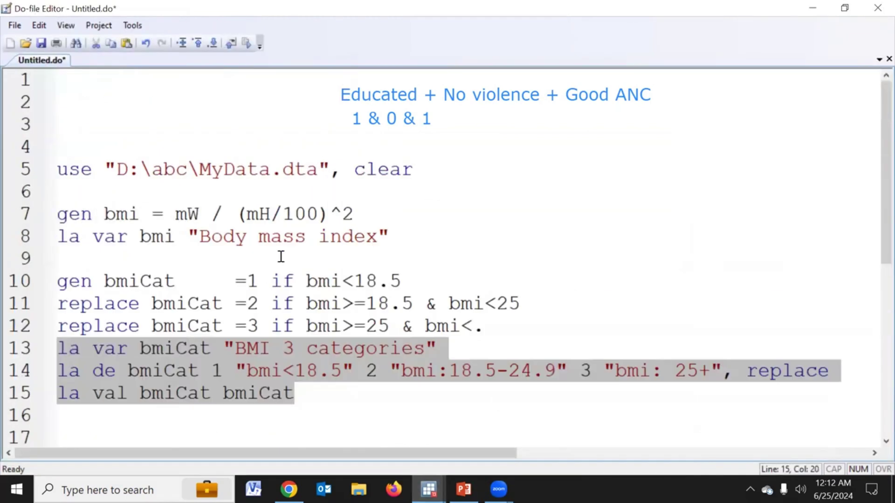
pyautogui.click(443, 176)
pyautogui.press('Return')
pyautogui.press('Return')
pyautogui.press('Return')
pyautogui.press('Return')
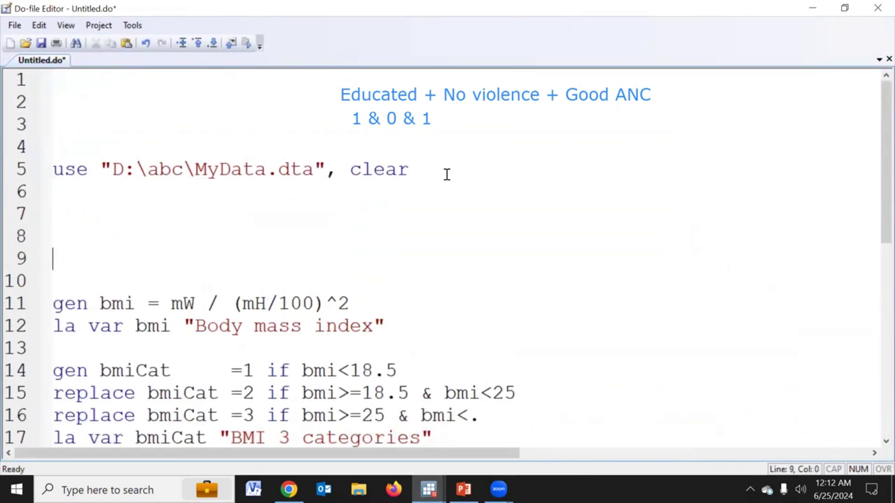
pyautogui.press('Return')
pyautogui.press('Return')
pyautogui.click(222, 215)
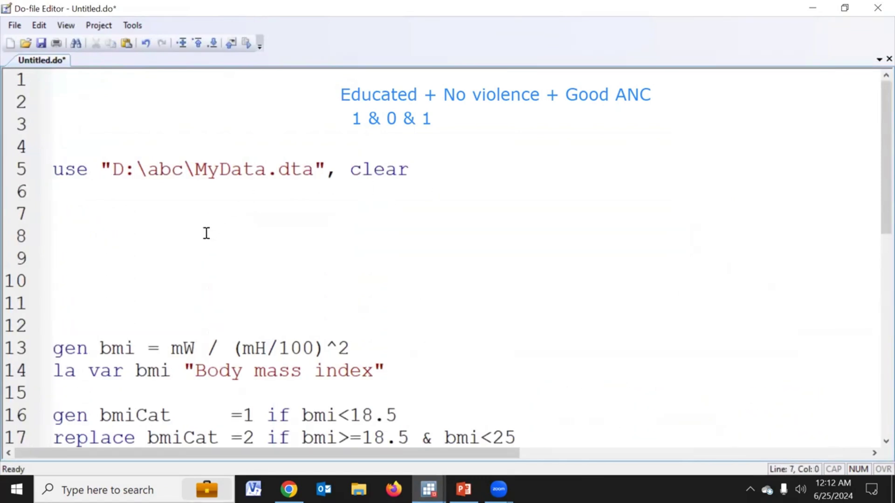
pyautogui.hotkey('ctrl', 'v')
# Add spacing above the pasted variable list and start a gen command on line 7
pyautogui.click(132, 194)
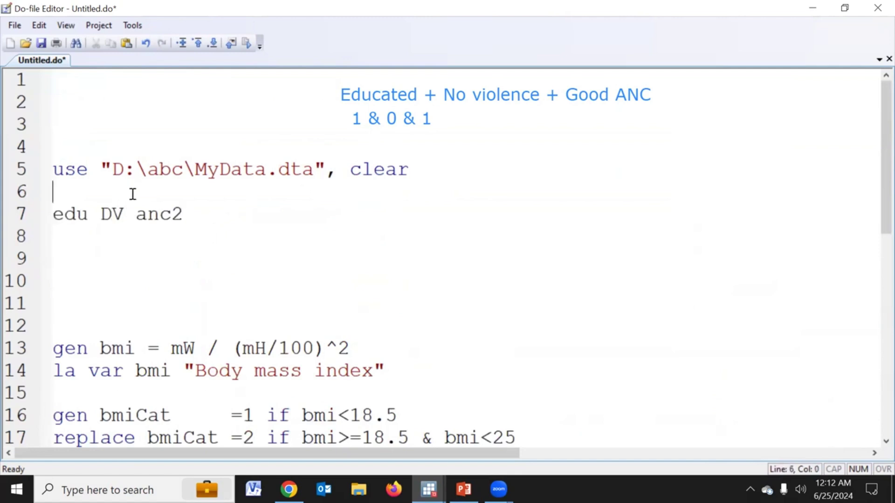
pyautogui.press('Return')
pyautogui.press('Return')
pyautogui.press('Up')
pyautogui.write('gen')
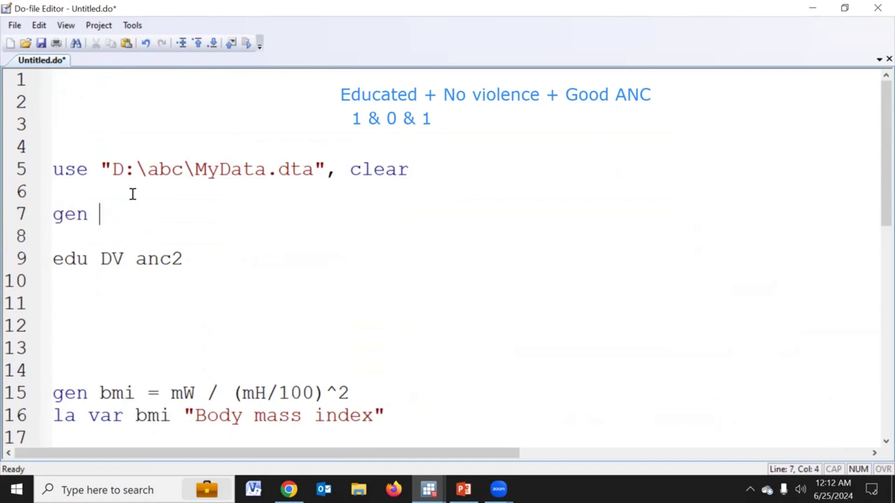
pyautogui.write('good')
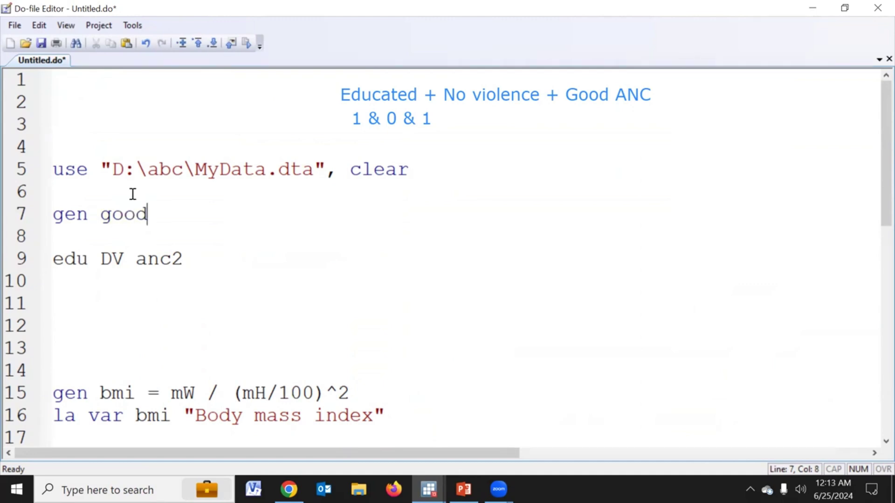
pyautogui.write('Pr')
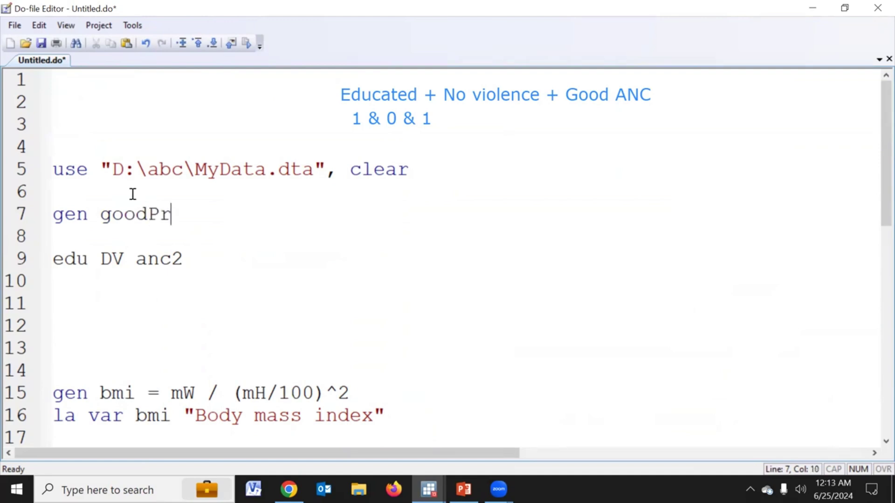
pyautogui.write('a')
pyautogui.press('BackSpace')
pyautogui.press('BackSpace')
pyautogui.press('BackSpace')
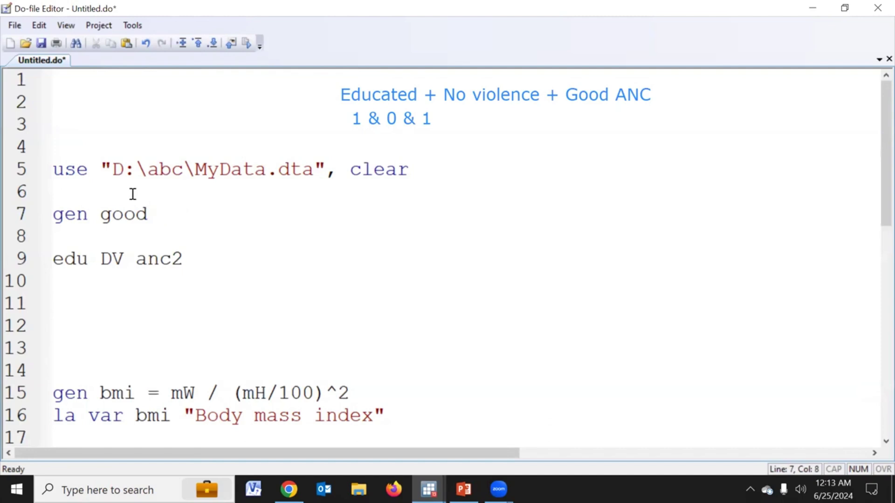
pyautogui.press('BackSpace')
pyautogui.press('BackSpace')
pyautogui.press('BackSpace')
pyautogui.press('BackSpace')
# Complete the gen command with WellM=0 and begin the following line with "replace WellM = 1 if"
pyautogui.write('Well')
pyautogui.write('M=0')
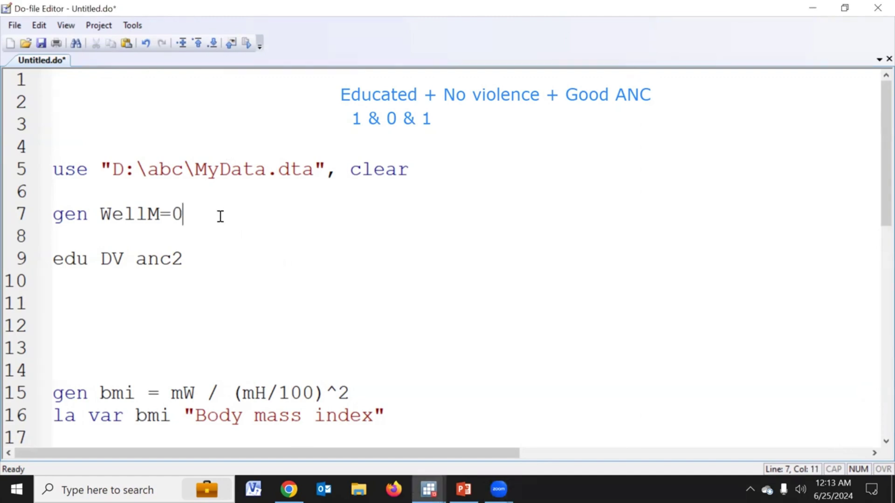
pyautogui.press('Return')
pyautogui.write('repl')
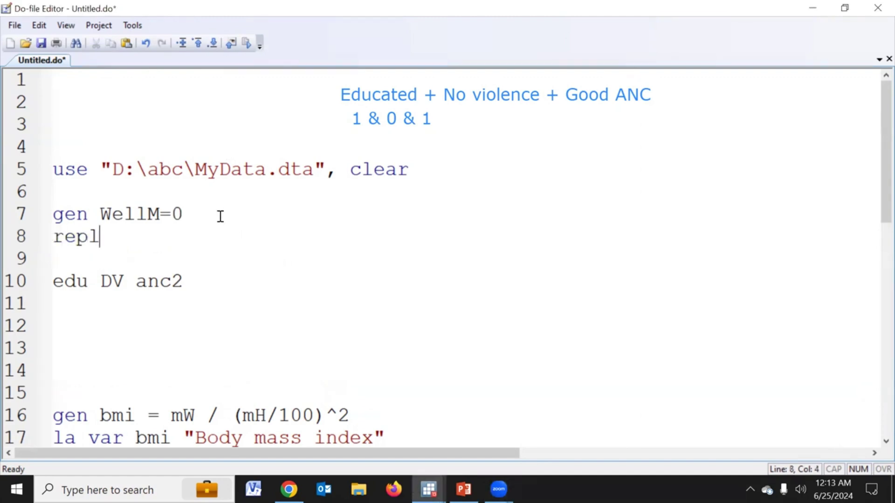
pyautogui.write('ace WellM = 1 if')
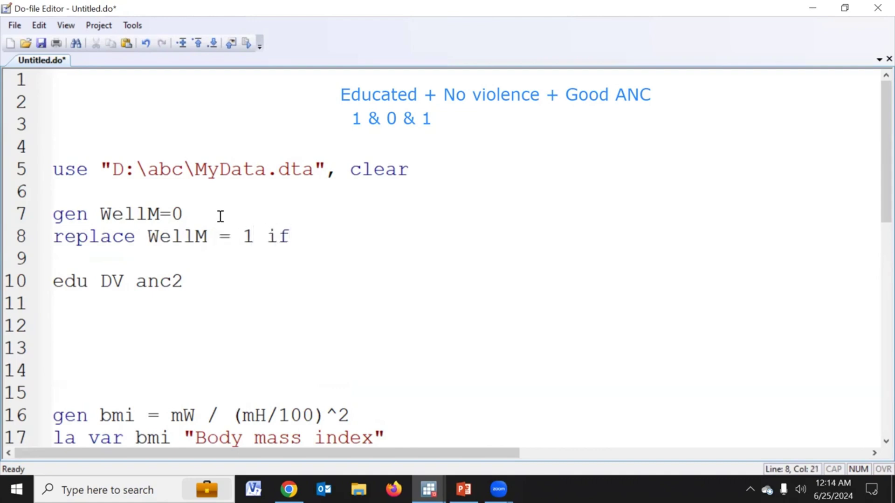
# Move edu from the variable list into the replace condition as "edu==1 &"
pyautogui.doubleClick(71, 284)
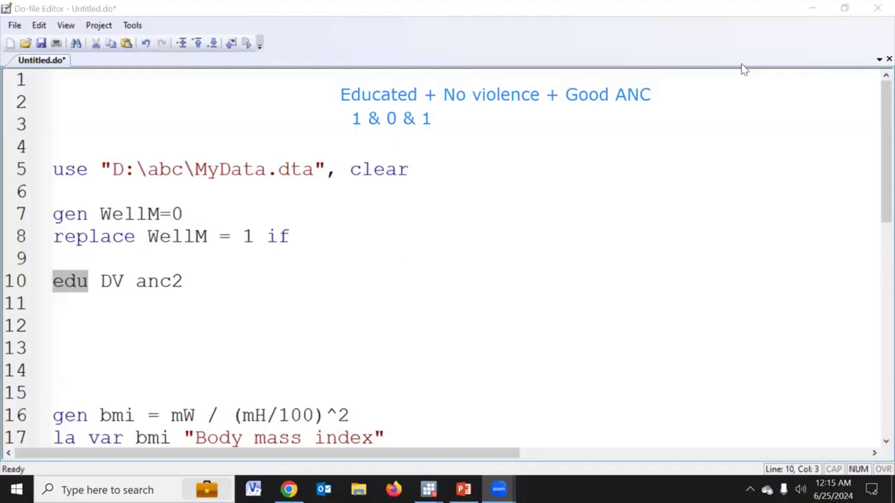
pyautogui.click(329, 235)
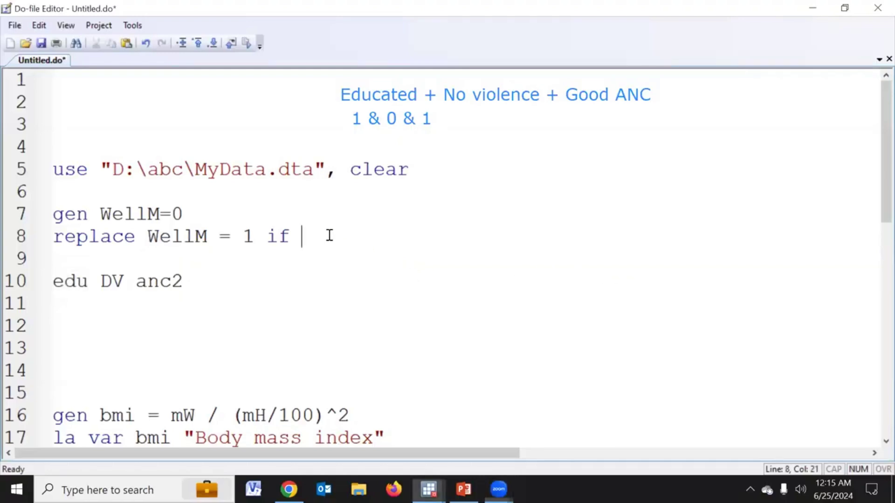
pyautogui.doubleClick(73, 281)
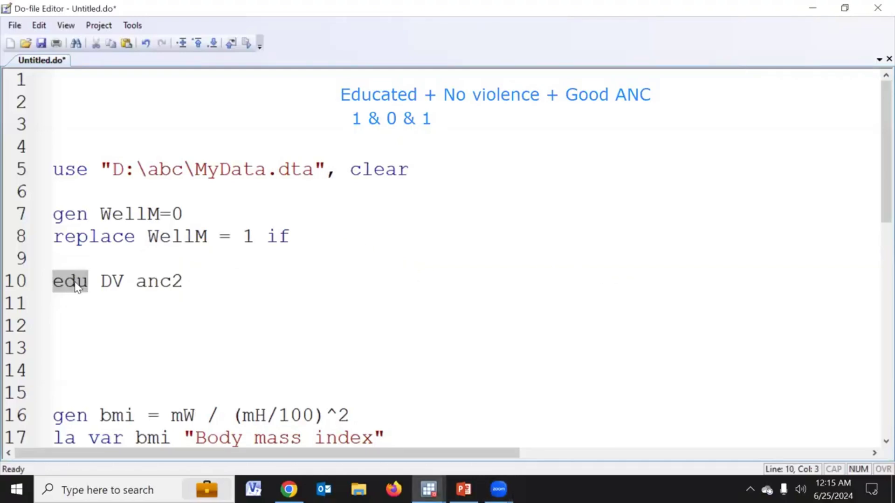
pyautogui.hotkey('ctrl', 'x')
pyautogui.click(321, 236)
pyautogui.hotkey('ctrl', 'v')
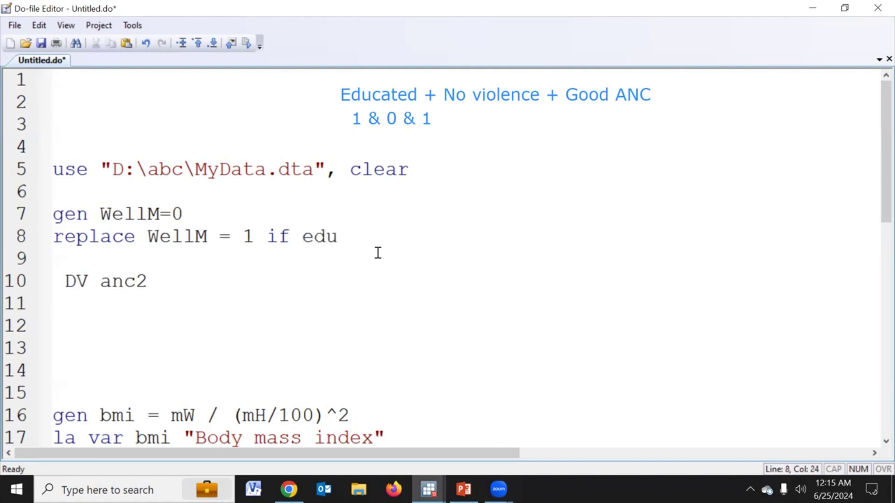
pyautogui.write('==1 &')
# Move DV from the variable list to the end of the replace condition as "DV==0&"
pyautogui.doubleClick(72, 283)
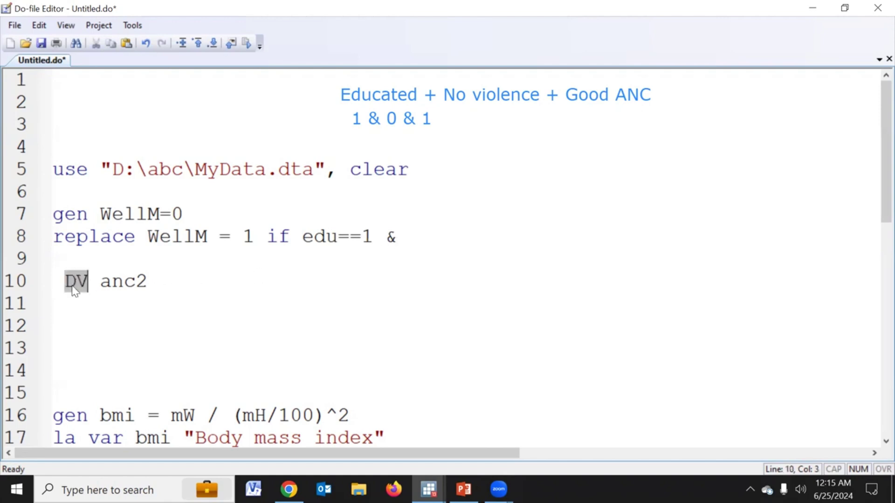
pyautogui.hotkey('ctrl', 'x')
pyautogui.click(405, 238)
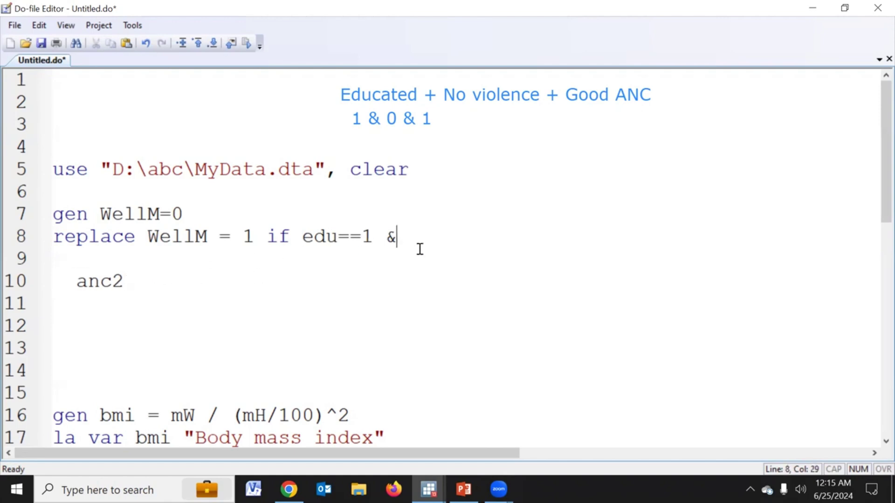
pyautogui.hotkey('ctrl', 'v')
pyautogui.write('==0&')
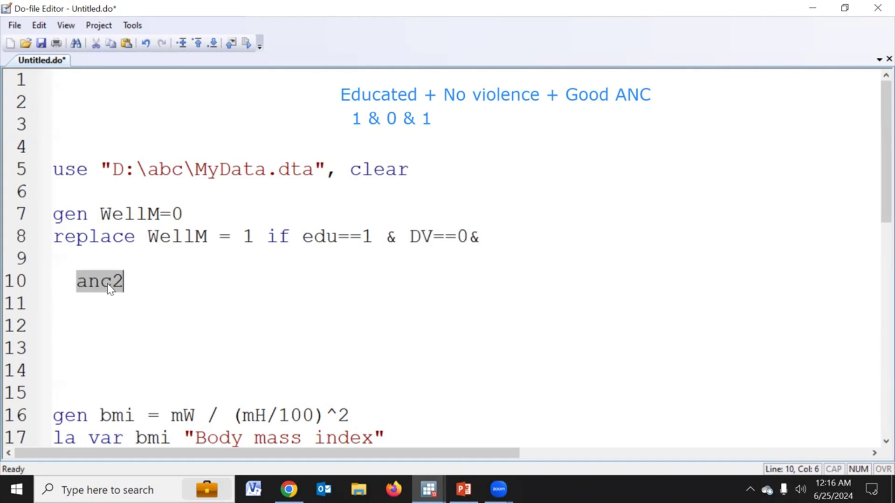
# Move anc2 into the replace condition as "anc2==1" and review the three combined conditions
pyautogui.hotkey('ctrl', 'x')
pyautogui.click(496, 247)
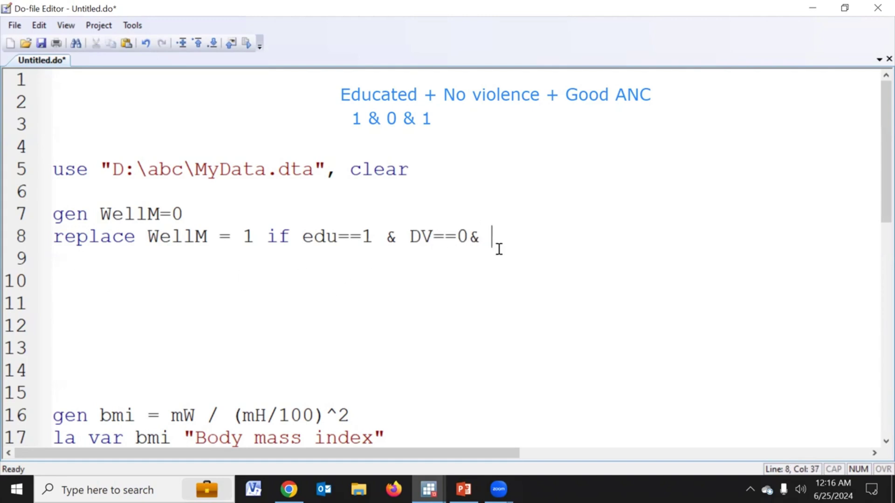
pyautogui.hotkey('ctrl', 'v')
pyautogui.write('==1')
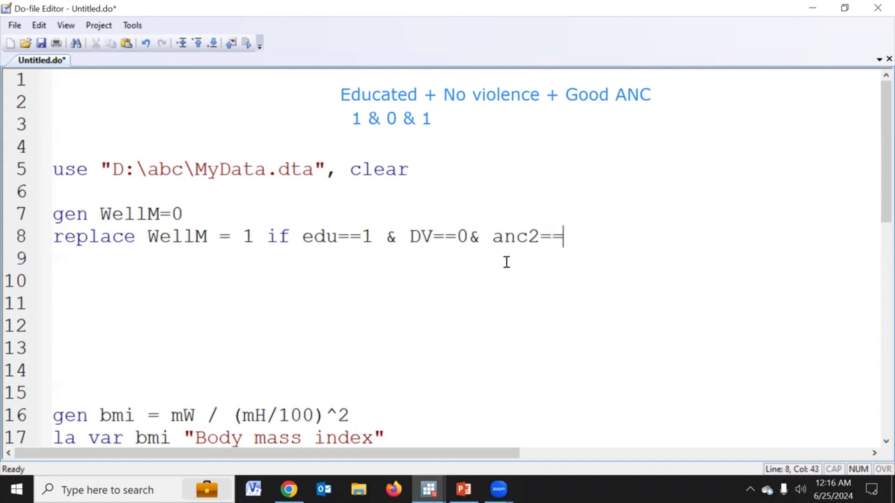
pyautogui.moveTo(301, 236); pyautogui.dragTo(583, 236)
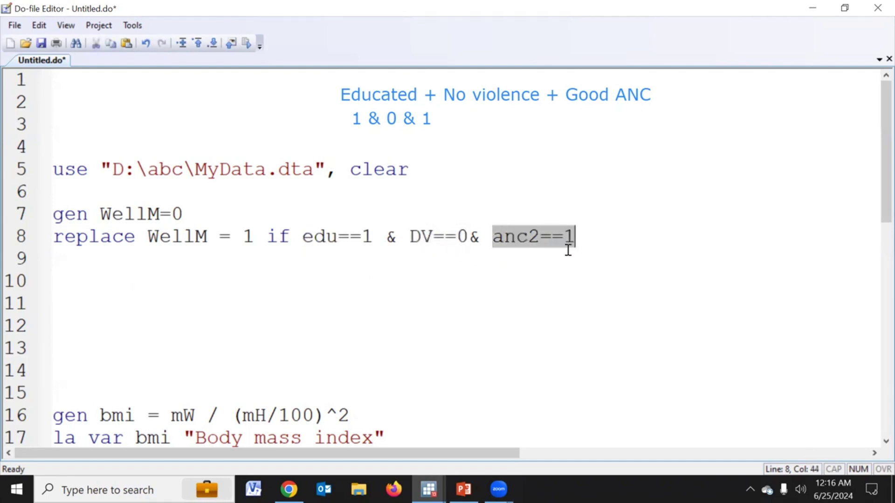
pyautogui.click(586, 244)
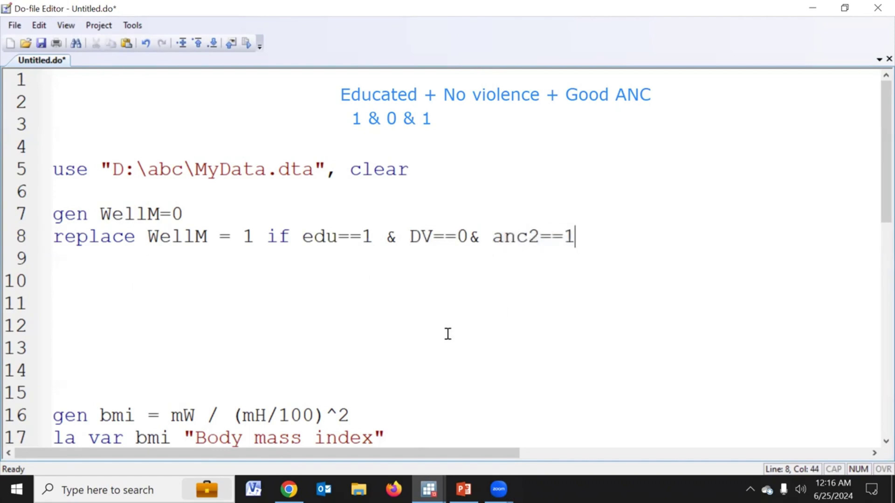
# Insert a blank line between the "replace bmiCat =3" command and the bmiCat variable label command
pyautogui.scroll(-3, 447, 333)
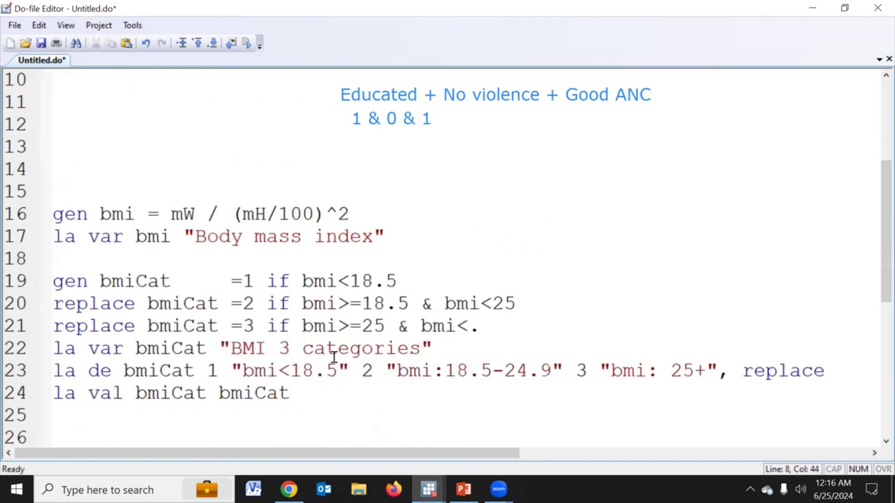
pyautogui.click(490, 329)
pyautogui.press('Return')
pyautogui.moveTo(54, 327); pyautogui.dragTo(242, 329)
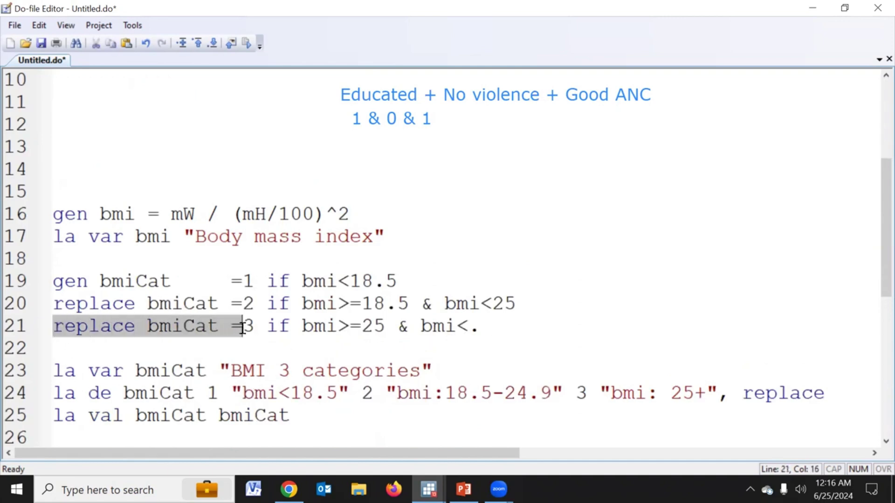
pyautogui.click(106, 346)
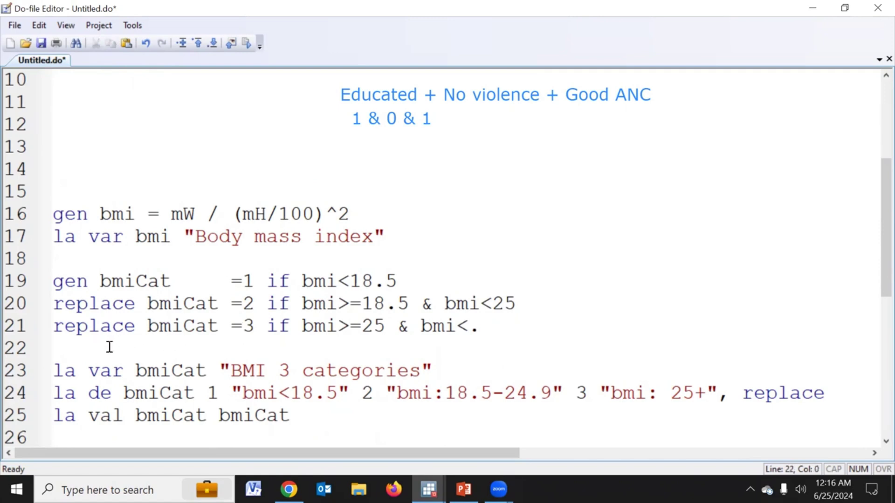
# Add the command "replace bmiCat =. if bmi==." on the blank line above the bmiCat variable label command
pyautogui.hotkey('ctrl', 'v')
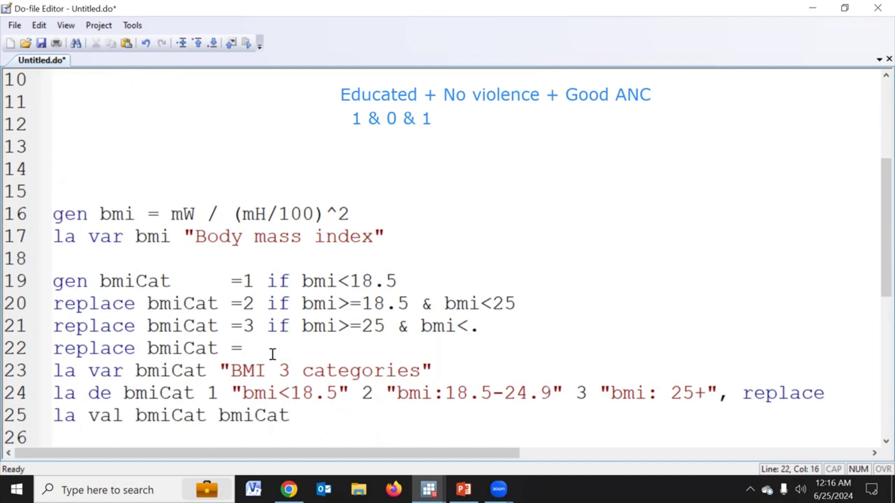
pyautogui.write('. if bmi==.')
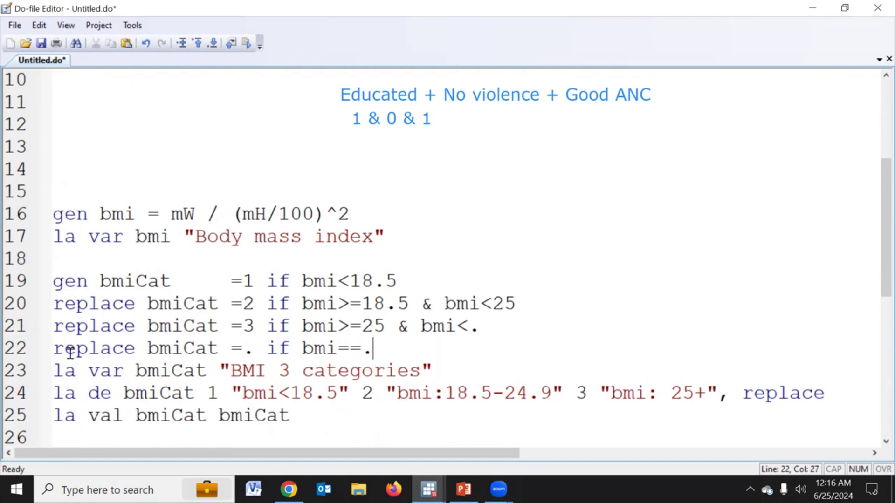
pyautogui.moveTo(54, 348); pyautogui.dragTo(375, 348)
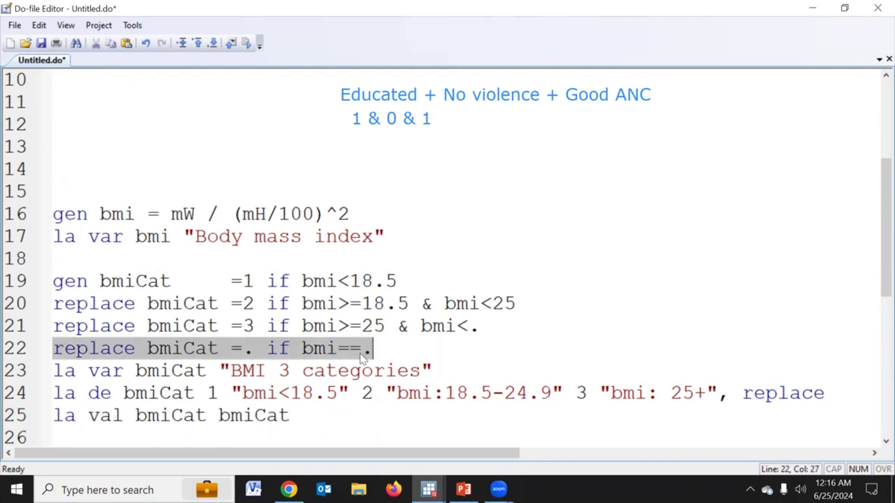
# Start the command "replace WellM = . if" on the line below the WellM = 1 replacement
pyautogui.scroll(3, 331, 361)
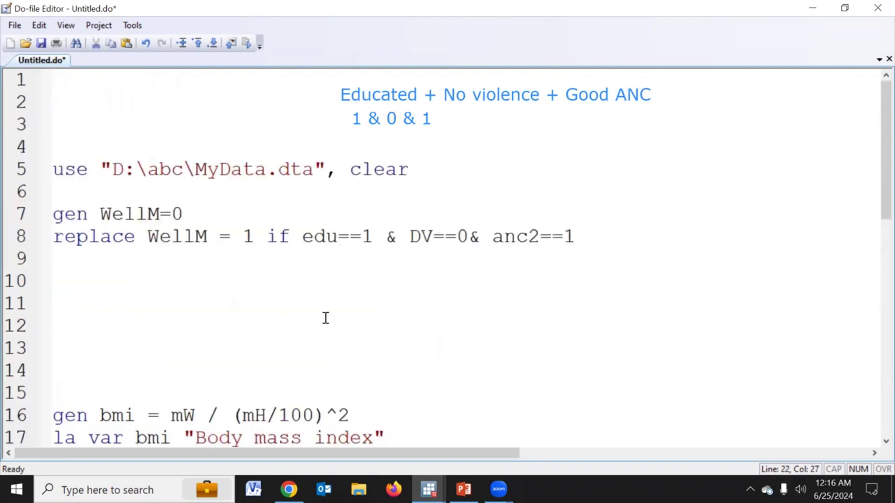
pyautogui.click(84, 258)
pyautogui.write('replace')
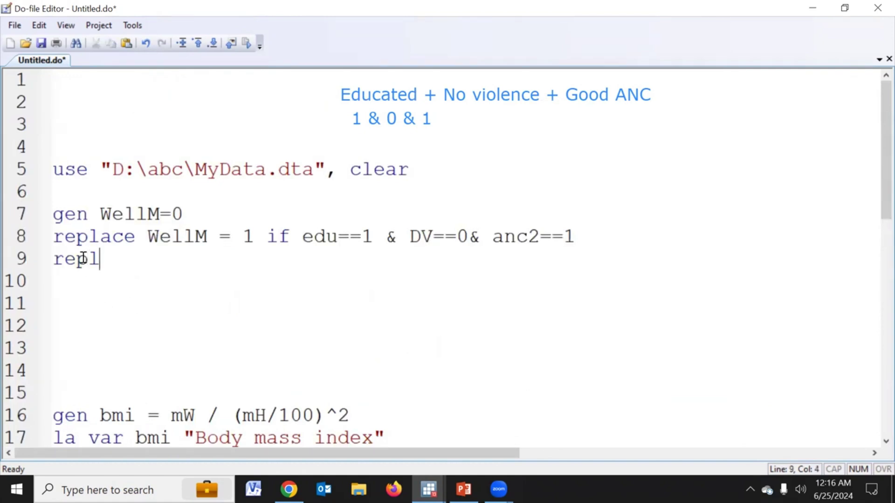
pyautogui.doubleClick(177, 237)
pyautogui.click(170, 259)
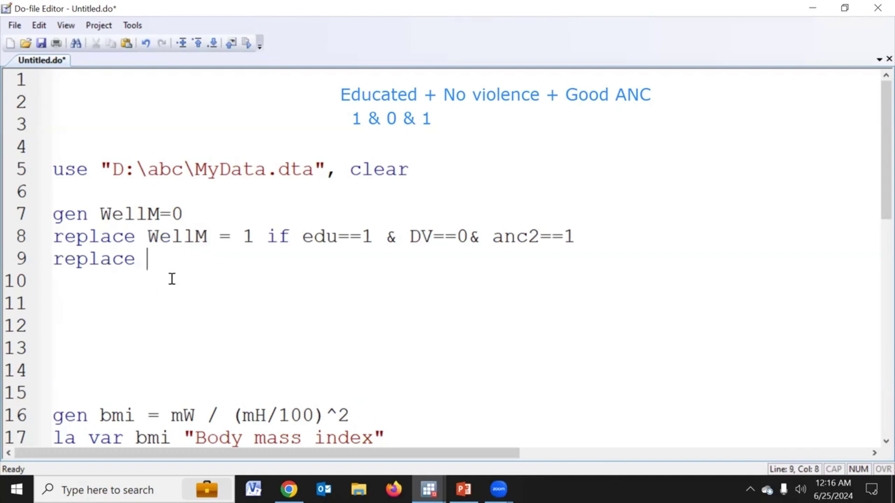
pyautogui.hotkey('ctrl', 'v')
pyautogui.write('= .0')
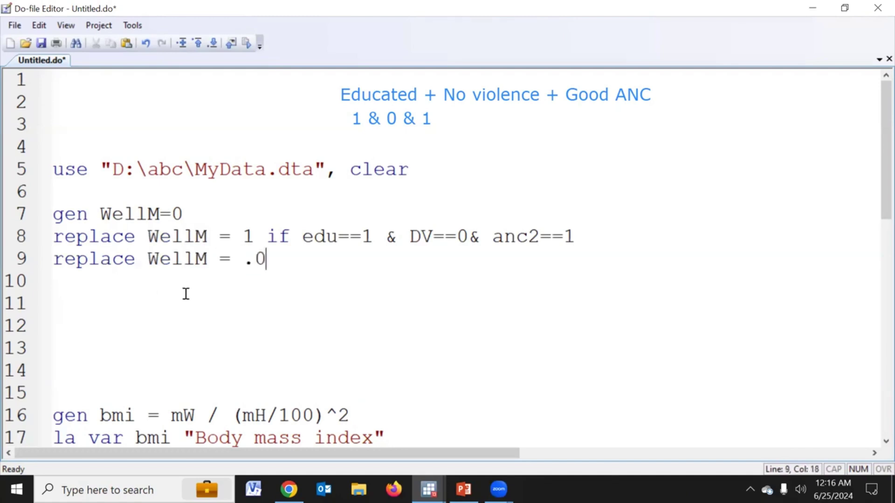
pyautogui.press('BackSpace')
pyautogui.write('if')
# Copy edu into the missing-value condition for WellM as "edu==. |"
pyautogui.moveTo(303, 237); pyautogui.dragTo(339, 238)
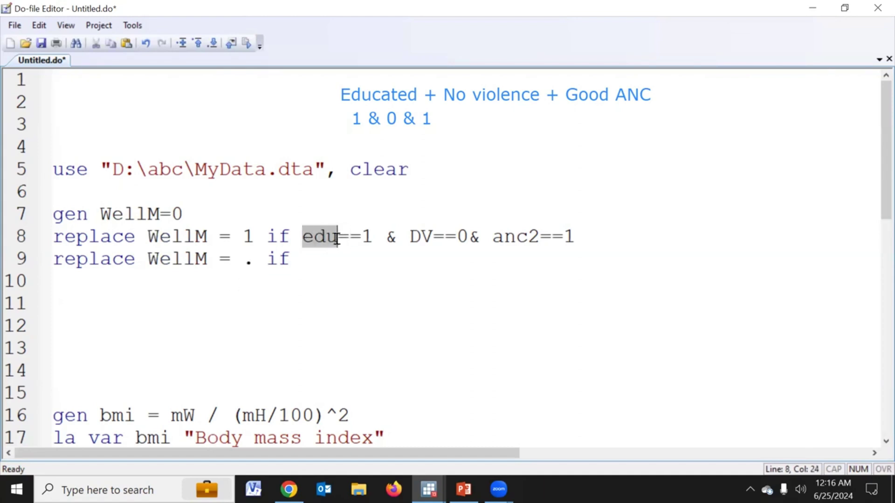
pyautogui.hotkey('ctrl', 'c')
pyautogui.click(319, 265)
pyautogui.hotkey('ctrl', 'v')
pyautogui.write('==. |')
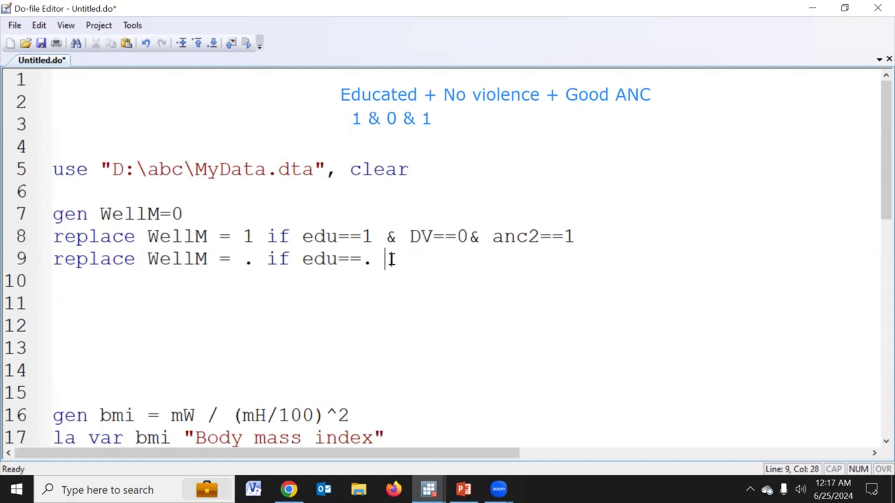
# Complete the WellM missing-value condition with "DV==. | anc2 ==." and add a new line below it
pyautogui.press('Return')
pyautogui.doubleClick(421, 240)
pyautogui.click(415, 262)
pyautogui.write('DV==. |')
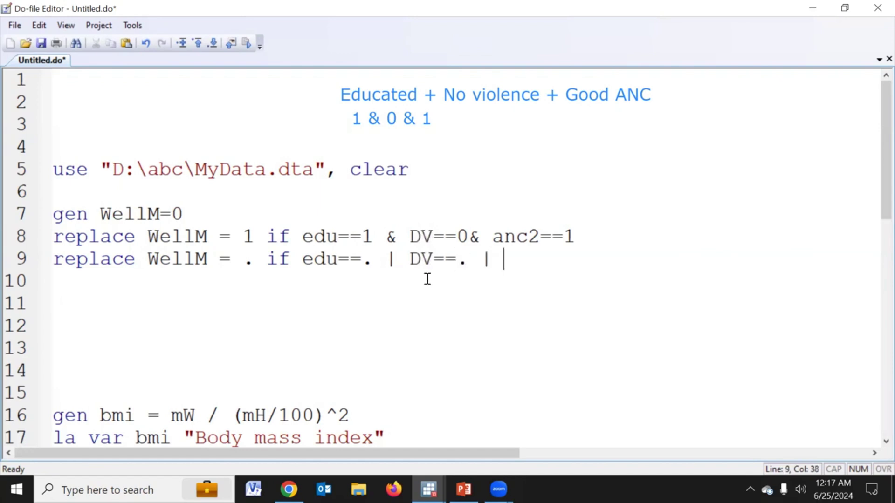
pyautogui.doubleClick(518, 235)
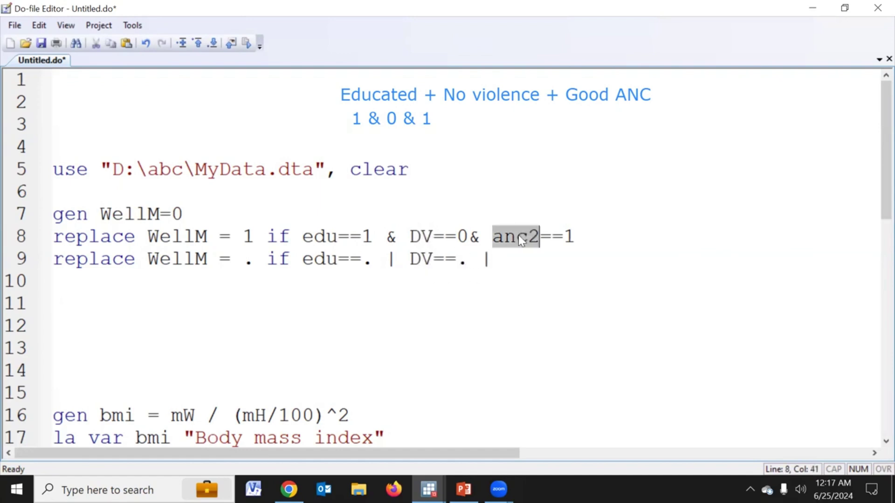
pyautogui.click(512, 262)
pyautogui.hotkey('ctrl', 'v')
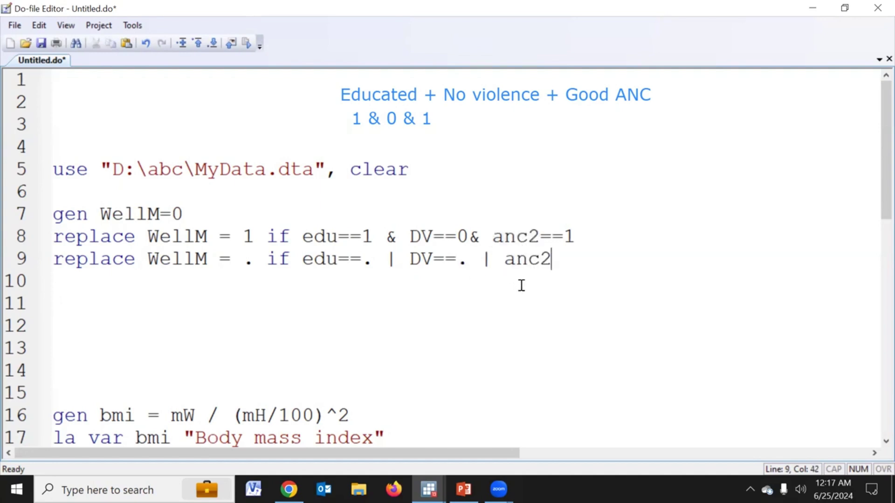
pyautogui.write('==.')
pyautogui.press('Return')
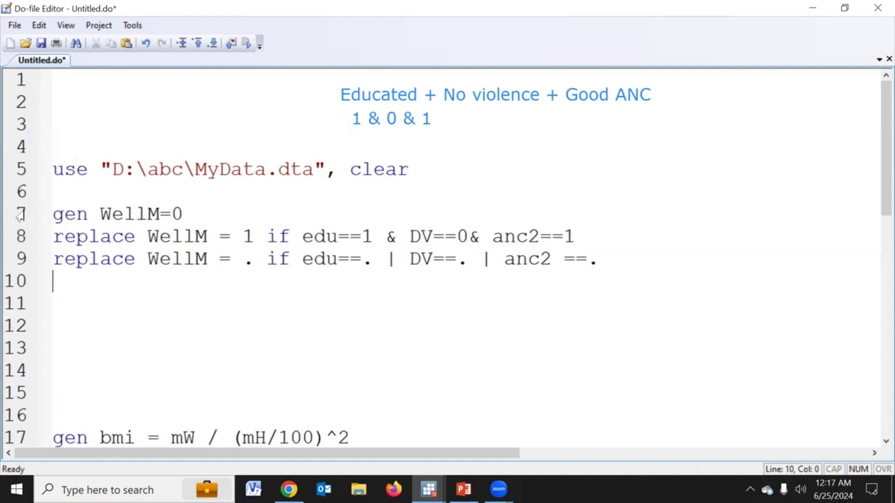
# Run only the three commands that generate and replace WellM
pyautogui.moveTo(21, 216); pyautogui.dragTo(24, 261)
pyautogui.hotkey('shift', 'Left')
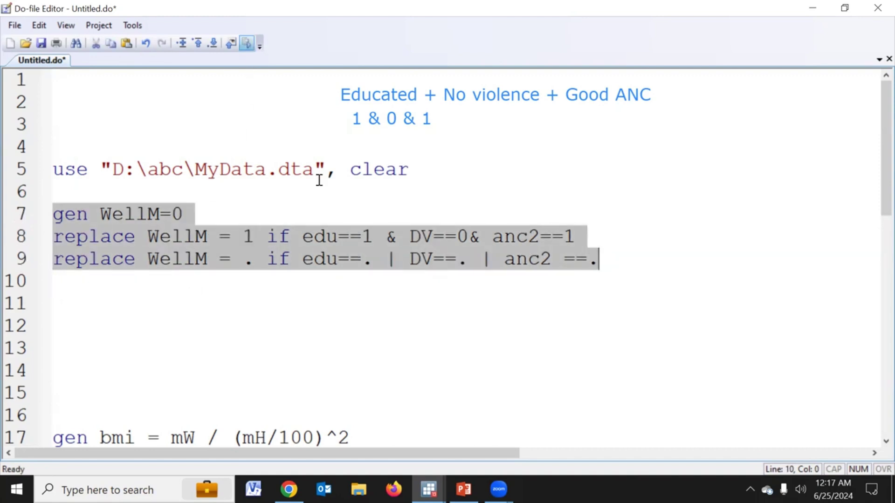
pyautogui.hotkey('ctrl', 'd')
# Switch to the main Stata window and tabulate WellM
pyautogui.click(428, 489)
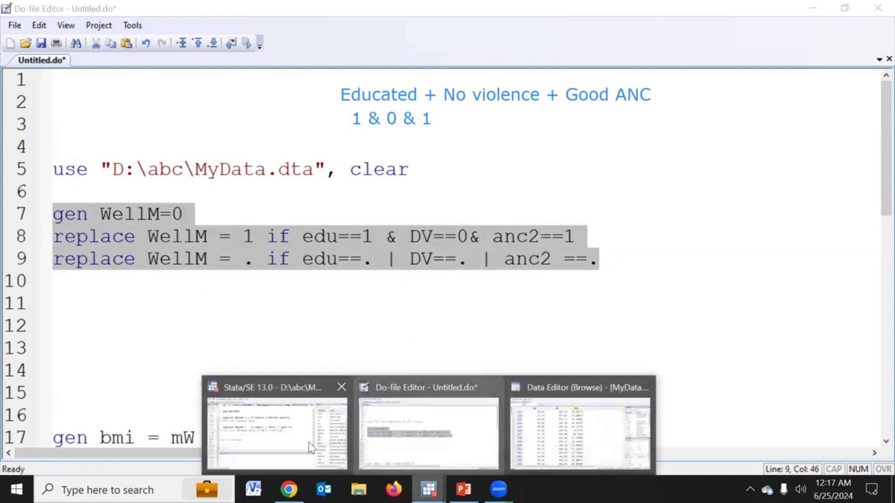
pyautogui.click(308, 442)
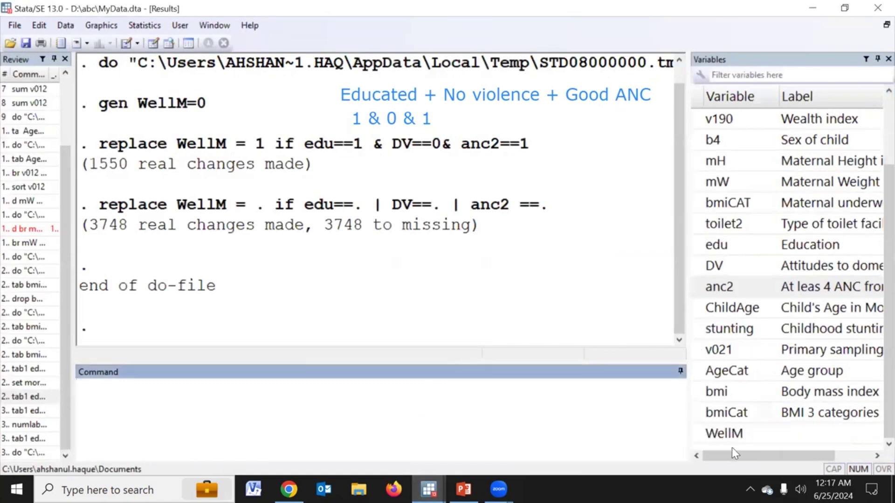
pyautogui.write('tab')
pyautogui.click(698, 434)
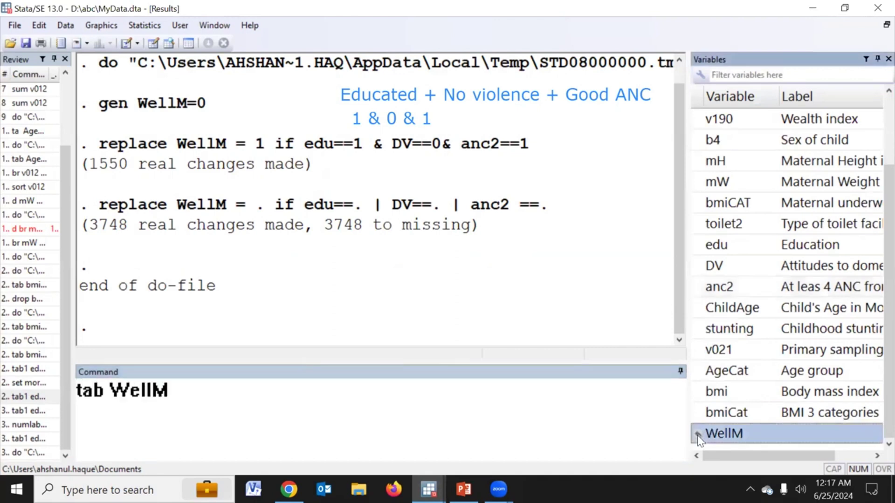
pyautogui.press('Return')
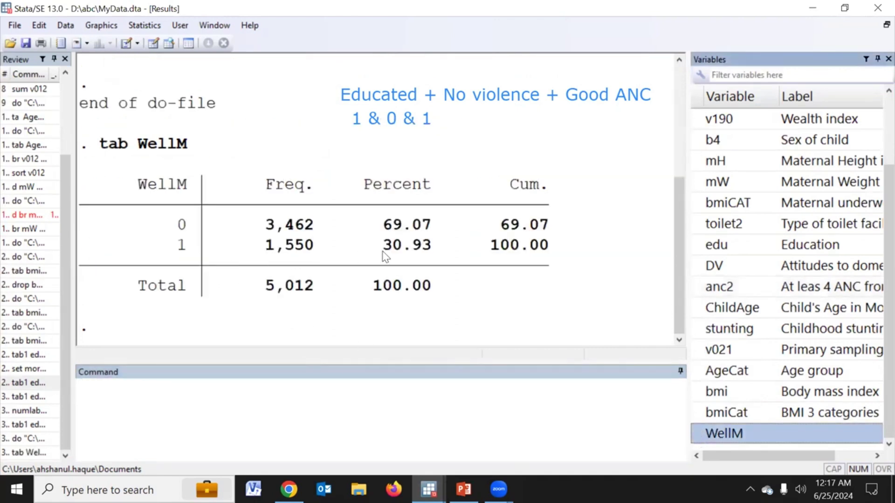
# Return to the do-file and add the command la var WellM "" below the WellM replace commands
pyautogui.hotkey('alt', 'Tab')
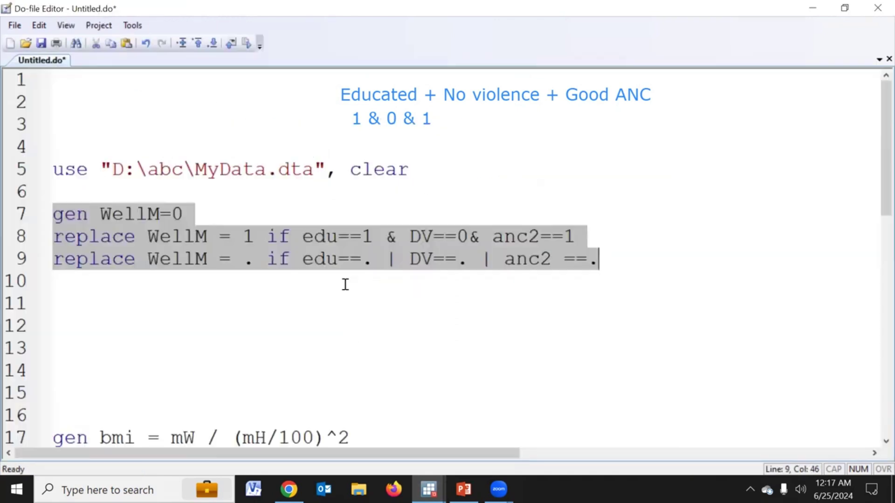
pyautogui.click(105, 296)
pyautogui.click(62, 283)
pyautogui.write('la var')
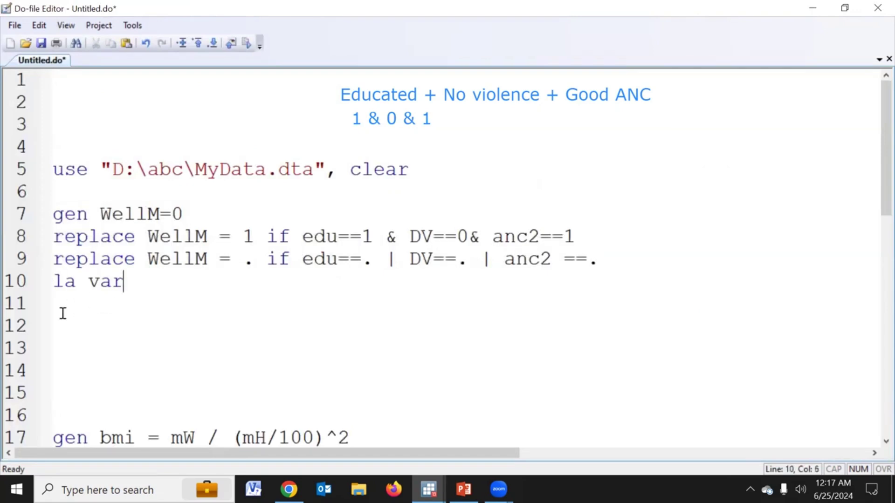
pyautogui.doubleClick(178, 261)
pyautogui.click(138, 282)
pyautogui.hotkey('ctrl', 'v')
pyautogui.write('""')
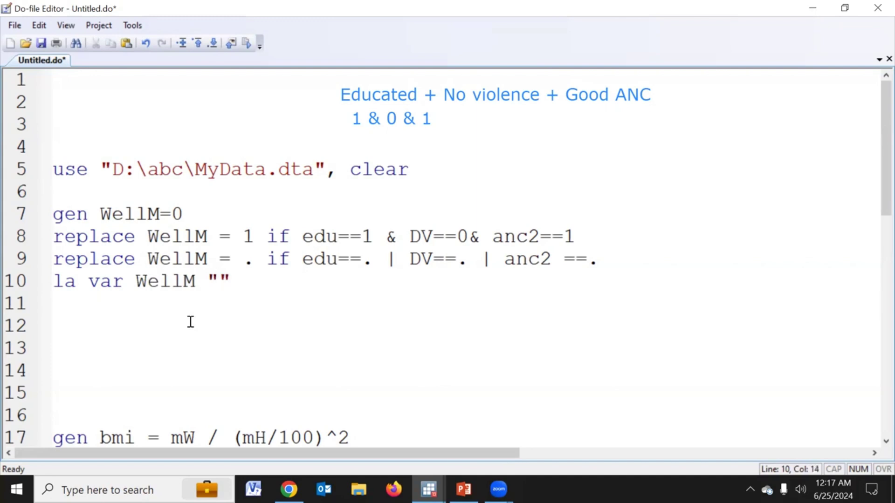
# Enter "Well condotion of the mother" as the WellM variable label text and add a new line below it
pyautogui.write('Well ')
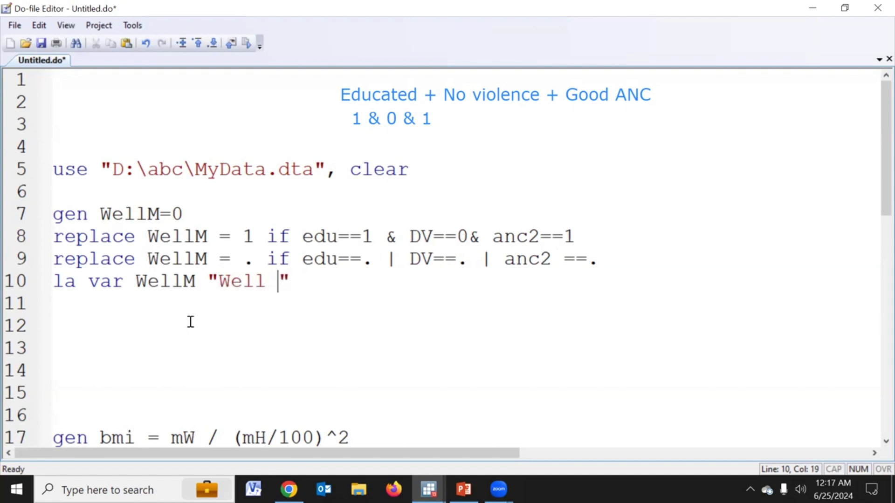
pyautogui.write('condo')
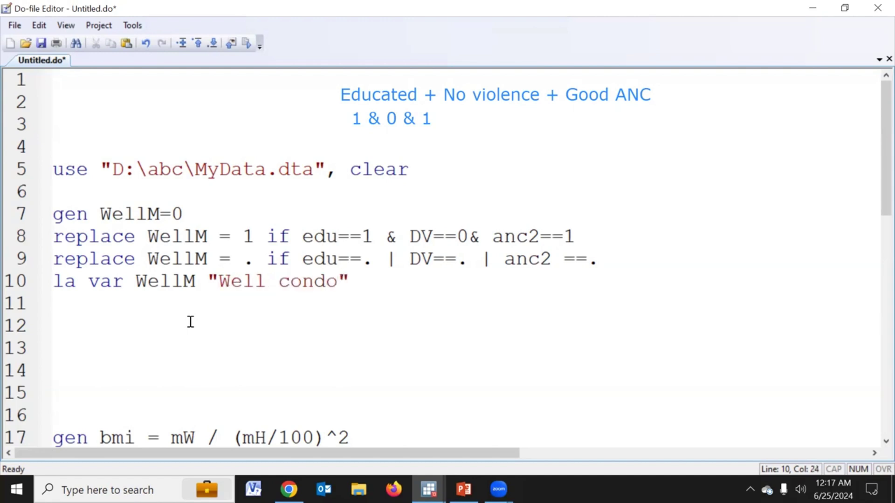
pyautogui.write('tion')
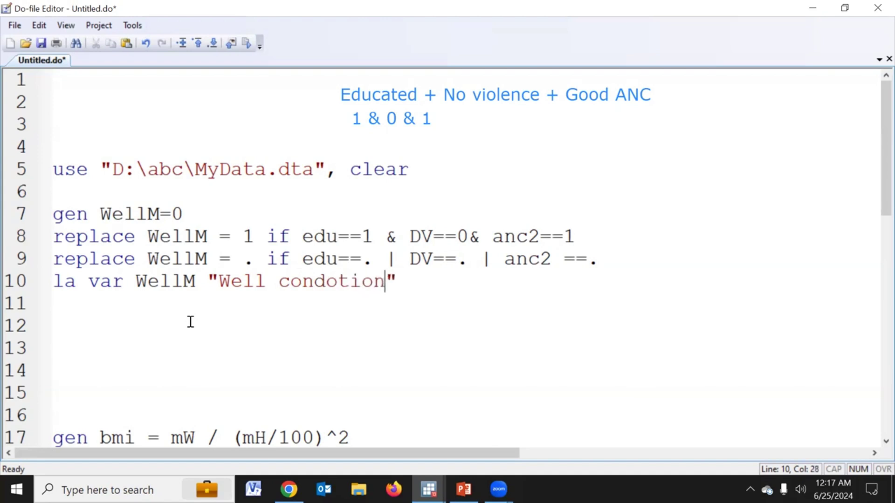
pyautogui.write(' of the')
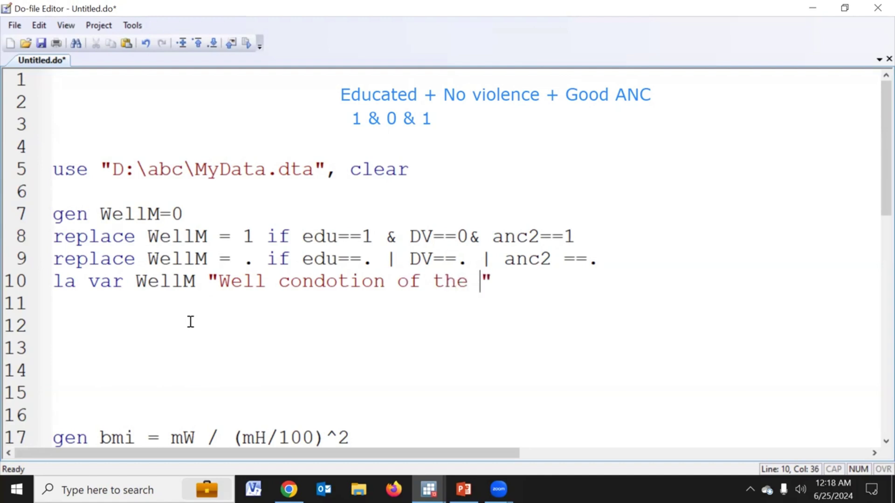
pyautogui.write('m')
pyautogui.write('other')
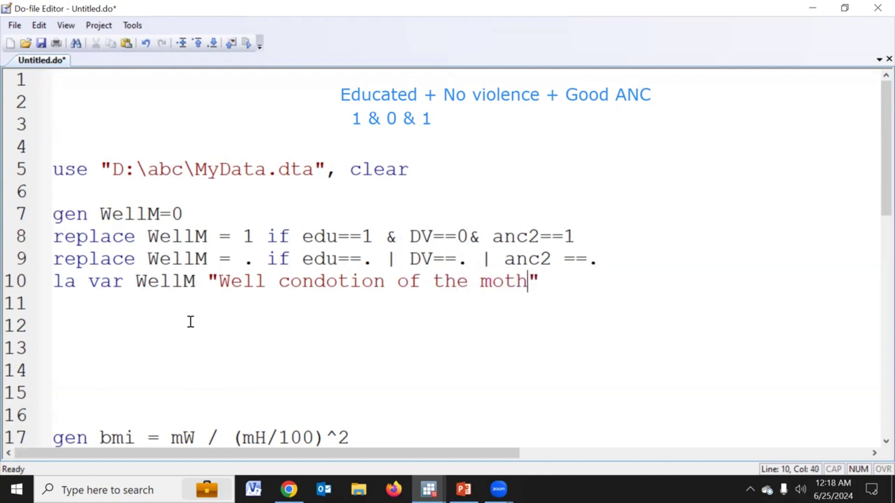
pyautogui.press('End')
pyautogui.press('Return')
pyautogui.moveTo(220, 283); pyautogui.dragTo(538, 284)
pyautogui.click(565, 280)
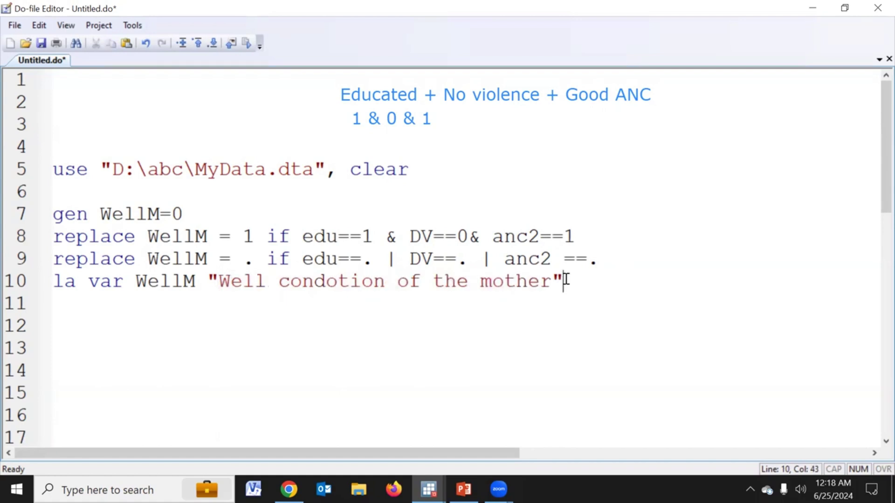
# Add the label definition la de WellM 1 "" 0 "", replace below the variable label, followed by a new line
pyautogui.press('Down')
pyautogui.write('la d')
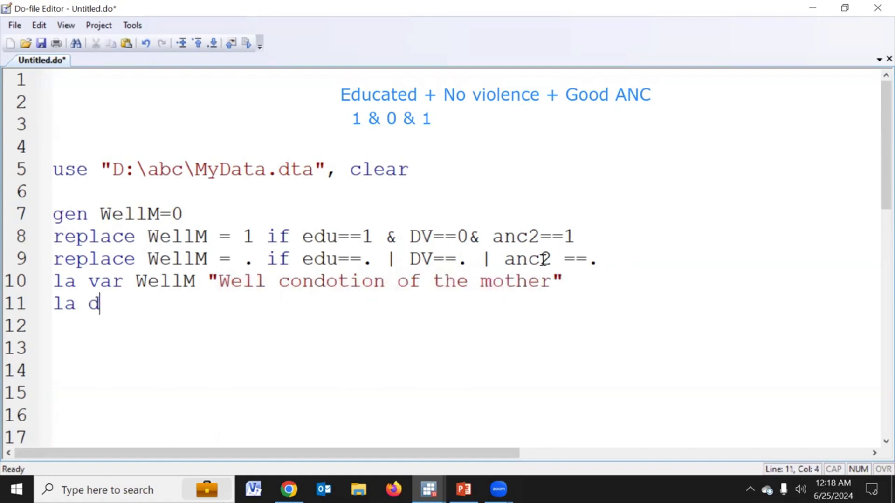
pyautogui.write('e WellM ')
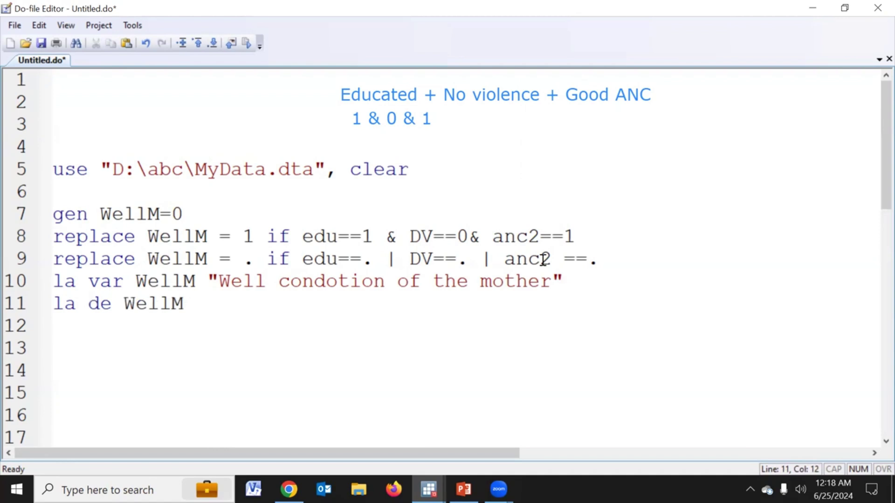
pyautogui.write('1 "" 0 "", replace')
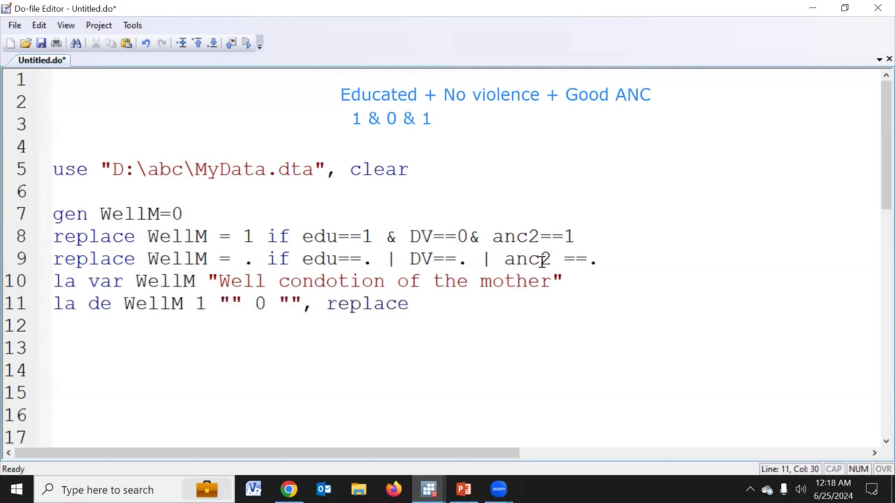
pyautogui.press('Return')
# Fill in the WellM label definition with "Good" for 1 and "Not good" for 0
pyautogui.click(235, 300)
pyautogui.write('Good')
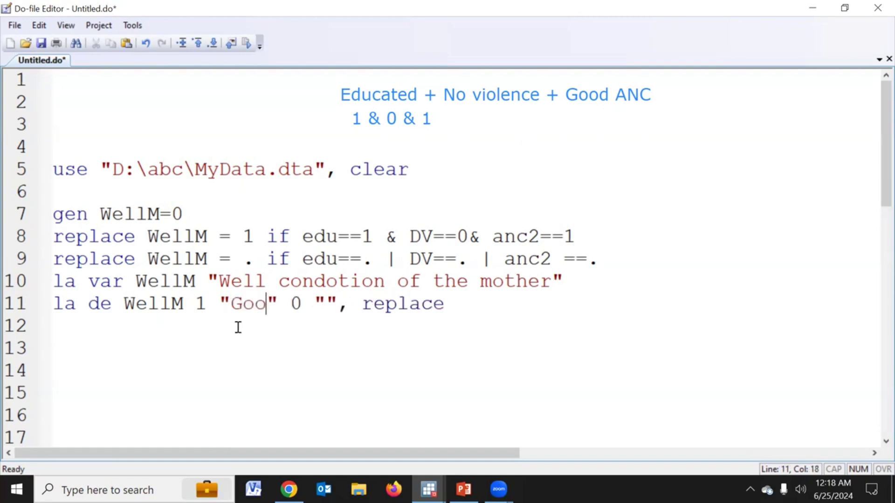
pyautogui.click(335, 303)
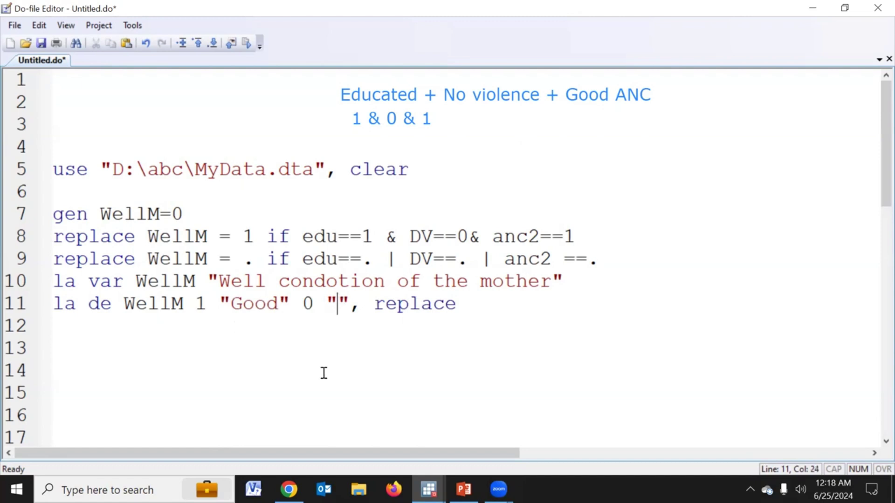
pyautogui.write('Not go')
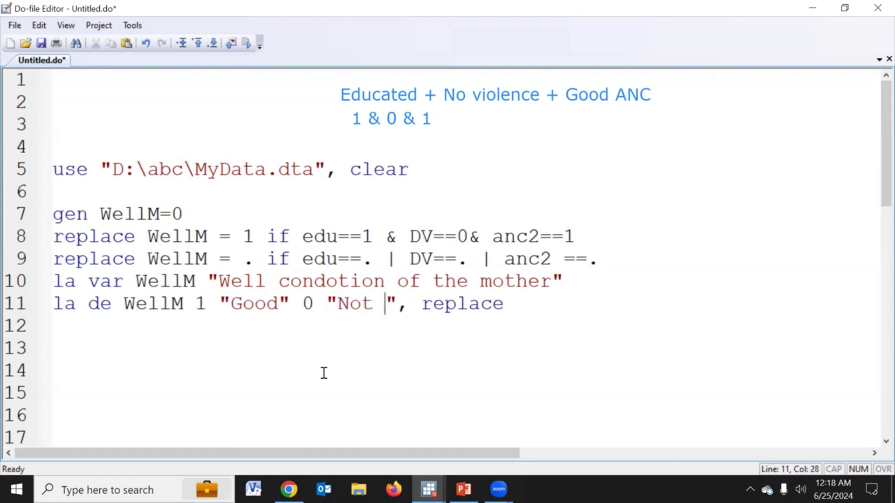
pyautogui.write('od')
# Add the command la val WellM WellM on the line below the WellM label definition
pyautogui.click(259, 328)
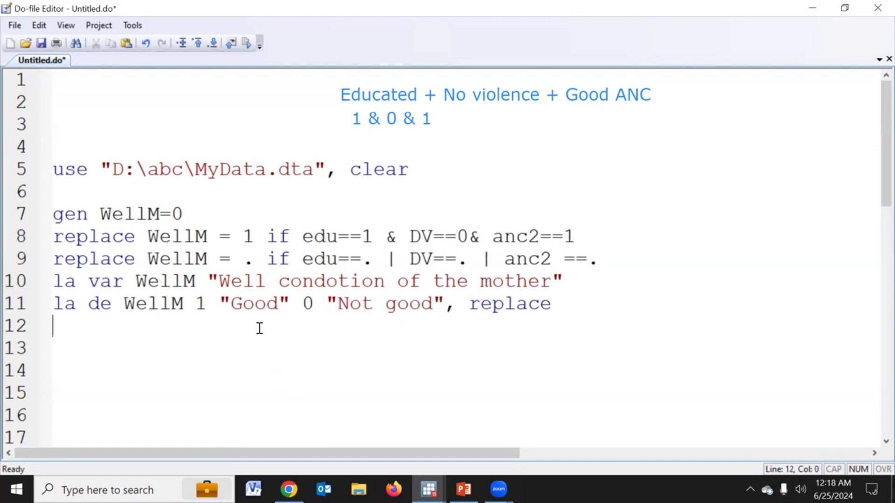
pyautogui.write('la val ')
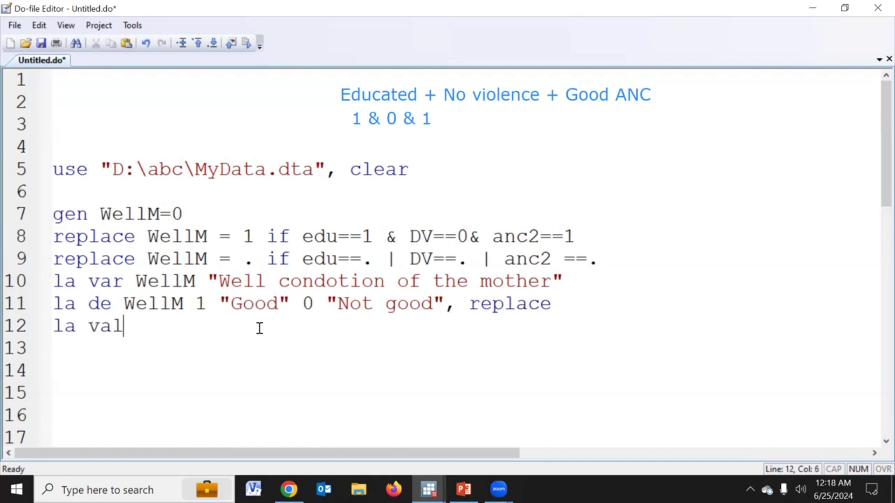
pyautogui.write('WellM WellM')
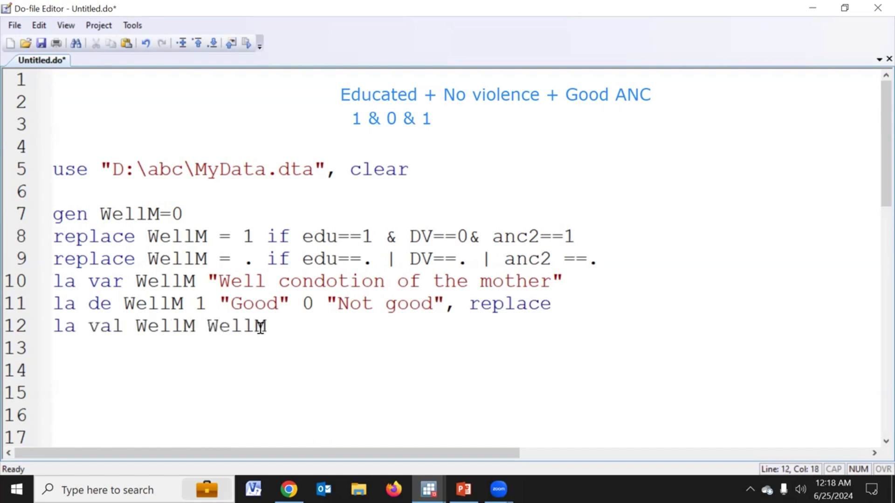
# Run the three WellM labelling commands, la var, la de and la val, from the do-file
pyautogui.click(17, 285)
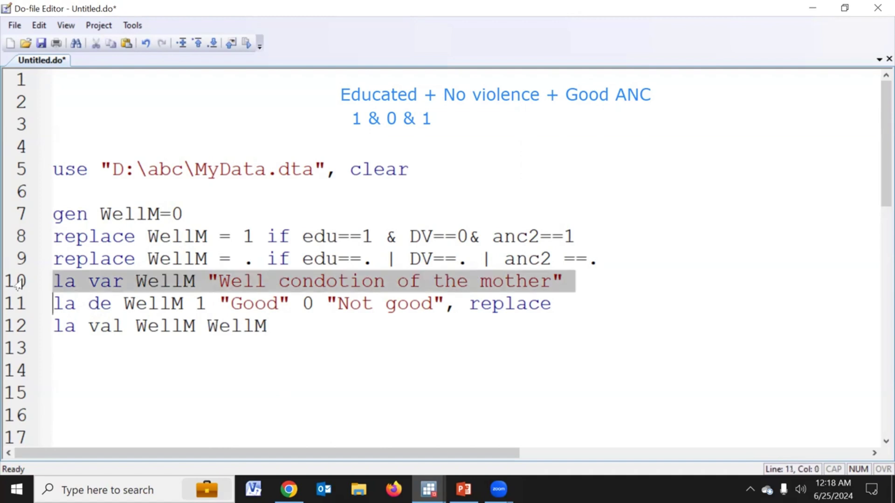
pyautogui.moveTo(17, 286); pyautogui.dragTo(18, 329)
pyautogui.click(246, 43)
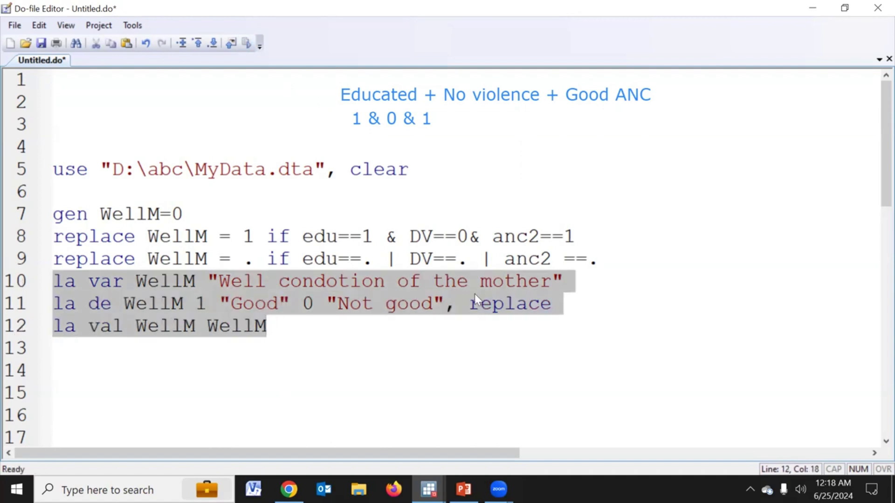
# Clear the results in the main Stata window, tabulate WellM and highlight the Good row of the table
pyautogui.moveTo(428, 489)
pyautogui.click(272, 426)
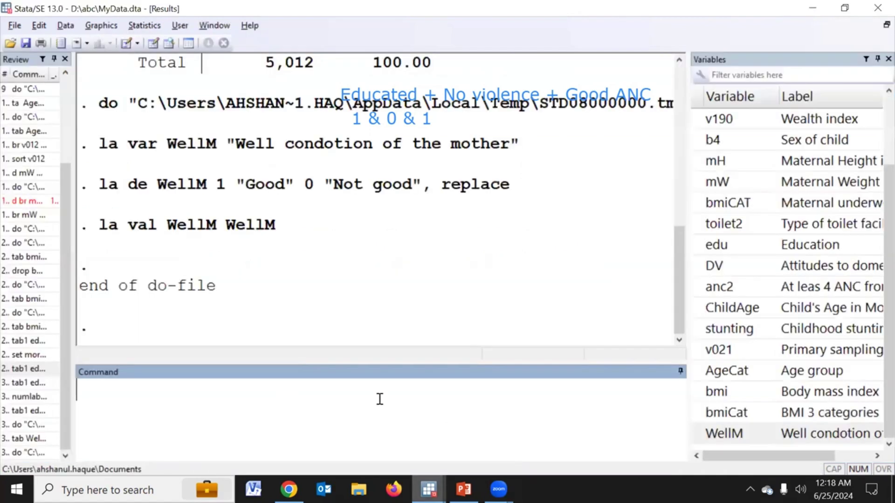
pyautogui.rightClick(391, 177)
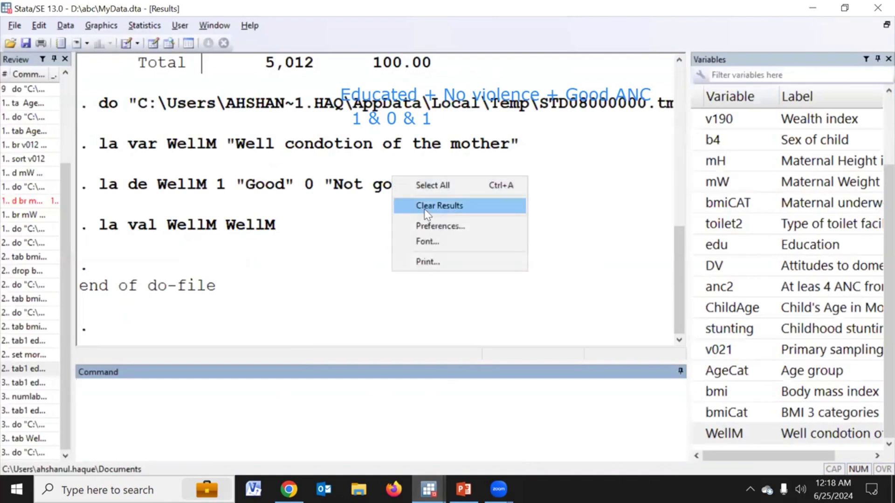
pyautogui.click(425, 206)
pyautogui.write('tab')
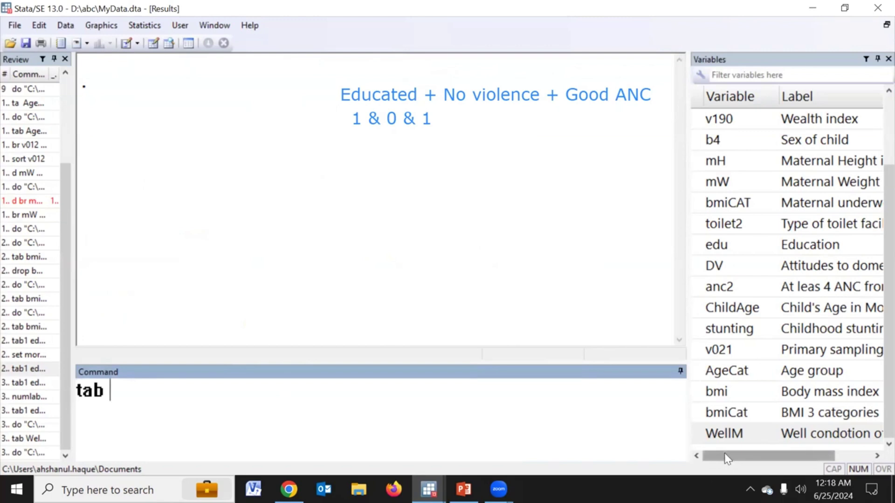
pyautogui.doubleClick(698, 434)
pyautogui.press('Return')
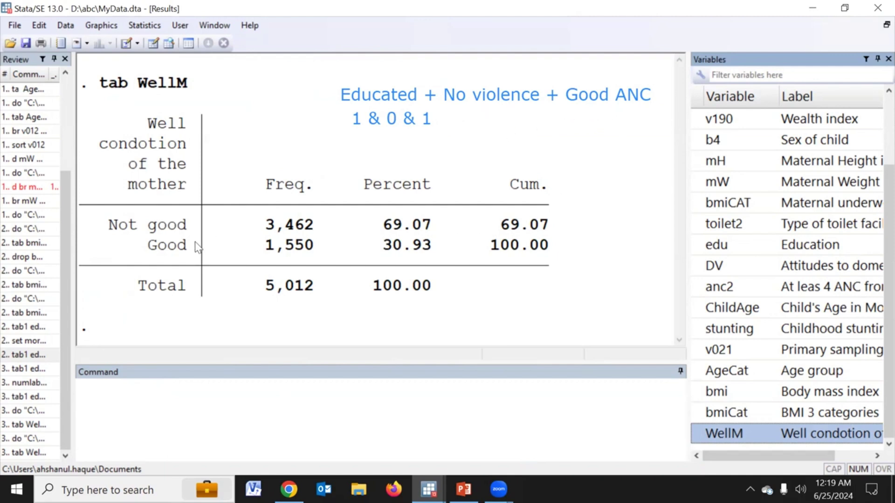
pyautogui.moveTo(146, 253); pyautogui.dragTo(545, 257)
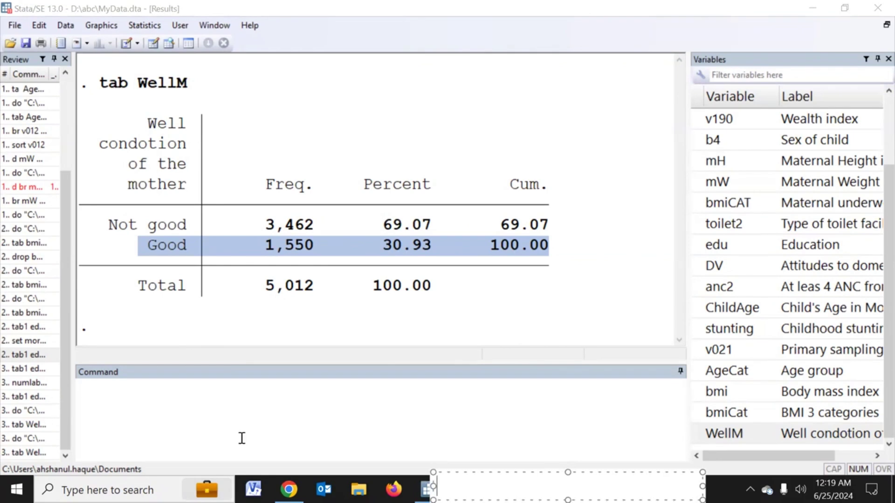
# Return to the do-file and remove the extra blank lines above the use command, leaving one
pyautogui.moveTo(428, 489)
pyautogui.click(429, 424)
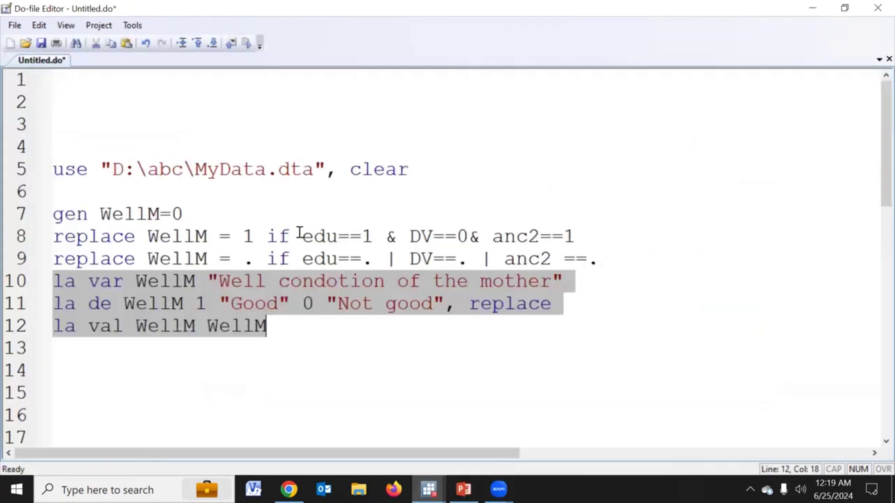
pyautogui.click(69, 95)
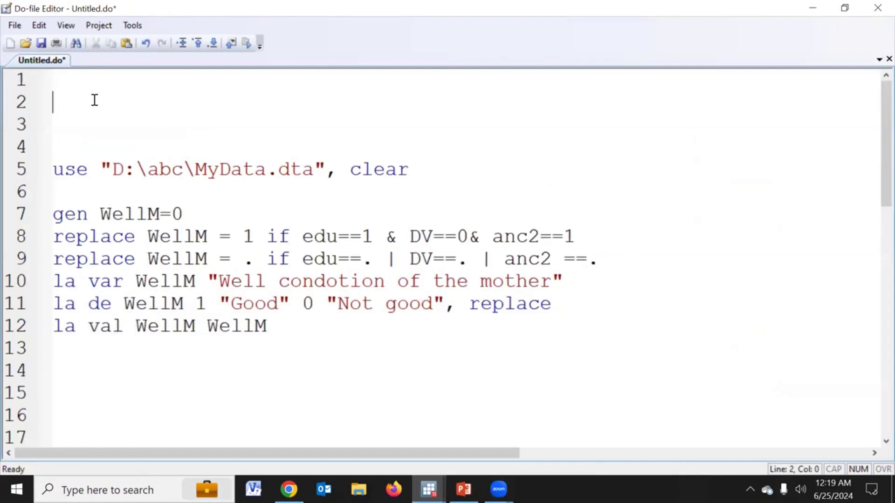
pyautogui.press('Delete')
pyautogui.press('Delete')
pyautogui.click(70, 89)
pyautogui.press('Insert')
pyautogui.press('Delete')
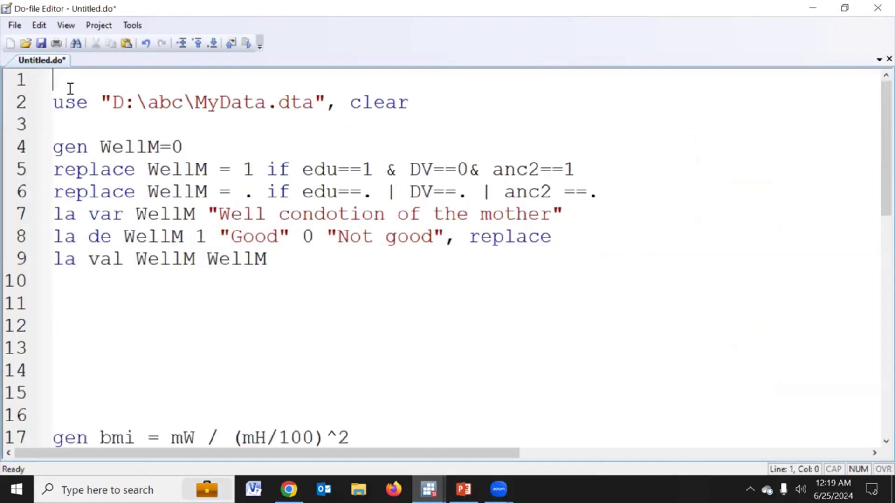
# Save the do-file as DO_Dat2 in the abc folder on drive D
pyautogui.click(41, 44)
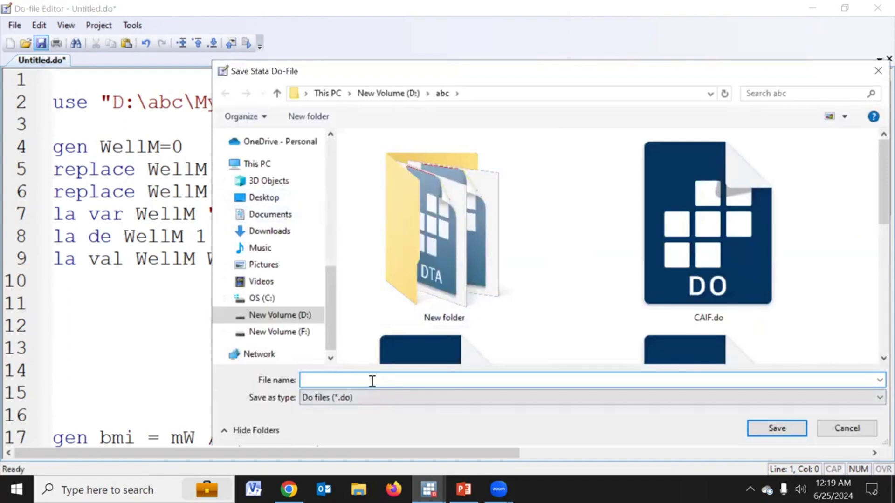
pyautogui.write('DO')
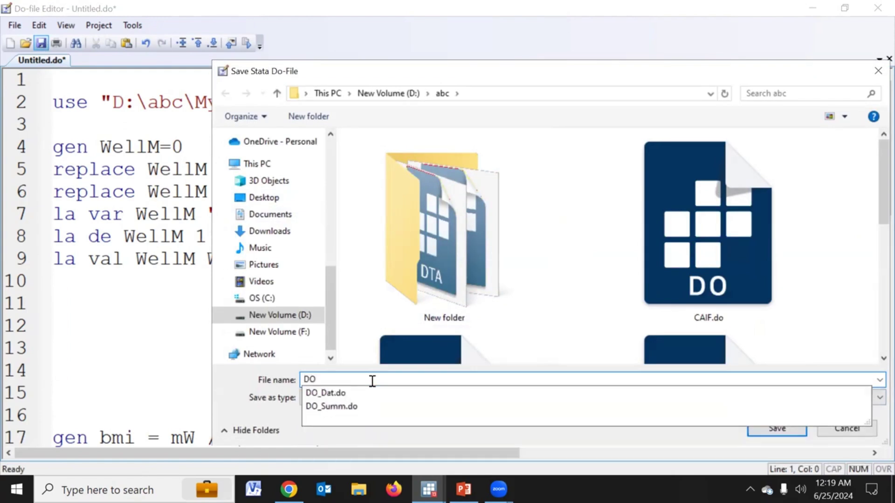
pyautogui.write('_Dat2')
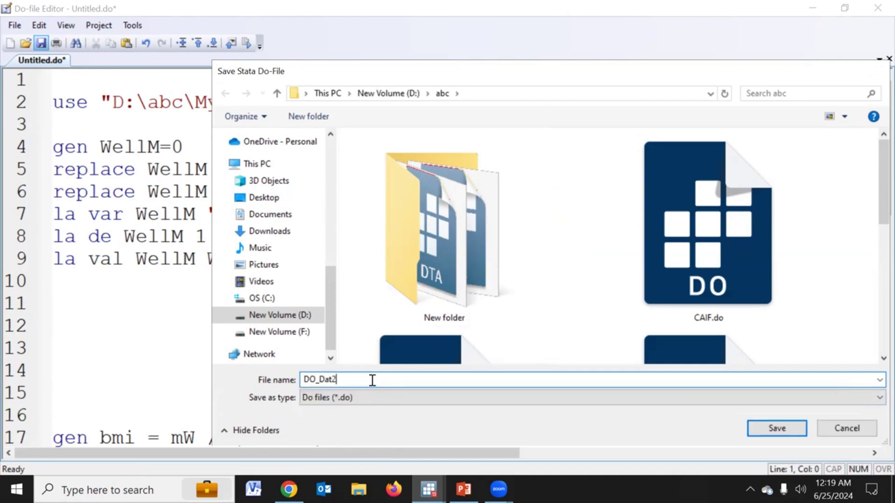
pyautogui.press('Return')
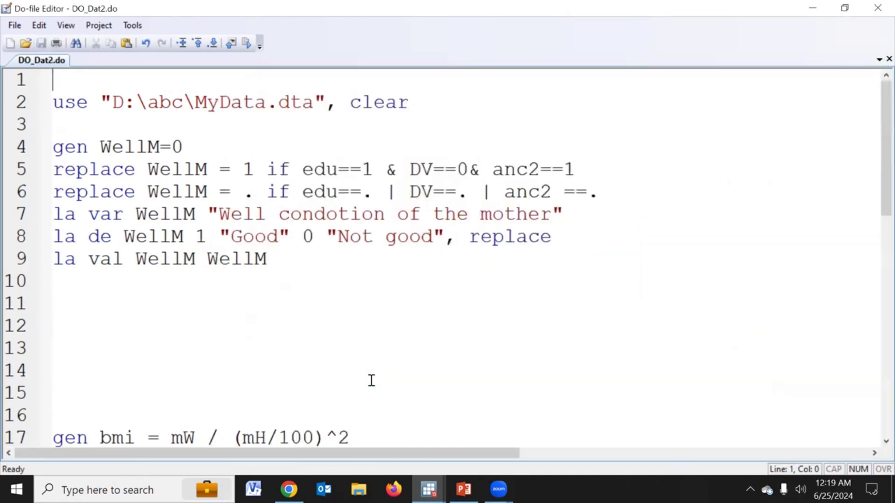
# Add a * line below the use command and move the AgeCat block from the end of the do-file beneath it
pyautogui.click(73, 128)
pyautogui.write('*')
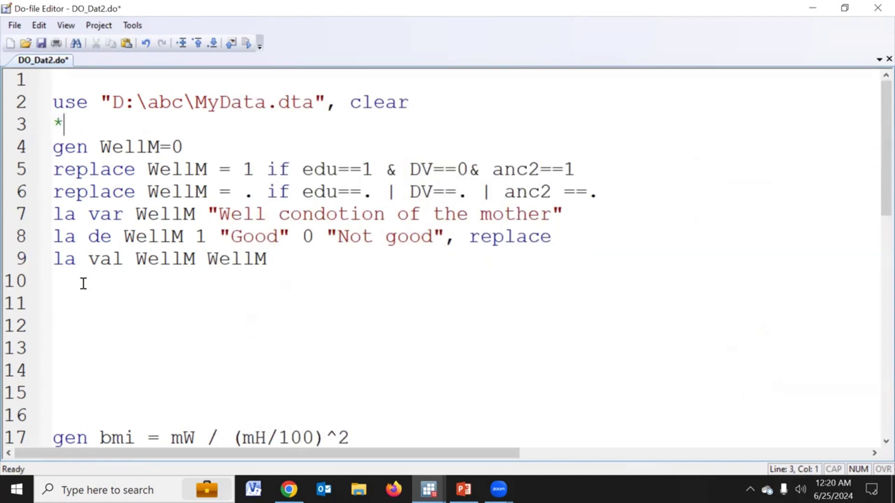
pyautogui.scroll(-5, 87, 289)
pyautogui.scroll(-4, 124, 227)
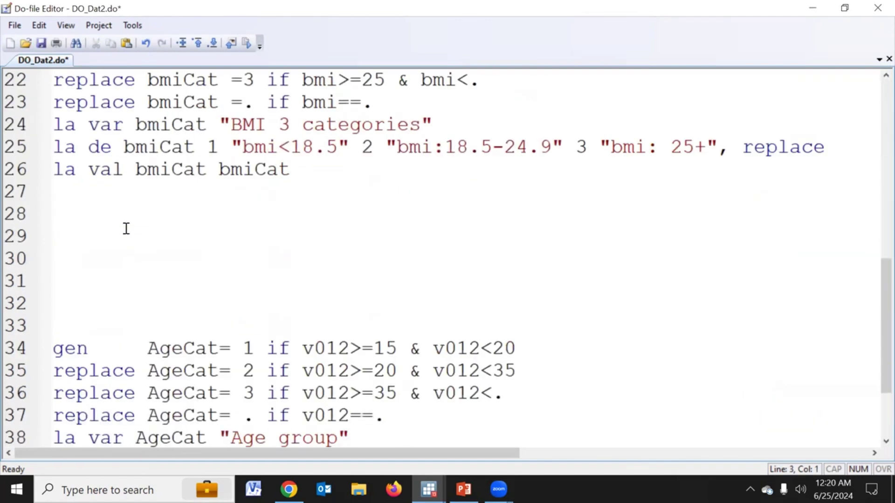
pyautogui.moveTo(92, 220); pyautogui.dragTo(381, 396)
pyautogui.hotkey('ctrl', 'c')
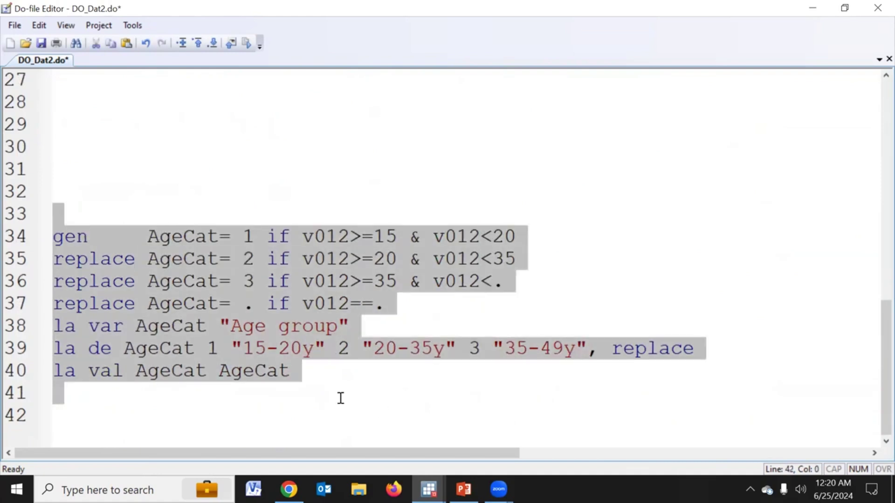
pyautogui.press('Left')
pyautogui.scroll(9, 339, 398)
pyautogui.click(104, 122)
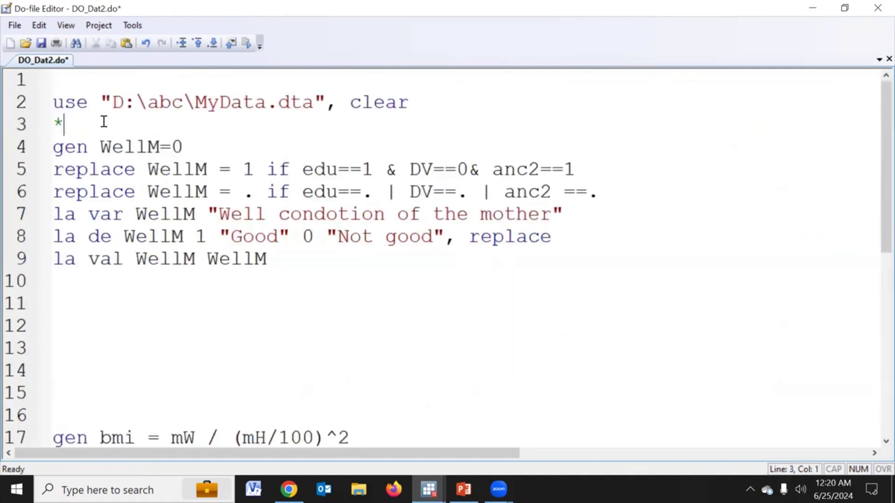
pyautogui.press('Return')
pyautogui.hotkey('ctrl', 'v')
# Add a * separator followed by a new line directly after the AgeCat block
pyautogui.press('Up')
pyautogui.write('*')
pyautogui.press('Return')
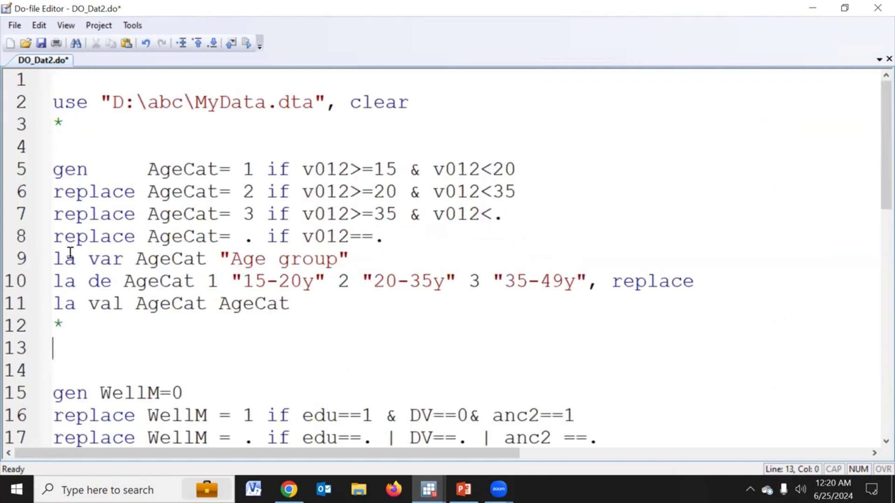
# Move the bmi and bmiCat command block up between the AgeCat block and the WellM block
pyautogui.scroll(-5, 70, 253)
pyautogui.scroll(-2, 76, 366)
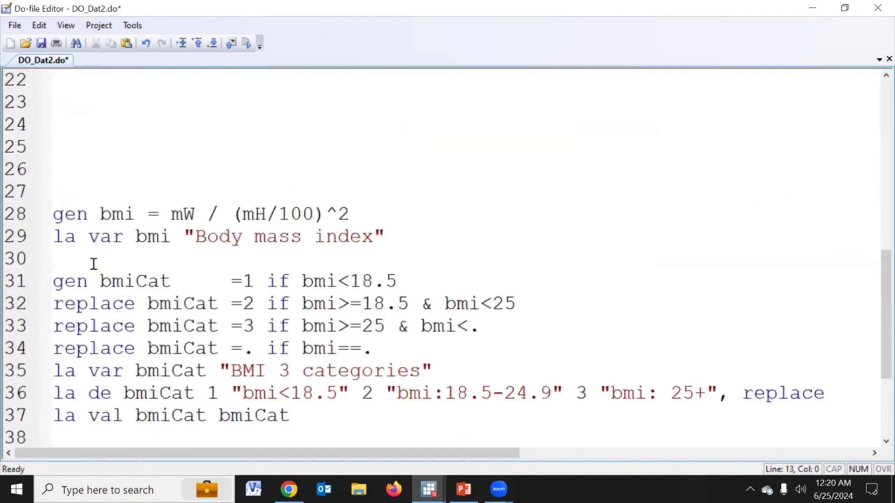
pyautogui.moveTo(66, 187); pyautogui.dragTo(293, 416)
pyautogui.hotkey('ctrl', 'c')
pyautogui.scroll(-2, 293, 417)
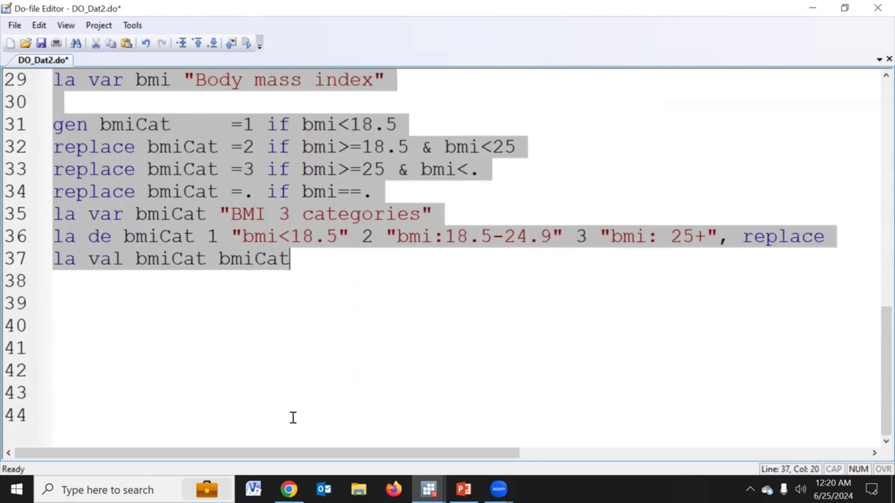
pyautogui.scroll(8, 275, 412)
pyautogui.click(79, 264)
pyautogui.click(79, 274)
pyautogui.hotkey('ctrl', 'v')
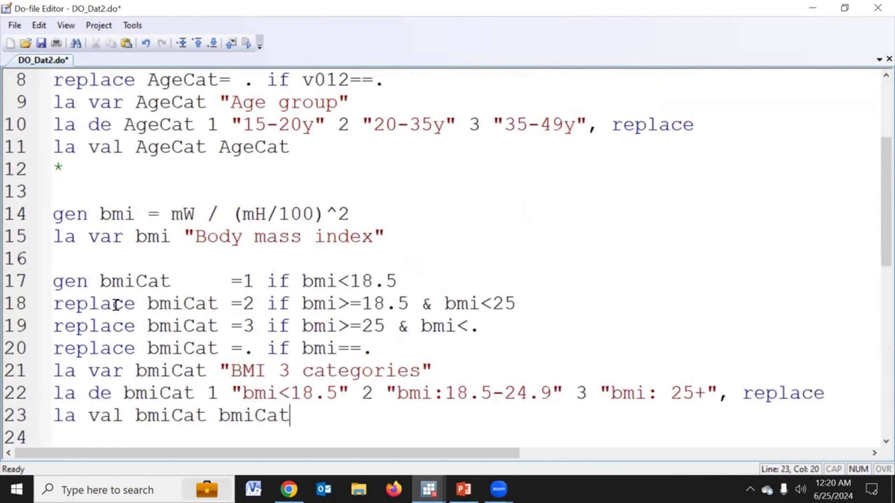
# Add a * separator between the bmiCat and WellM blocks and save the do-file
pyautogui.scroll(-3, 111, 273)
pyautogui.click(89, 238)
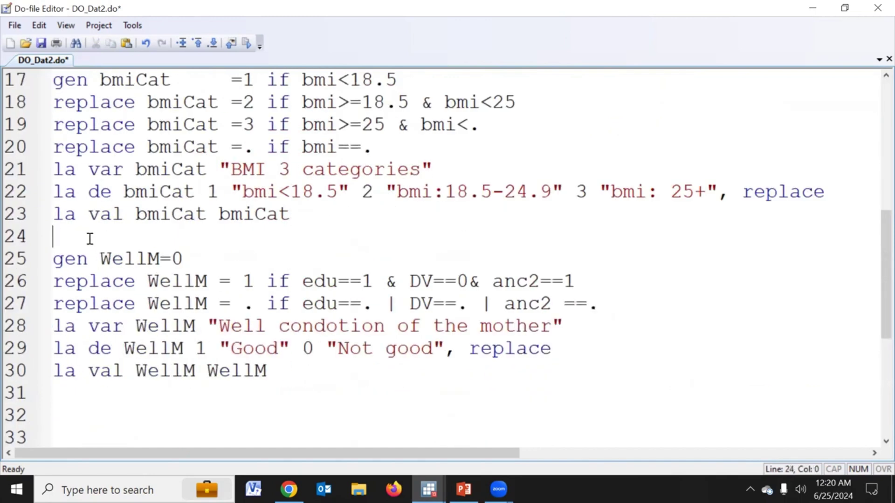
pyautogui.write('*')
pyautogui.click(248, 408)
pyautogui.scroll(5, 248, 407)
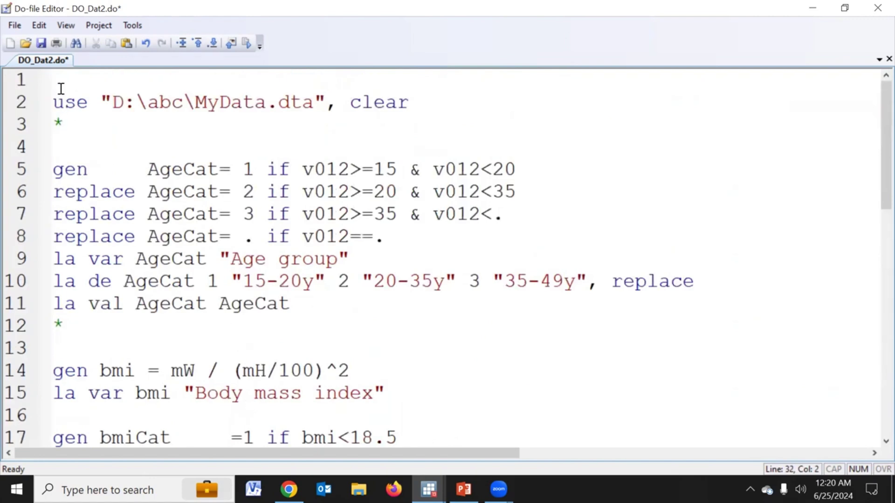
pyautogui.click(41, 42)
pyautogui.scroll(-1, 351, 284)
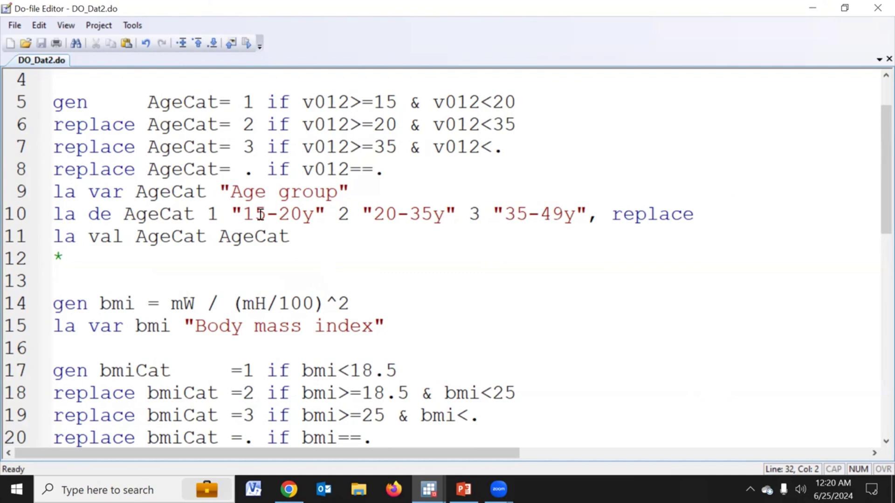
pyautogui.scroll(-1, 177, 164)
pyautogui.scroll(-7, 186, 183)
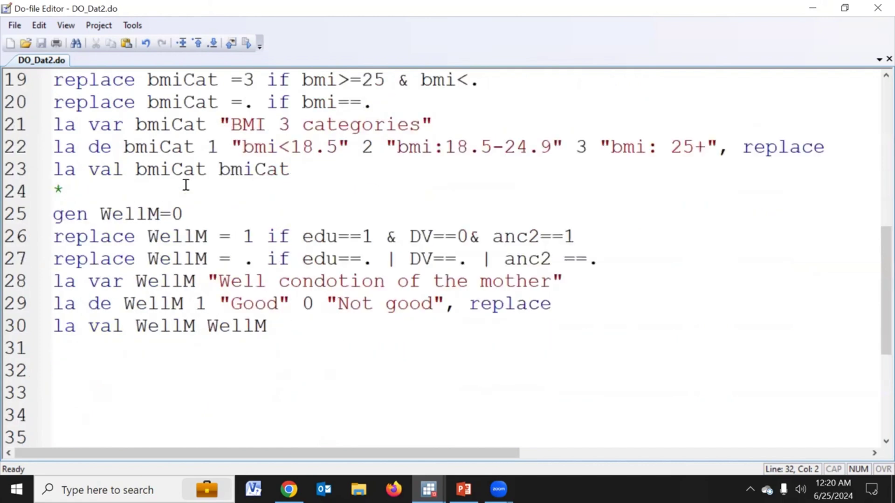
pyautogui.scroll(6, 204, 232)
pyautogui.scroll(3, 204, 231)
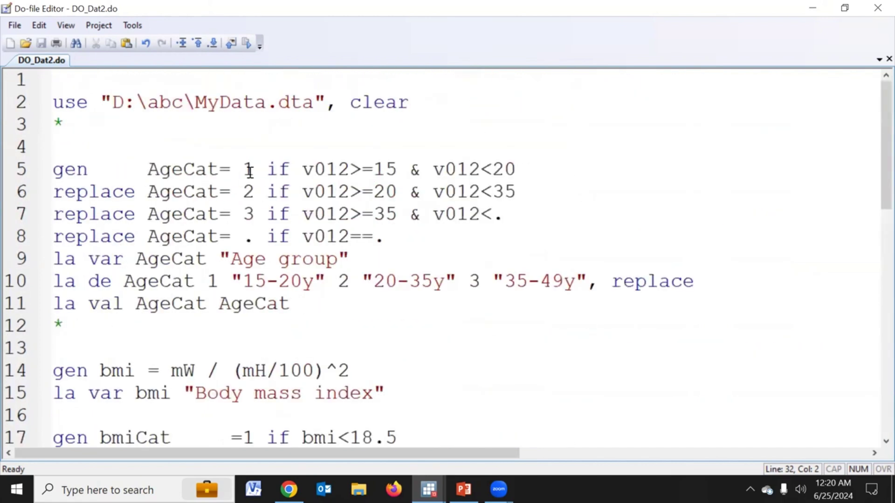
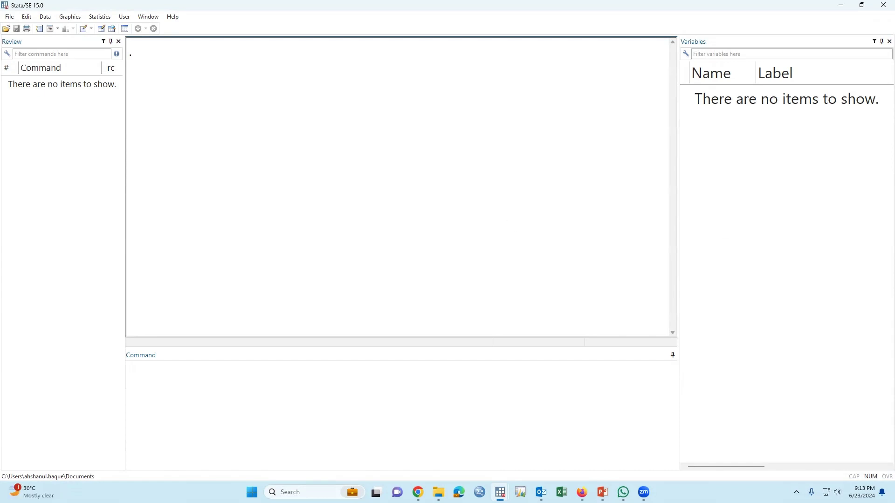
# Open the dataset MyData.dta from the abc folder on drive D
pyautogui.hotkey('alt', 'Tab')
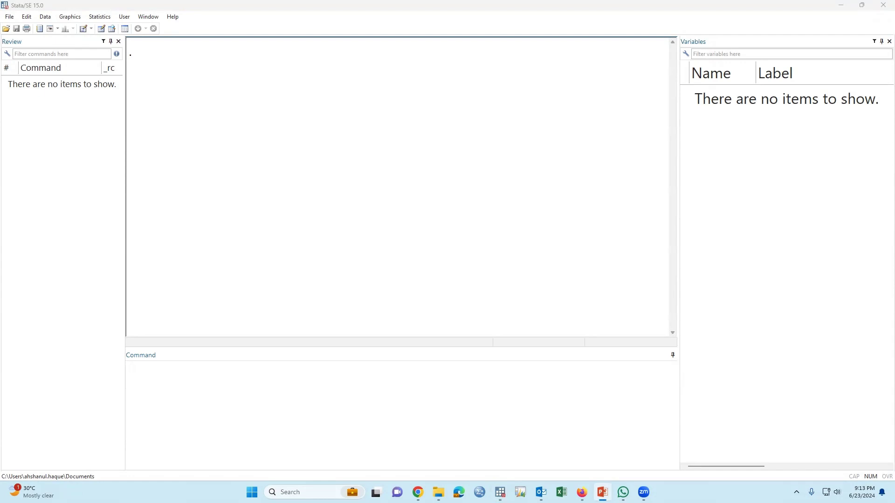
pyautogui.click(7, 30)
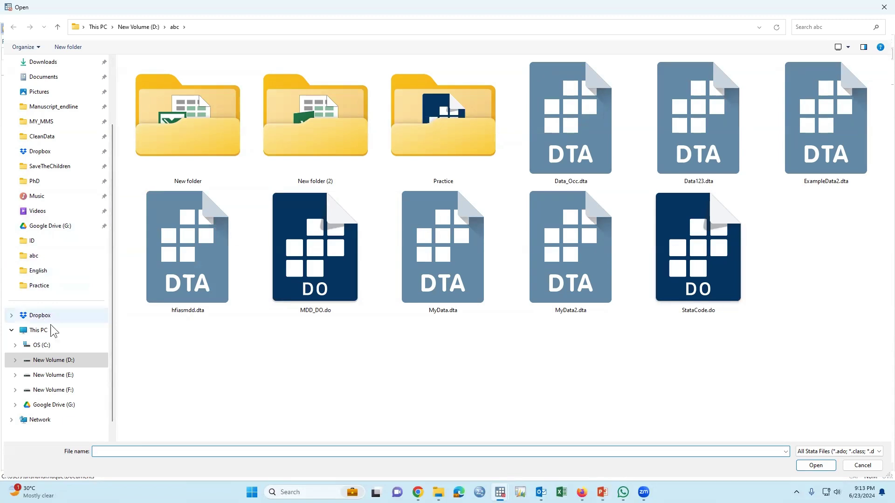
pyautogui.click(66, 361)
pyautogui.doubleClick(210, 149)
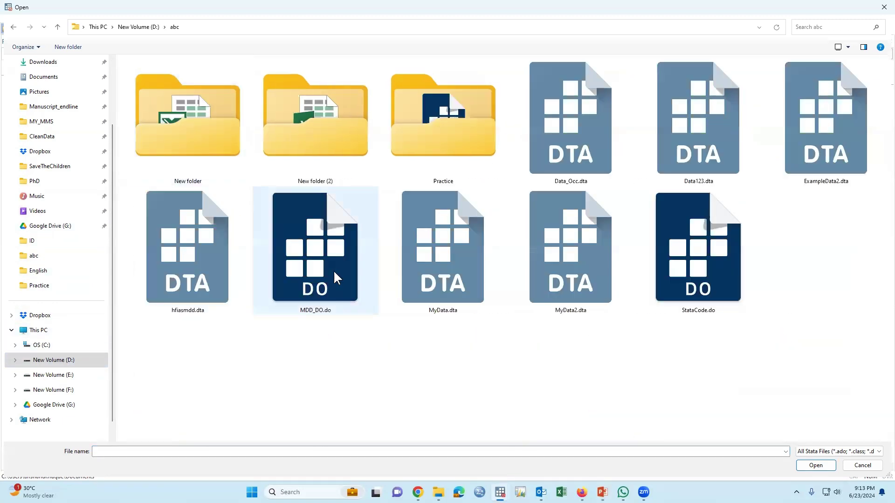
pyautogui.click(457, 290)
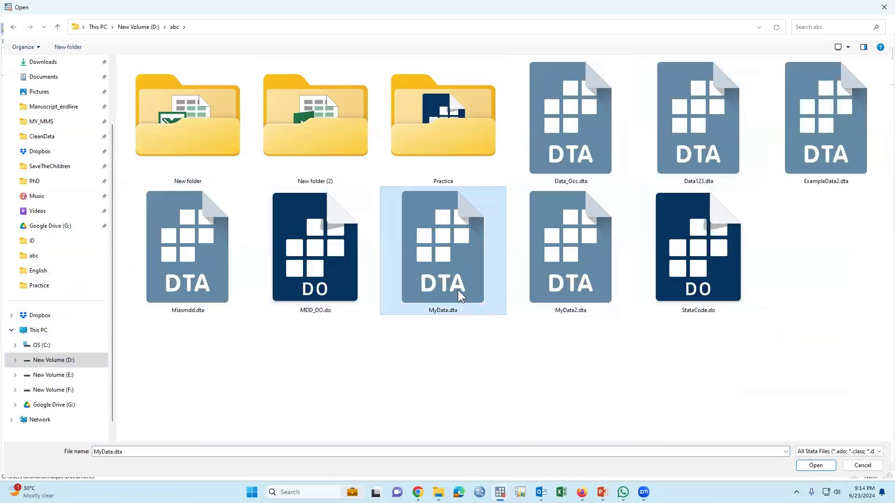
pyautogui.click(816, 465)
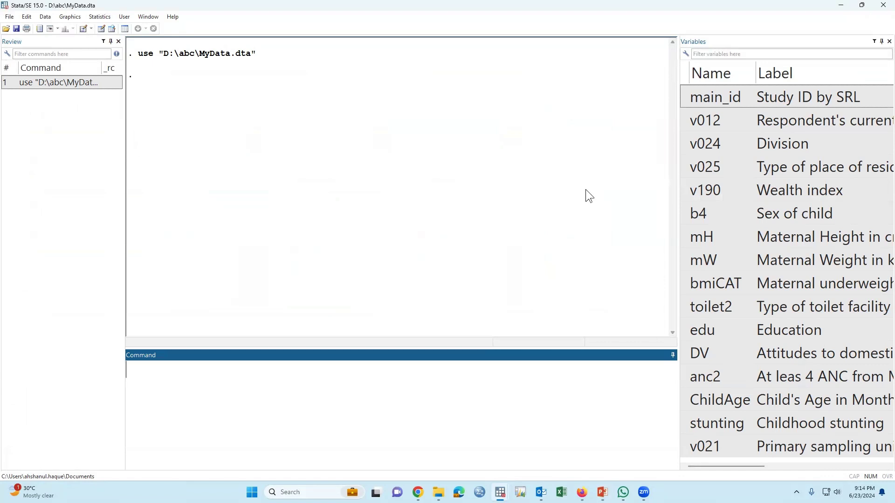
# Annotate the screen with the texts "logical operator in Stata" and "if" beside it
pyautogui.click(346, 171)
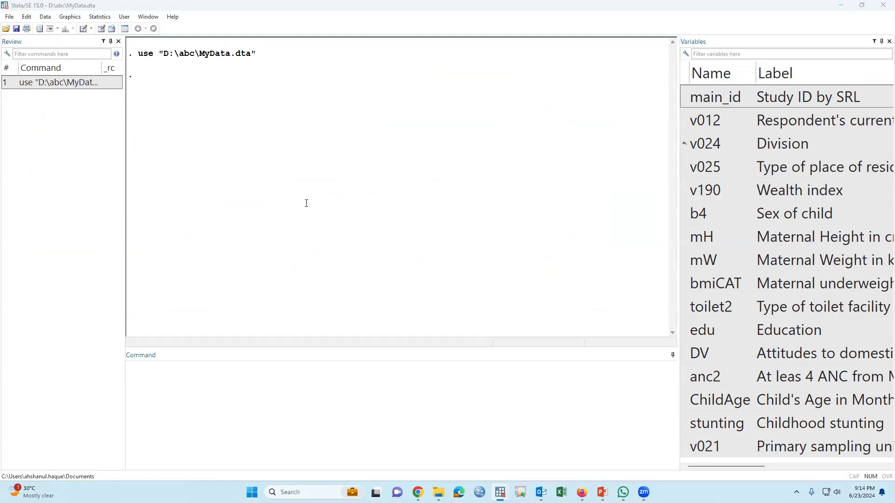
pyautogui.write('logical operator in Stata')
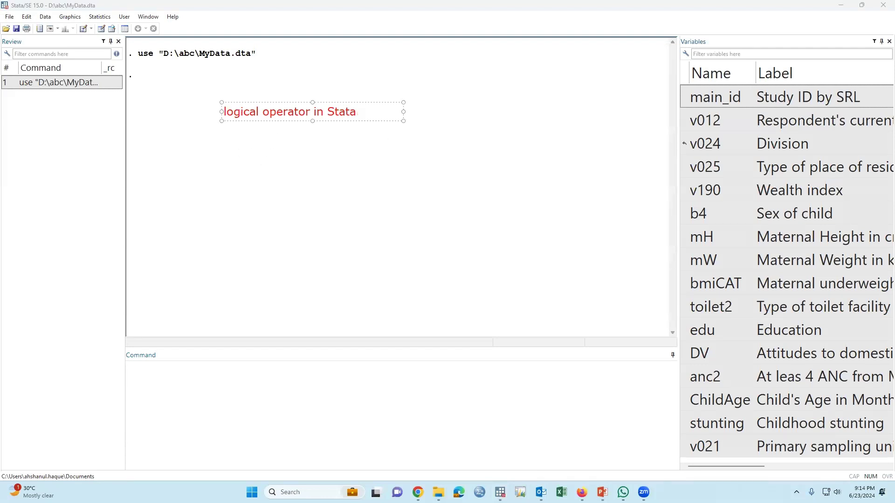
pyautogui.write('if')
pyautogui.click(15, 405)
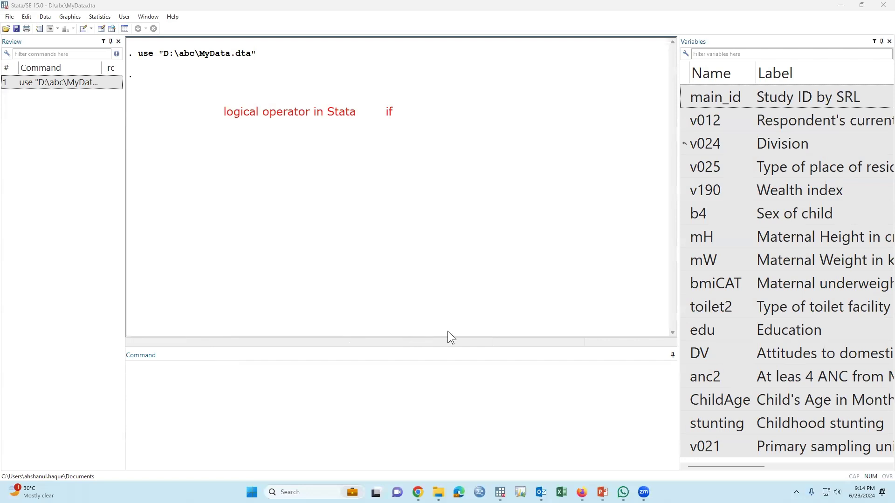
# Widen the variable list and tabulate the sex-of-child variable b4 with ta
pyautogui.click(706, 122)
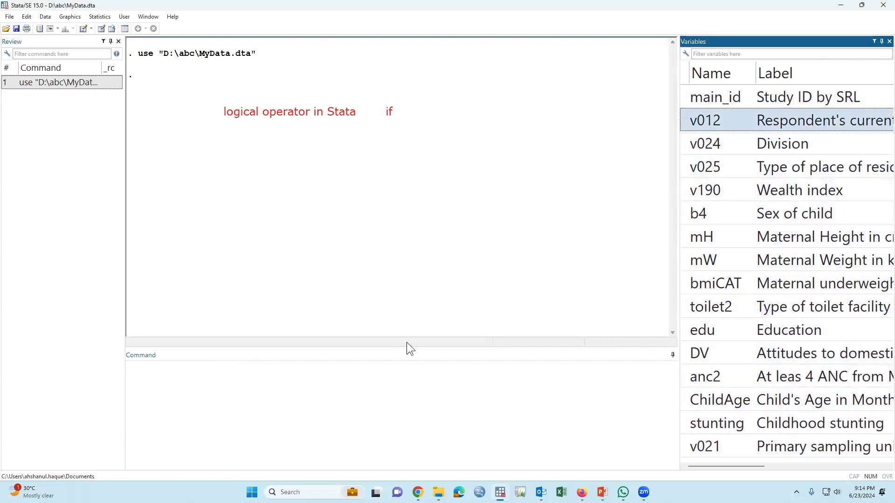
pyautogui.moveTo(677, 234); pyautogui.dragTo(638, 227)
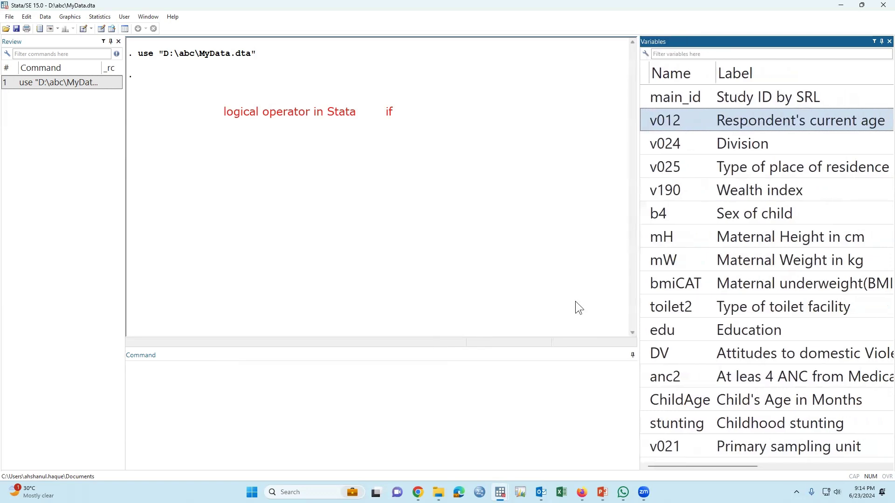
pyautogui.click(480, 416)
pyautogui.write('ta')
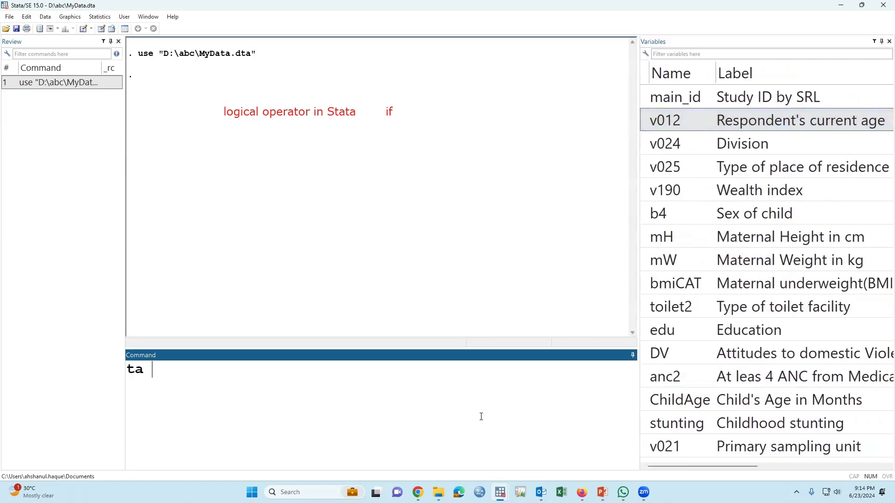
pyautogui.doubleClick(645, 215)
pyautogui.press('Return')
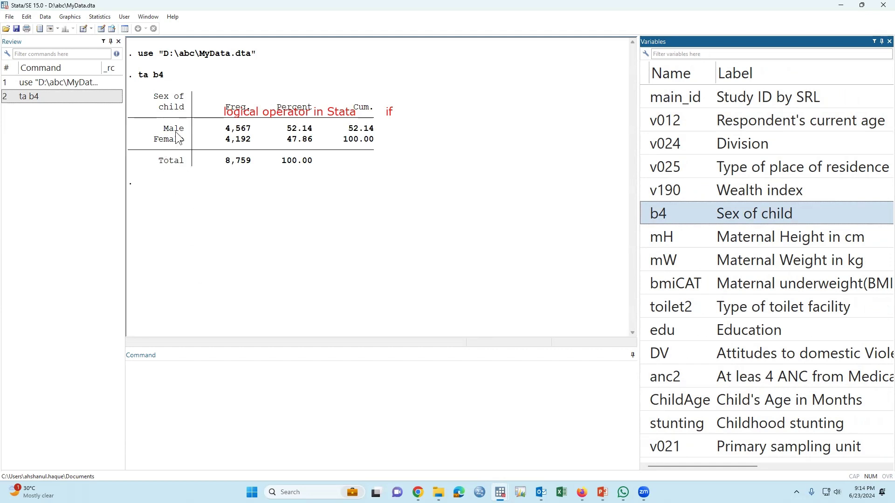
# Add numeric codes to all value labels with numlabel, add and tabulate b4 again
pyautogui.click(189, 401)
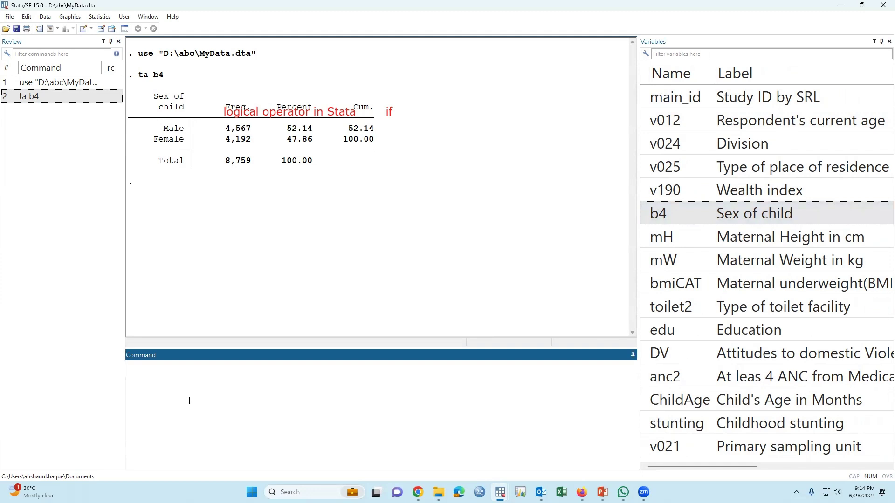
pyautogui.write('numlabel, add')
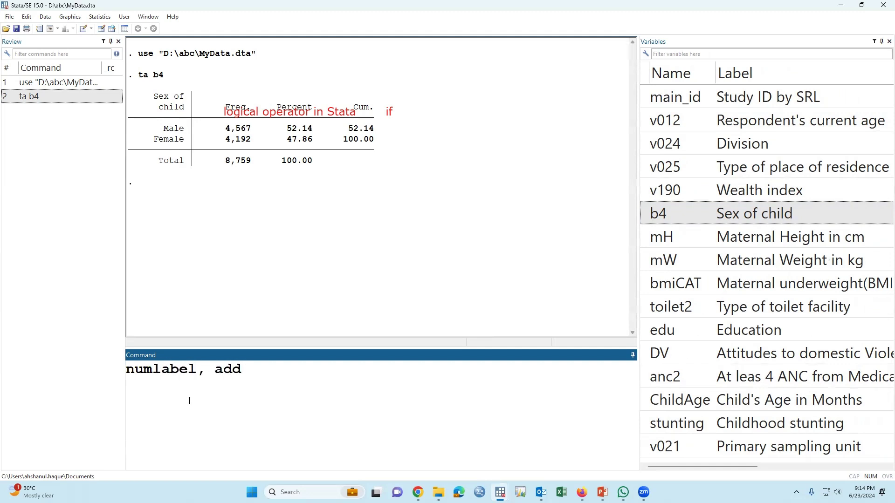
pyautogui.press('Return')
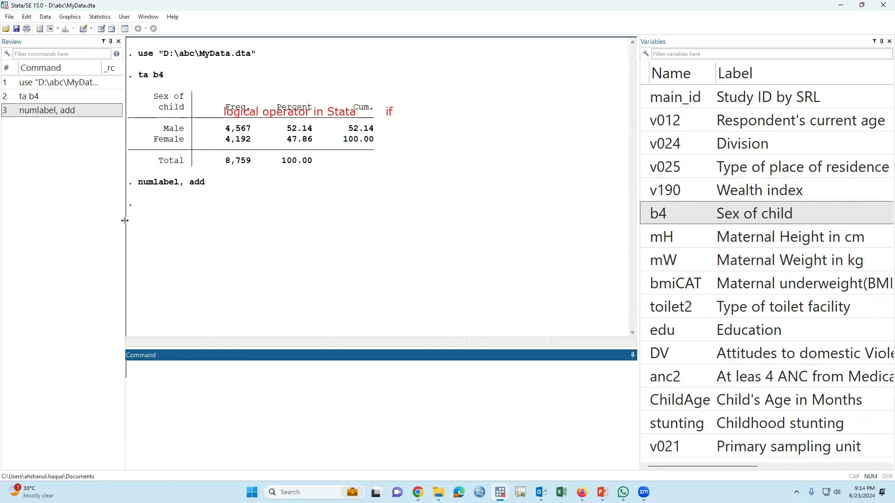
pyautogui.click(29, 96)
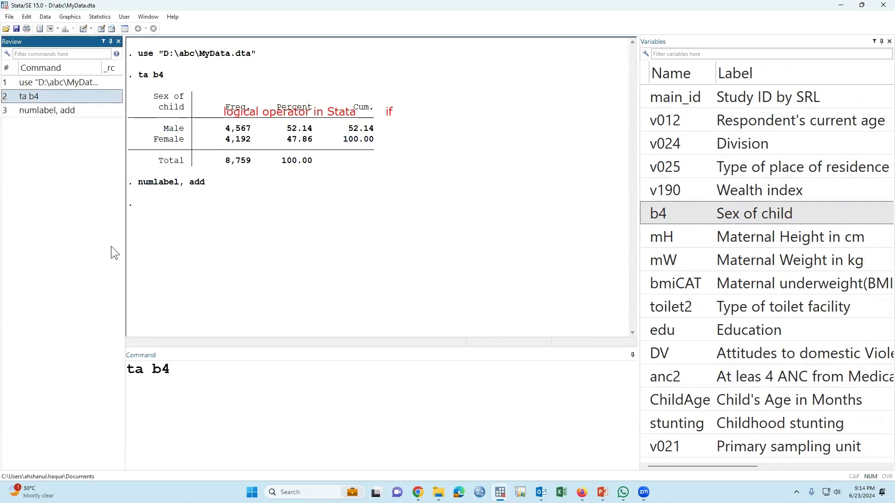
pyautogui.click(191, 369)
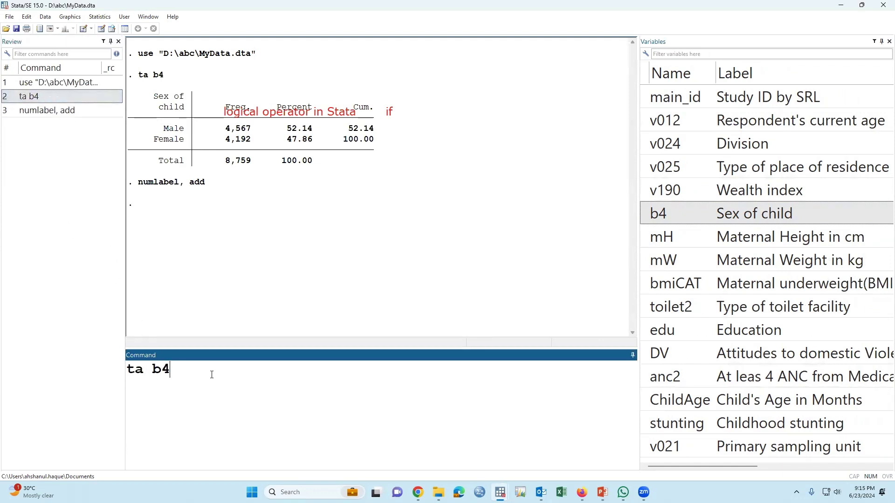
pyautogui.press('Return')
pyautogui.moveTo(149, 256); pyautogui.dragTo(180, 257)
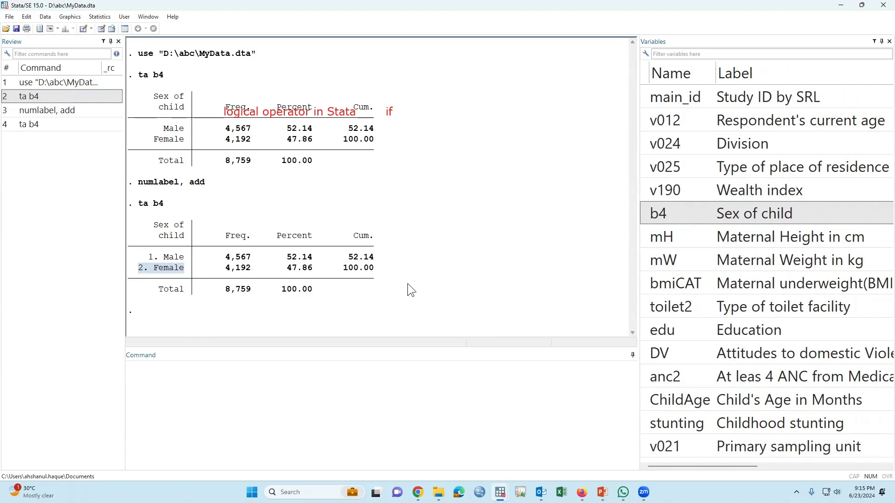
# Compose a br command listing the variables main_id, v024, v190 and b4, without running it
pyautogui.click(281, 411)
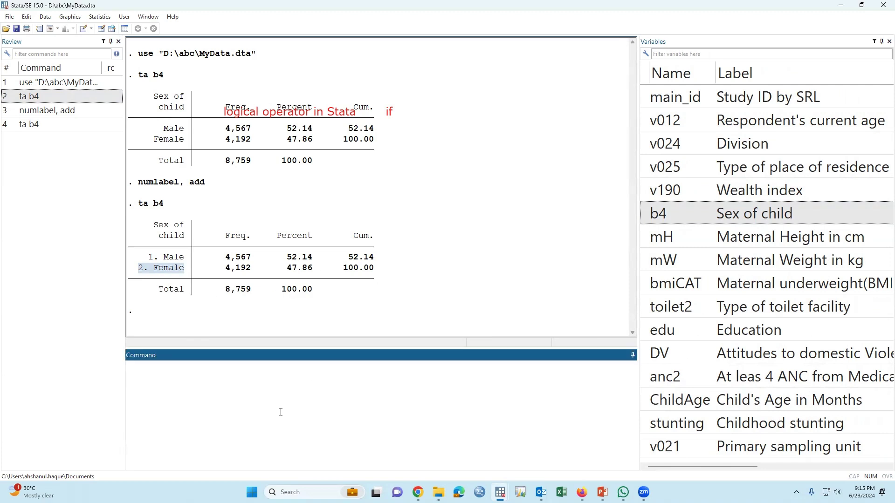
pyautogui.write('br')
pyautogui.doubleClick(645, 100)
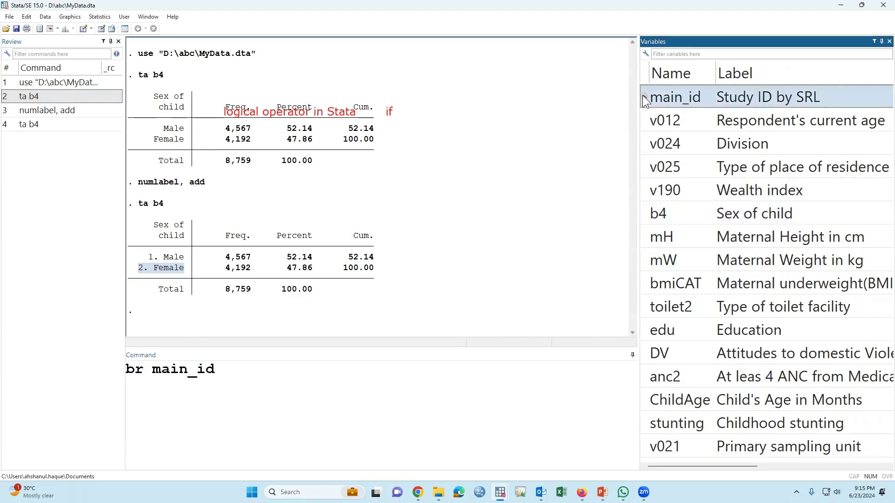
pyautogui.doubleClick(646, 146)
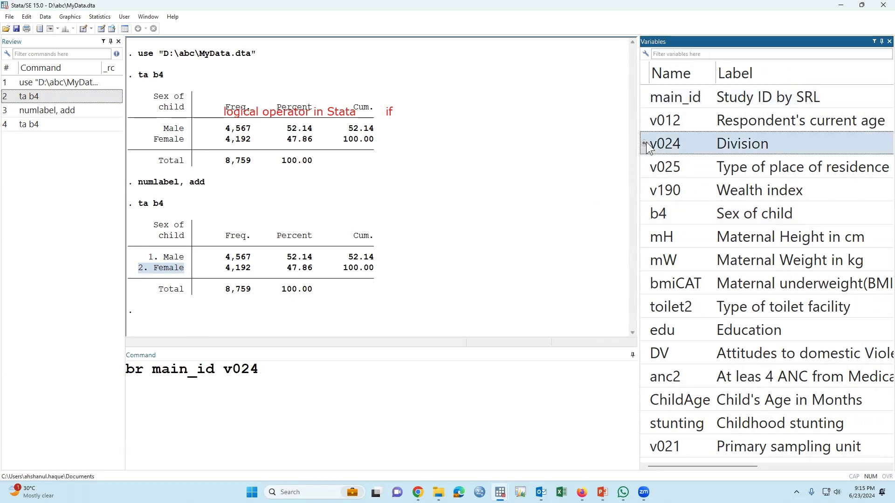
pyautogui.doubleClick(645, 191)
pyautogui.click(651, 217)
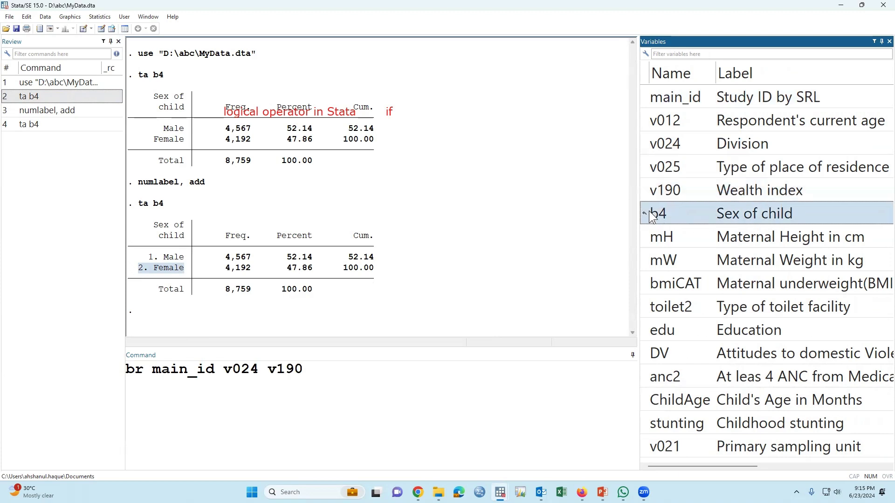
pyautogui.doubleClick(644, 218)
pyautogui.click(454, 380)
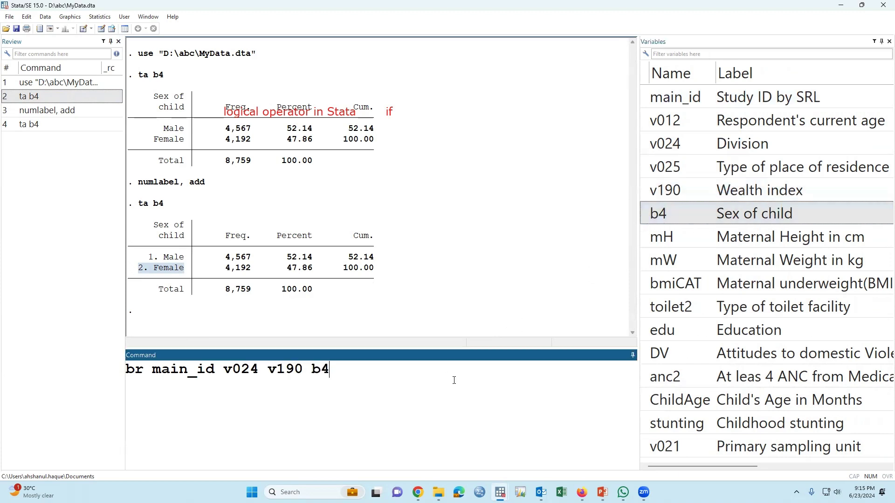
# Restrict the br command to male children with the condition if b4==1 and run it
pyautogui.write('if')
pyautogui.doubleClick(646, 217)
pyautogui.click(450, 381)
pyautogui.write('==1')
pyautogui.moveTo(429, 386); pyautogui.dragTo(334, 368)
pyautogui.click(178, 409)
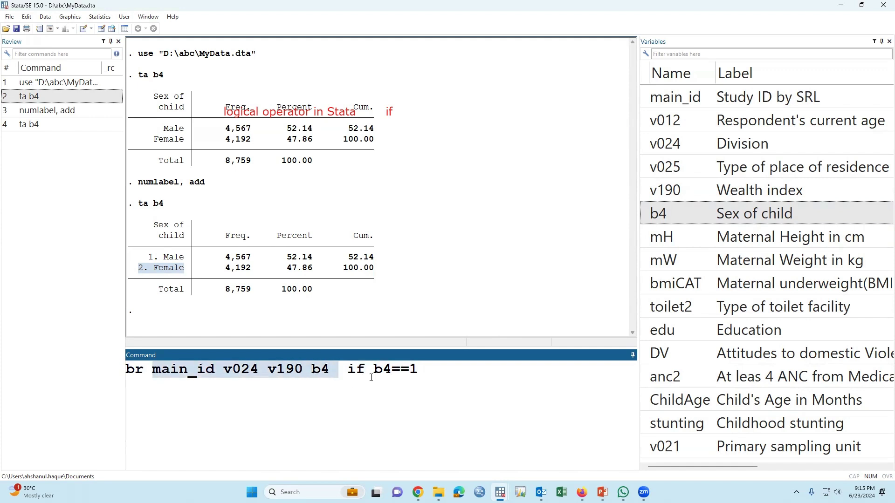
pyautogui.moveTo(374, 369); pyautogui.dragTo(418, 369)
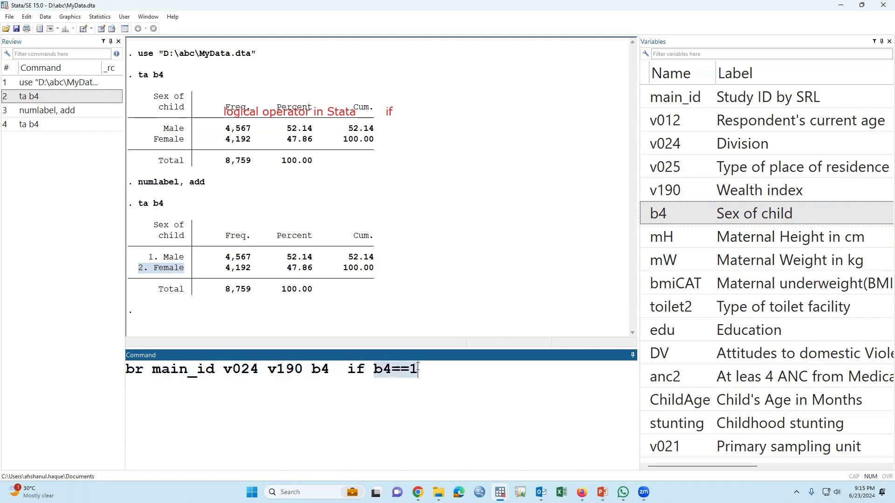
pyautogui.click(419, 391)
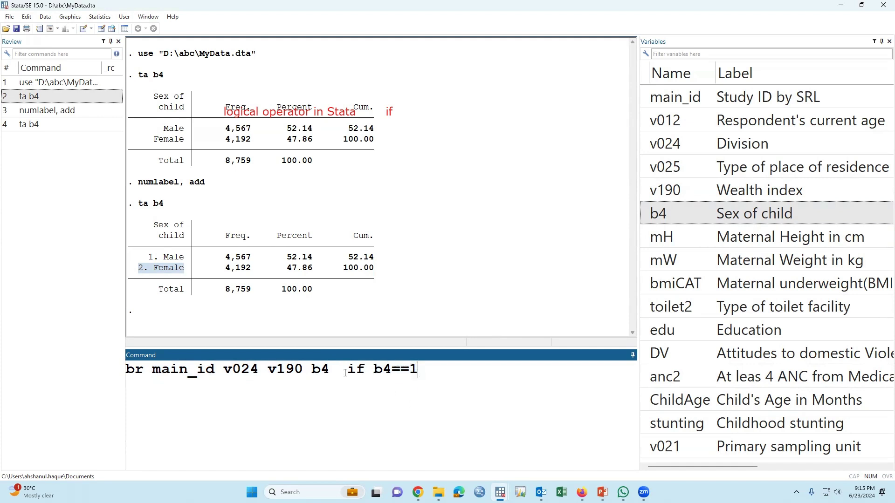
pyautogui.click(150, 256)
pyautogui.moveTo(149, 255); pyautogui.dragTo(372, 254)
pyautogui.click(451, 368)
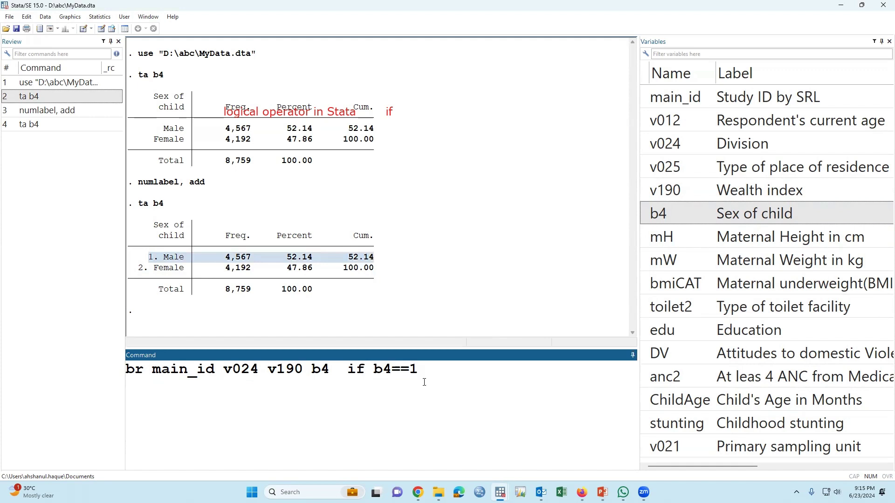
pyautogui.press('Return')
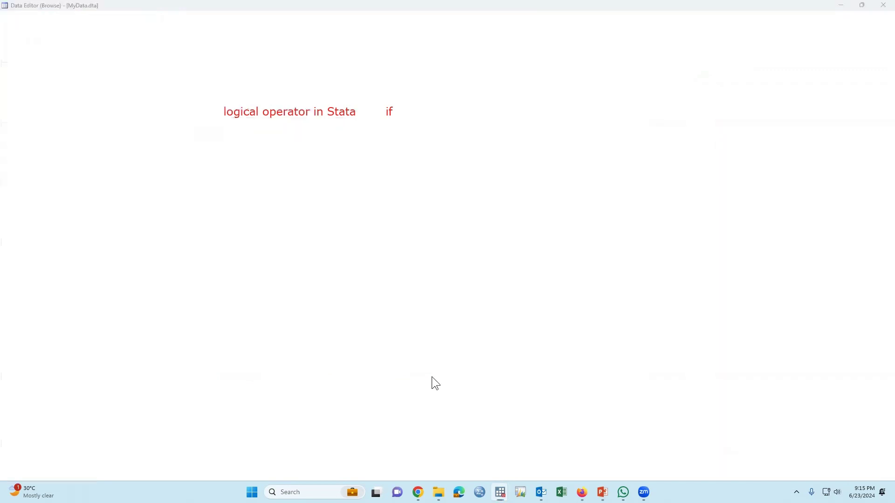
# Examine the b4 values in the filtered browse listing and close the Data Editor
pyautogui.click(333, 163)
pyautogui.scroll(-20, 318, 268)
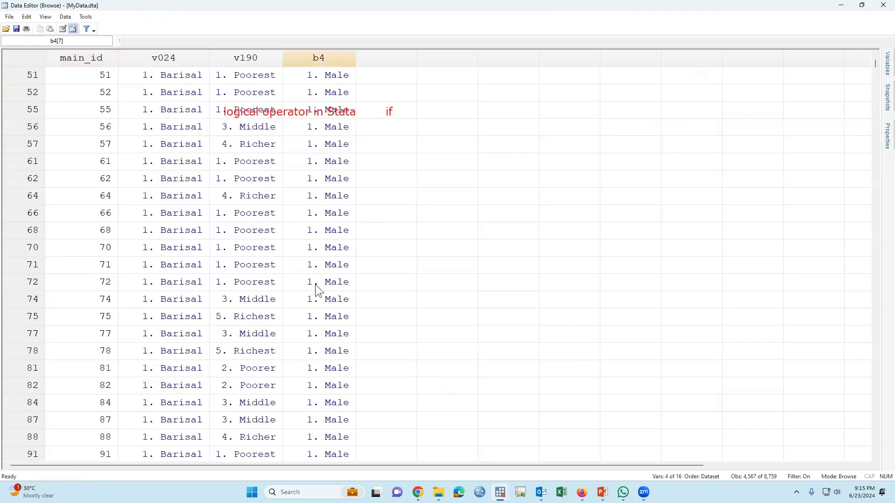
pyautogui.scroll(-20, 314, 338)
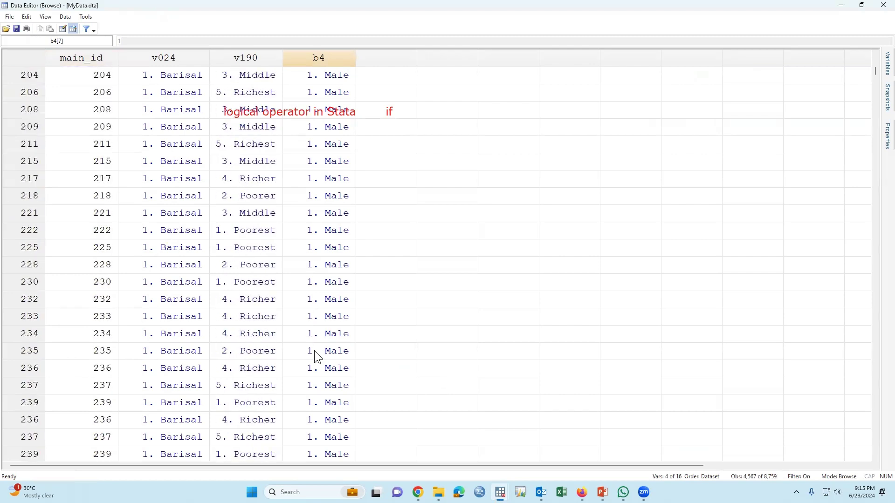
pyautogui.scroll(-2, 314, 353)
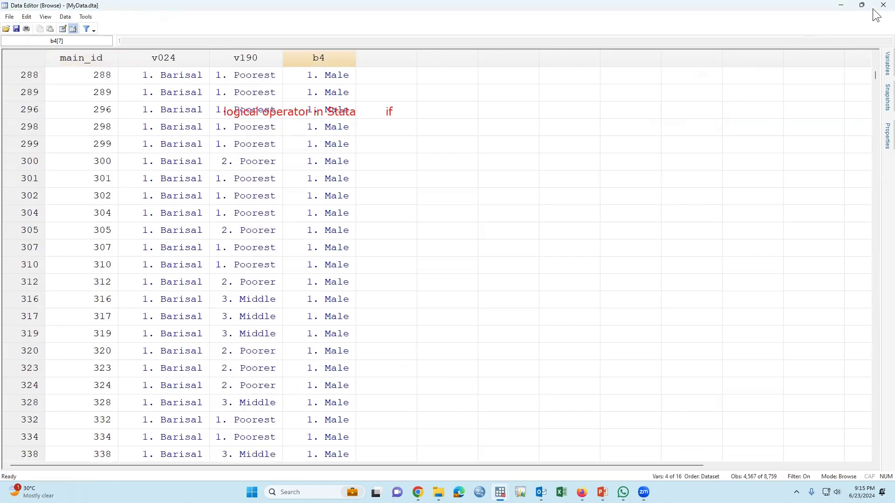
pyautogui.hotkey('alt', 'F4')
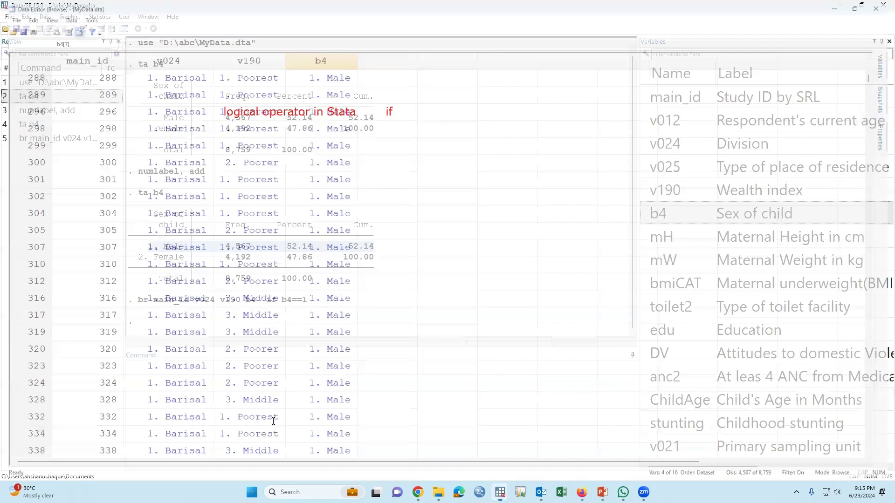
# Tabulate the wealth index variable v190 with tab
pyautogui.write('tab')
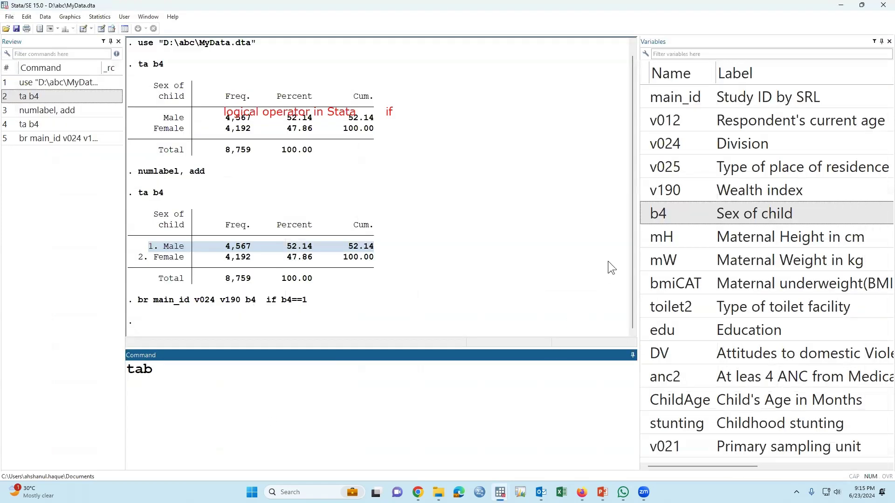
pyautogui.doubleClick(647, 191)
pyautogui.press('Return')
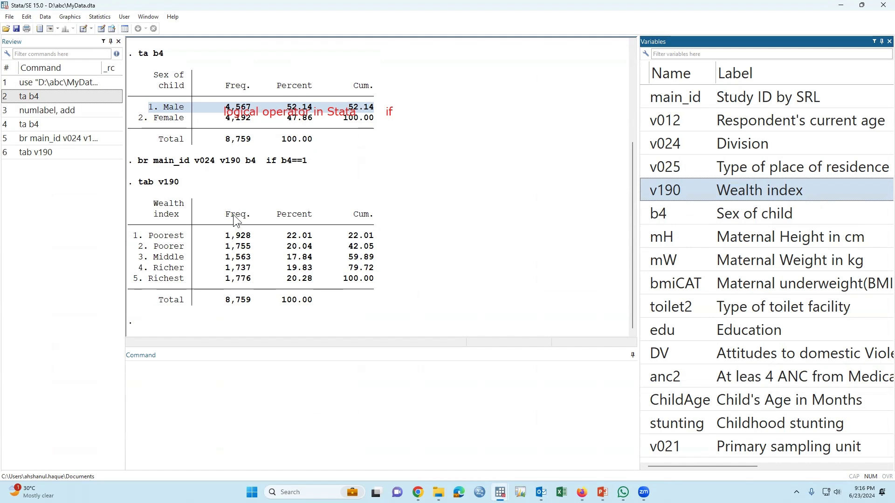
# Tabulate the wealth index v190 for male children only, using the condition if b4 ==1
pyautogui.click(35, 152)
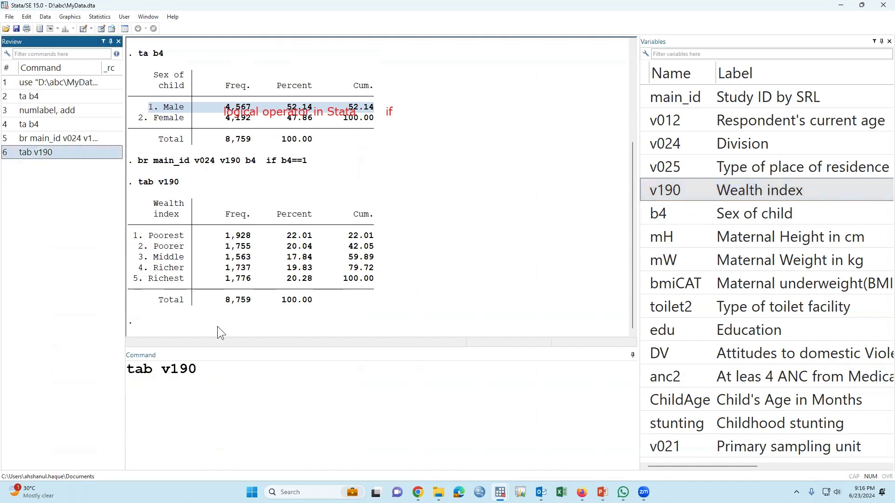
pyautogui.click(224, 371)
pyautogui.write('if')
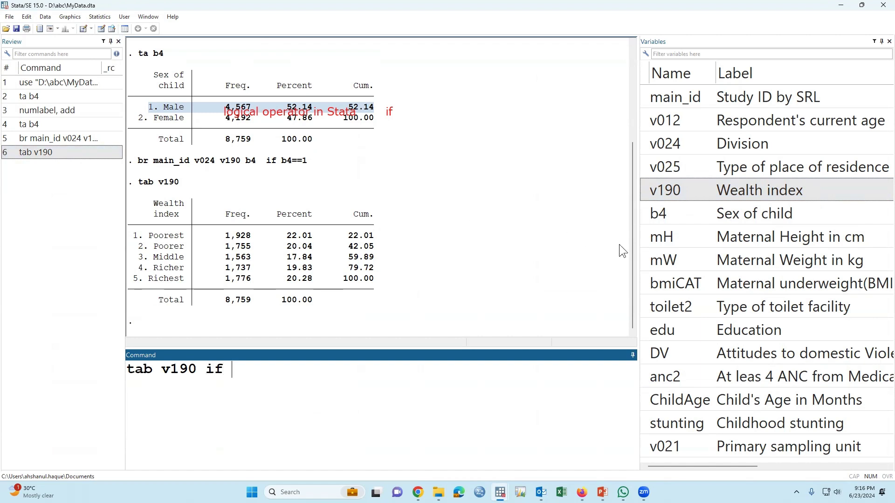
pyautogui.click(644, 213)
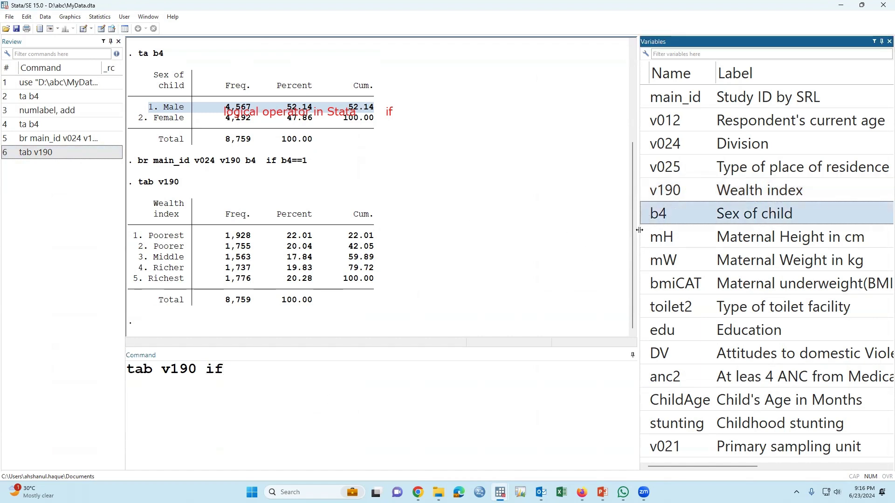
pyautogui.doubleClick(645, 214)
pyautogui.click(327, 373)
pyautogui.write('==')
pyautogui.moveTo(258, 369); pyautogui.dragTo(284, 368)
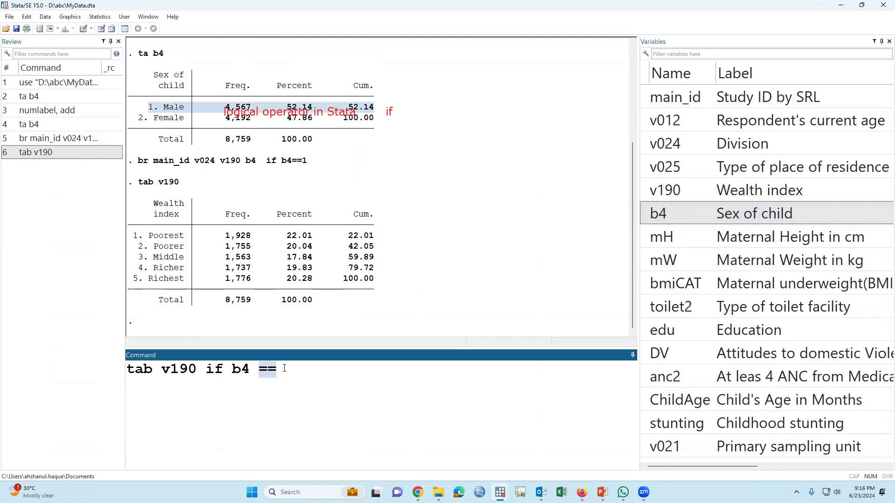
pyautogui.write('1')
pyautogui.press('BackSpace')
pyautogui.write('==1')
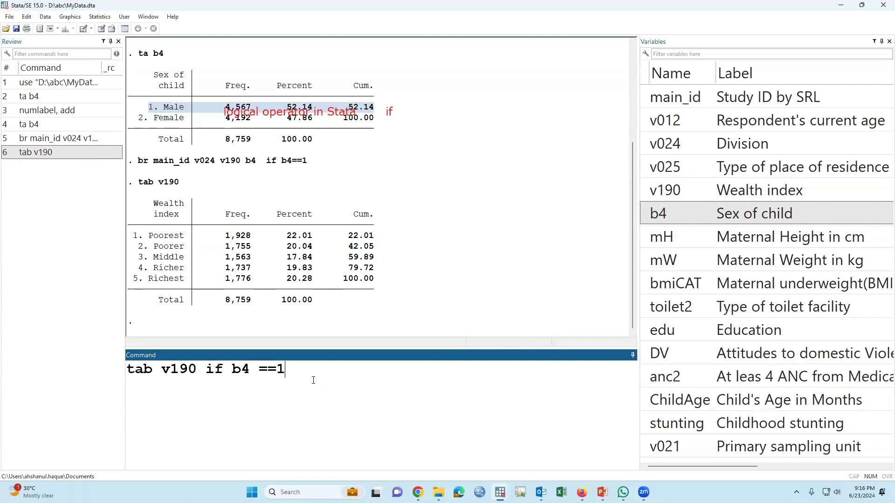
pyautogui.press('Return')
pyautogui.moveTo(131, 236); pyautogui.dragTo(368, 282)
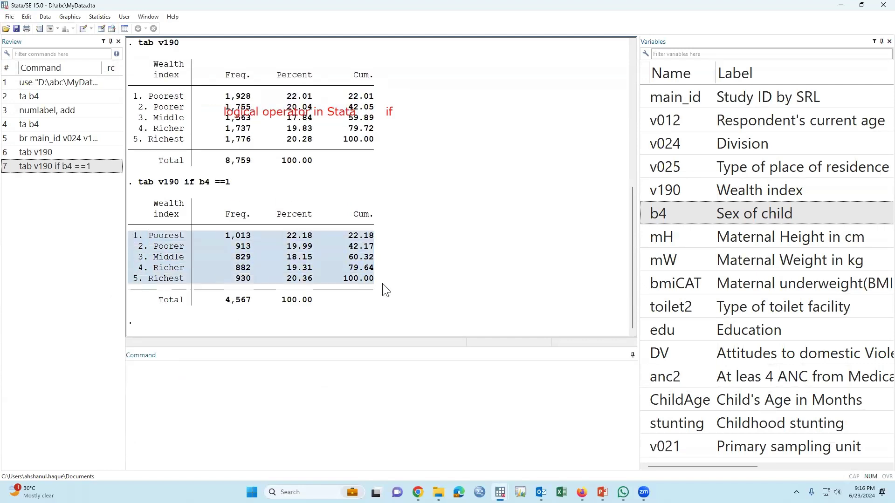
# Rerun the v190 tabulation for female children by changing the condition to if b4 ==2
pyautogui.click(95, 185)
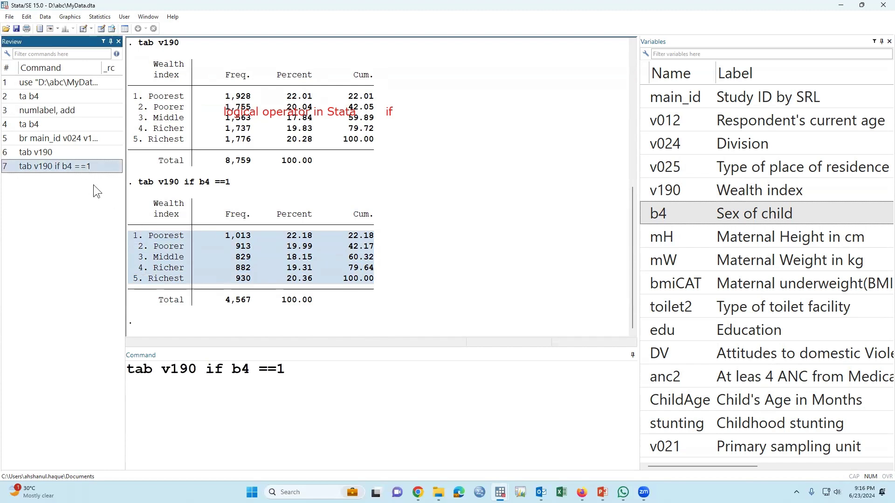
pyautogui.click(318, 375)
pyautogui.press('BackSpace')
pyautogui.write('2')
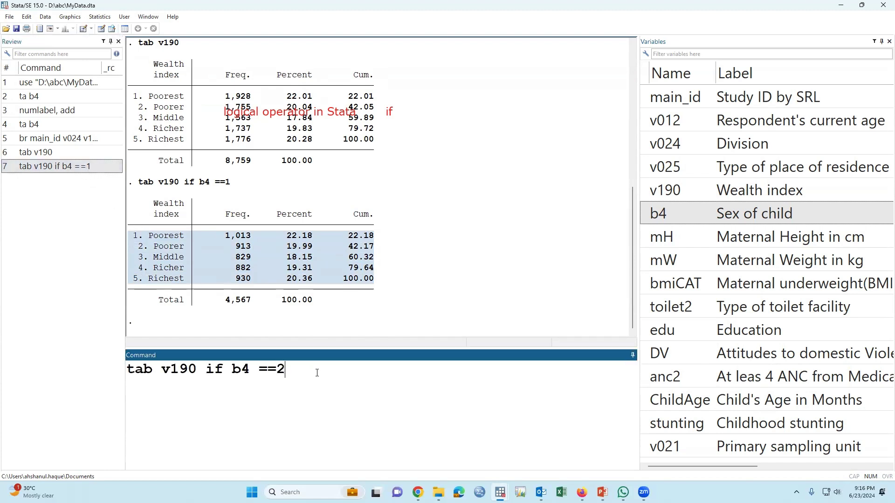
pyautogui.press('Return')
pyautogui.moveTo(136, 211); pyautogui.dragTo(391, 306)
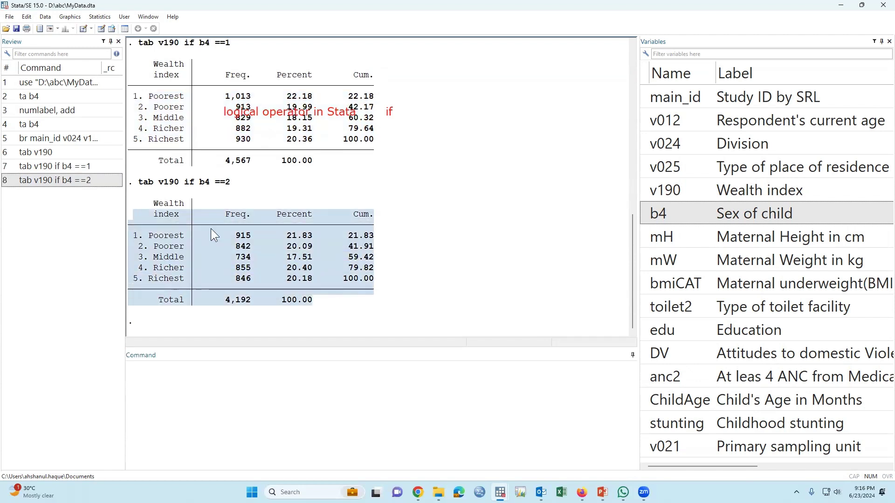
pyautogui.moveTo(181, 179); pyautogui.dragTo(226, 186)
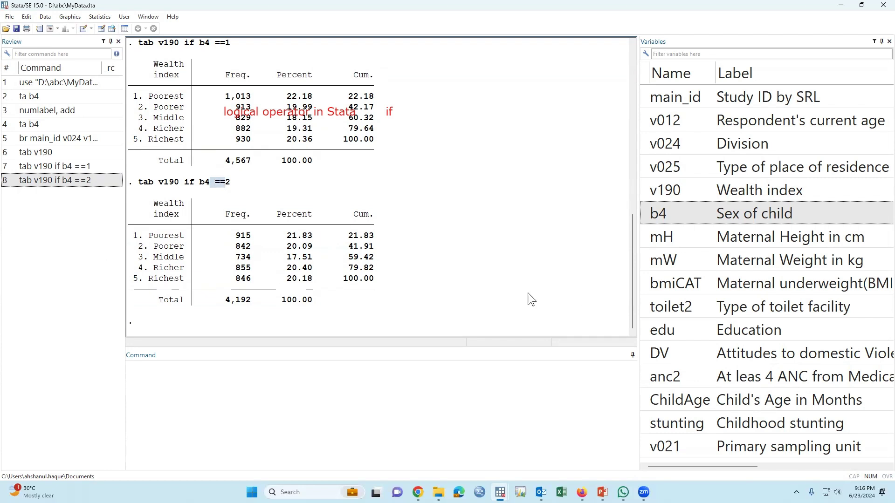
# Tabulate v190 without any condition and mark the Poorest row separately from the other wealth categories
pyautogui.click(440, 408)
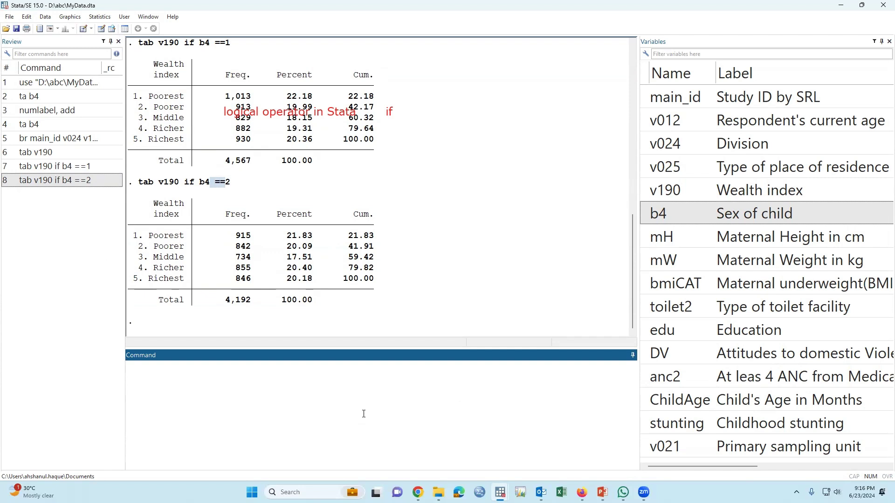
pyautogui.write('tab')
pyautogui.doubleClick(647, 191)
pyautogui.press('Return')
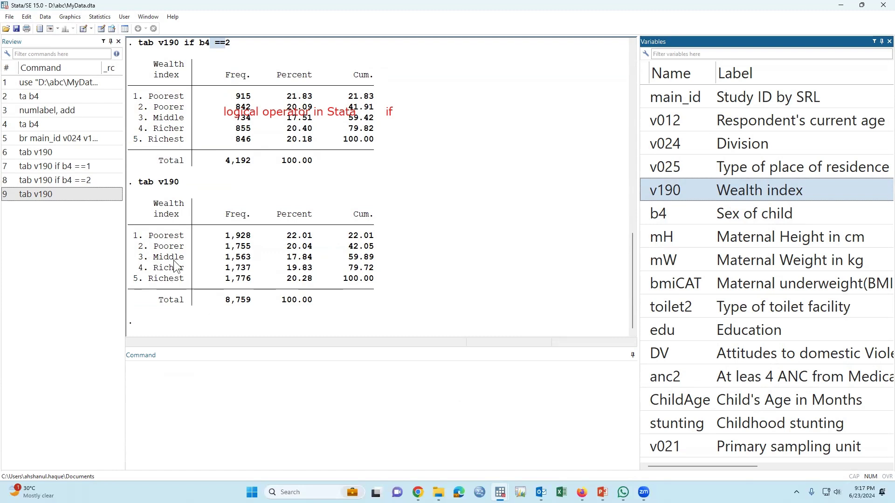
pyautogui.moveTo(127, 246); pyautogui.dragTo(390, 278)
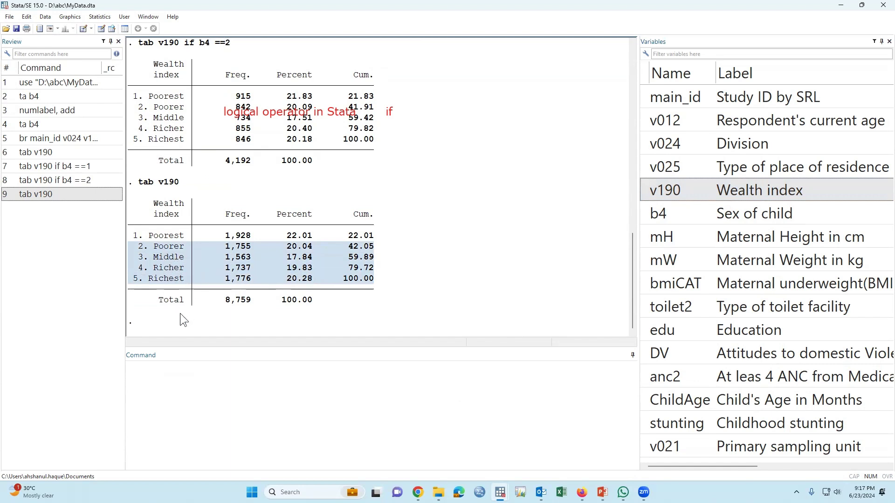
pyautogui.moveTo(133, 234); pyautogui.dragTo(375, 241)
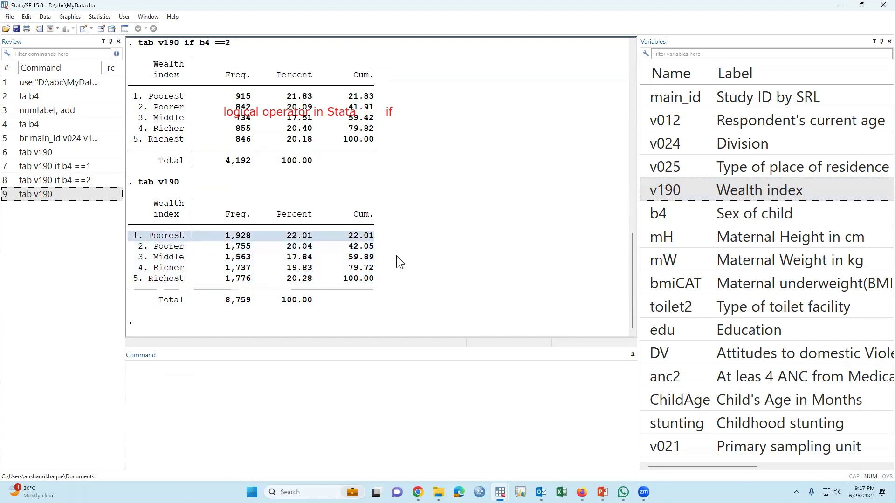
# Compose a tab v190 command that excludes the poorest category with if v190 != 1, without running it
pyautogui.click(44, 194)
pyautogui.click(229, 377)
pyautogui.write('if')
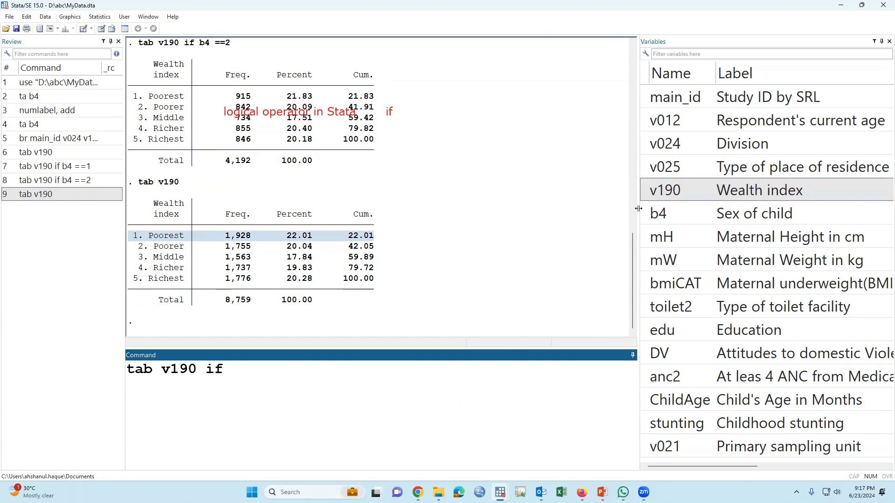
pyautogui.click(645, 195)
pyautogui.write('!=')
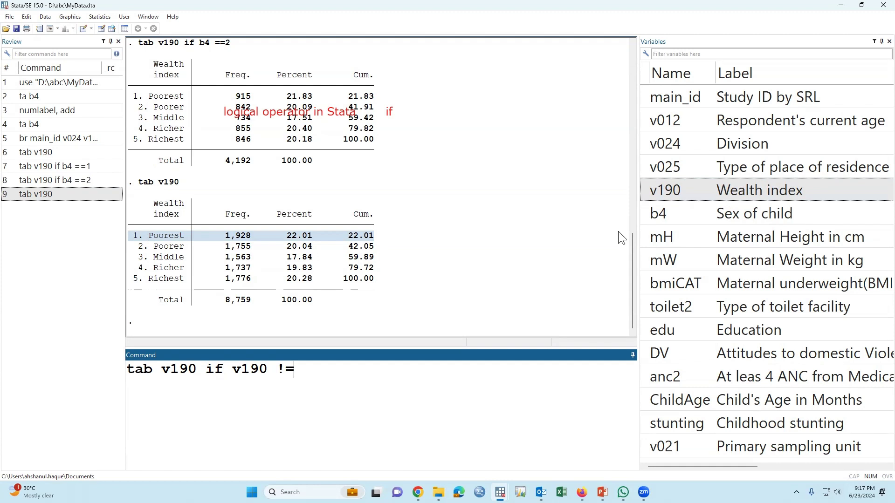
pyautogui.write('1')
# Review the parts of the composed not-equal command, run it, and compare its categories with the full v190 table
pyautogui.moveTo(207, 371); pyautogui.dragTo(347, 378)
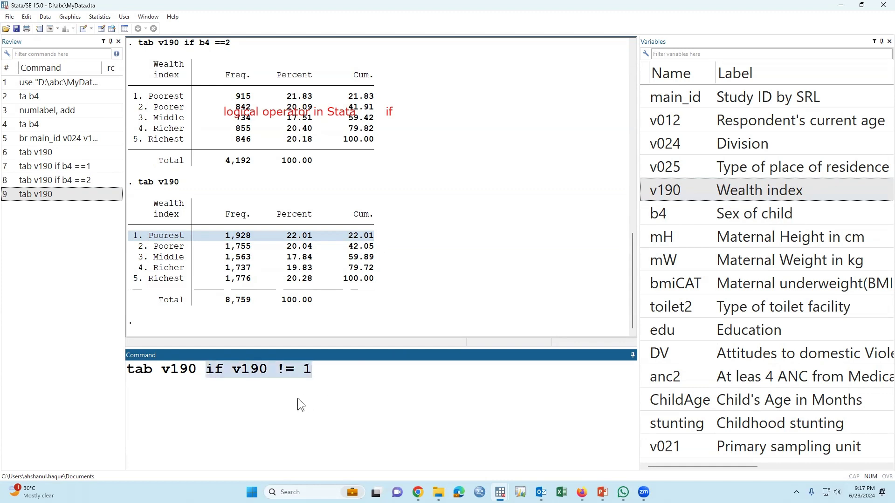
pyautogui.click(278, 393)
pyautogui.moveTo(196, 371); pyautogui.dragTo(153, 372)
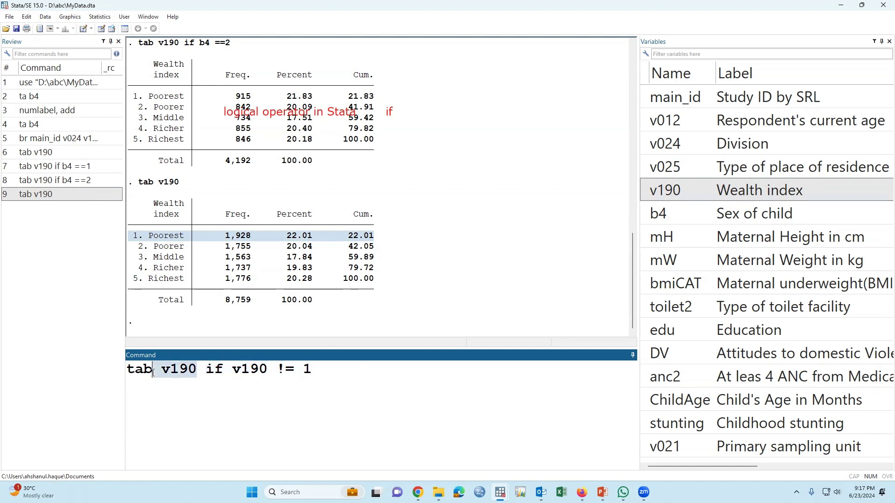
pyautogui.click(277, 386)
pyautogui.moveTo(140, 240); pyautogui.dragTo(371, 239)
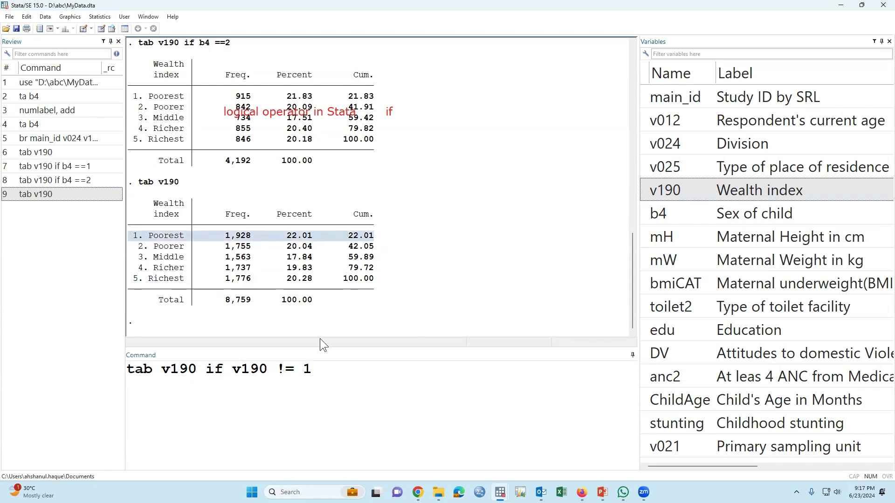
pyautogui.click(286, 378)
pyautogui.click(351, 374)
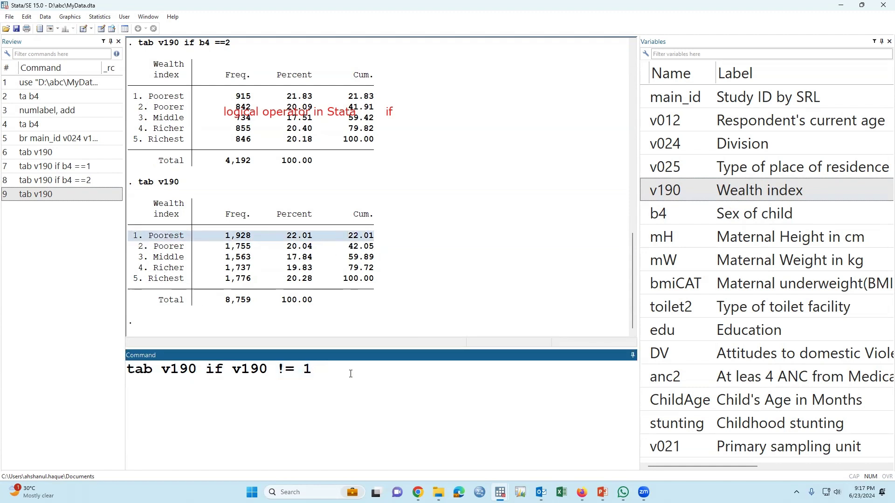
pyautogui.press('Return')
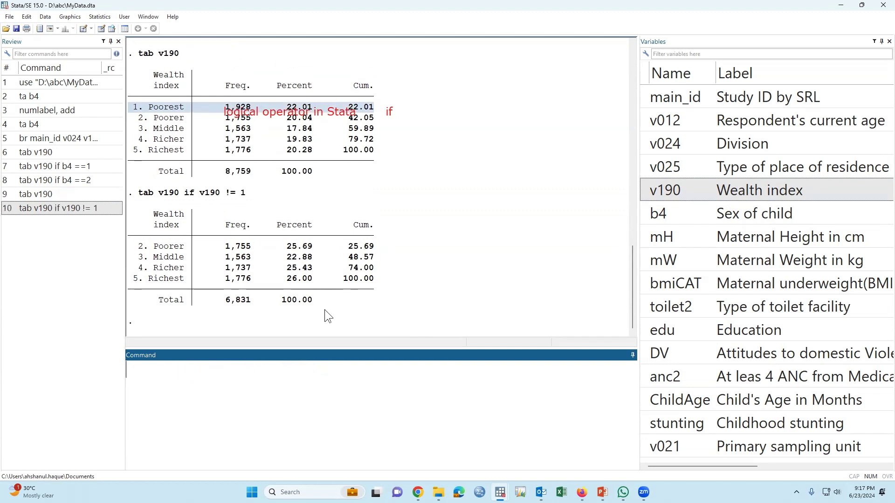
pyautogui.moveTo(134, 107); pyautogui.dragTo(381, 110)
pyautogui.moveTo(136, 246); pyautogui.dragTo(375, 276)
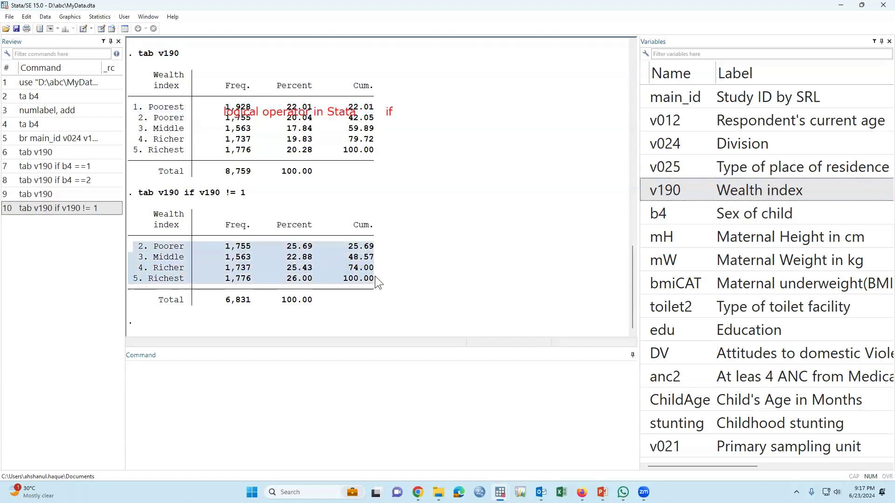
# Rerun the v190 tabulation excluding the middle category by changing the condition to if v190 != 3
pyautogui.click(61, 208)
pyautogui.click(340, 366)
pyautogui.press('BackSpace')
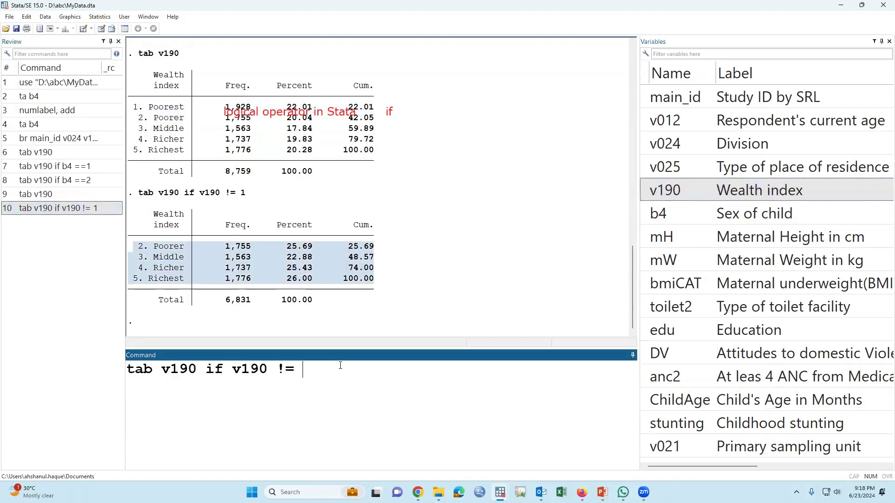
pyautogui.write('3')
pyautogui.press('Return')
pyautogui.moveTo(186, 257); pyautogui.dragTo(329, 261)
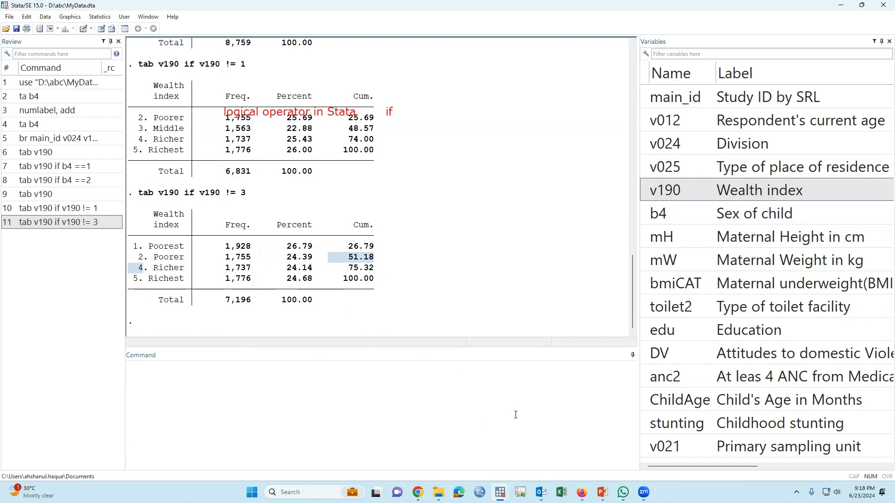
# Summarize the respondent's current age v012 with sum and examine its mean, minimum and maximum
pyautogui.click(405, 402)
pyautogui.write('sum')
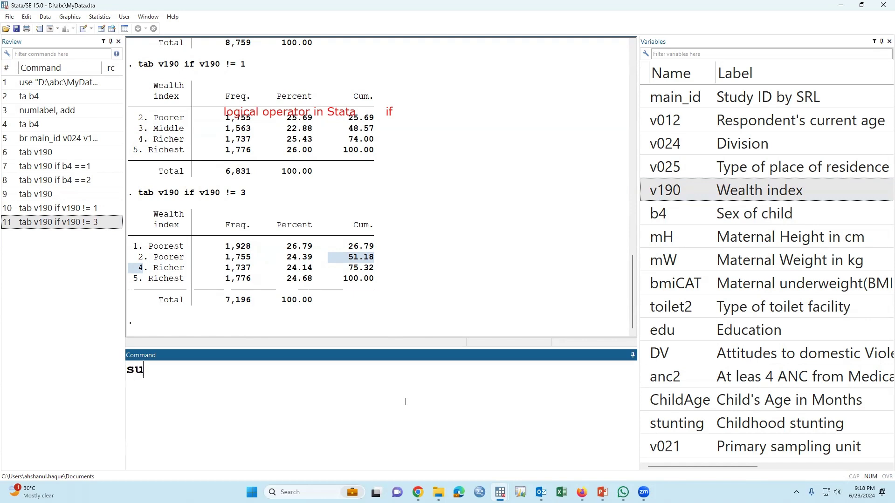
pyautogui.click(643, 122)
pyautogui.press('Return')
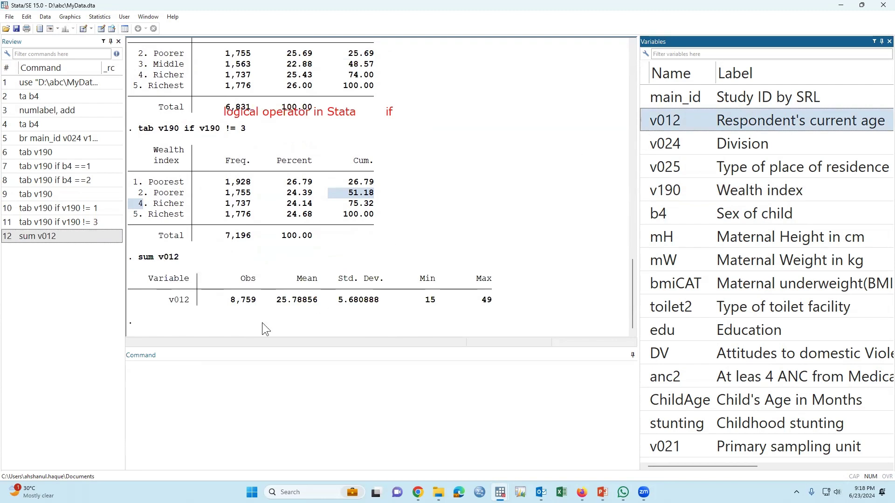
pyautogui.moveTo(277, 302); pyautogui.dragTo(311, 301)
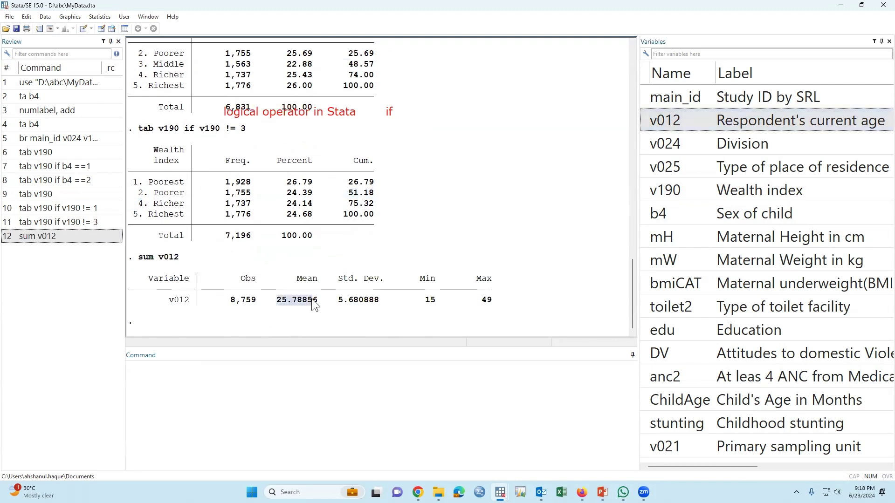
pyautogui.moveTo(415, 302); pyautogui.dragTo(421, 304)
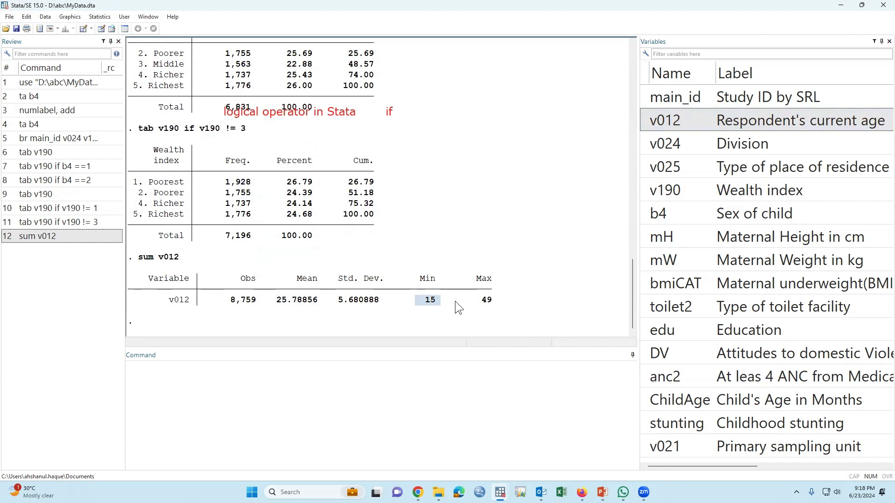
pyautogui.moveTo(480, 300); pyautogui.dragTo(506, 298)
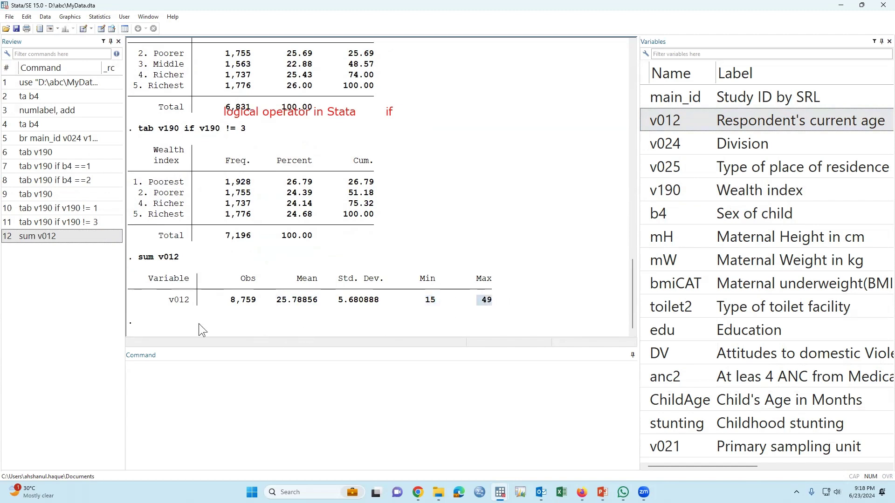
# Change the recalled sum v012 command to br v012 and browse the age values in the Data Editor
pyautogui.click(42, 238)
pyautogui.doubleClick(128, 372)
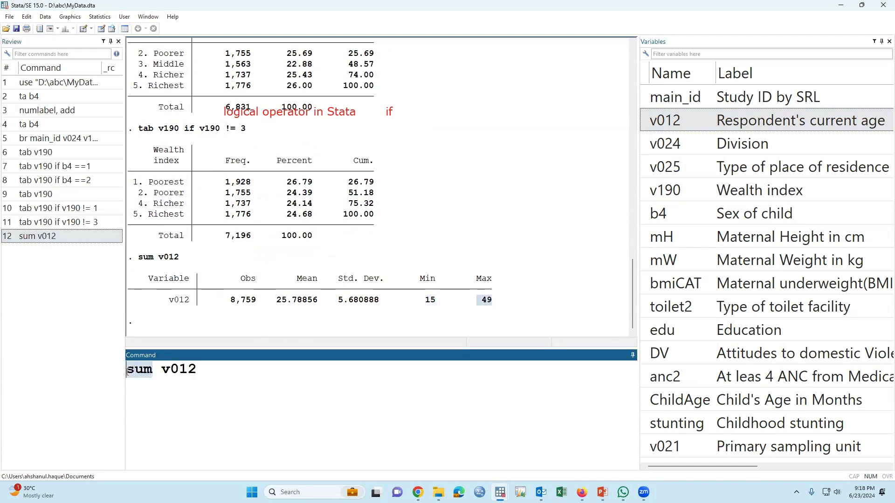
pyautogui.write('br')
pyautogui.press('Return')
pyautogui.scroll(-12, 93, 259)
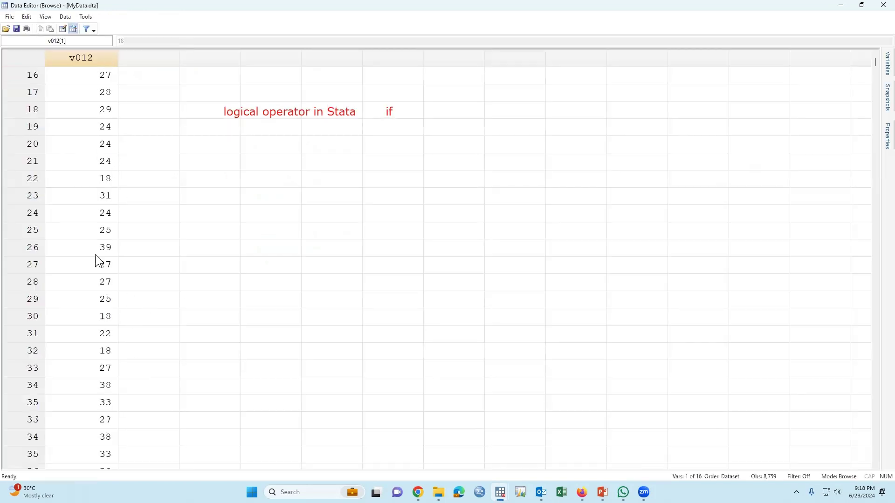
# Sort the dataset by v012 with the standard ascending sort and view the first observations
pyautogui.rightClick(100, 55)
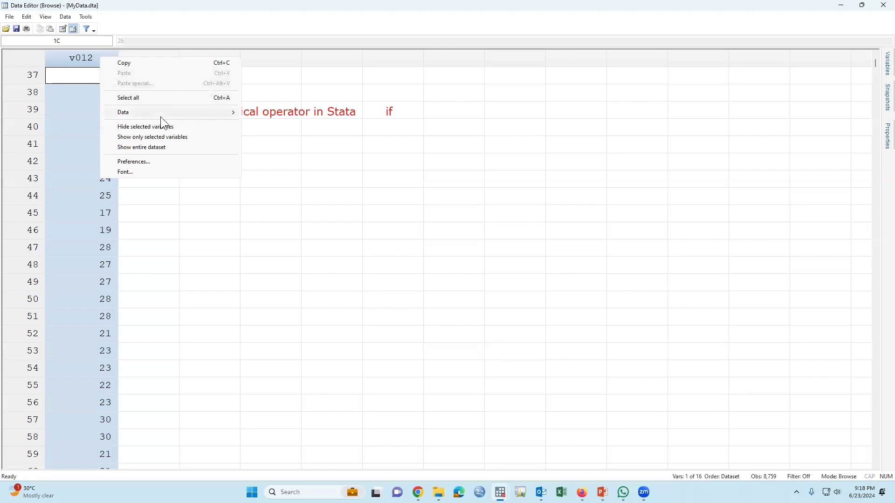
pyautogui.moveTo(164, 115)
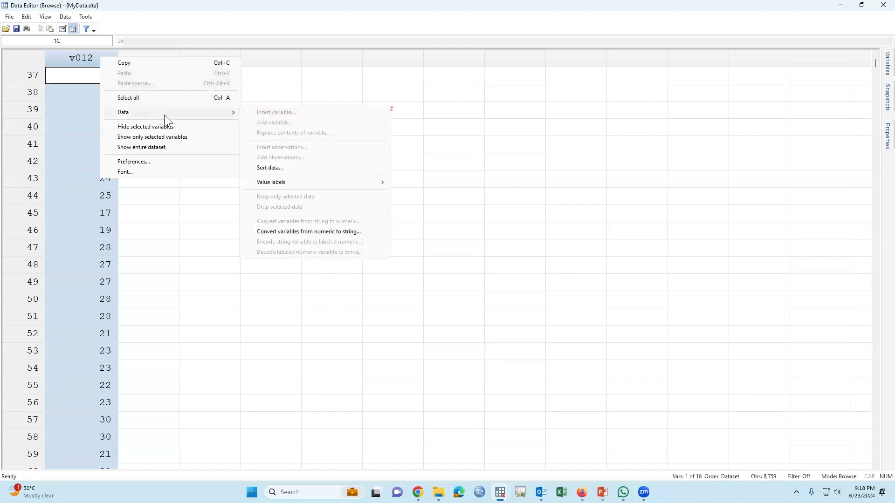
pyautogui.click(269, 168)
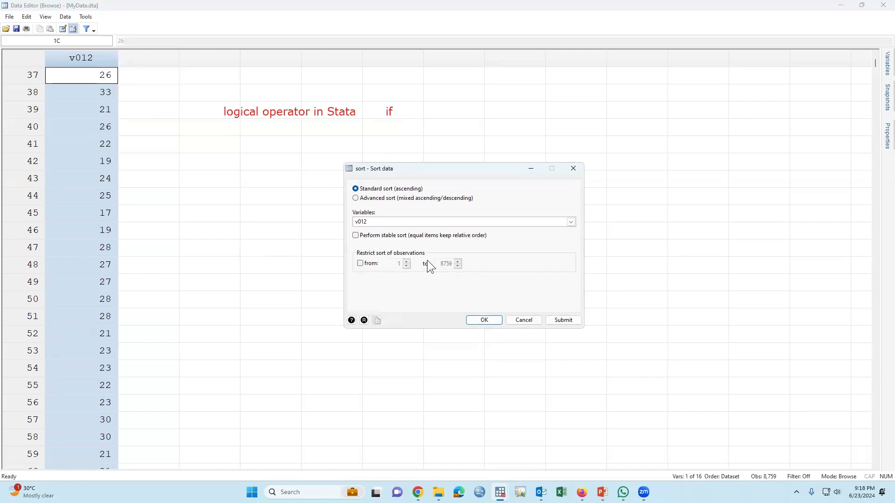
pyautogui.click(483, 319)
pyautogui.scroll(12, 106, 83)
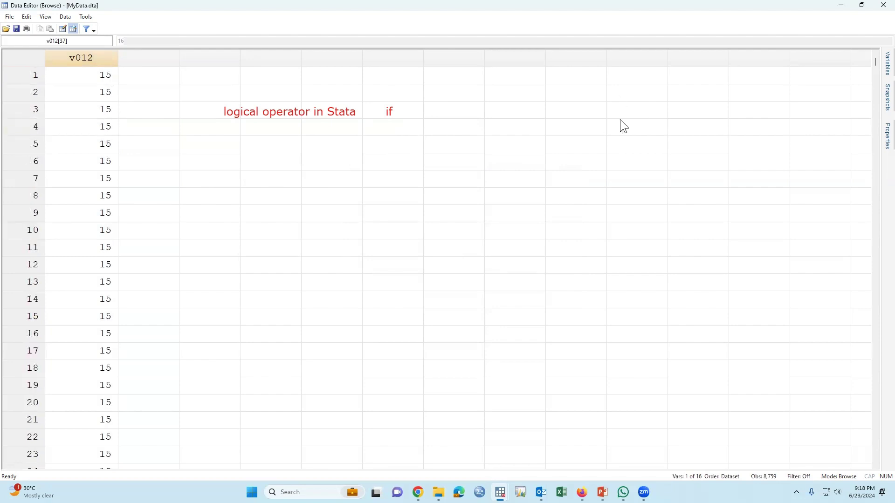
# Return to the main window and summarize v012 for respondents younger than 20 by extending sum v012 with if v012<20; examine its minimum and maximum
pyautogui.click(841, 5)
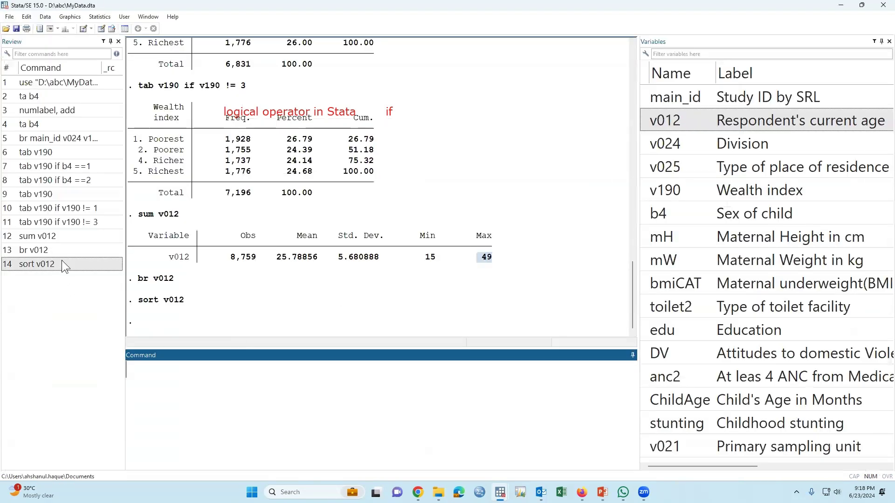
pyautogui.click(51, 236)
pyautogui.click(213, 374)
pyautogui.write('if')
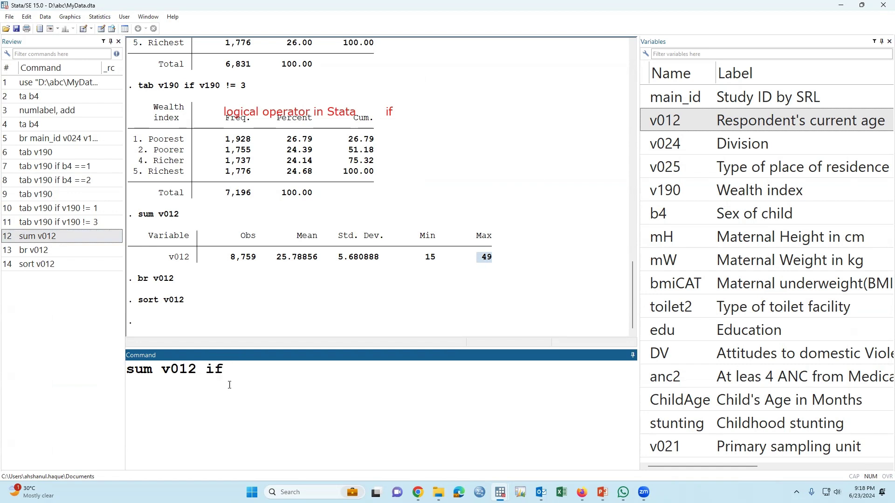
pyautogui.doubleClick(644, 120)
pyautogui.click(345, 410)
pyautogui.write('<20')
pyautogui.press('Return')
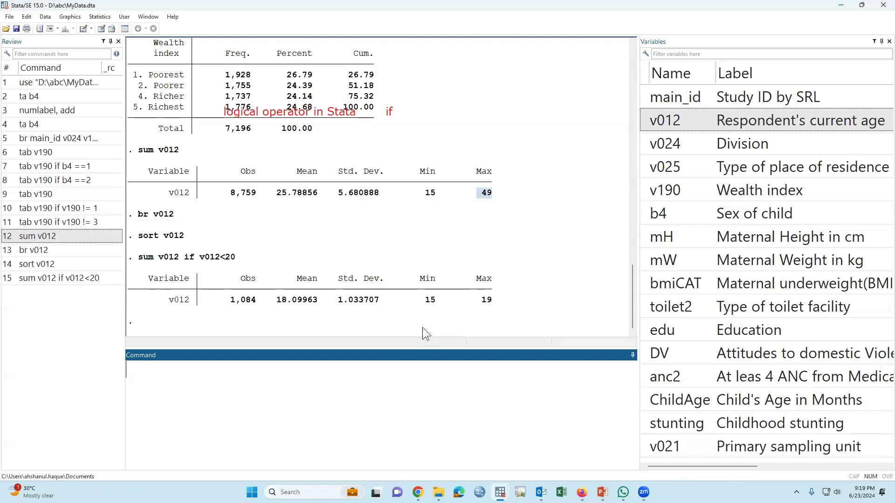
pyautogui.moveTo(421, 299); pyautogui.dragTo(490, 299)
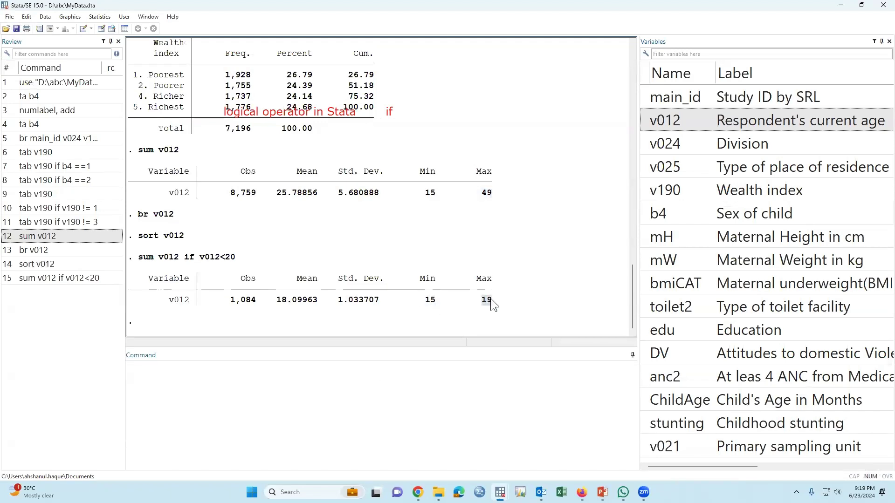
# Rerun the condition as br v012 if v012<20, check the browsed ages down to the last observation, and close the Data Editor
pyautogui.click(84, 278)
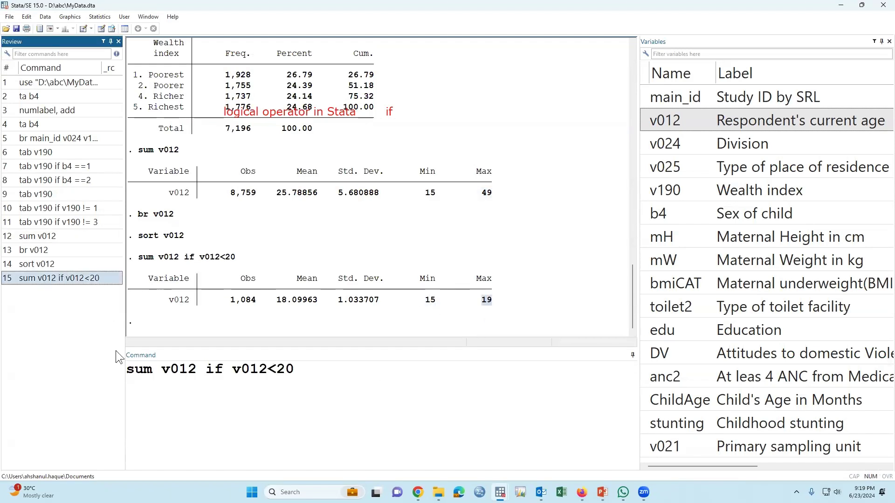
pyautogui.click(140, 378)
pyautogui.doubleClick(140, 378)
pyautogui.write('br')
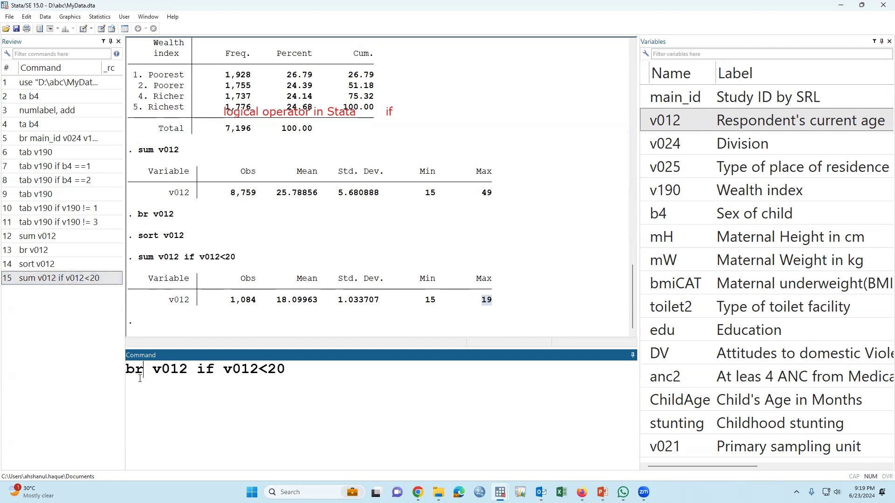
pyautogui.moveTo(152, 368); pyautogui.dragTo(312, 373)
pyautogui.click(313, 373)
pyautogui.press('Return')
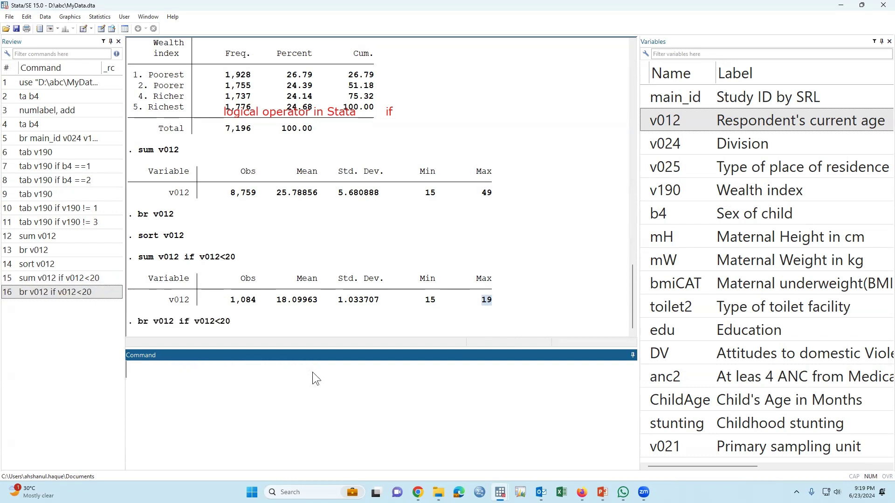
pyautogui.scroll(-16, 63, 269)
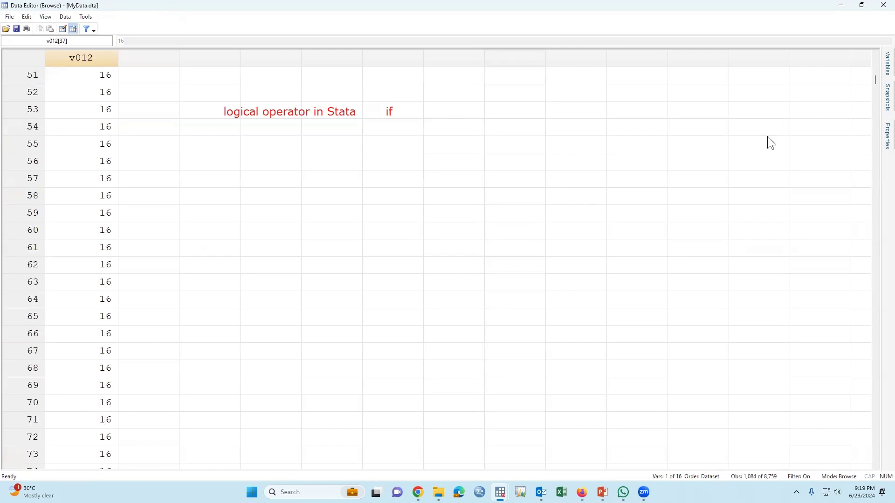
pyautogui.moveTo(875, 80); pyautogui.dragTo(799, 444)
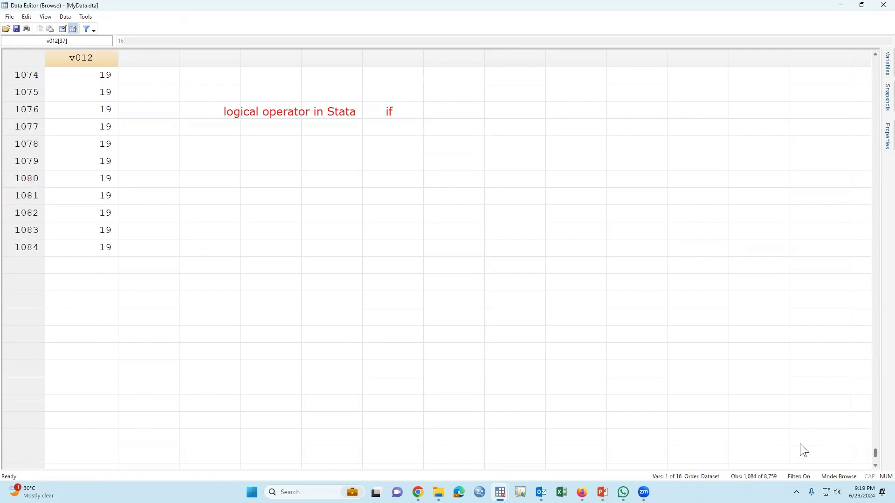
pyautogui.click(101, 340)
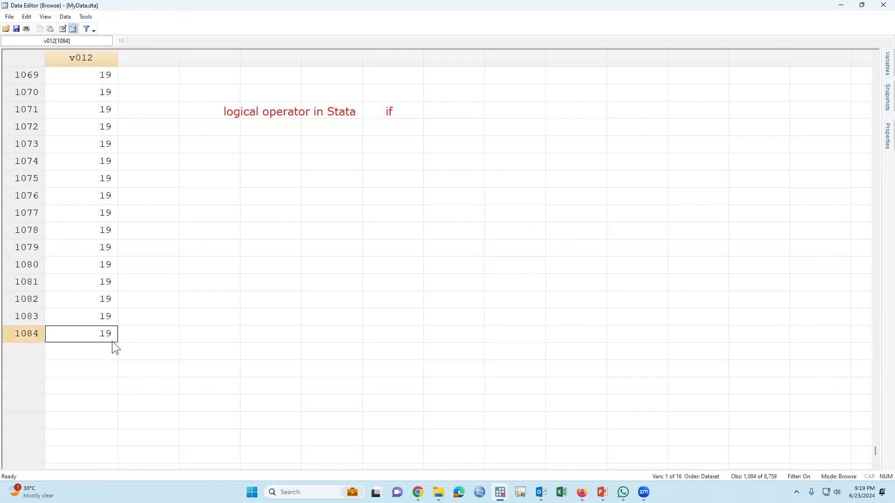
pyautogui.click(883, 5)
# Browse the ages including 20 with br v012 if v012<=20, inspect the last observations, and close the Data Editor
pyautogui.click(84, 292)
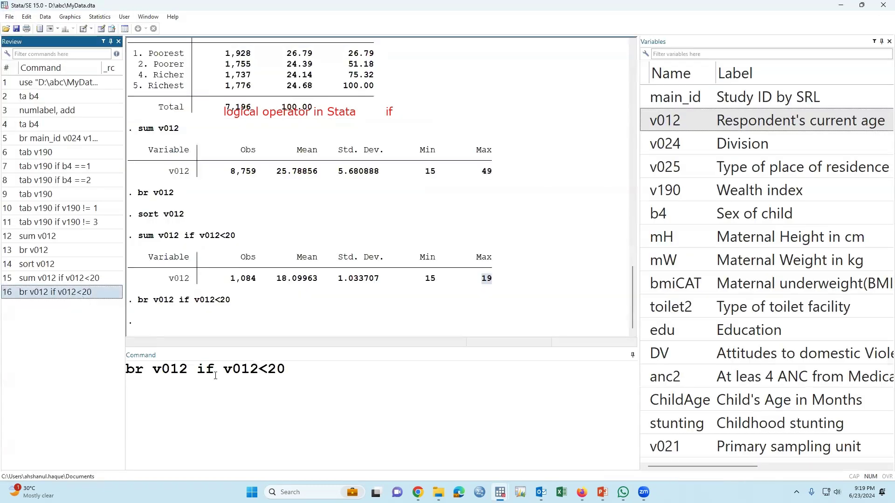
pyautogui.doubleClick(269, 371)
pyautogui.press('Left')
pyautogui.write('=')
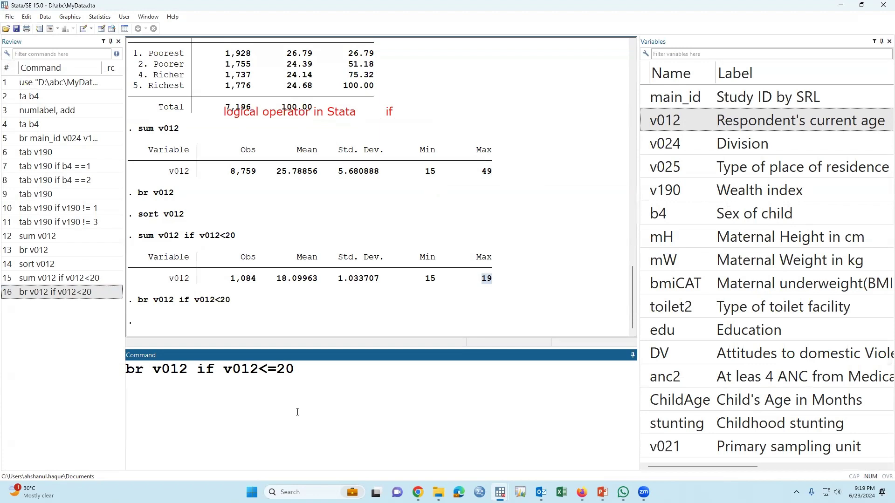
pyautogui.press('Return')
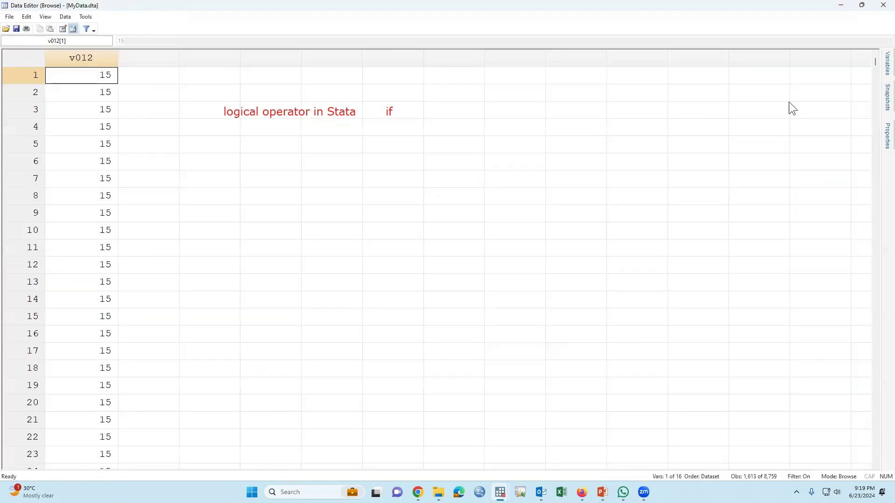
pyautogui.moveTo(875, 62); pyautogui.dragTo(862, 451)
pyautogui.scroll(-3, 499, 312)
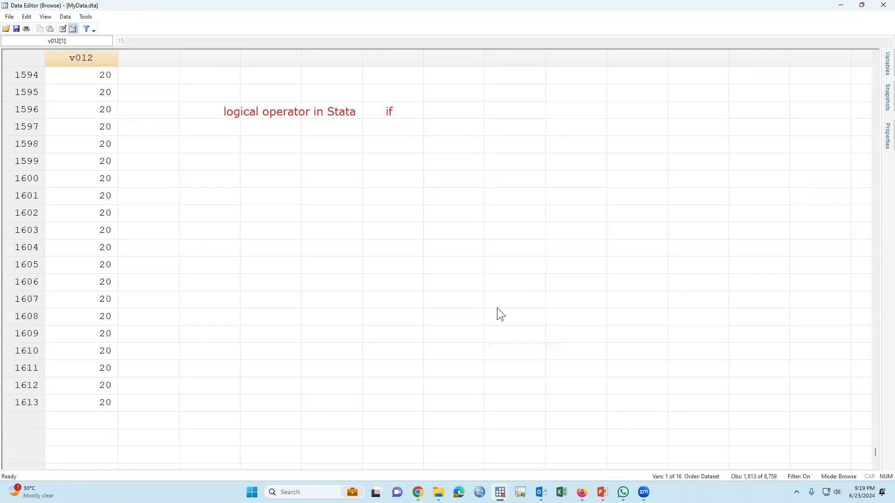
pyautogui.click(883, 4)
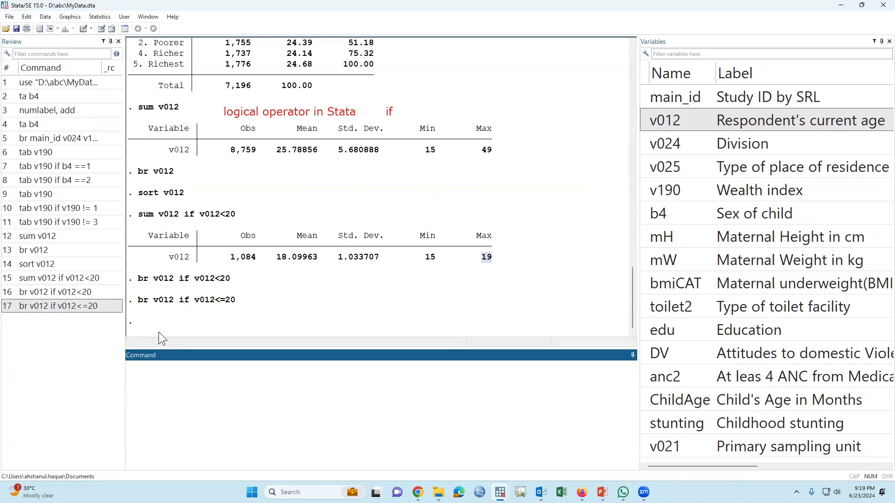
# Summarize the ages above 20 with sum v012 if v012>20 and examine the minimum and maximum
pyautogui.click(70, 292)
pyautogui.click(266, 369)
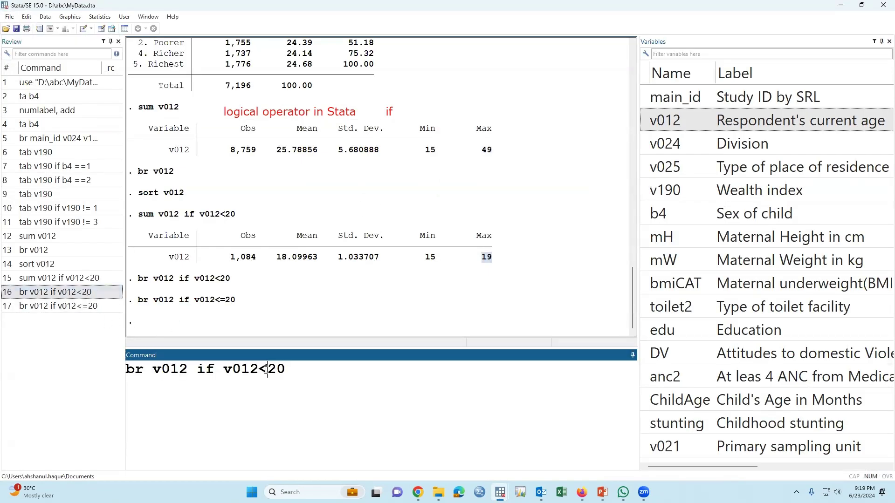
pyautogui.press('BackSpace')
pyautogui.write('>')
pyautogui.moveTo(144, 369); pyautogui.dragTo(106, 366)
pyautogui.write('sum')
pyautogui.press('Return')
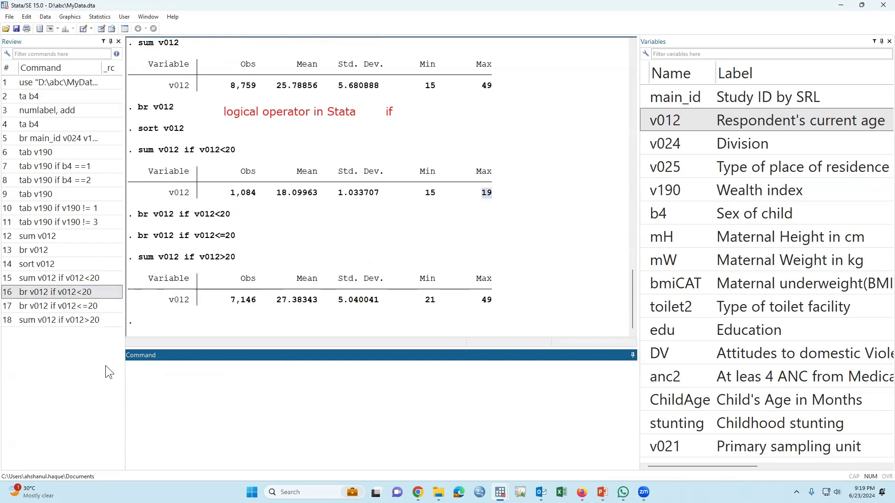
pyautogui.click(429, 307)
pyautogui.doubleClick(485, 299)
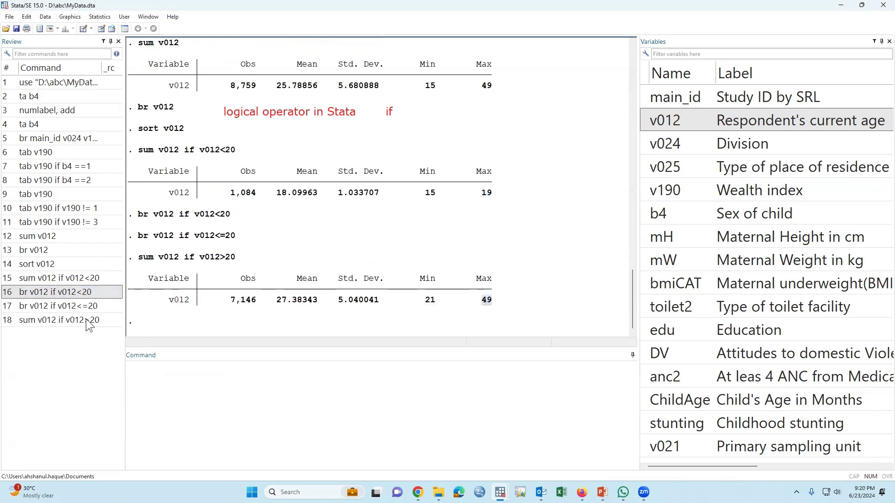
# Summarize maternal height and weight for respondents older than 20 with sum mH mW if v012>20
pyautogui.click(86, 321)
pyautogui.doubleClick(188, 373)
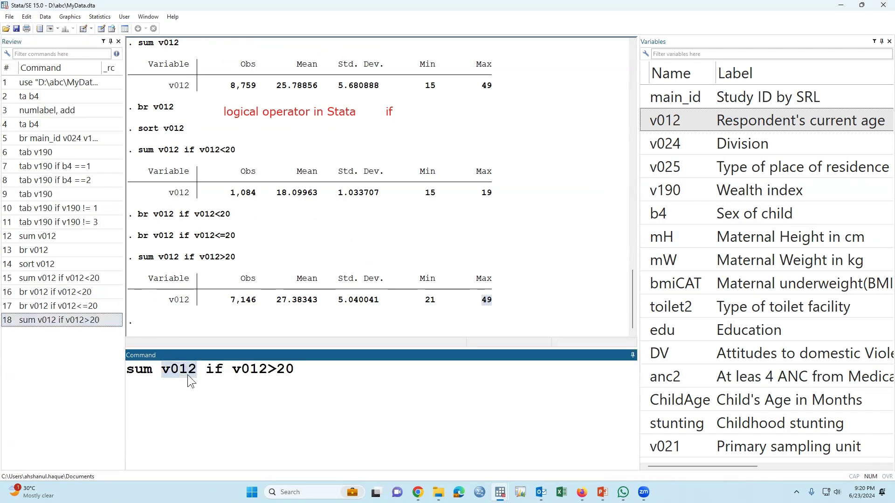
pyautogui.click(644, 238)
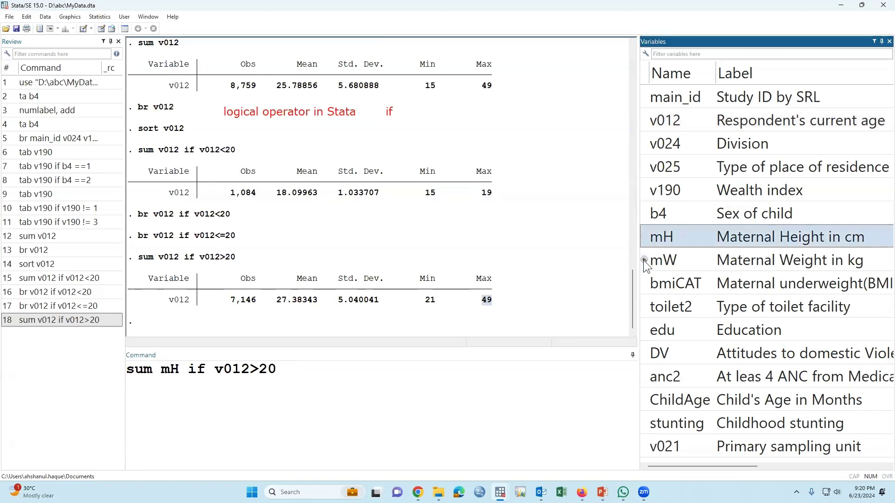
pyautogui.click(644, 261)
pyautogui.click(242, 371)
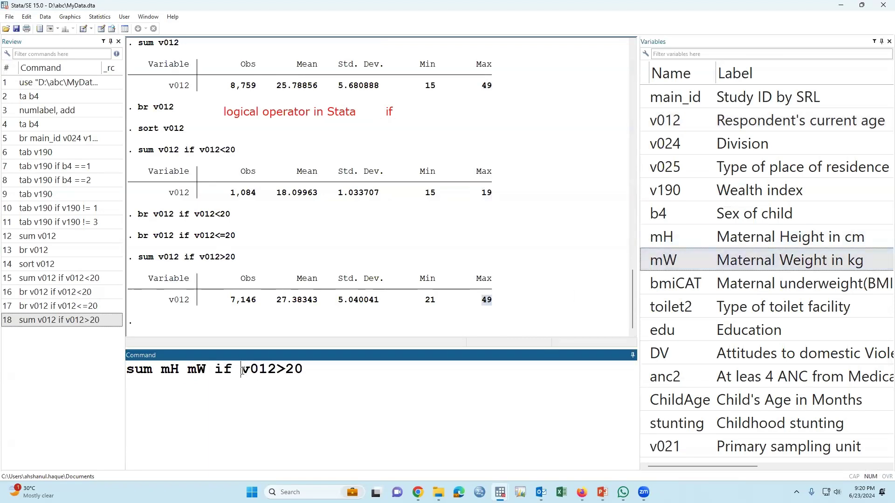
pyautogui.moveTo(241, 370); pyautogui.dragTo(353, 371)
pyautogui.click(309, 386)
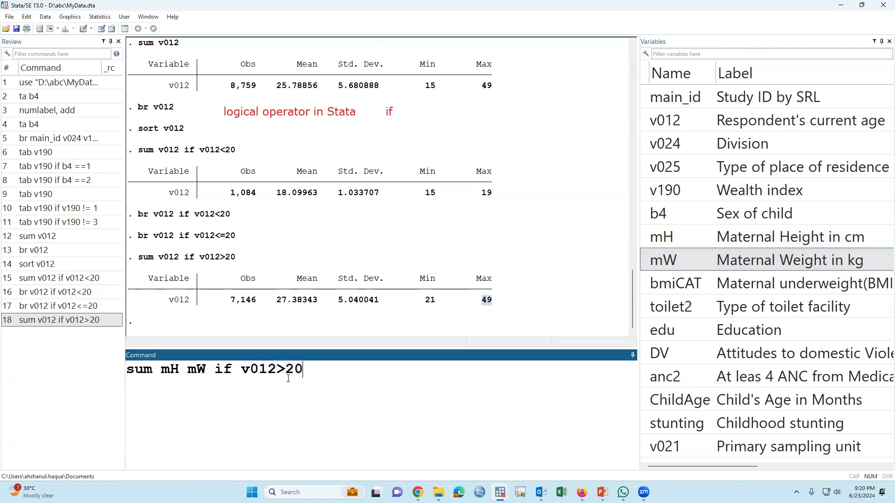
pyautogui.click(259, 370)
pyautogui.click(308, 372)
pyautogui.press('Return')
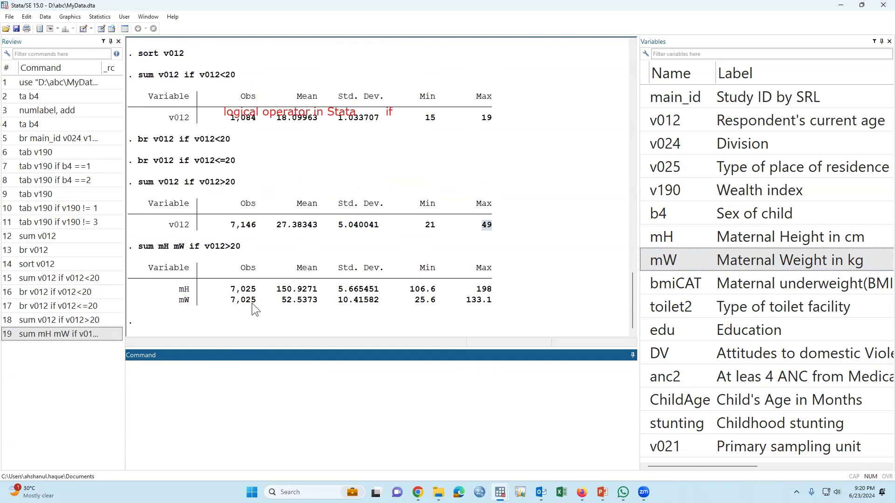
# Add v012 to the summarized variables, running sum mH mW v012 if v012>20, and highlight the resulting output
pyautogui.click(91, 336)
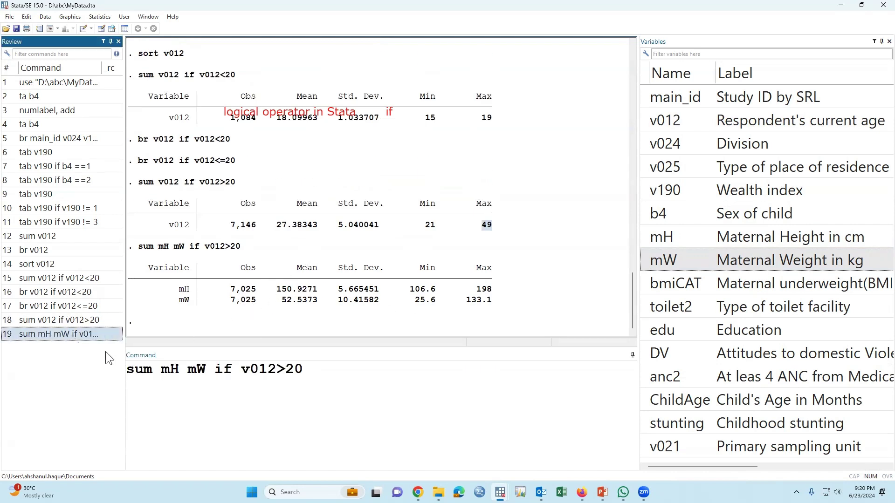
pyautogui.click(212, 371)
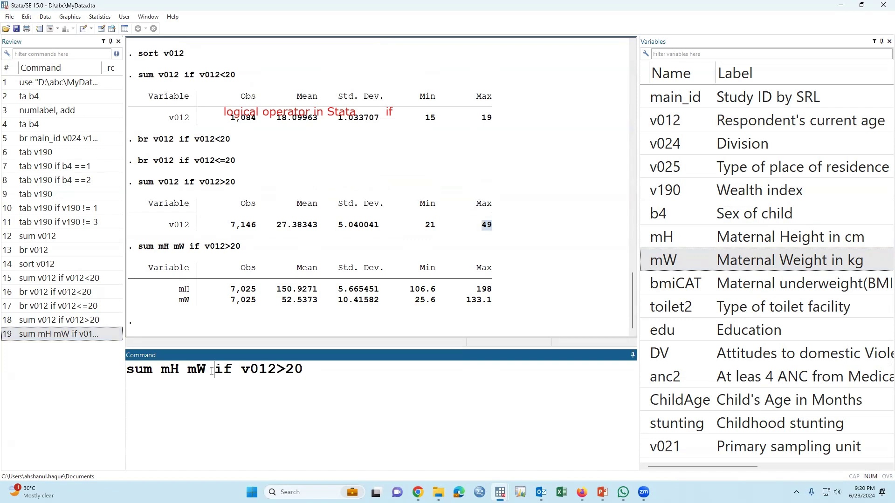
pyautogui.doubleClick(264, 369)
pyautogui.hotkey('ctrl', 'c')
pyautogui.click(206, 375)
pyautogui.hotkey('ctrl', 'v')
pyautogui.press('Return')
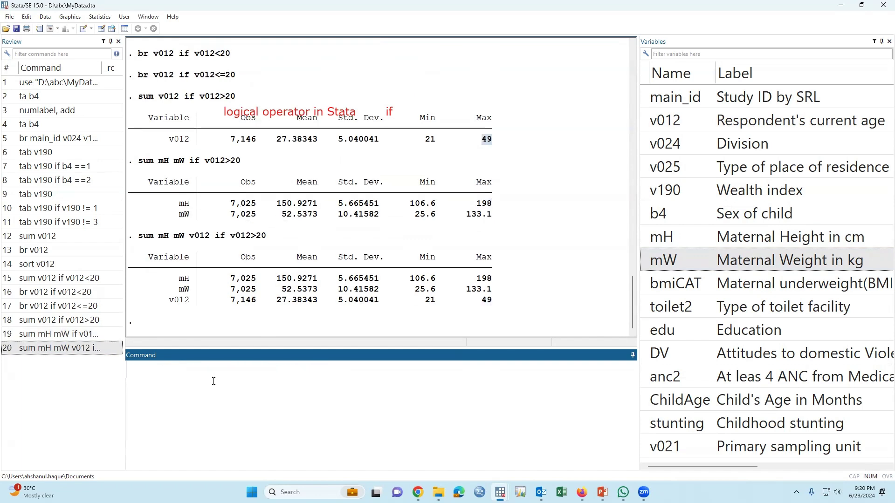
pyautogui.moveTo(136, 236); pyautogui.dragTo(502, 305)
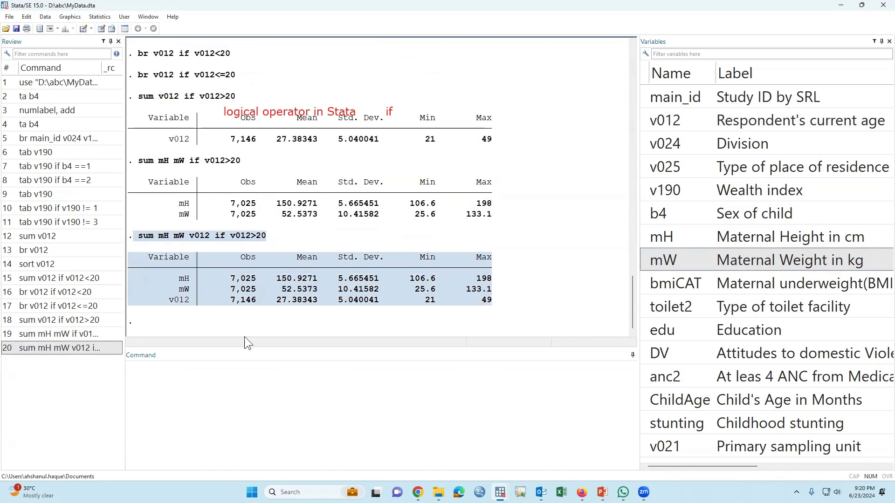
# Rerun the three-variable summary including age 20 with sum mH mW v012 if v012>=20 and examine the age range
pyautogui.click(75, 348)
pyautogui.click(331, 373)
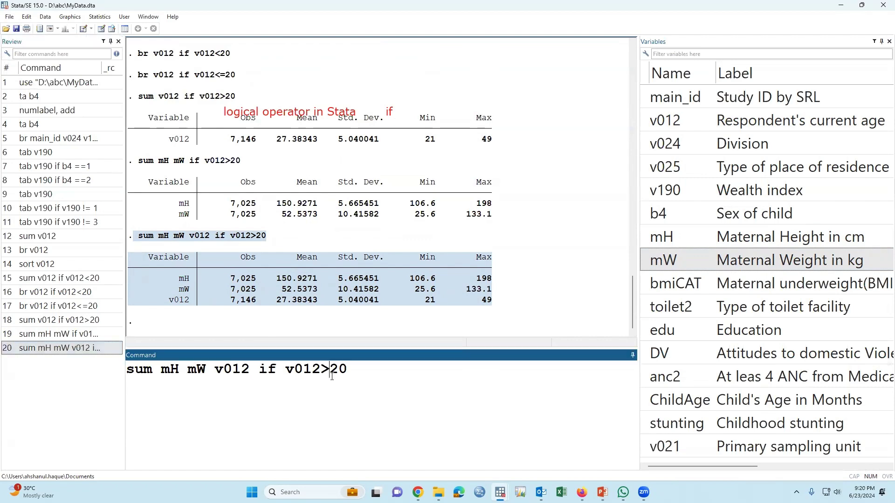
pyautogui.write('=')
pyautogui.press('Return')
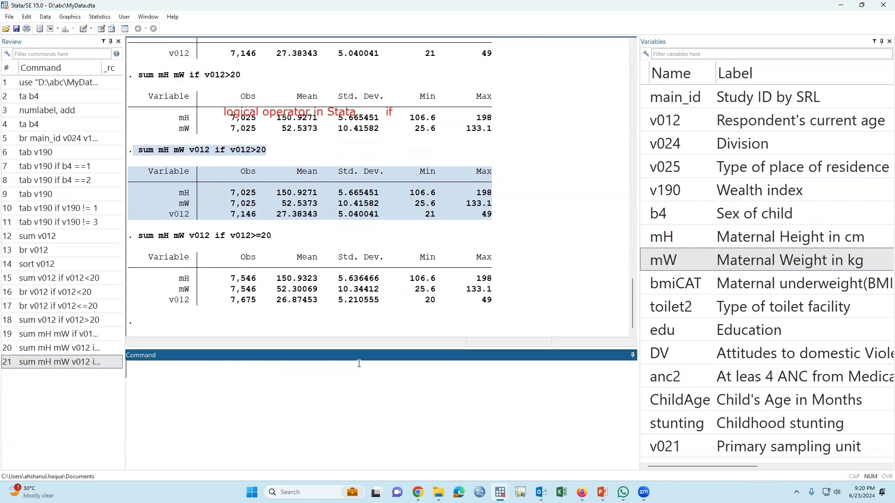
pyautogui.moveTo(422, 301); pyautogui.dragTo(494, 301)
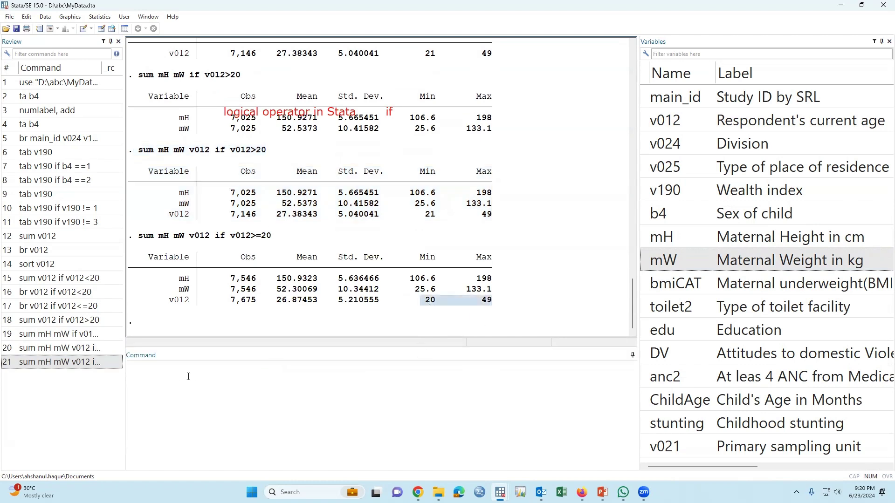
# Browse the same records with br mH mW v012 if v012>=20, inspect the first and later ages, and return to the main window
pyautogui.click(83, 363)
pyautogui.click(142, 372)
pyautogui.doubleClick(142, 371)
pyautogui.write('br mH mW v012 if v012>=20')
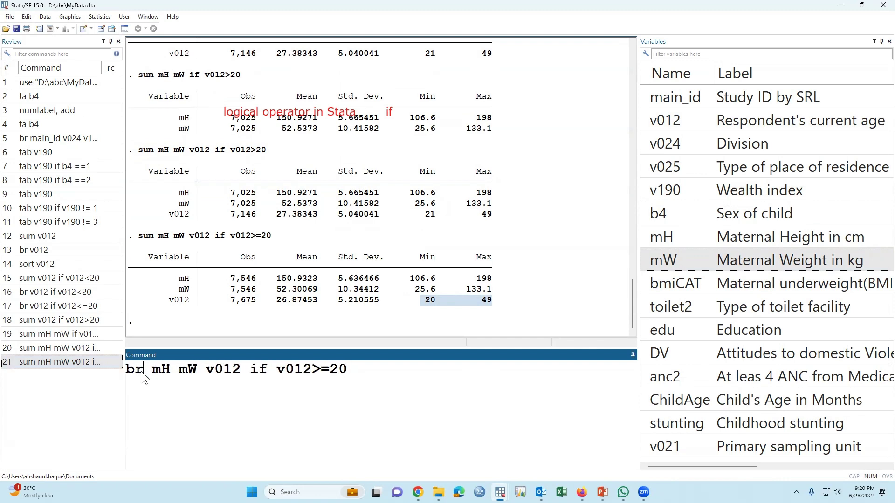
pyautogui.press('Return')
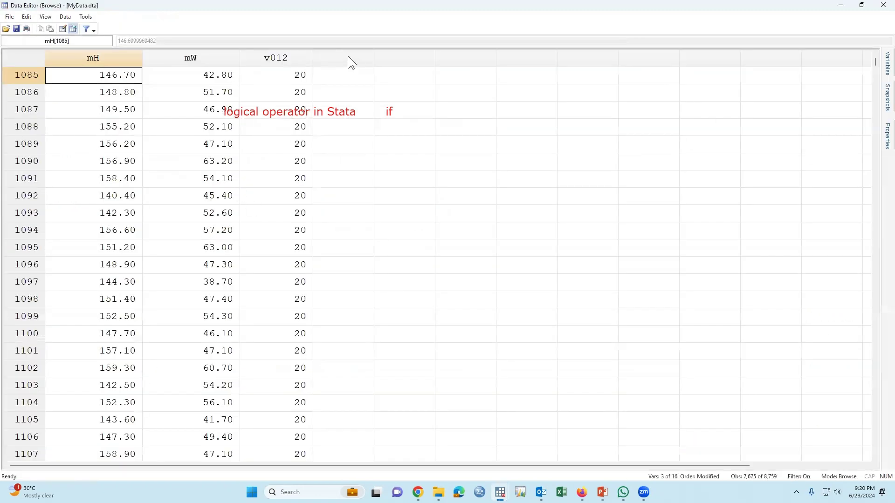
pyautogui.click(299, 77)
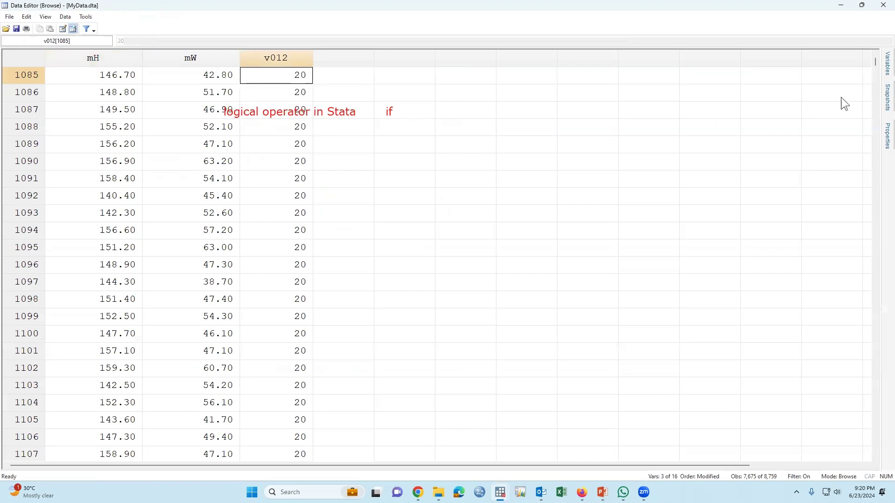
pyautogui.moveTo(874, 63); pyautogui.dragTo(869, 444)
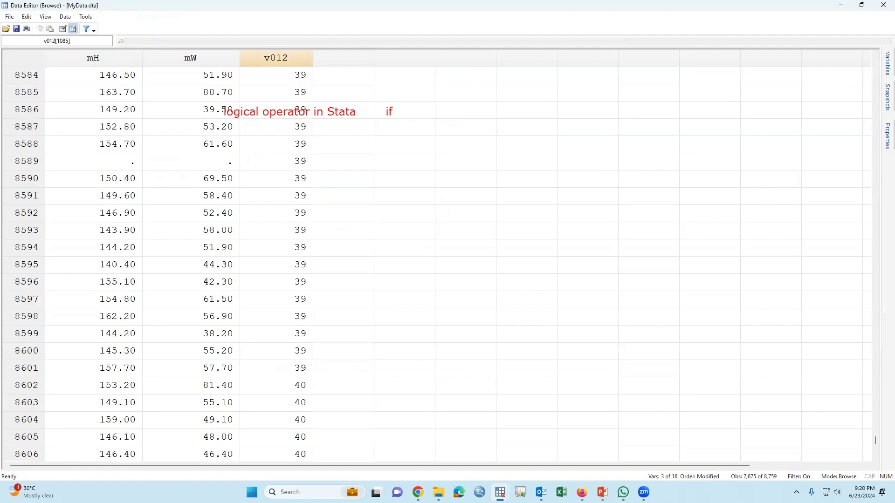
pyautogui.click(841, 5)
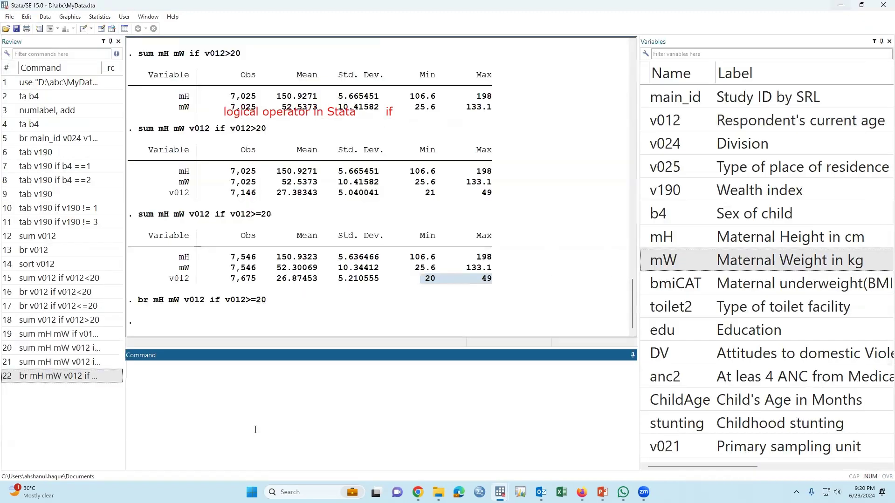
# Browse the records aged 20 or younger with br mH mW v012 if v012<=20 and check the first and last ages
pyautogui.click(110, 378)
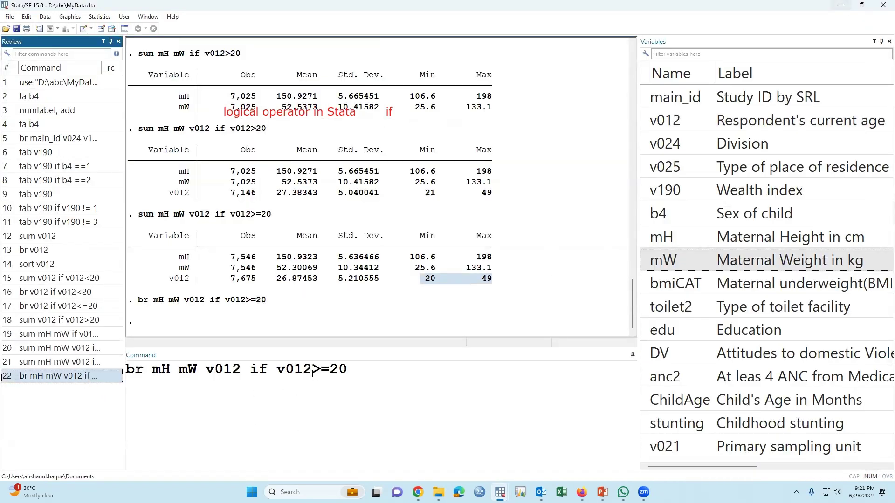
pyautogui.click(330, 368)
pyautogui.press('BackSpace')
pyautogui.press('BackSpace')
pyautogui.write('<=')
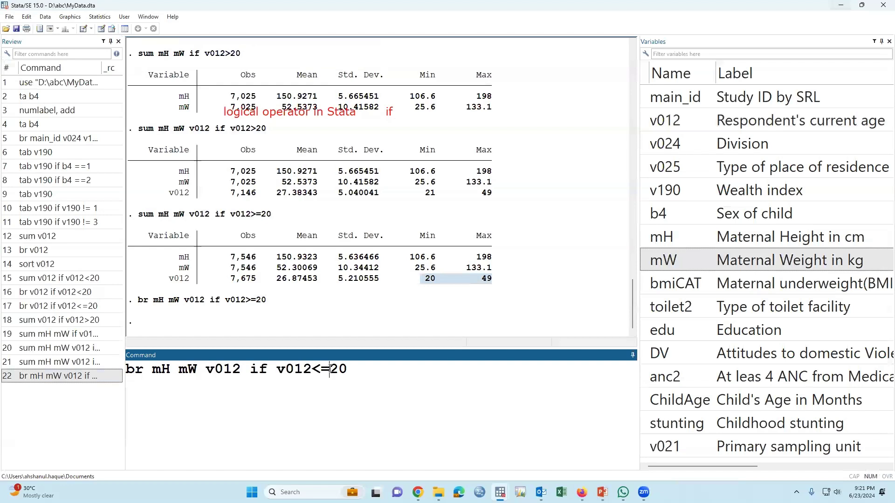
pyautogui.press('Return')
pyautogui.scroll(2, 332, 63)
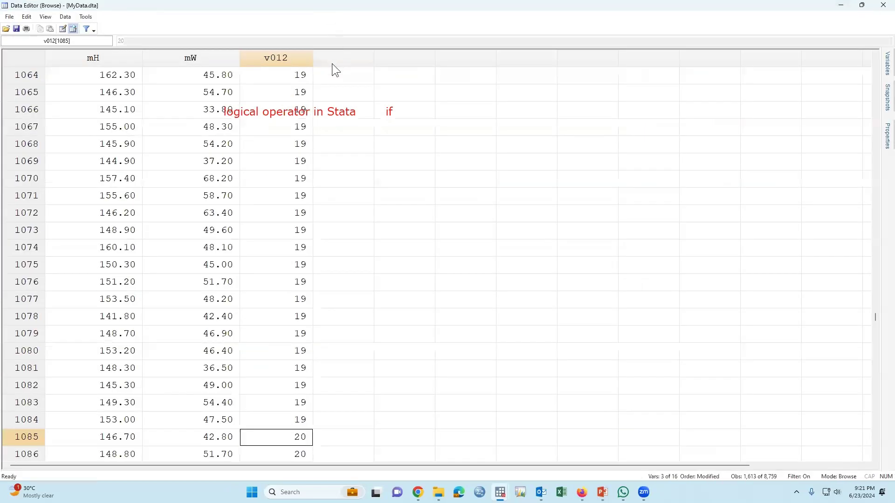
pyautogui.click(316, 76)
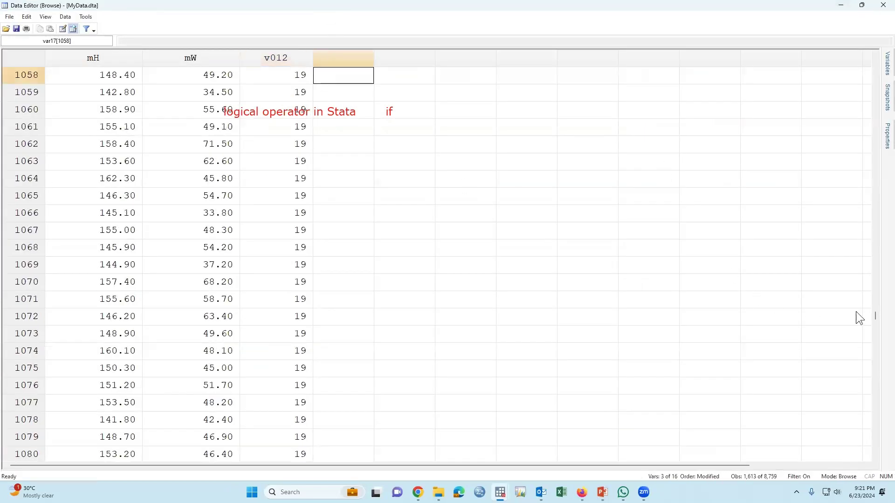
pyautogui.moveTo(872, 318); pyautogui.dragTo(872, 50)
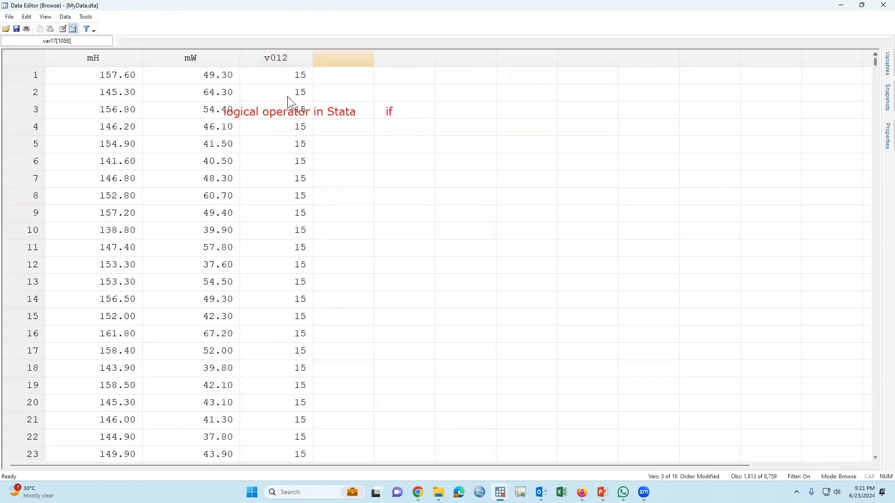
pyautogui.click(303, 78)
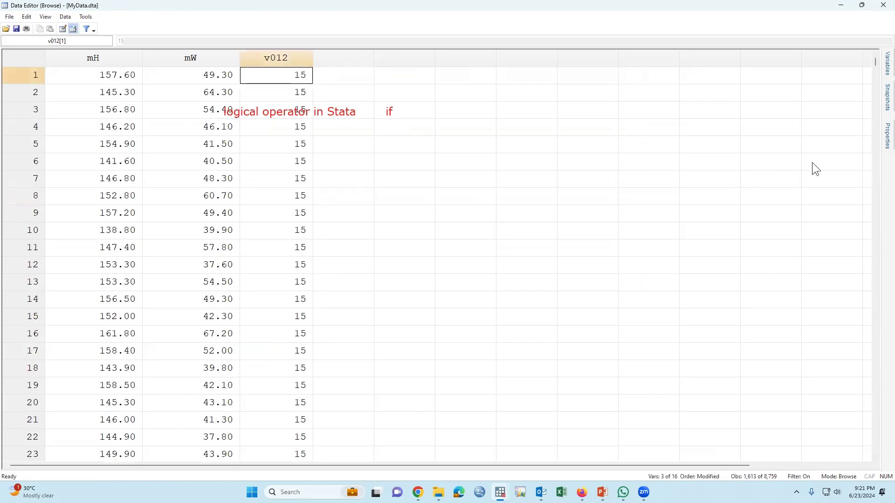
pyautogui.moveTo(875, 62); pyautogui.dragTo(873, 448)
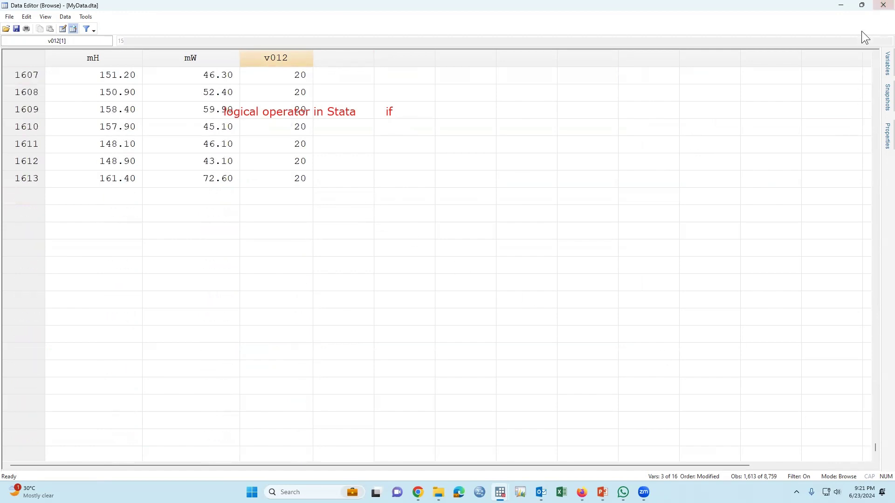
pyautogui.click(883, 5)
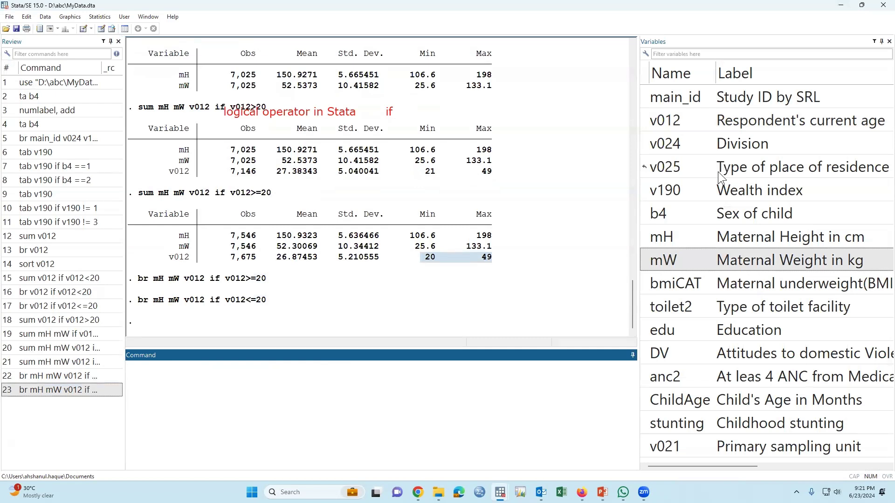
# Clear the results and browse ID, age, division and residence type with br main_id v012 v024 v025
pyautogui.rightClick(493, 103)
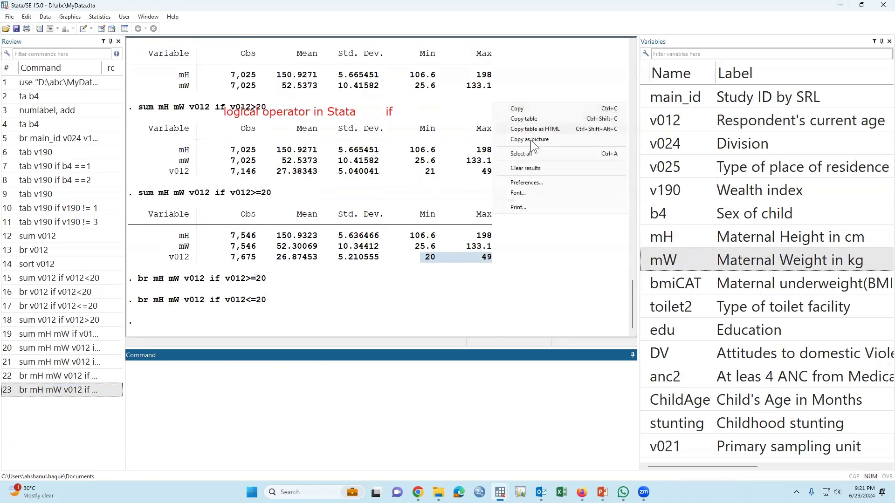
pyautogui.click(526, 168)
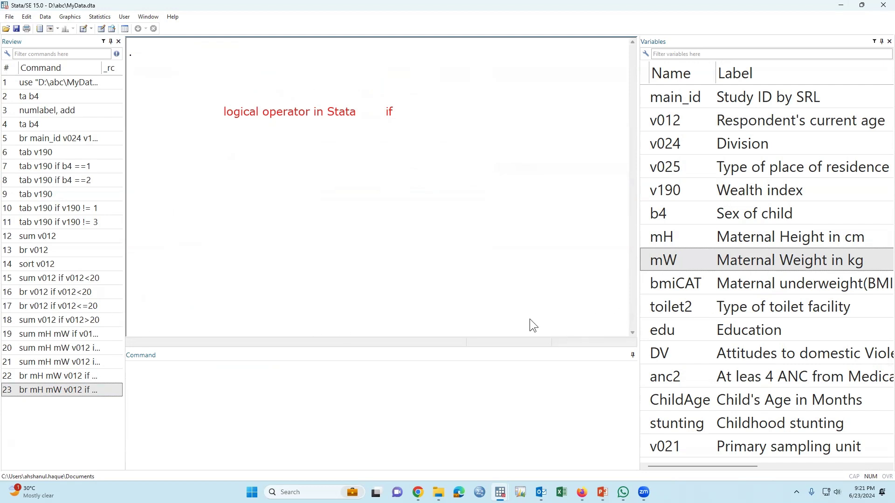
pyautogui.click(367, 374)
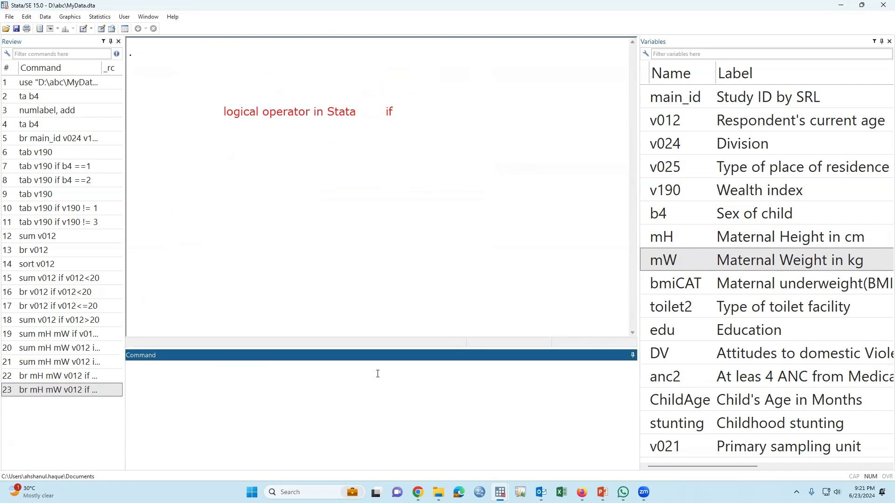
pyautogui.write('br')
pyautogui.doubleClick(645, 144)
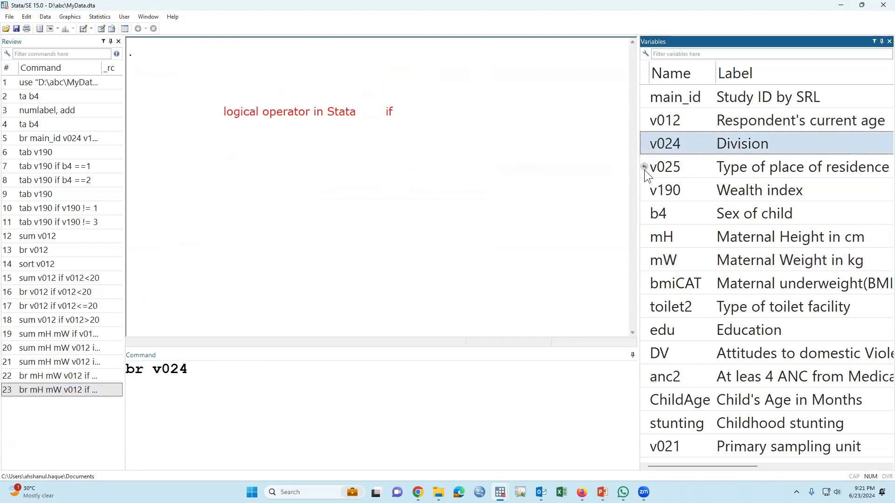
pyautogui.doubleClick(644, 169)
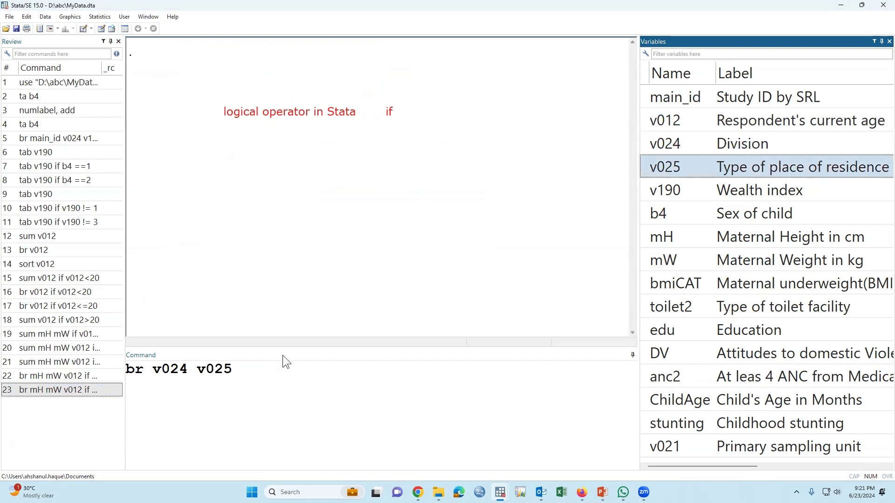
pyautogui.click(150, 367)
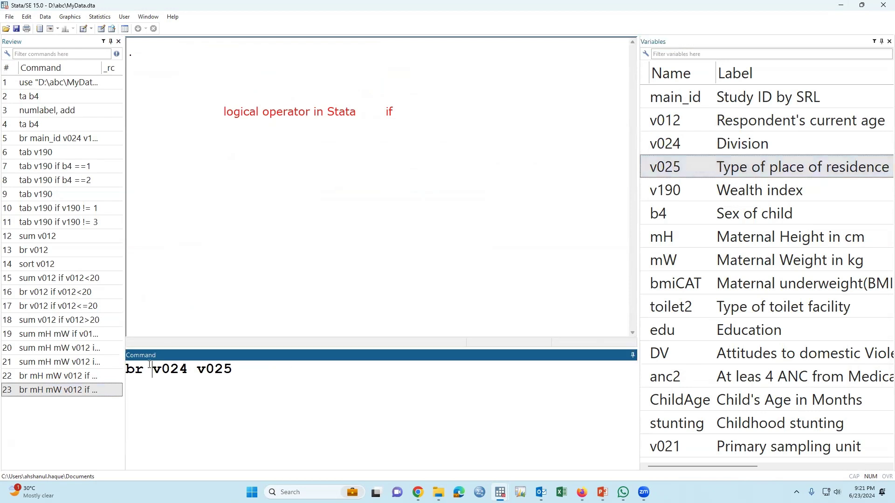
pyautogui.doubleClick(644, 99)
pyautogui.doubleClick(643, 117)
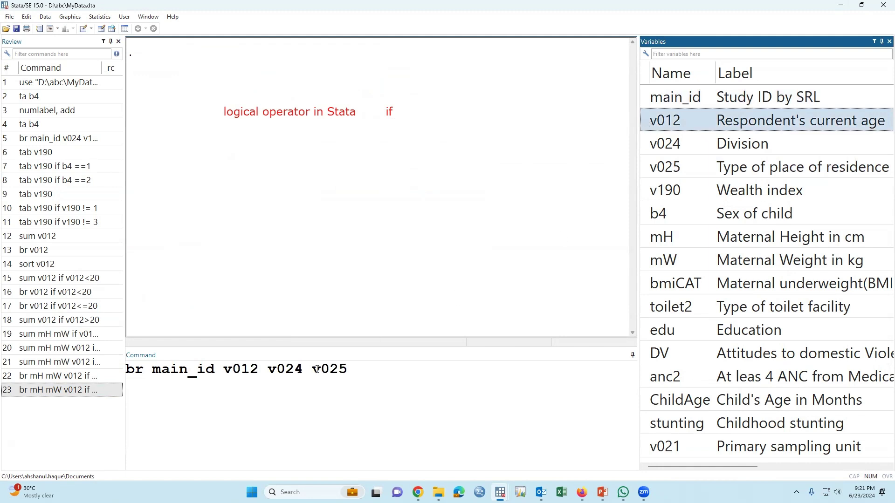
pyautogui.moveTo(128, 372); pyautogui.dragTo(360, 371)
pyautogui.click(367, 371)
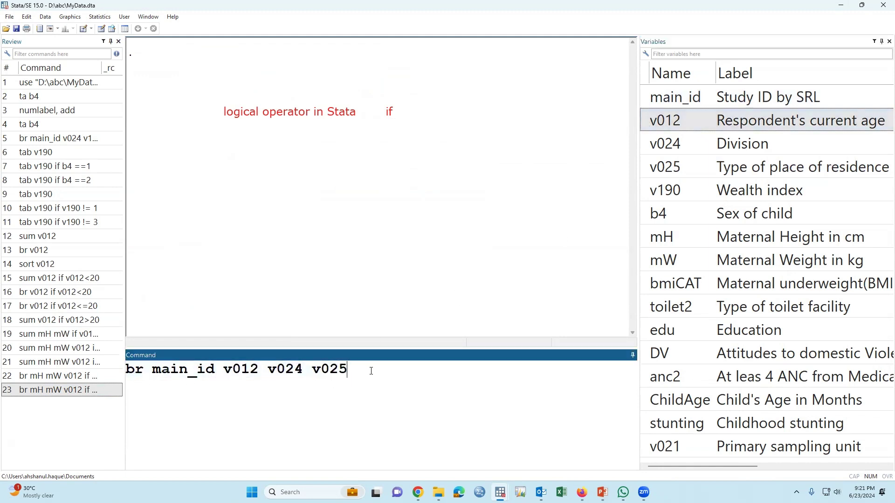
pyautogui.press('Return')
# Examine how division (v024) and type of residence (v025) combine in individual records, such as rows 34, 81 and 84, and minimize the data browser
pyautogui.scroll(-5, 280, 270)
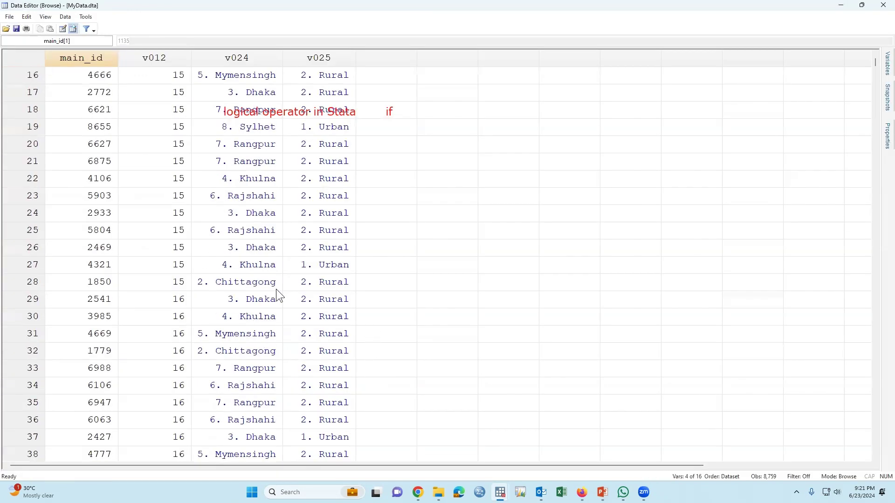
pyautogui.scroll(-4, 276, 289)
pyautogui.click(243, 180)
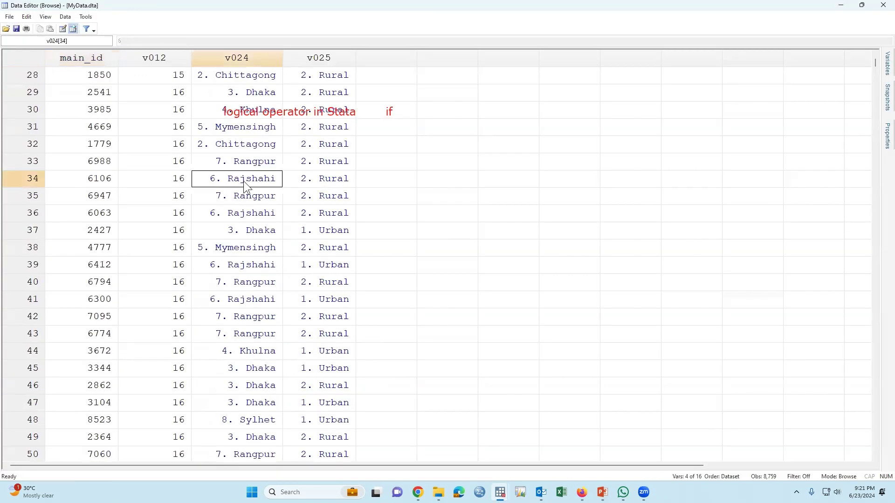
pyautogui.click(326, 182)
pyautogui.scroll(-14, 215, 321)
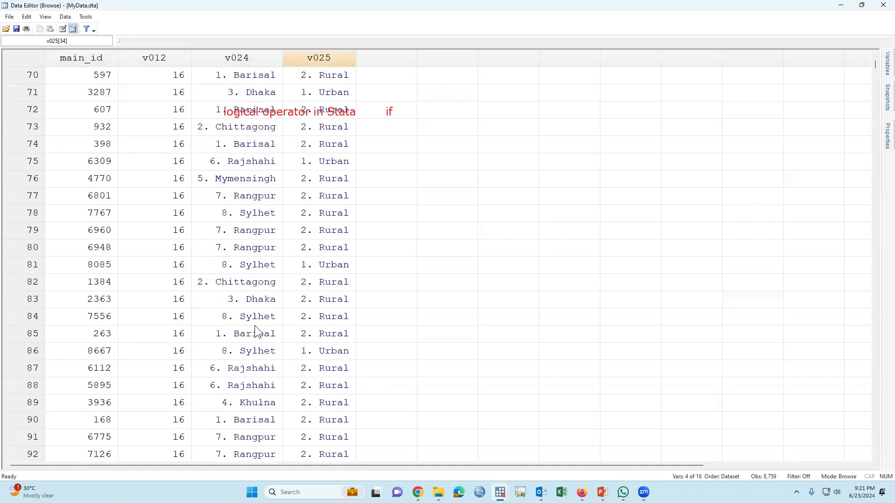
pyautogui.click(243, 267)
pyautogui.click(322, 266)
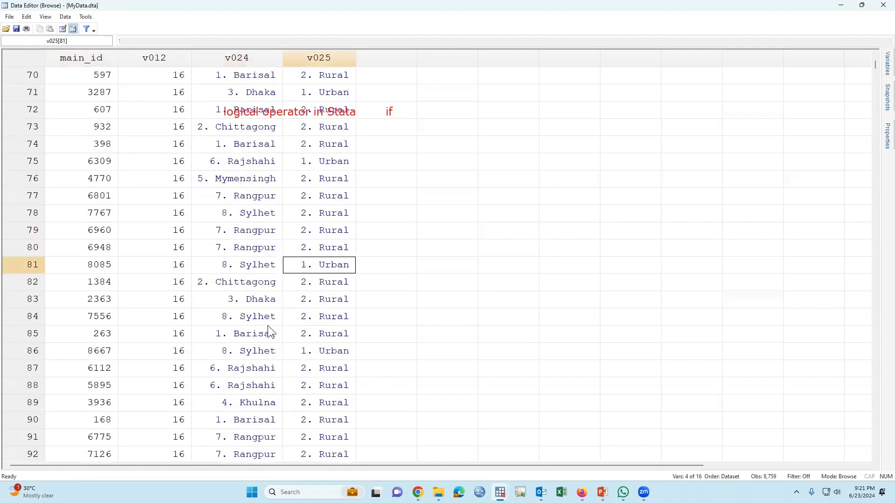
pyautogui.click(243, 322)
pyautogui.click(316, 320)
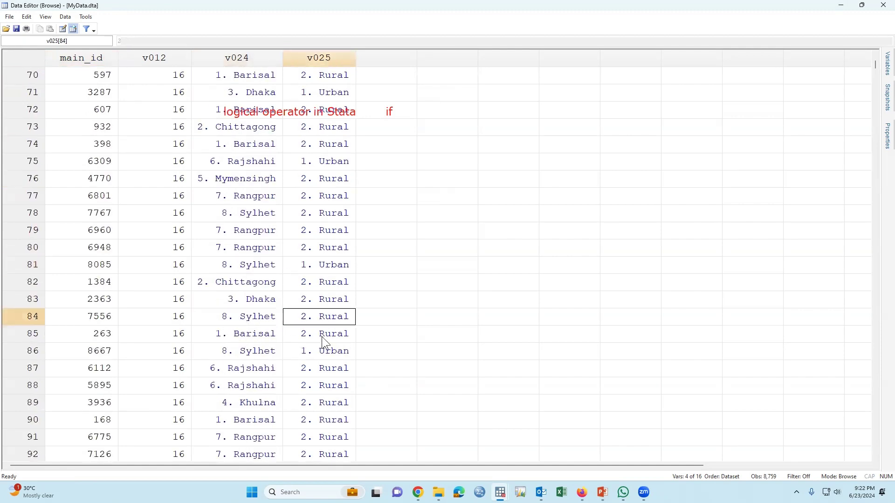
pyautogui.click(841, 5)
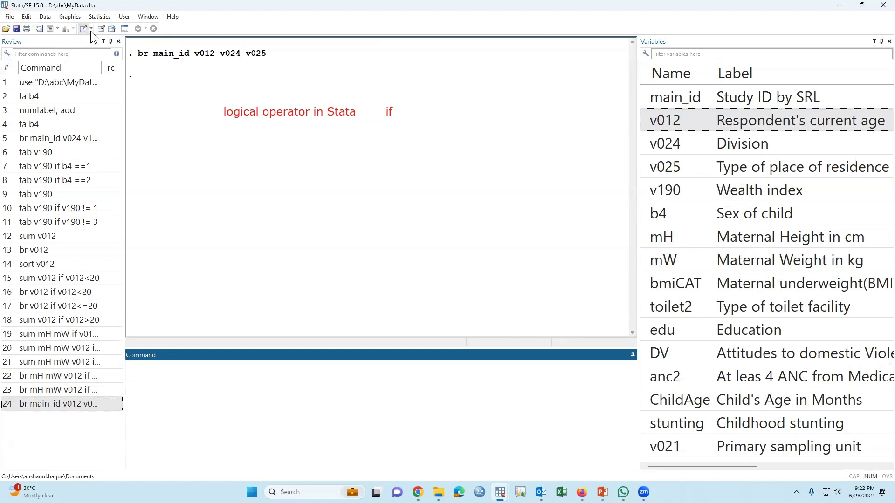
# Rerun br main_id v012 v024 v025, examine the division and residence codes in row 87, and close the data browser
pyautogui.click(99, 403)
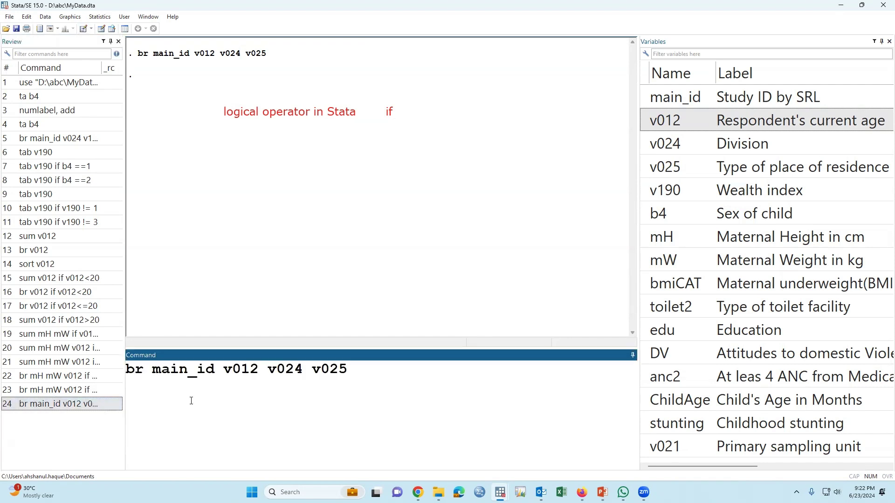
pyautogui.press('Return')
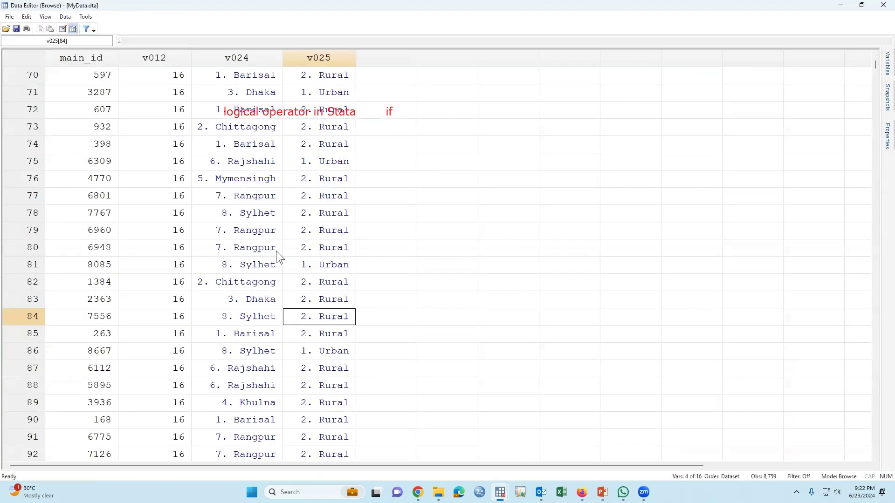
pyautogui.click(264, 370)
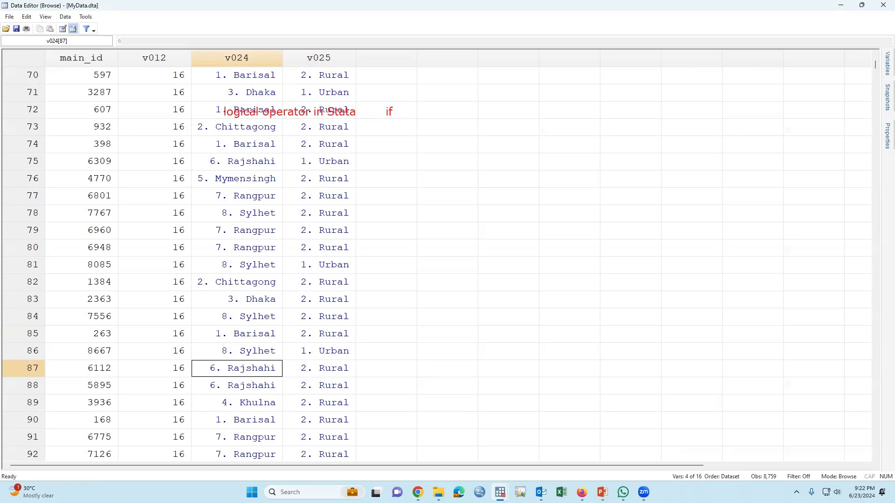
pyautogui.moveTo(275, 370); pyautogui.dragTo(291, 373)
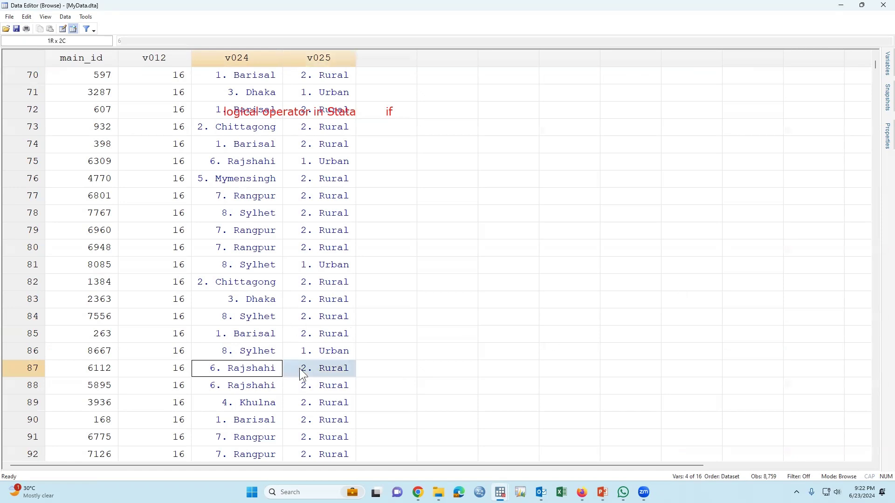
pyautogui.click(239, 373)
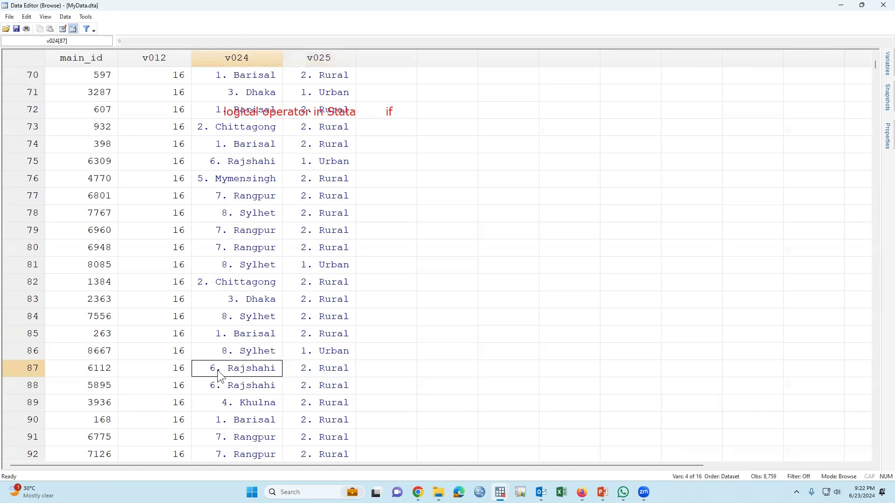
pyautogui.click(311, 372)
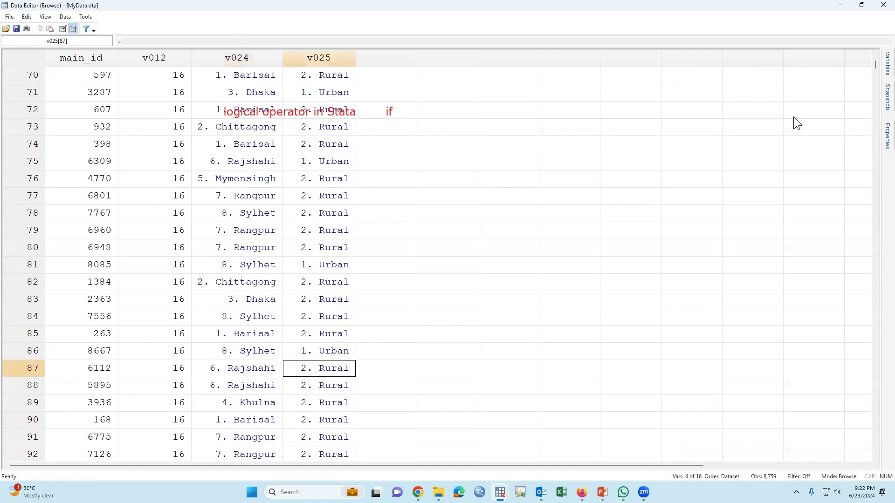
pyautogui.click(272, 374)
pyautogui.click(318, 374)
pyautogui.click(883, 5)
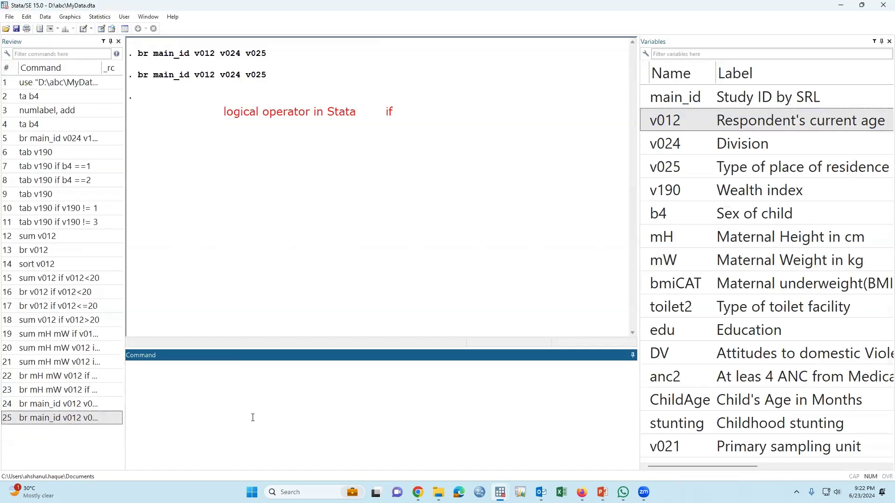
# Extend the last browse command with an AND condition on division and residence: br main_id v012 v024 v025 if v024==6 & v025 ==2
pyautogui.click(94, 417)
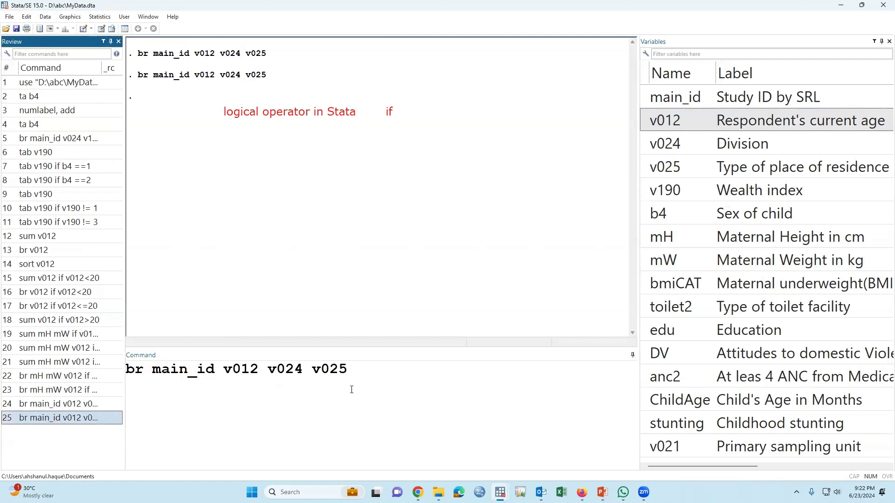
pyautogui.click(356, 371)
pyautogui.write('if')
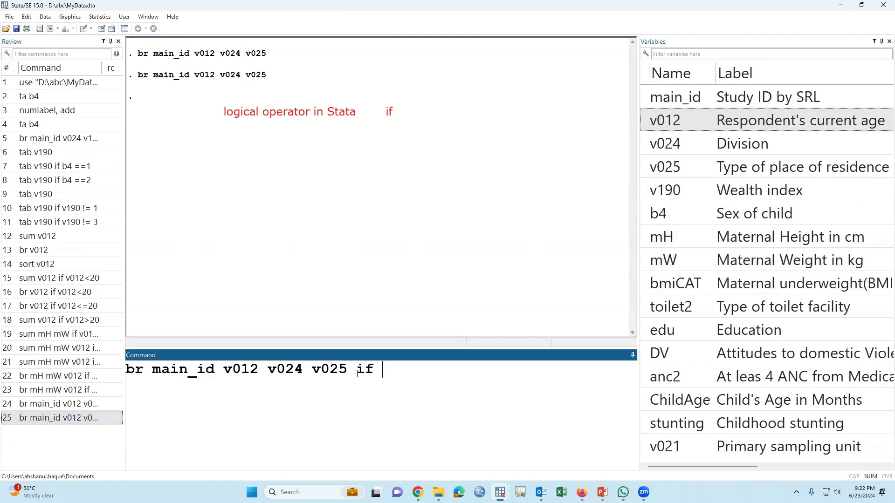
pyautogui.doubleClick(647, 144)
pyautogui.write('=')
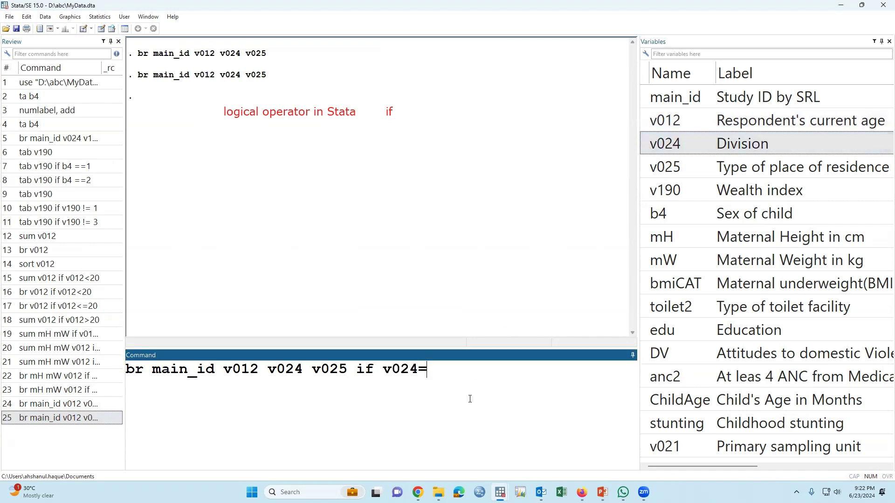
pyautogui.write('=6 &')
pyautogui.doubleClick(646, 167)
pyautogui.write('==2')
# Review the division and residence conditions in the prepared command and run br main_id v012 v024 v025 if v024==6 & v025 ==2
pyautogui.doubleClick(539, 375)
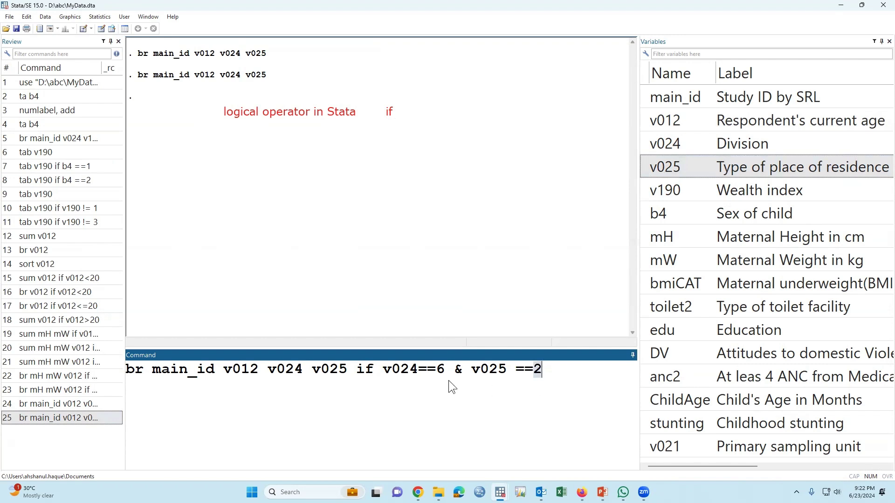
pyautogui.doubleClick(440, 369)
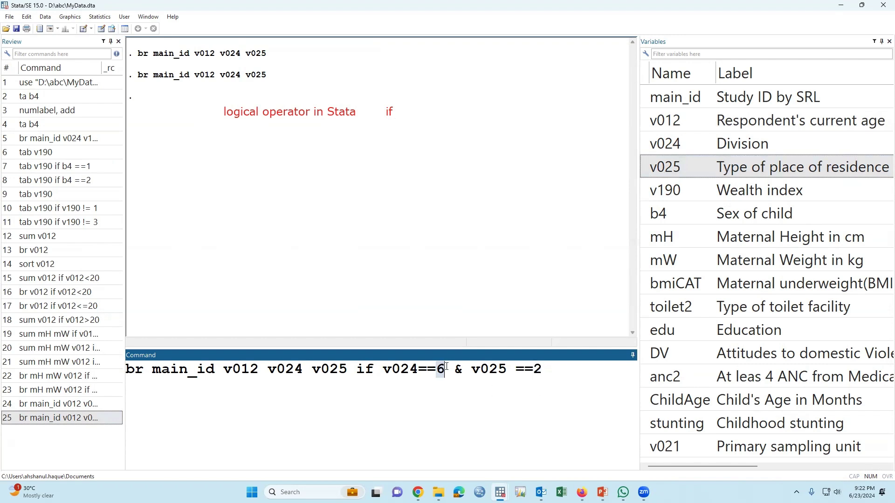
pyautogui.doubleClick(360, 369)
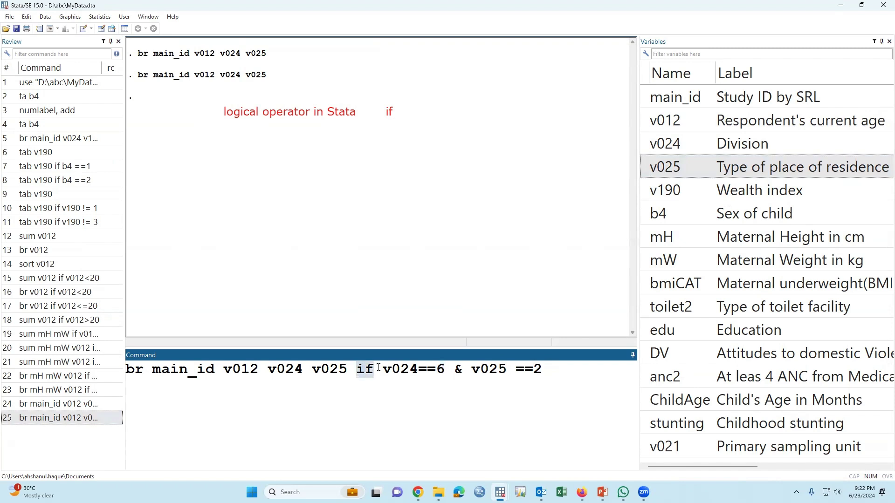
pyautogui.press('End')
pyautogui.doubleClick(427, 369)
pyautogui.doubleClick(521, 369)
pyautogui.click(573, 367)
pyautogui.press('Return')
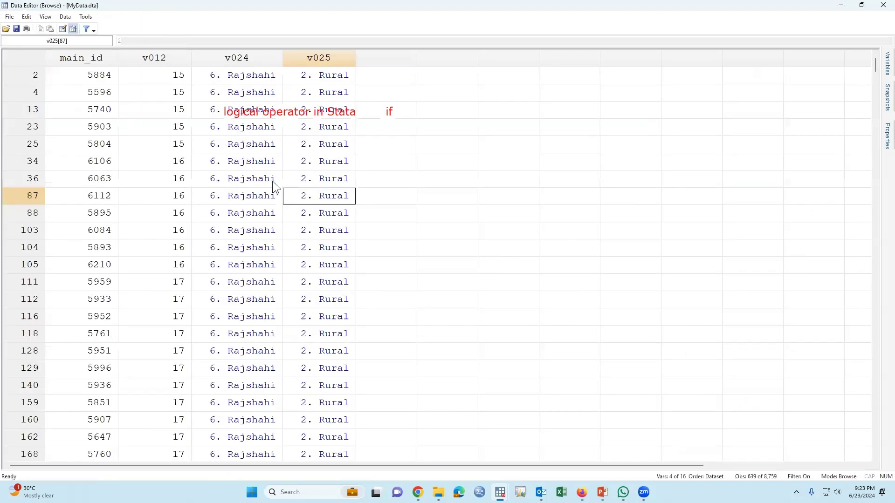
# Look through the filtered records' division and type of residence values, and close the data browser
pyautogui.scroll(-20, 355, 284)
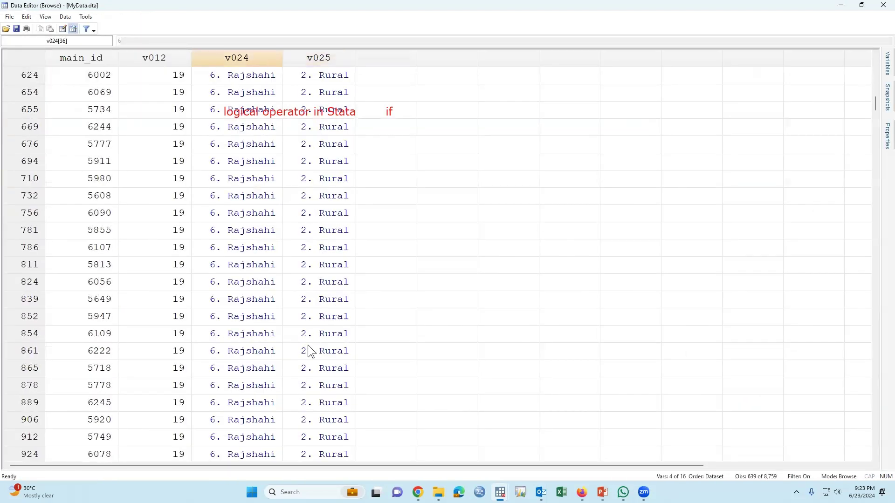
pyautogui.scroll(-20, 303, 349)
pyautogui.click(327, 337)
pyautogui.scroll(-10, 342, 362)
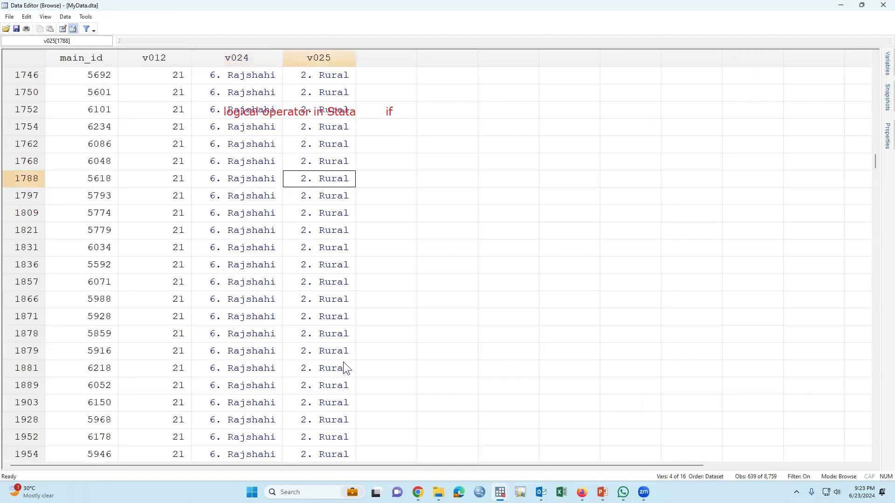
pyautogui.scroll(-20, 344, 373)
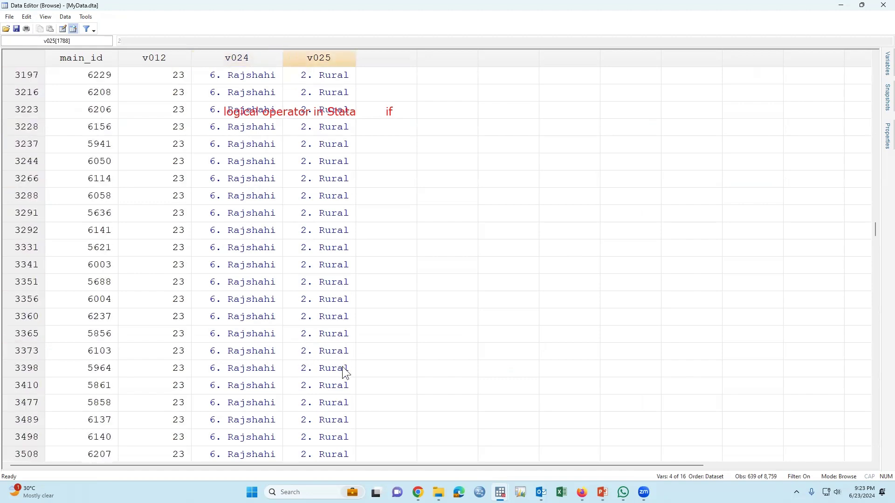
pyautogui.scroll(-15, 344, 372)
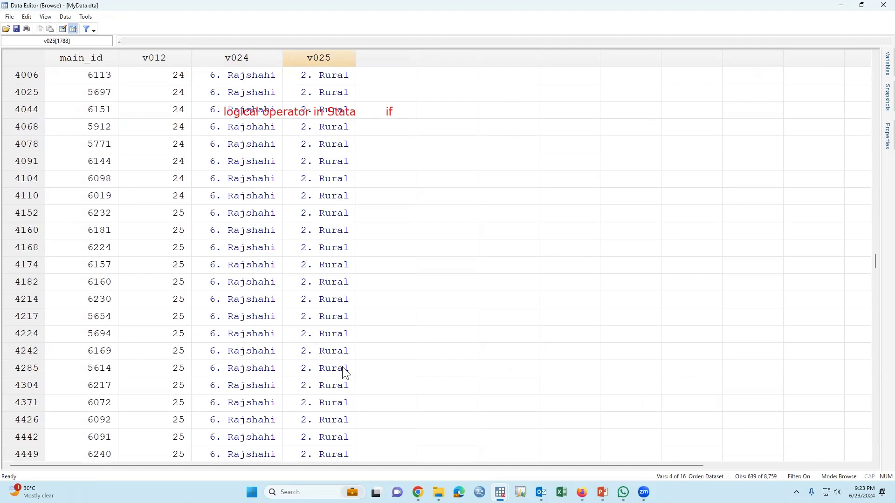
pyautogui.click(883, 5)
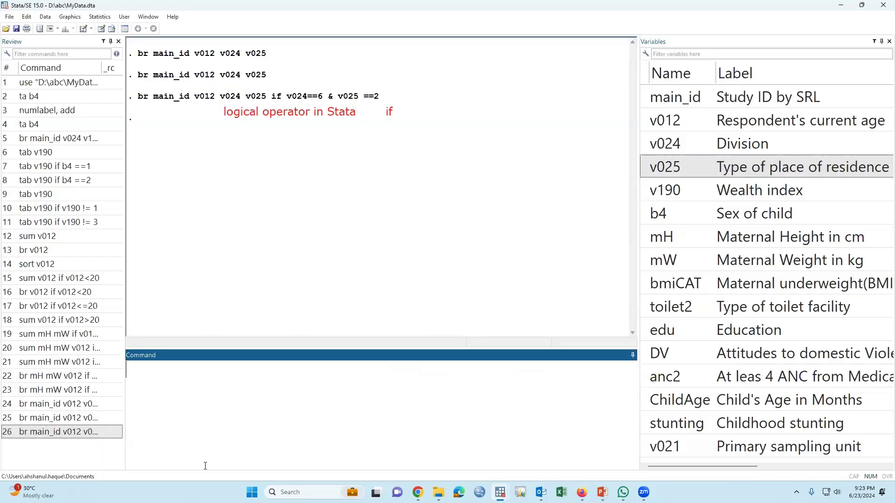
pyautogui.click(80, 419)
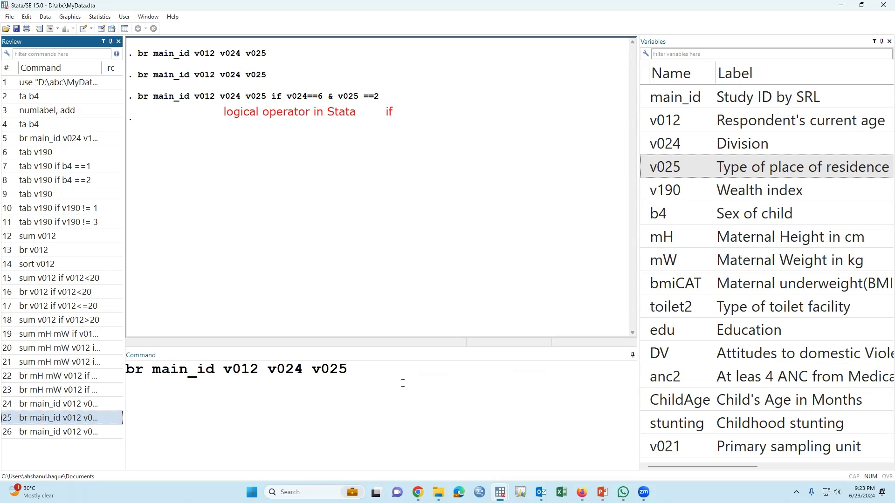
pyautogui.click(403, 383)
pyautogui.press('Escape')
# Tabulate division with ta v024 and highlight the Dhaka and Khulna rows in the results
pyautogui.write('ta')
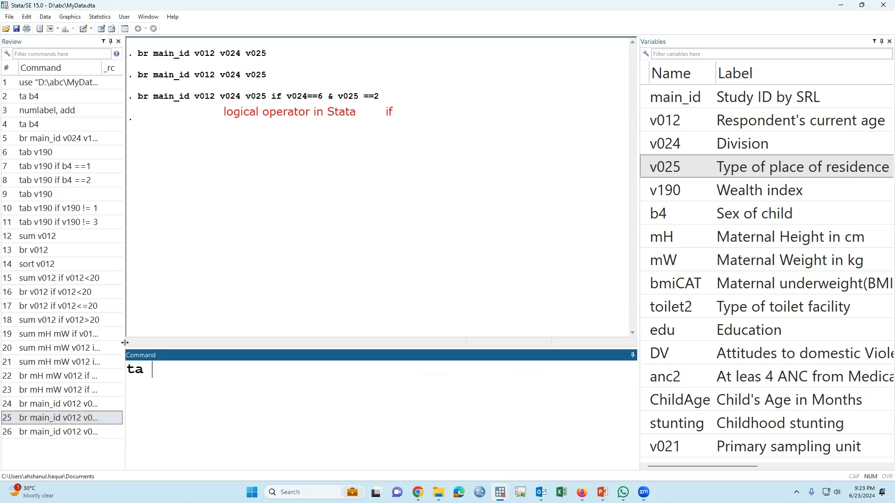
pyautogui.doubleClick(647, 143)
pyautogui.press('Return')
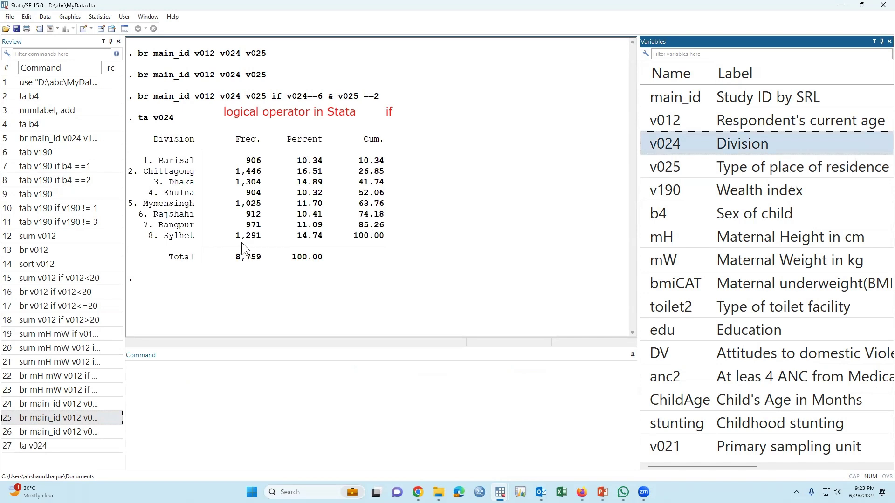
pyautogui.moveTo(132, 183); pyautogui.dragTo(392, 184)
pyautogui.moveTo(126, 190); pyautogui.dragTo(196, 210)
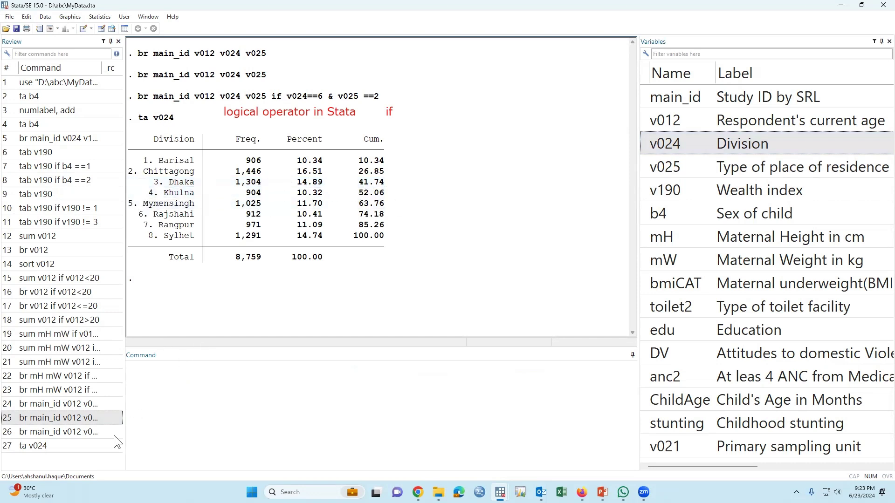
# Begin a new browse command listing study ID, age and division: br main_id v012 v024
pyautogui.click(184, 419)
pyautogui.write('br')
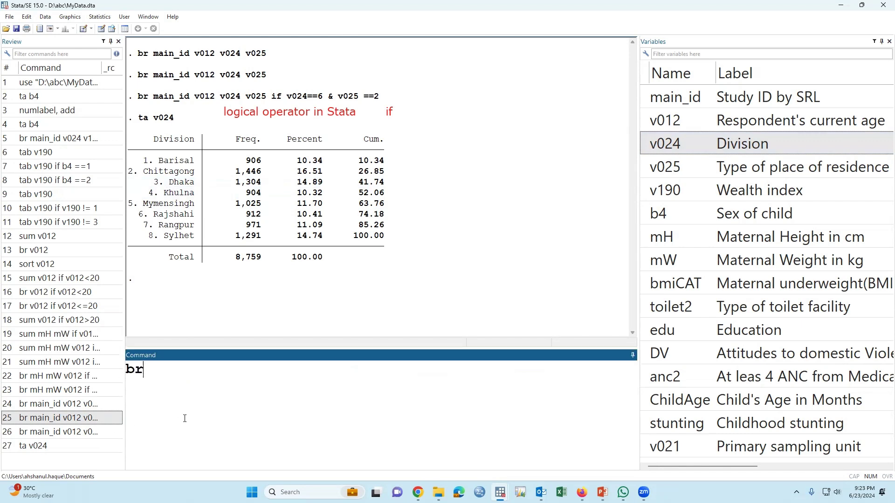
pyautogui.click(645, 97)
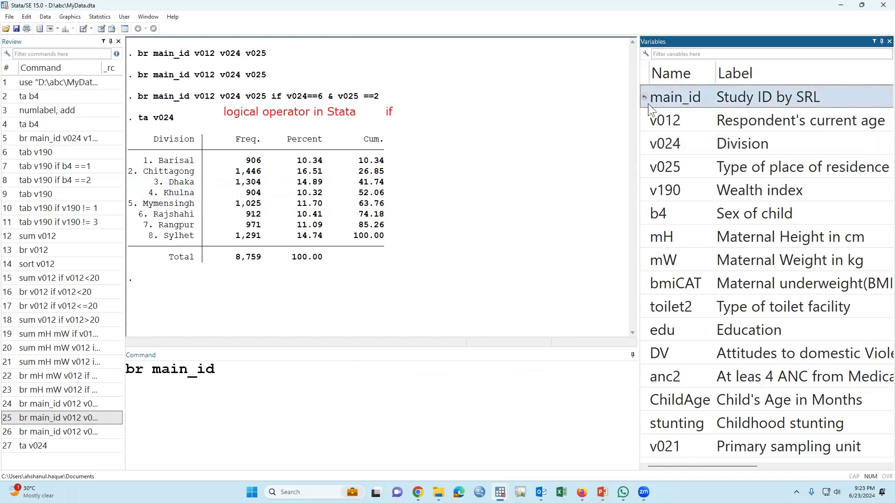
pyautogui.click(644, 120)
pyautogui.click(644, 144)
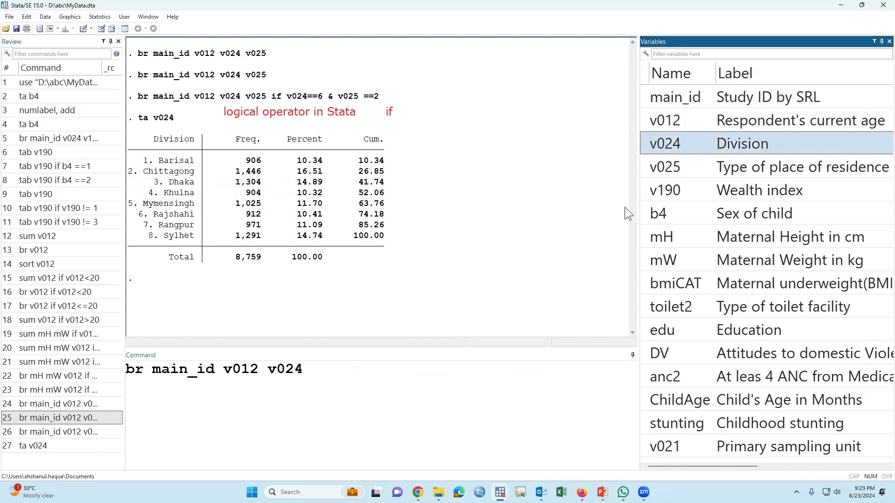
# Add the condition if v024 ==3 to the browse command, checking the codes for Dhaka and Khulna in the division table
pyautogui.click(355, 377)
pyautogui.write('if v024')
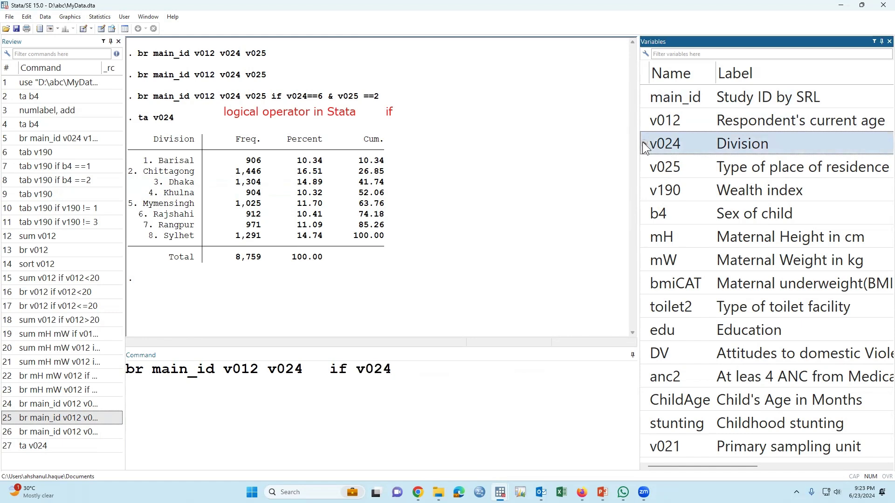
pyautogui.doubleClick(664, 144)
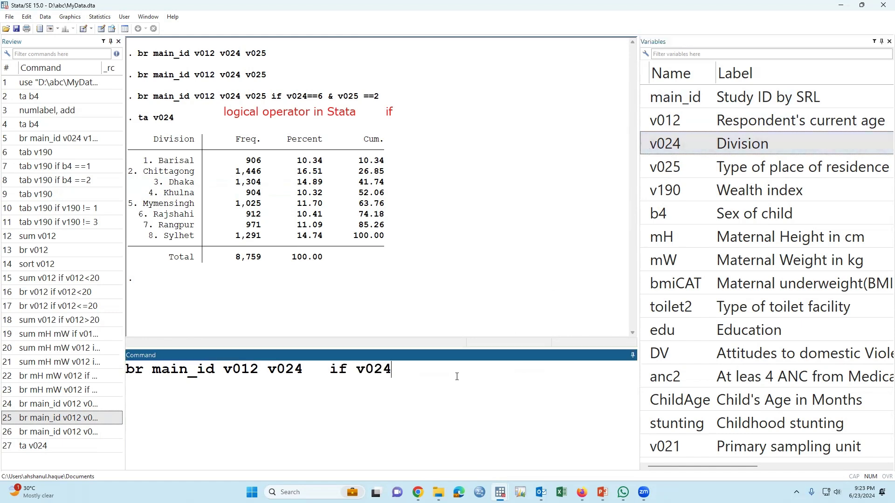
pyautogui.write('==')
pyautogui.moveTo(132, 183); pyautogui.dragTo(270, 192)
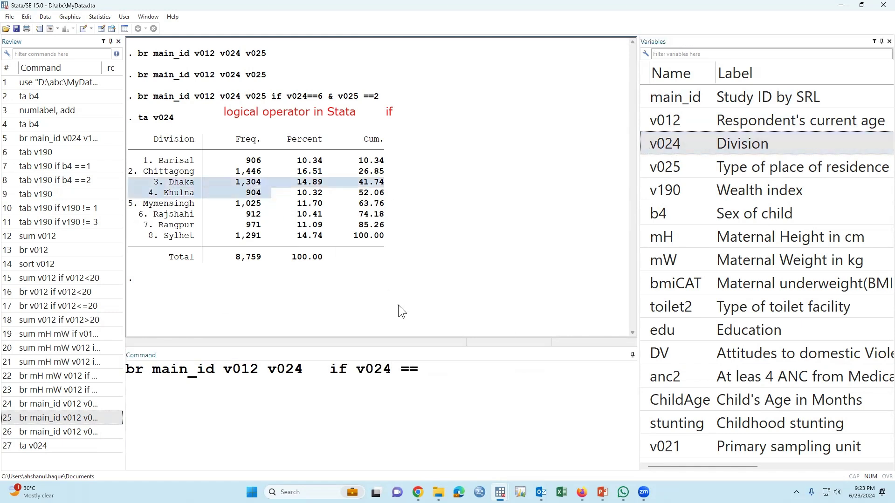
pyautogui.click(426, 366)
pyautogui.write('3')
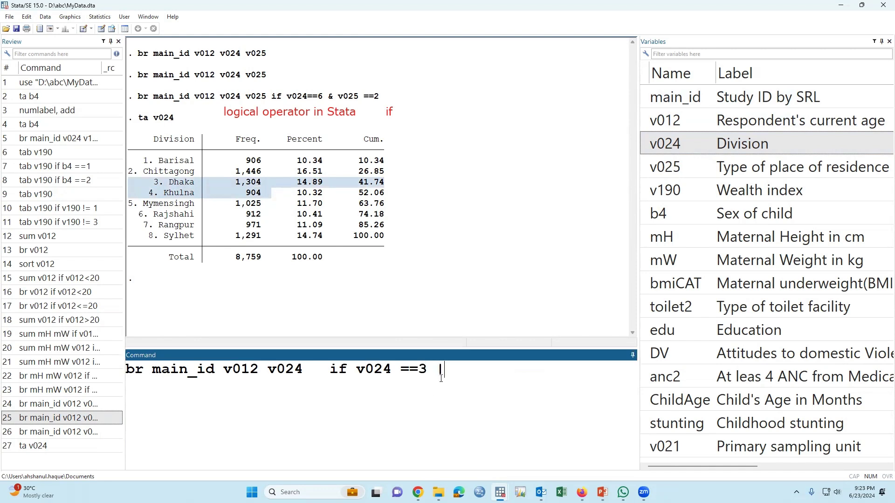
# Extend the condition with the OR operator to v024 ==3 | v024==4 and run the browse command
pyautogui.moveTo(438, 369); pyautogui.dragTo(469, 368)
pyautogui.write('|')
pyautogui.doubleClick(661, 145)
pyautogui.click(553, 369)
pyautogui.write('==4')
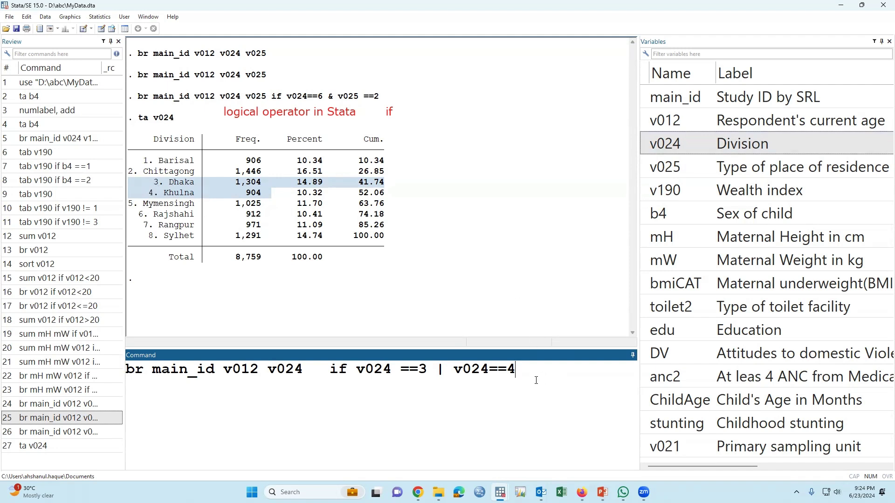
pyautogui.press('Return')
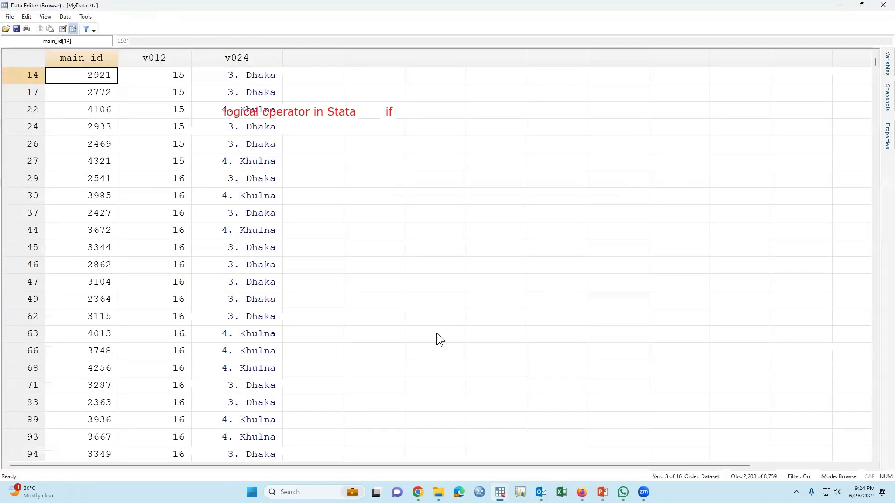
# Examine the division values of the filtered records, such as rows 26, 202 and 216, and close the data browser
pyautogui.click(241, 144)
pyautogui.scroll(-15, 259, 220)
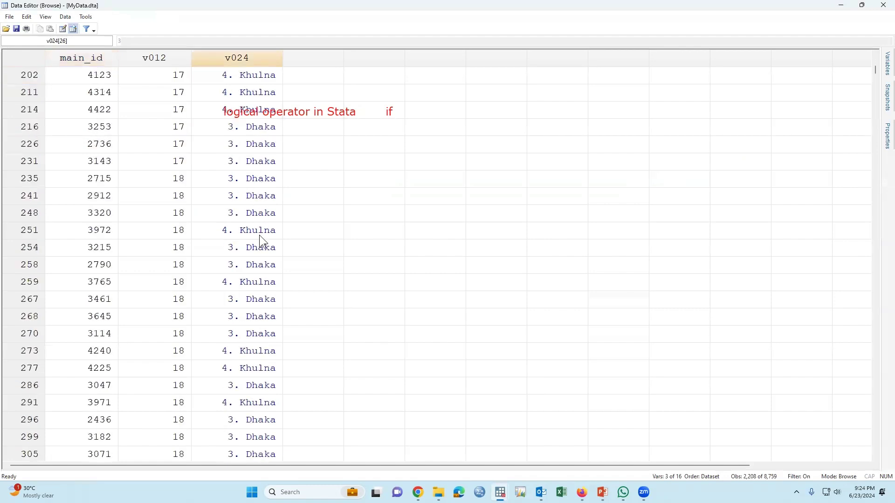
pyautogui.click(262, 78)
pyautogui.click(264, 130)
pyautogui.scroll(-13, 243, 296)
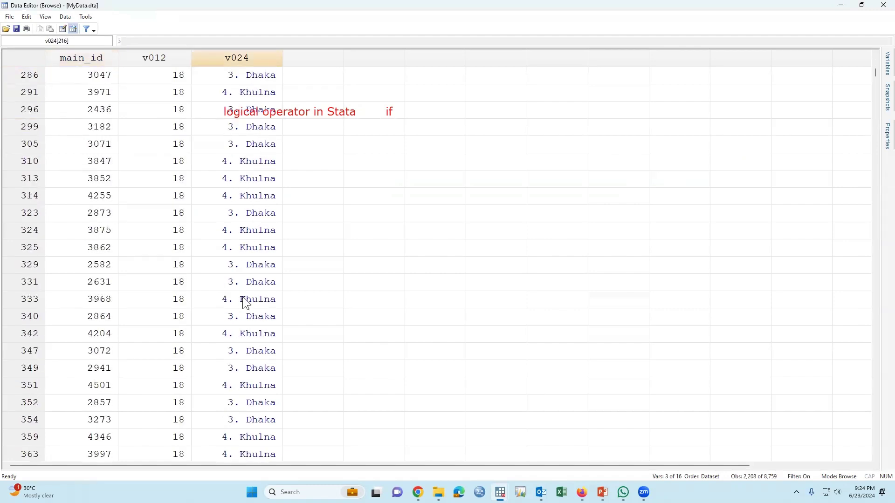
pyautogui.click(883, 4)
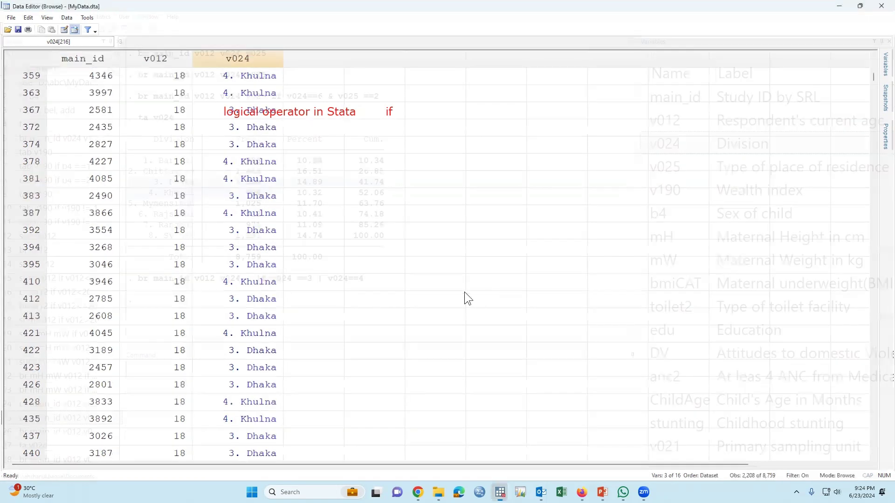
# Recall the last browse command, change its second division code to 8, and run it with v024 ==3 | v024==8
pyautogui.click(97, 460)
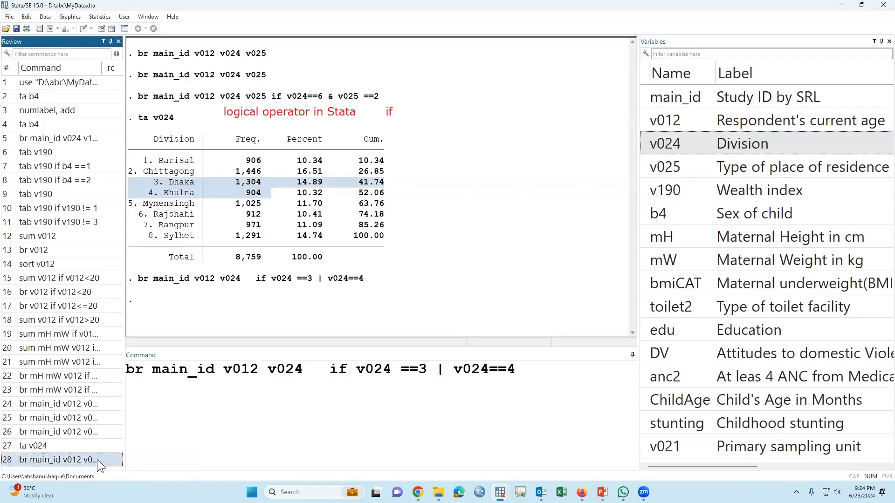
pyautogui.click(523, 377)
pyautogui.press('BackSpace')
pyautogui.write('8')
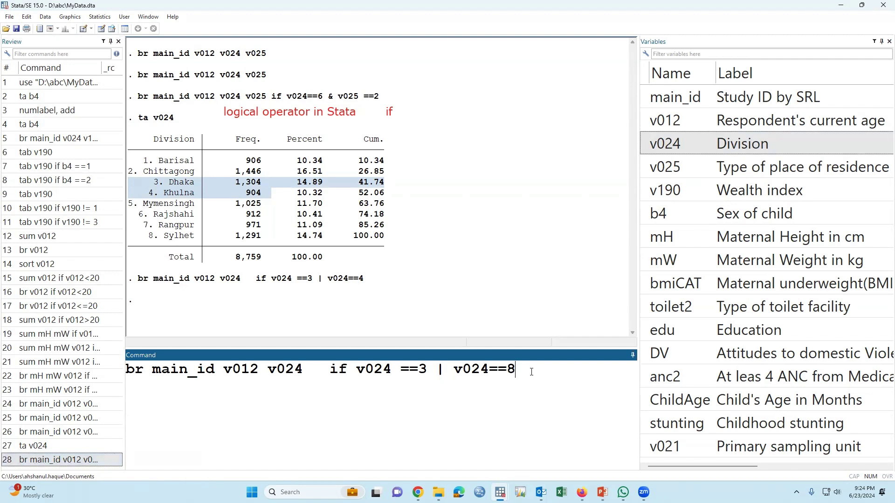
pyautogui.moveTo(418, 369); pyautogui.dragTo(424, 370)
pyautogui.click(514, 369)
pyautogui.press('Return')
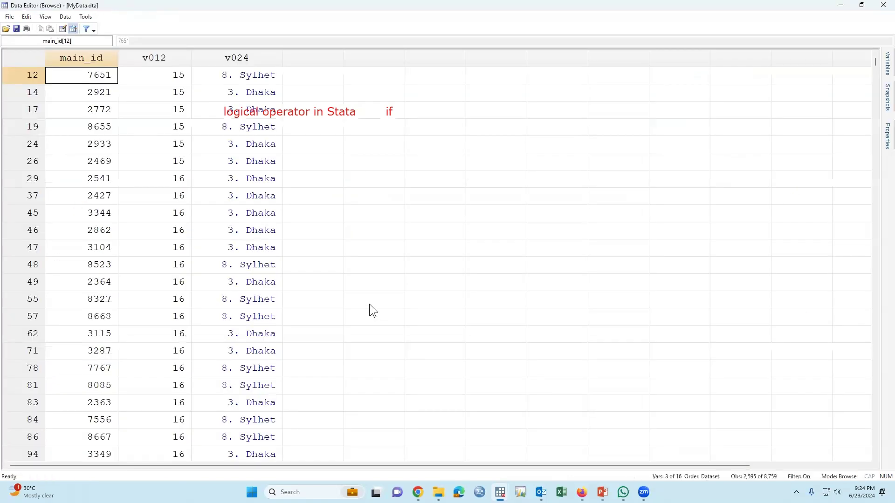
# Examine the division values in the records filtered to codes 3 and 8, and close the data browser
pyautogui.moveTo(254, 76); pyautogui.dragTo(256, 93)
pyautogui.click(260, 179)
pyautogui.scroll(-4, 266, 312)
pyautogui.scroll(-5, 266, 317)
pyautogui.click(883, 6)
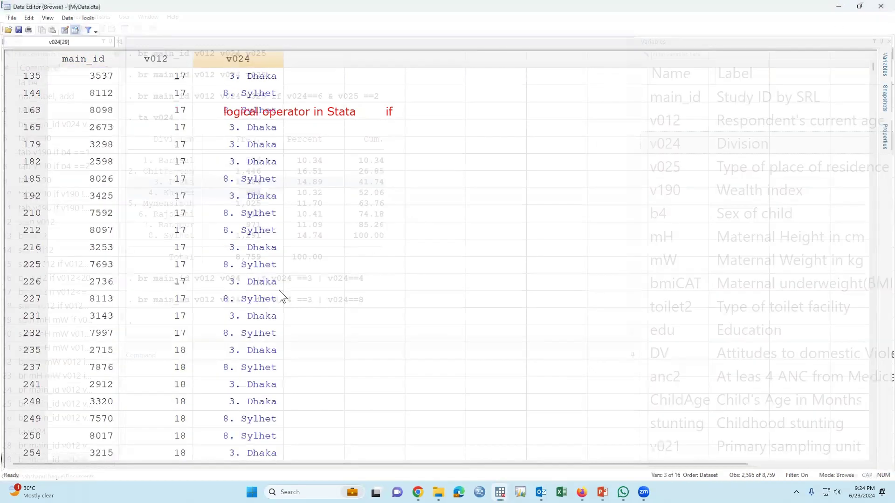
# Convert the last browse command into tab v024 if v024 ==3 | v024==8, run it and review the resulting table
pyautogui.click(94, 459)
pyautogui.moveTo(258, 369); pyautogui.dragTo(120, 368)
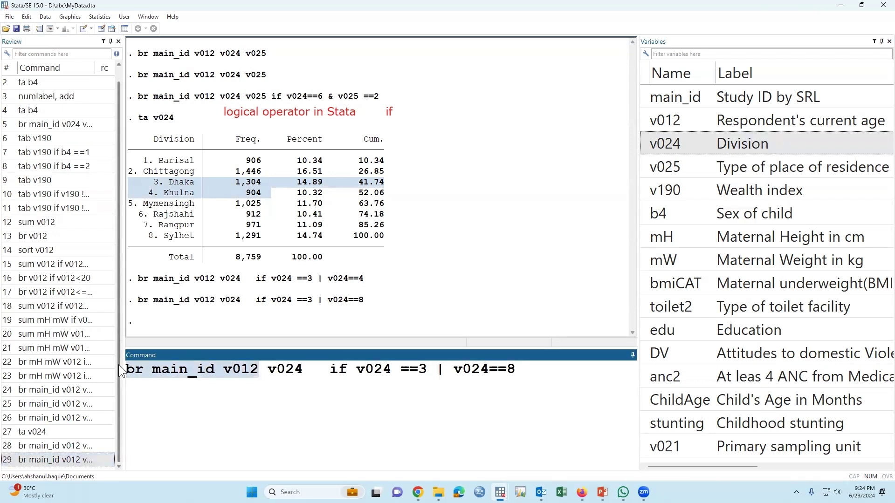
pyautogui.write('tab')
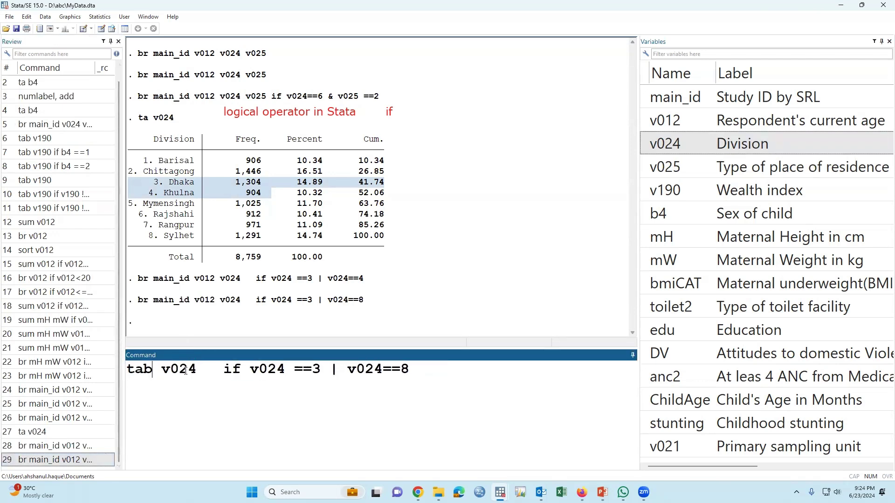
pyautogui.click(428, 372)
pyautogui.click(251, 370)
pyautogui.moveTo(252, 370); pyautogui.dragTo(409, 370)
pyautogui.click(320, 370)
pyautogui.press('Return')
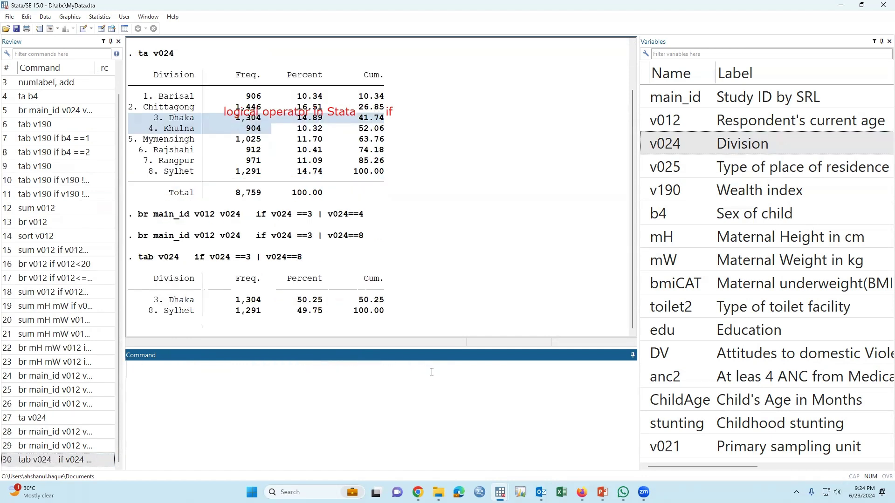
pyautogui.moveTo(138, 267); pyautogui.dragTo(140, 287)
pyautogui.click(150, 289)
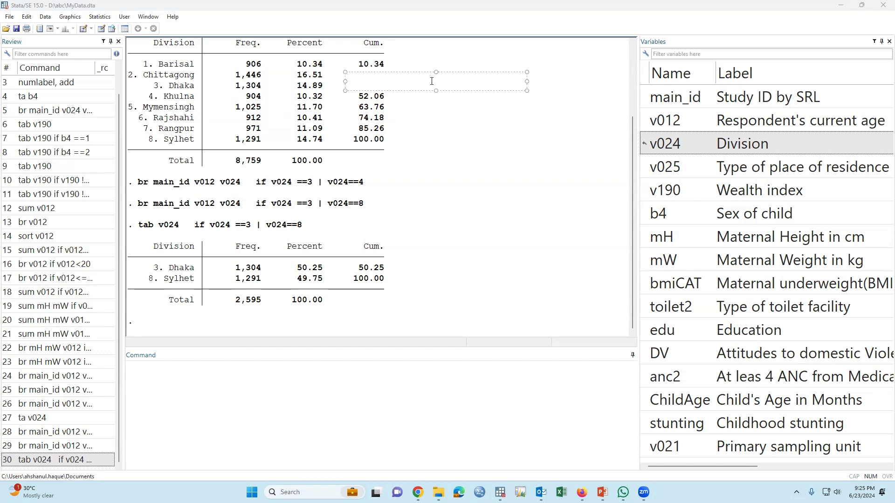
# Write the exercise note "Make a tab for poorest and male" in the text annotation over the results
pyautogui.write('Make a tab for poore')
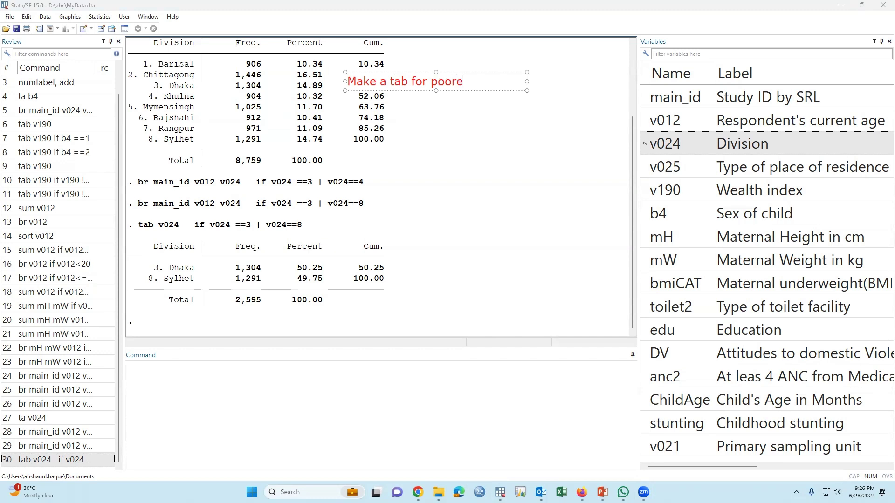
pyautogui.write('st and male')
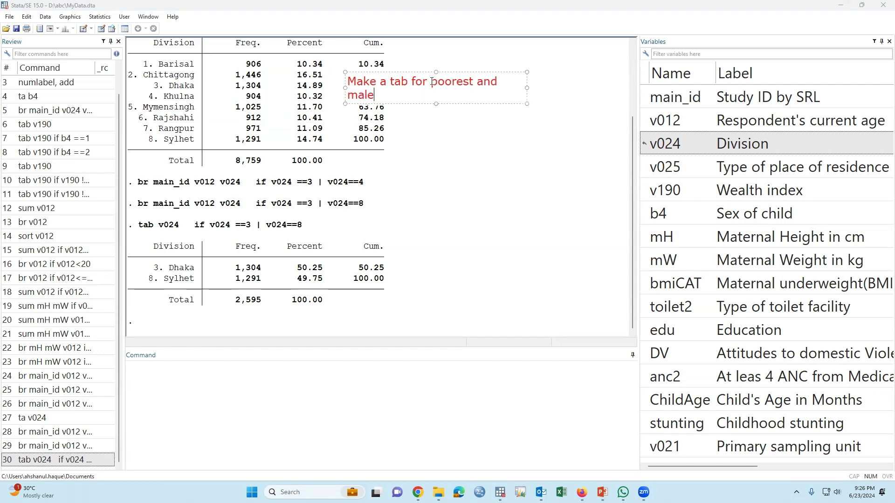
# Complete the exercise note as "Make a tab for poorest and male children", widen its text box to one line and clear the results
pyautogui.write(' children')
pyautogui.moveTo(527, 89); pyautogui.dragTo(582, 77)
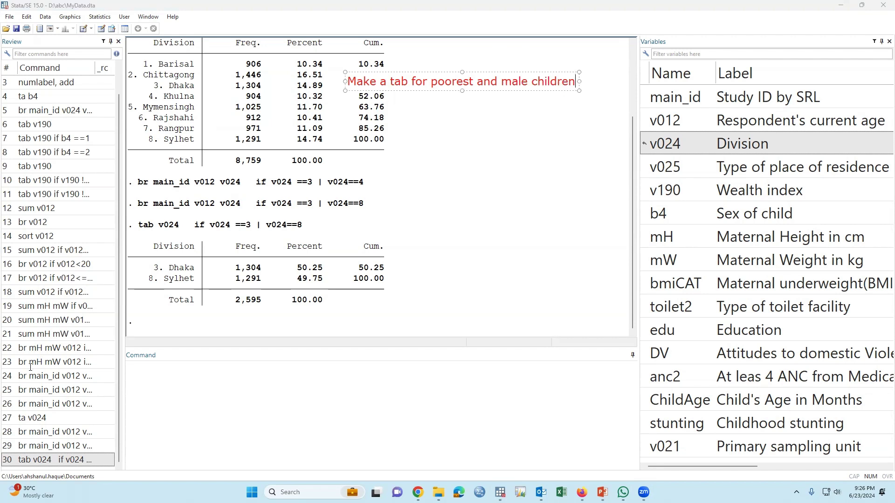
pyautogui.scroll(-8, 476, 185)
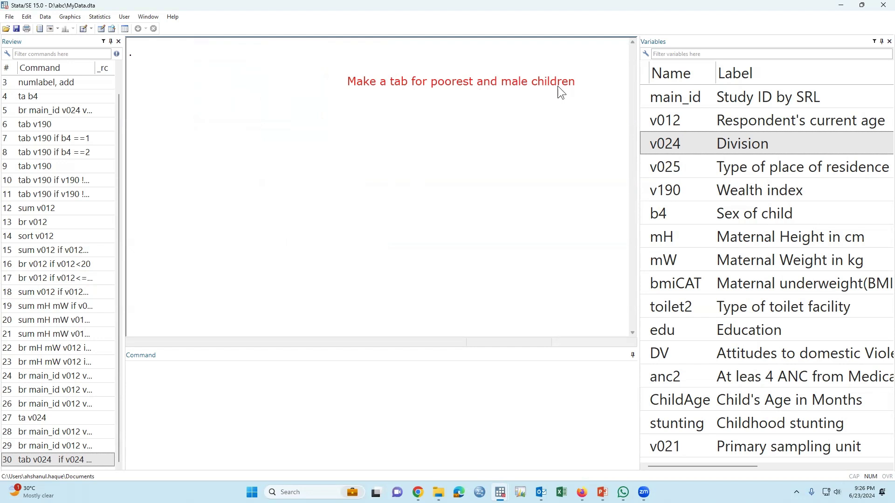
# Begin a browse command filtered on the poorest wealth index category, br if v190 ==1&, in place of the tab command
pyautogui.click(302, 380)
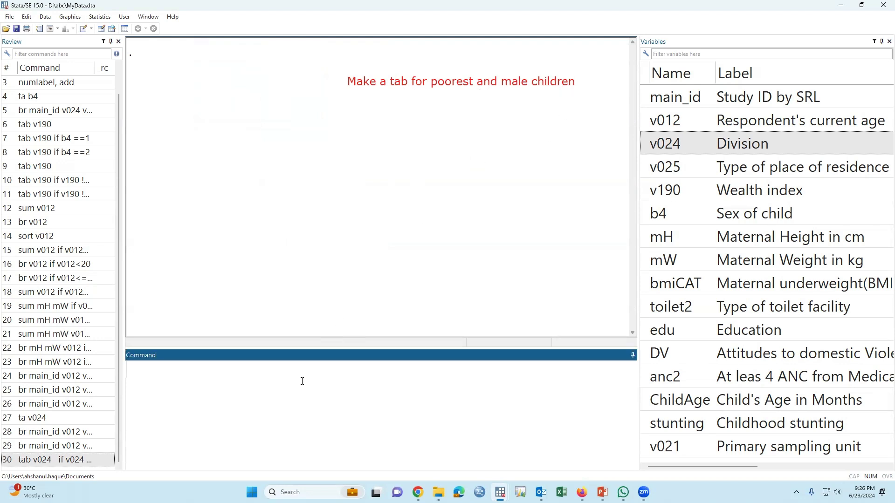
pyautogui.write('tab')
pyautogui.moveTo(161, 370); pyautogui.dragTo(127, 368)
pyautogui.write('br if')
pyautogui.doubleClick(651, 191)
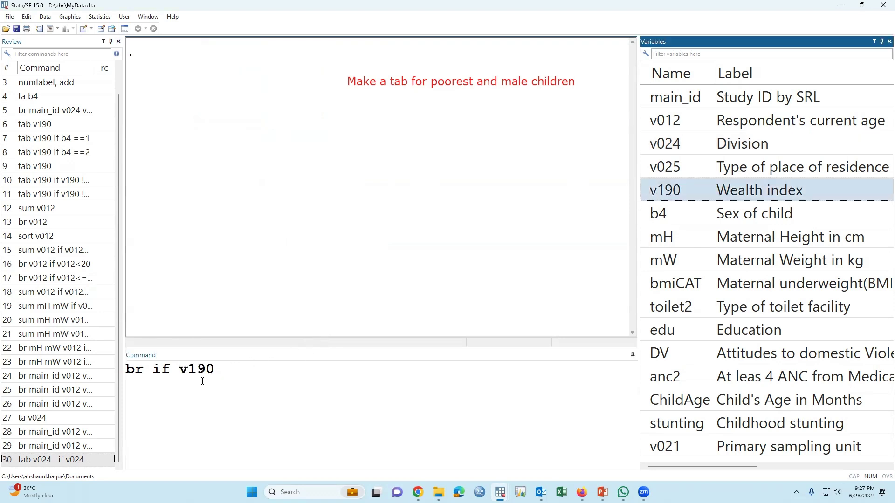
pyautogui.moveTo(181, 371); pyautogui.dragTo(214, 370)
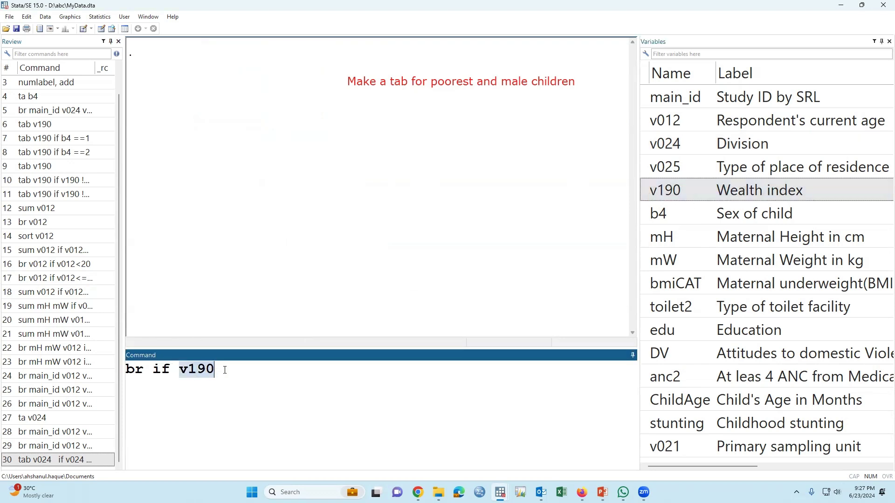
pyautogui.click(226, 367)
pyautogui.write('==1&')
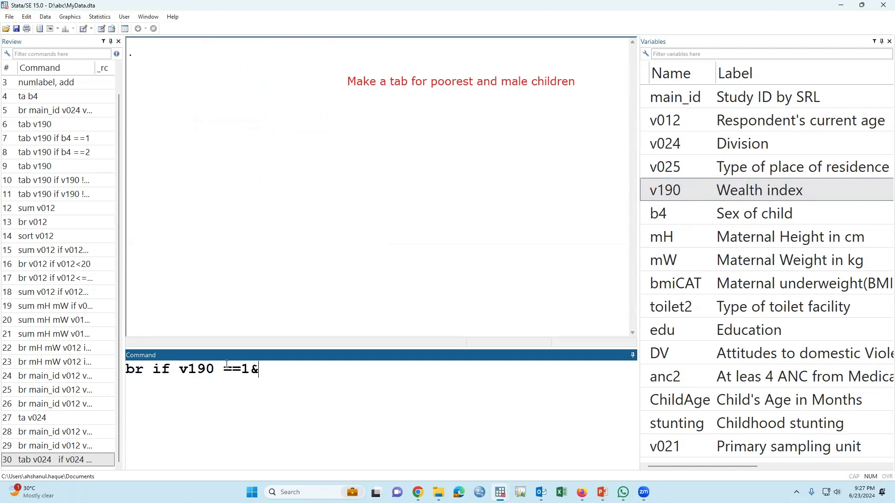
# Add the male child condition b4==1 to the browse command, run it and close the resulting data browser
pyautogui.doubleClick(644, 216)
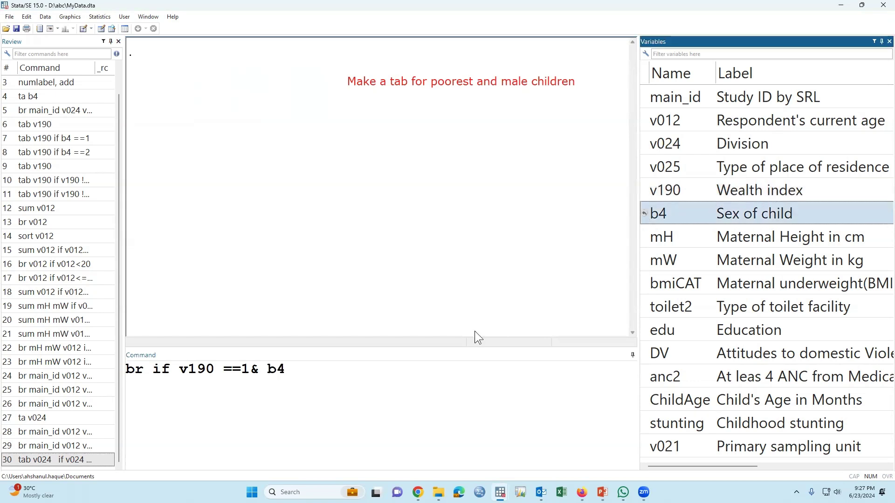
pyautogui.write('==')
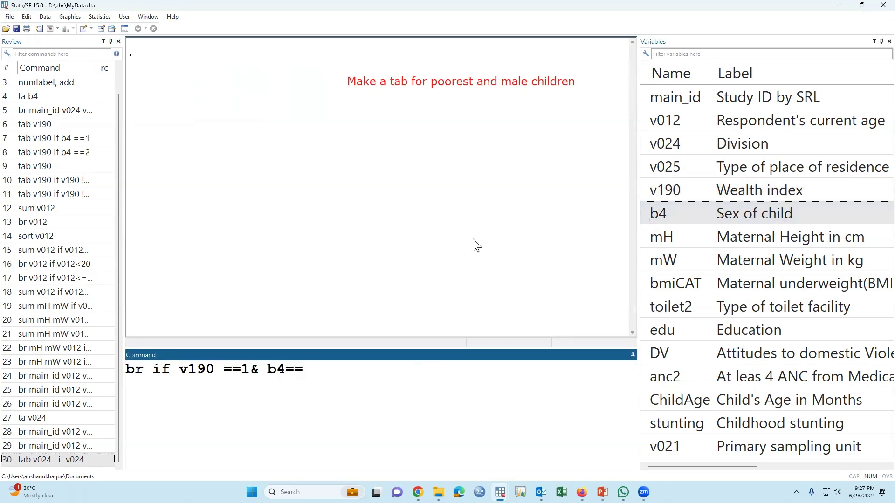
pyautogui.write('1')
pyautogui.press('Return')
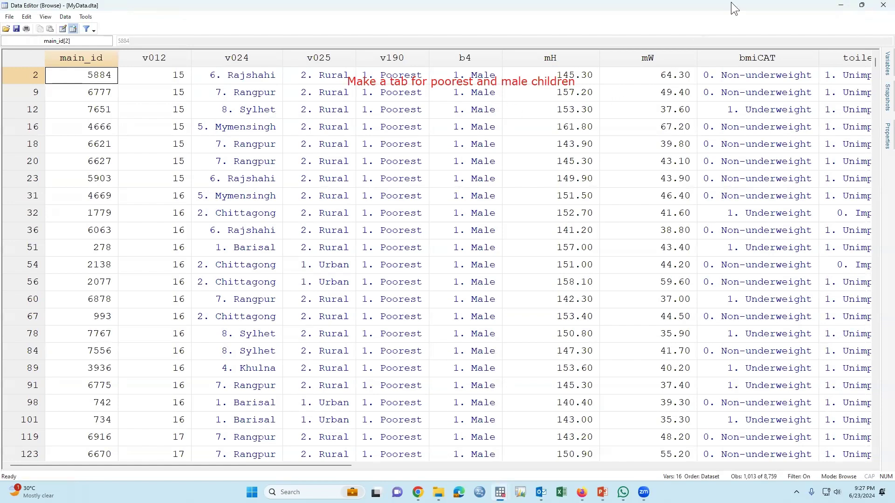
pyautogui.click(882, 6)
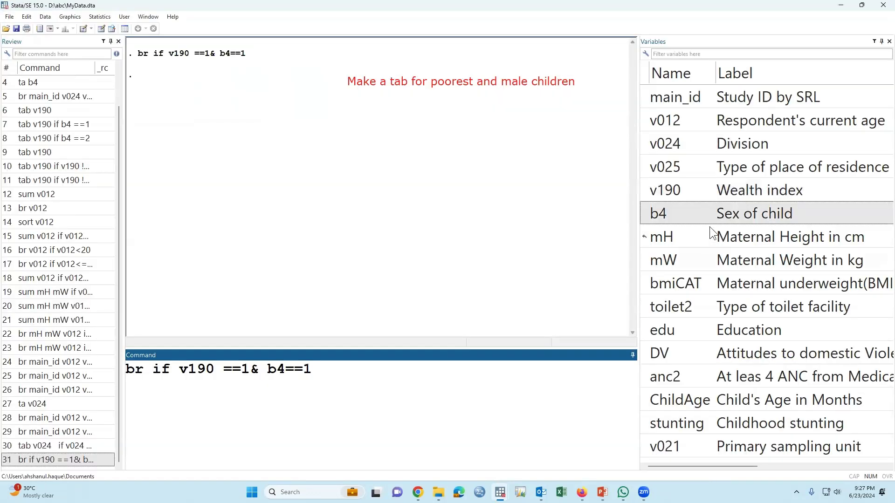
# Limit the recalled browse command to the wealth index and sex variables and run br v190 b4 if v190 ==1& b4==1
pyautogui.click(647, 191)
pyautogui.click(647, 215)
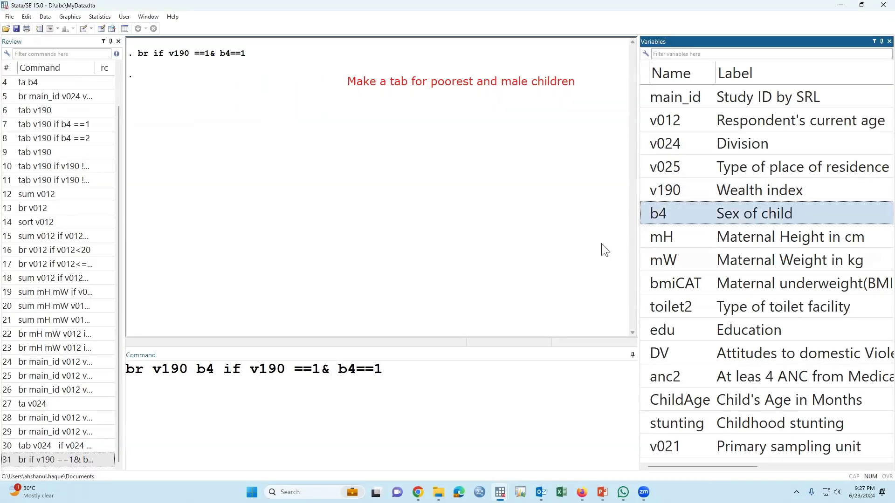
pyautogui.click(461, 380)
pyautogui.press('Return')
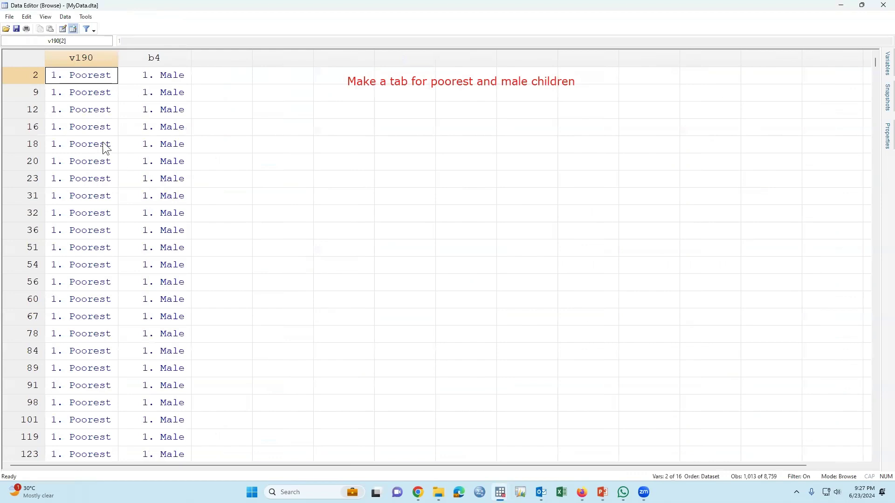
# Examine the wealth index and sex values of the filtered records and close the data browser
pyautogui.scroll(-15, 156, 260)
pyautogui.moveTo(160, 265); pyautogui.dragTo(451, 157)
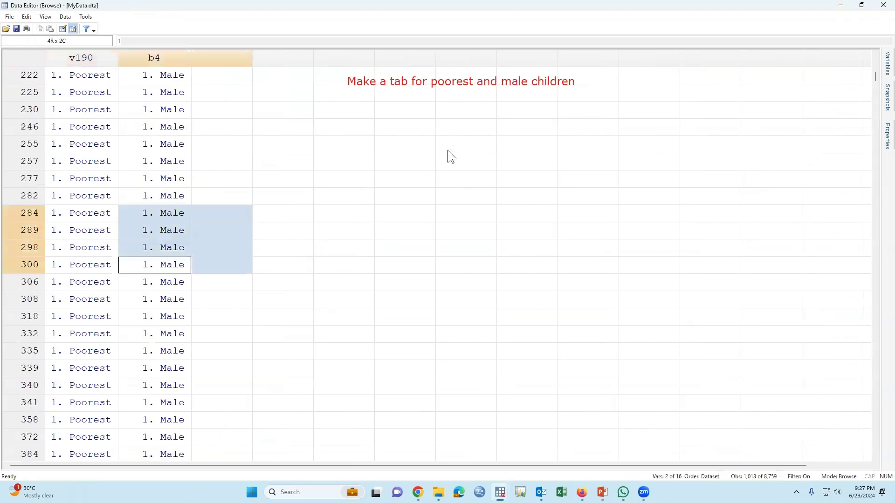
pyautogui.hotkey('alt', 'F4')
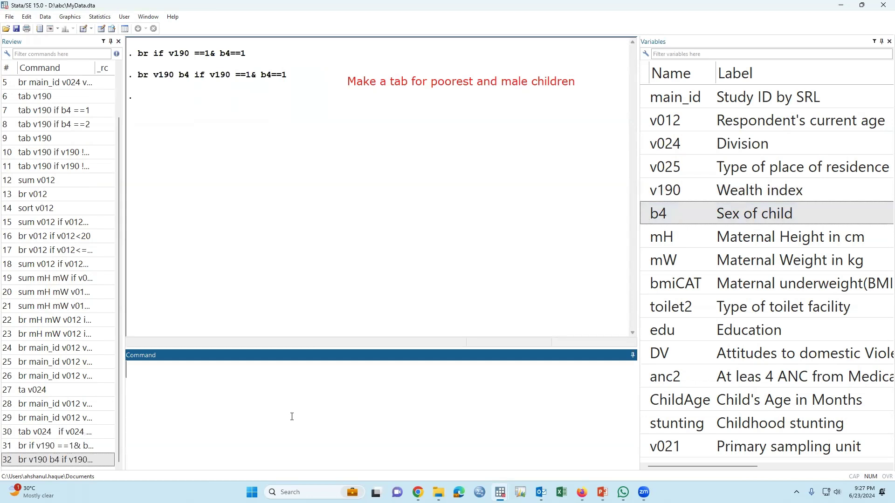
# Tabulate division for the poorest male children with tab v024 if v190==1& b4==1 and highlight the resulting table
pyautogui.write('tab')
pyautogui.doubleClick(662, 143)
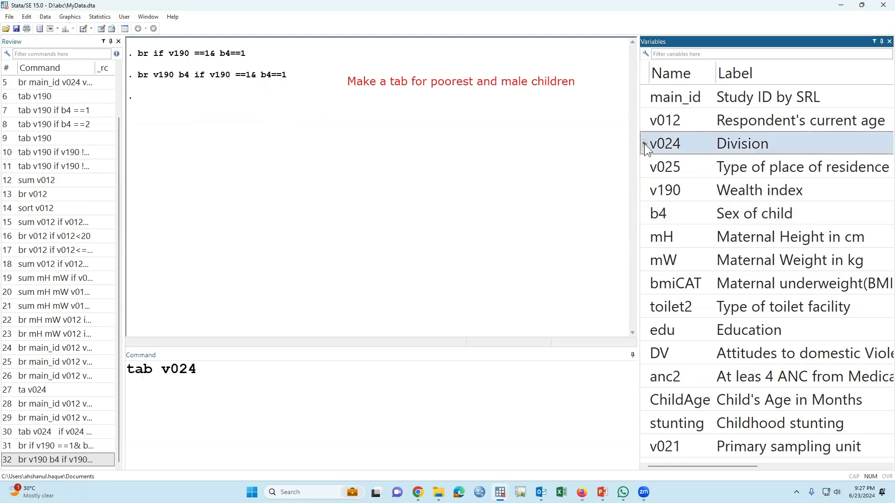
pyautogui.write('if')
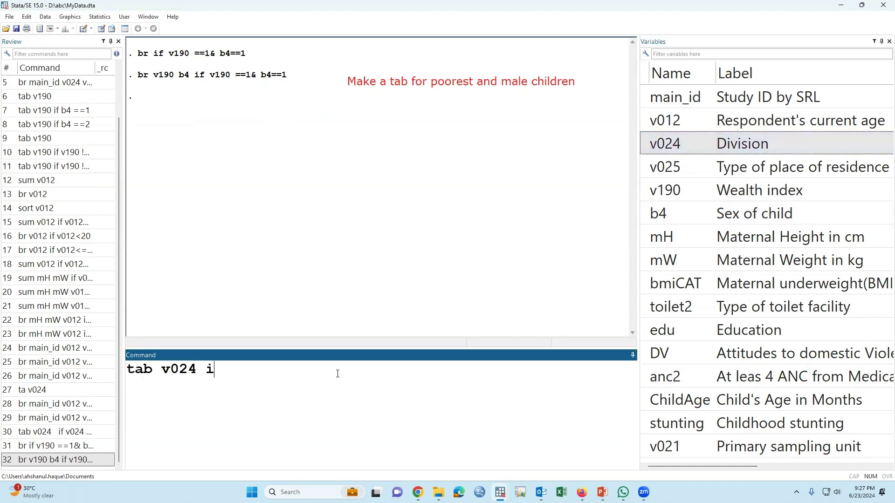
pyautogui.doubleClick(653, 190)
pyautogui.write('==1&')
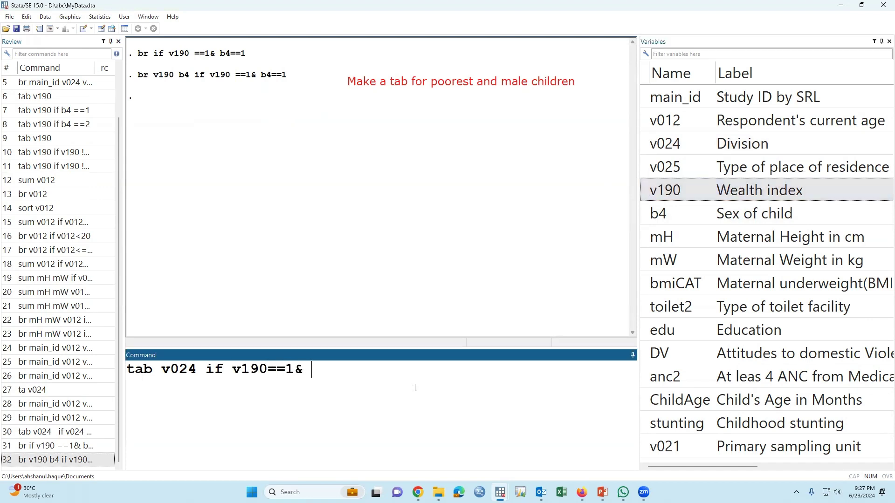
pyautogui.doubleClick(652, 213)
pyautogui.write('==1')
pyautogui.press('Return')
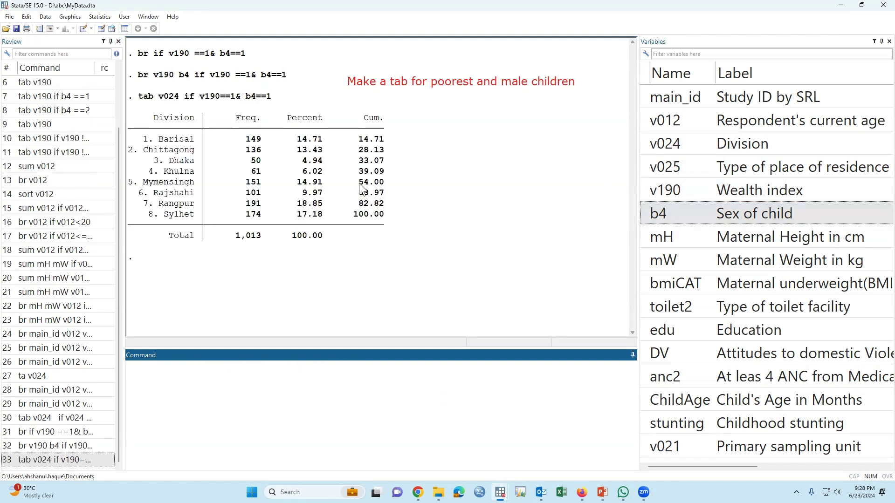
pyautogui.click(186, 143)
pyautogui.moveTo(129, 113); pyautogui.dragTo(395, 214)
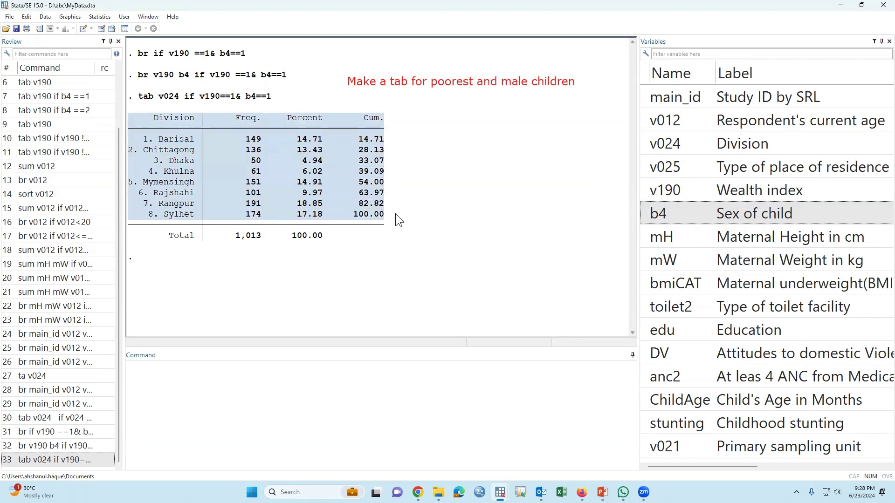
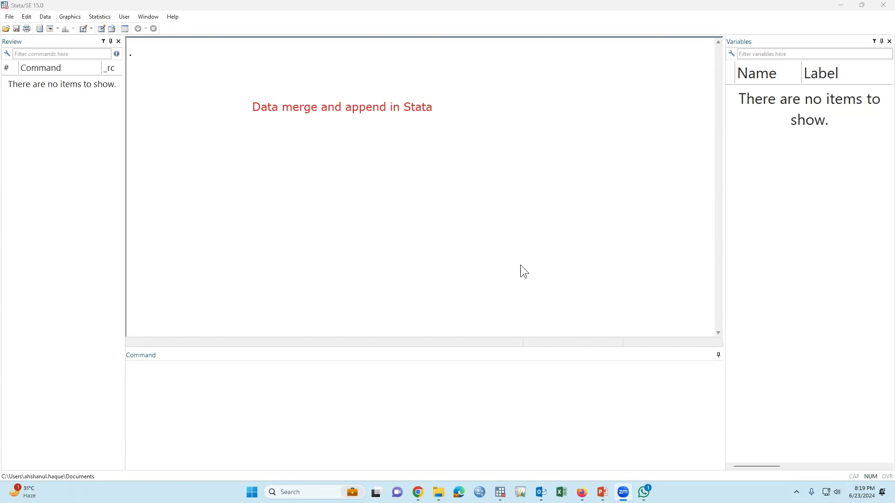
# Open the dataset MyData.dta from the abc folder on the D: drive
pyautogui.click(393, 235)
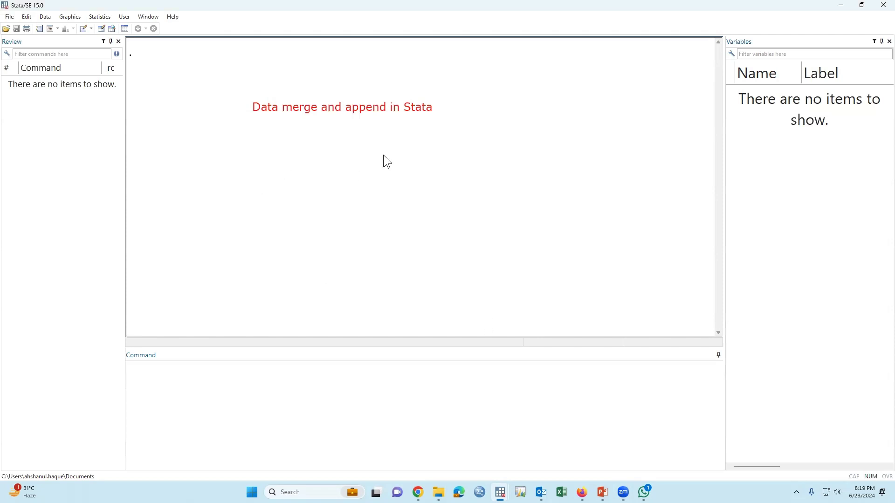
pyautogui.click(8, 30)
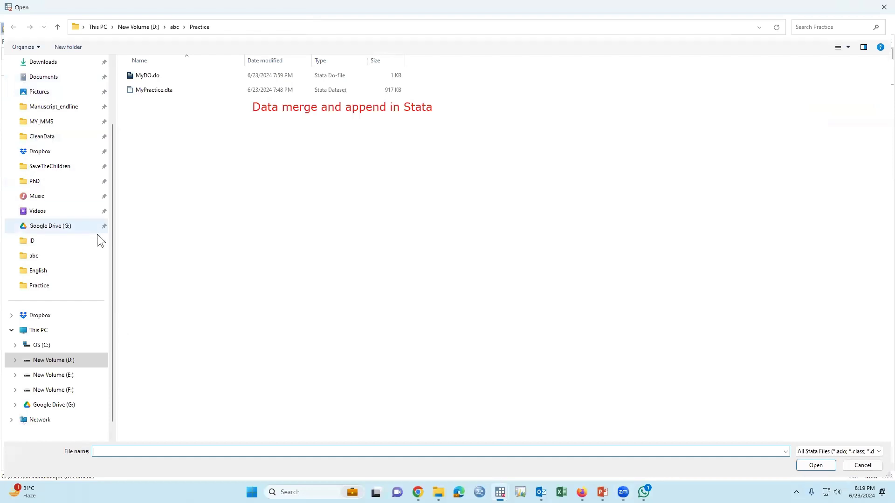
pyautogui.click(174, 27)
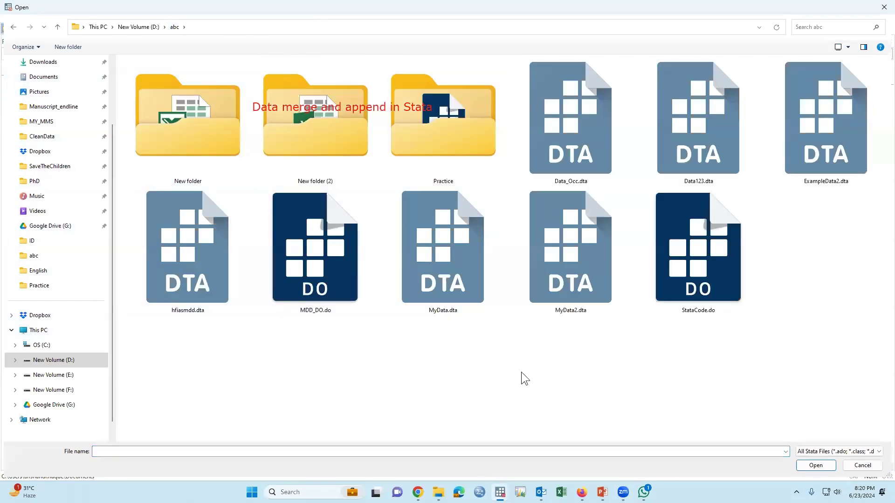
pyautogui.click(438, 252)
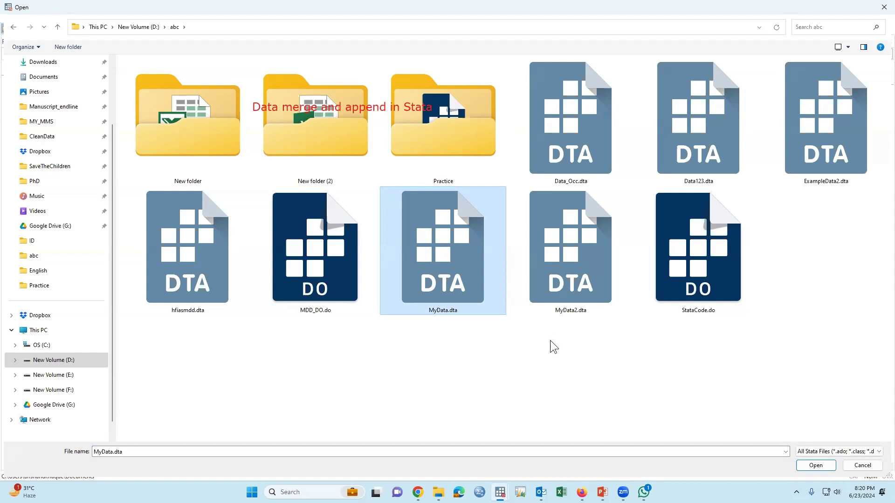
pyautogui.click(822, 467)
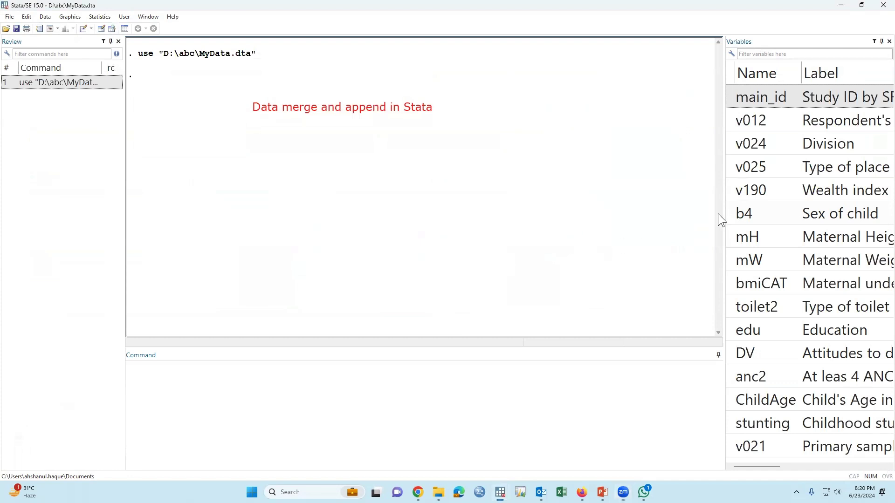
# Widen the variables list to show the full labels and open the dataset in the Data Editor in edit mode
pyautogui.moveTo(722, 209); pyautogui.dragTo(578, 207)
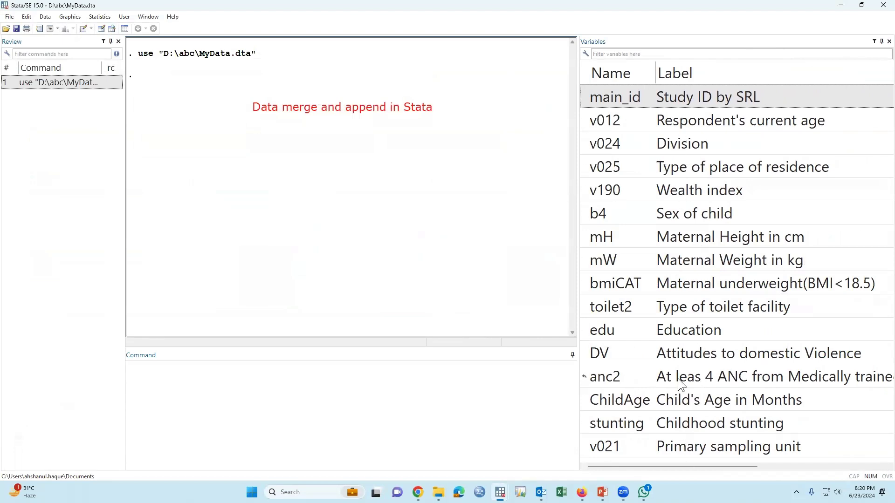
pyautogui.click(686, 334)
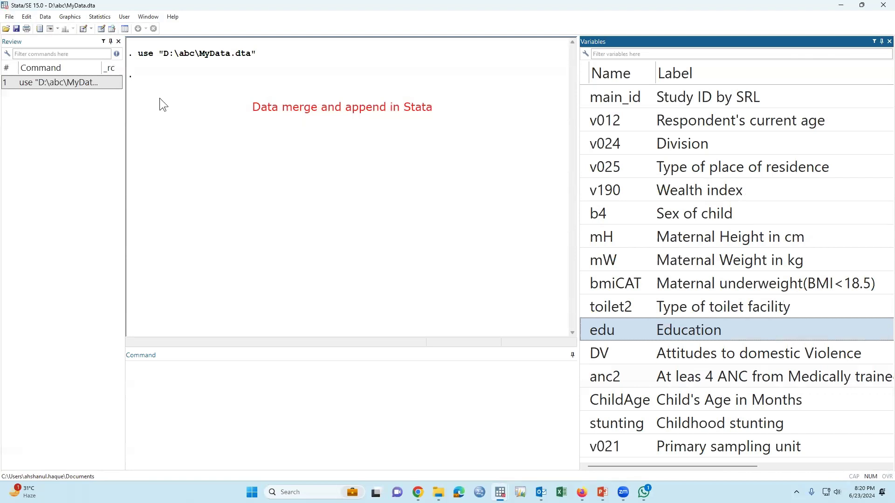
pyautogui.click(101, 29)
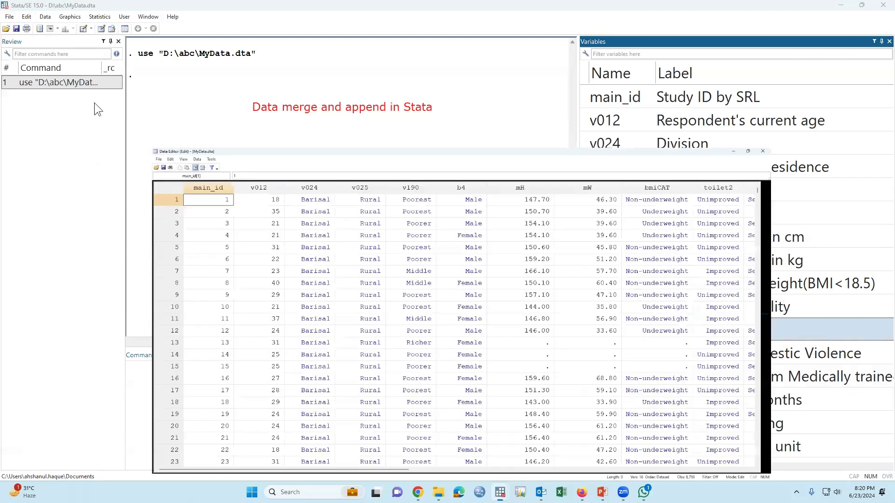
# Examine the dataset's variable columns from main_id through v021 and highlight three empty columns after the last variable
pyautogui.click(221, 57)
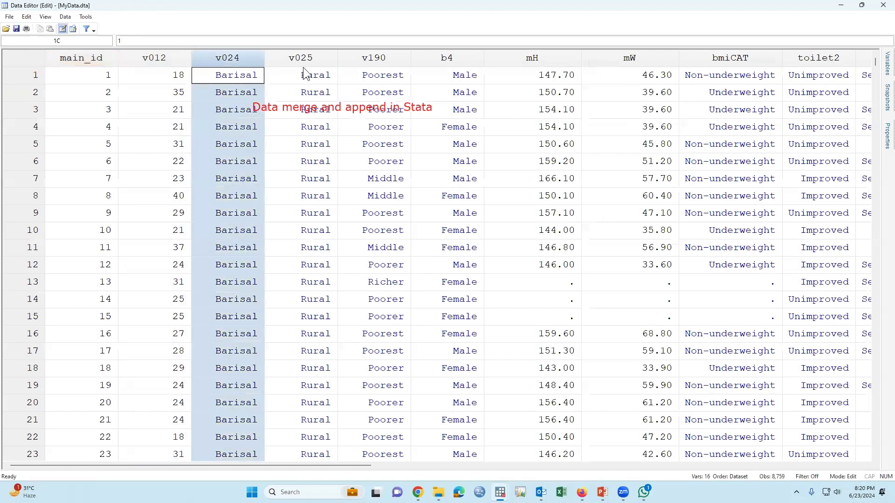
pyautogui.moveTo(290, 465); pyautogui.dragTo(788, 466)
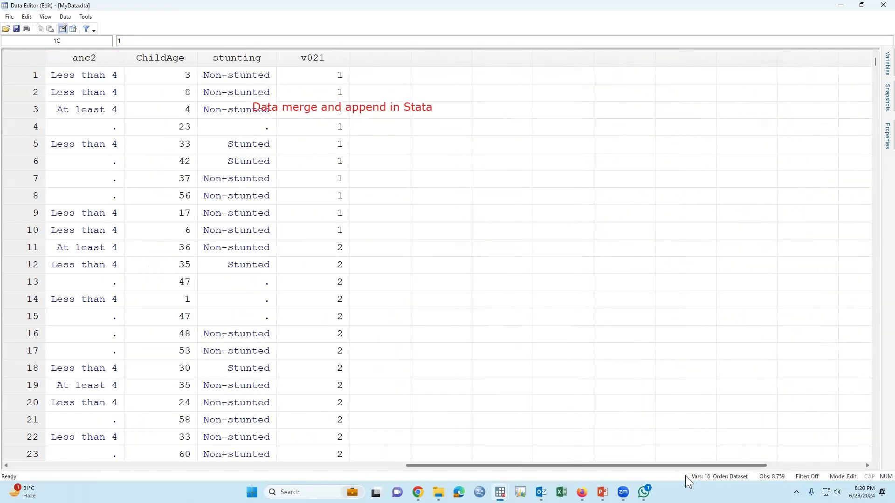
pyautogui.moveTo(685, 465); pyautogui.dragTo(334, 466)
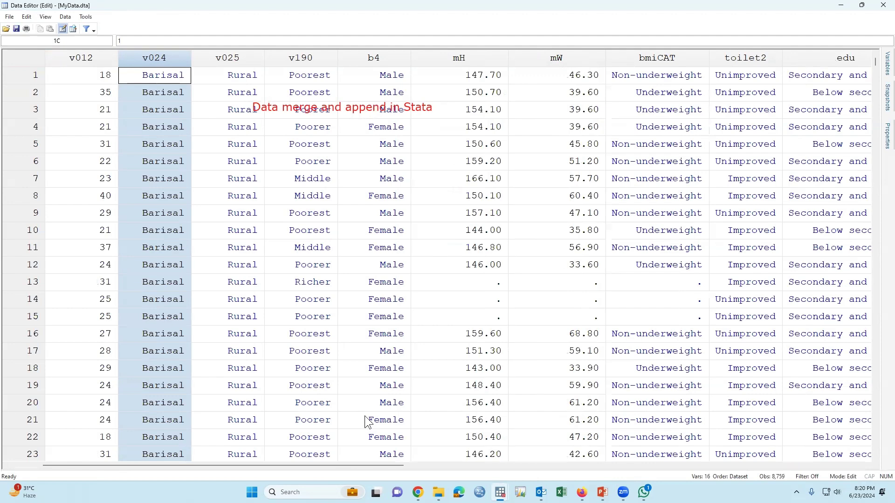
pyautogui.moveTo(343, 464); pyautogui.dragTo(524, 464)
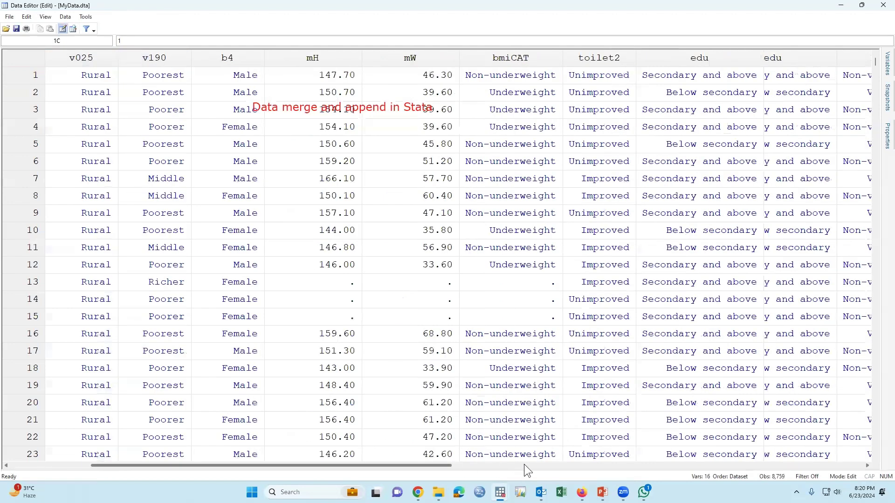
pyautogui.click(624, 466)
pyautogui.moveTo(605, 59); pyautogui.dragTo(684, 60)
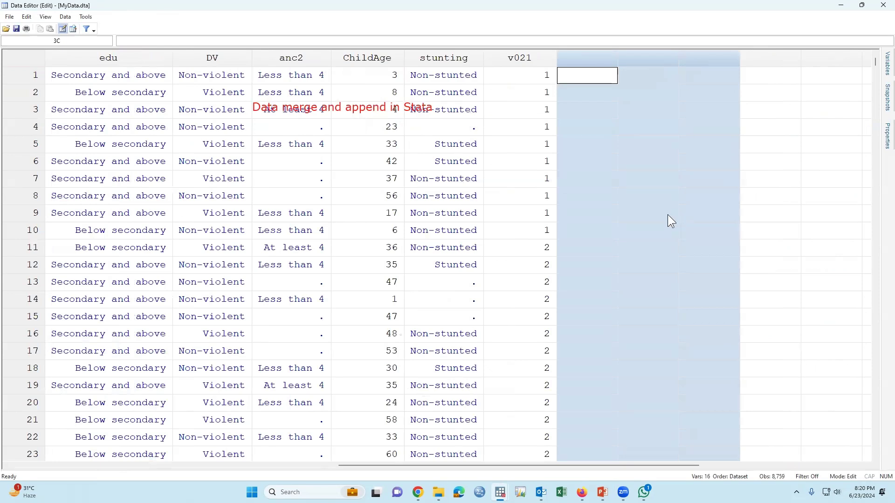
pyautogui.moveTo(599, 59); pyautogui.dragTo(713, 60)
# Examine the rows down to the end of the dataset and return to the main_id column
pyautogui.scroll(-13, 702, 206)
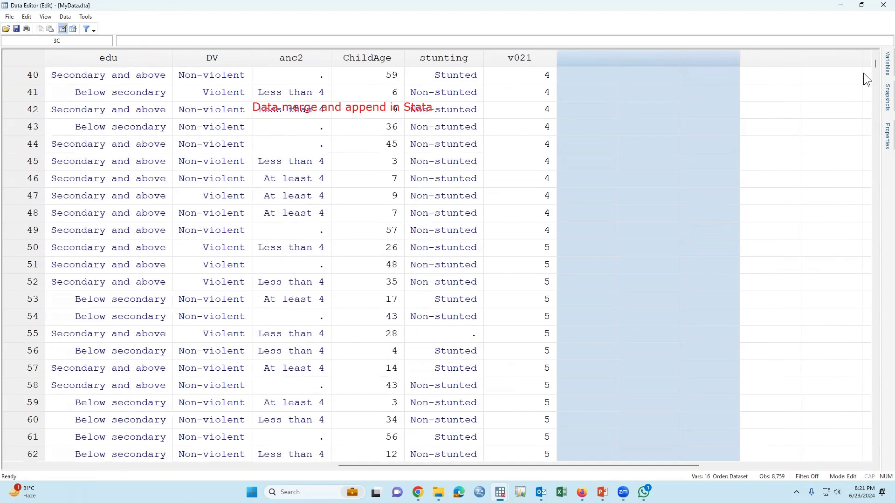
pyautogui.moveTo(874, 66); pyautogui.dragTo(855, 461)
pyautogui.moveTo(576, 465); pyautogui.dragTo(216, 441)
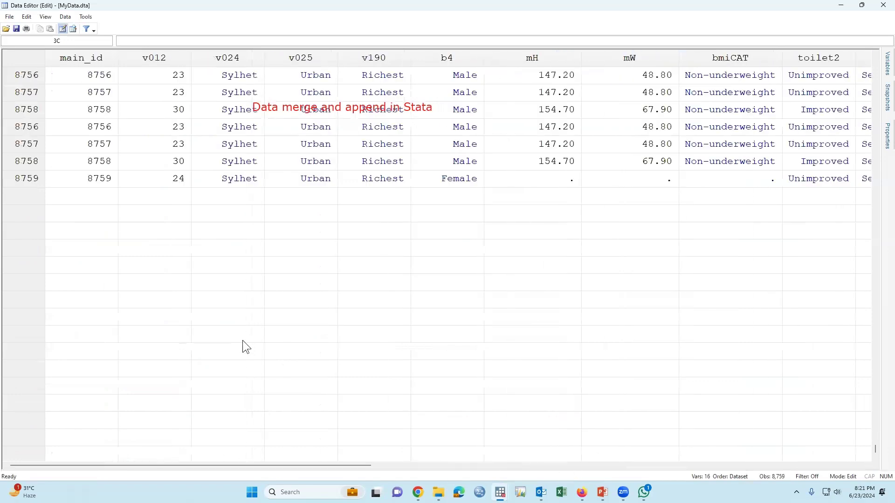
# Highlight six empty rows below the last observation, then close the Data Editor
pyautogui.scroll(4, 243, 340)
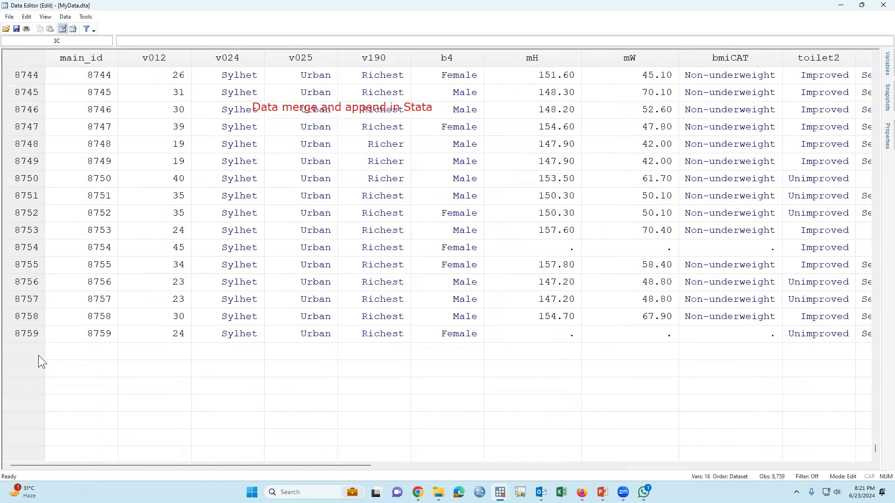
pyautogui.moveTo(32, 351); pyautogui.dragTo(32, 439)
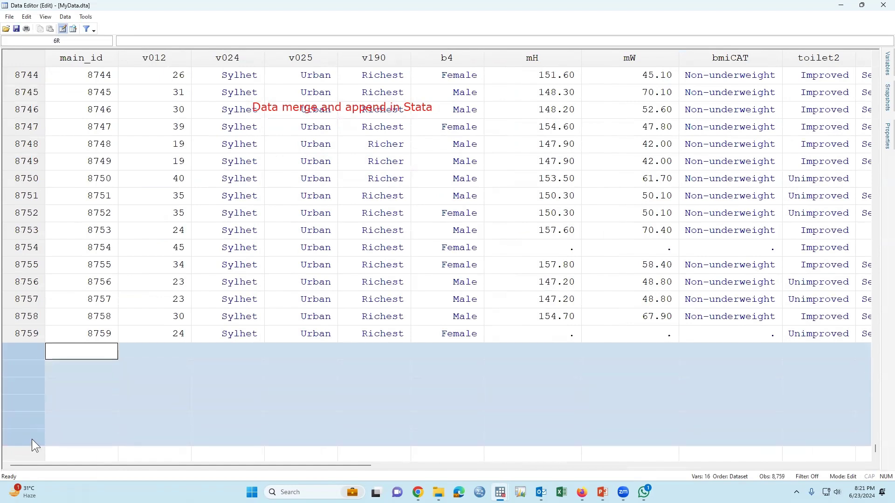
pyautogui.scroll(-2, 136, 429)
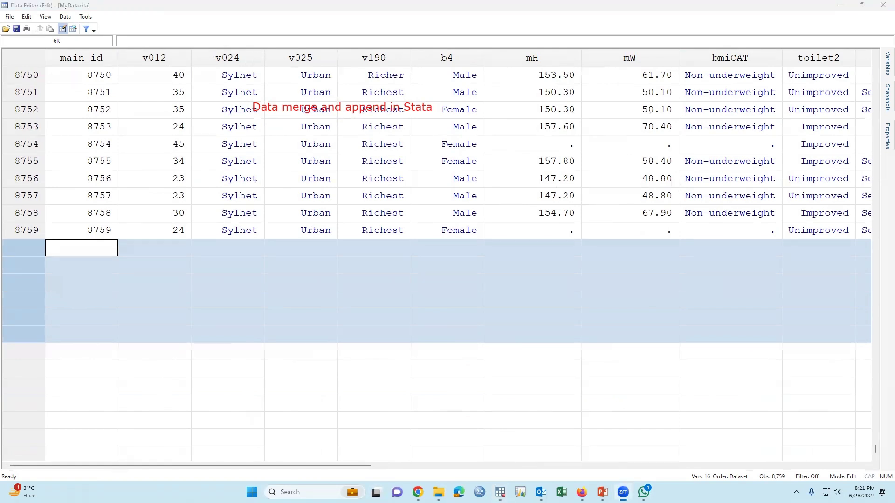
pyautogui.click(883, 5)
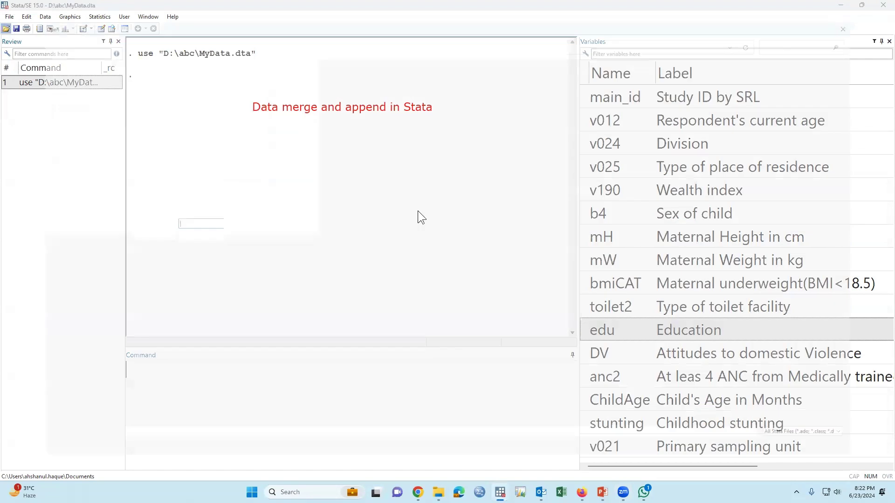
# Open the dataset Data_Occ.dta from the abc folder and show it in the Data Editor in edit mode
pyautogui.hotkey('ctrl', 'o')
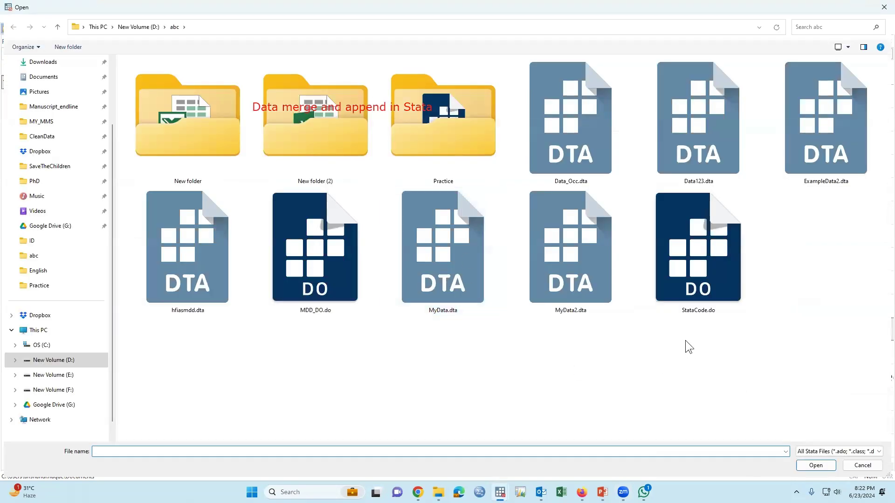
pyautogui.click(588, 179)
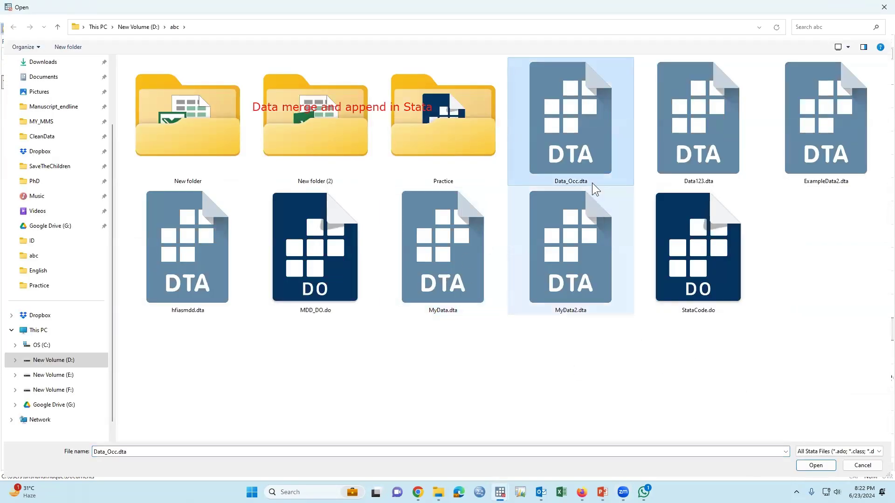
pyautogui.click(815, 465)
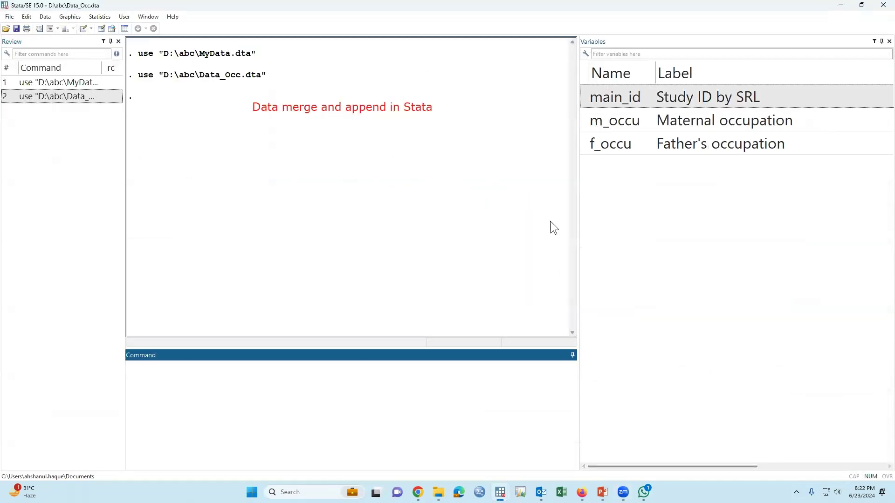
pyautogui.click(101, 28)
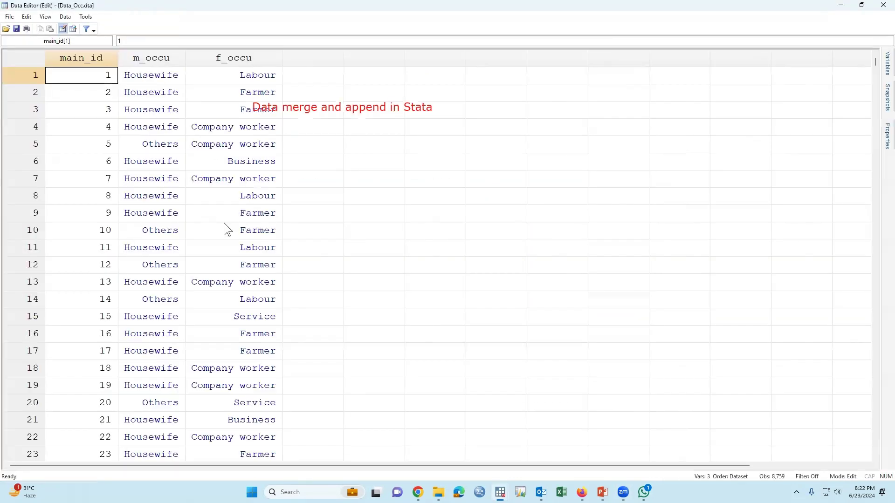
# Examine the main_id, m_occu and f_occu columns, close the Data Editor and highlight m_occu and f_occu in the variables list
pyautogui.click(95, 57)
pyautogui.scroll(-20, 96, 214)
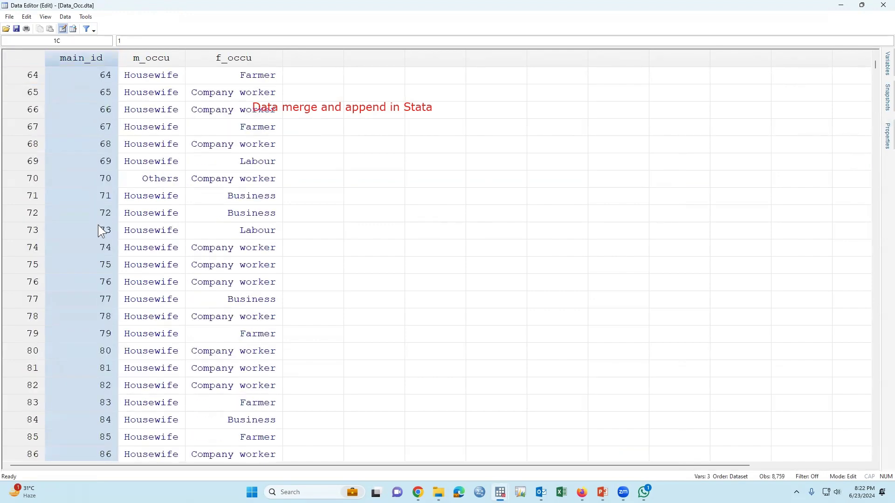
pyautogui.scroll(9, 99, 226)
pyautogui.scroll(12, 99, 226)
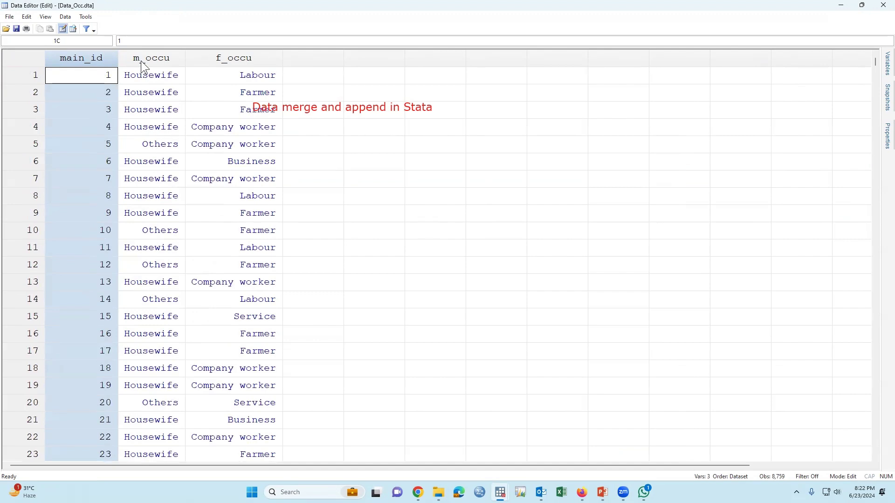
pyautogui.click(171, 58)
pyautogui.click(235, 57)
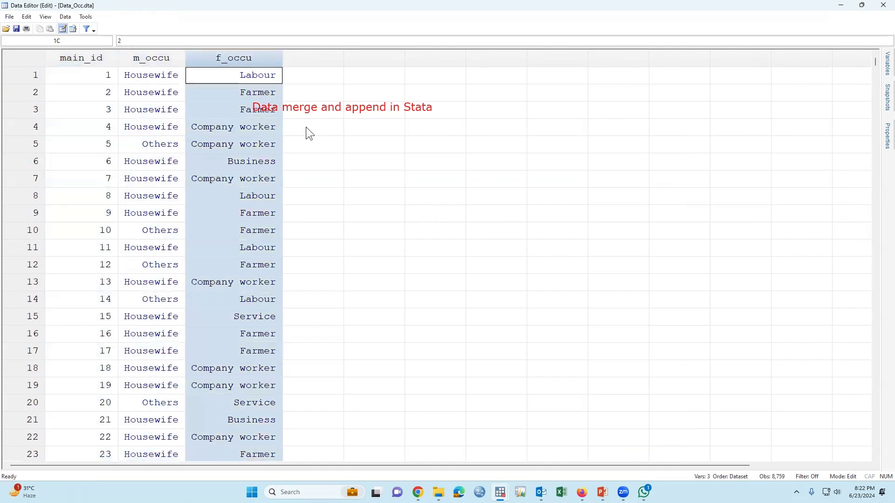
pyautogui.click(882, 5)
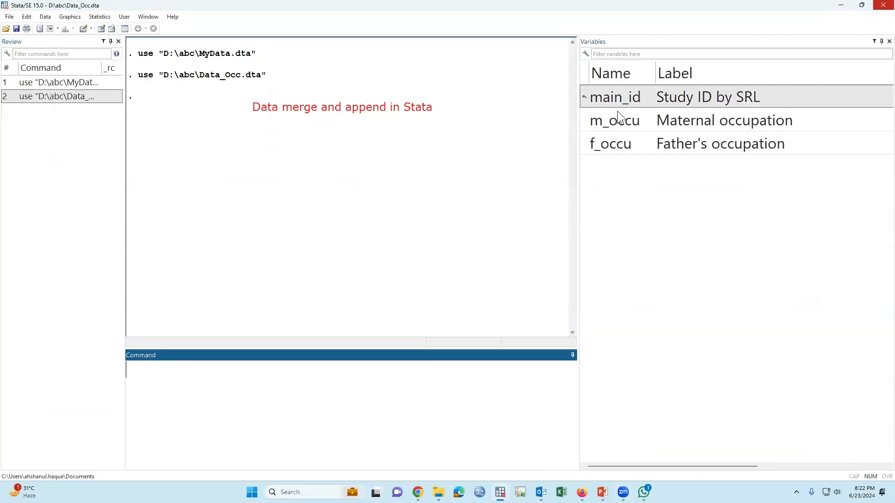
pyautogui.click(625, 120)
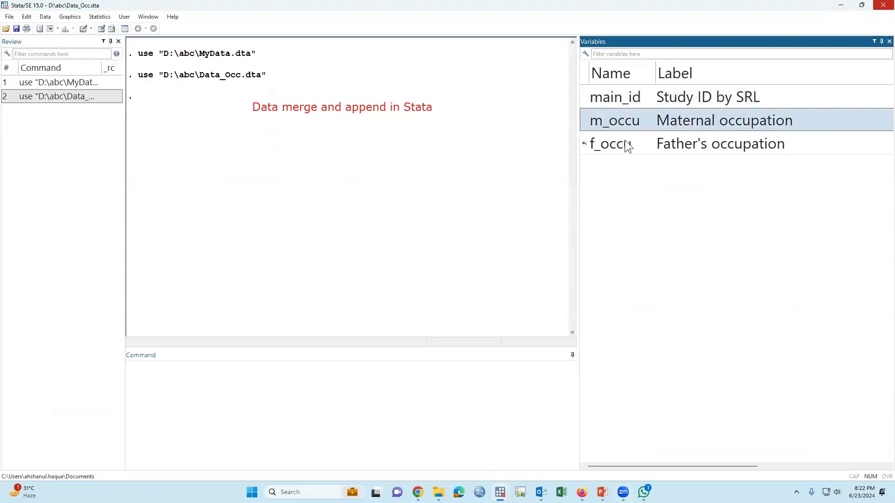
pyautogui.keyDown('shift'); pyautogui.click(627, 146); pyautogui.keyUp('shift')
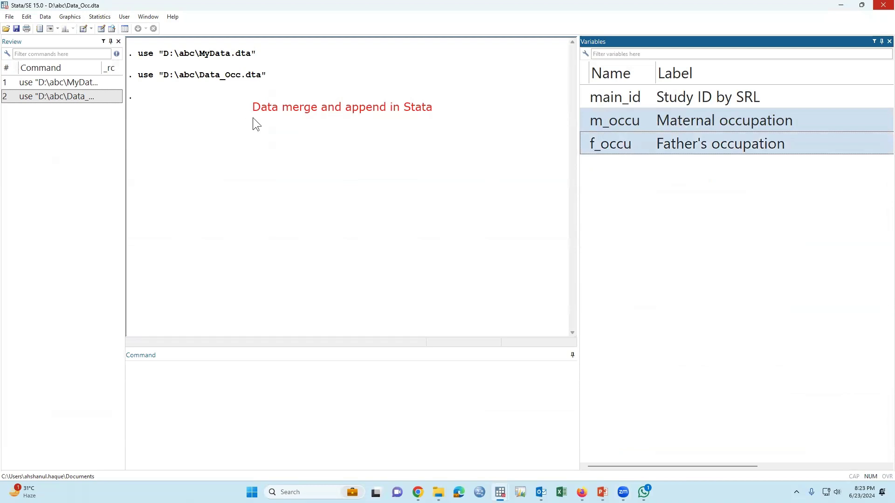
# Reopen the dataset MyData.dta from the abc folder
pyautogui.hotkey('ctrl', 'o')
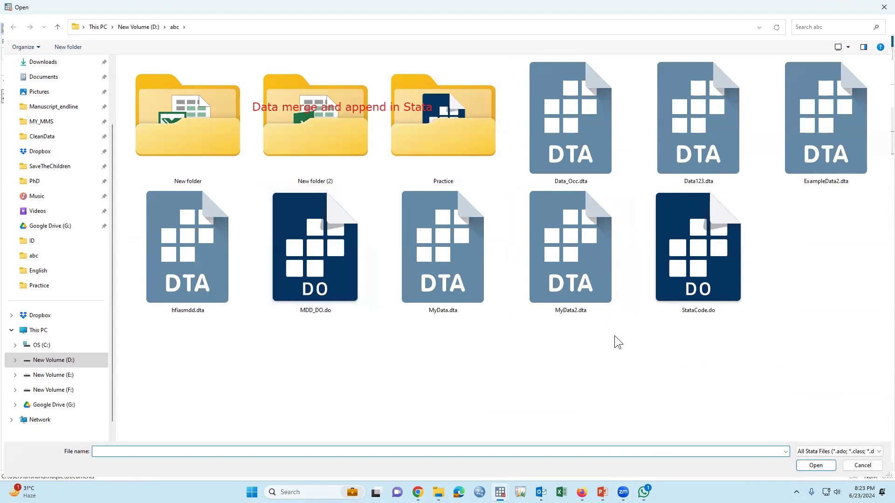
pyautogui.click(461, 308)
pyautogui.click(818, 468)
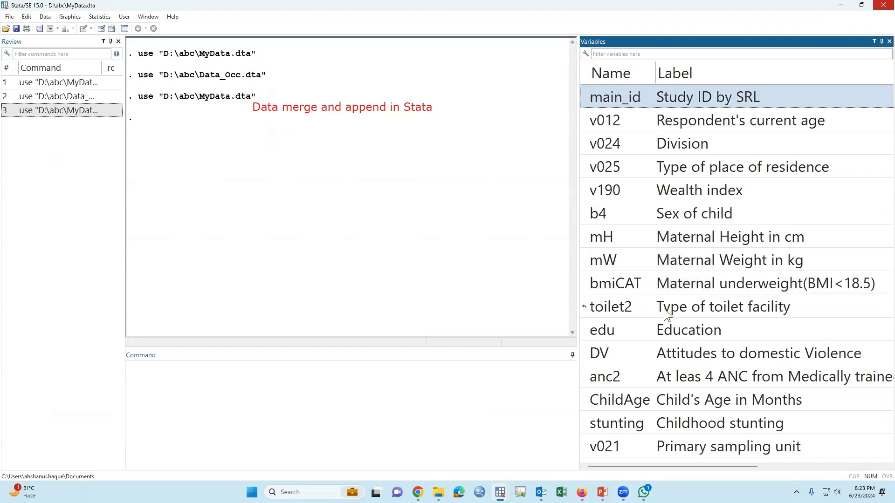
pyautogui.click(663, 308)
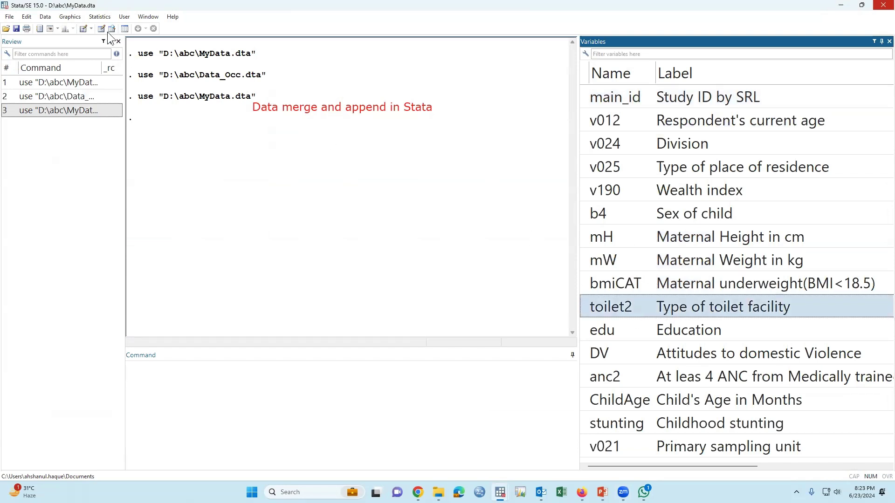
# Examine the last columns of MyData.dta in the Data Editor, highlight two empty columns after v021 and minimize the editor
pyautogui.hotkey('ctrl', '8')
pyautogui.moveTo(340, 466); pyautogui.dragTo(710, 451)
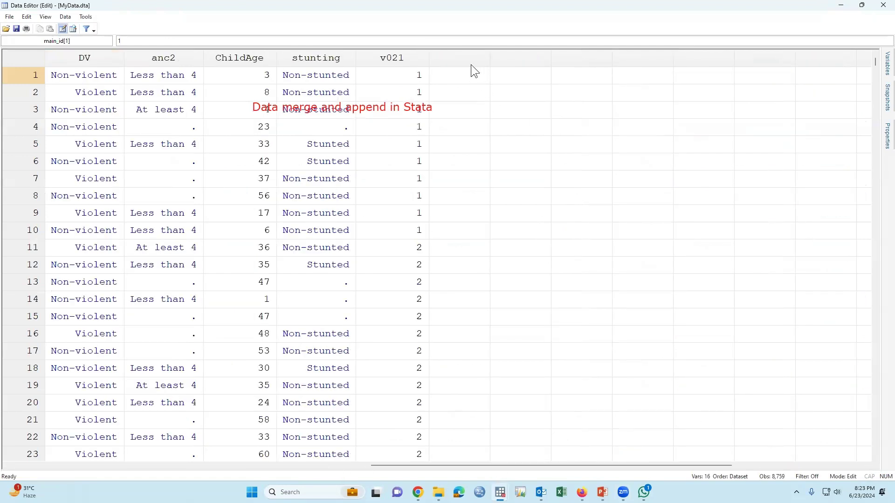
pyautogui.moveTo(471, 65); pyautogui.dragTo(518, 64)
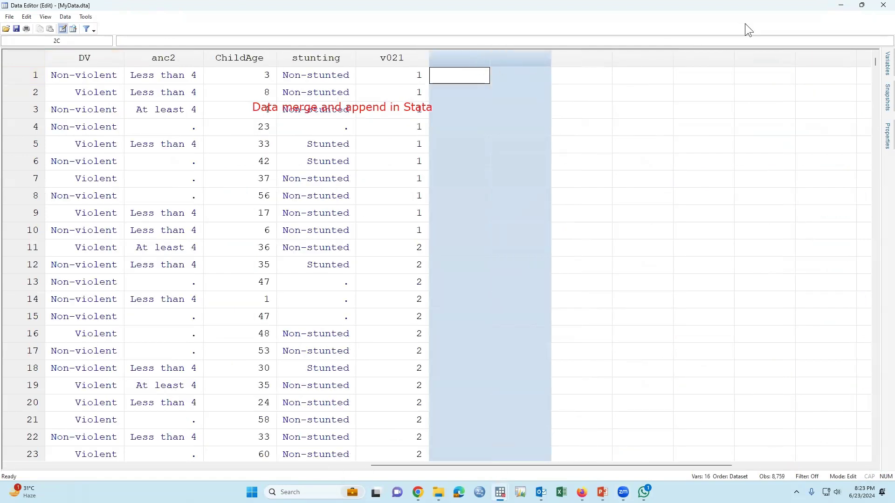
pyautogui.click(841, 5)
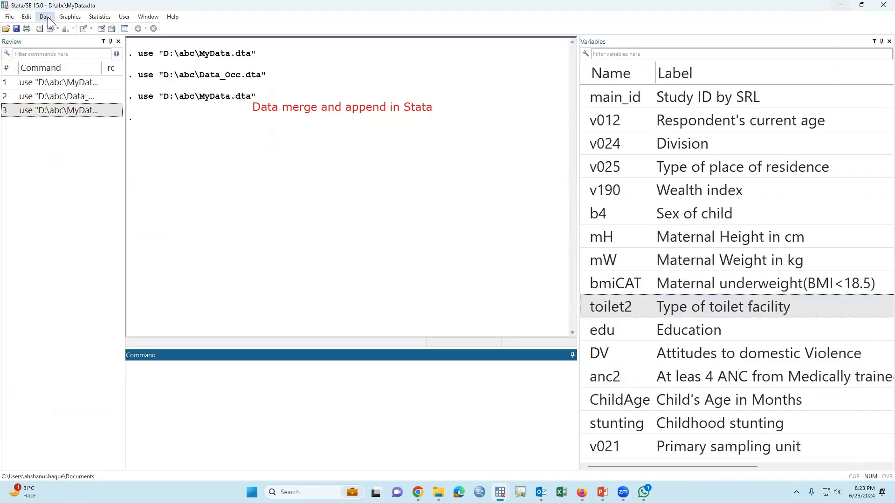
# Set up a merge of two datasets, one-to-one on key variables, with main_id as the key variable
pyautogui.click(46, 18)
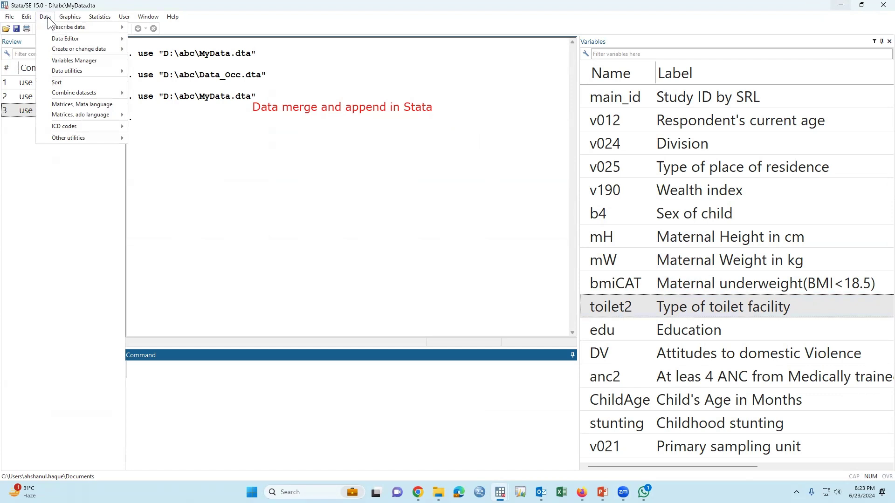
pyautogui.moveTo(78, 93)
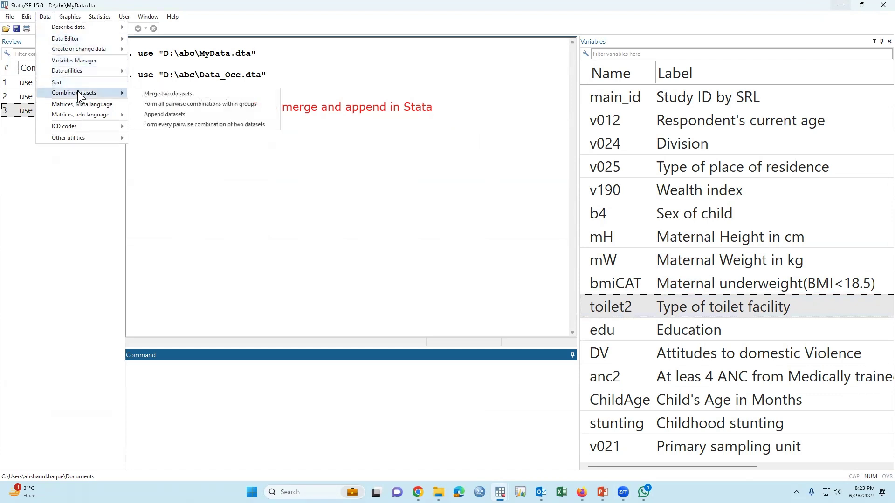
pyautogui.click(160, 95)
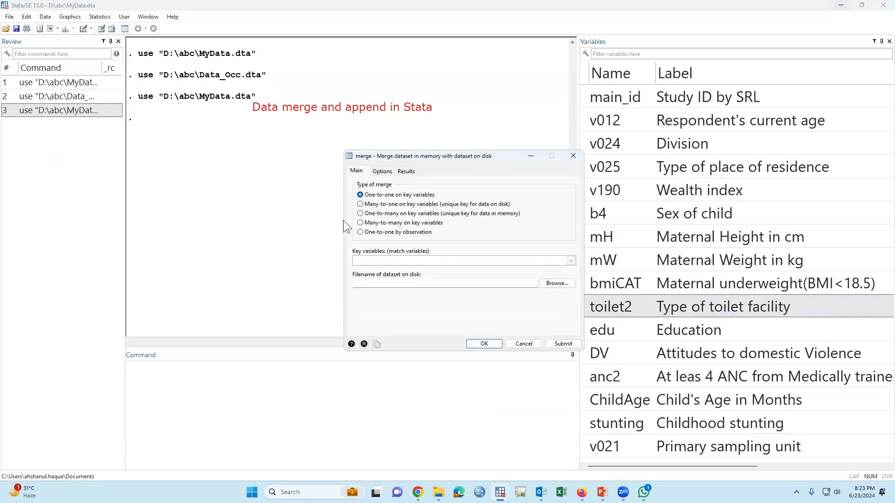
pyautogui.click(570, 260)
pyautogui.click(374, 271)
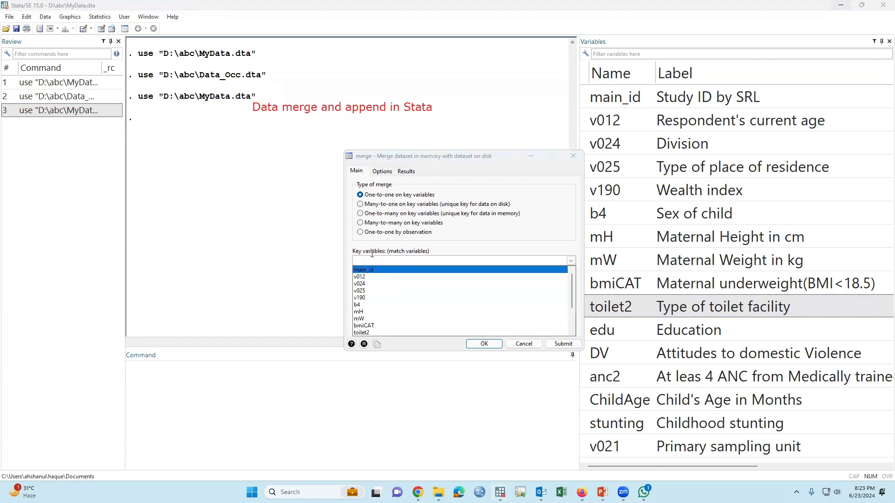
pyautogui.click(391, 263)
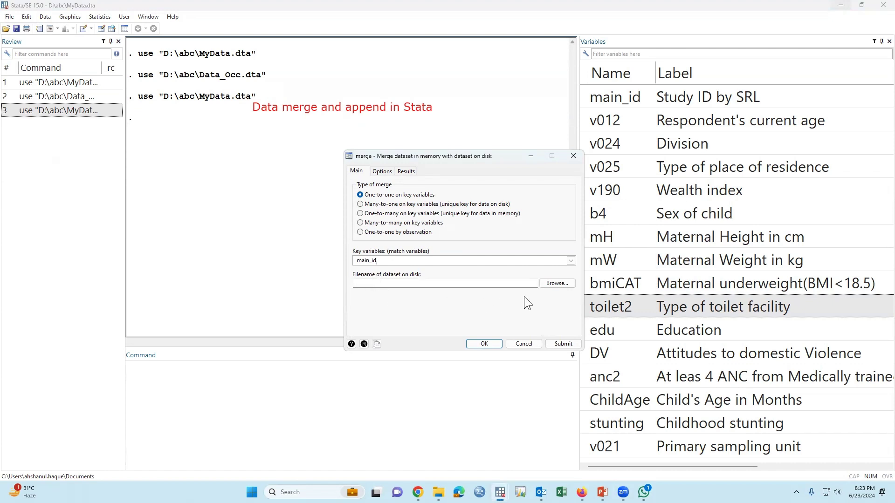
# Choose Data_Occ.dta from the abc folder on the D: drive as the dataset on disk for the merge
pyautogui.click(557, 284)
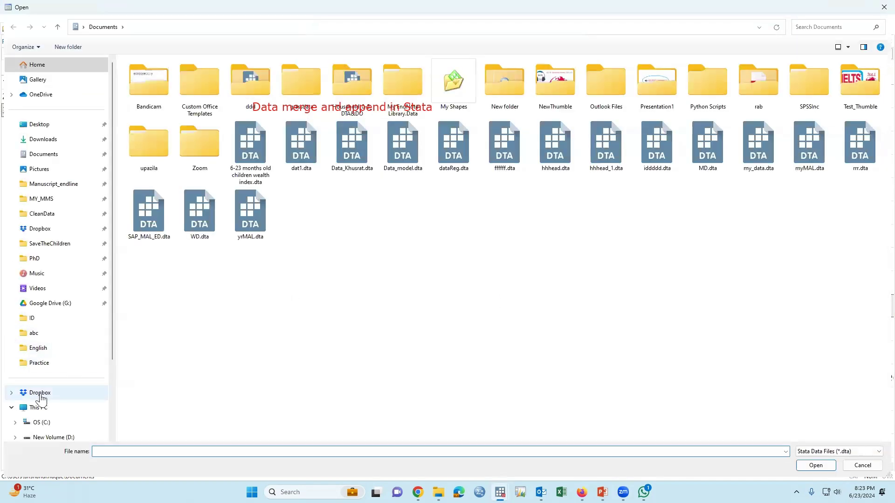
pyautogui.scroll(-2, 60, 410)
pyautogui.click(53, 345)
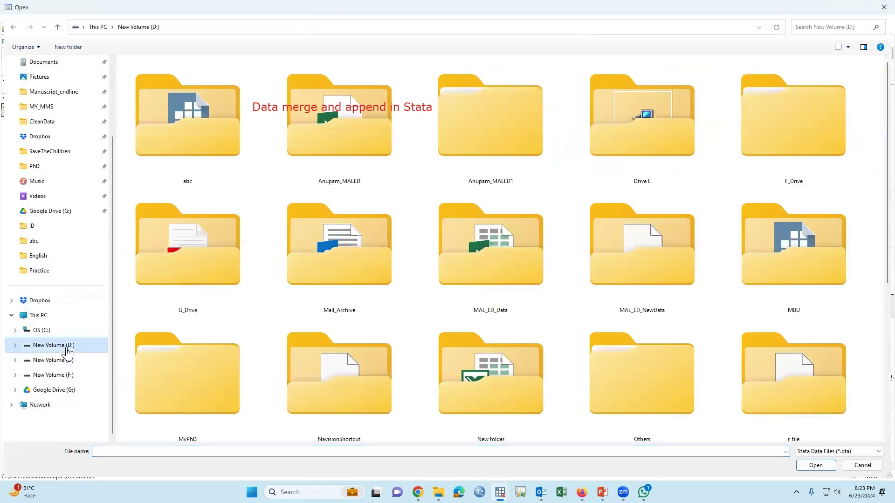
pyautogui.doubleClick(198, 144)
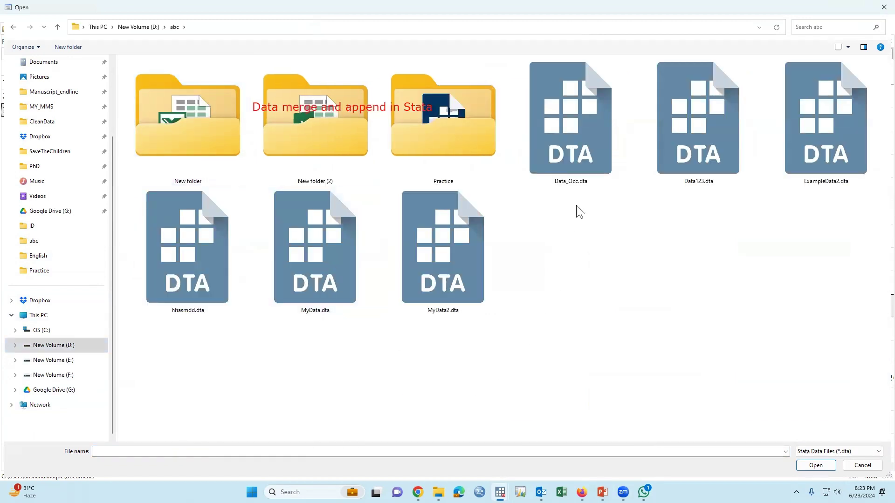
pyautogui.click(569, 158)
pyautogui.doubleClick(580, 162)
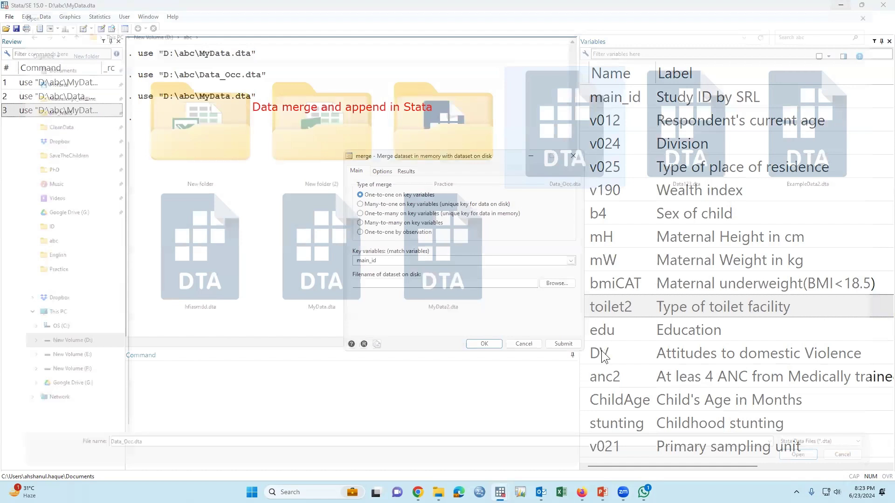
pyautogui.moveTo(502, 155); pyautogui.dragTo(406, 132)
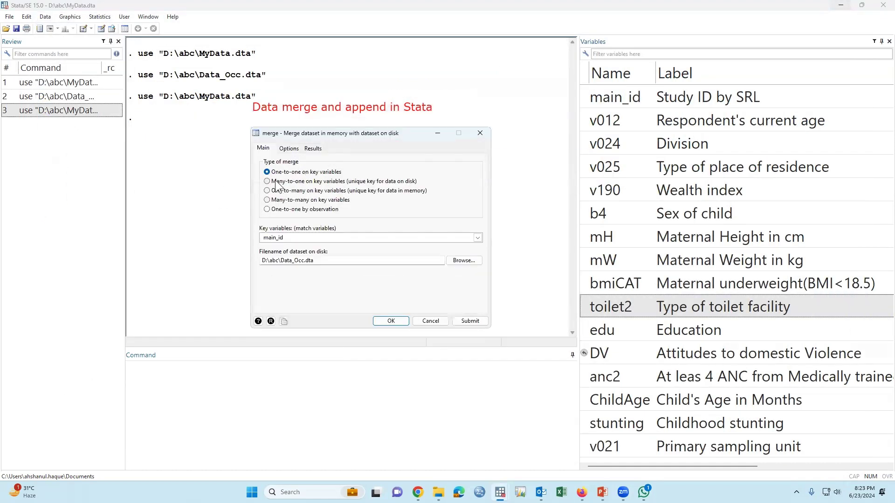
# Try the many-to-one and one-to-many merge types, return to one-to-one on key variables and run the merge
pyautogui.click(267, 181)
pyautogui.click(267, 190)
pyautogui.click(267, 172)
pyautogui.click(391, 321)
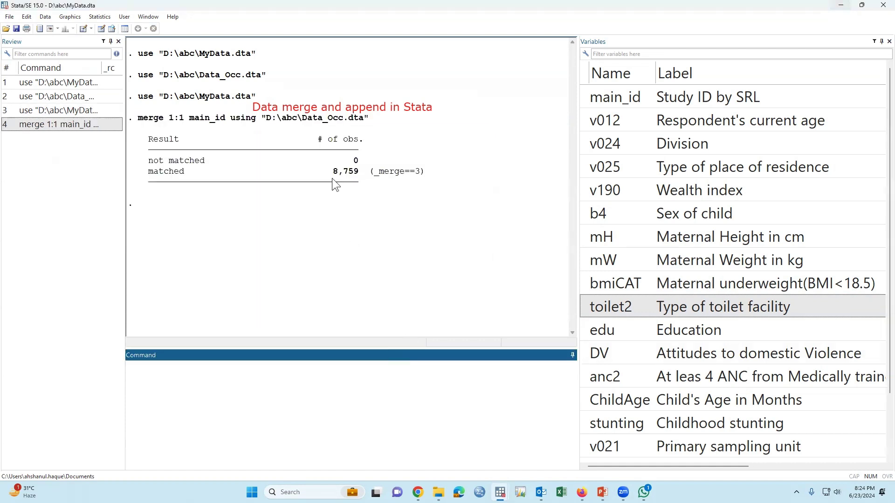
# Highlight the matched row in the merge result table
pyautogui.doubleClick(345, 172)
pyautogui.moveTo(145, 171); pyautogui.dragTo(437, 173)
pyautogui.click(439, 174)
# Clear the results output and remove the merged dataset from memory with the clear command
pyautogui.rightClick(447, 116)
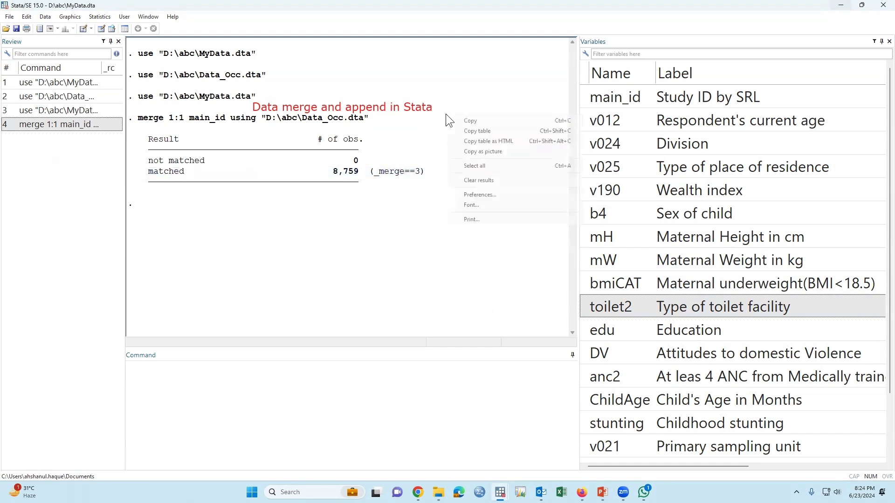
pyautogui.click(475, 180)
pyautogui.click(314, 432)
pyautogui.write('clear')
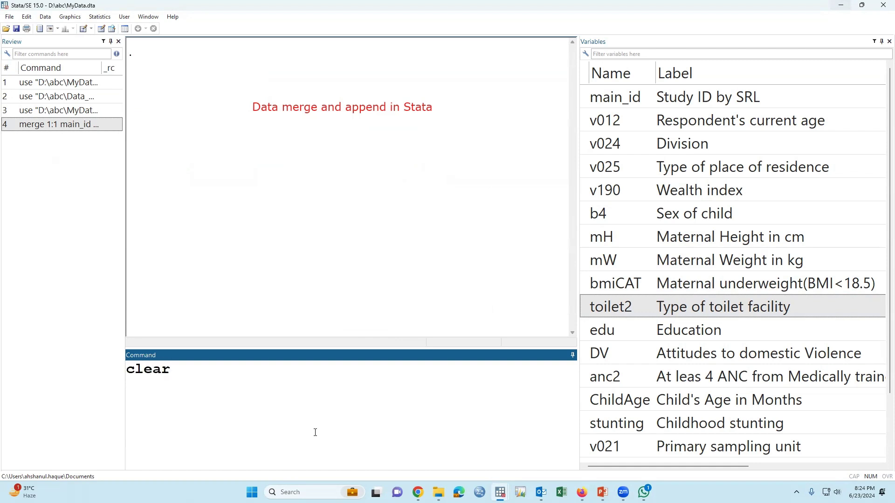
pyautogui.press('Return')
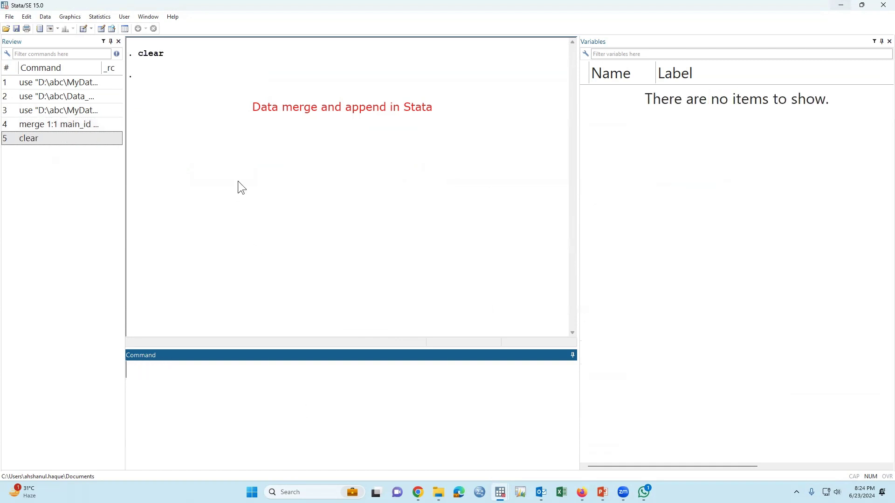
# Open the MyData.dta dataset from the abc folder on the D: drive
pyautogui.click(6, 29)
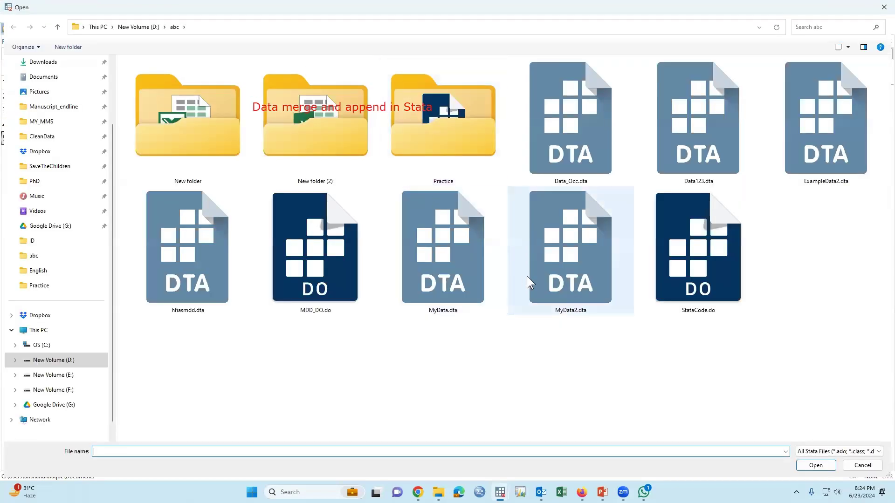
pyautogui.click(455, 286)
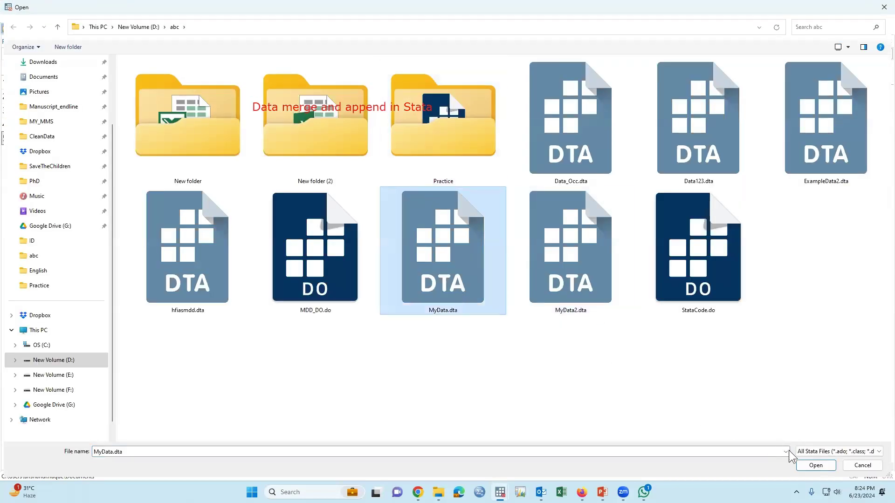
pyautogui.click(815, 465)
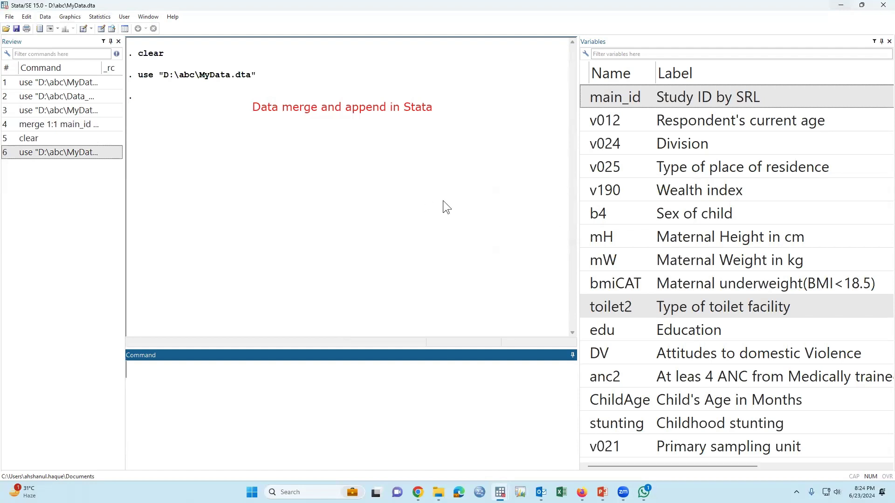
# Browse only the main_id and toilet2 variables with the br command
pyautogui.write('br')
pyautogui.click(583, 97)
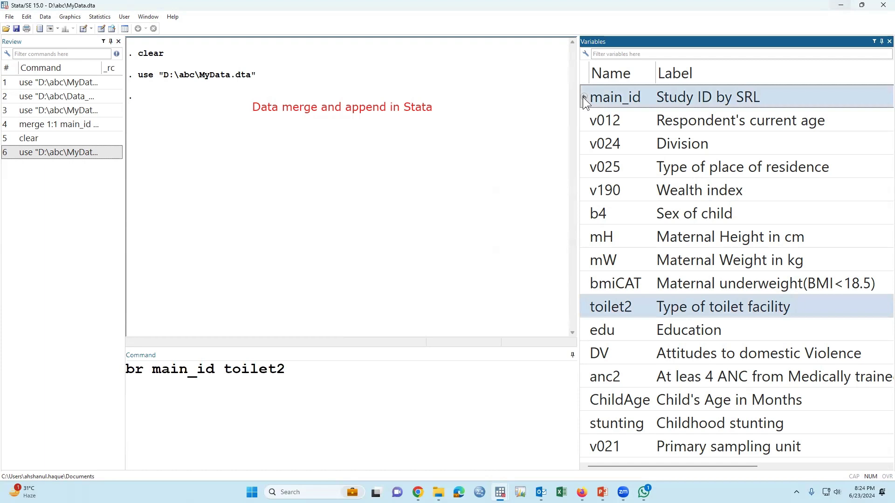
pyautogui.press('Return')
pyautogui.click(511, 267)
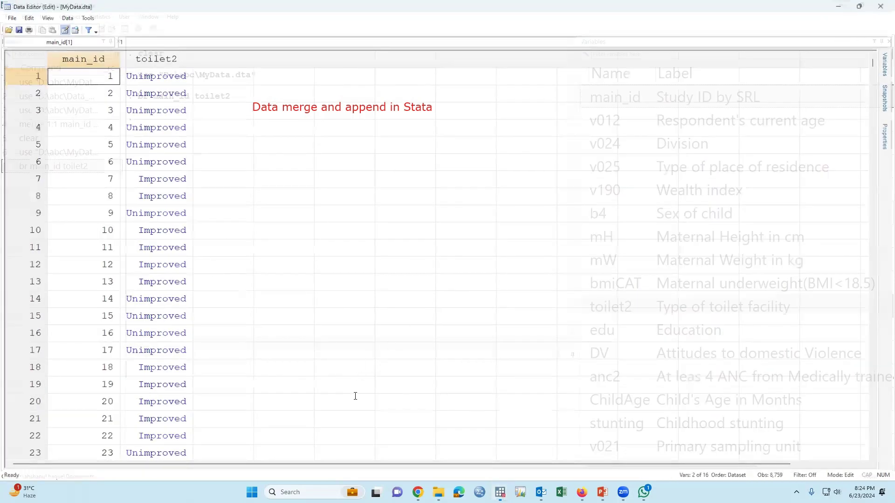
pyautogui.write('br')
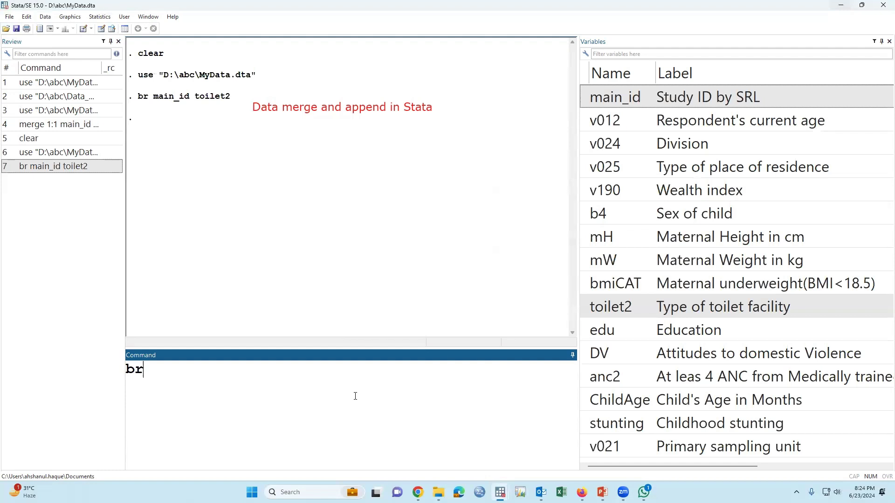
pyautogui.click(587, 100)
pyautogui.press('Return')
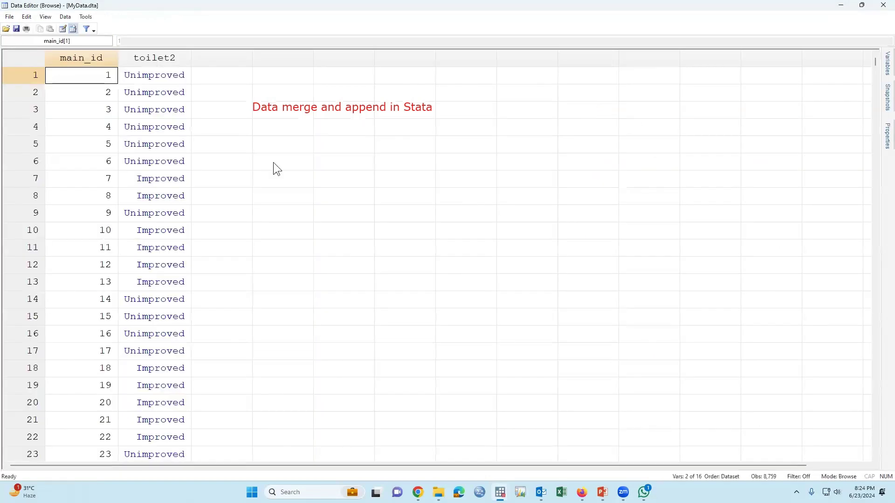
# Examine the main_id column for repeated IDs and close the data browser
pyautogui.click(164, 152)
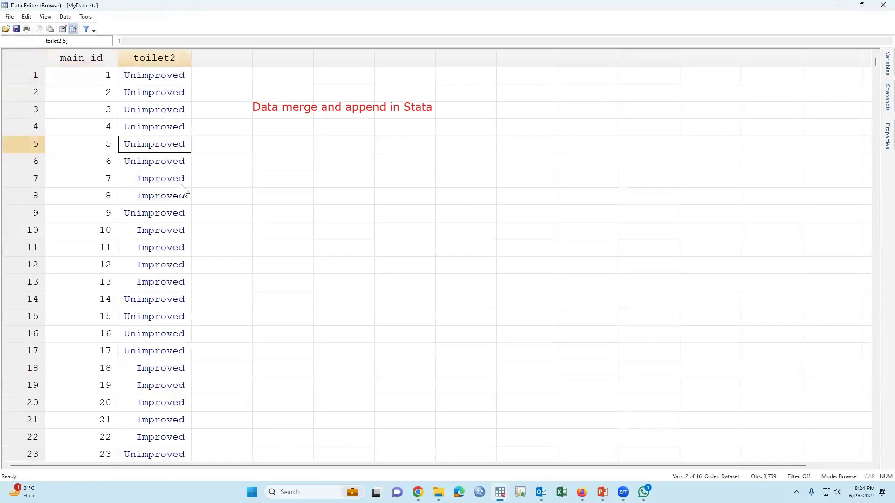
pyautogui.click(99, 61)
pyautogui.scroll(-20, 107, 147)
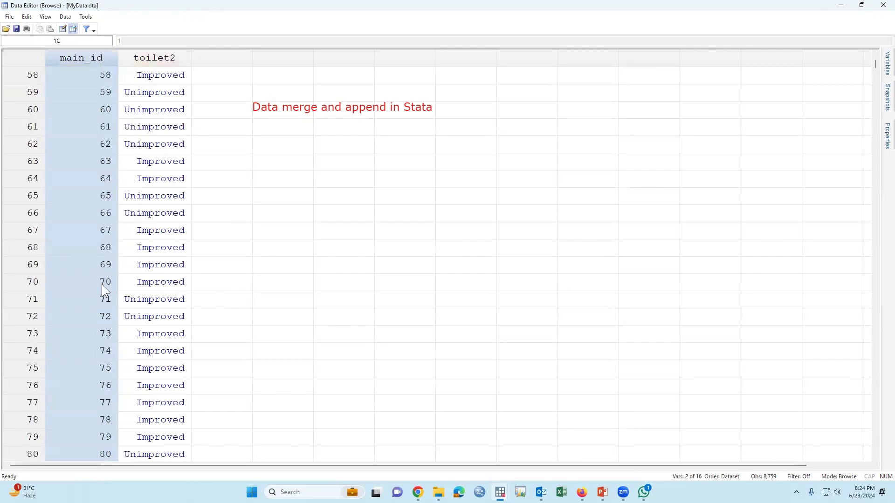
pyautogui.scroll(11, 102, 285)
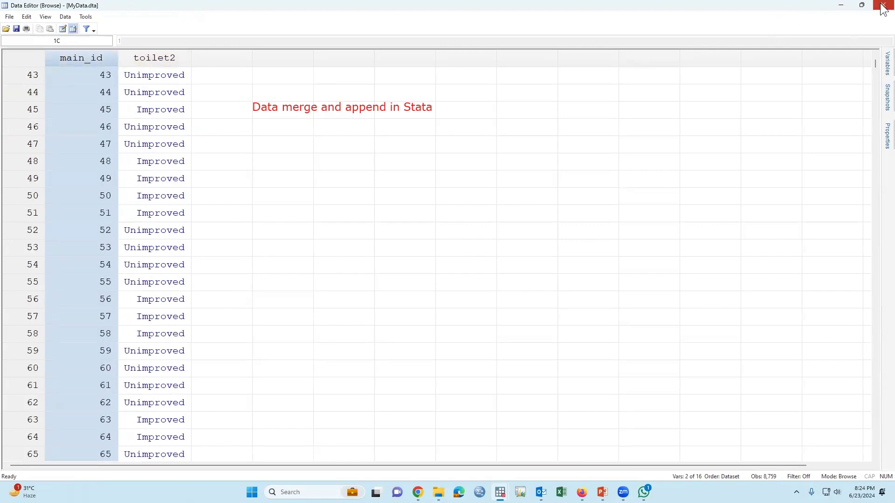
pyautogui.click(883, 5)
# Check MyData.dta for duplicate IDs with the command duplicates list main_id and highlight the result line
pyautogui.write('d')
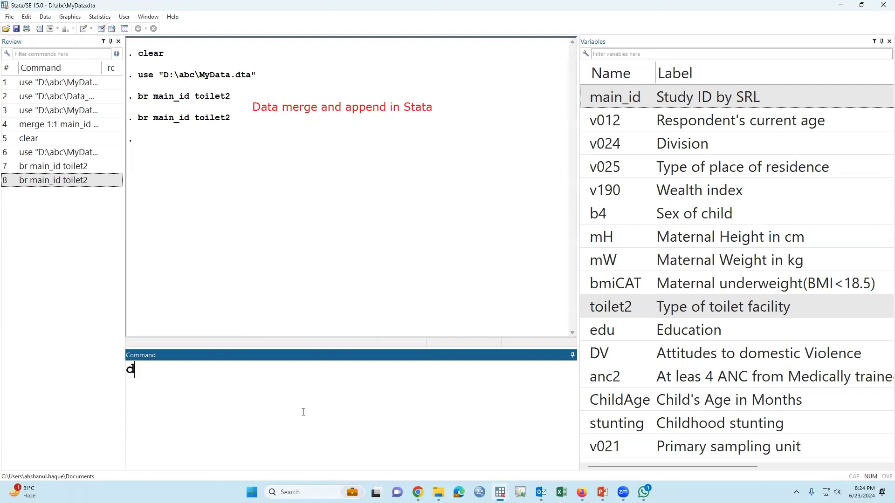
pyautogui.write('uplicates list')
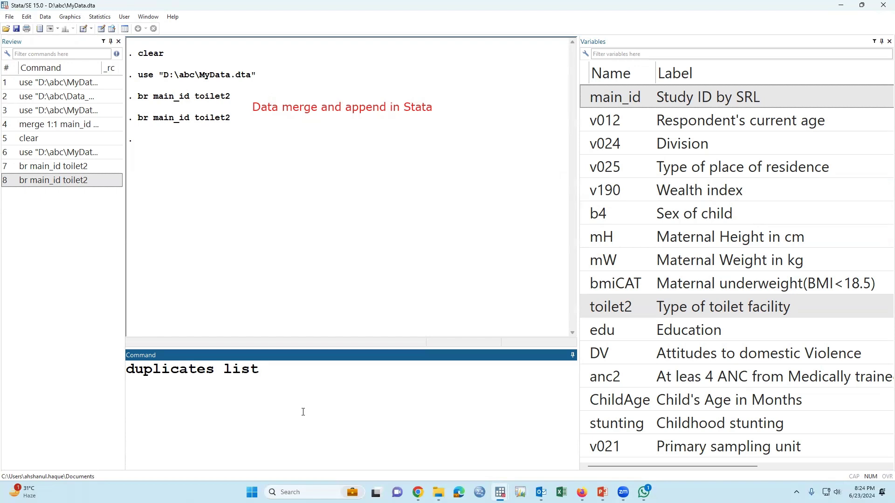
pyautogui.click(584, 98)
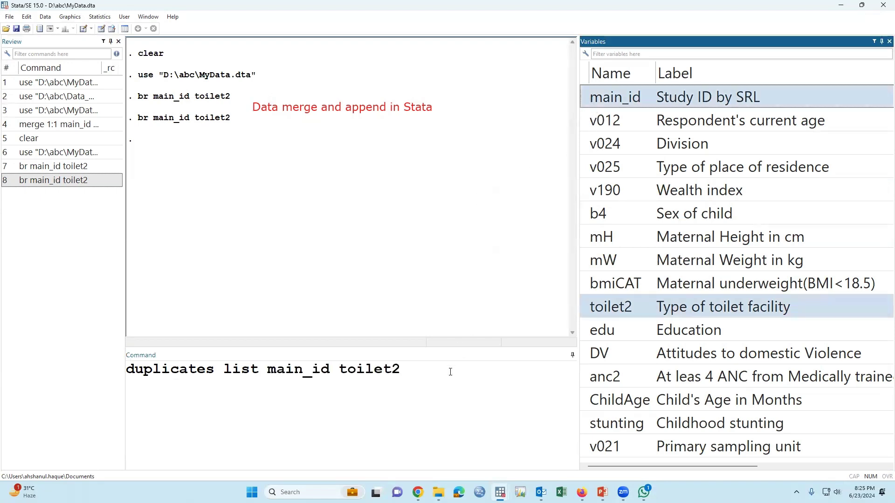
pyautogui.doubleClick(372, 370)
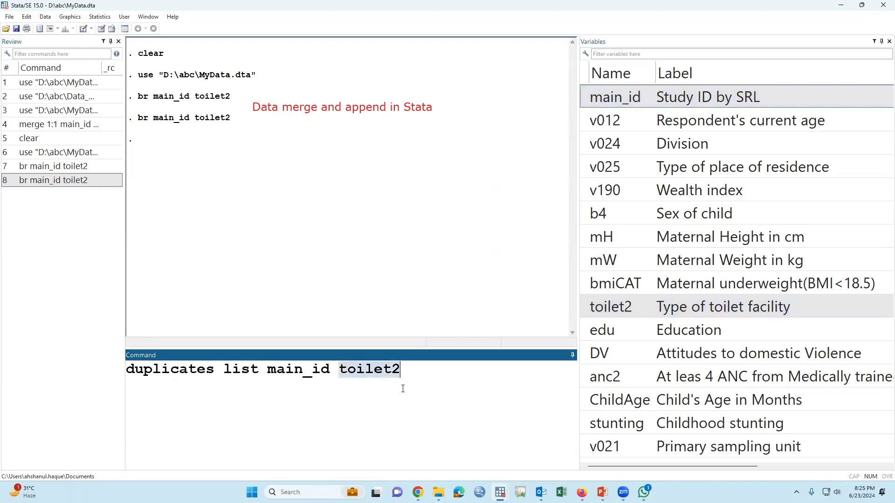
pyautogui.press('BackSpace')
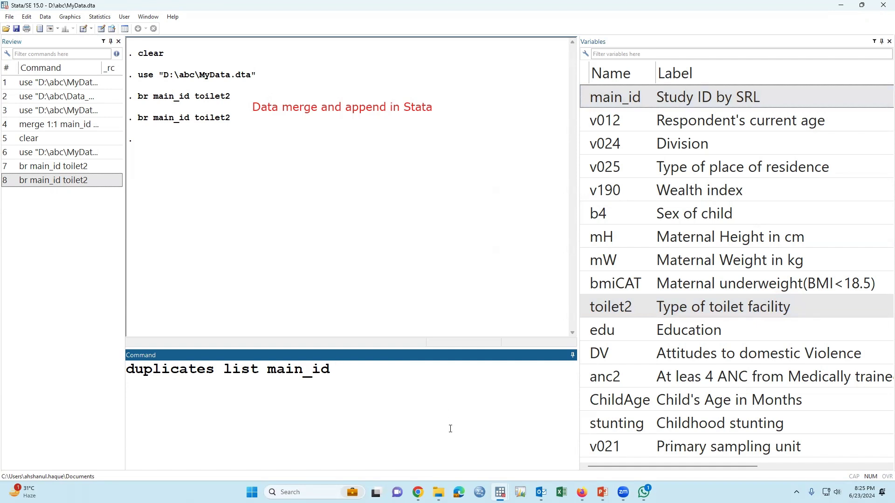
pyautogui.click(641, 220)
pyautogui.click(357, 392)
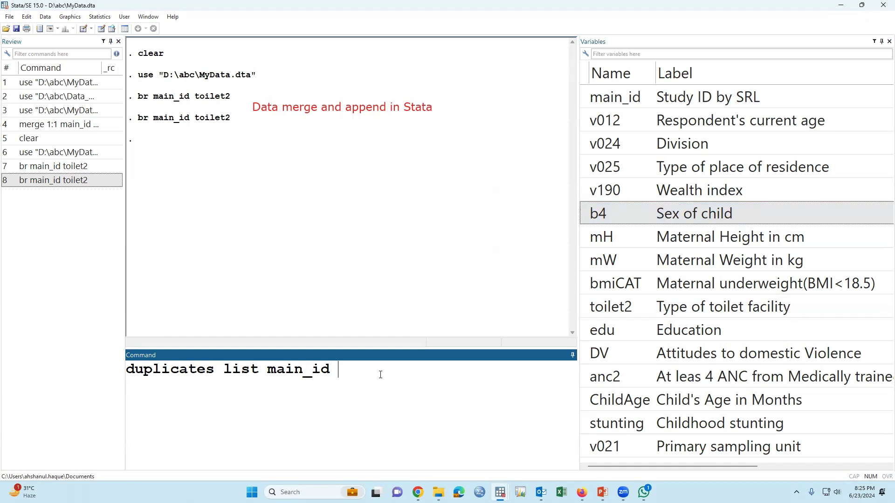
pyautogui.press('Return')
pyautogui.moveTo(129, 183); pyautogui.dragTo(283, 186)
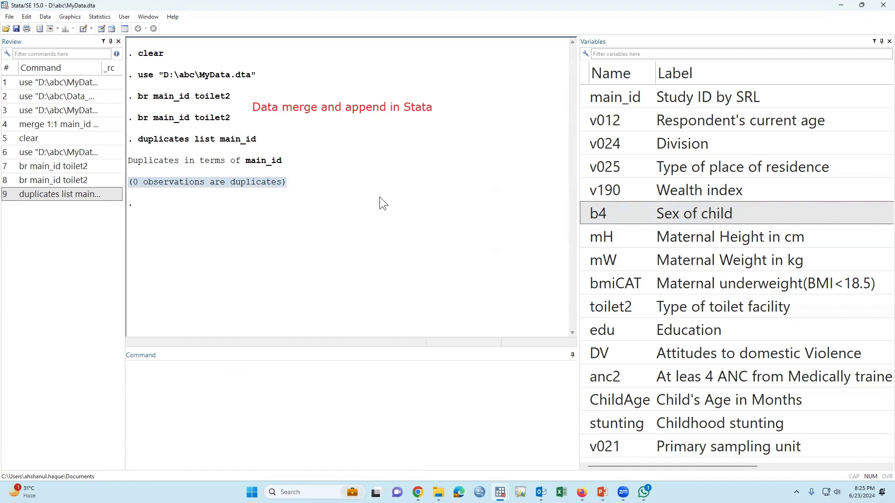
# Open Data_Occ.dta, check it with duplicates list main_id and highlight the result line
pyautogui.click(6, 28)
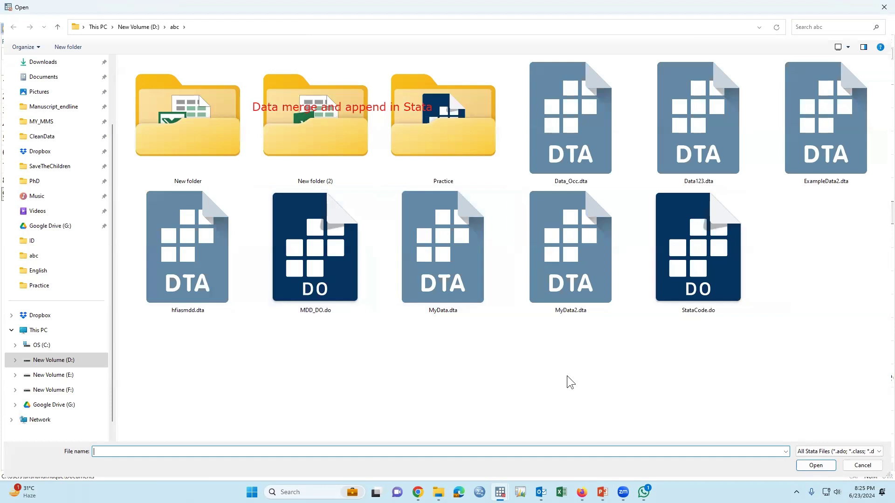
pyautogui.click(572, 189)
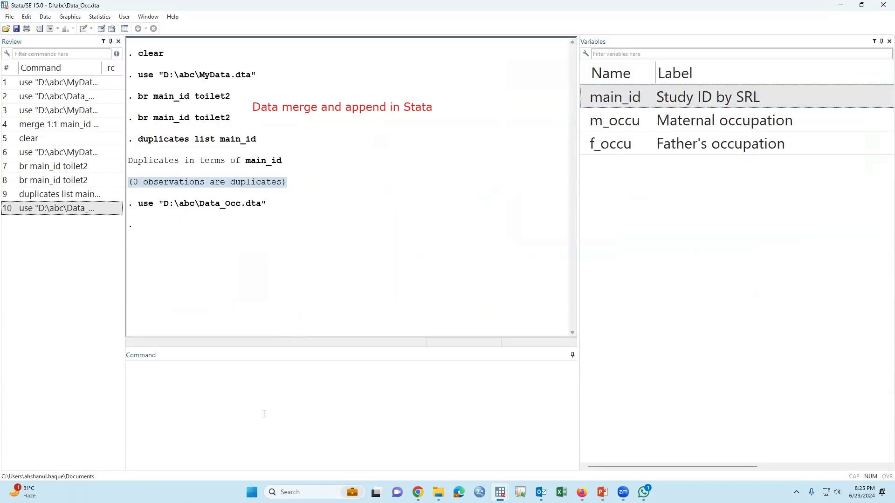
pyautogui.click(264, 414)
pyautogui.write('duplicates list')
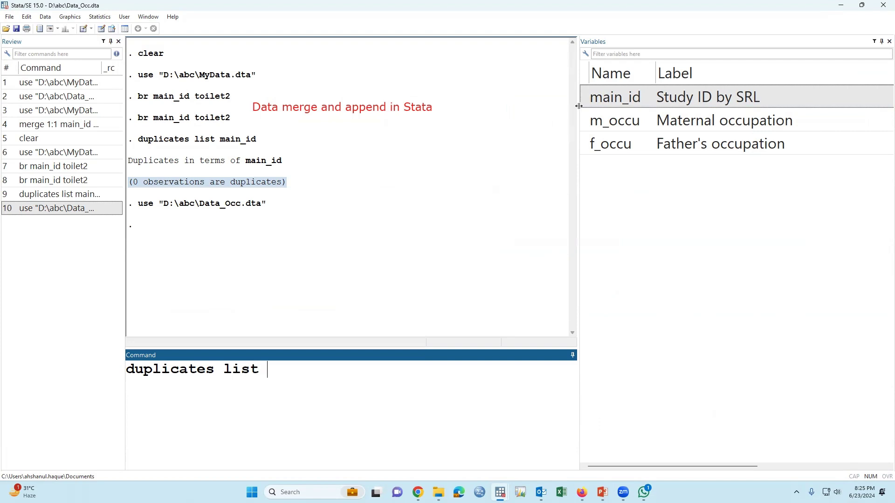
pyautogui.doubleClick(615, 97)
pyautogui.click(440, 379)
pyautogui.press('Return')
pyautogui.moveTo(129, 269); pyautogui.dragTo(299, 269)
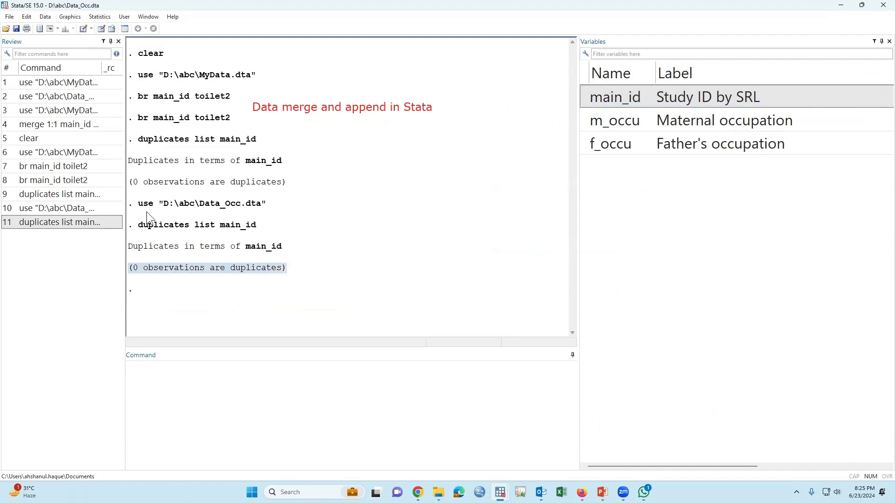
# Load MyData.dta again as the dataset in memory for the merge
pyautogui.click(6, 29)
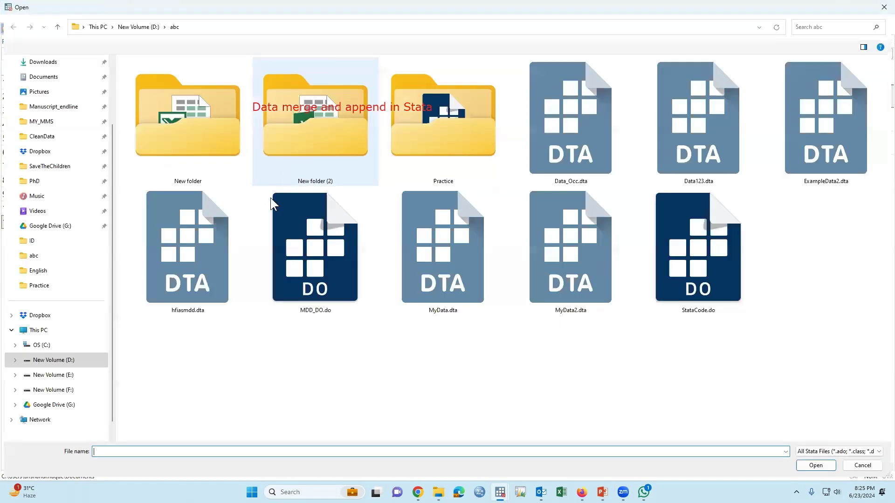
pyautogui.click(440, 268)
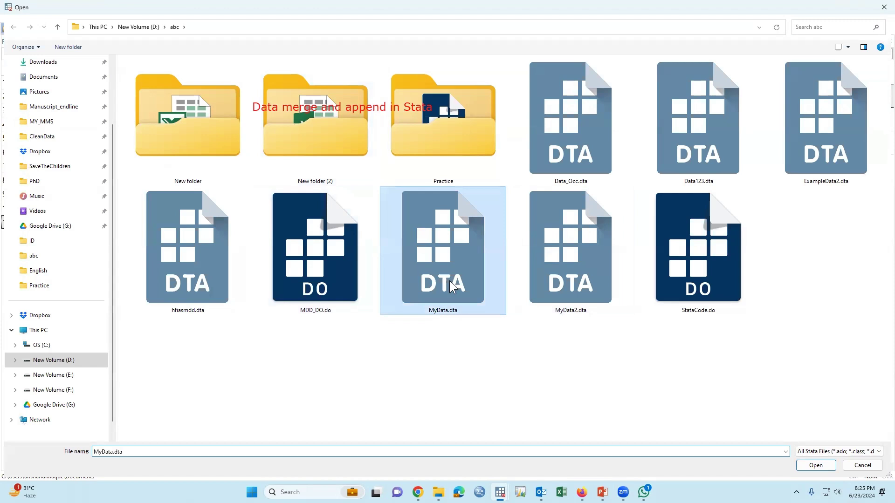
pyautogui.click(826, 466)
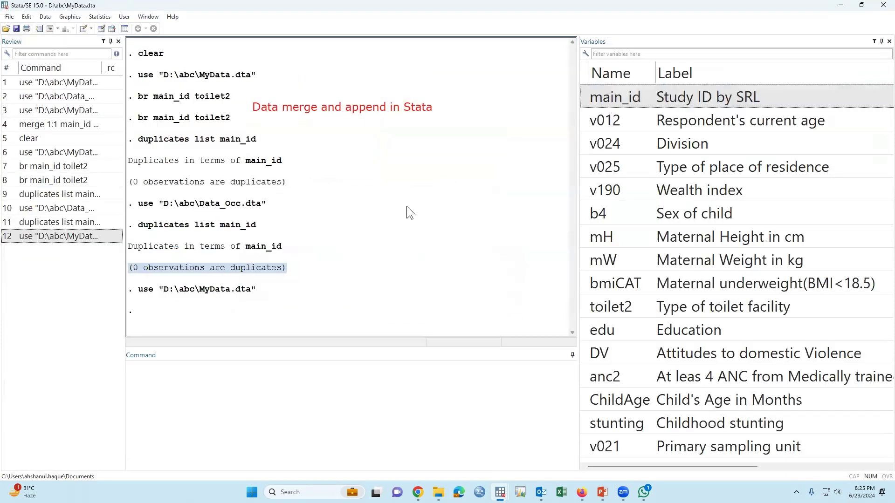
# Start a merge of two datasets, reset its settings and set main_id as the key variable
pyautogui.click(45, 17)
pyautogui.moveTo(87, 97)
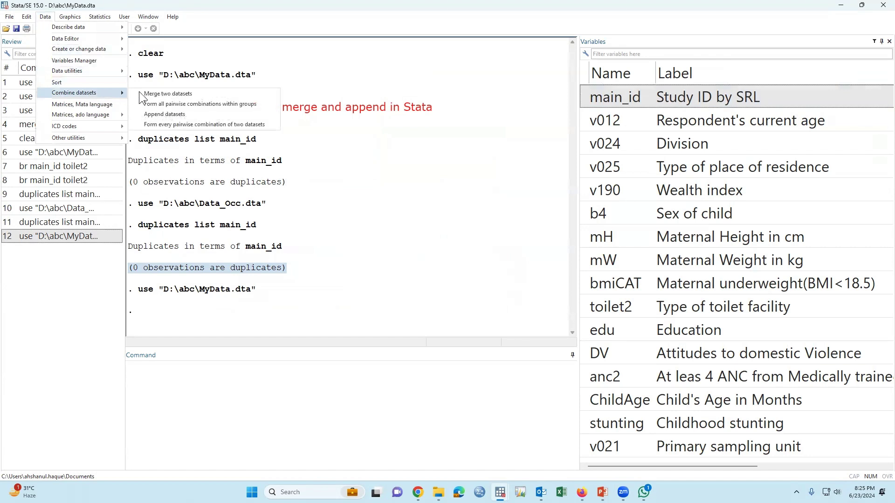
pyautogui.click(160, 93)
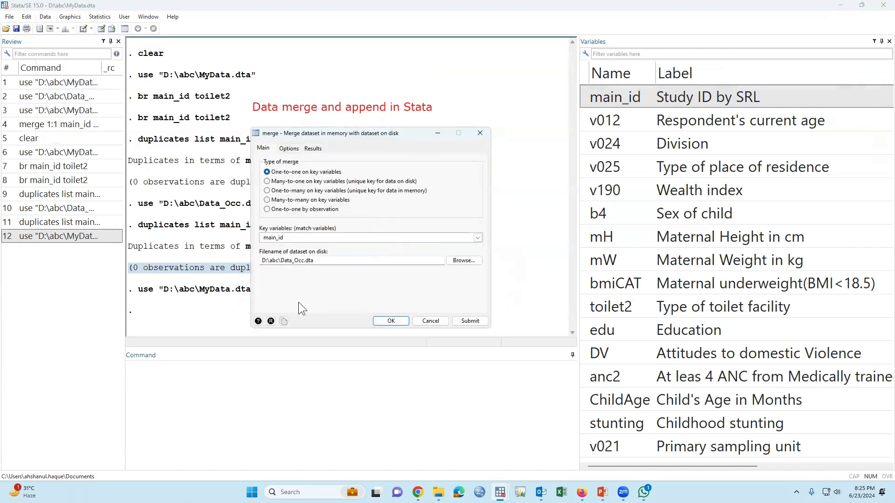
pyautogui.click(271, 321)
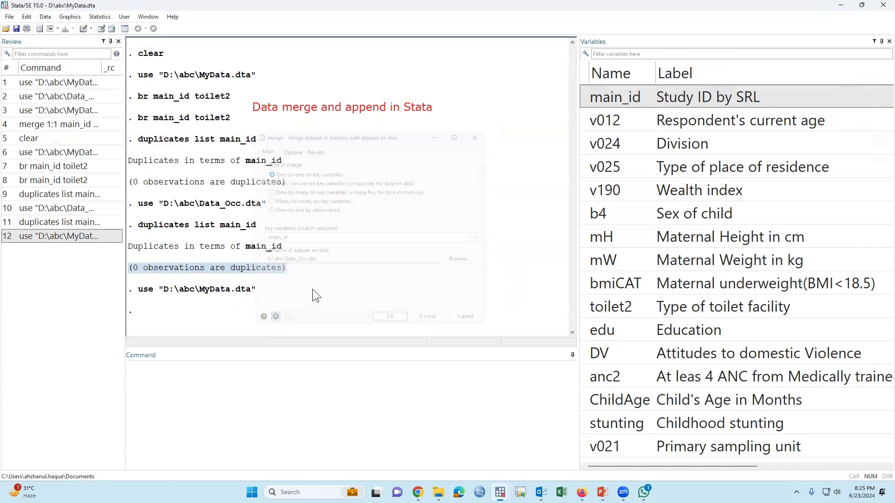
pyautogui.click(478, 238)
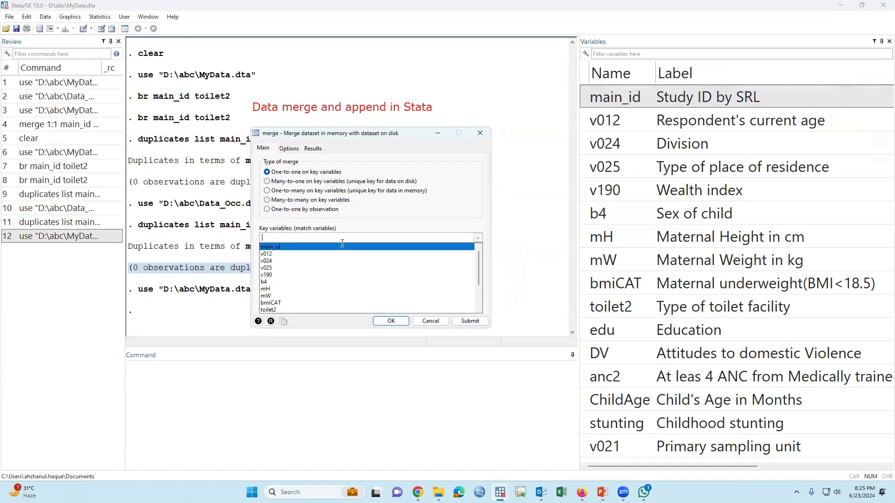
pyautogui.click(275, 248)
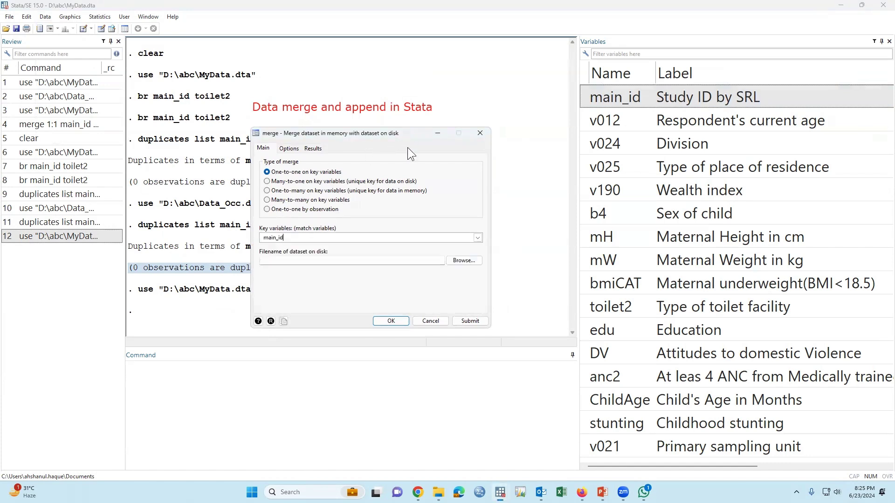
# Choose Data_Occ.dta as the dataset on disk and run the one-to-one merge
pyautogui.click(460, 260)
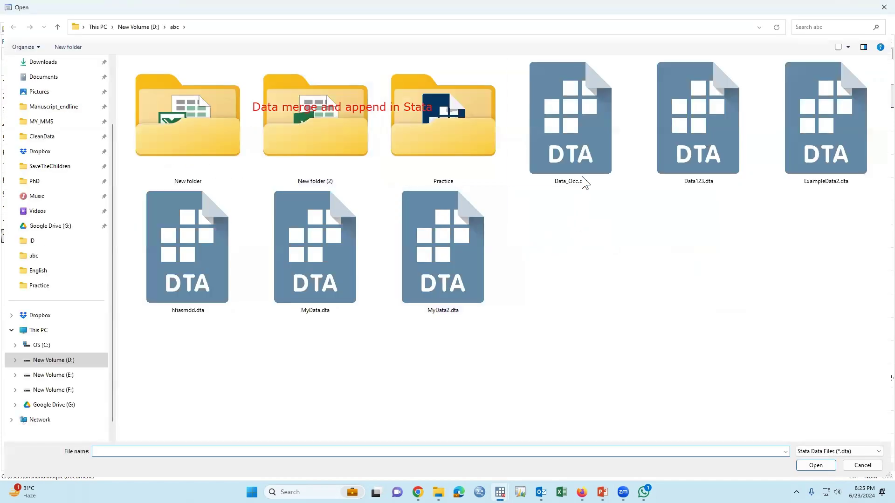
pyautogui.click(582, 179)
pyautogui.click(814, 465)
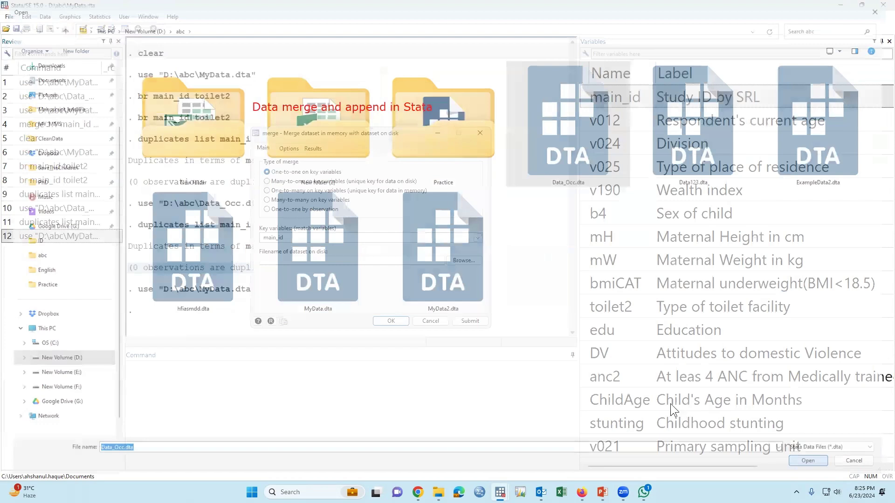
pyautogui.click(397, 323)
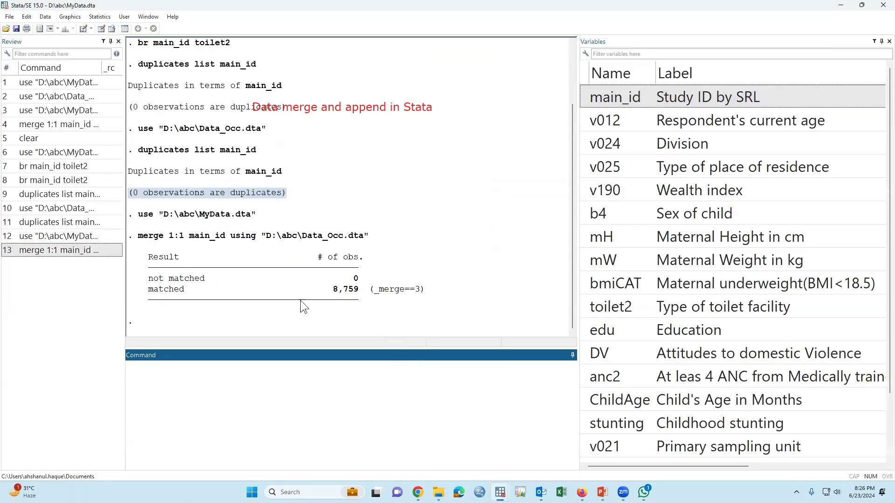
# View the merged dataset in the Data Editor and select the added m_occu column
pyautogui.click(100, 29)
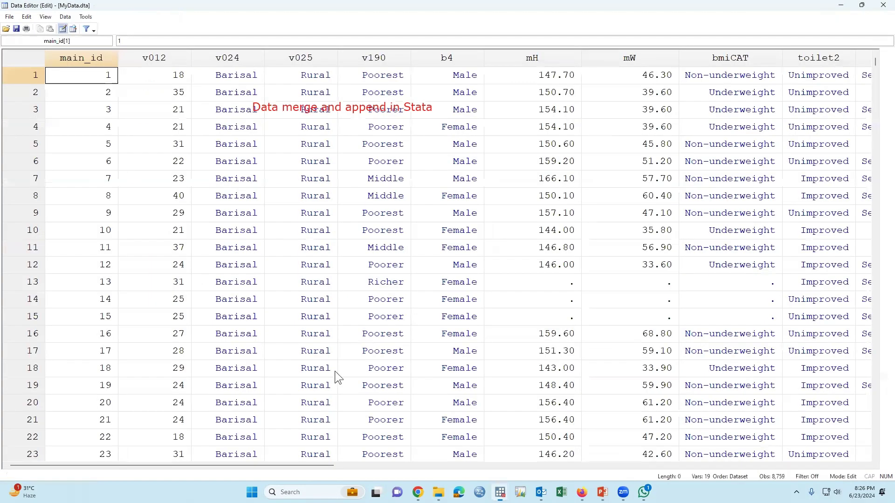
pyautogui.moveTo(243, 463); pyautogui.dragTo(364, 464)
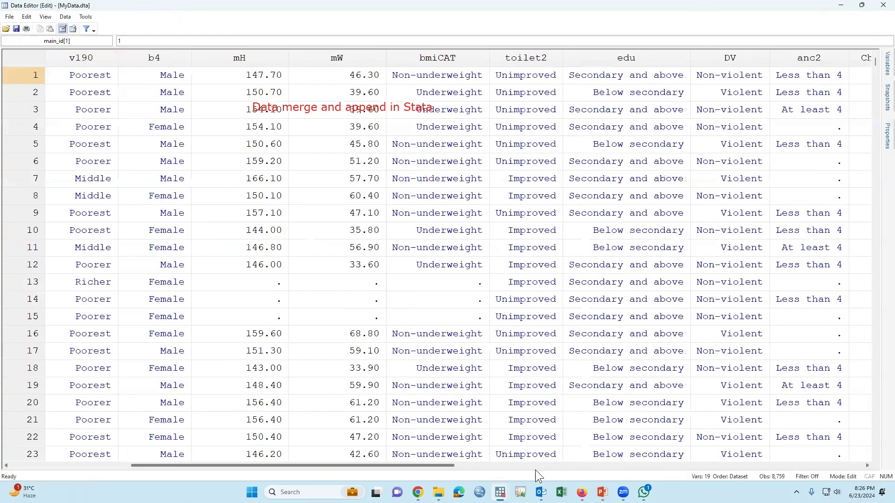
pyautogui.click(615, 466)
pyautogui.click(316, 58)
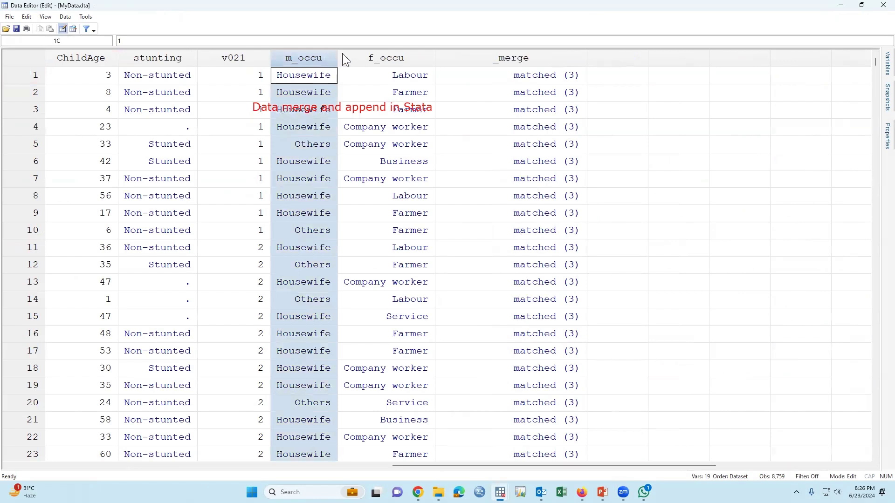
# Highlight the added m_occu and f_occu columns and the main_id key column in the merged data, and close the Data Editor
pyautogui.keyDown('shift'); pyautogui.click(394, 58); pyautogui.keyUp('shift')
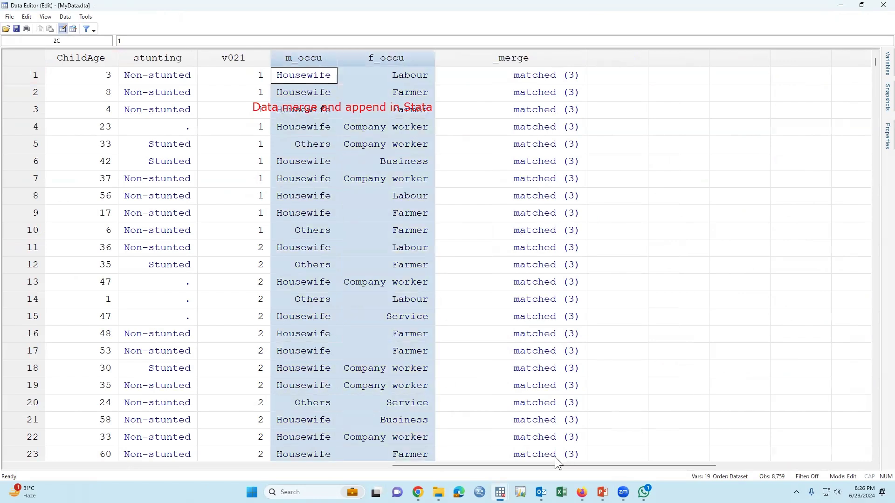
pyautogui.moveTo(554, 464); pyautogui.dragTo(355, 455)
pyautogui.hscroll(-5, 198, 449)
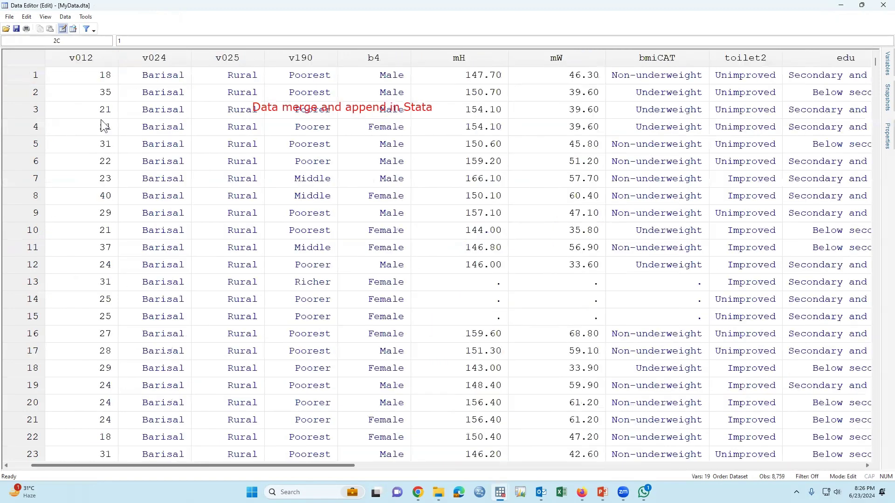
pyautogui.moveTo(163, 464); pyautogui.dragTo(77, 466)
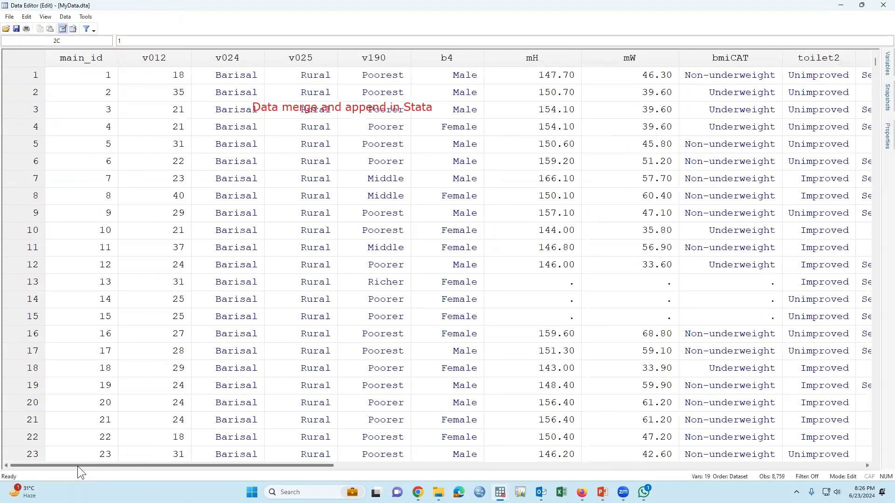
pyautogui.click(86, 63)
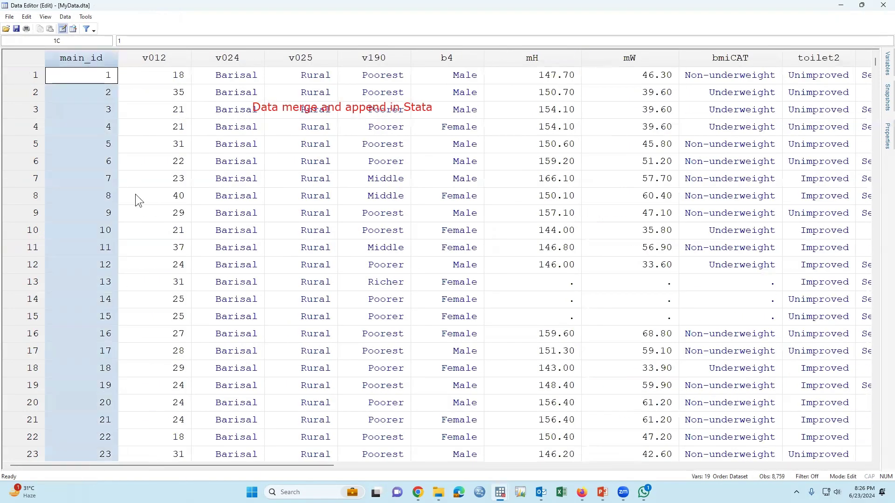
pyautogui.click(883, 4)
# Copy the use command for MyData.dta from the command history into the Untitled3.do do-file, leaving blank lines above it
pyautogui.click(81, 230)
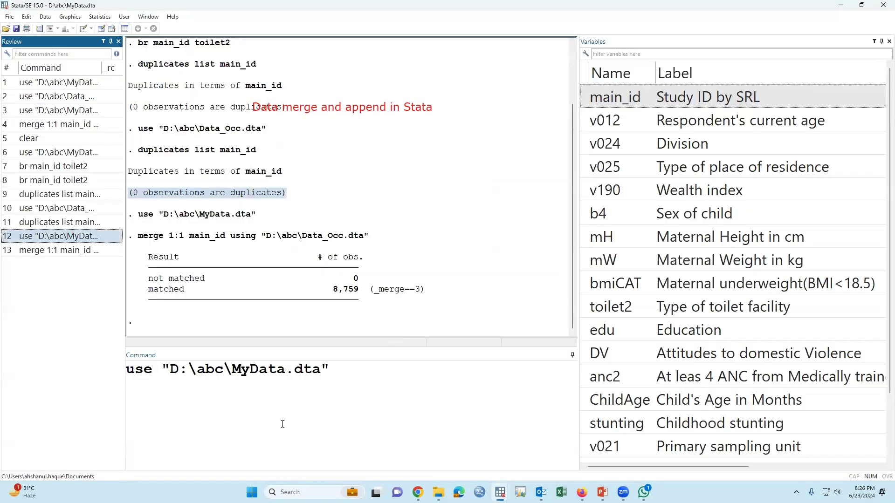
pyautogui.click(283, 424)
pyautogui.hotkey('ctrl', 'c')
pyautogui.press('BackSpace')
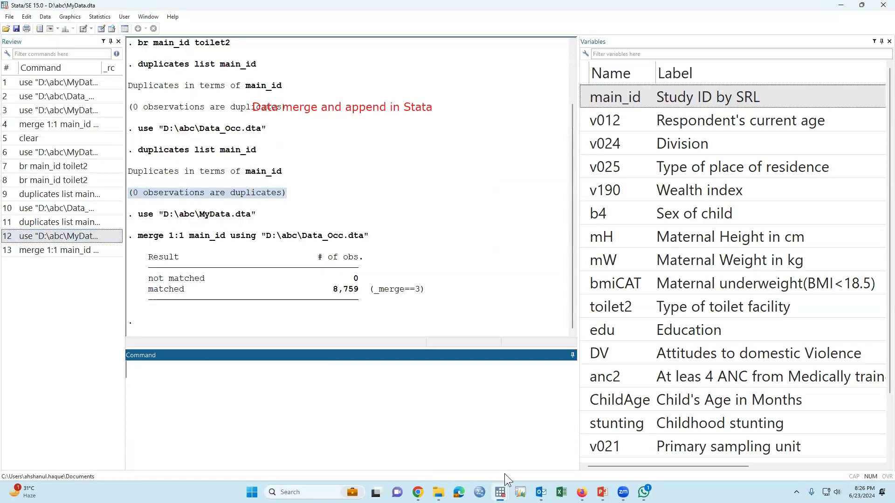
pyautogui.moveTo(500, 492)
pyautogui.click(549, 440)
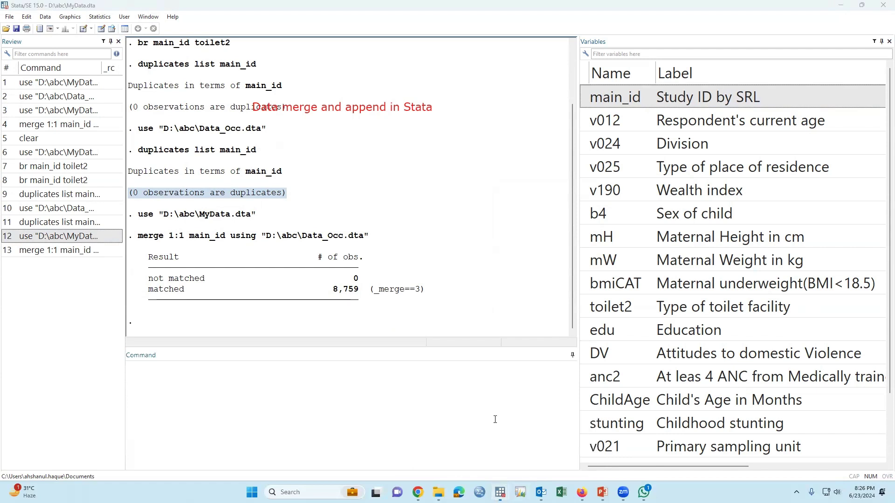
pyautogui.press('Return')
pyautogui.press('Return')
pyautogui.hotkey('ctrl', 'v')
pyautogui.scroll(5, 179, 181)
pyautogui.click(132, 74)
pyautogui.press('Return')
pyautogui.press('Return')
pyautogui.press('Return')
pyautogui.press('Return')
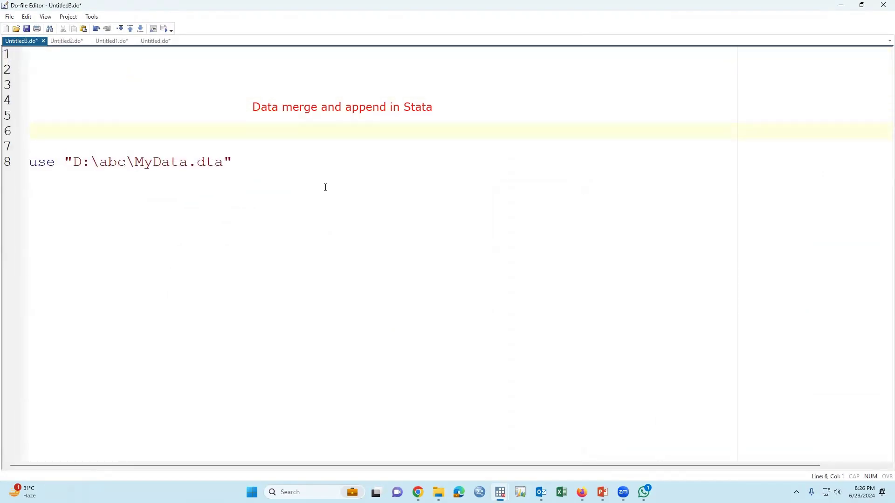
# Add the clear option to the use command in the do-file and start a new line below it
pyautogui.scroll(1, 325, 187)
pyautogui.click(313, 194)
pyautogui.write(',')
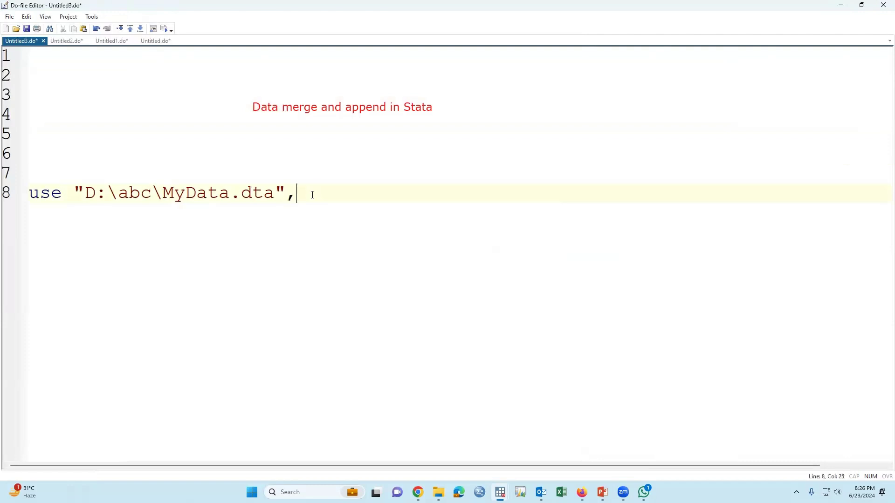
pyautogui.write(' clear')
pyautogui.press('Return')
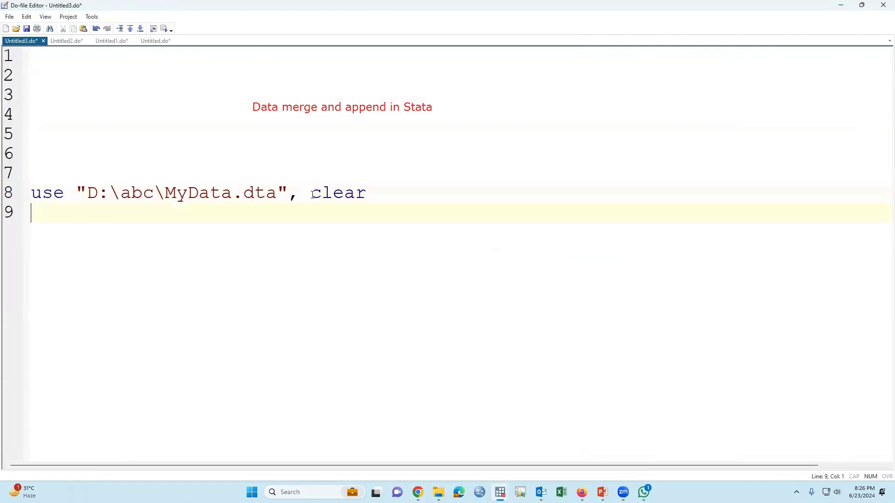
# Copy the 1:1 merge command for main_id using Data_Occ.dta into the do-file below the use command, followed by two new lines
pyautogui.hotkey('alt', 'Tab')
pyautogui.click(91, 250)
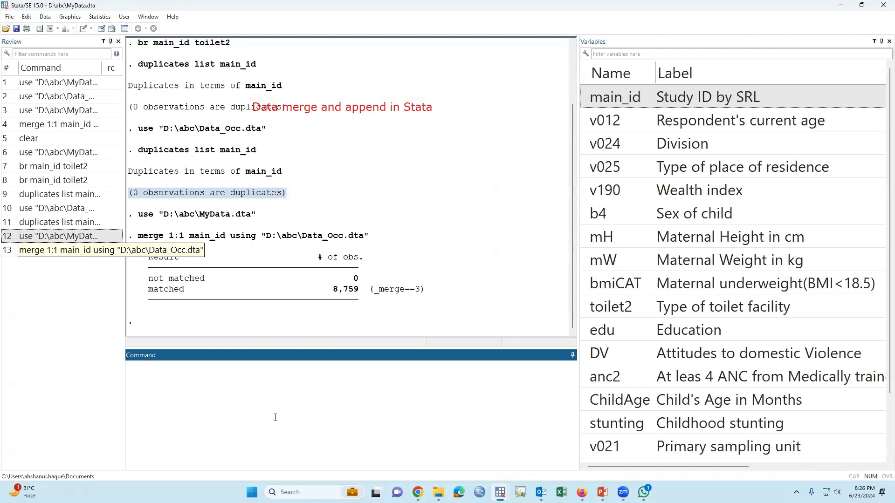
pyautogui.hotkey('ctrl', 'c')
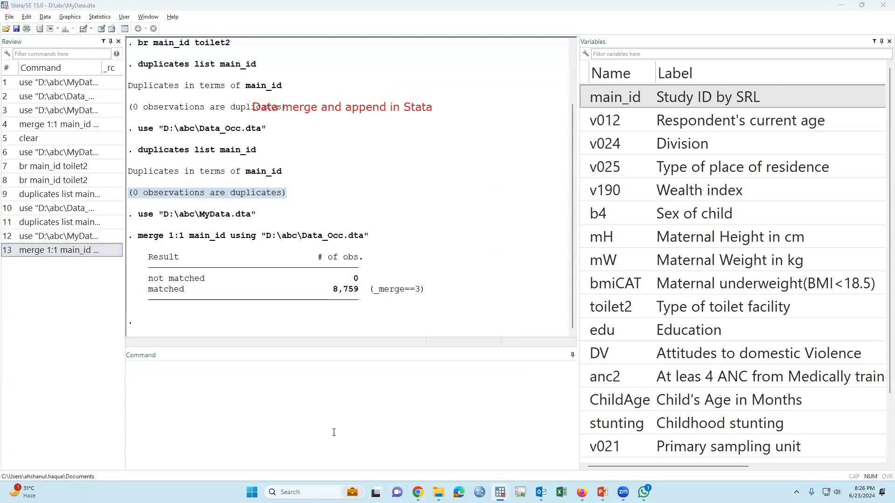
pyautogui.hotkey('alt', 'Tab')
pyautogui.hotkey('ctrl', 'v')
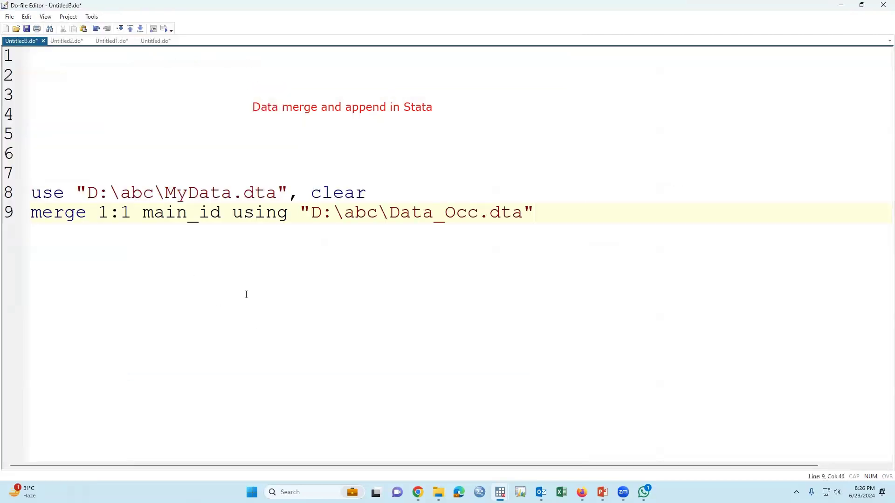
pyautogui.moveTo(98, 213); pyautogui.dragTo(127, 213)
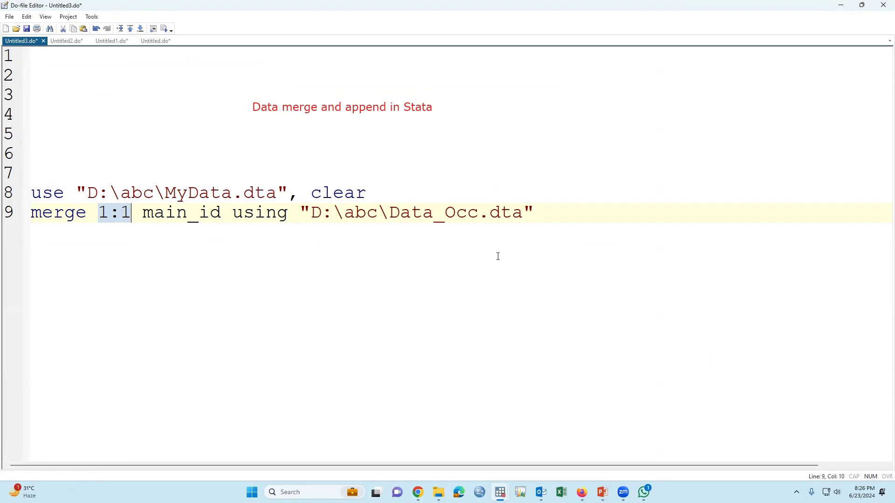
pyautogui.click(532, 237)
pyautogui.press('Return')
pyautogui.press('Return')
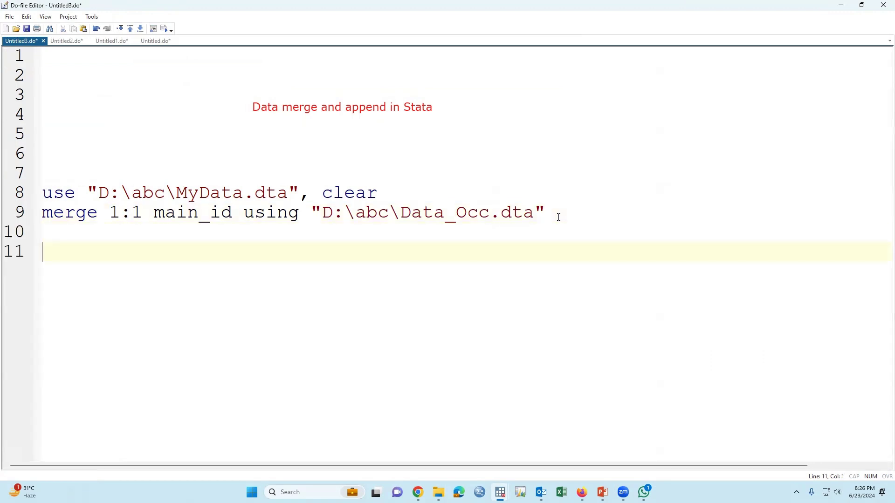
# Return to the main Stata window and run clear to remove the merged dataset from memory
pyautogui.press('super+Tab')
pyautogui.click(288, 195)
pyautogui.write('clear')
pyautogui.press('Return')
pyautogui.rightClick(466, 161)
pyautogui.click(416, 257)
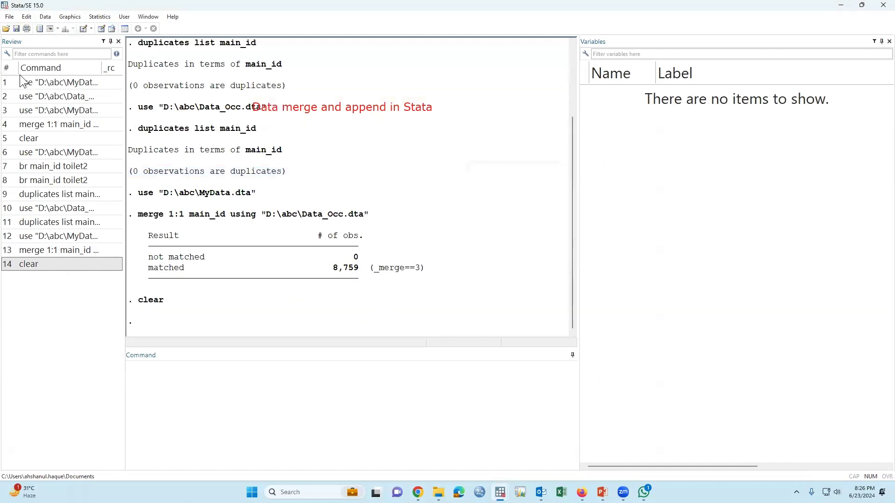
# Open MyData.dta from the D:\abc folder as the dataset in memory
pyautogui.click(6, 29)
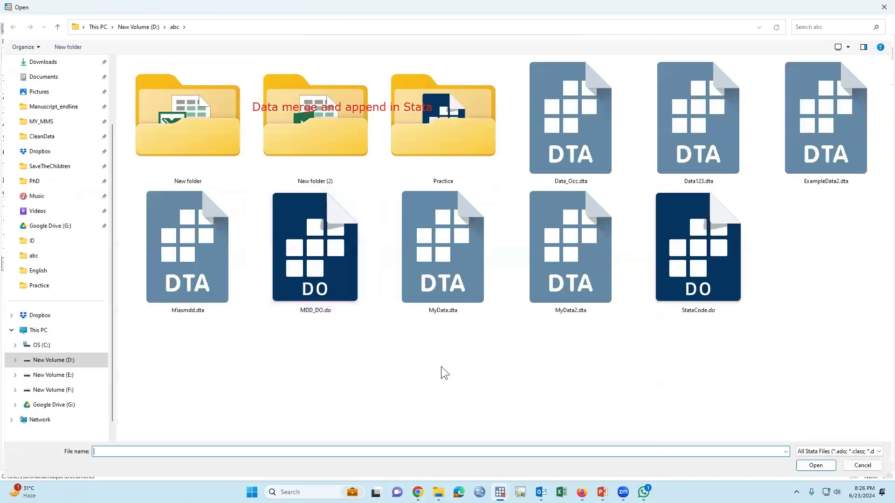
pyautogui.click(452, 312)
pyautogui.click(813, 465)
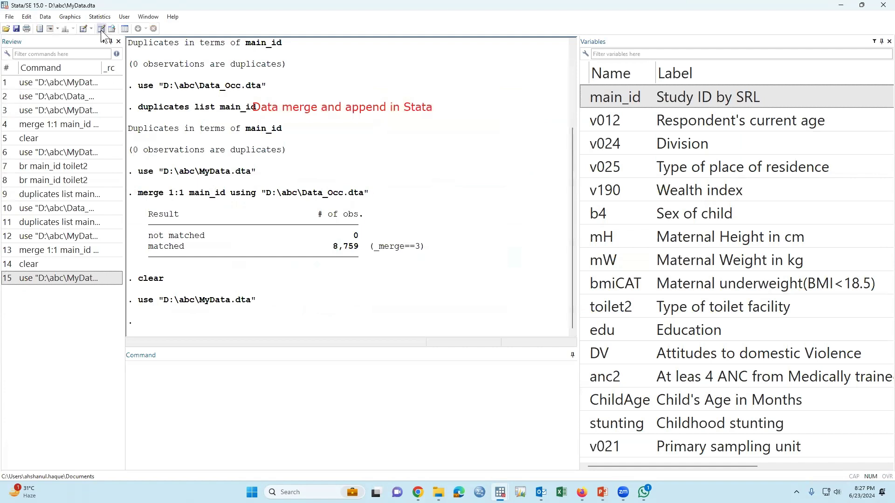
# Change main_id in observation 5 to 4 in the editable data view of MyData.dta, and close the view
pyautogui.click(101, 30)
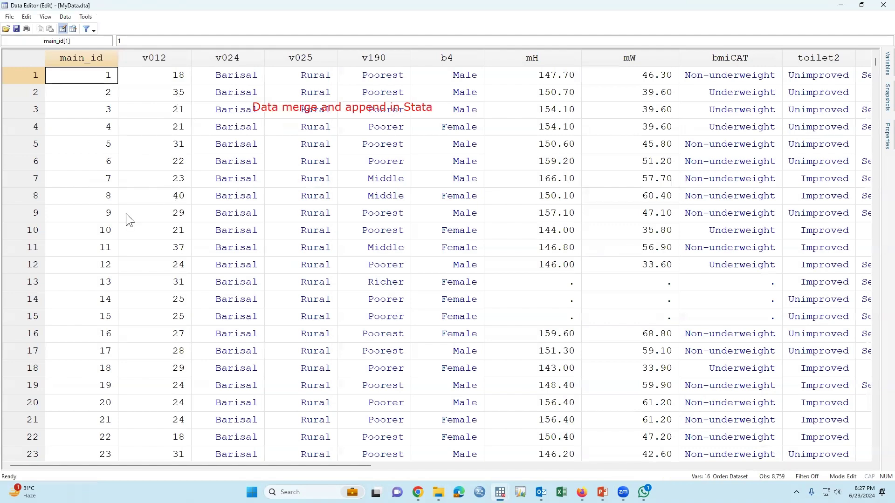
pyautogui.click(110, 126)
pyautogui.click(115, 144)
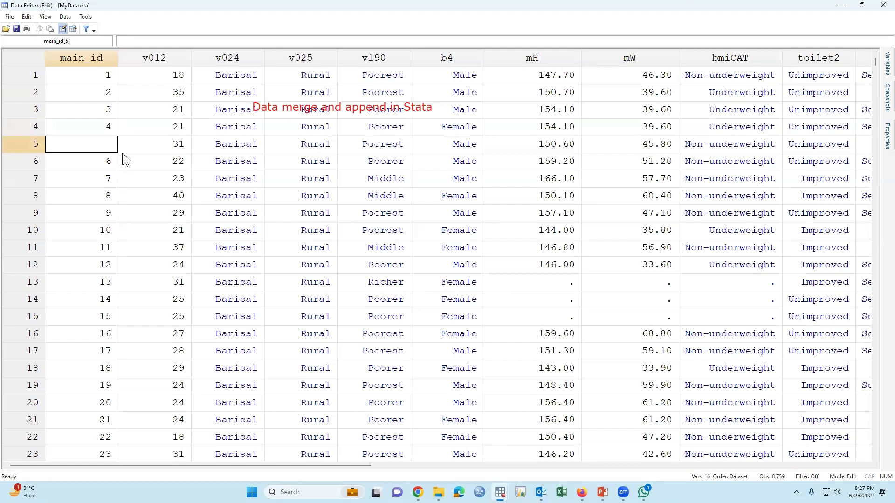
pyautogui.press('Return')
pyautogui.click(106, 141)
pyautogui.write('4')
pyautogui.press('Return')
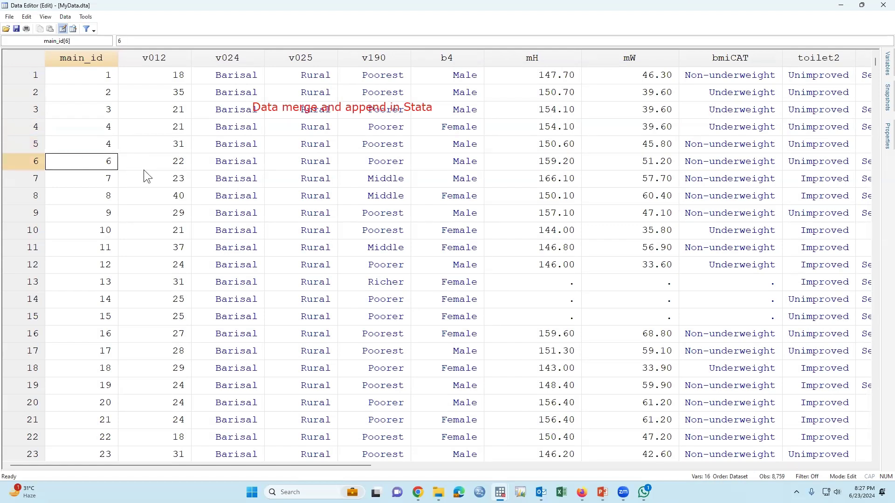
pyautogui.click(104, 132)
pyautogui.click(883, 5)
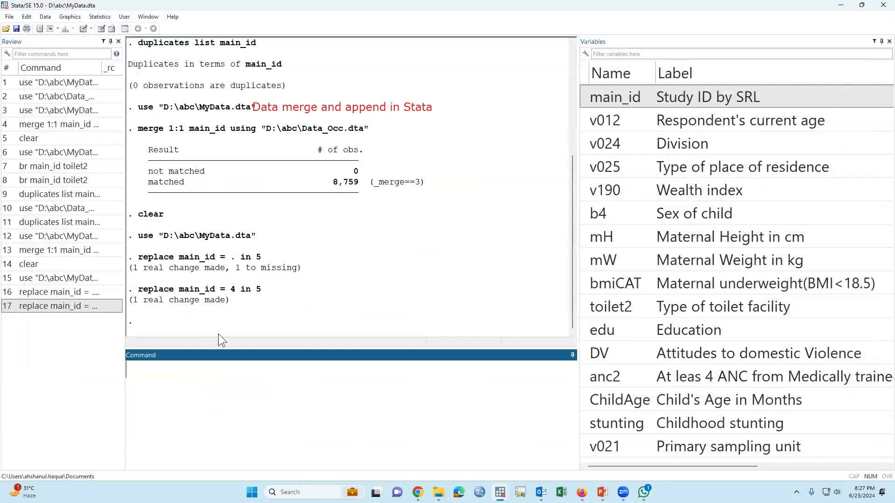
# Try to run only the do-file line that merges D:\abc\Data_Occ.dta 1:1 on main_id
pyautogui.click(48, 16)
pyautogui.click(408, 284)
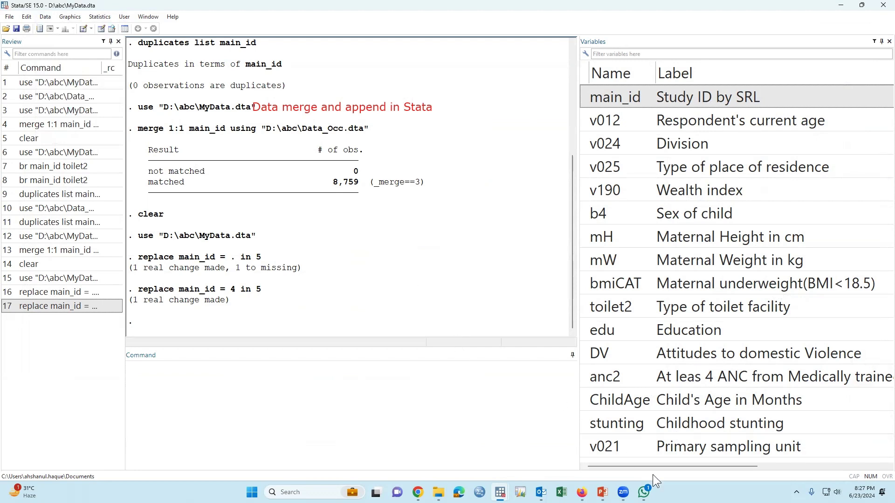
pyautogui.click(500, 492)
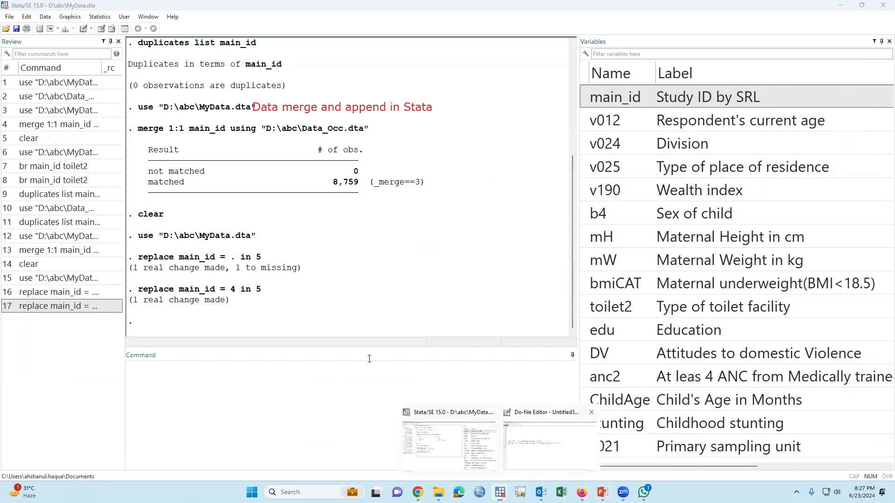
pyautogui.click(550, 443)
pyautogui.click(401, 192)
pyautogui.press('Return')
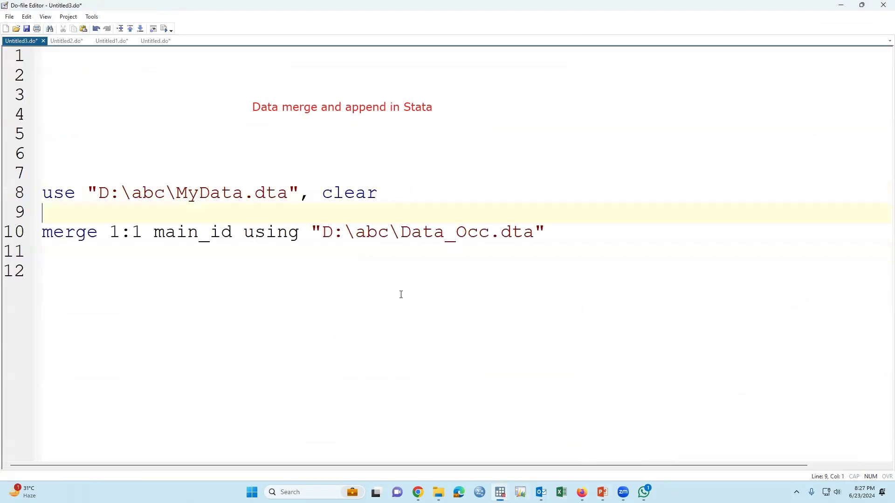
pyautogui.press('Down')
pyautogui.hotkey('shift', 'Down')
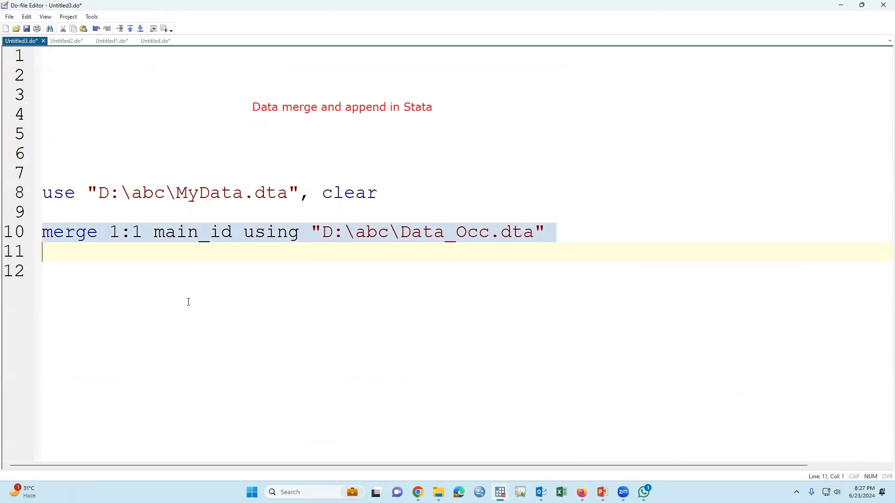
pyautogui.click(165, 29)
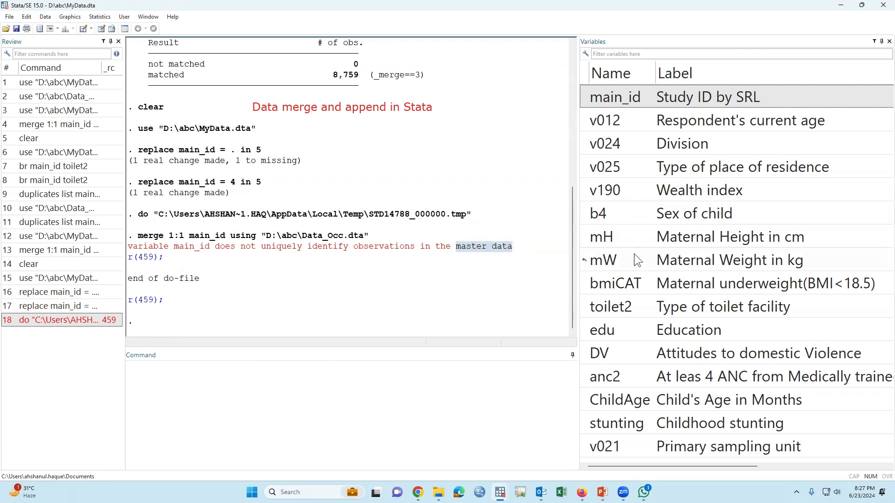
# List the duplicate observations in terms of main_id with the duplicates list command
pyautogui.click(201, 377)
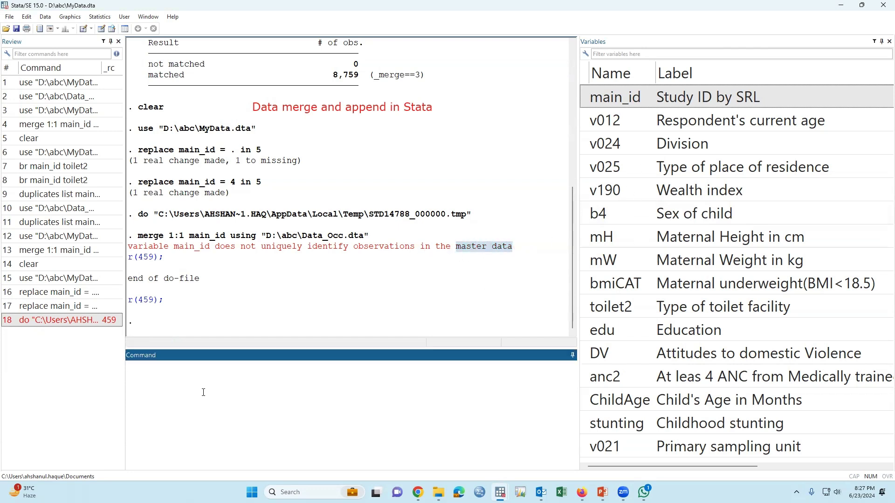
pyautogui.write('duplicates list')
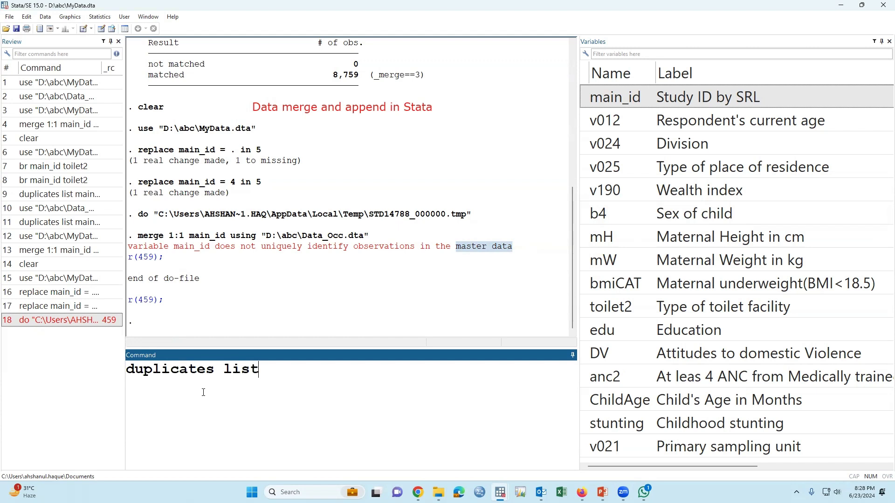
pyautogui.click(584, 97)
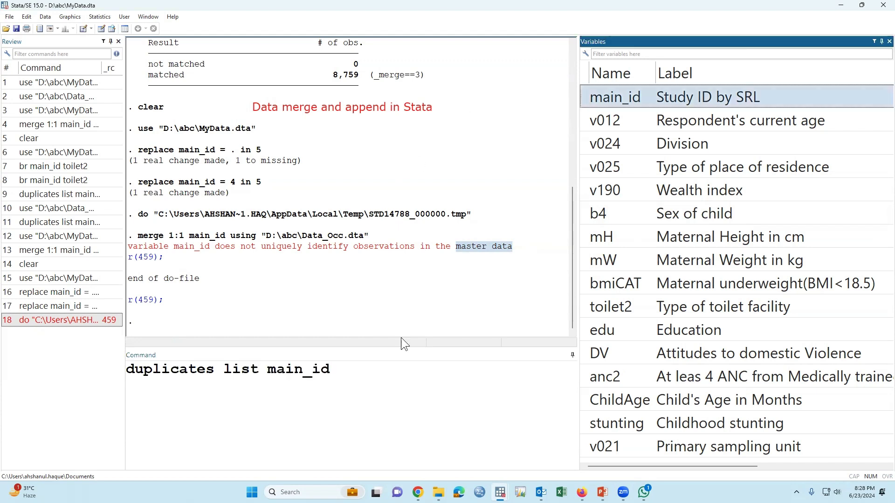
pyautogui.press('Return')
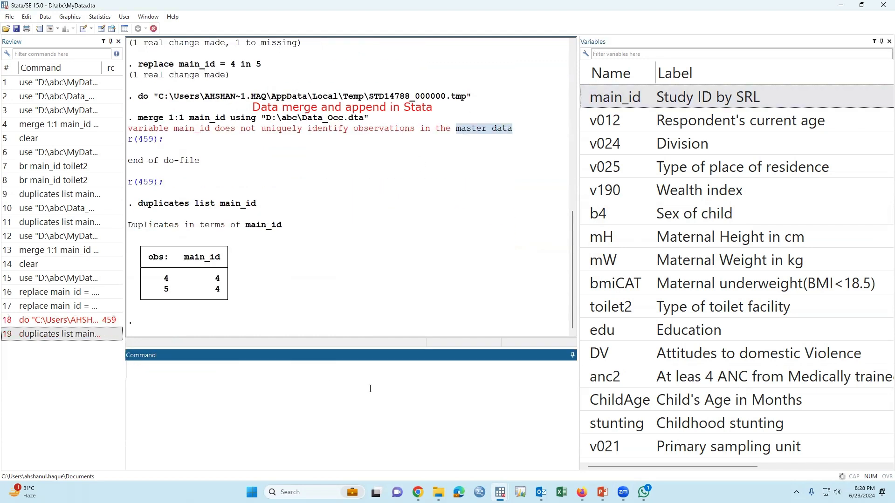
pyautogui.click(186, 290)
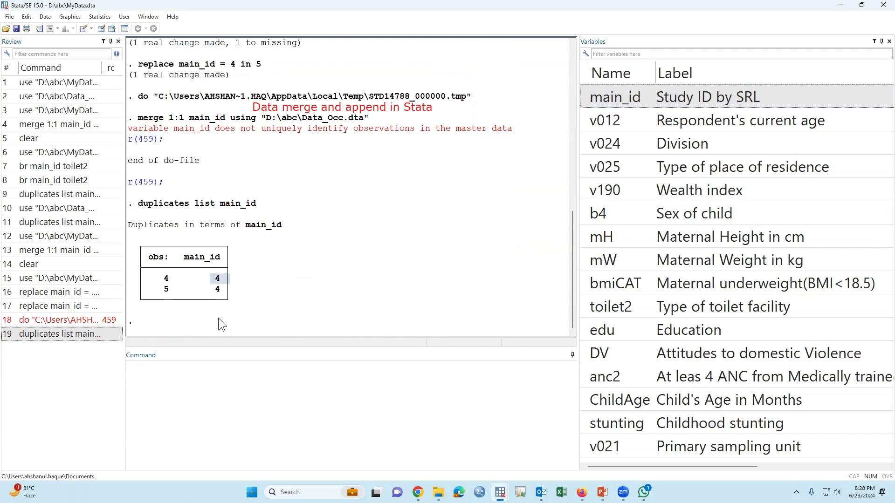
# Remove the repeated main_id observations by running duplicates drop main_id, force
pyautogui.click(80, 339)
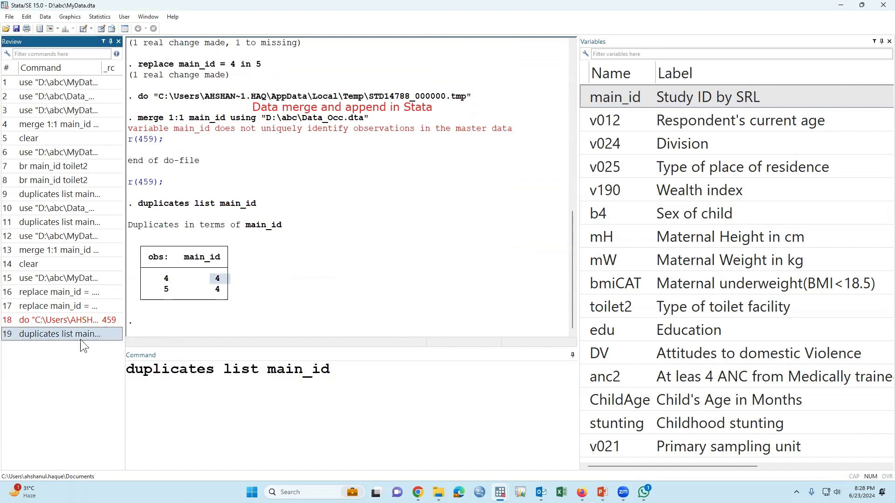
pyautogui.doubleClick(242, 369)
pyautogui.write('drop main_id')
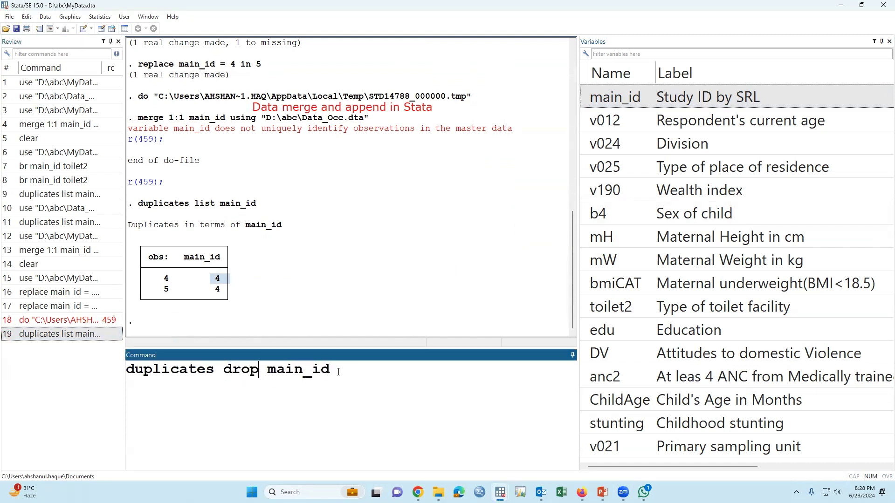
pyautogui.write(', force')
pyautogui.press('Return')
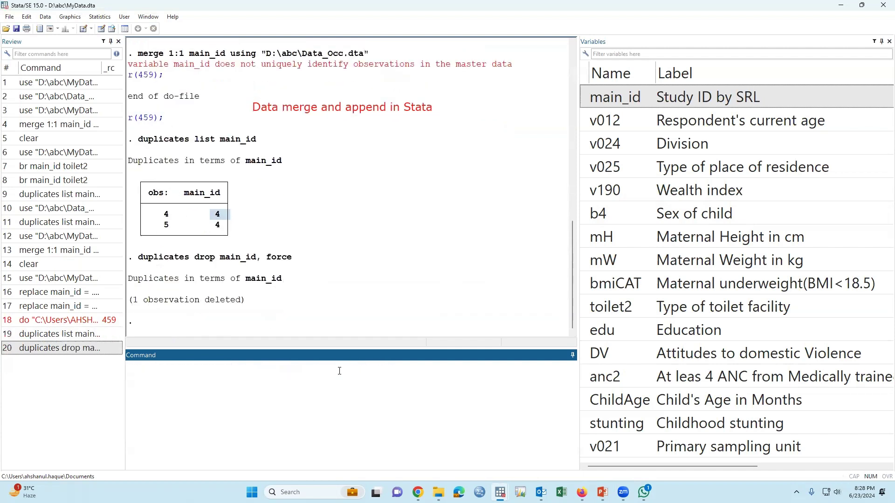
pyautogui.moveTo(131, 302); pyautogui.dragTo(188, 300)
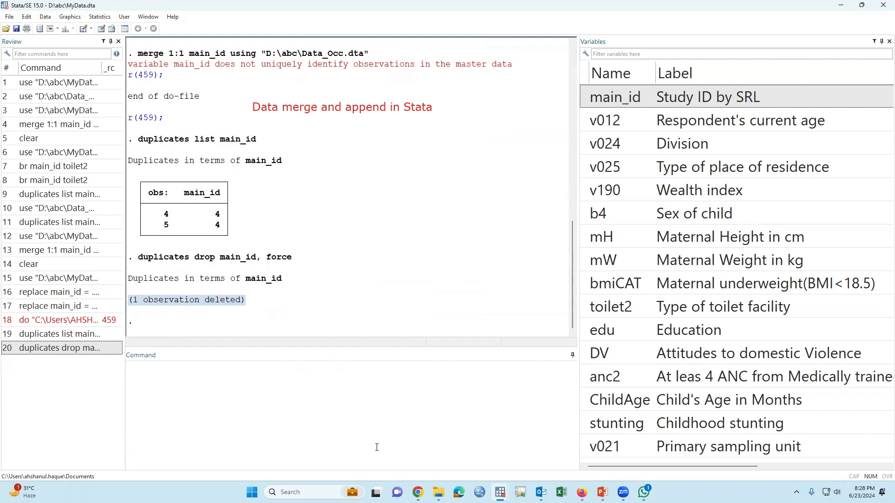
# Run the do-file's 1:1 merge line on main_id using D:\abc\Data_Occ.dta again on the deduplicated data
pyautogui.moveTo(500, 492)
pyautogui.click(536, 459)
pyautogui.click(253, 270)
pyautogui.click(18, 235)
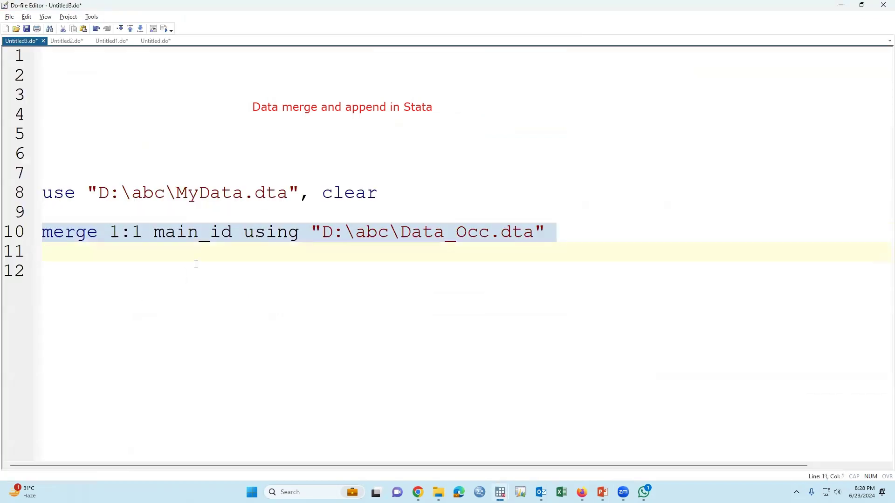
pyautogui.click(165, 29)
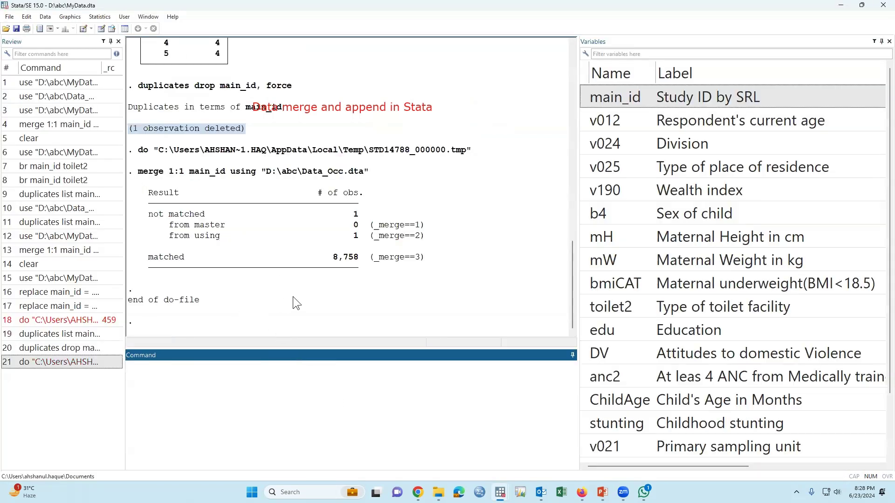
# Examine the matched and unmatched counts in the merge result table against the duplicates drop output
pyautogui.moveTo(150, 262); pyautogui.dragTo(336, 267)
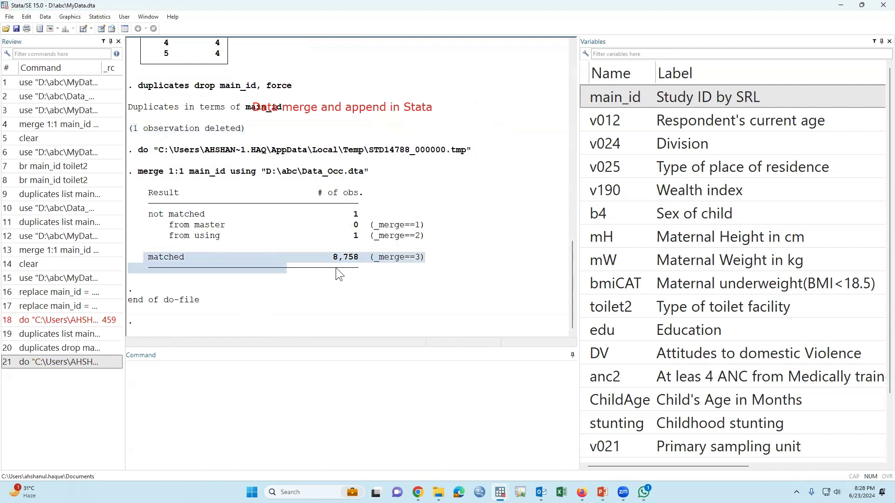
pyautogui.click(349, 269)
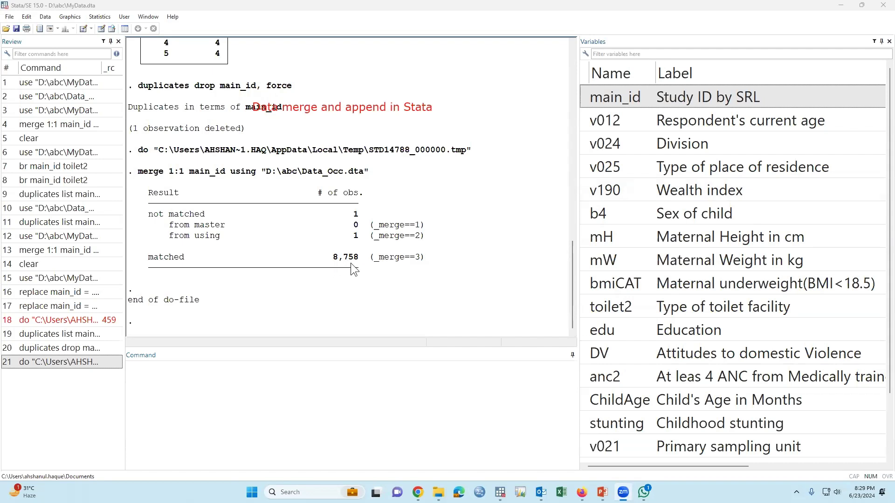
pyautogui.moveTo(352, 235); pyautogui.dragTo(424, 238)
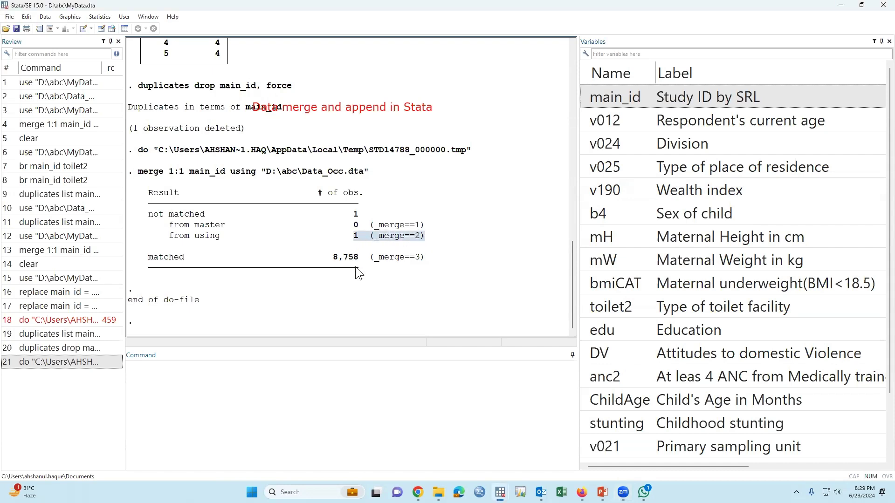
pyautogui.moveTo(130, 129); pyautogui.dragTo(245, 127)
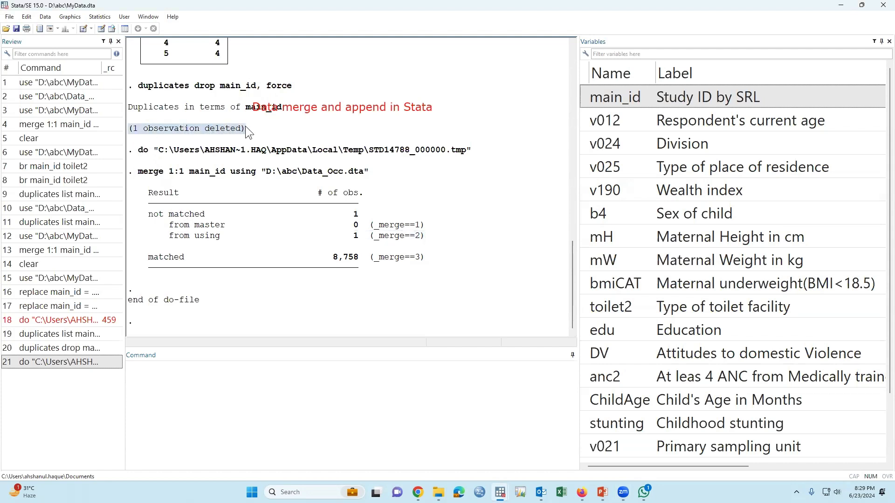
pyautogui.click(389, 256)
pyautogui.moveTo(169, 236); pyautogui.dragTo(391, 237)
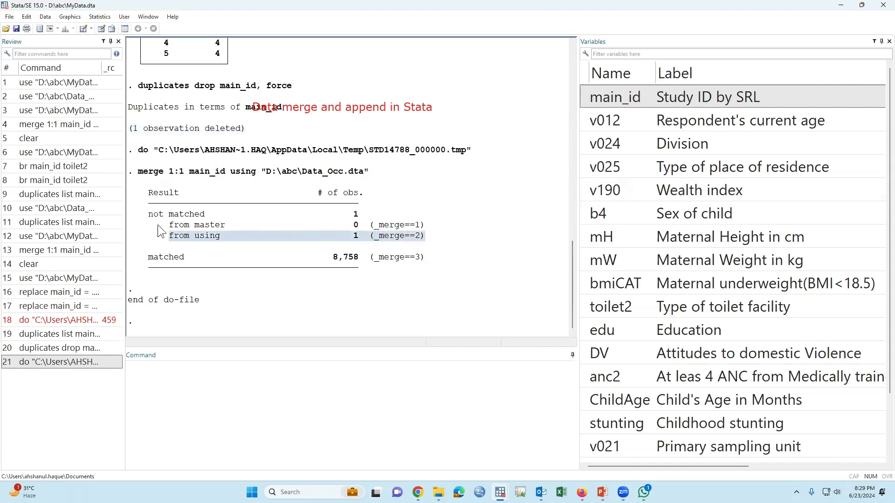
pyautogui.click(399, 255)
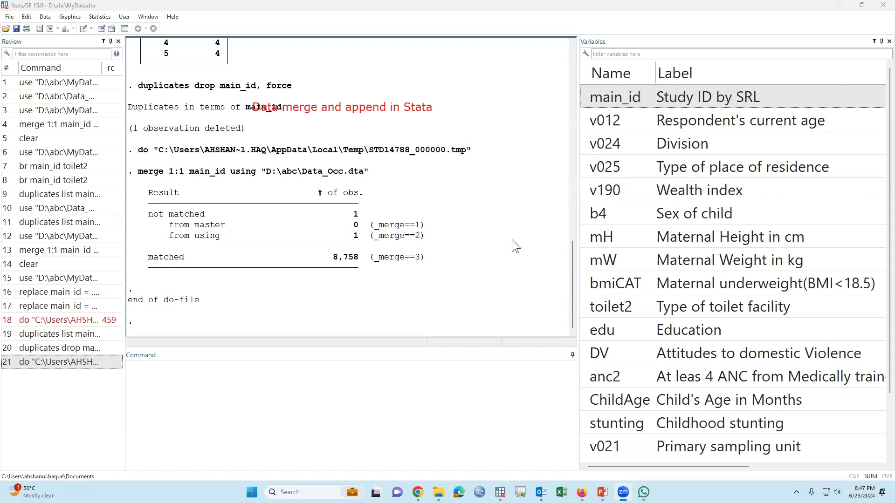
# Keep only the matched observations by running keep if _merge==3
pyautogui.click(349, 417)
pyautogui.write('k')
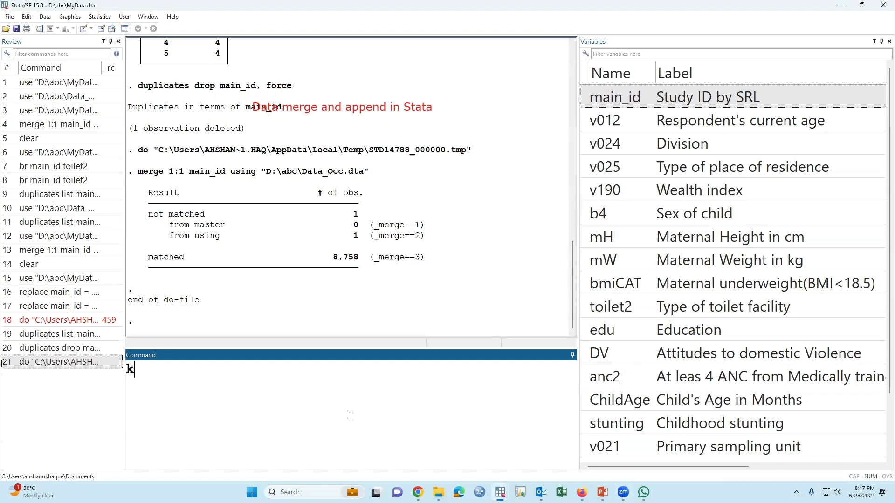
pyautogui.write('eep if')
pyautogui.scroll(-1, 754, 362)
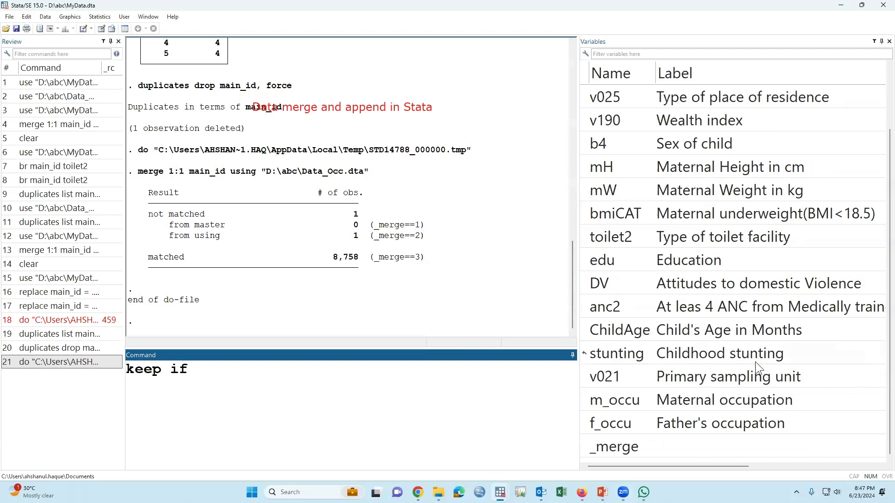
pyautogui.doubleClick(588, 449)
pyautogui.click(391, 414)
pyautogui.write('==')
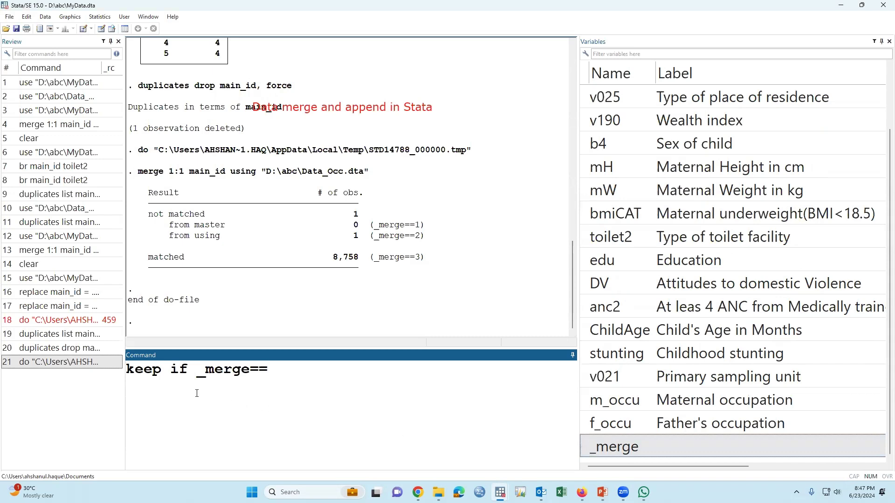
pyautogui.moveTo(170, 371); pyautogui.dragTo(188, 371)
pyautogui.moveTo(250, 370); pyautogui.dragTo(267, 371)
pyautogui.write('3')
pyautogui.press('Return')
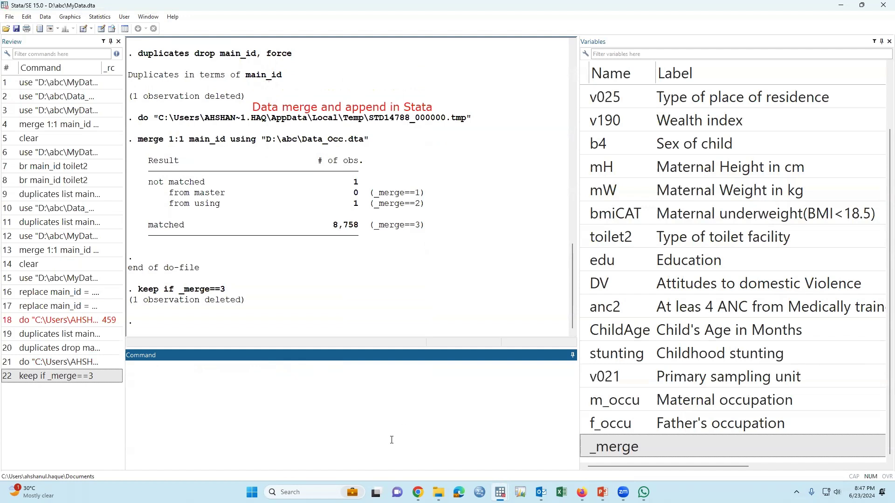
# Drop the _merge variable from the merged dataset
pyautogui.write('drop')
pyautogui.doubleClick(585, 447)
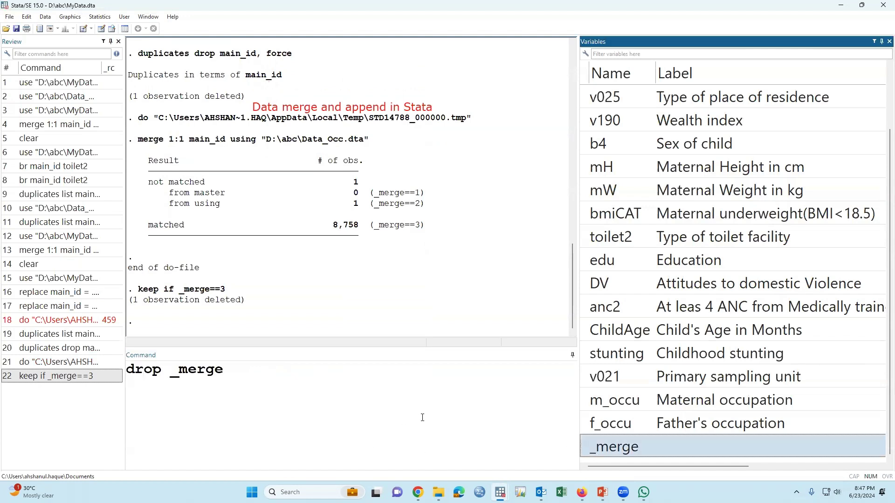
pyautogui.press('Return')
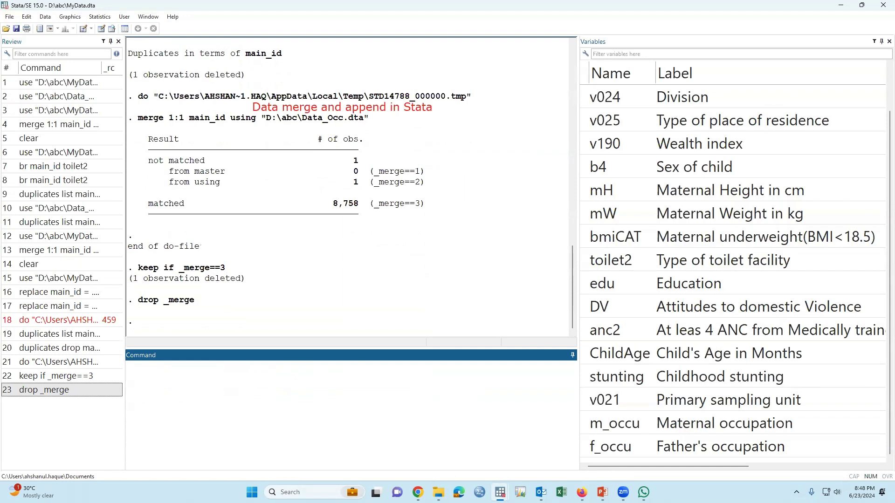
pyautogui.moveTo(500, 492)
pyautogui.click(522, 461)
pyautogui.click(280, 309)
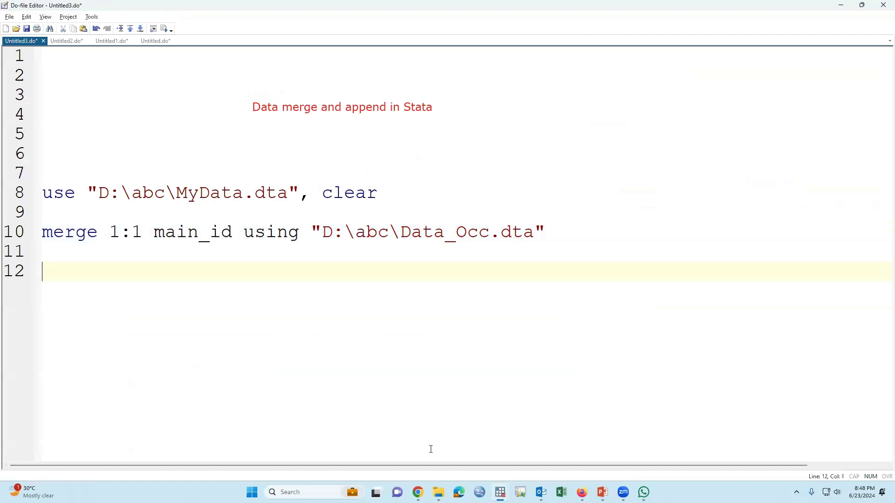
pyautogui.click(447, 448)
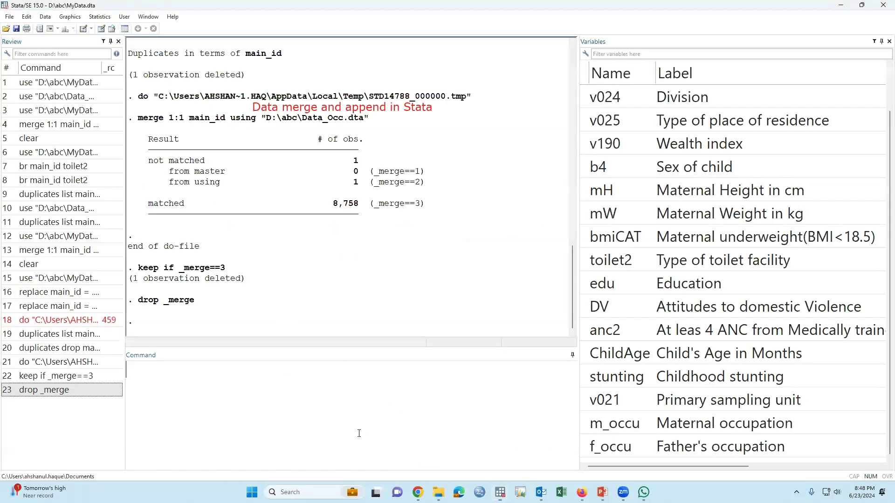
# Clear the current dataset from memory with the clear command
pyautogui.click(359, 434)
pyautogui.write('clear')
pyautogui.press('Return')
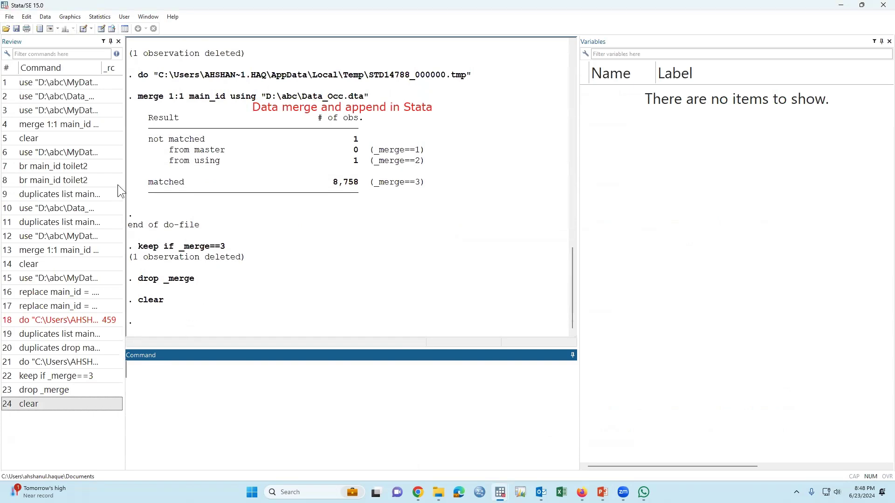
# Open MyData2.dta from D:\abc and examine its variables, main_id values and observation rows in the Data Editor
pyautogui.click(6, 29)
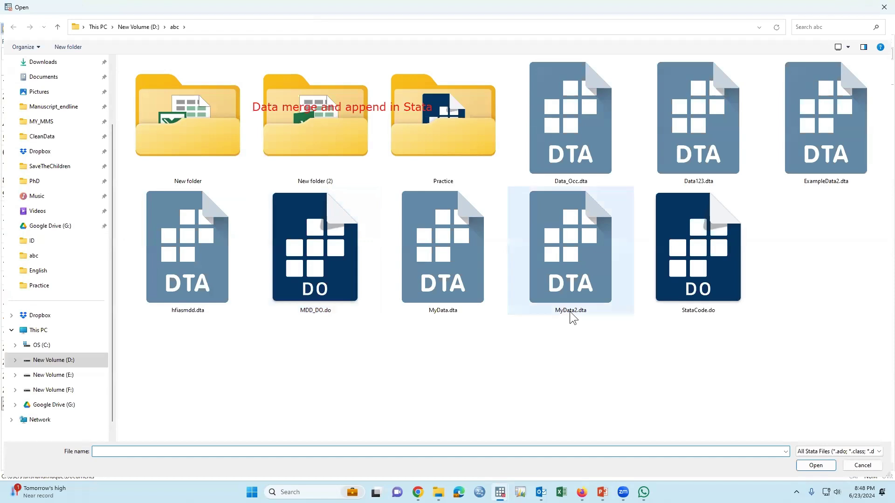
pyautogui.doubleClick(574, 294)
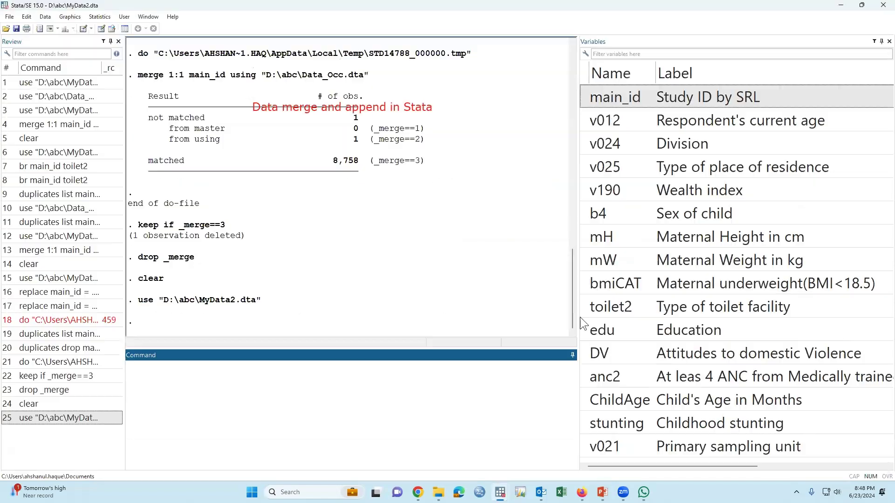
pyautogui.click(636, 423)
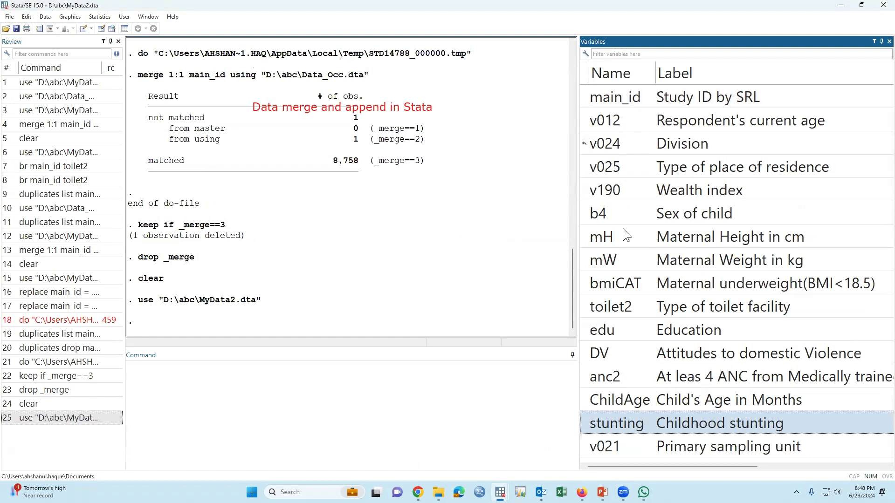
pyautogui.click(101, 28)
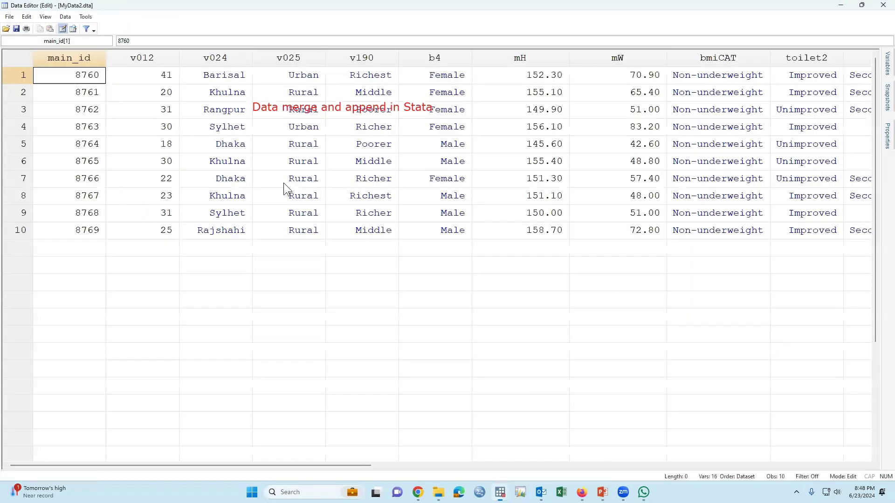
pyautogui.moveTo(80, 78); pyautogui.dragTo(84, 227)
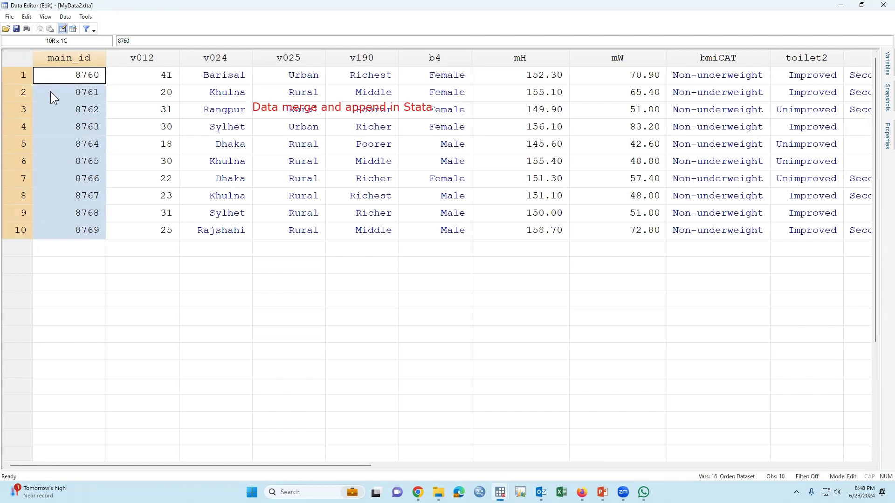
pyautogui.moveTo(28, 74); pyautogui.dragTo(20, 229)
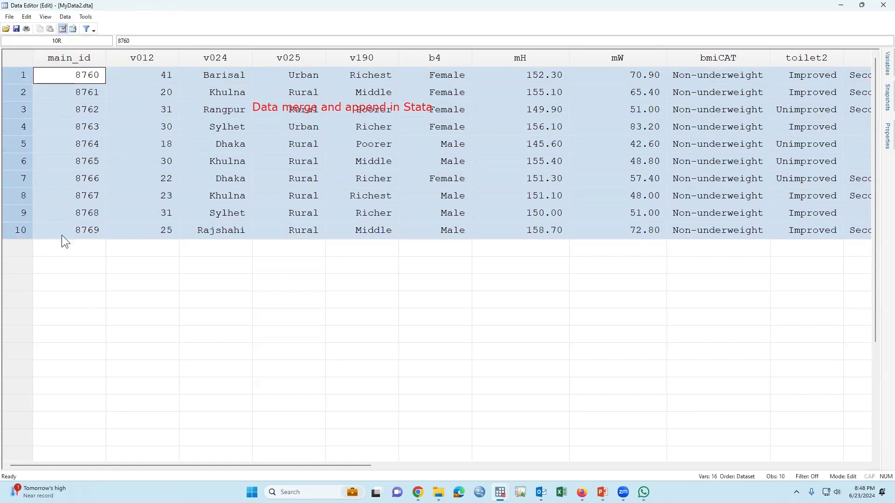
pyautogui.click(882, 6)
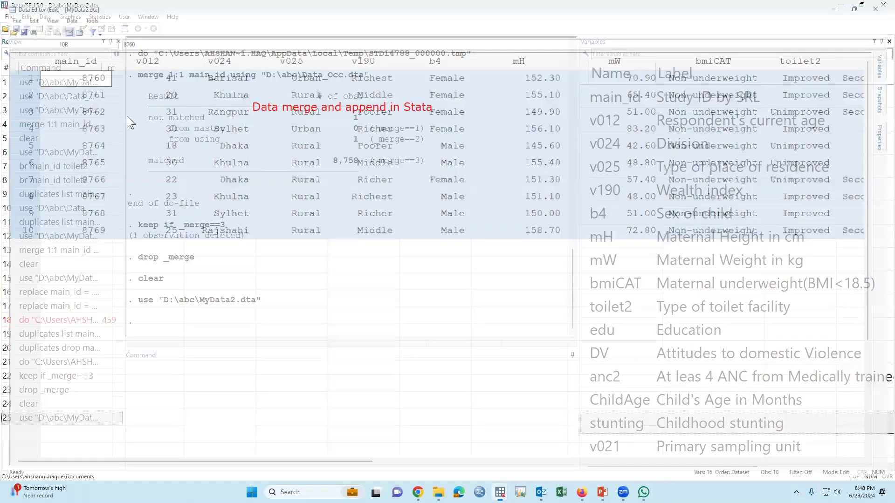
# Load MyData.dta from D:\abc as the current dataset
pyautogui.hotkey('ctrl', 'o')
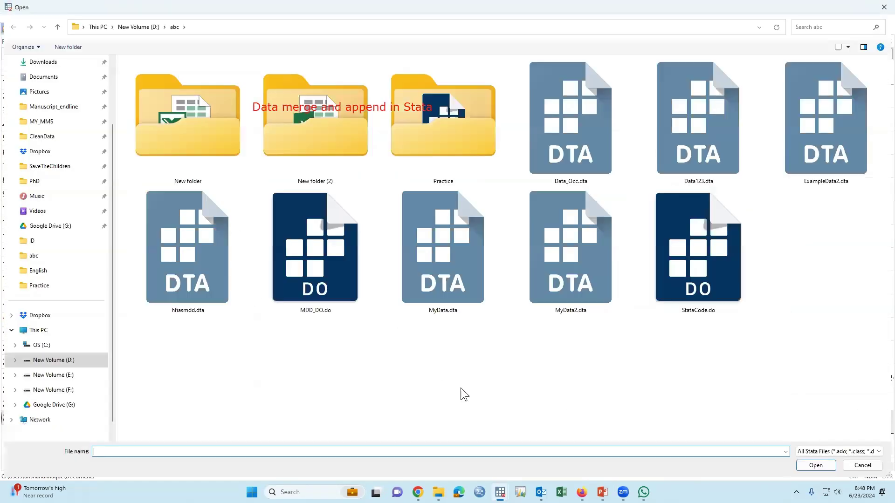
pyautogui.click(438, 280)
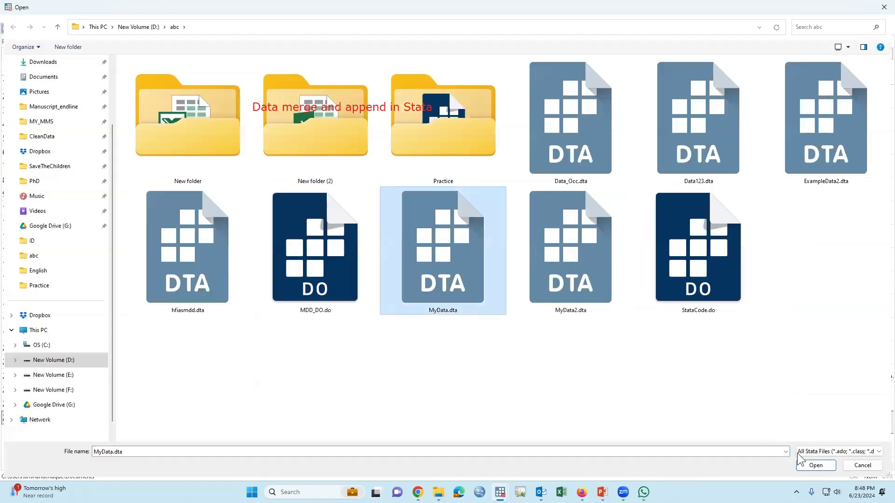
pyautogui.click(815, 465)
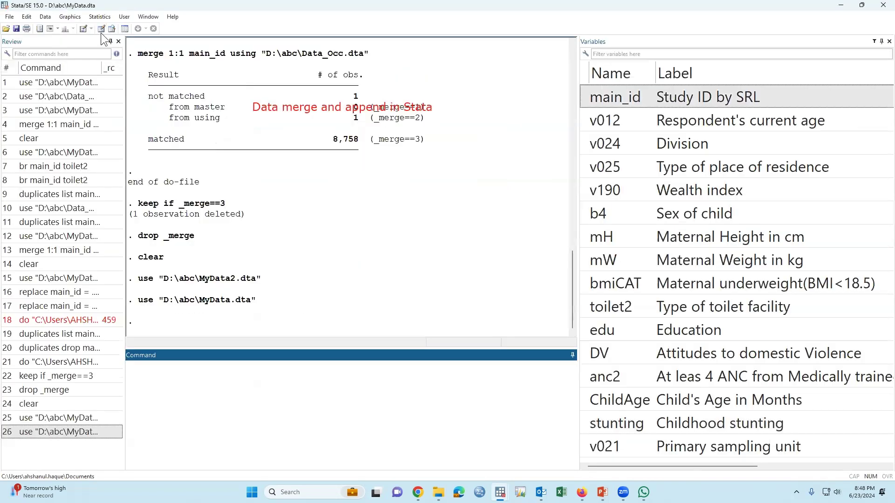
# Examine the last main_id rows of MyData.dta in the Data Editor and review its variables from main_id to v021
pyautogui.click(99, 27)
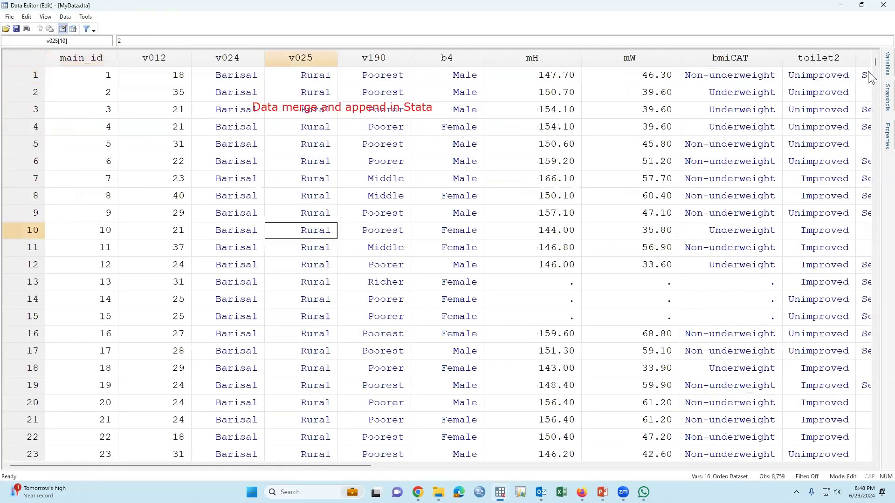
pyautogui.moveTo(874, 61); pyautogui.dragTo(844, 301)
pyautogui.moveTo(835, 368); pyautogui.dragTo(832, 450)
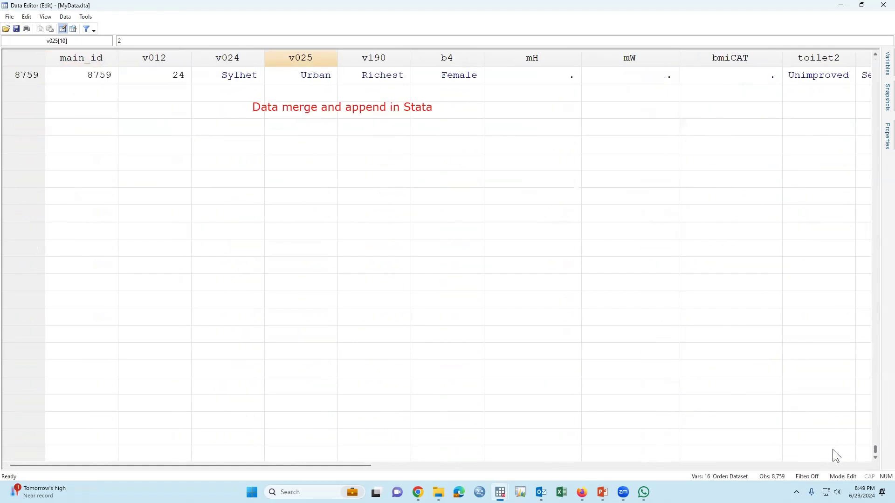
pyautogui.scroll(1, 680, 363)
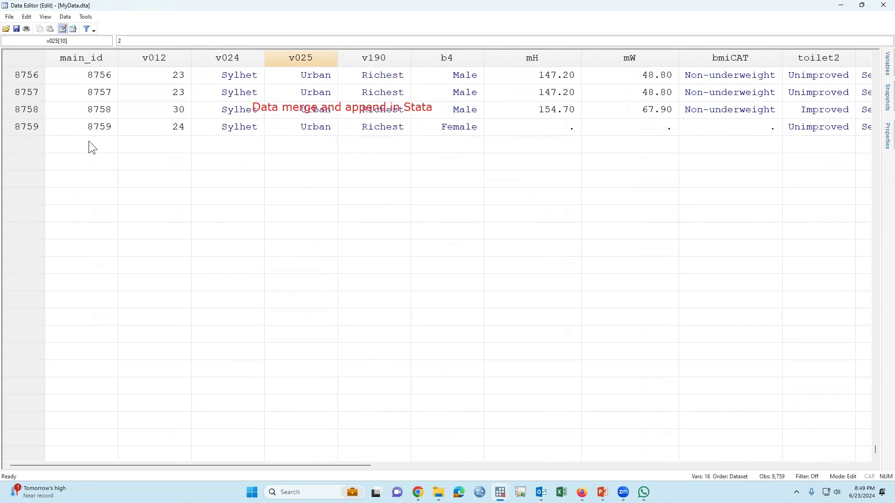
pyautogui.moveTo(90, 143); pyautogui.dragTo(24, 408)
pyautogui.click(83, 245)
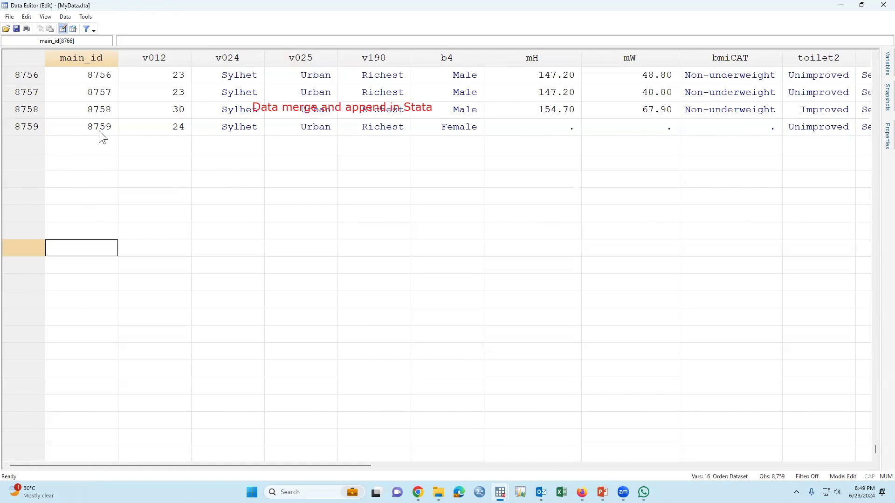
pyautogui.click(883, 5)
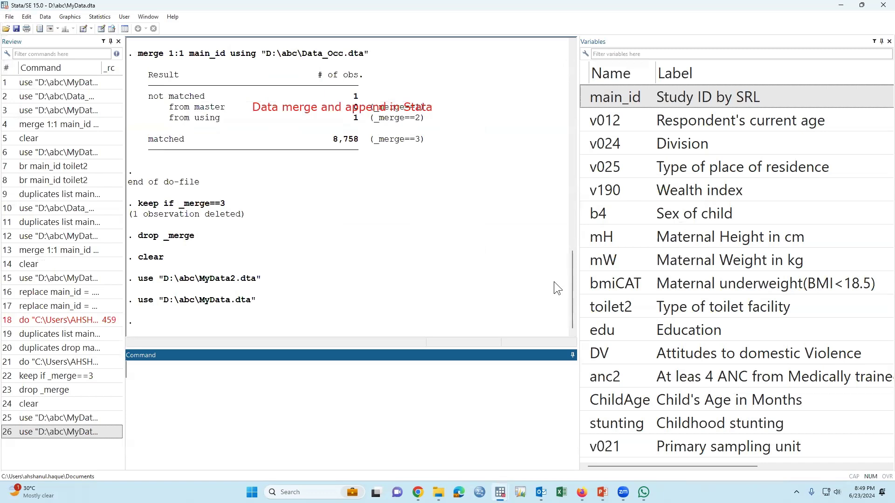
pyautogui.click(615, 103)
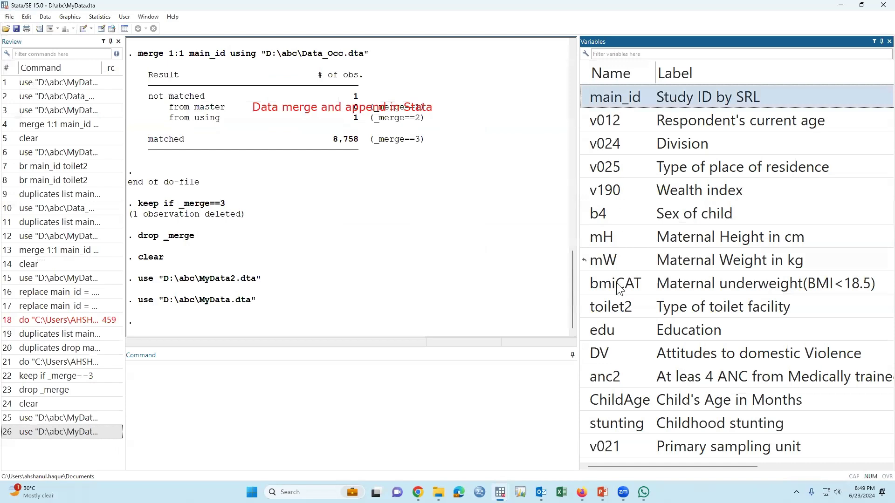
pyautogui.keyDown('shift'); pyautogui.click(616, 446); pyautogui.keyUp('shift')
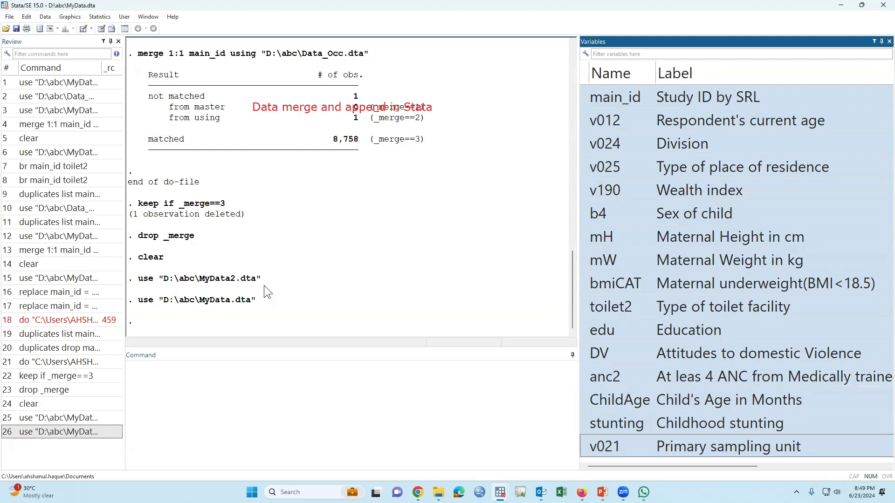
# Append D:\abc\MyData2.dta to the current dataset, keeping all variables from the appending dataset
pyautogui.click(46, 18)
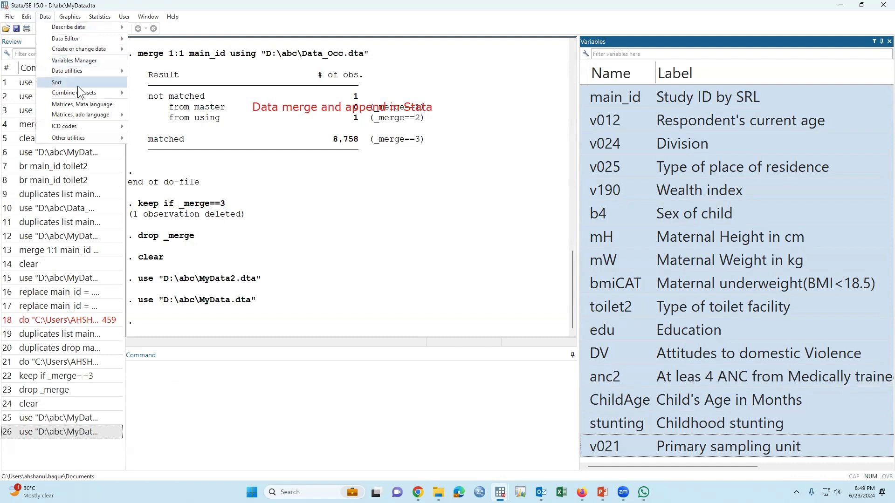
pyautogui.moveTo(77, 91)
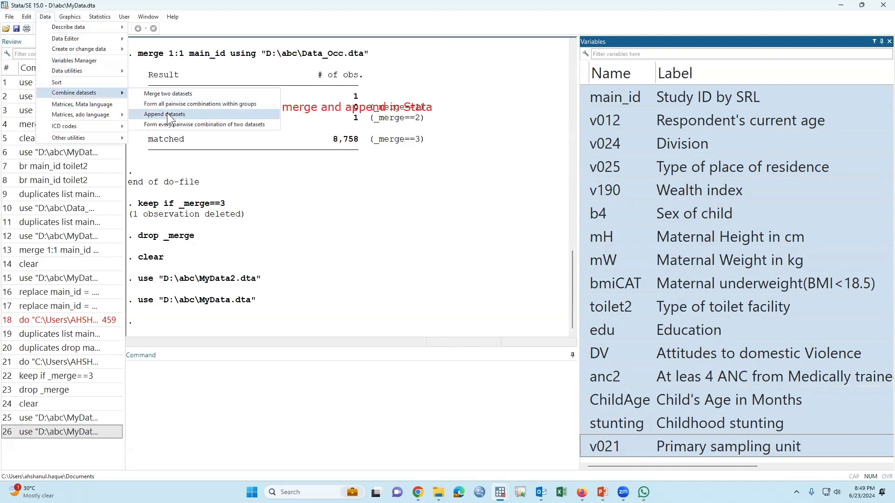
pyautogui.click(167, 115)
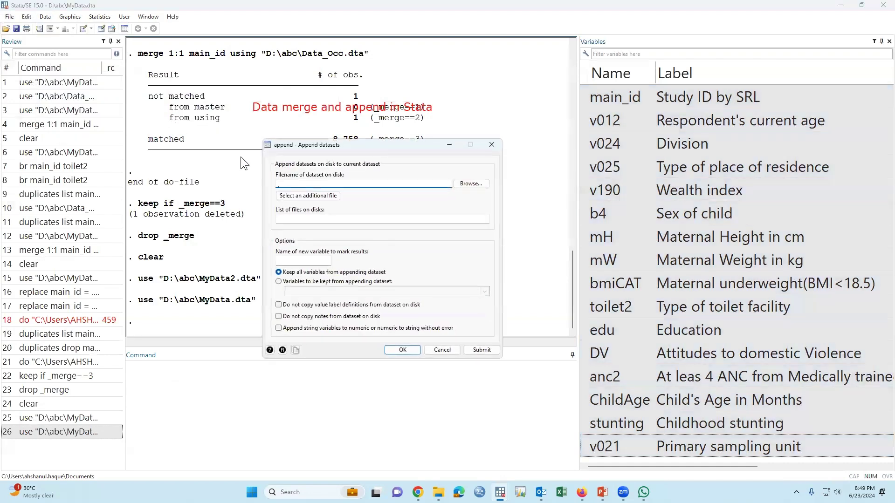
pyautogui.click(481, 186)
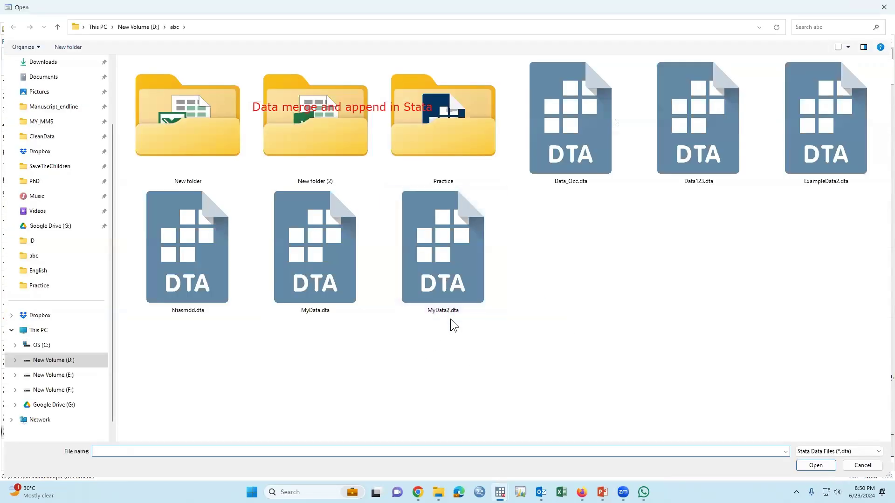
pyautogui.click(441, 298)
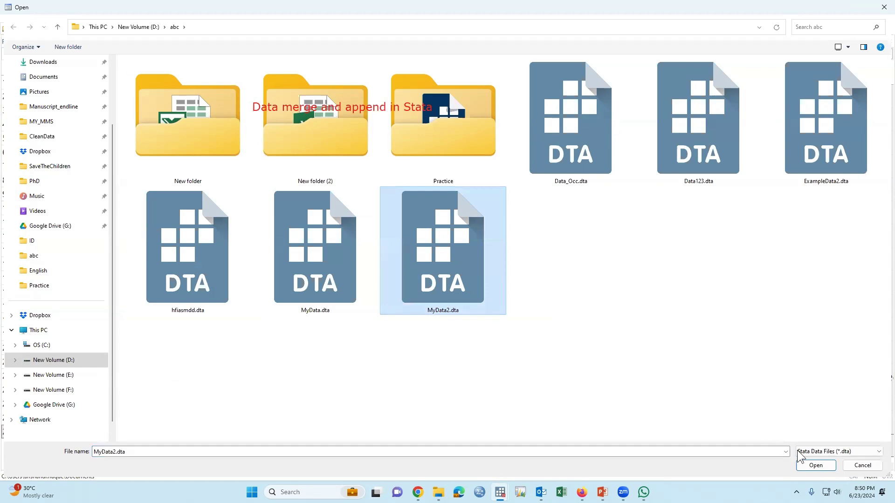
pyautogui.click(815, 465)
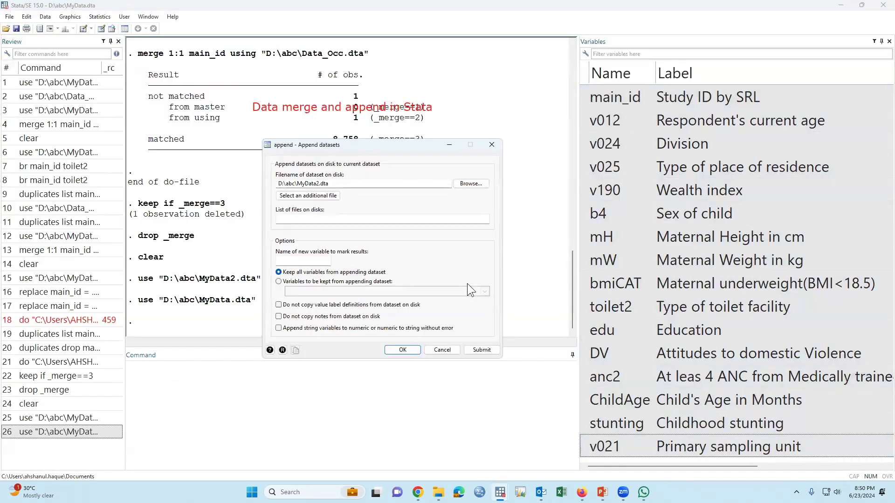
pyautogui.click(403, 349)
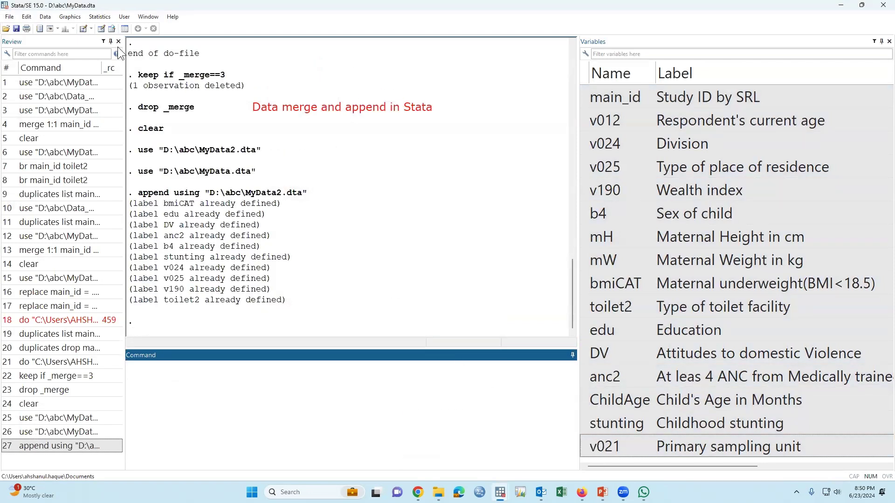
# Inspect the end of the combined dataset in the Data Editor, comparing the appended rows 8760 to 8769 with the original rows above them
pyautogui.click(101, 28)
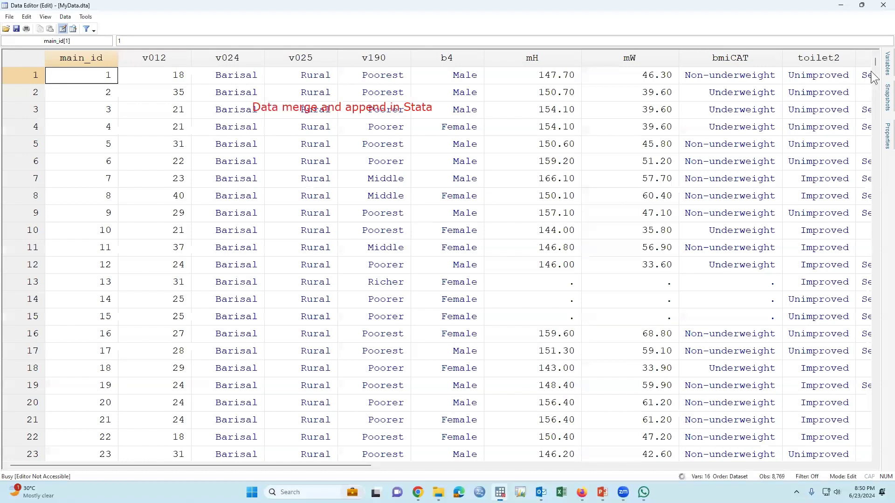
pyautogui.moveTo(874, 60); pyautogui.dragTo(851, 450)
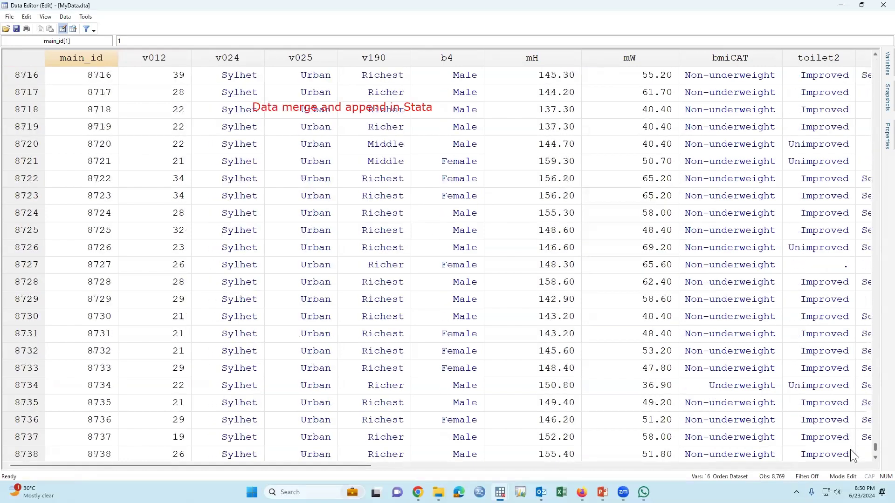
pyautogui.scroll(-15, 429, 323)
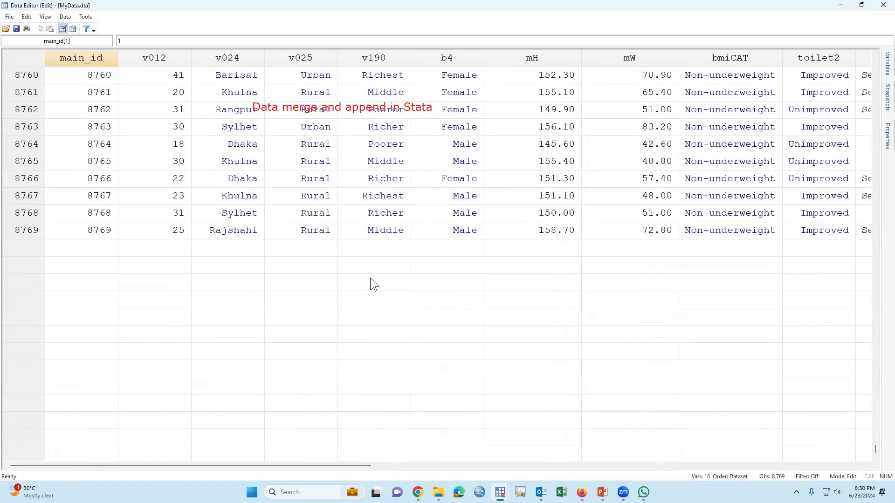
pyautogui.scroll(2, 369, 285)
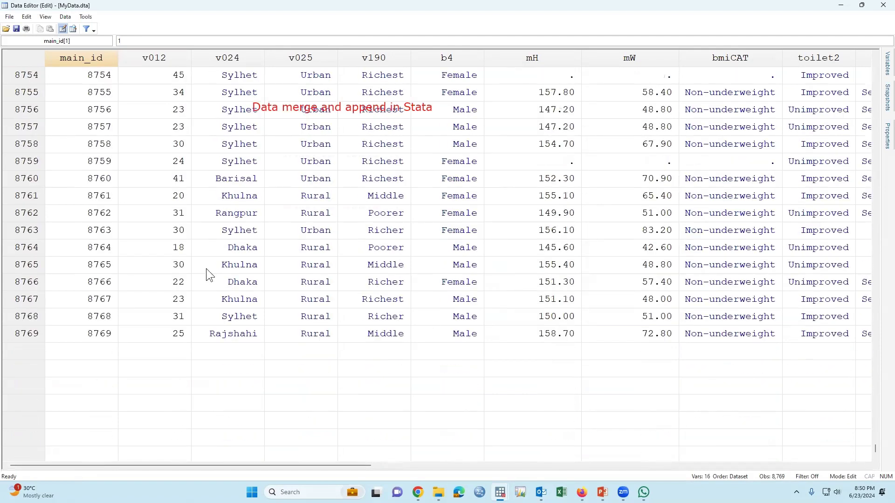
pyautogui.moveTo(80, 333); pyautogui.dragTo(113, 188)
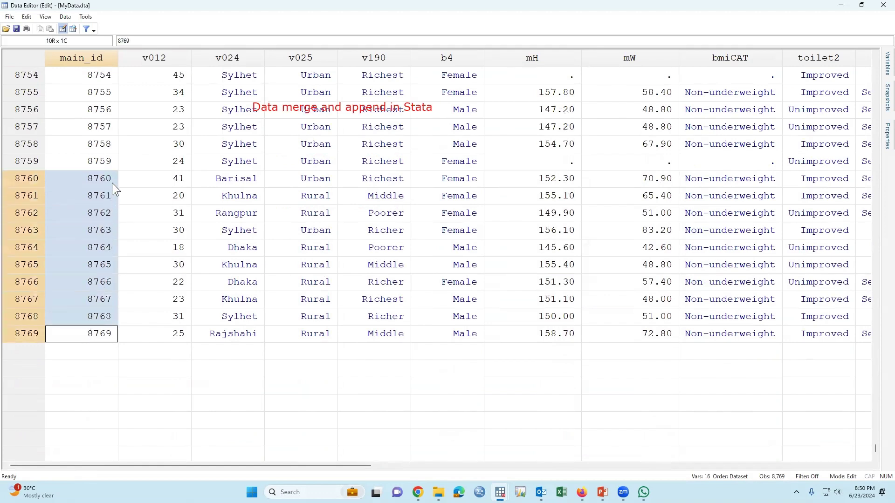
pyautogui.moveTo(36, 179); pyautogui.dragTo(5, 336)
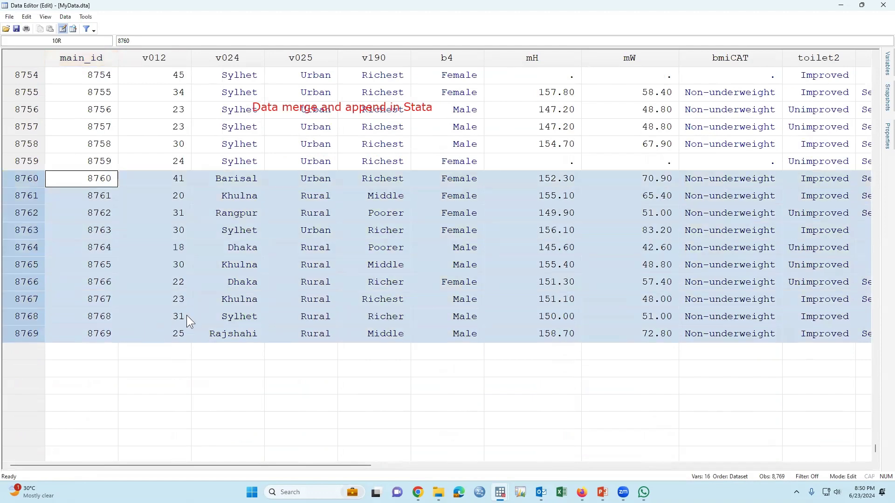
pyautogui.moveTo(33, 162); pyautogui.dragTo(233, 59)
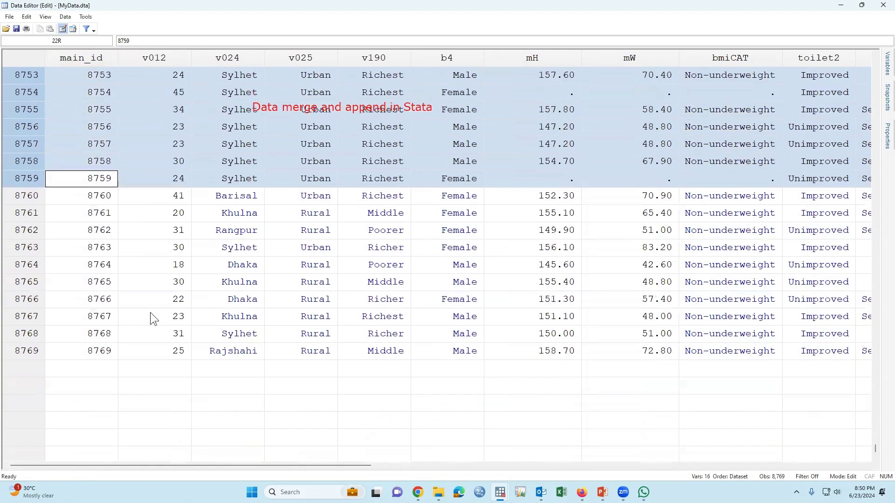
pyautogui.moveTo(36, 194); pyautogui.dragTo(41, 350)
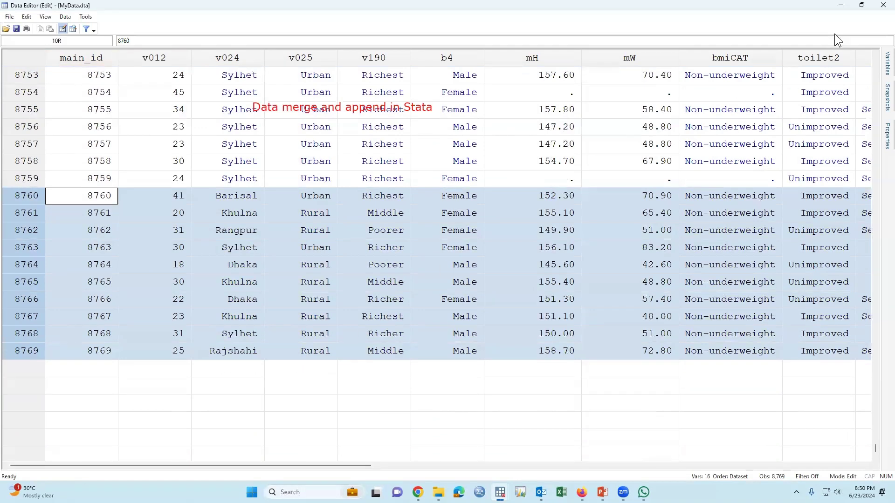
pyautogui.click(883, 5)
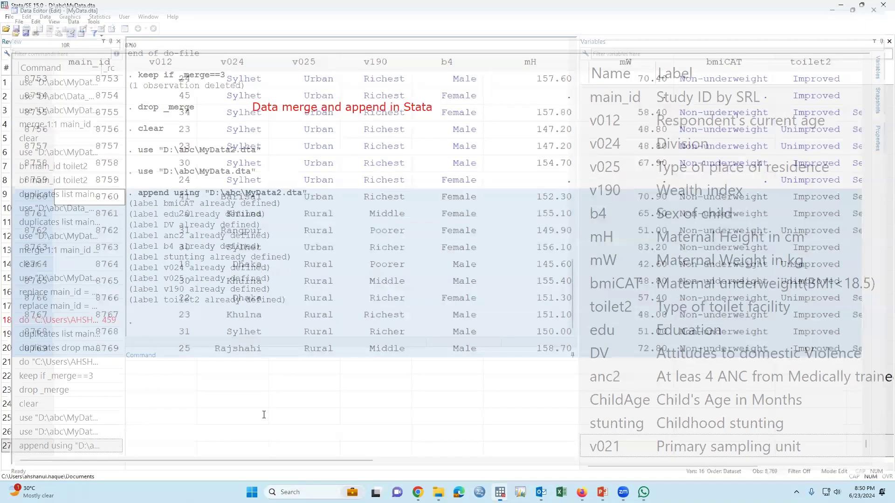
# Move the append command for D:\abc\MyData2.dta from the command line to line 12 of the do-file, followed by blank lines
pyautogui.hotkey('ctrl', 'a')
pyautogui.hotkey('ctrl', 'c')
pyautogui.press('Delete')
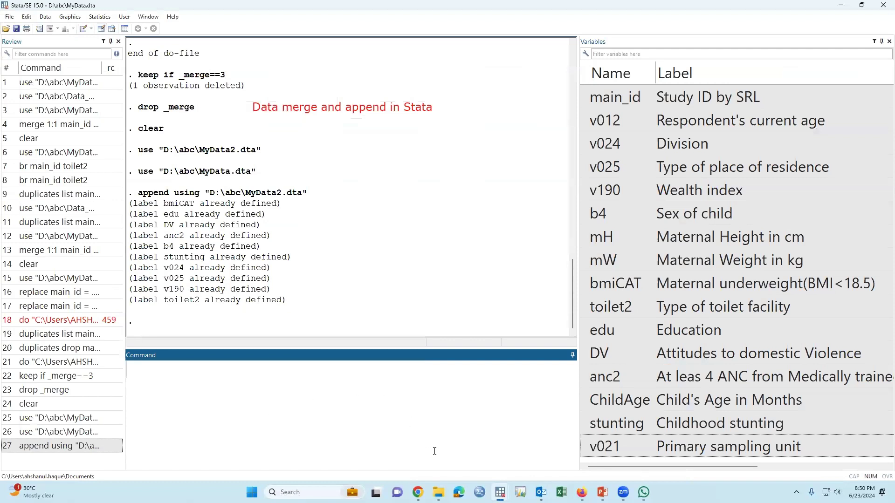
pyautogui.moveTo(500, 492)
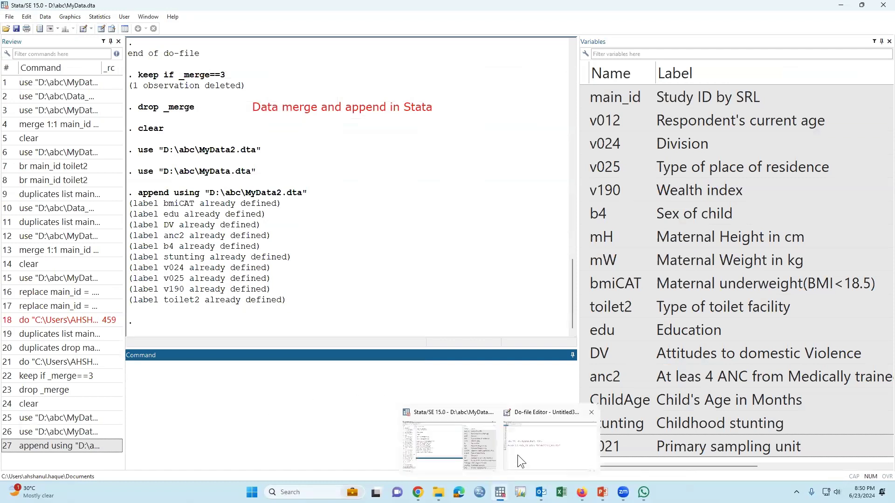
pyautogui.click(517, 455)
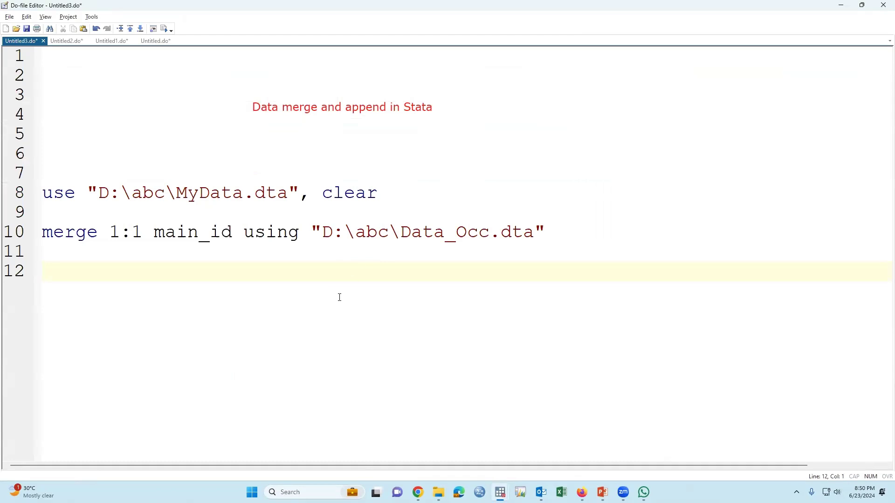
pyautogui.hotkey('ctrl', 'v')
pyautogui.press('Return')
pyautogui.press('Return')
pyautogui.press('Return')
pyautogui.press('Return')
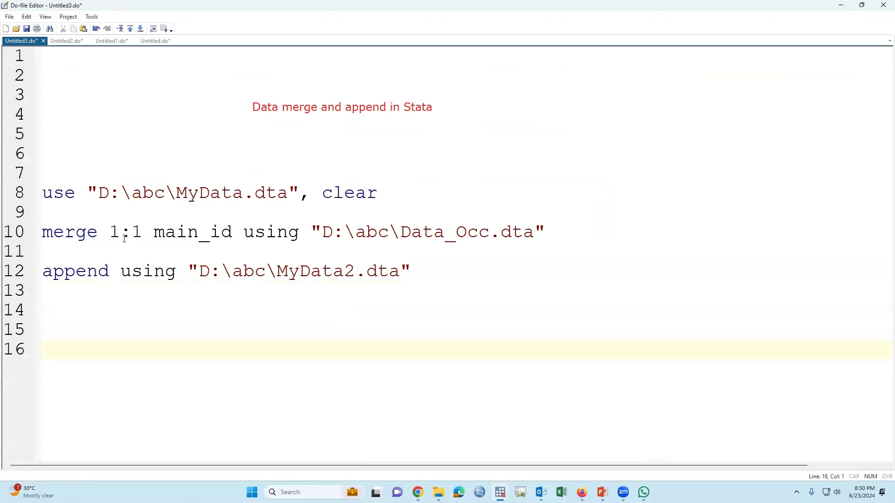
# Review the merge and append lines in the do-file, comparing the dataset names MyData, Data_Occ and MyData2
pyautogui.moveTo(43, 231); pyautogui.dragTo(550, 232)
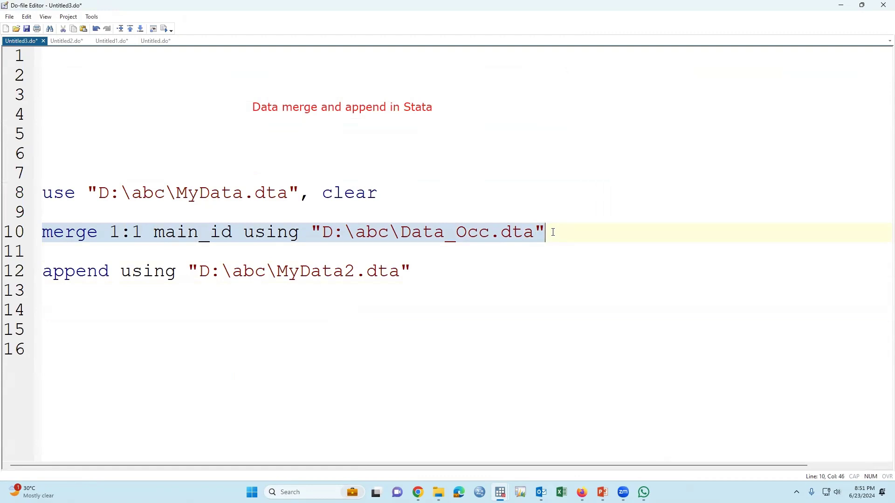
pyautogui.click(54, 294)
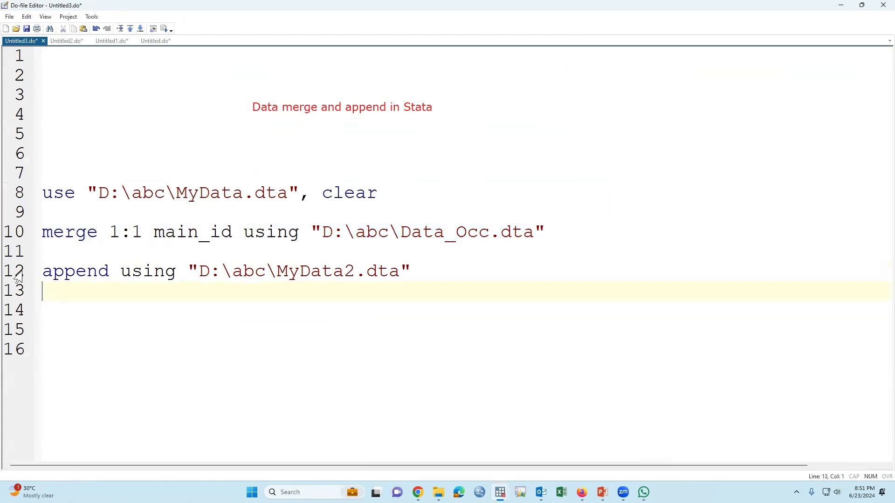
pyautogui.click(17, 276)
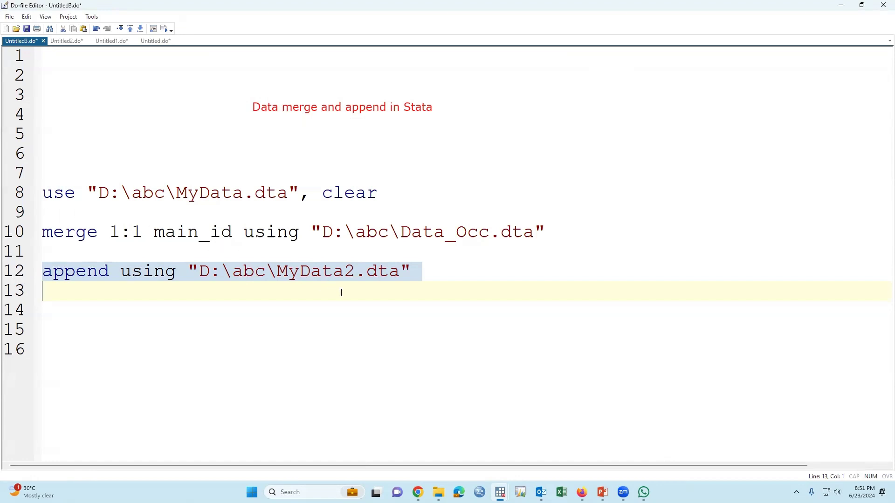
pyautogui.doubleClick(225, 192)
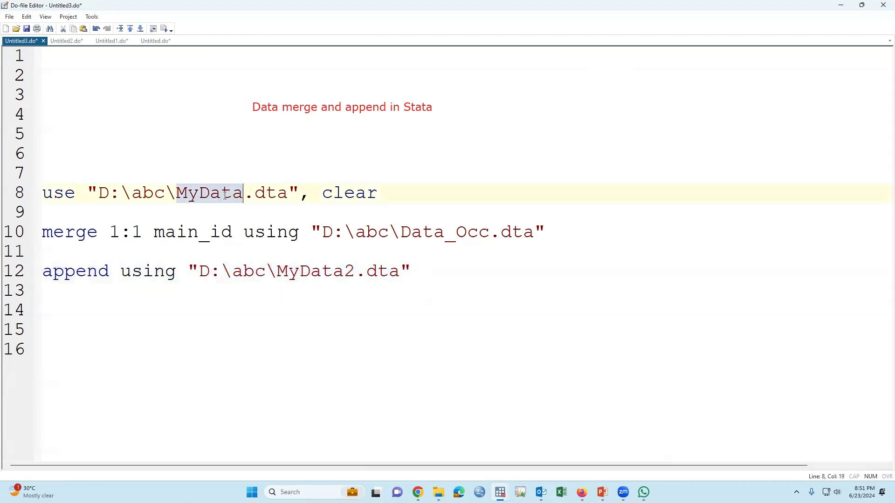
pyautogui.click(430, 233)
pyautogui.doubleClick(429, 233)
pyautogui.doubleClick(329, 271)
pyautogui.click(347, 336)
pyautogui.moveTo(46, 154); pyautogui.dragTo(435, 319)
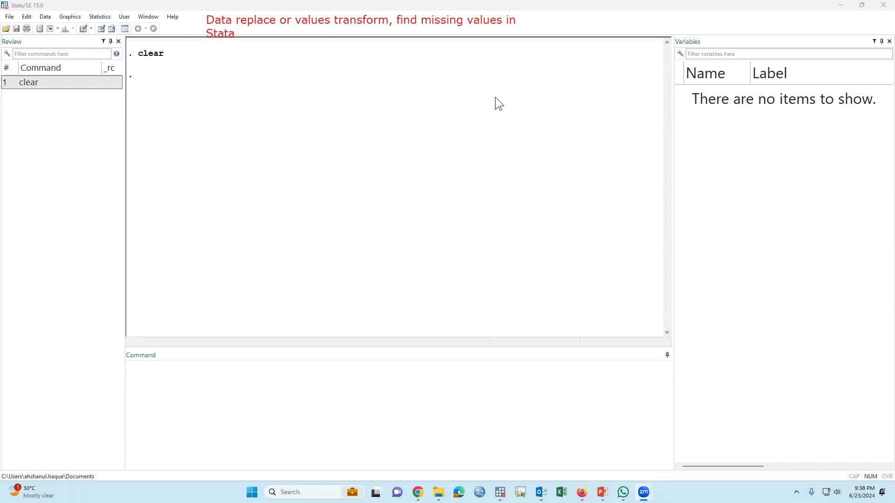
# Load MyData.dta from D:\abc as the current dataset
pyautogui.click(6, 30)
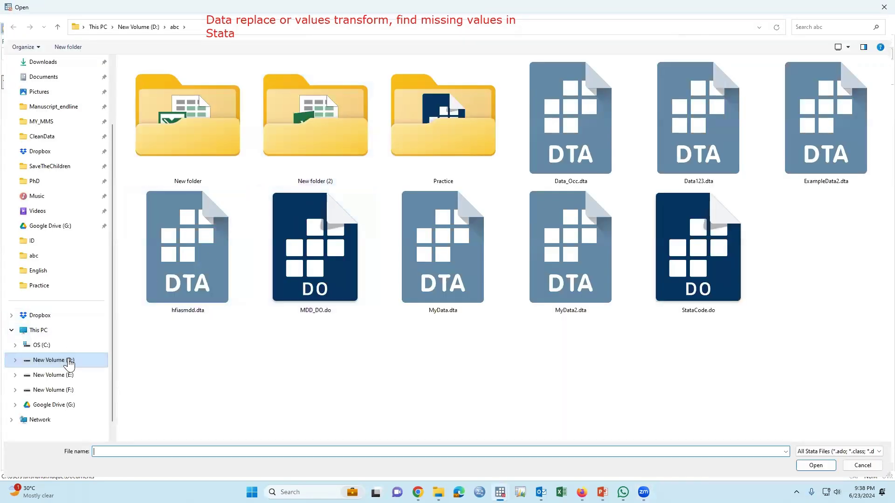
pyautogui.click(69, 361)
pyautogui.doubleClick(205, 154)
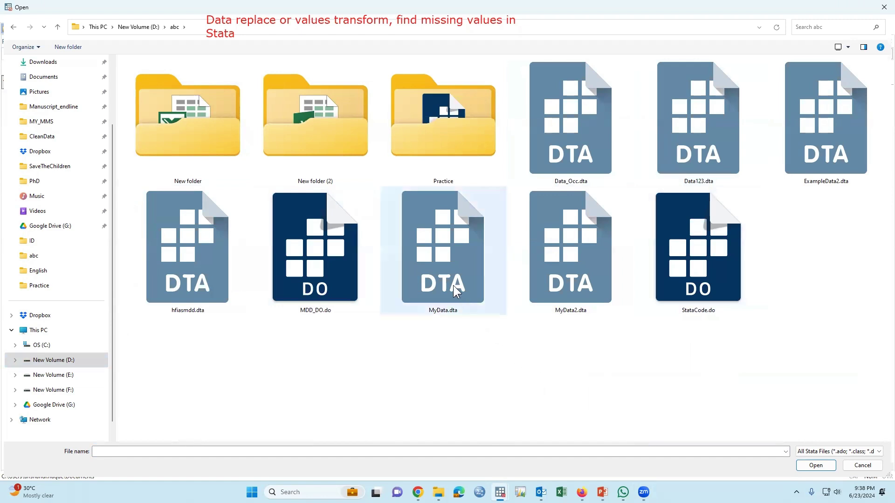
pyautogui.click(461, 305)
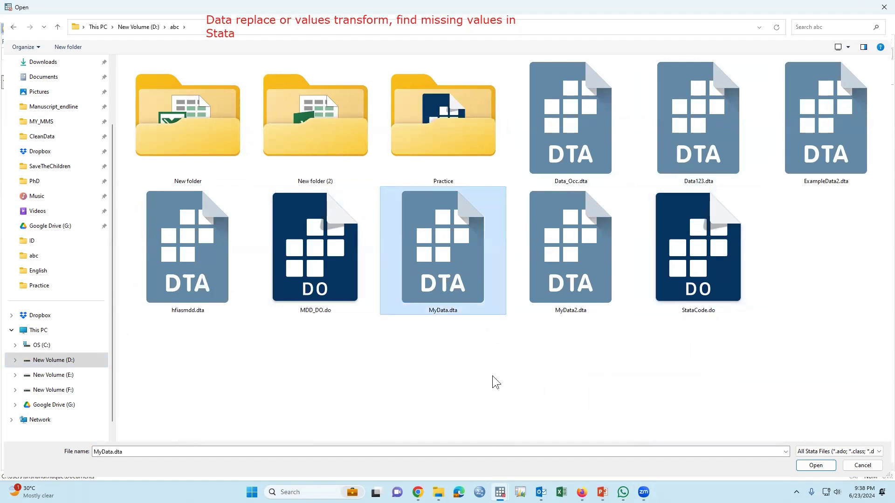
pyautogui.click(819, 465)
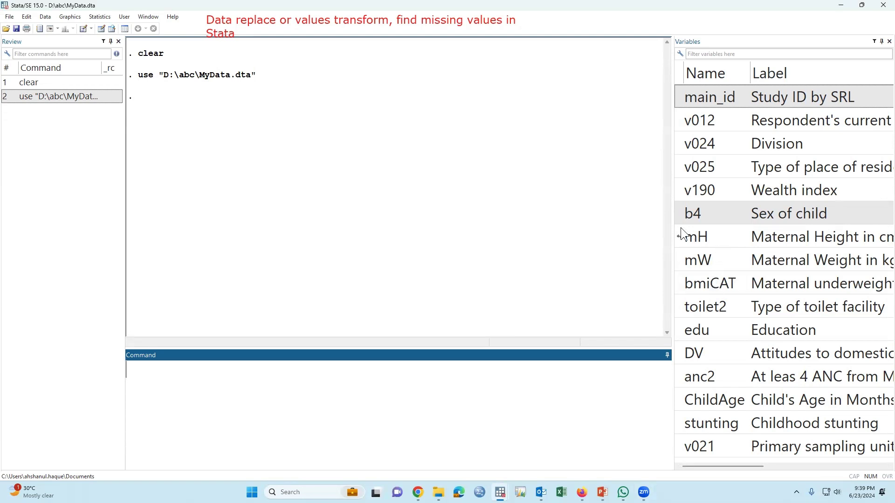
# Widen the variable list slightly and tabulate the division variable v024
pyautogui.moveTo(673, 210); pyautogui.dragTo(659, 211)
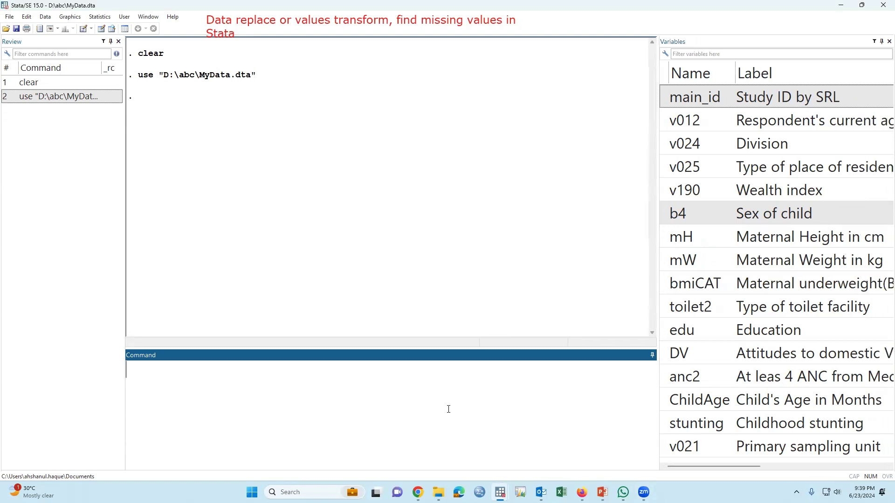
pyautogui.write('tab')
pyautogui.doubleClick(684, 144)
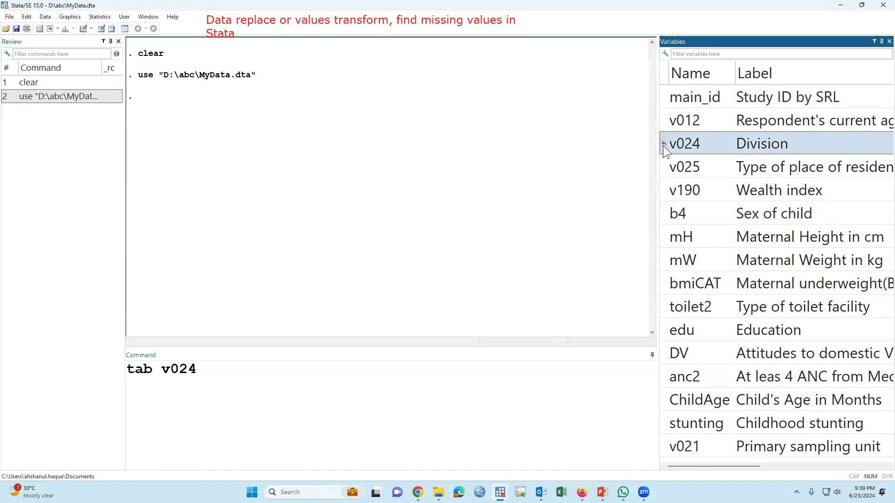
pyautogui.press('Return')
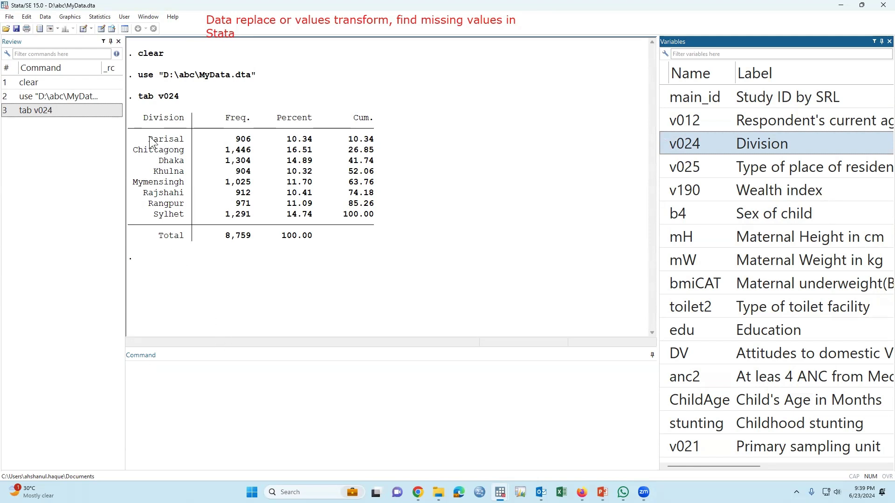
# Add numeric codes to all value labels with the command numlabel, add
pyautogui.click(204, 406)
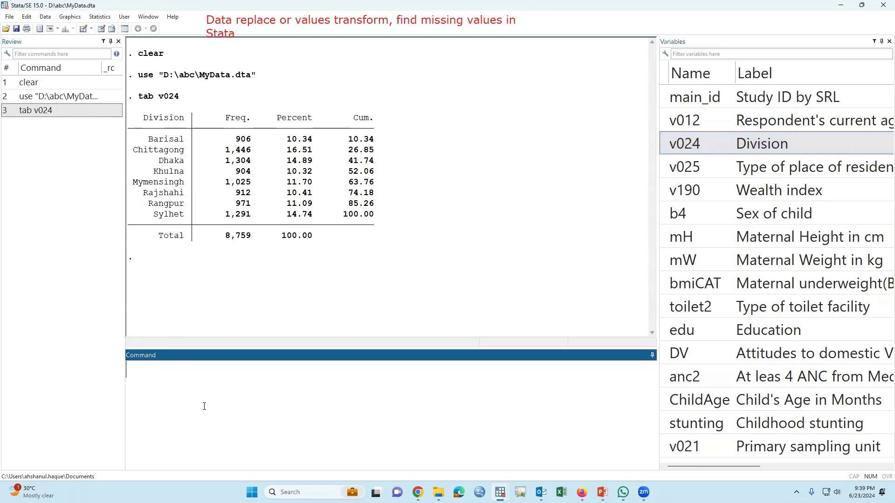
pyautogui.write('numlabel, add')
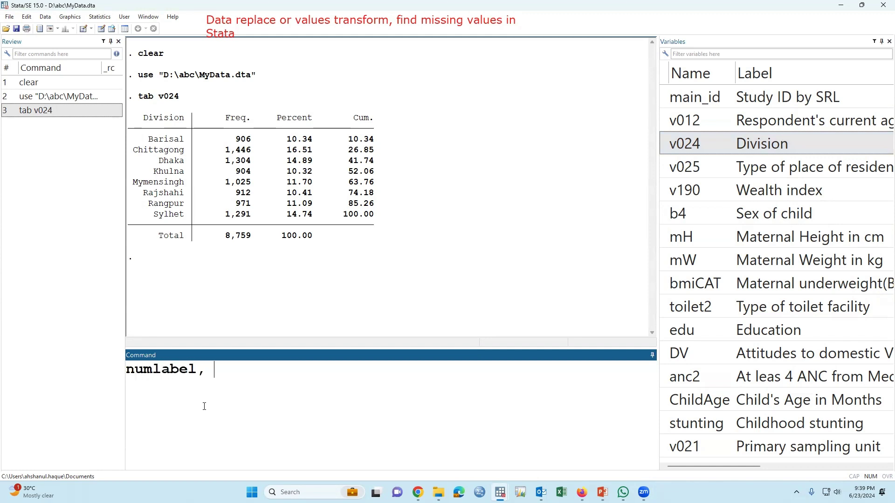
pyautogui.moveTo(241, 378); pyautogui.dragTo(126, 373)
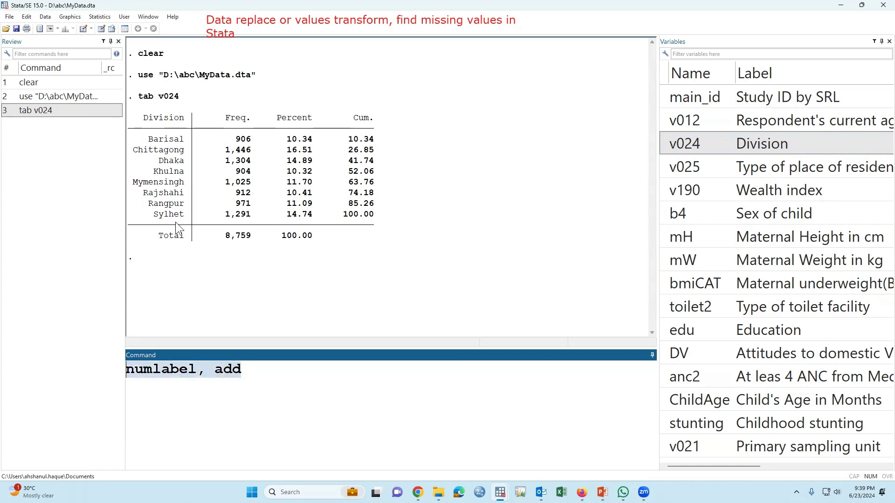
pyautogui.click(292, 376)
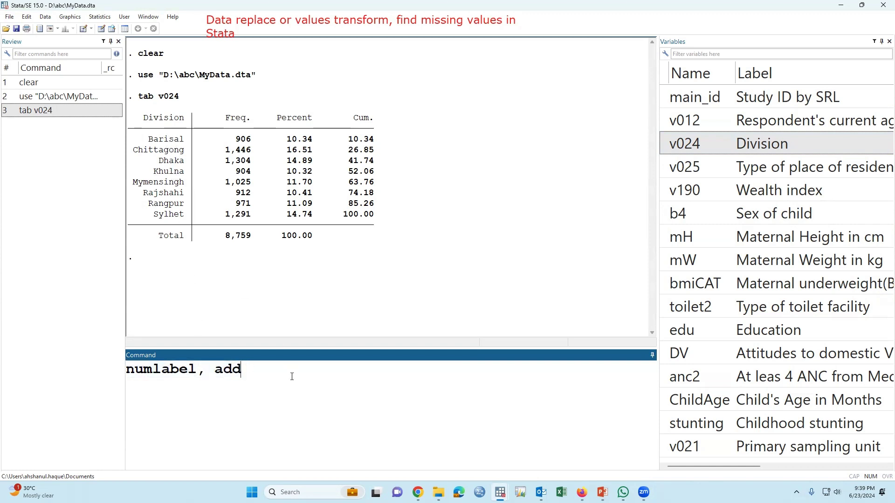
pyautogui.press('Return')
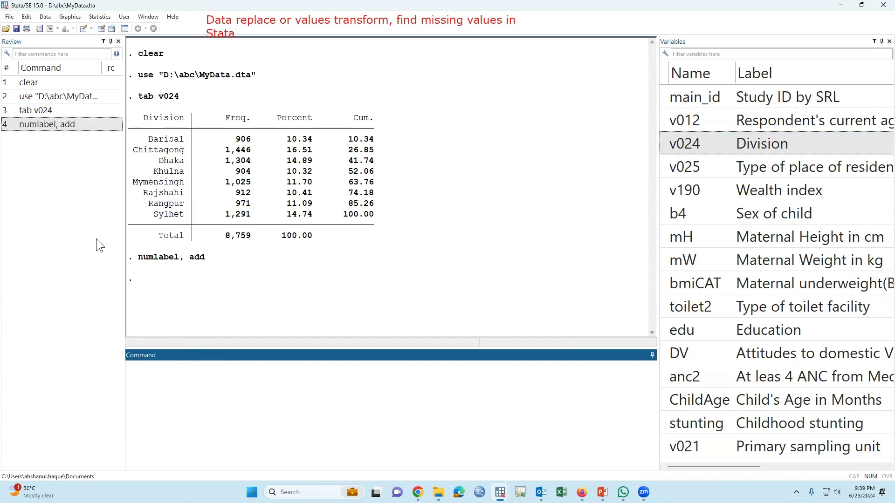
# Rerun the tabulation of v024 to list the divisions with their numeric codes
pyautogui.click(49, 111)
pyautogui.click(245, 373)
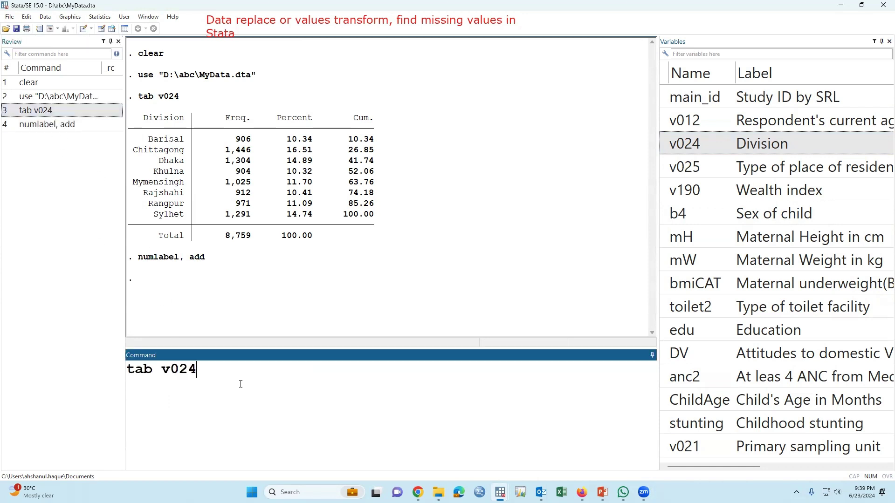
pyautogui.press('Return')
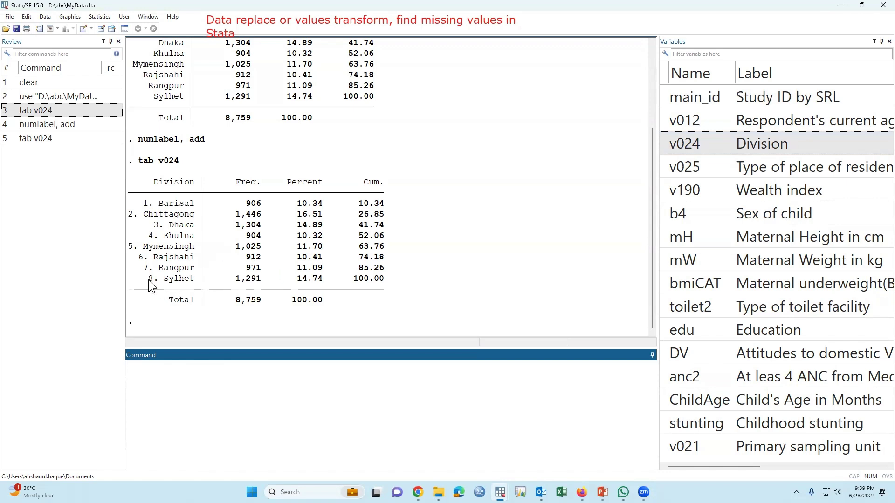
# Examine the Rajshahi, Rangpur and Sylhet rows of the v024 table, focusing on codes 6 and 7
pyautogui.moveTo(128, 279); pyautogui.dragTo(184, 279)
pyautogui.click(173, 259)
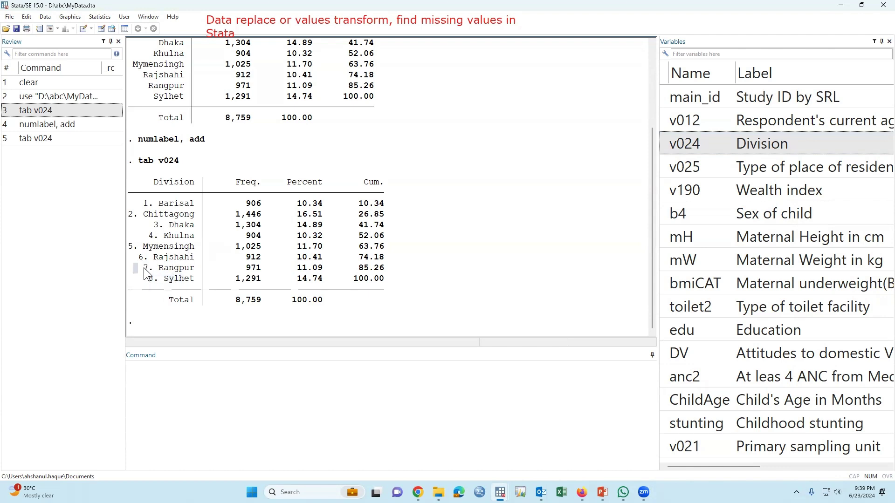
pyautogui.moveTo(144, 269); pyautogui.dragTo(198, 271)
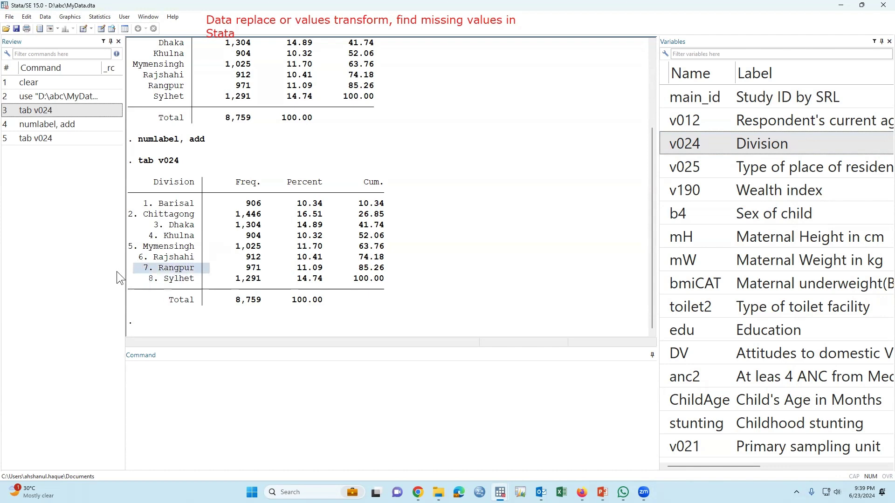
pyautogui.click(140, 273)
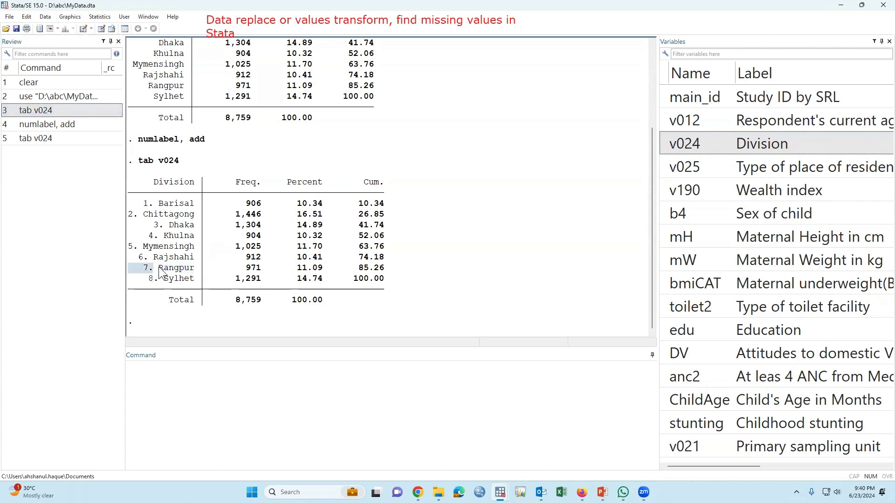
pyautogui.moveTo(127, 267); pyautogui.dragTo(211, 268)
pyautogui.moveTo(133, 257); pyautogui.dragTo(197, 270)
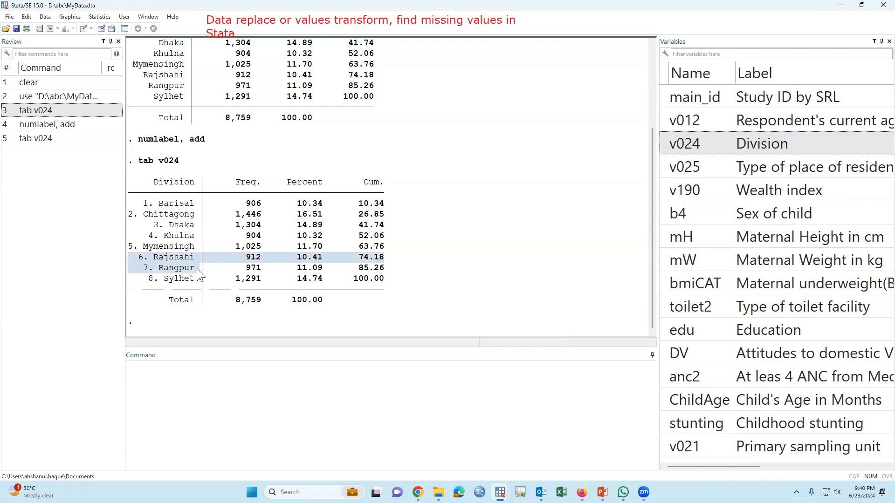
pyautogui.click(147, 285)
pyautogui.moveTo(143, 268); pyautogui.dragTo(154, 269)
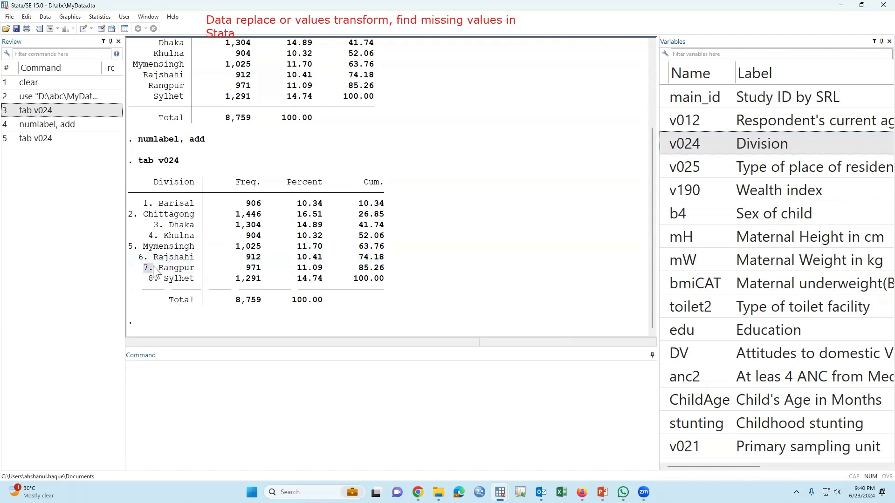
pyautogui.click(142, 259)
# Recode Rangpur into Rajshahi by running replace v024 = 6 if v024 ==7
pyautogui.click(193, 386)
pyautogui.write('replace')
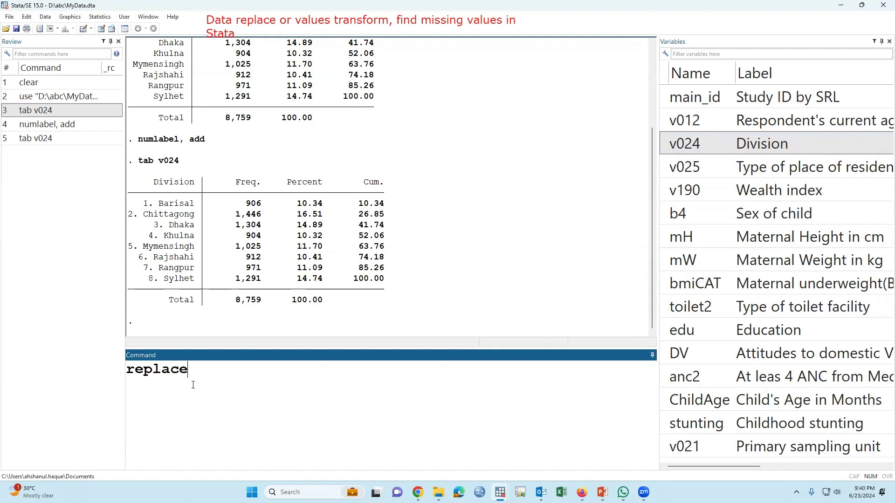
pyautogui.doubleClick(662, 146)
pyautogui.click(349, 395)
pyautogui.write('= 6 if')
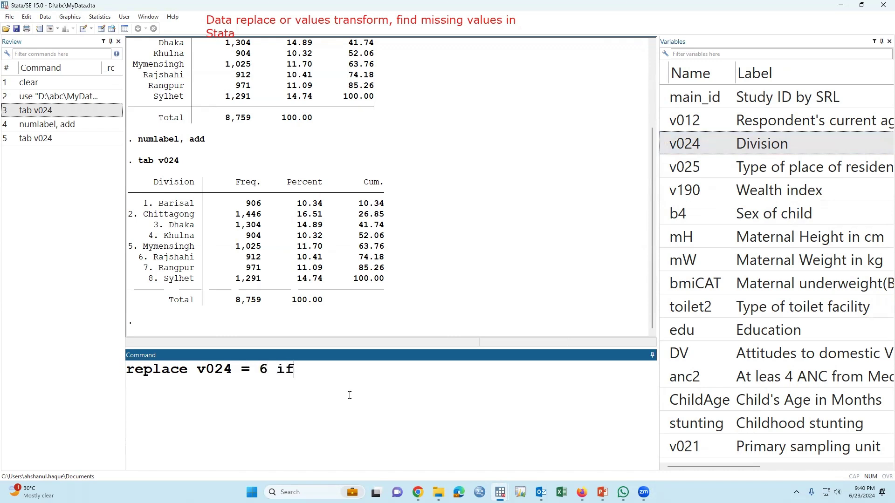
pyautogui.doubleClick(661, 144)
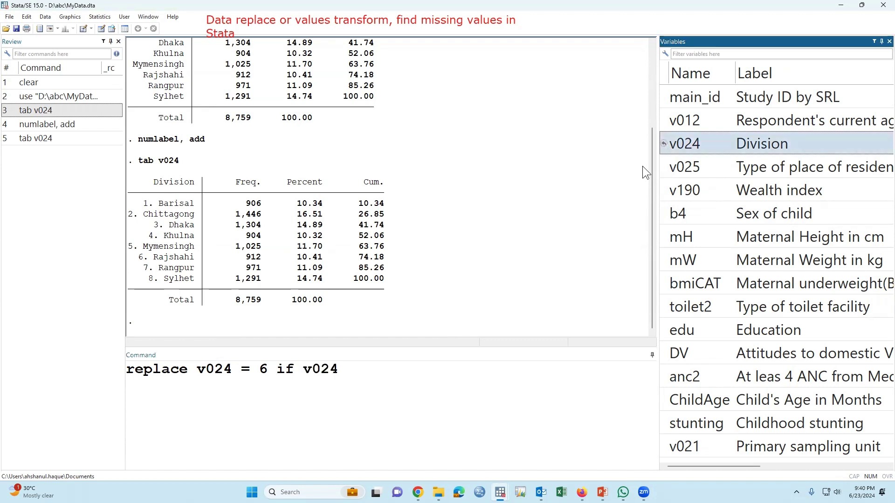
pyautogui.click(380, 422)
pyautogui.write('==')
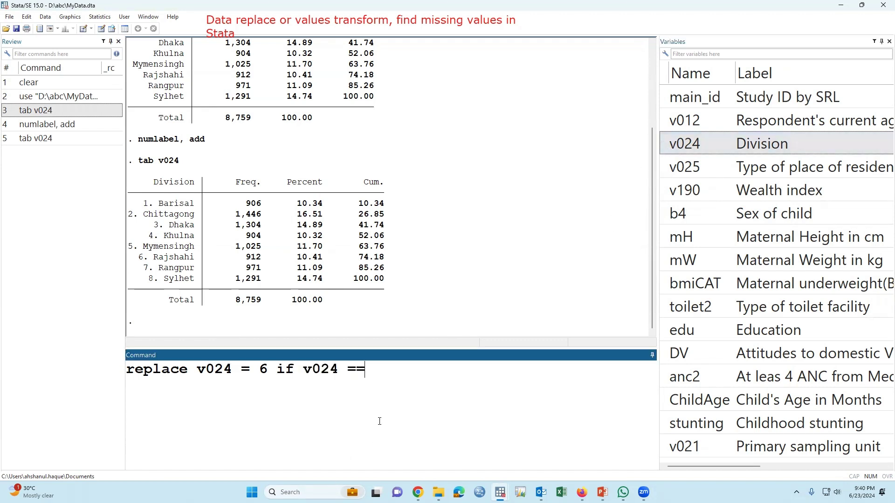
pyautogui.write('7')
pyautogui.press('Return')
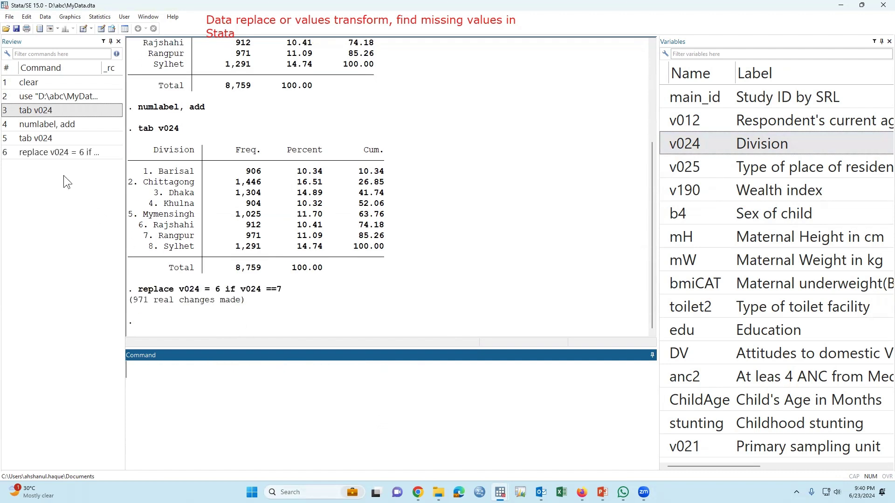
# Tabulate v024 once more and check the Rajshahi row after the replacement
pyautogui.doubleClick(45, 138)
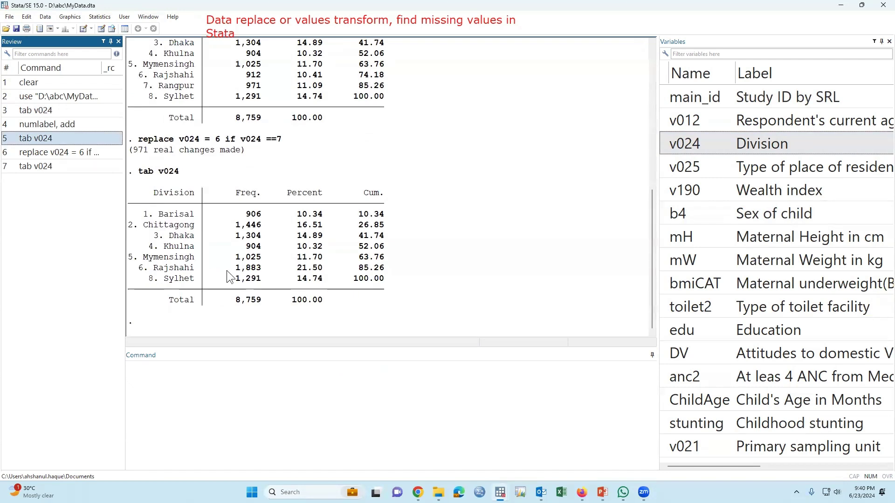
pyautogui.moveTo(132, 269); pyautogui.dragTo(381, 273)
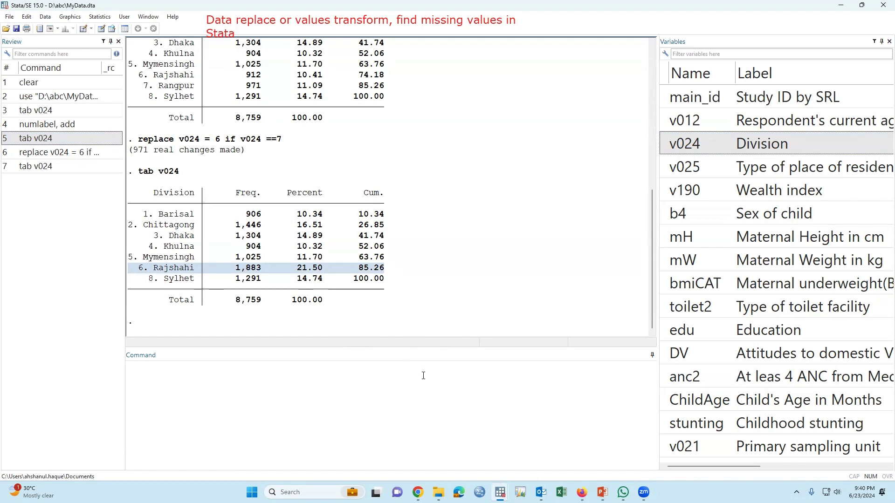
# Browse main_id and v012 with the br command and place the restored Data Editor window beside the v024 results
pyautogui.click(445, 383)
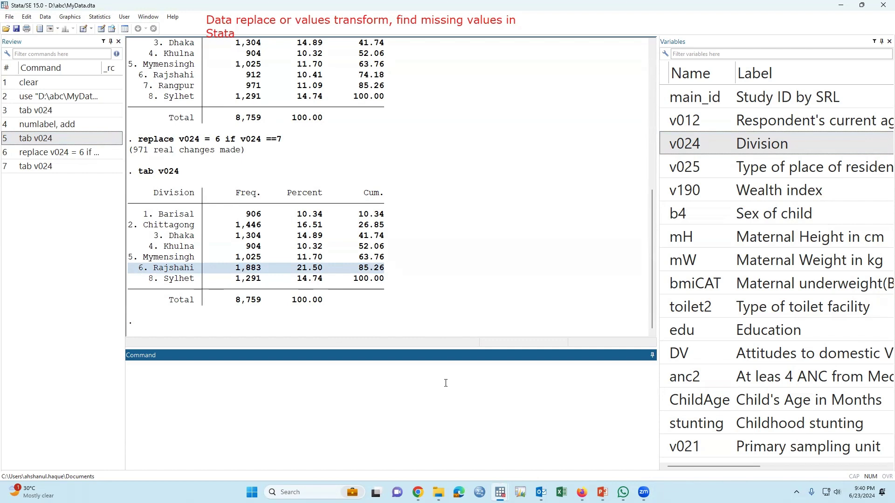
pyautogui.write('br')
pyautogui.doubleClick(667, 97)
pyautogui.doubleClick(664, 122)
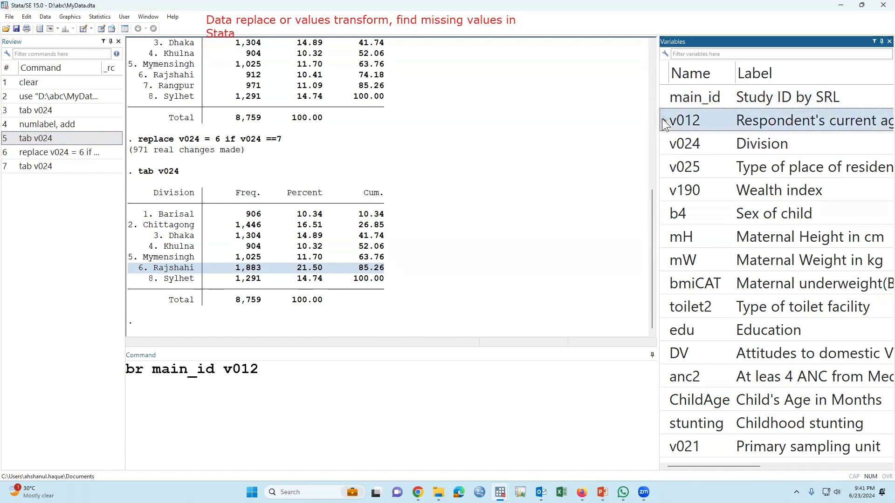
pyautogui.press('Return')
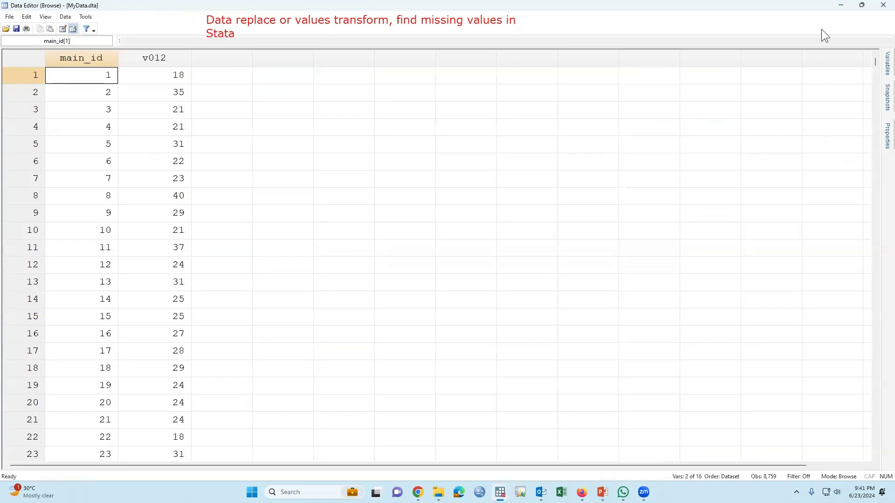
pyautogui.click(861, 5)
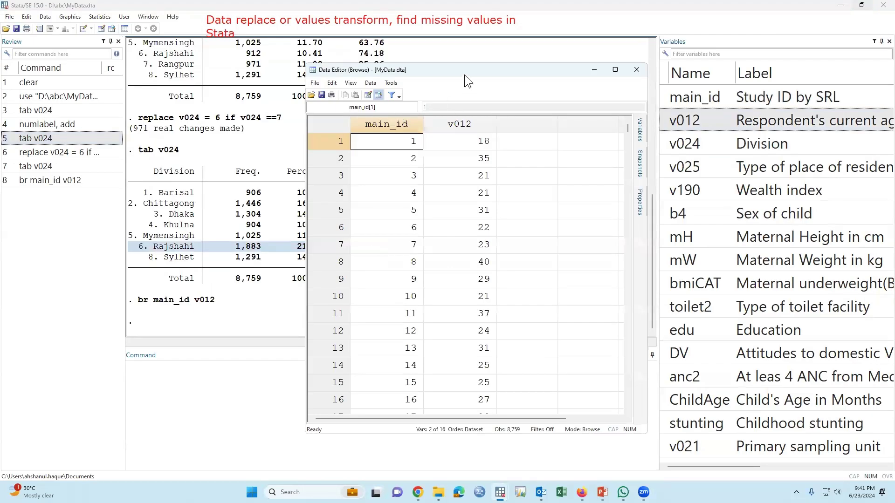
pyautogui.moveTo(468, 71); pyautogui.dragTo(624, 32)
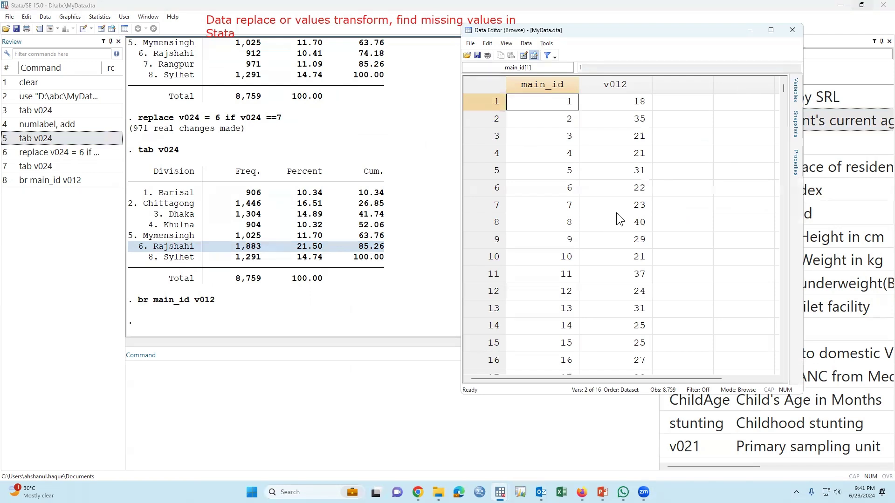
# Inspect the main_id and v012 cells of the sixth observation
pyautogui.click(634, 189)
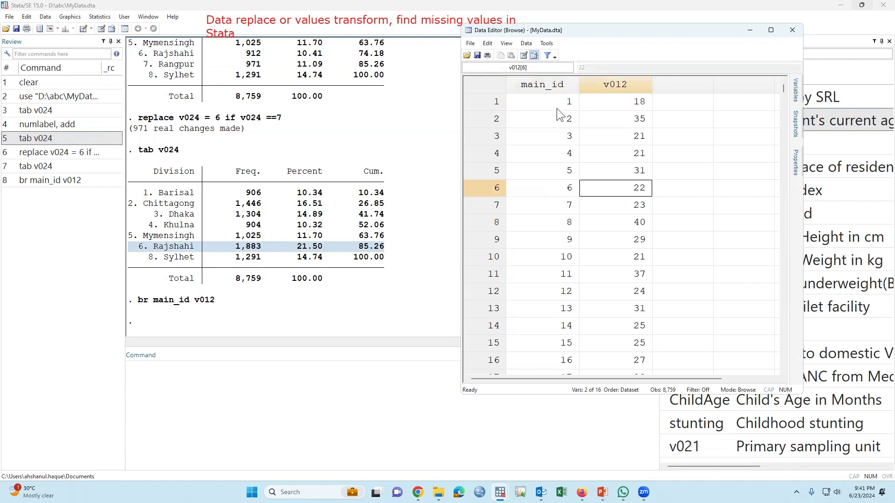
pyautogui.click(571, 188)
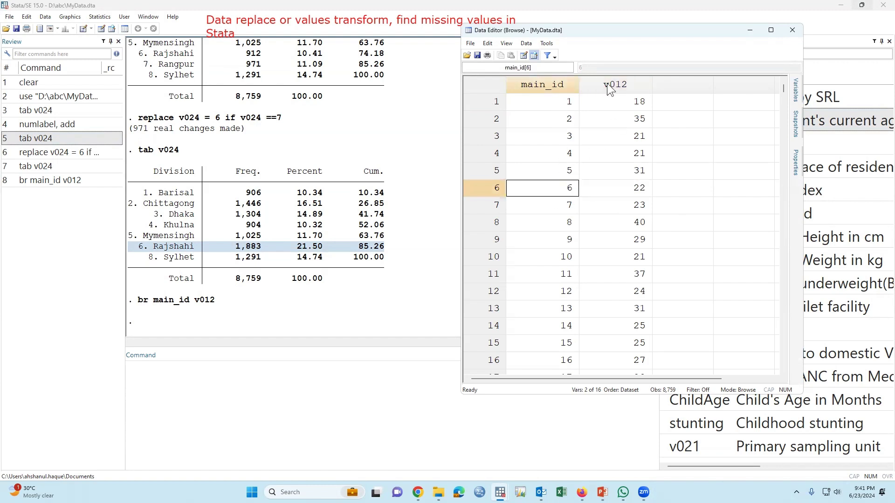
pyautogui.click(639, 196)
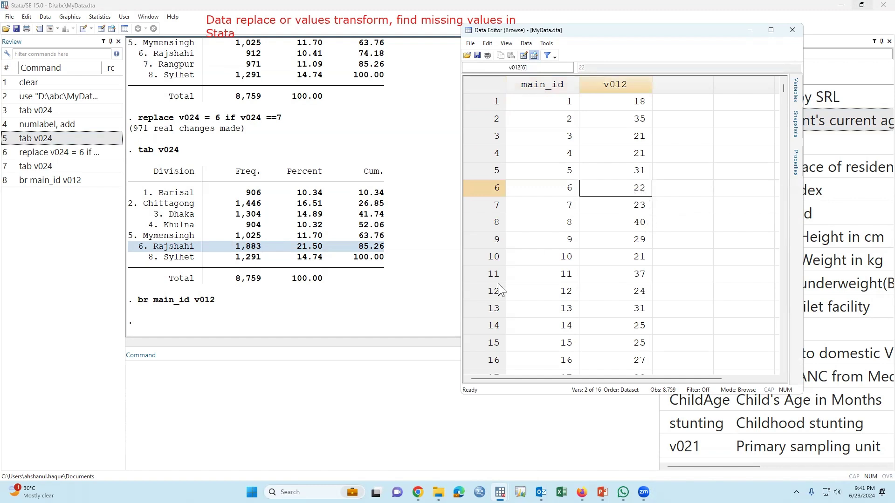
# Set the respondent's age to missing for study ID 6 by running replace v012 = . if main_id==6
pyautogui.click(376, 361)
pyautogui.write('replace')
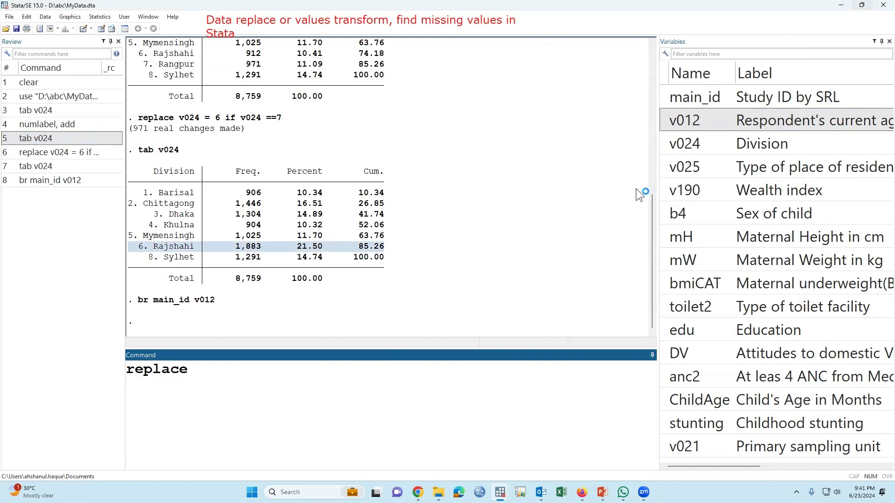
pyautogui.click(663, 120)
pyautogui.click(335, 379)
pyautogui.write('= .  if')
pyautogui.click(668, 100)
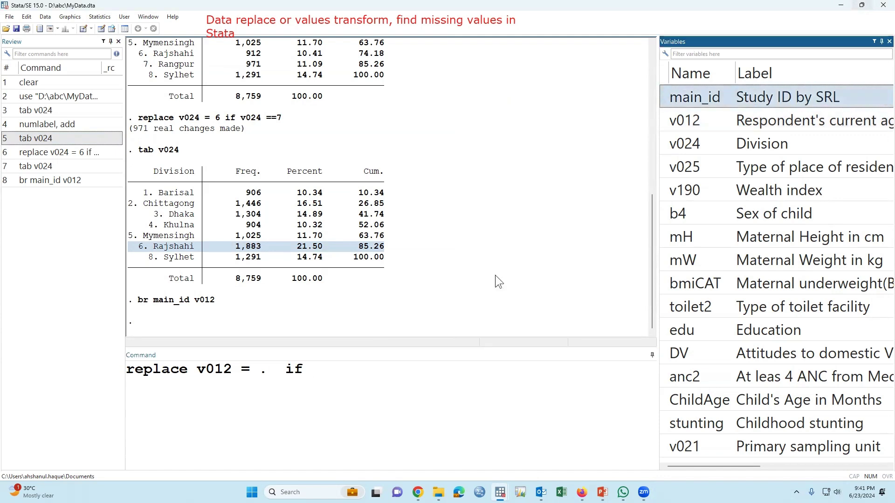
pyautogui.doubleClick(665, 100)
pyautogui.moveTo(500, 492)
pyautogui.click(610, 435)
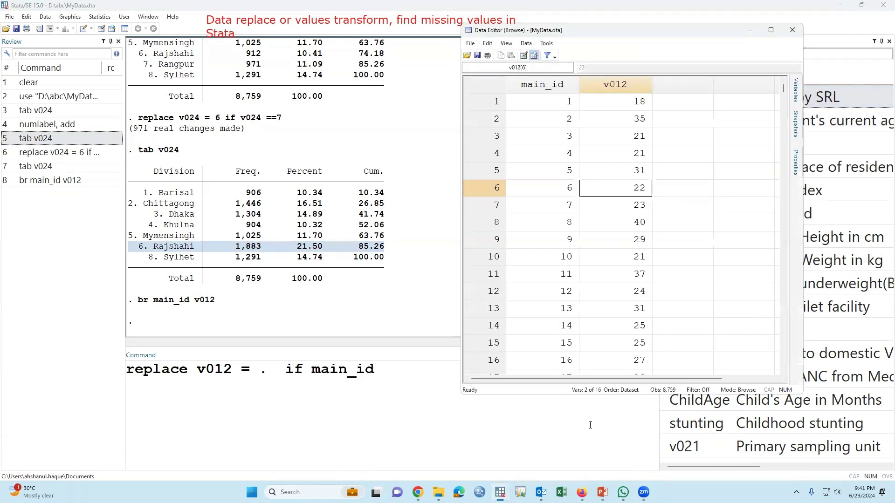
pyautogui.click(393, 370)
pyautogui.write('==6')
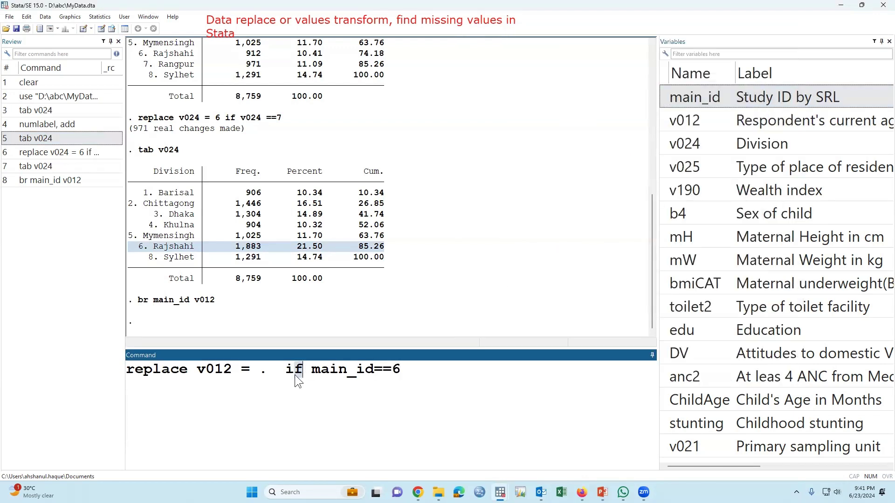
pyautogui.moveTo(375, 369); pyautogui.dragTo(391, 370)
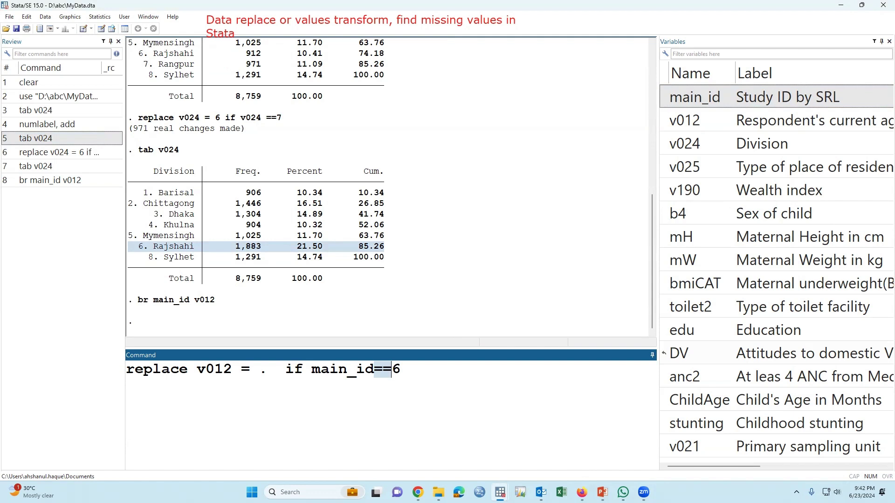
pyautogui.click(472, 379)
pyautogui.press('Return')
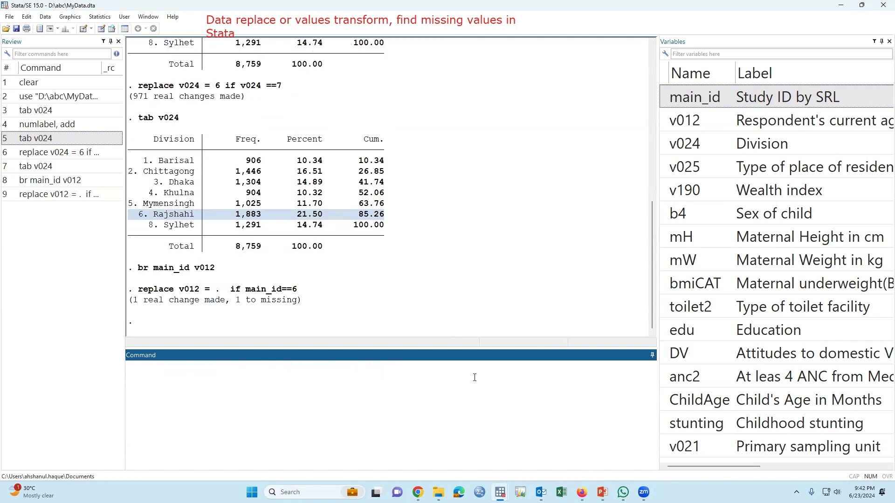
# Check the v012 value of the sixth observation in the Data Editor, then return to the results
pyautogui.moveTo(500, 492)
pyautogui.click(591, 454)
pyautogui.click(629, 205)
pyautogui.click(642, 195)
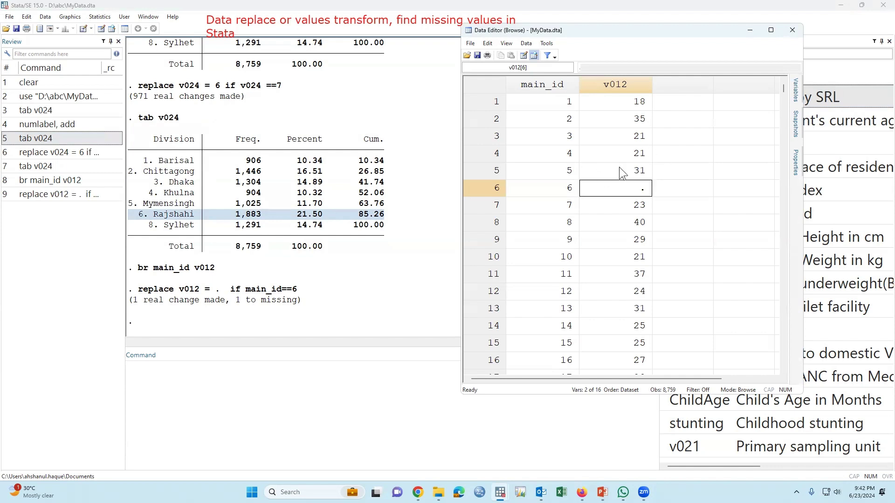
pyautogui.click(407, 319)
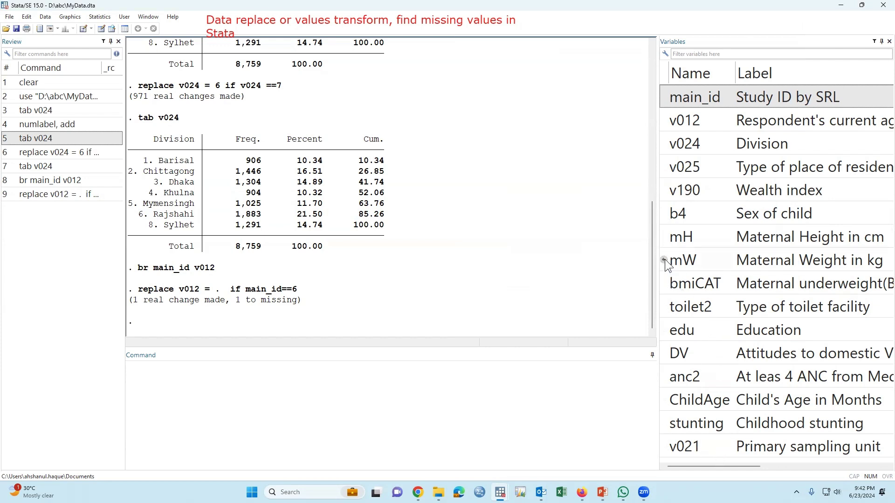
pyautogui.click(666, 281)
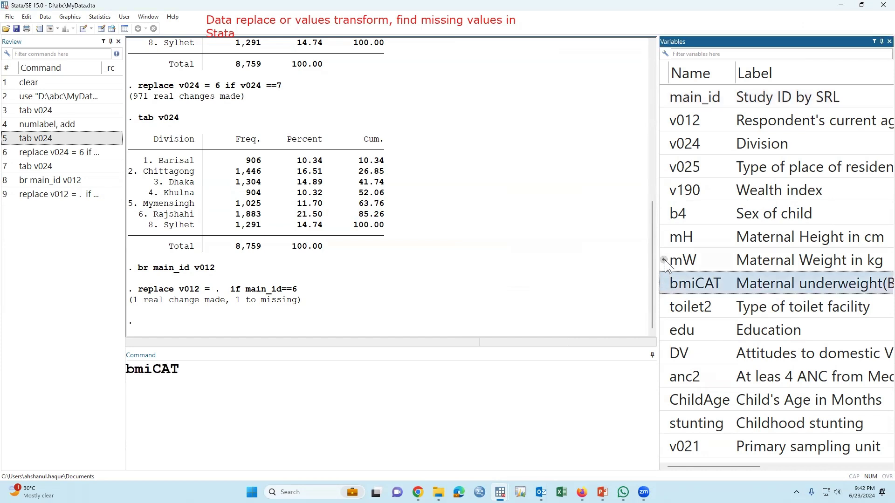
pyautogui.click(665, 260)
pyautogui.moveTo(180, 369); pyautogui.dragTo(121, 368)
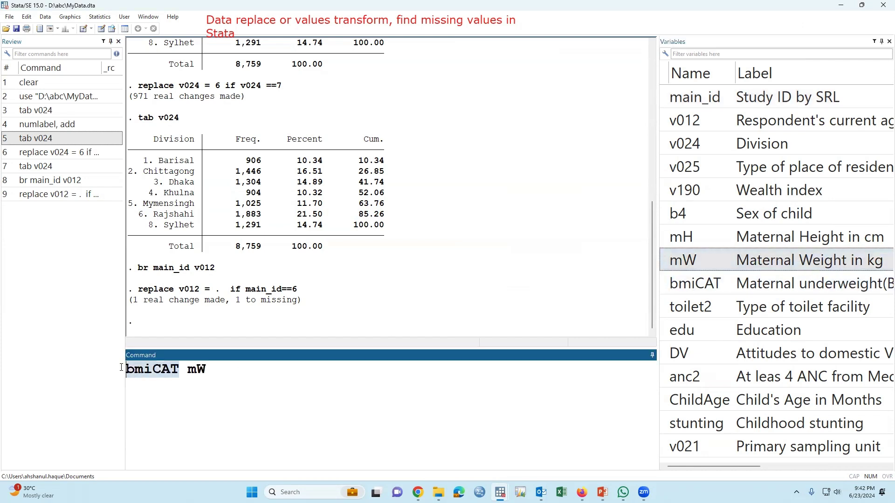
pyautogui.moveTo(207, 369); pyautogui.dragTo(122, 370)
# Browse study ID and maternal weight by running br main_id mW
pyautogui.write('br')
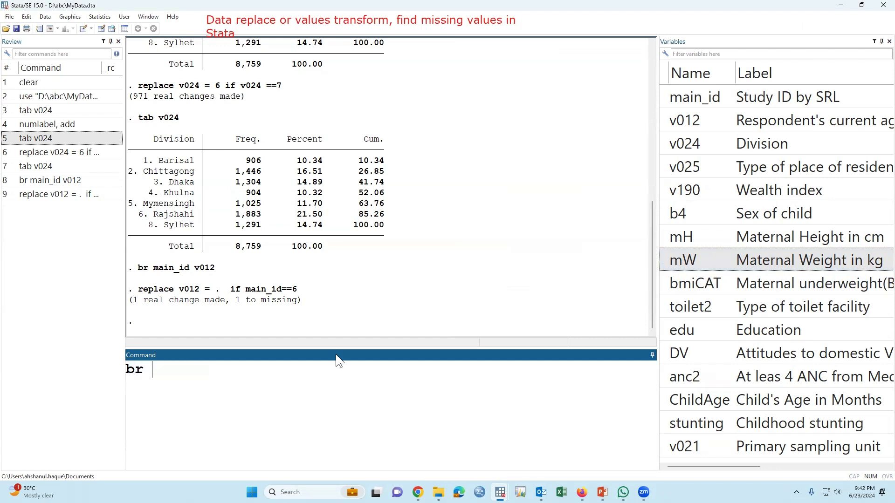
pyautogui.click(664, 97)
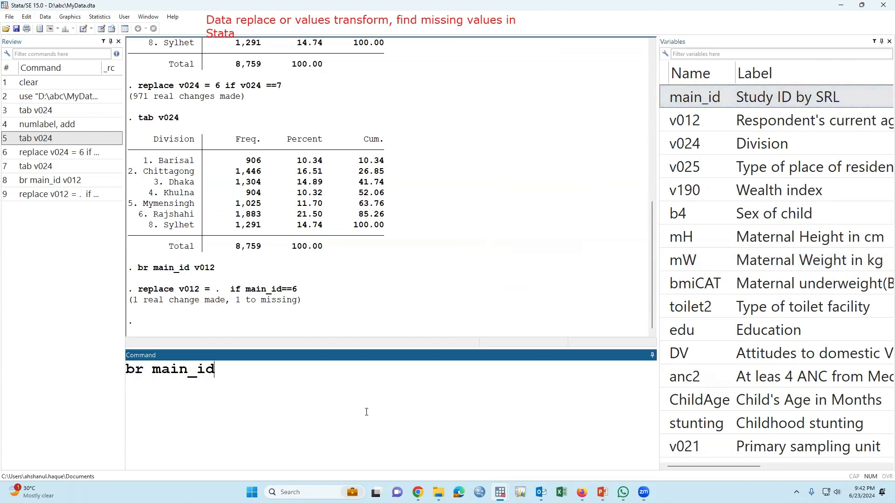
pyautogui.click(661, 258)
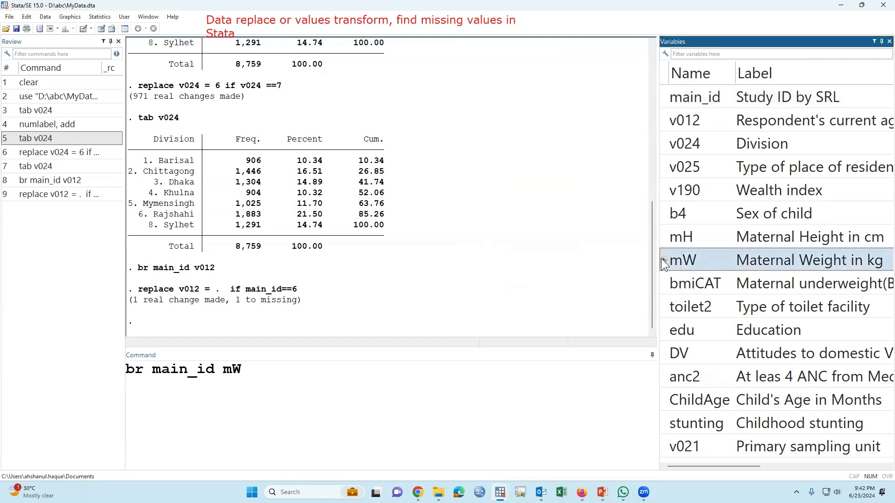
pyautogui.press('Return')
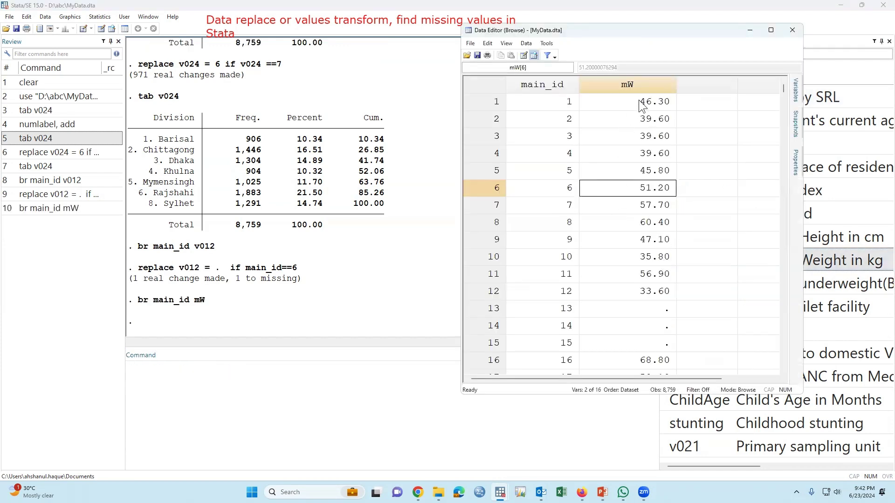
# Sort the dataset by mW with a standard ascending sort
pyautogui.rightClick(639, 85)
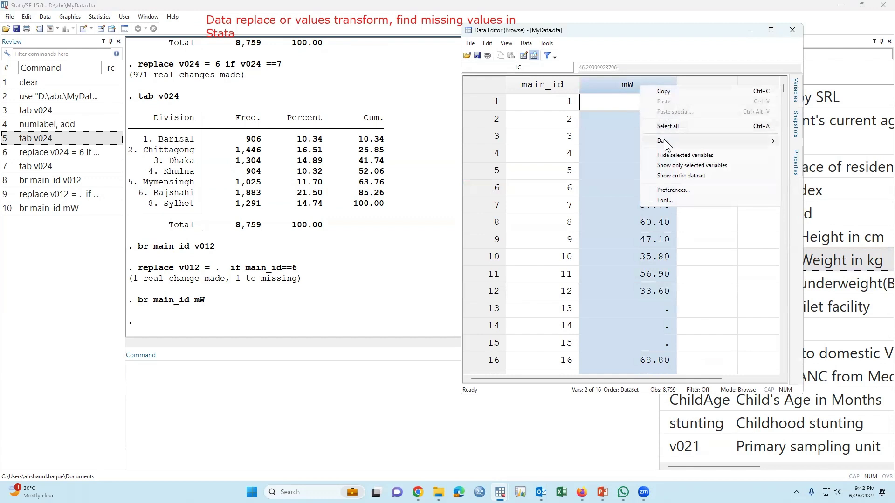
pyautogui.moveTo(664, 139)
pyautogui.click(533, 196)
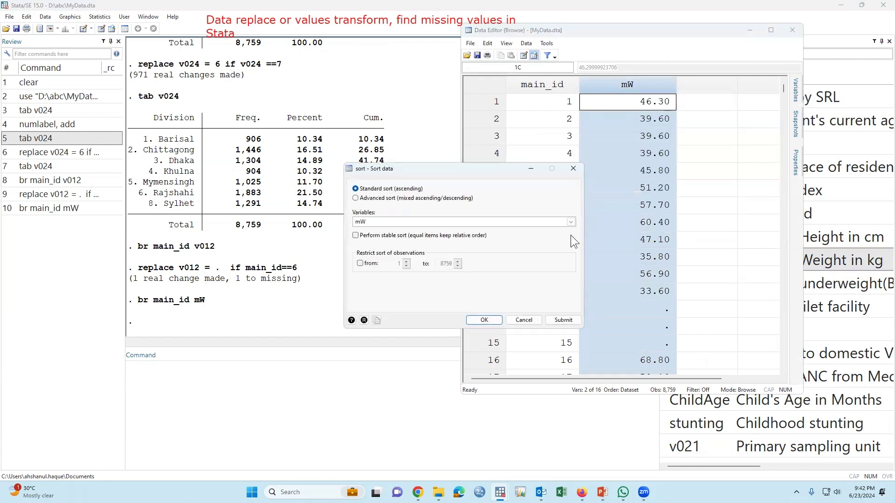
pyautogui.click(484, 320)
# Examine the end of the sorted mW column, locating the highest weight and where the missing values begin
pyautogui.moveTo(783, 97); pyautogui.dragTo(779, 365)
pyautogui.scroll(18, 747, 308)
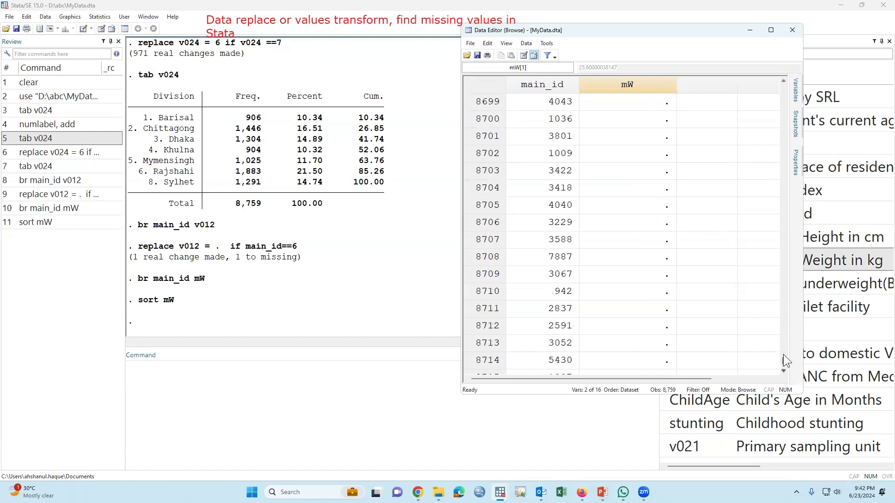
pyautogui.moveTo(784, 358)
pyautogui.mouseDown()
pyautogui.moveTo(787, 346)
pyautogui.moveTo(786, 358)
pyautogui.mouseUp()
pyautogui.scroll(20, 732, 317)
pyautogui.scroll(-2, 735, 322)
pyautogui.click(650, 224)
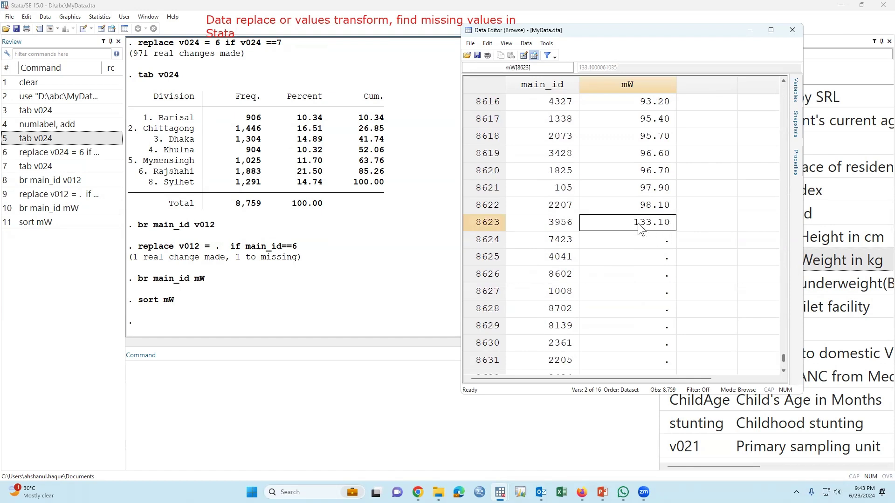
pyautogui.press('Down')
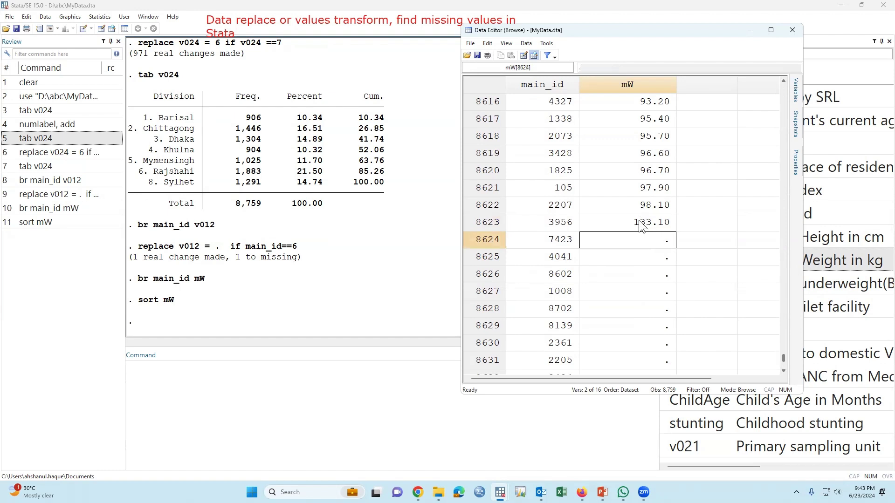
pyautogui.click(641, 225)
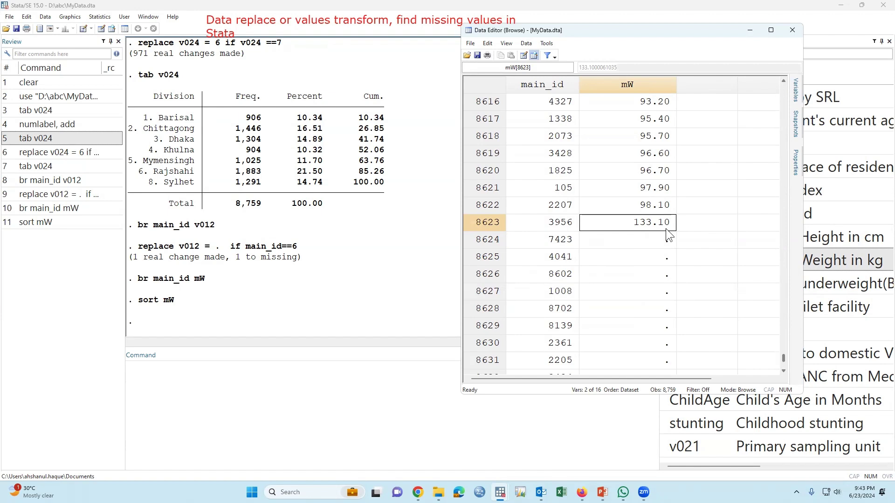
# Try to replace maternal weights above 100 by running replace mW = if mW>100
pyautogui.click(302, 385)
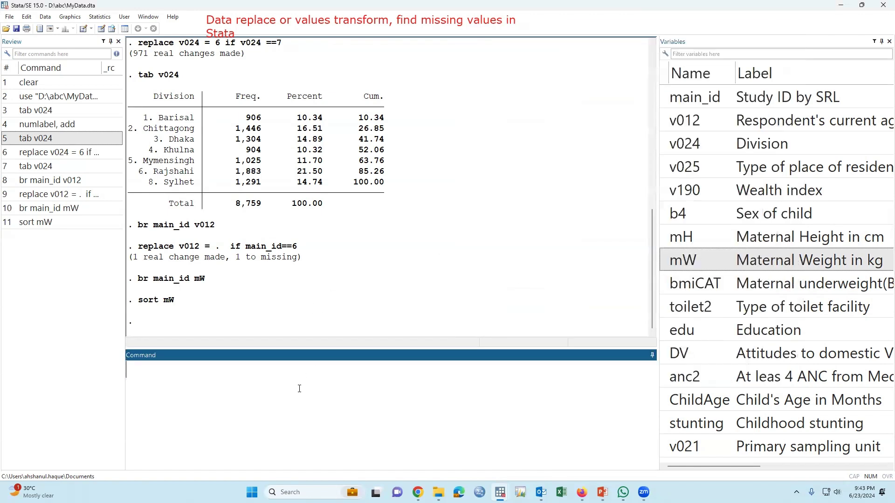
pyautogui.write('replace')
pyautogui.click(664, 259)
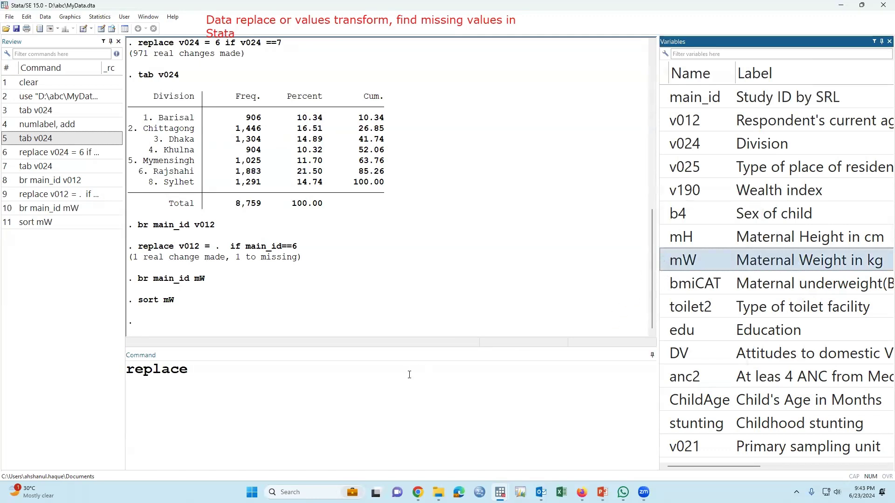
pyautogui.doubleClick(665, 259)
pyautogui.click(389, 412)
pyautogui.write('= if')
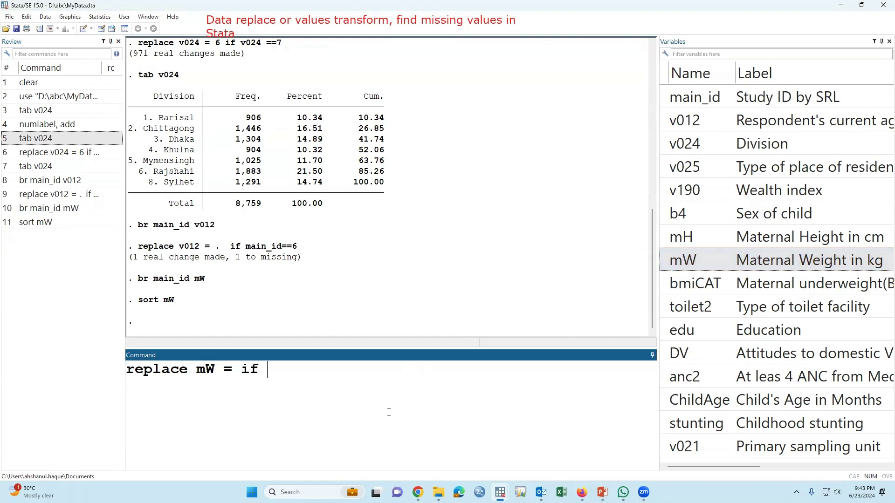
pyautogui.doubleClick(664, 259)
pyautogui.click(440, 392)
pyautogui.write('>100')
pyautogui.press('Return')
# Recall the last replace command, insert the missing-value dot, and run replace mW = . if mW>100
pyautogui.click(70, 237)
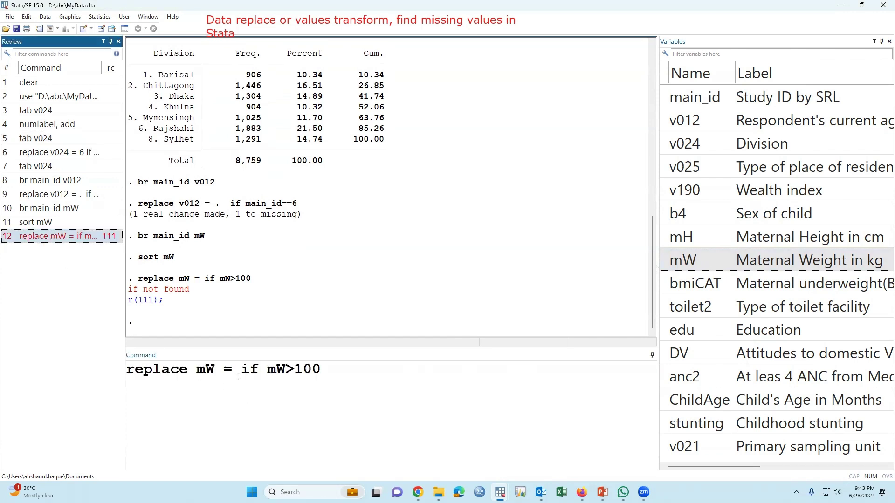
pyautogui.click(237, 377)
pyautogui.write('.')
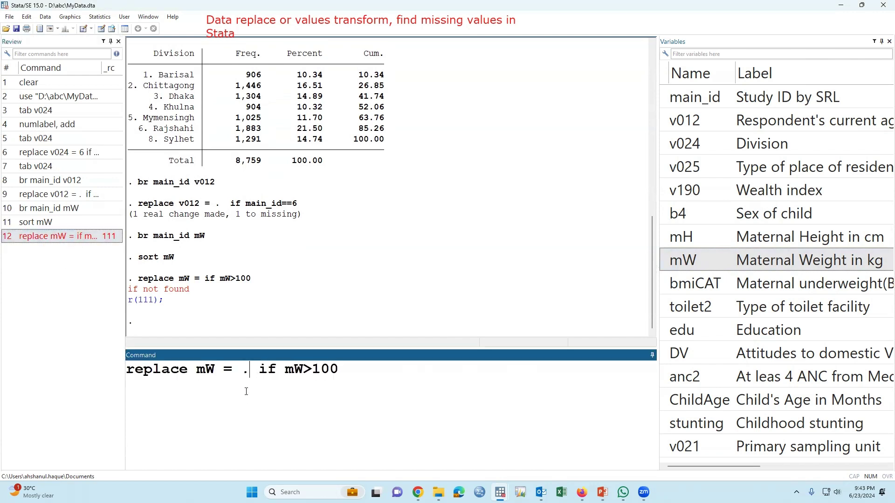
pyautogui.moveTo(222, 370); pyautogui.dragTo(250, 379)
pyautogui.press('End')
pyautogui.doubleClick(292, 371)
pyautogui.click(362, 371)
pyautogui.press('Return')
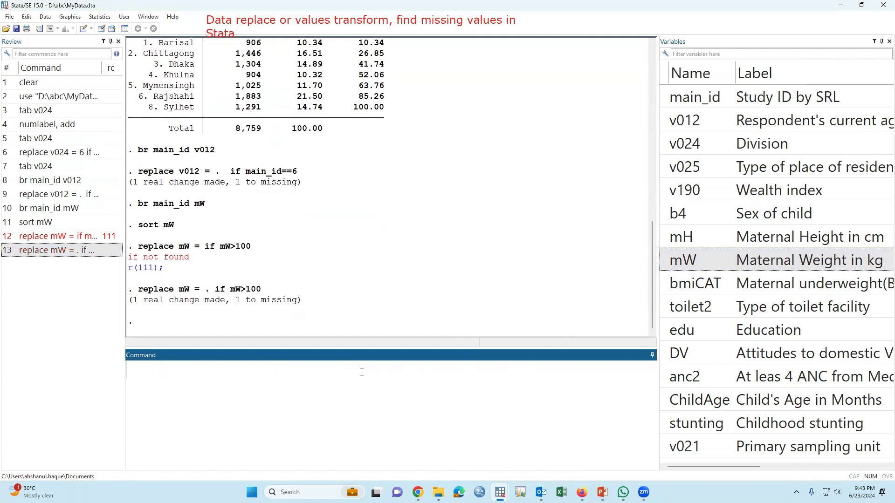
# Check the end of the sorted mW column in the data browser and locate the first maternal weight above 90
pyautogui.moveTo(499, 492)
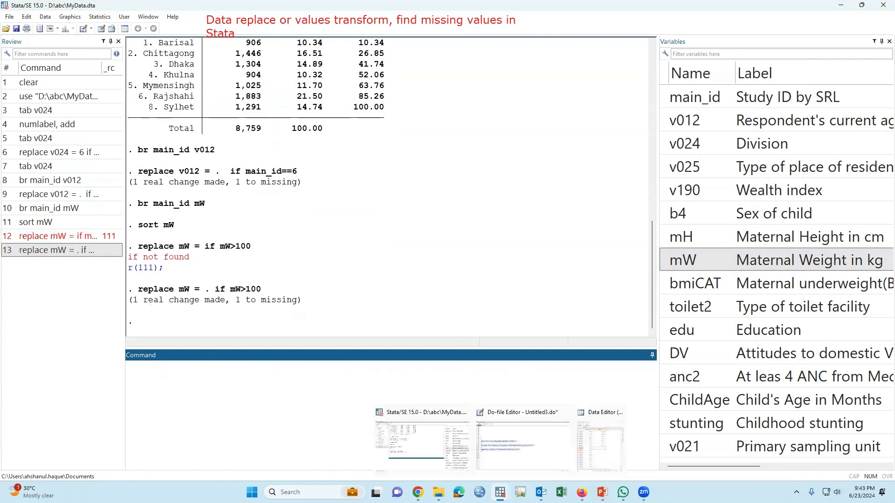
pyautogui.click(600, 450)
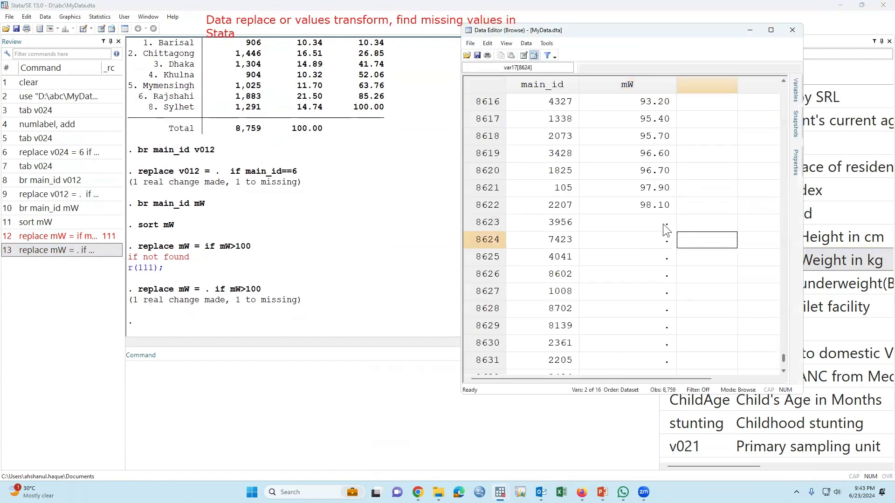
pyautogui.scroll(2, 655, 274)
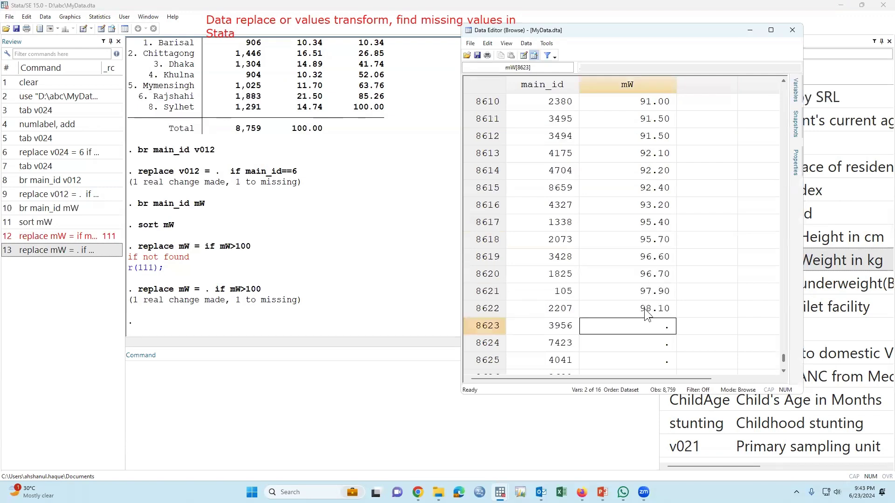
pyautogui.scroll(2, 619, 315)
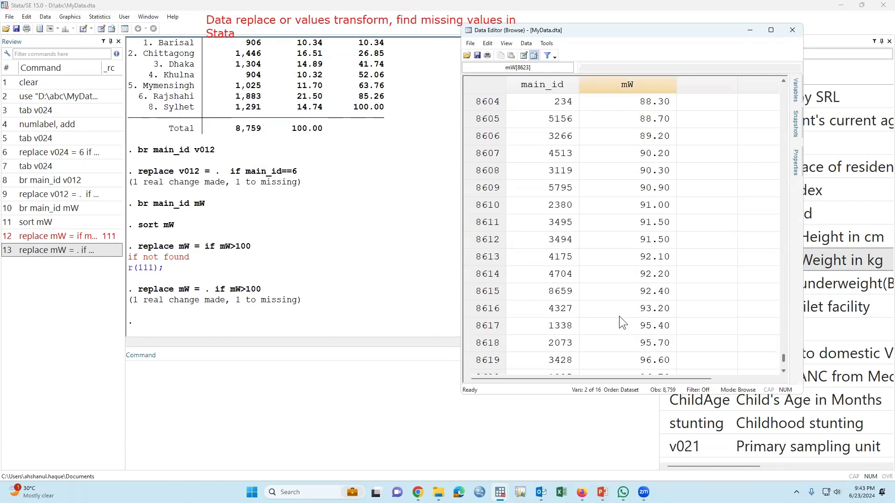
pyautogui.click(653, 154)
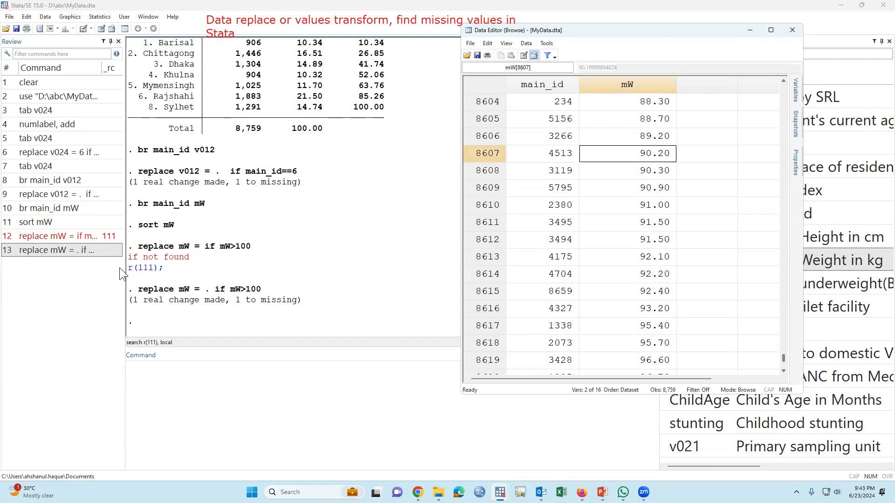
# Reuse the last replace command with a cutoff of 90, running replace mW = . if mW>90
pyautogui.click(95, 252)
pyautogui.click(348, 368)
pyautogui.press('BackSpace')
pyautogui.press('BackSpace')
pyautogui.press('BackSpace')
pyautogui.write('90')
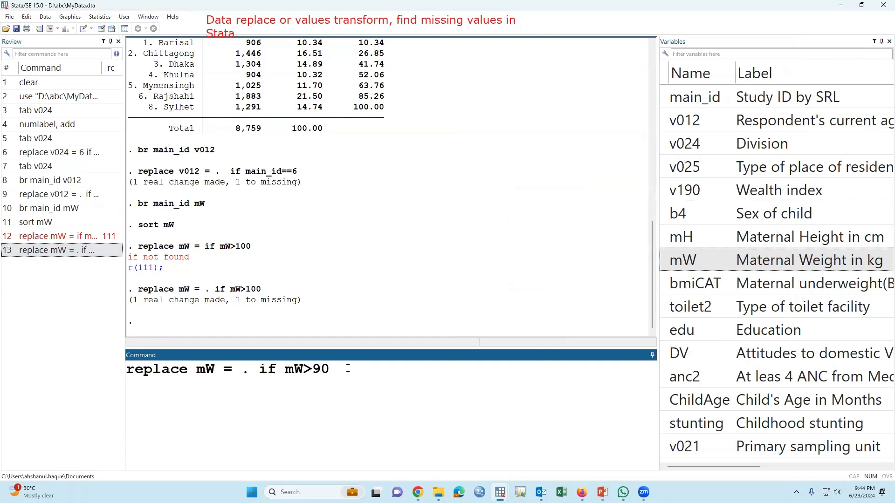
pyautogui.press('Return')
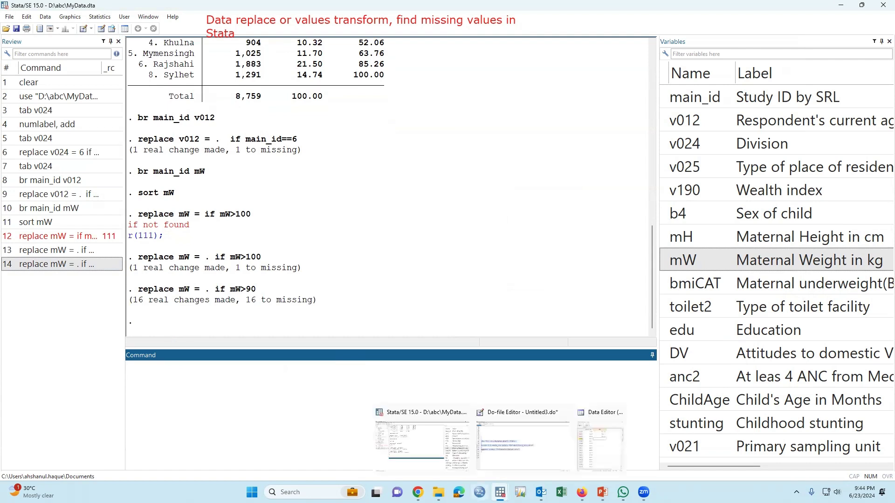
# Inspect the mW values from row 8607 onward in the data browser, then minimize the browser
pyautogui.moveTo(500, 492)
pyautogui.click(615, 441)
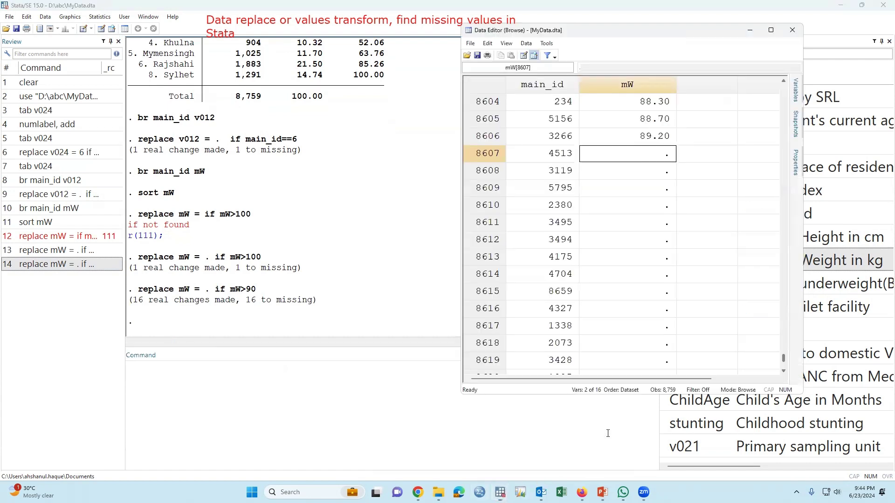
pyautogui.moveTo(649, 155); pyautogui.dragTo(645, 243)
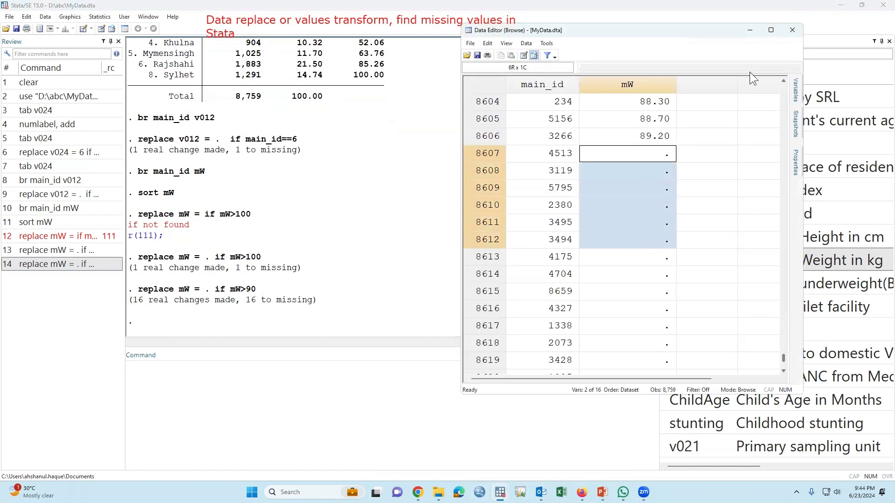
pyautogui.click(750, 32)
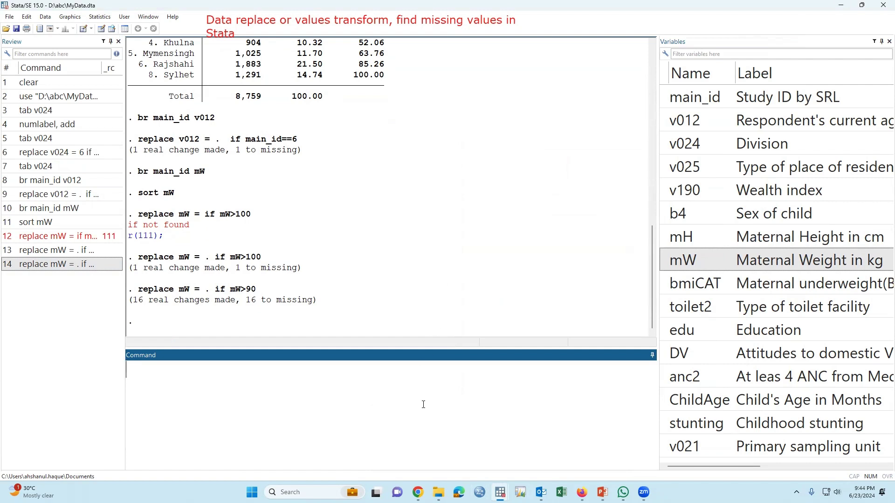
# Tabulate place of residence with tab v025, and again including missing values with tab v025, miss
pyautogui.write('tab')
pyautogui.click(664, 167)
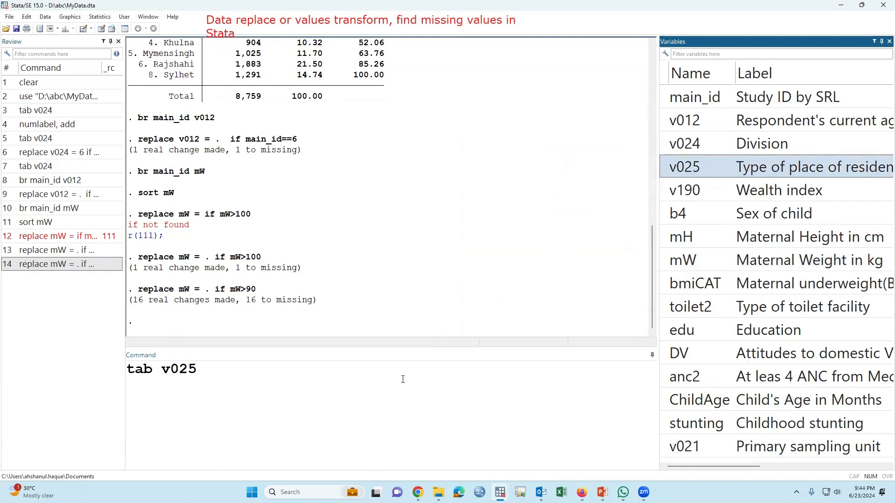
pyautogui.press('Return')
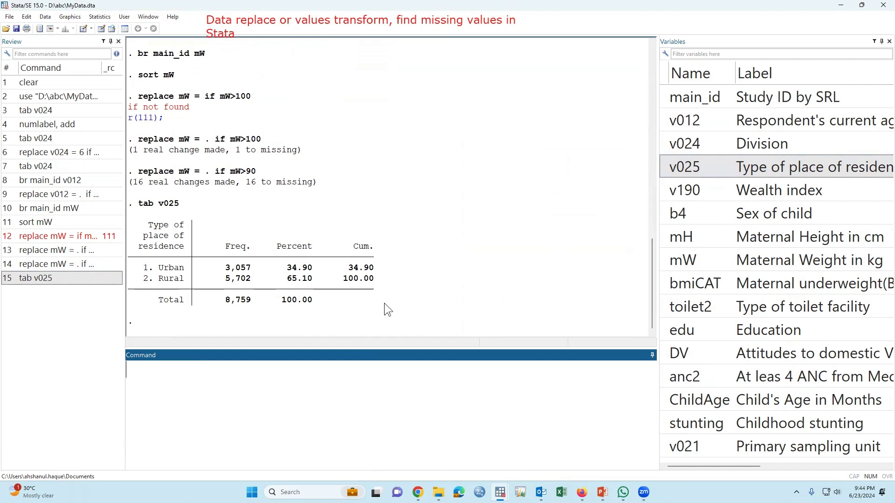
pyautogui.click(74, 280)
pyautogui.write(', miss')
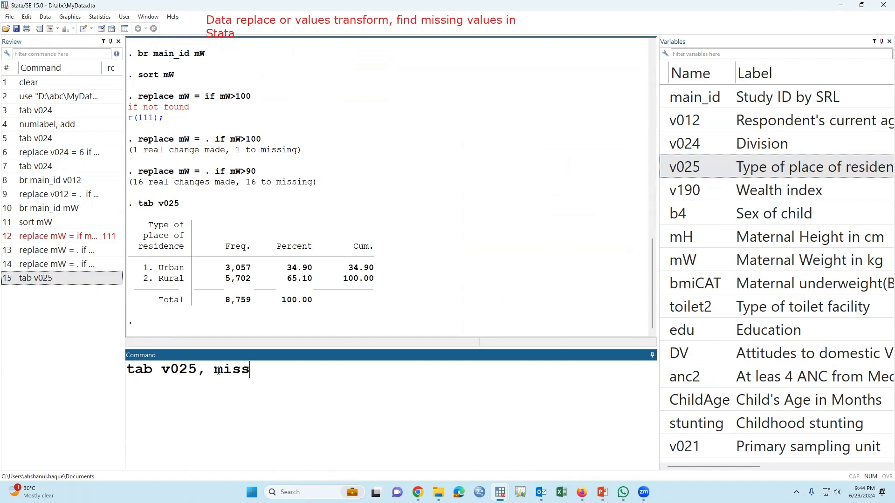
pyautogui.press('Return')
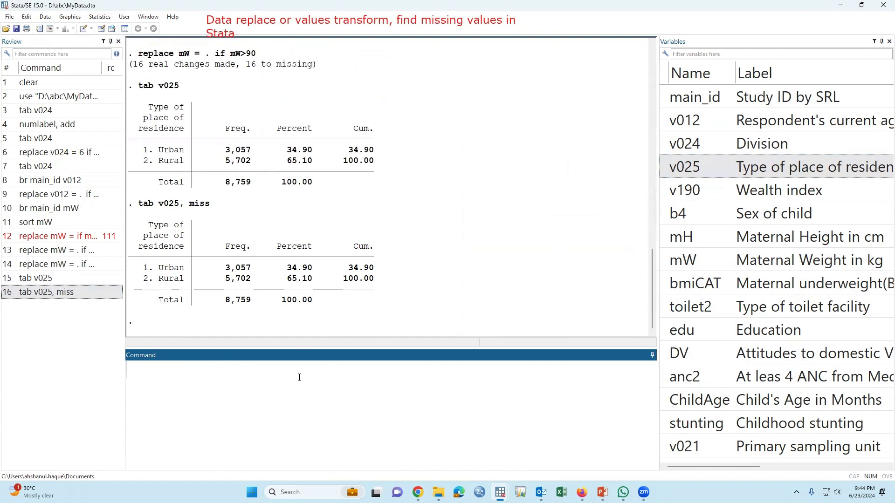
# Tabulate maternal underweight including missing values with tab bmiCAT, miss, and highlight the missing-value row in the table
pyautogui.write('tab')
pyautogui.click(662, 285)
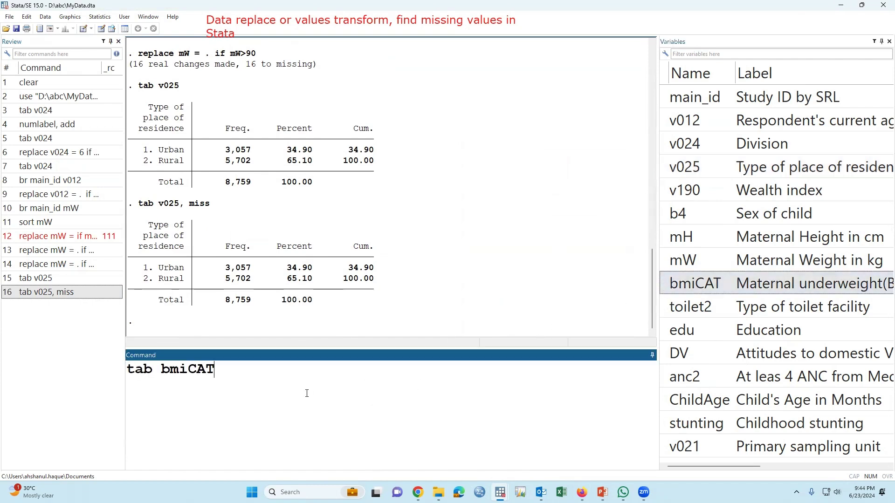
pyautogui.write(', miss')
pyautogui.press('Return')
pyautogui.moveTo(134, 283); pyautogui.dragTo(436, 277)
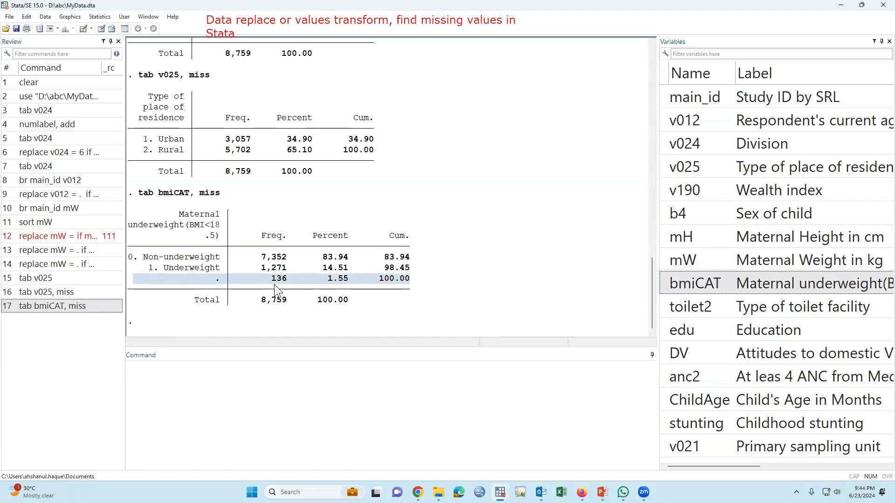
pyautogui.click(237, 285)
pyautogui.moveTo(130, 281); pyautogui.dragTo(383, 279)
# Tabulate type of toilet facility with tab toilet2, miss, and highlight its missing-value row
pyautogui.click(239, 391)
pyautogui.write('tab')
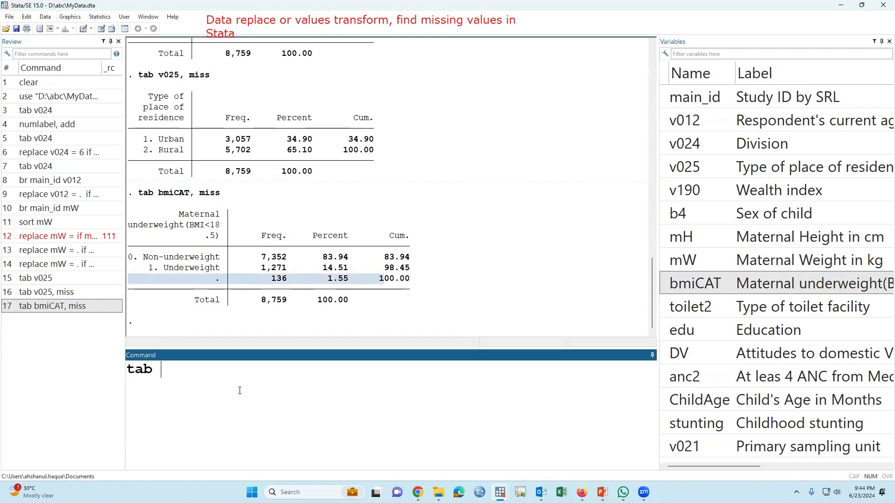
pyautogui.click(666, 309)
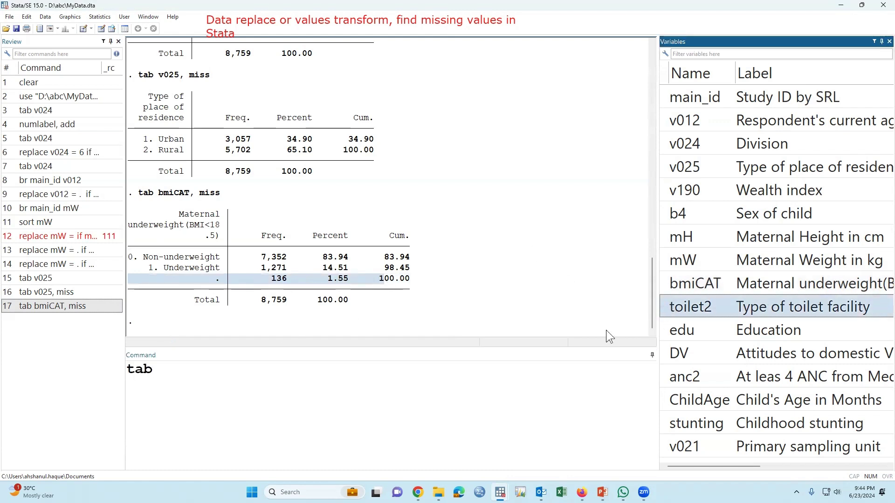
pyautogui.doubleClick(669, 309)
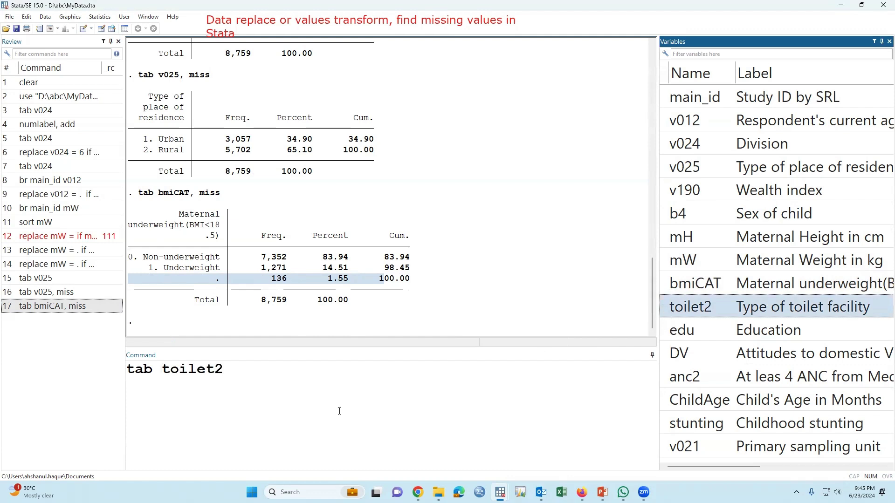
pyautogui.click(265, 391)
pyautogui.write(', mo')
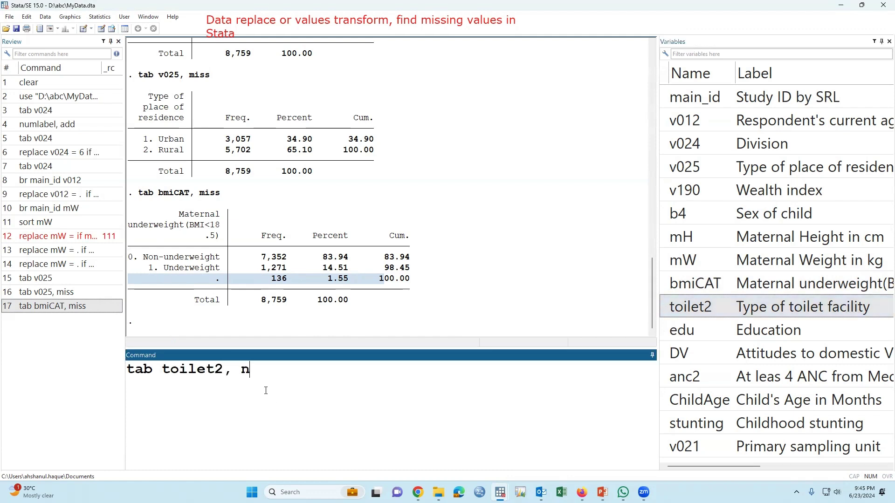
pyautogui.press('BackSpace')
pyautogui.write('iss')
pyautogui.press('Return')
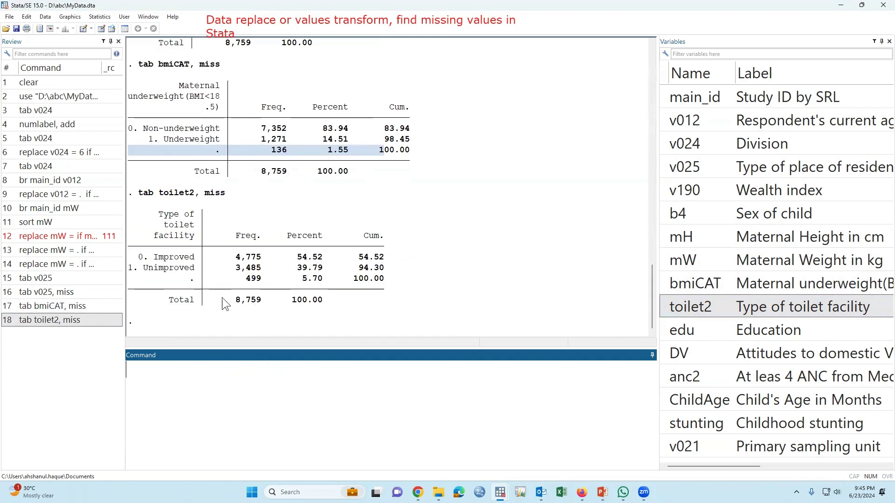
pyautogui.click(179, 279)
pyautogui.moveTo(180, 280); pyautogui.dragTo(385, 283)
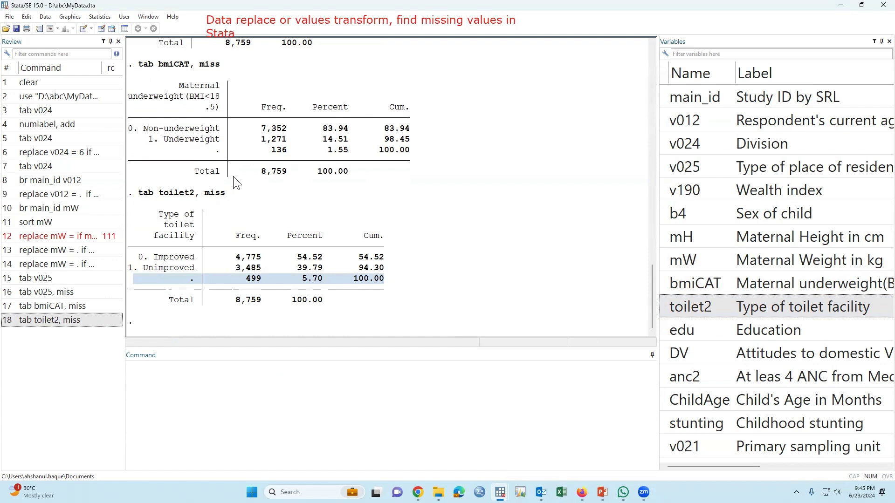
# Recode the missing values of bmiCAT to category 2 by running replace bmiCAT = 2 if bmiCAT ==
pyautogui.click(203, 232)
pyautogui.scroll(2, 208, 256)
pyautogui.scroll(-2, 221, 219)
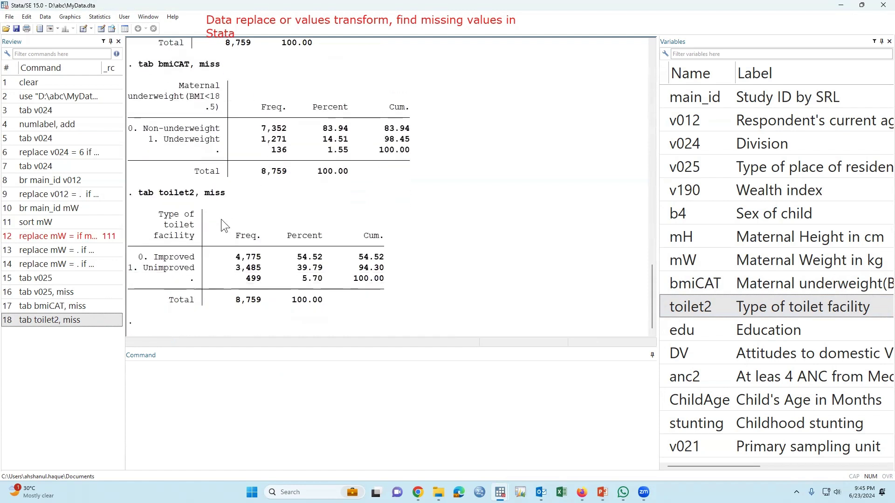
pyautogui.moveTo(221, 149); pyautogui.dragTo(224, 150)
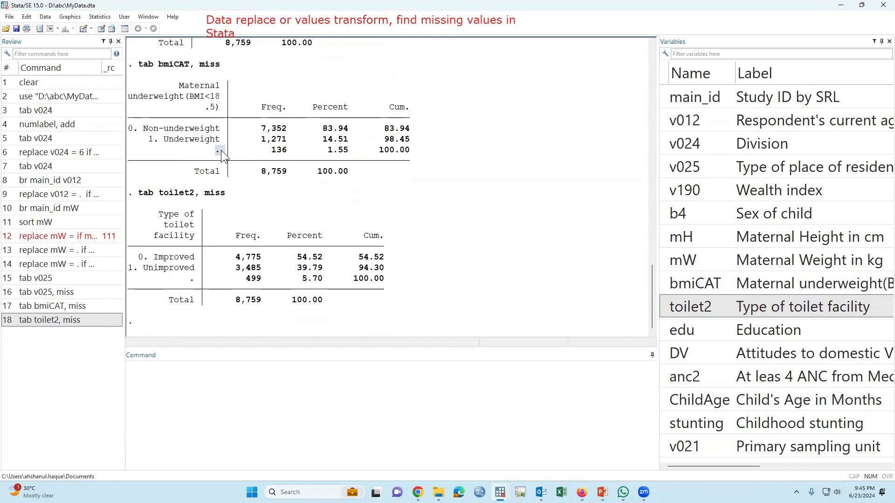
pyautogui.click(212, 406)
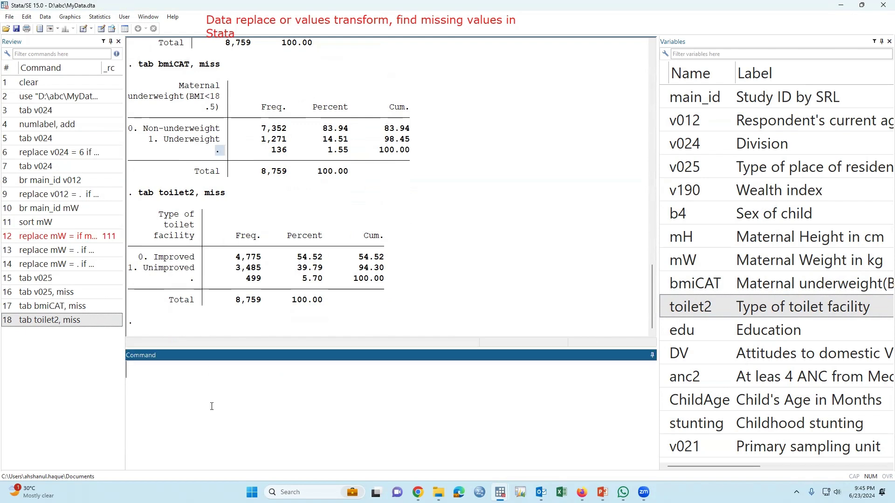
pyautogui.write('replace')
pyautogui.doubleClick(674, 288)
pyautogui.click(480, 384)
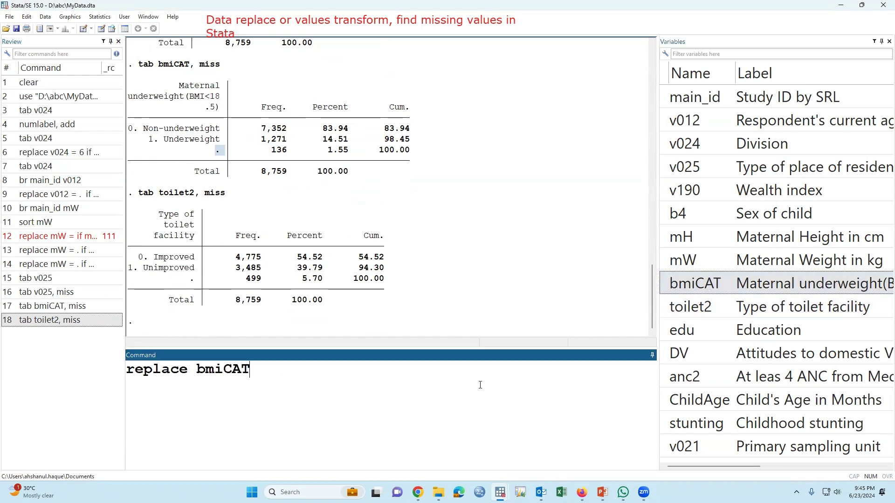
pyautogui.write('= 2 if')
pyautogui.doubleClick(671, 287)
pyautogui.write('==.')
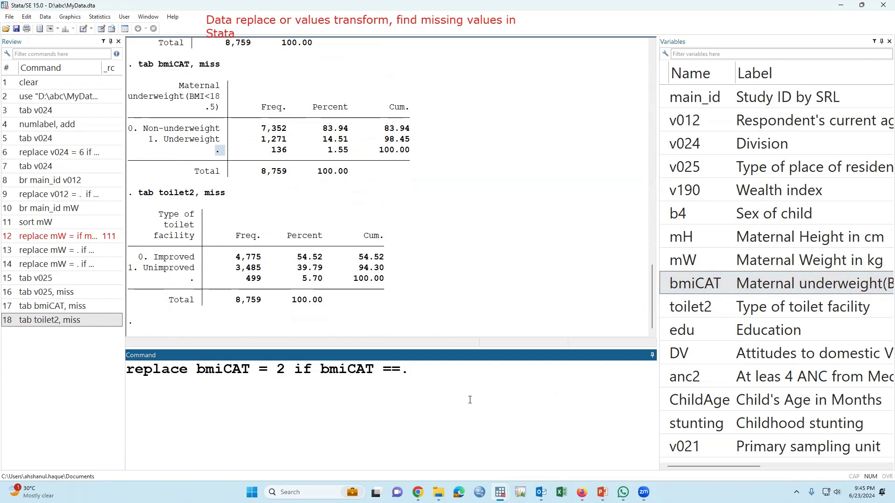
pyautogui.press('Return')
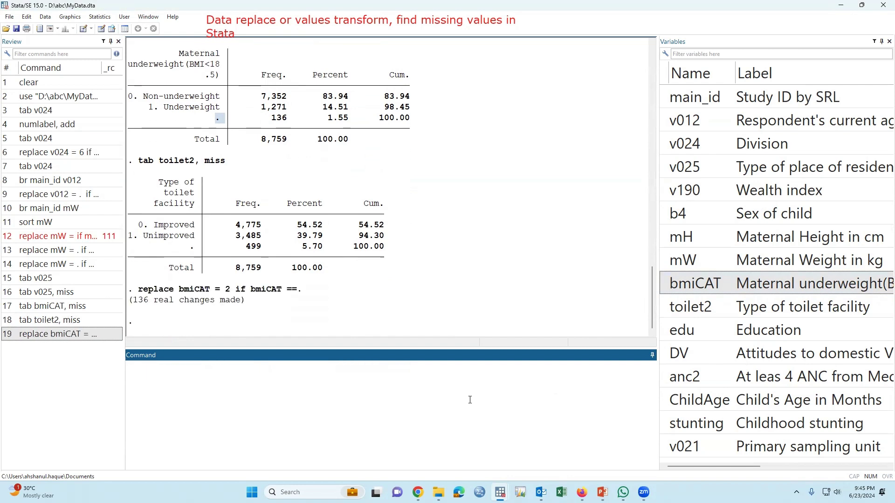
# Rerun tab bmiCAT, miss after the recode and highlight the unlabelled category 2 in the table
pyautogui.click(75, 307)
pyautogui.click(299, 395)
pyautogui.press('Return')
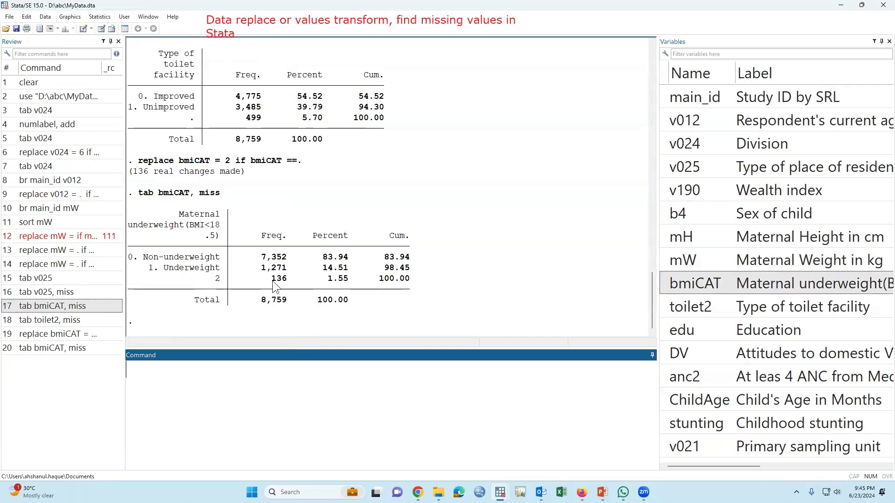
pyautogui.doubleClick(218, 279)
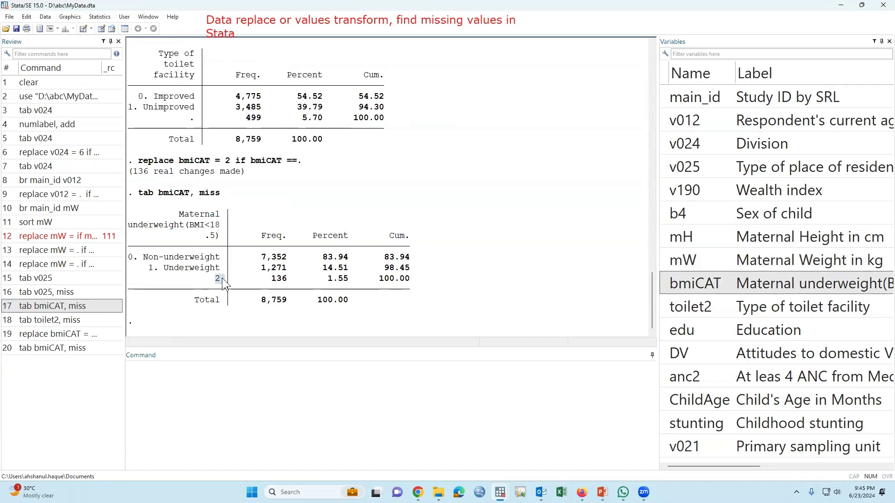
pyautogui.click(220, 289)
pyautogui.doubleClick(215, 279)
# Label bmiCAT category 2 by running la de bmiCAT 2 "Overweight", modify, and tabulate bmiCAT with missing values again
pyautogui.click(244, 390)
pyautogui.write('la de')
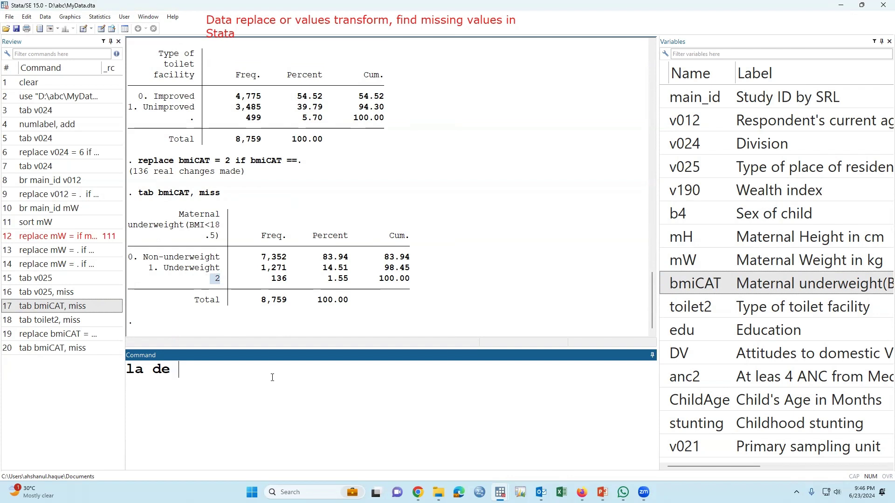
pyautogui.click(663, 283)
pyautogui.write('2 ""')
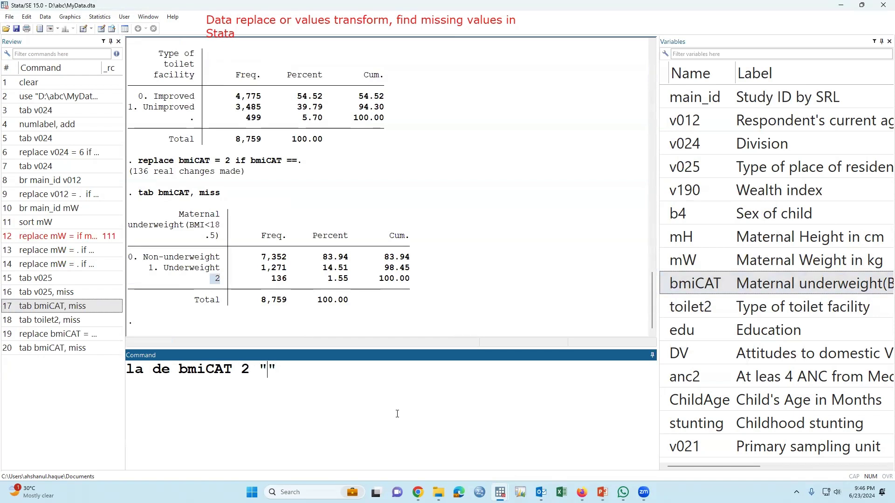
pyautogui.write('Overweight')
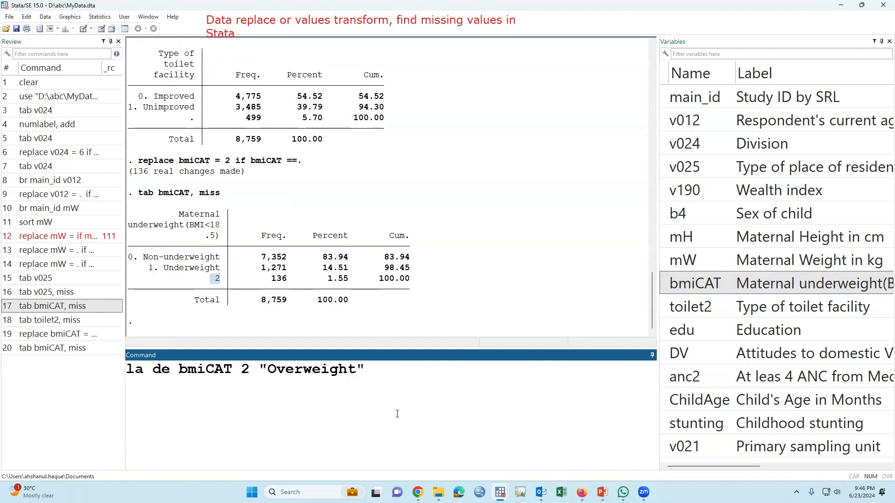
pyautogui.press('Right')
pyautogui.write(', modify')
pyautogui.press('Return')
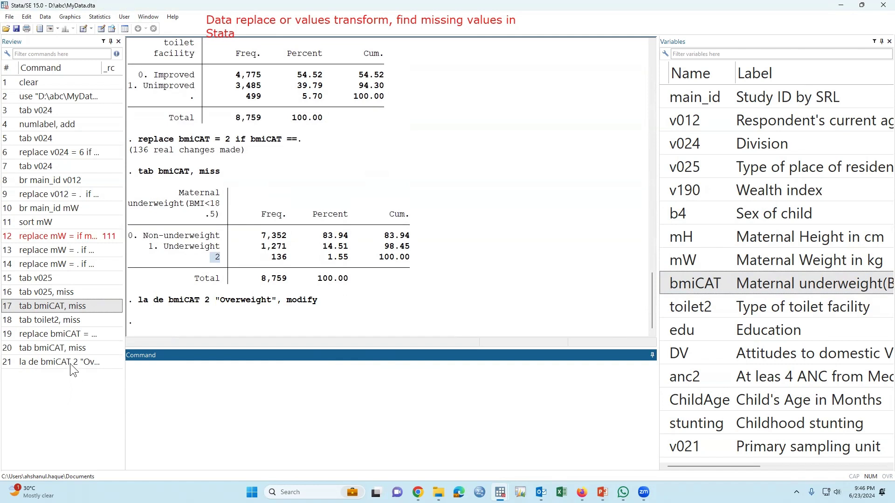
pyautogui.click(70, 349)
pyautogui.press('Return')
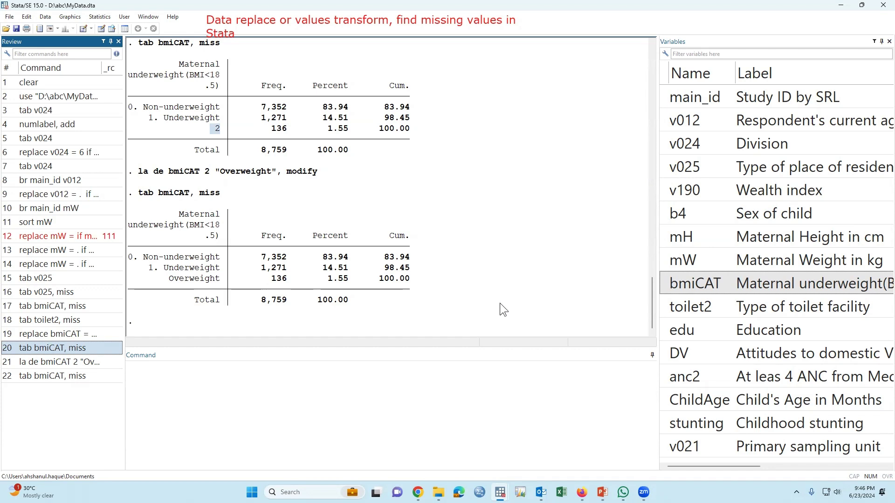
# Browse the wealth index and toilet facility variables together by running br v190 toilet2, and enlarge the data view
pyautogui.click(426, 399)
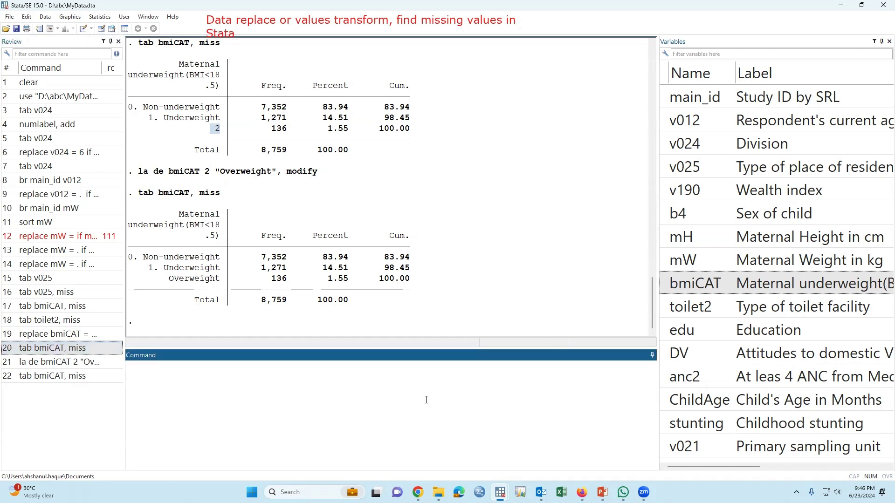
pyautogui.write('br')
pyautogui.click(663, 189)
pyautogui.doubleClick(664, 191)
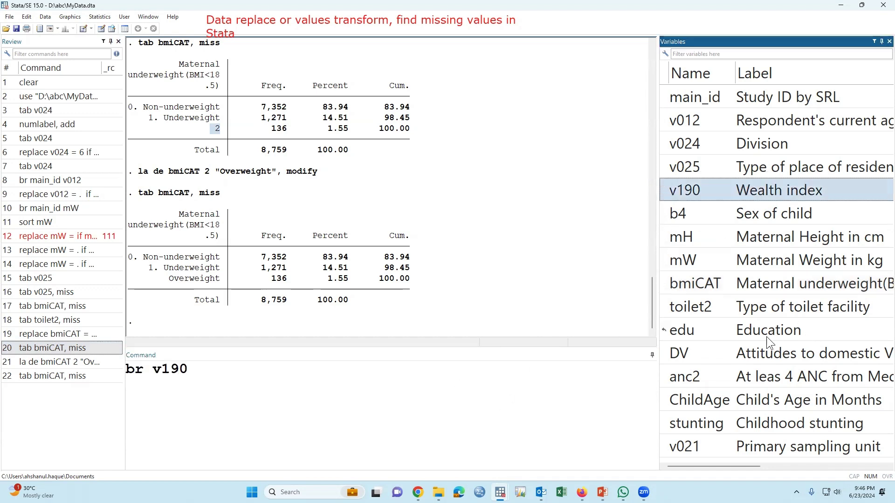
pyautogui.doubleClick(693, 308)
pyautogui.click(419, 383)
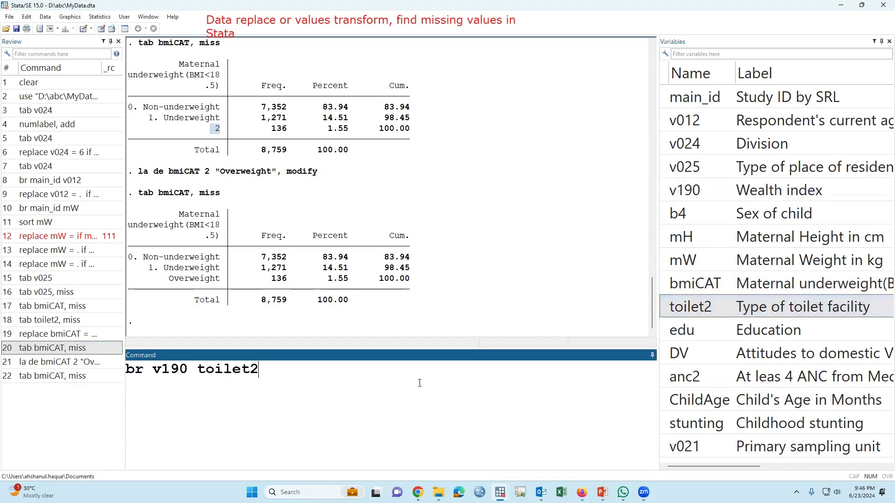
pyautogui.press('Return')
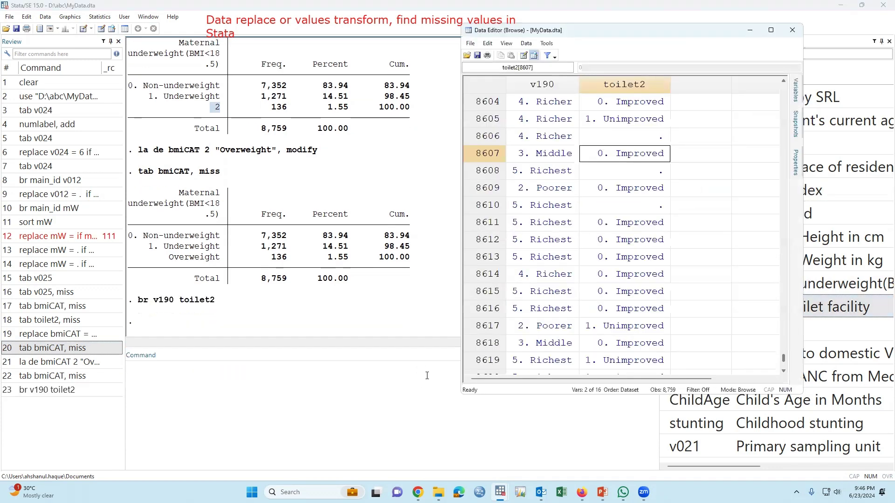
pyautogui.click(770, 30)
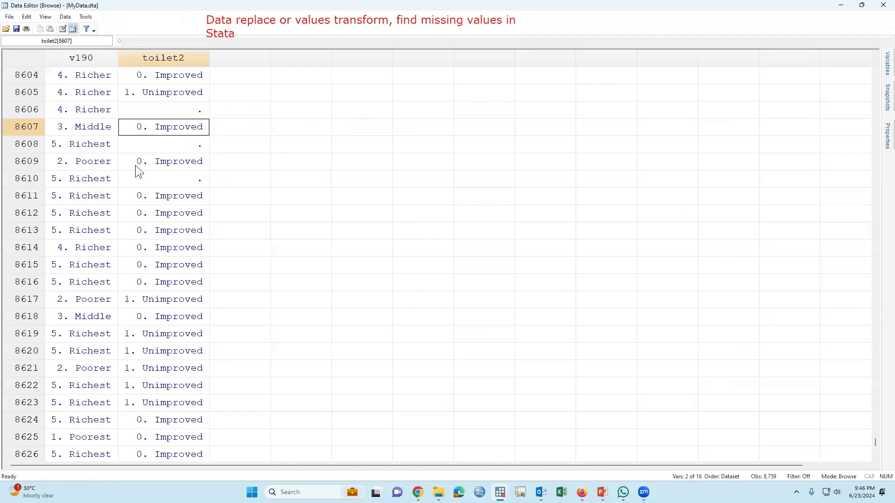
# Examine the missing toilet2 cells and compare them with the v190 values in the same rows, such as row 8587
pyautogui.click(170, 197)
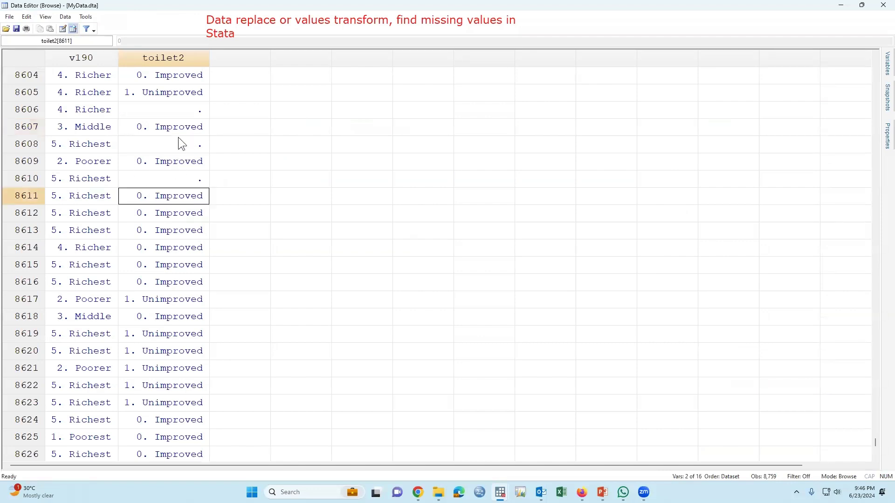
pyautogui.click(192, 114)
pyautogui.click(192, 140)
pyautogui.click(191, 177)
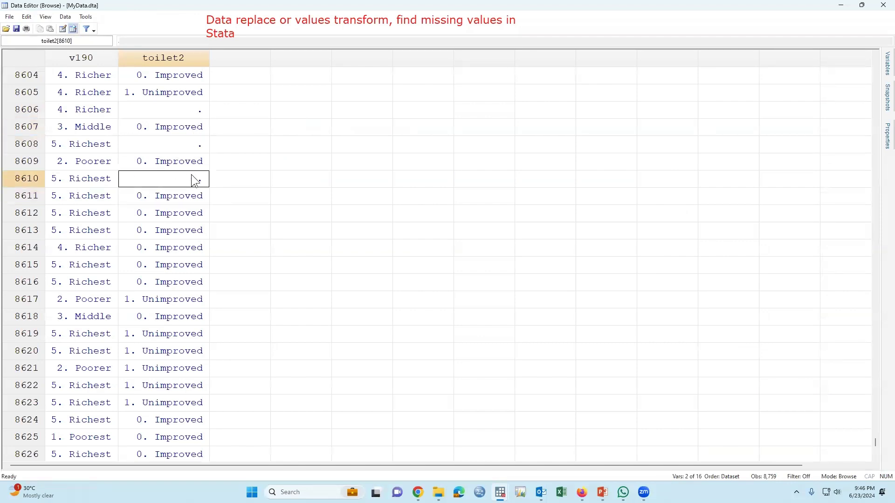
pyautogui.scroll(-11, 191, 246)
pyautogui.click(191, 281)
pyautogui.scroll(18, 187, 276)
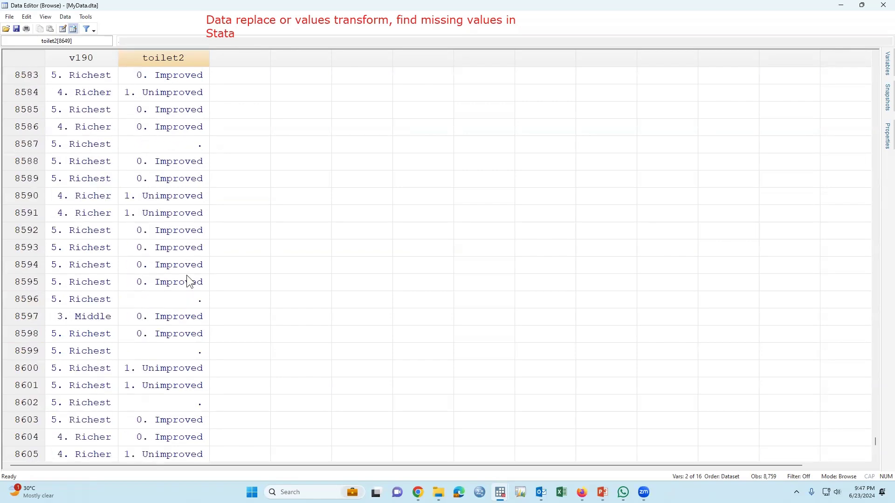
pyautogui.click(78, 57)
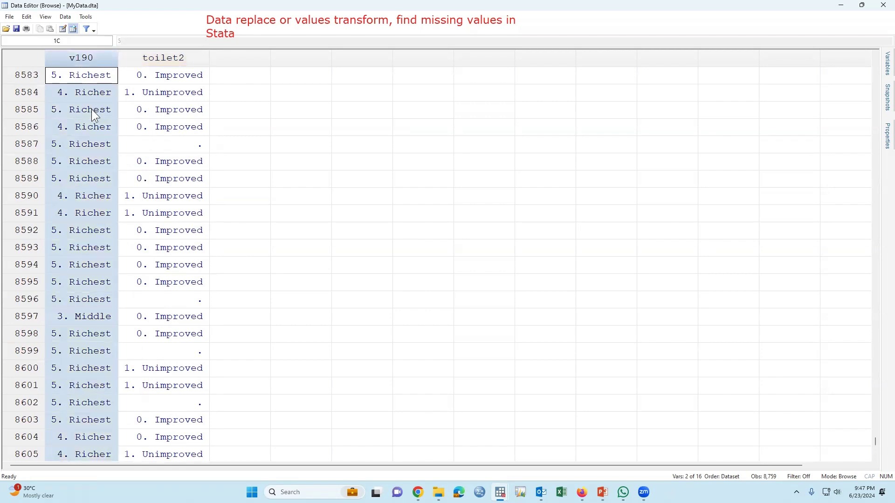
pyautogui.click(169, 144)
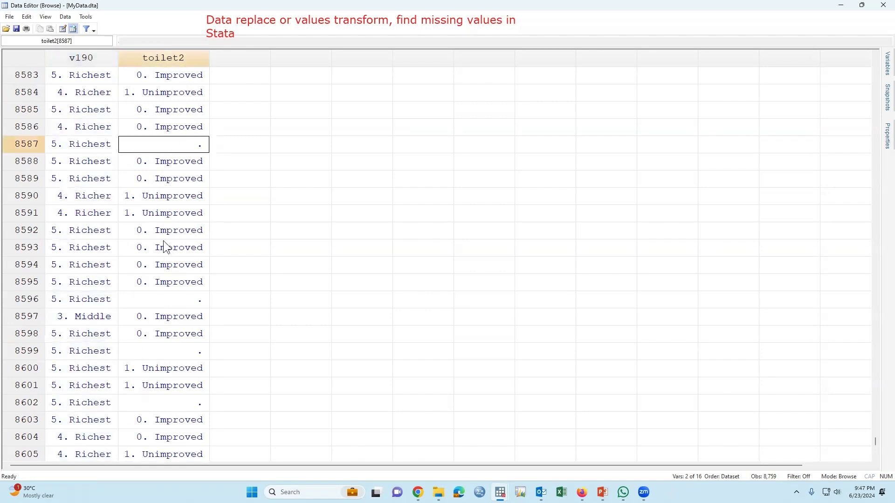
pyautogui.click(862, 6)
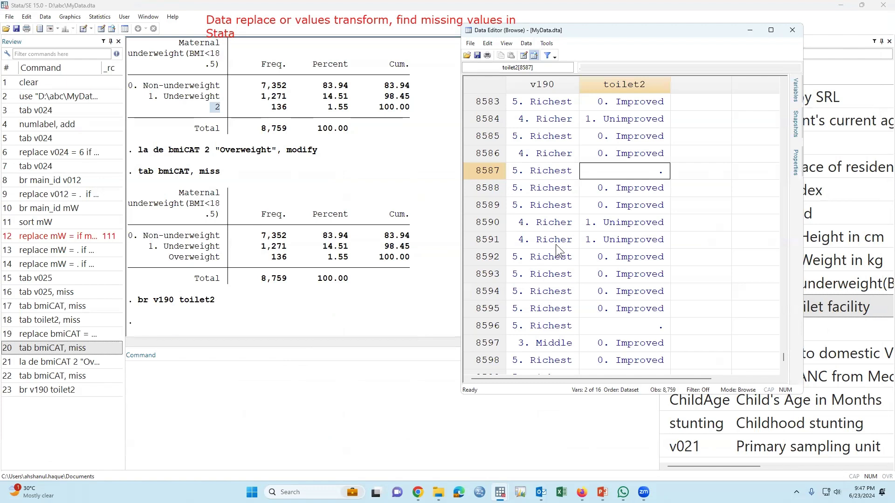
pyautogui.click(545, 173)
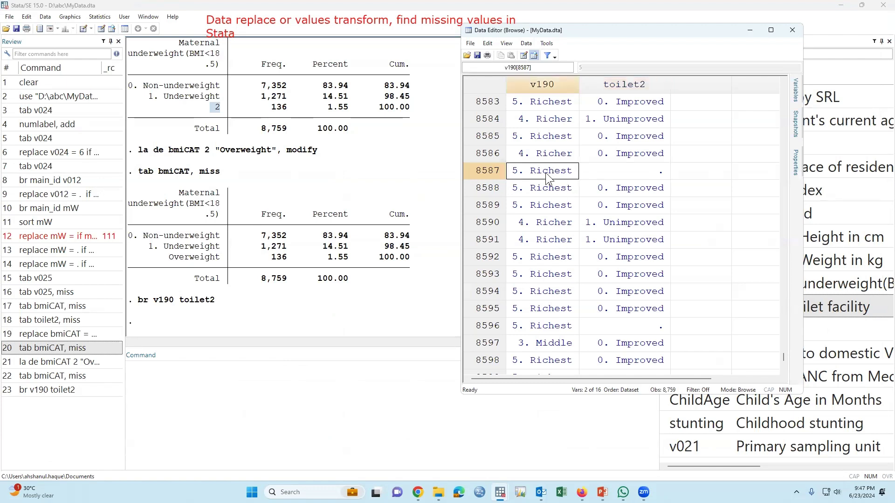
pyautogui.click(619, 171)
# Write the command replace v190 =. if toilet2 ==. to set the wealth index to missing where toilet facility is missing
pyautogui.click(256, 409)
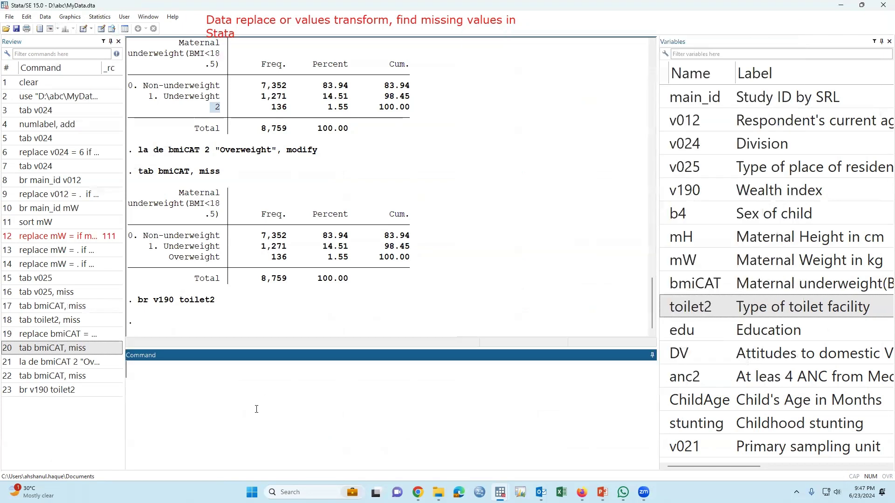
pyautogui.write('replace')
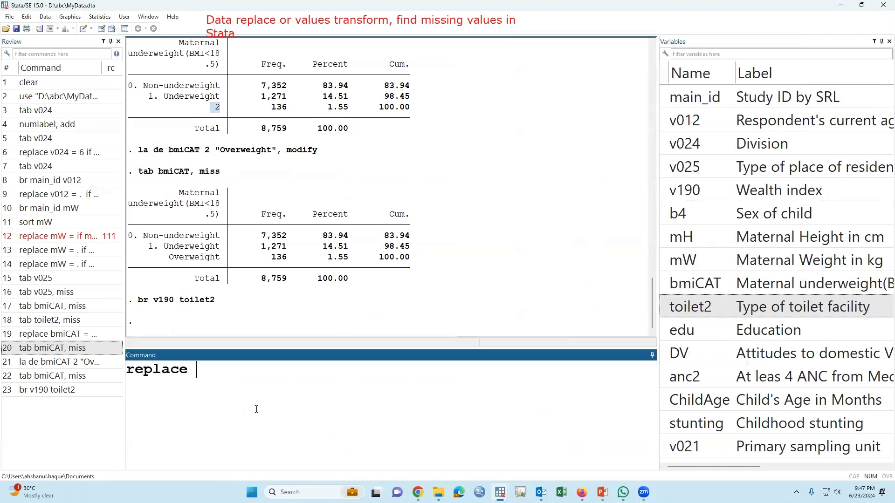
pyautogui.doubleClick(665, 190)
pyautogui.click(372, 386)
pyautogui.write('=. if')
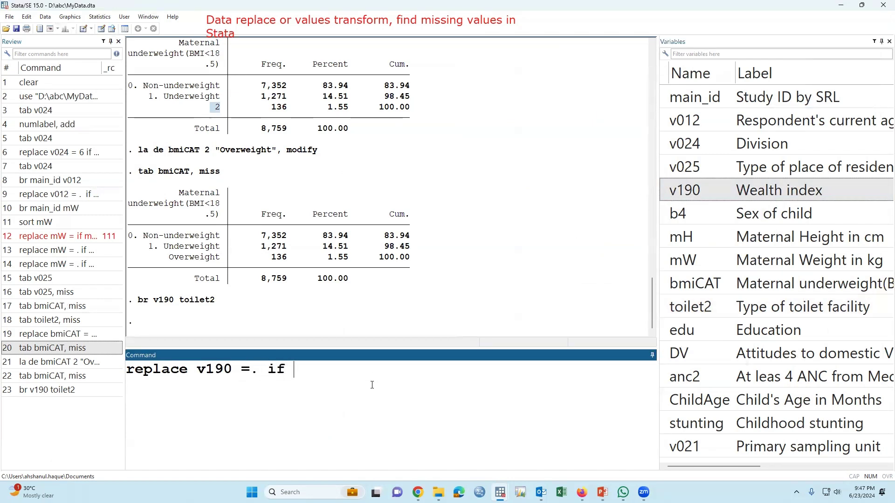
pyautogui.doubleClick(268, 375)
pyautogui.moveTo(237, 369); pyautogui.dragTo(258, 371)
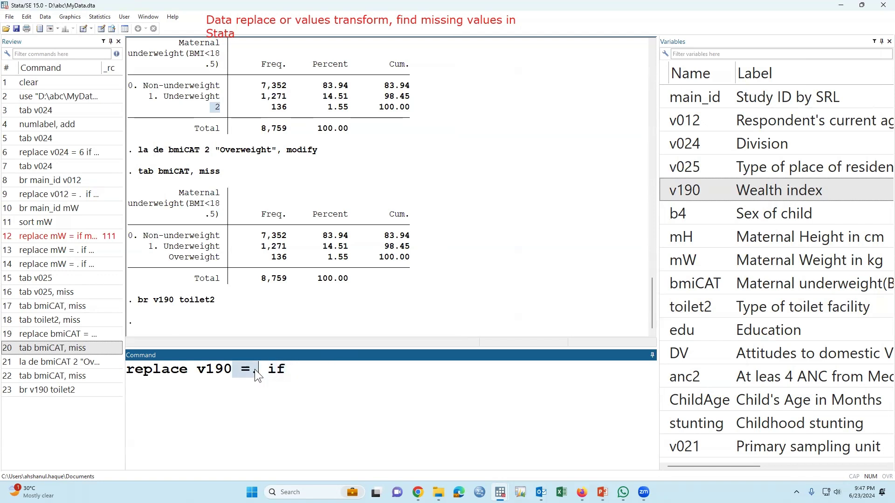
pyautogui.press('End')
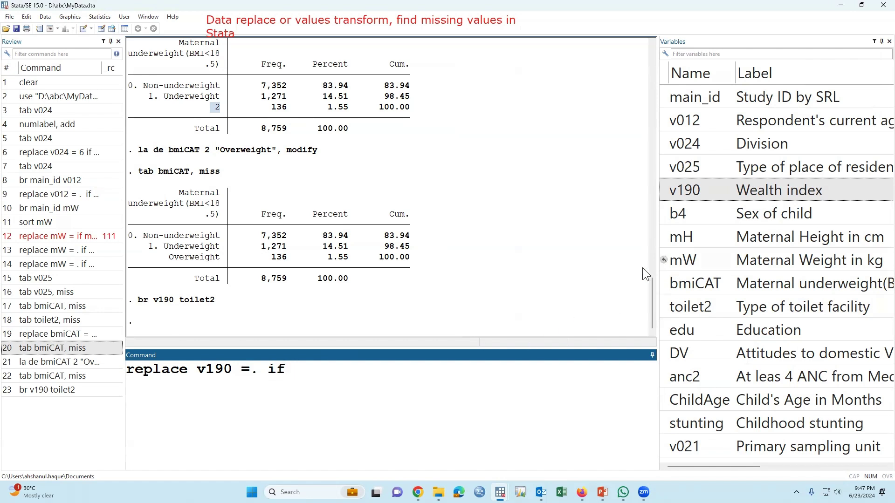
pyautogui.doubleClick(670, 307)
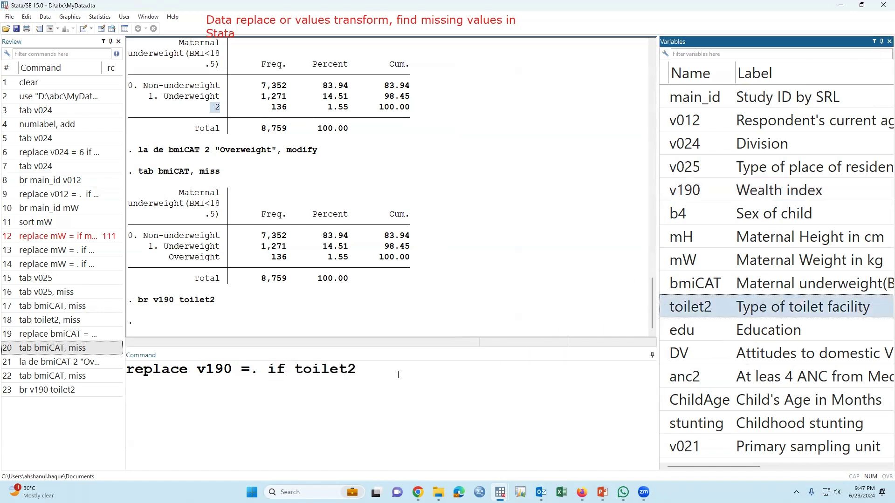
pyautogui.write('==.')
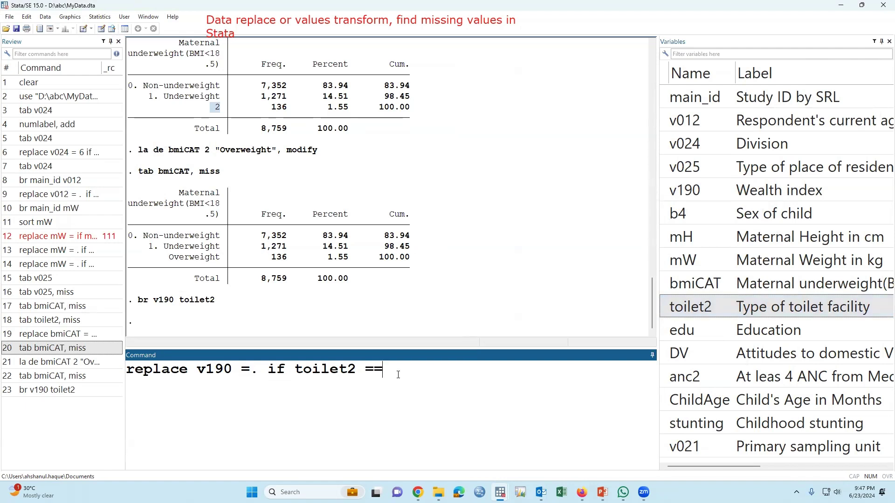
# Highlight both parts of the replace command, compare them with row 8587 of the browsed data, and run the command
pyautogui.moveTo(201, 370); pyautogui.dragTo(260, 373)
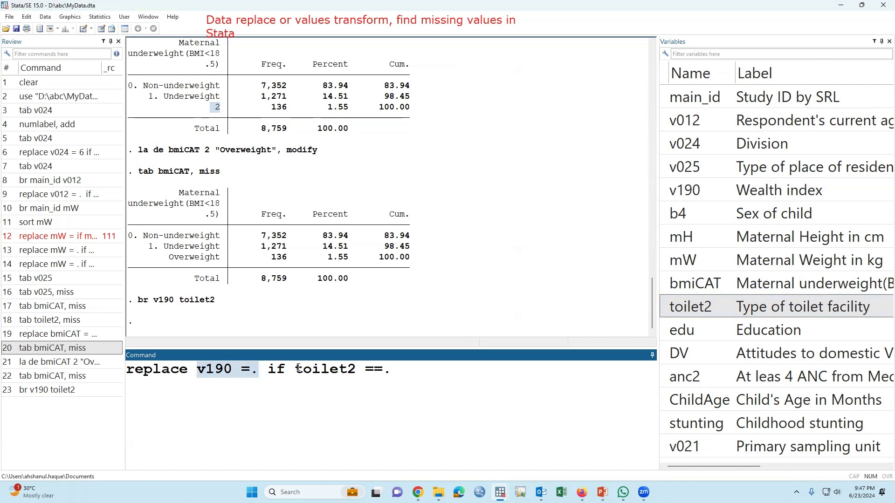
pyautogui.moveTo(295, 369); pyautogui.dragTo(406, 368)
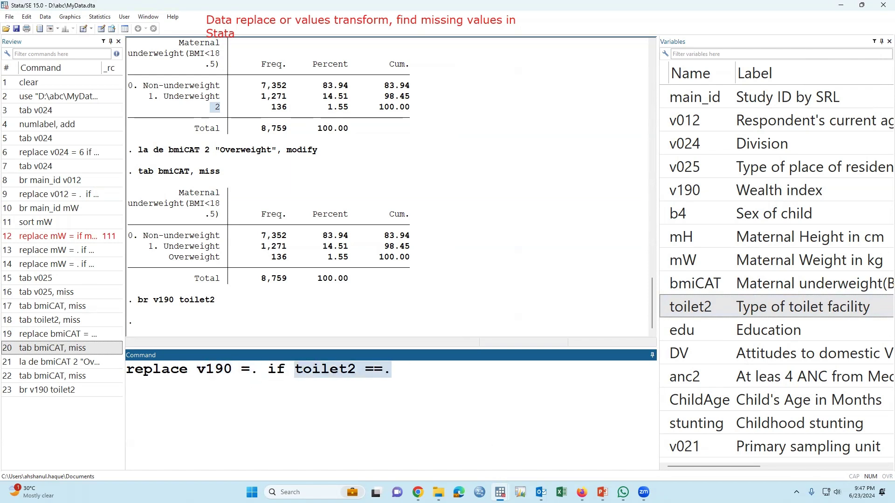
pyautogui.moveTo(500, 492)
pyautogui.click(601, 443)
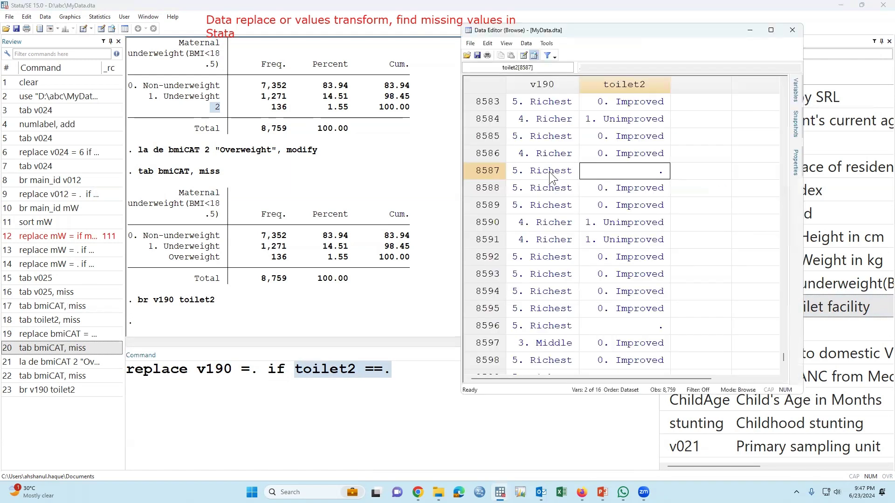
pyautogui.moveTo(552, 175); pyautogui.dragTo(602, 172)
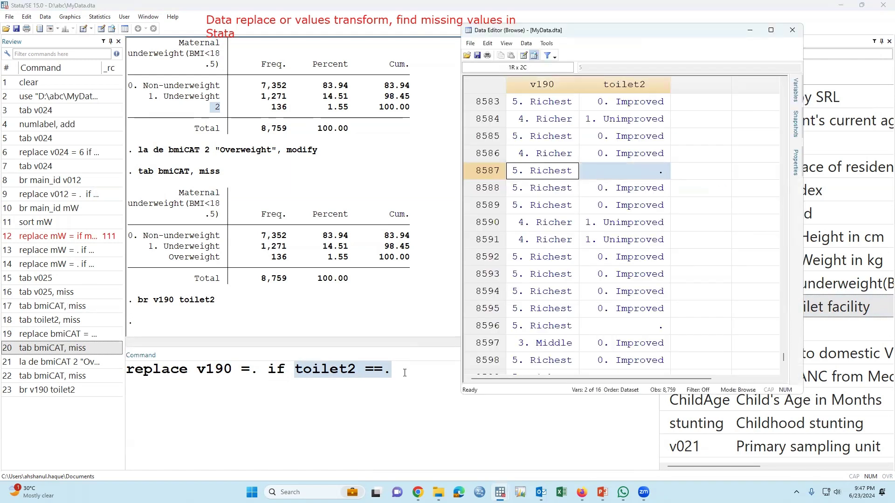
pyautogui.click(404, 373)
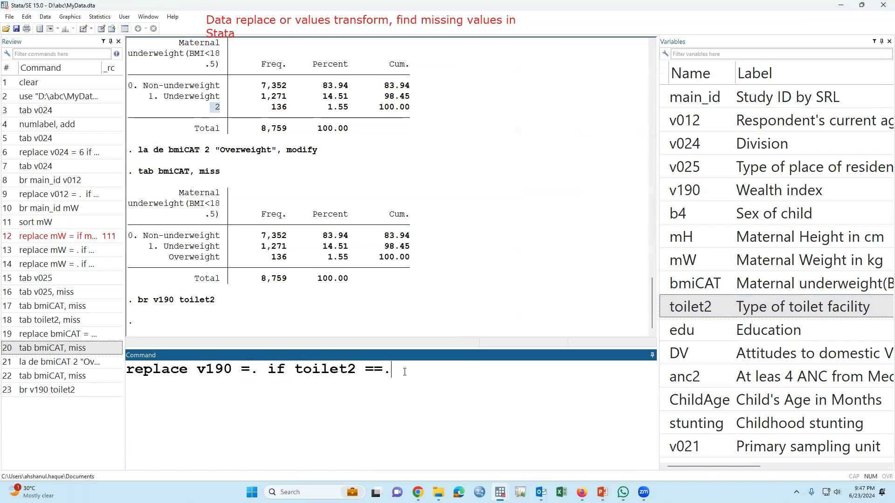
pyautogui.press('Return')
# Check in the browsed data that v190 is missing in the rows where toilet2 is missing, such as 8596, 8602 and 8606
pyautogui.moveTo(500, 492)
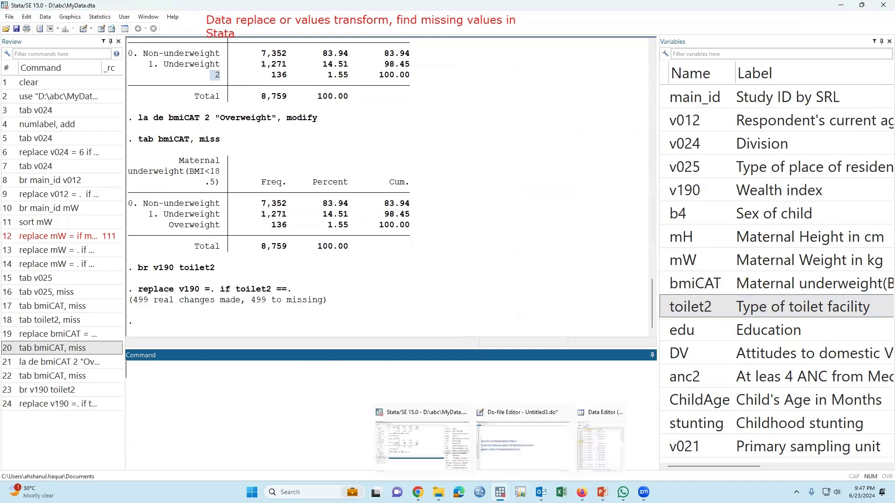
pyautogui.click(576, 448)
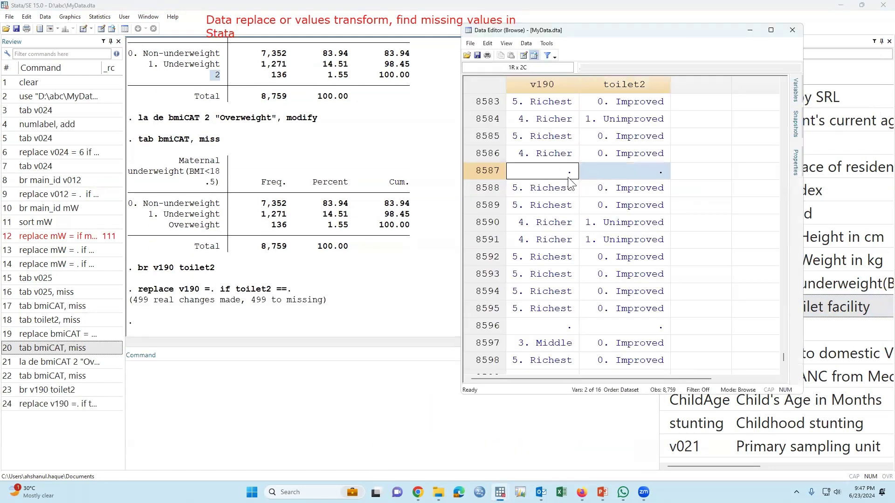
pyautogui.click(545, 326)
pyautogui.scroll(-3, 546, 332)
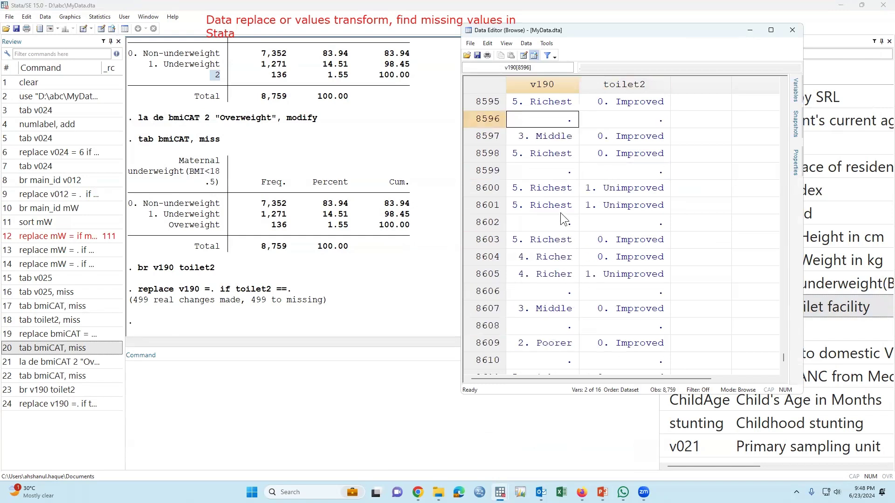
pyautogui.click(561, 222)
pyautogui.click(564, 291)
pyautogui.click(564, 325)
pyautogui.scroll(-5, 562, 332)
pyautogui.scroll(14, 562, 330)
pyautogui.scroll(8, 565, 309)
# Browse the maternal height variable alone by running br mH
pyautogui.click(429, 397)
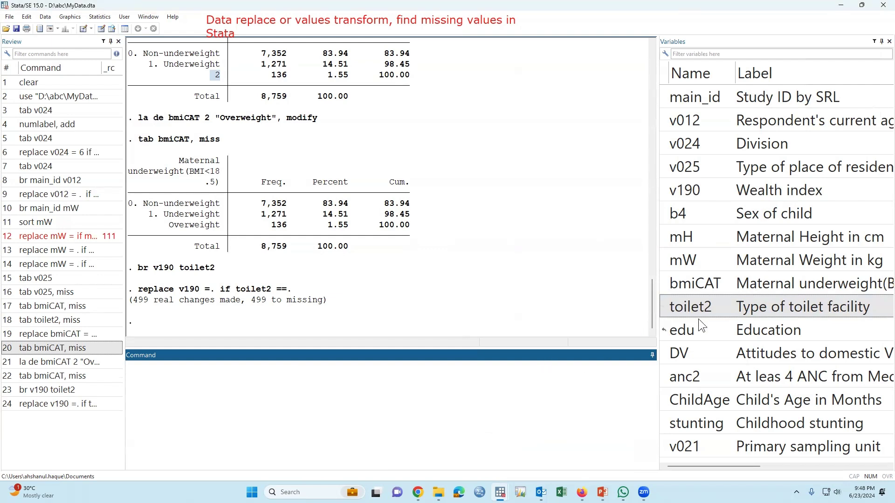
pyautogui.write('br')
pyautogui.click(663, 237)
pyautogui.press('Return')
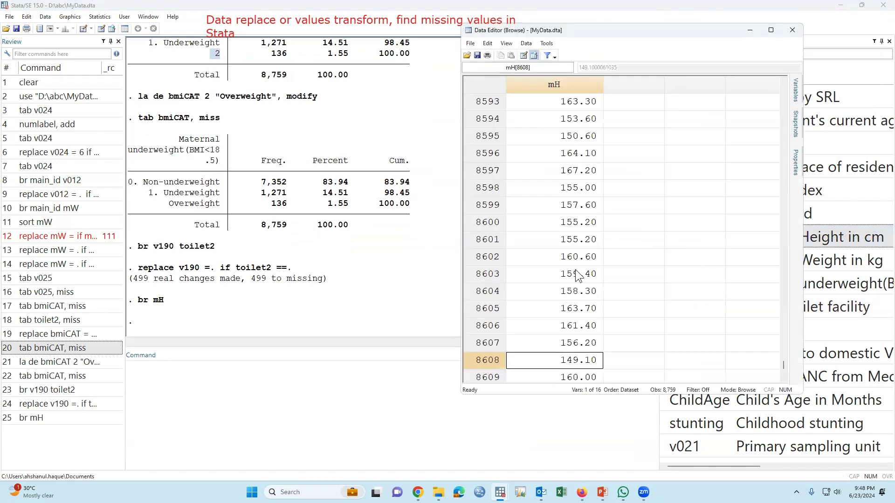
# Examine the mH column around row 8624, where the recorded heights end and the missing values start
pyautogui.scroll(-8, 578, 275)
pyautogui.moveTo(537, 226); pyautogui.dragTo(573, 311)
pyautogui.scroll(-4, 573, 311)
pyautogui.scroll(5, 572, 311)
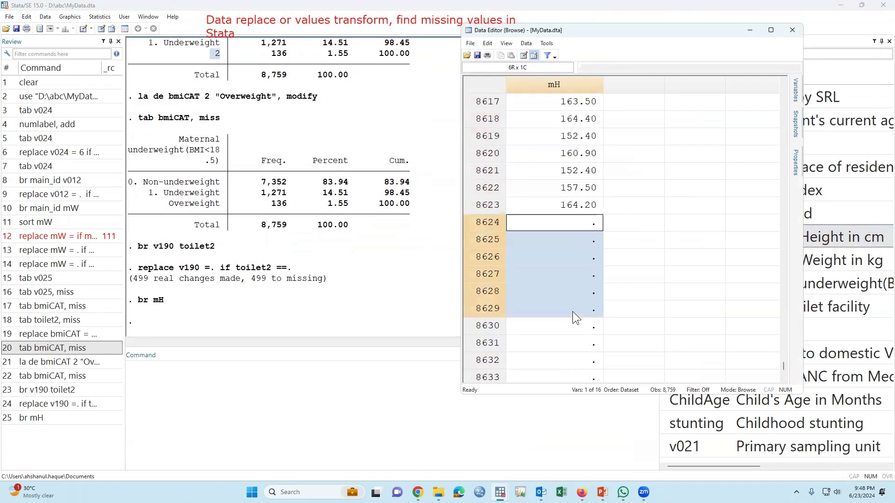
pyautogui.scroll(-3, 587, 278)
pyautogui.click(590, 121)
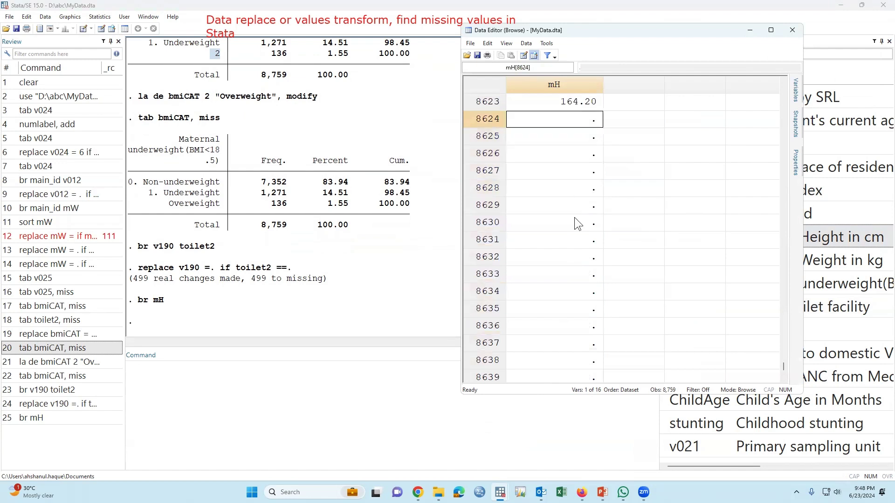
pyautogui.scroll(2, 575, 221)
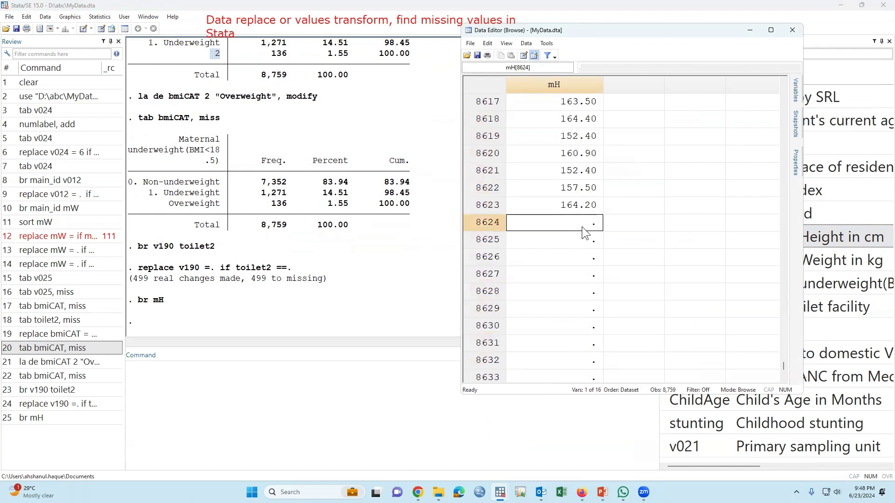
pyautogui.scroll(15, 583, 237)
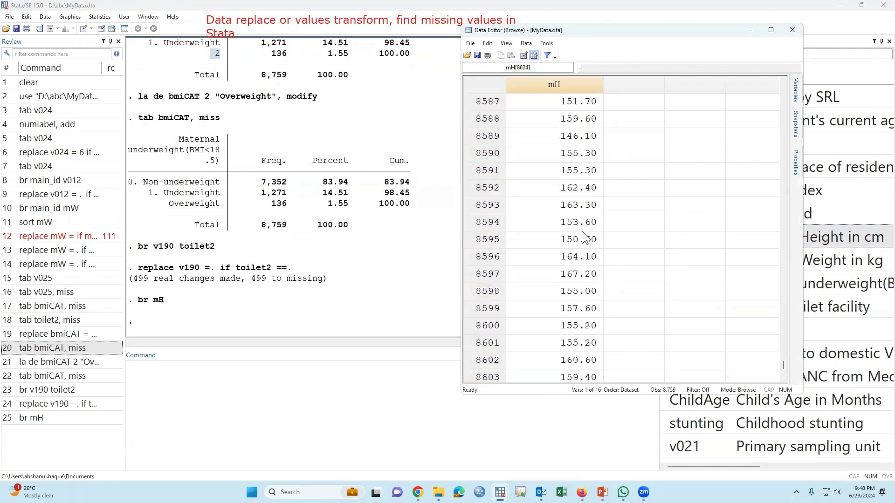
pyautogui.scroll(-17, 581, 231)
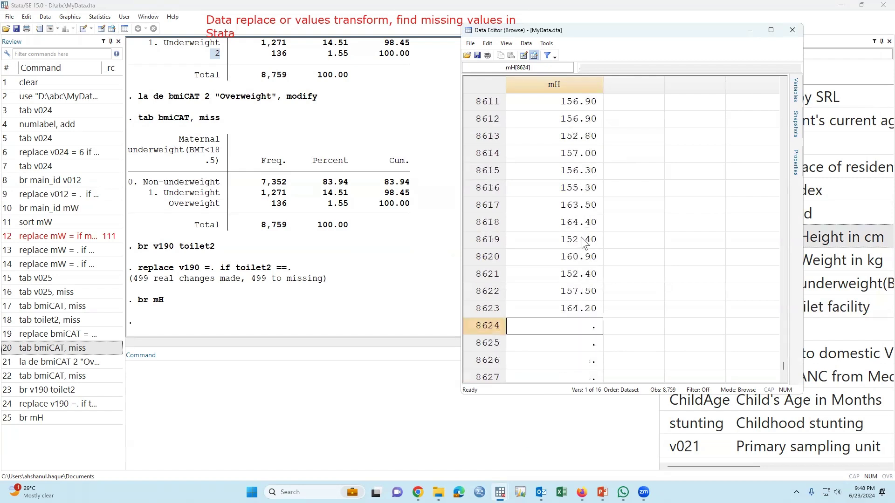
pyautogui.scroll(2, 575, 118)
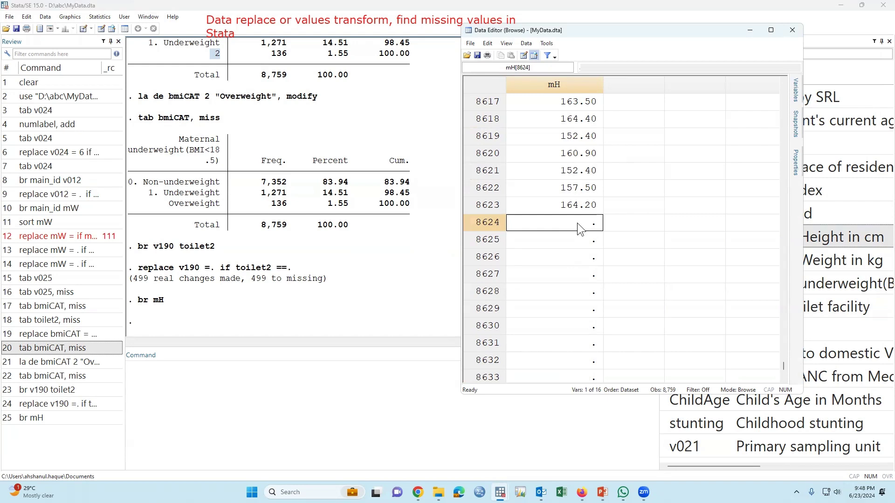
# Highlight the first missing mH cells in the browsed data, rows 8624 and 8625
pyautogui.moveTo(581, 225); pyautogui.dragTo(585, 236)
pyautogui.click(585, 228)
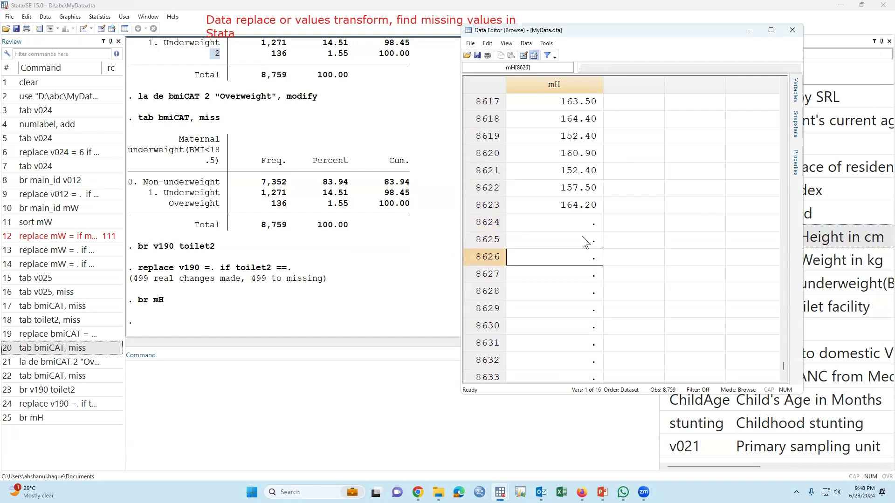
pyautogui.keyDown('shift'); pyautogui.click(586, 239); pyautogui.keyUp('shift')
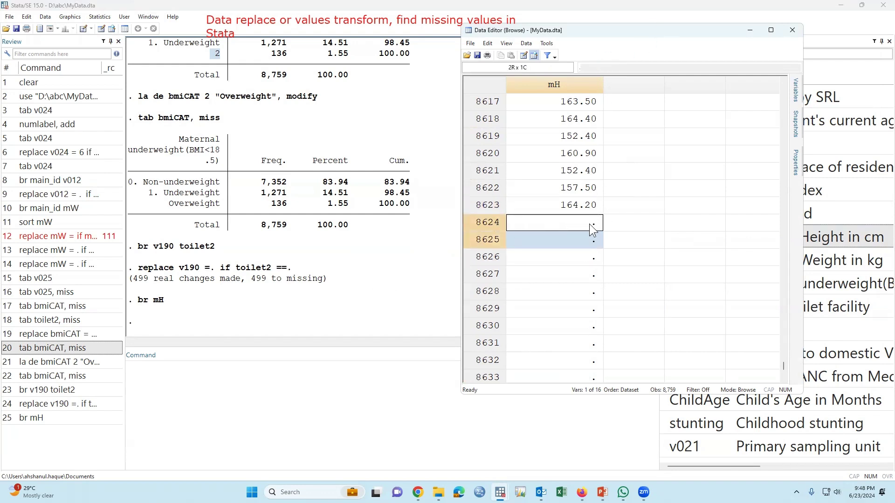
# Compose the command replace mH = 150 if mH==. to fill the missing maternal heights with 150, without running it yet
pyautogui.click(298, 393)
pyautogui.write('replace')
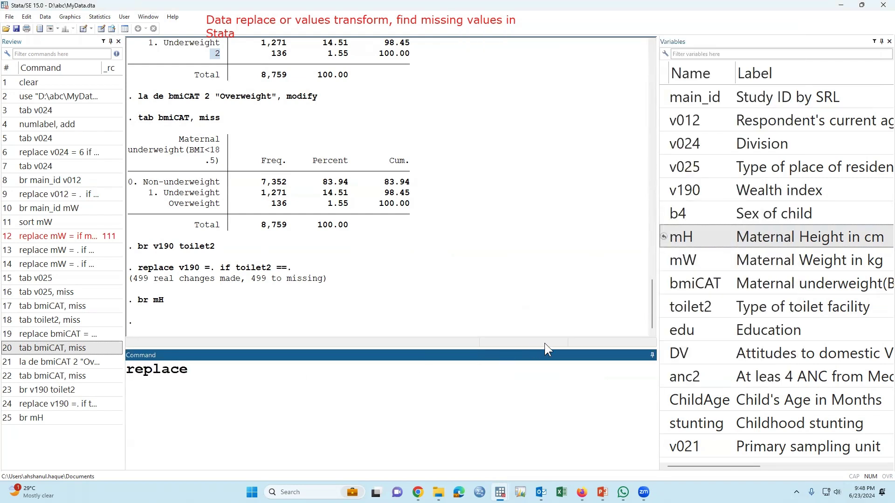
pyautogui.doubleClick(664, 237)
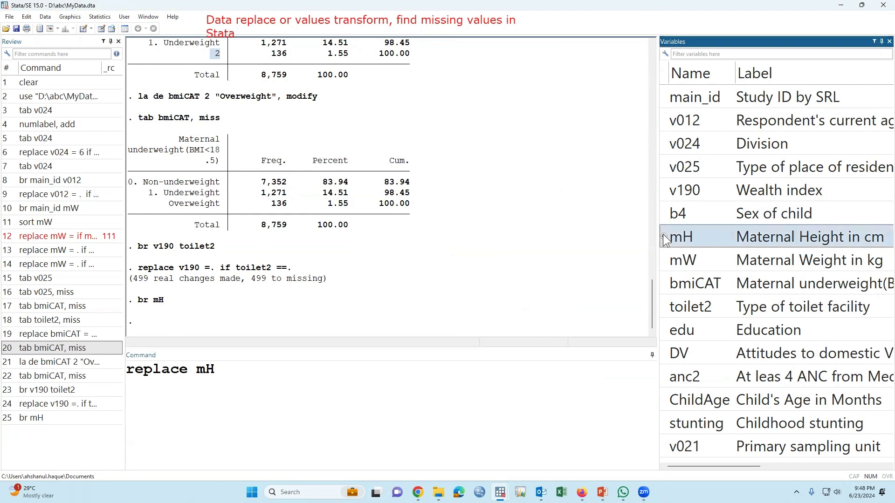
pyautogui.click(331, 396)
pyautogui.write('= ')
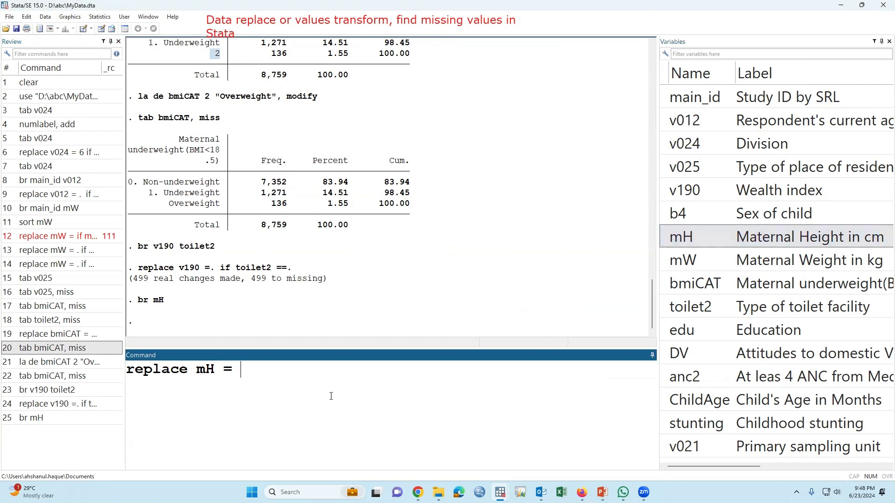
pyautogui.write('150 if')
pyautogui.click(671, 238)
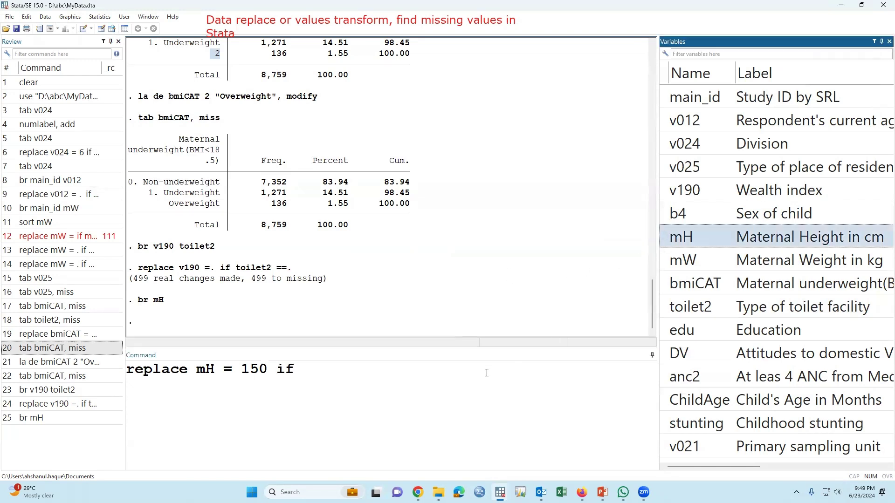
pyautogui.doubleClick(674, 243)
pyautogui.click(506, 375)
pyautogui.write('==.')
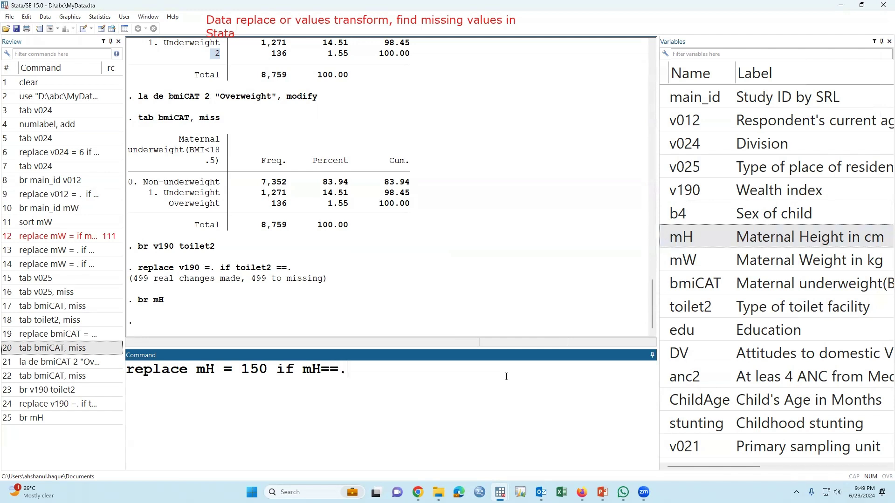
# Highlight the missing mH cells in rows 8624 to 8630 of the browsed data, and run the composed replace command
pyautogui.moveTo(500, 492)
pyautogui.click(569, 466)
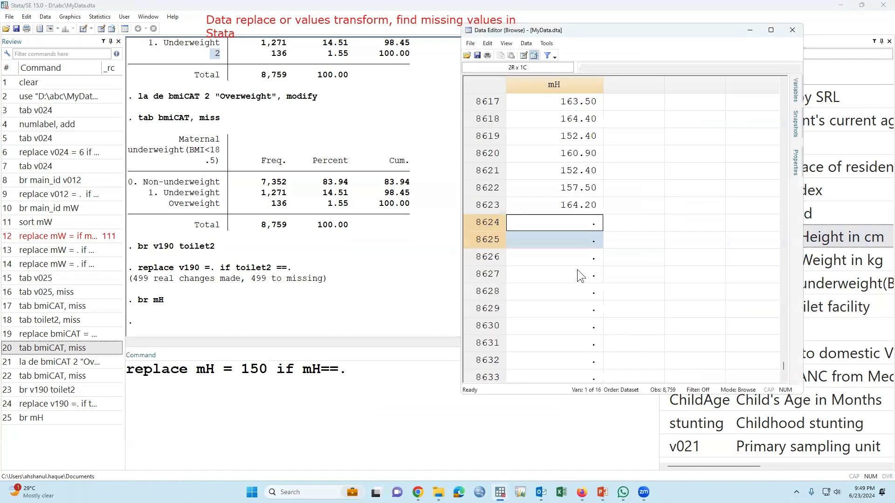
pyautogui.moveTo(569, 220); pyautogui.dragTo(572, 332)
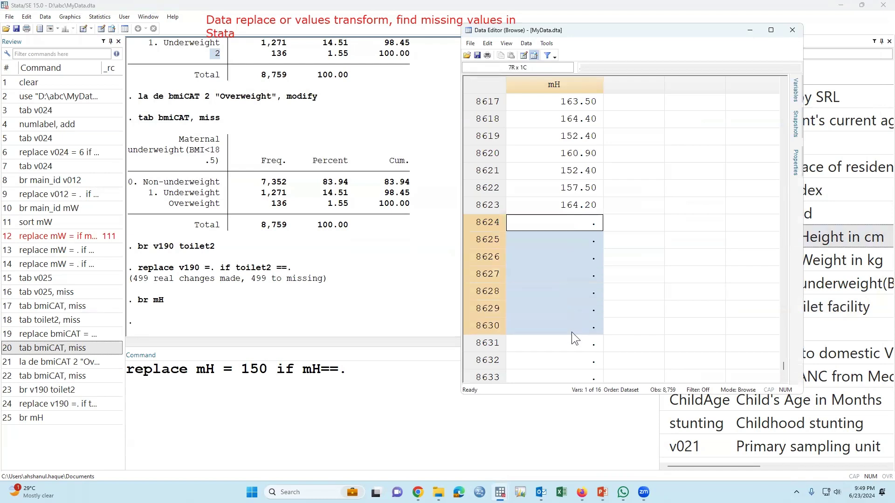
pyautogui.click(387, 370)
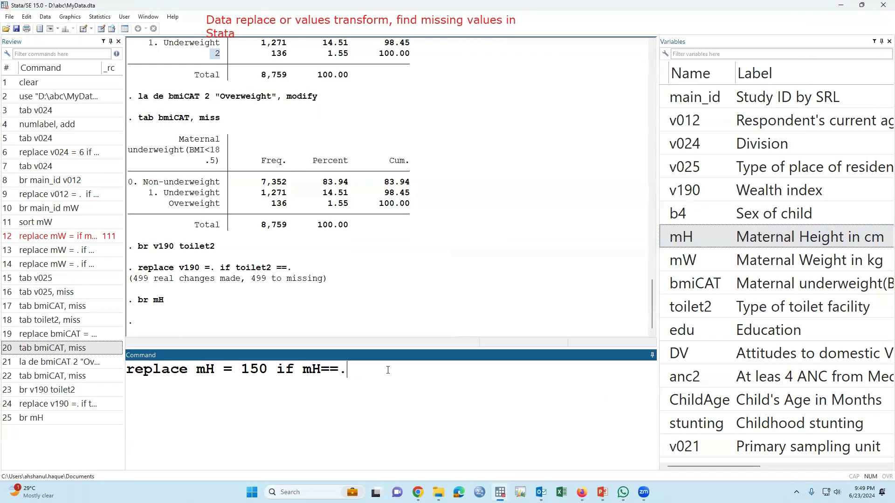
pyautogui.press('Return')
# Check the replaced mH values in the browsed data from row 8624 onward
pyautogui.moveTo(500, 492)
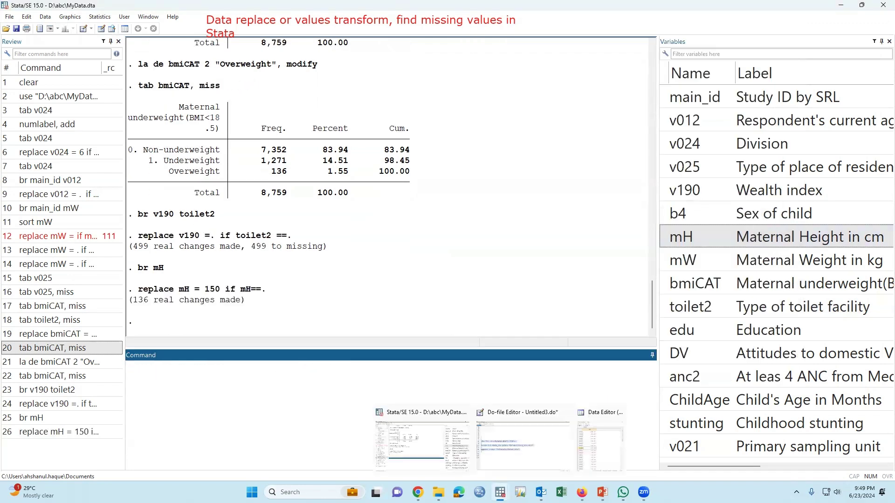
pyautogui.click(608, 462)
pyautogui.moveTo(589, 225); pyautogui.dragTo(584, 329)
pyautogui.scroll(-8, 583, 329)
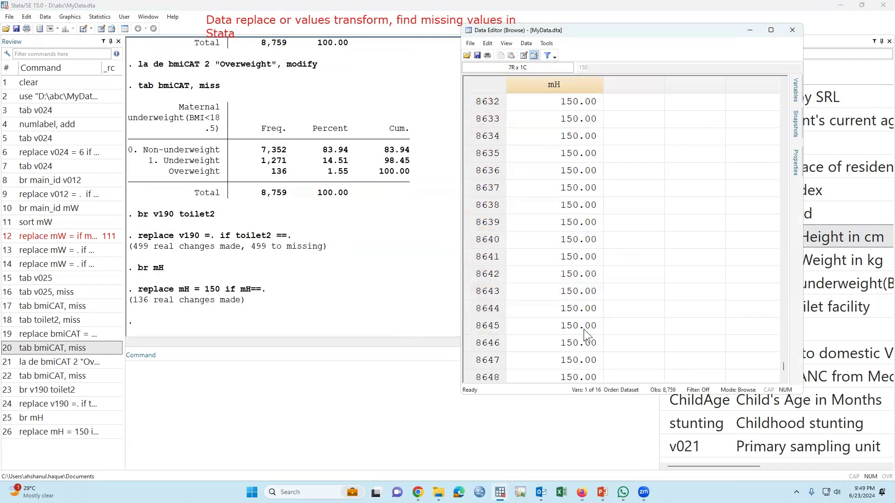
pyautogui.scroll(2, 718, 74)
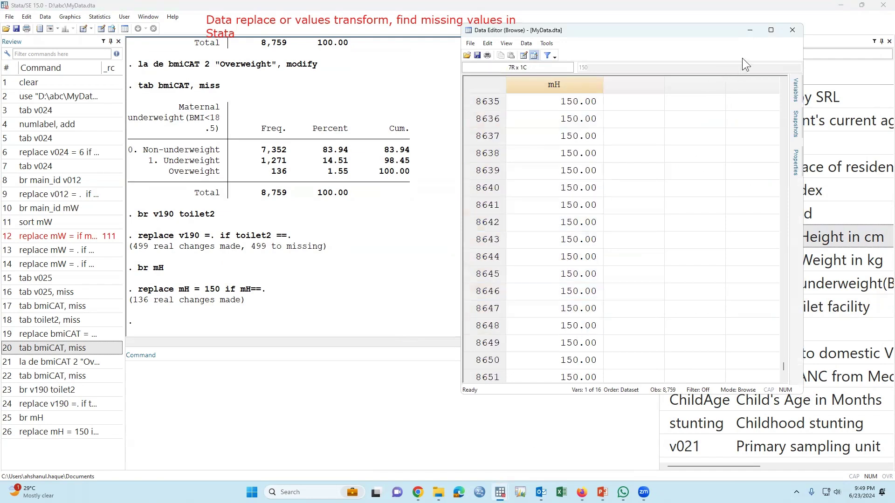
# Put the browse window away and browse the respondent's age variable alone by running br v012
pyautogui.click(750, 31)
pyautogui.write('br')
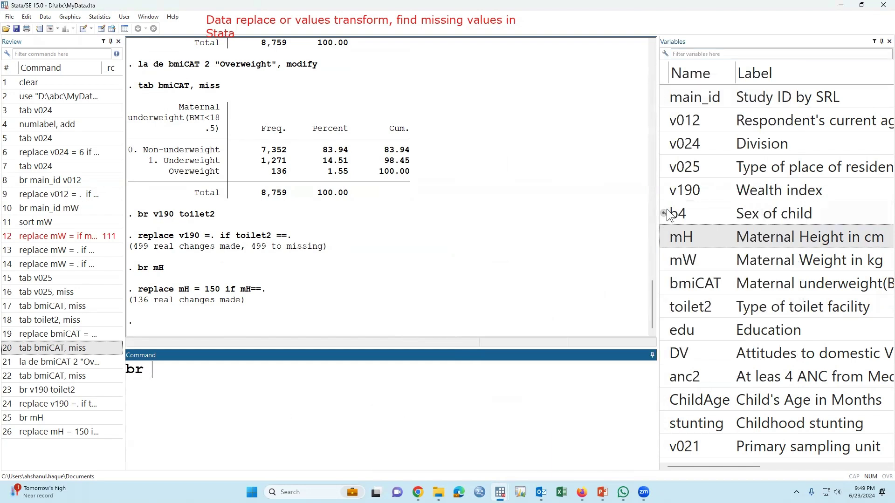
pyautogui.doubleClick(674, 120)
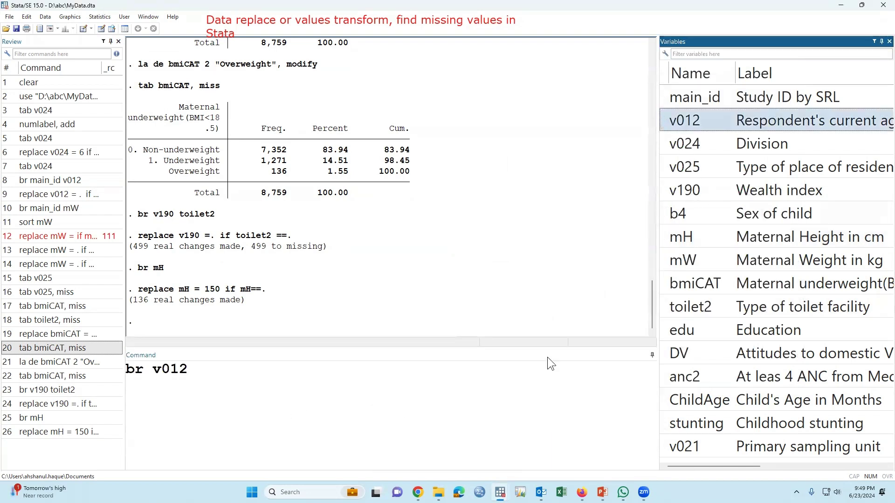
pyautogui.press('Return')
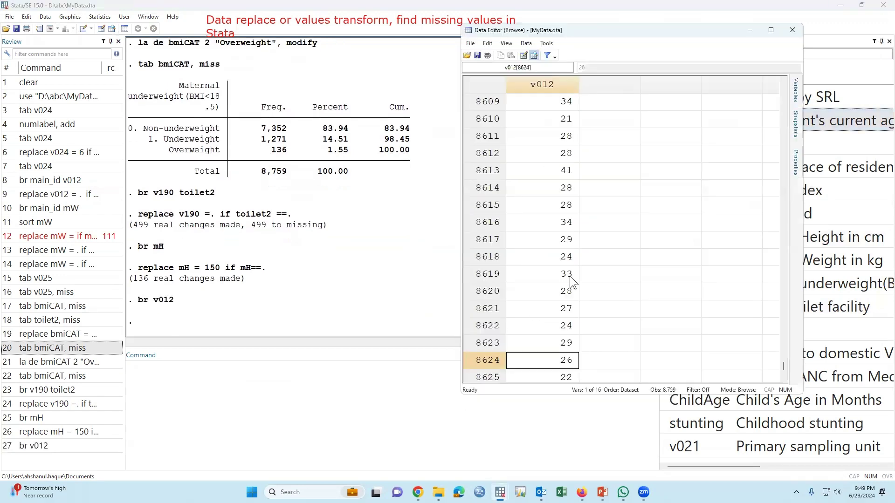
# Sort the dataset in ascending order by v012 from the browsed column
pyautogui.rightClick(552, 89)
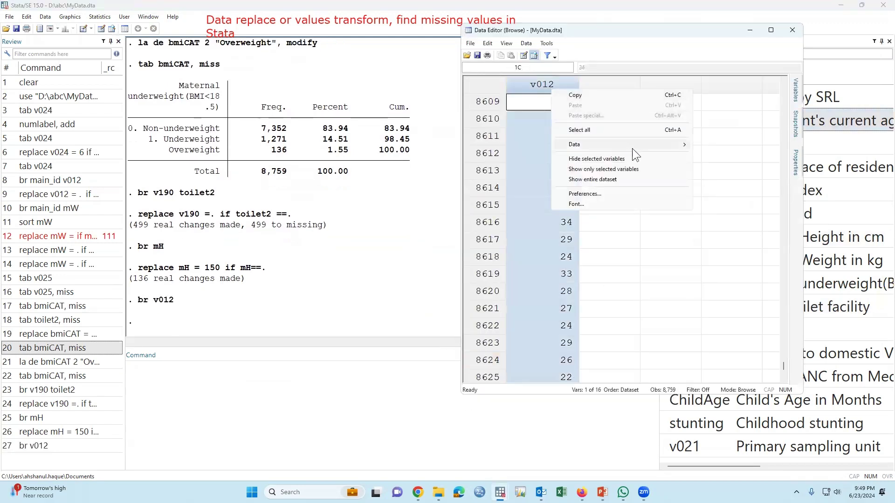
pyautogui.moveTo(648, 144)
pyautogui.click(720, 199)
pyautogui.click(483, 318)
pyautogui.scroll(4, 749, 202)
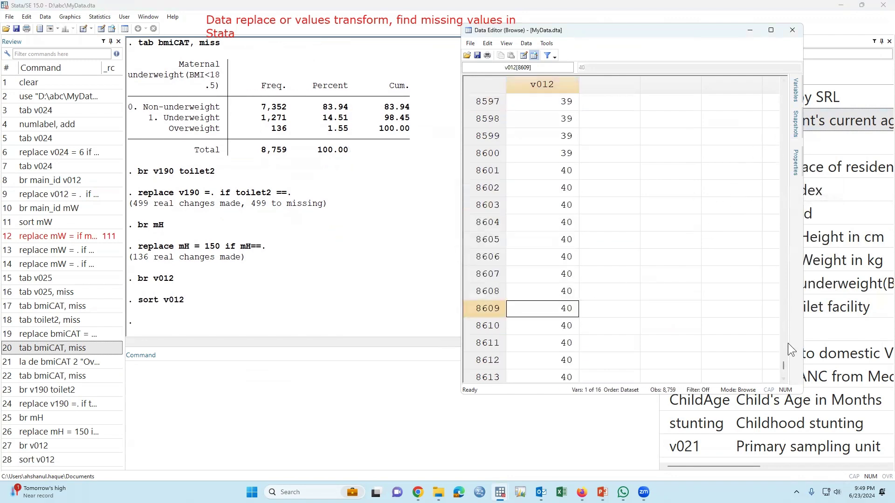
# Go through the sorted v012 column from row 1 to where age 16 ends, and select rows 1 to 105
pyautogui.moveTo(783, 365); pyautogui.dragTo(787, 93)
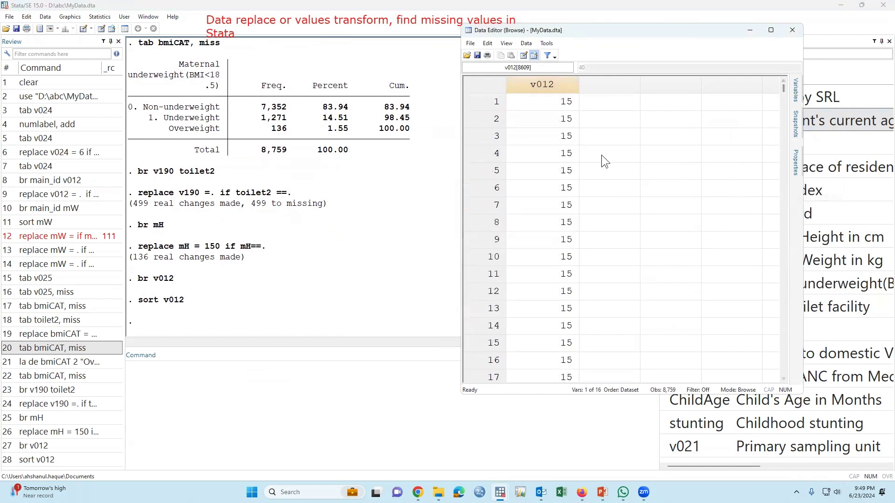
pyautogui.click(565, 107)
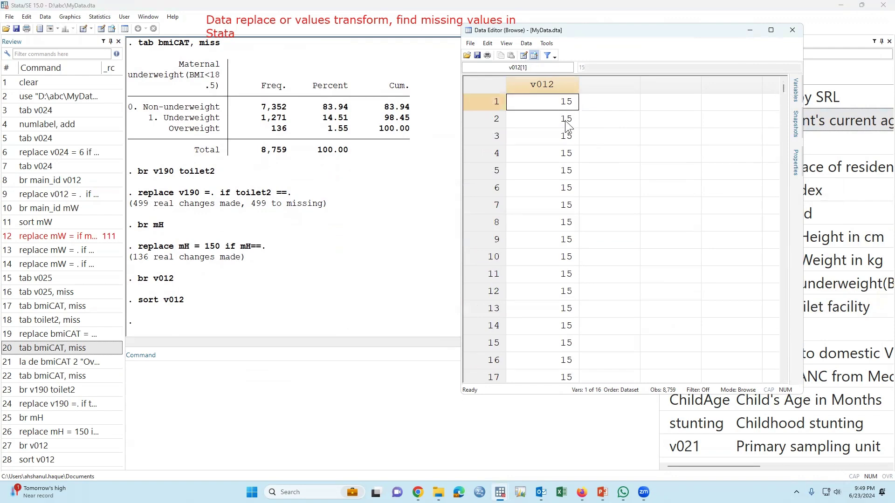
pyautogui.scroll(-14, 574, 241)
pyautogui.scroll(-11, 572, 262)
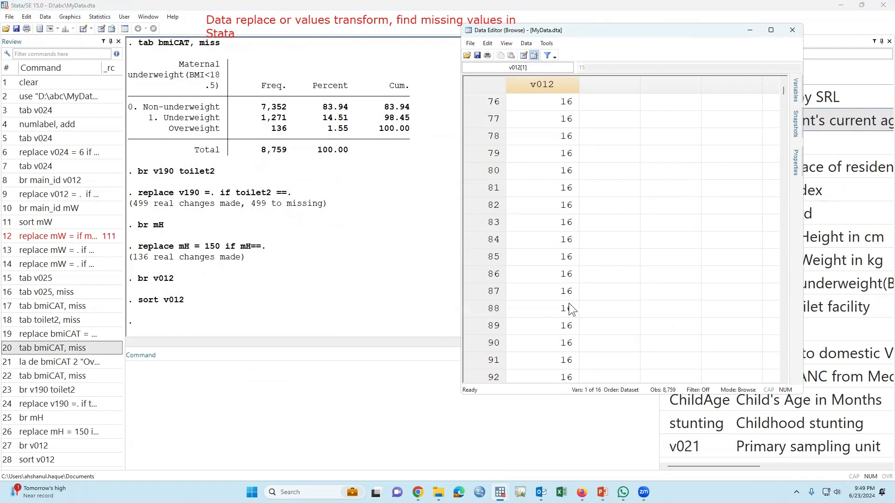
pyautogui.scroll(-10, 569, 308)
pyautogui.scroll(4, 570, 310)
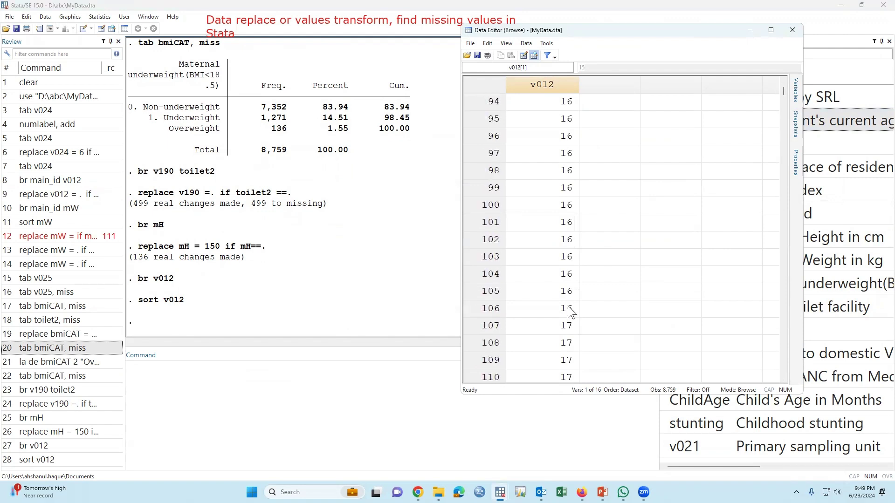
pyautogui.keyDown('shift'); pyautogui.click(567, 291); pyautogui.keyUp('shift')
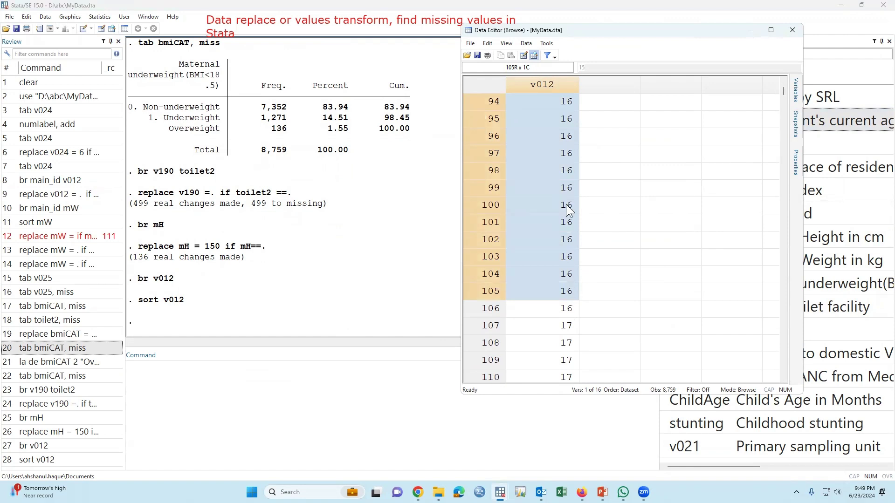
# Point out where v012 changes from 16 to 17 at rows 106 and 107, and highlight rows 97 to 106
pyautogui.click(574, 308)
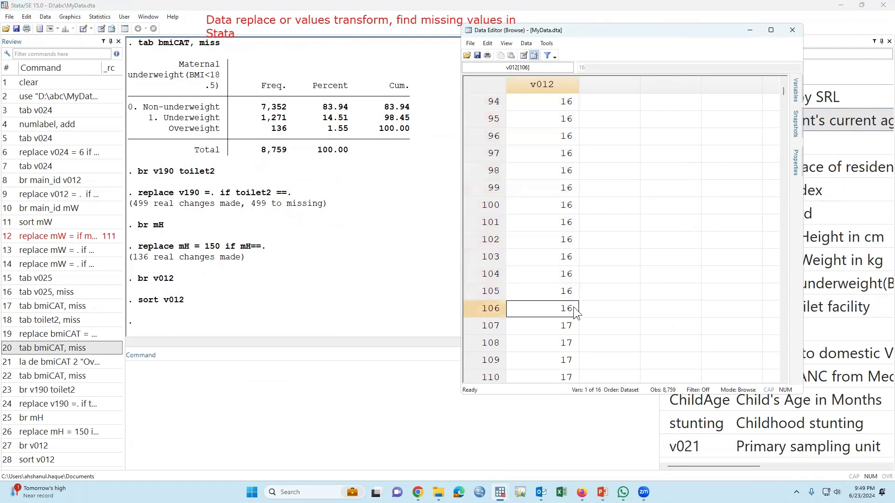
pyautogui.click(571, 326)
pyautogui.moveTo(515, 306); pyautogui.dragTo(552, 152)
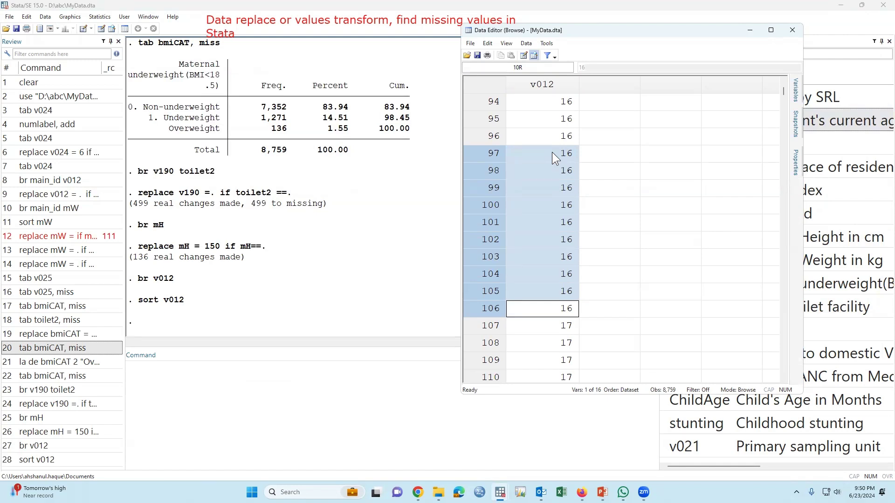
pyautogui.click(554, 85)
pyautogui.click(562, 308)
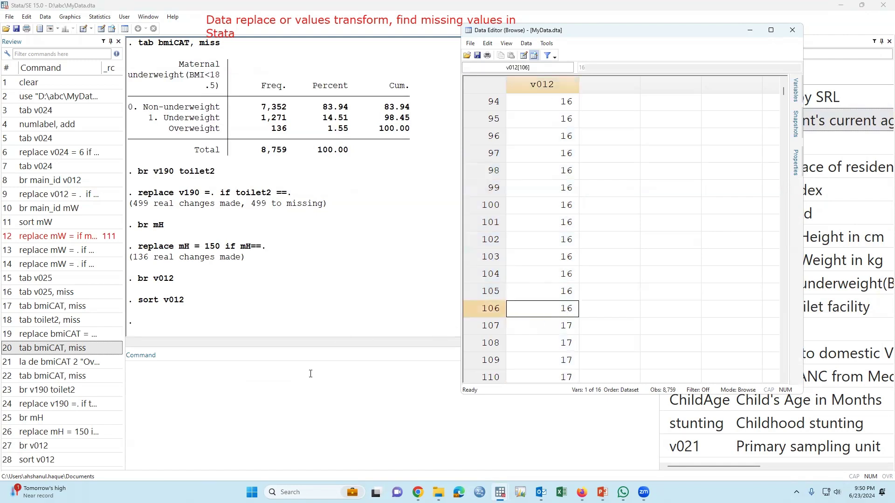
# Compose the command replace v012 =17 if v012<17 to raise all ages below 17 to 17, without running it yet
pyautogui.click(294, 414)
pyautogui.write('replace')
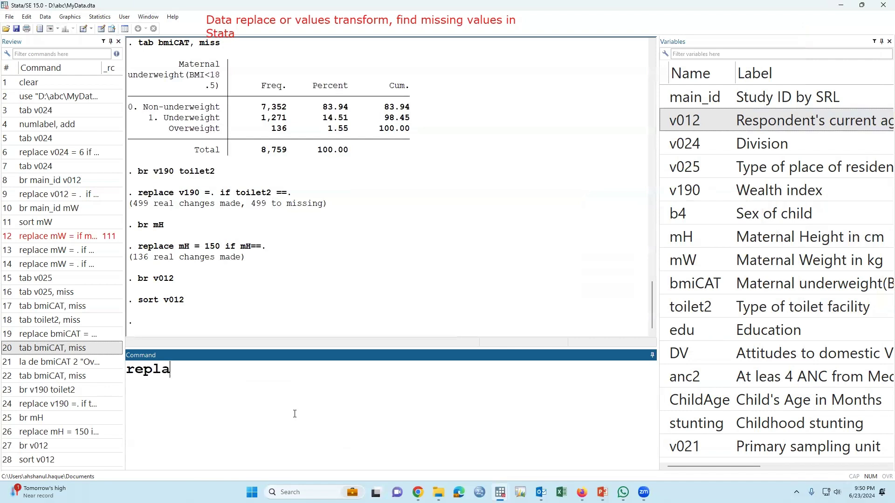
pyautogui.click(663, 123)
pyautogui.doubleClick(663, 122)
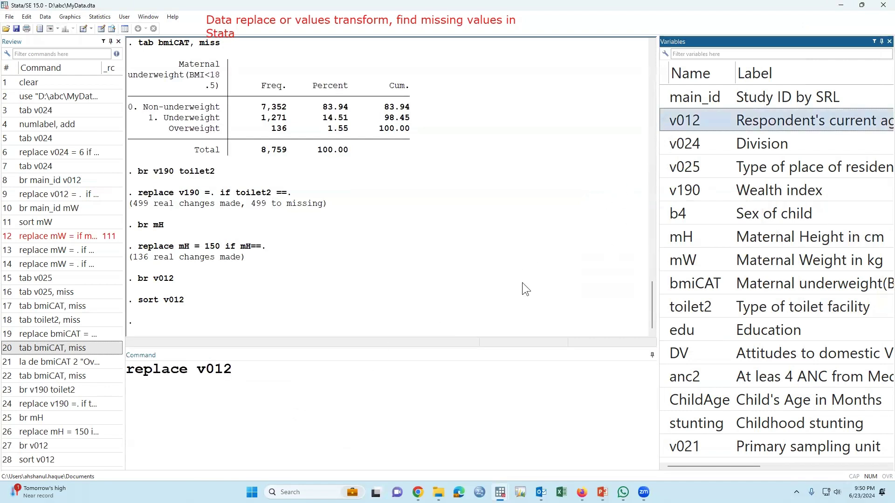
pyautogui.click(434, 385)
pyautogui.write('=')
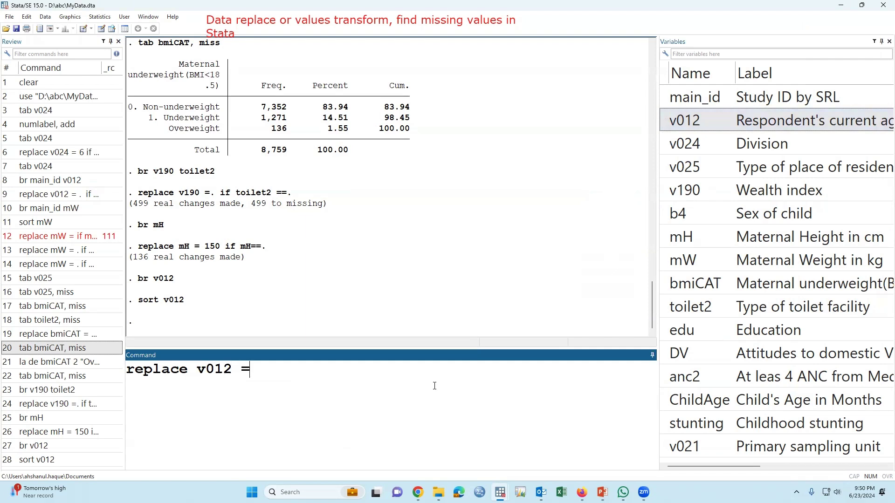
pyautogui.write('17 if')
pyautogui.doubleClick(667, 123)
pyautogui.click(452, 386)
pyautogui.write('<17')
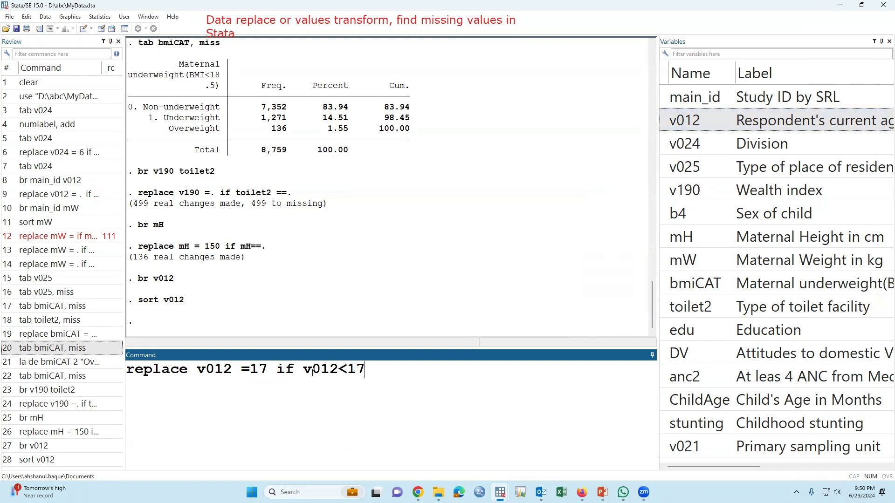
# Highlight the condition and new value in the v012 replace command, compare them with browsed rows 94 to 104, and run it
pyautogui.moveTo(303, 370); pyautogui.dragTo(365, 373)
pyautogui.click(271, 372)
pyautogui.hotkey('shift', 'Left')
pyautogui.hotkey('shift', 'Left')
pyautogui.moveTo(500, 492)
pyautogui.click(605, 454)
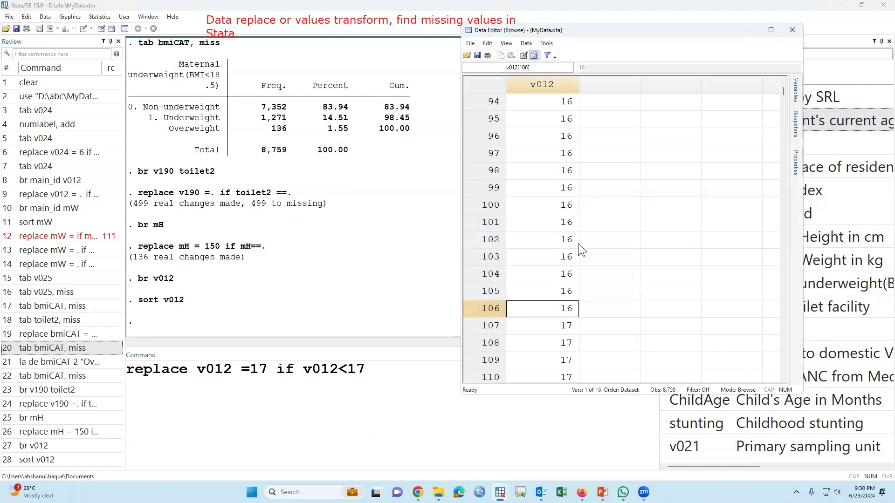
pyautogui.moveTo(565, 281); pyautogui.dragTo(568, 101)
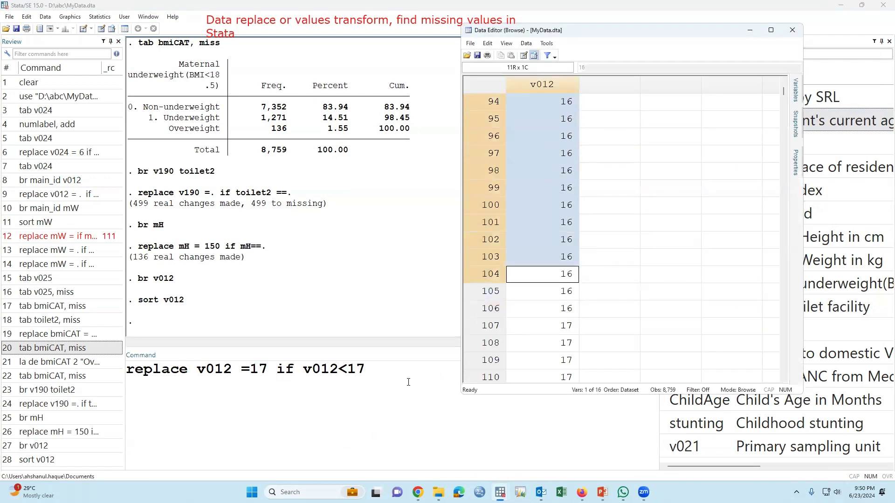
pyautogui.click(408, 382)
pyautogui.press('Return')
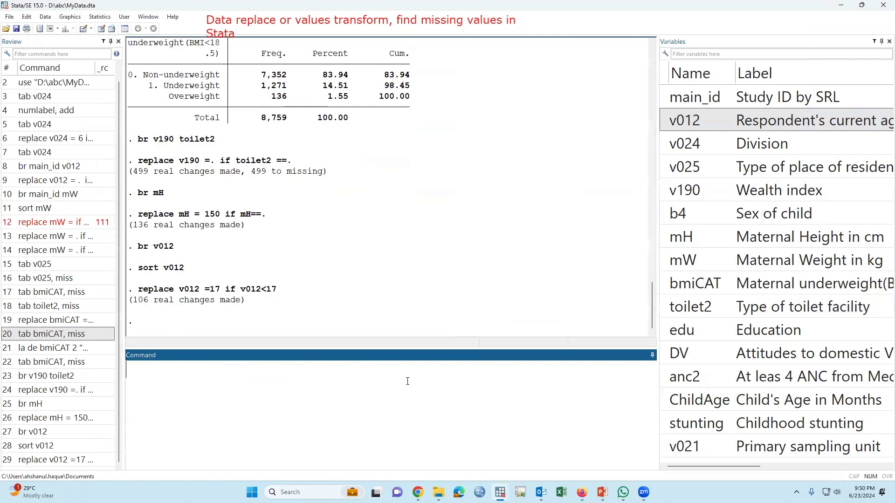
# Check the replaced v012 values in the browsed data, highlighting rows 94 to 103
pyautogui.moveTo(500, 492)
pyautogui.click(606, 447)
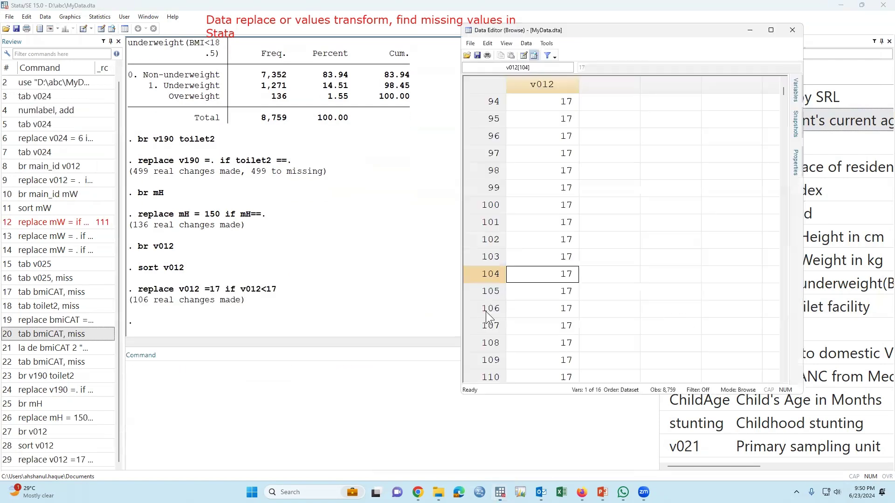
pyautogui.moveTo(559, 257); pyautogui.dragTo(574, 109)
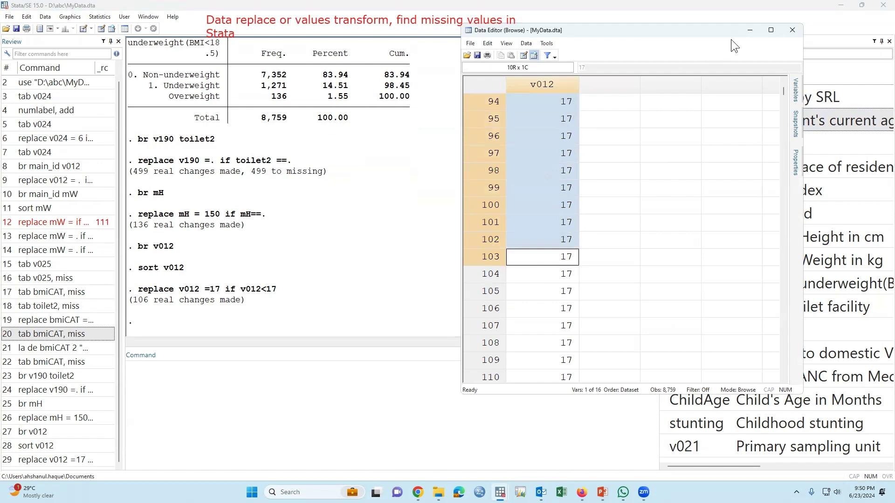
# Try to tabulate toilet2 with the missing-value condition attached directly to the variable name, as tab toilet2==
pyautogui.click(748, 30)
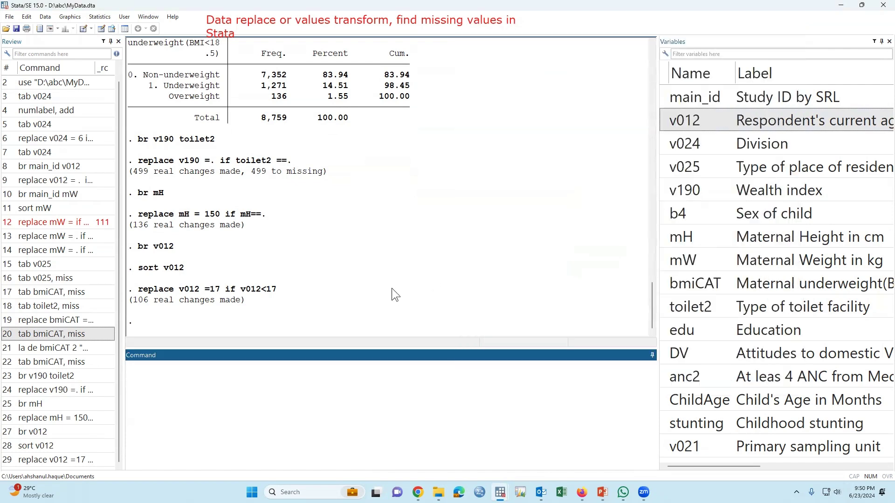
pyautogui.write('tab')
pyautogui.click(664, 306)
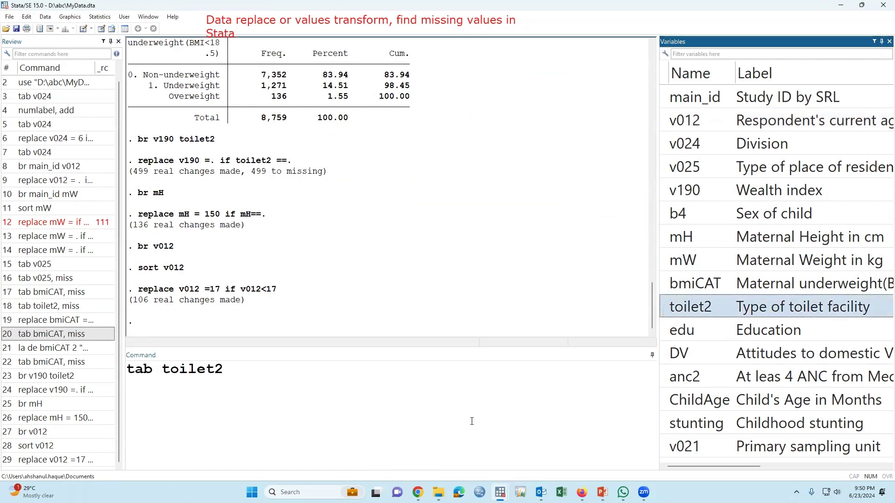
pyautogui.write('==.')
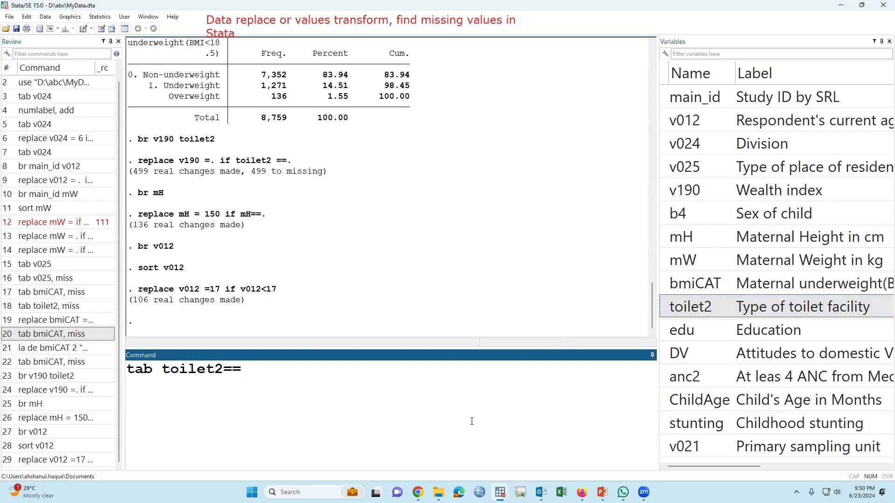
pyautogui.press('Return')
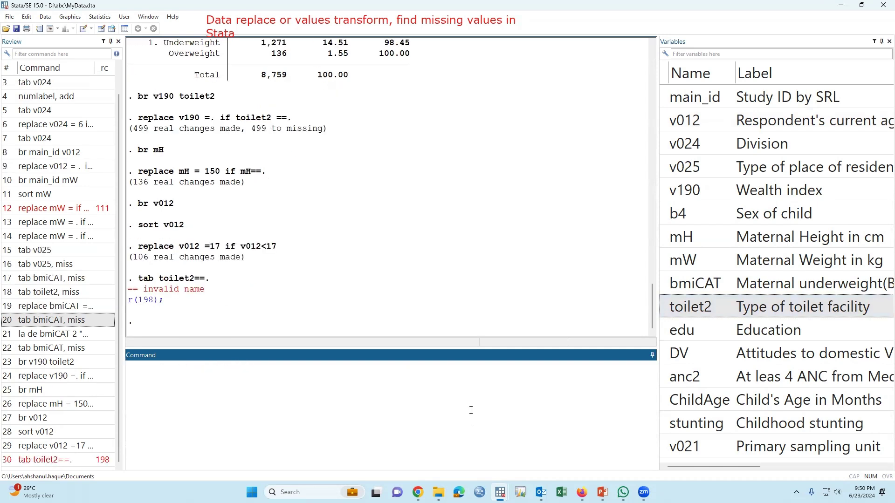
# Correct the command to tab toilet2, m to tabulate toilet facility including missing values, and highlight the m option in the results
pyautogui.click(73, 461)
pyautogui.click(226, 373)
pyautogui.press('Delete')
pyautogui.press('Delete')
pyautogui.press('Delete')
pyautogui.write(', m')
pyautogui.press('Return')
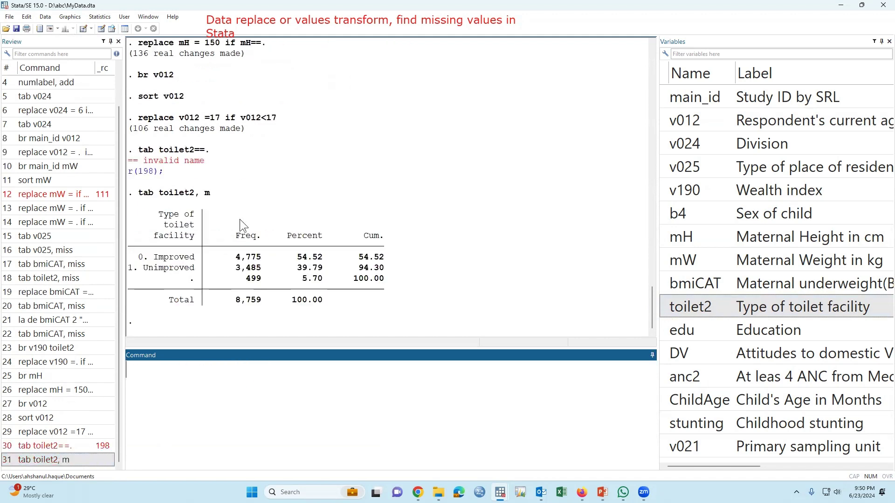
pyautogui.doubleClick(206, 193)
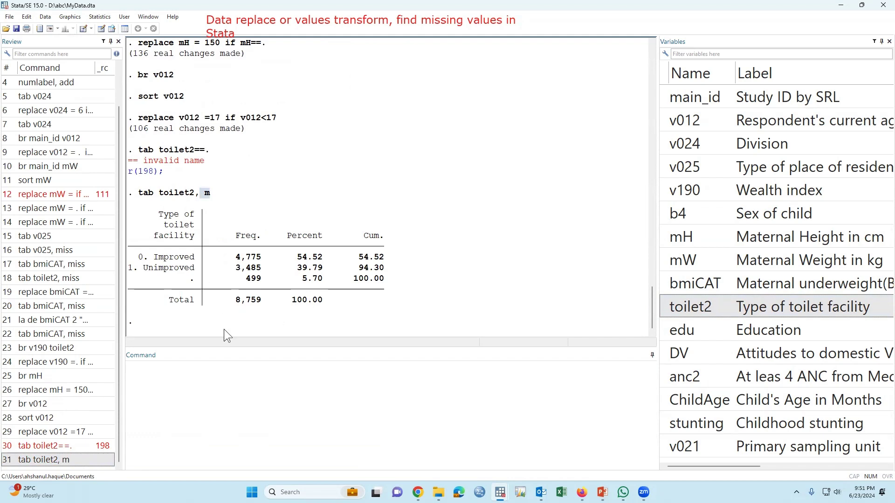
# Browse main_id, b4, v024 and toilet2 for missing toilet records only with br main_id b4 v024 toilet2 if toilet2==
pyautogui.click(263, 396)
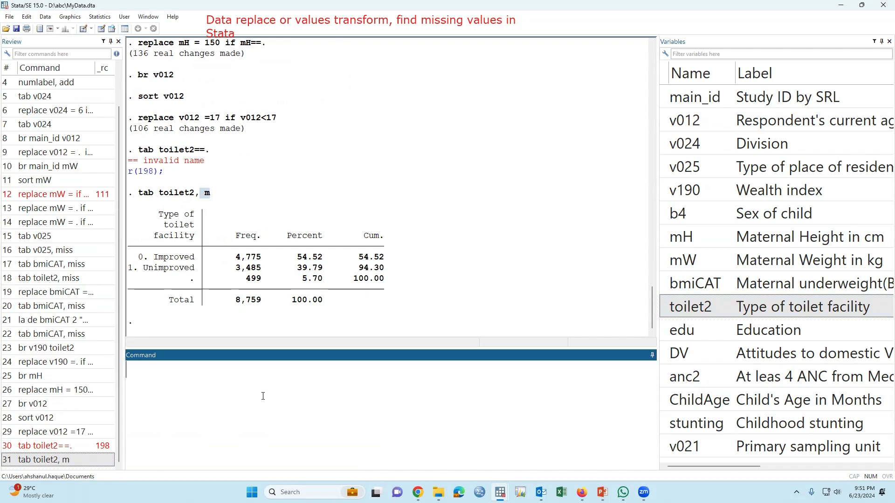
pyautogui.write('br')
pyautogui.doubleClick(663, 99)
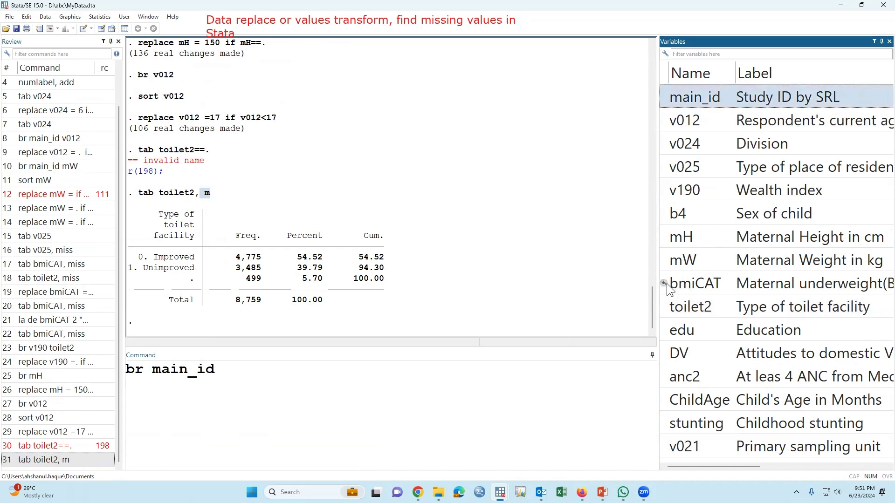
pyautogui.doubleClick(666, 214)
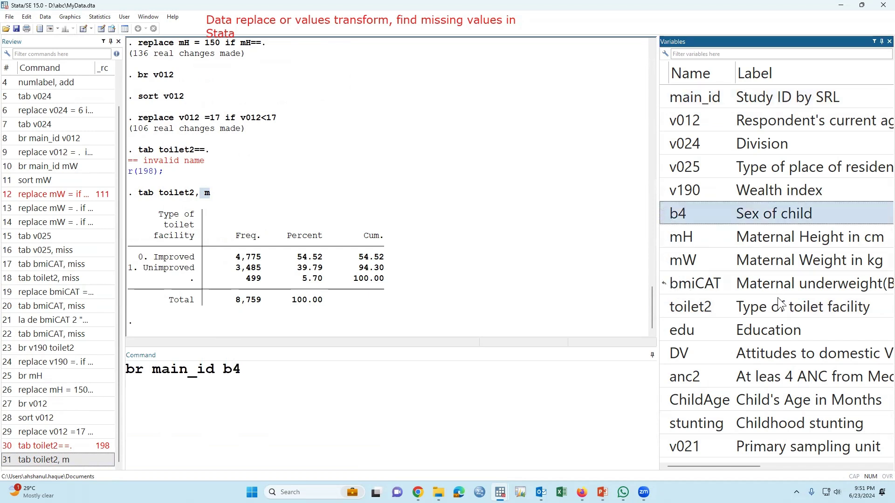
pyautogui.doubleClick(662, 307)
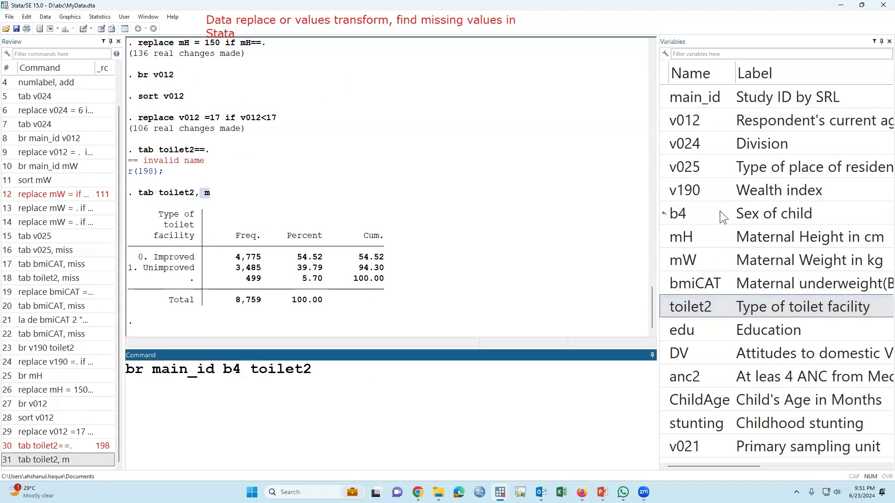
pyautogui.click(661, 144)
pyautogui.moveTo(537, 267); pyautogui.dragTo(248, 369)
pyautogui.click(450, 373)
pyautogui.write('if')
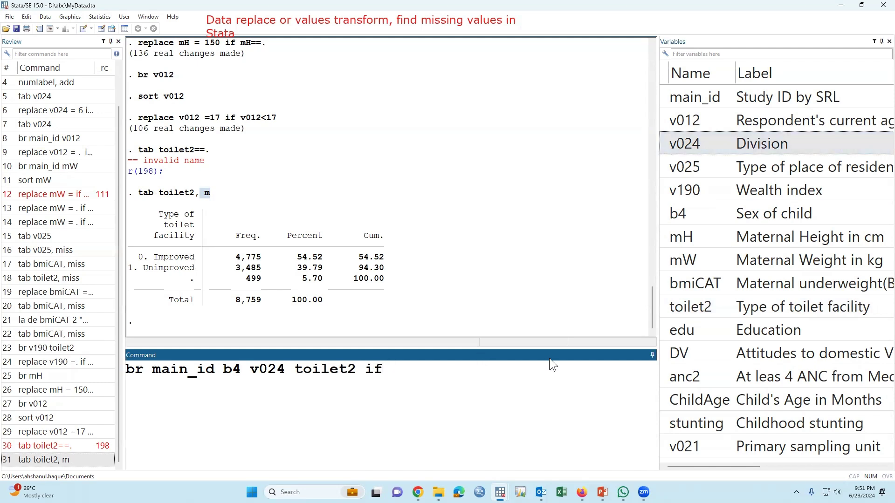
pyautogui.click(663, 305)
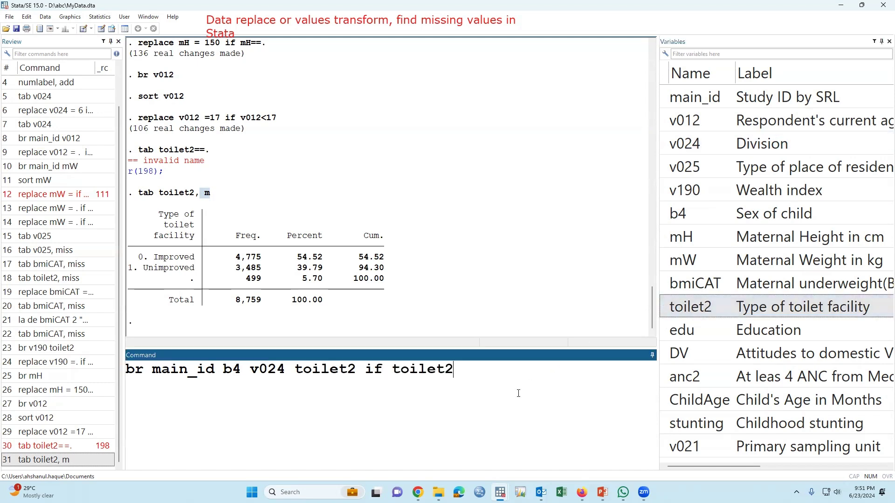
pyautogui.write('==.')
pyautogui.press('Return')
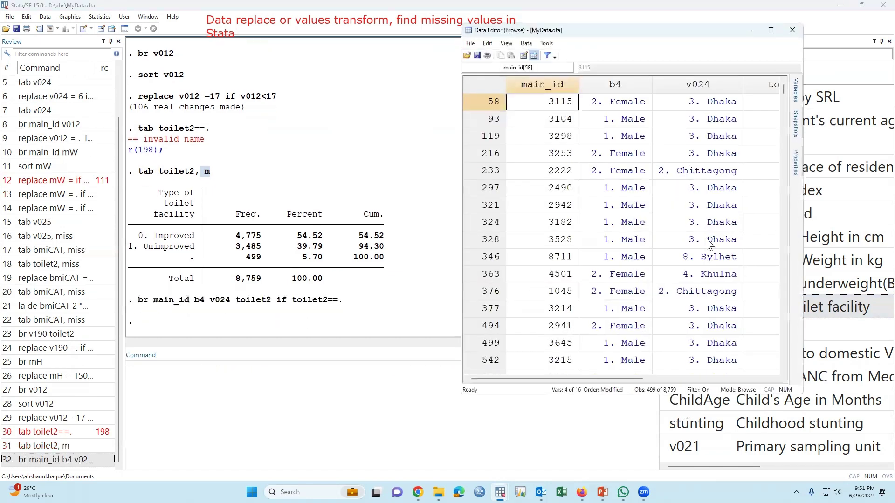
# Examine the records with missing toilet2 in the maximized data browser, highlighting main_id, b4 and v024 from rows 1177 to 1483, and close it
pyautogui.click(770, 29)
pyautogui.press('Right')
pyautogui.press('Right')
pyautogui.press('Right')
pyautogui.scroll(-4, 341, 274)
pyautogui.scroll(-11, 341, 274)
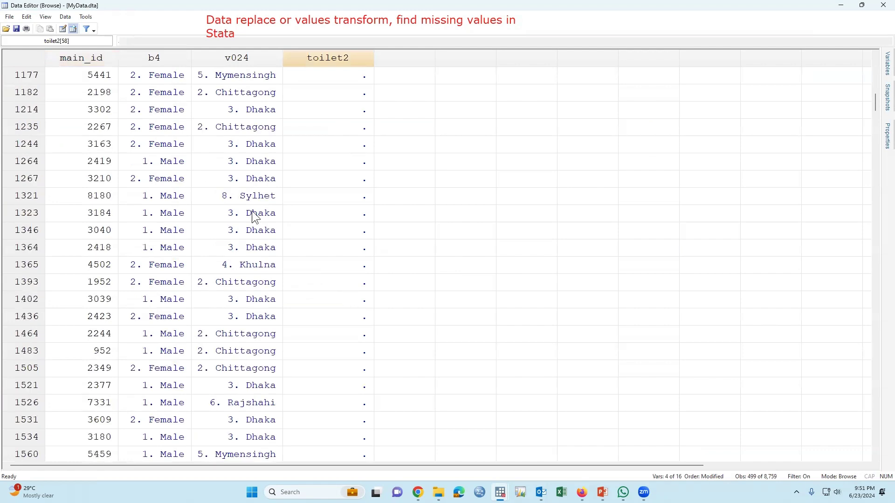
pyautogui.moveTo(98, 77); pyautogui.dragTo(240, 356)
pyautogui.scroll(-15, 250, 368)
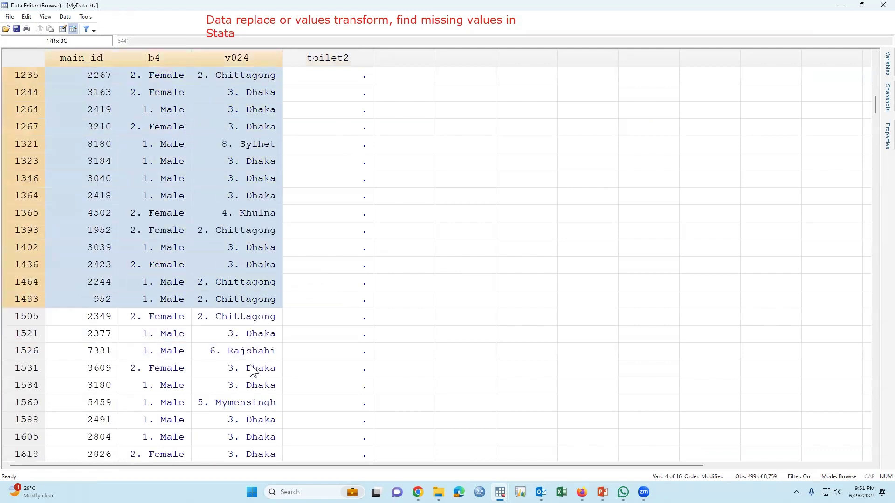
pyautogui.scroll(-15, 252, 370)
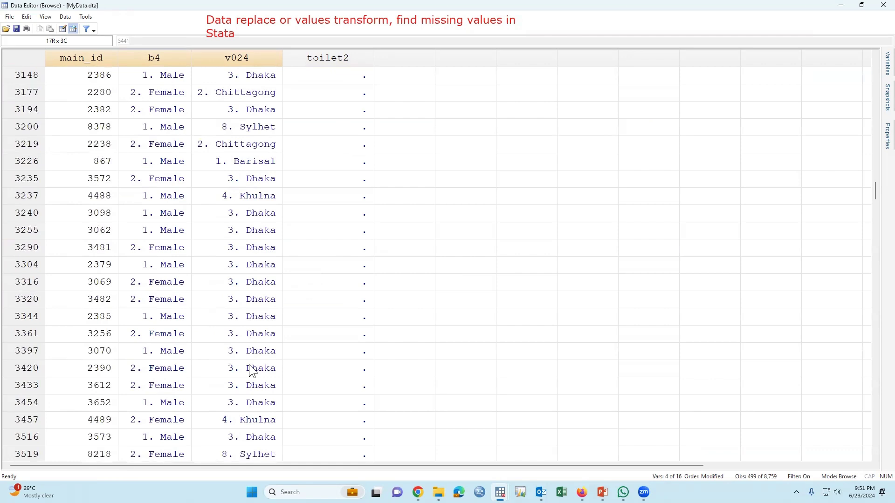
pyautogui.click(883, 5)
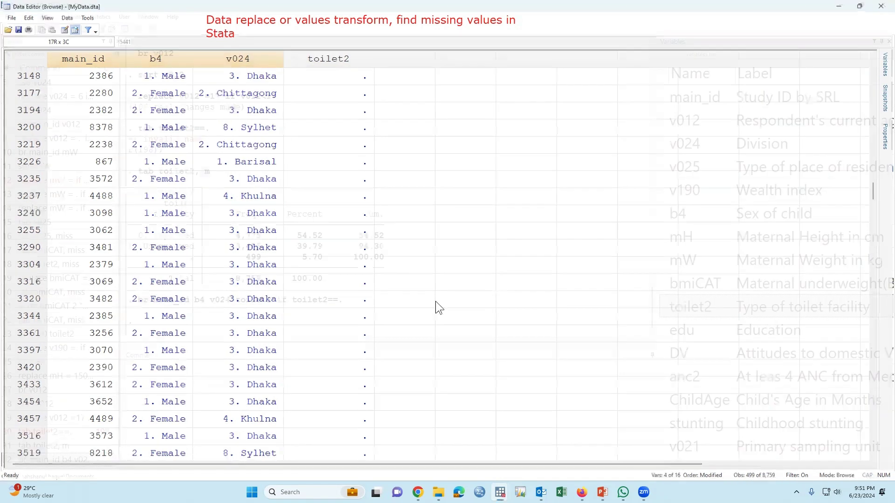
# Browse the records with non-missing toilet values using br main_id v012 v024 v025 if toilet2!=. and close the browser
pyautogui.write('br')
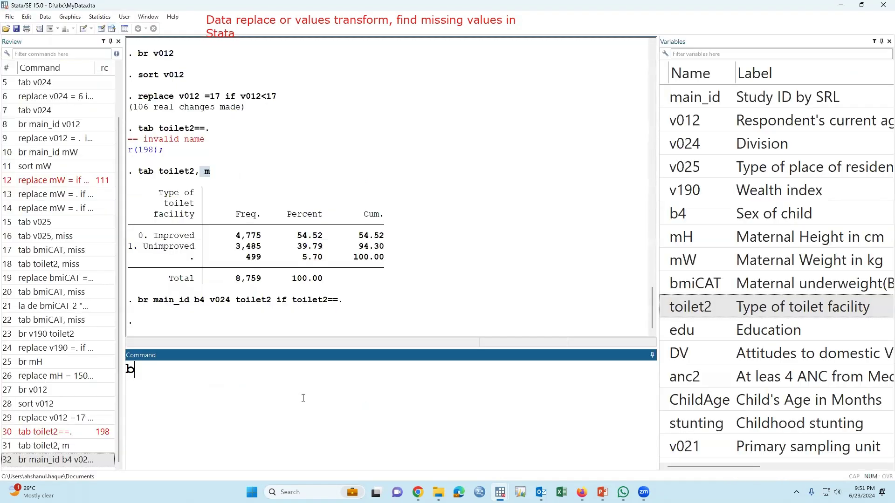
pyautogui.click(664, 95)
pyautogui.click(663, 123)
pyautogui.click(664, 145)
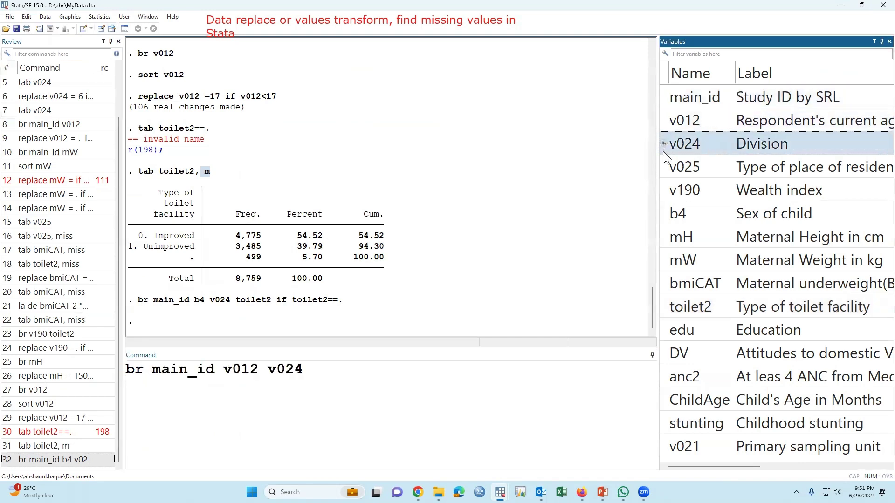
pyautogui.click(665, 167)
pyautogui.click(497, 377)
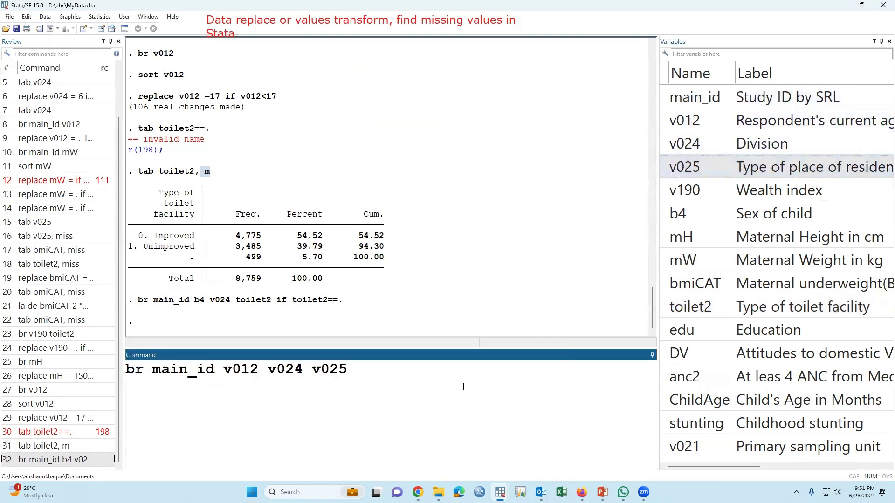
pyautogui.write('if')
pyautogui.click(664, 308)
pyautogui.click(483, 377)
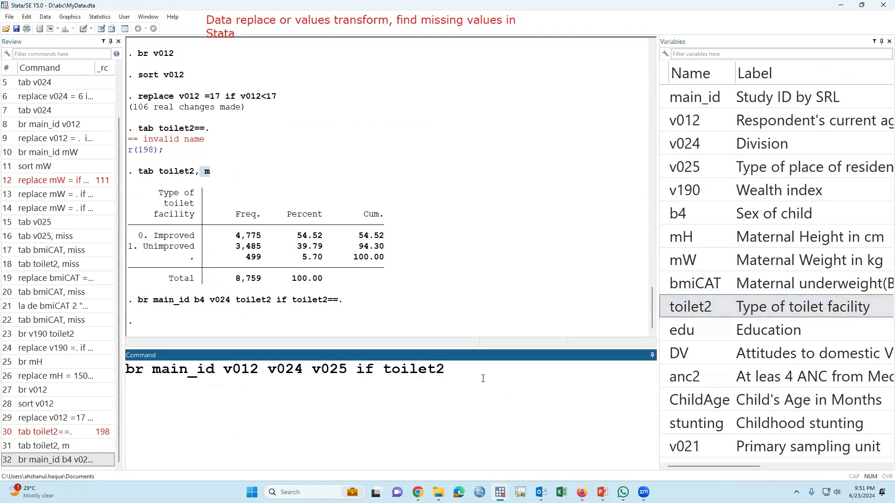
pyautogui.write('!=.')
pyautogui.press('Return')
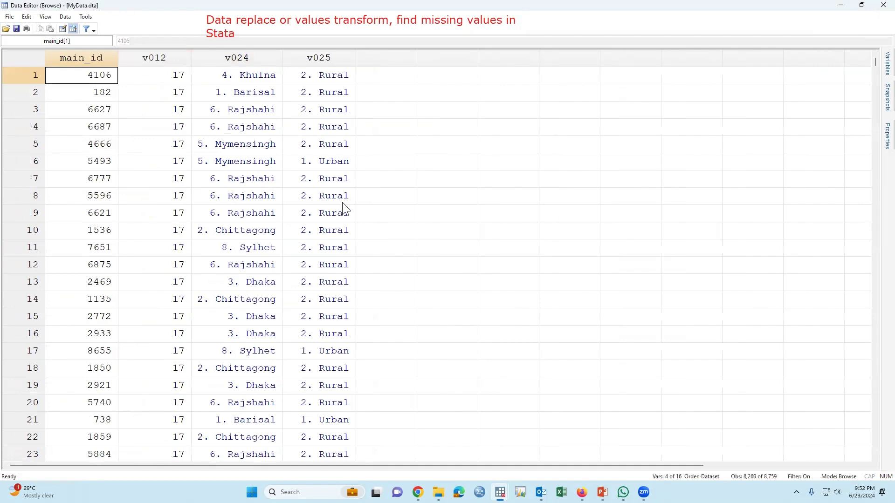
pyautogui.click(883, 6)
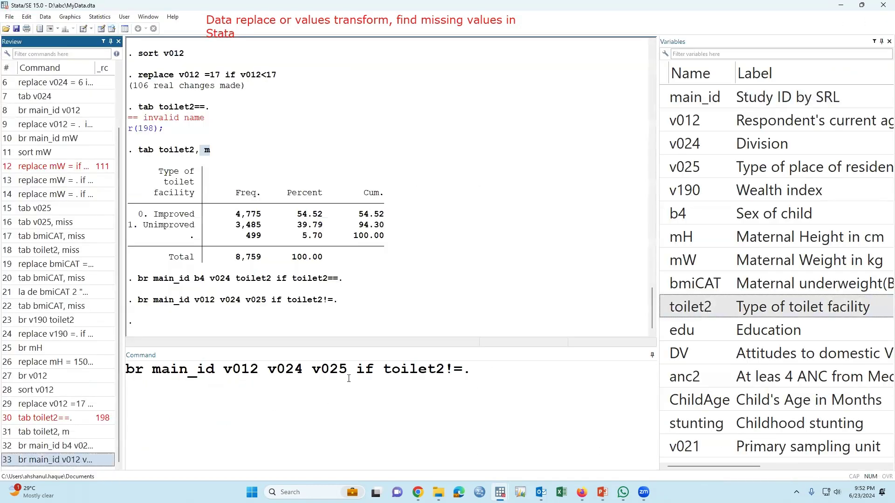
# Add toilet2 after v025 in the recalled browse command and rerun it with the condition toilet2!=
pyautogui.click(348, 402)
pyautogui.doubleClick(664, 307)
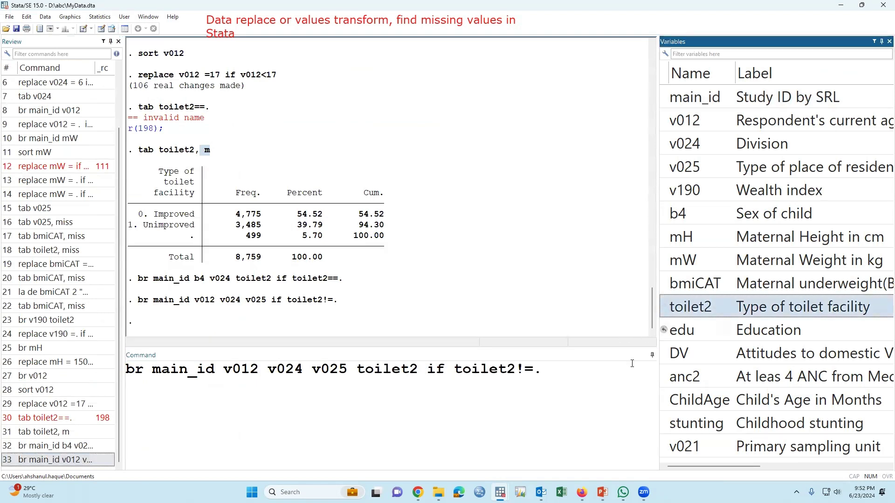
pyautogui.click(590, 383)
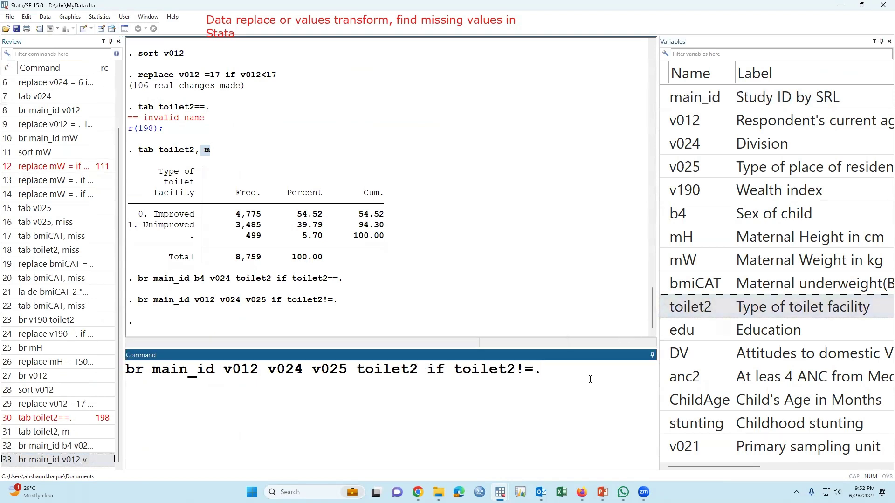
pyautogui.press('Return')
# Check the toilet2 column for non-missing values across the browsed records, selecting the whole column, and close the data browser
pyautogui.scroll(-20, 404, 272)
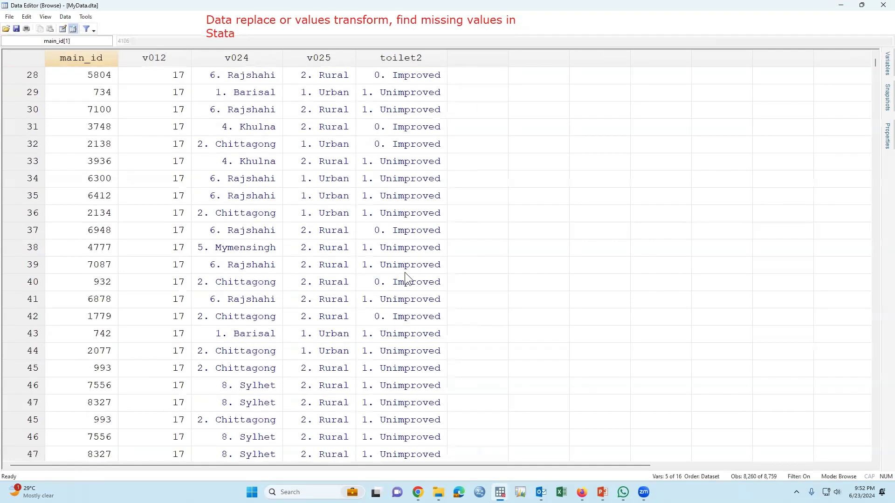
pyautogui.scroll(-3, 405, 272)
pyautogui.click(422, 59)
pyautogui.scroll(-20, 426, 251)
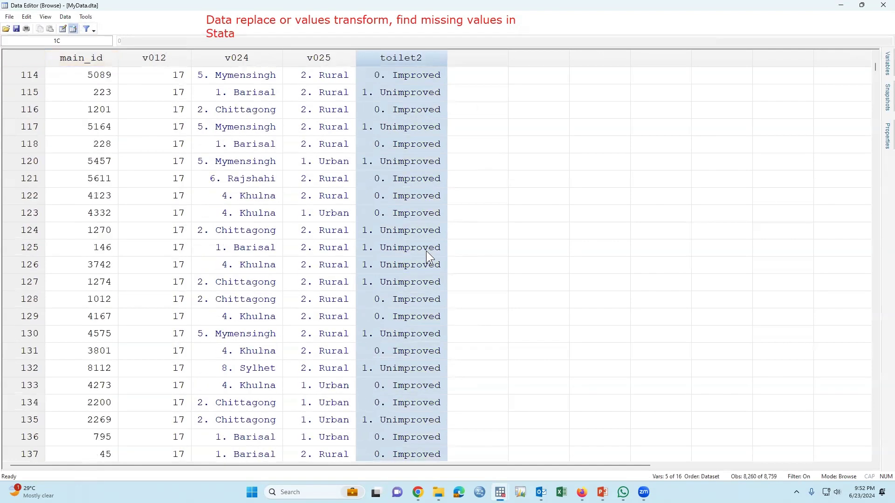
pyautogui.click(882, 5)
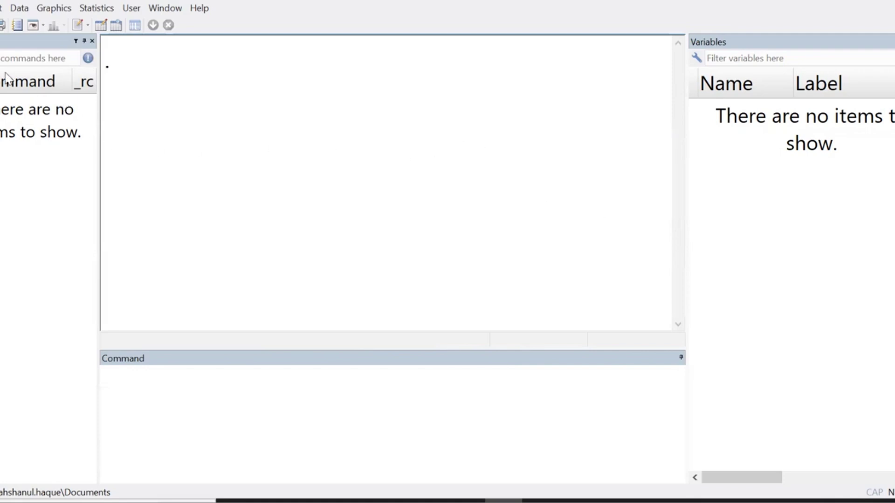
# Open the dataset MyData.dta from the abc folder on drive D
pyautogui.hotkey('ctrl', 'o')
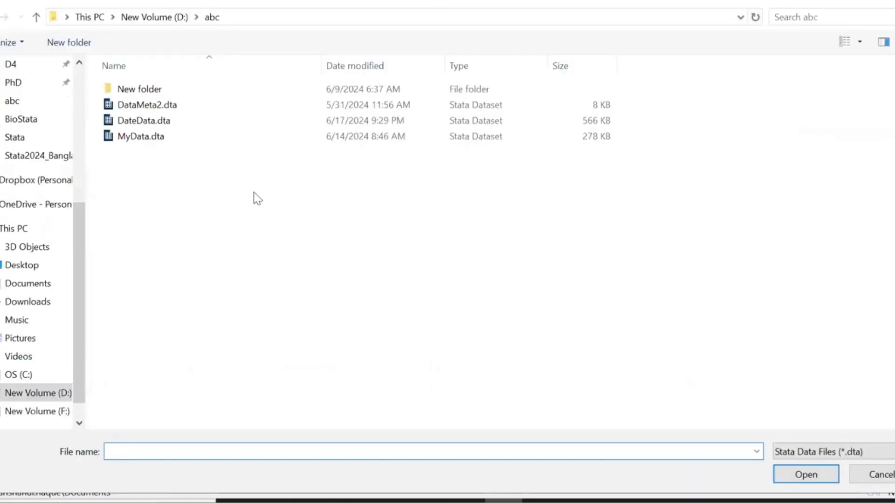
pyautogui.click(64, 394)
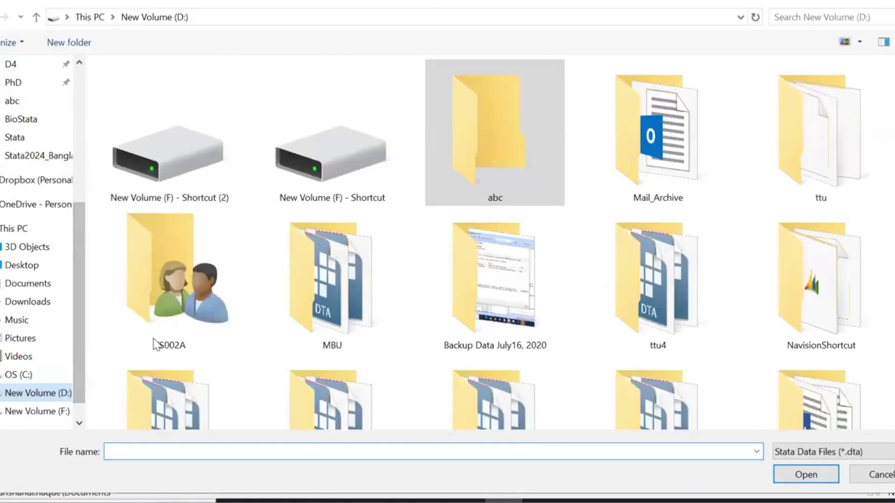
pyautogui.doubleClick(494, 126)
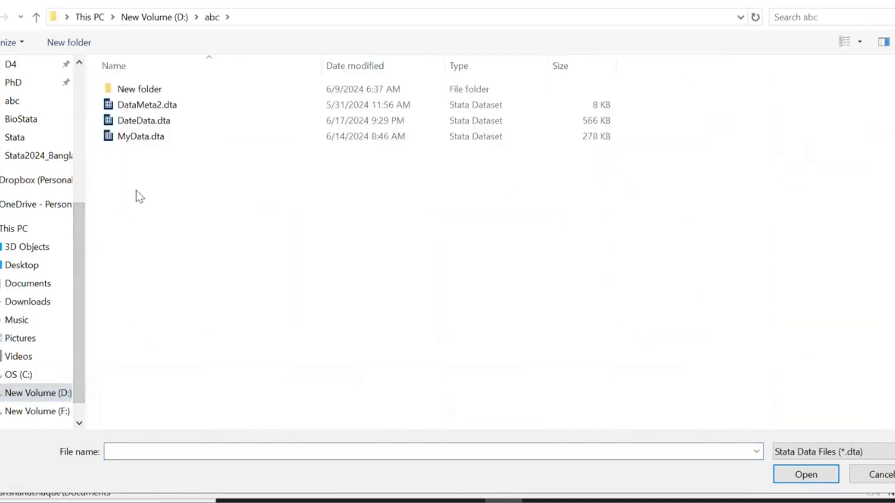
pyautogui.click(148, 139)
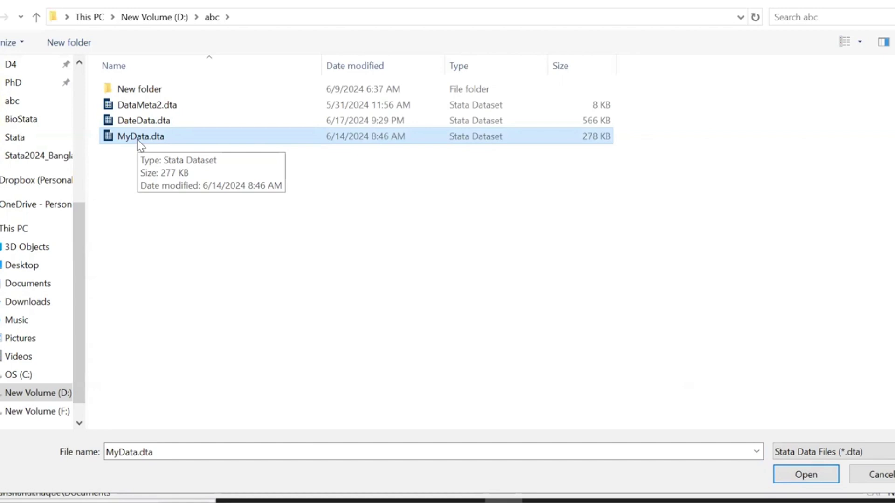
pyautogui.click(814, 478)
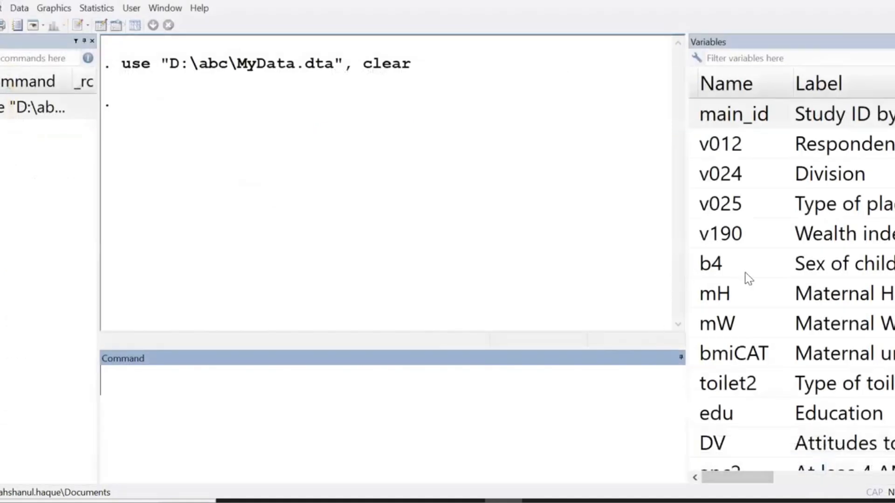
# Look through the loaded variable list and open the dataset in the Data Editor in edit mode
pyautogui.scroll(-2, 762, 294)
pyautogui.scroll(2, 768, 327)
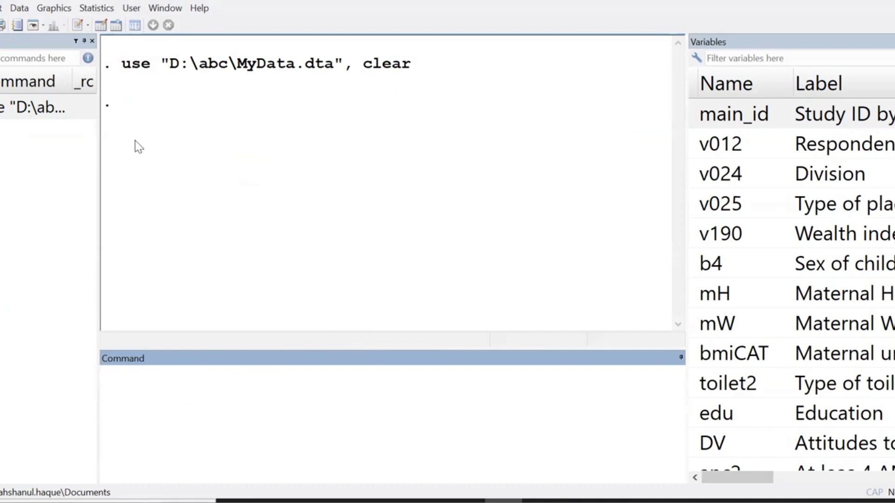
pyautogui.click(101, 26)
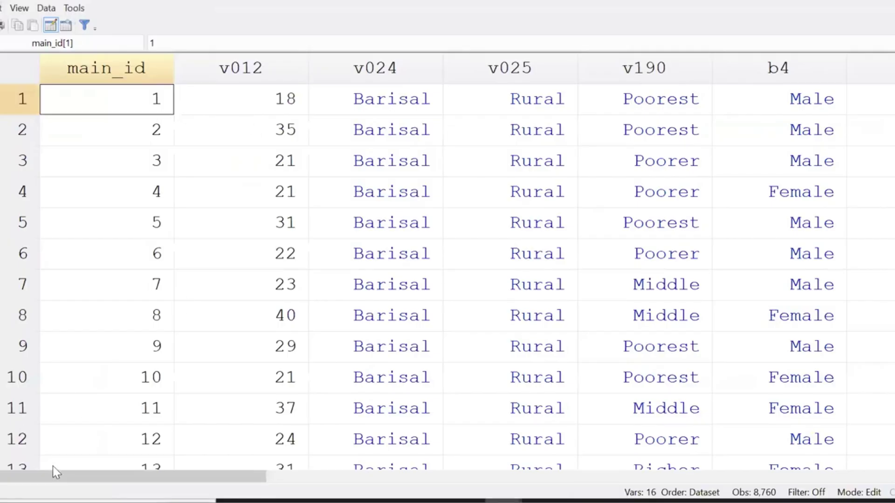
# Return to the main Stata window and sort the dataset by v012 in ascending order
pyautogui.moveTo(52, 480); pyautogui.dragTo(22, 454)
pyautogui.moveTo(501, 501)
pyautogui.click(403, 438)
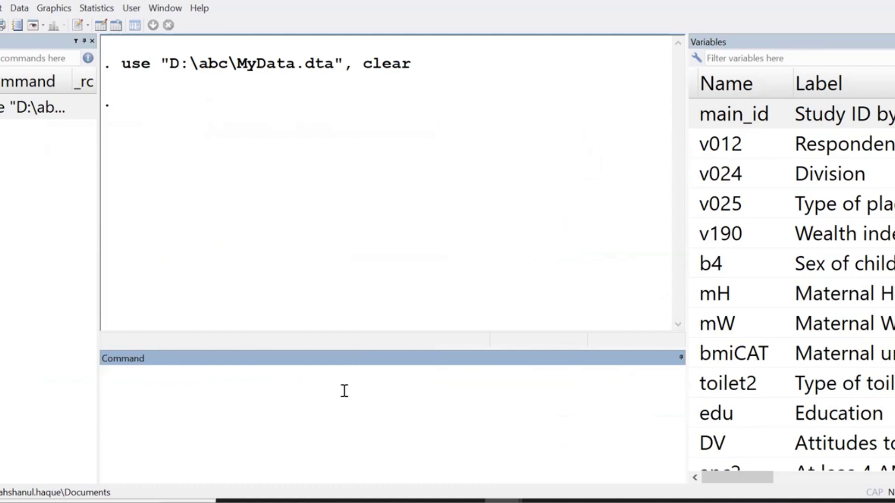
pyautogui.write('sort')
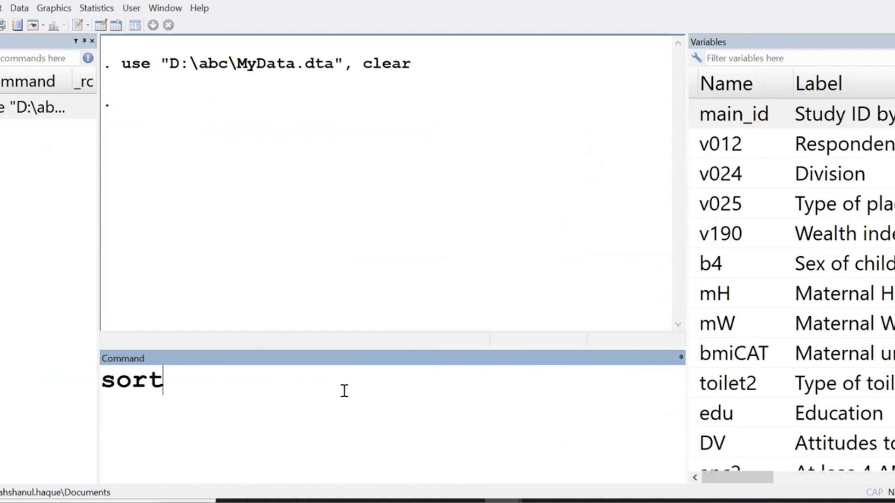
pyautogui.doubleClick(699, 146)
pyautogui.click(494, 383)
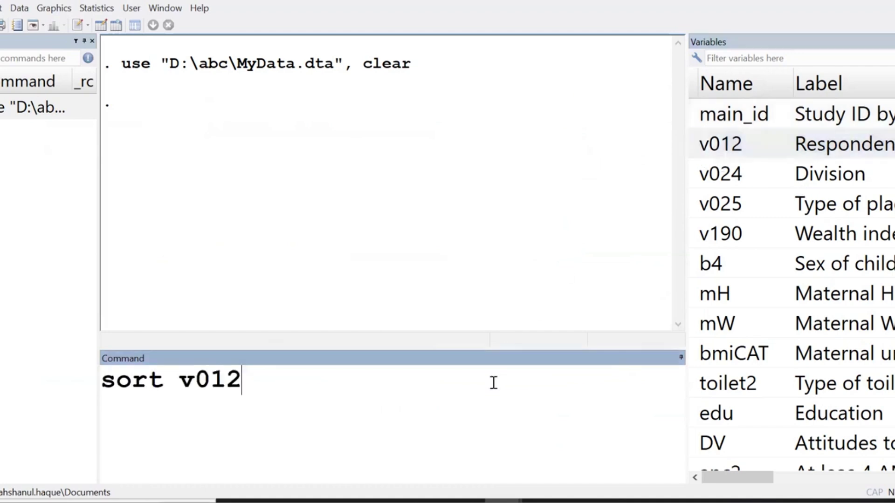
pyautogui.press('Return')
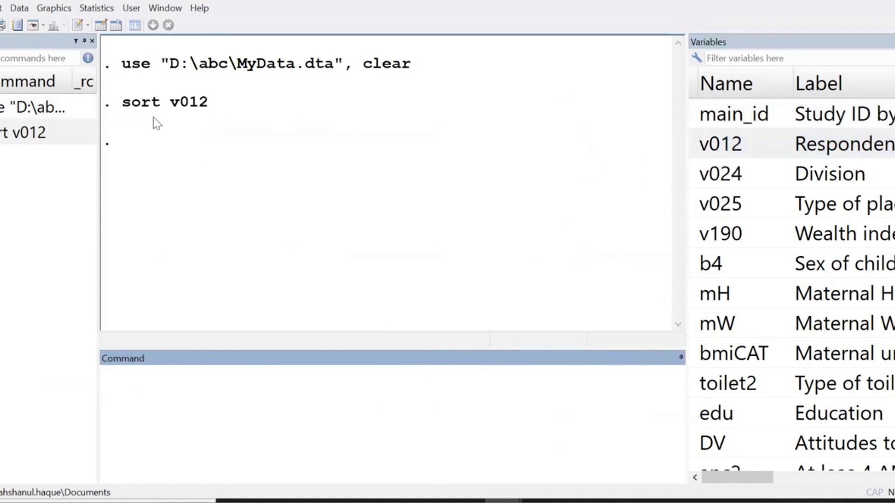
# Open the sorted data in the Data Editor and check the first record's values across main_id, v012, v024, v025, v190 and b4
pyautogui.click(101, 26)
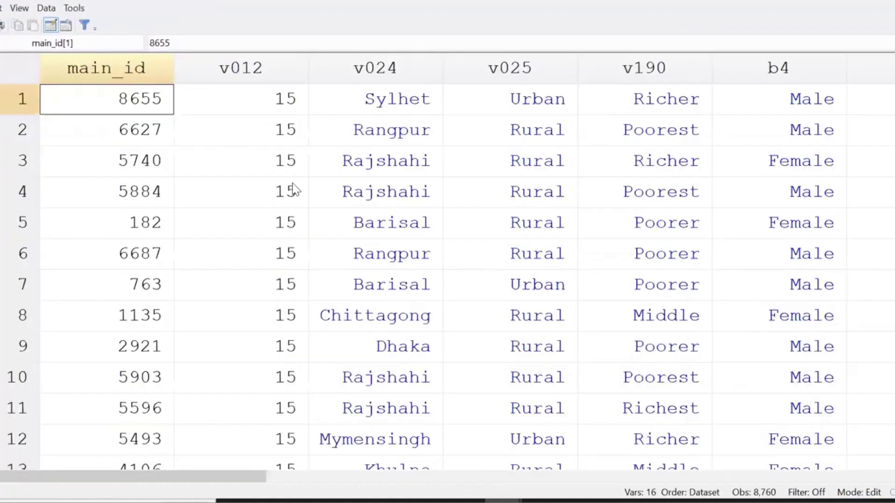
pyautogui.click(282, 102)
pyautogui.click(288, 214)
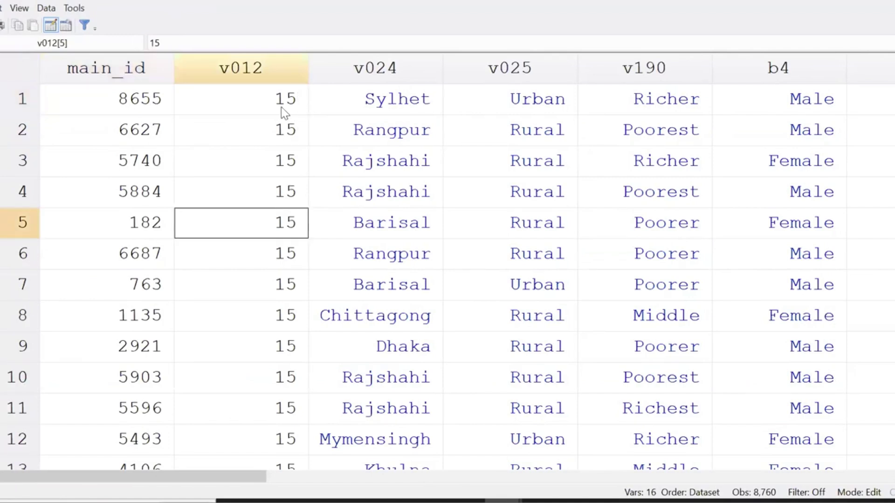
pyautogui.click(162, 103)
pyautogui.click(360, 109)
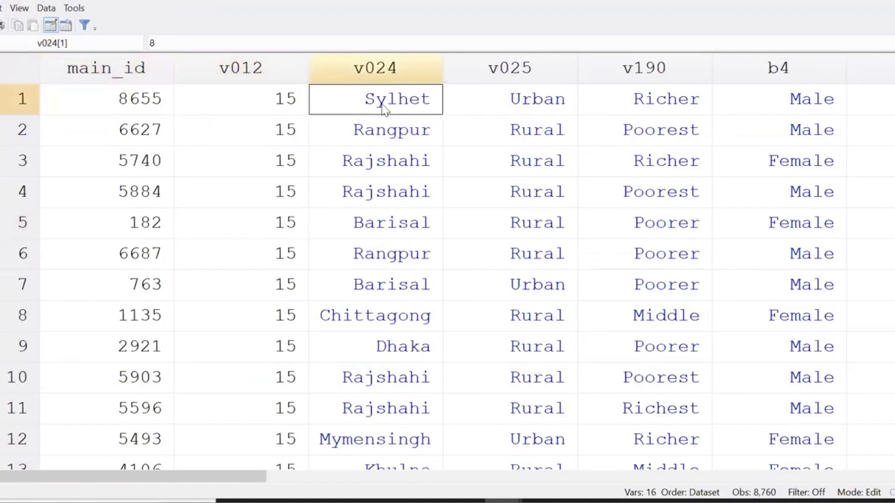
pyautogui.click(513, 107)
pyautogui.click(653, 102)
pyautogui.click(794, 102)
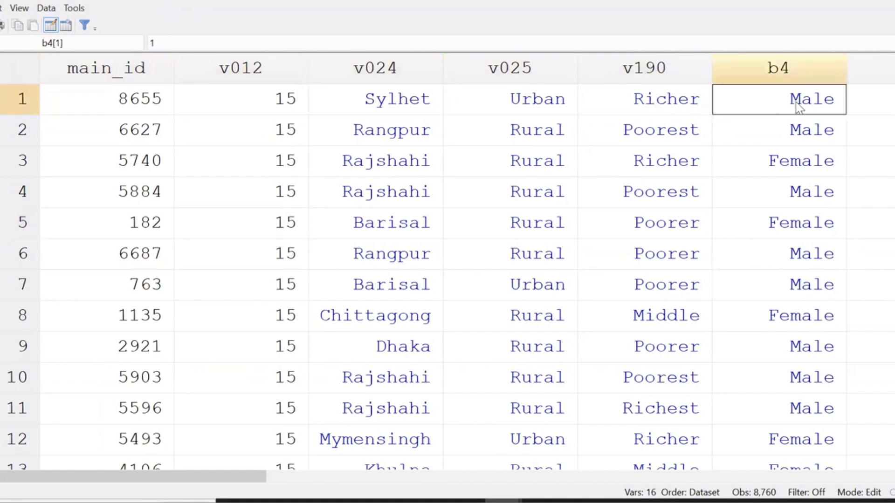
pyautogui.click(377, 108)
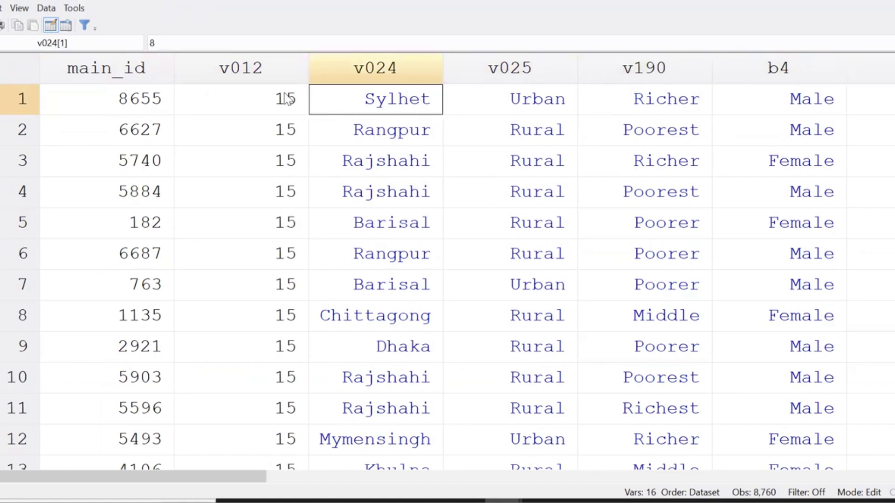
# Look down the v012 column to examine its ascending order across the records
pyautogui.click(275, 140)
pyautogui.scroll(-20, 284, 220)
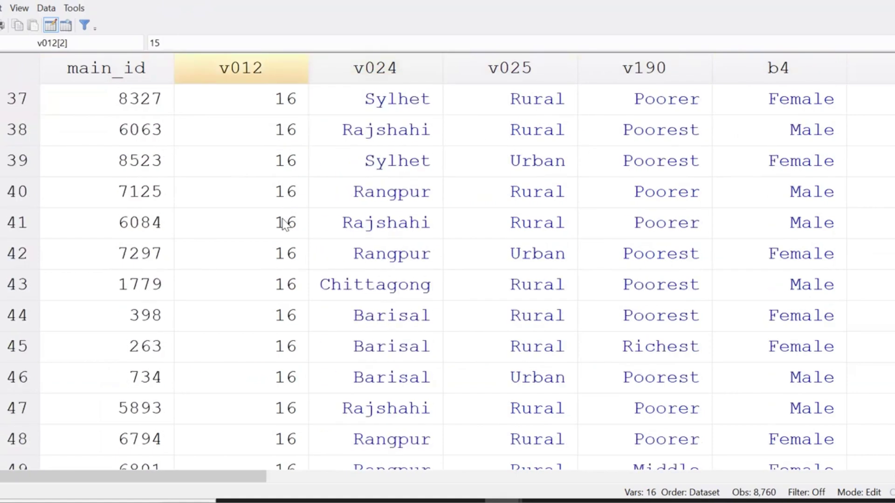
pyautogui.scroll(-9, 285, 223)
pyautogui.scroll(12, 285, 223)
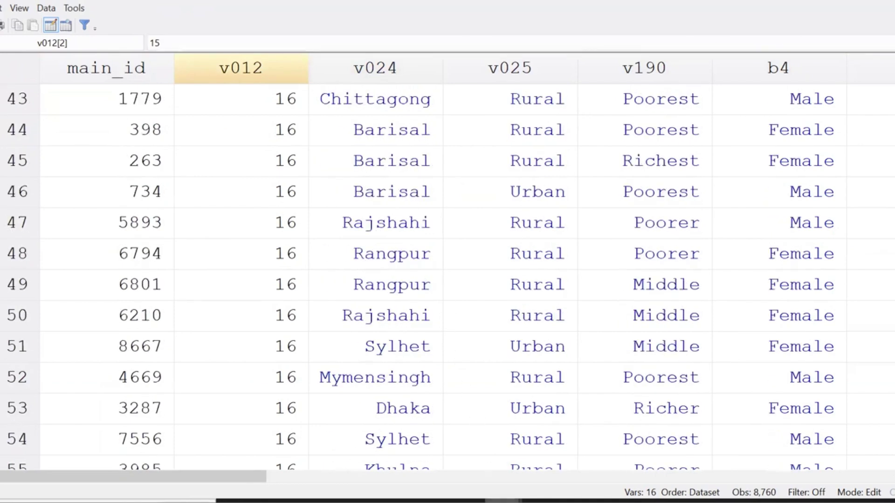
# Rework the recalled sort command into gsort -v012 and run it to sort v012 in descending order
pyautogui.moveTo(502, 501)
pyautogui.click(428, 440)
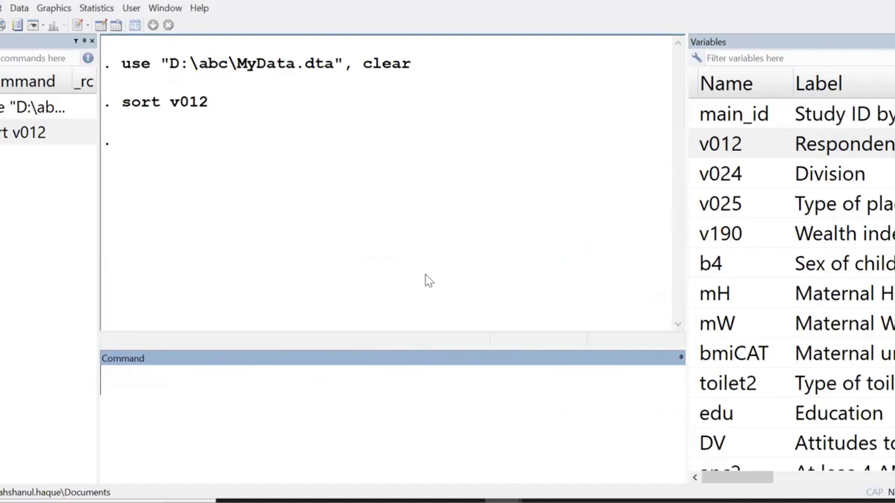
pyautogui.click(33, 136)
pyautogui.click(106, 375)
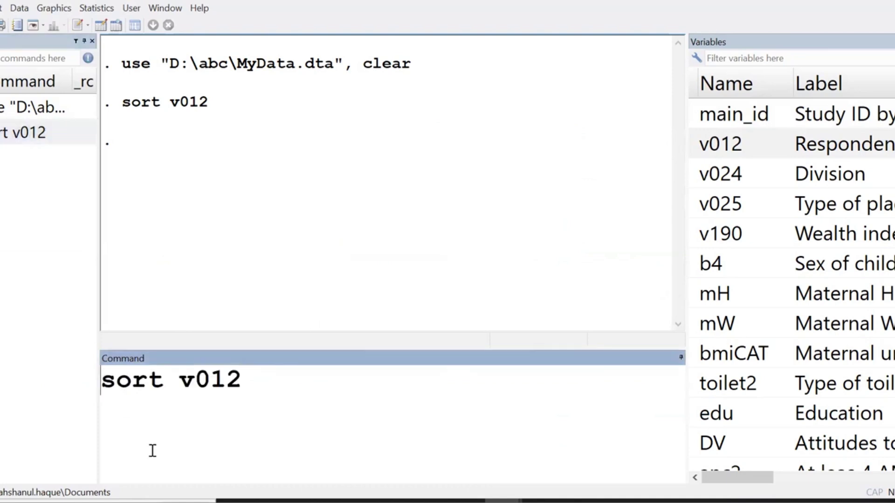
pyautogui.write('g')
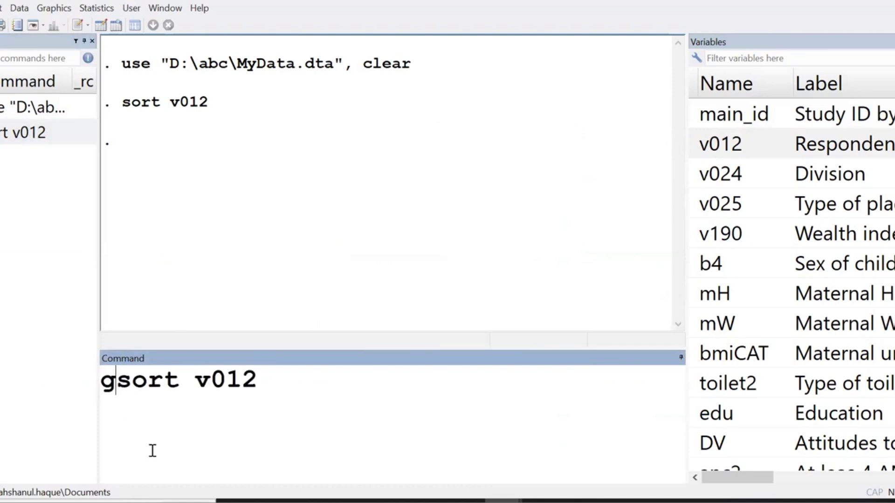
pyautogui.click(201, 391)
pyautogui.write('-')
pyautogui.click(317, 383)
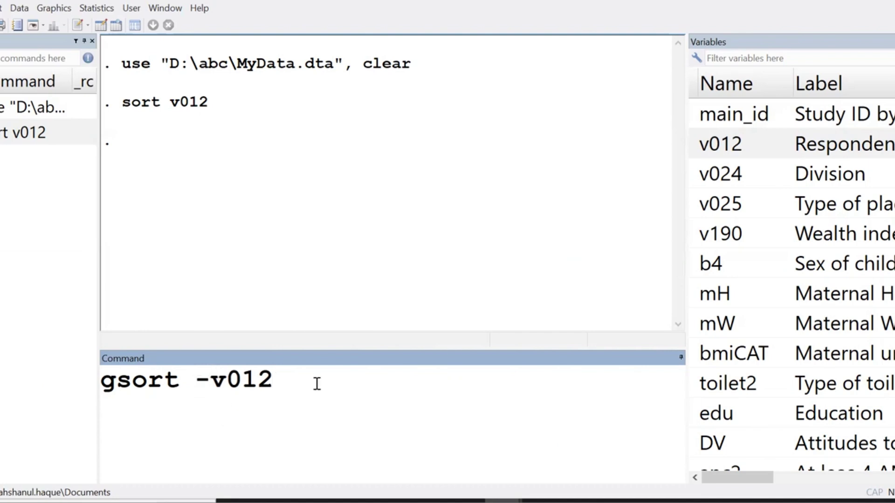
pyautogui.press('Return')
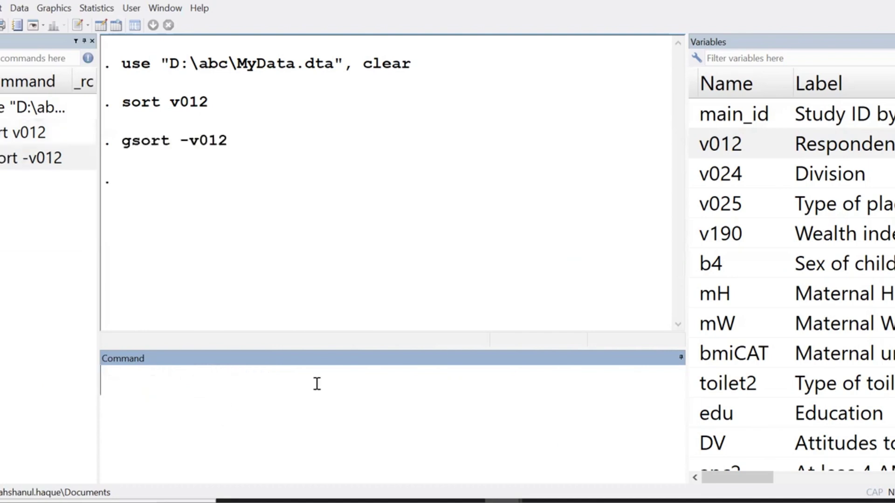
# Open the Data Editor and check the descending order of v012 in the first records
pyautogui.click(101, 26)
pyautogui.press('Up')
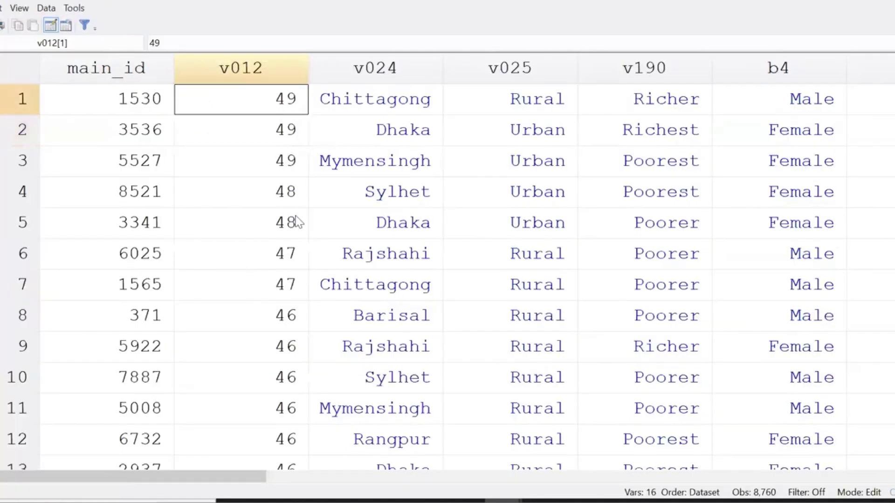
pyautogui.press('Down')
pyautogui.press('Down')
pyautogui.click(292, 227)
pyautogui.click(292, 282)
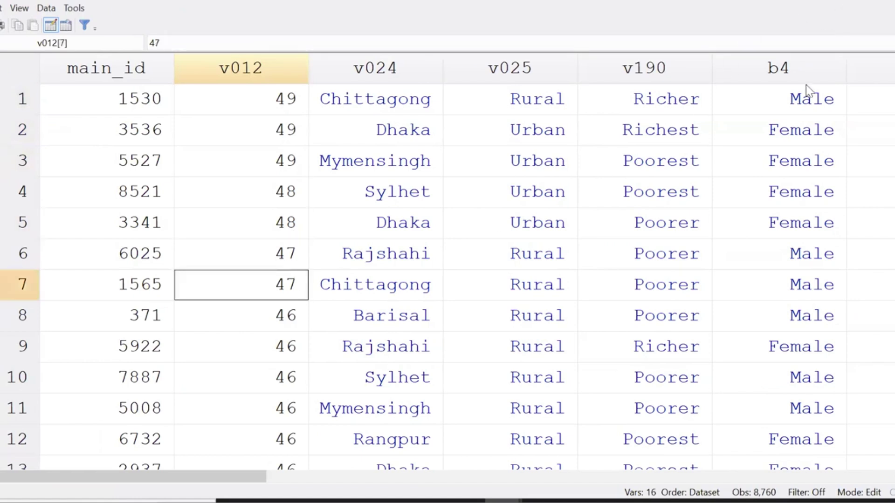
# Recall the sort v012 command, insert v025 before v012, and run it to sort by both variables
pyautogui.moveTo(500, 494)
pyautogui.click(439, 464)
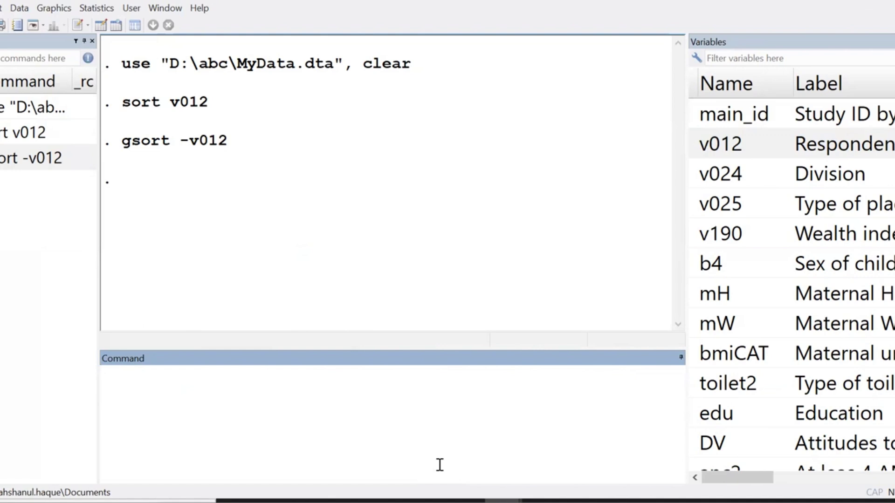
pyautogui.click(21, 138)
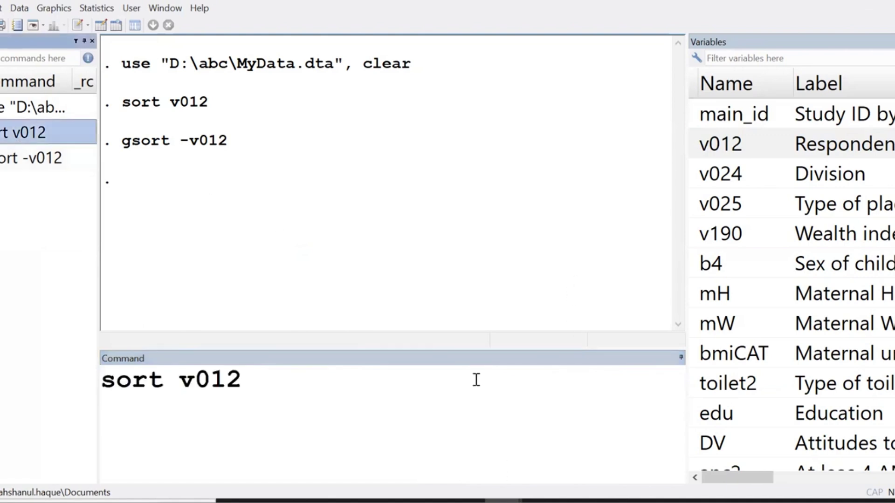
pyautogui.click(181, 380)
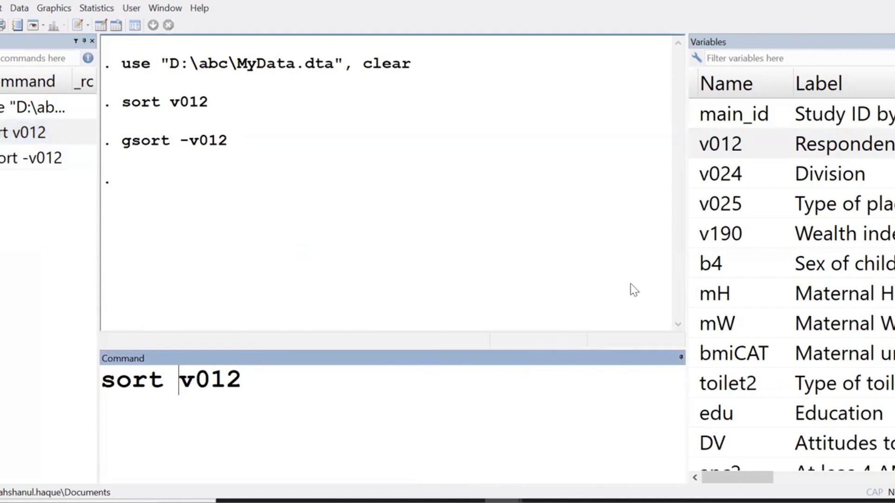
pyautogui.doubleClick(699, 202)
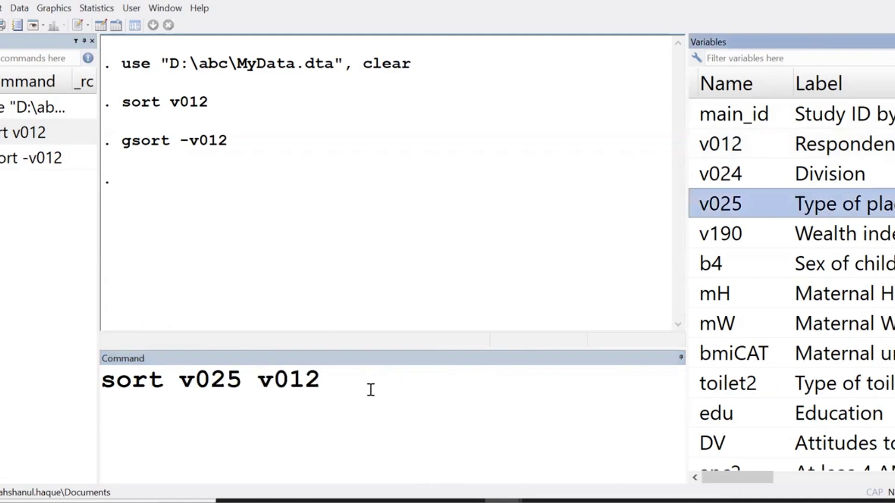
pyautogui.doubleClick(224, 383)
pyautogui.click(344, 383)
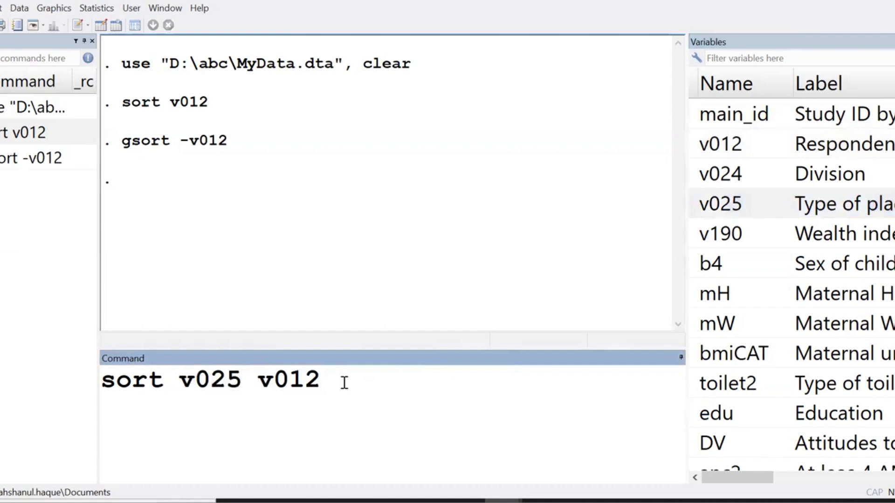
pyautogui.press('Return')
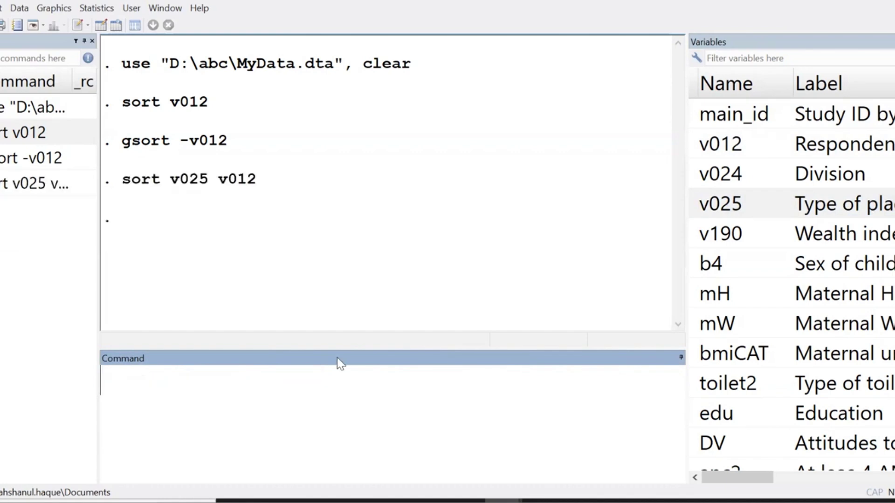
# Open the Data Editor and examine how the v025 categories are ordered down the records, ending back at the first row
pyautogui.click(103, 26)
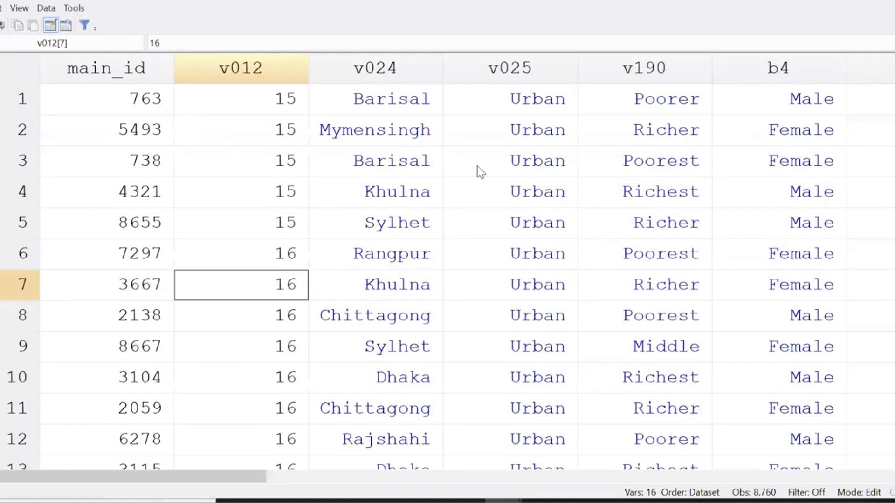
pyautogui.click(534, 132)
pyautogui.click(534, 75)
pyautogui.click(533, 102)
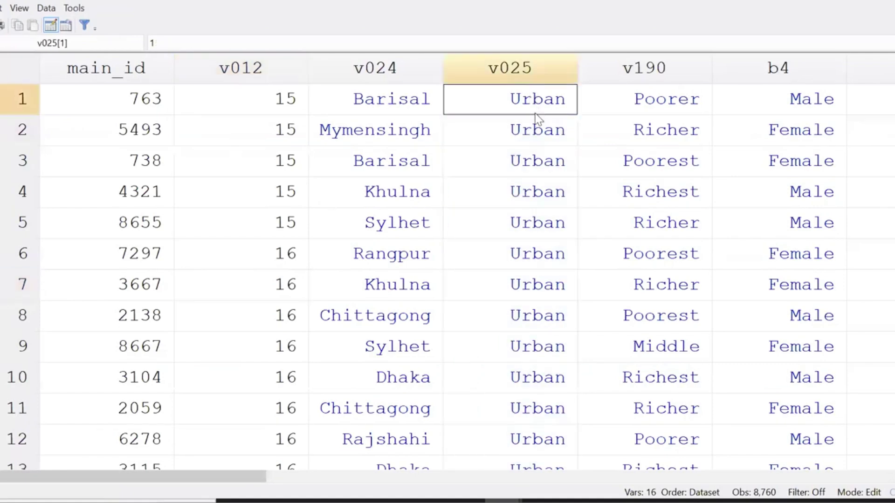
pyautogui.click(532, 138)
pyautogui.click(538, 105)
pyautogui.click(535, 131)
pyautogui.click(538, 105)
pyautogui.scroll(-20, 537, 140)
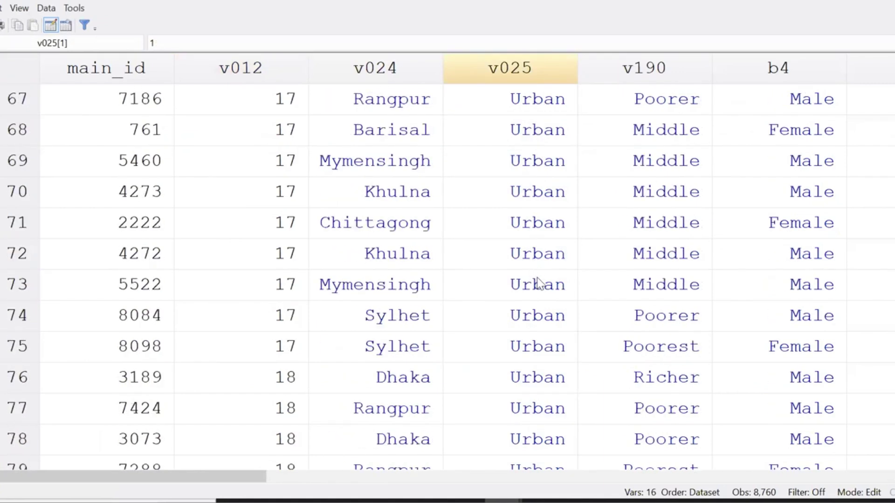
pyautogui.scroll(-17, 539, 283)
pyautogui.scroll(-20, 447, 275)
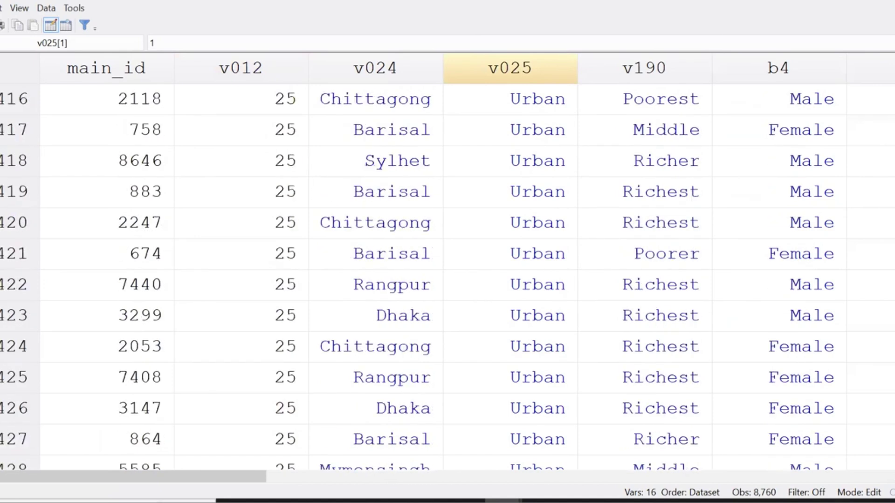
pyautogui.hotkey('ctrl', 'Up')
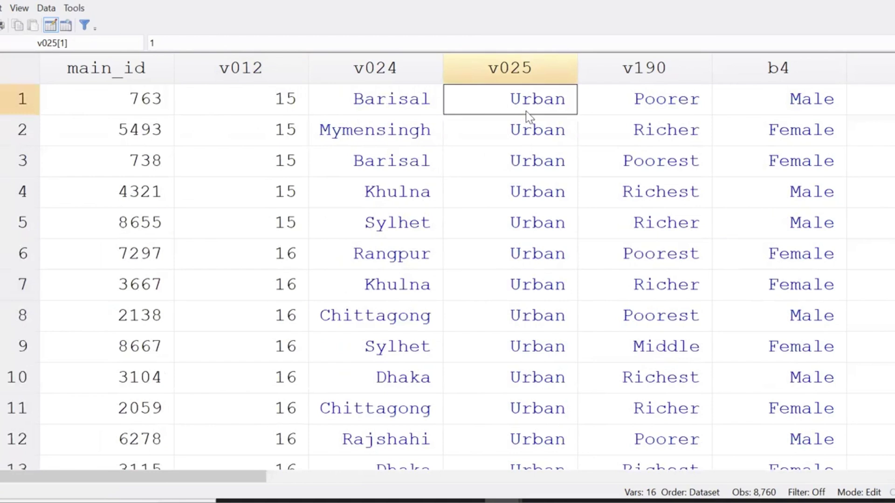
# Examine how v012 is ordered within the v025 categories, looking from the first row down through the records
pyautogui.click(286, 103)
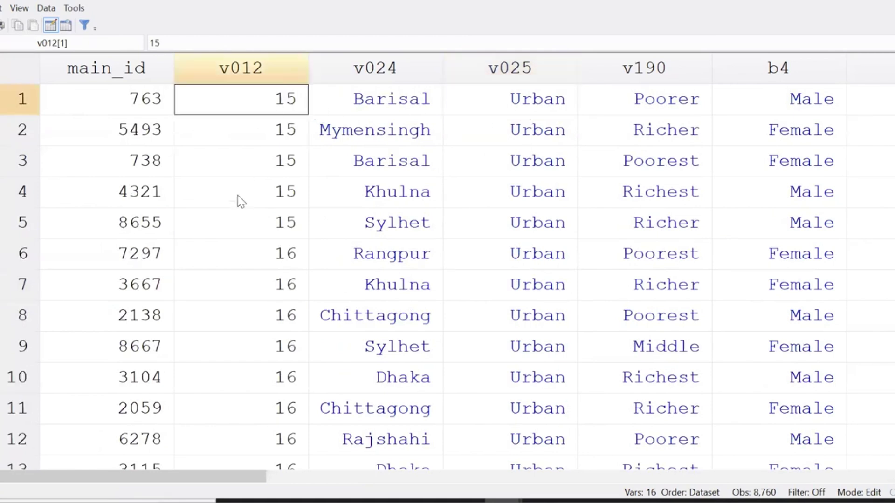
pyautogui.click(252, 222)
pyautogui.click(286, 106)
pyautogui.click(280, 161)
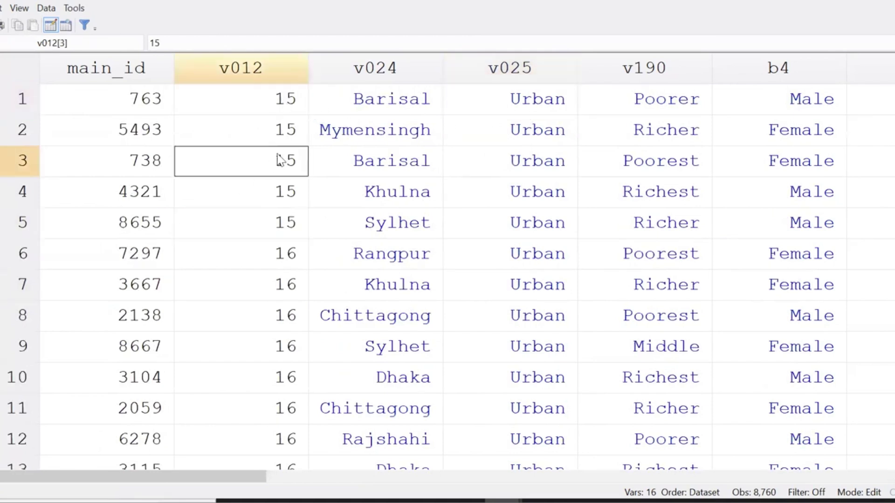
pyautogui.click(286, 98)
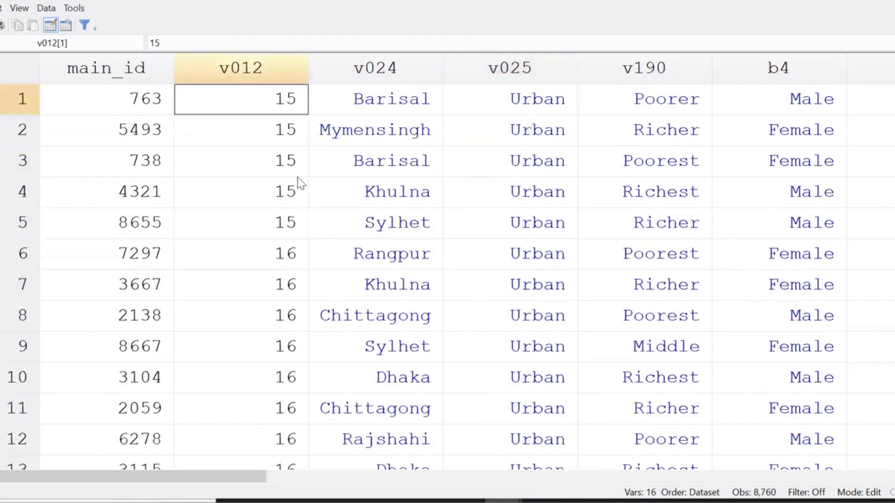
pyautogui.click(534, 105)
pyautogui.click(289, 127)
pyautogui.click(293, 108)
pyautogui.scroll(-20, 285, 202)
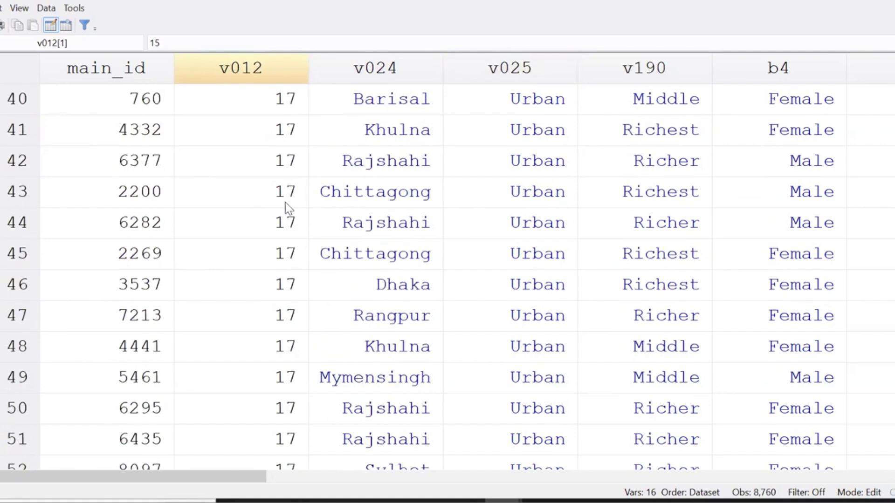
pyautogui.scroll(-20, 281, 264)
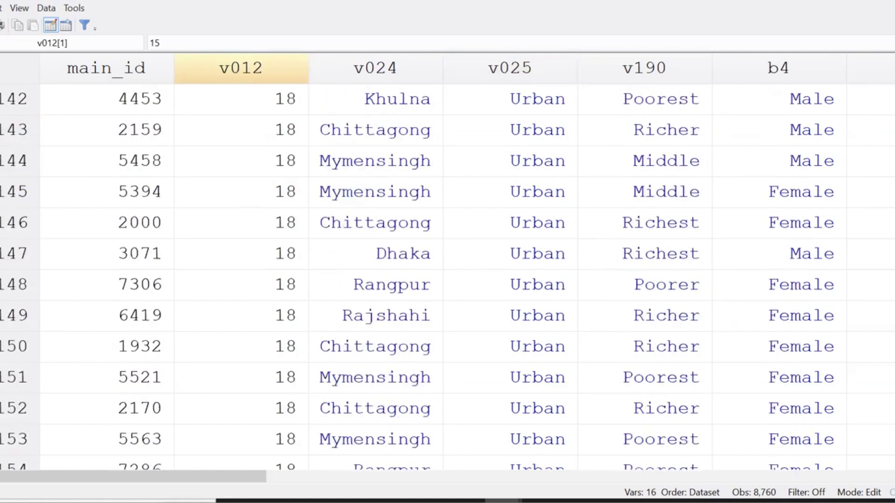
pyautogui.scroll(-20, 448, 261)
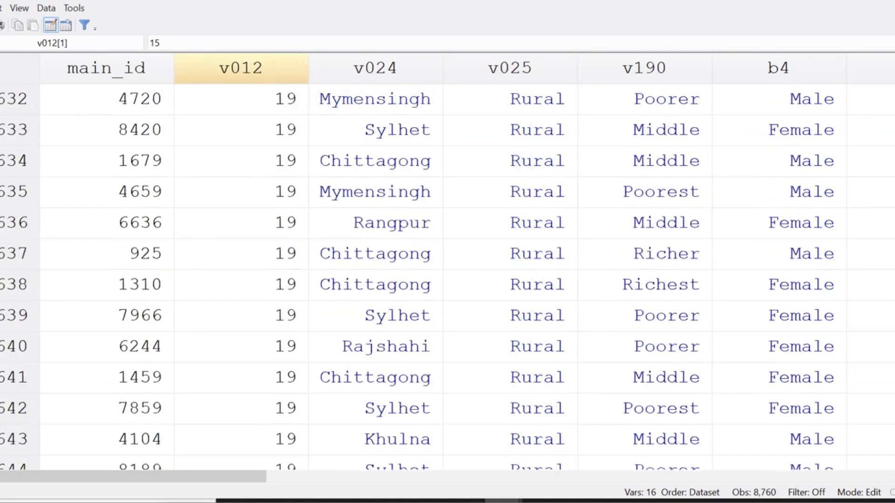
# Go down the records to where v025 changes from Urban to Rural and highlight the last Urban record
pyautogui.scroll(-20, 538, 300)
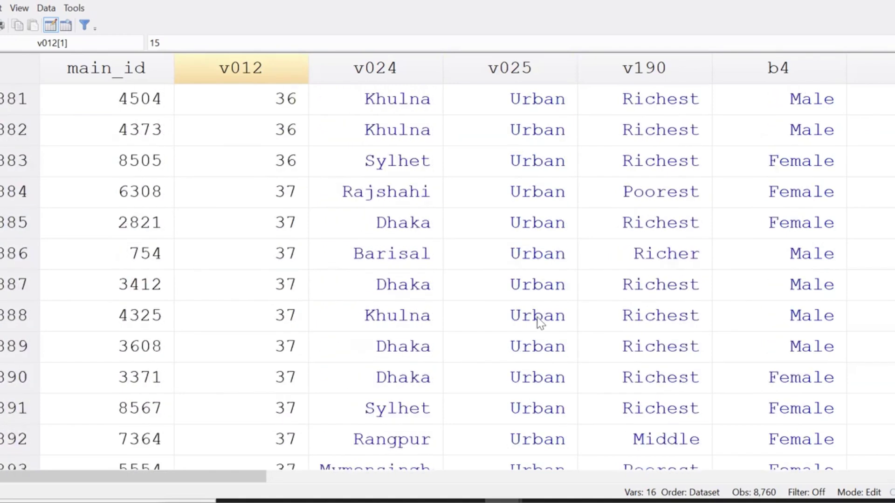
pyautogui.scroll(-10, 538, 329)
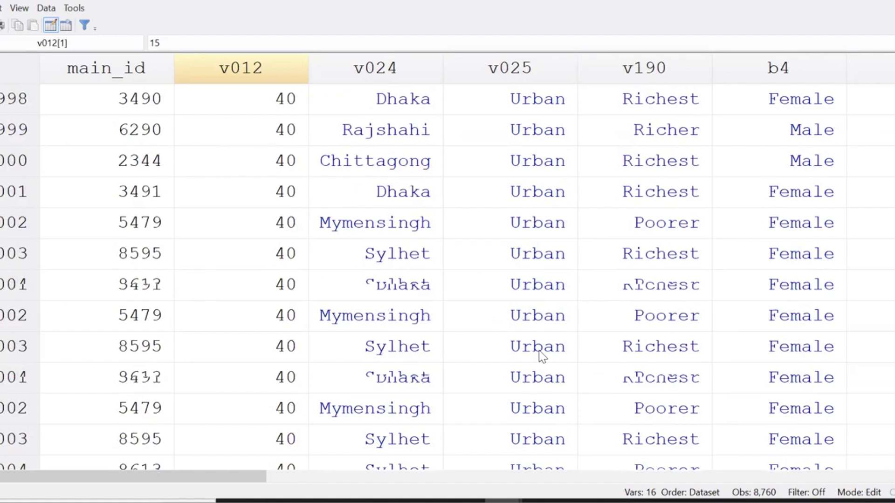
pyautogui.scroll(-7, 538, 356)
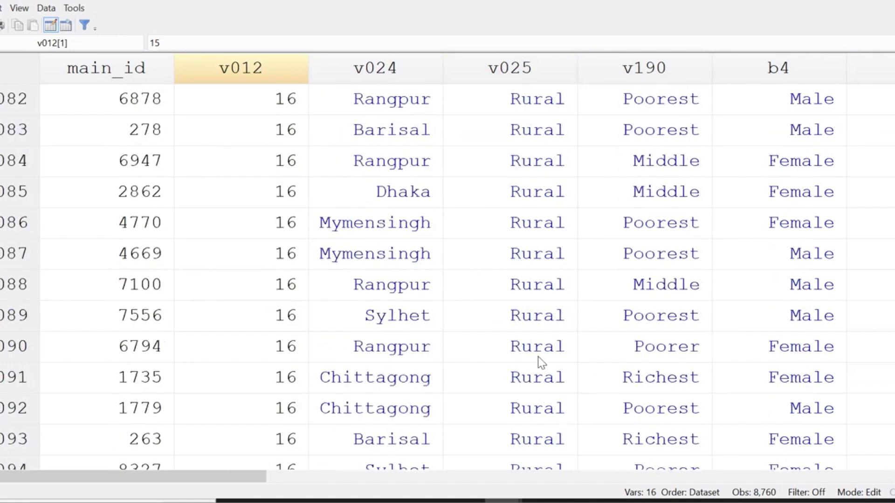
pyautogui.scroll(11, 538, 357)
pyautogui.click(538, 357)
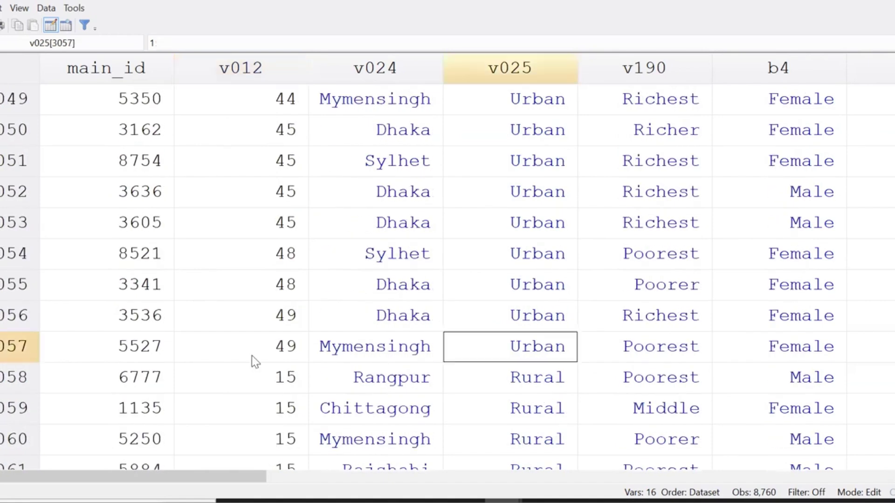
pyautogui.click(22, 340)
pyautogui.scroll(-1, 412, 372)
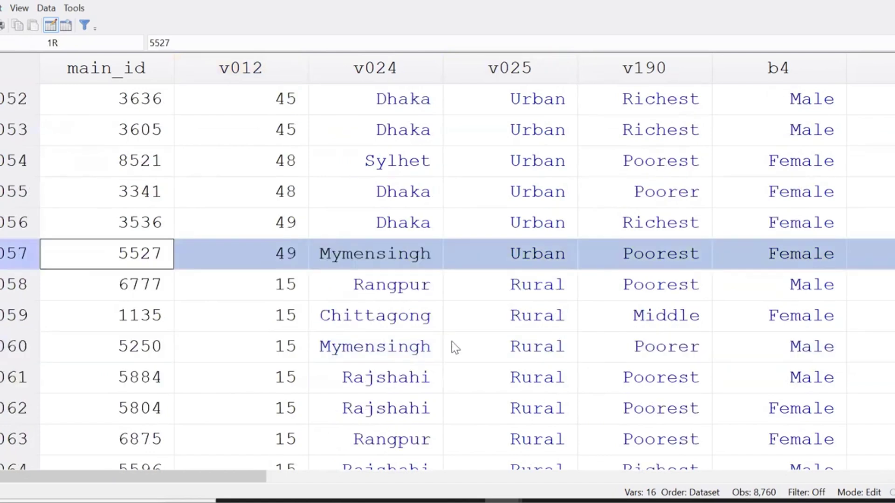
# Highlight the first Rural record and examine how v012 is ordered down through the Rural records
pyautogui.click(542, 292)
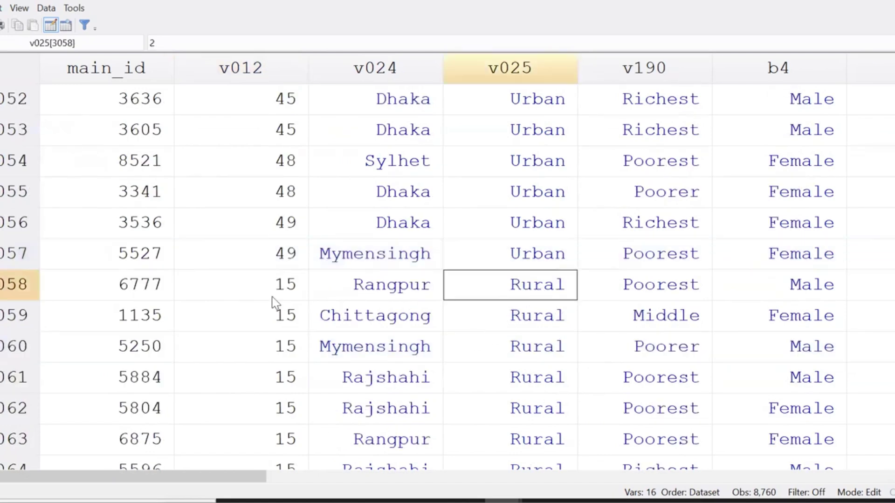
pyautogui.click(18, 288)
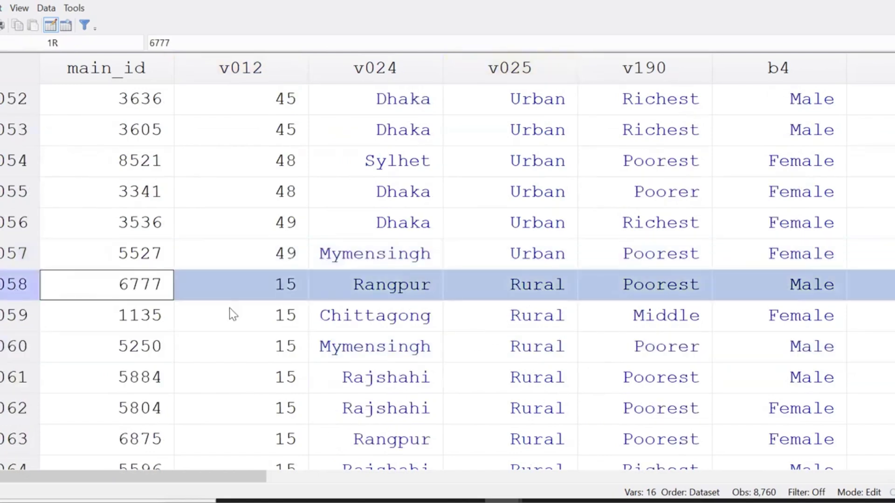
pyautogui.click(281, 294)
pyautogui.scroll(-20, 280, 294)
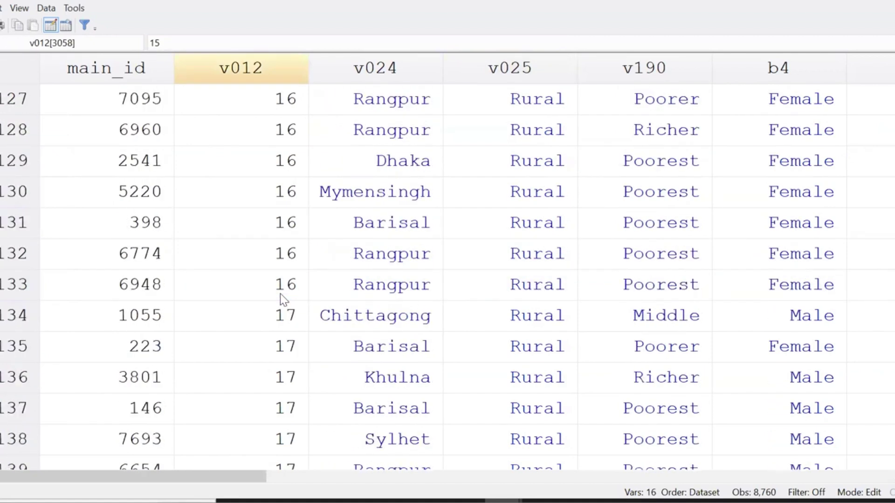
pyautogui.scroll(-6, 282, 300)
pyautogui.scroll(-10, 512, 280)
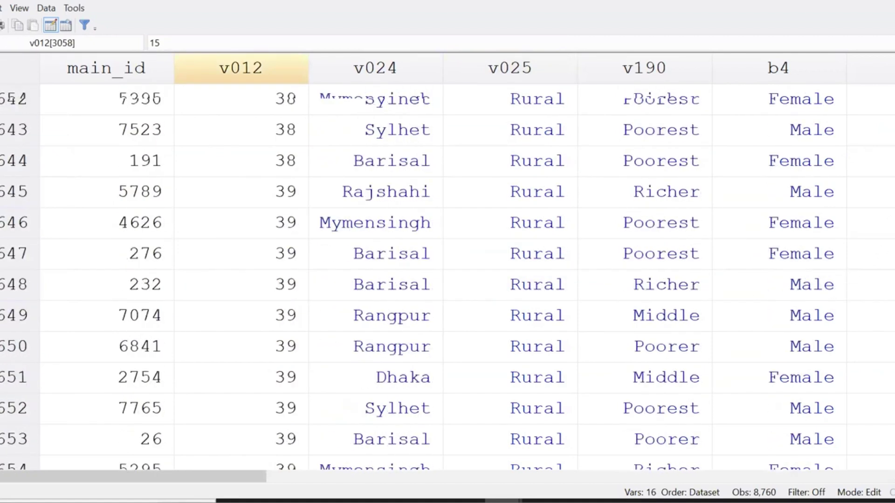
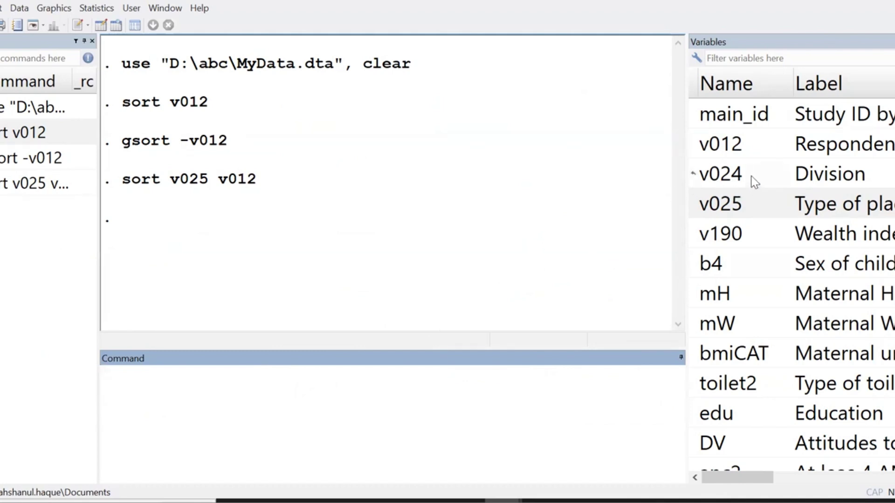
# Remove the variables DV and v021 from the dataset by running drop DV v021
pyautogui.scroll(-2, 753, 181)
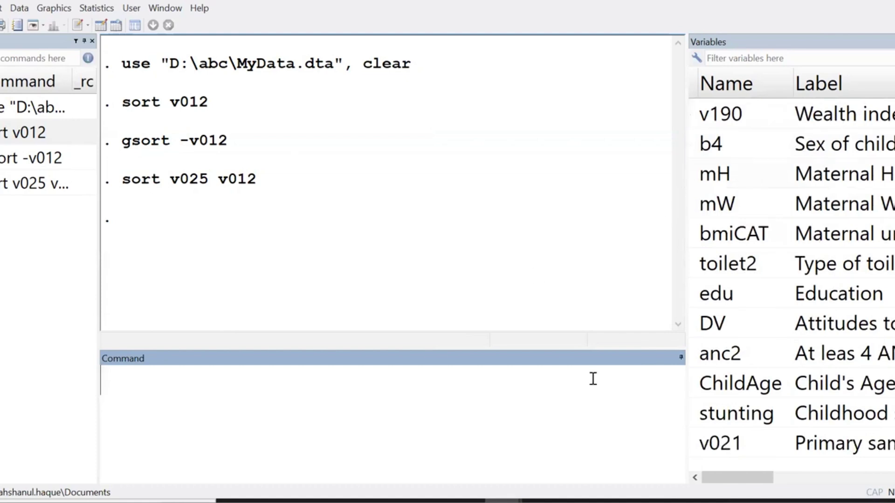
pyautogui.click(820, 451)
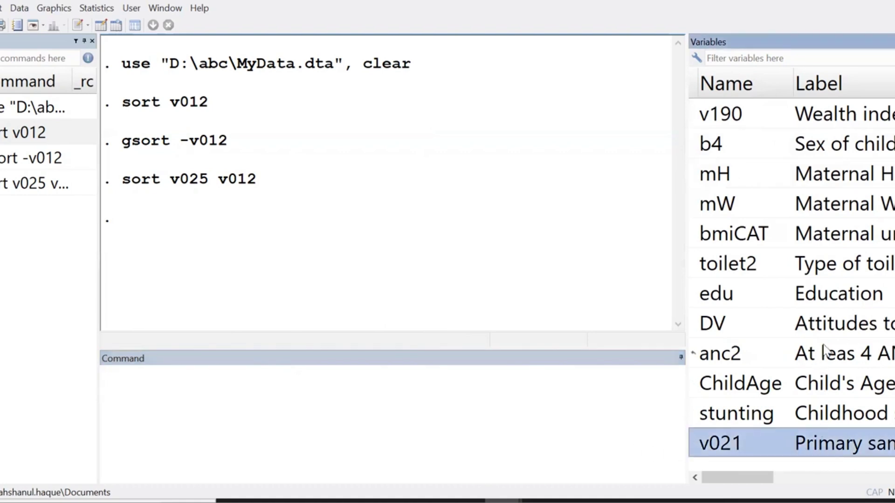
pyautogui.click(827, 326)
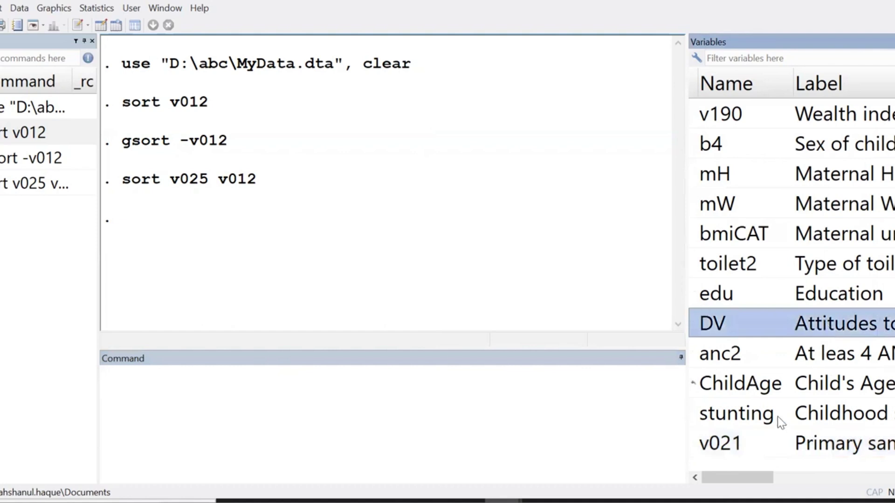
pyautogui.click(333, 408)
pyautogui.write('drop')
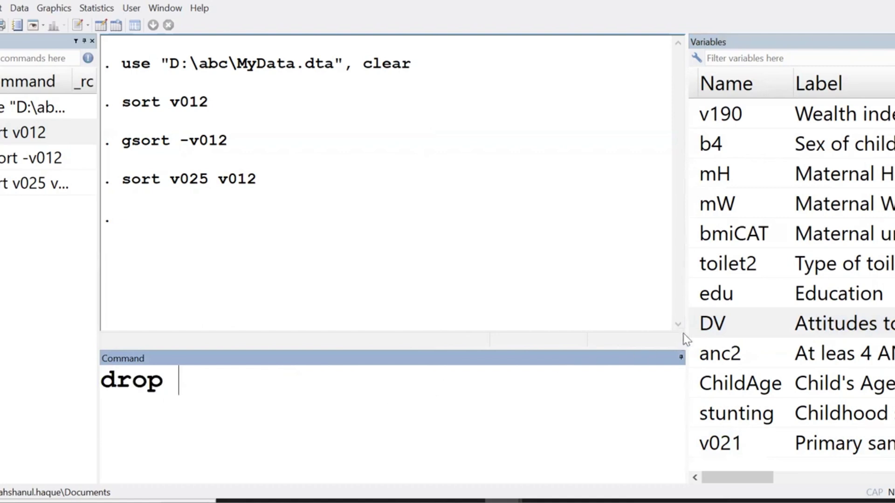
pyautogui.doubleClick(694, 327)
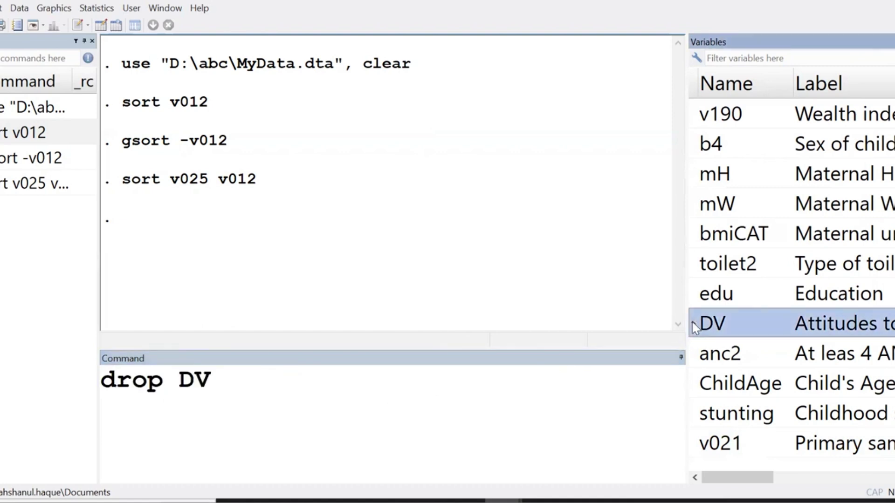
pyautogui.doubleClick(699, 446)
pyautogui.click(508, 425)
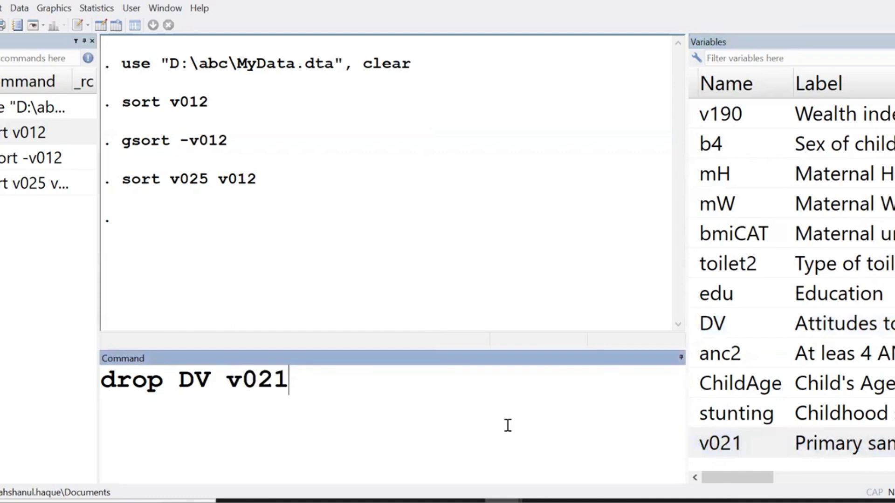
pyautogui.press('Return')
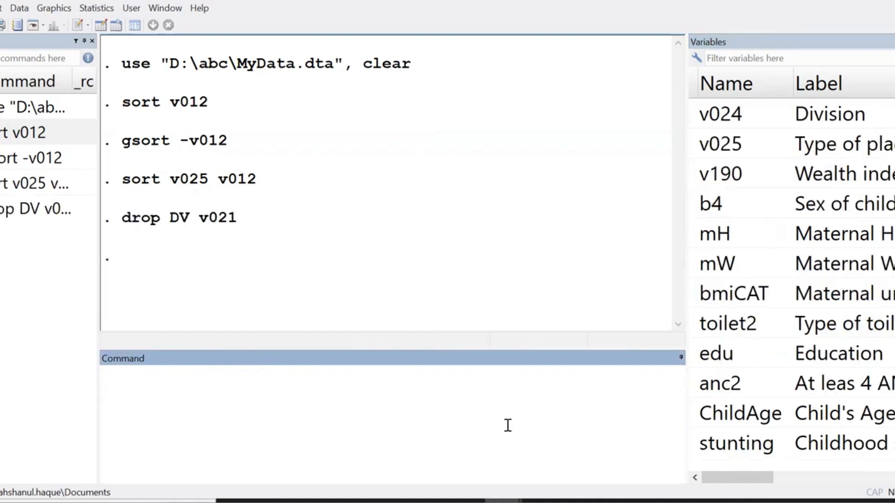
# Review the remaining variables in the list, highlighting bmiCAT, v190, v025, v012, v024 and edu in turn
pyautogui.scroll(1, 755, 447)
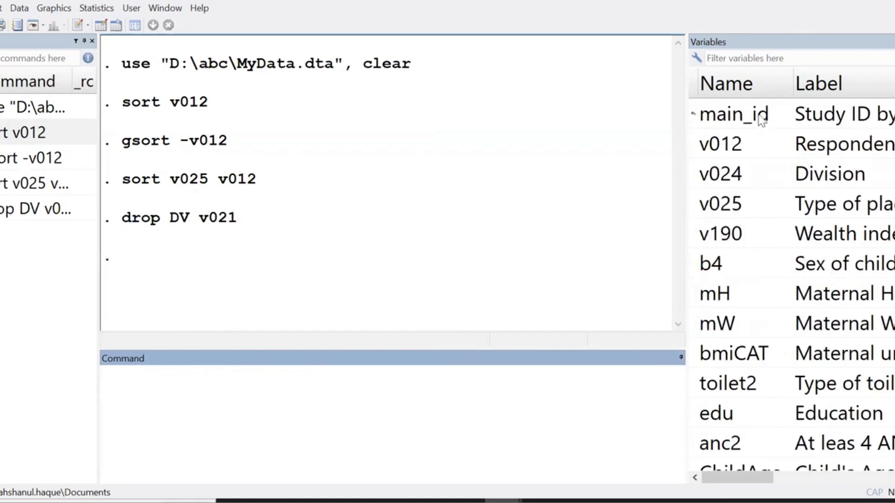
pyautogui.scroll(-1, 778, 373)
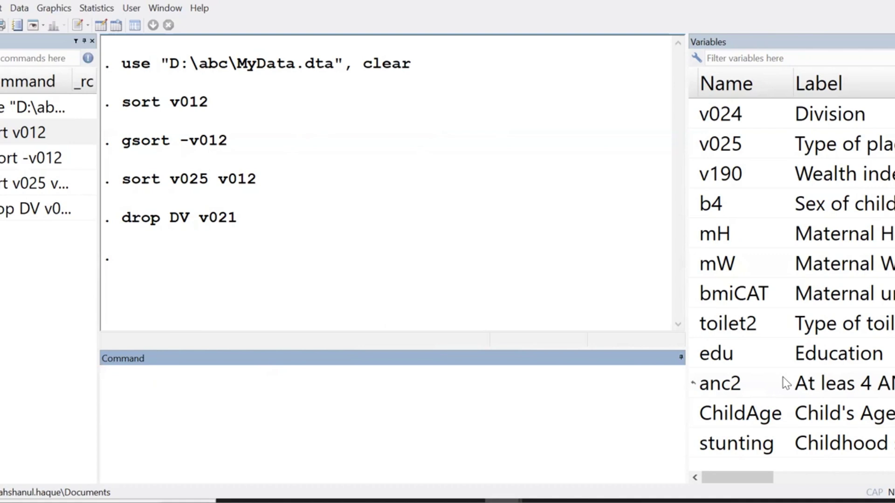
pyautogui.scroll(1, 809, 301)
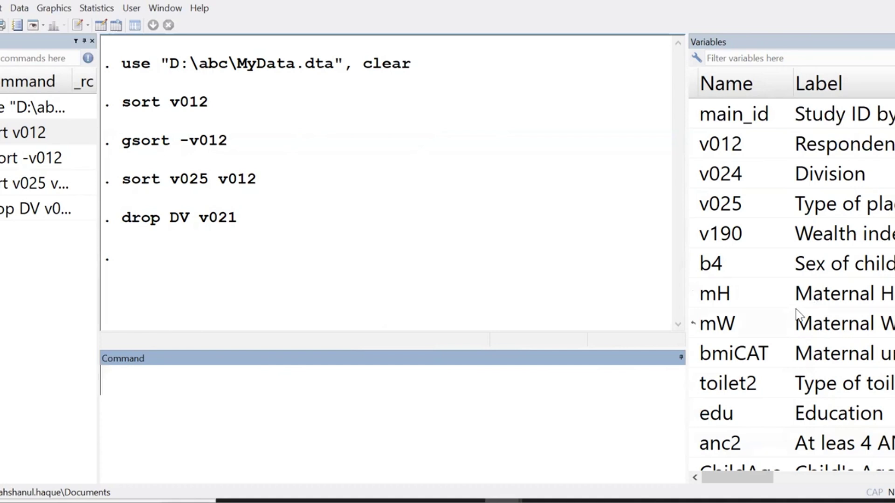
pyautogui.scroll(-1, 813, 289)
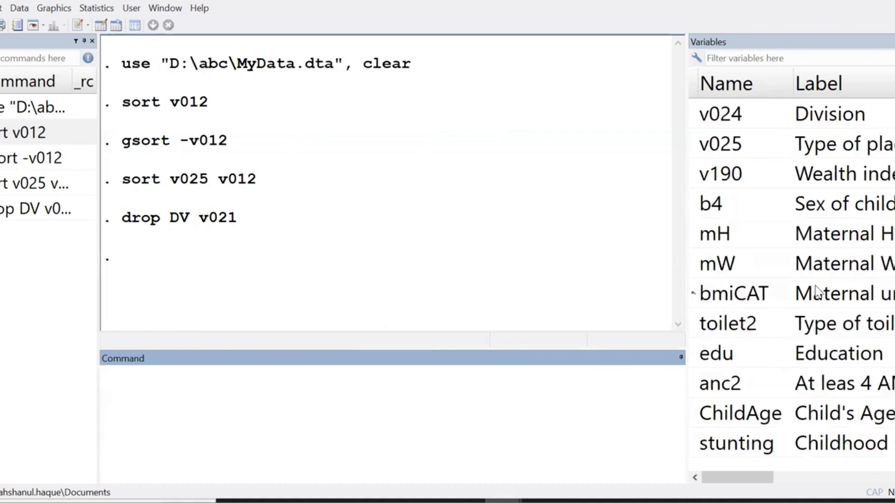
pyautogui.click(832, 303)
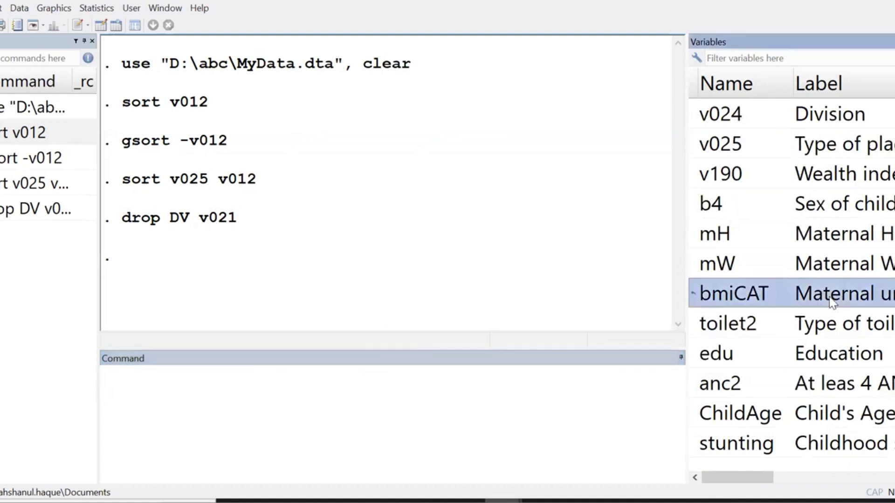
pyautogui.scroll(1, 831, 303)
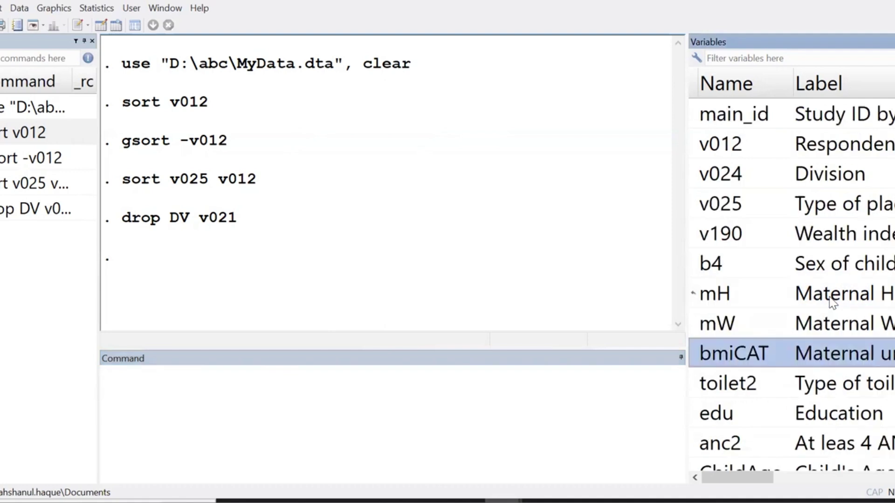
pyautogui.click(831, 246)
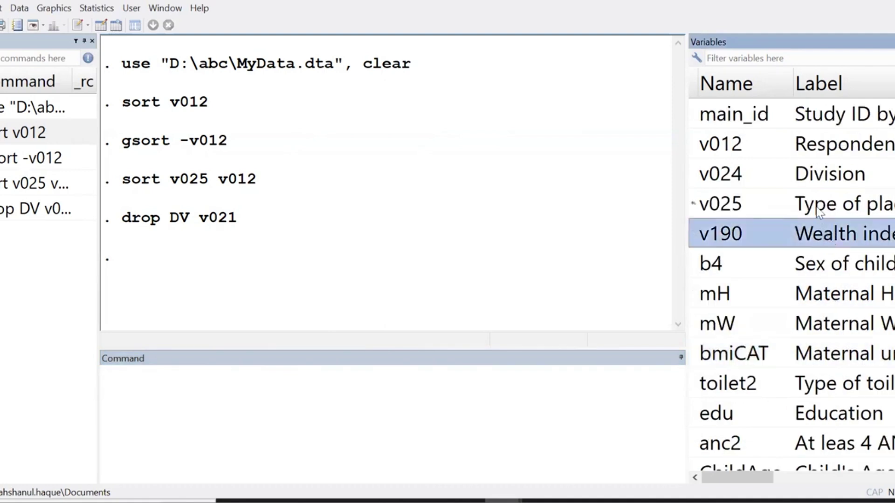
pyautogui.click(834, 207)
pyautogui.click(821, 145)
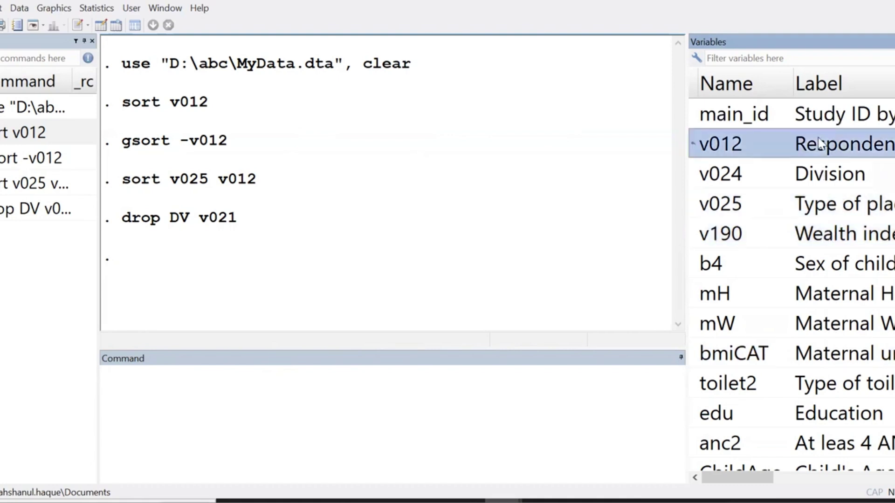
pyautogui.click(814, 175)
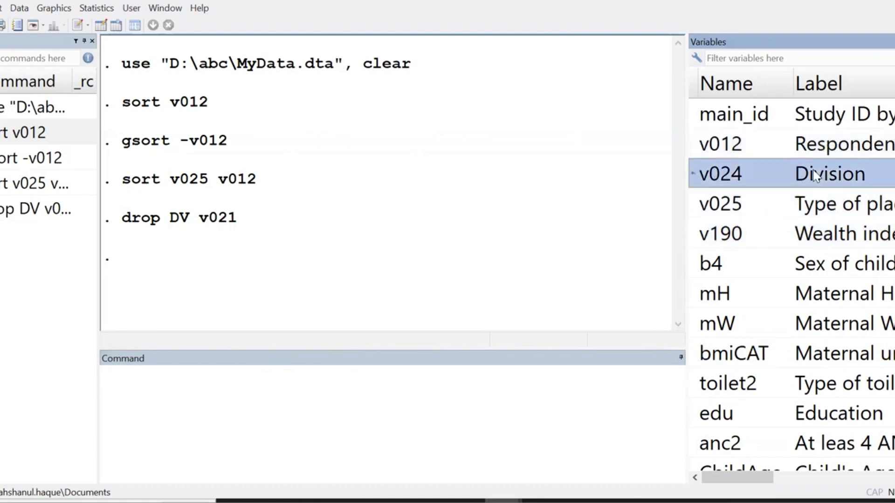
pyautogui.click(837, 420)
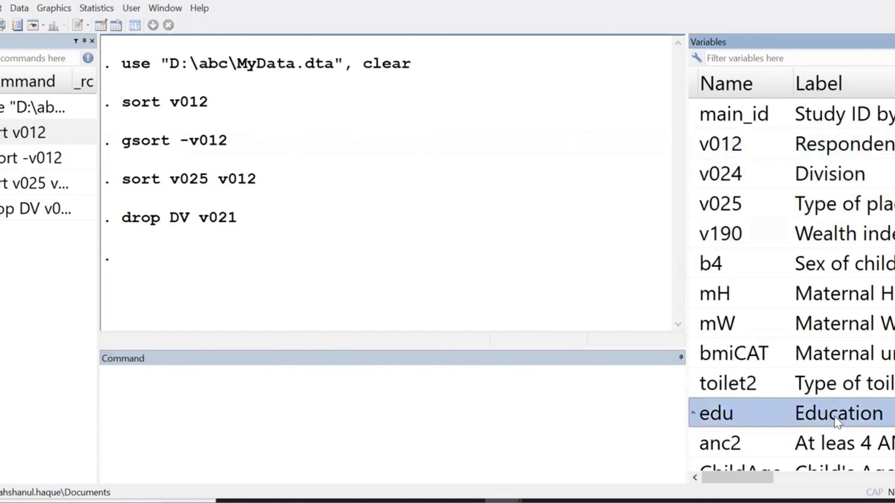
# Run keep main_id bmiCAT v190 v012 v024 v025 edu to retain only those variables in the dataset
pyautogui.click(466, 402)
pyautogui.write('keep')
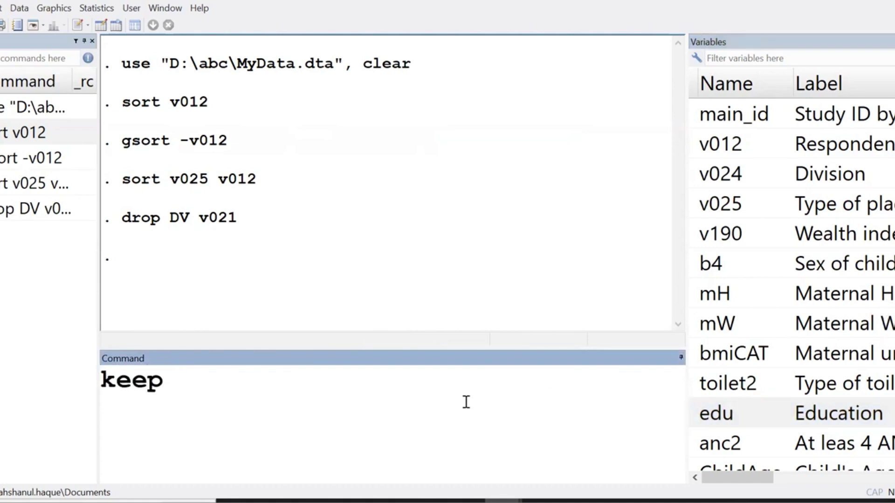
pyautogui.doubleClick(694, 117)
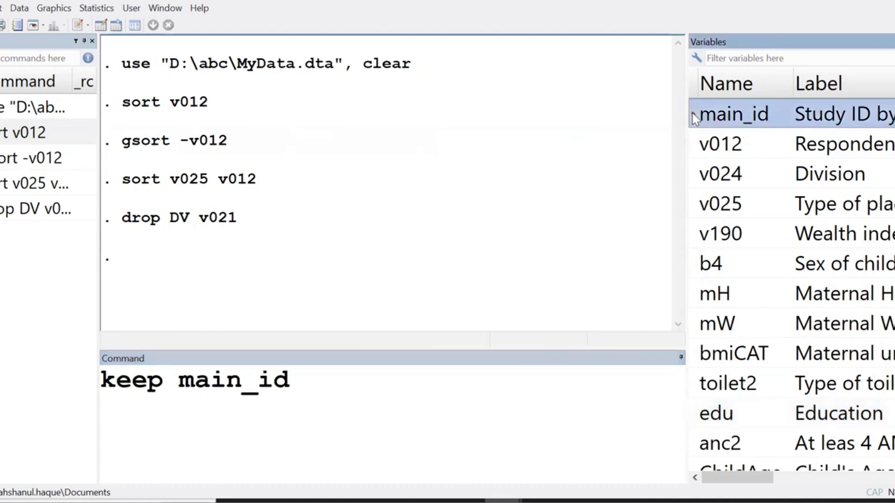
pyautogui.doubleClick(692, 354)
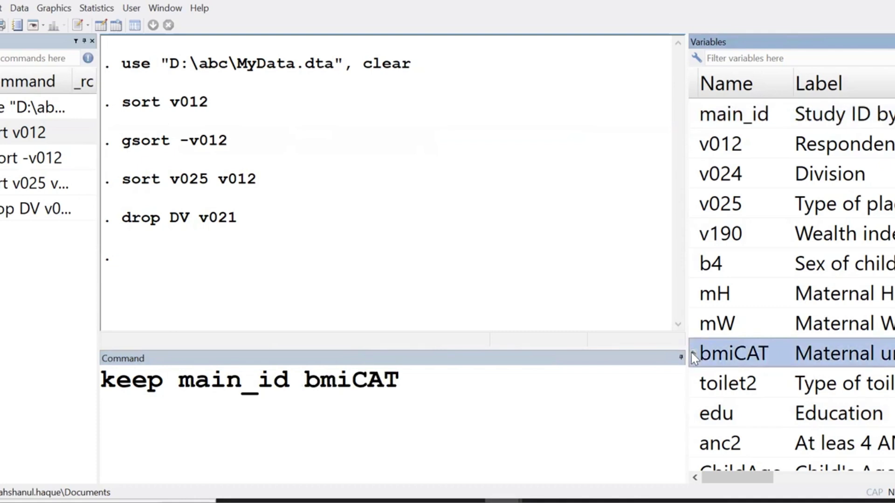
pyautogui.doubleClick(694, 234)
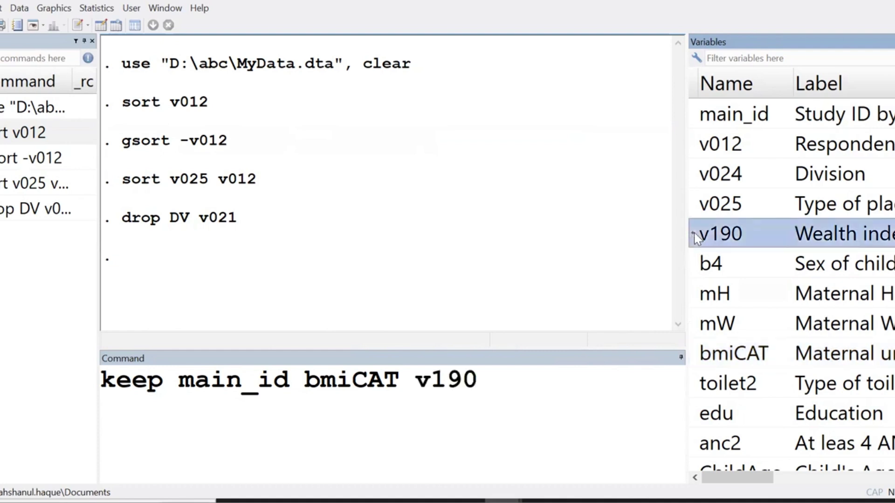
pyautogui.doubleClick(694, 142)
pyautogui.doubleClick(696, 174)
pyautogui.doubleClick(695, 203)
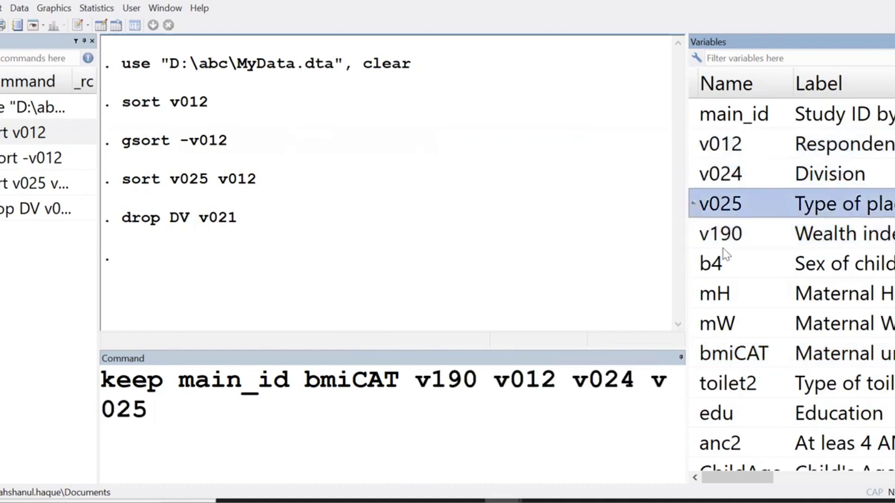
pyautogui.doubleClick(696, 412)
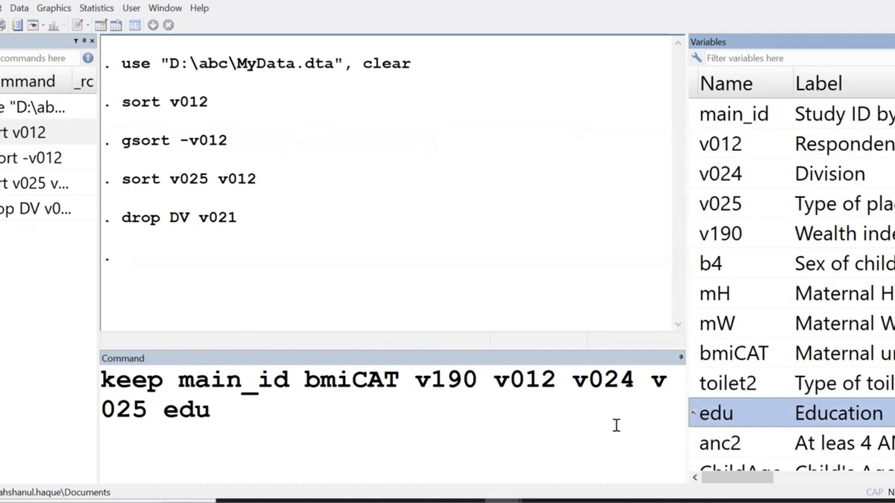
pyautogui.click(314, 425)
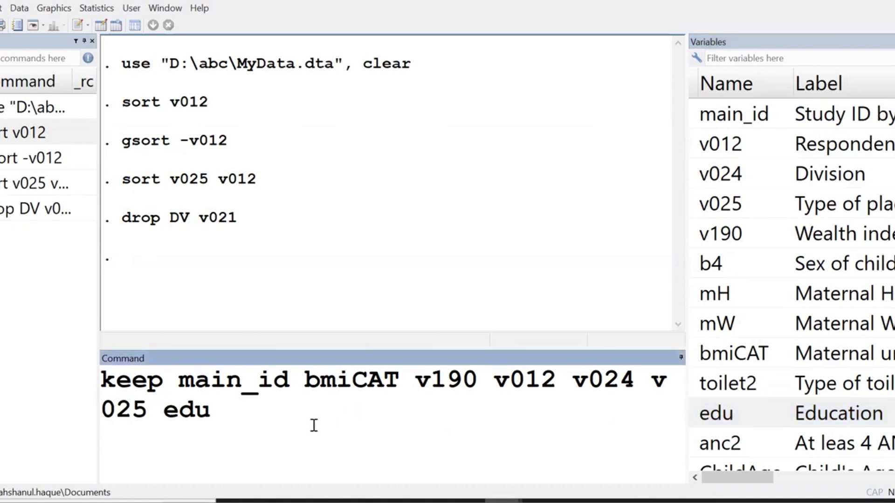
pyautogui.press('Return')
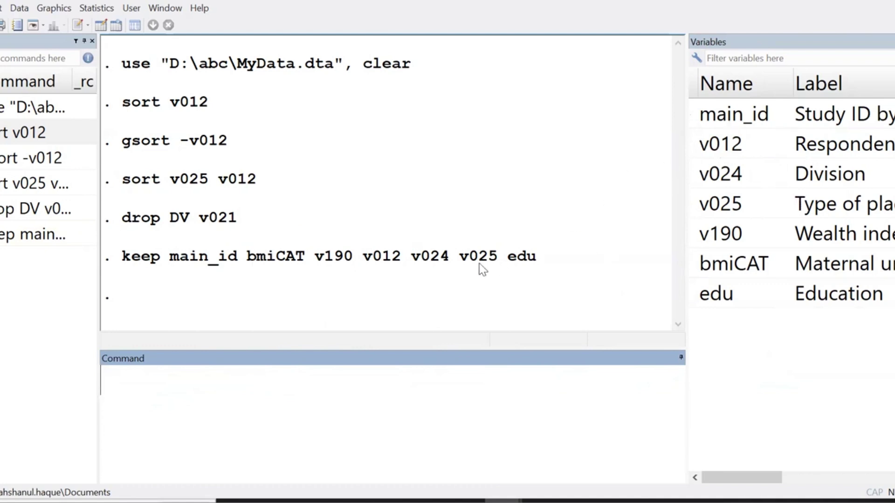
# Cut all commands, from the use line through the keep line, out of the command history
pyautogui.click(16, 116)
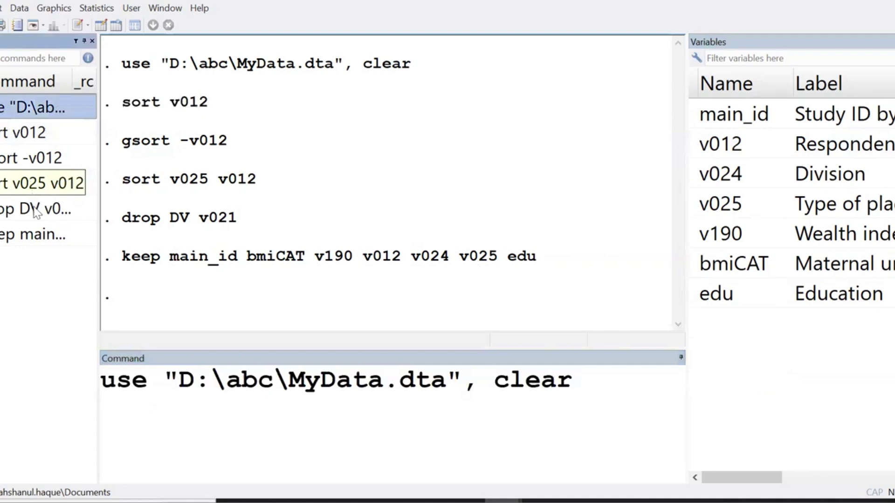
pyautogui.keyDown('shift'); pyautogui.click(37, 234); pyautogui.keyUp('shift')
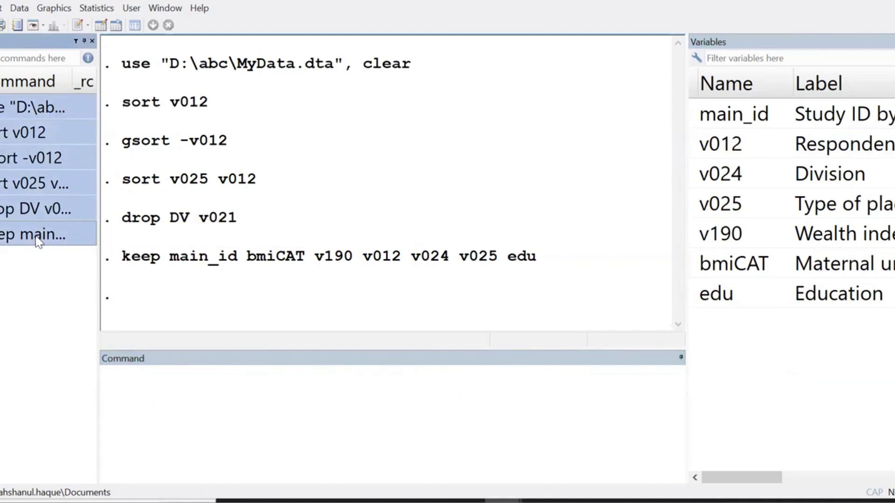
pyautogui.press('Delete')
pyautogui.click(80, 26)
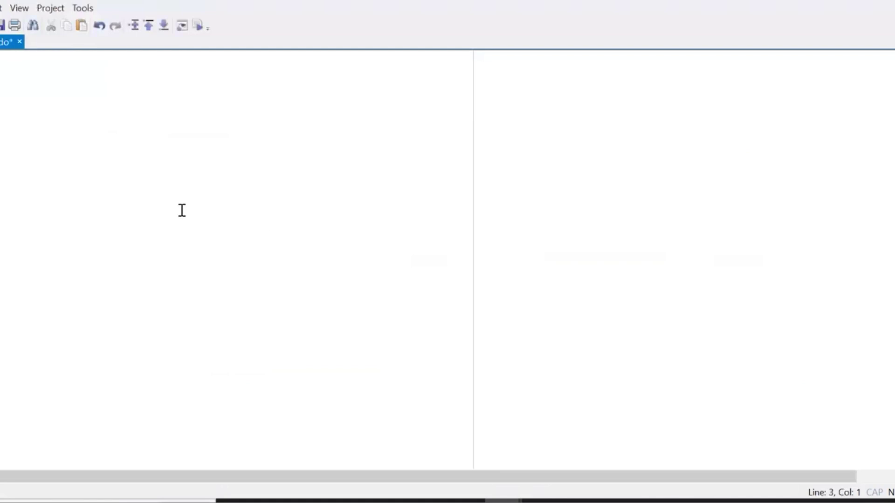
pyautogui.write('use "D:\\abc\\MyData.dta", clear sort v012 gsort -v012 sort v025 v012 drop DV v021 keep main_id bmiCAT v190 v012 v024 v025 edu')
pyautogui.scroll(8, 182, 210)
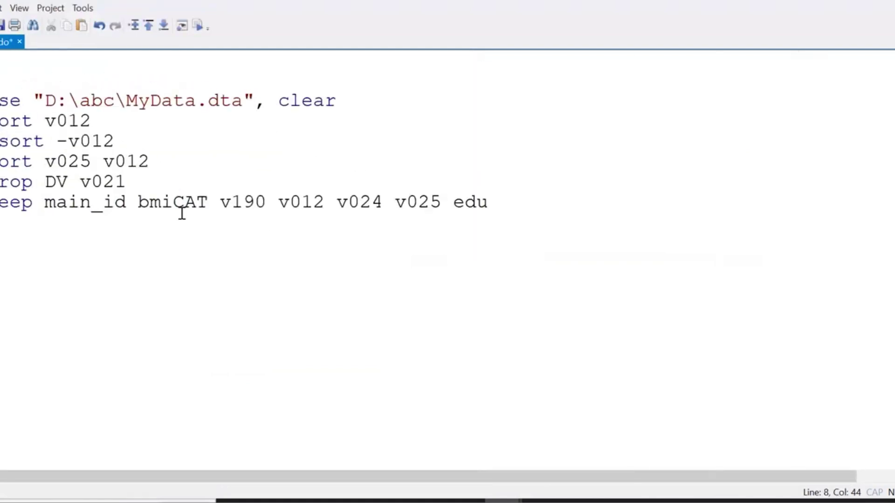
pyautogui.scroll(2, 181, 210)
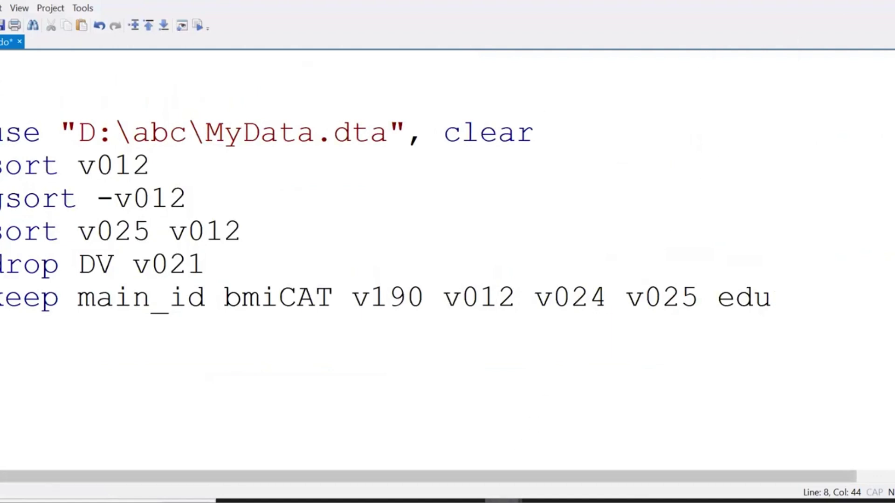
pyautogui.moveTo(503, 502)
pyautogui.click(734, 398)
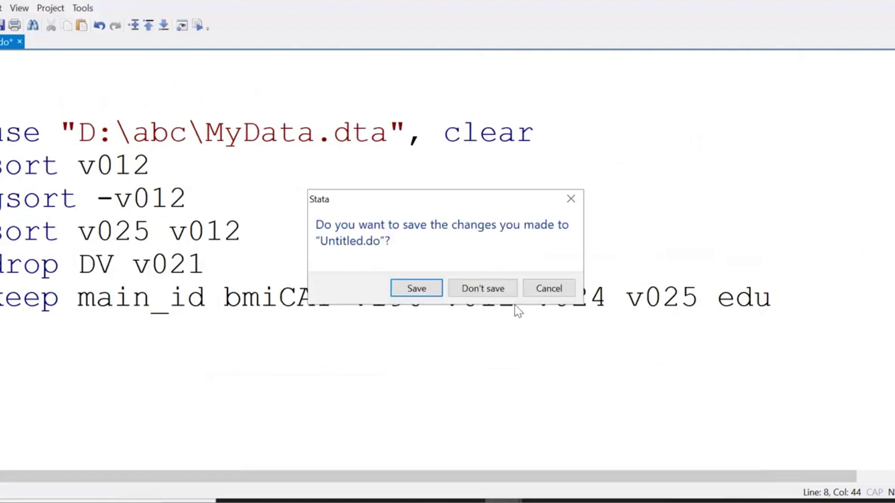
pyautogui.click(489, 289)
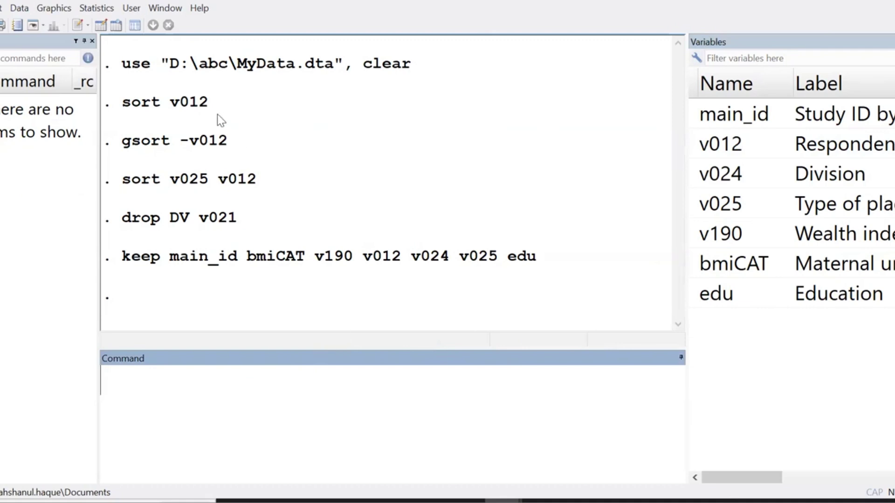
# Paste the cut use, sort, gsort, drop and keep commands into a new do-file, below a blank first line
pyautogui.click(78, 27)
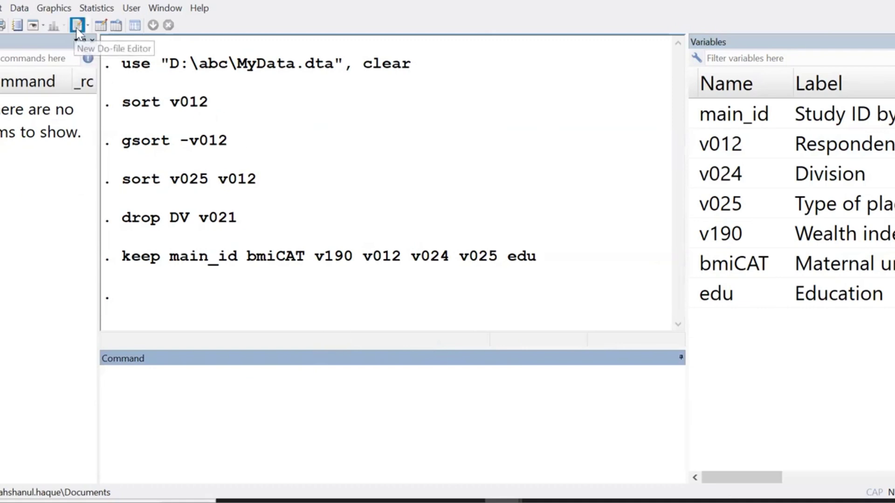
pyautogui.press('Return')
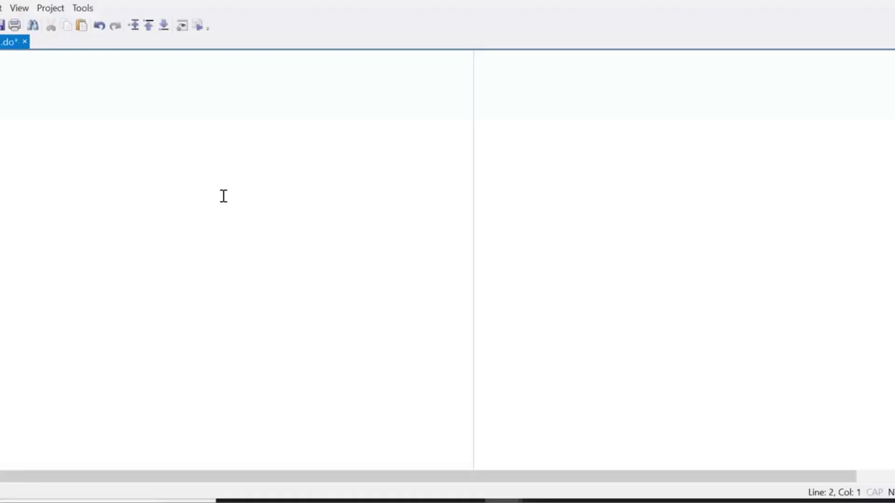
pyautogui.write('use "D:\\abc\\MyData.dta", clear sort v012 gsort -v012 sort v025 v012 drop DV v021 keep main_id bmiCAT v190 v012 v024 v025 edu')
pyautogui.scroll(4, 226, 233)
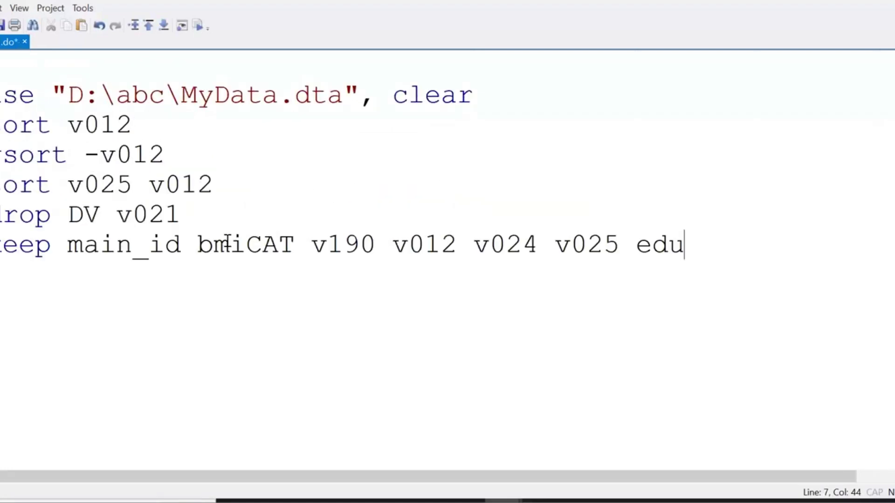
# Save the do-file in the D:\abc folder under a name beginning with DO_Da
pyautogui.hotkey('ctrl', 's')
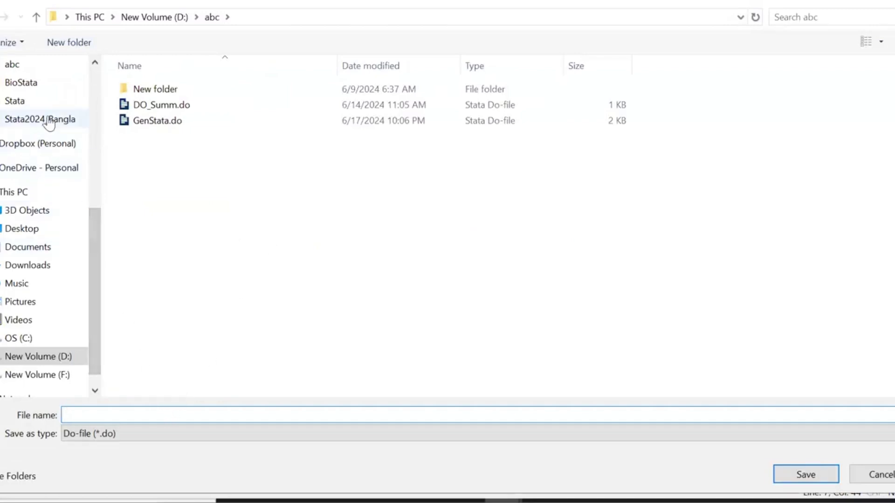
pyautogui.scroll(1, 32, 116)
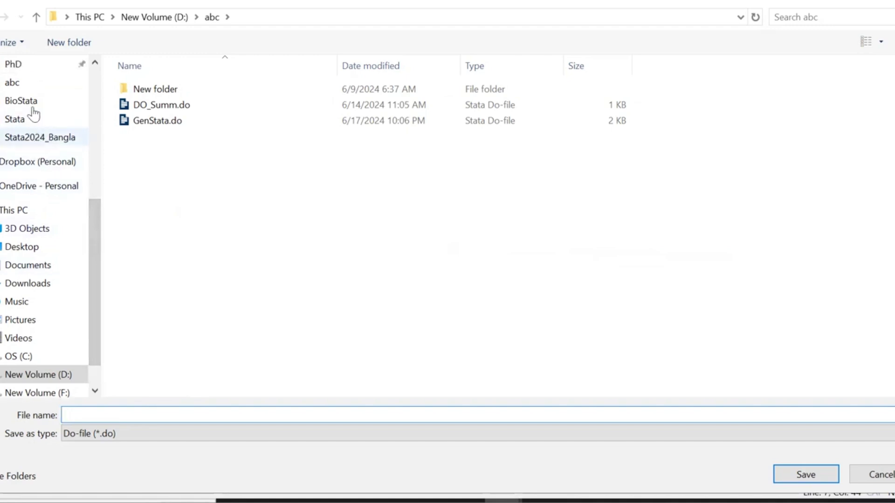
pyautogui.click(26, 163)
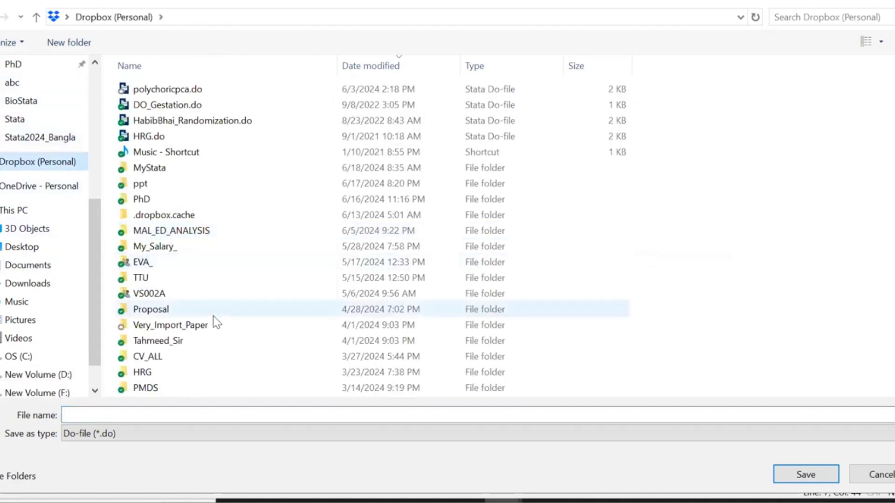
pyautogui.scroll(-10, 216, 324)
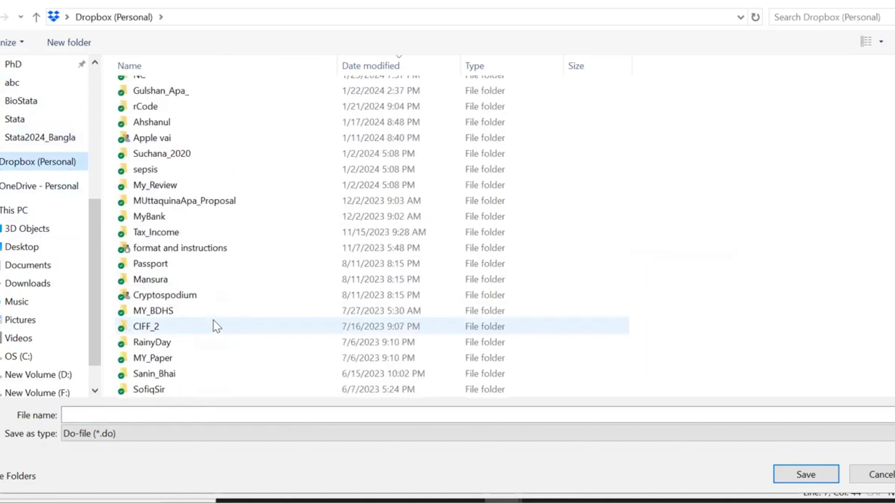
pyautogui.scroll(-1, 215, 326)
pyautogui.click(24, 119)
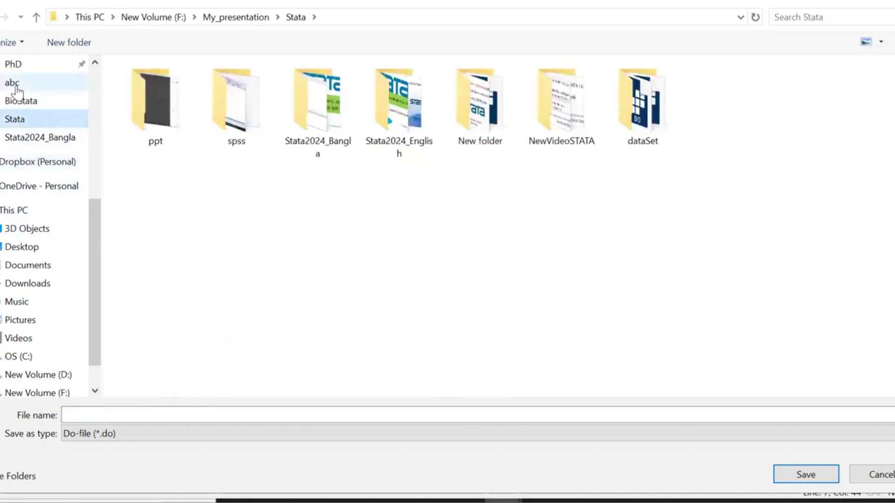
pyautogui.click(14, 83)
pyautogui.click(154, 412)
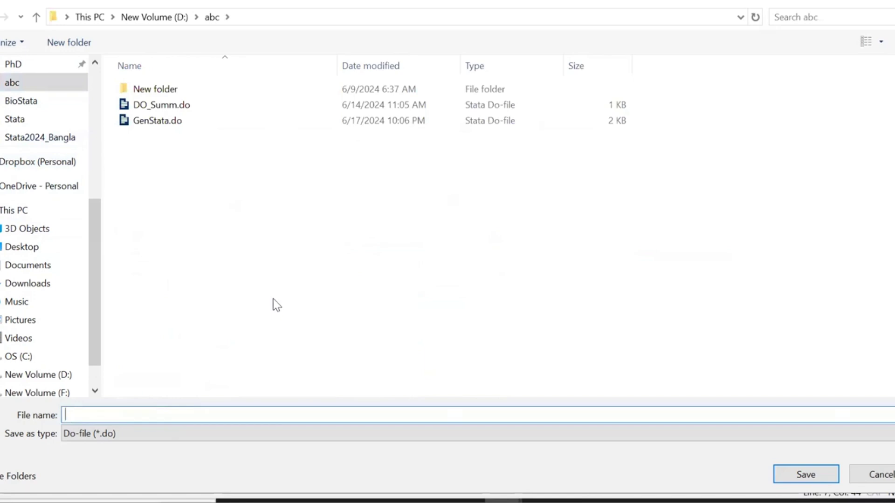
pyautogui.write('DO_')
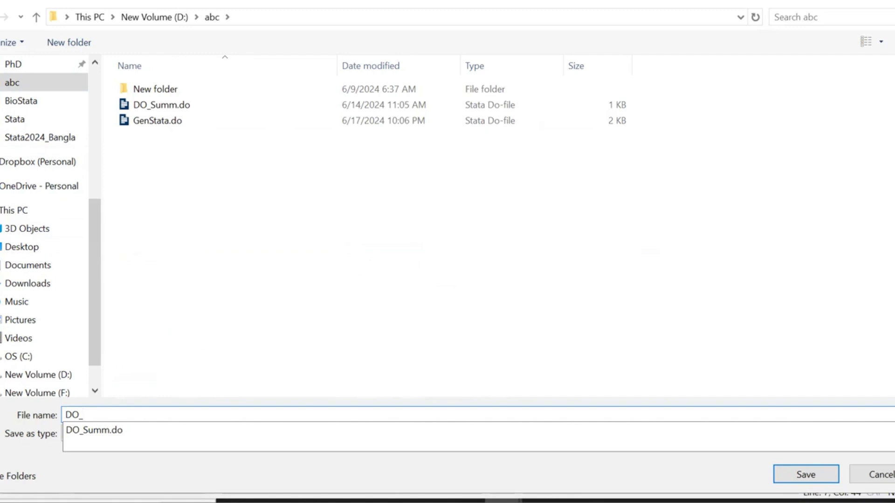
pyautogui.write('Da')
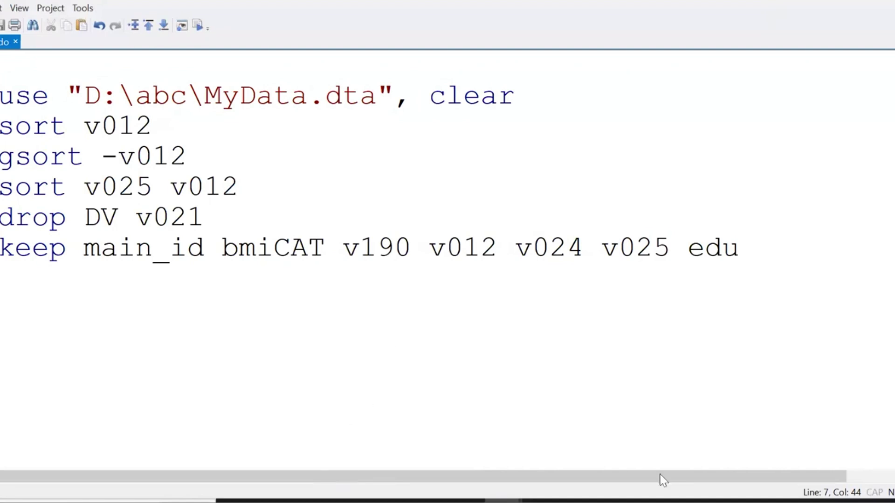
# Rearrange the dataset's variables from the main Stata window by running order main_id bmiCAT v190 v012 edu v024 v025
pyautogui.hotkey('alt', 'Tab')
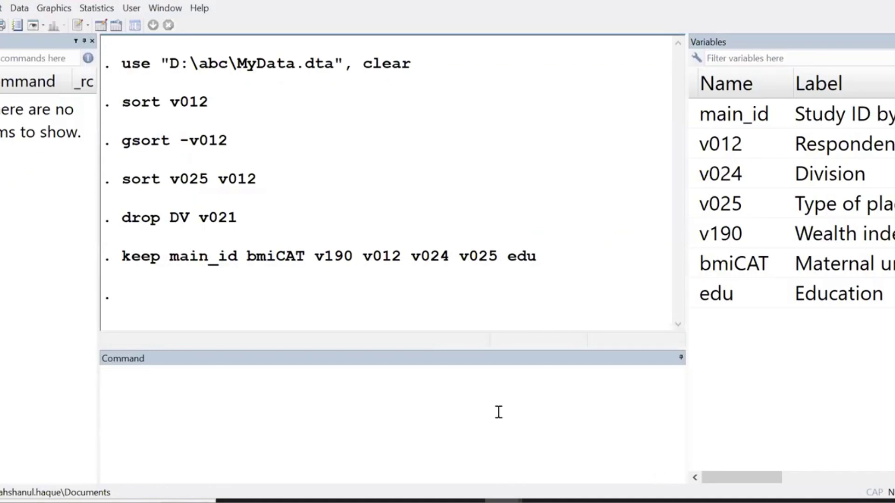
pyautogui.click(468, 420)
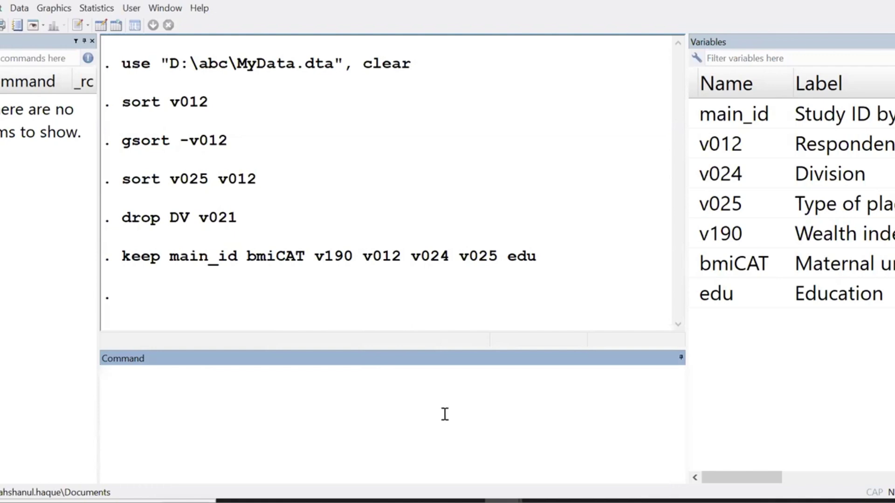
pyautogui.write('order')
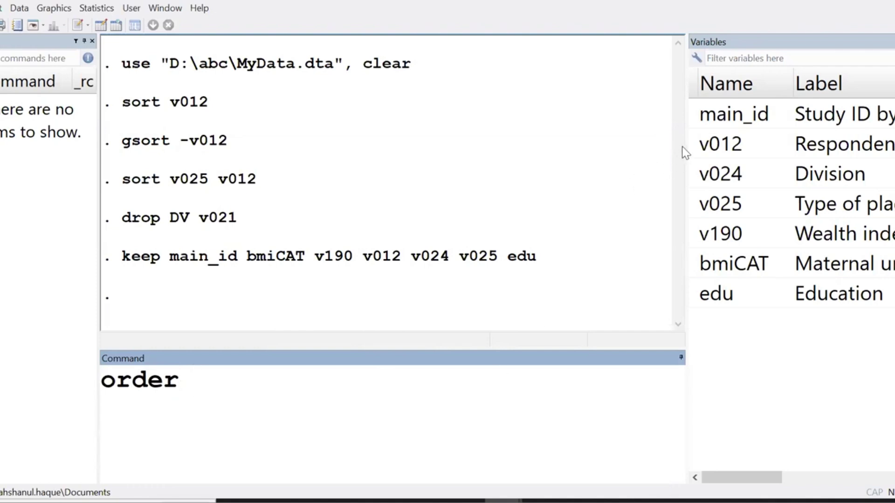
pyautogui.click(697, 122)
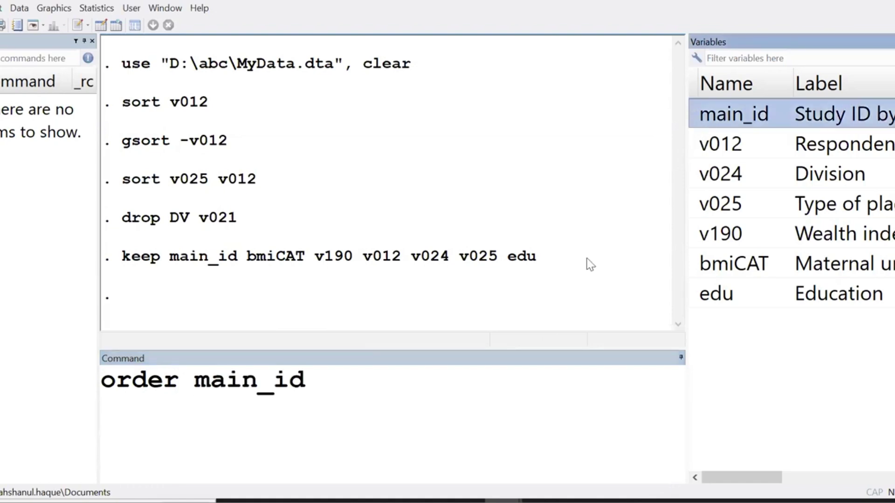
pyautogui.click(527, 391)
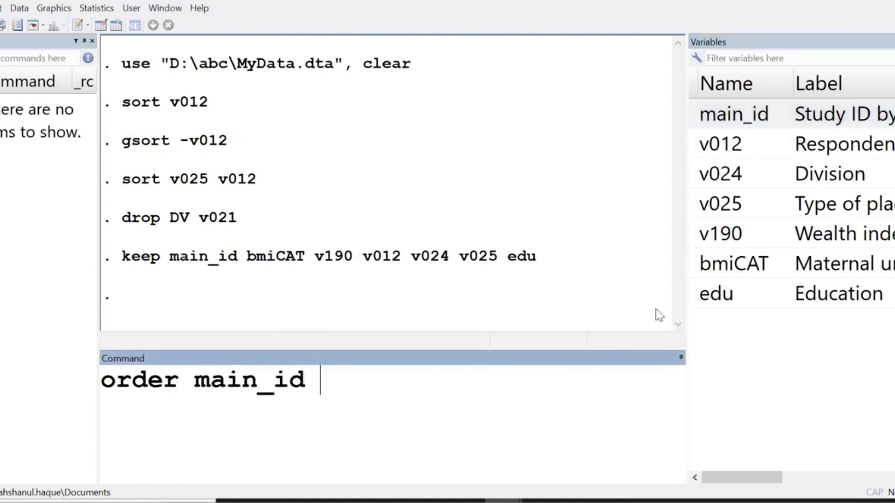
pyautogui.click(693, 262)
pyautogui.click(514, 419)
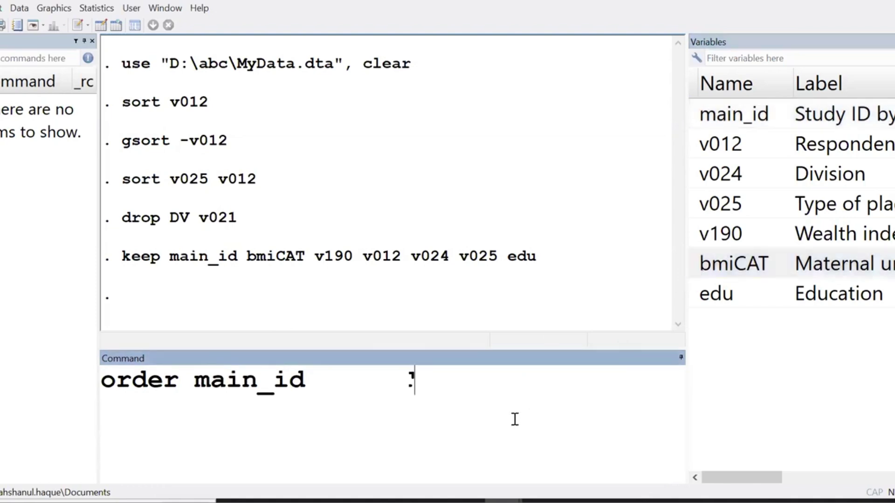
pyautogui.click(692, 236)
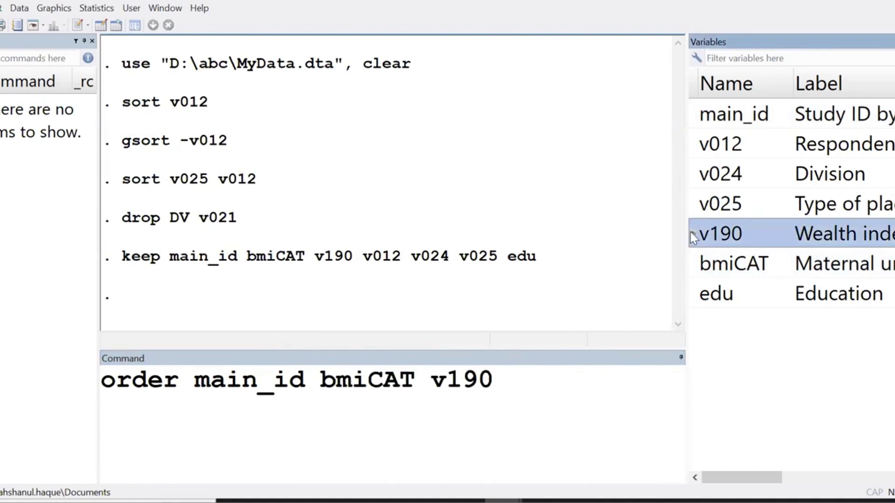
pyautogui.click(695, 145)
pyautogui.click(696, 300)
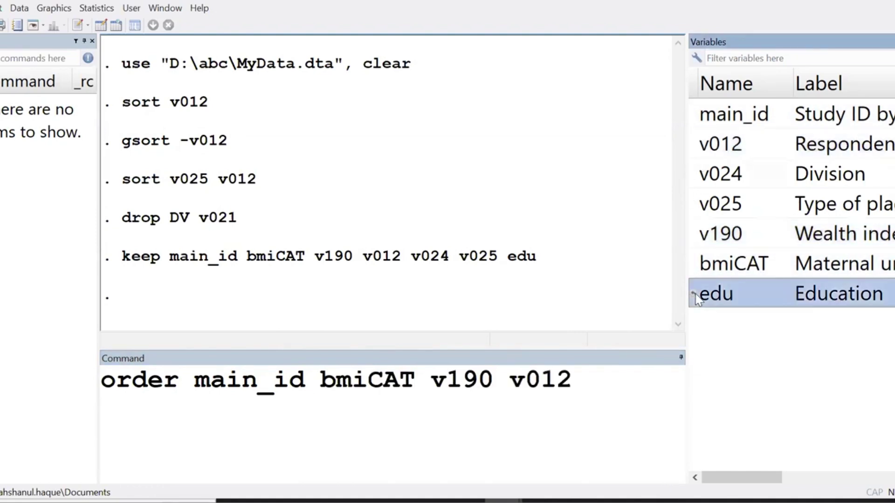
pyautogui.click(695, 177)
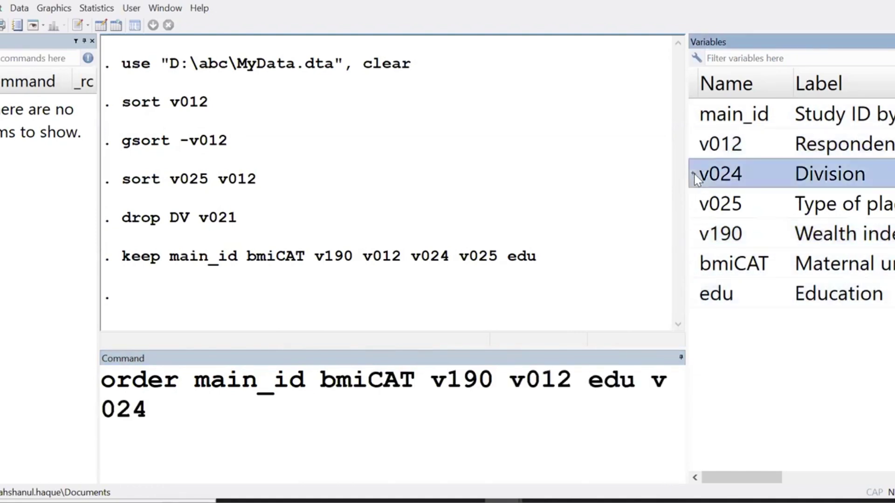
pyautogui.click(691, 206)
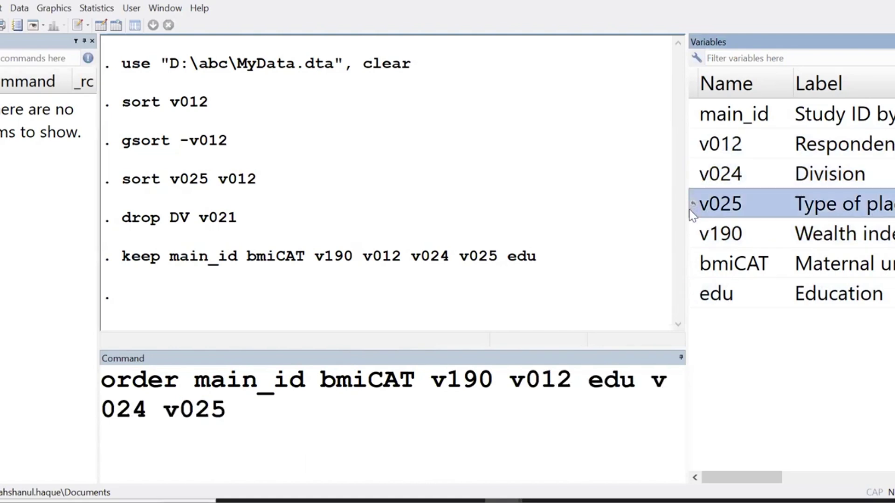
pyautogui.click(489, 441)
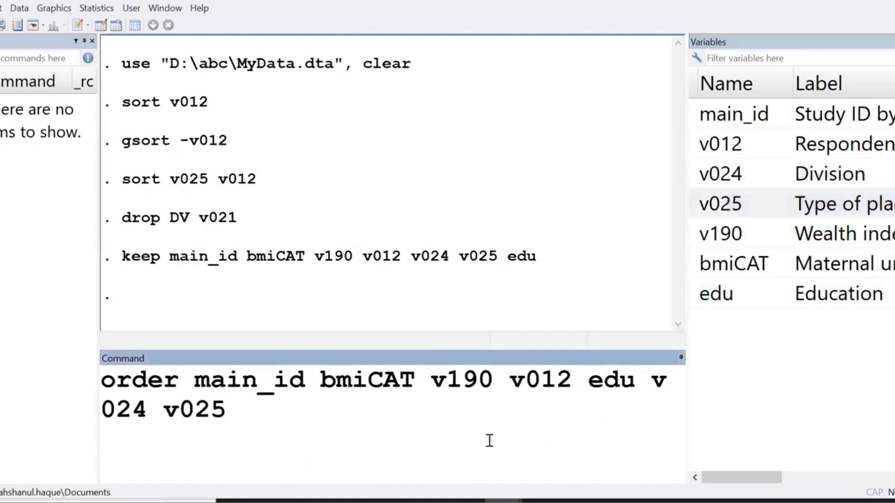
pyautogui.press('Return')
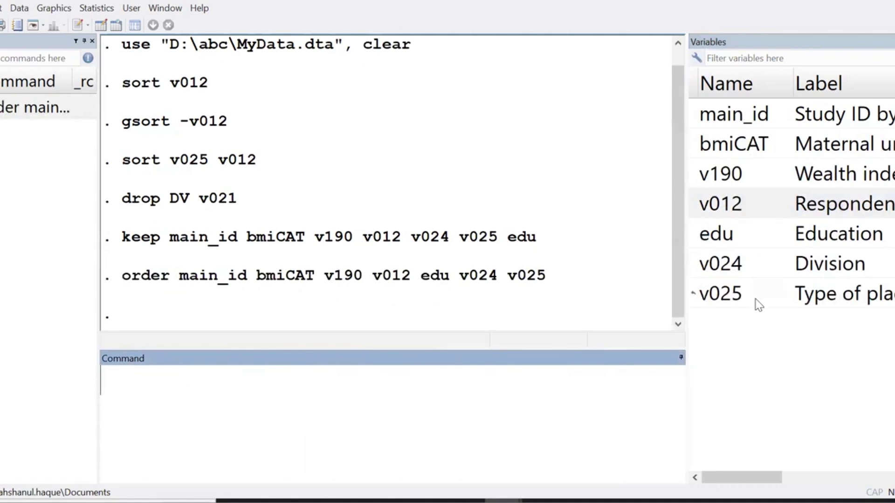
# Clear the results output and produce a frequency table of bmiCAT by running ta bmiCAT
pyautogui.rightClick(546, 116)
pyautogui.click(562, 144)
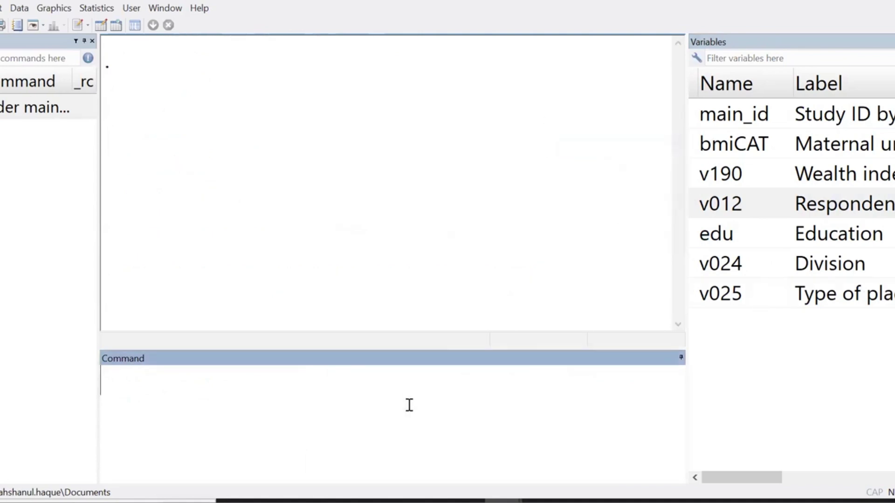
pyautogui.write('ta')
pyautogui.doubleClick(696, 156)
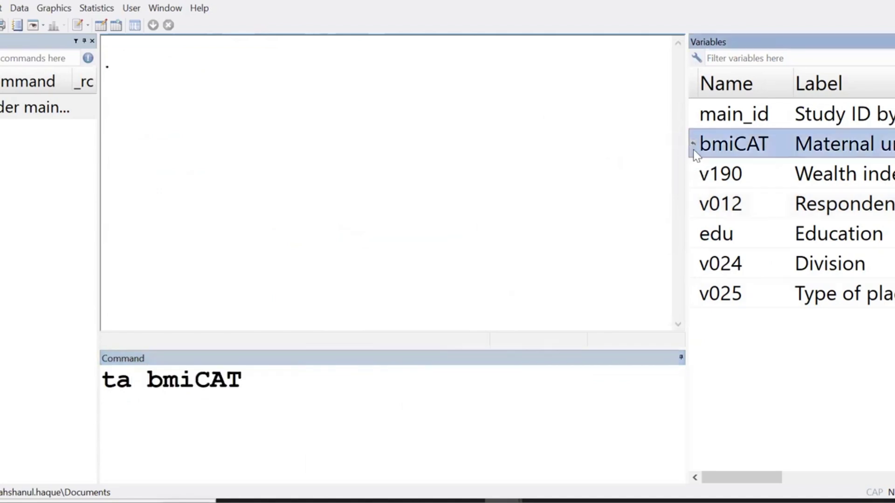
pyautogui.press('Return')
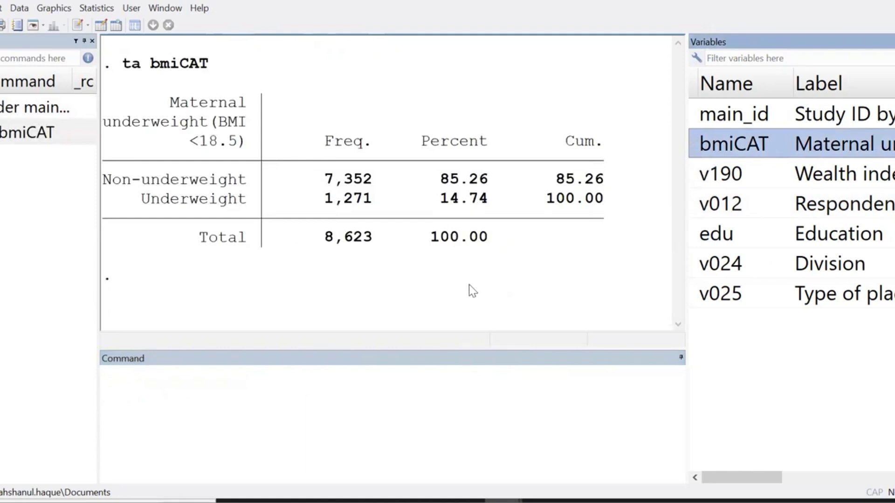
# Clear the results output and produce a frequency table of the place-of-residence variable by running tab v025
pyautogui.rightClick(480, 105)
pyautogui.click(506, 132)
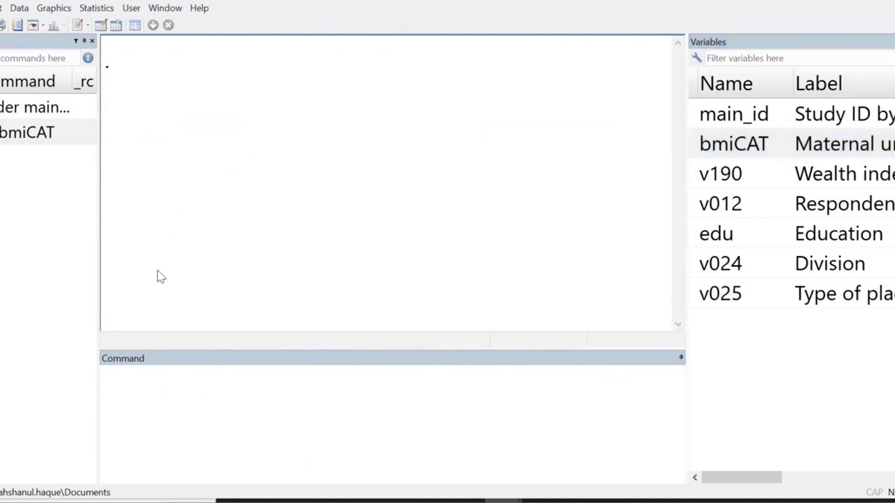
pyautogui.click(419, 386)
pyautogui.write('tab')
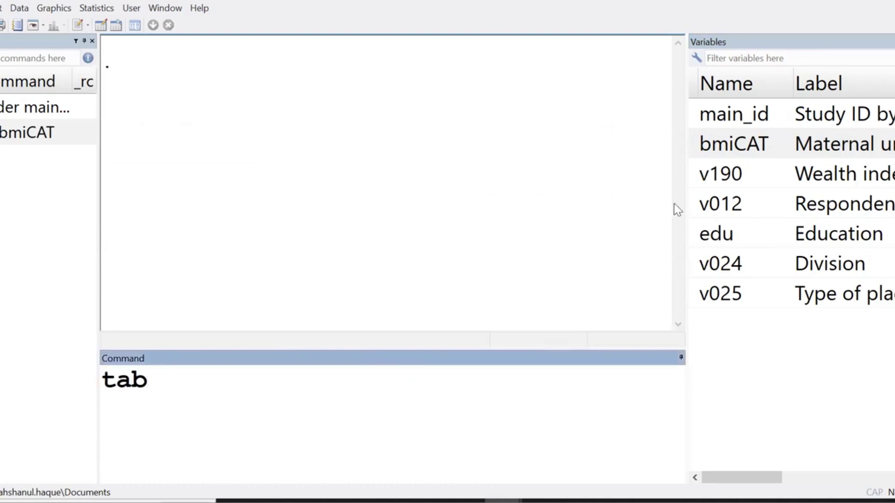
pyautogui.click(858, 300)
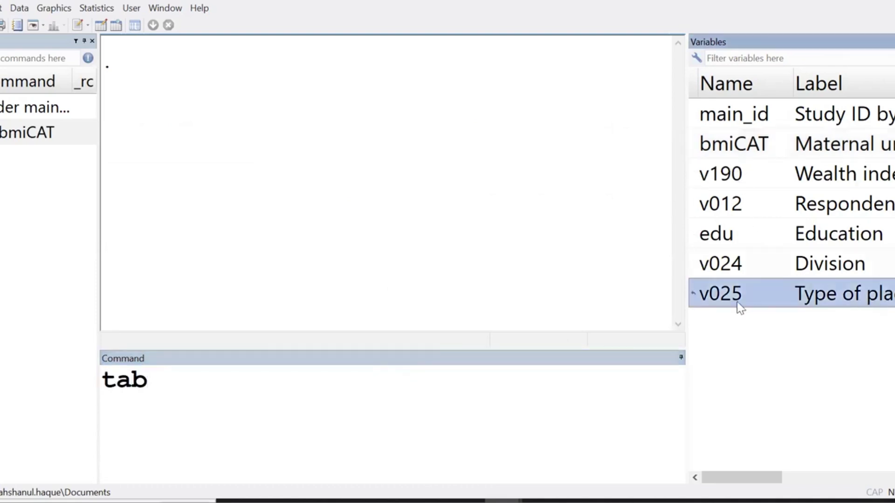
pyautogui.click(694, 296)
pyautogui.click(395, 365)
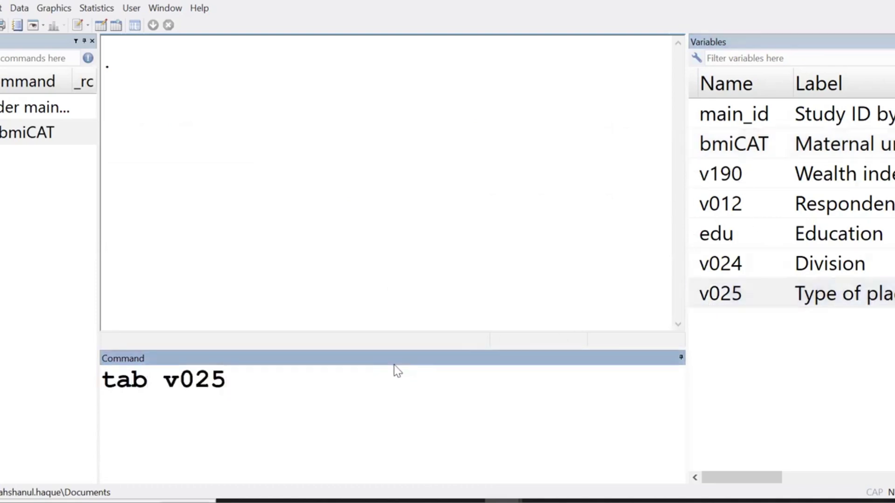
pyautogui.press('Return')
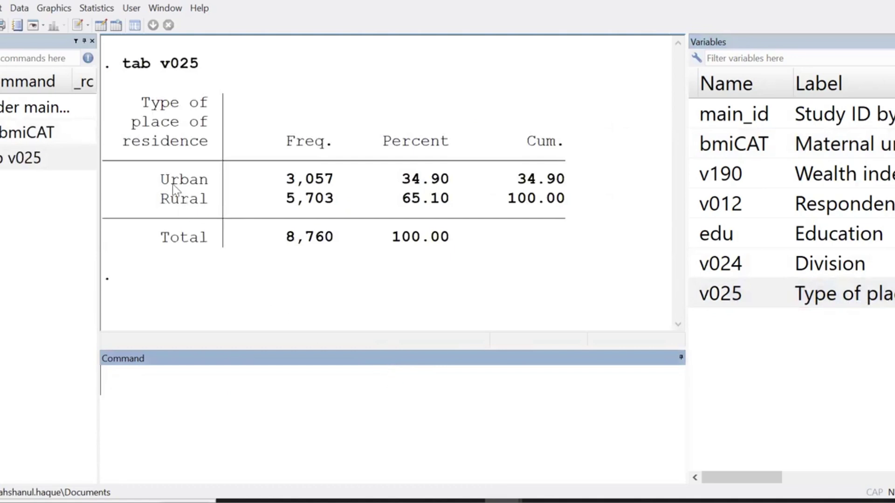
# Highlight the Urban row and the Rural row in the v025 frequency table to examine the two categories
pyautogui.moveTo(140, 175); pyautogui.dragTo(590, 182)
pyautogui.moveTo(133, 198); pyautogui.dragTo(578, 196)
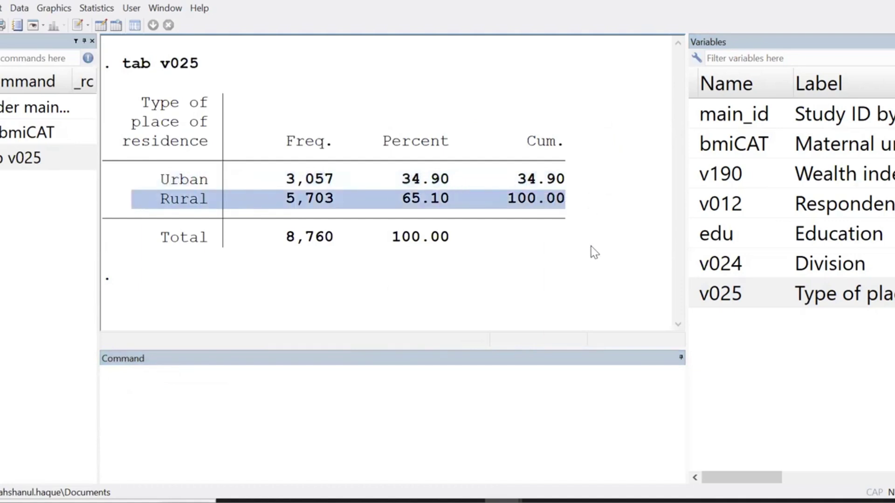
pyautogui.click(241, 245)
pyautogui.moveTo(104, 203); pyautogui.dragTo(589, 204)
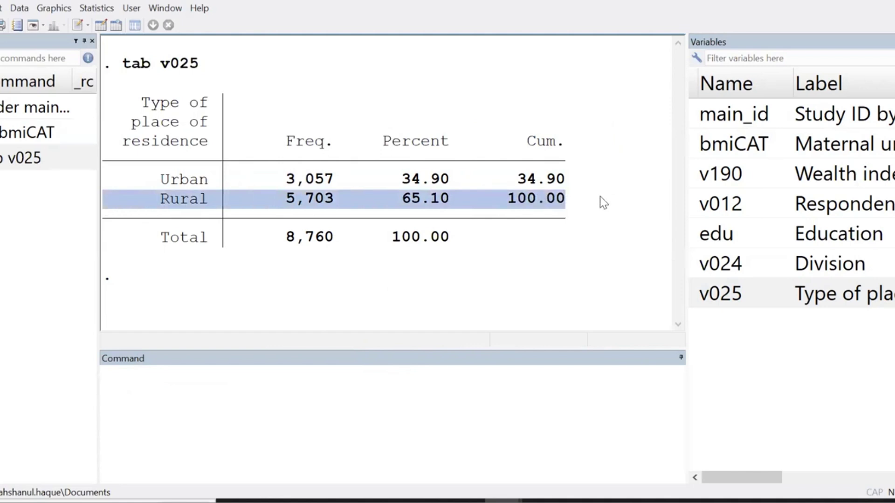
# Enter the beginning of a conditional drop command on the place-of-residence variable, drop if v025, without running it
pyautogui.click(198, 385)
pyautogui.write('dop')
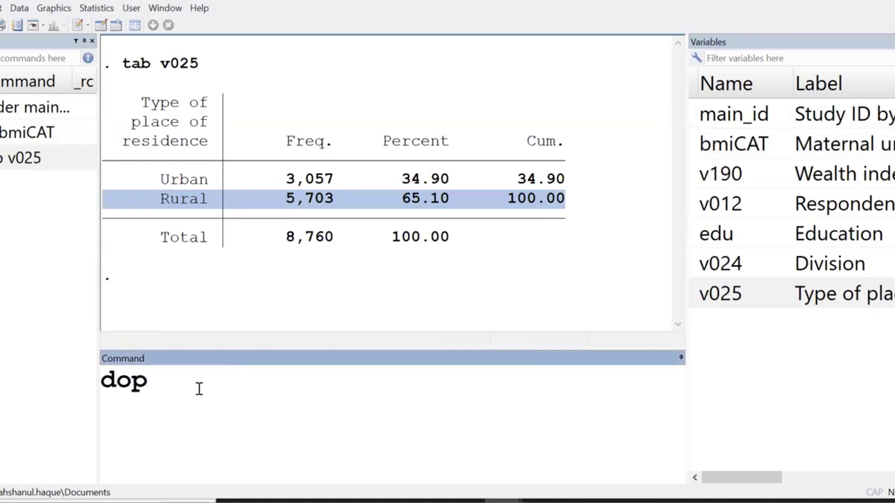
pyautogui.press('BackSpace')
pyautogui.press('BackSpace')
pyautogui.write('rop f')
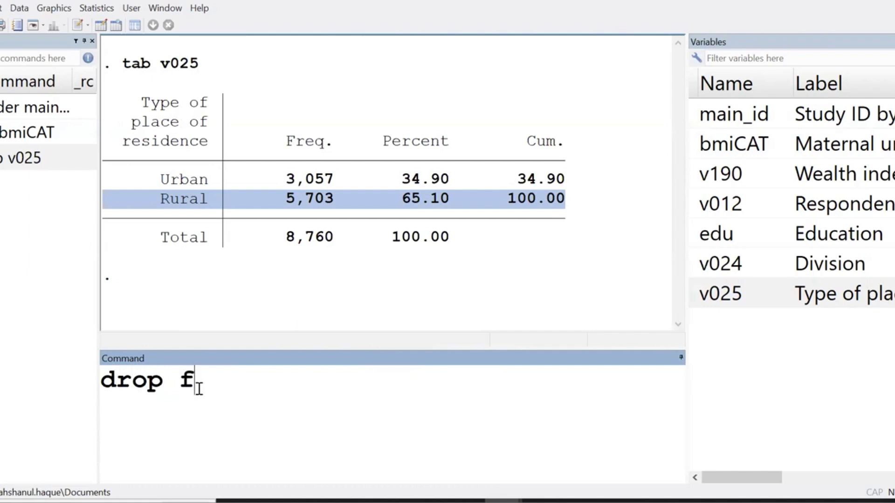
pyautogui.press('BackSpace')
pyautogui.write('if')
pyautogui.doubleClick(699, 294)
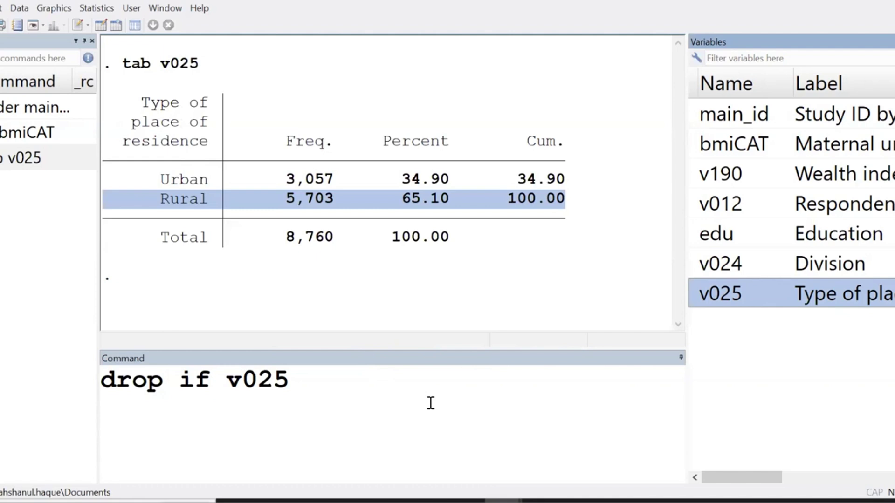
pyautogui.click(298, 382)
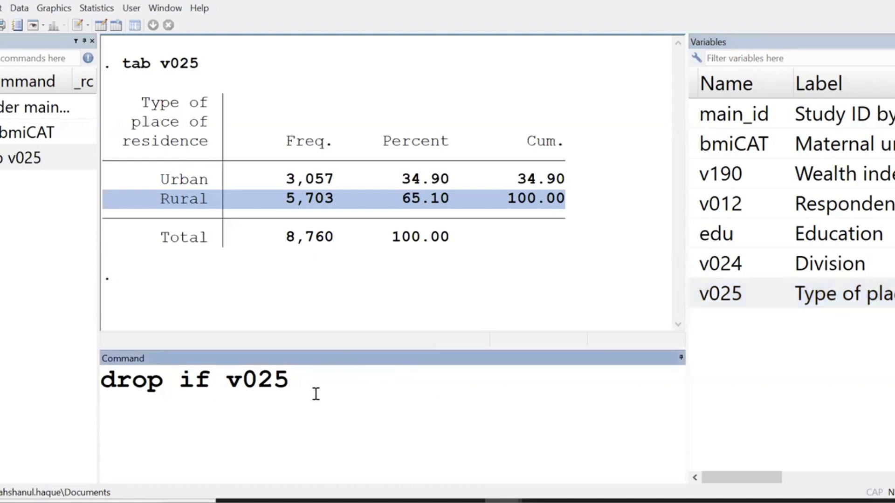
# Complete and run the command drop if v025==2 to delete the rural observations
pyautogui.write('==2')
pyautogui.moveTo(289, 382); pyautogui.dragTo(318, 382)
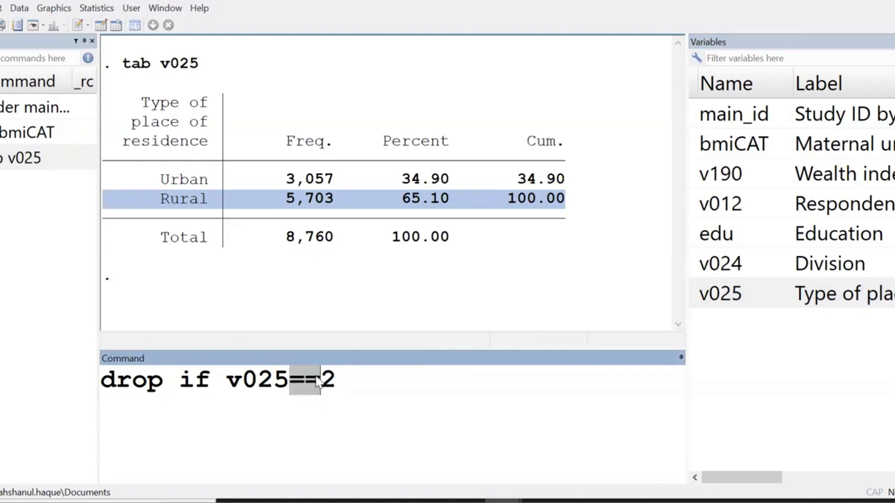
pyautogui.click(216, 422)
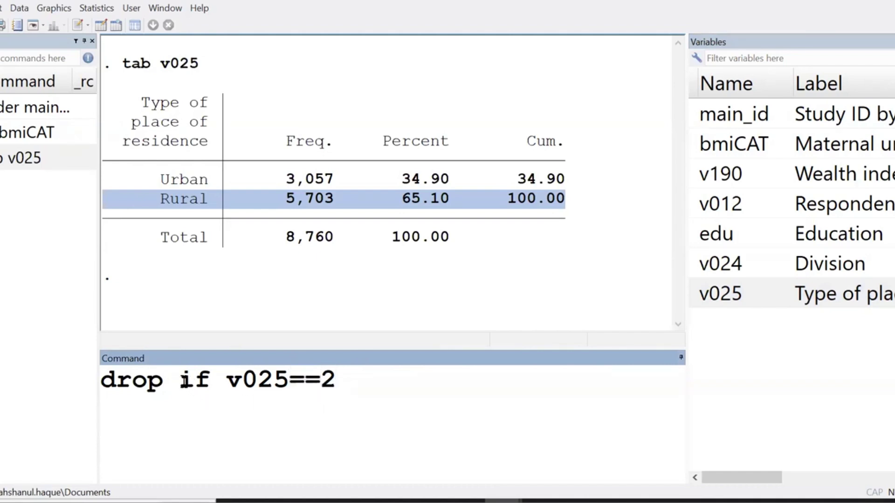
pyautogui.moveTo(180, 381); pyautogui.dragTo(210, 381)
pyautogui.moveTo(290, 381); pyautogui.dragTo(320, 381)
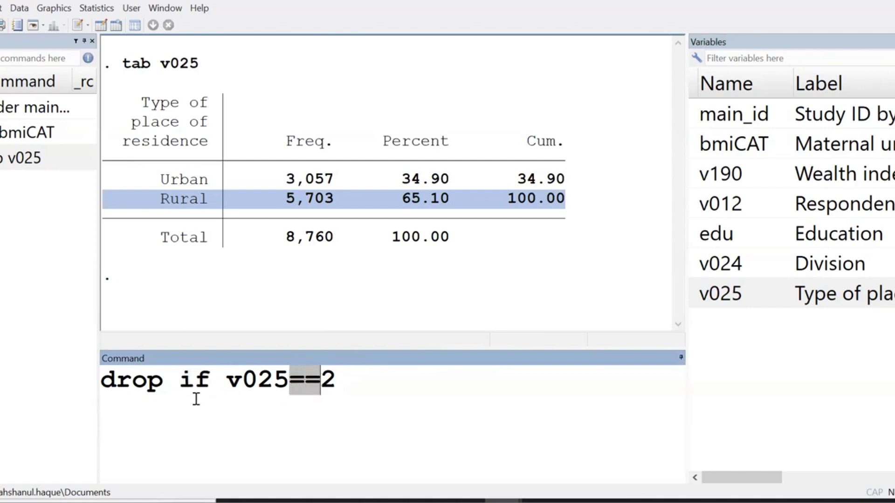
pyautogui.moveTo(180, 381); pyautogui.dragTo(163, 381)
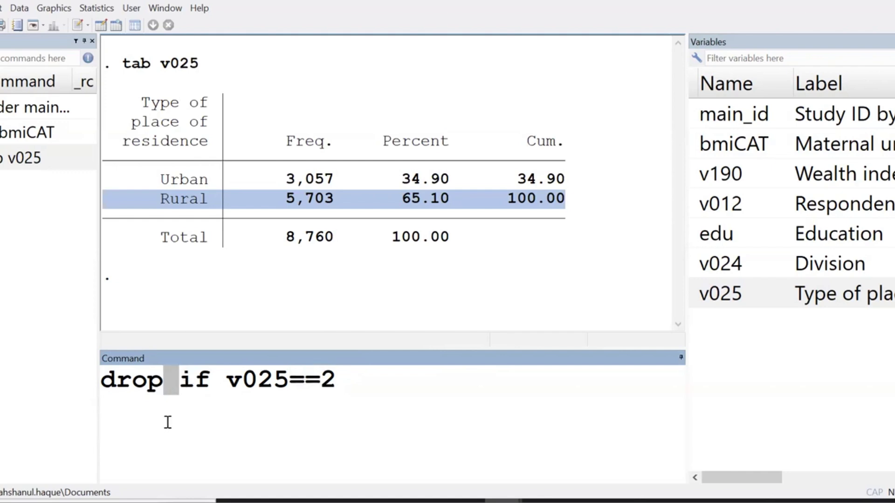
pyautogui.press('End')
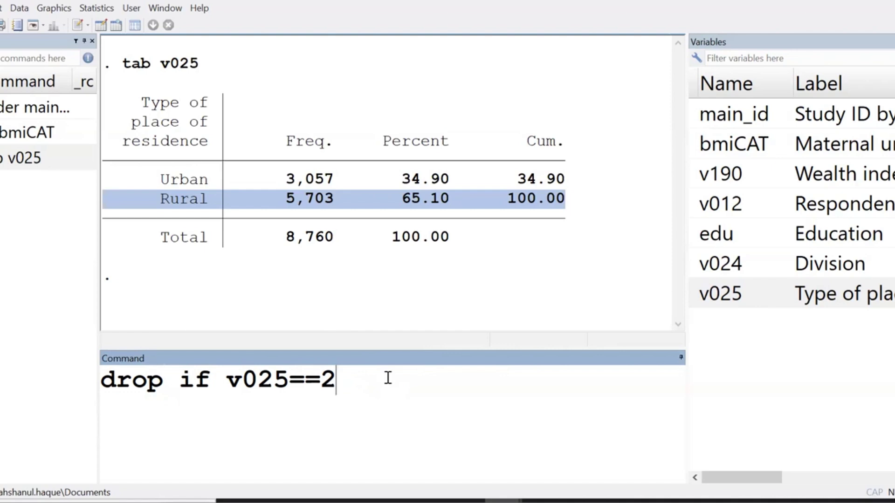
pyautogui.press('Return')
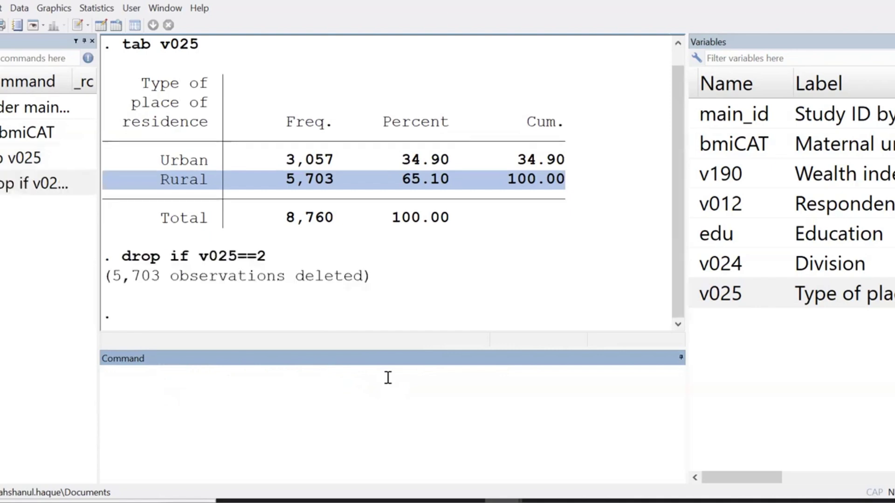
# Tabulate v025 again to check which residence types remain, and highlight the Urban row
pyautogui.click(28, 159)
pyautogui.click(259, 379)
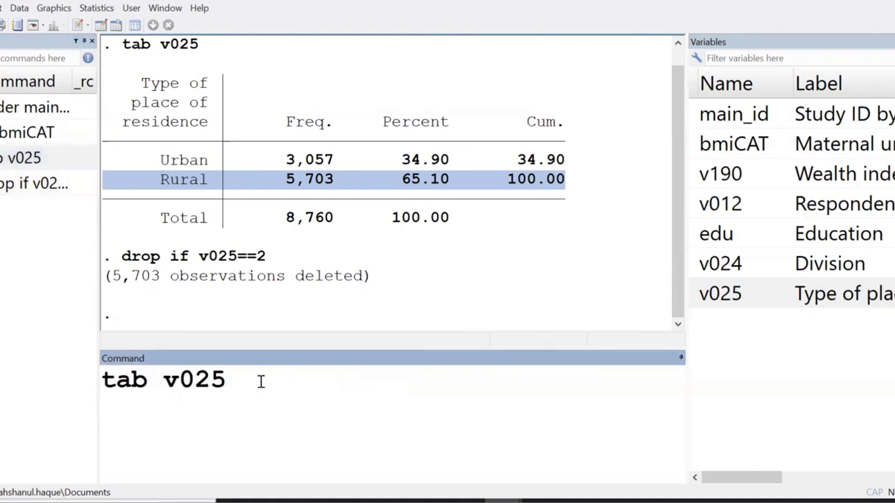
pyautogui.press('Return')
pyautogui.moveTo(153, 238); pyautogui.dragTo(564, 243)
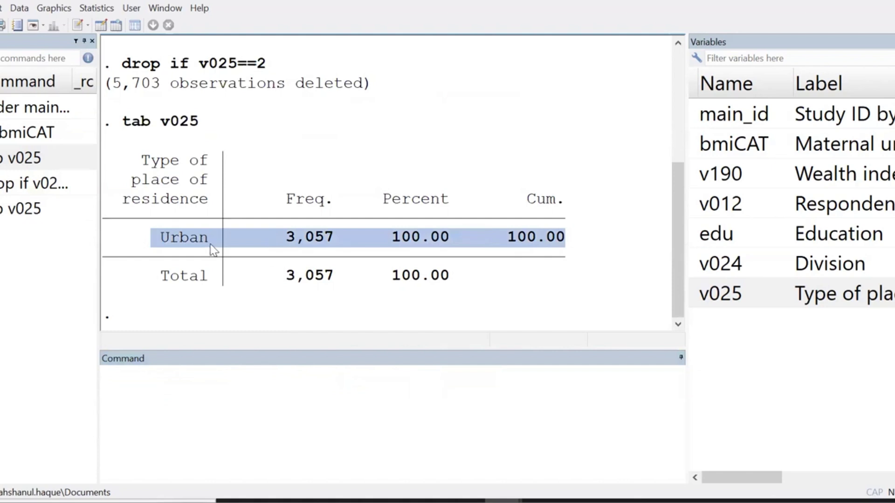
# Tabulate the wealth index variable v190 and display its full output
pyautogui.click(251, 420)
pyautogui.write('tab')
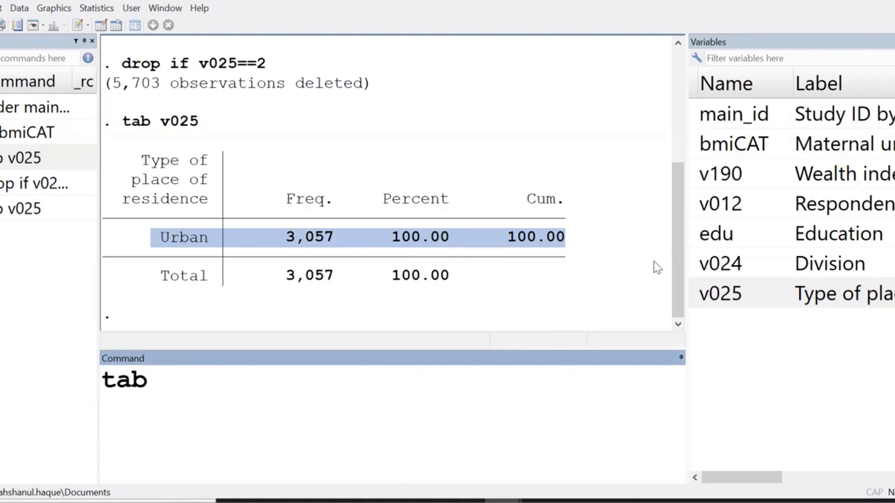
pyautogui.click(694, 175)
pyautogui.click(362, 400)
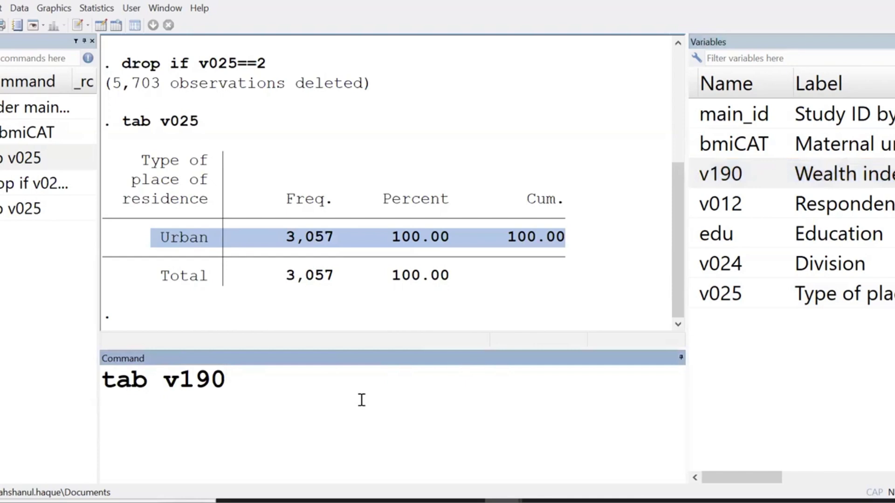
pyautogui.press('Return')
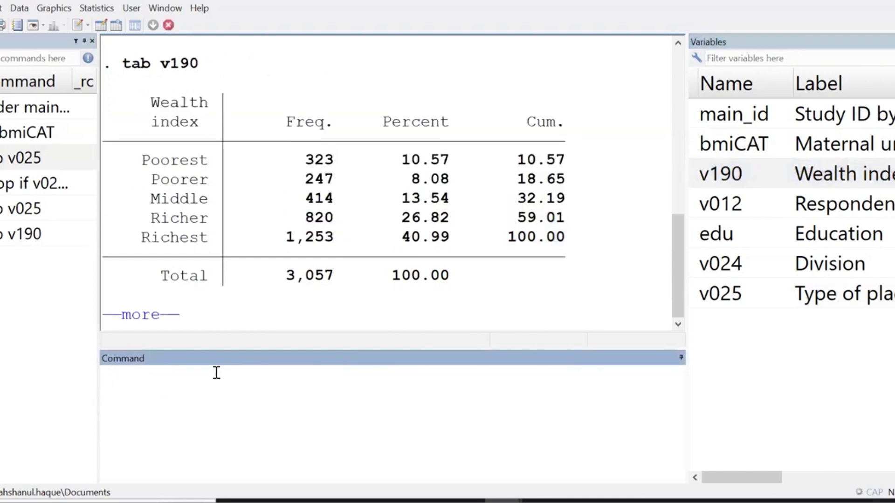
pyautogui.click(152, 318)
# Tabulate the division variable v024, enlarge the results area, and highlight the Dhaka row
pyautogui.click(19, 236)
pyautogui.doubleClick(200, 379)
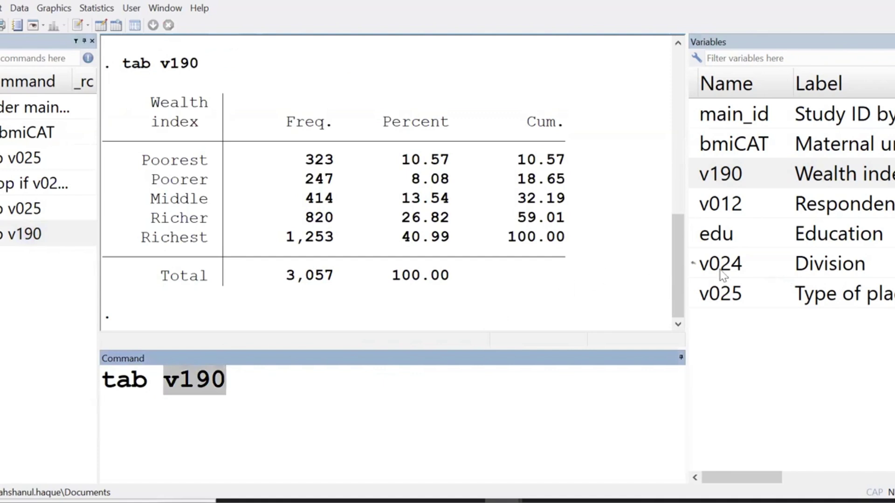
pyautogui.click(699, 263)
pyautogui.press('Return')
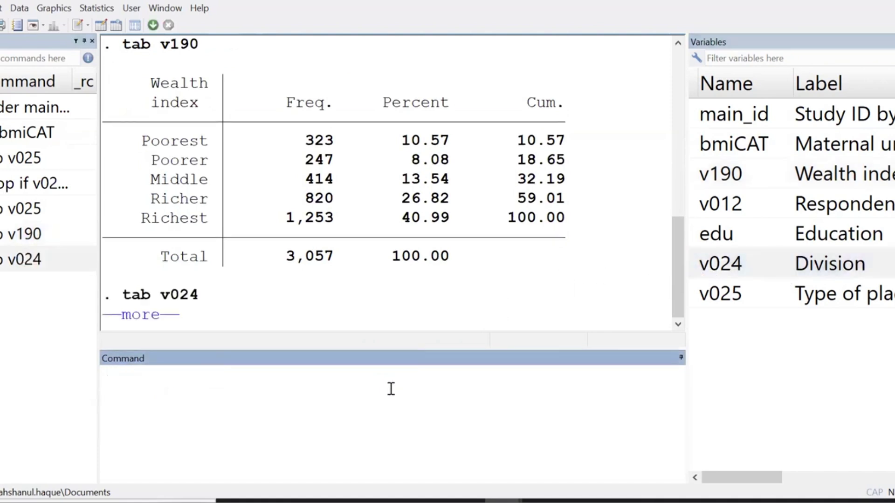
pyautogui.click(154, 319)
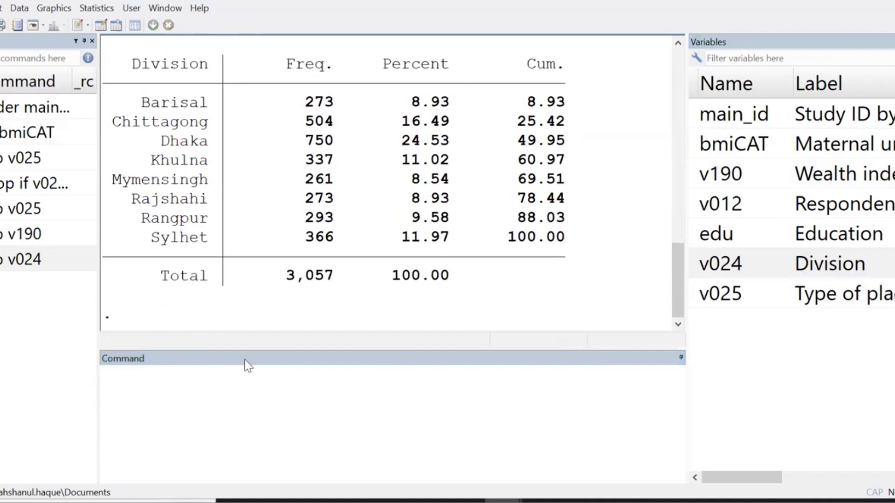
pyautogui.moveTo(245, 350); pyautogui.dragTo(248, 395)
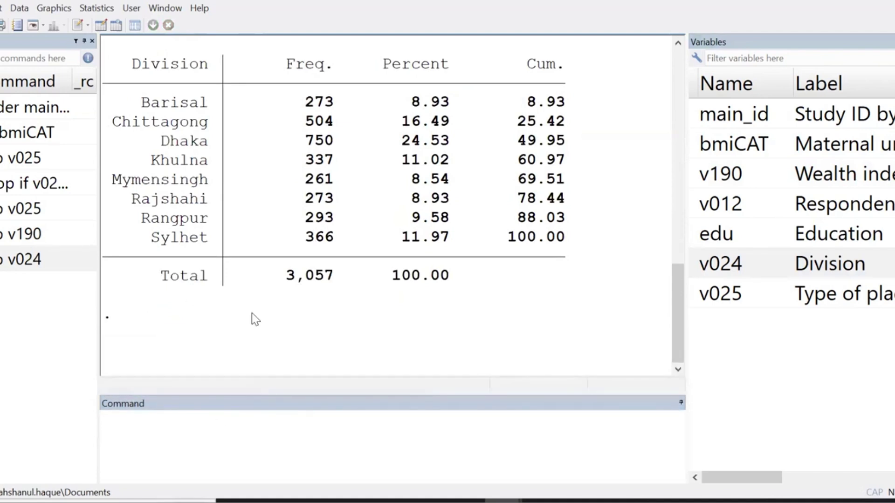
pyautogui.moveTo(160, 140); pyautogui.dragTo(583, 149)
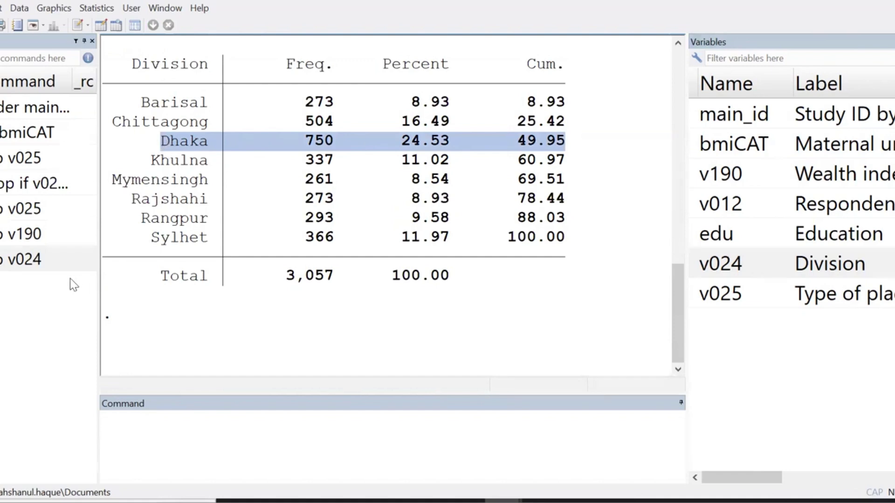
# Tabulate v024 with the nol option to show numeric codes instead of labels, and highlight the row for code 3
pyautogui.click(15, 264)
pyautogui.click(250, 418)
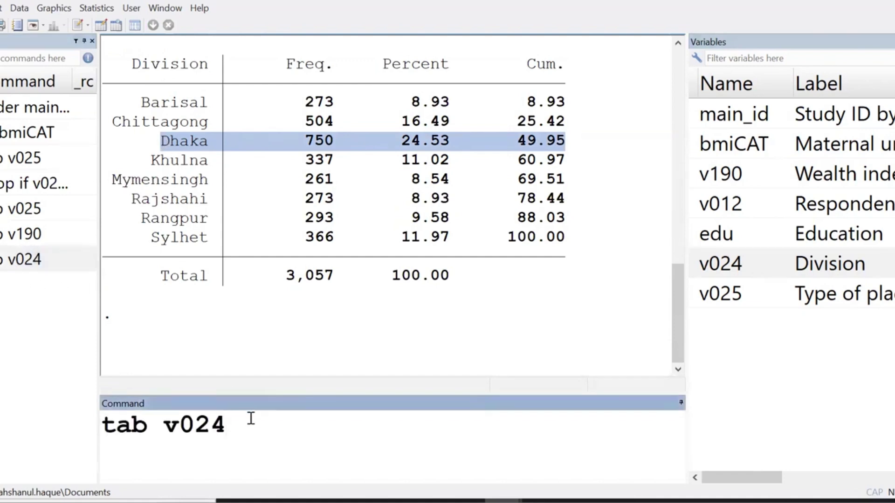
pyautogui.write(', nol')
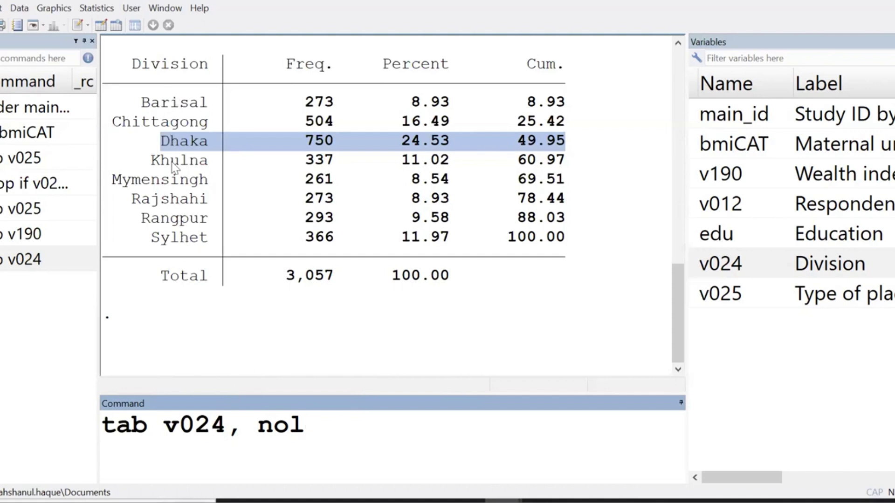
pyautogui.moveTo(227, 433); pyautogui.dragTo(309, 426)
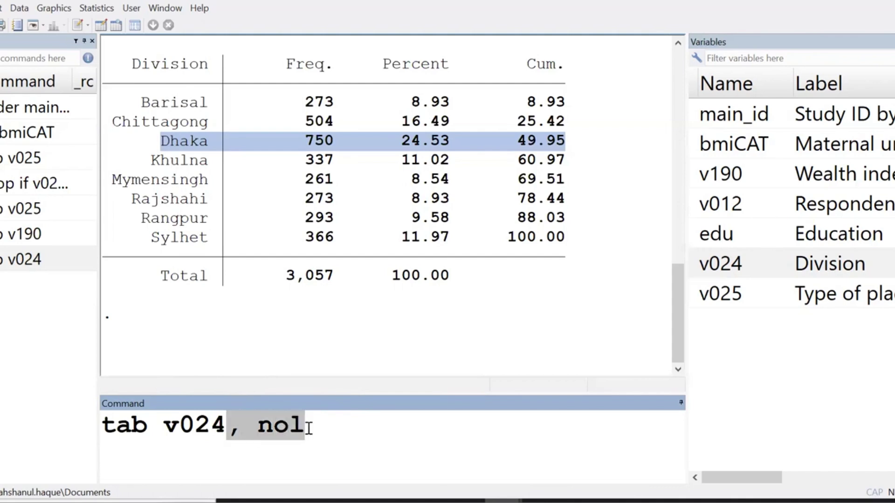
pyautogui.click(351, 431)
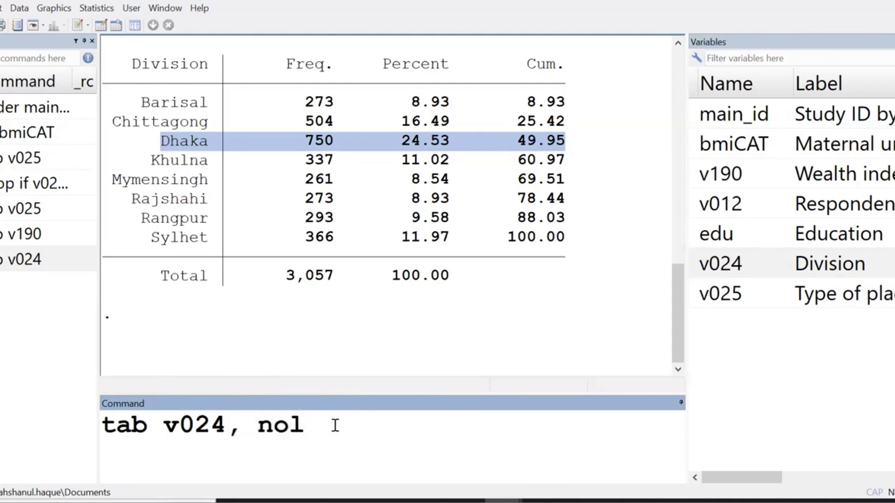
pyautogui.press('Return')
pyautogui.click(149, 366)
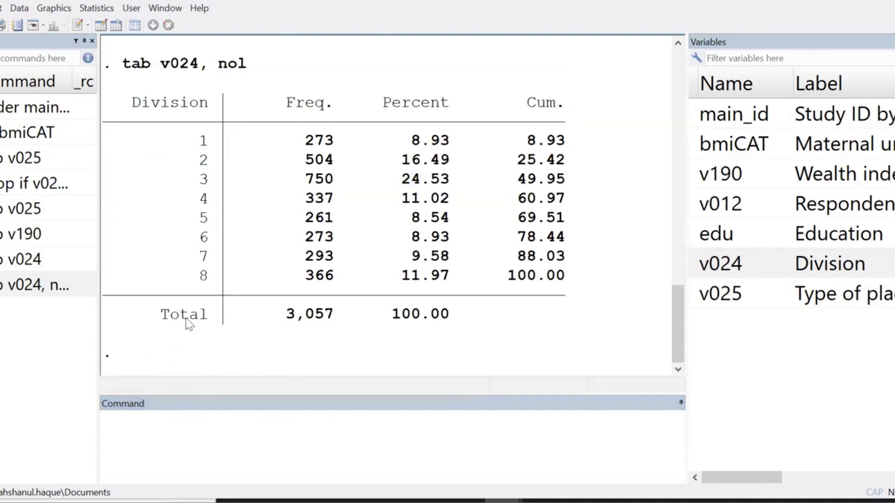
pyautogui.moveTo(105, 185); pyautogui.dragTo(516, 187)
# Rerun tab v024 with value labels, display the full table, and highlight the Dhaka row
pyautogui.click(3, 260)
pyautogui.press('Return')
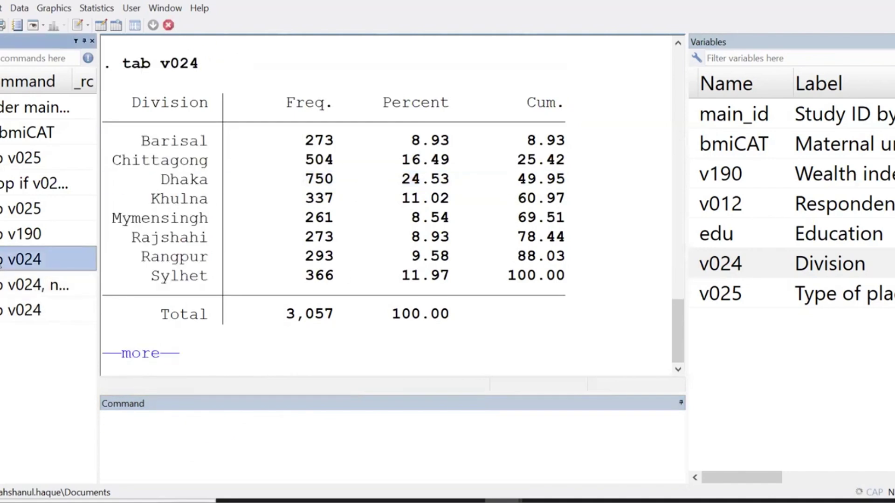
pyautogui.click(160, 364)
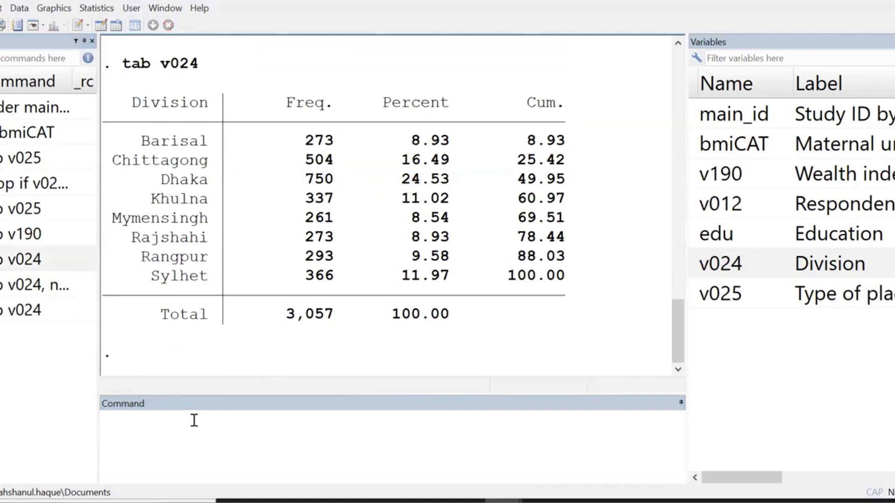
pyautogui.moveTo(107, 183); pyautogui.dragTo(566, 184)
# Run keep if v024==3 to retain only the Dhaka division observations
pyautogui.click(283, 451)
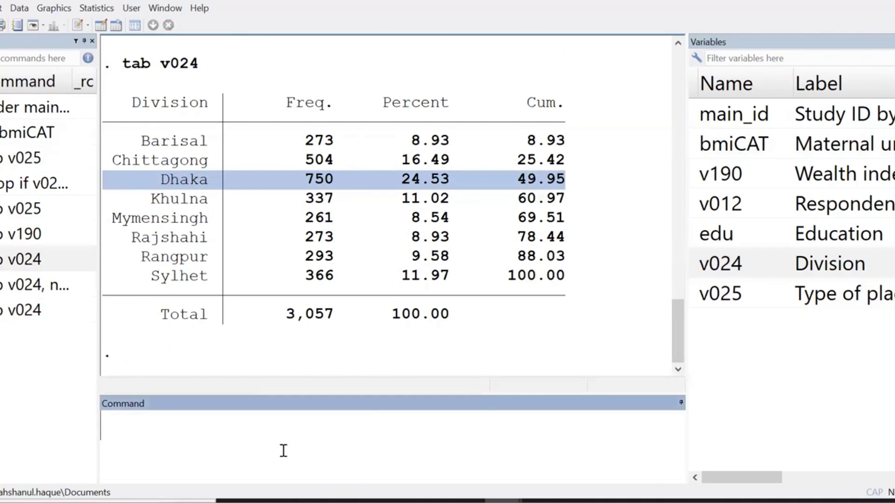
pyautogui.write('ke')
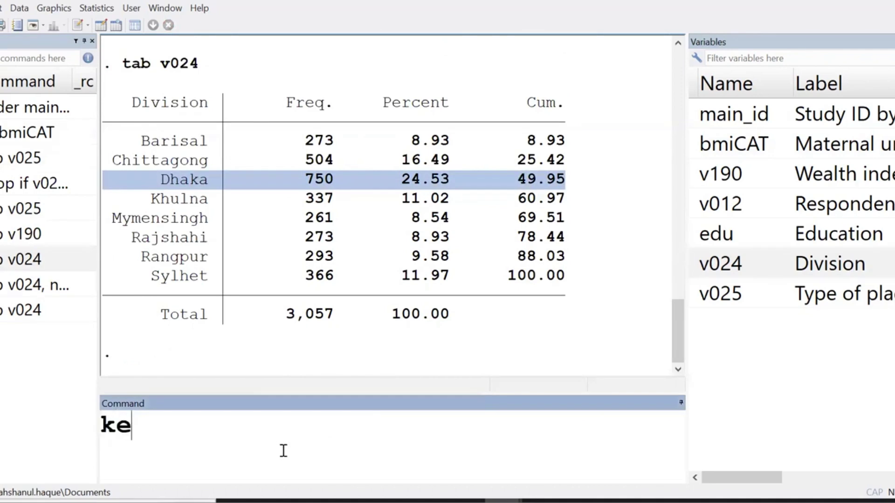
pyautogui.write('ep if')
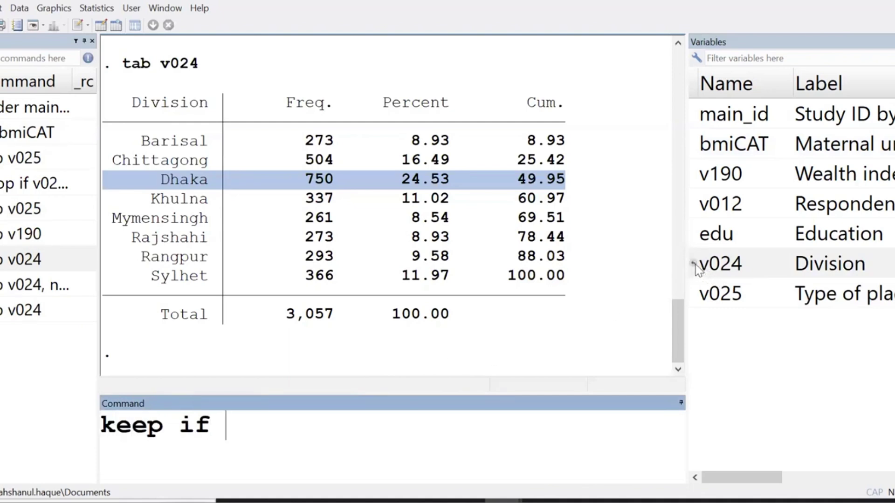
pyautogui.doubleClick(717, 263)
pyautogui.click(409, 439)
pyautogui.write('==')
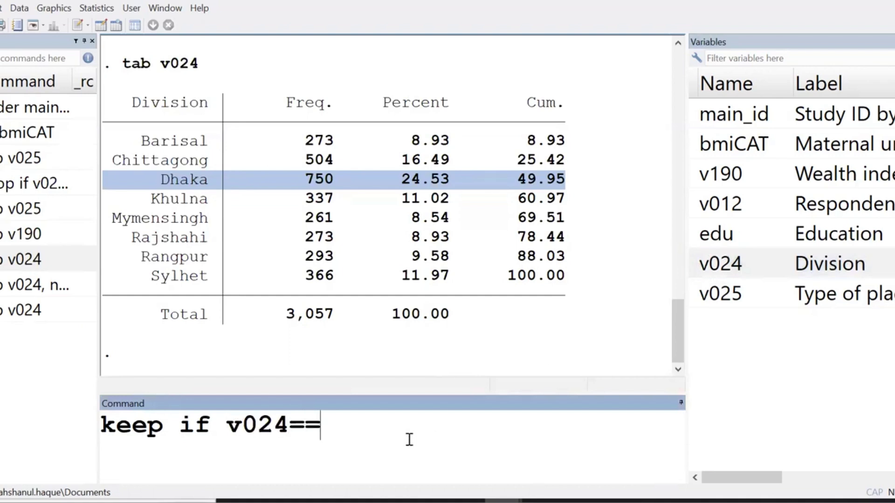
pyautogui.write('3')
pyautogui.press('Return')
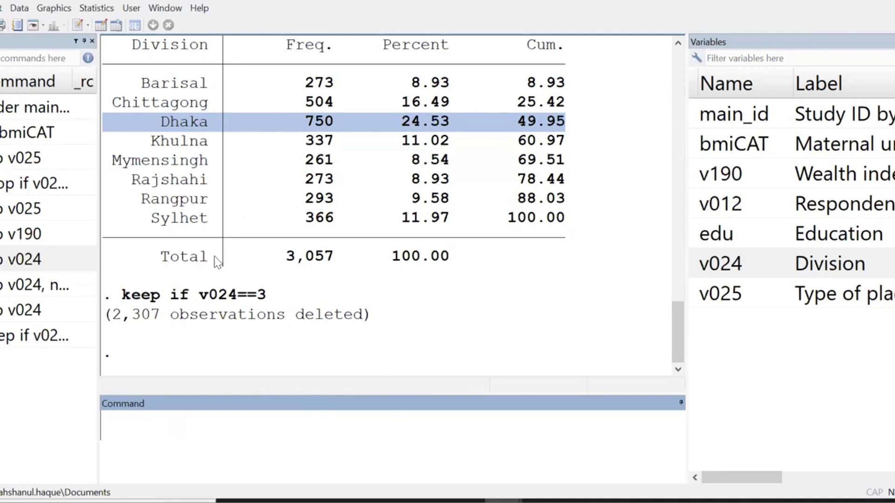
# Tabulate v024 once more to check the remaining divisions, and highlight the Dhaka row
pyautogui.click(36, 311)
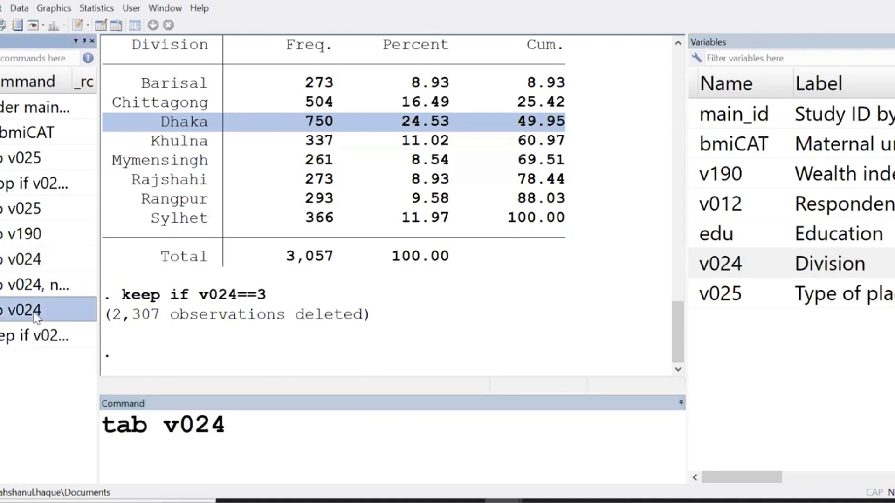
pyautogui.click(272, 427)
pyautogui.press('Return')
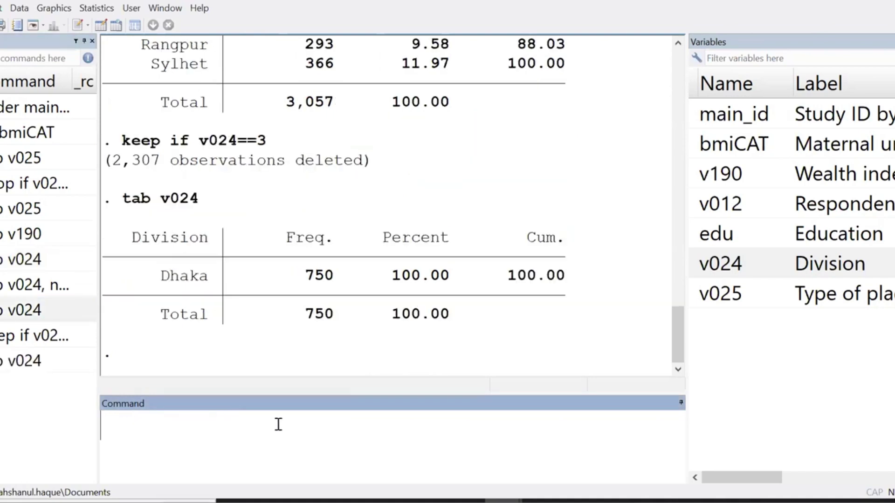
pyautogui.moveTo(104, 280); pyautogui.dragTo(367, 294)
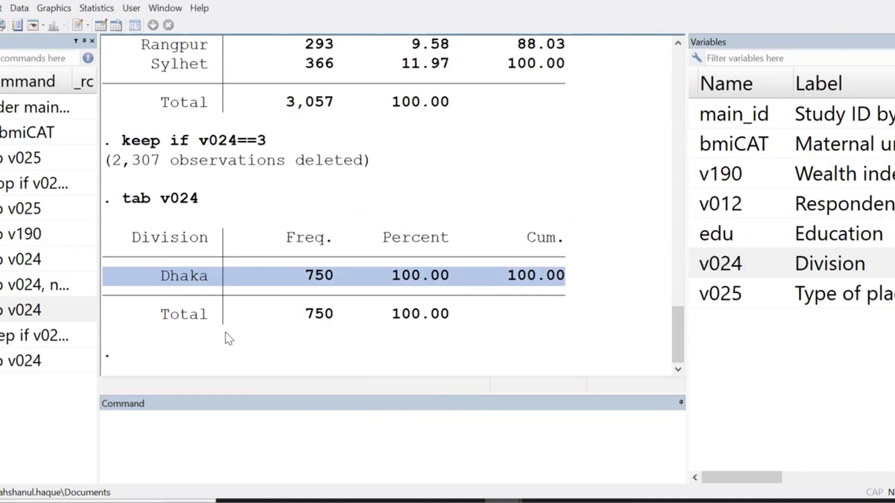
# Move the commands from the first tab v025 through the last tab v024 out of the command history into DO_Dat.do, below the keep line
pyautogui.scroll(1, 225, 331)
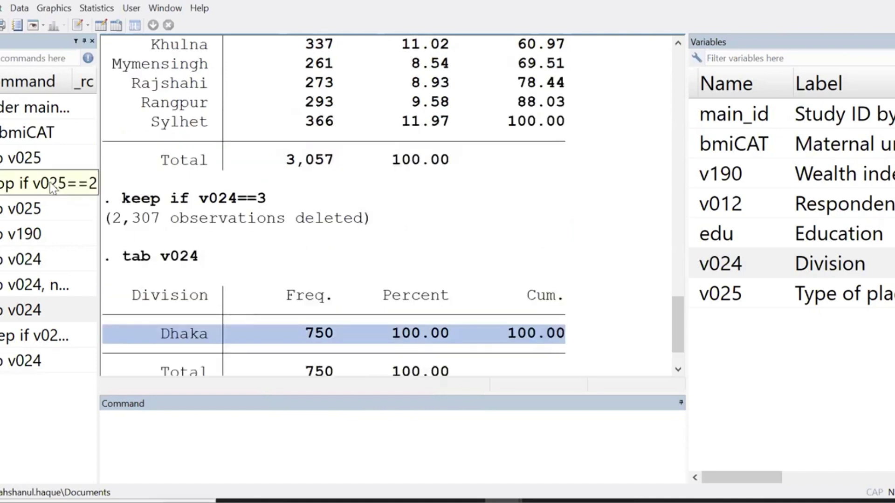
pyautogui.click(33, 159)
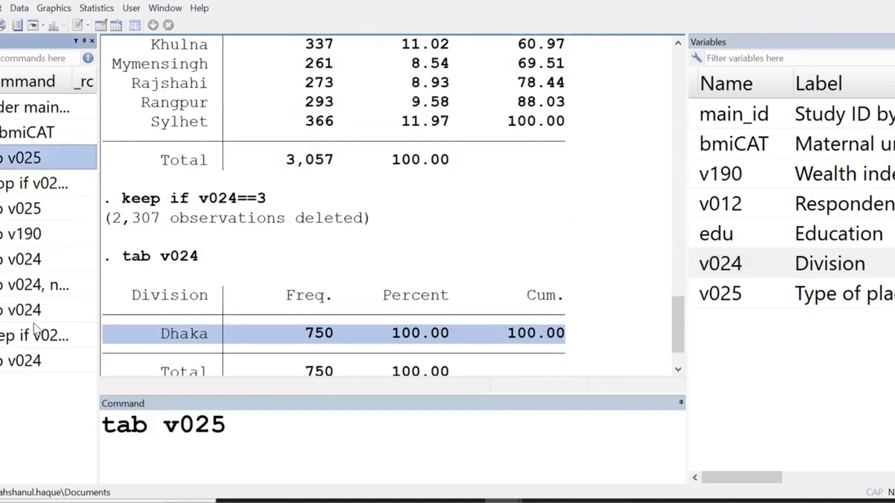
pyautogui.click(30, 364)
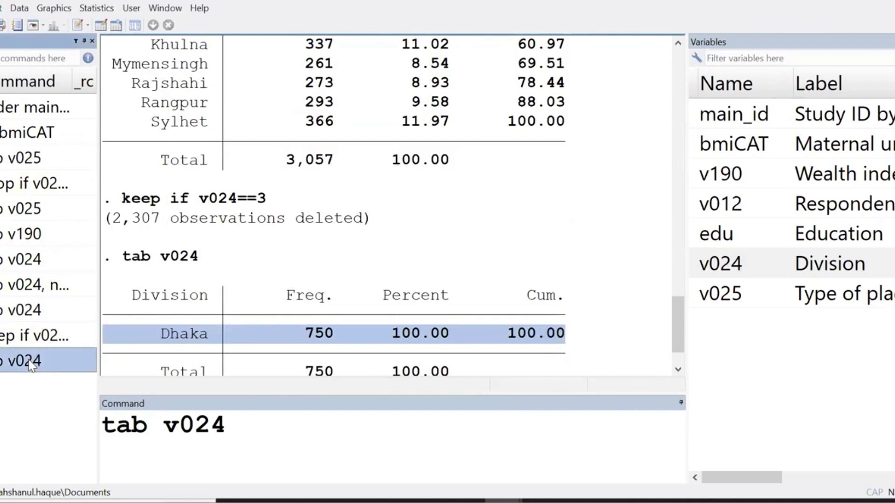
pyautogui.click(16, 167)
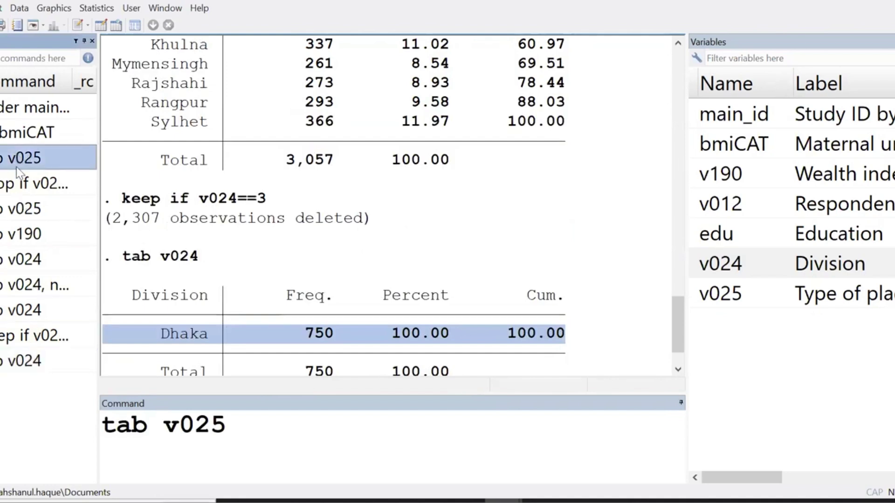
pyautogui.keyDown('shift'); pyautogui.click(34, 365); pyautogui.keyUp('shift')
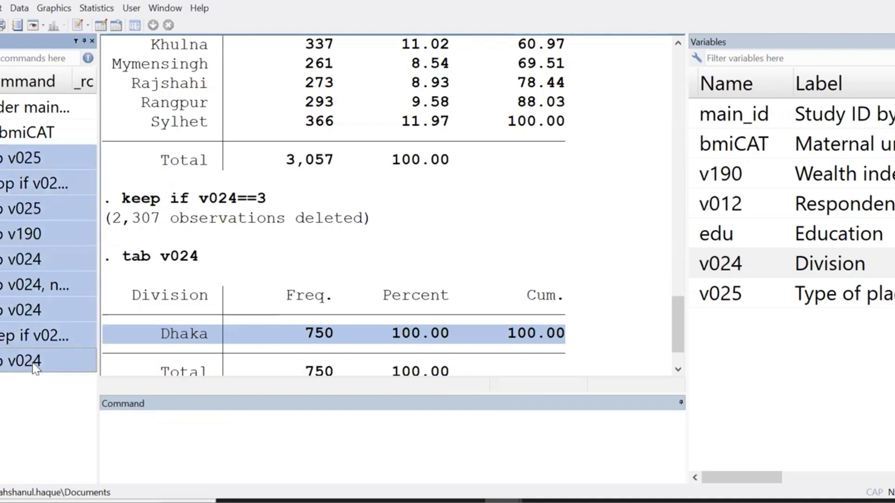
pyautogui.press('Delete')
pyautogui.moveTo(527, 484)
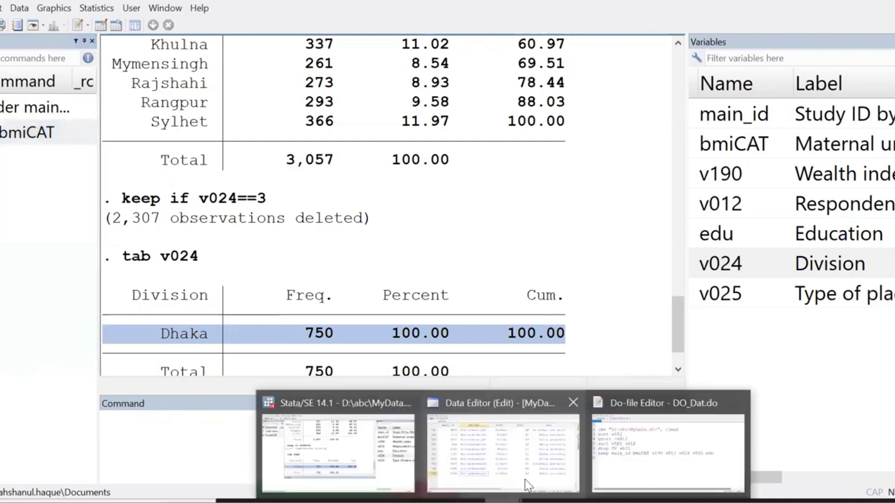
pyautogui.click(662, 468)
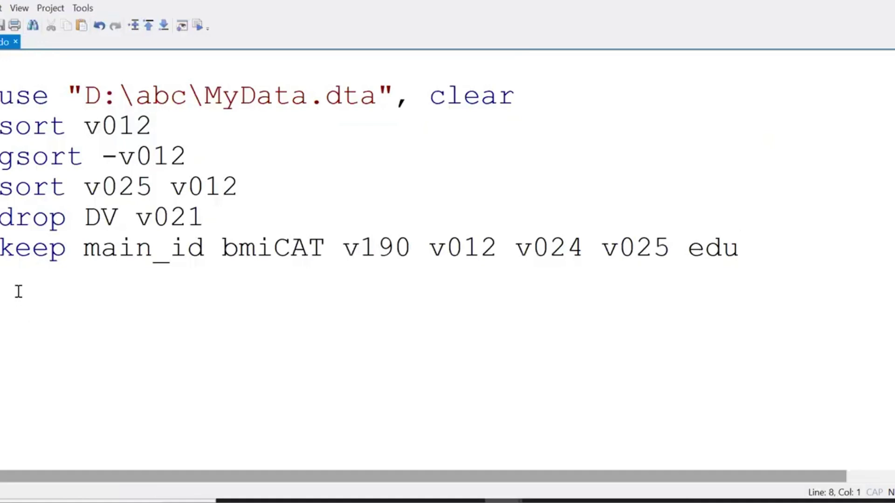
pyautogui.write('tab v025 drop if v025==2 tab v025 tab v190 tab v024 tab v024, nol tab v024 keep if v024==3 tab v024')
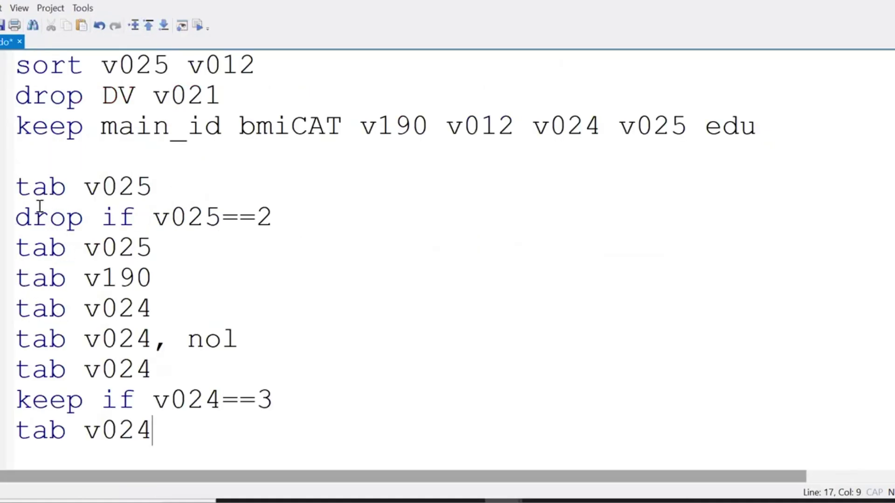
# Delete the tab v190, first tab v024 and tab v024, nol lines from the do-file, save it, and return to the results
pyautogui.moveTo(18, 278); pyautogui.dragTo(250, 337)
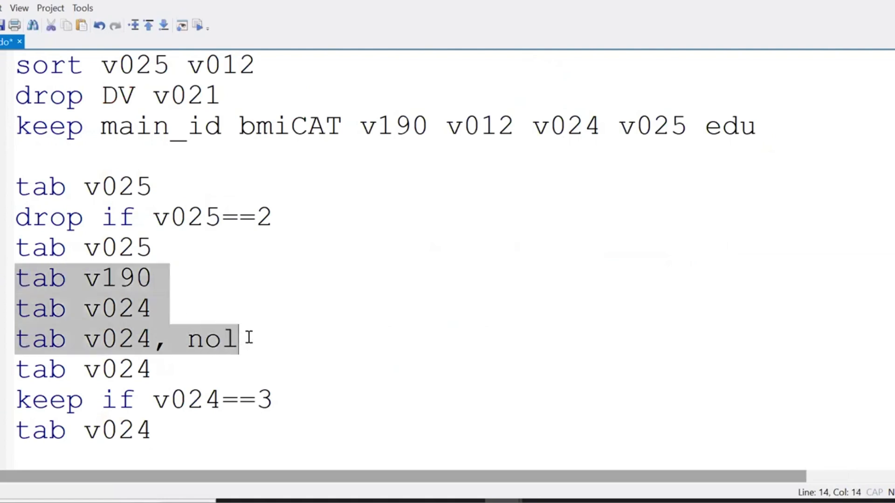
pyautogui.press('BackSpace')
pyautogui.press('BackSpace')
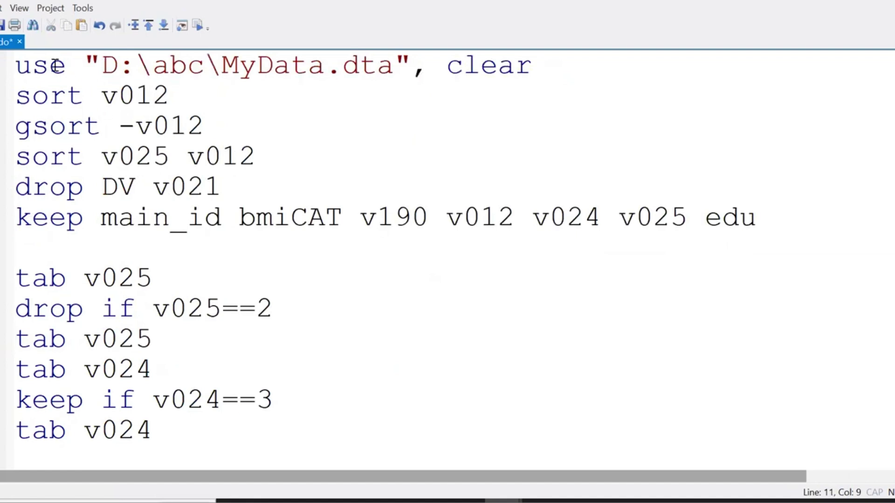
pyautogui.click(3, 26)
pyautogui.moveTo(481, 494)
pyautogui.click(339, 445)
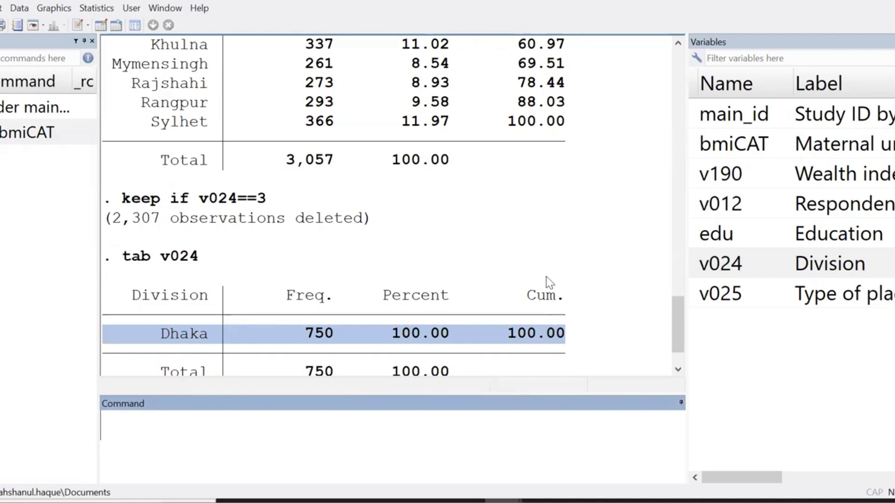
pyautogui.scroll(-1, 538, 258)
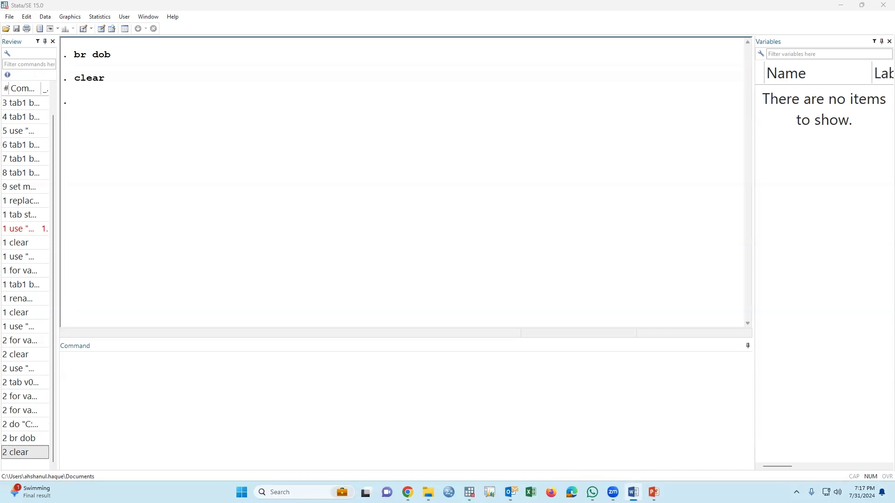
# Switch to File Explorer and locate DateData.dta in the abc folder on drive D
pyautogui.moveTo(428, 492)
pyautogui.click(390, 468)
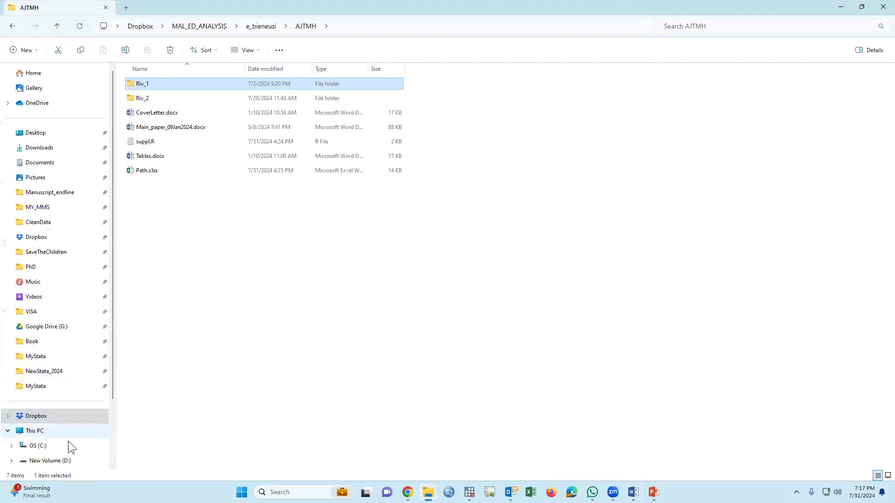
pyautogui.click(66, 459)
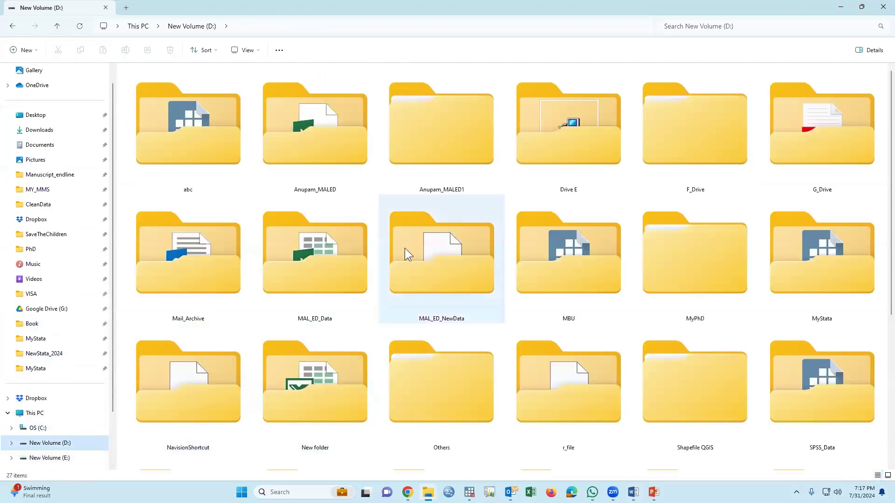
pyautogui.doubleClick(192, 160)
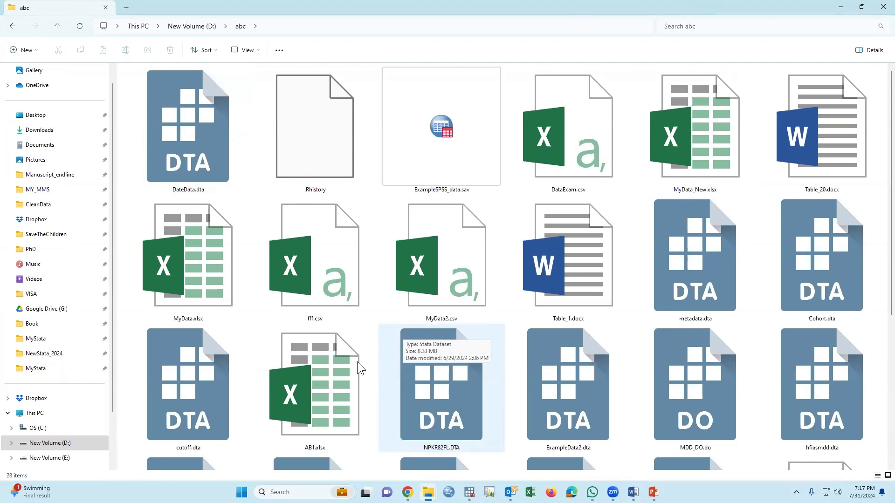
pyautogui.click(198, 173)
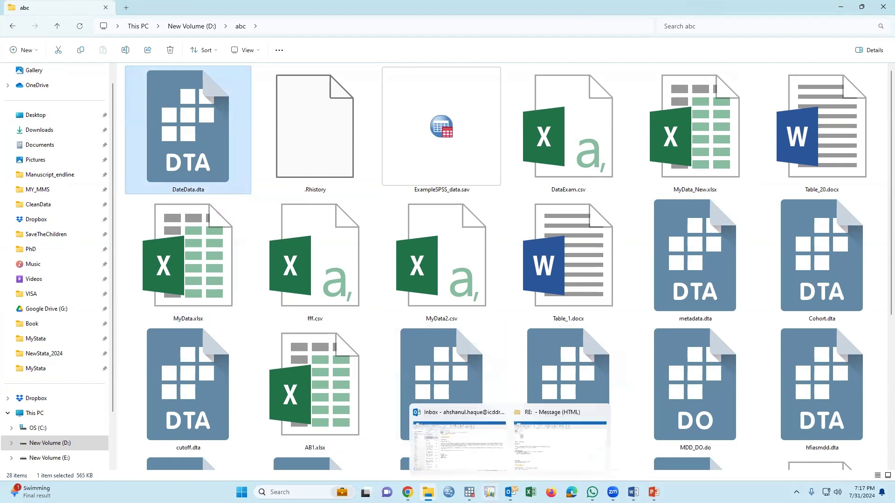
# Switch to Stata, open DateData.dta from D:\abc, and widen the variable list enough to read the variable labels
pyautogui.click(419, 449)
pyautogui.click(6, 28)
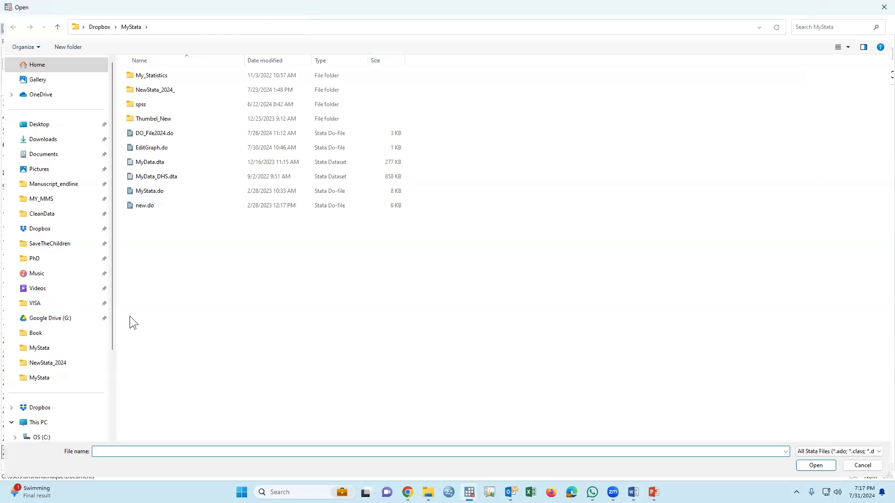
pyautogui.scroll(-3, 54, 434)
pyautogui.click(56, 345)
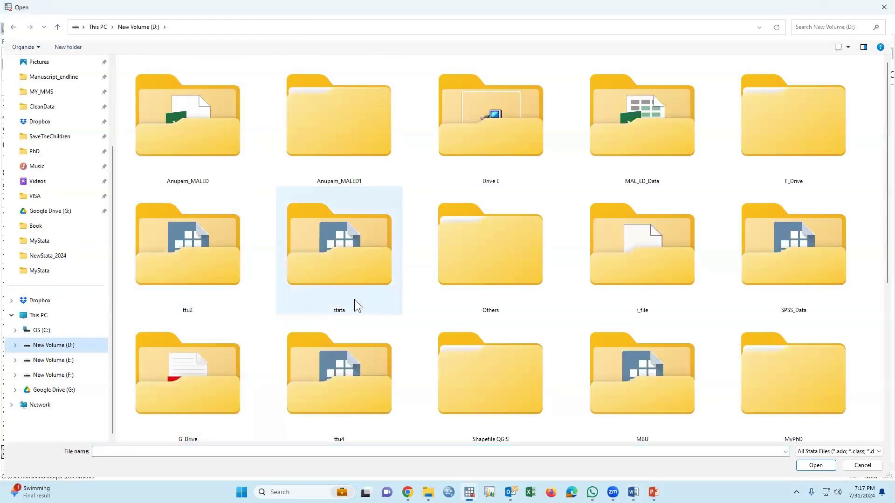
pyautogui.scroll(-5, 354, 303)
pyautogui.doubleClick(800, 284)
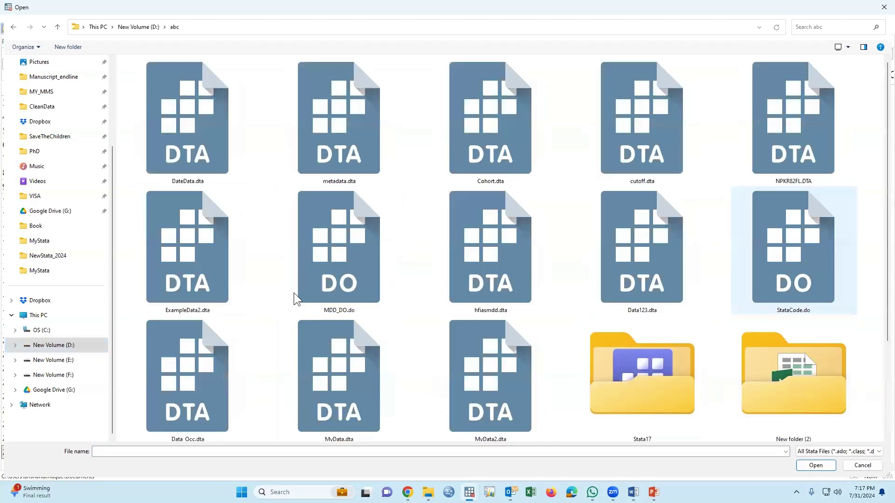
pyautogui.doubleClick(195, 158)
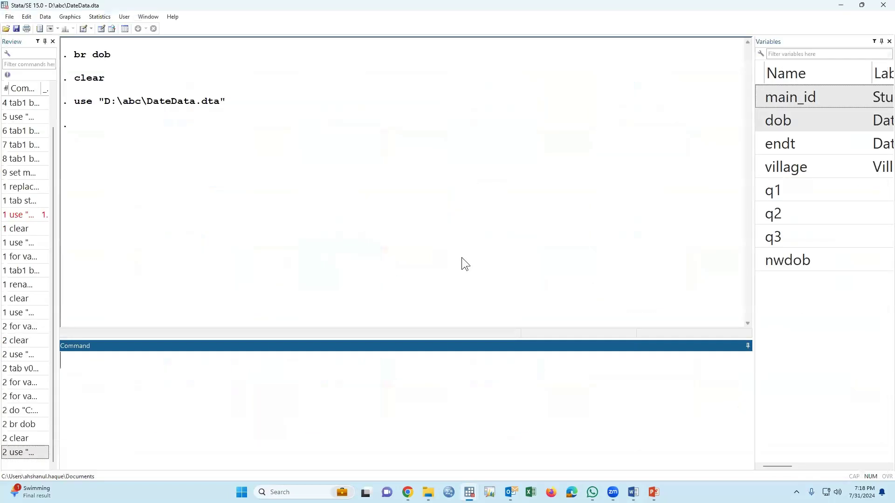
pyautogui.moveTo(742, 177); pyautogui.dragTo(539, 176)
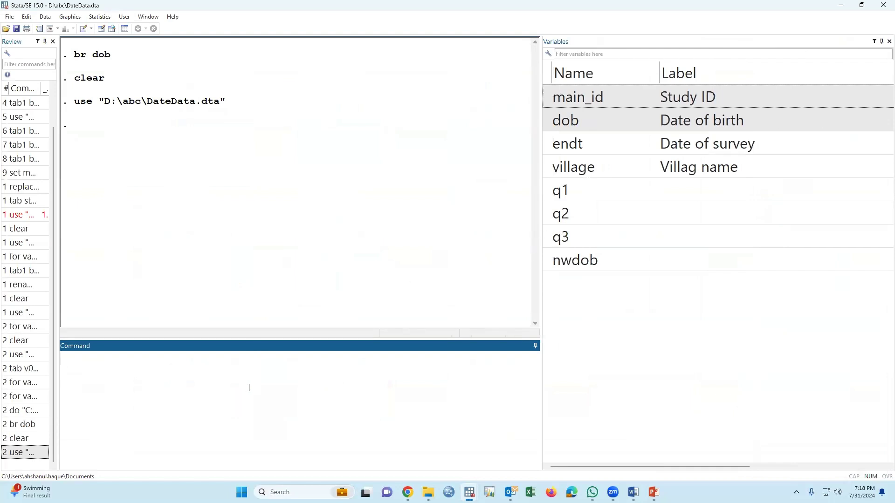
# Run br dob to browse only the date of birth variable
pyautogui.write('br')
pyautogui.click(546, 120)
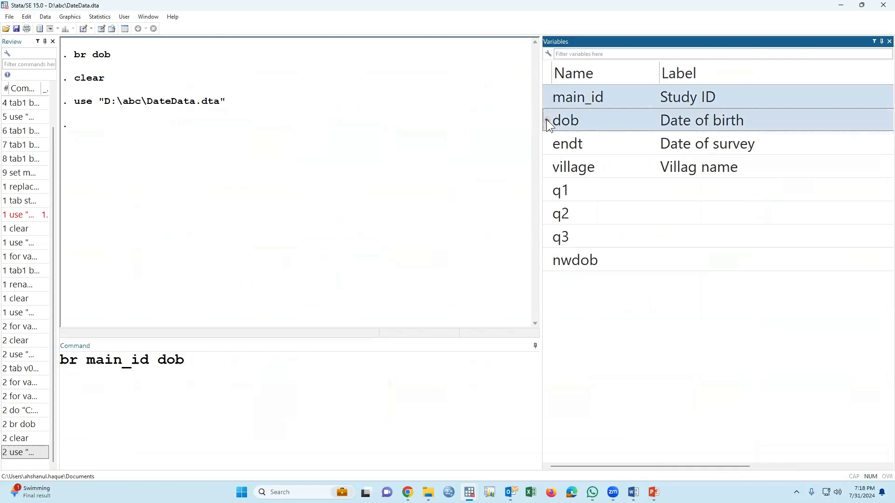
pyautogui.doubleClick(111, 361)
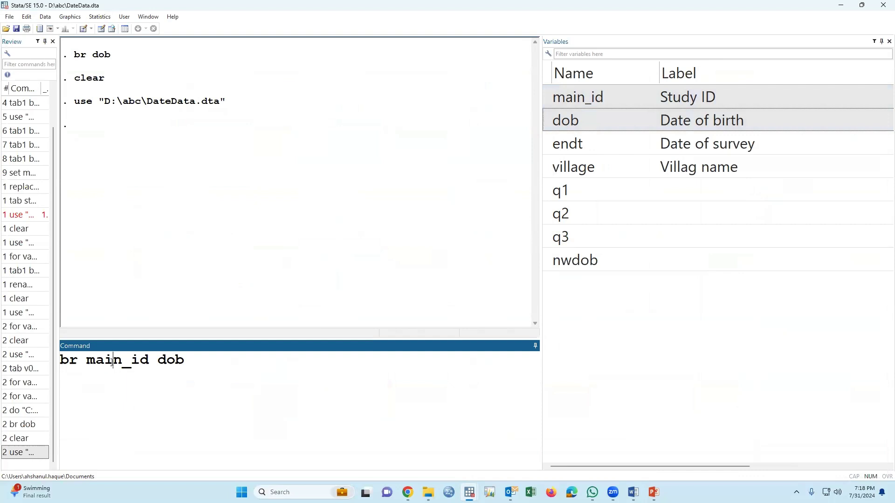
pyautogui.press('BackSpace')
pyautogui.click(135, 365)
pyautogui.press('Return')
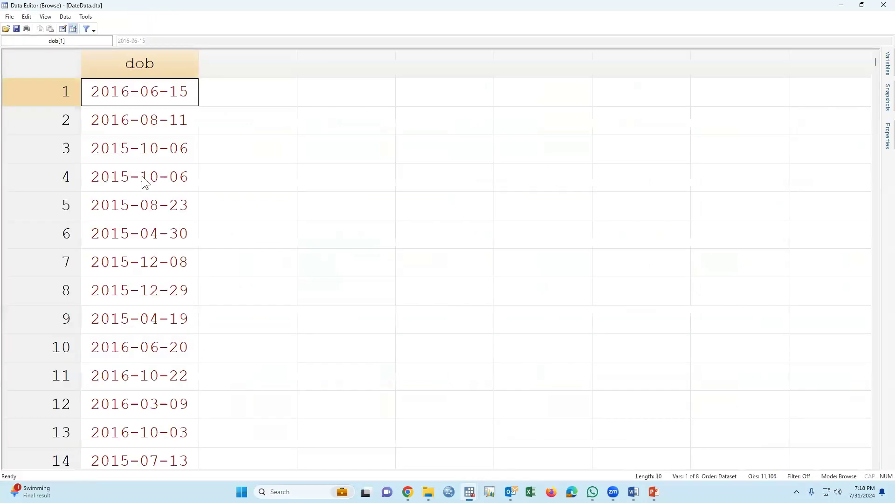
# Examine how the dob values are written in the data browser, and return to the main Stata window
pyautogui.click(156, 183)
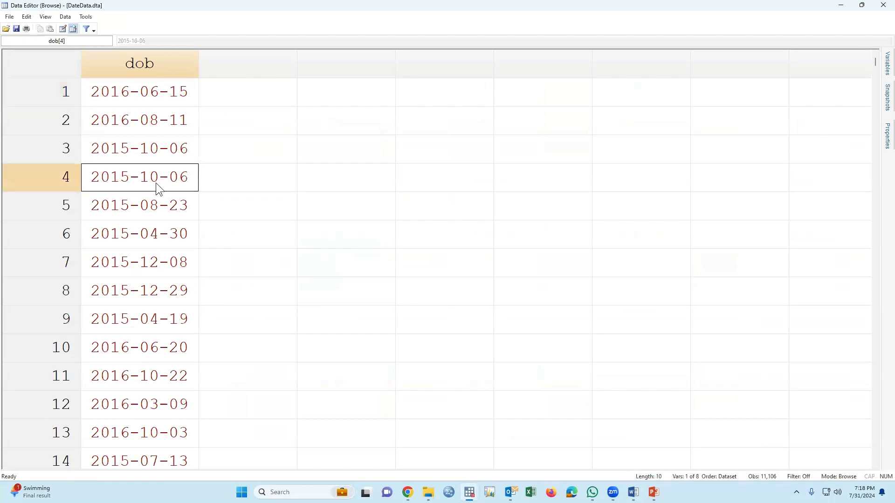
pyautogui.click(143, 268)
pyautogui.scroll(-4, 157, 329)
pyautogui.scroll(4, 157, 329)
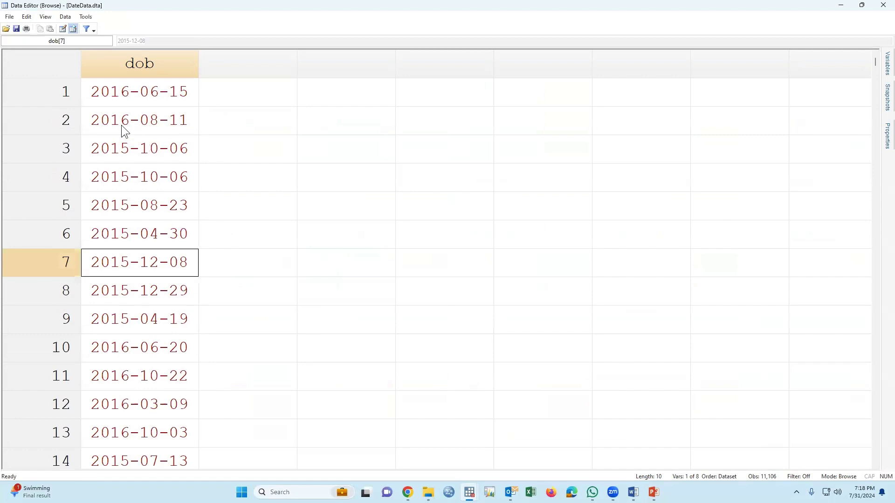
pyautogui.click(127, 99)
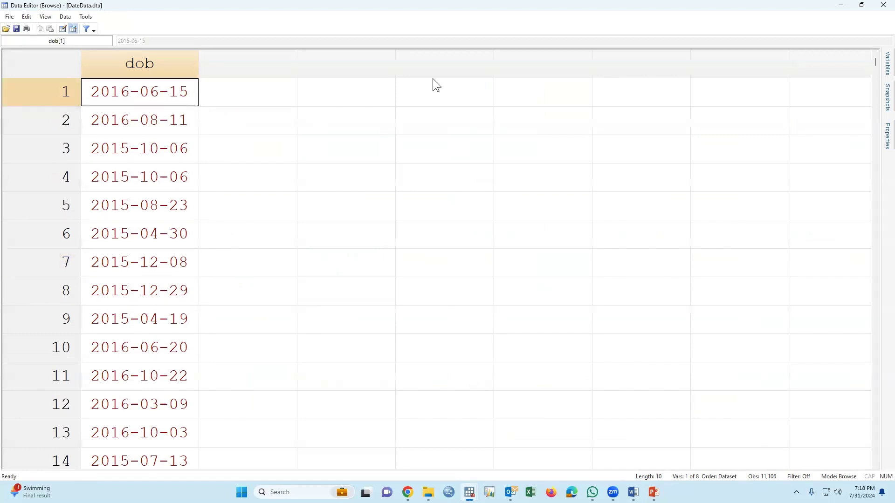
pyautogui.click(839, 5)
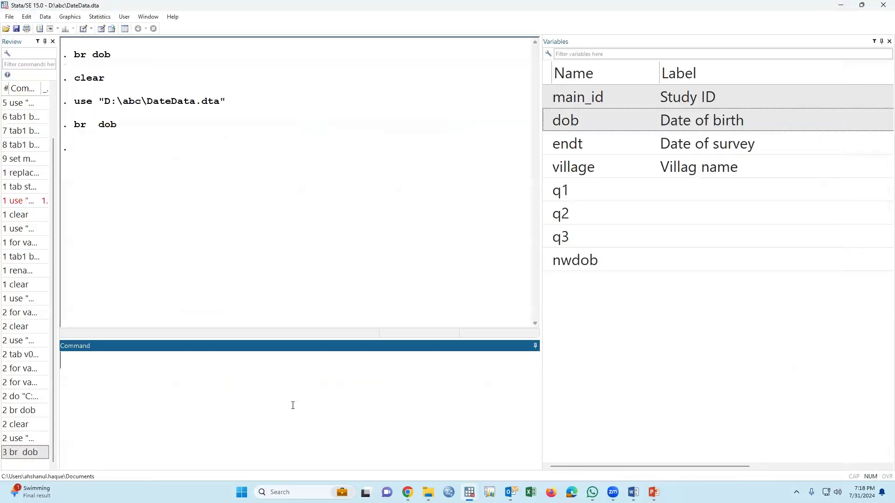
# Write the date orders DMY YMD YDM as an unexecuted note in the command area and compare them with the browsed dob values
pyautogui.write('DMY YMD YDM')
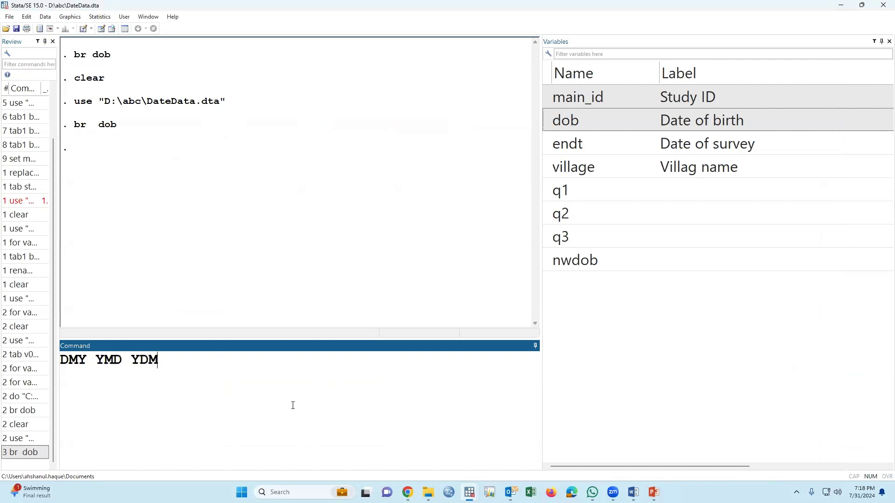
pyautogui.moveTo(469, 492)
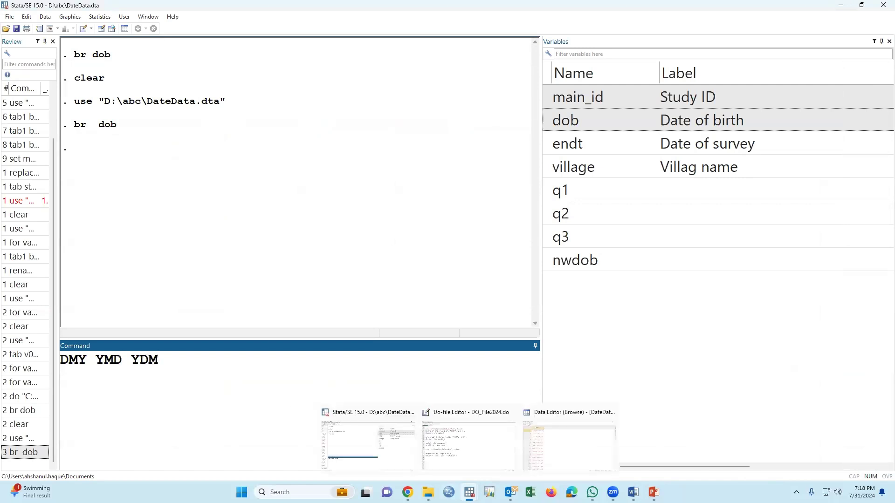
pyautogui.click(568, 442)
pyautogui.click(153, 176)
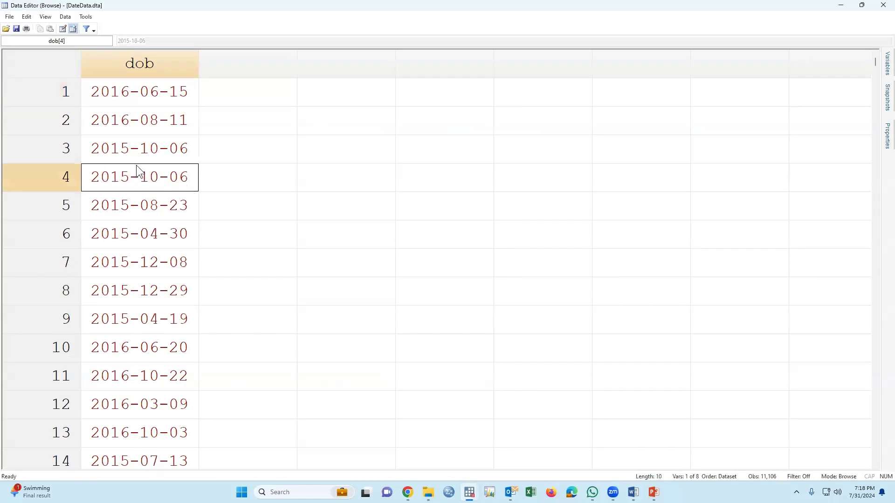
pyautogui.click(124, 156)
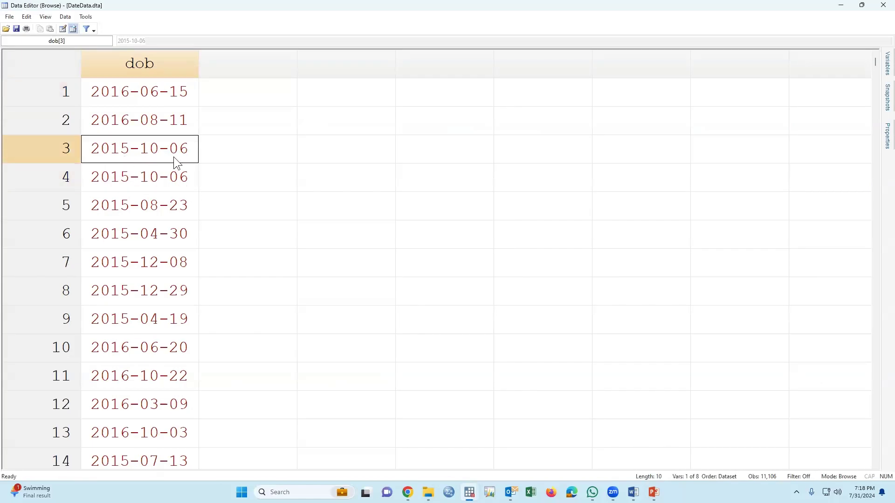
pyautogui.click(842, 9)
# Replace the date-order note with the start of a gen command that creates dob_1 with the date function applied to dob
pyautogui.moveTo(179, 363); pyautogui.dragTo(5, 367)
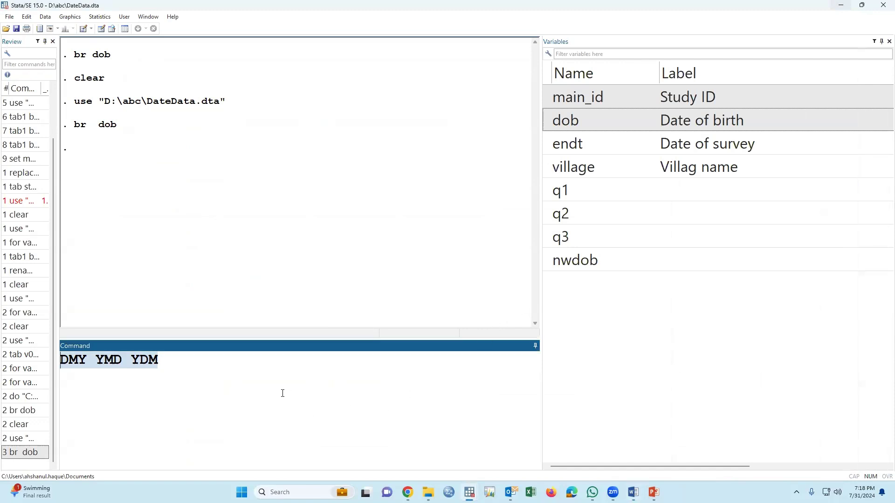
pyautogui.write('gen')
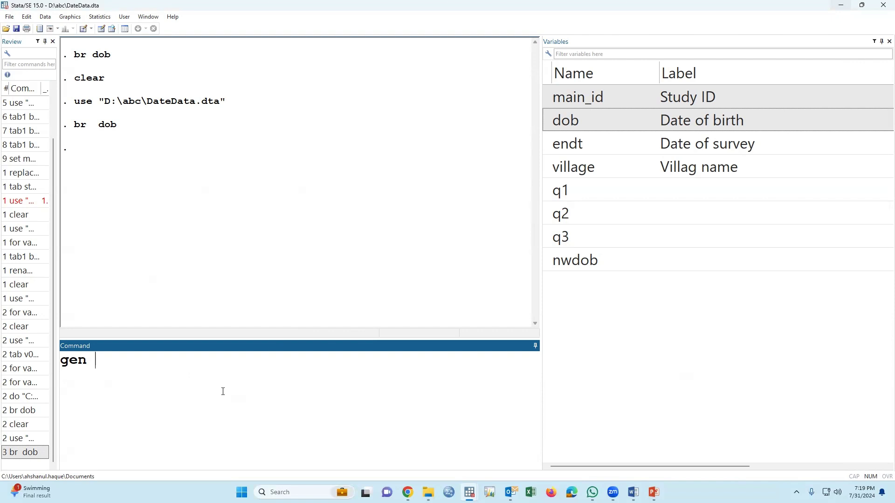
pyautogui.write('dob')
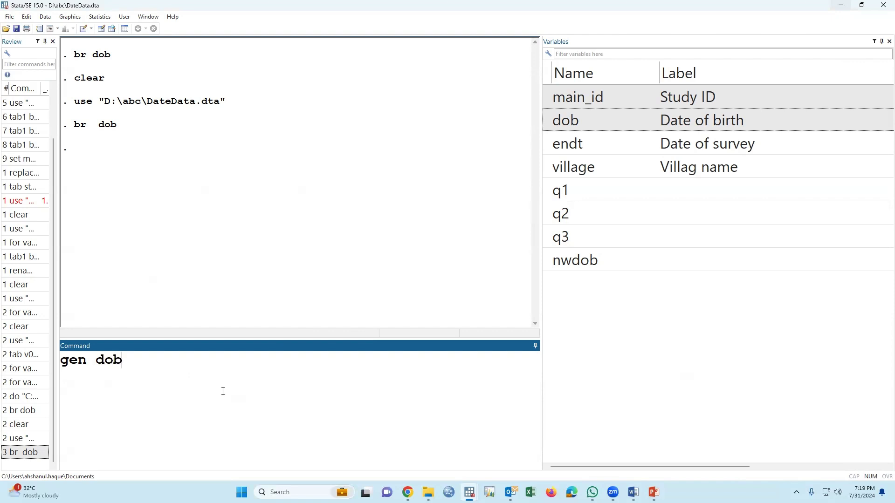
pyautogui.write('_1=date()')
pyautogui.press('Left')
pyautogui.click(545, 122)
pyautogui.doubleClick(244, 360)
pyautogui.press('Delete')
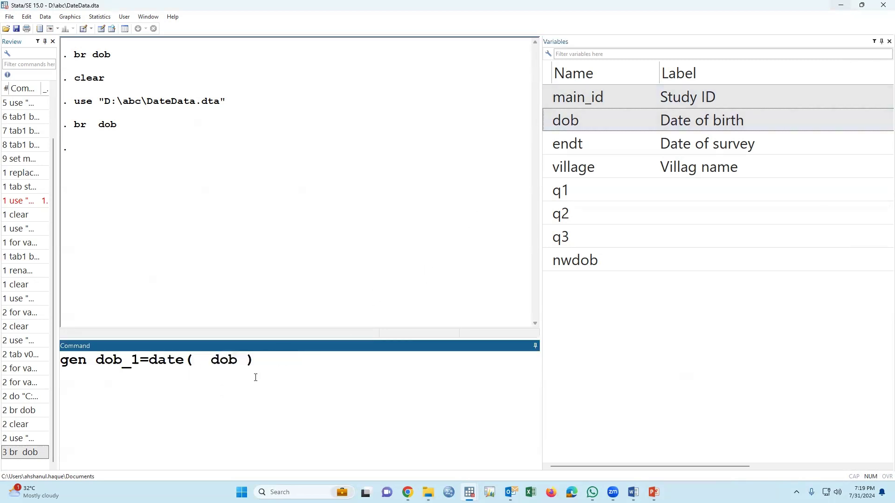
pyautogui.click(628, 127)
pyautogui.click(211, 360)
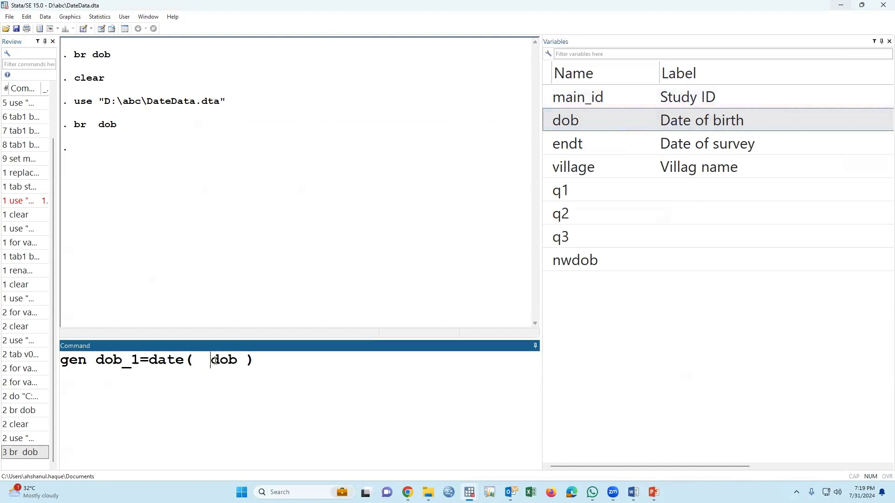
pyautogui.press('BackSpace')
pyautogui.click(227, 358)
# Complete the date function with the mask "YMD" and top year 2050, and run gen dob_1=date( dob, "YMD", 2050)
pyautogui.write(', ')
pyautogui.write('YMD')
pyautogui.press('Left')
pyautogui.press('Left')
pyautogui.press('Left')
pyautogui.write('"')
pyautogui.click(281, 363)
pyautogui.write('", ')
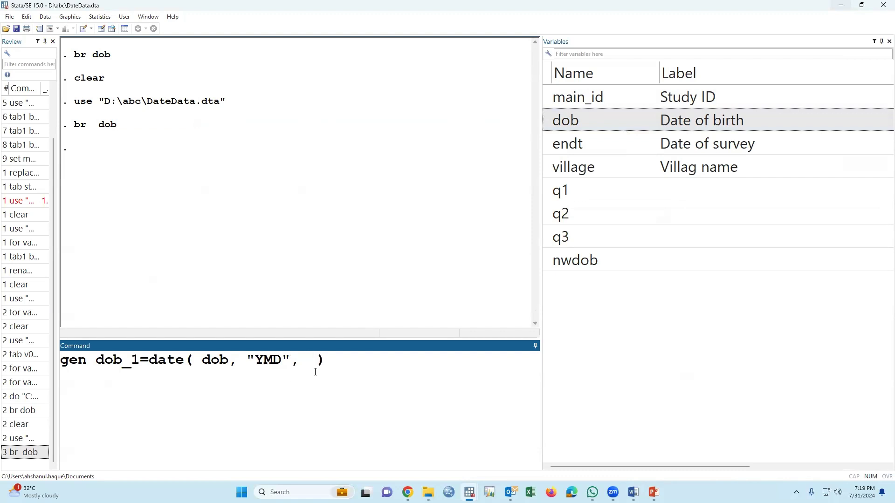
pyautogui.write('2050')
pyautogui.press('Delete')
pyautogui.doubleClick(332, 374)
pyautogui.click(363, 363)
pyautogui.press('Return')
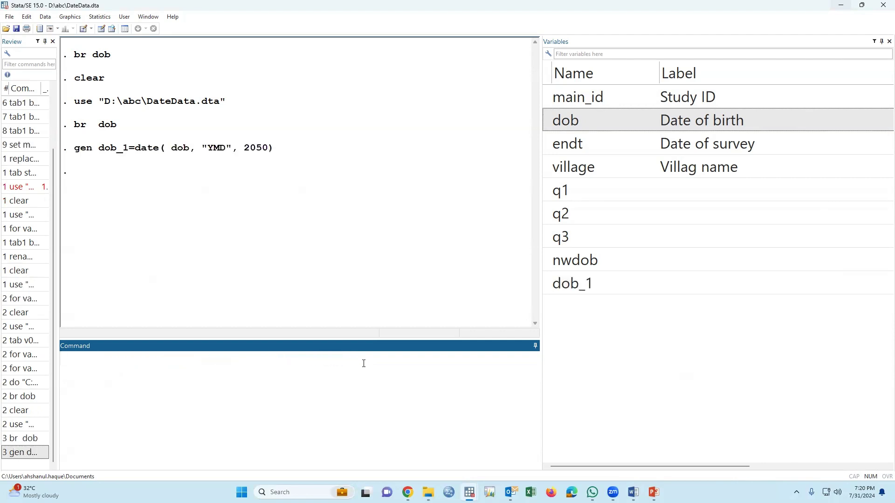
# Switch to the data browser and compare the generated dob_1 values with the original dob strings
pyautogui.moveTo(470, 483)
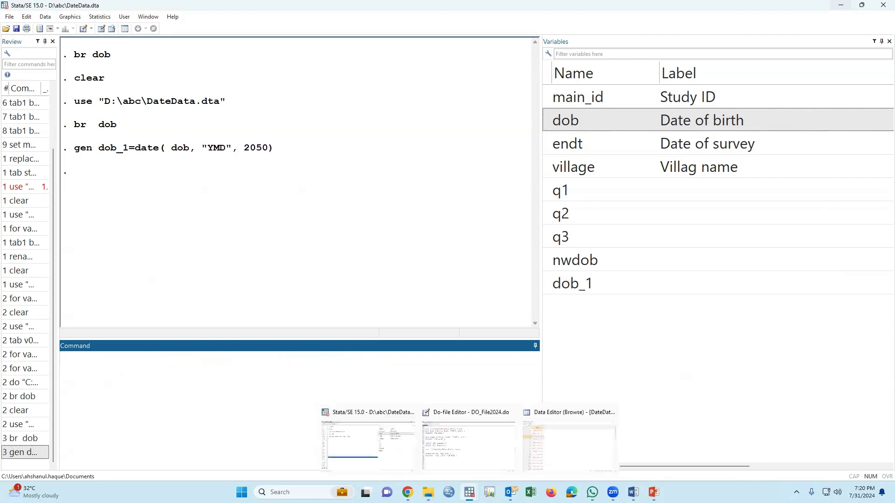
pyautogui.click(550, 448)
pyautogui.click(314, 271)
pyautogui.click(302, 119)
pyautogui.scroll(-12, 278, 219)
pyautogui.click(272, 305)
pyautogui.scroll(12, 271, 305)
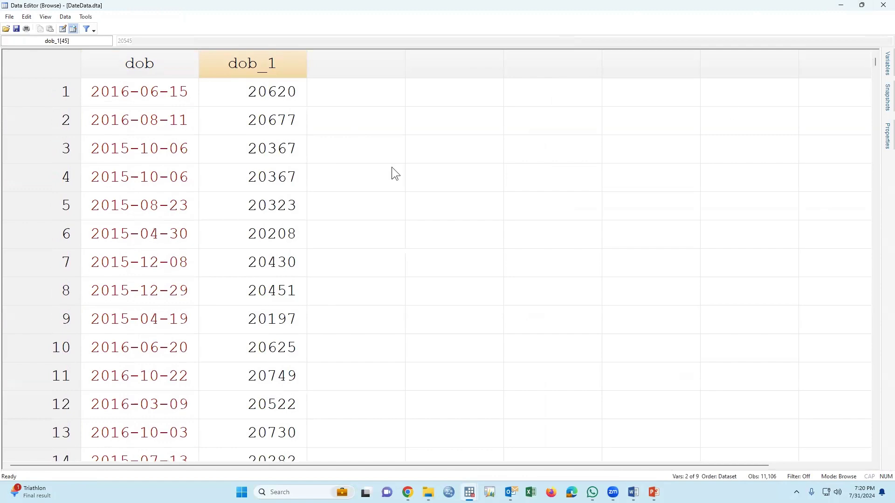
# Put the data browser into edit mode and apply the daily date format %td to dob_1
pyautogui.click(270, 124)
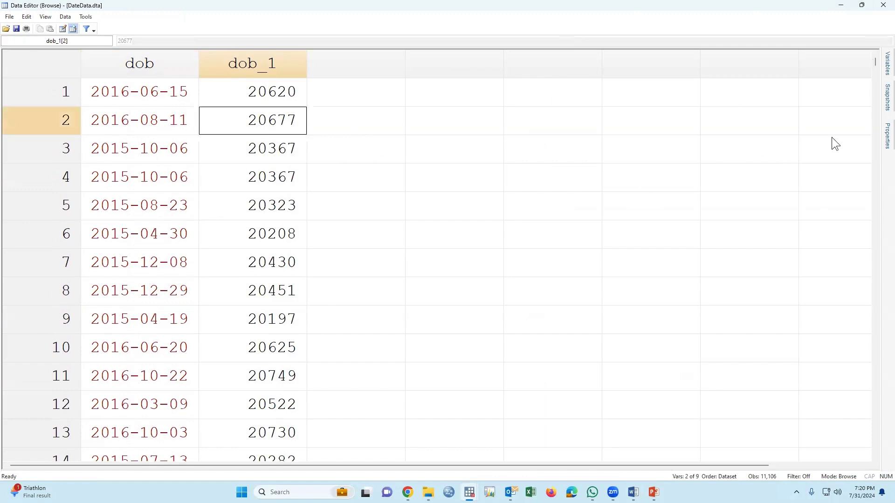
pyautogui.click(884, 137)
pyautogui.click(62, 29)
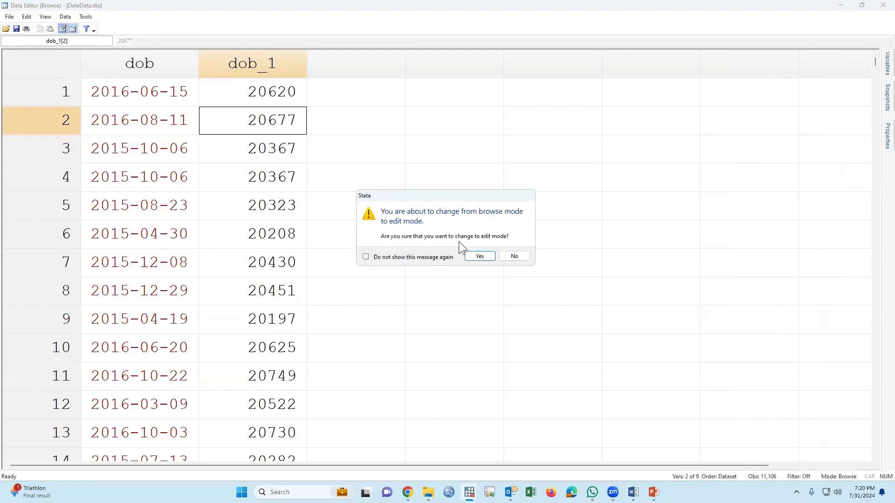
pyautogui.click(479, 257)
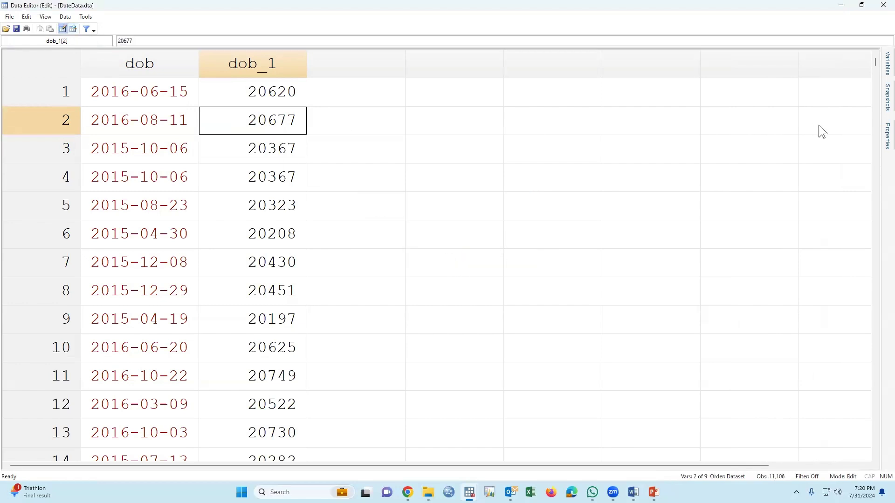
pyautogui.moveTo(884, 143)
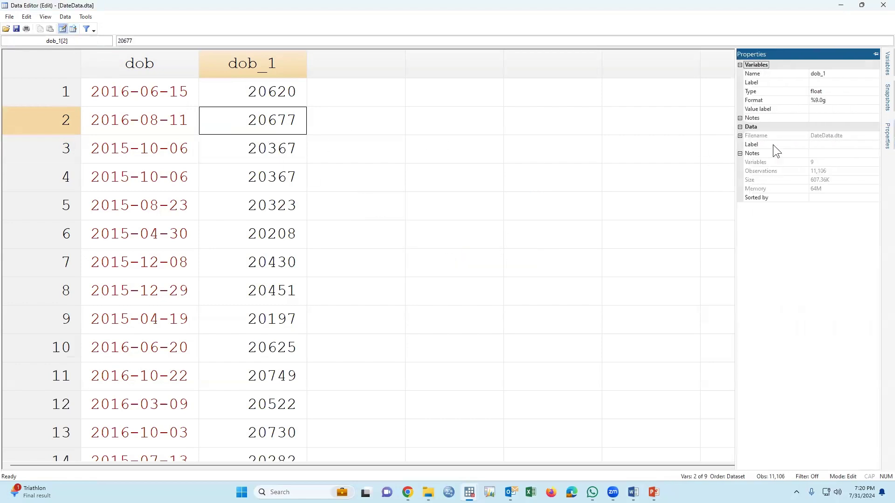
pyautogui.click(833, 99)
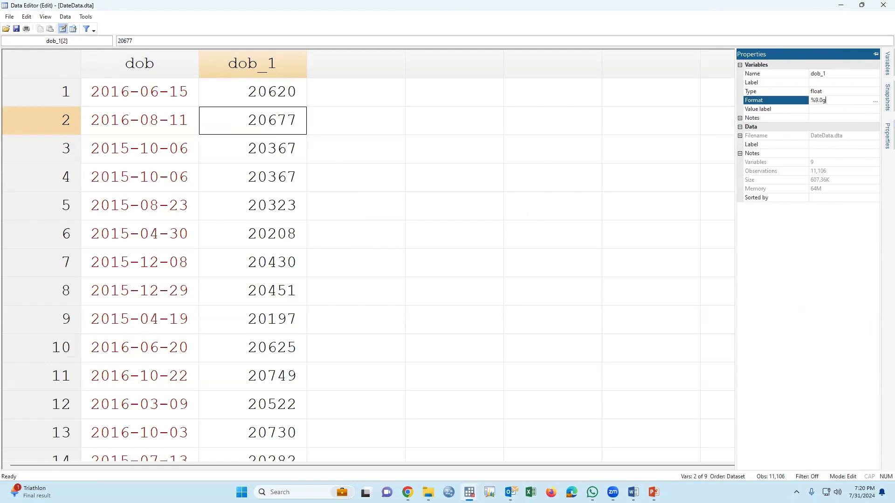
pyautogui.click(875, 100)
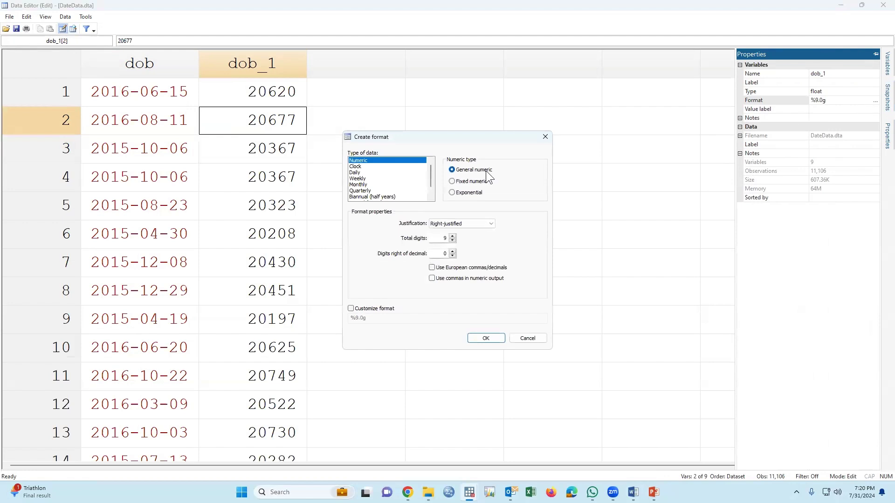
pyautogui.click(355, 172)
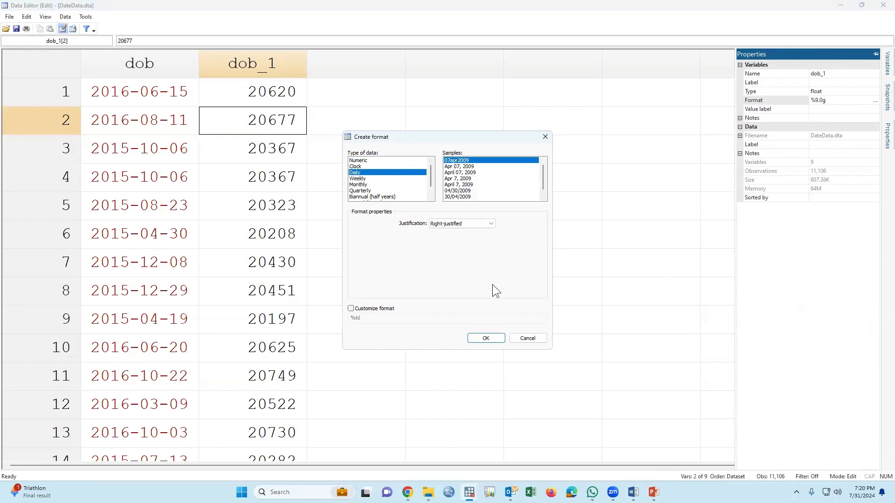
pyautogui.click(486, 338)
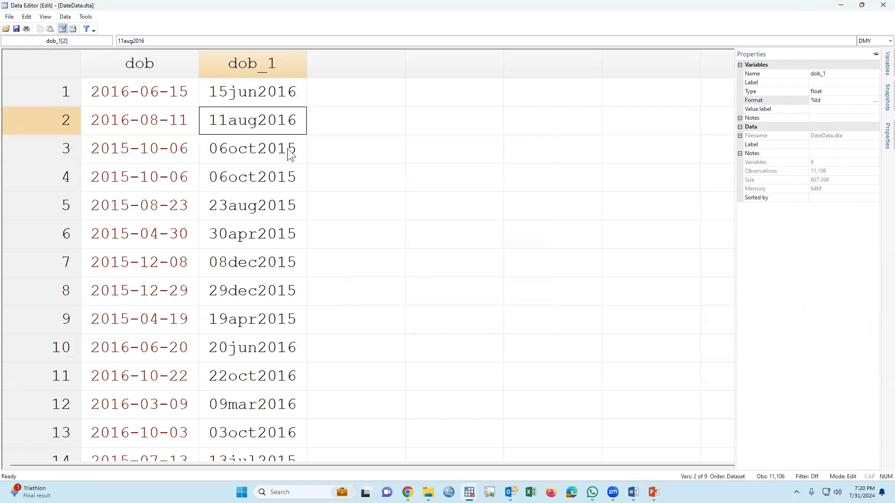
# Check the formatted dob_1 dates against the dob strings further down the rows, and close the data editor
pyautogui.click(261, 205)
pyautogui.scroll(-6, 266, 259)
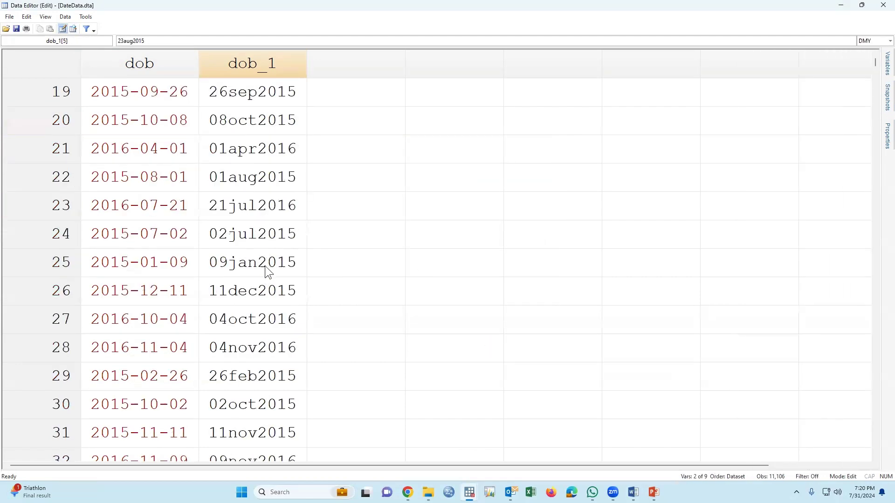
pyautogui.click(214, 265)
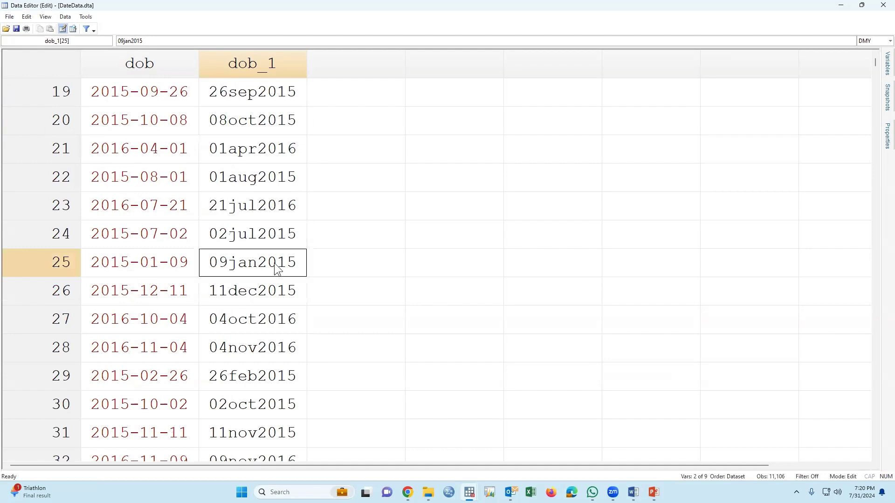
pyautogui.click(152, 271)
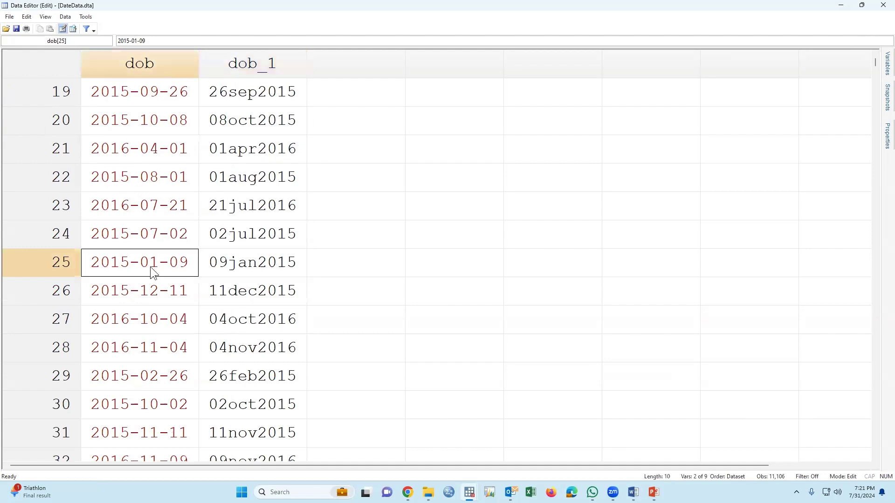
pyautogui.click(883, 4)
# Move the gen dob_1 and format %td dob_1 commands from the command history into a new do-file, and enlarge its text
pyautogui.click(18, 452)
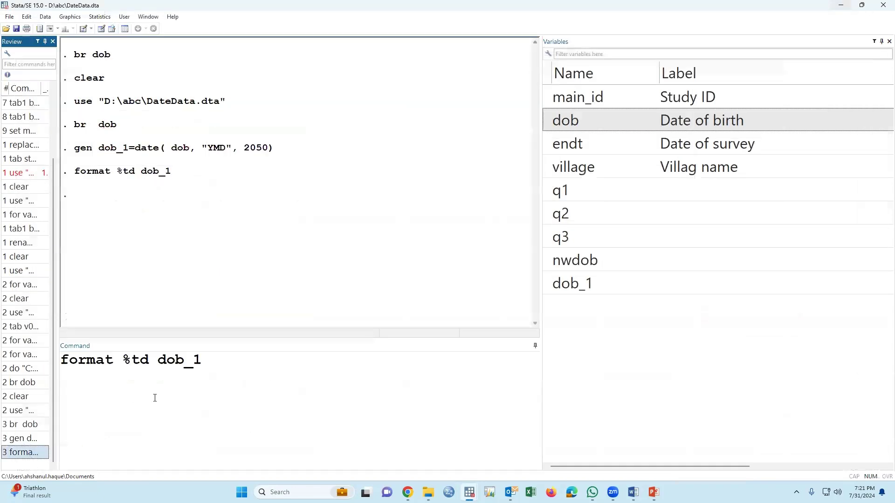
pyautogui.click(35, 440)
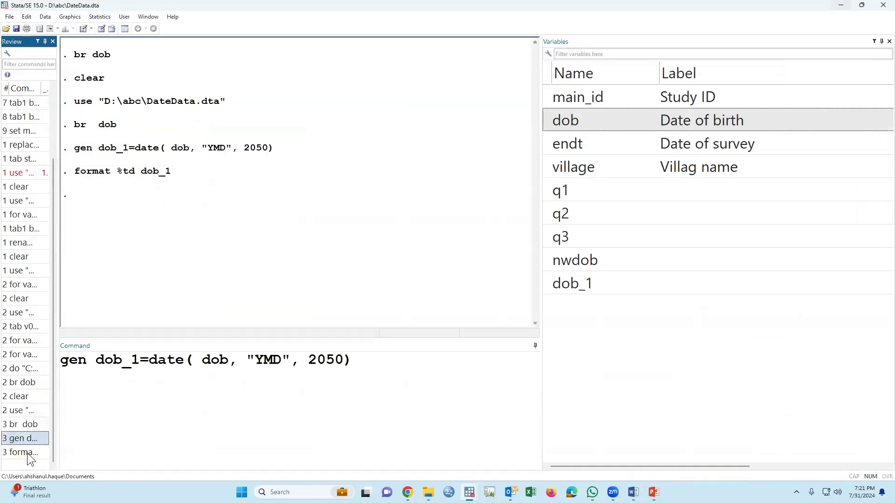
pyautogui.keyDown('shift'); pyautogui.click(43, 450); pyautogui.keyUp('shift')
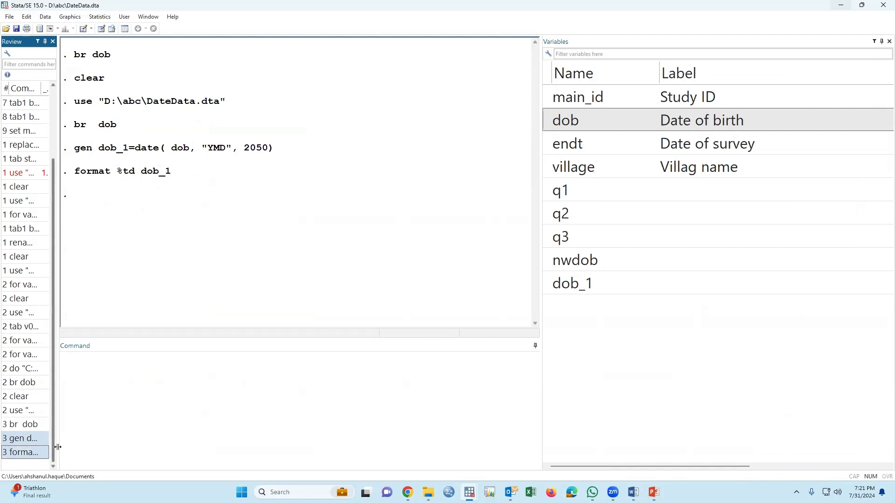
pyautogui.press('Delete')
pyautogui.click(81, 29)
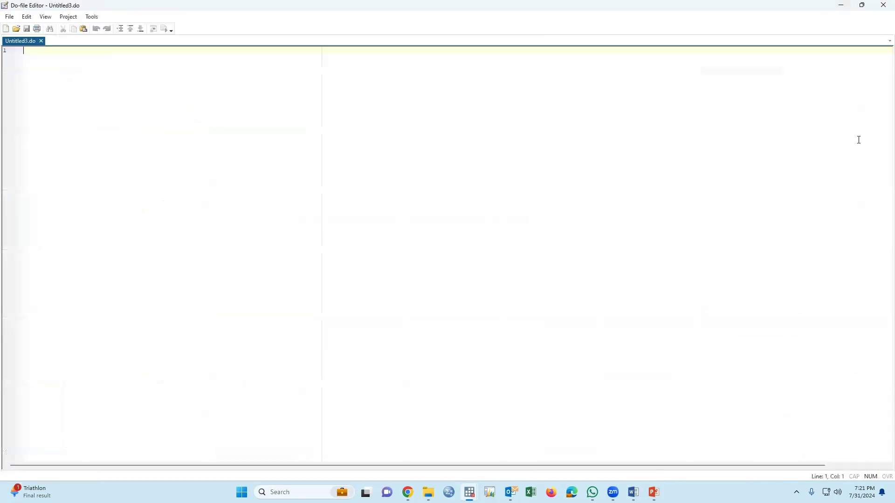
pyautogui.write('gen dob_1=date( dob, "YMD", 2050) format %td dob_1')
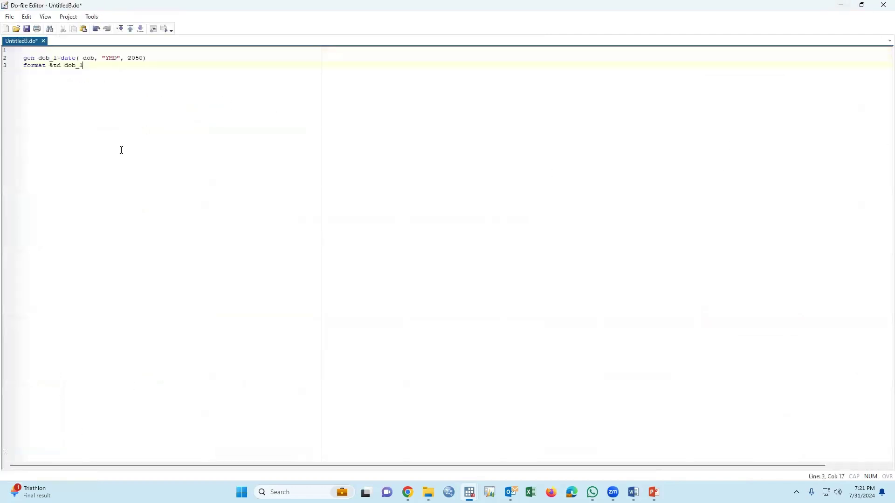
pyautogui.scroll(6, 142, 193)
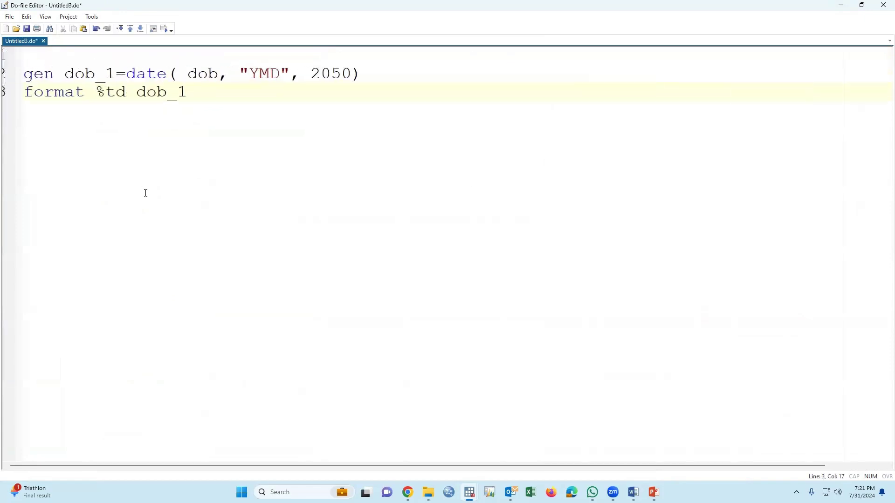
# Copy the use "D:\abc\DateData.dta" command from the history into the do-file's first line and append the clear option
pyautogui.hotkey('alt', 'Tab')
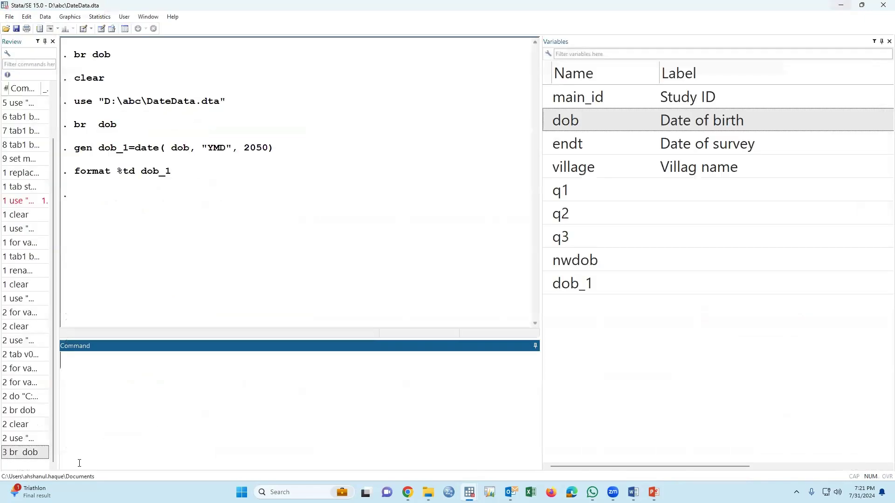
pyautogui.click(30, 439)
pyautogui.click(182, 420)
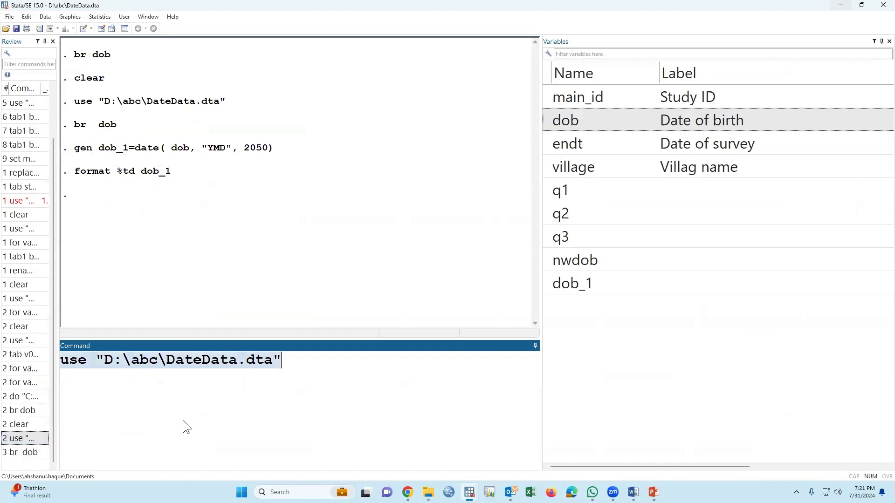
pyautogui.press('Escape')
pyautogui.hotkey('alt', 'Tab')
pyautogui.click(45, 71)
pyautogui.click(53, 65)
pyautogui.write('use "D:\\abc\\DateData.dta"')
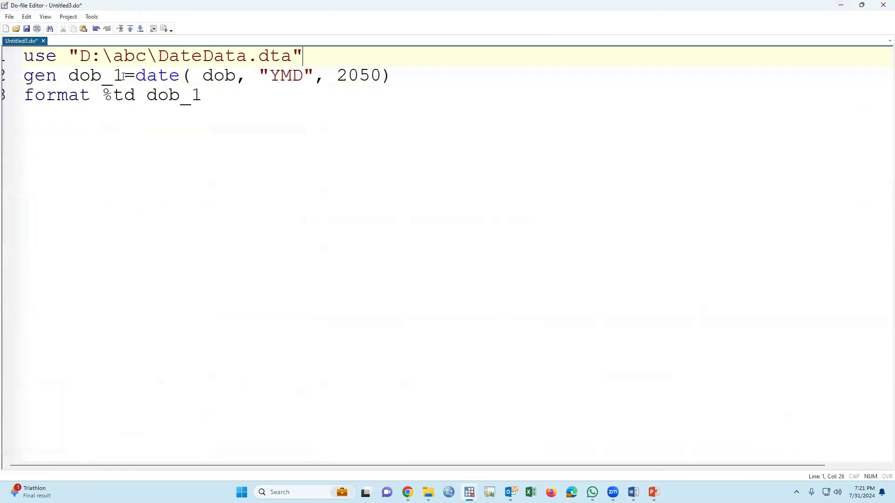
pyautogui.write(', clear')
# Return to the main Stata window and run ed dob dob_1 endt to show these three variables in the data editor
pyautogui.hotkey('alt', 'Tab')
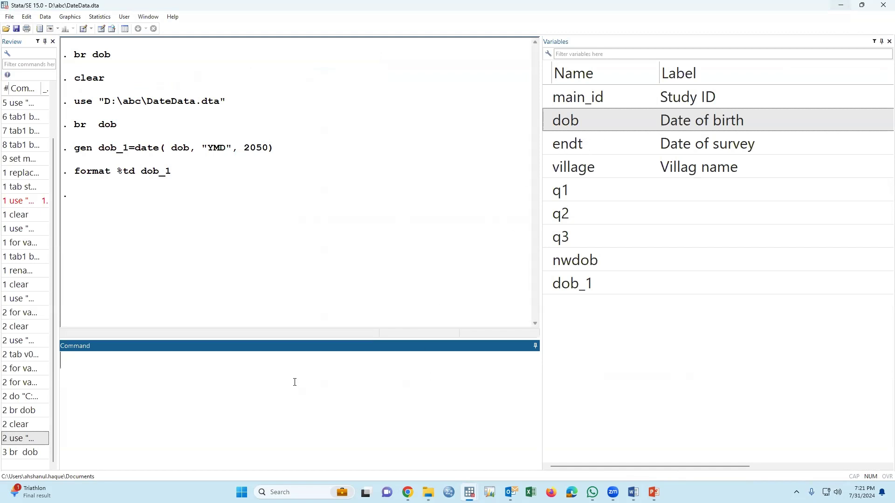
pyautogui.write('ed')
pyautogui.doubleClick(547, 121)
pyautogui.doubleClick(548, 283)
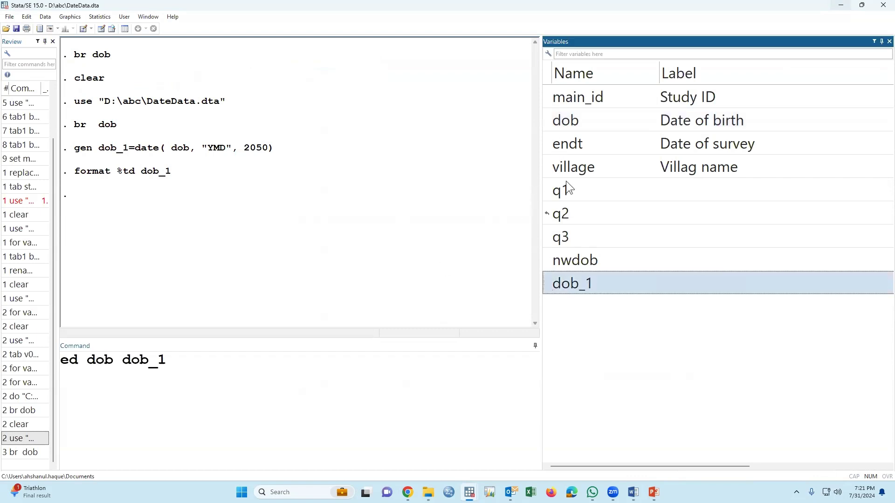
pyautogui.doubleClick(547, 144)
pyautogui.press('Return')
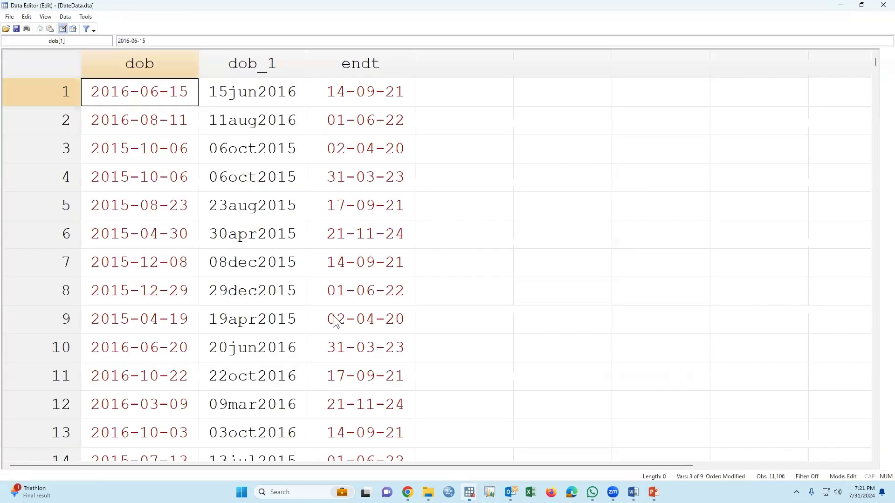
# Examine the day, month and year order of the endt survey dates beside dob_1
pyautogui.click(267, 91)
pyautogui.click(386, 95)
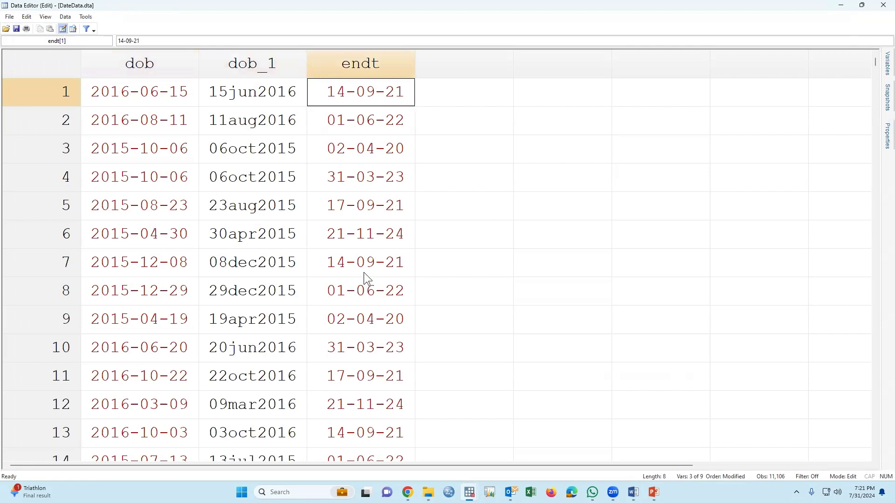
pyautogui.scroll(-3, 363, 273)
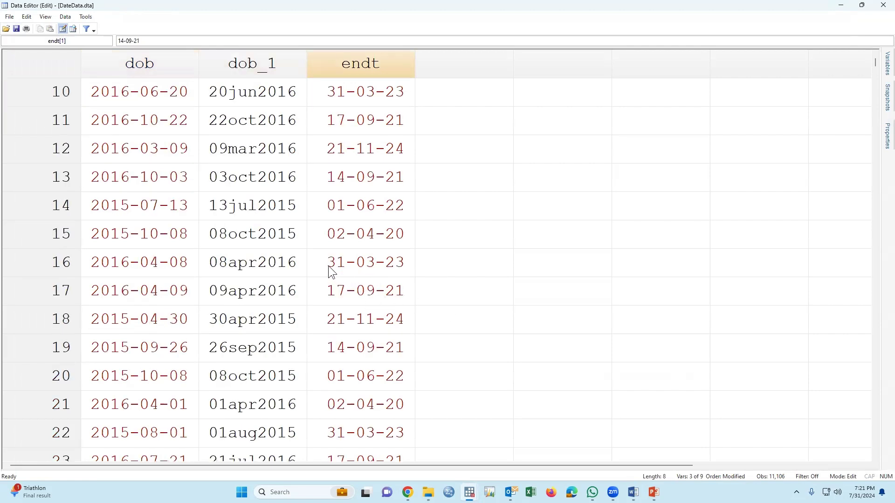
pyautogui.click(346, 267)
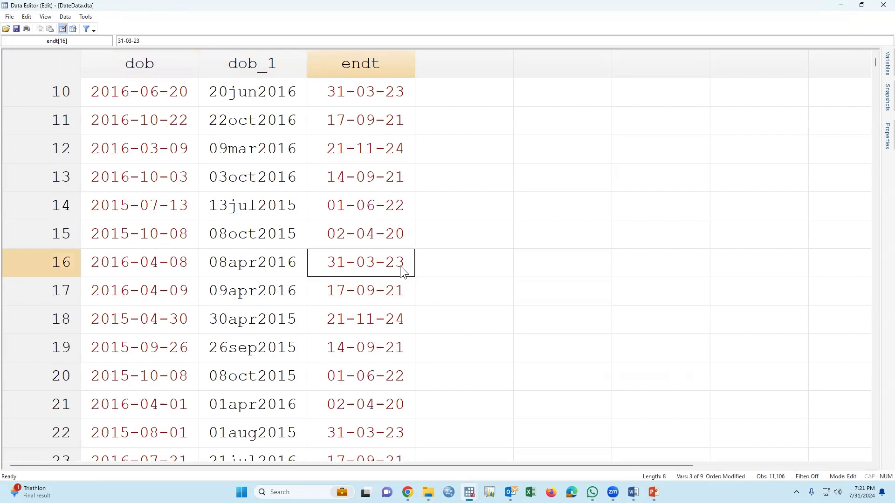
# Compare the year-month-day dob entries with the day-month-year endt entries in rows 15 and 16
pyautogui.click(136, 271)
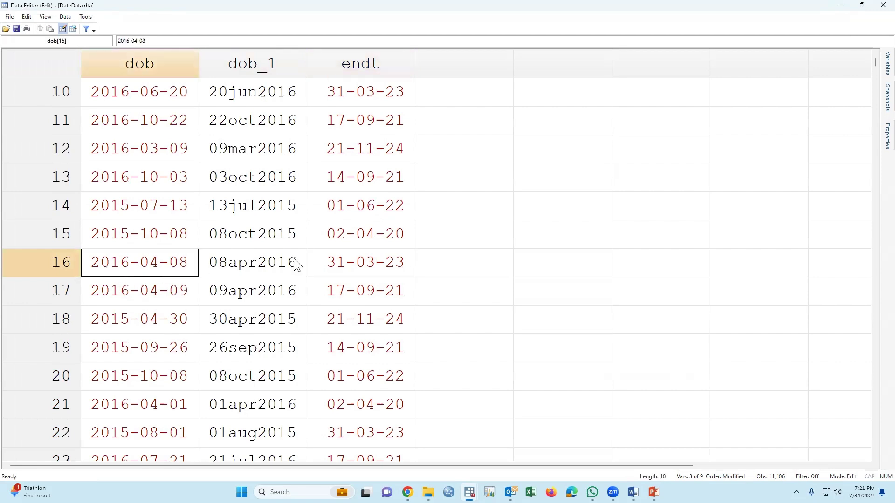
pyautogui.click(350, 236)
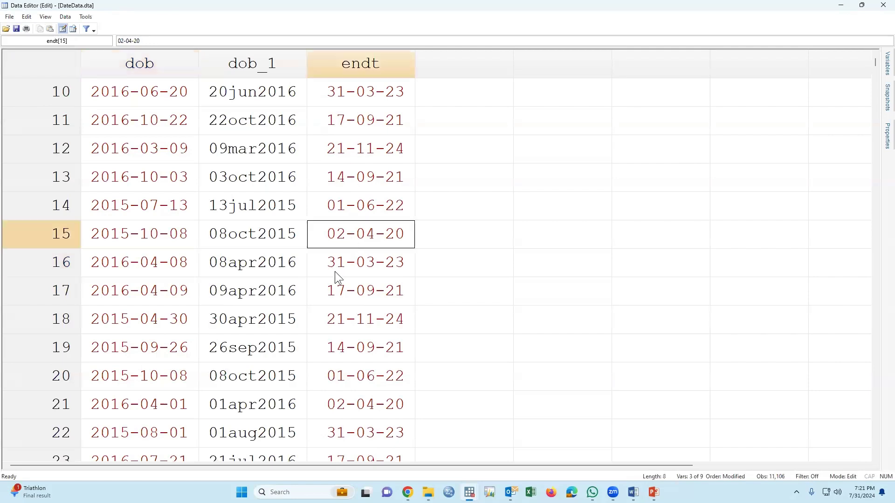
pyautogui.click(353, 269)
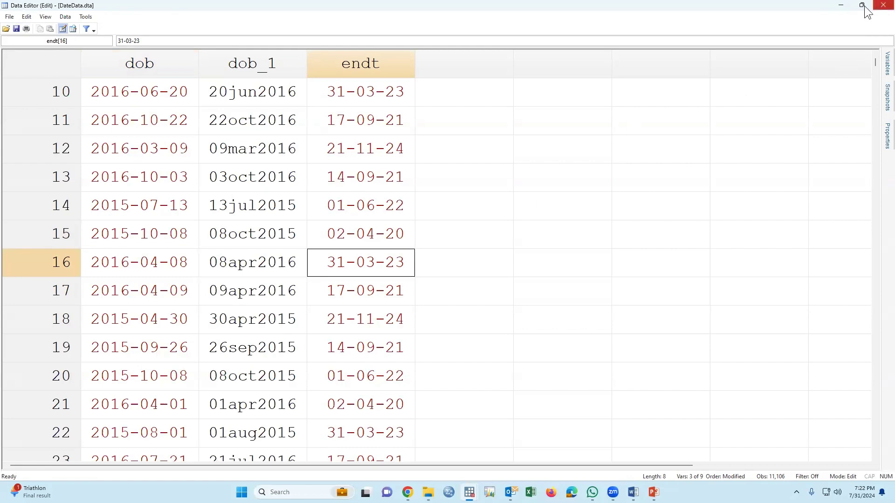
# Return to the main Stata window and write the command gen endt_1=date( endt ) without running it
pyautogui.click(847, 5)
pyautogui.write('gen')
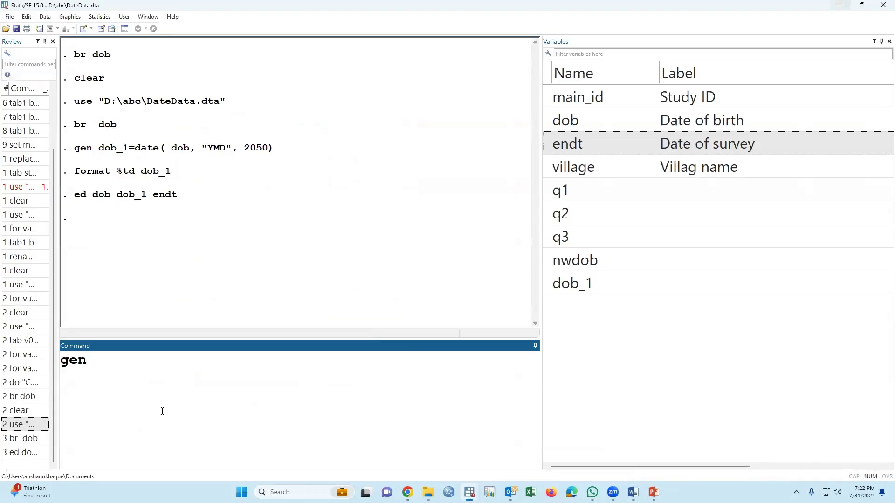
pyautogui.click(554, 144)
pyautogui.write('_1=')
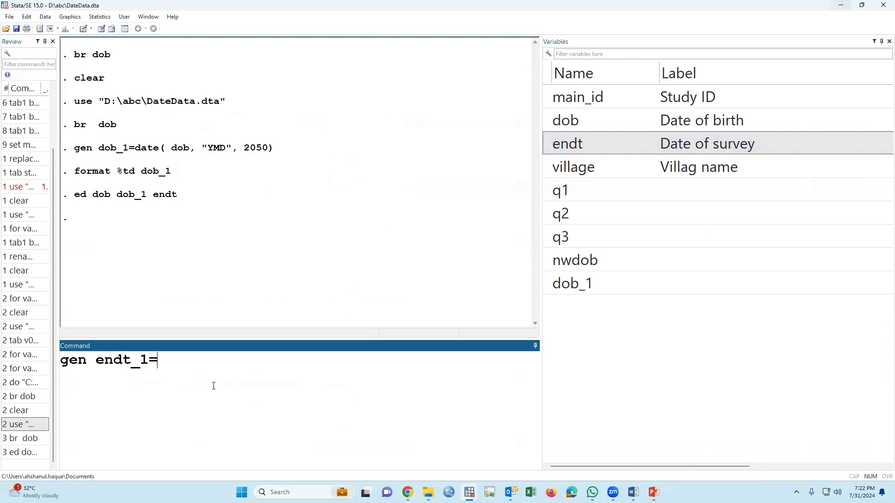
pyautogui.write('date()')
pyautogui.click(546, 143)
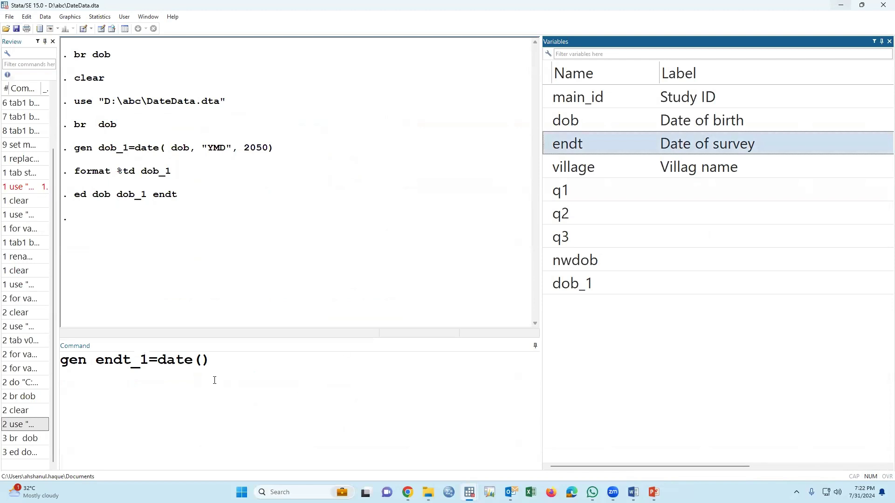
pyautogui.doubleClick(547, 144)
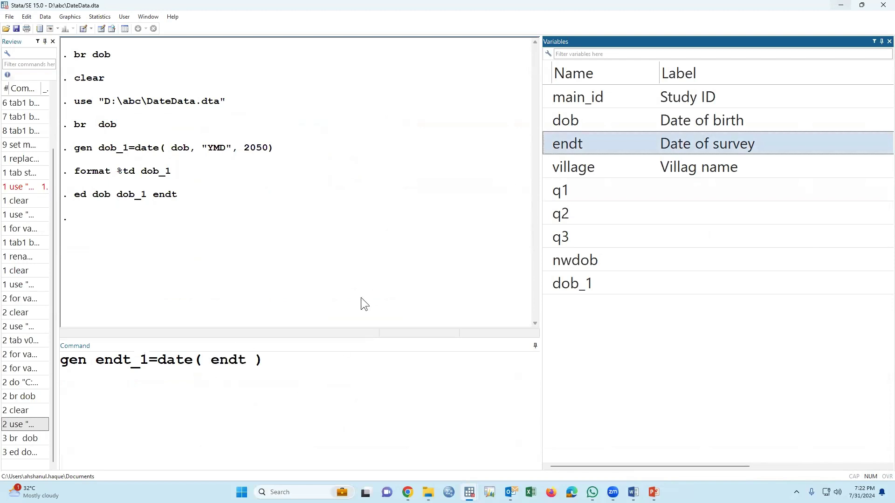
# Add the "DMY" mask and the top year 2050 to the date() arguments and run the gen endt_1 command
pyautogui.click(248, 360)
pyautogui.write(',.')
pyautogui.press('BackSpace')
pyautogui.write('"DMY" ')
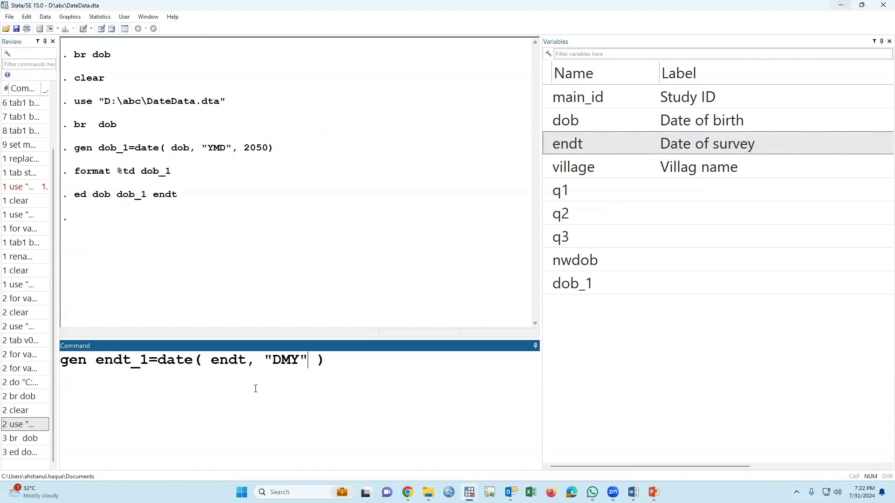
pyautogui.write(', 2050')
pyautogui.click(420, 362)
pyautogui.press('Return')
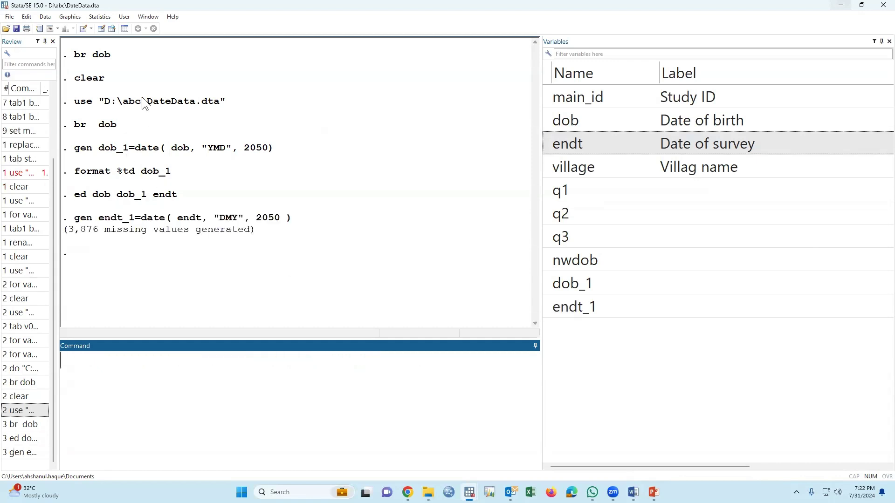
# Inspect the generated endt_1 values beside endt in the data editor and return to the main window
pyautogui.click(100, 29)
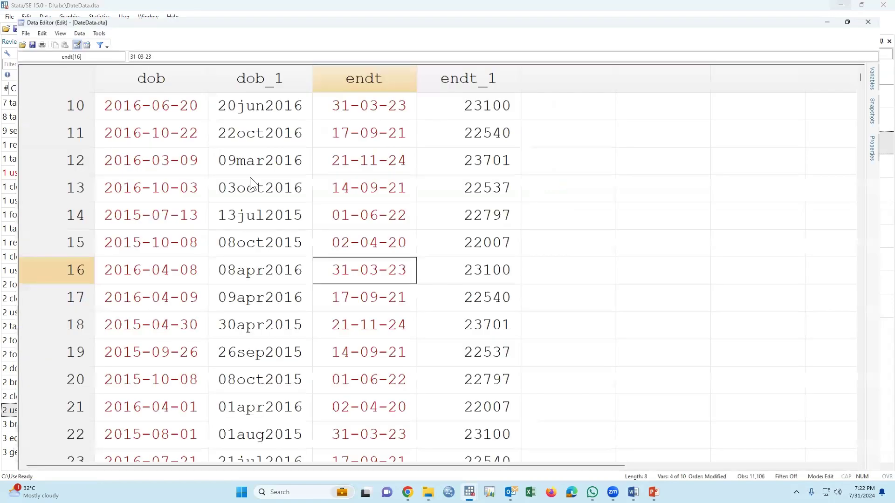
pyautogui.click(485, 285)
pyautogui.scroll(-6, 485, 303)
pyautogui.click(486, 328)
pyautogui.scroll(9, 486, 328)
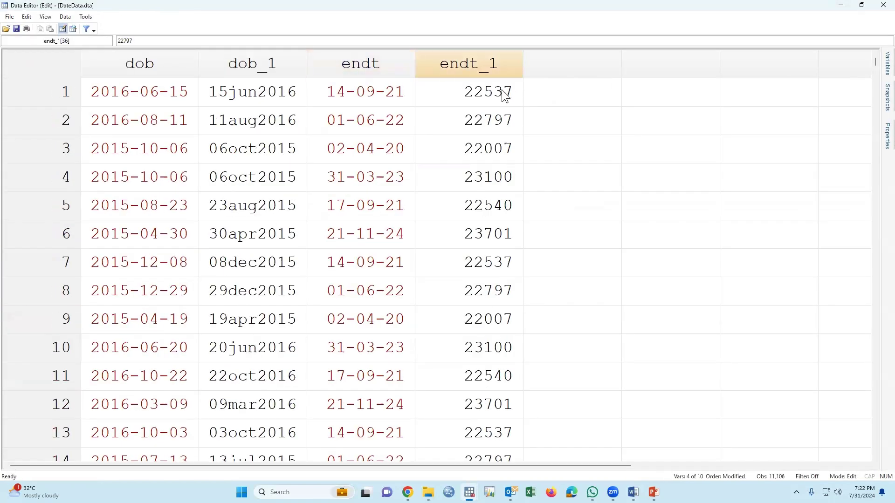
pyautogui.click(504, 93)
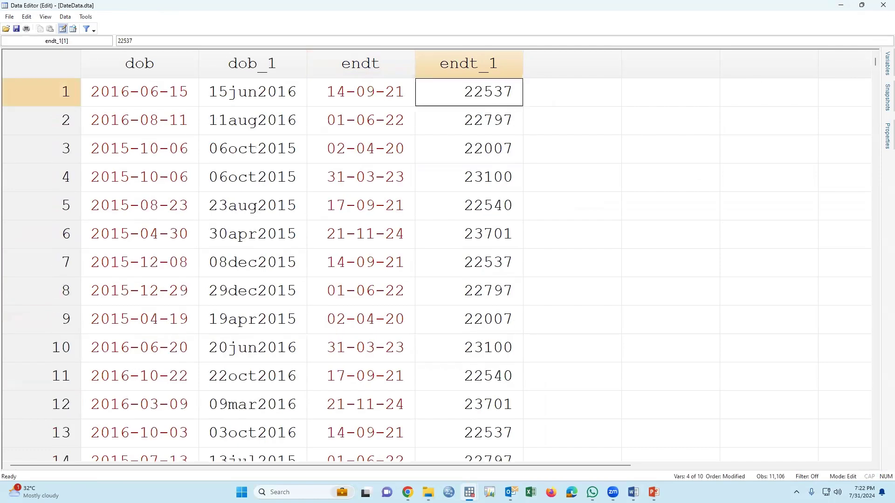
pyautogui.click(844, 6)
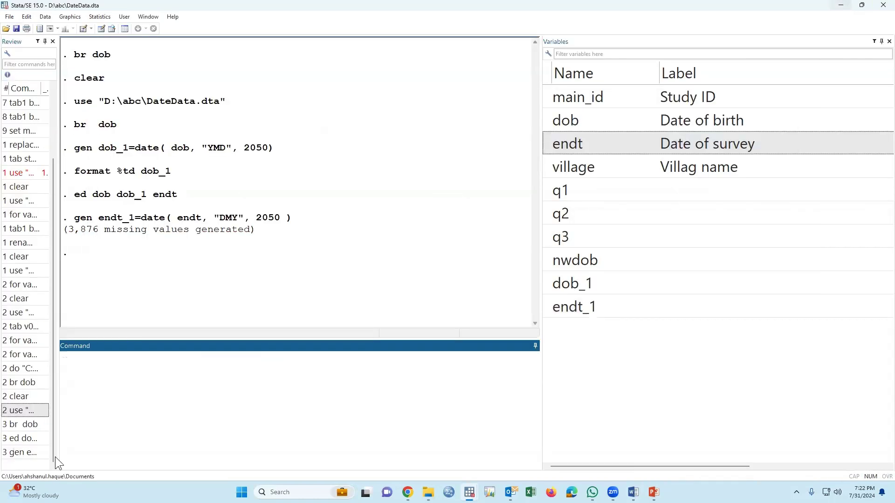
# Copy format %td dob_1 from the Untitled3.do do-file into the main window's command line
pyautogui.moveTo(469, 492)
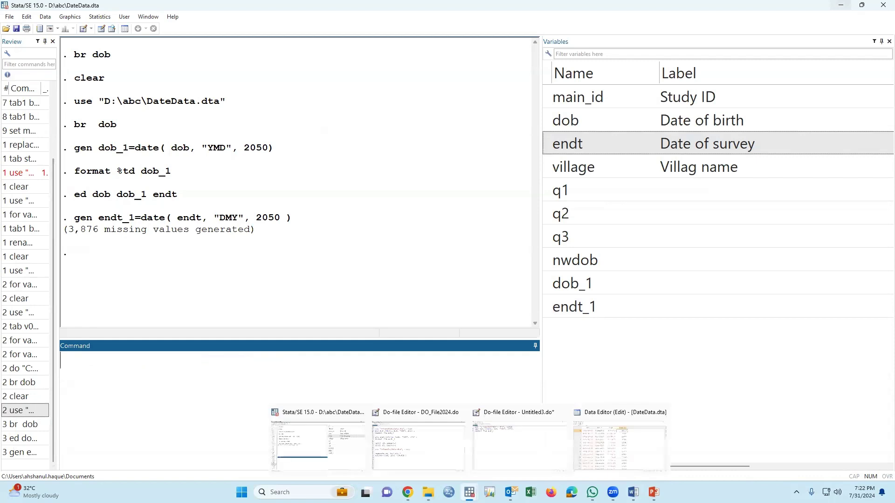
pyautogui.click(487, 456)
pyautogui.moveTo(391, 81); pyautogui.dragTo(34, 77)
pyautogui.moveTo(208, 100); pyautogui.dragTo(31, 104)
pyautogui.hotkey('ctrl', 'c')
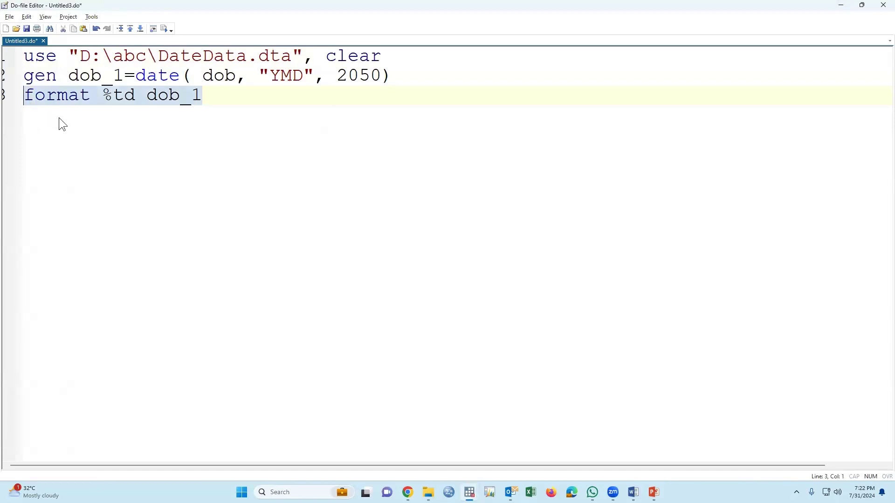
pyautogui.hotkey('alt', 'Tab')
pyautogui.hotkey('ctrl', 'v')
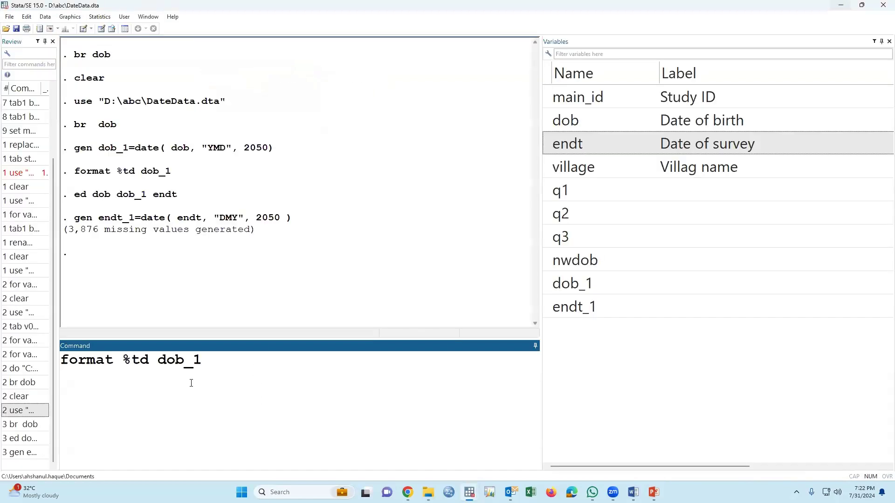
# Replace dob_1 with endt_1 in the pasted command and run format %td endt_1
pyautogui.hotkey('ctrl', 'shift', 'Left')
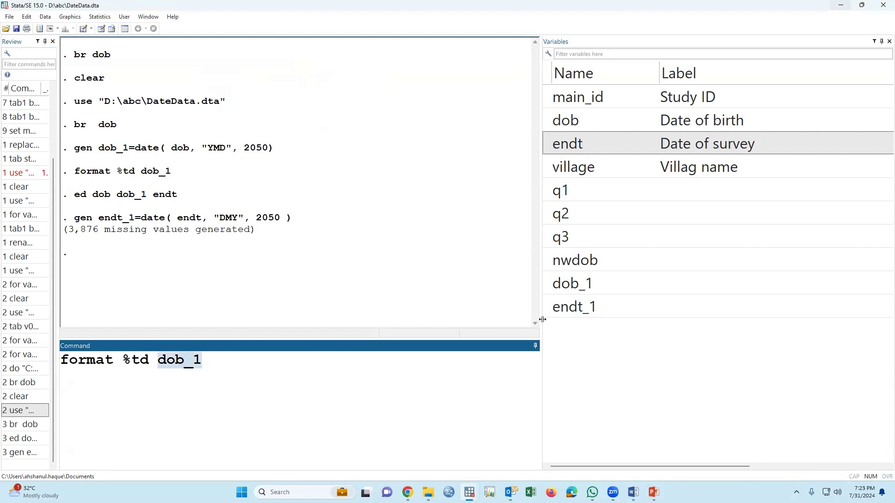
pyautogui.doubleClick(551, 306)
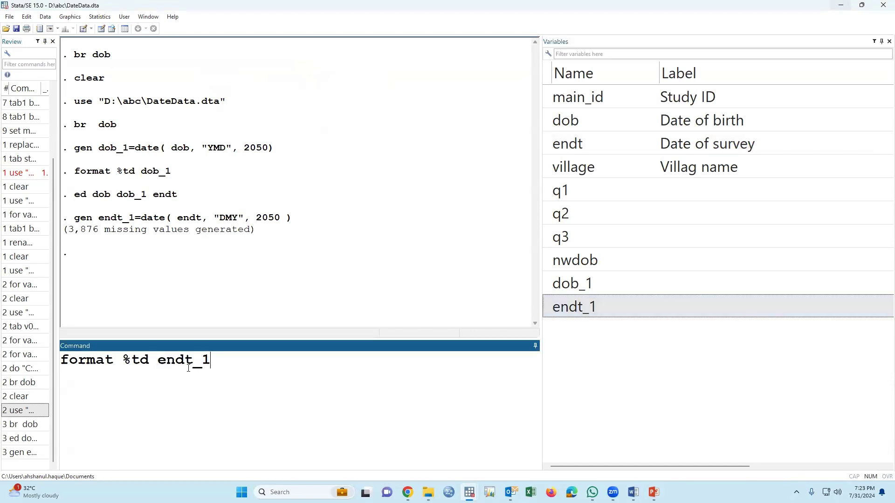
pyautogui.moveTo(243, 374); pyautogui.dragTo(60, 361)
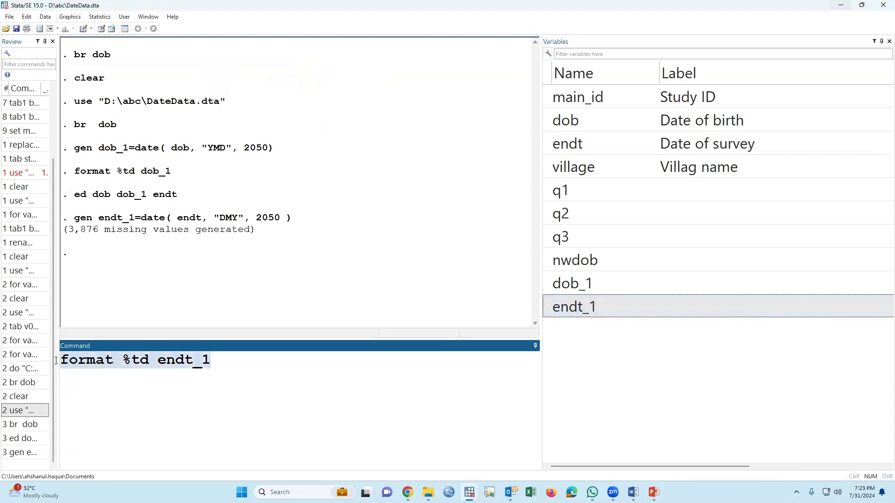
pyautogui.click(231, 364)
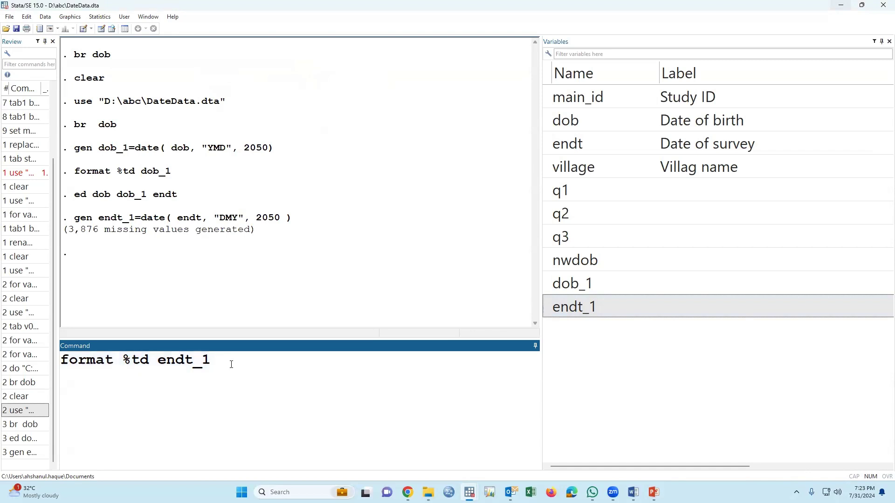
pyautogui.press('Return')
# Check the formatted endt_1 dates against endt in the data editor and close the editor
pyautogui.moveTo(469, 491)
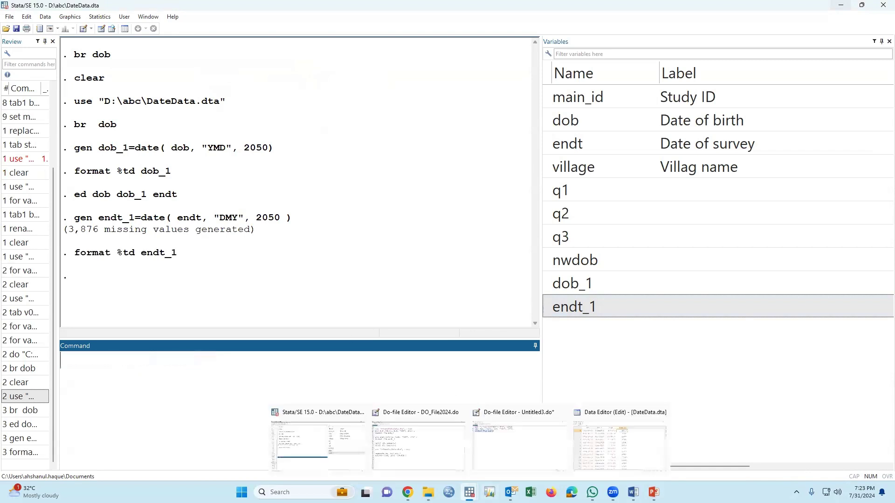
pyautogui.click(615, 445)
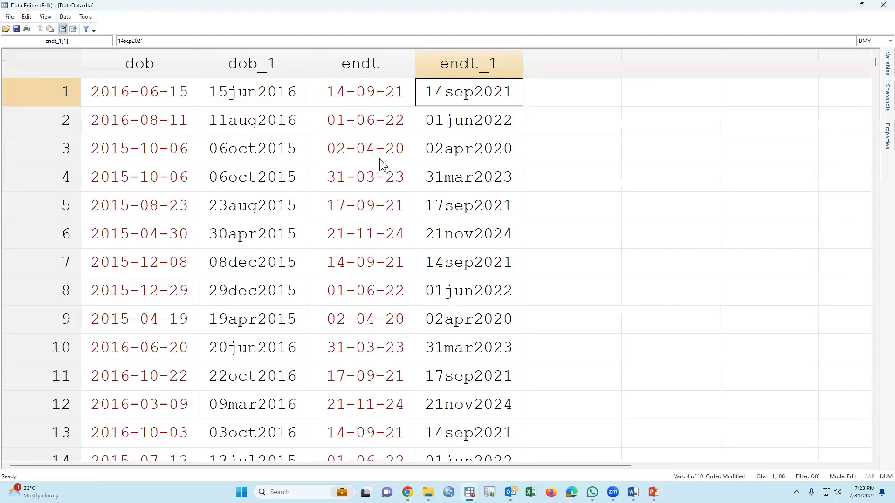
pyautogui.click(375, 156)
pyautogui.click(471, 154)
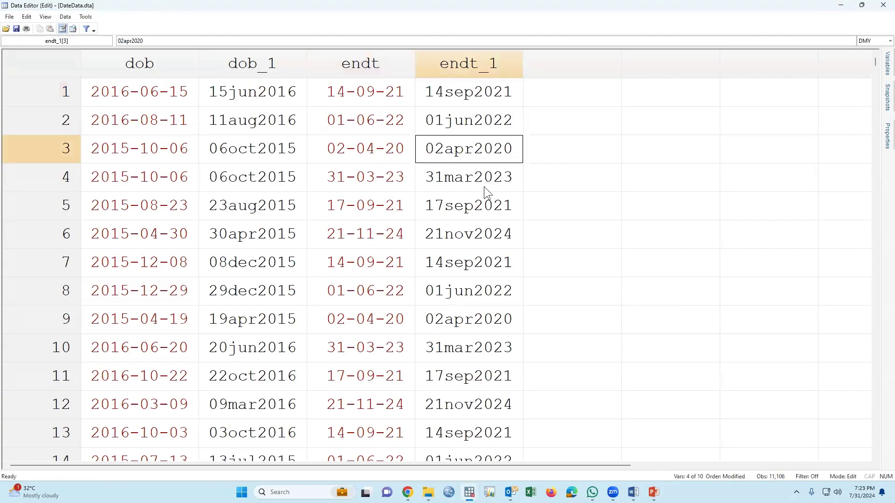
pyautogui.scroll(-9, 471, 303)
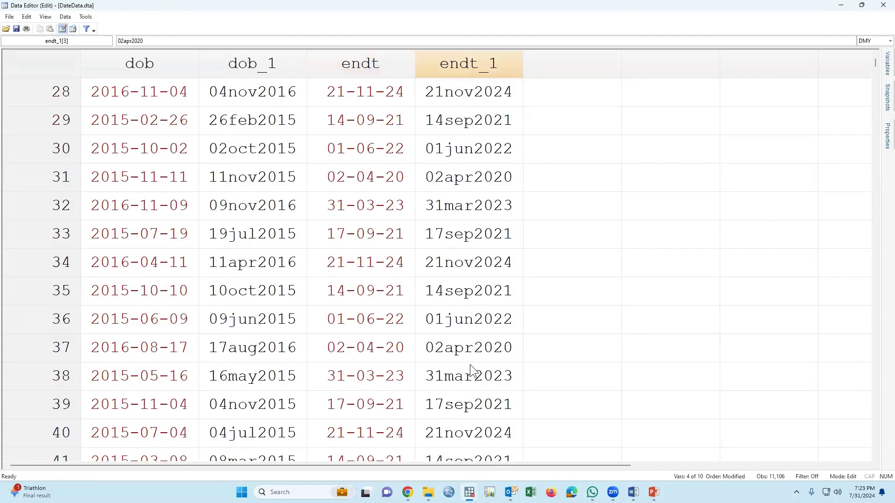
pyautogui.scroll(9, 470, 365)
pyautogui.click(883, 6)
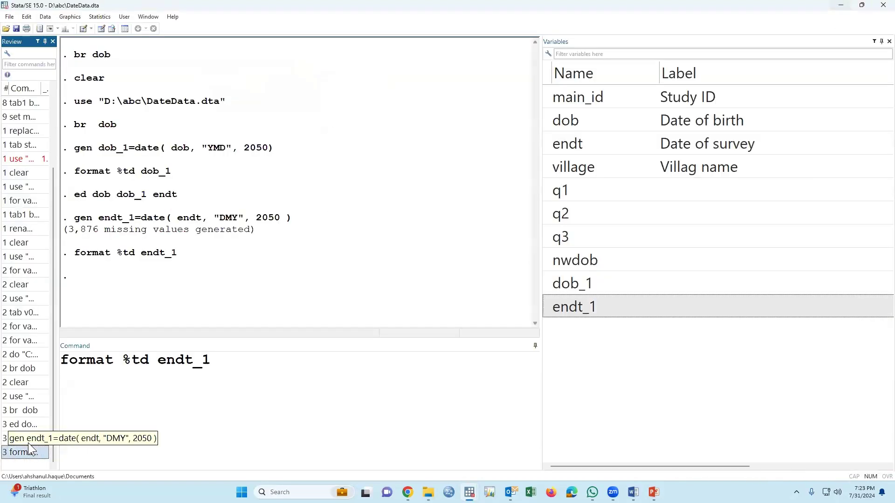
# Move the gen endt_1 and format %td endt_1 commands from the history into the do-file, below a new * line
pyautogui.press('Escape')
pyautogui.scroll(1, 28, 446)
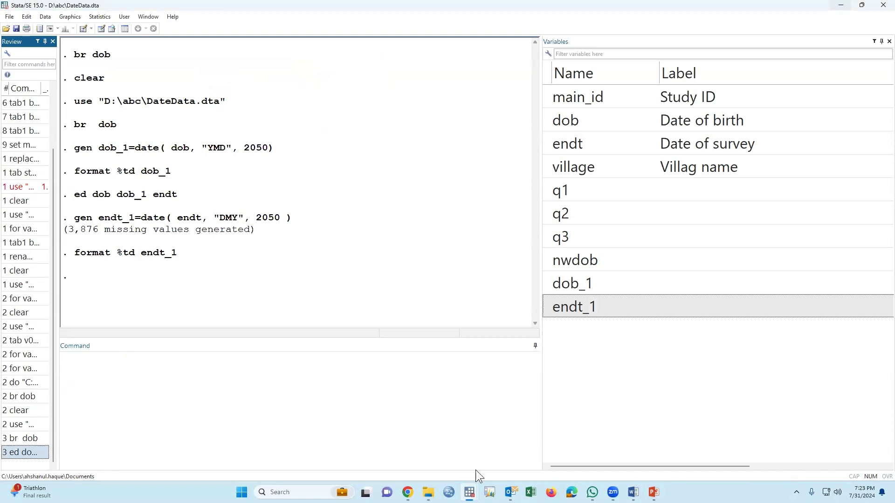
pyautogui.moveTo(470, 492)
pyautogui.click(557, 428)
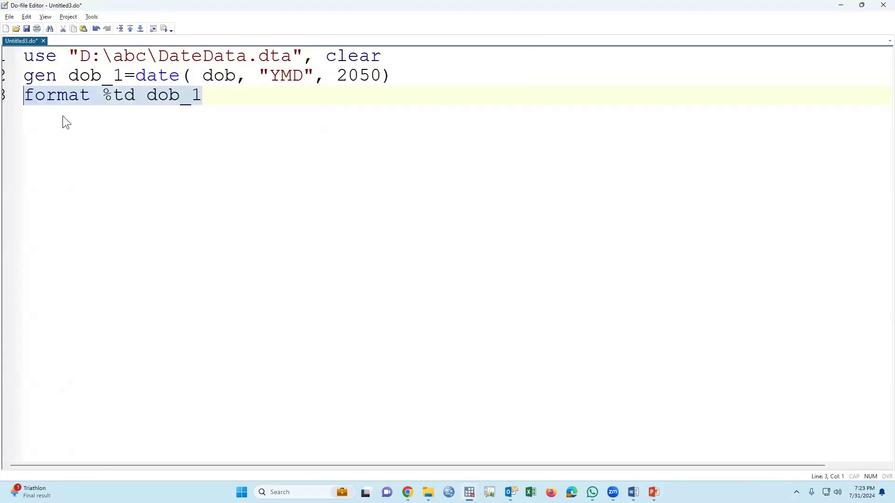
pyautogui.press('End')
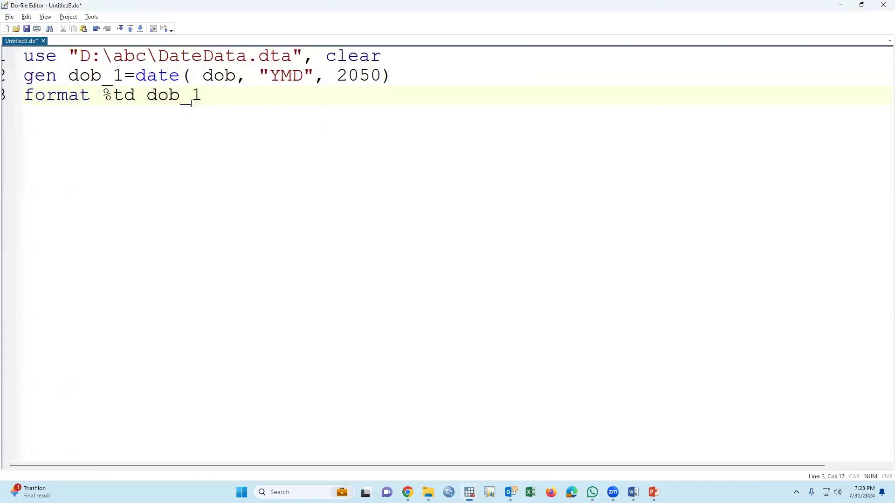
pyautogui.press('Return')
pyautogui.write('*')
pyautogui.press('Return')
pyautogui.write('gen endt_1=date( endt, "DMY", 2050 ) format %td endt_1')
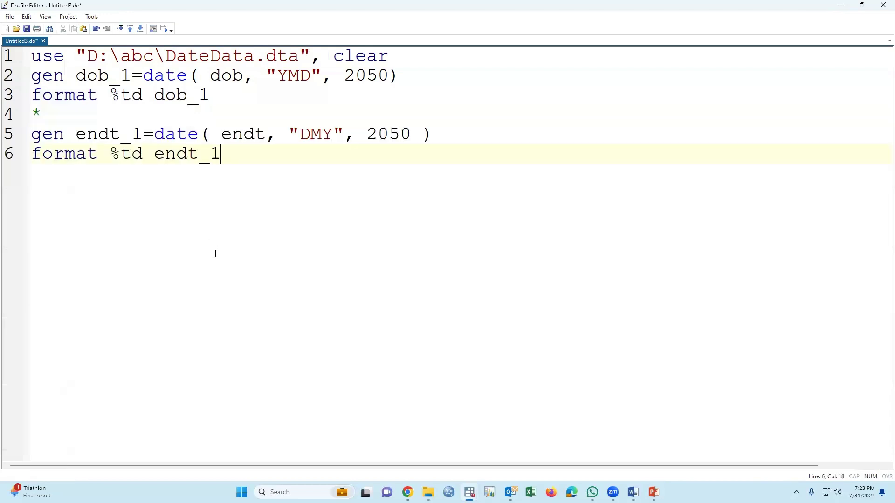
# Add two empty lines at the do-file's end and a * separator line below the use command
pyautogui.press('Return')
pyautogui.press('Return')
pyautogui.click(396, 58)
pyautogui.press('Return')
pyautogui.write('*')
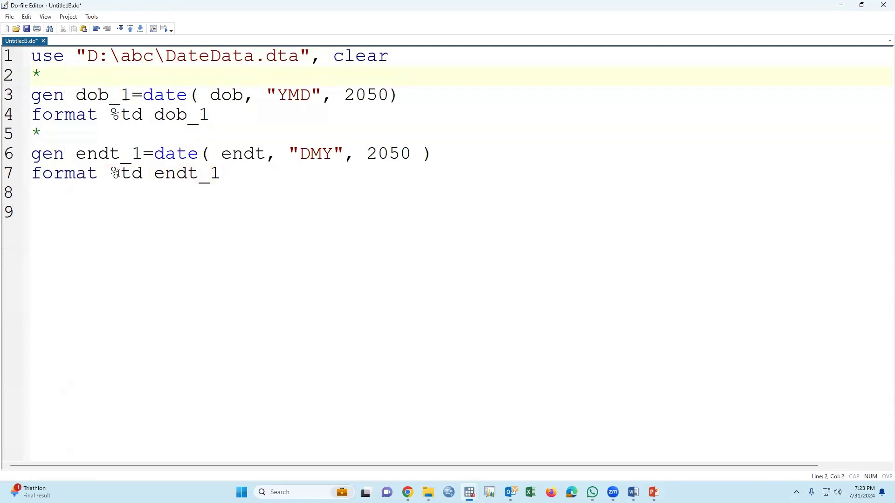
# Run ed q2 from the main window, examine the comma-separated q2 text in the data editor, and return
pyautogui.click(841, 6)
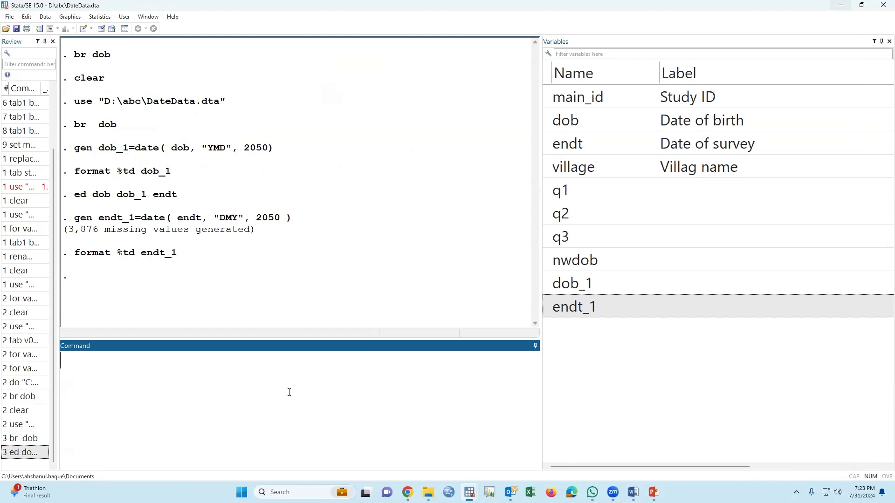
pyautogui.write('ed')
pyautogui.click(546, 213)
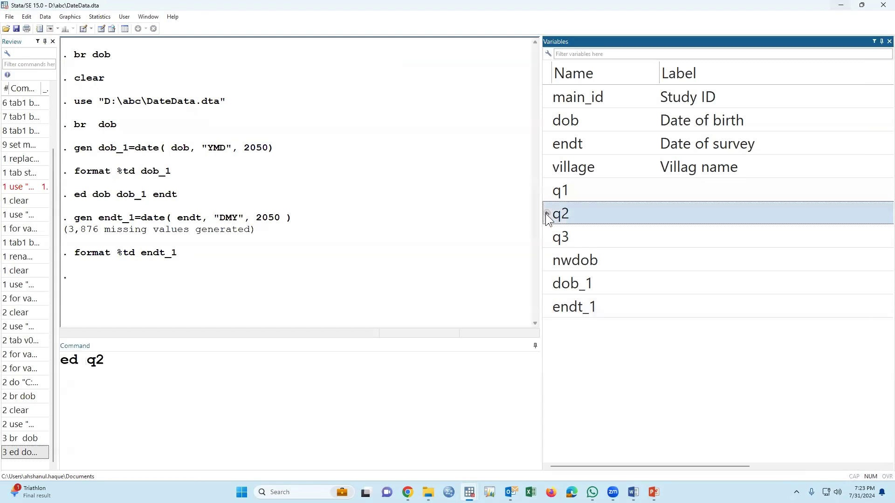
pyautogui.press('Return')
pyautogui.click(144, 150)
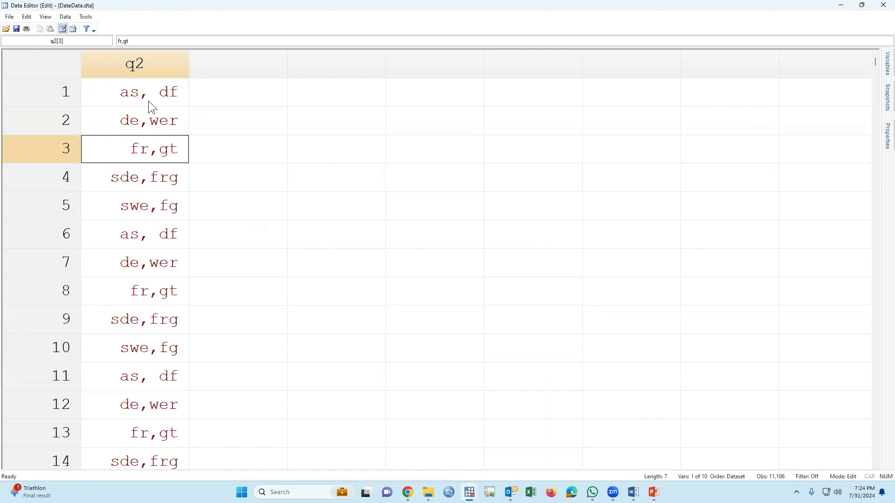
pyautogui.scroll(-5, 171, 261)
pyautogui.scroll(5, 172, 275)
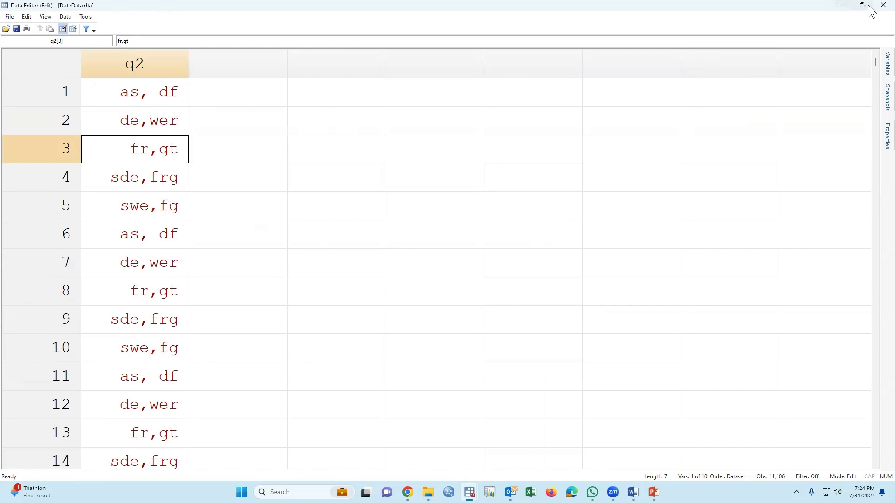
pyautogui.click(841, 5)
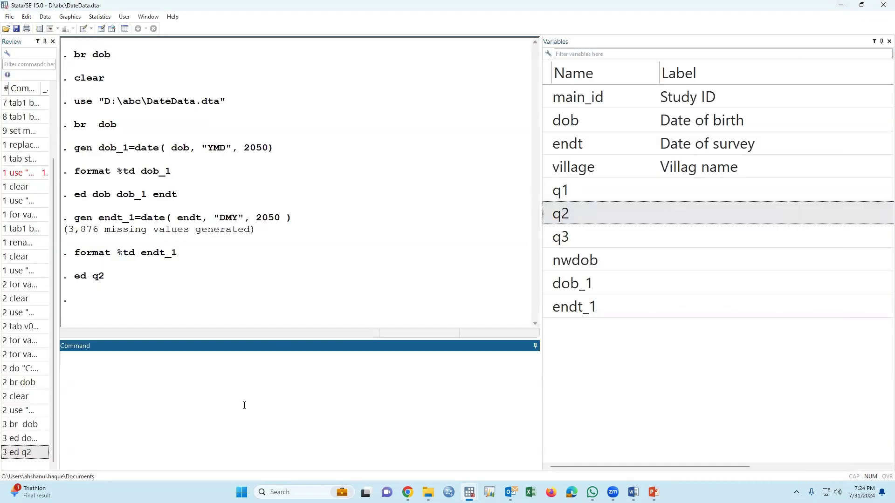
# Write the command split q2, parse() in the main window, leaving the separator empty
pyautogui.write('split')
pyautogui.doubleClick(552, 212)
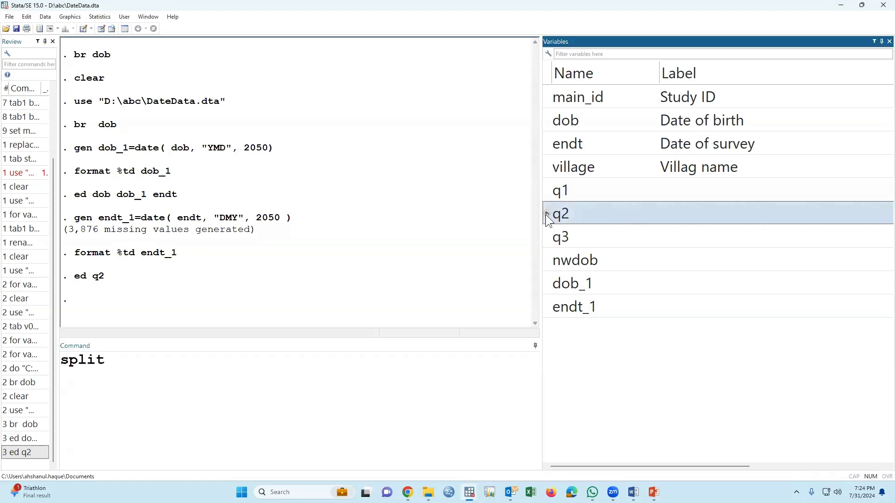
pyautogui.click(271, 381)
pyautogui.write(', ')
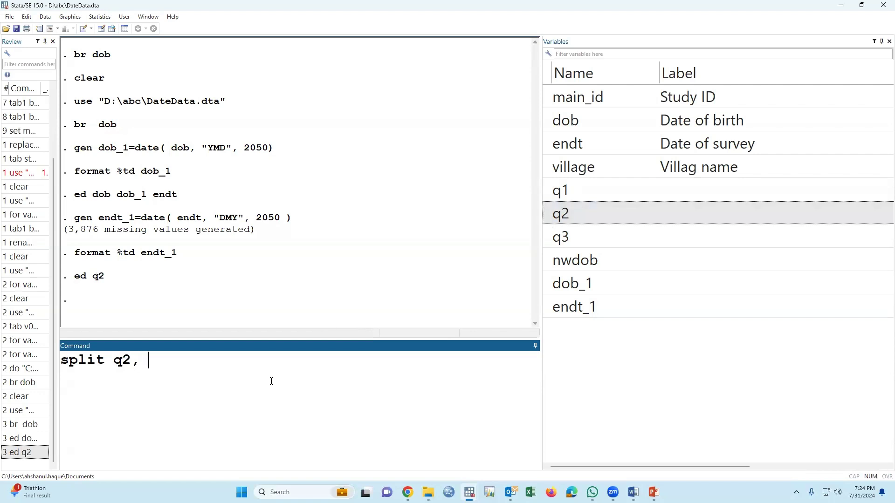
pyautogui.write('parse()')
pyautogui.press('Left')
# Check the separator used in q2 in the data editor, complete the command as split q2, parse(",") and run it
pyautogui.hotkey('alt', 'Tab')
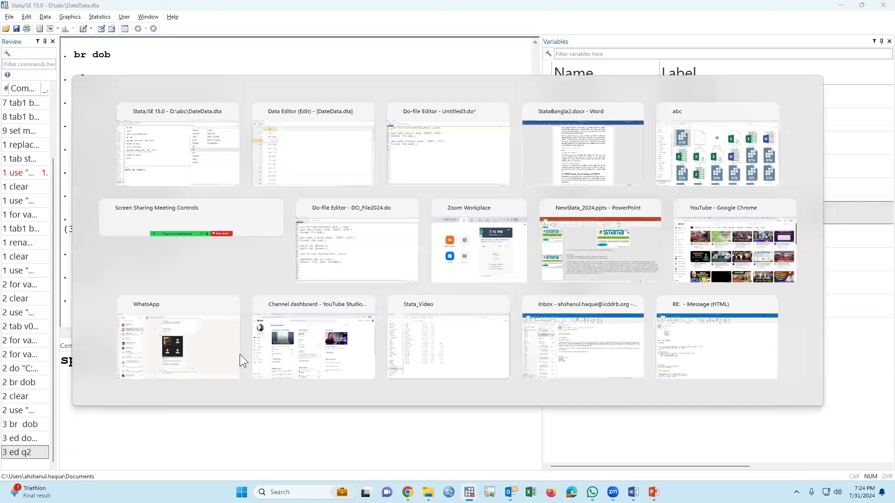
pyautogui.click(151, 107)
pyautogui.click(142, 96)
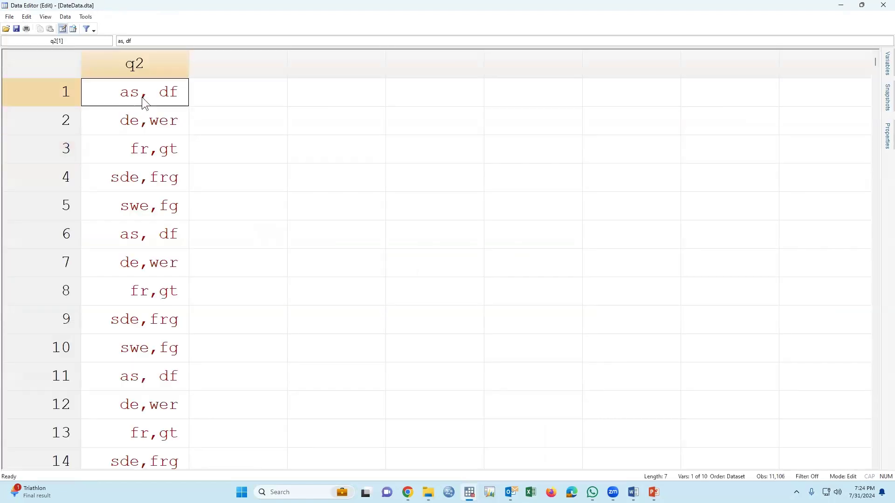
pyautogui.hotkey('alt', 'Tab')
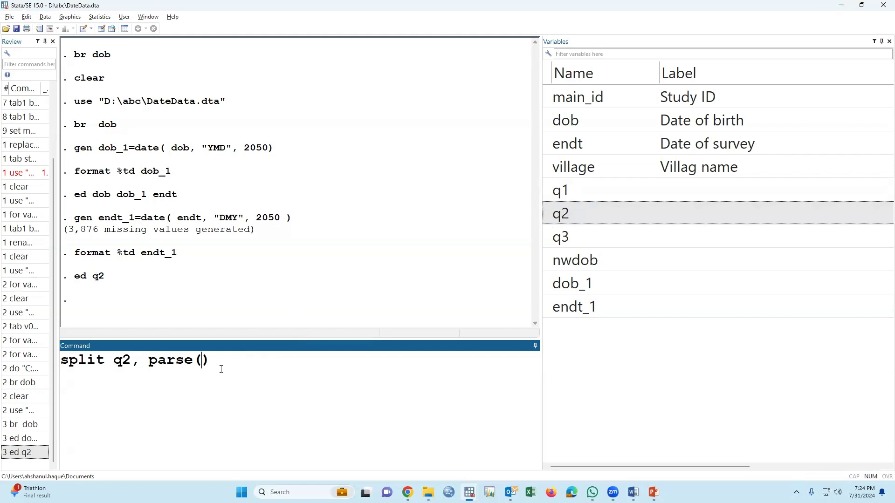
pyautogui.write('"<"')
pyautogui.press('BackSpace')
pyautogui.press('BackSpace')
pyautogui.write(',"')
pyautogui.click(260, 376)
pyautogui.press('Return')
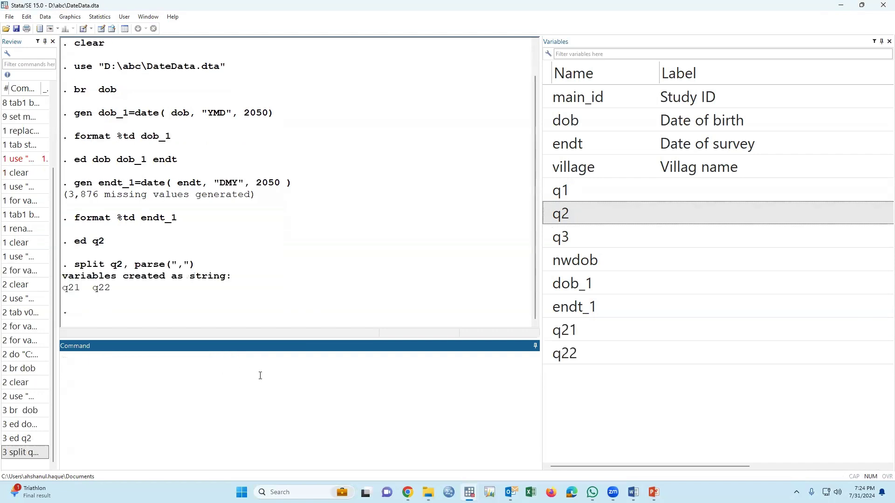
# Examine the new q21 and q22 variables beside q2 in the data editor and return to the main window
pyautogui.click(568, 333)
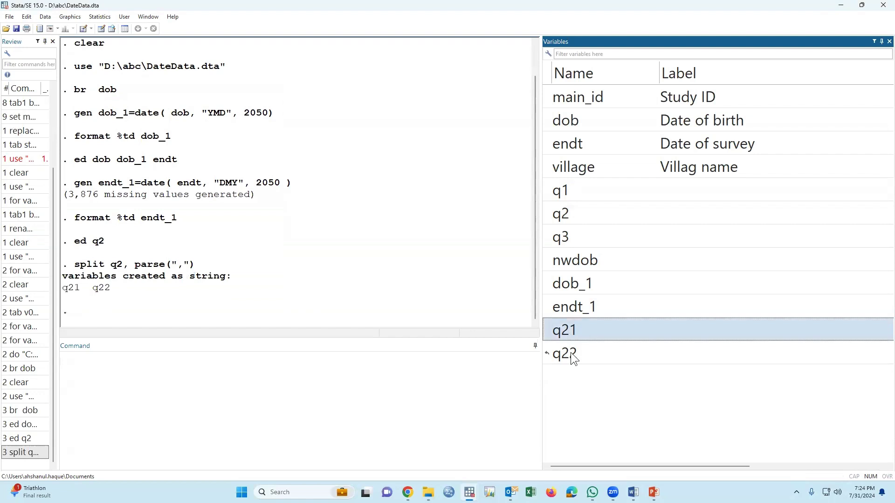
pyautogui.click(572, 355)
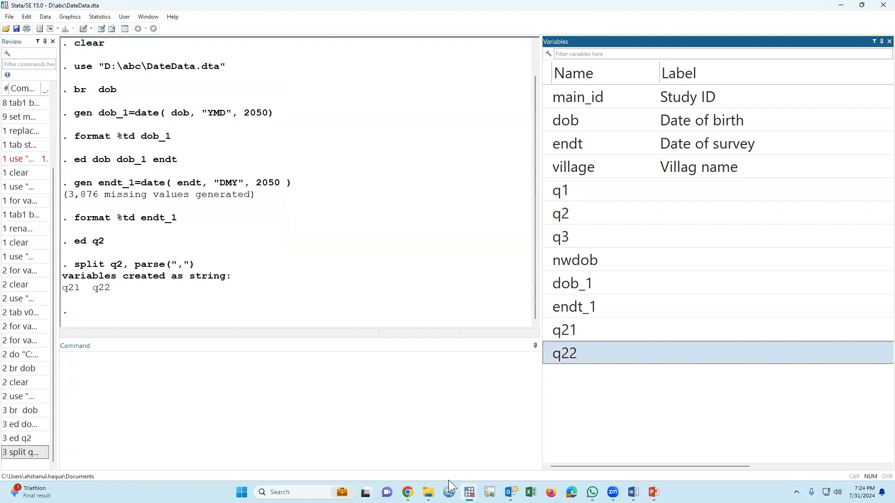
pyautogui.moveTo(469, 492)
pyautogui.click(593, 454)
pyautogui.moveTo(367, 263); pyautogui.dragTo(368, 233)
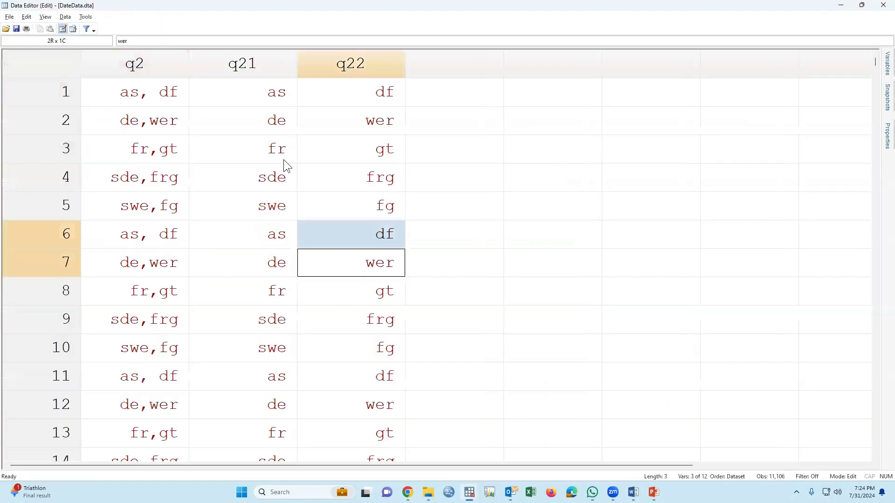
pyautogui.click(272, 74)
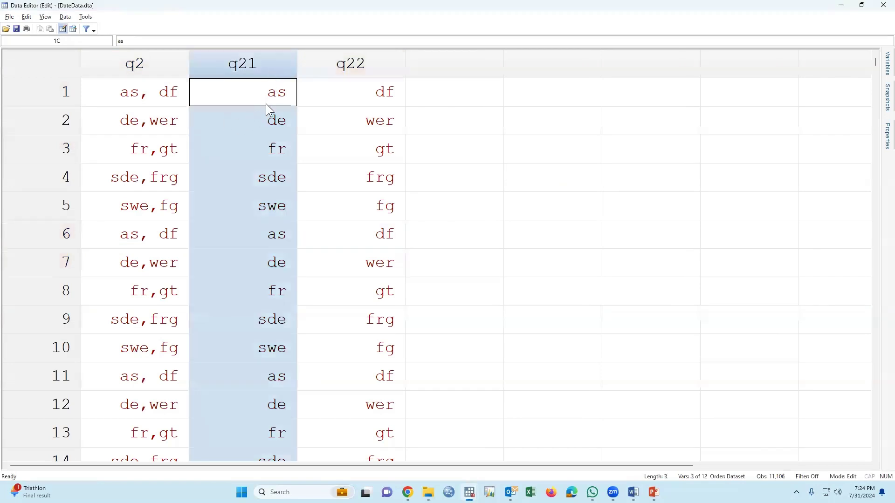
pyautogui.click(378, 75)
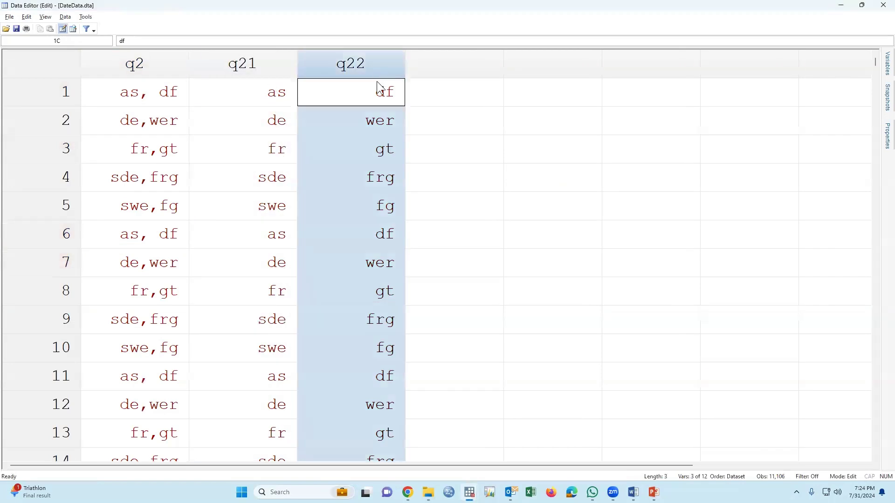
pyautogui.scroll(-9, 356, 450)
pyautogui.scroll(9, 355, 445)
pyautogui.click(841, 6)
# Move the split q2, parse(",") command from the history into the do-file, below the format %td endt_1 line and an empty line
pyautogui.click(42, 453)
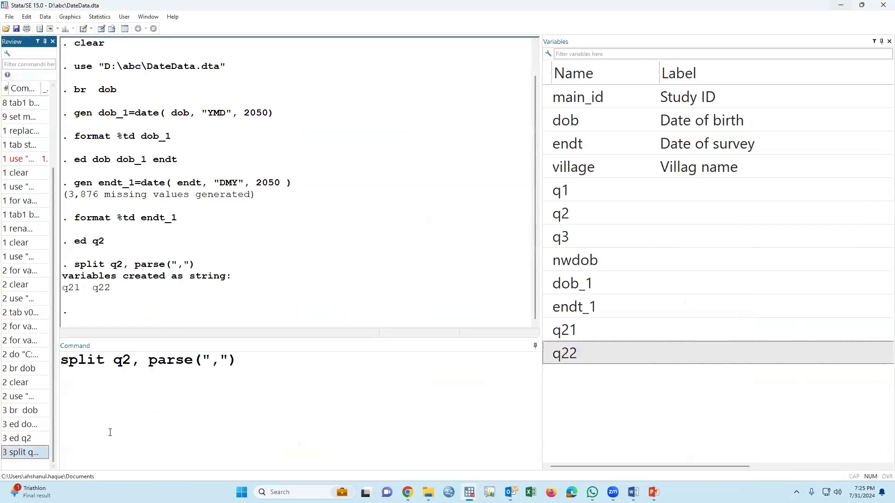
pyautogui.press('BackSpace')
pyautogui.hotkey('alt', 'Tab')
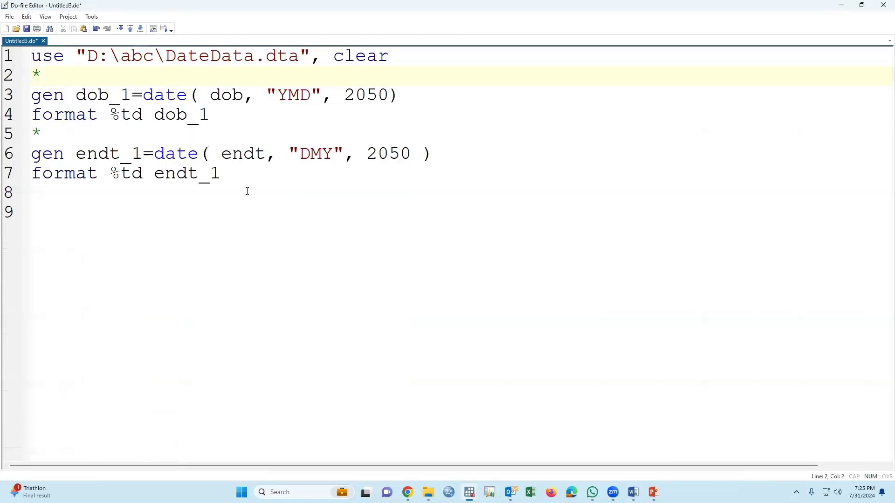
pyautogui.click(247, 191)
pyautogui.press('Return')
pyautogui.write('split q2, parse(",")')
pyautogui.press('Return')
# Show q1 temporarily beside q2 in the data editor, hide it again and close the editor
pyautogui.hotkey('alt', 'Tab')
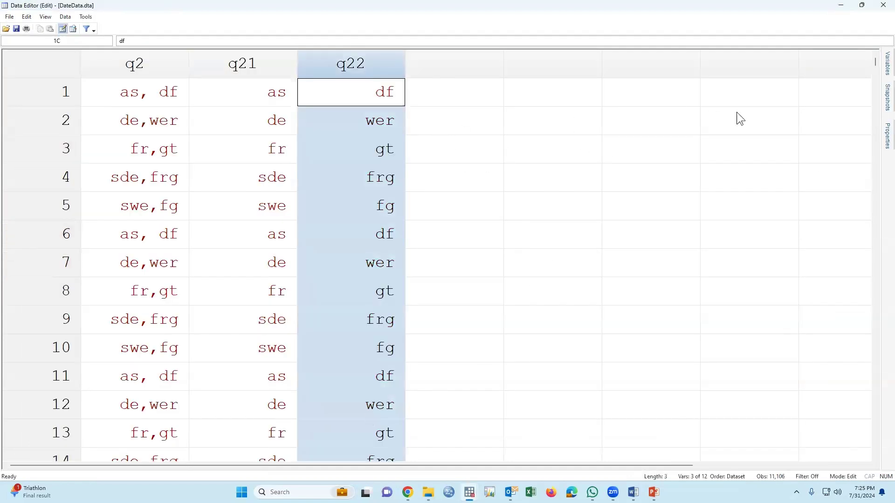
pyautogui.click(884, 70)
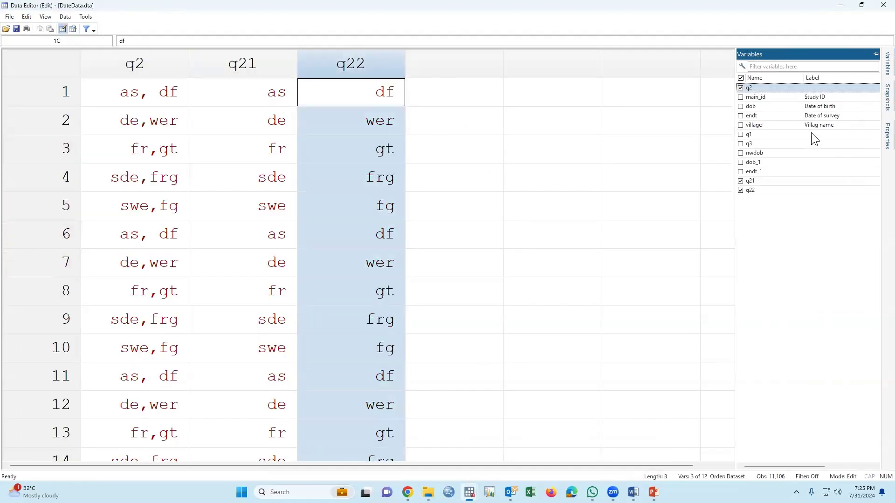
pyautogui.click(740, 134)
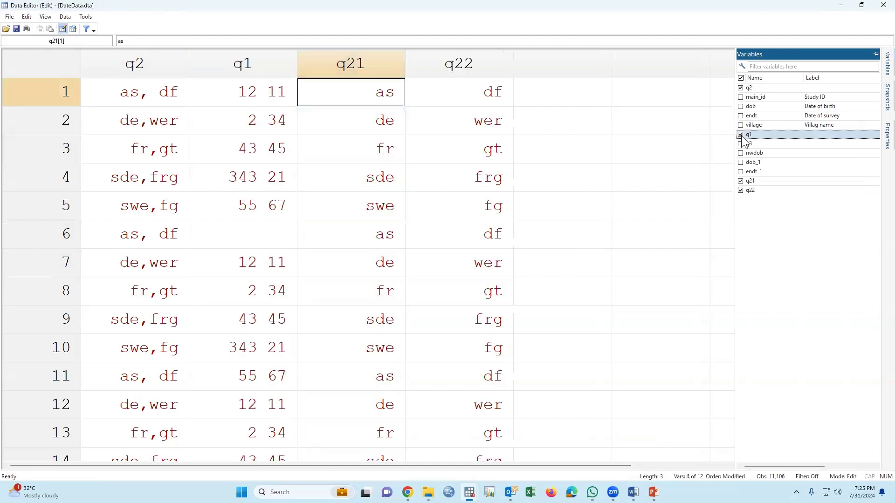
pyautogui.click(740, 134)
pyautogui.click(883, 5)
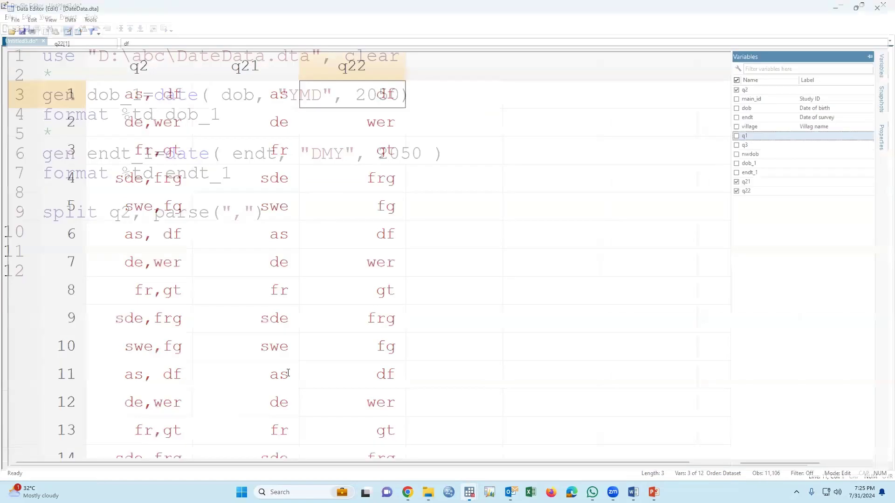
# Run ed q1 q3 from the main window, examine how both variables' values are separated, and return
pyautogui.moveTo(469, 492)
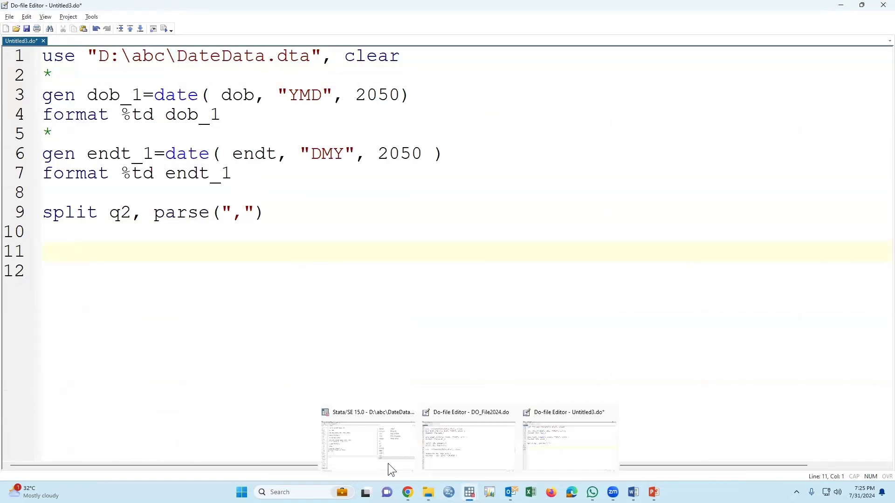
pyautogui.click(341, 434)
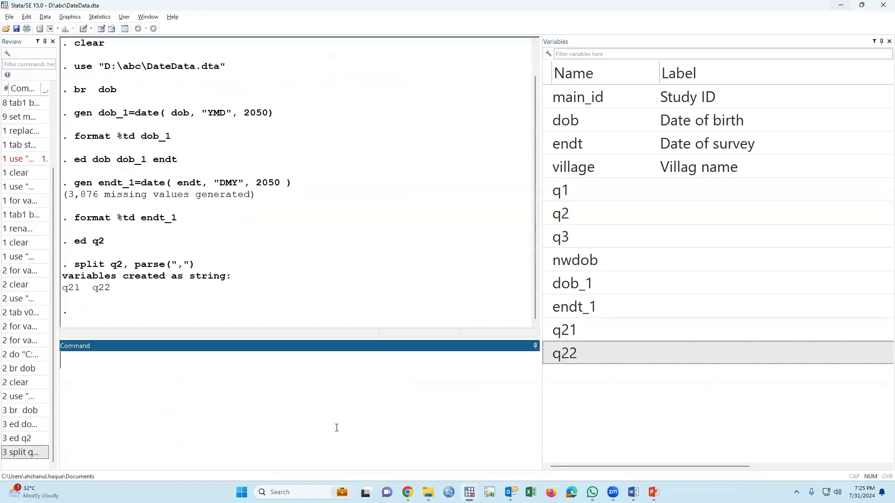
pyautogui.write('ed')
pyautogui.click(548, 191)
pyautogui.click(547, 238)
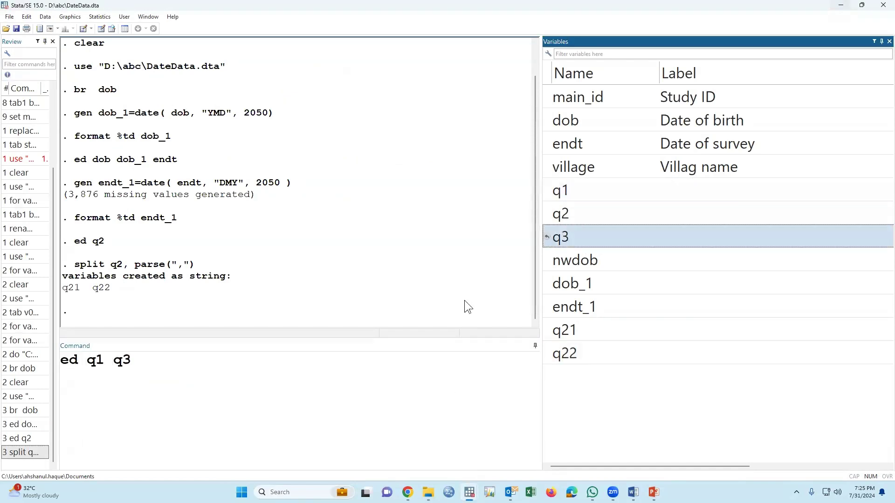
pyautogui.press('Return')
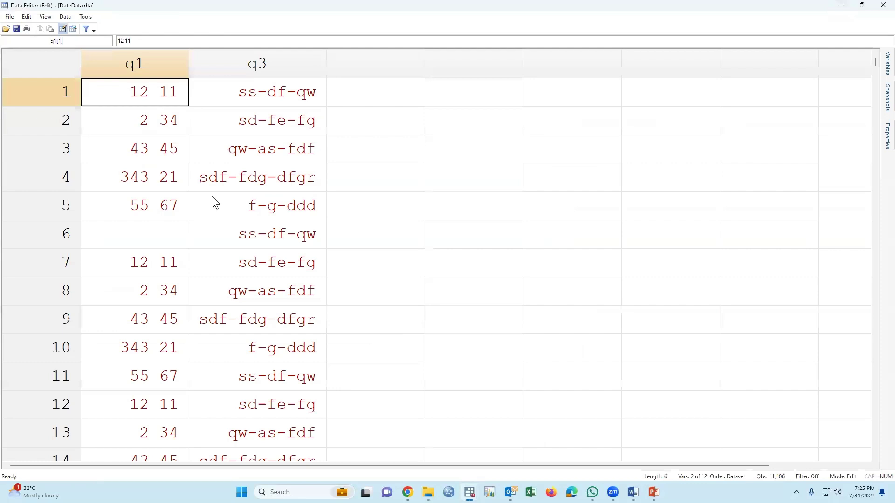
pyautogui.scroll(-3, 155, 111)
pyautogui.scroll(3, 162, 332)
pyautogui.click(840, 6)
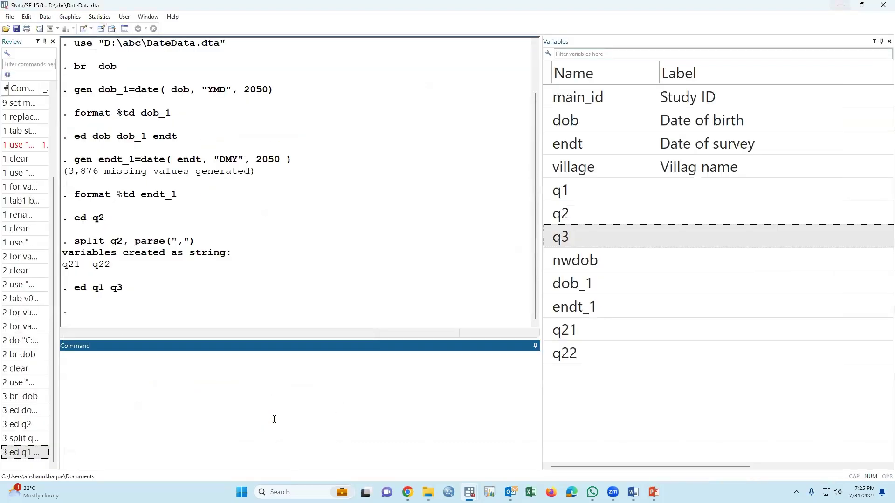
# Split q1 at the spaces by running split q1, parse(" ")
pyautogui.write('split')
pyautogui.click(551, 191)
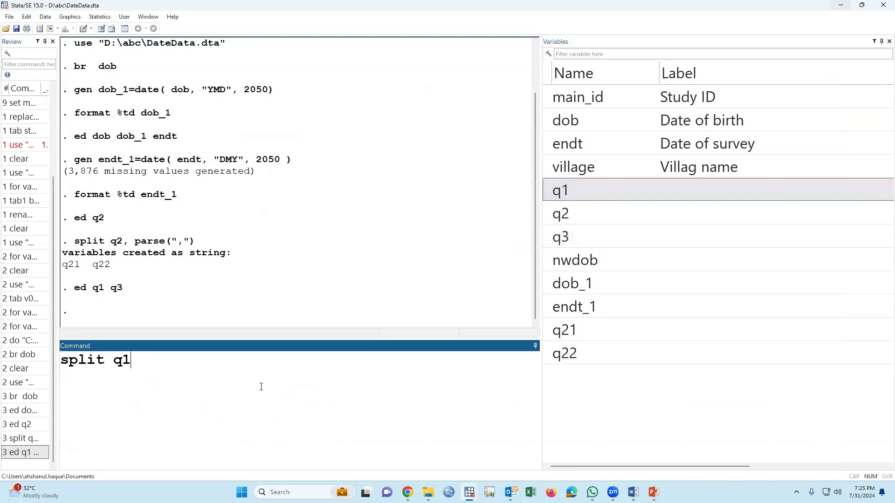
pyautogui.write(', parse()')
pyautogui.press('Left')
pyautogui.write('" "')
pyautogui.click(246, 369)
pyautogui.press('Return')
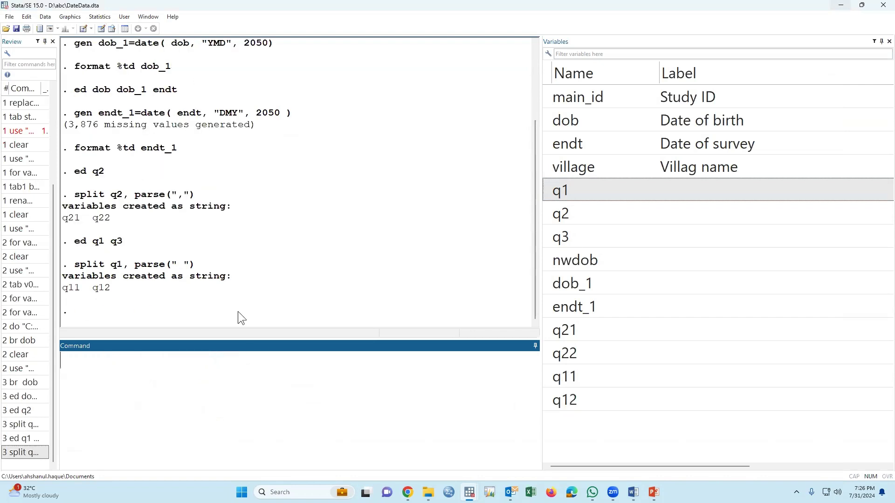
# Compare the new q11 and q12 values with q1 in the data editor and close the editor
pyautogui.moveTo(469, 491)
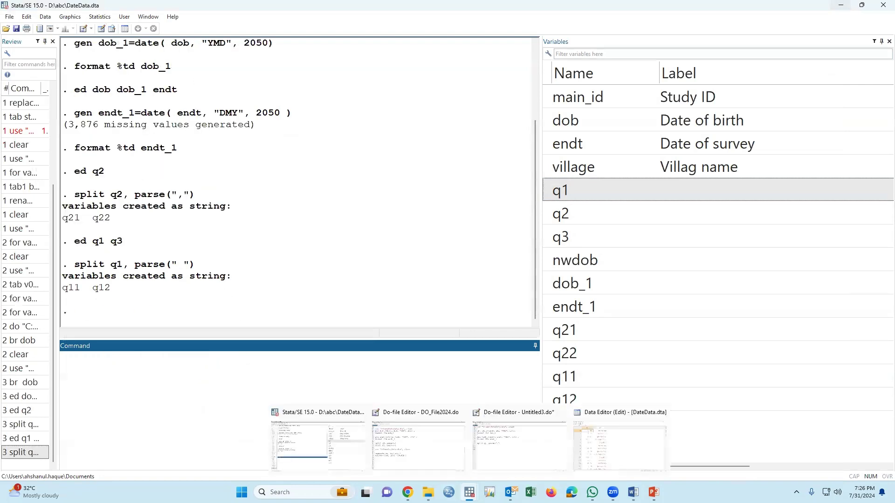
pyautogui.click(617, 453)
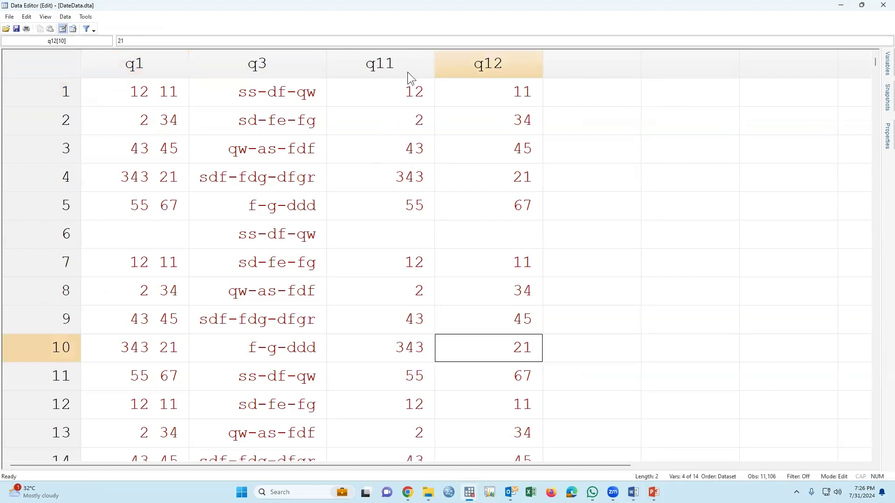
pyautogui.click(414, 117)
pyautogui.click(414, 148)
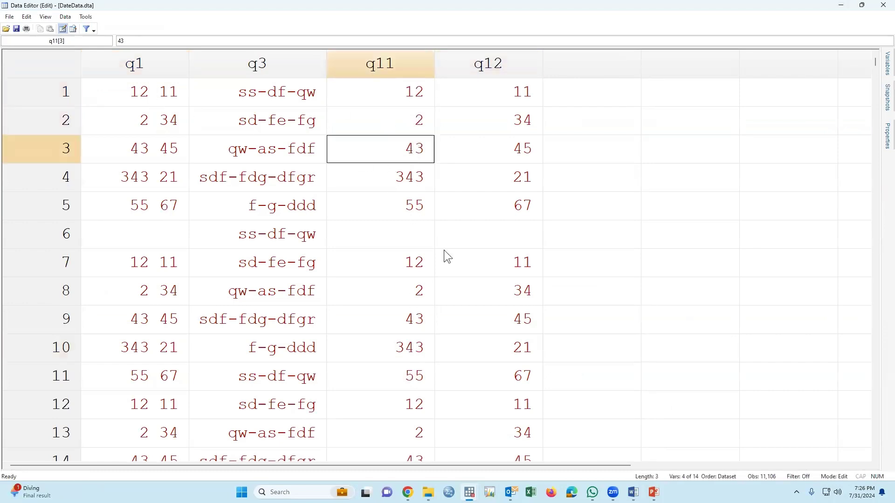
pyautogui.click(517, 99)
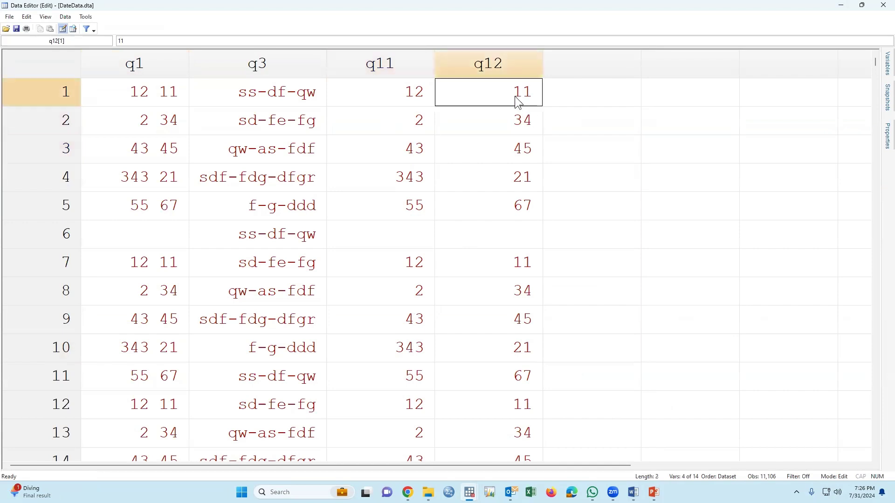
pyautogui.click(518, 121)
pyautogui.scroll(-3, 494, 345)
pyautogui.scroll(3, 490, 345)
pyautogui.click(883, 4)
# Move the split q1, parse(" ") command from the history into the do-file, directly below the split q2 line
pyautogui.click(85, 448)
pyautogui.hotkey('shift', 'Home')
pyautogui.hotkey('ctrl', 'c')
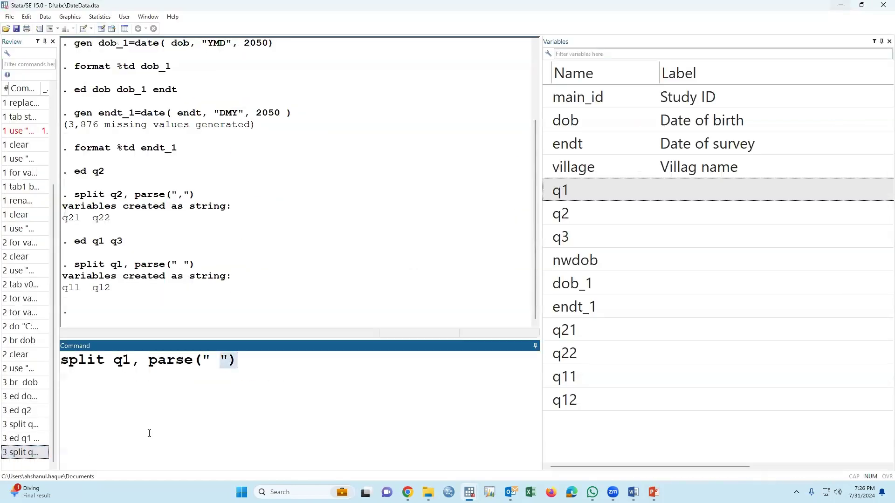
pyautogui.press('BackSpace')
pyautogui.moveTo(469, 492)
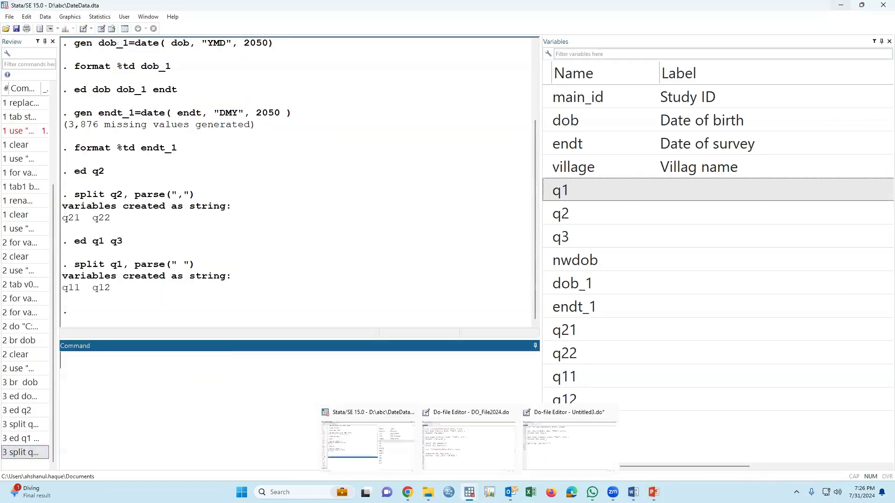
pyautogui.click(543, 454)
pyautogui.click(100, 239)
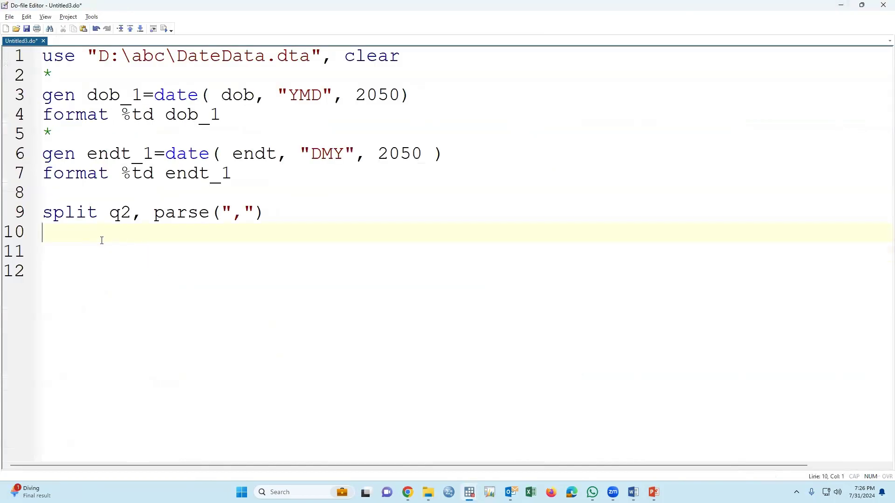
pyautogui.hotkey('ctrl', 'v')
pyautogui.press('Return')
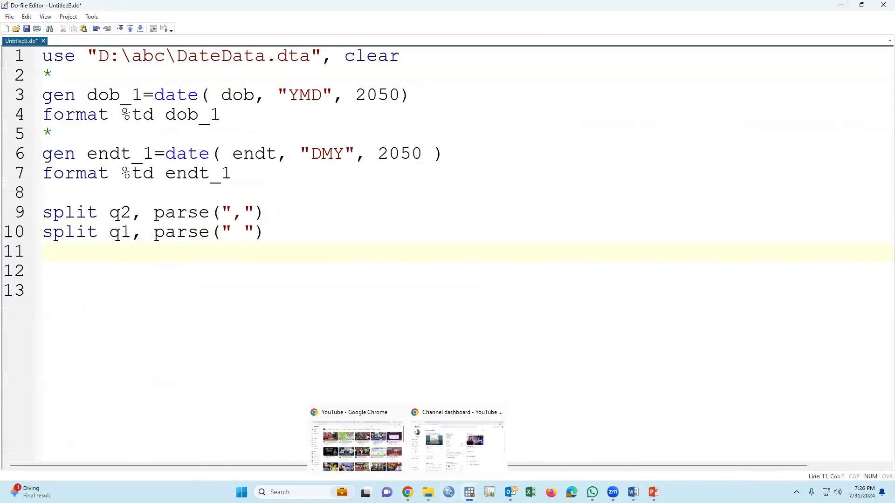
# Return to the main window and run ed q3 to inspect the q3 values
pyautogui.moveTo(469, 492)
pyautogui.click(357, 447)
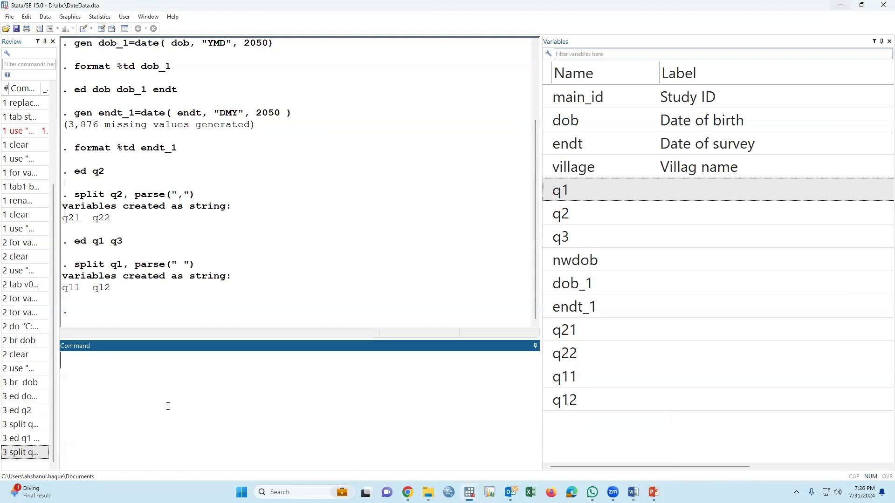
pyautogui.write('ed')
pyautogui.click(547, 240)
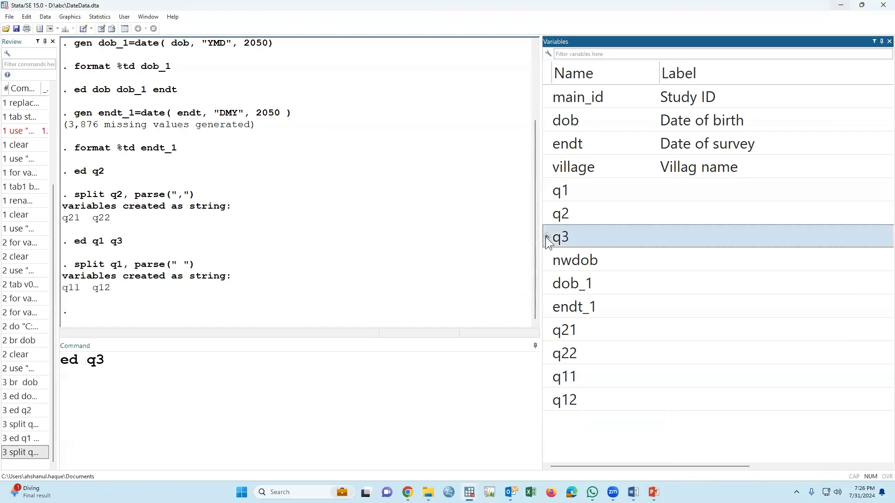
pyautogui.press('Return')
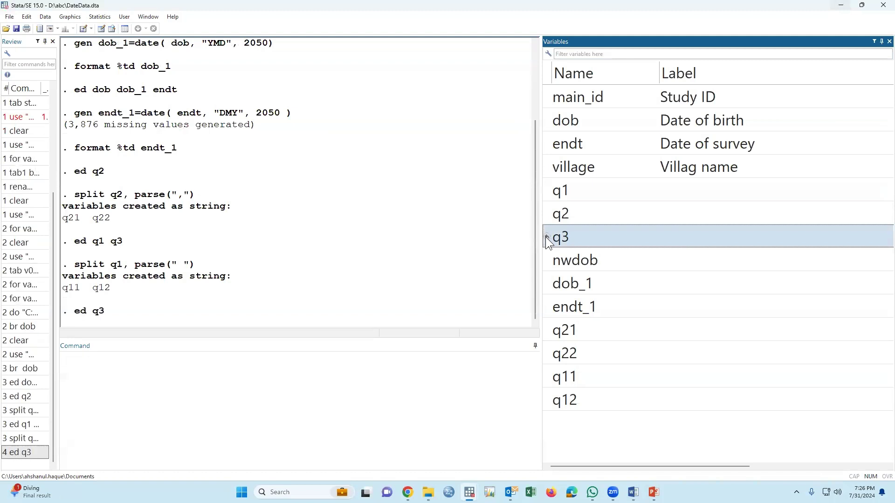
# Look through the q3 values in the data editor to identify their separator, and close the editor
pyautogui.scroll(-5, 185, 158)
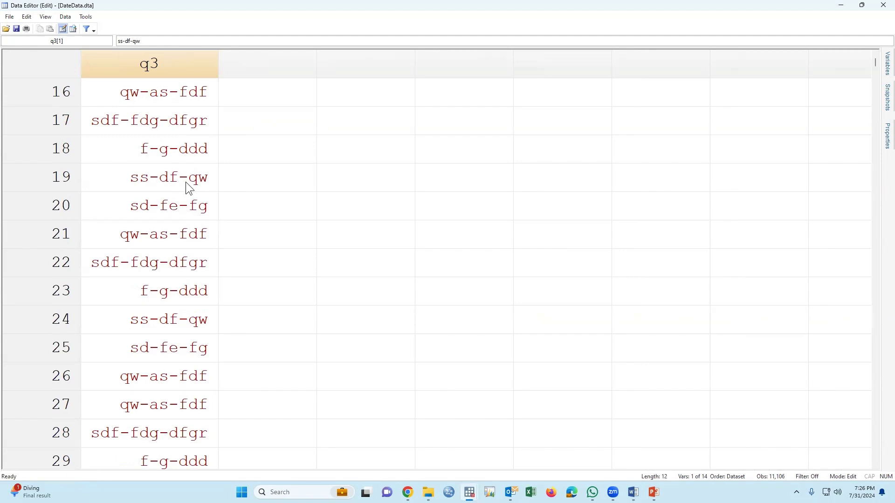
pyautogui.scroll(-19, 184, 186)
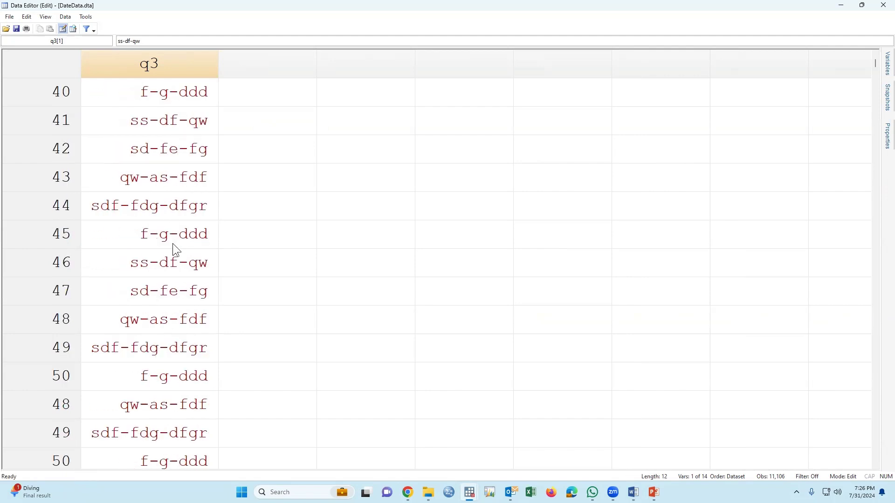
pyautogui.scroll(-2, 172, 242)
pyautogui.scroll(20, 172, 239)
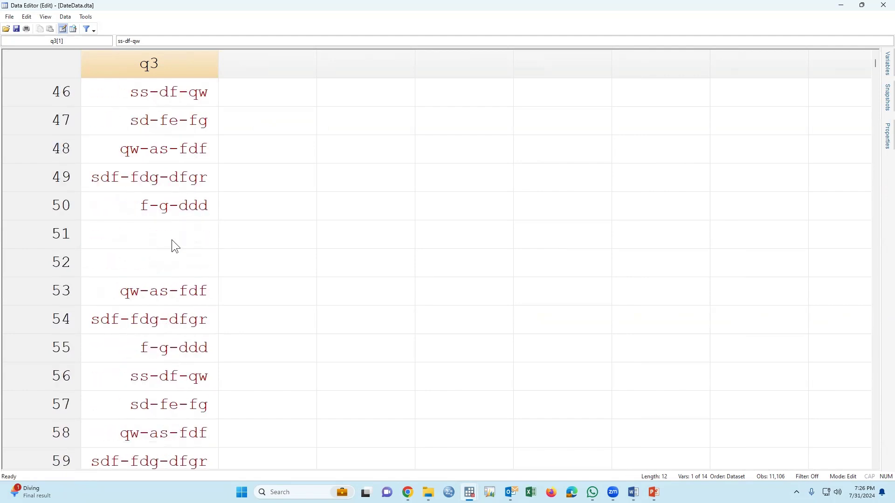
pyautogui.scroll(6, 171, 239)
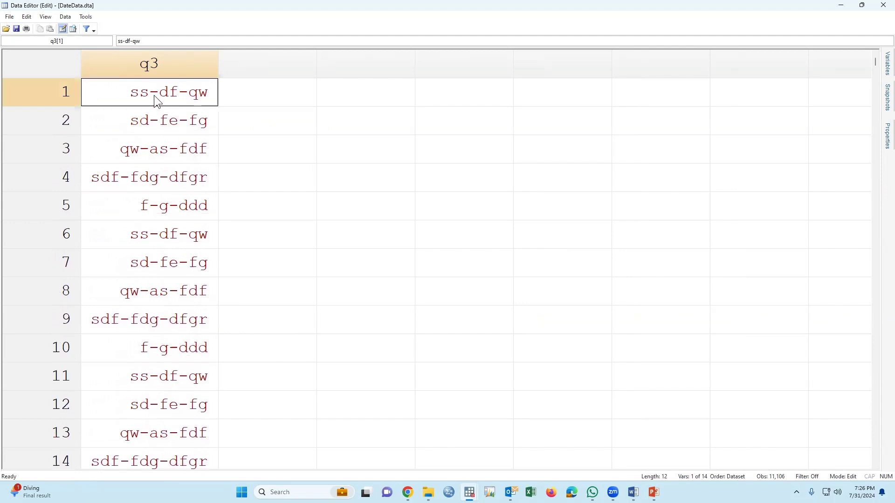
pyautogui.click(883, 5)
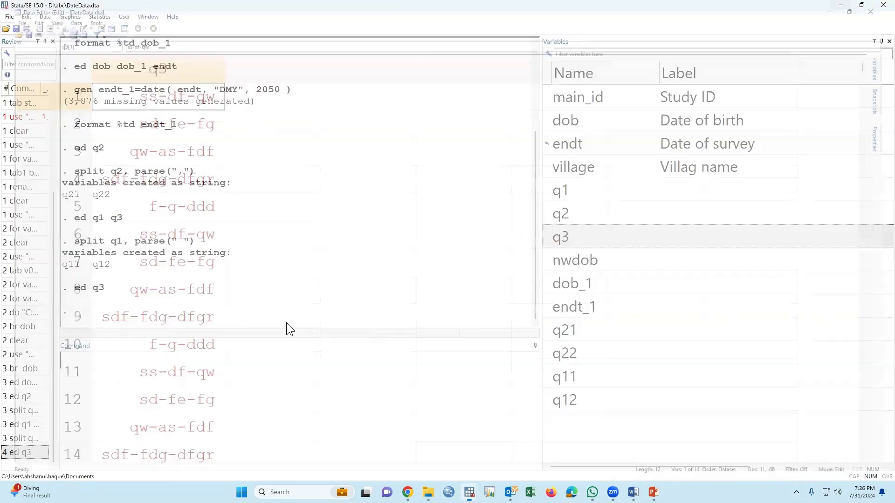
# Split q3 at the hyphens by running split q3, parse("-")
pyautogui.write('sp')
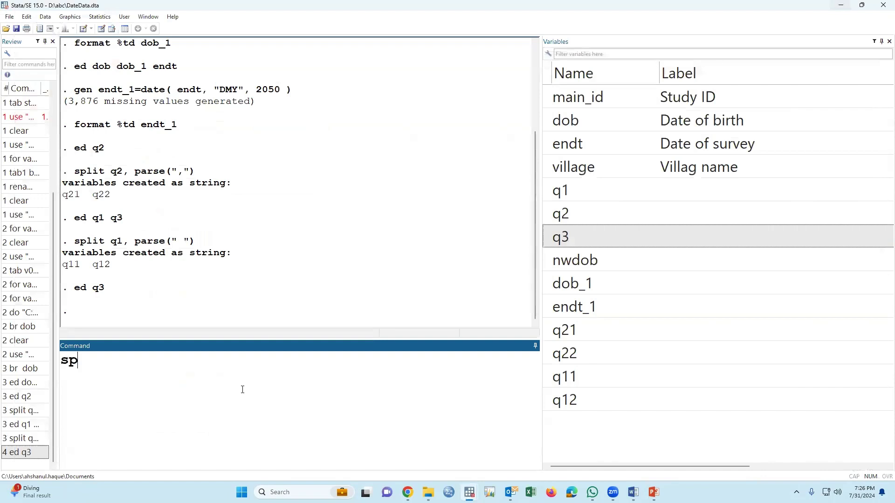
pyautogui.write('lit q3')
pyautogui.click(231, 396)
pyautogui.write(', pa')
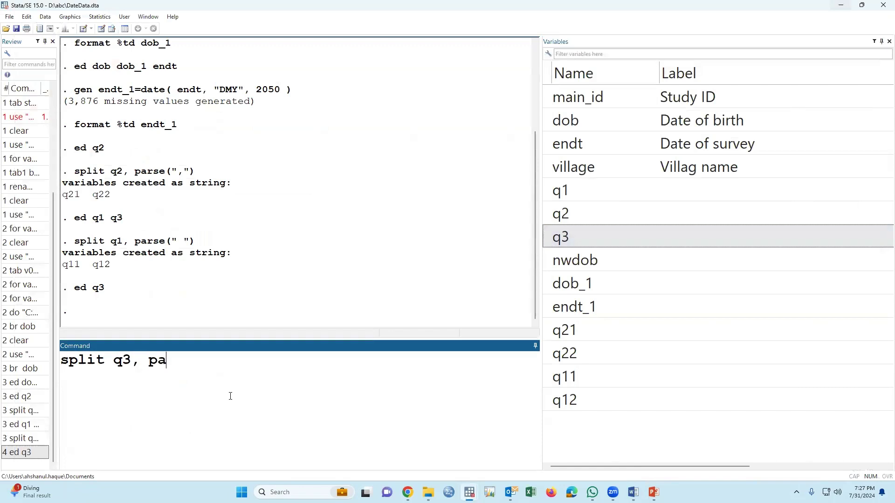
pyautogui.write('rse()')
pyautogui.press('Left')
pyautogui.write('"-"')
pyautogui.press('Return')
# Run br q3 q31 q32 q33 to compare the split parts with q3, and close the data browser
pyautogui.moveTo(469, 492)
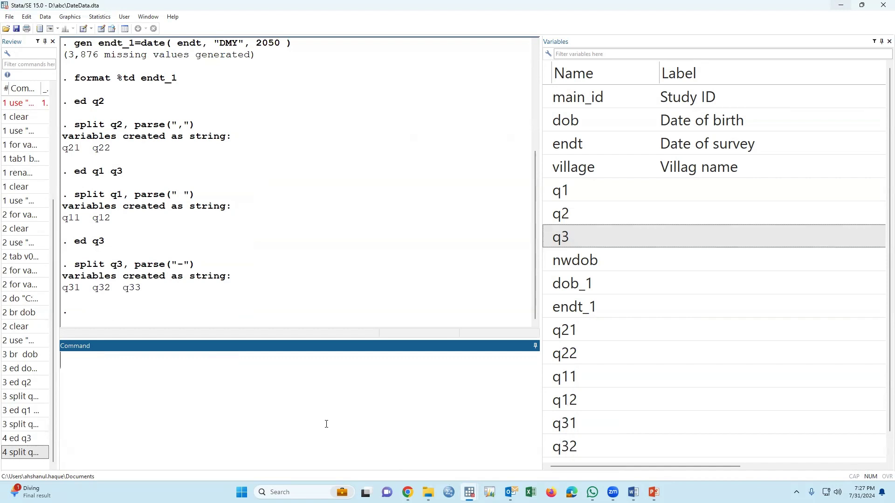
pyautogui.write('br')
pyautogui.doubleClick(550, 236)
pyautogui.scroll(-1, 593, 419)
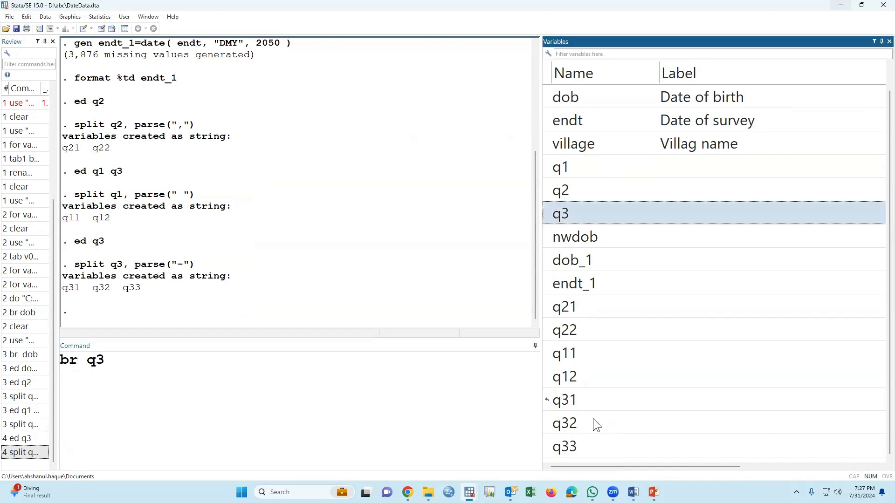
pyautogui.doubleClick(549, 401)
pyautogui.doubleClick(549, 424)
pyautogui.doubleClick(547, 447)
pyautogui.press('Return')
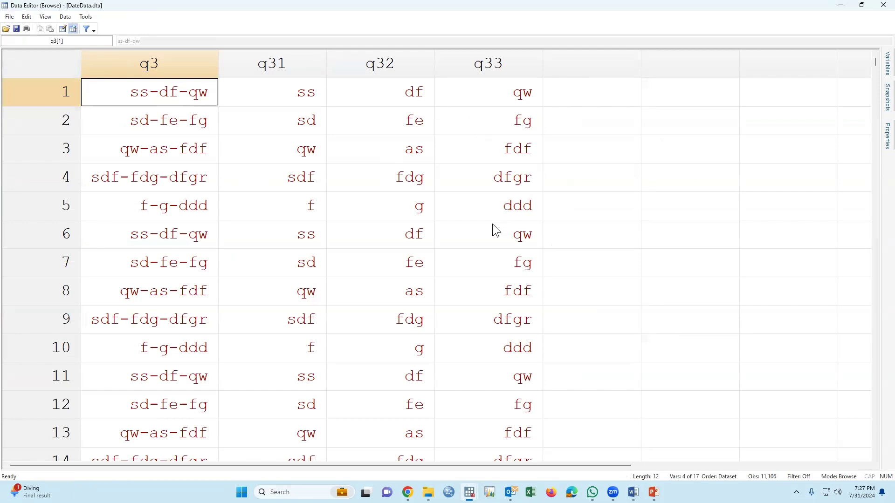
pyautogui.scroll(-6, 494, 233)
pyautogui.scroll(6, 855, 54)
pyautogui.click(882, 6)
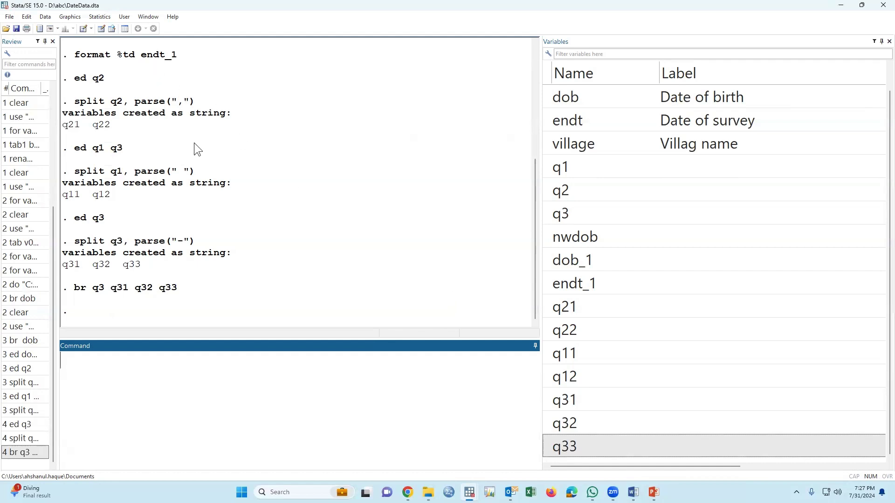
# Move the split q3, parse("-") command from the history into the do-file, directly below the split q1 line, and leave the do-file
pyautogui.click(24, 439)
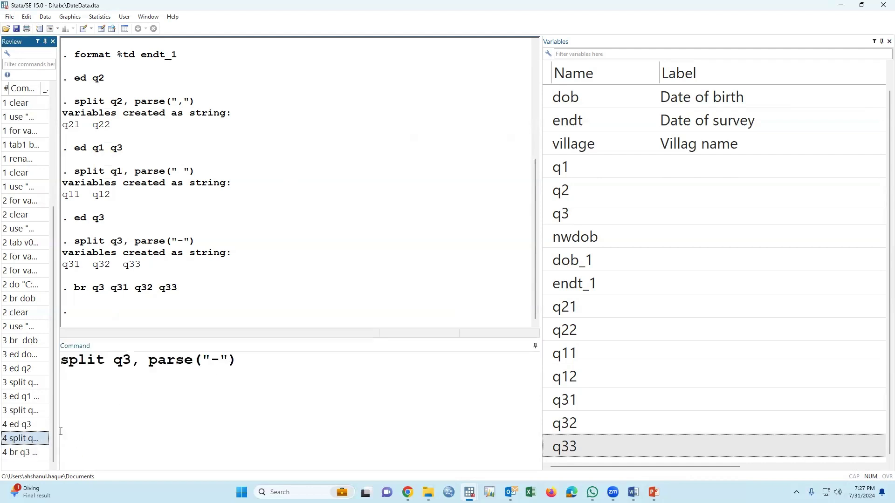
pyautogui.press('Escape')
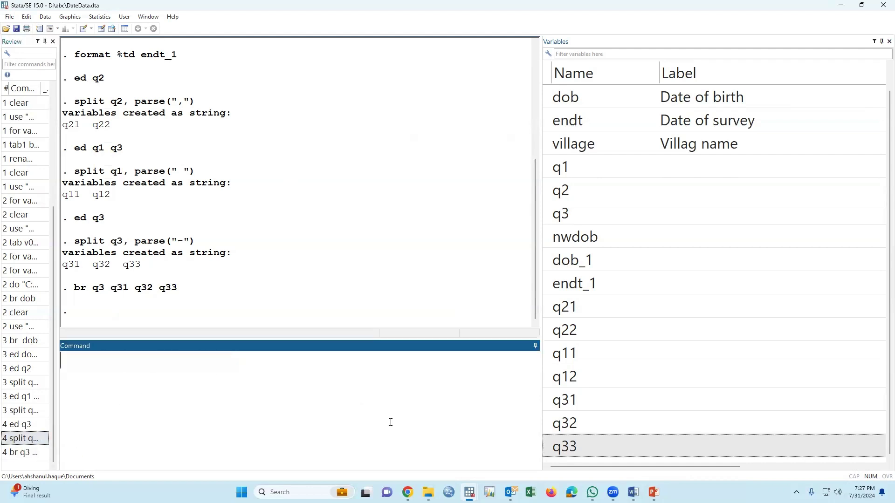
pyautogui.click(472, 469)
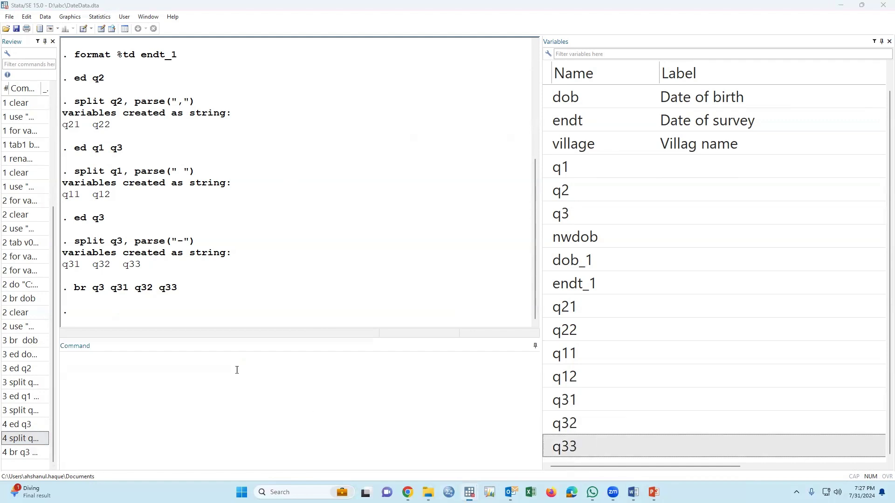
pyautogui.moveTo(469, 492)
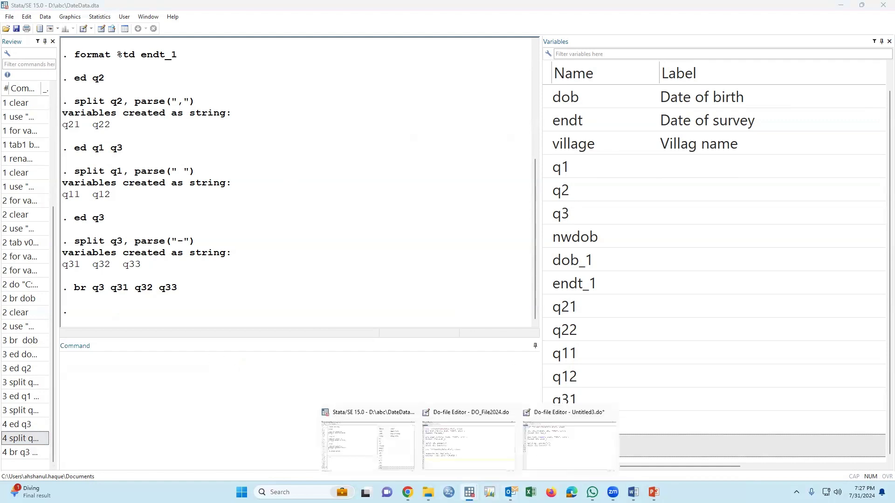
pyautogui.click(594, 459)
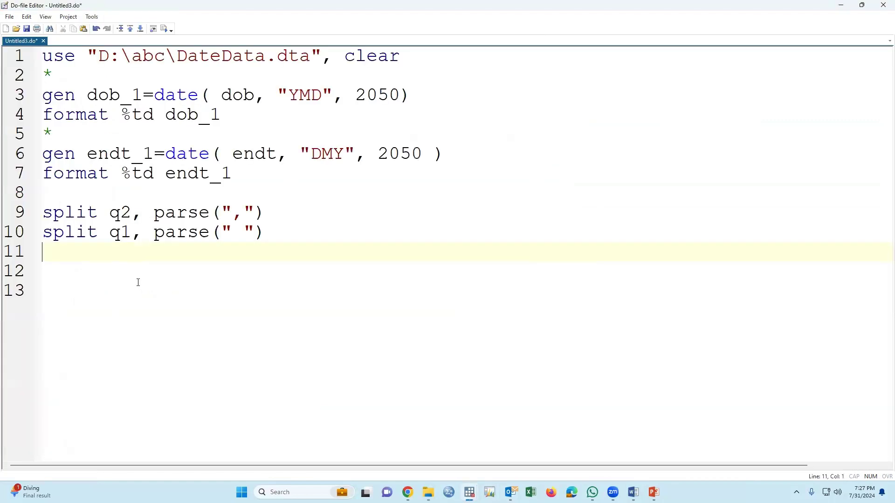
pyautogui.write('split q3, parse("-")')
pyautogui.press('Return')
pyautogui.press('Return')
pyautogui.hotkey('alt', 'Tab')
pyautogui.click(840, 5)
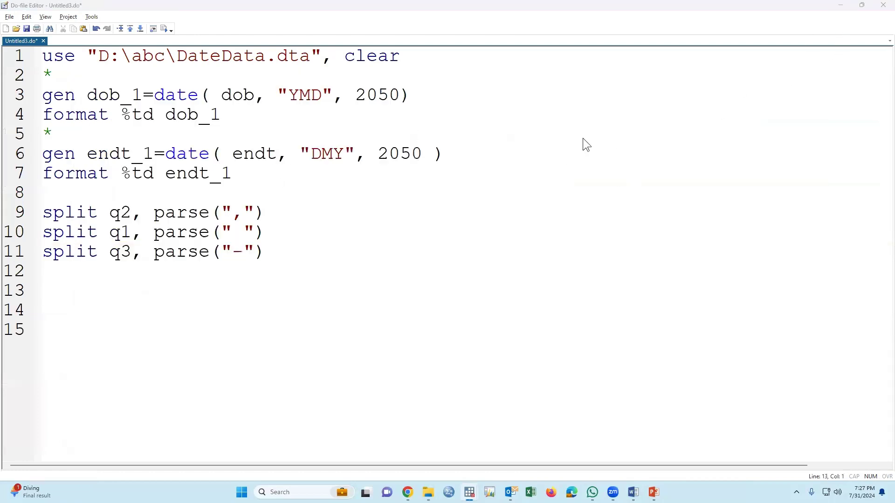
# Open the full dataset in the data editor, examine the string values of village, and close the editor
pyautogui.click(101, 28)
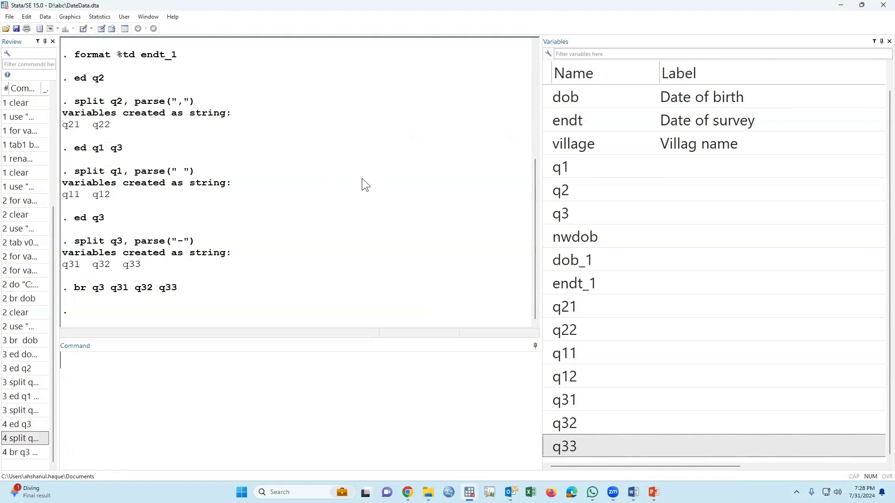
pyautogui.scroll(-5, 429, 345)
pyautogui.scroll(5, 466, 210)
pyautogui.click(500, 68)
pyautogui.click(499, 109)
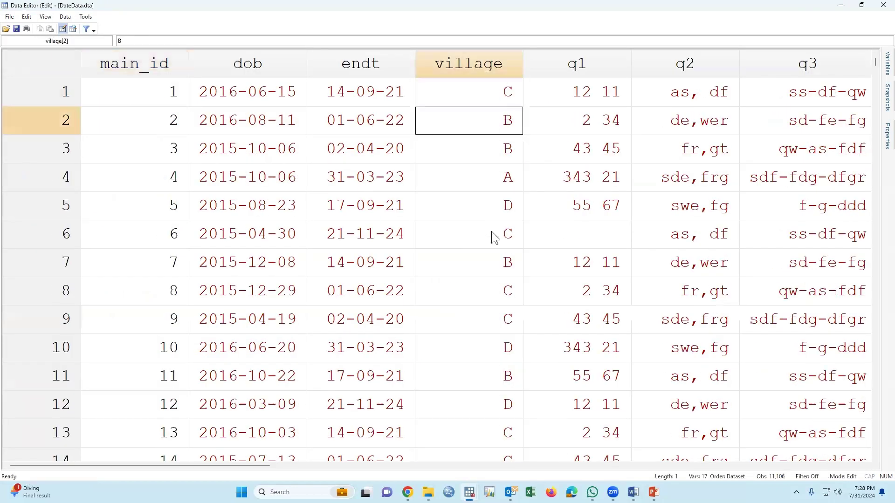
pyautogui.scroll(-14, 500, 298)
pyautogui.scroll(-4, 505, 326)
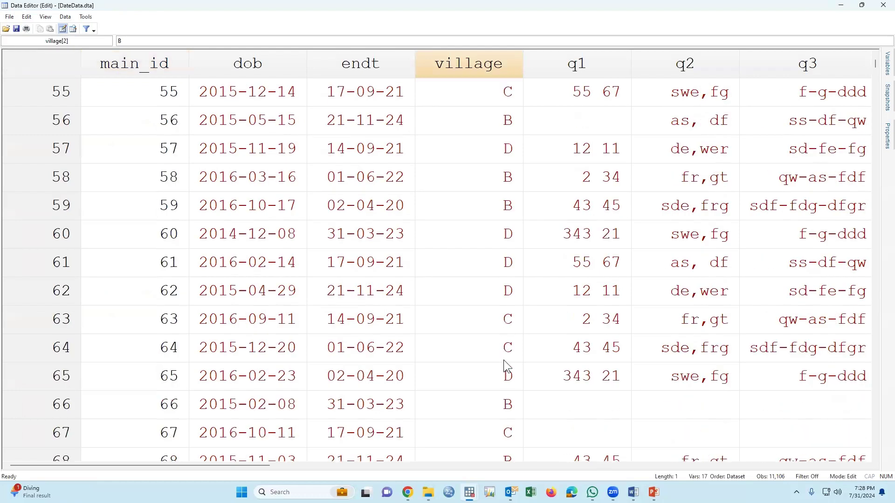
pyautogui.scroll(18, 504, 356)
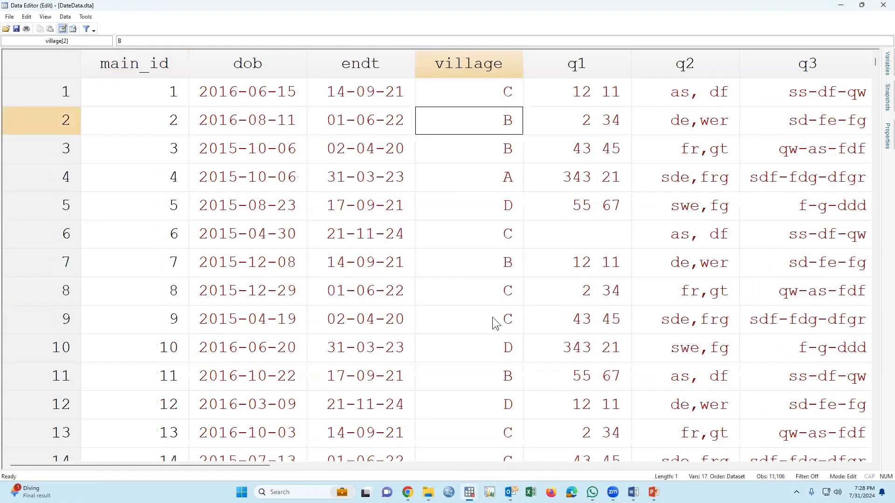
pyautogui.click(489, 264)
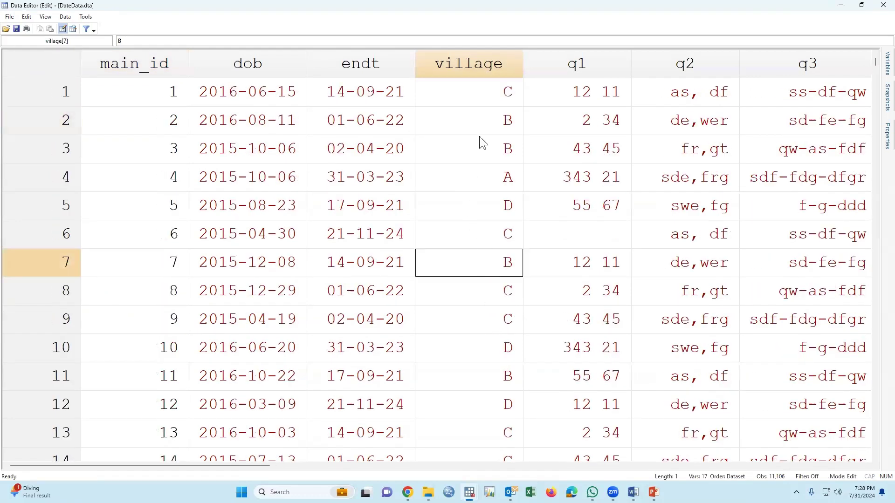
pyautogui.click(479, 92)
pyautogui.click(505, 148)
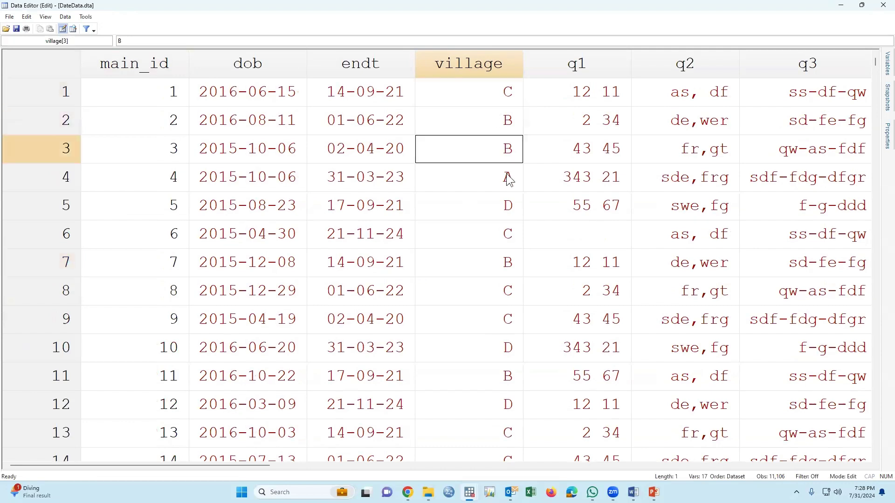
pyautogui.scroll(-9, 494, 254)
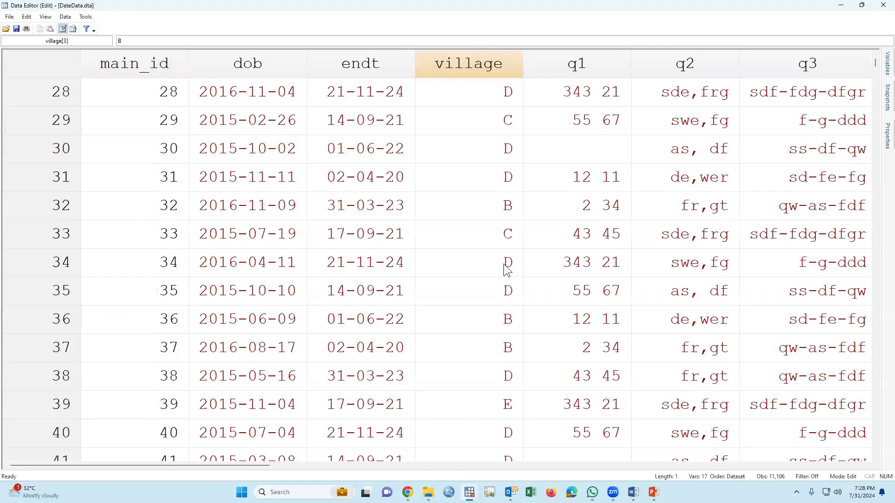
pyautogui.scroll(9, 492, 222)
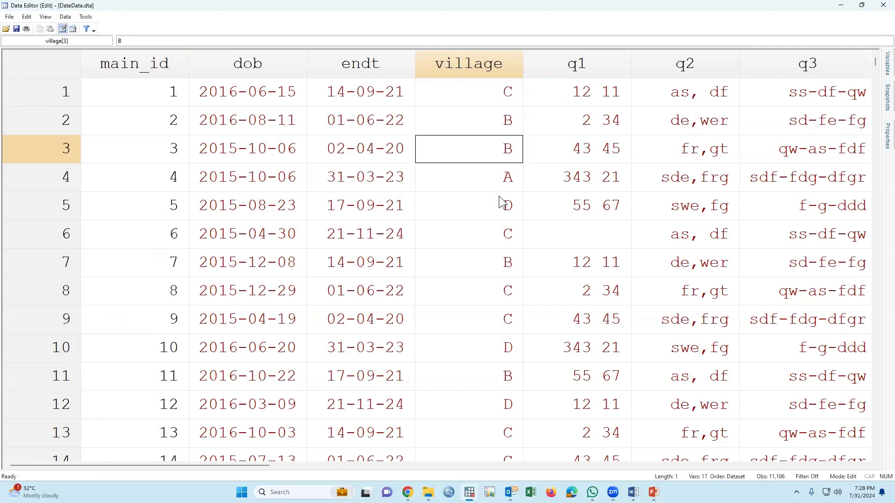
pyautogui.hotkey('alt', 'F4')
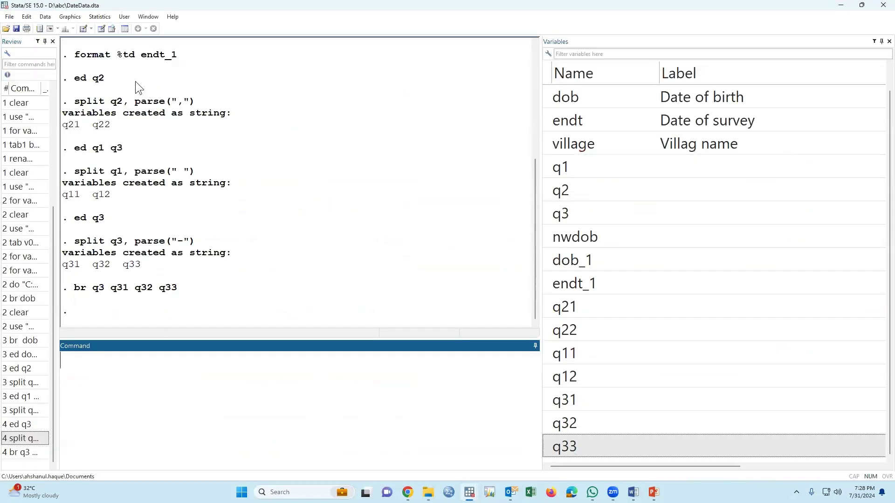
# Encode the string variable village into a new numeric variable villageNEW, with the value label named the same as the new variable
pyautogui.click(48, 17)
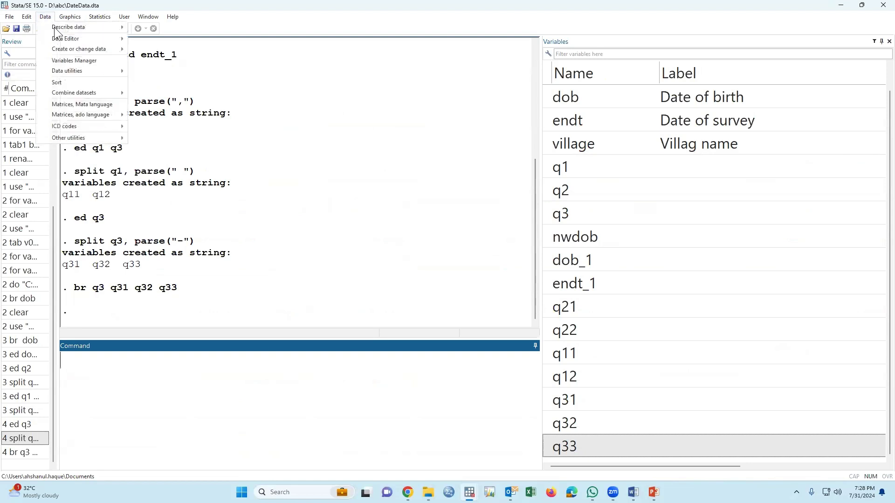
pyautogui.moveTo(71, 48)
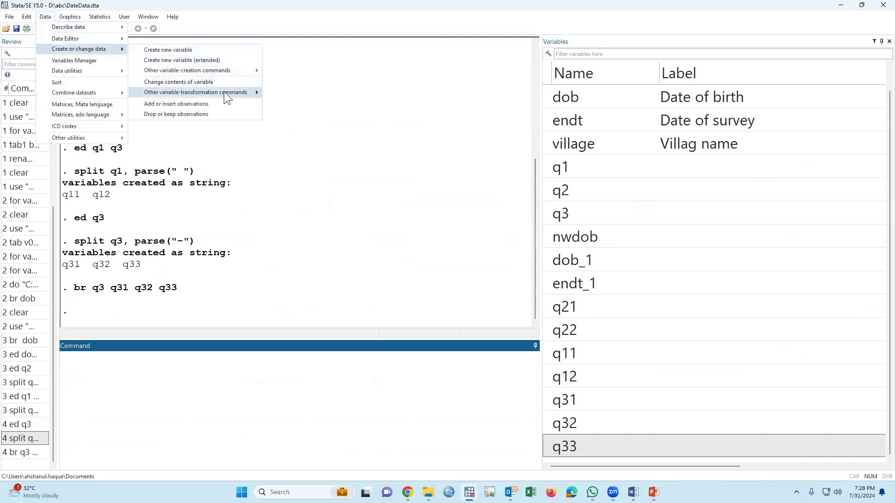
pyautogui.moveTo(233, 98)
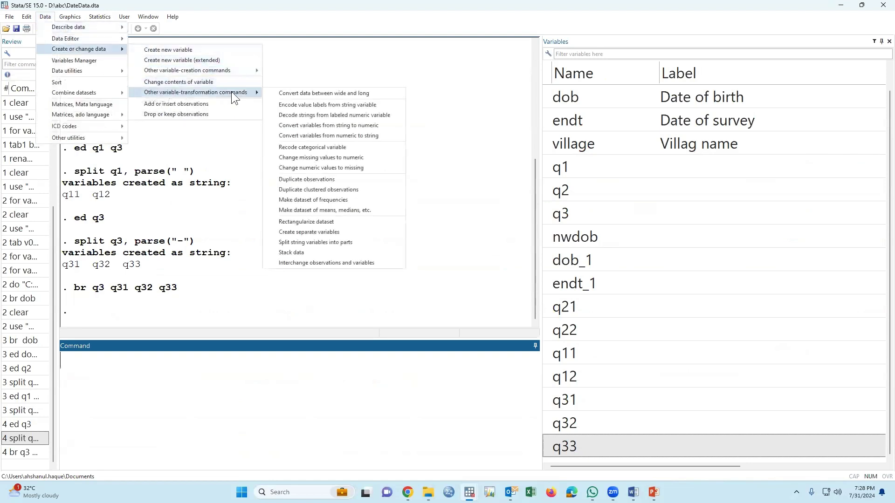
pyautogui.click(305, 106)
pyautogui.click(447, 209)
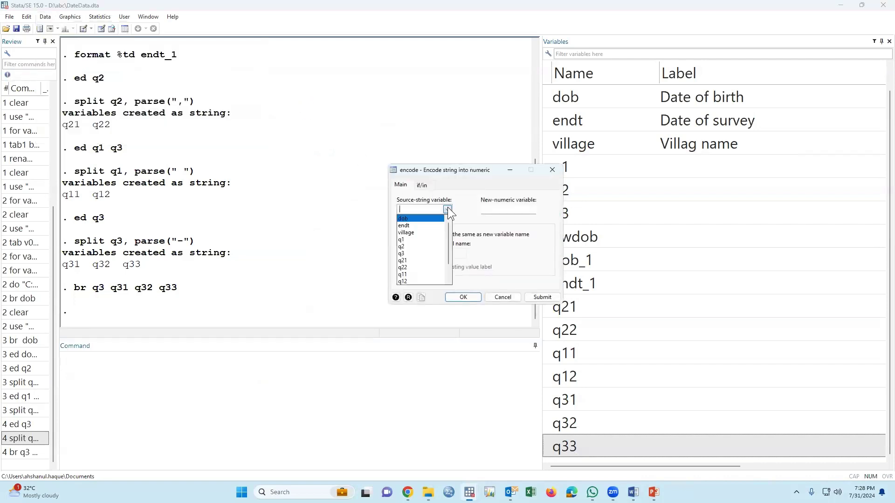
pyautogui.click(415, 232)
pyautogui.click(509, 210)
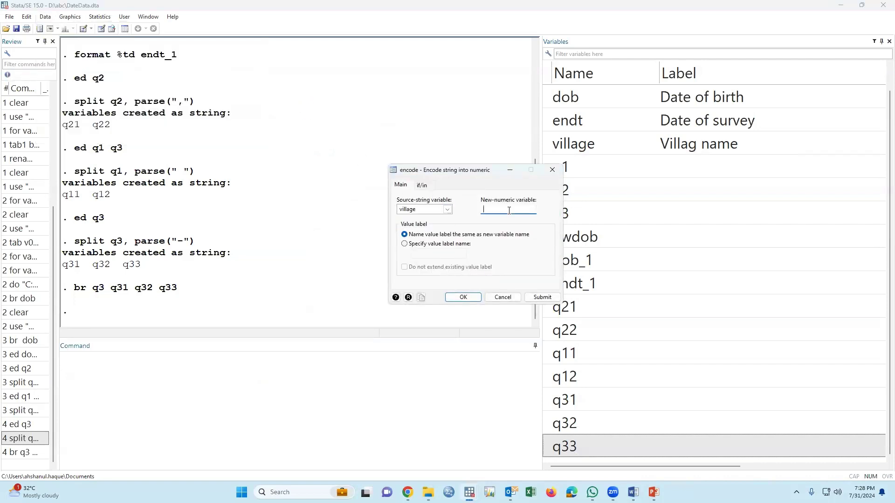
pyautogui.write('villageNEW')
pyautogui.click(418, 209)
pyautogui.moveTo(429, 210); pyautogui.dragTo(385, 208)
pyautogui.moveTo(515, 210); pyautogui.dragTo(476, 208)
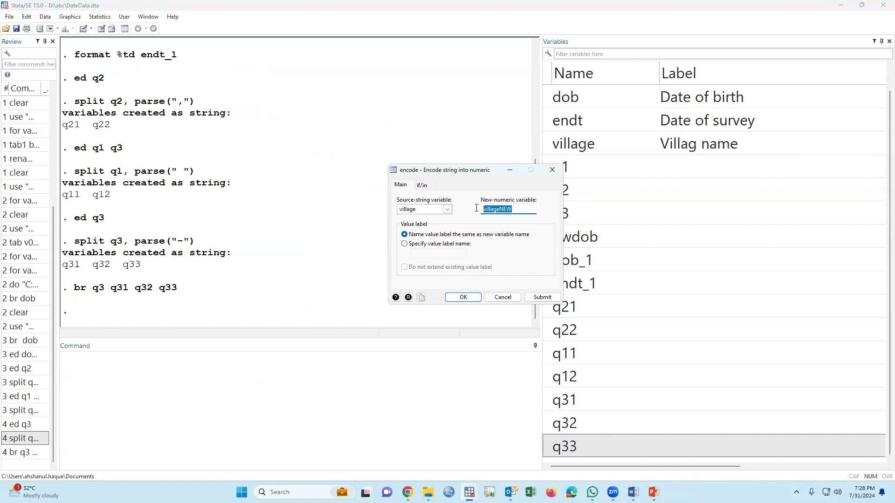
pyautogui.click(462, 299)
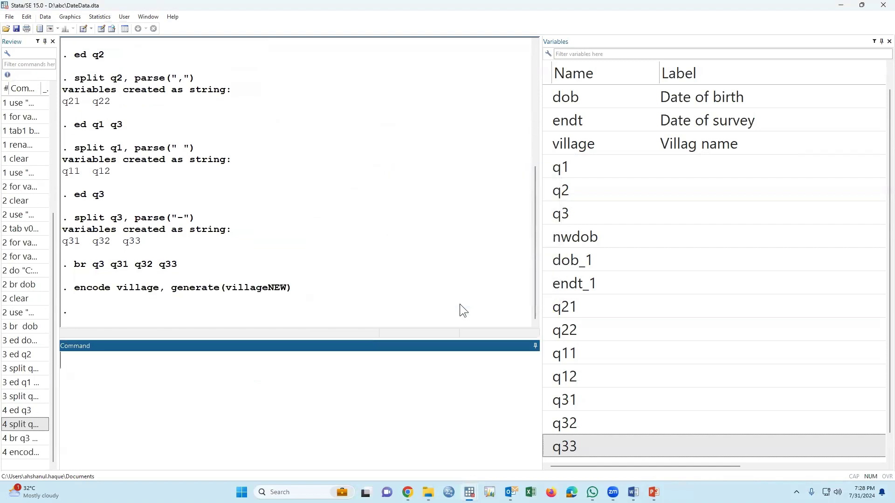
# Browse only village and villageNEW using the command br village villageNEW
pyautogui.write('vr')
pyautogui.press('BackSpace')
pyautogui.press('BackSpace')
pyautogui.press('BackSpace')
pyautogui.write('br')
pyautogui.doubleClick(551, 146)
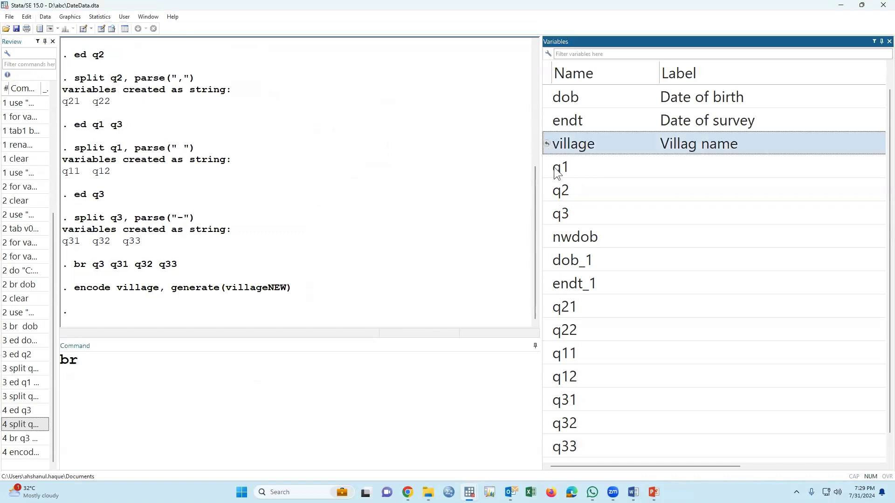
pyautogui.scroll(-1, 581, 269)
pyautogui.doubleClick(552, 449)
pyautogui.click(519, 447)
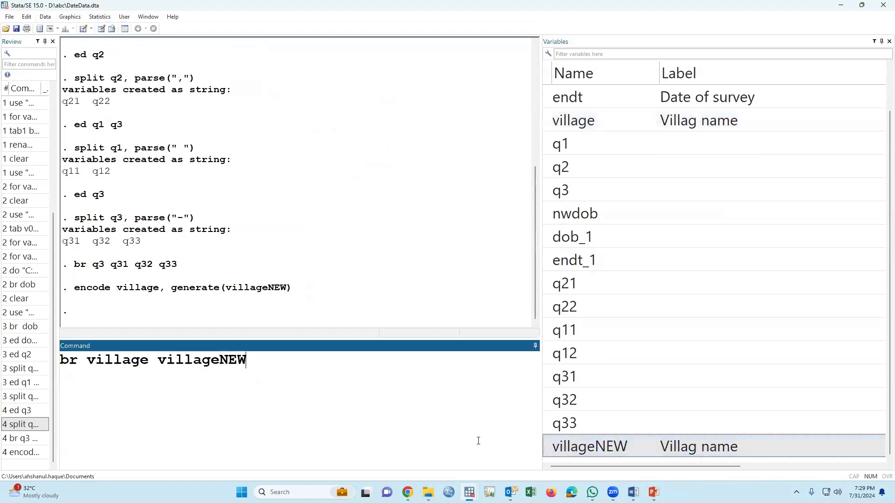
pyautogui.press('Return')
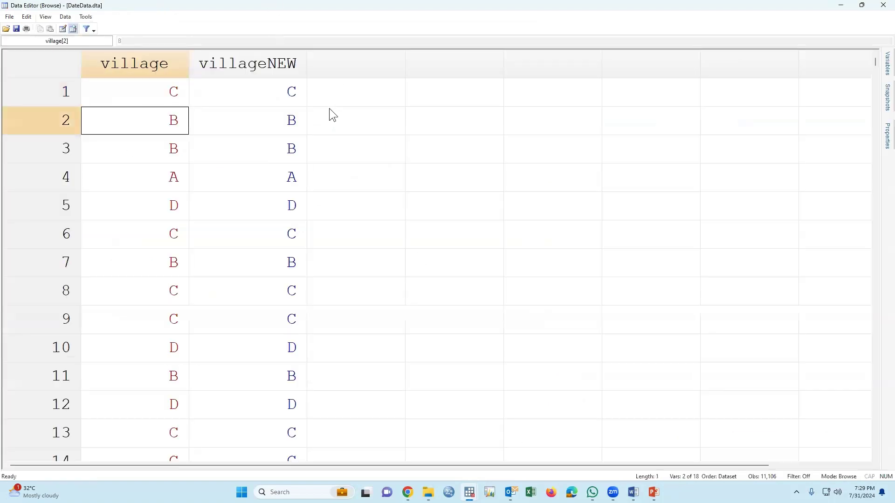
# Compare the villageNEW cells in rows 1, 2 and 4 with the original village strings, and close the data browser
pyautogui.click(176, 93)
pyautogui.click(291, 96)
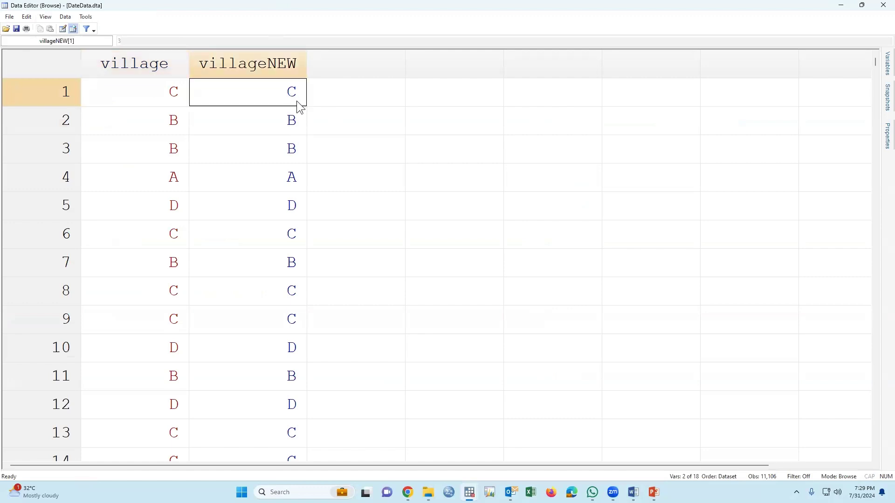
pyautogui.click(288, 128)
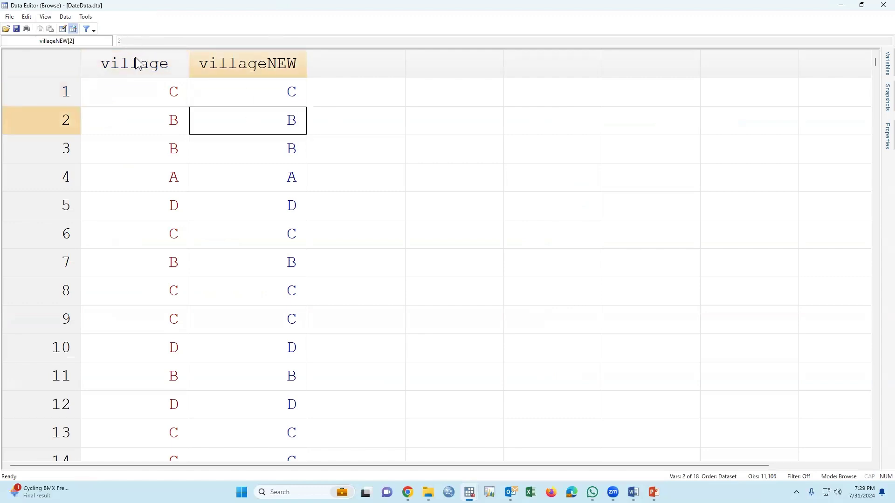
pyautogui.click(286, 177)
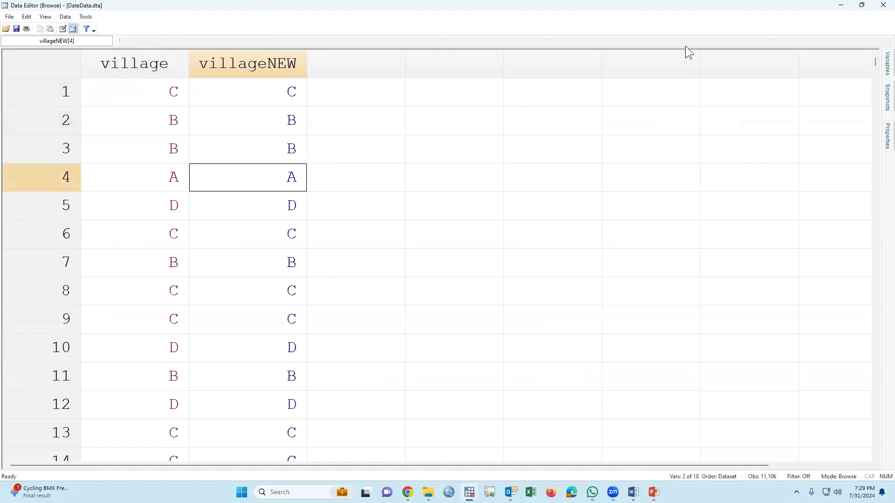
pyautogui.click(883, 5)
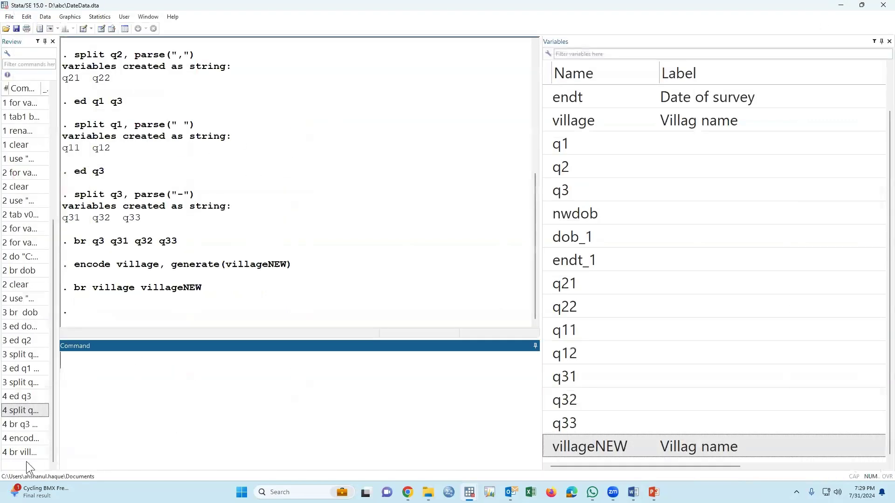
# Move the encode village, generate(villageNEW) command from the history into the Untitled3.do do-file, below the split commands, and return to the main window
pyautogui.click(27, 441)
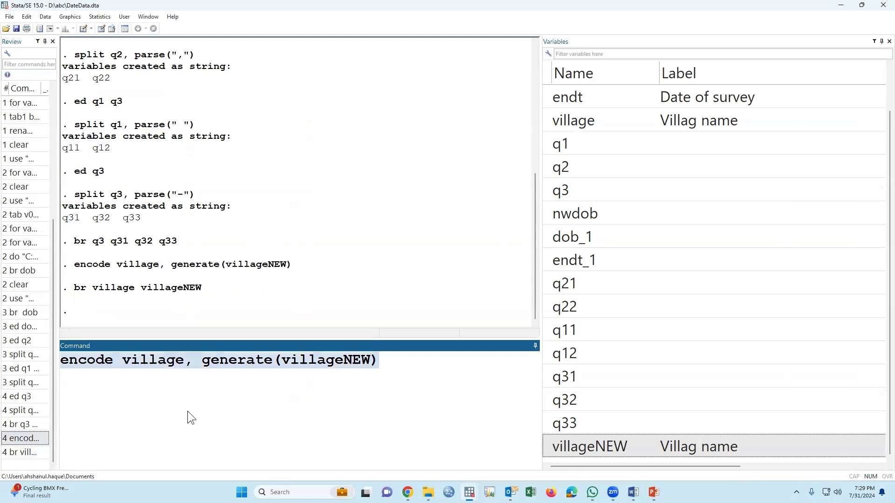
pyautogui.press('BackSpace')
pyautogui.moveTo(470, 490)
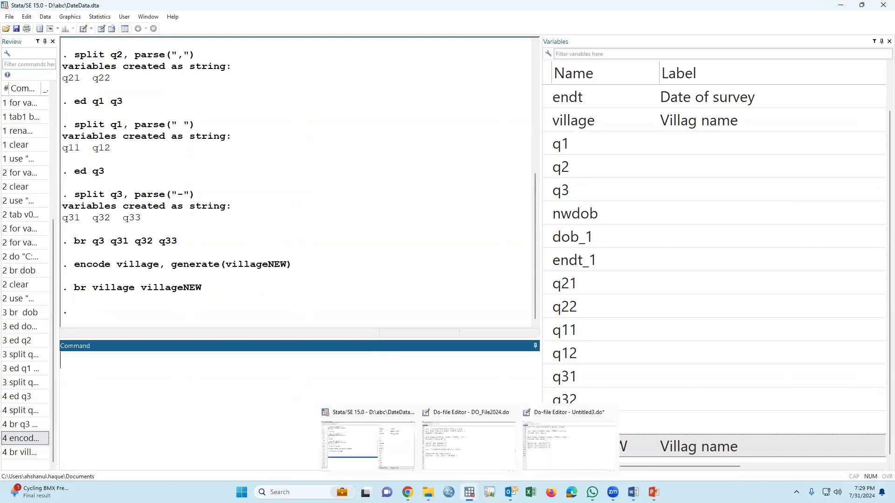
pyautogui.click(545, 457)
pyautogui.write('encode village, generate(villageNEW)')
pyautogui.press('Return')
pyautogui.press('Return')
pyautogui.press('Return')
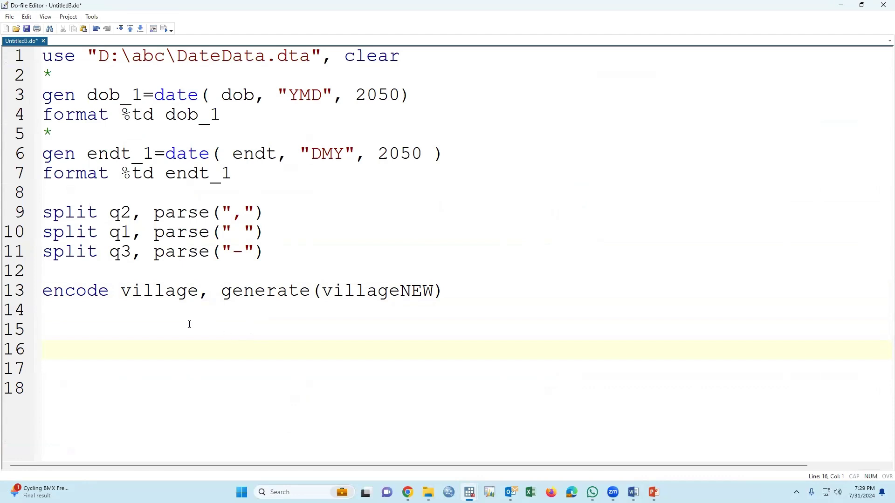
pyautogui.hotkey('alt', 'Tab')
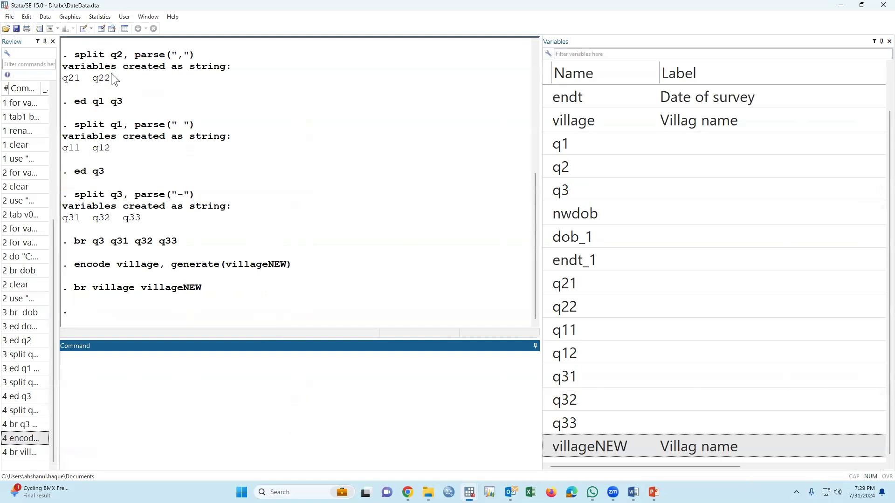
# Open the full dataset in the data editor and look across all columns, from main_id to villageNEW
pyautogui.click(101, 29)
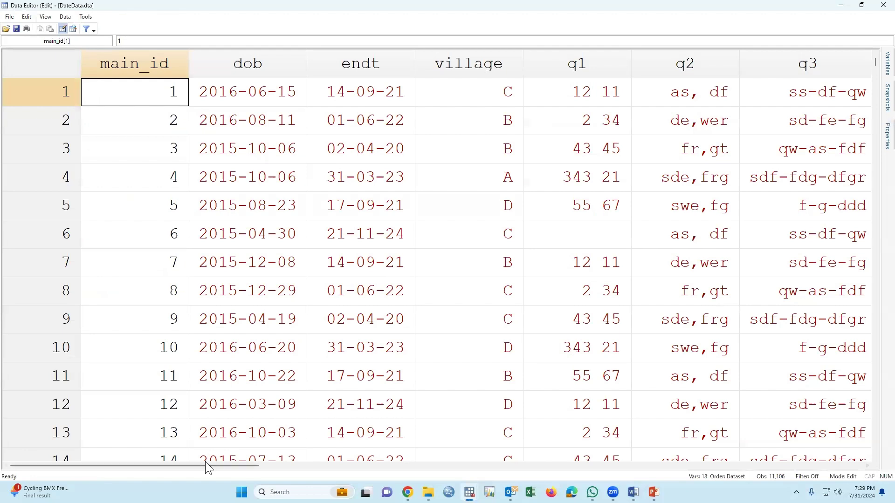
pyautogui.moveTo(206, 462); pyautogui.dragTo(264, 462)
pyautogui.moveTo(361, 460); pyautogui.dragTo(446, 464)
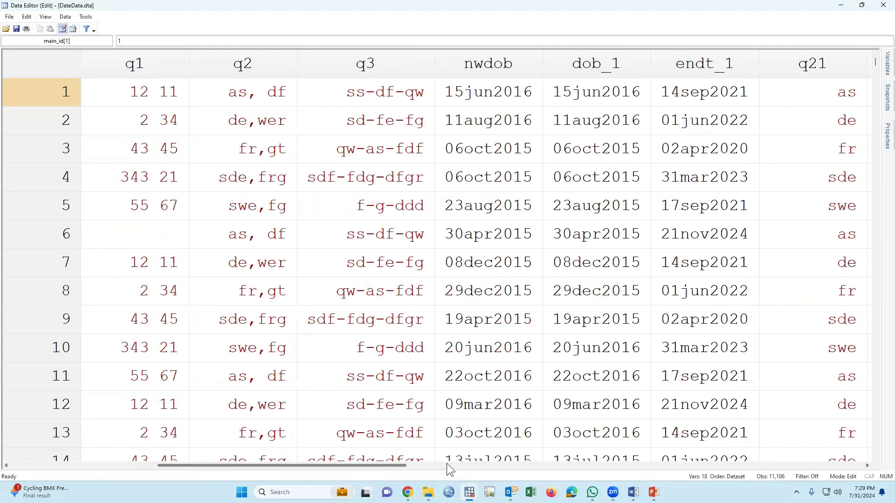
pyautogui.click(510, 462)
pyautogui.moveTo(527, 462); pyautogui.dragTo(266, 473)
pyautogui.hscroll(-8, 188, 469)
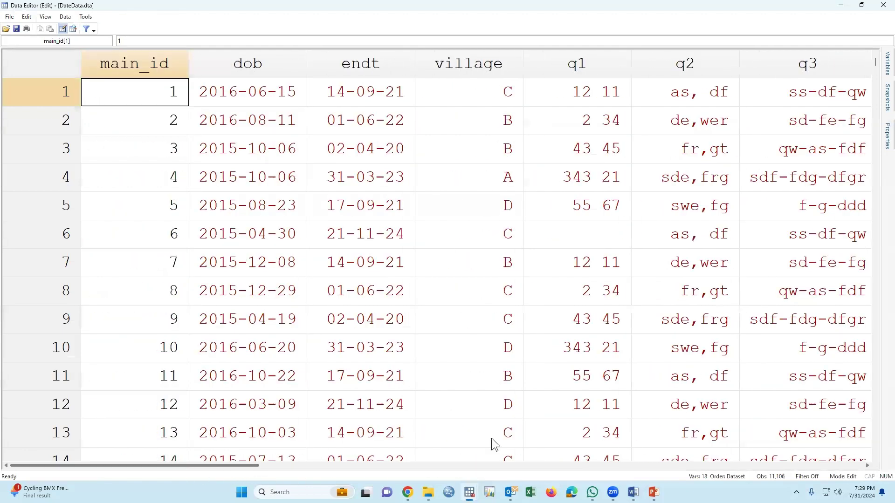
pyautogui.hscroll(2, 494, 443)
pyautogui.hscroll(5, 696, 438)
pyautogui.hscroll(-3, 598, 447)
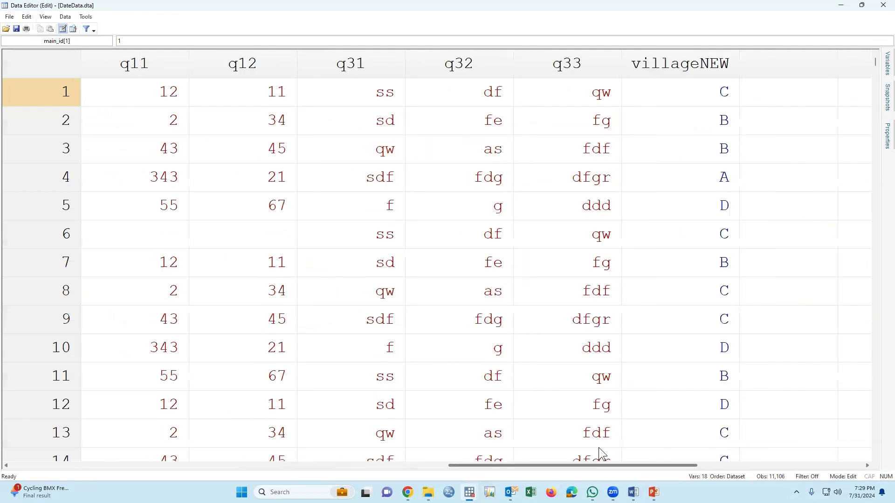
pyautogui.hscroll(-6, 472, 438)
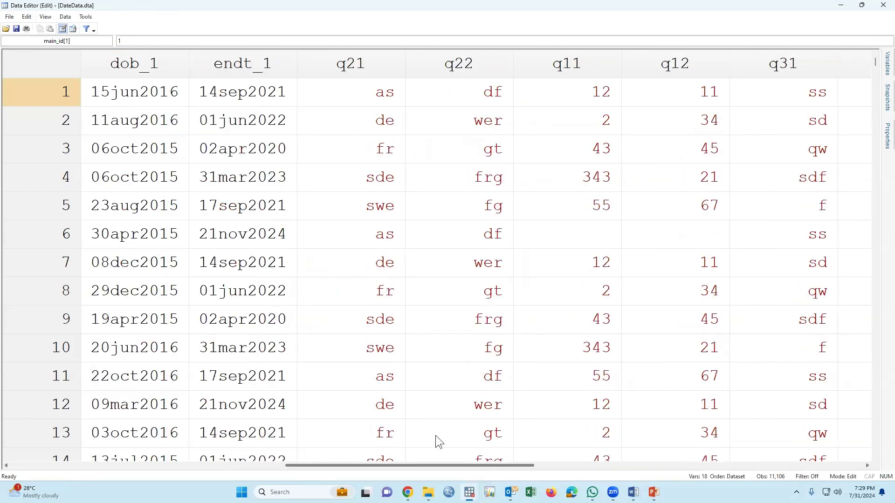
pyautogui.hscroll(4, 195, 198)
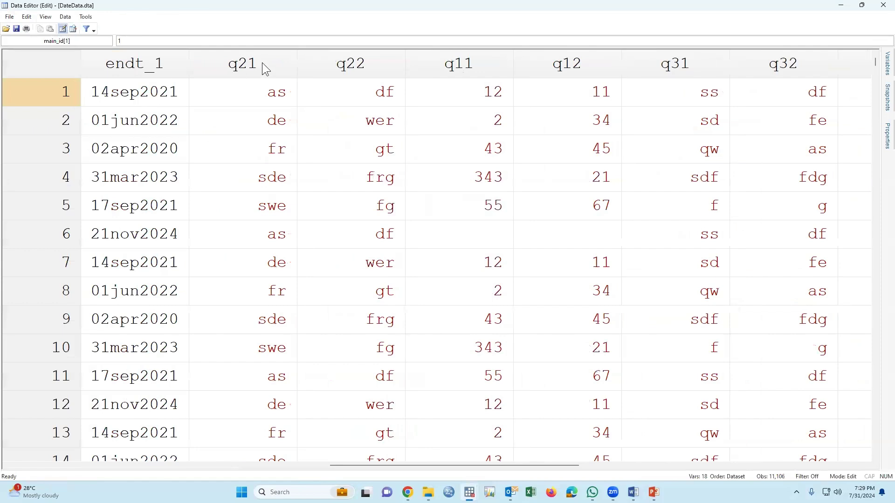
# Examine the values of the split variable q11 over the first rows, and minimize the data editor
pyautogui.click(497, 73)
pyautogui.scroll(-11, 506, 255)
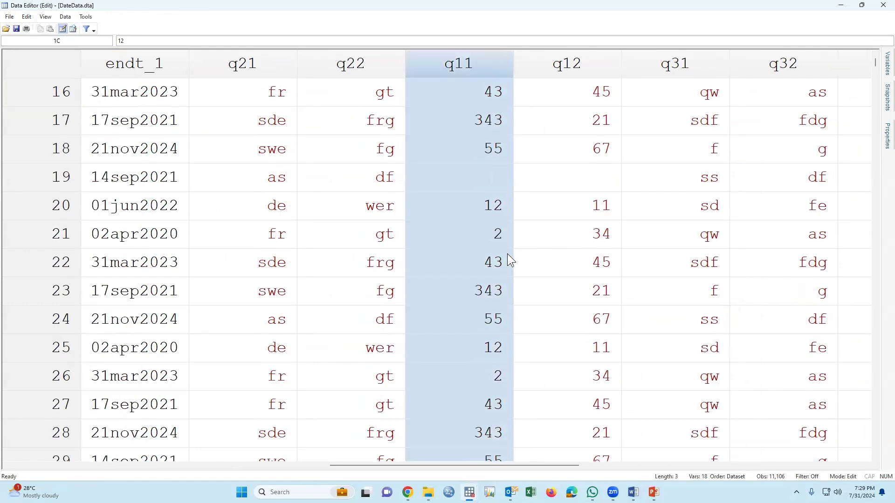
pyautogui.scroll(7, 507, 259)
pyautogui.scroll(4, 508, 259)
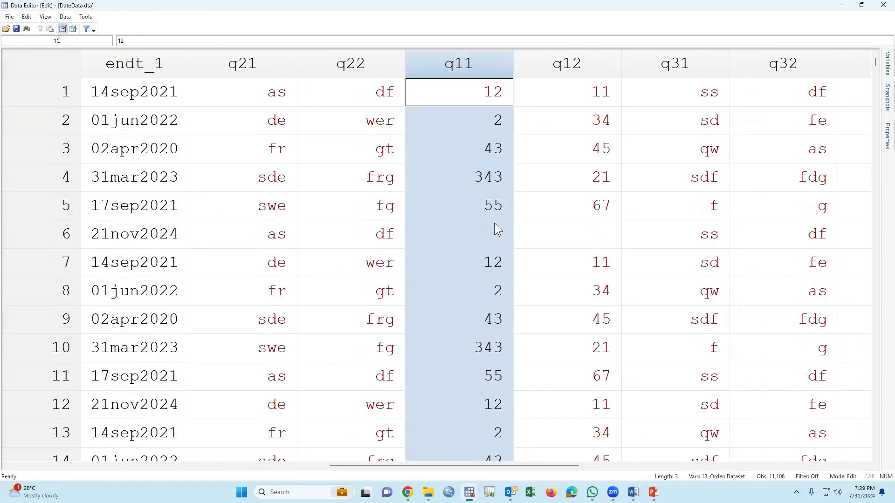
pyautogui.click(493, 219)
pyautogui.click(506, 68)
pyautogui.scroll(-12, 490, 193)
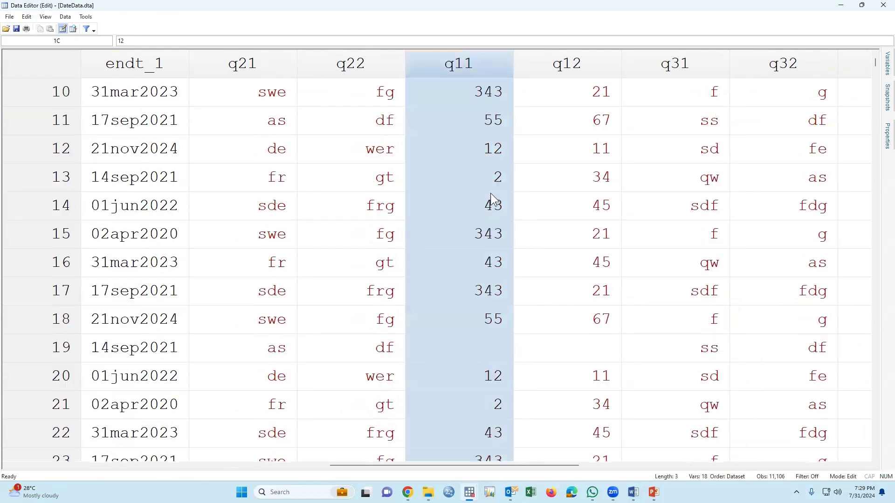
pyautogui.scroll(12, 485, 186)
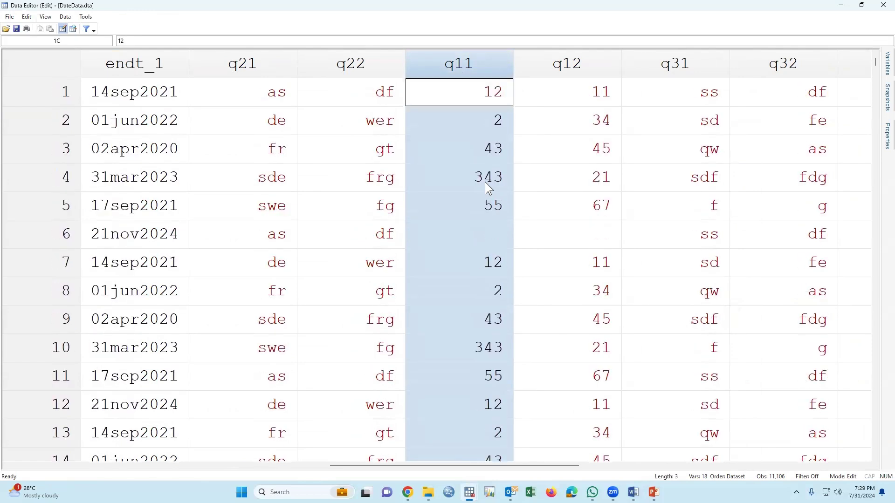
pyautogui.click(485, 180)
pyautogui.click(491, 74)
pyautogui.click(498, 321)
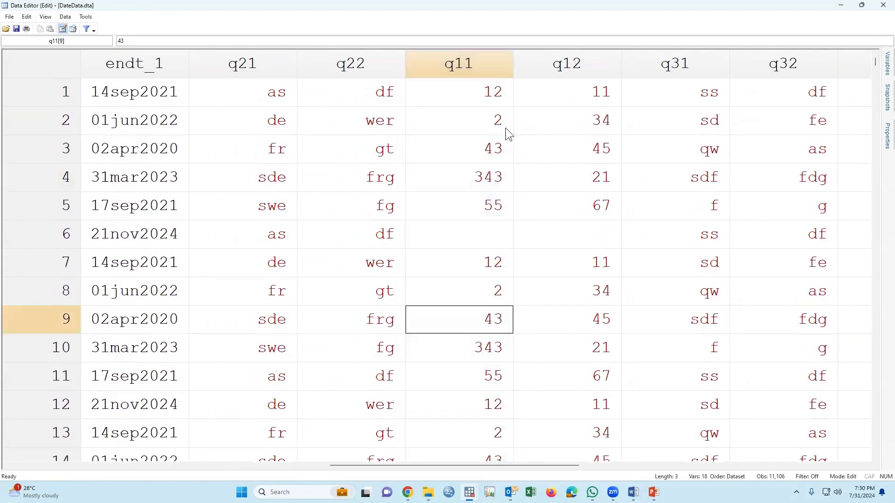
pyautogui.click(841, 6)
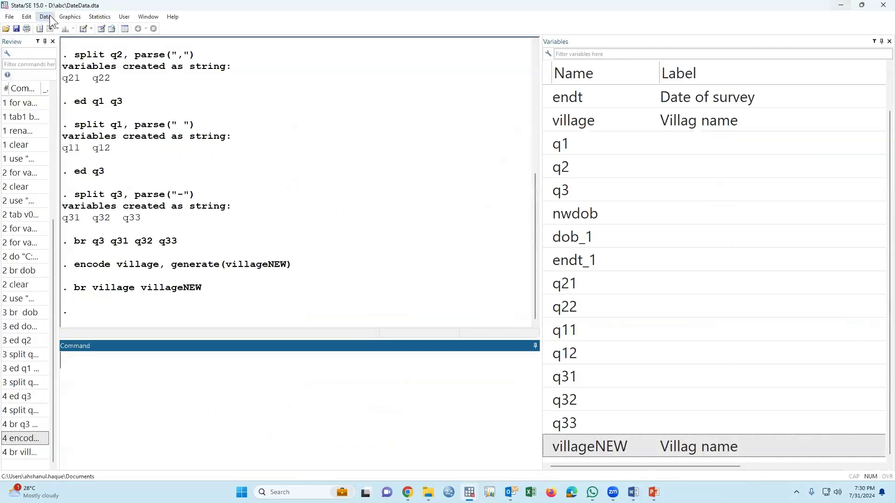
# Open the destring dialog for converting string variables to numeric, and recheck the q11 column in the data editor
pyautogui.click(45, 17)
pyautogui.moveTo(104, 51)
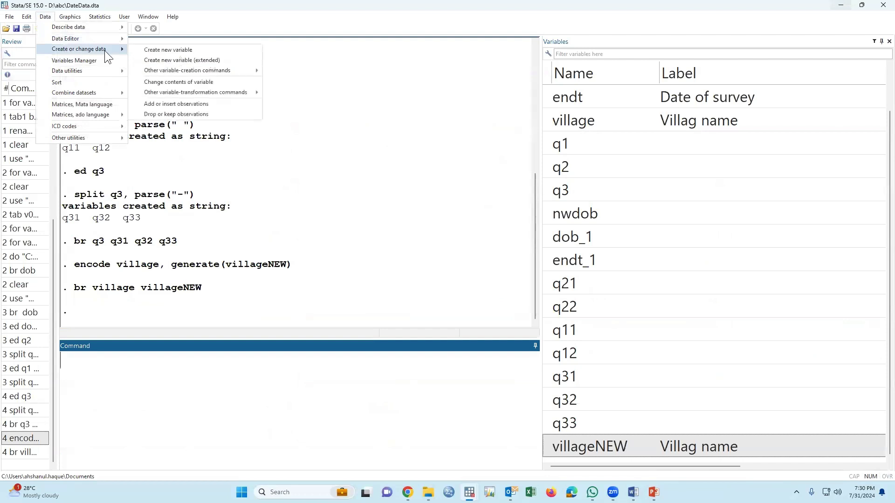
pyautogui.moveTo(254, 93)
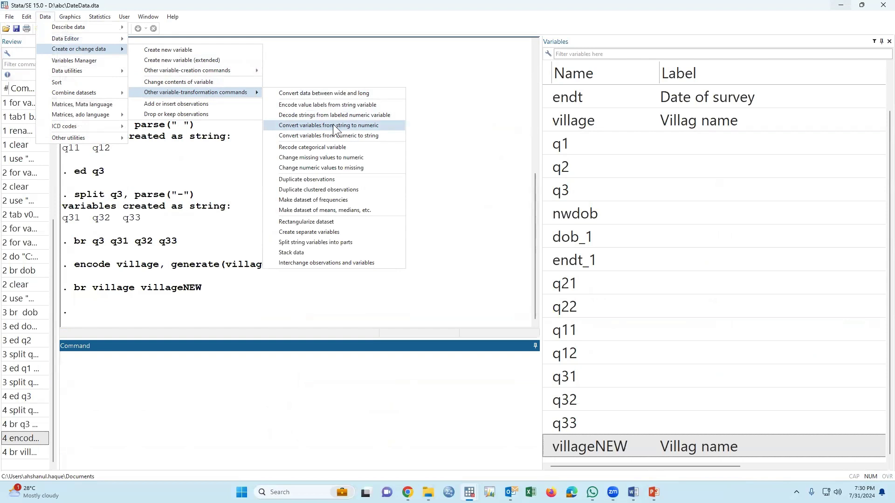
pyautogui.click(320, 125)
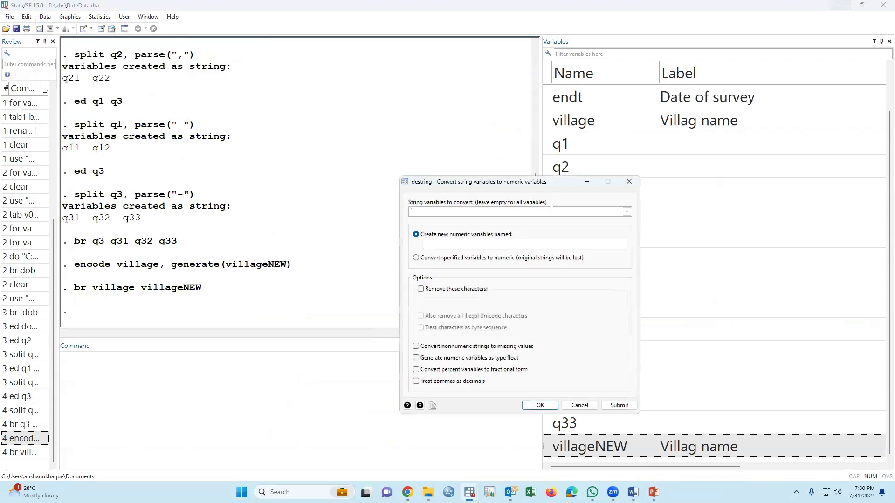
pyautogui.click(627, 212)
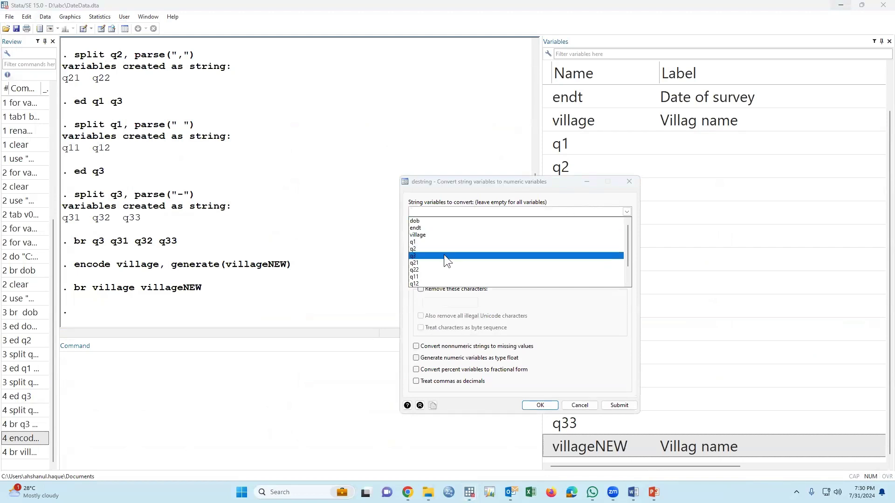
pyautogui.click(405, 197)
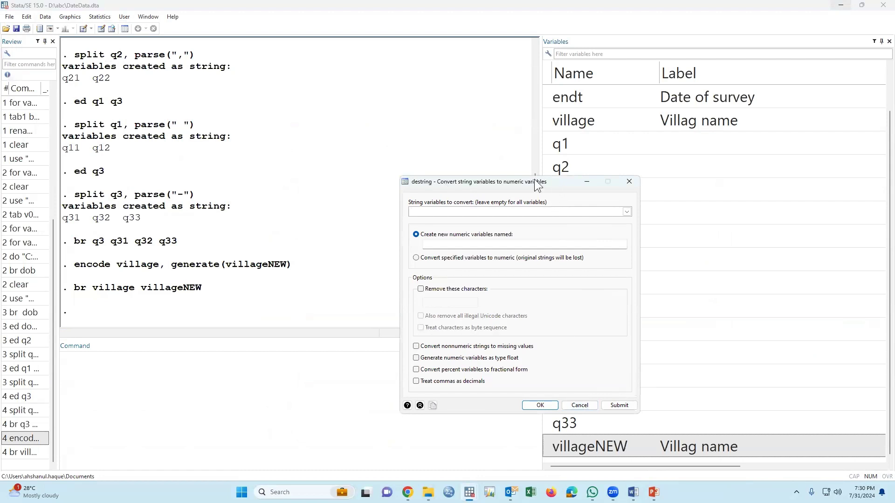
pyautogui.moveTo(538, 184); pyautogui.dragTo(348, 143)
pyautogui.moveTo(470, 492)
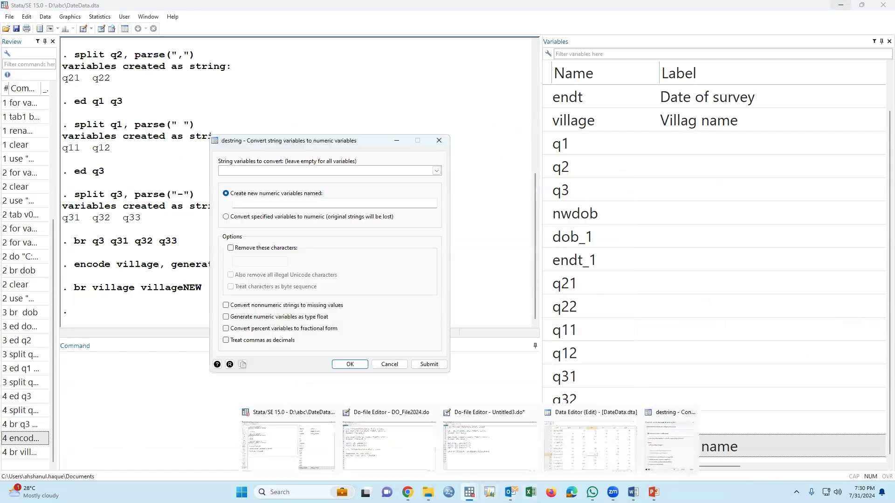
pyautogui.click(582, 448)
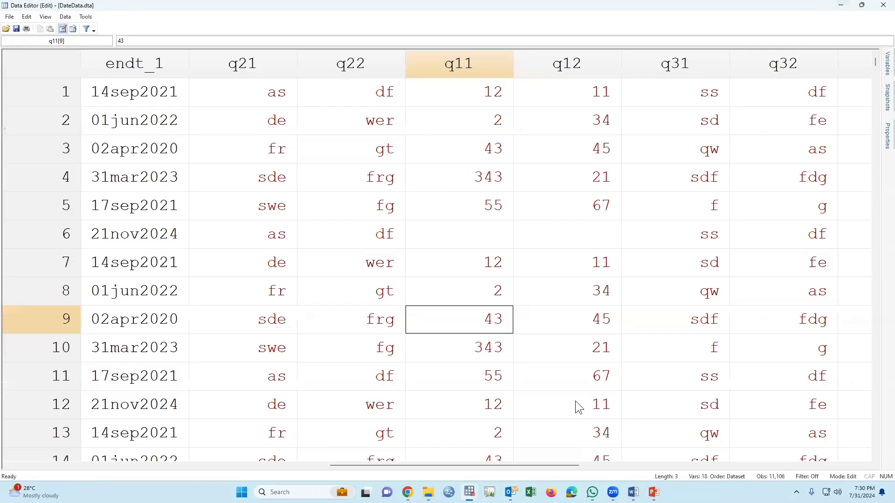
pyautogui.click(840, 5)
# Convert the string variable q11 to numeric with destring, replacing the original strings
pyautogui.click(436, 171)
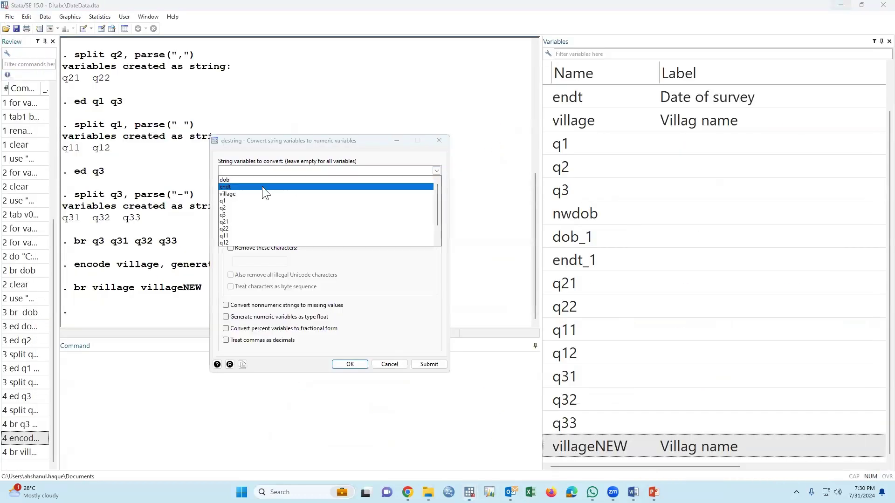
pyautogui.click(225, 235)
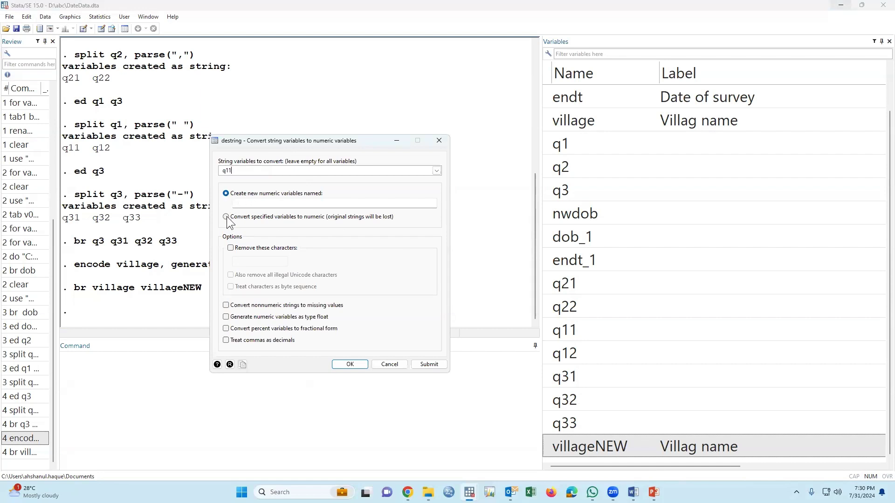
pyautogui.click(226, 217)
pyautogui.click(349, 365)
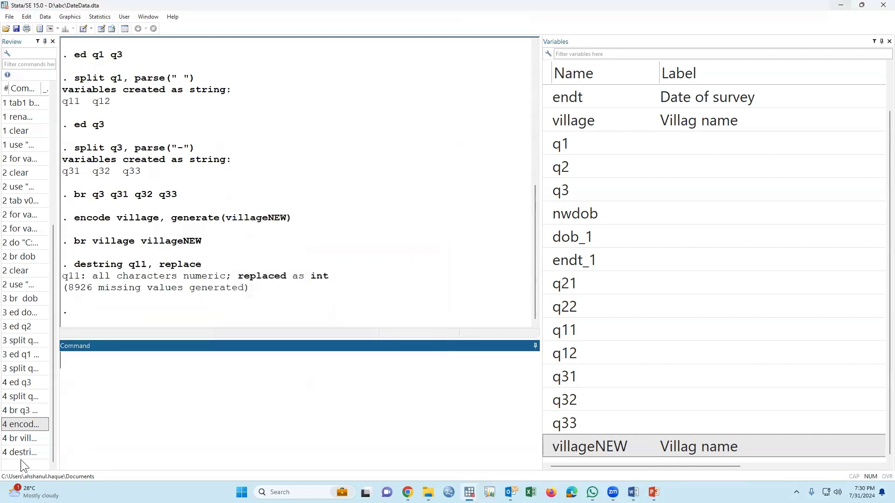
# Recall the executed destring command from the command history, cut it for the do-file, and leave the command line empty
pyautogui.click(20, 457)
pyautogui.doubleClick(157, 392)
pyautogui.hotkey('ctrl', 'a')
pyautogui.press('BackSpace')
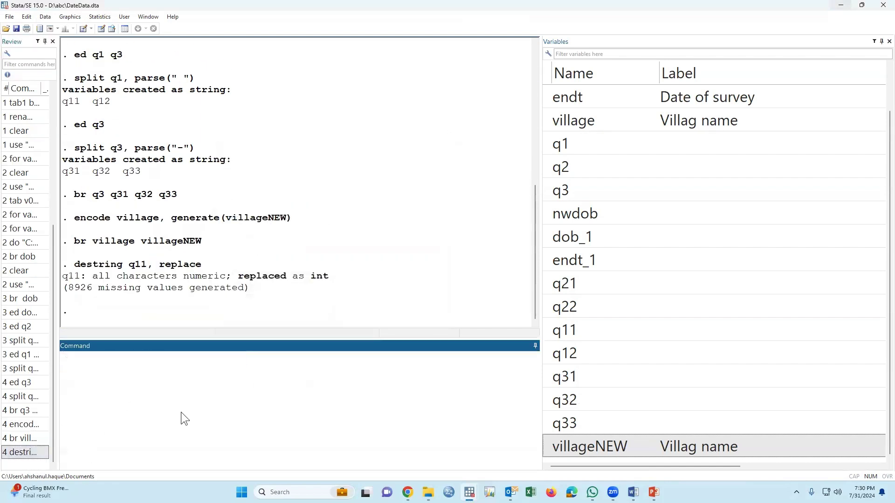
# Examine the converted q11 column over several dozen rows in the data editor, and minimize the editor
pyautogui.moveTo(469, 492)
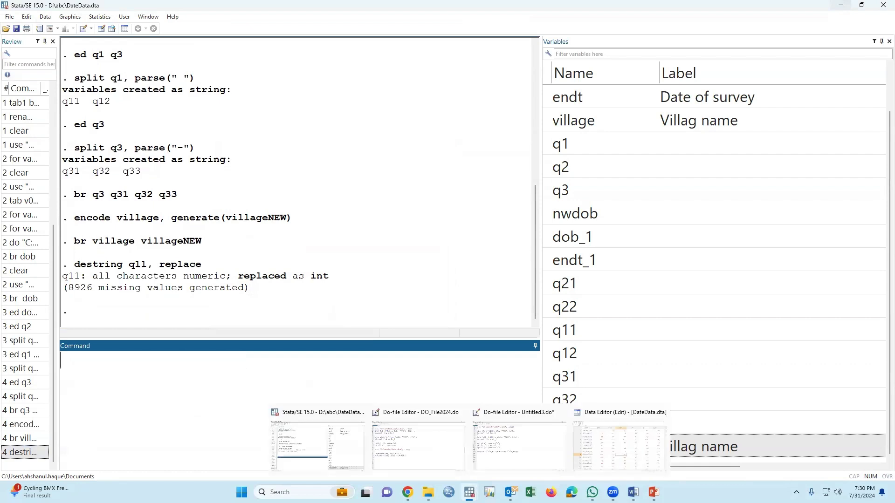
pyautogui.click(638, 434)
pyautogui.click(511, 197)
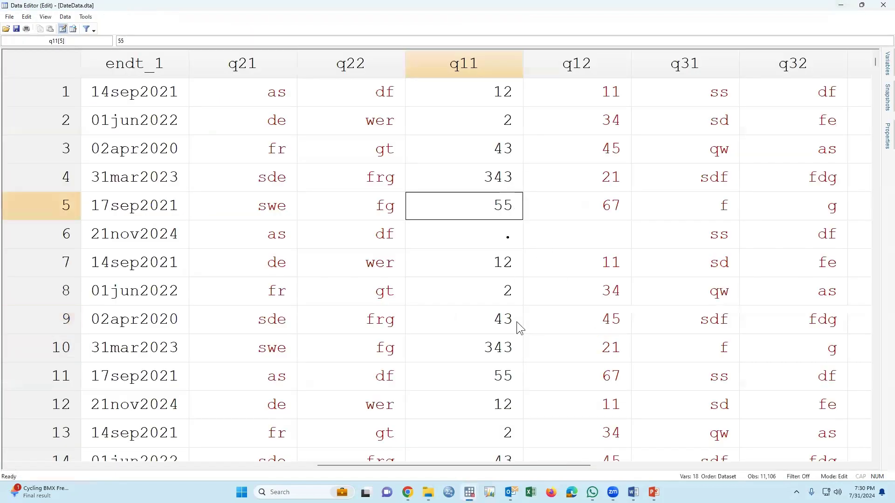
pyautogui.scroll(-12, 512, 347)
pyautogui.click(496, 350)
pyautogui.scroll(-5, 495, 359)
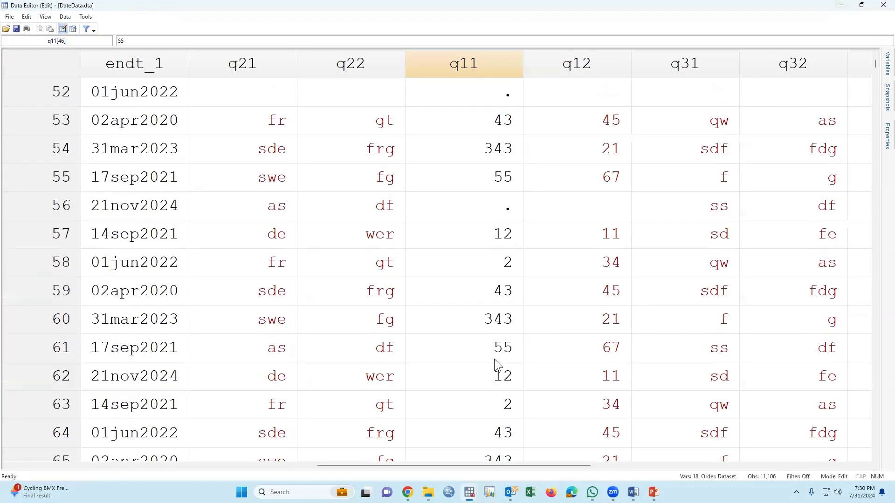
pyautogui.scroll(13, 495, 358)
pyautogui.scroll(4, 493, 359)
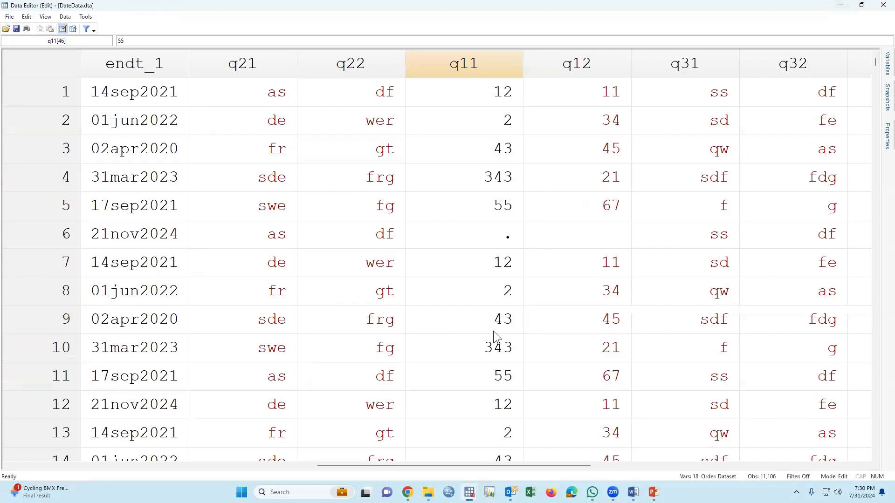
pyautogui.click(499, 181)
pyautogui.scroll(-1, 490, 345)
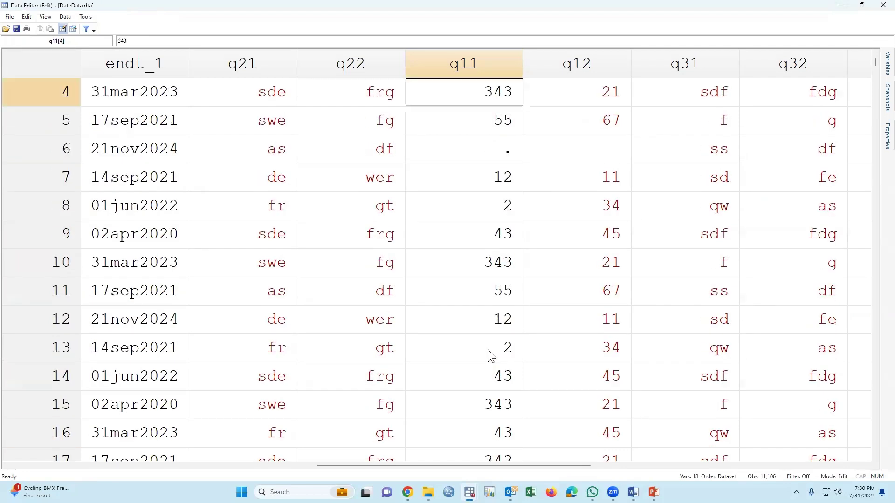
pyautogui.scroll(-5, 490, 356)
pyautogui.click(858, 6)
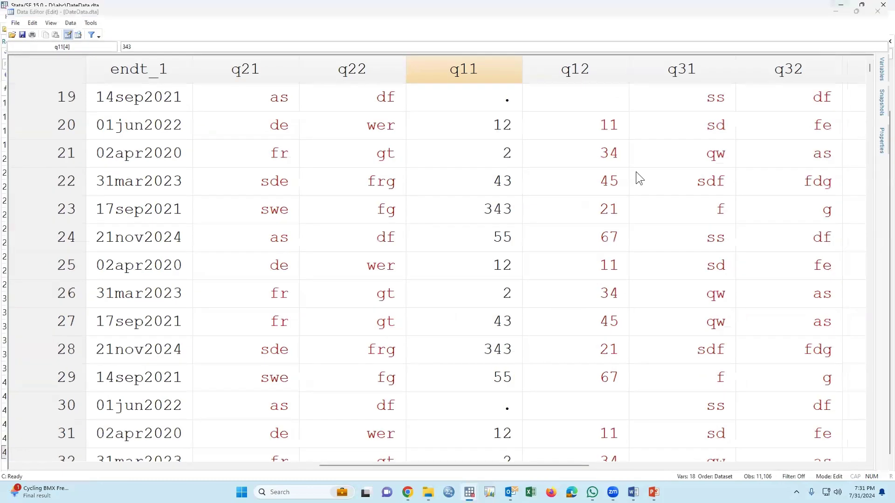
# Add the command "destring q11, replace" to the untitled do-file below the encode line, followed by blank lines
pyautogui.hotkey('alt', 'Tab')
pyautogui.moveTo(469, 492)
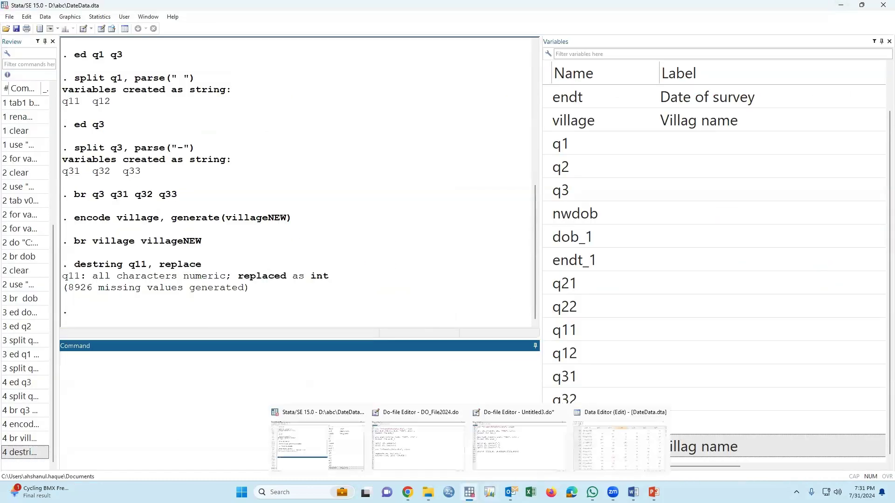
pyautogui.click(484, 447)
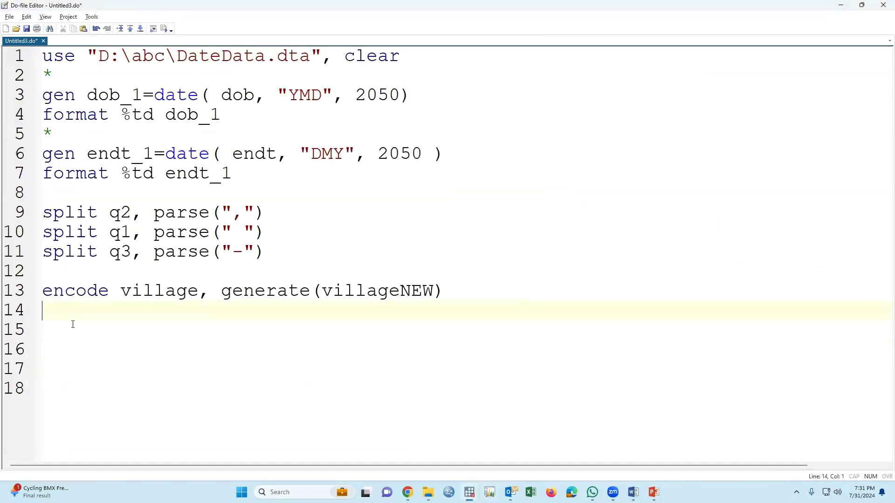
pyautogui.write('destring q11, replace')
pyautogui.press('Return')
pyautogui.press('Return')
pyautogui.press('Return')
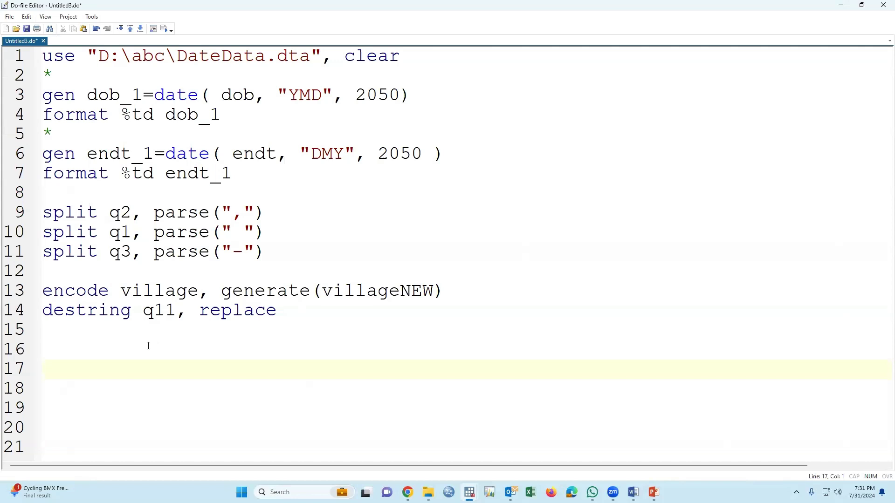
# Convert the numeric variable q11 back to string with tostring, replacing the original numeric variable
pyautogui.hotkey('alt', 'Tab')
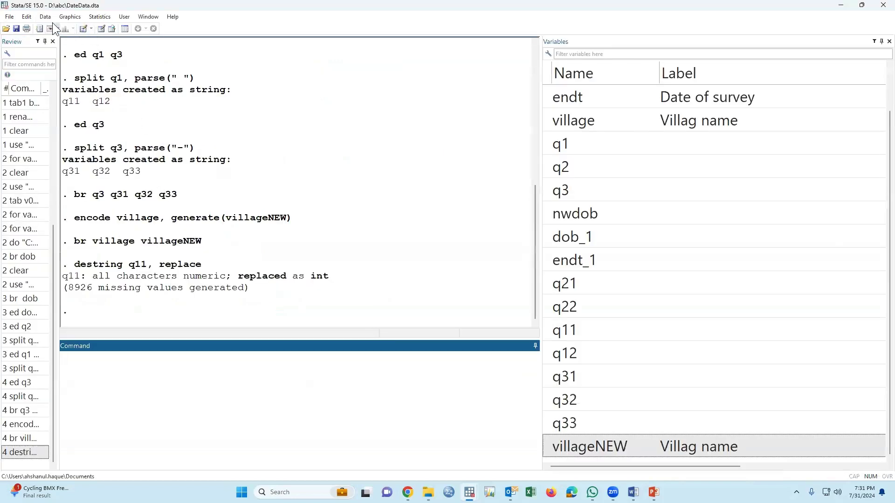
pyautogui.click(48, 17)
pyautogui.moveTo(68, 48)
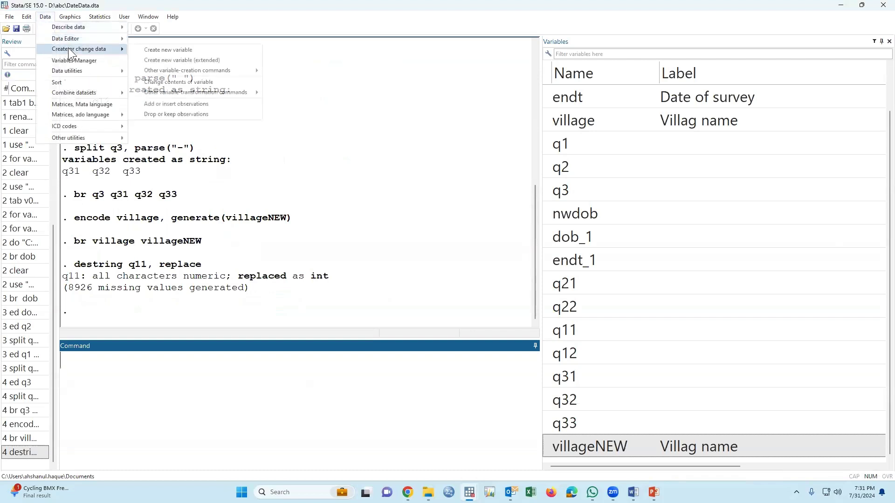
pyautogui.moveTo(217, 92)
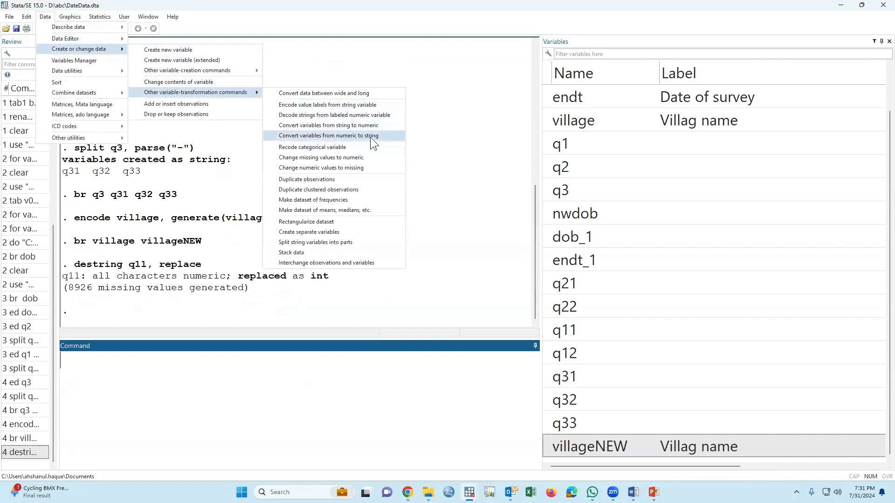
pyautogui.click(330, 135)
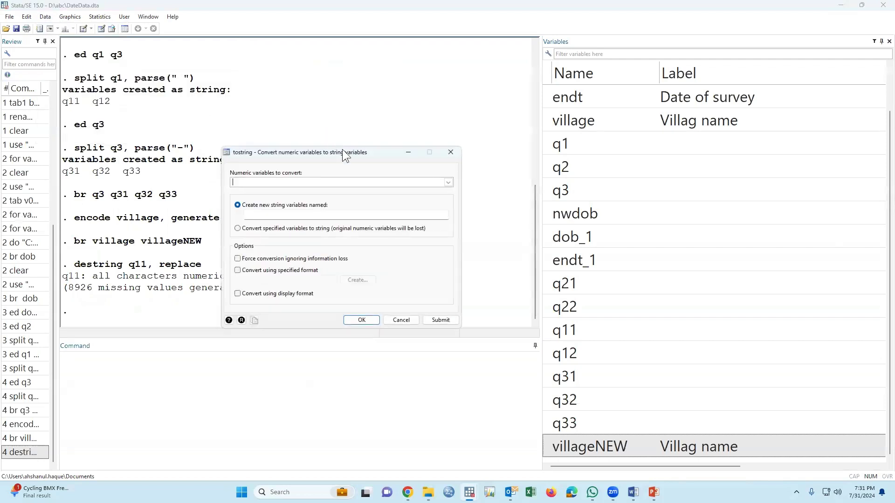
pyautogui.click(448, 182)
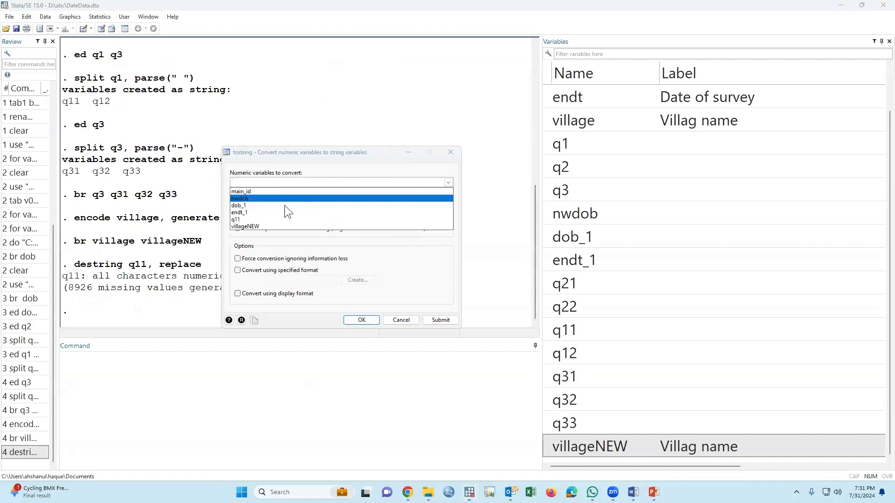
pyautogui.click(240, 220)
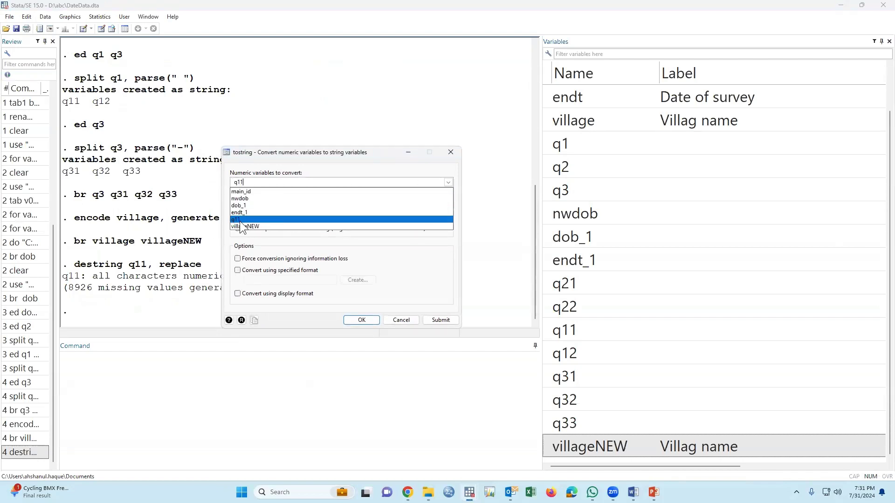
pyautogui.click(313, 149)
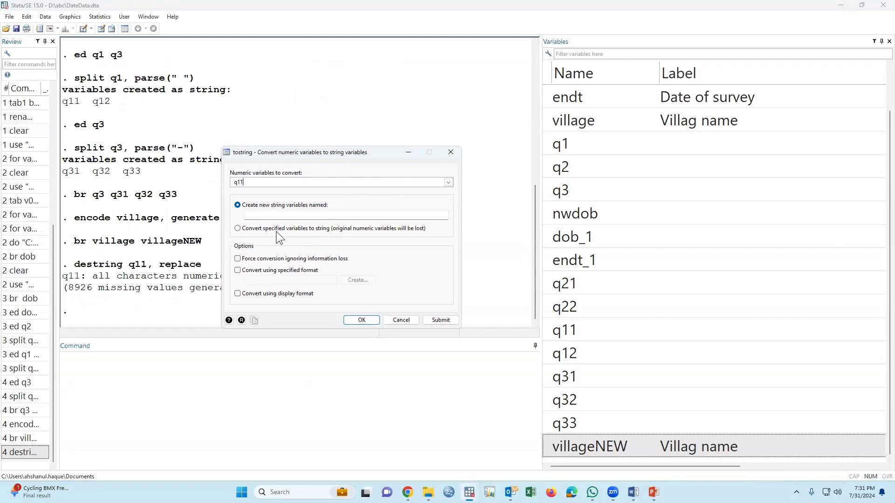
pyautogui.click(238, 228)
pyautogui.click(362, 320)
# Recall the tostring command from the command history, copy it, and clear the command line
pyautogui.click(33, 453)
pyautogui.click(135, 410)
pyautogui.hotkey('ctrl', 'a')
pyautogui.hotkey('ctrl', 'c')
pyautogui.press('Delete')
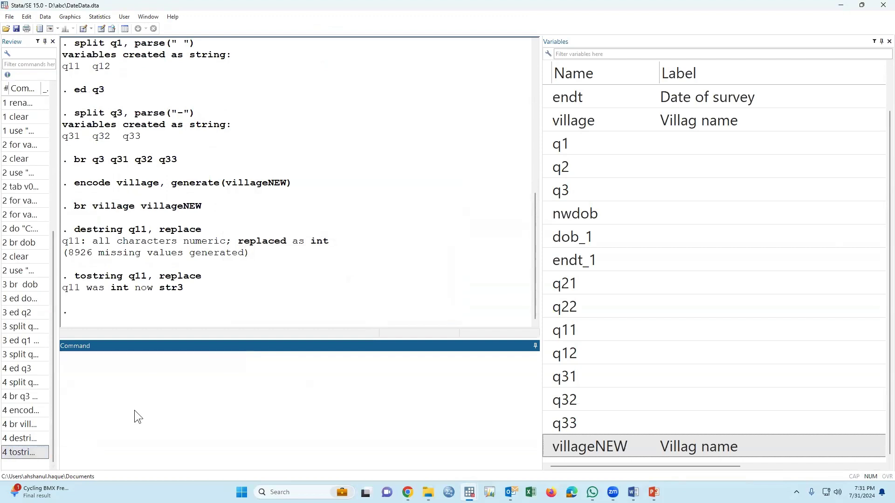
# Check the storage type and values of q11 in the data editor after the tostring conversion, and minimize the editor
pyautogui.hotkey('ctrl', '9')
pyautogui.moveTo(469, 492)
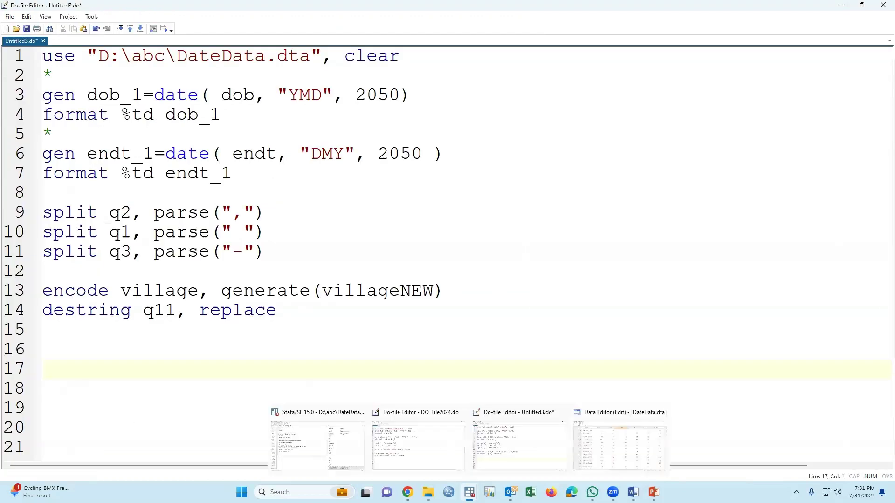
pyautogui.click(608, 434)
pyautogui.click(493, 149)
pyautogui.click(489, 326)
pyautogui.scroll(-5, 492, 363)
pyautogui.click(492, 363)
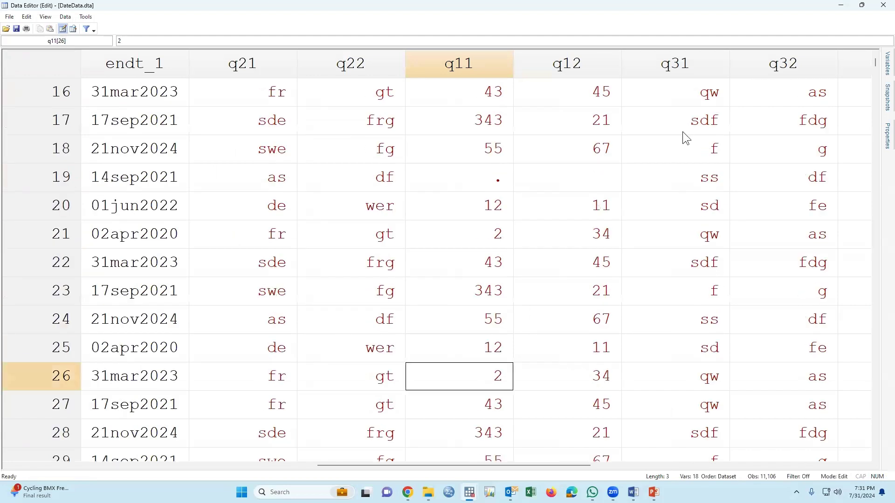
pyautogui.click(840, 5)
# Paste "tostring q11, replace" below the destring line of the do-file, and look over the whole script
pyautogui.click(56, 342)
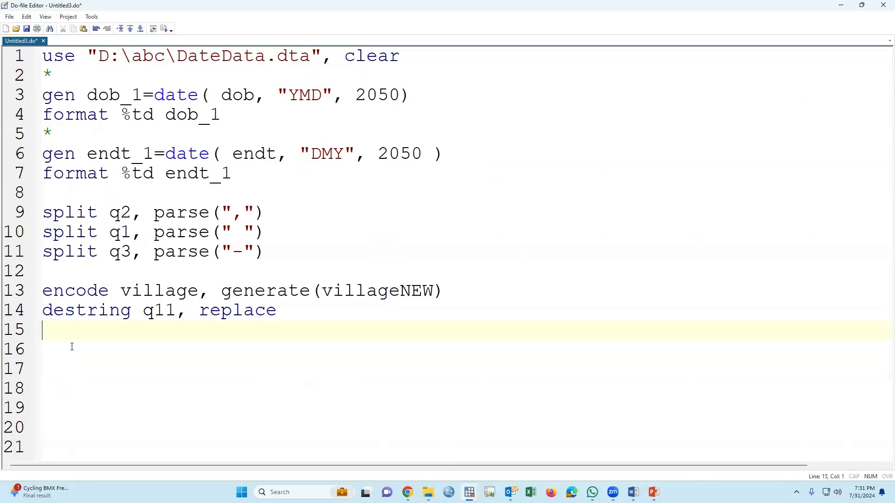
pyautogui.hotkey('ctrl', 'v')
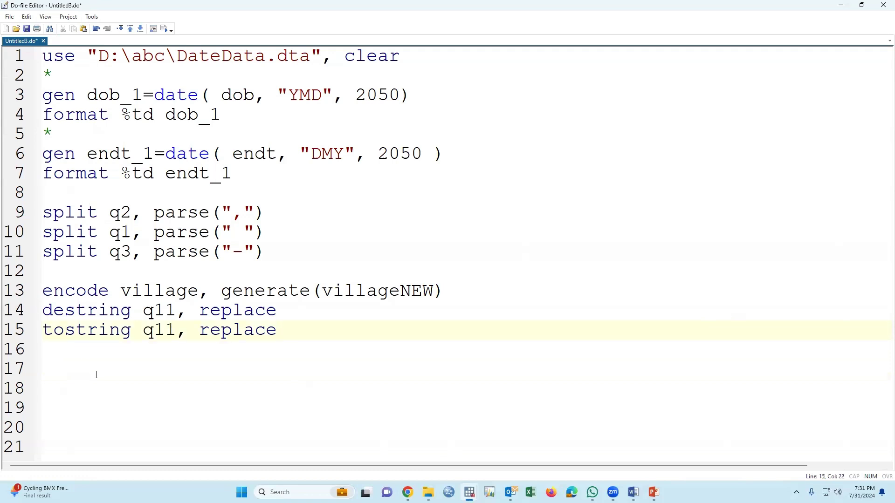
pyautogui.moveTo(43, 57); pyautogui.dragTo(282, 335)
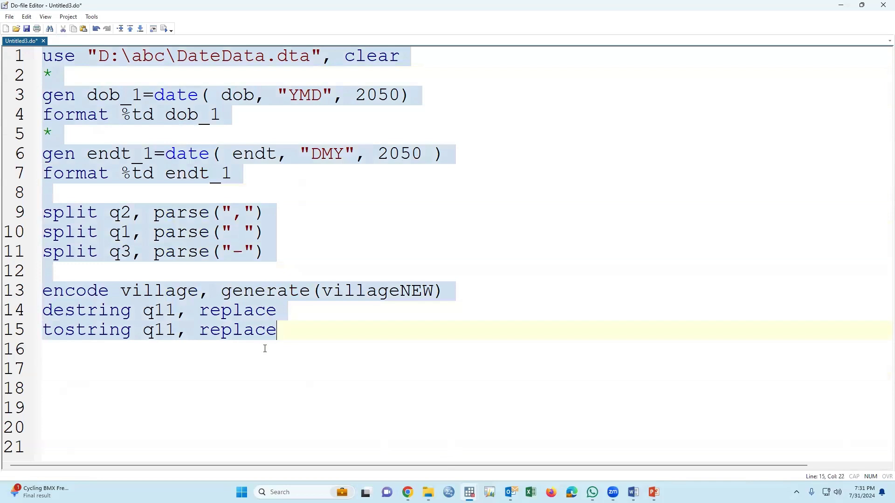
pyautogui.click(239, 349)
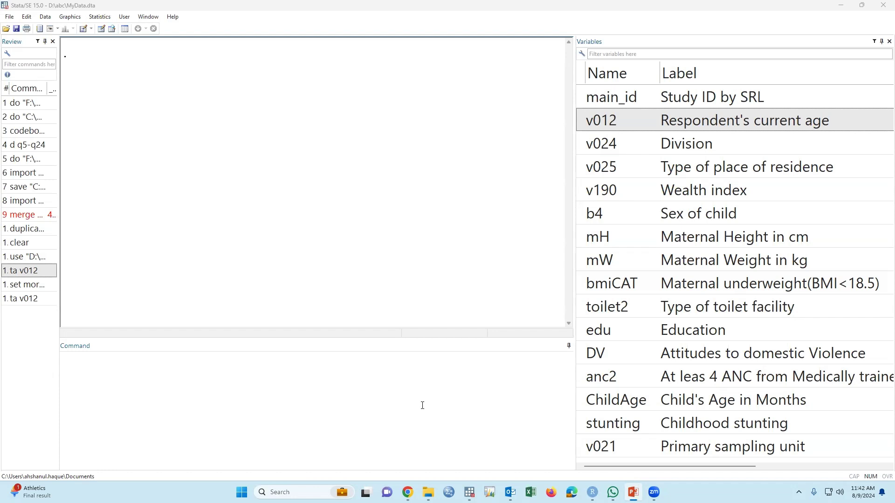
# Tabulate the respondent's current age, v012, in MyData.dta, and continue past the paused output to the end of the table
pyautogui.click(316, 392)
pyautogui.write('tab')
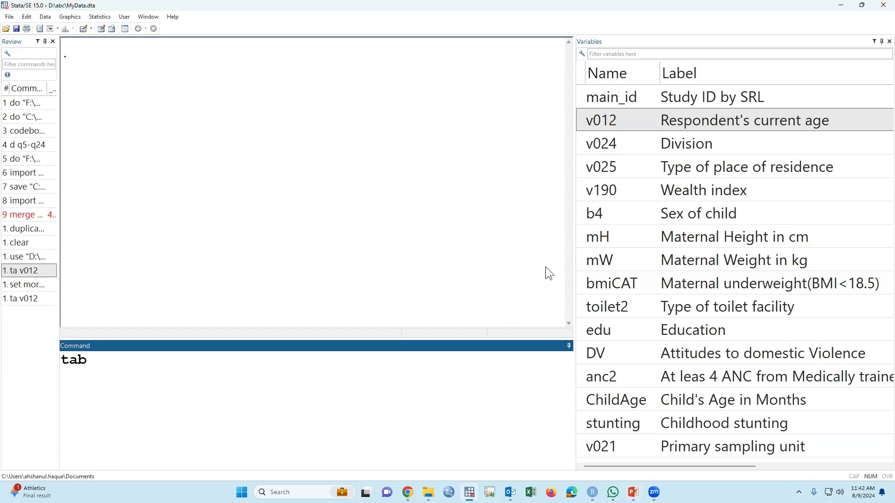
pyautogui.doubleClick(583, 121)
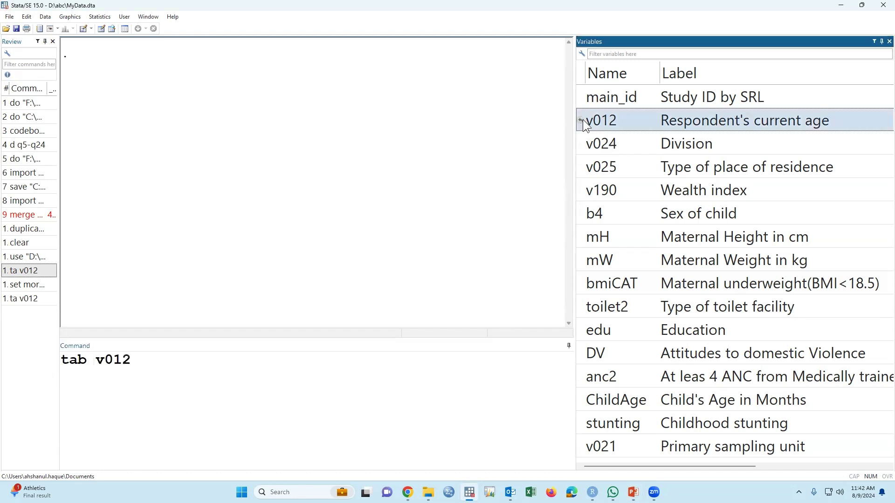
pyautogui.press('Return')
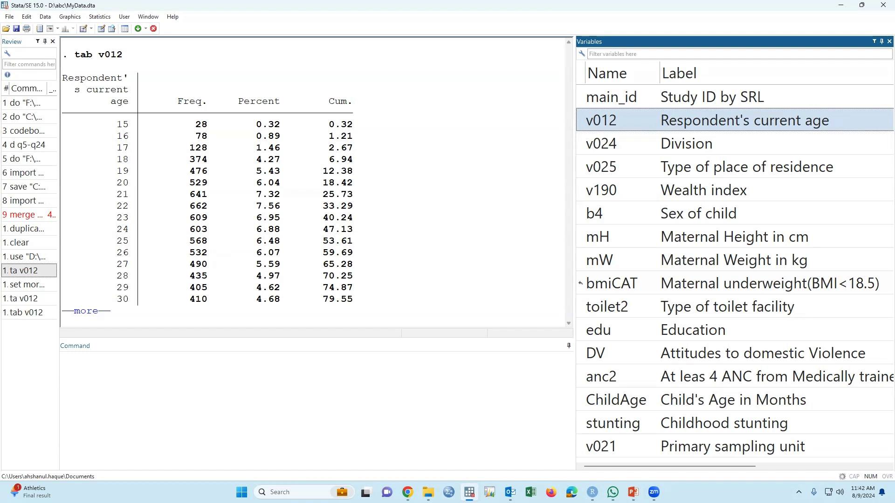
pyautogui.click(98, 311)
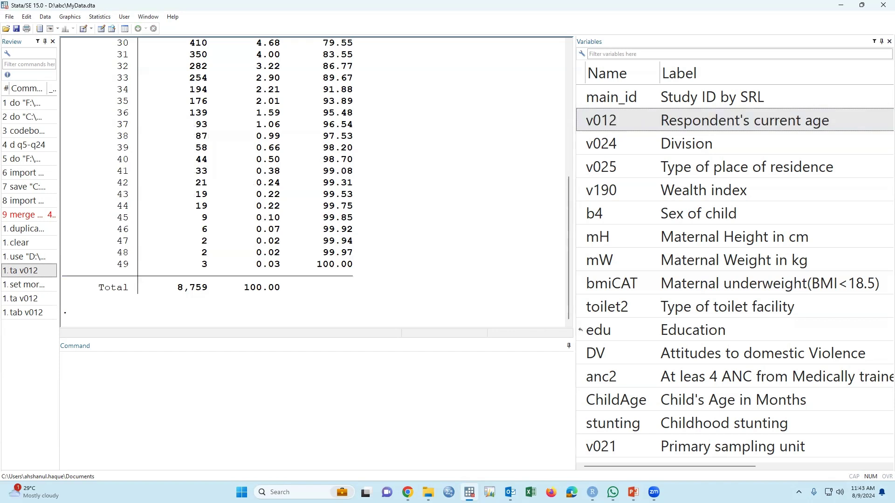
# Turn off the output pausing with the command "set more off"
pyautogui.click(373, 405)
pyautogui.write('set mo')
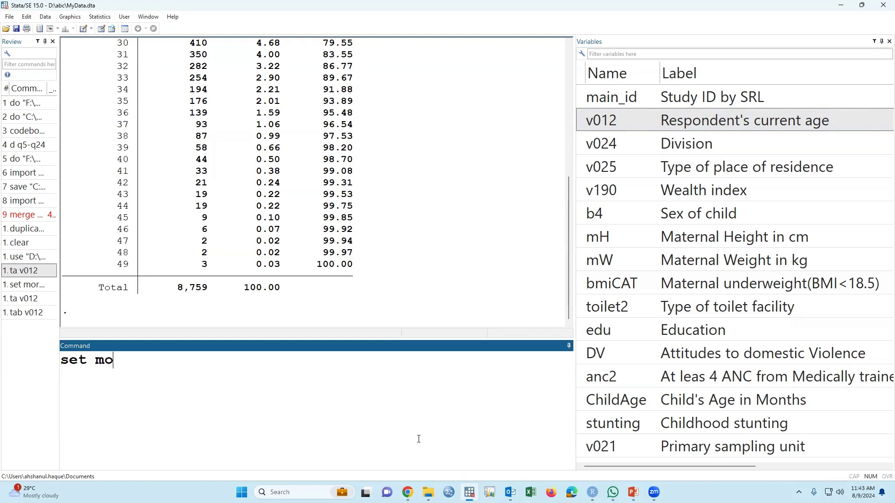
pyautogui.write('re off')
pyautogui.press('Return')
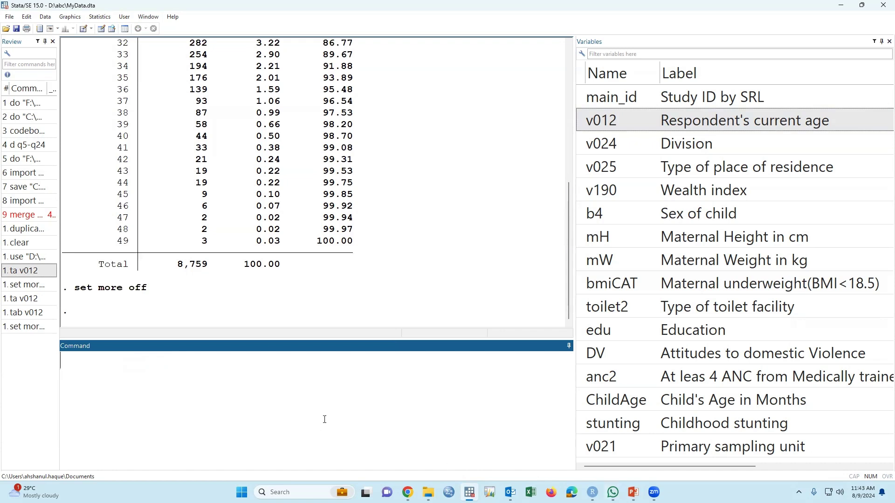
# Rerun the tabulation of v012 from the command history, and tabulate the maternal height variable mH
pyautogui.click(40, 314)
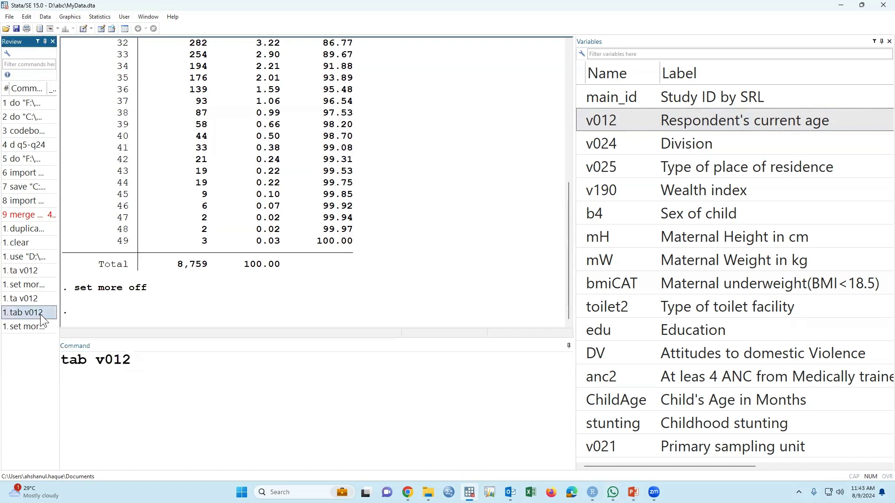
pyautogui.click(199, 385)
pyautogui.press('Return')
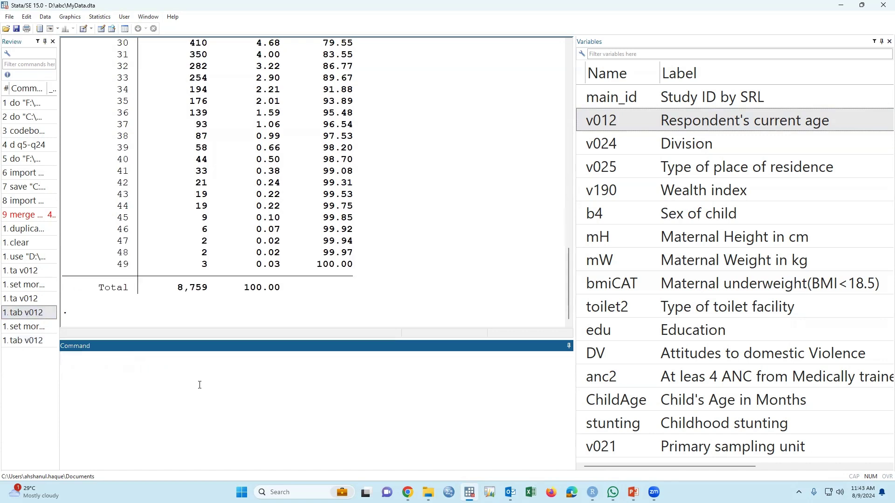
pyautogui.write('tab')
pyautogui.doubleClick(582, 239)
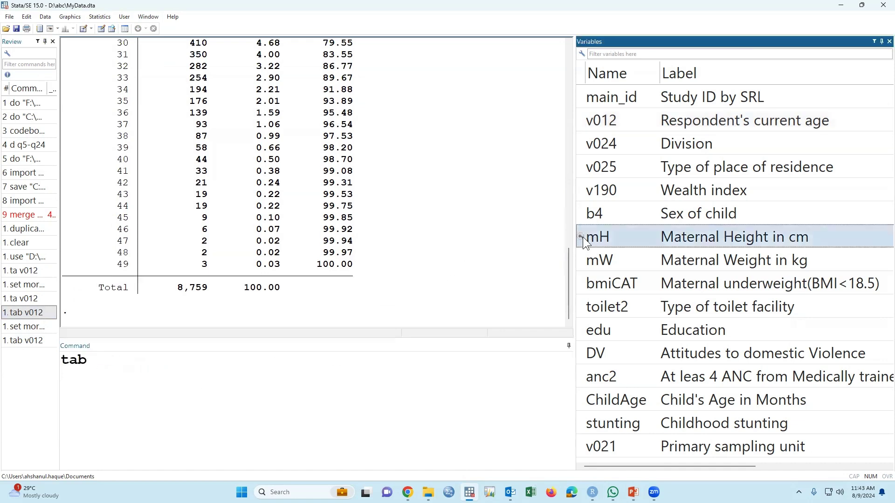
pyautogui.press('Return')
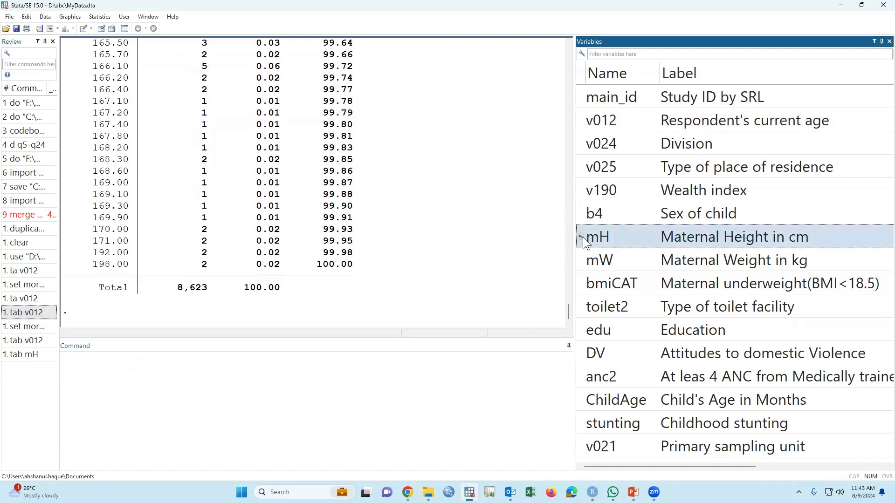
# Turn the output pausing back on by rerunning "set more on" from the command history
pyautogui.click(39, 288)
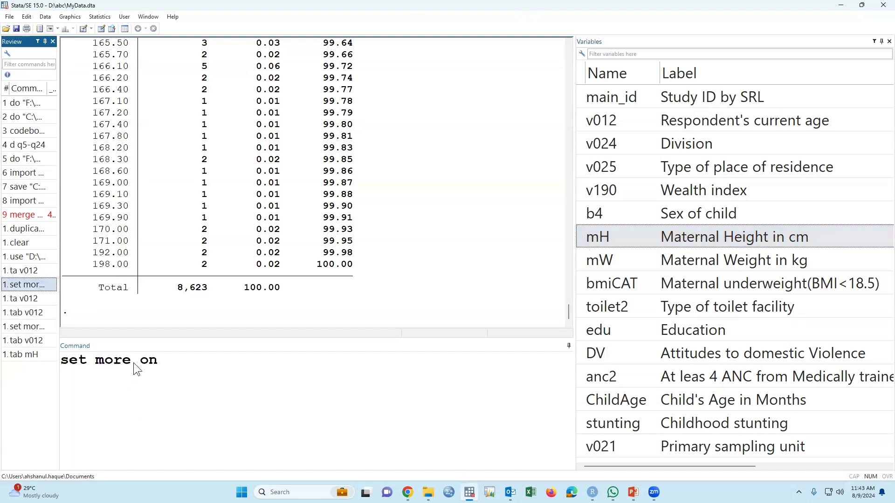
pyautogui.moveTo(134, 362); pyautogui.dragTo(172, 362)
pyautogui.click(193, 363)
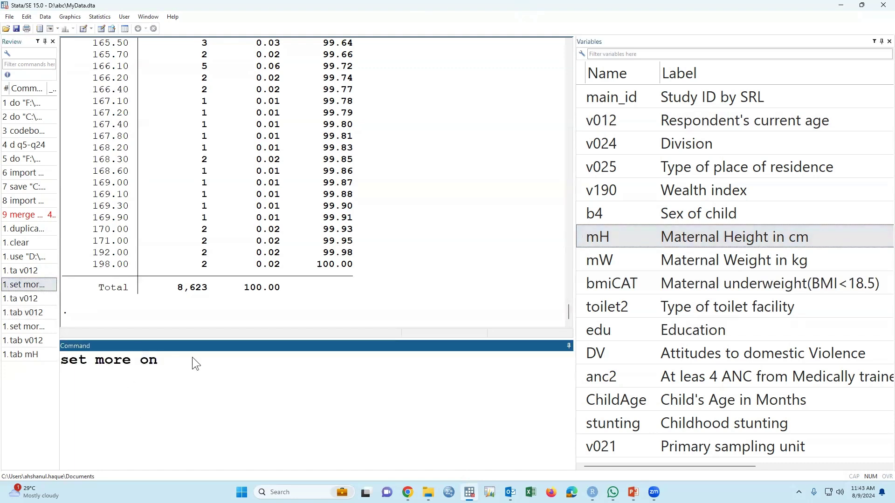
pyautogui.press('Return')
# Rerun the tabulation of mH from the command history, continue through several paused screens, and break off the output
pyautogui.click(34, 357)
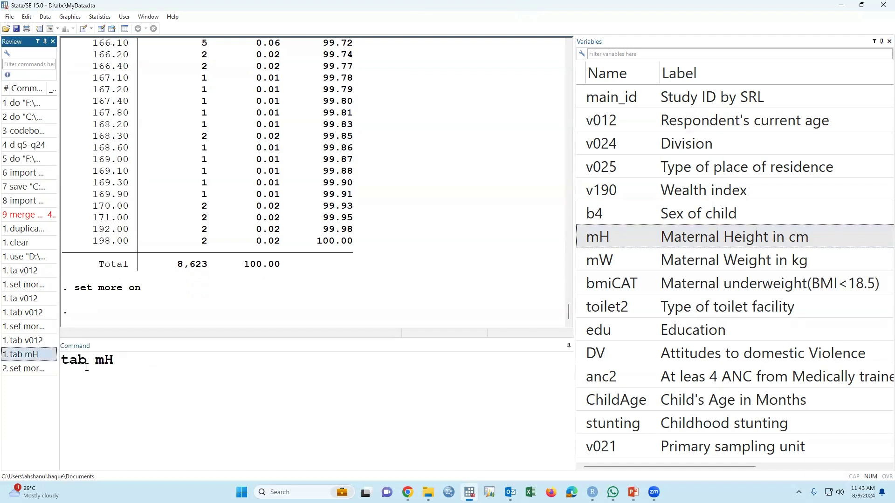
pyautogui.moveTo(95, 361); pyautogui.dragTo(113, 361)
pyautogui.click(143, 361)
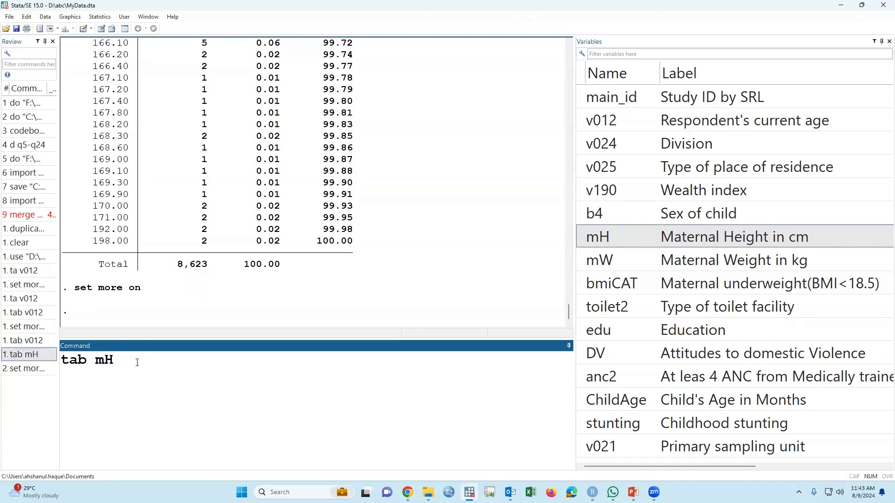
pyautogui.press('Return')
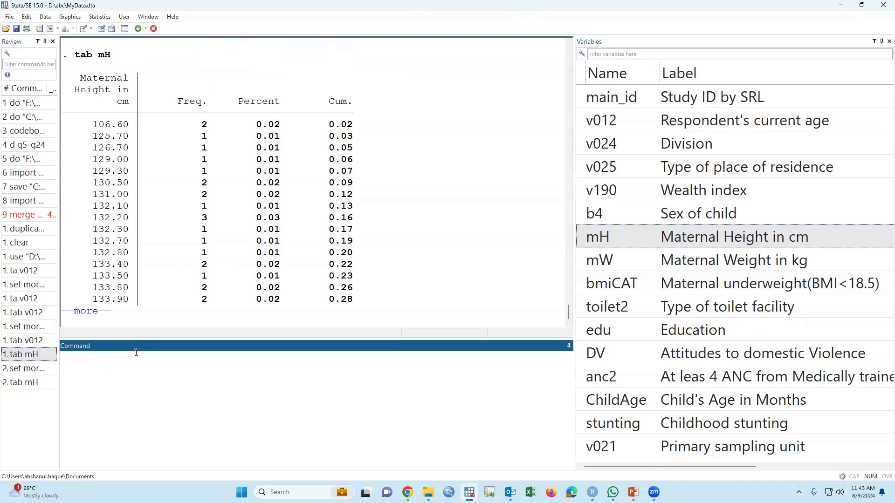
pyautogui.click(93, 311)
pyautogui.click(94, 311)
pyautogui.click(93, 312)
pyautogui.click(93, 311)
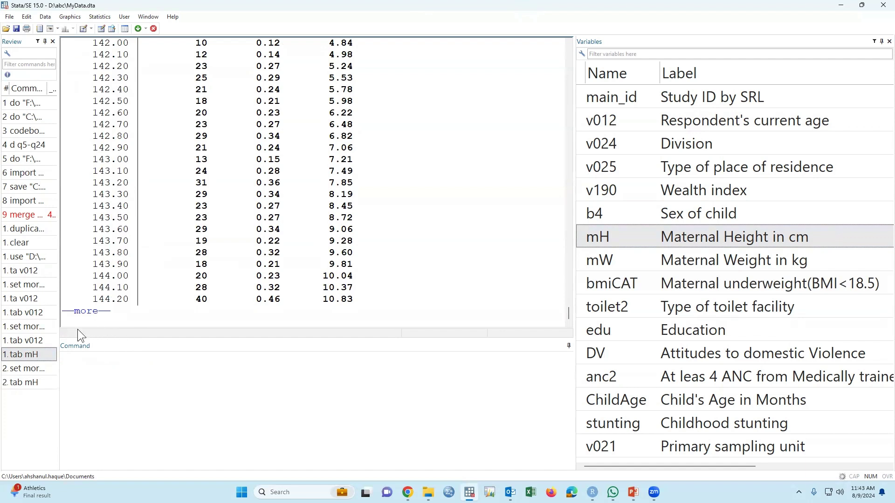
pyautogui.click(153, 30)
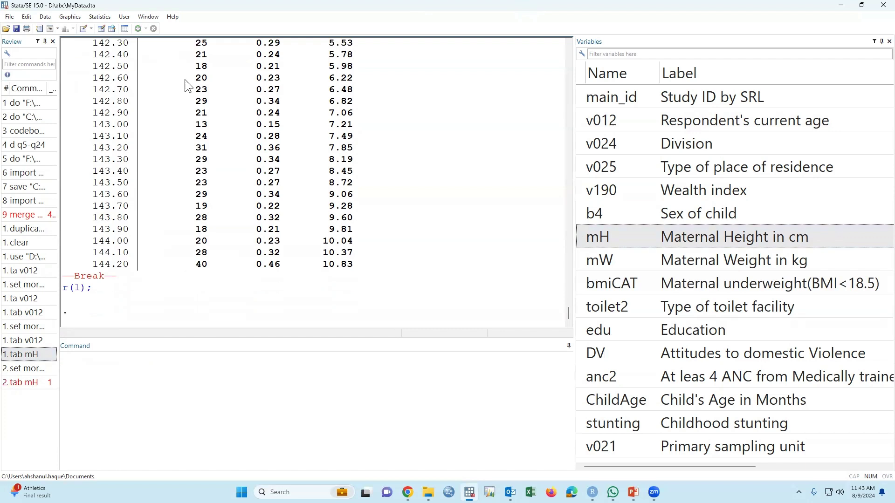
# Turn off the output pausing by changing the recalled command to "set more off", and clear the results
pyautogui.click(40, 368)
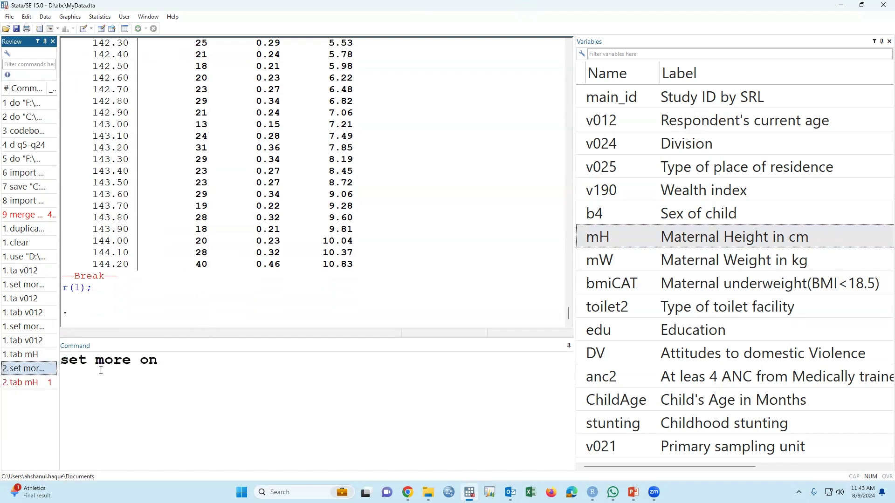
pyautogui.click(262, 362)
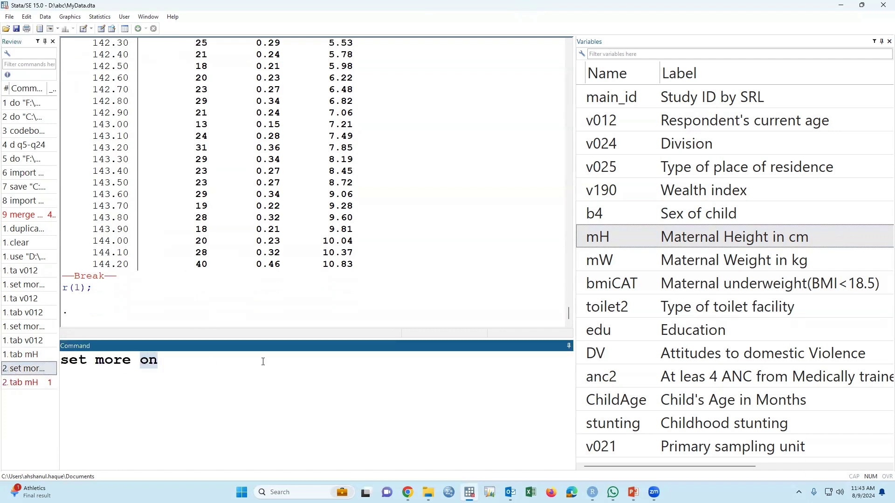
pyautogui.press('BackSpace')
pyautogui.write('ff')
pyautogui.press('Return')
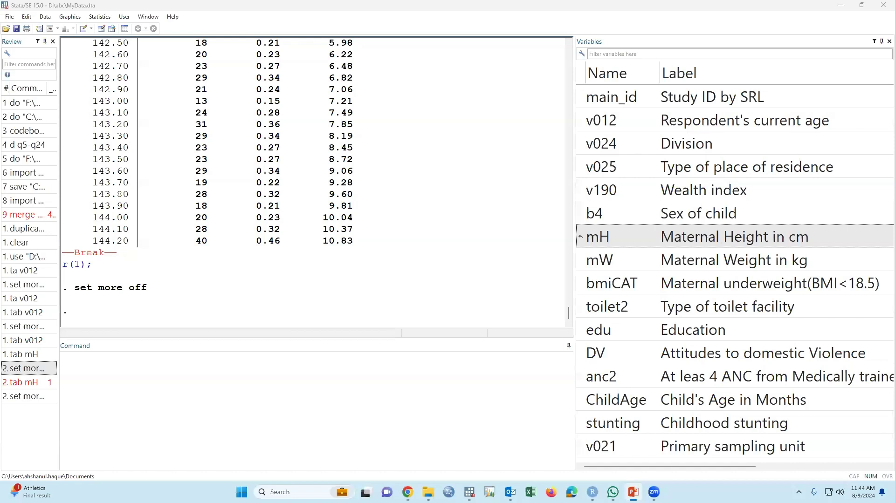
pyautogui.rightClick(479, 179)
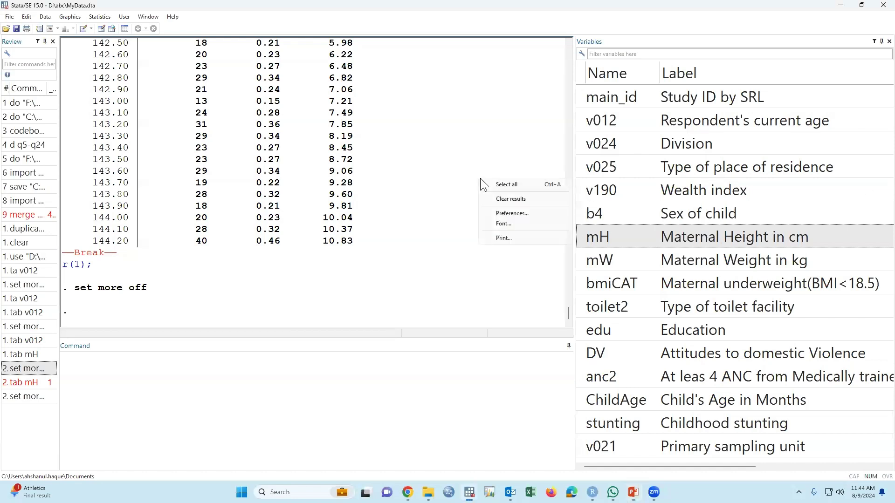
pyautogui.click(499, 201)
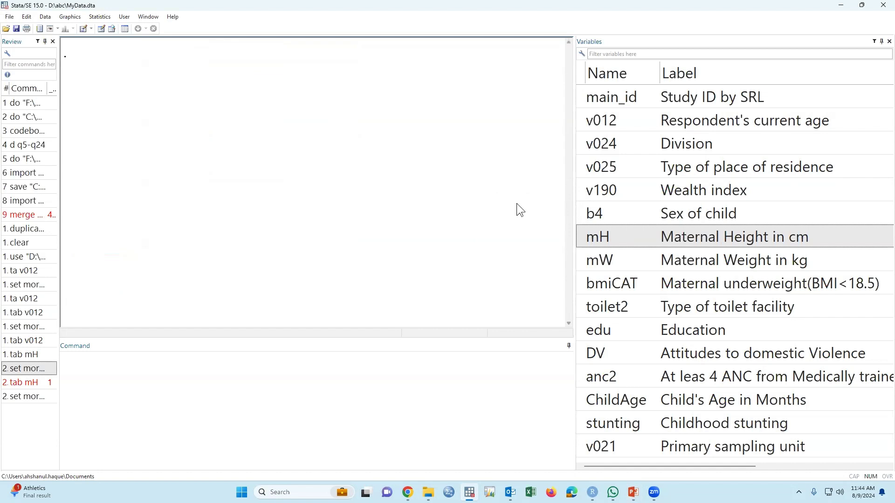
# Rename the variable main_id to main_id_New, and widen the variable list's Name column to show the full name
pyautogui.click(581, 97)
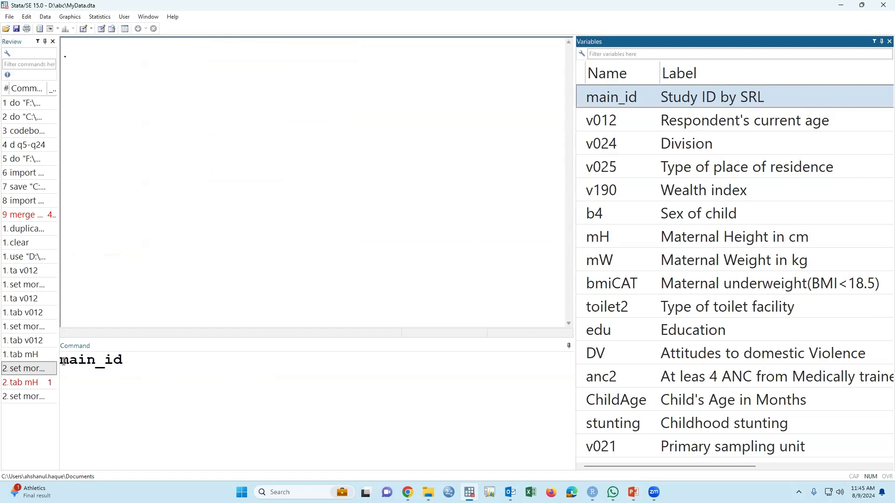
pyautogui.click(101, 409)
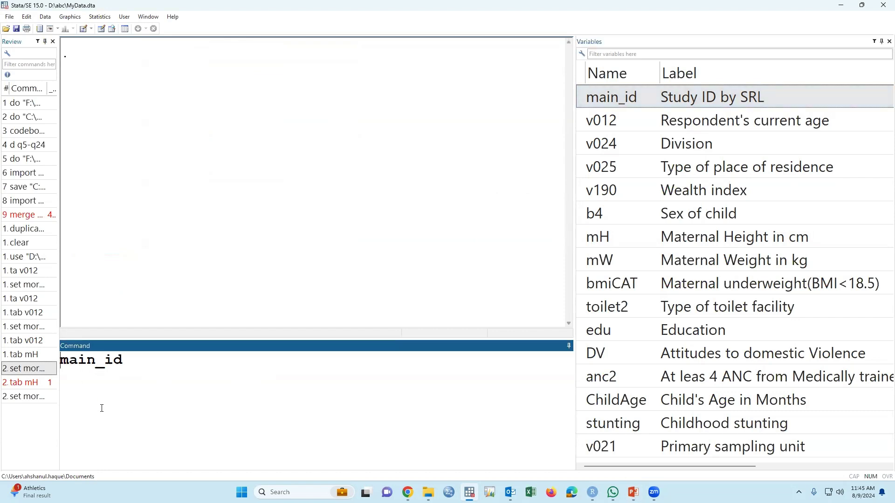
pyautogui.write('rename')
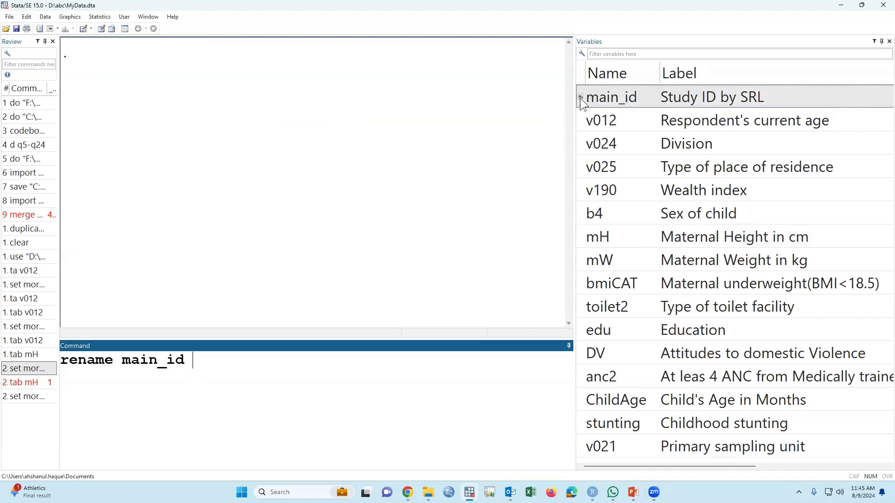
pyautogui.write('main')
pyautogui.write('_')
pyautogui.write('id')
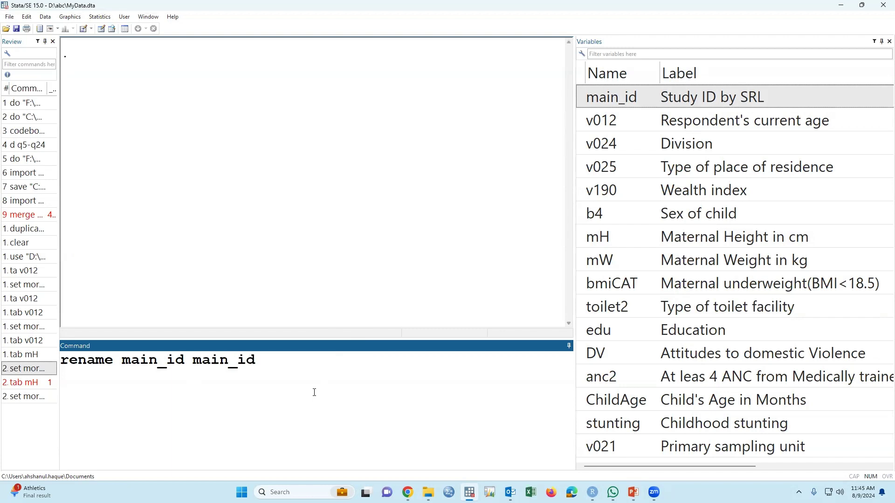
pyautogui.write('_New')
pyautogui.moveTo(193, 362); pyautogui.dragTo(340, 393)
pyautogui.click(335, 370)
pyautogui.press('Return')
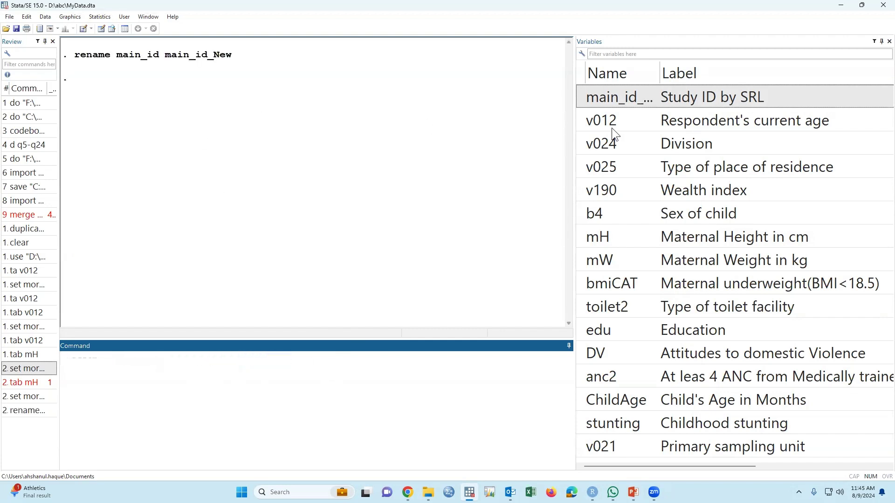
pyautogui.moveTo(660, 73); pyautogui.dragTo(745, 73)
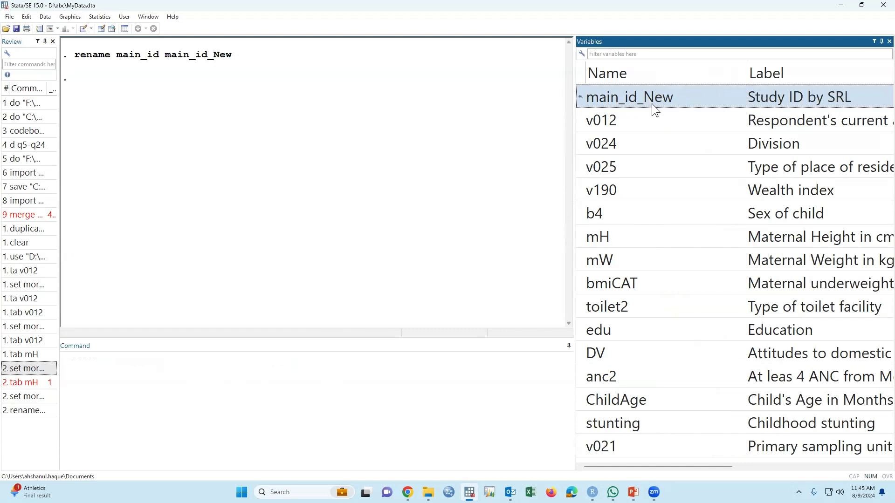
# Rename the respondent's age variable v012 to M_age
pyautogui.click(603, 123)
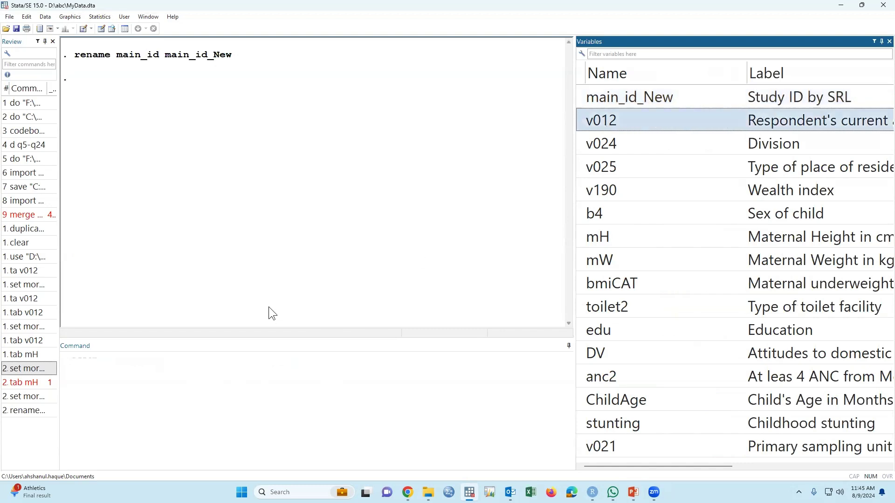
pyautogui.click(269, 388)
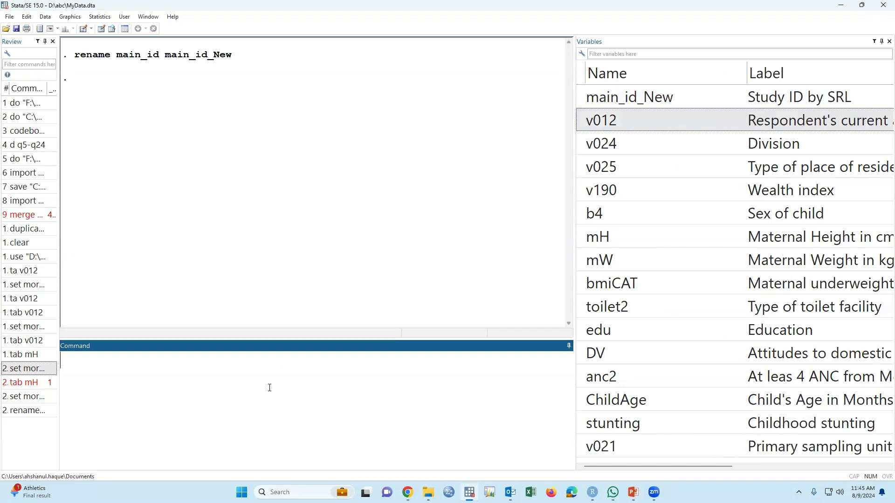
pyautogui.write('rename')
pyautogui.click(582, 122)
pyautogui.click(300, 404)
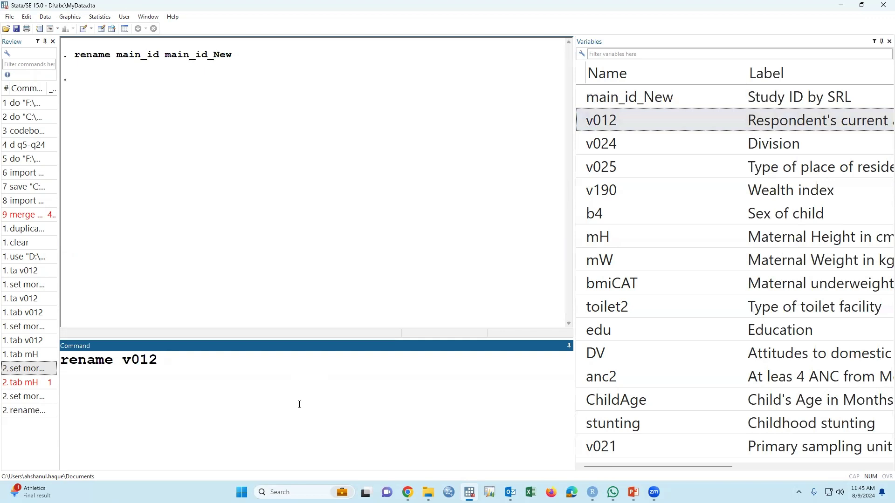
pyautogui.write('M_age')
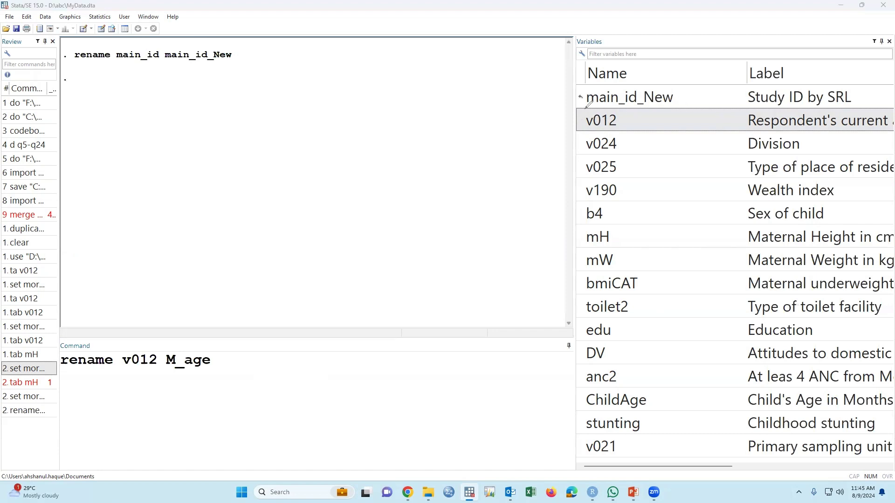
pyautogui.moveTo(572, 134); pyautogui.dragTo(578, 111)
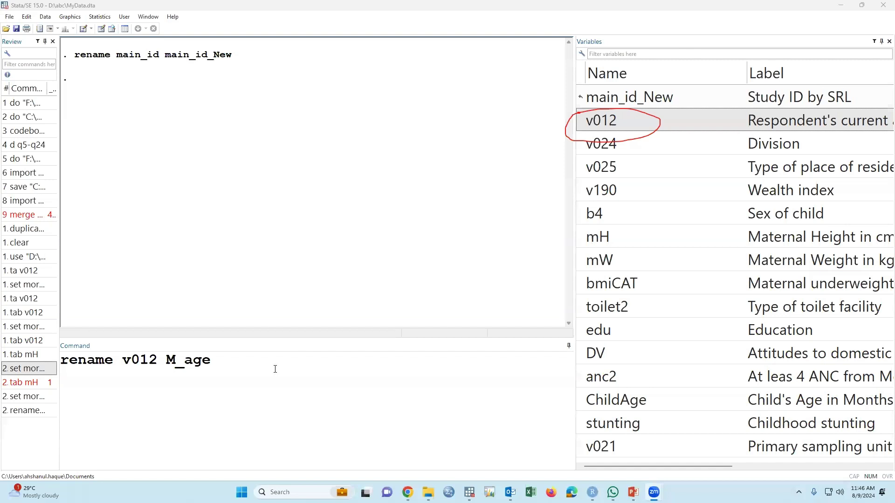
pyautogui.press('Return')
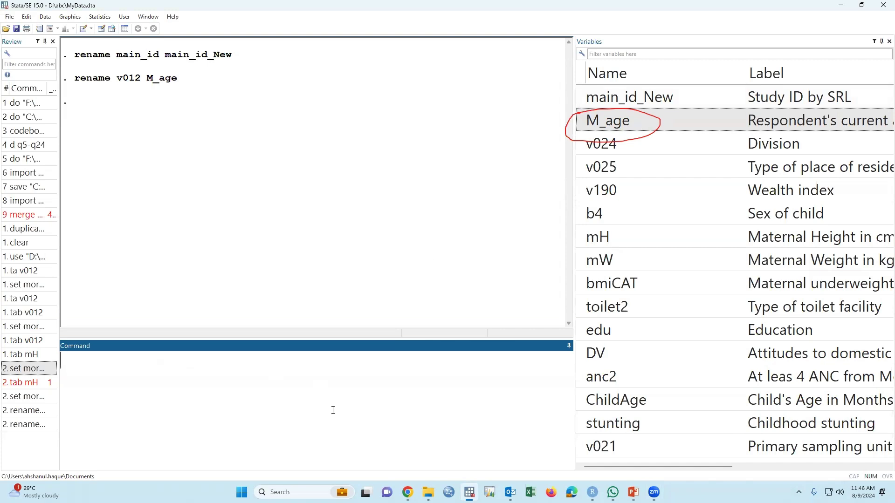
# Rename the variable edu to education
pyautogui.write('rename')
pyautogui.doubleClick(586, 329)
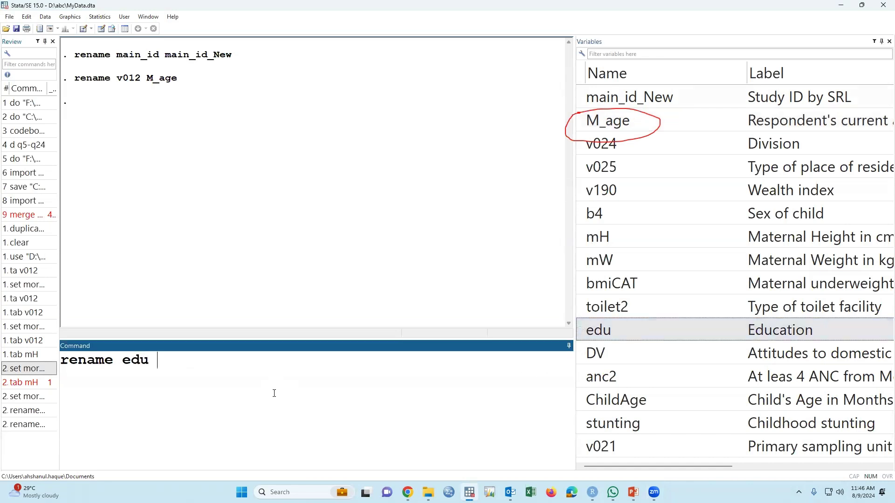
pyautogui.write('education')
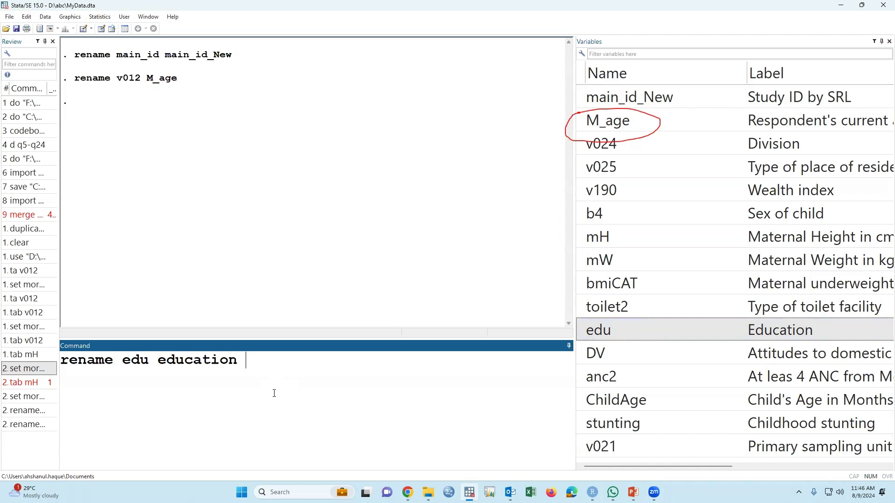
pyautogui.press('Return')
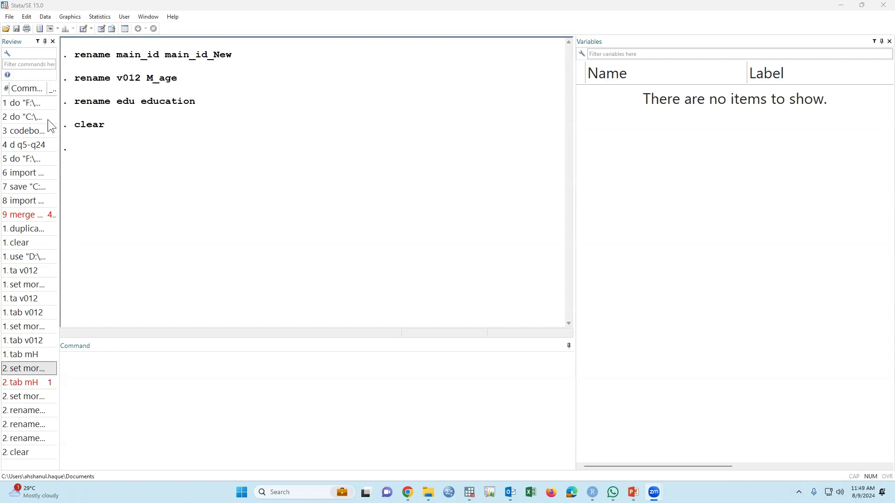
# Open the dataset MyData.dta from the D:\abc folder
pyautogui.click(6, 29)
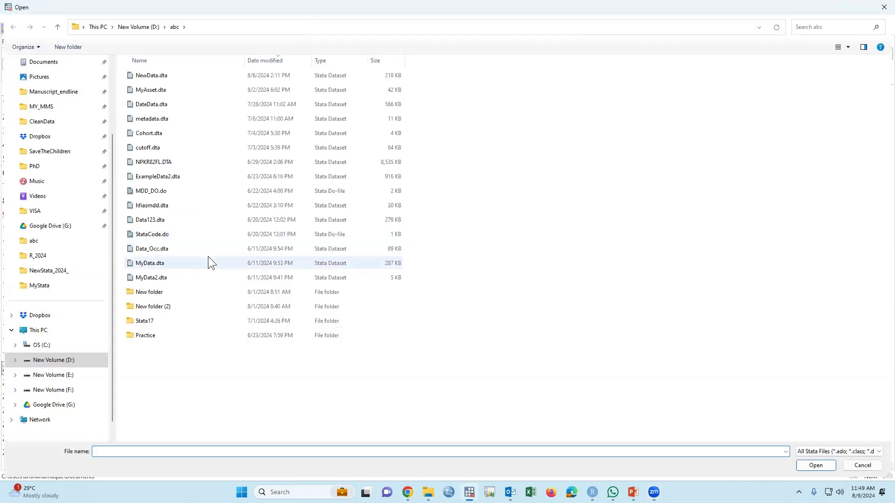
pyautogui.click(170, 265)
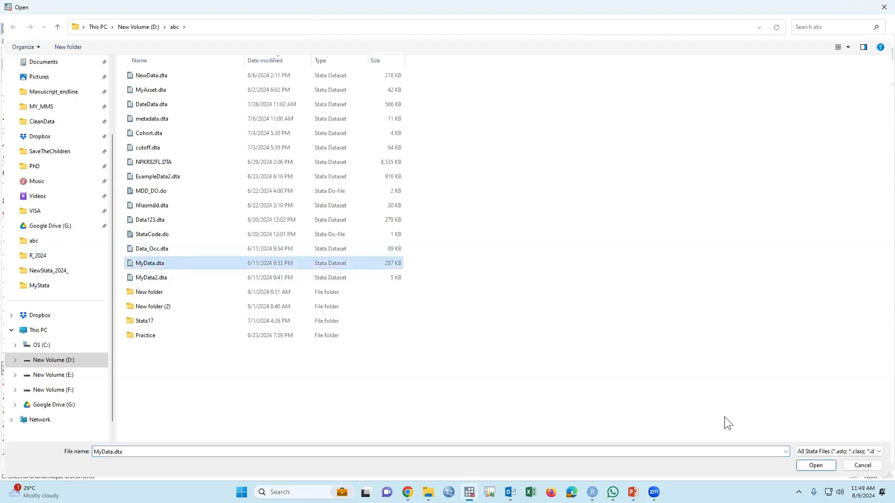
pyautogui.click(815, 466)
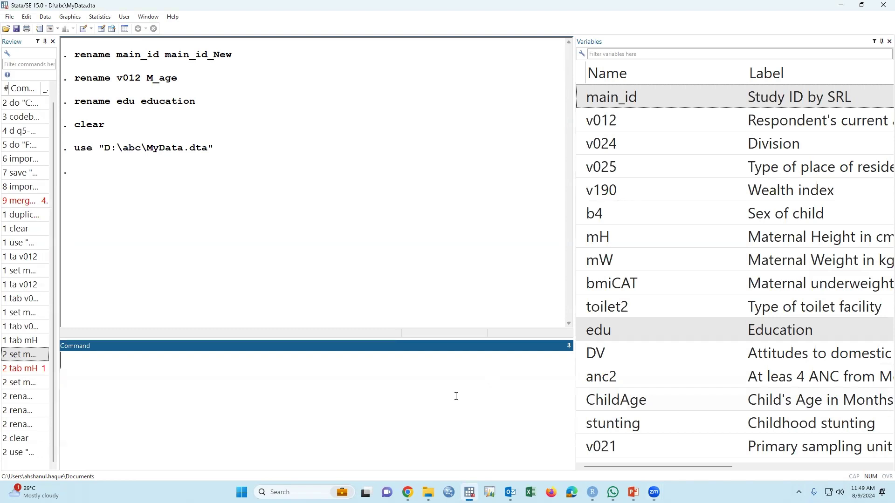
# Tabulate bmiCAT with its missing values included, using "tab bmiCAT,m", and highlight the missing-value row
pyautogui.write('tab')
pyautogui.doubleClick(579, 283)
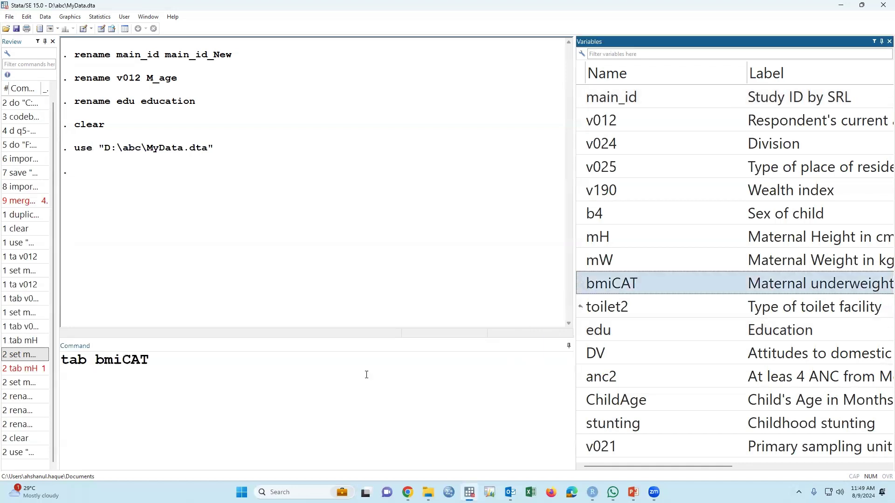
pyautogui.click(290, 397)
pyautogui.write(',m')
pyautogui.press('Return')
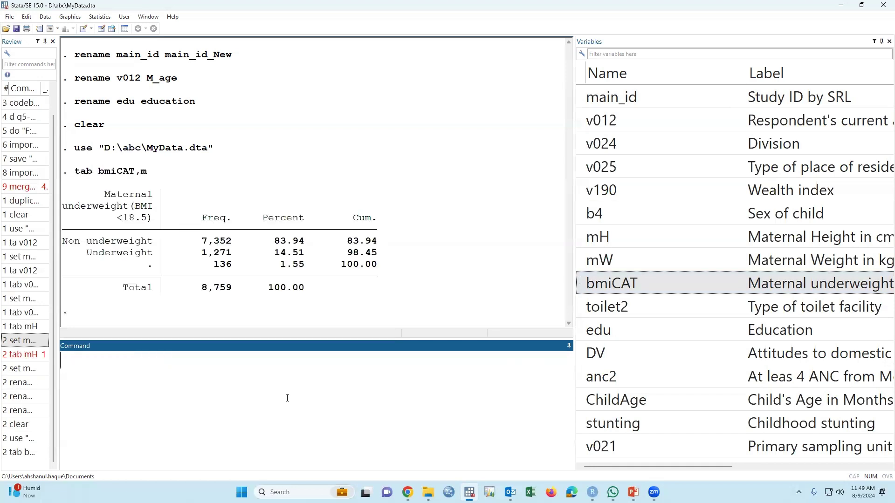
pyautogui.moveTo(142, 267); pyautogui.dragTo(218, 270)
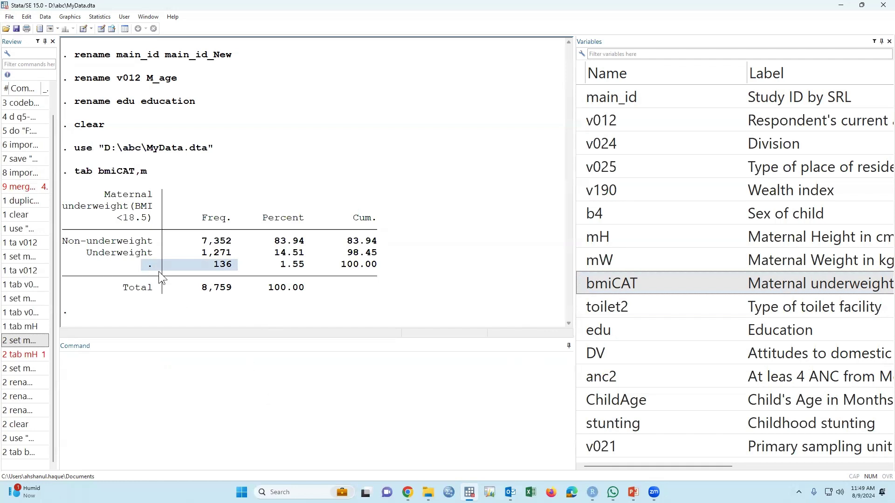
# Recode the missing values of bmiCAT to 99 with "replace bmiCAT=99 if bmiCAT==."
pyautogui.click(200, 402)
pyautogui.write('replace')
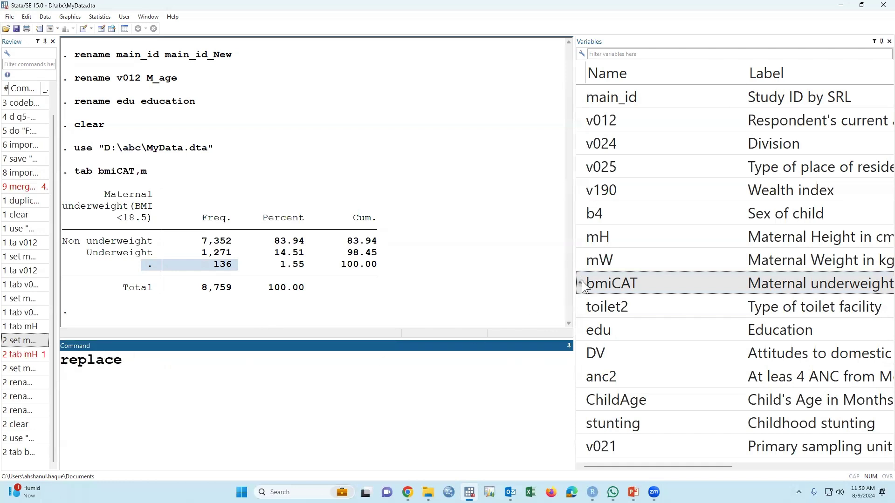
pyautogui.doubleClick(581, 281)
pyautogui.write('=99 if')
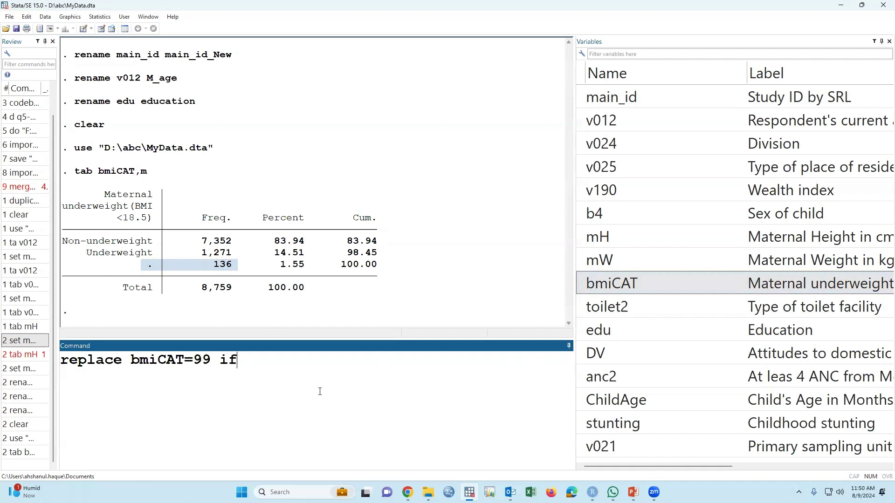
pyautogui.doubleClick(582, 283)
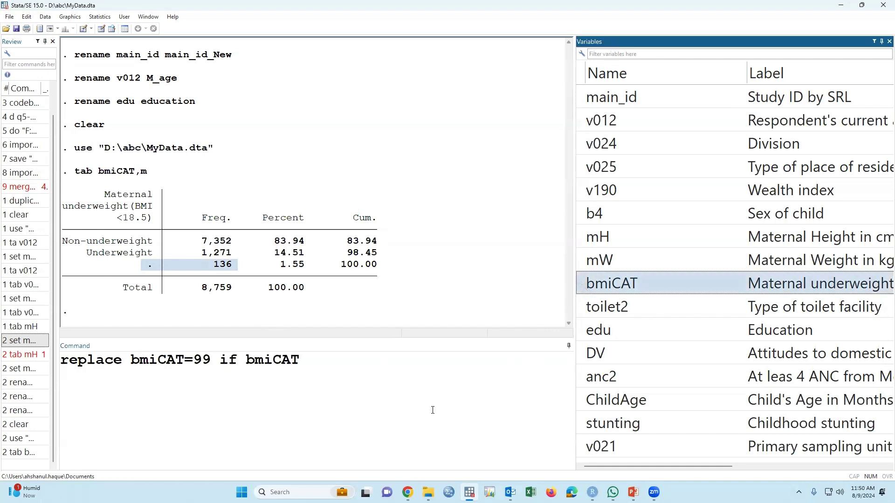
pyautogui.write('==.')
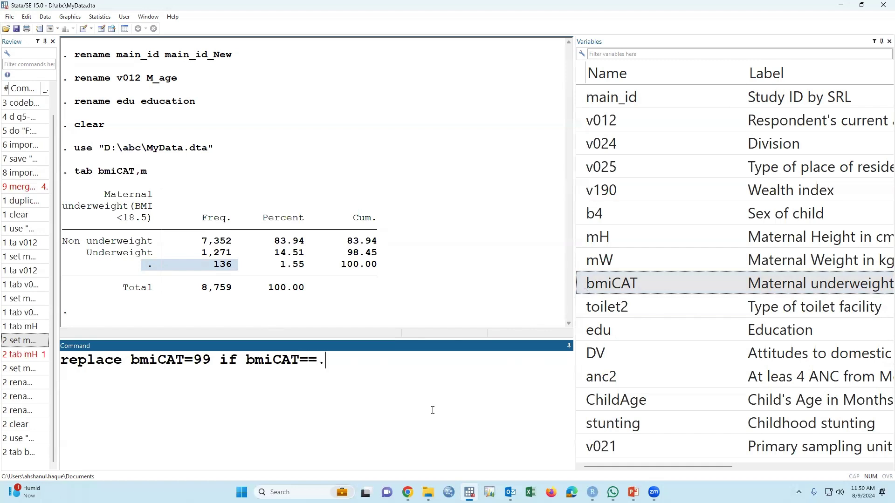
pyautogui.press('Return')
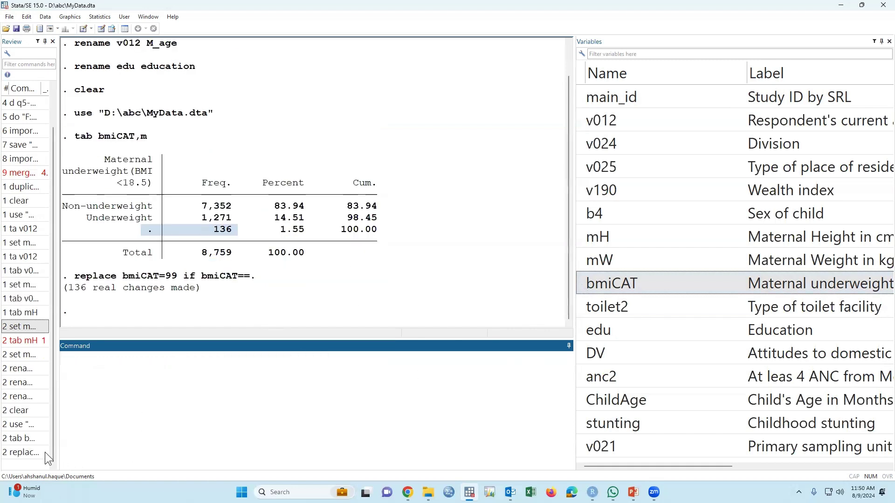
# Rerun "tab bmiCAT,m" from the command history and highlight the 99 row of the table
pyautogui.click(24, 439)
pyautogui.click(25, 439)
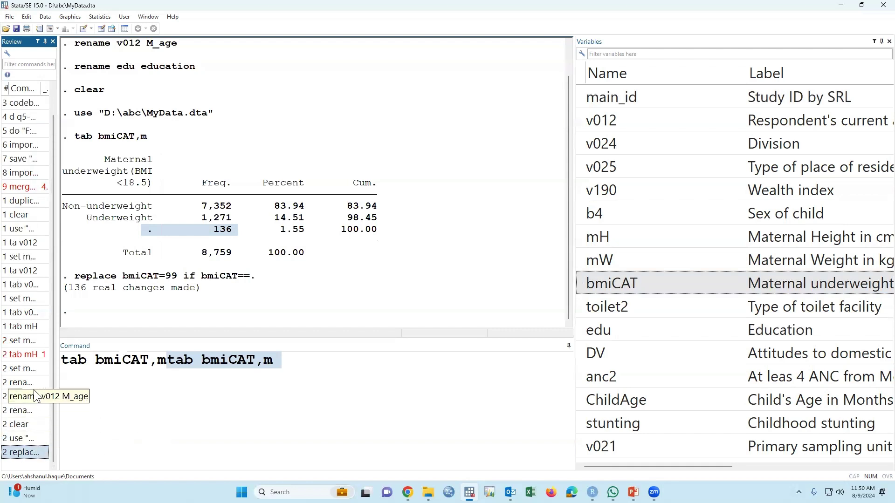
pyautogui.click(102, 435)
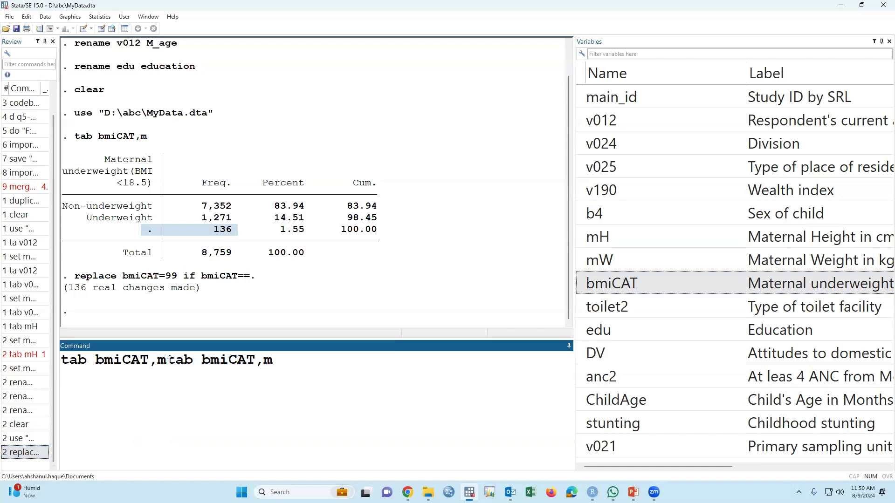
pyautogui.press('BackSpace')
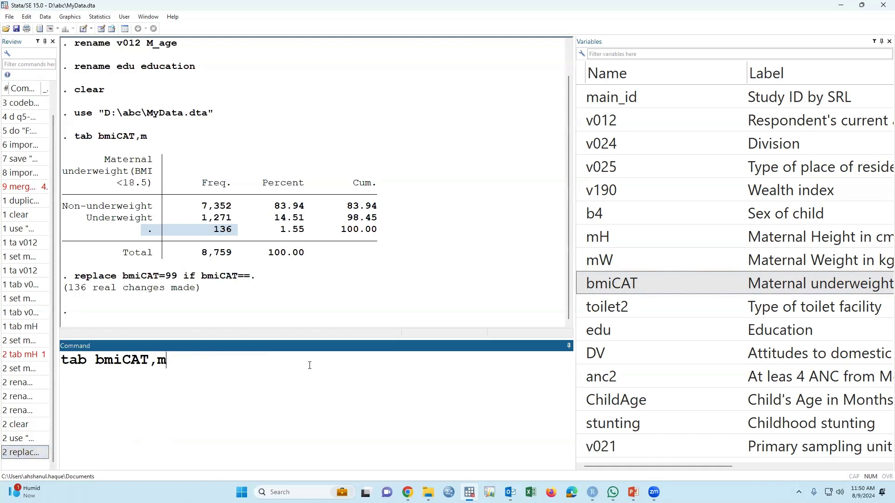
pyautogui.press('Return')
pyautogui.moveTo(141, 265); pyautogui.dragTo(219, 264)
# Tabulate the education variable edu with "ta edu"
pyautogui.click(248, 391)
pyautogui.write('ta')
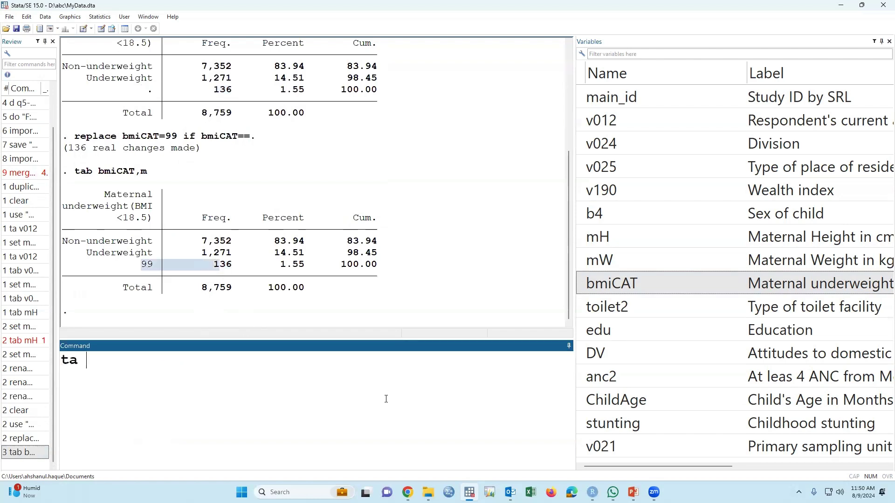
pyautogui.doubleClick(579, 326)
pyautogui.press('Return')
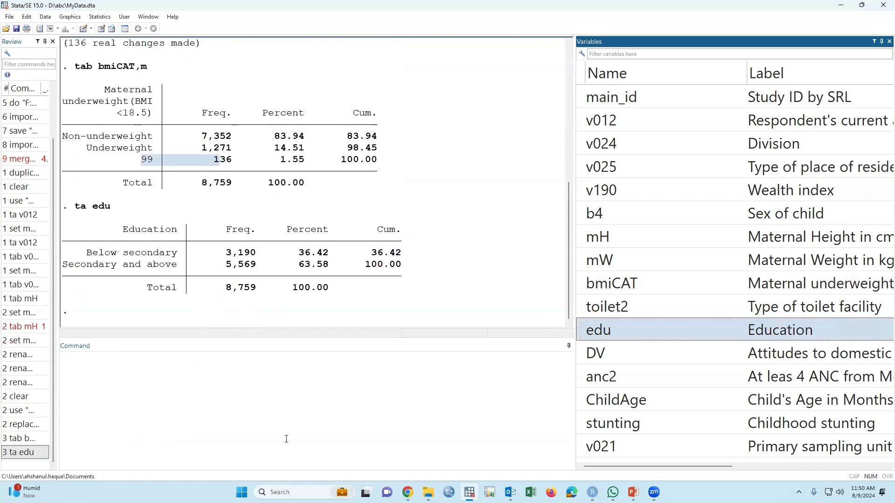
# Tabulate anc2 first without its missing values, and again with them included using "ta anc2,m"
pyautogui.click(286, 438)
pyautogui.write('ta')
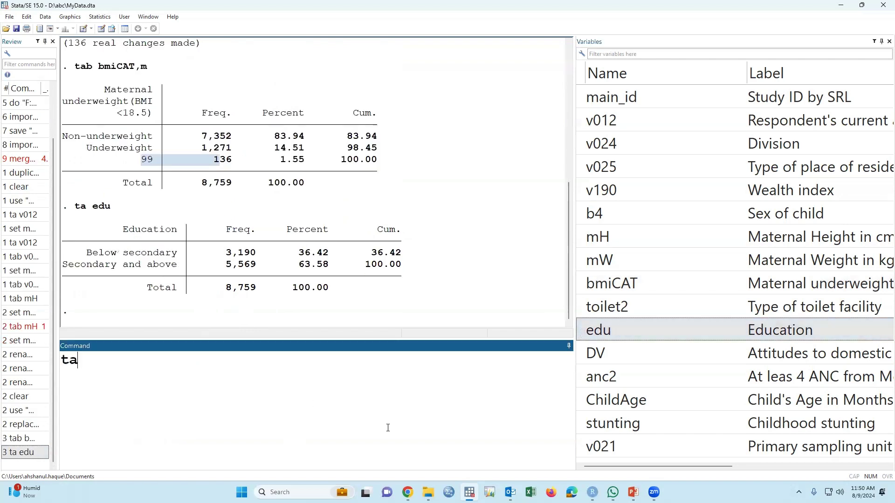
pyautogui.doubleClick(579, 378)
pyautogui.press('Return')
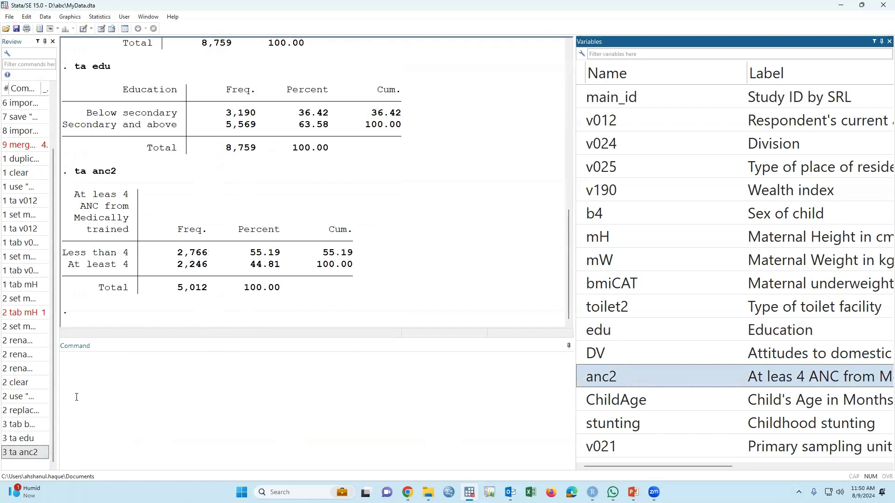
pyautogui.click(38, 452)
pyautogui.click(235, 381)
pyautogui.write(',m')
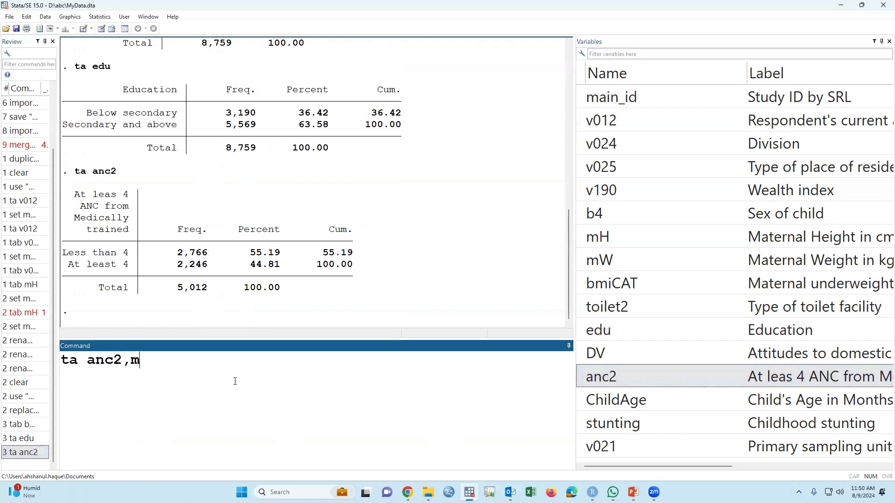
pyautogui.press('Return')
# Tabulate stunting and toilet2 separately, each with missing values included through the m option
pyautogui.write('ta')
pyautogui.doubleClick(580, 423)
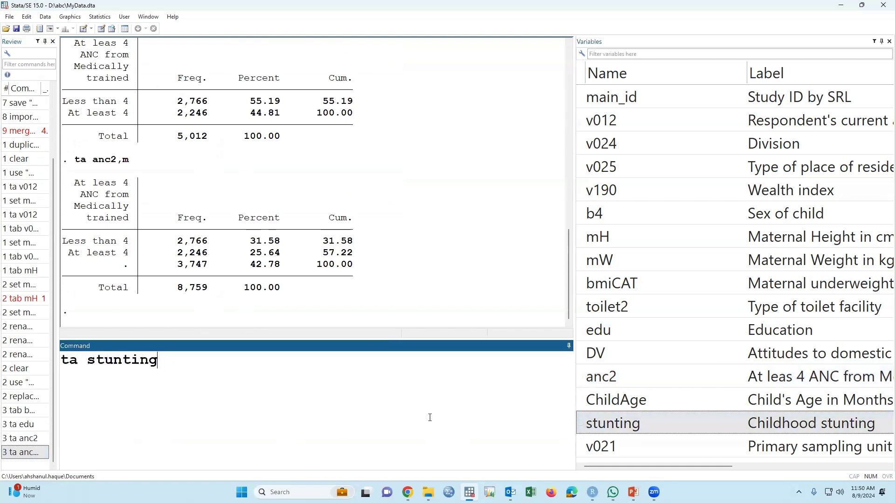
pyautogui.write(', m')
pyautogui.press('Return')
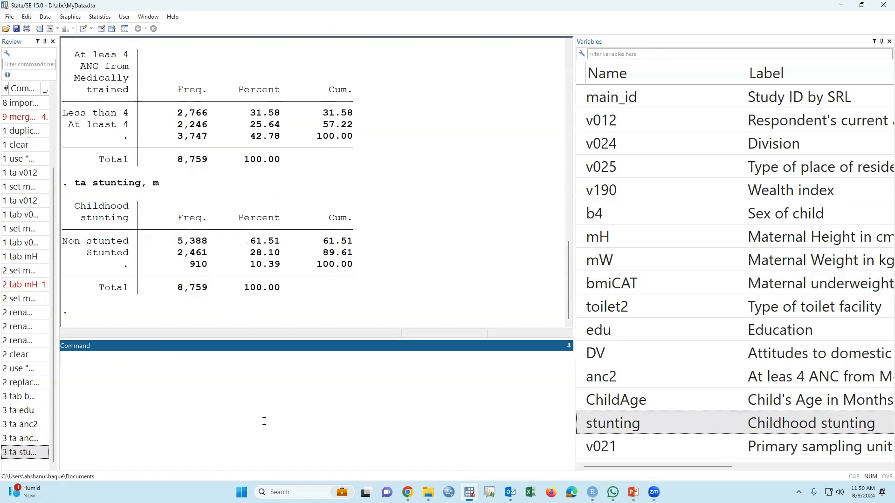
pyautogui.write('ta')
pyautogui.doubleClick(583, 307)
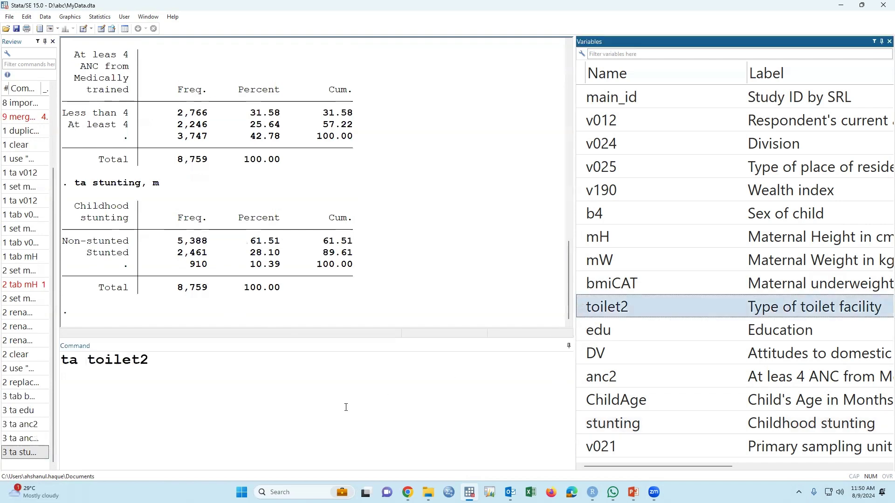
pyautogui.write(', m')
pyautogui.press('Return')
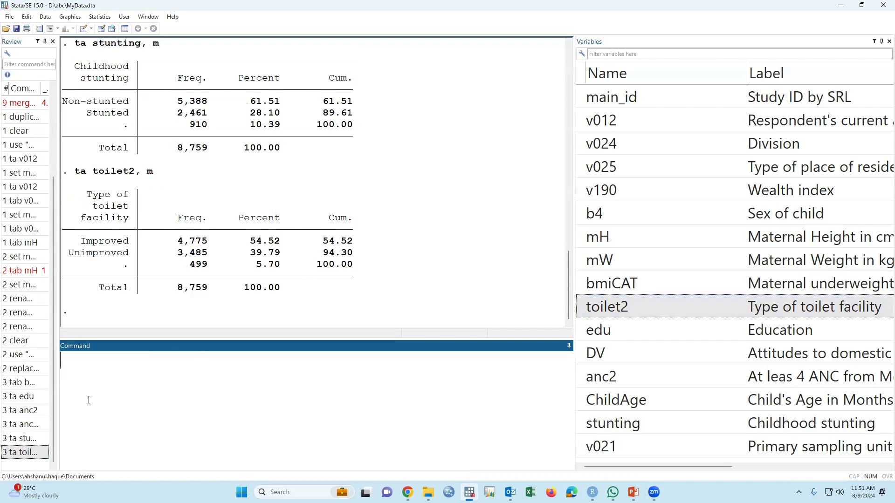
# Reload the original data with use "D:\abc\MyData.dta", clear, and empty the results output
pyautogui.click(28, 359)
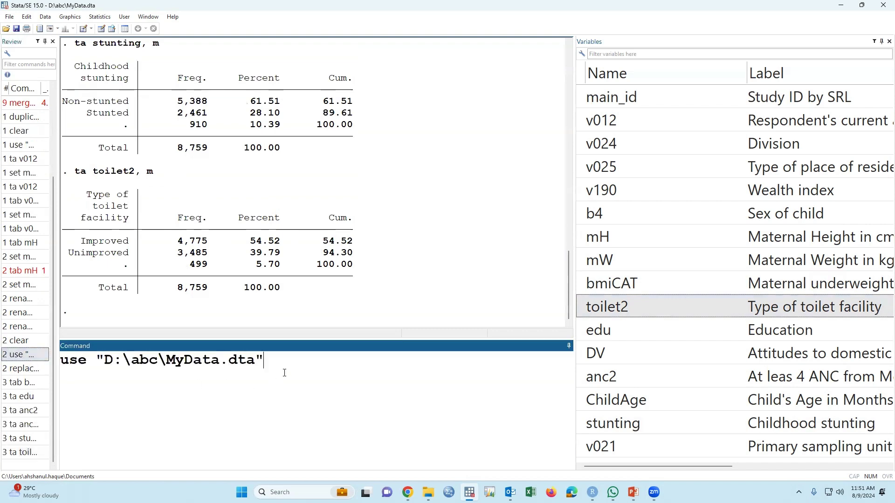
pyautogui.write(', clear')
pyautogui.press('Return')
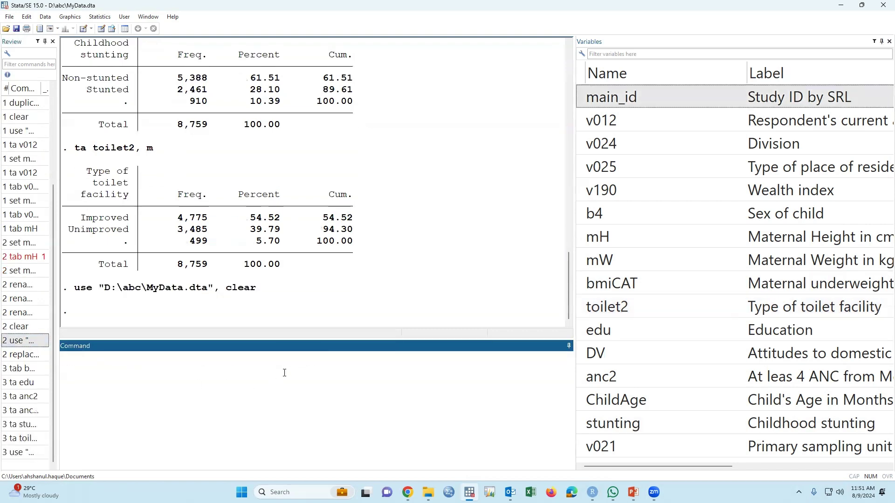
pyautogui.rightClick(436, 106)
pyautogui.click(465, 171)
# Compose the unexecuted command "for var bmiCAT toilet2 anc2 stunting: replace X=99" for recoding several variables at once
pyautogui.click(230, 435)
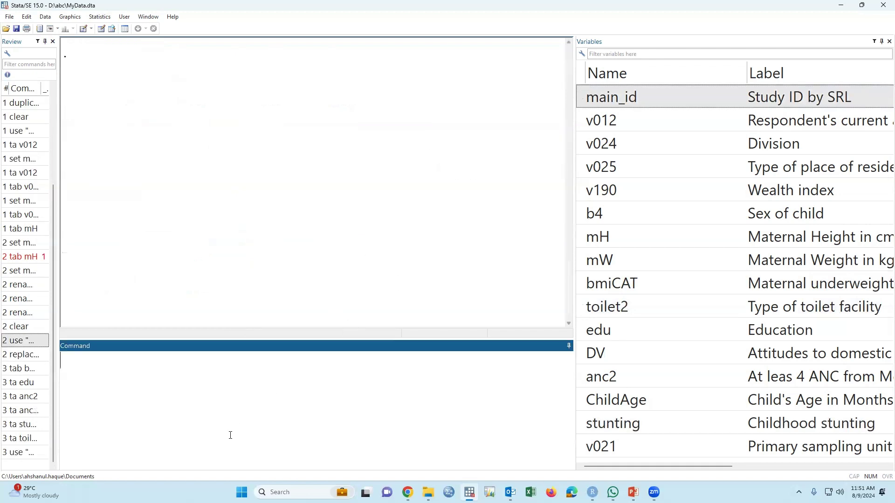
pyautogui.write('for var')
pyautogui.doubleClick(579, 285)
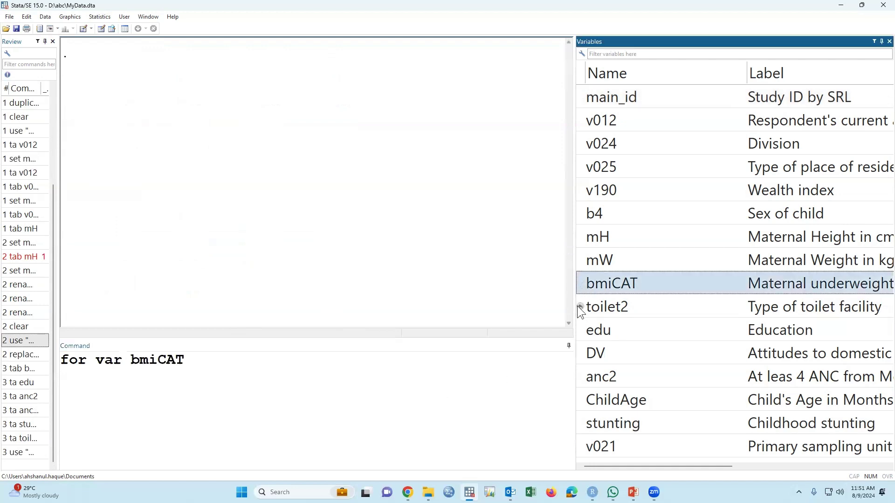
pyautogui.doubleClick(579, 308)
pyautogui.doubleClick(581, 376)
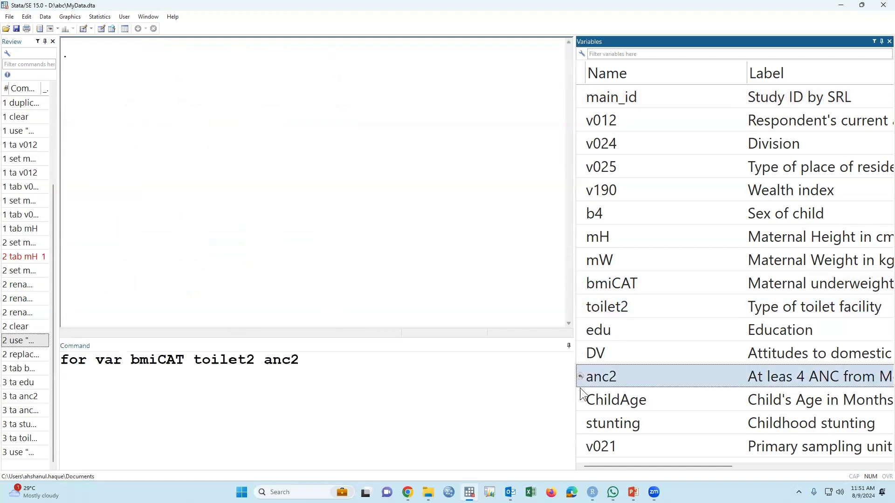
pyautogui.doubleClick(585, 424)
pyautogui.click(397, 367)
pyautogui.write(': ')
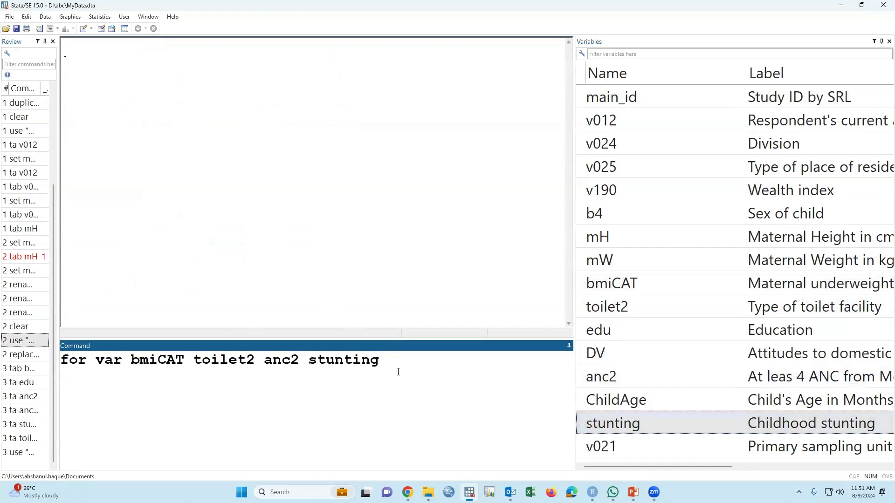
pyautogui.write('replace X=99')
# Highlight the variable list bmiCAT toilet2 anc2 stunting in the drafted command to show what X stands for
pyautogui.doubleClick(468, 363)
pyautogui.click(167, 361)
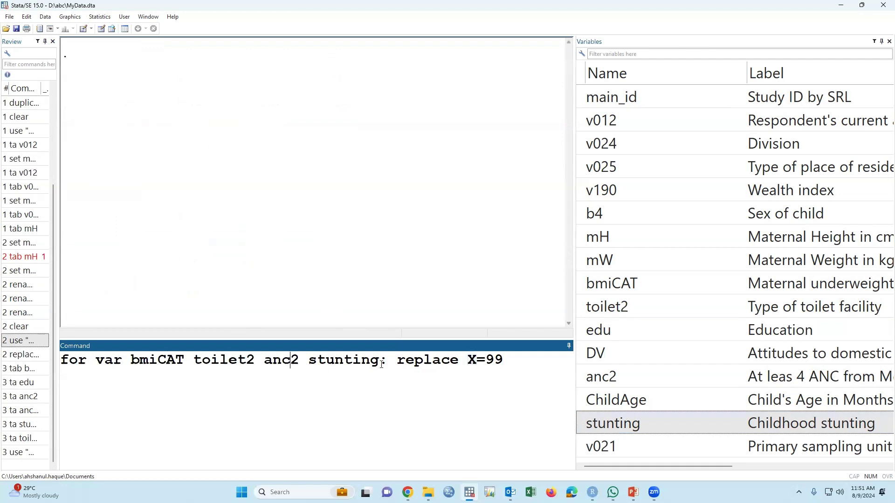
pyautogui.moveTo(380, 362); pyautogui.dragTo(131, 361)
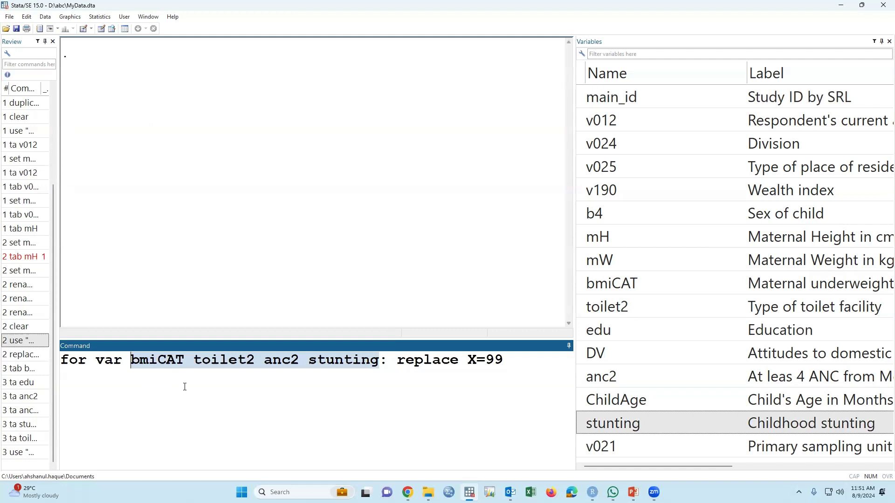
pyautogui.click(327, 382)
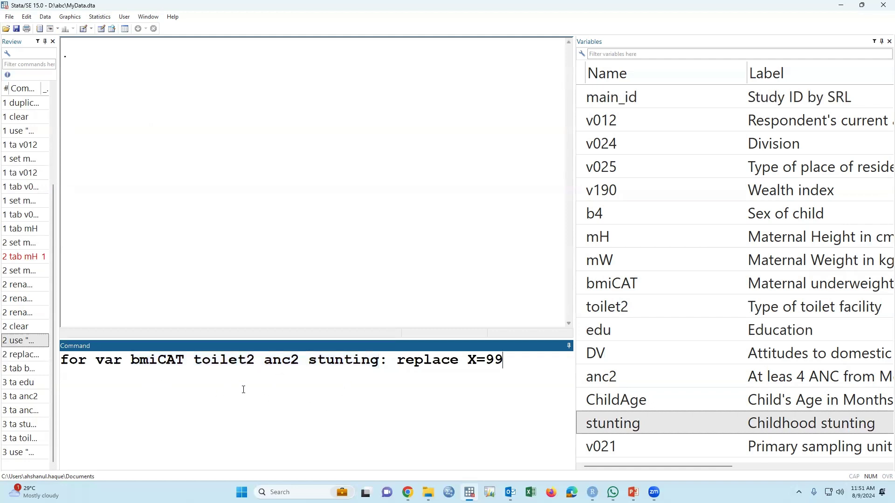
pyautogui.moveTo(132, 361); pyautogui.dragTo(167, 361)
pyautogui.moveTo(267, 360); pyautogui.dragTo(380, 362)
# Add the condition "if X==." to the multi-variable replace command, widen the command area and run it
pyautogui.click(504, 375)
pyautogui.write('if X==.')
pyautogui.moveTo(574, 311); pyautogui.dragTo(671, 311)
pyautogui.moveTo(575, 359); pyautogui.dragTo(30, 359)
pyautogui.click(584, 360)
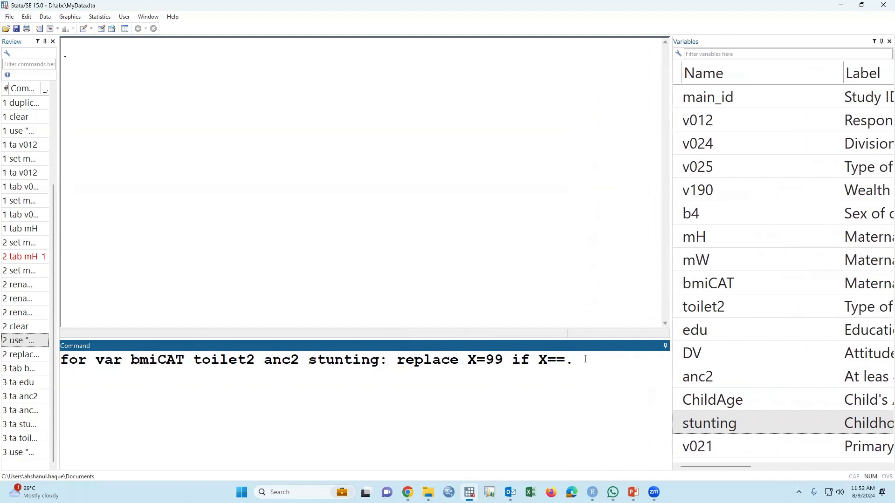
pyautogui.press('Return')
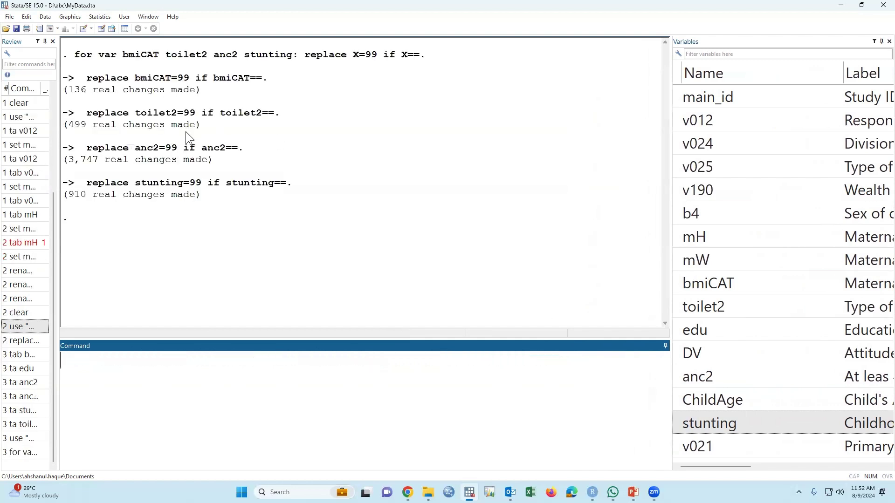
# Highlight the reported numbers of changes for bmiCAT and toilet2 in the output
pyautogui.moveTo(66, 90); pyautogui.dragTo(166, 95)
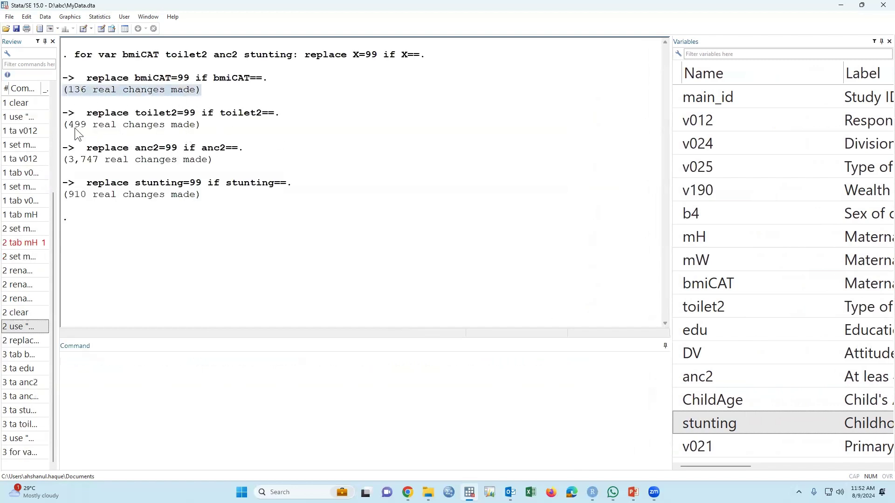
pyautogui.moveTo(64, 125); pyautogui.dragTo(203, 125)
pyautogui.click(292, 238)
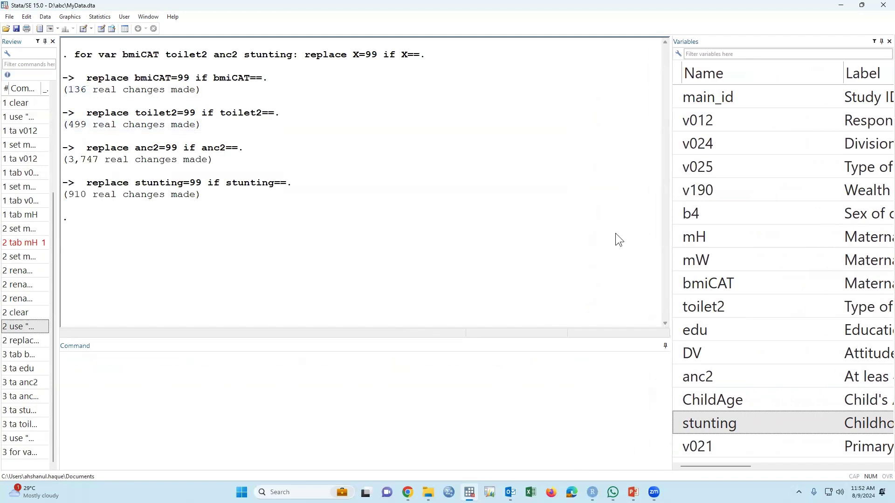
# Widen the variable list and narrow its Name column so the labels have more room, and select anc2
pyautogui.moveTo(671, 215); pyautogui.dragTo(556, 209)
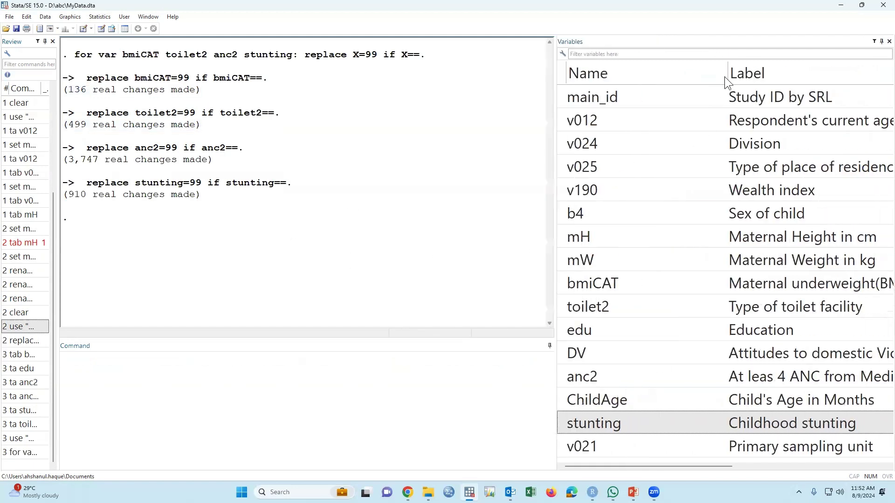
pyautogui.moveTo(726, 75); pyautogui.dragTo(678, 76)
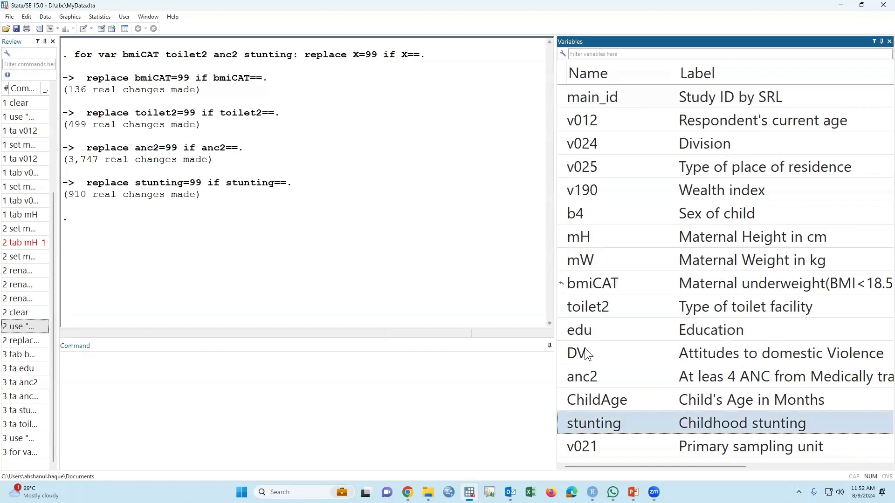
pyautogui.click(605, 375)
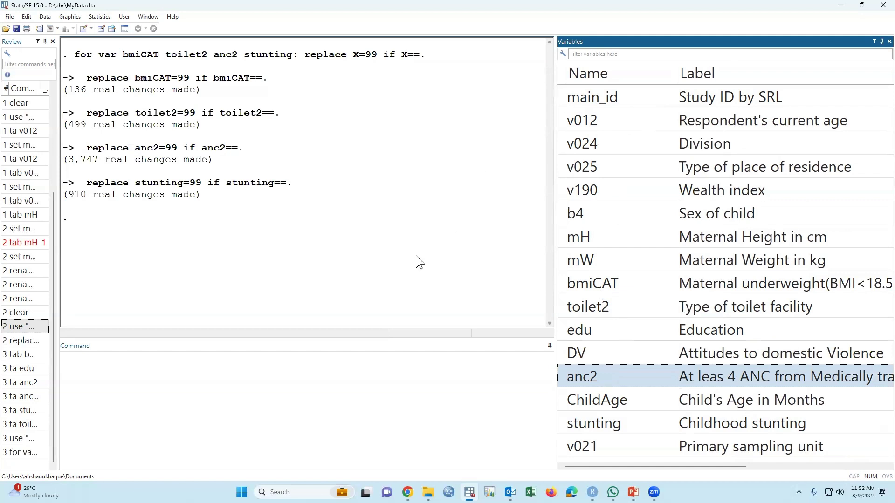
# Draft a for var command listing v012, v024, v025, v190, b4, mH, mW, bmiCAT and toilet2
pyautogui.click(325, 418)
pyautogui.write('for var')
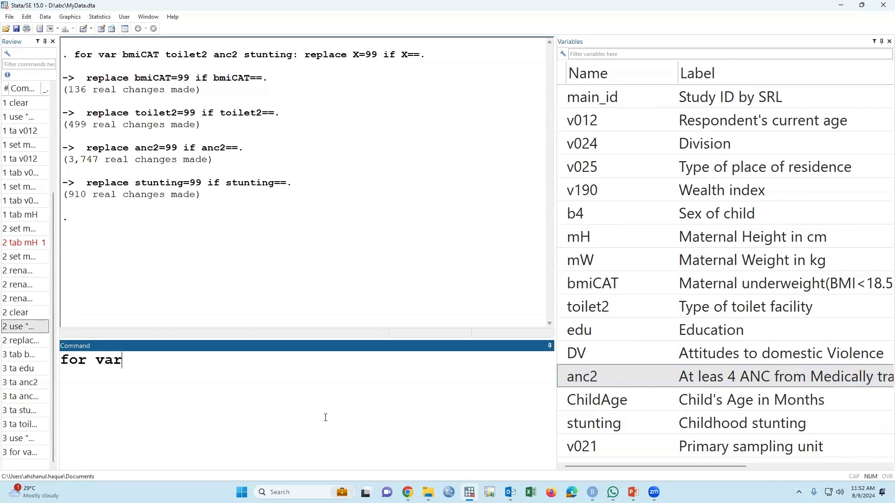
pyautogui.click(559, 122)
pyautogui.click(558, 146)
pyautogui.click(562, 169)
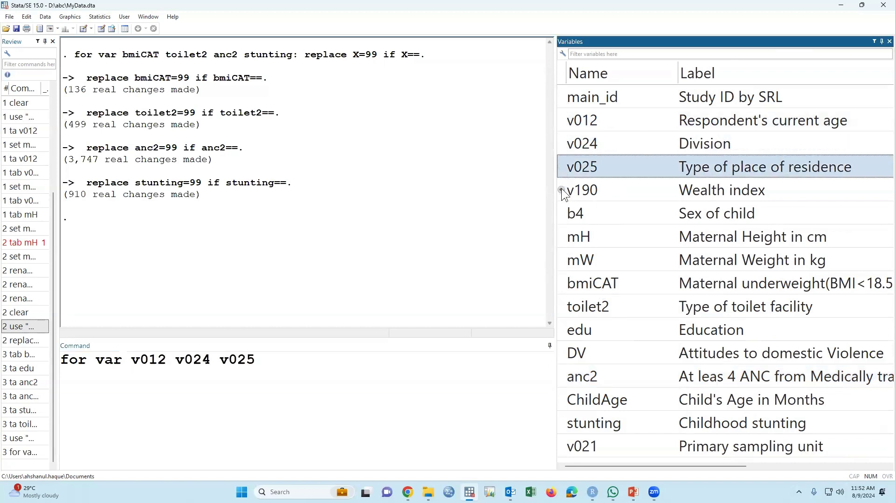
pyautogui.click(562, 191)
pyautogui.click(562, 212)
pyautogui.click(562, 236)
pyautogui.click(562, 260)
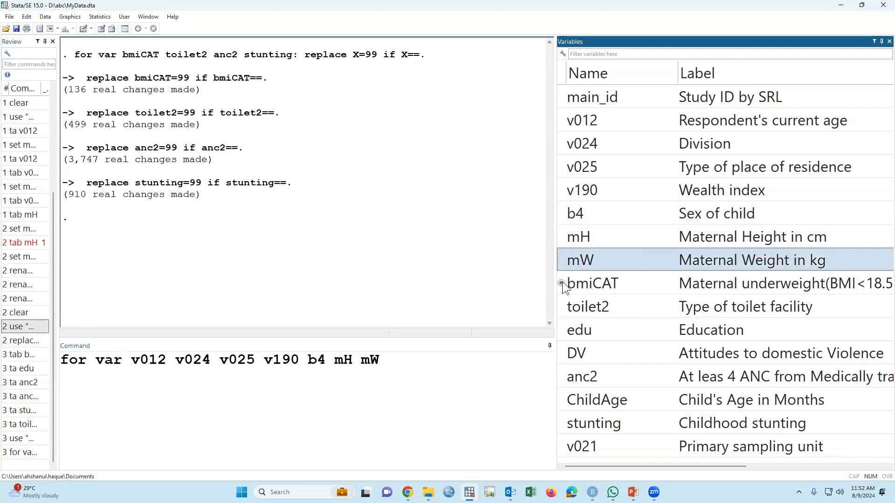
pyautogui.click(563, 284)
pyautogui.click(563, 306)
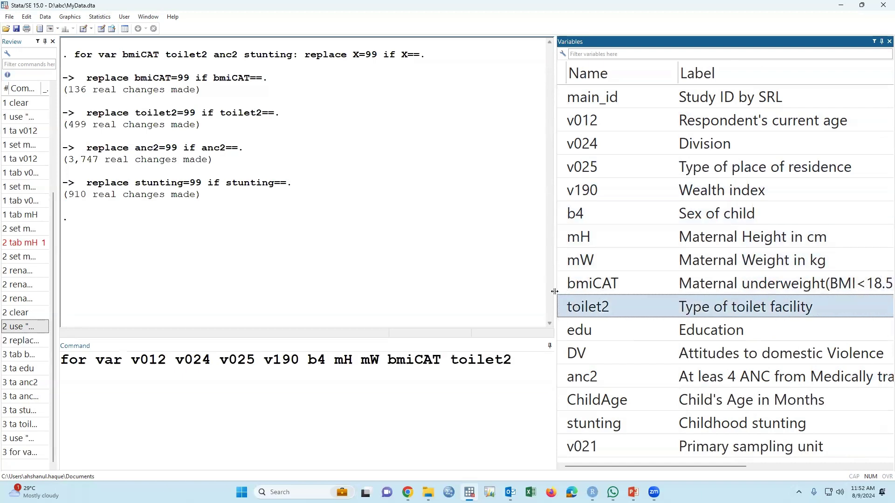
# Complete the command with ": rename X X_new", copy all of it and clear the command area without running it
pyautogui.click(534, 370)
pyautogui.write(': r')
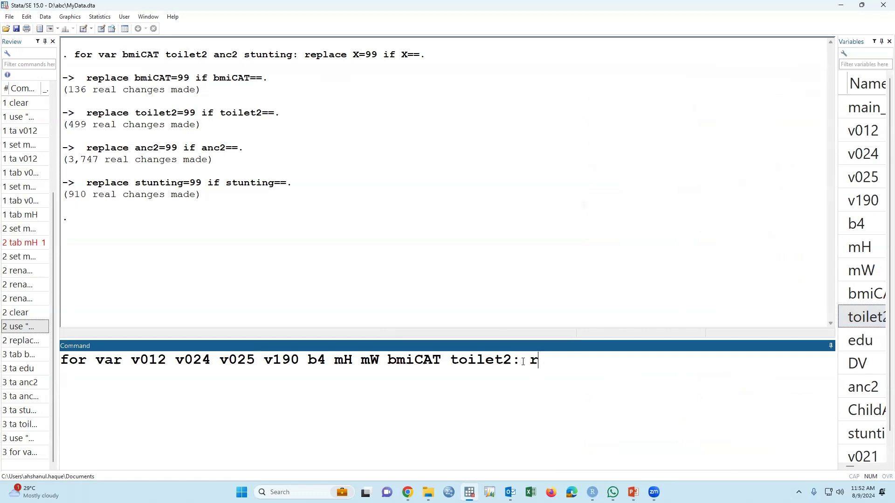
pyautogui.write('ename X X_new')
pyautogui.hotkey('ctrl', 'a')
pyautogui.hotkey('ctrl', 'c')
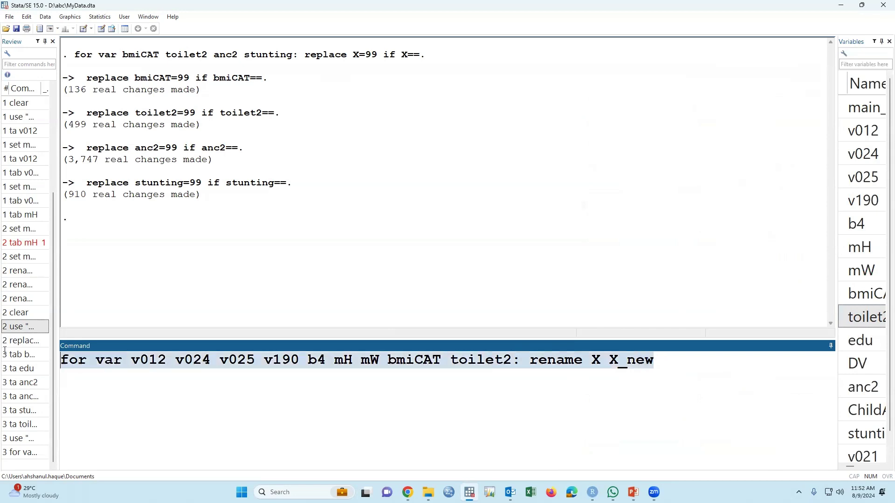
pyautogui.press('BackSpace')
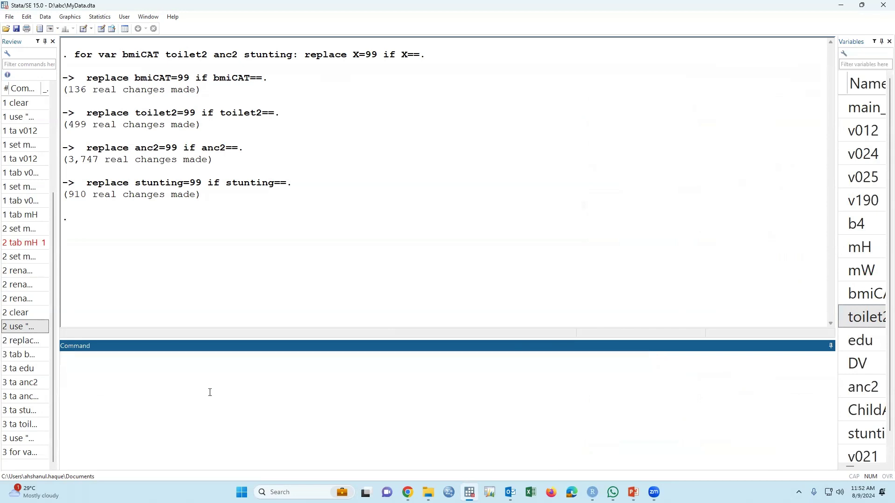
# Widen the variable list and rename main_id to main_id_NEW with a single rename command
pyautogui.moveTo(835, 227); pyautogui.dragTo(583, 224)
pyautogui.write('rename')
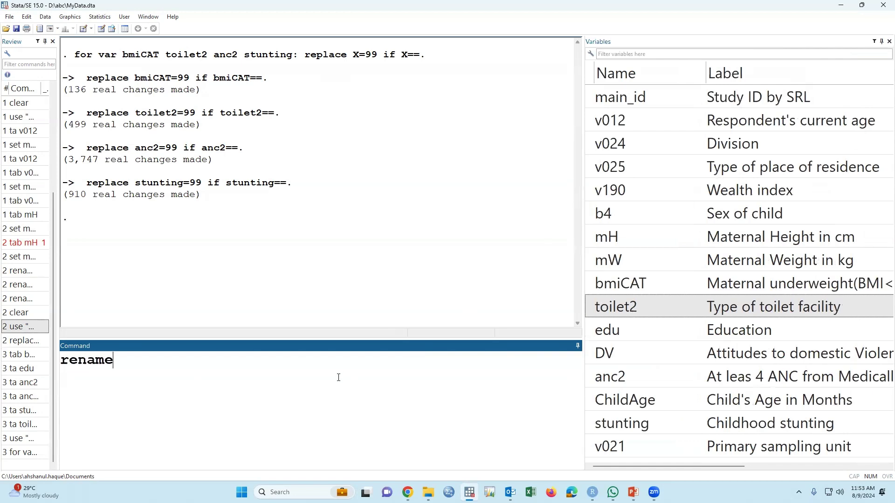
pyautogui.doubleClick(591, 97)
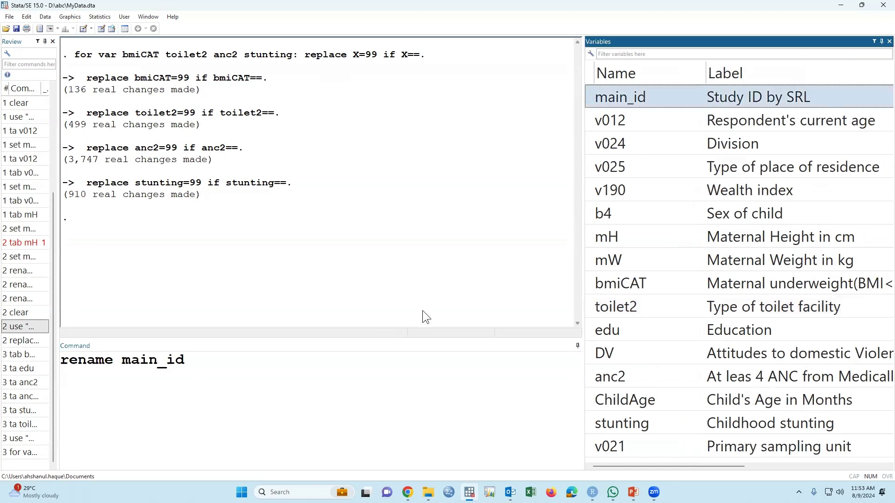
pyautogui.click(589, 96)
pyautogui.doubleClick(589, 97)
pyautogui.click(307, 367)
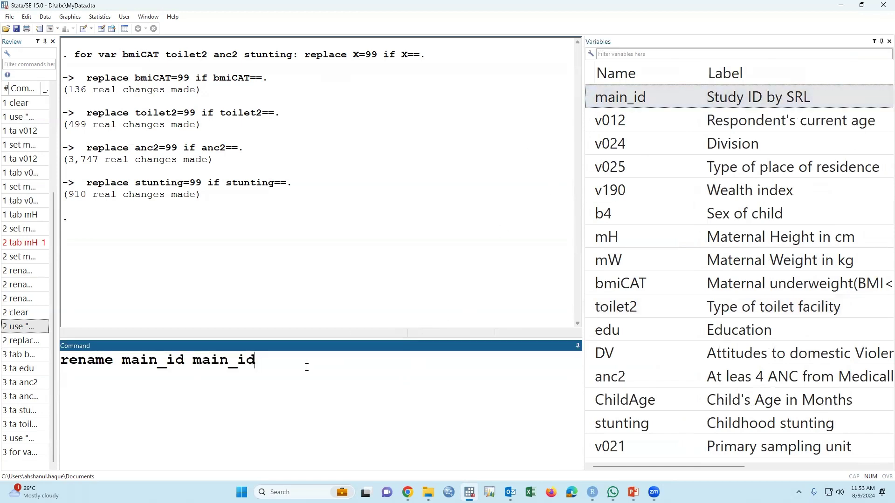
pyautogui.write('_NEW')
pyautogui.press('Return')
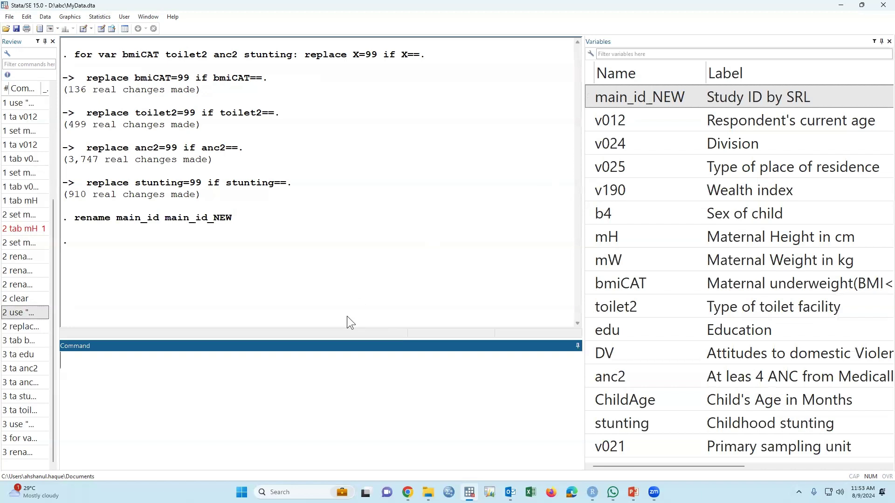
# Paste the copied multi-variable rename command, highlight its X X_new part and run it
pyautogui.hotkey('ctrl', 'v')
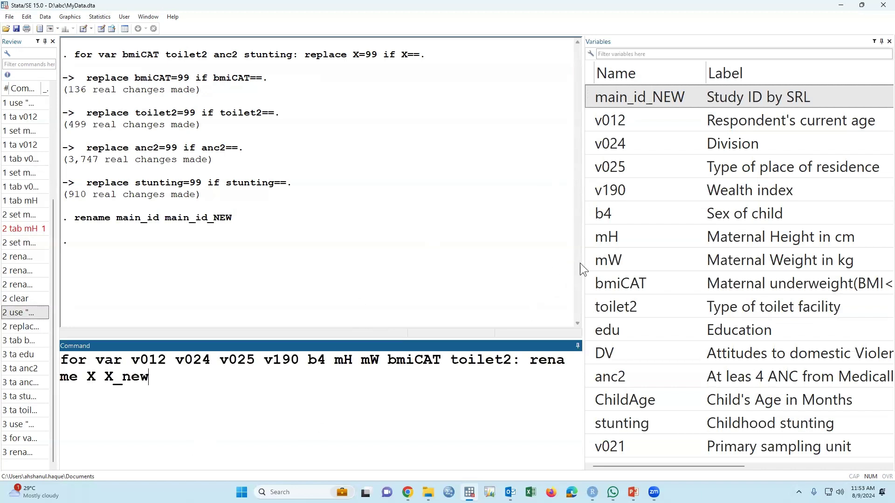
pyautogui.moveTo(579, 263); pyautogui.dragTo(812, 270)
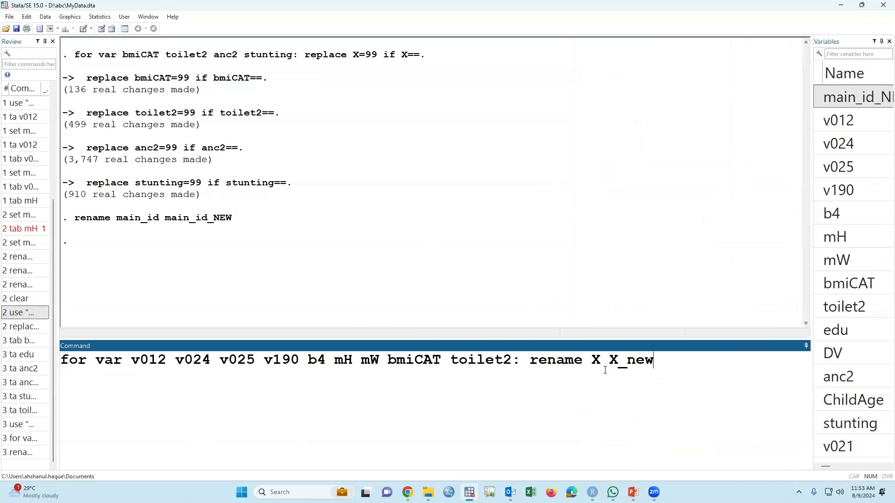
pyautogui.moveTo(590, 360); pyautogui.dragTo(675, 368)
pyautogui.click(675, 368)
pyautogui.press('Return')
# Widen the variable list and go through the renamed variables from v012_new to toilet2_new
pyautogui.moveTo(815, 237); pyautogui.dragTo(415, 201)
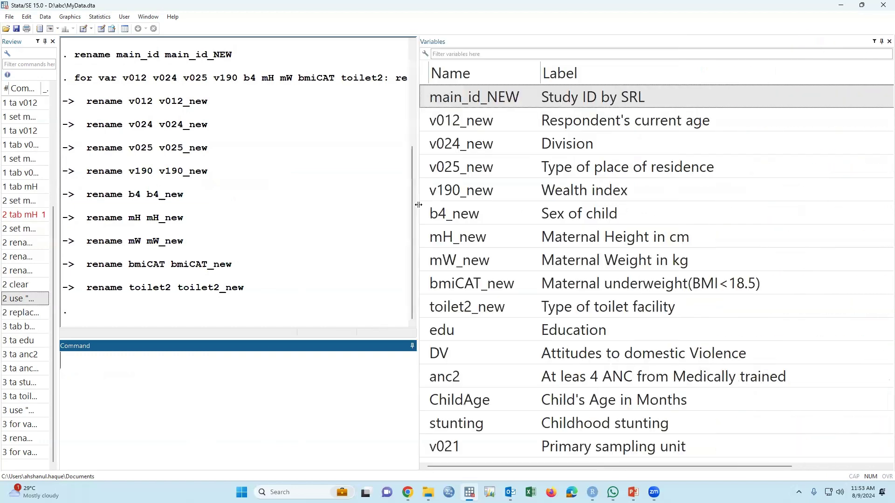
pyautogui.click(479, 123)
pyautogui.click(484, 145)
pyautogui.click(487, 169)
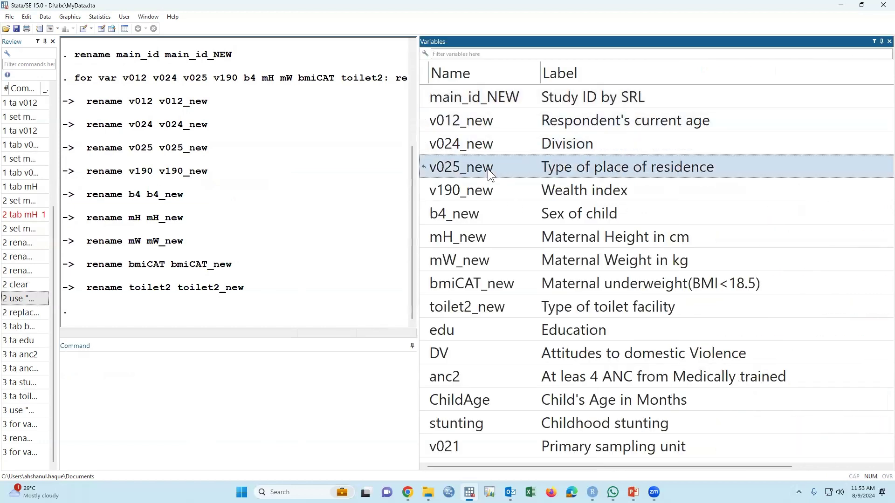
pyautogui.click(488, 191)
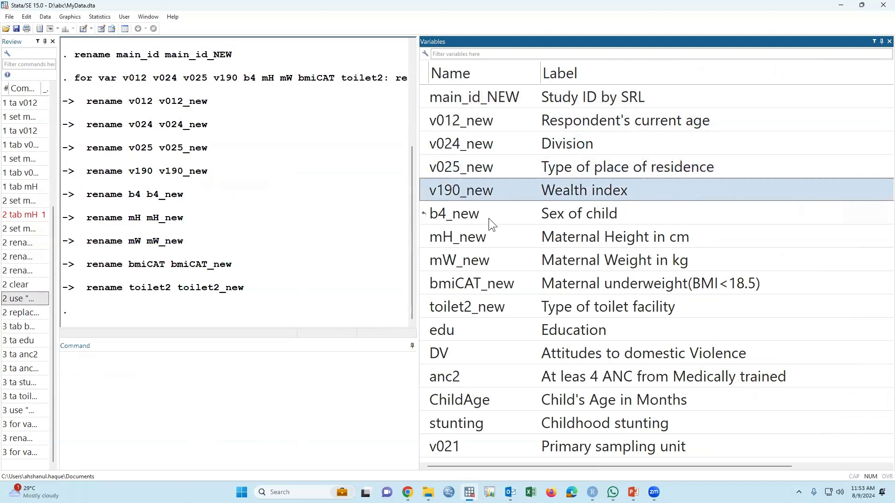
pyautogui.click(489, 218)
pyautogui.click(491, 239)
pyautogui.click(490, 263)
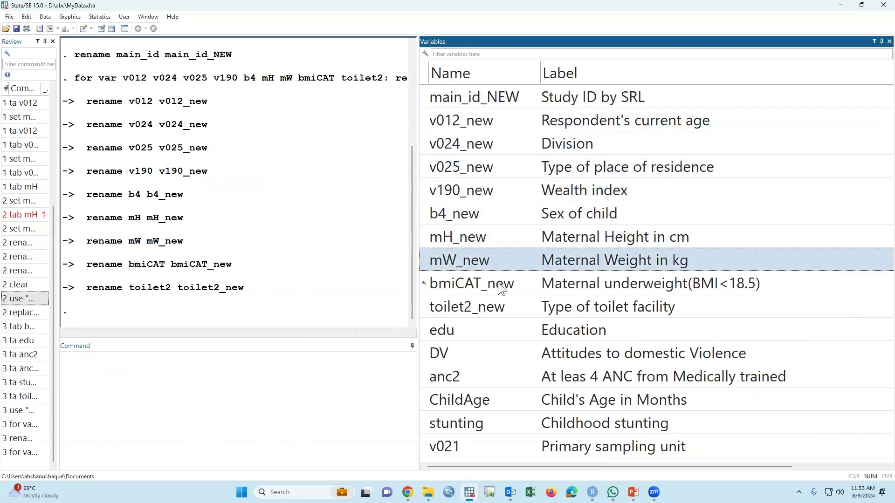
pyautogui.click(497, 284)
pyautogui.click(502, 307)
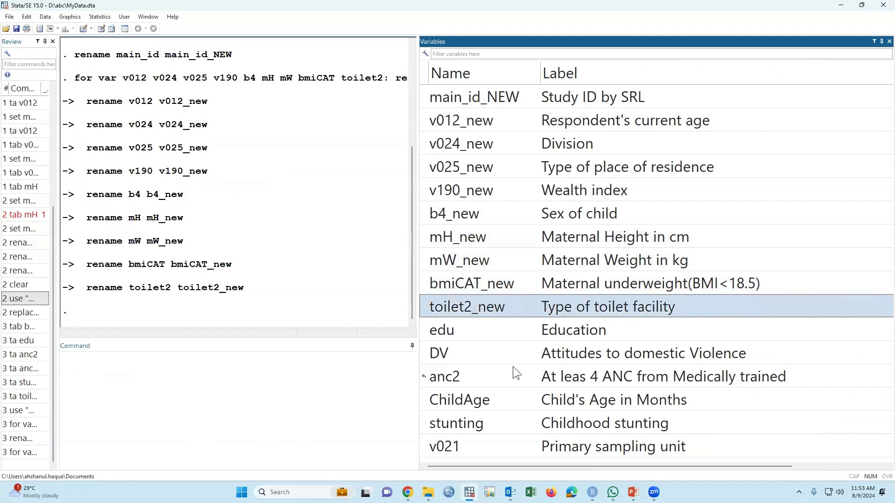
# Widen the results area and reload D:\abc\MyData.dta with the clear option by rerunning the earlier use command
pyautogui.moveTo(418, 274); pyautogui.dragTo(675, 298)
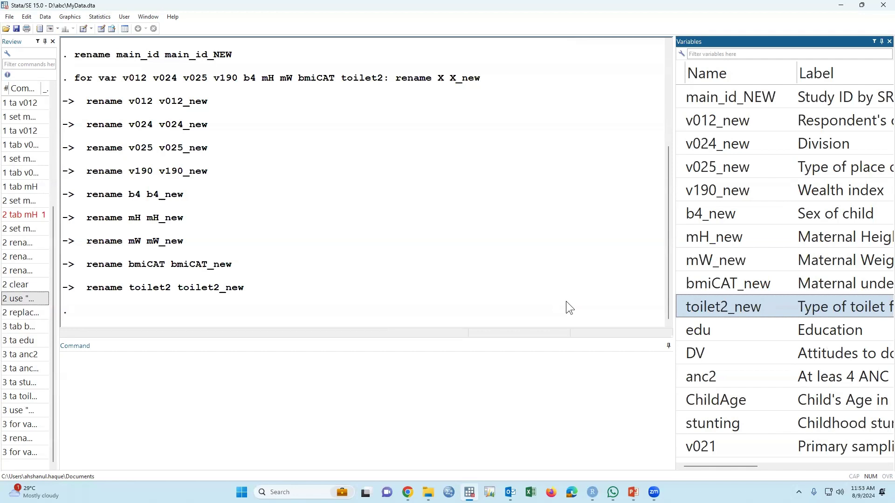
pyautogui.click(341, 419)
pyautogui.write('tab')
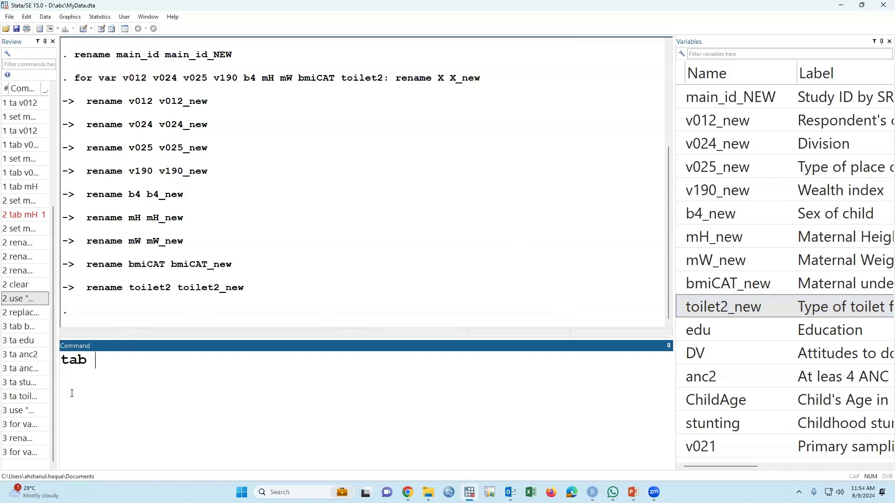
pyautogui.click(25, 411)
pyautogui.click(371, 374)
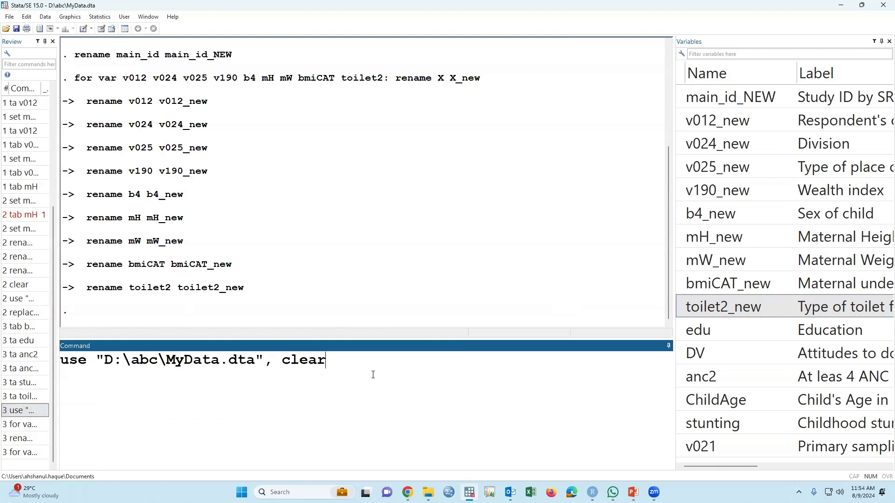
pyautogui.press('Return')
# Cross-tabulate v024 by v025 with column percentages and the chi-square test using "tab v024 v025, col ch"
pyautogui.write('tab')
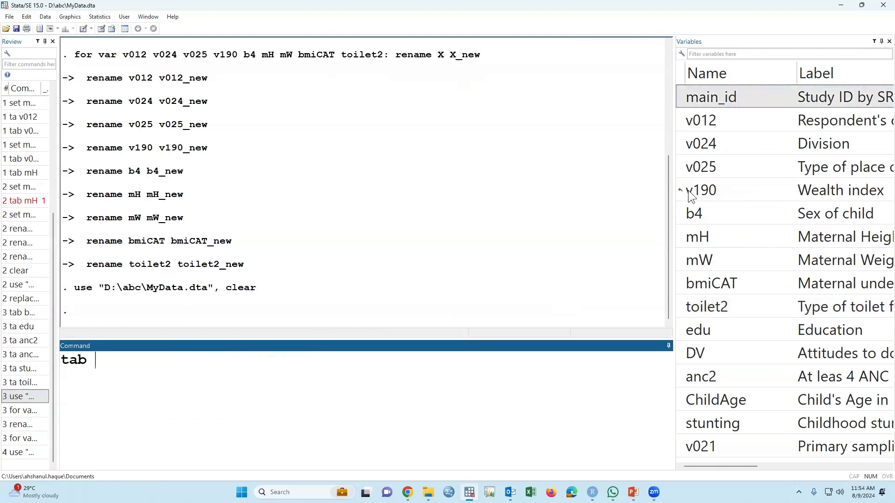
pyautogui.moveTo(678, 167)
pyautogui.click(679, 144)
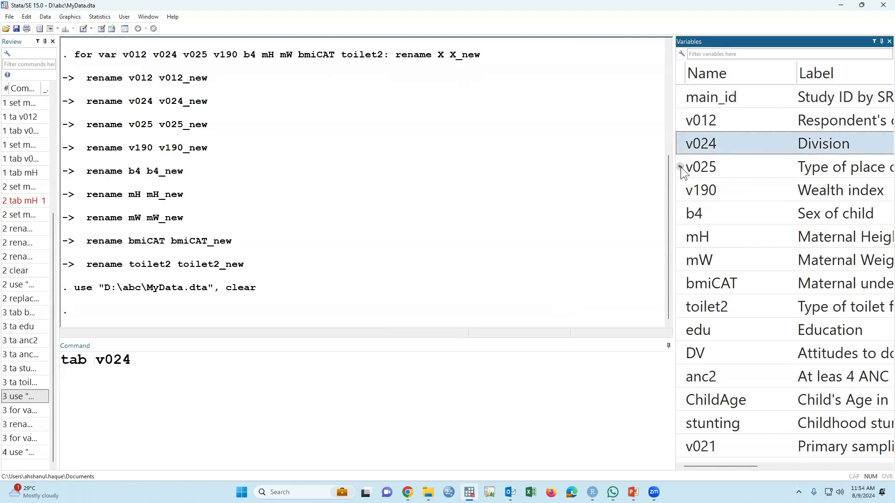
pyautogui.click(679, 167)
pyautogui.click(483, 425)
pyautogui.write(', c')
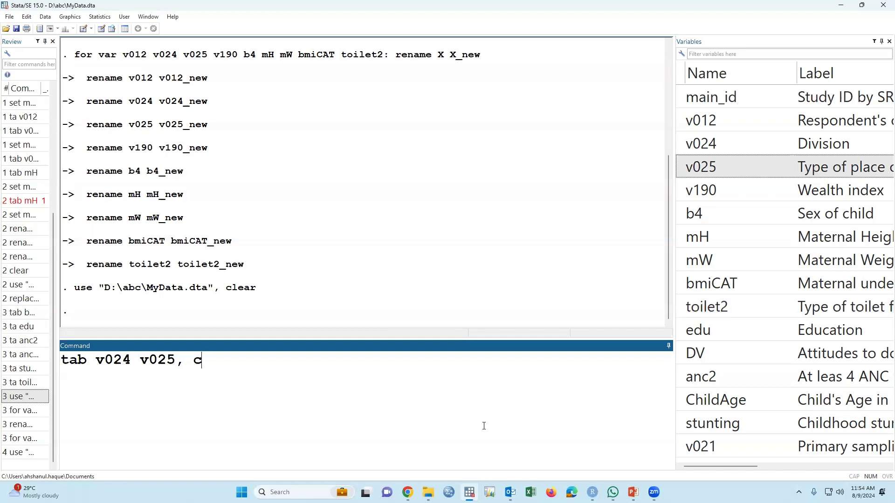
pyautogui.write('ol ch')
pyautogui.press('Return')
# Highlight tab, v024 and v025 in the echoed cross-tabulation command and point out v025 in the variable list
pyautogui.scroll(3, 469, 138)
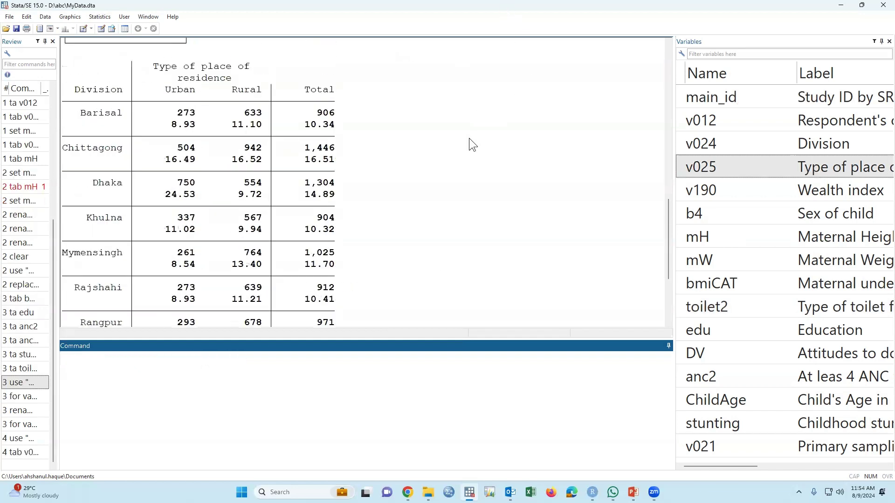
pyautogui.scroll(5, 200, 120)
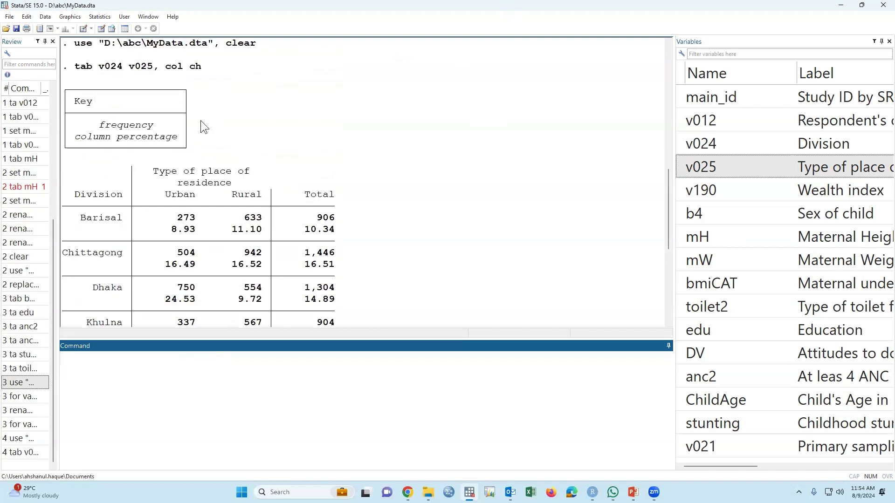
pyautogui.doubleClick(94, 67)
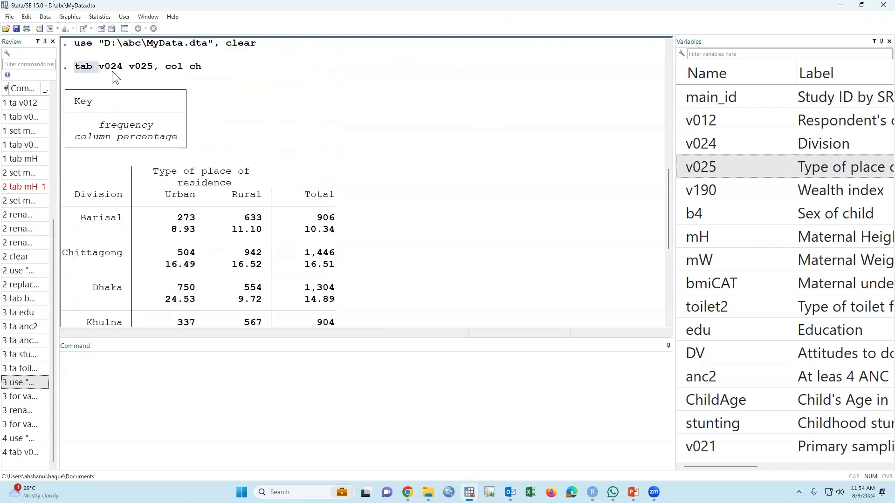
pyautogui.doubleClick(114, 68)
pyautogui.moveTo(124, 66); pyautogui.dragTo(148, 66)
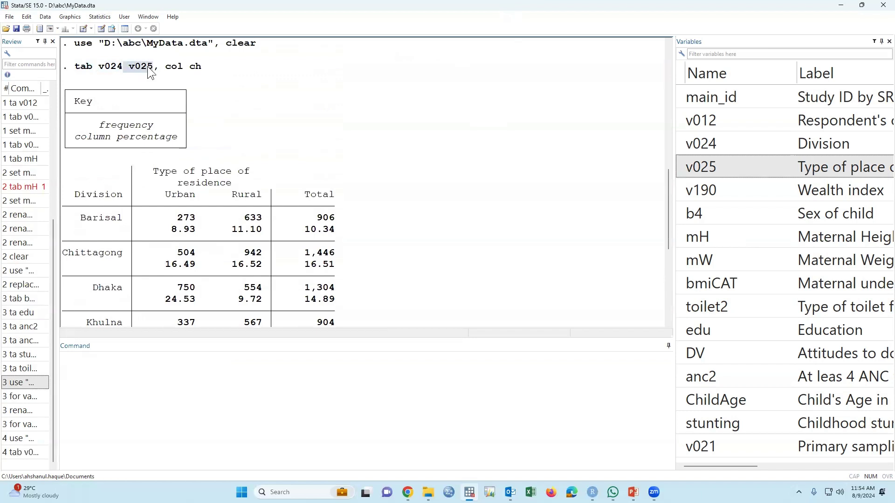
pyautogui.click(713, 169)
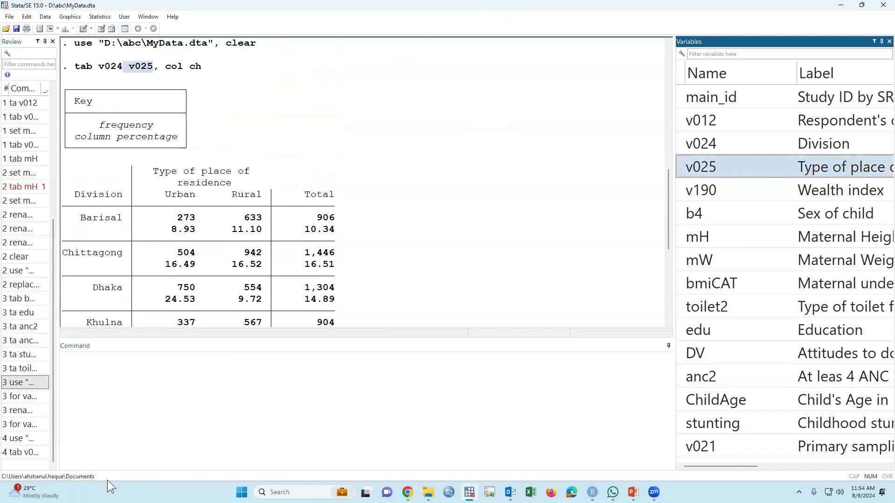
# Recall the last tab command, replace v024 with v190 and run it
pyautogui.click(28, 452)
pyautogui.doubleClick(113, 360)
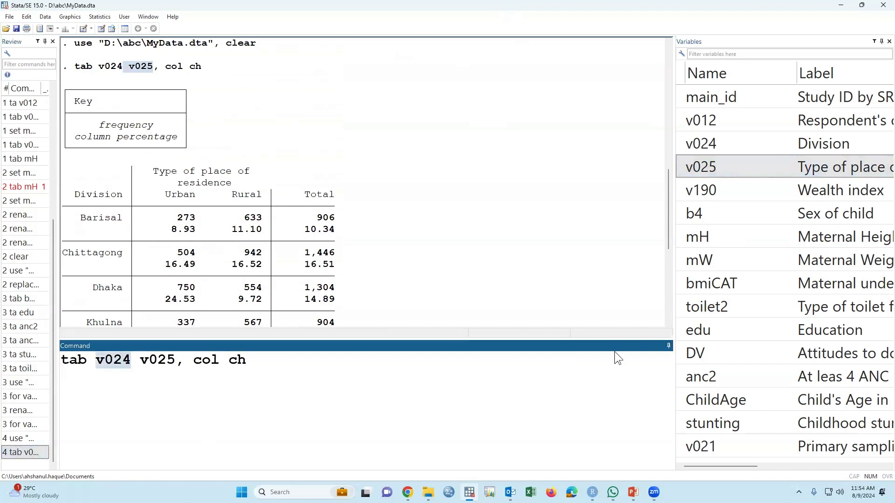
pyautogui.doubleClick(680, 189)
pyautogui.press('Return')
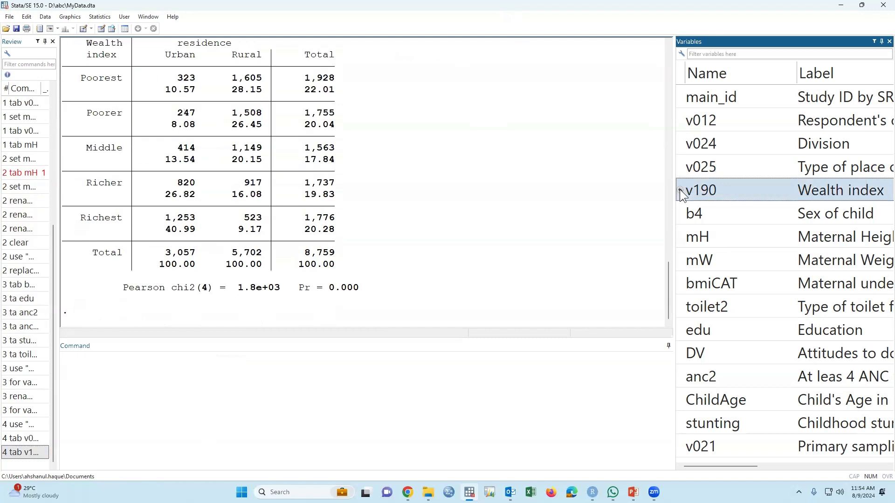
# Recall the v190 cross-tabulation command, replace v190 with b4 and run it
pyautogui.click(24, 452)
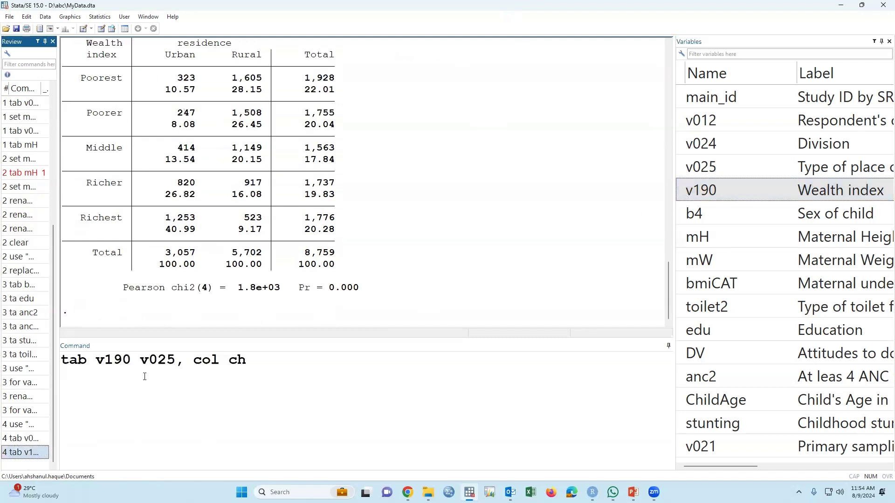
pyautogui.doubleClick(122, 362)
pyautogui.doubleClick(682, 213)
pyautogui.press('Return')
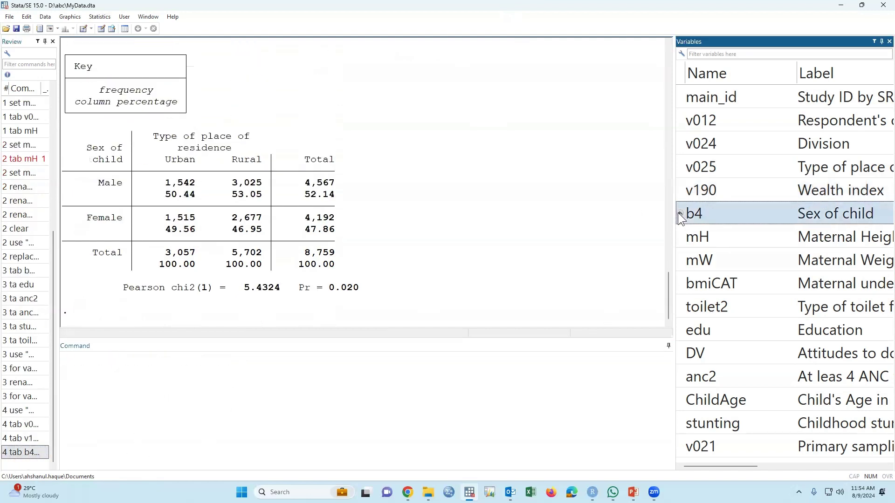
# Recall the b4 cross-tabulation command, replace b4 with bmiCAT and run it
pyautogui.click(28, 452)
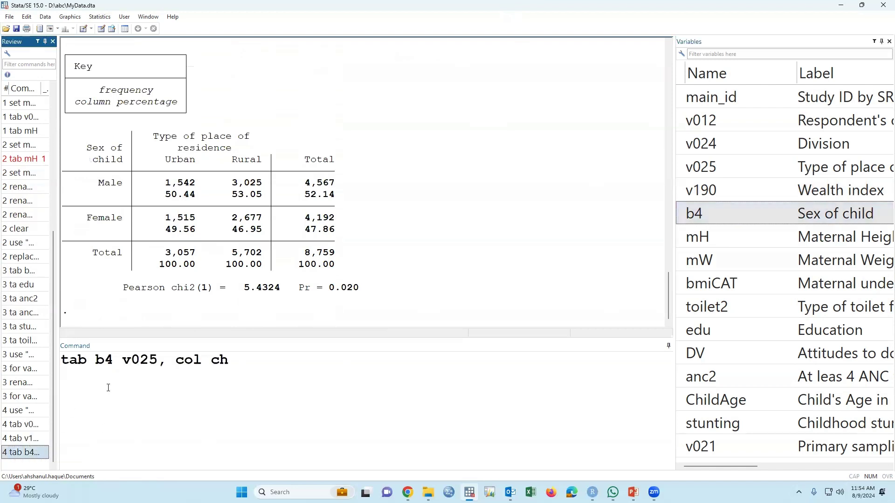
pyautogui.doubleClick(106, 359)
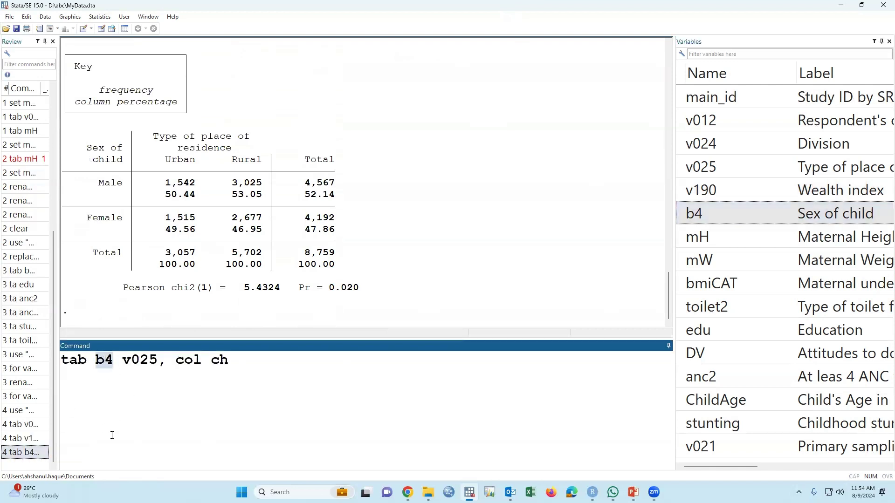
pyautogui.doubleClick(694, 283)
pyautogui.press('Return')
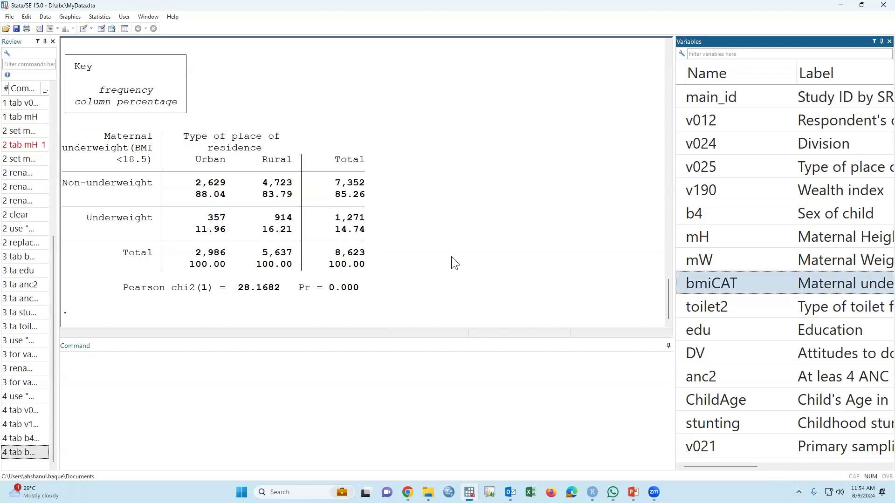
# Start a "for var" command listing the variables v190, b4, bmiCAT, toilet2, edu, DV, anc2 and stunting
pyautogui.click(270, 399)
pyautogui.write('for v')
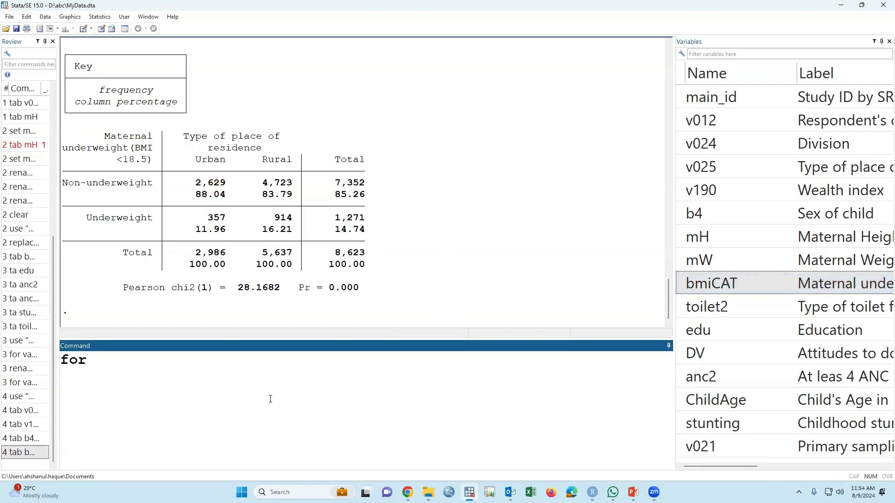
pyautogui.write('ar')
pyautogui.click(680, 191)
pyautogui.click(680, 214)
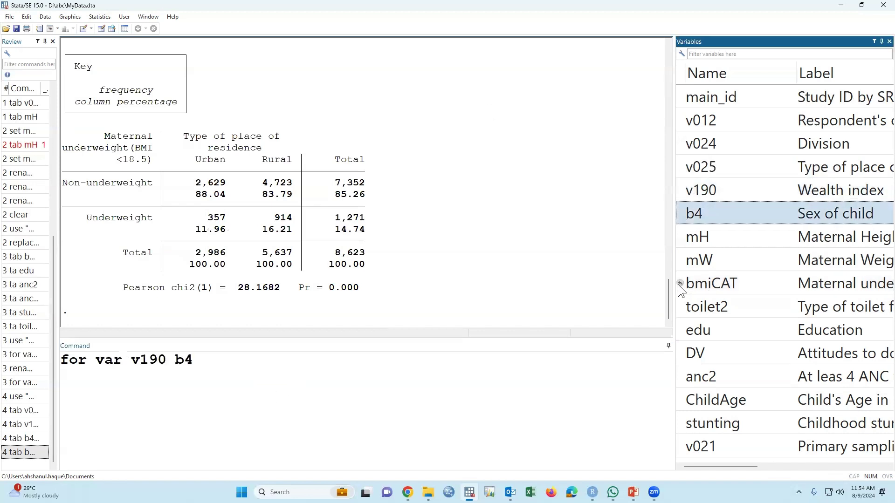
pyautogui.click(679, 284)
pyautogui.click(680, 306)
pyautogui.click(679, 329)
pyautogui.click(680, 353)
pyautogui.click(680, 376)
pyautogui.click(680, 423)
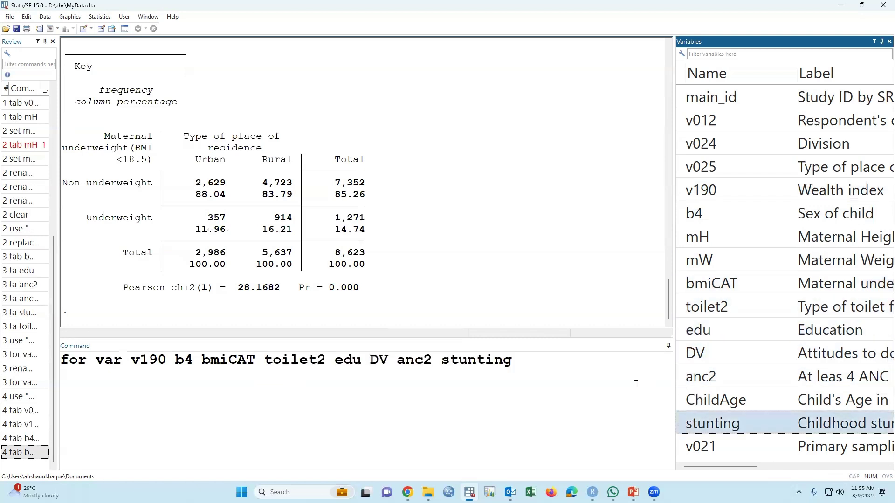
# Append ": tab X v024" to the for var command and narrow the variable list to make room for it
pyautogui.click(557, 367)
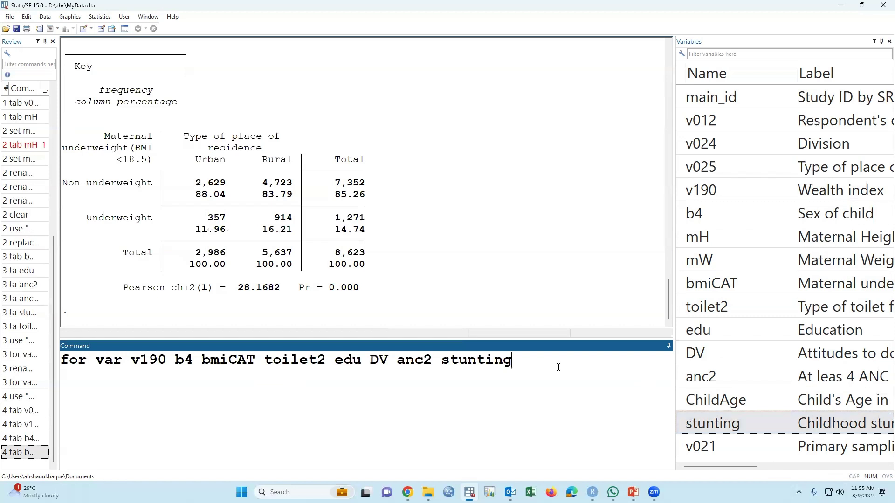
pyautogui.write(': tab X')
pyautogui.doubleClick(567, 360)
pyautogui.moveTo(134, 360); pyautogui.dragTo(423, 360)
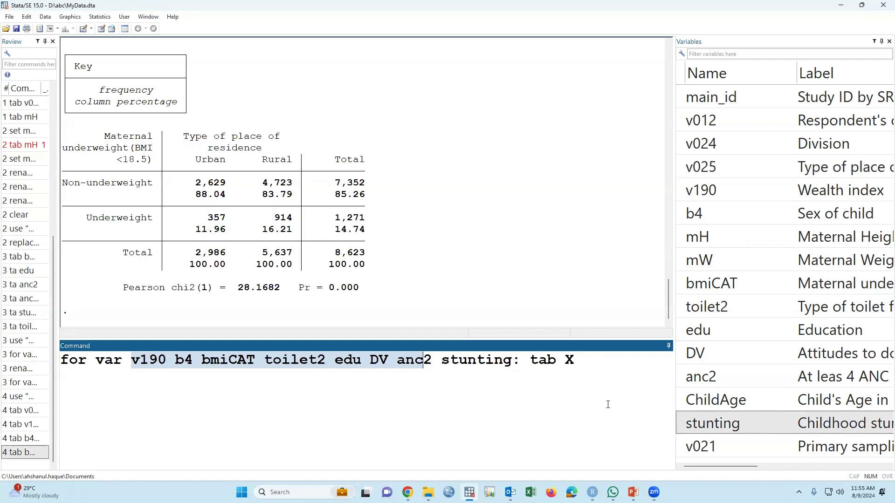
pyautogui.click(585, 360)
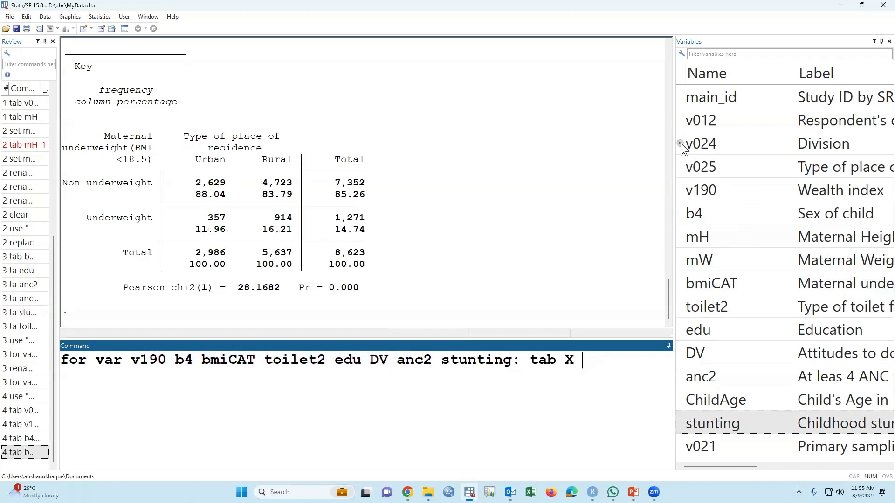
pyautogui.doubleClick(699, 144)
pyautogui.moveTo(672, 281); pyautogui.dragTo(793, 289)
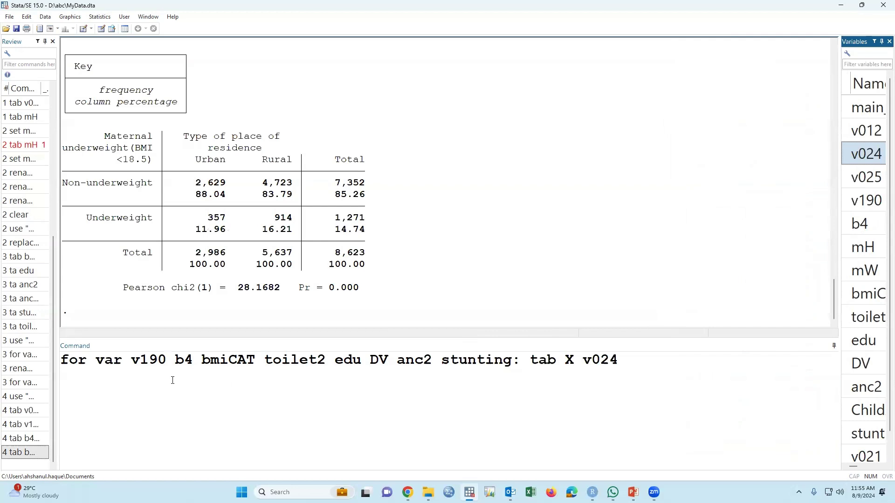
# Highlight the listed variables from v190 to stunting in the unfinished command, and the cross-tabulation variable v024
pyautogui.doubleClick(152, 360)
pyautogui.doubleClick(183, 360)
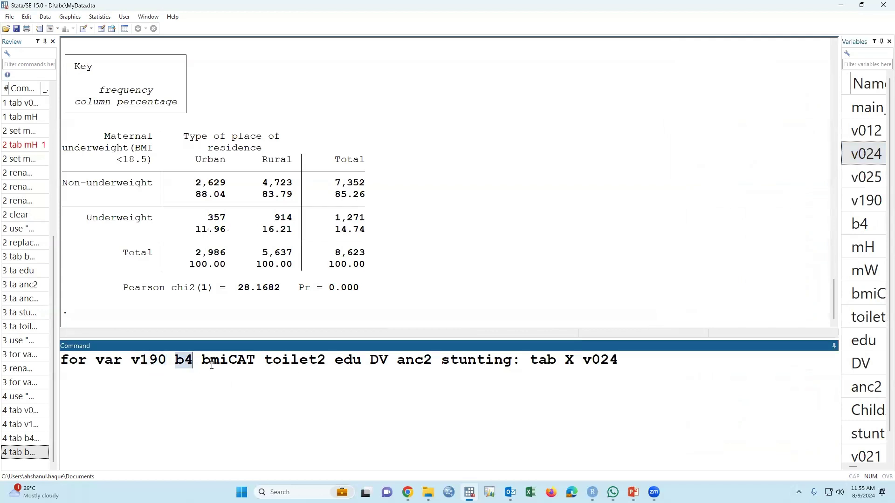
pyautogui.doubleClick(235, 362)
pyautogui.doubleClick(295, 359)
pyautogui.moveTo(294, 360); pyautogui.dragTo(508, 359)
pyautogui.doubleClick(606, 360)
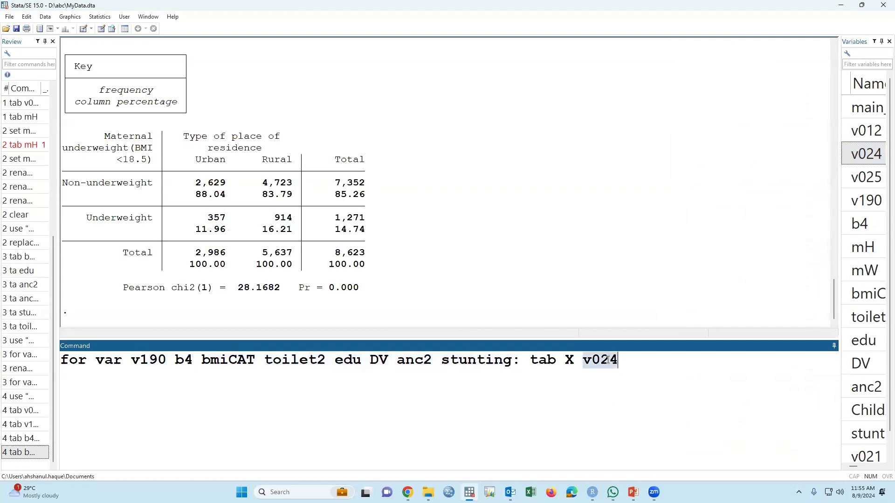
# Add the column percentage and chi-square options to the command with ", col ch"
pyautogui.click(632, 361)
pyautogui.write(',')
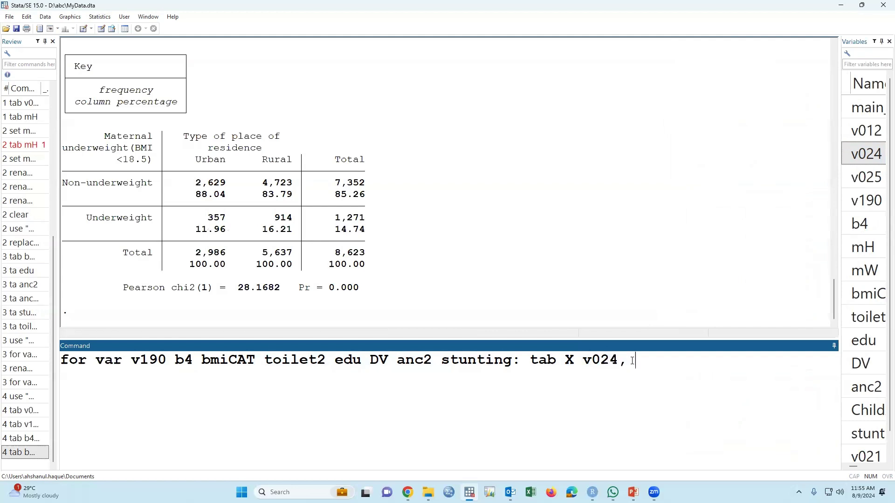
pyautogui.write(' col ch')
# Clear the old results, run the for var command and look through the cross-tabulations by v024
pyautogui.rightClick(571, 121)
pyautogui.click(607, 185)
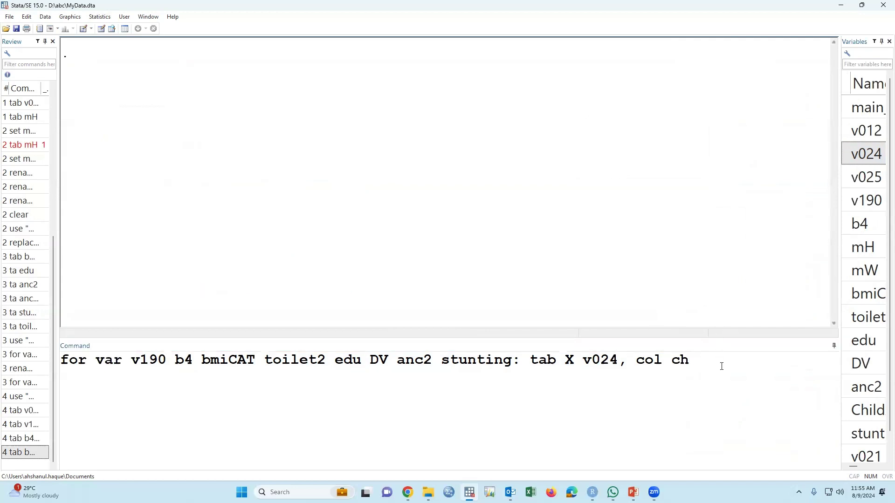
pyautogui.press('Return')
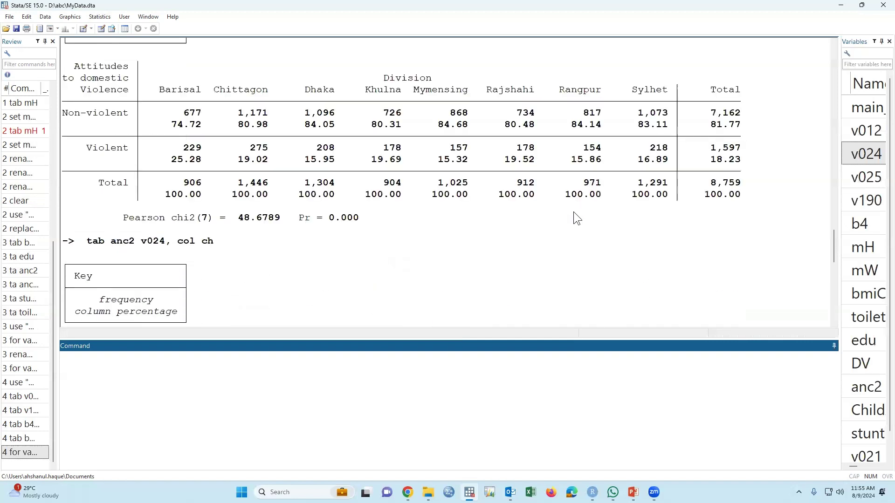
pyautogui.moveTo(833, 240); pyautogui.dragTo(837, 58)
pyautogui.scroll(-20, 523, 243)
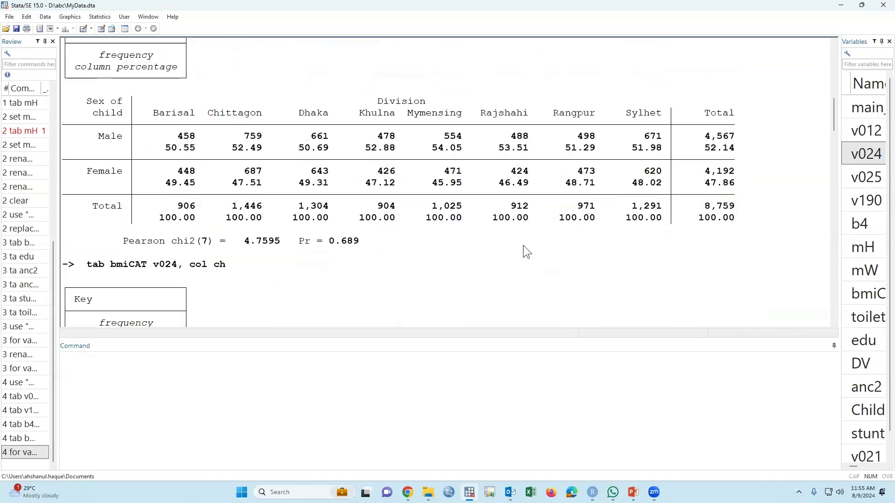
pyautogui.scroll(-5, 523, 243)
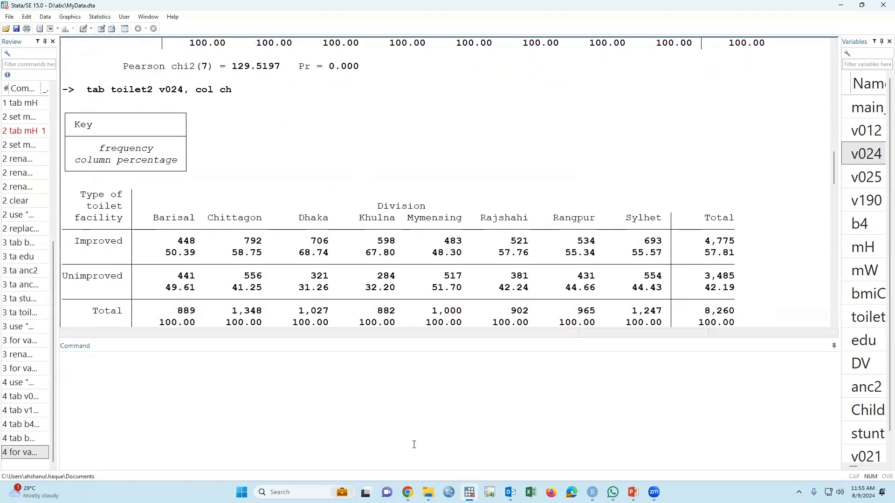
# Recall the for var cross-tabulation command, replace v024 with v025 and run it
pyautogui.press('pageup')
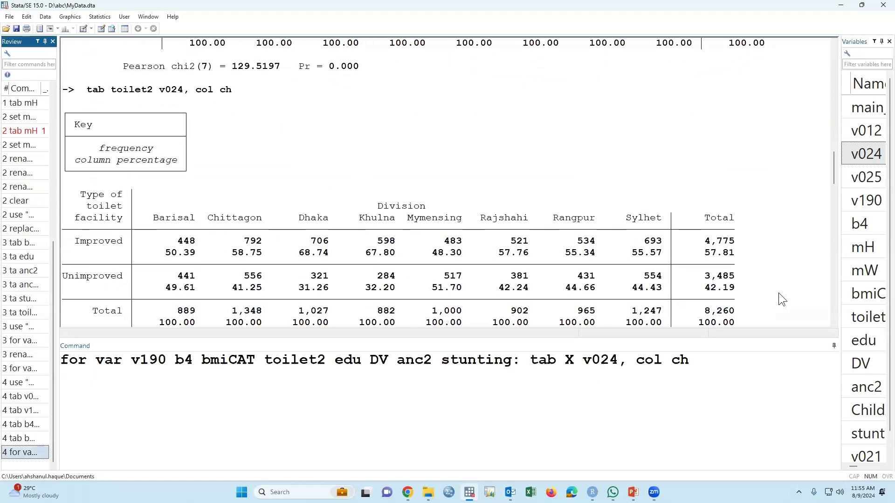
pyautogui.doubleClick(600, 360)
pyautogui.moveTo(838, 193); pyautogui.dragTo(771, 200)
pyautogui.doubleClick(776, 167)
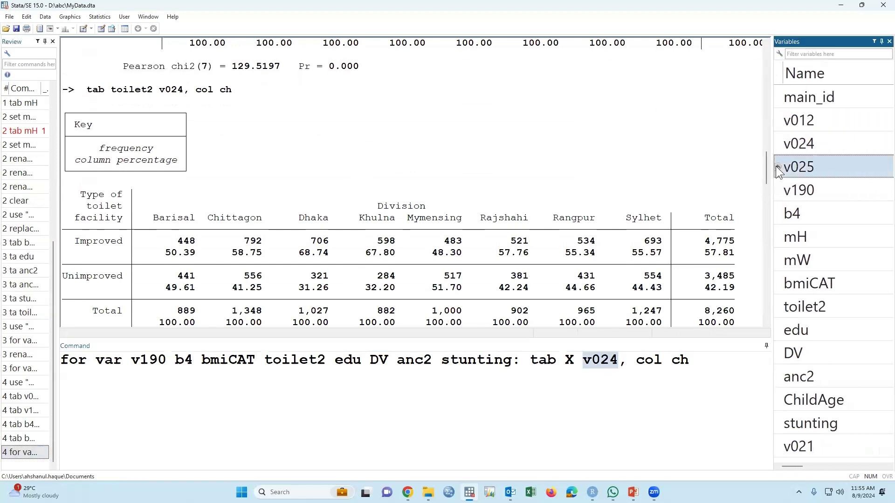
pyautogui.click(722, 369)
pyautogui.press('Return')
# Review the cross-tabulations by v025 back to the echoed for var command and widen the variable list to show the labels
pyautogui.scroll(20, 531, 269)
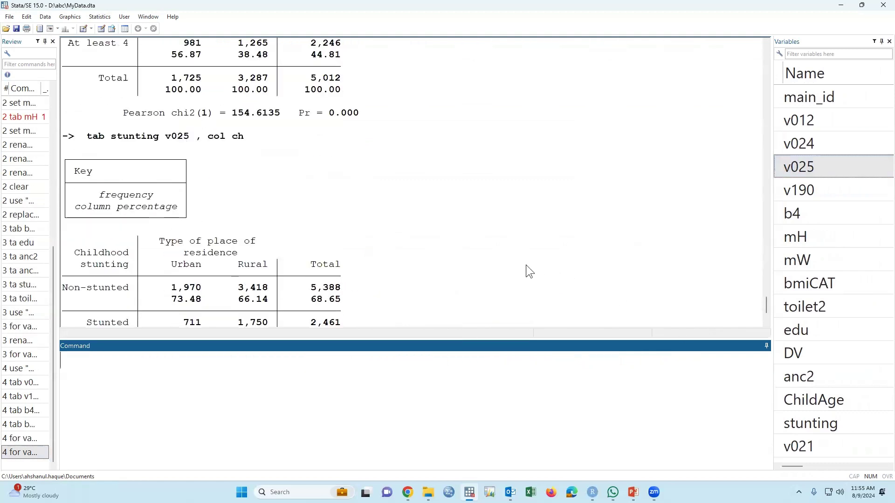
pyautogui.scroll(18, 528, 267)
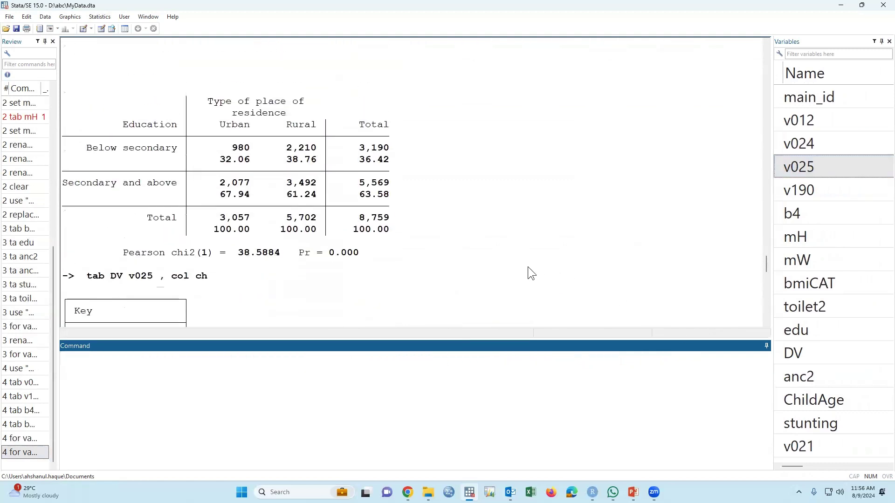
pyautogui.scroll(20, 528, 266)
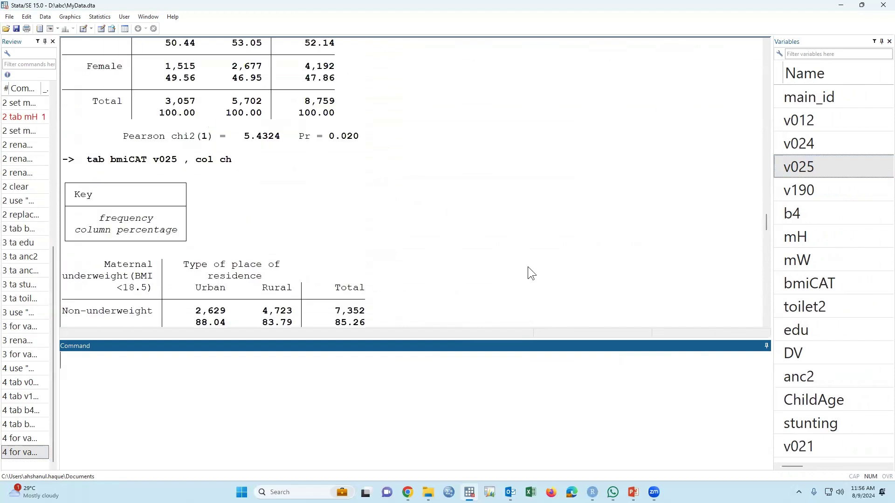
pyautogui.scroll(5, 527, 267)
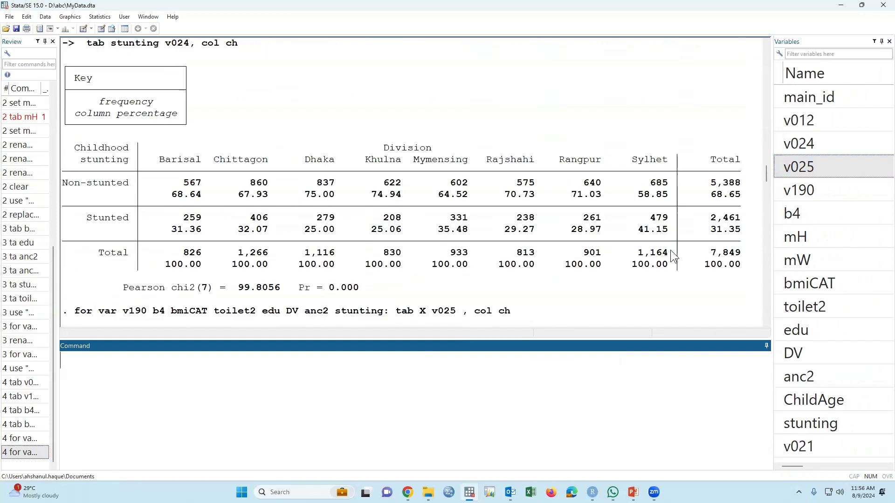
pyautogui.moveTo(771, 217); pyautogui.dragTo(603, 231)
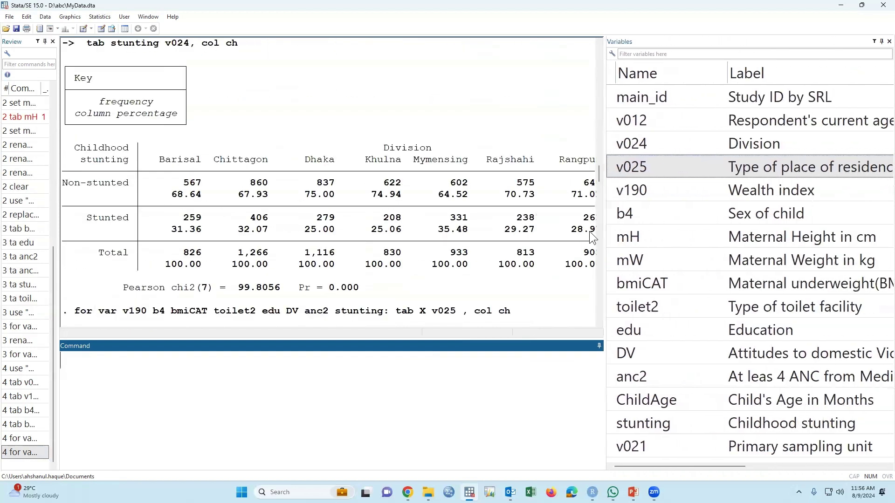